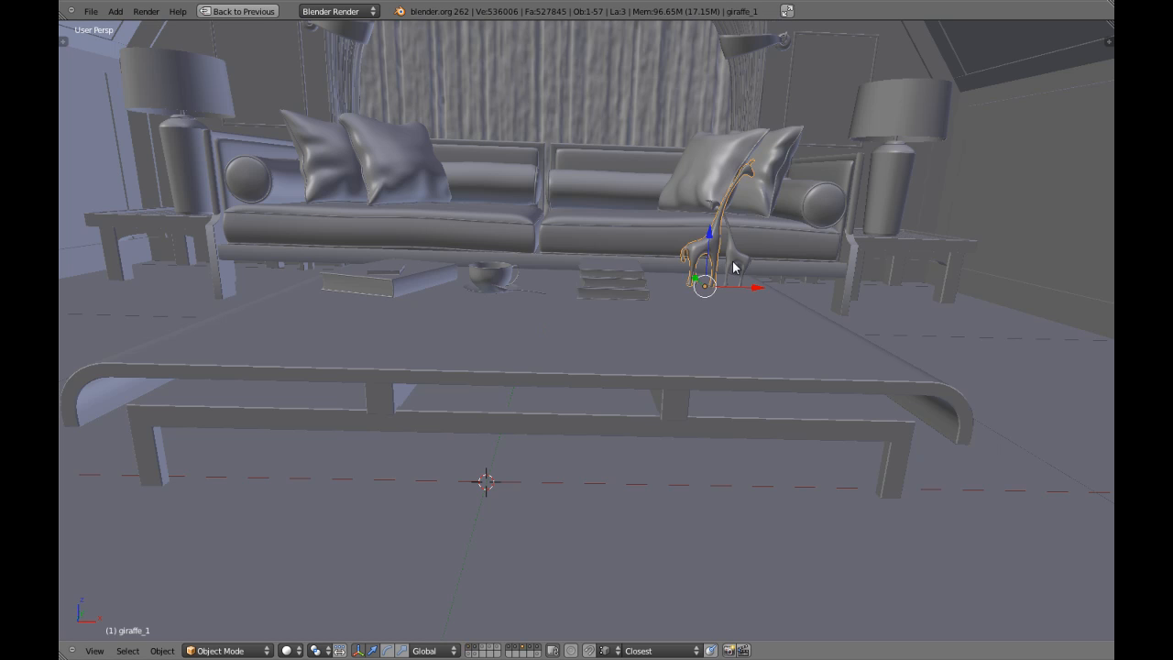
# Step: Isolate the two giraffe figurines in local view and examine them from the front
pyautogui.press('KP_Divide')
pyautogui.press('KP_1')
pyautogui.press('KP_5')
pyautogui.press('a')
pyautogui.moveTo(626, 367); pyautogui.dragTo(544, 357, button='middle')
pyautogui.press('KP_1')
pyautogui.rightClick(587, 343)
pyautogui.scroll(4, 539, 304)
pyautogui.rightClick(505, 357)
pyautogui.scroll(-2, 516, 356)
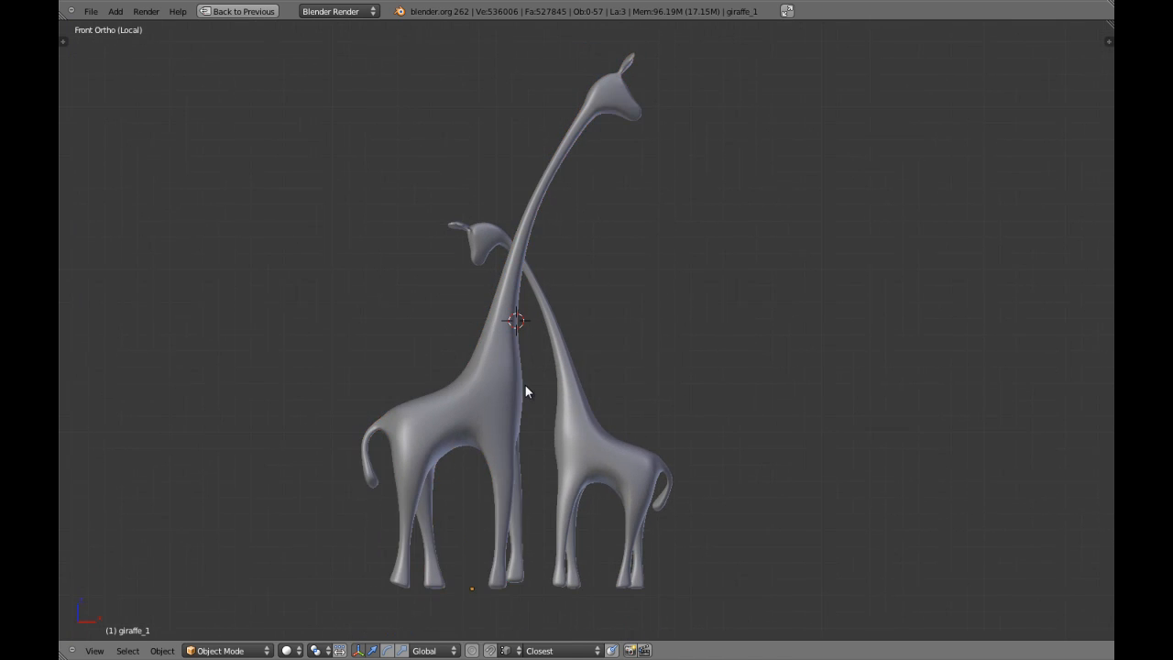
# Step: Examine the shapes of both giraffe figurines from the right and left side views
pyautogui.rightClick(579, 391)
pyautogui.rightClick(483, 423)
pyautogui.rightClick(580, 425)
pyautogui.keyDown('shift'); pyautogui.moveTo(583, 434); pyautogui.dragTo(559, 385, button='middle'); pyautogui.keyUp('shift')
pyautogui.press('KP_3')
pyautogui.press('a')
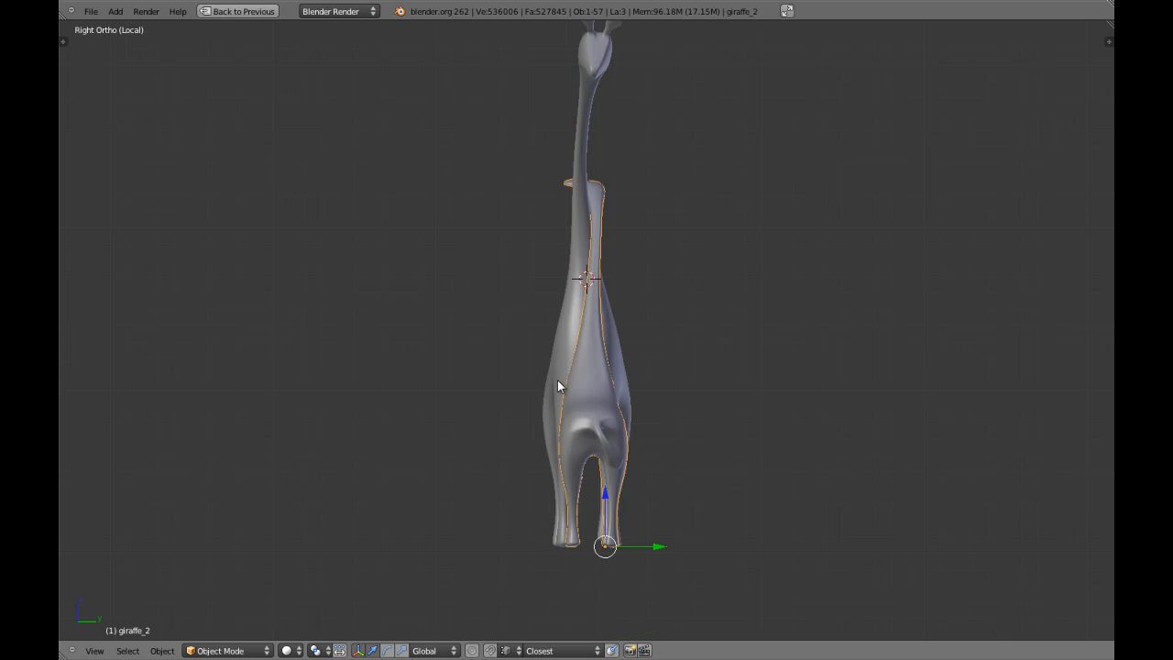
pyautogui.press('Home')
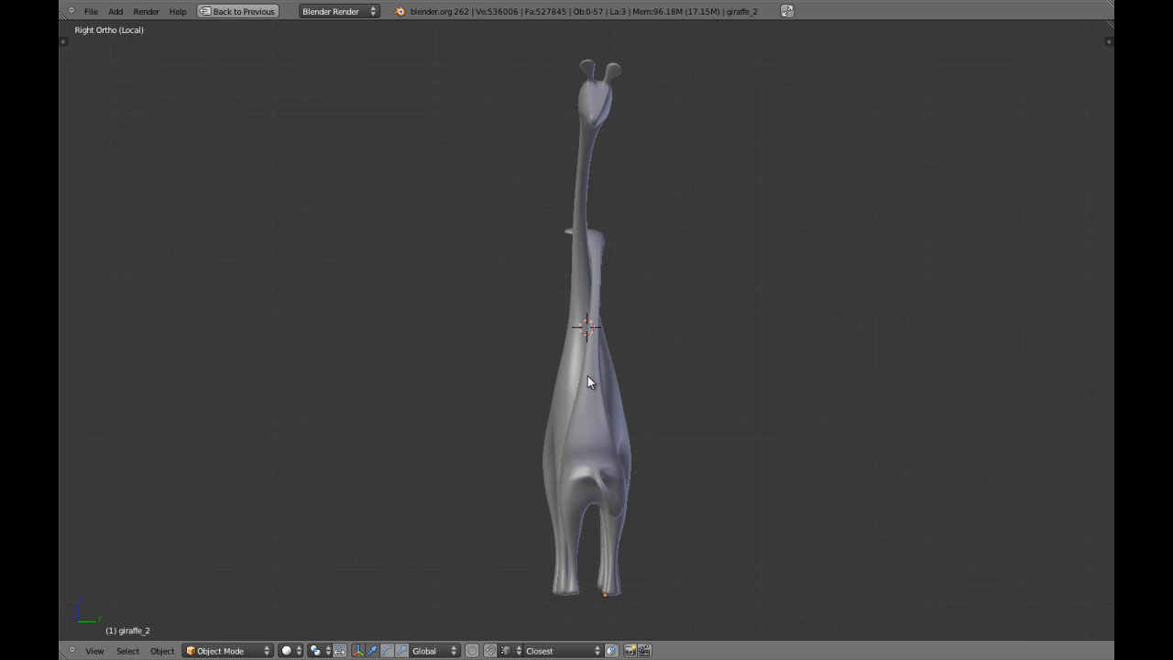
pyautogui.press('ctrl+KP_3')
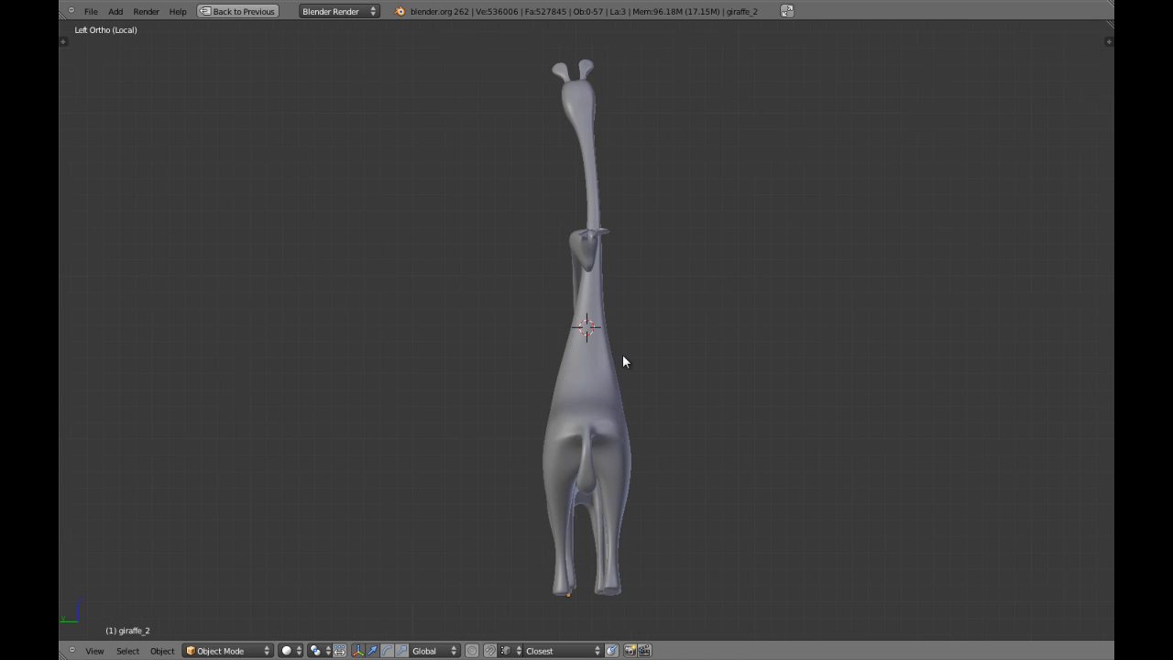
# Step: Examine the pair of giraffes in front view and in perspective, including their bodies and legs up close
pyautogui.press('KP_1')
pyautogui.press('a')
pyautogui.press('a')
pyautogui.keyDown('shift'); pyautogui.moveTo(573, 423); pyautogui.dragTo(618, 399, button='middle'); pyautogui.keyUp('shift')
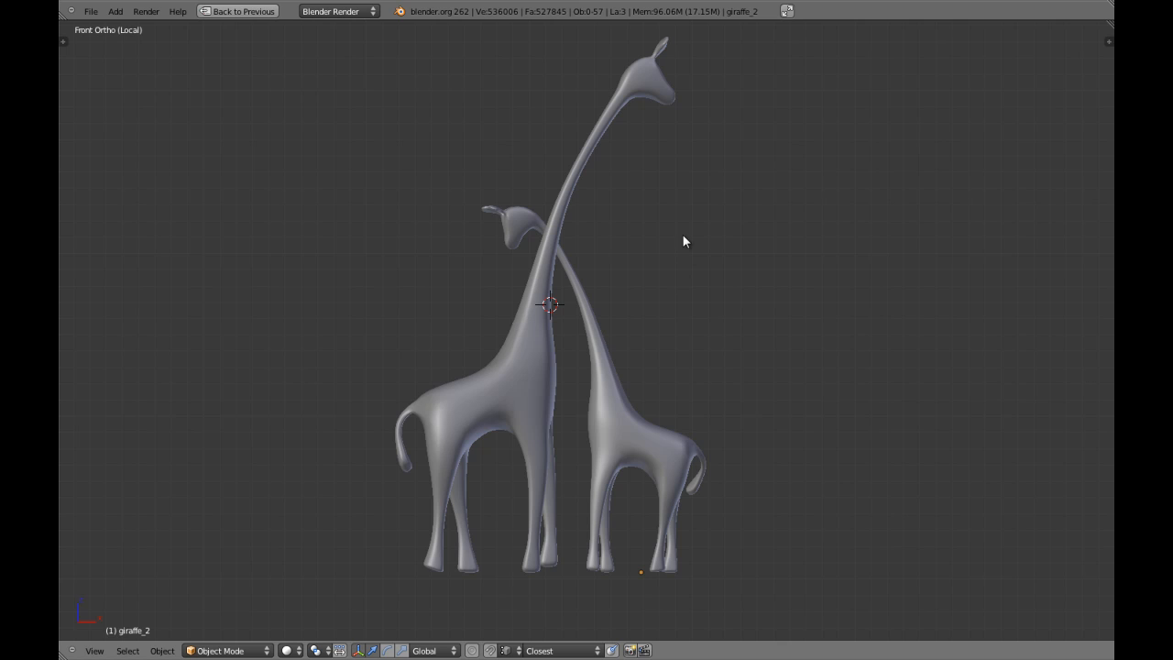
pyautogui.keyDown('shift'); pyautogui.moveTo(682, 241); pyautogui.dragTo(677, 273, button='middle'); pyautogui.keyUp('shift')
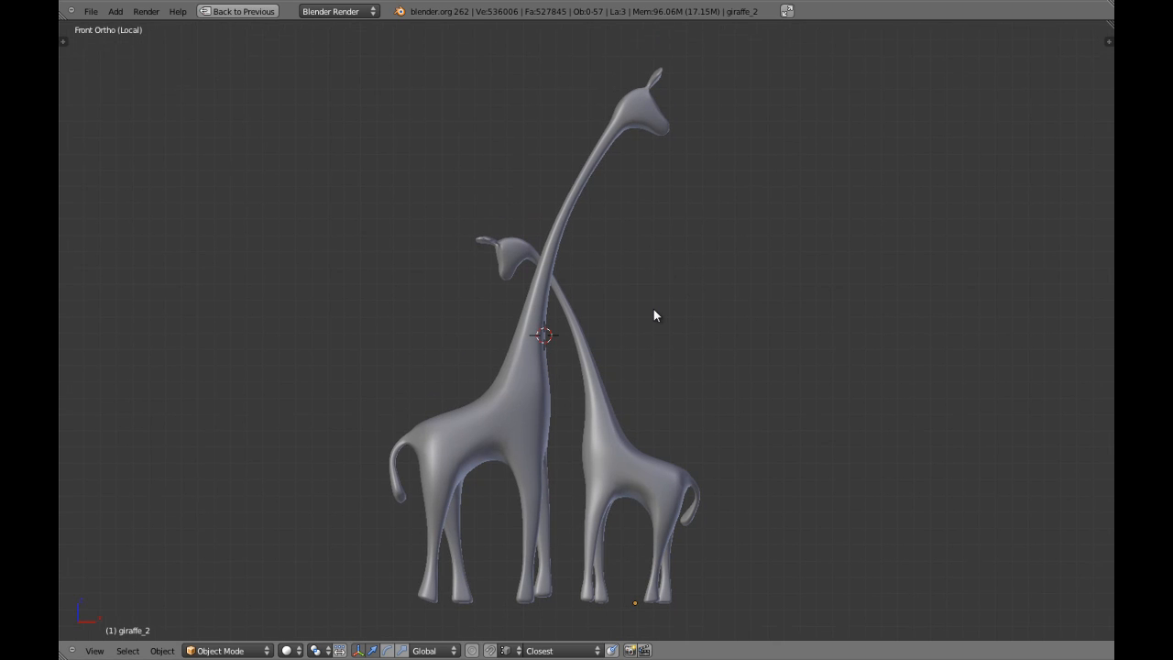
pyautogui.press('KP_5')
pyautogui.moveTo(655, 312); pyautogui.dragTo(704, 371, button='middle')
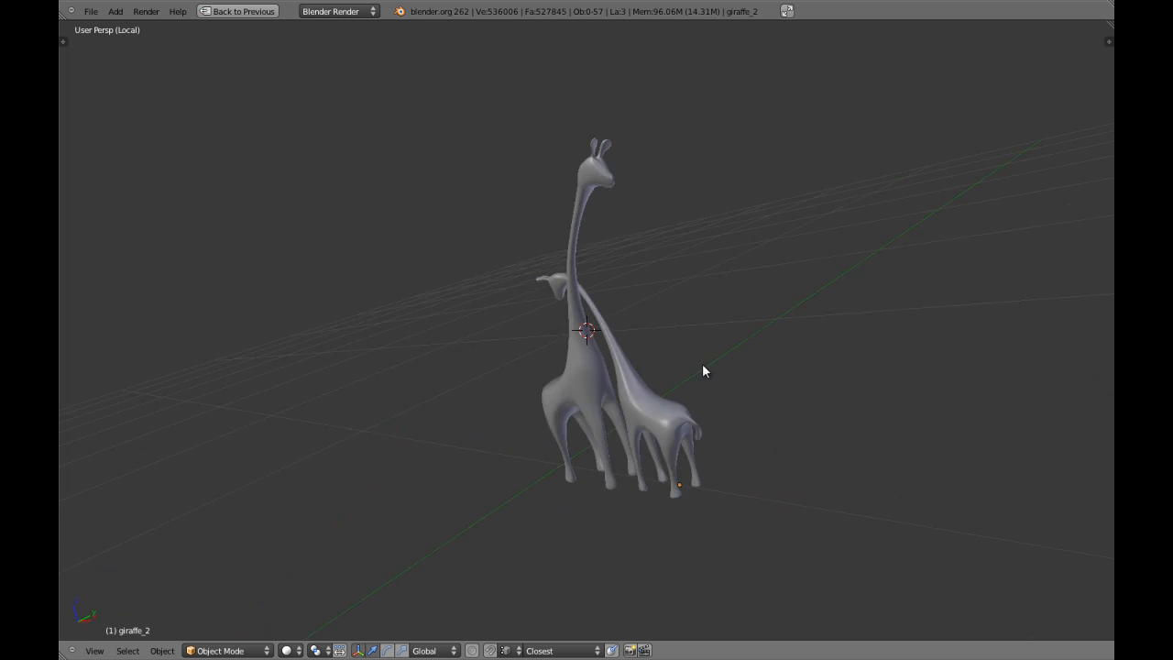
pyautogui.scroll(4, 659, 394)
pyautogui.moveTo(610, 412); pyautogui.dragTo(711, 326, button='middle')
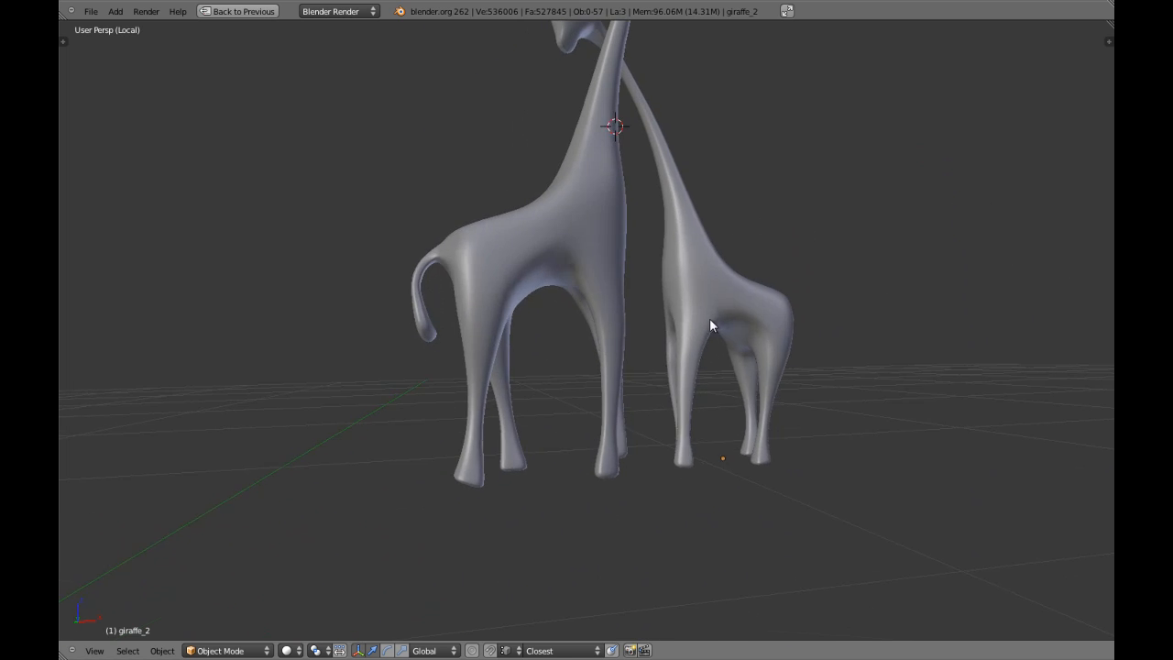
pyautogui.scroll(-6, 644, 320)
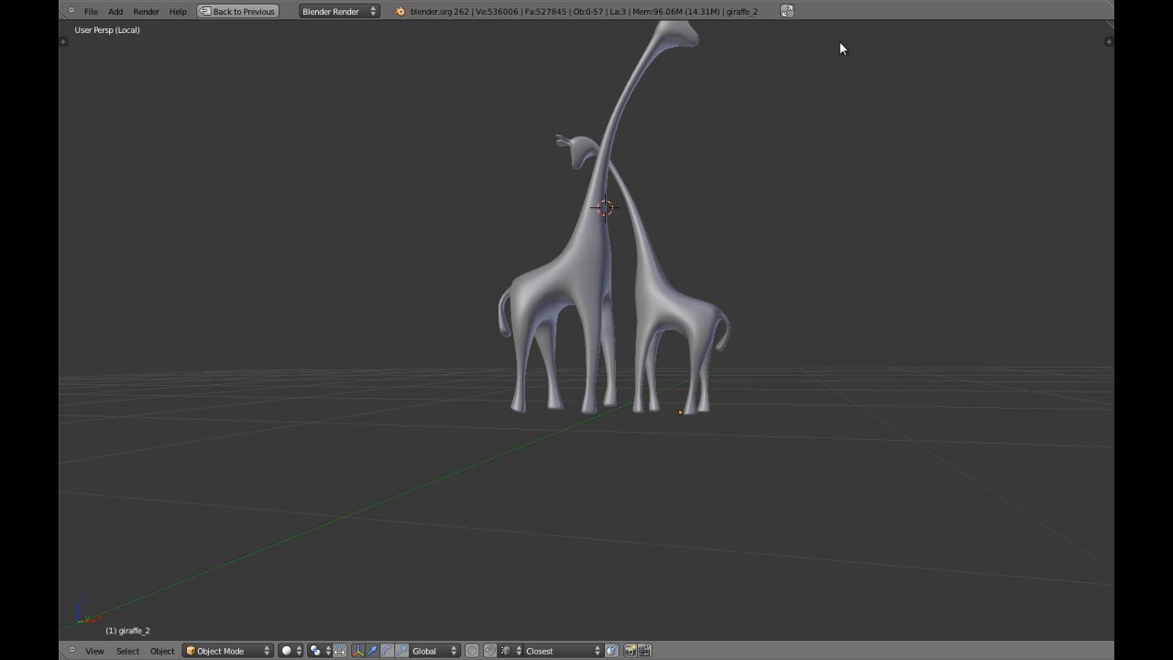
pyautogui.press('KP_1')
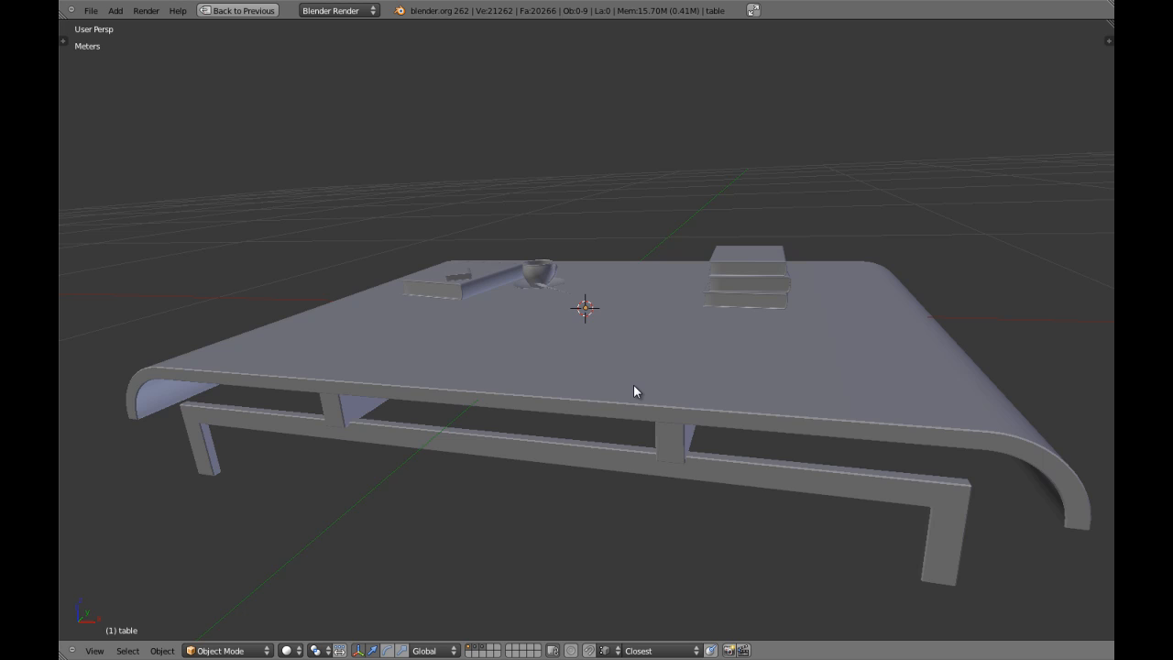
# Step: Inspect the coffee table scene from above and examine the cup, saucer and spoon at close range
pyautogui.scroll(-4, 633, 384)
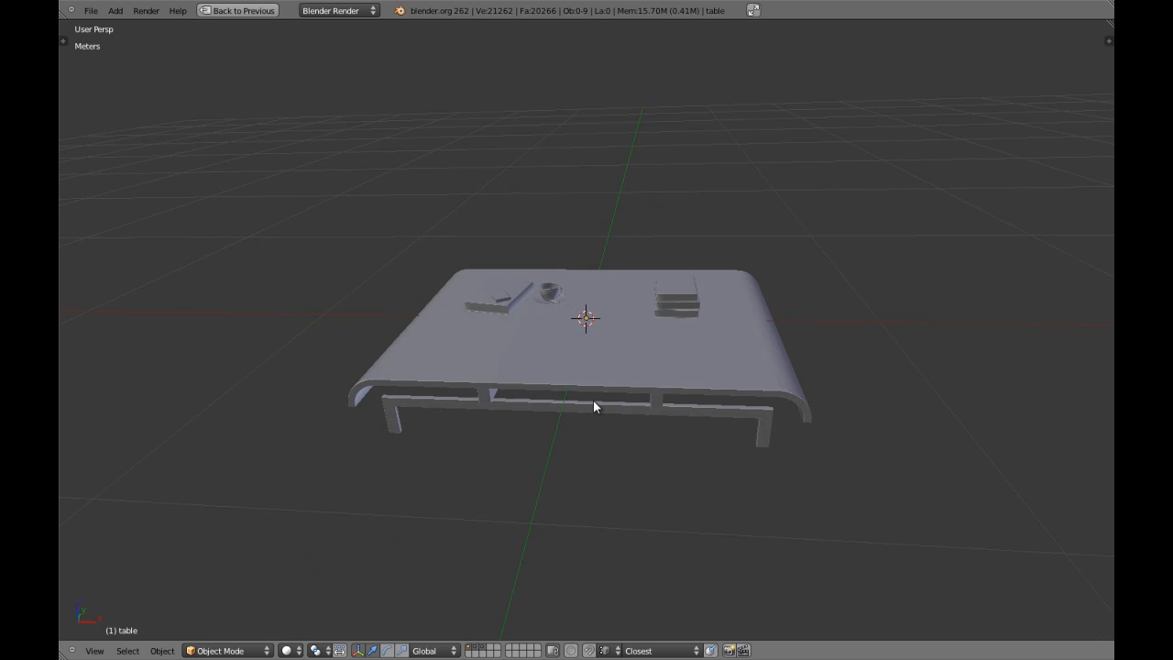
pyautogui.scroll(7, 595, 402)
pyautogui.moveTo(605, 394)
pyautogui.mouseDown(button='middle')
pyautogui.moveTo(544, 393)
pyautogui.moveTo(521, 311)
pyautogui.moveTo(492, 280)
pyautogui.mouseUp(button='middle')
pyautogui.press('z')
pyautogui.press('z')
pyautogui.press('KP_7')
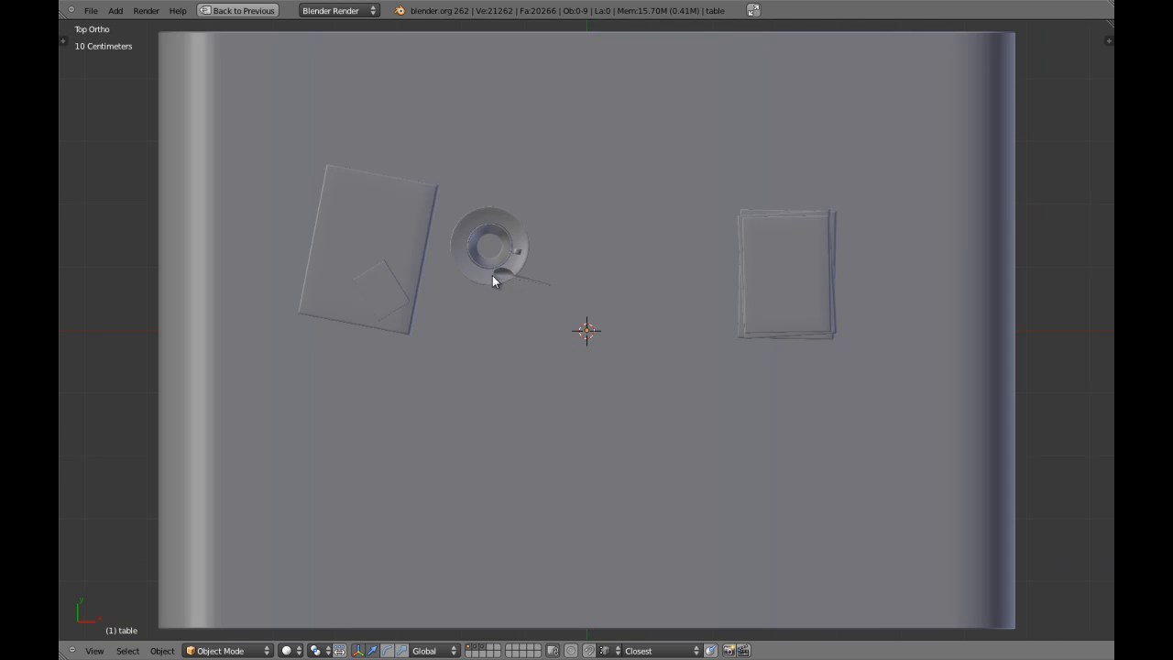
pyautogui.scroll(3, 513, 294)
pyautogui.moveTo(542, 317); pyautogui.dragTo(586, 233, button='middle')
pyautogui.rightClick(575, 258)
pyautogui.press('KP_5')
pyautogui.press('KP_Decimal')
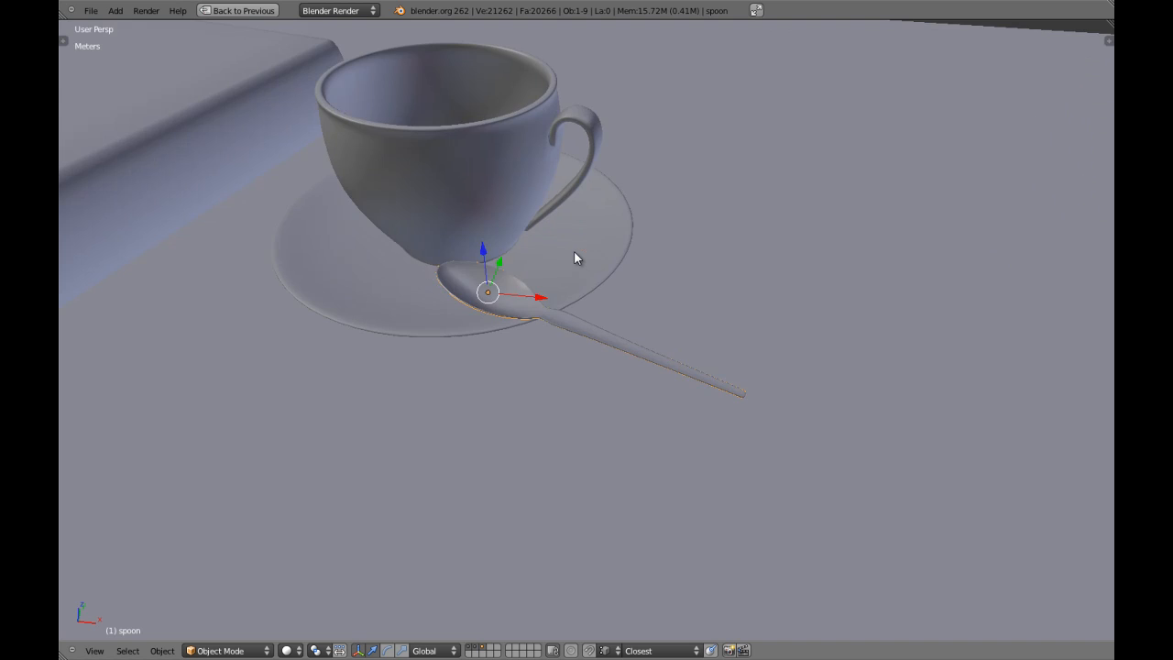
pyautogui.press('a')
pyautogui.moveTo(744, 319); pyautogui.dragTo(753, 285, button='middle')
pyautogui.moveTo(635, 342); pyautogui.dragTo(633, 307, button='middle')
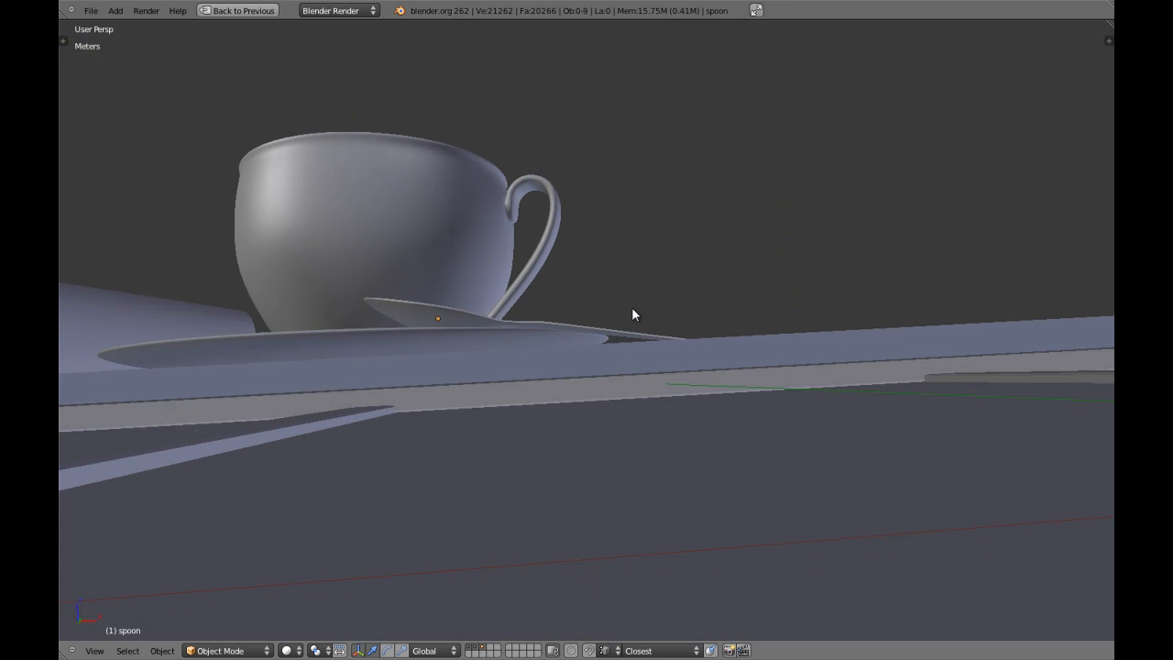
# Step: Rotate the spoon slightly in the wireframe front view so the tip of its handle rests on the tabletop
pyautogui.press('KP_1')
pyautogui.press('z')
pyautogui.scroll(5, 634, 308)
pyautogui.keyDown('shift'); pyautogui.moveTo(1089, 406); pyautogui.dragTo(631, 382, button='middle'); pyautogui.keyUp('shift')
pyautogui.scroll(3, 631, 386)
pyautogui.keyDown('shift'); pyautogui.moveTo(611, 429); pyautogui.dragTo(576, 394, button='middle'); pyautogui.keyUp('shift')
pyautogui.rightClick(576, 400)
pyautogui.scroll(5, 572, 344)
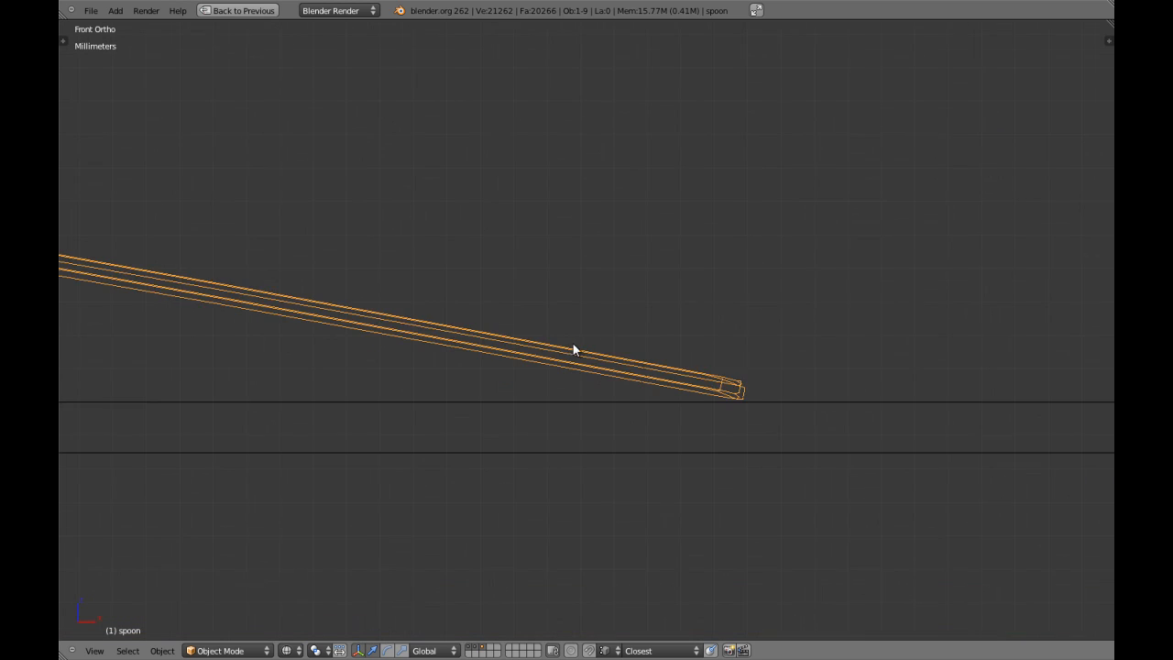
pyautogui.press('r')
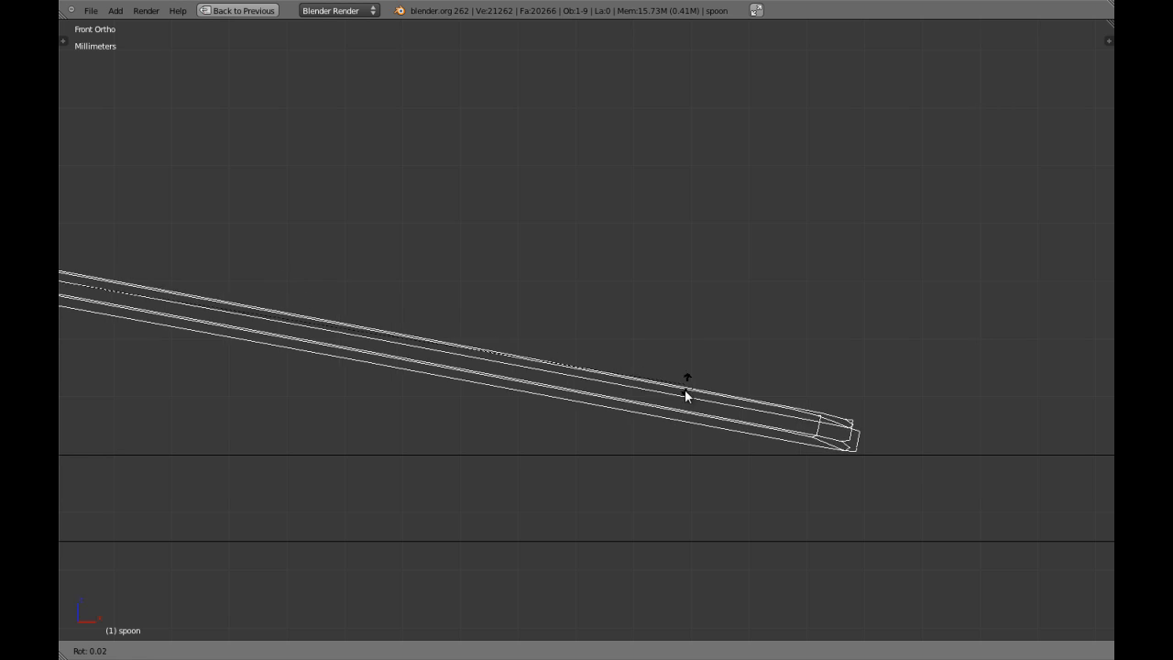
pyautogui.click(630, 462)
pyautogui.scroll(-5, 645, 440)
# Step: Examine how the spoon and the dish sit against the tabletop in wireframe and shaded views
pyautogui.press('KP_5')
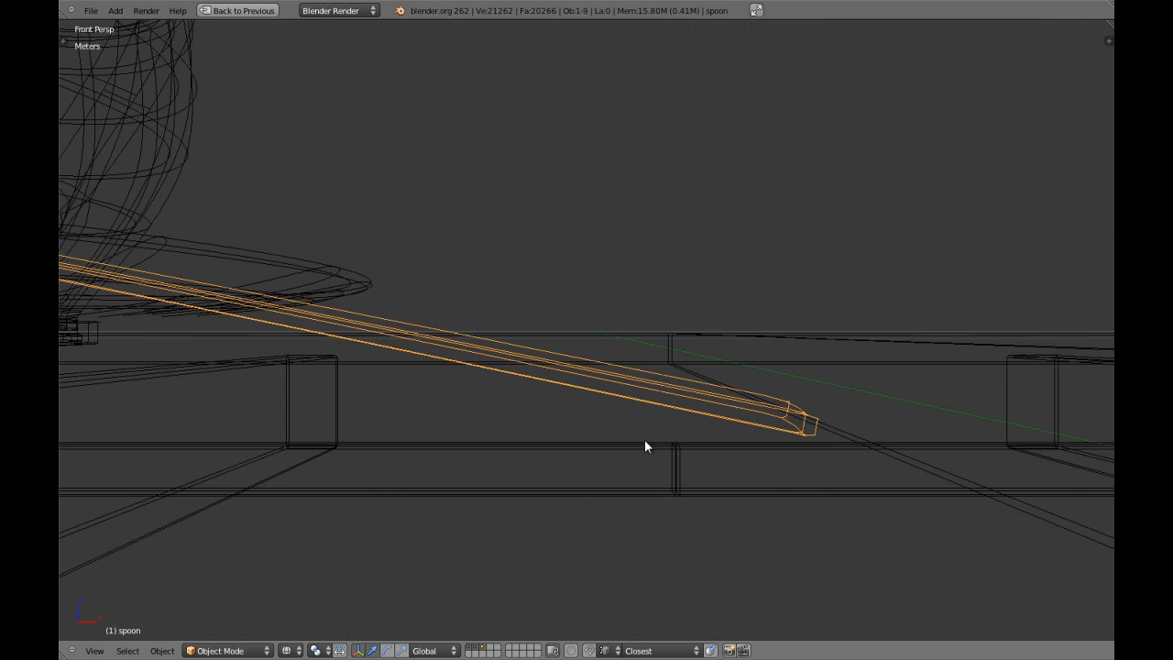
pyautogui.press('KP_Decimal')
pyautogui.press('z')
pyautogui.moveTo(645, 441); pyautogui.dragTo(568, 361, button='middle')
pyautogui.press('z')
pyautogui.press('KP_1')
pyautogui.press('KP_5')
pyautogui.scroll(5, 574, 359)
pyautogui.scroll(2, 506, 364)
pyautogui.rightClick(506, 364)
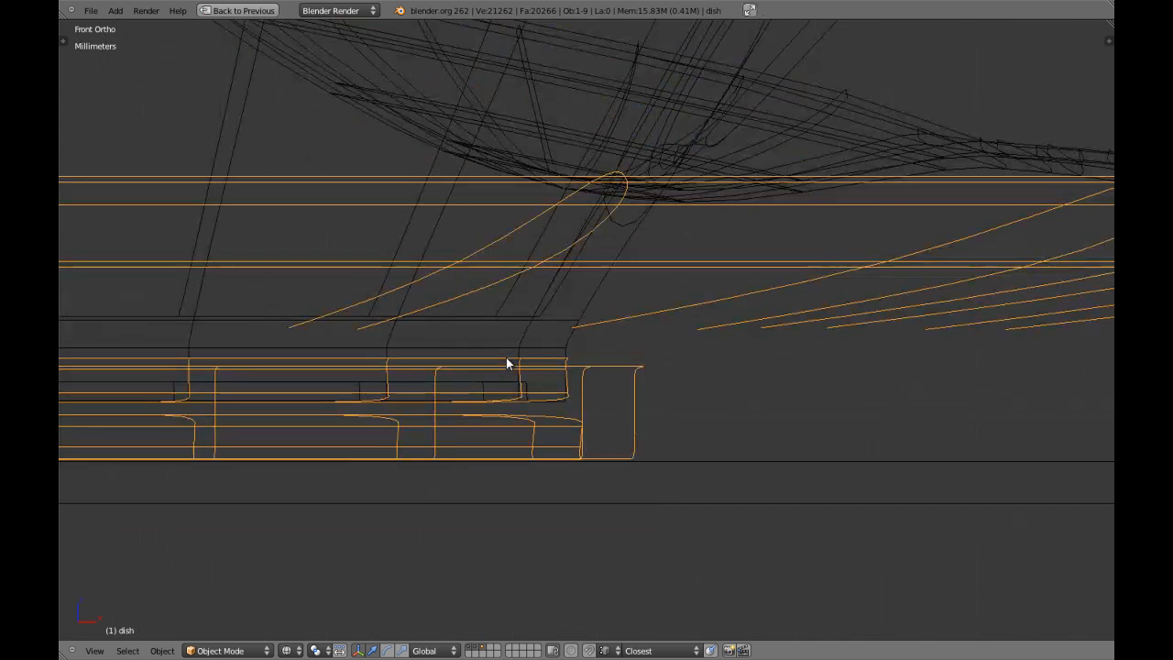
pyautogui.press('z')
pyautogui.scroll(-5, 506, 364)
pyautogui.press('a')
pyautogui.moveTo(506, 357); pyautogui.dragTo(539, 353, button='middle')
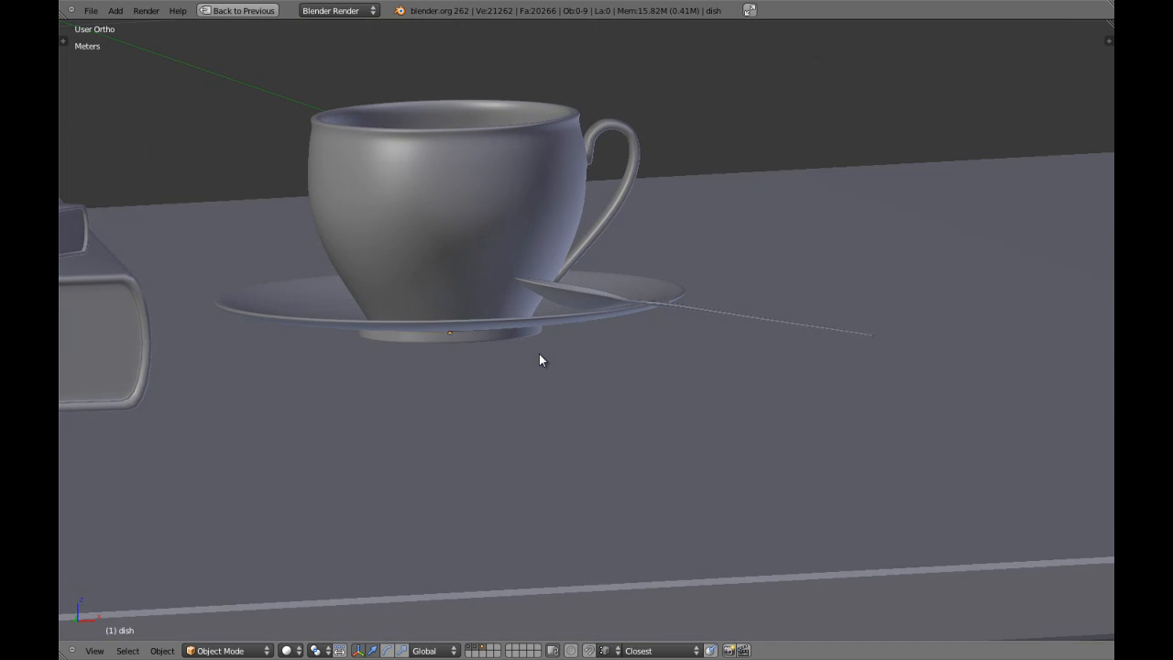
# Step: Save the coffee table file, overwriting the existing version
pyautogui.scroll(-8, 539, 354)
pyautogui.moveTo(725, 353); pyautogui.dragTo(663, 382, button='middle')
pyautogui.press('KP_5')
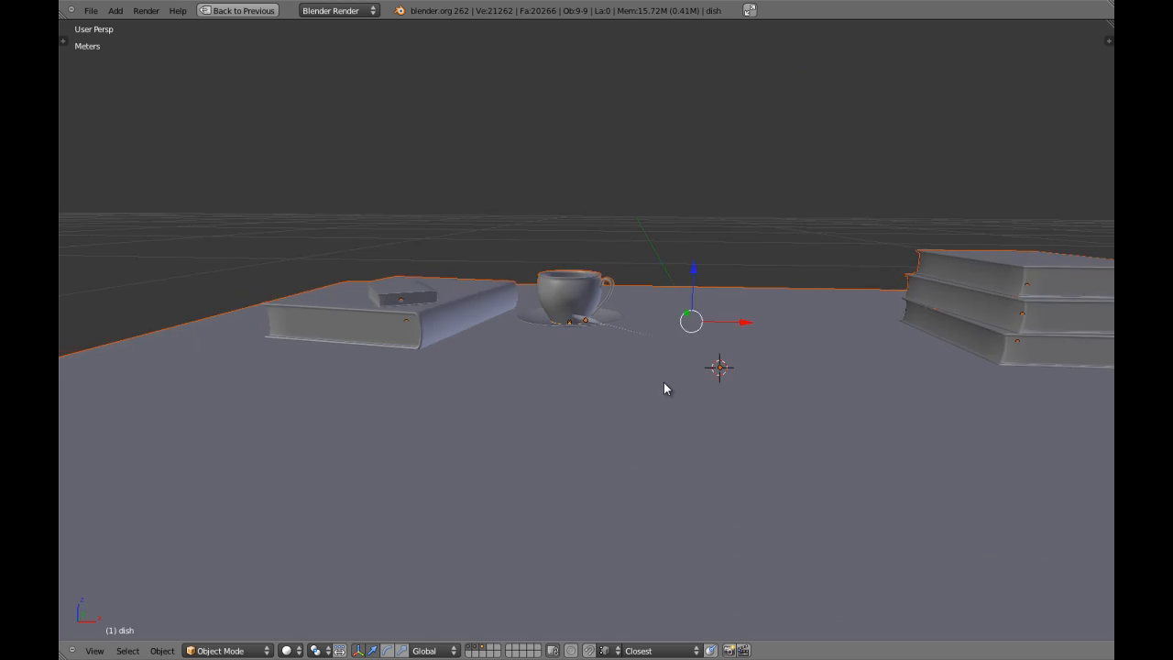
pyautogui.scroll(-5, 664, 382)
pyautogui.hotkey('ctrl', 's')
pyautogui.click(665, 384)
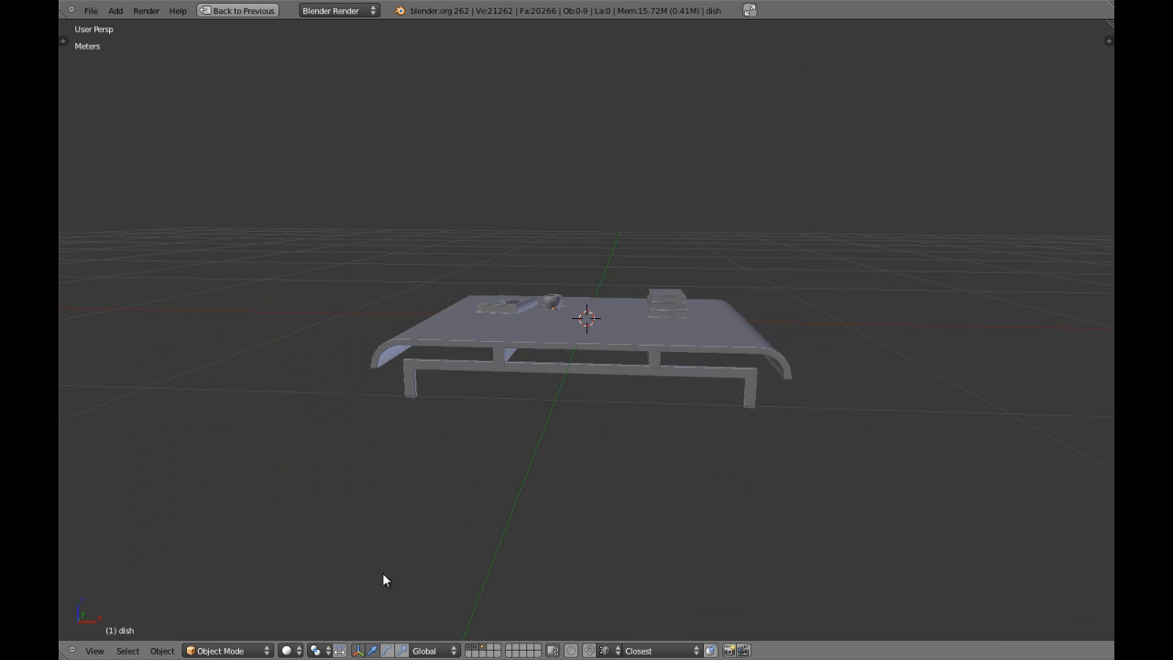
# Step: Add a mesh cube at the 3D cursor in the wireframe front view of the coffee table
pyautogui.press('KP_1')
pyautogui.press('z')
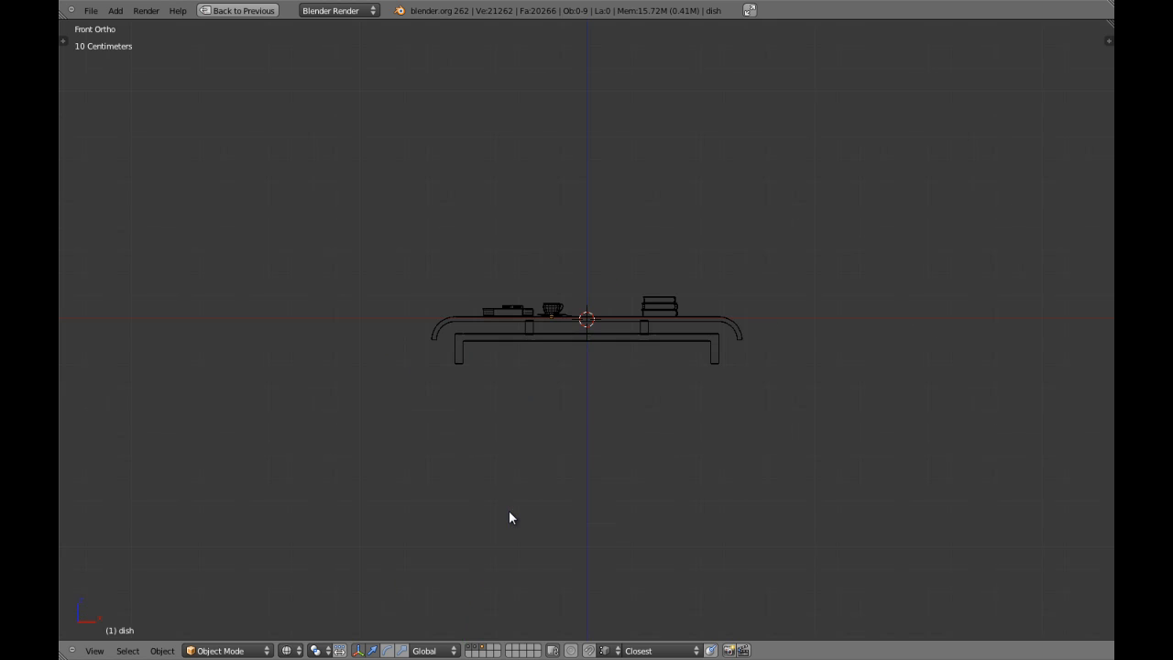
pyautogui.scroll(3, 595, 406)
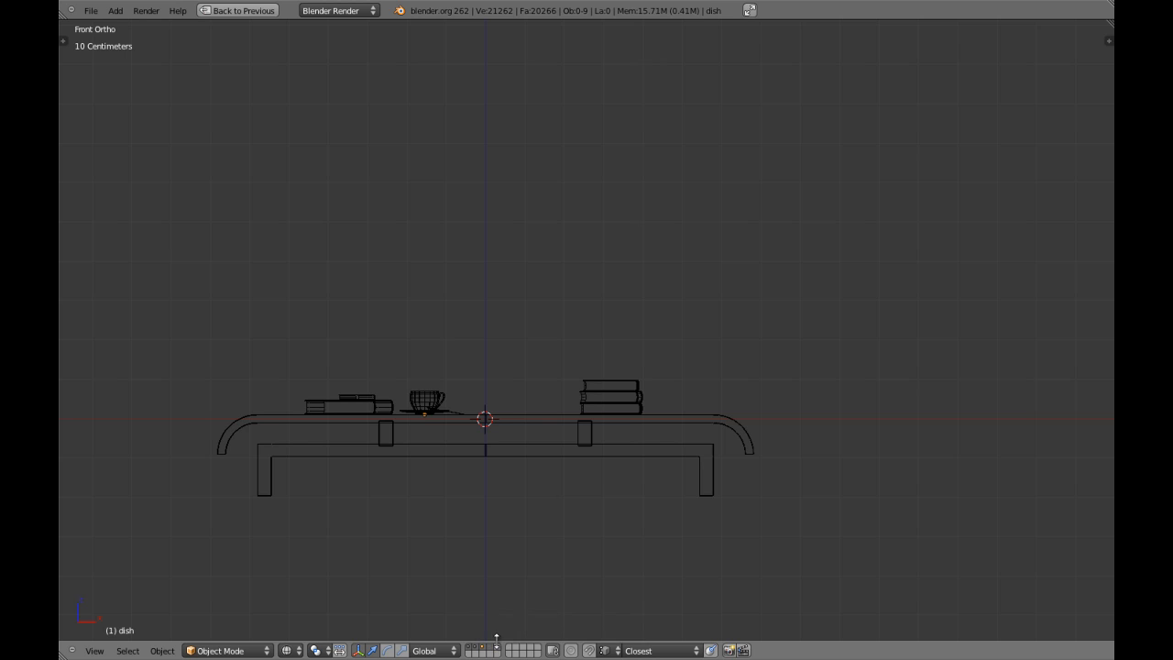
pyautogui.hotkey('shift', 'a')
pyautogui.moveTo(623, 411)
pyautogui.click(667, 429)
pyautogui.scroll(-5, 645, 428)
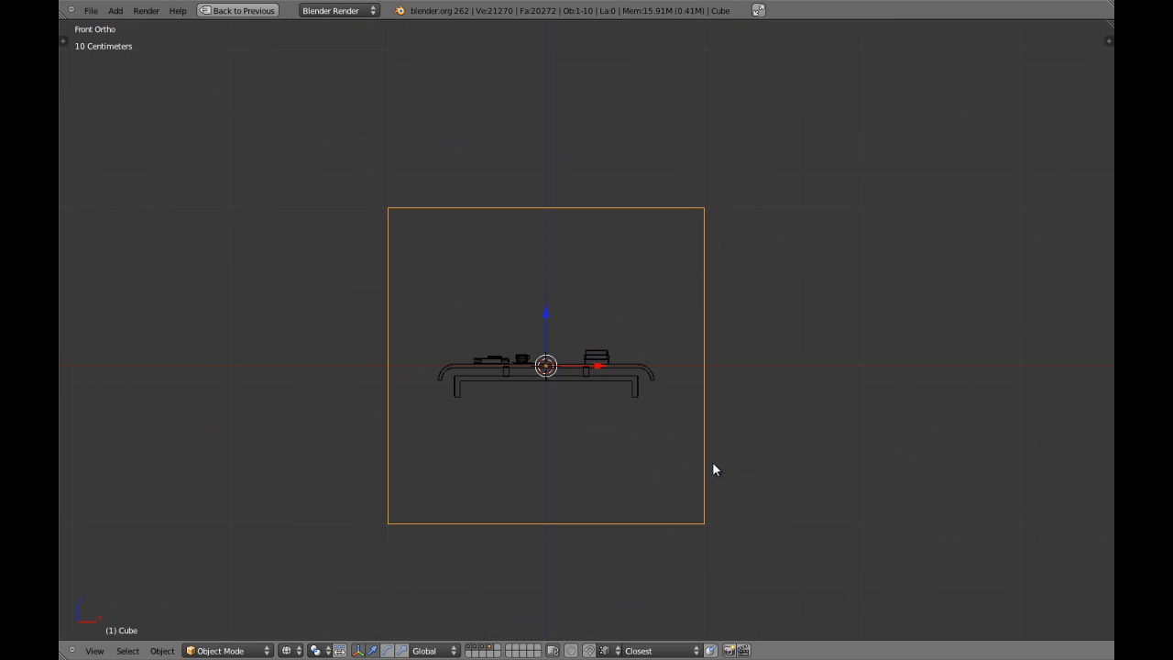
pyautogui.scroll(4, 713, 465)
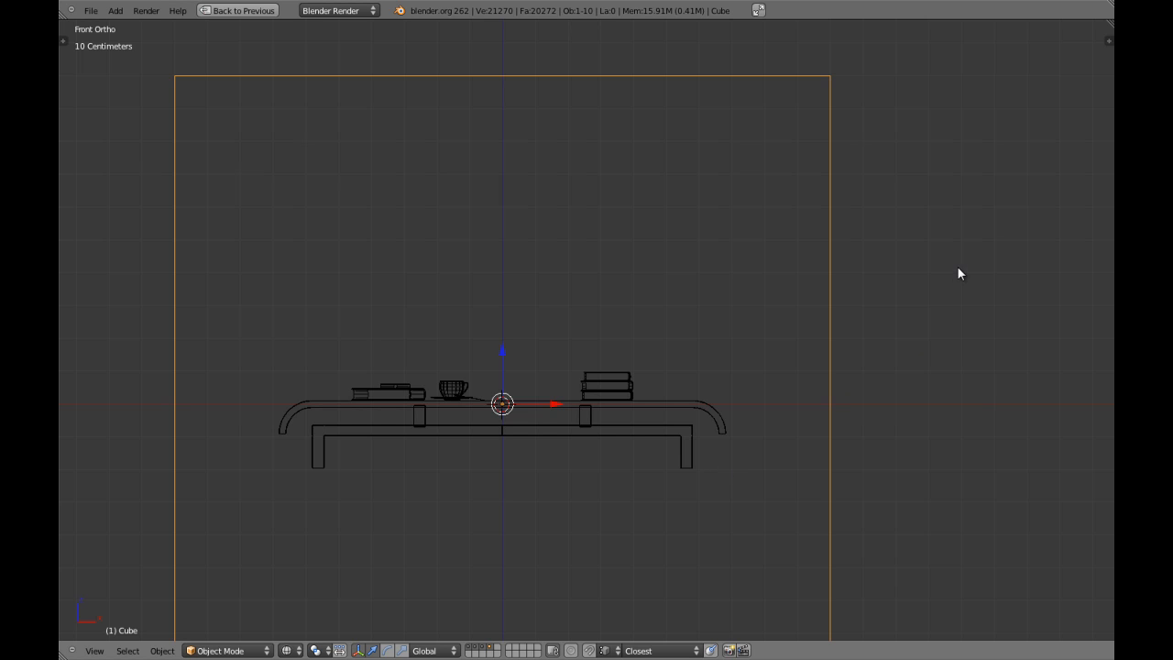
# Step: Scale the cube down to smaller than the cup and move it just above the middle of the tabletop
pyautogui.press('s')
pyautogui.click(577, 394)
pyautogui.scroll(4, 568, 408)
pyautogui.keyDown('shift'); pyautogui.moveTo(648, 291); pyautogui.dragTo(575, 328, button='middle'); pyautogui.keyUp('shift')
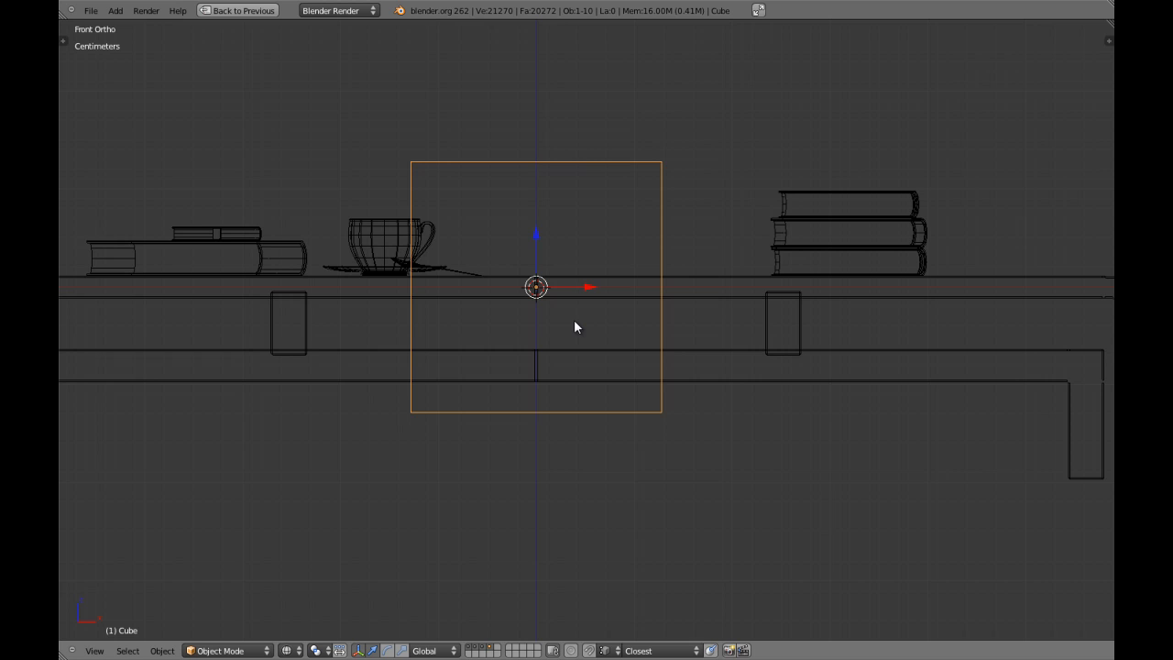
pyautogui.press('s')
pyautogui.click(724, 322)
pyautogui.press('g')
pyautogui.click(620, 281)
pyautogui.press('s')
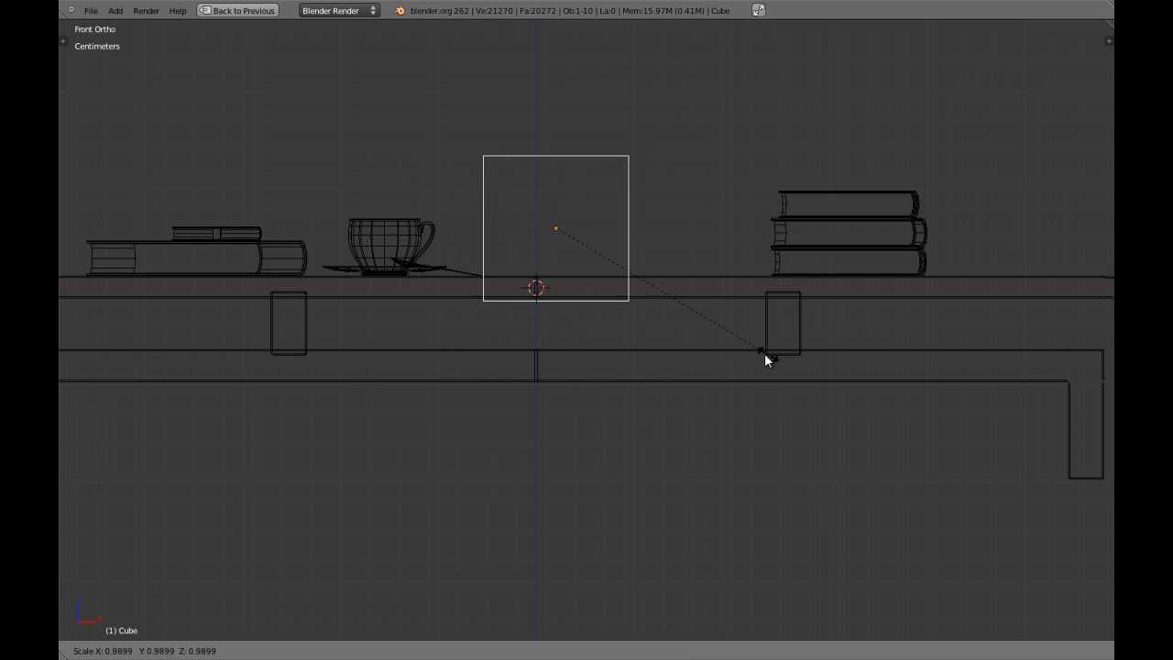
pyautogui.click(637, 292)
# Step: Raise the cube slightly along the Z axis and apply its rotation and scale
pyautogui.scroll(3, 573, 293)
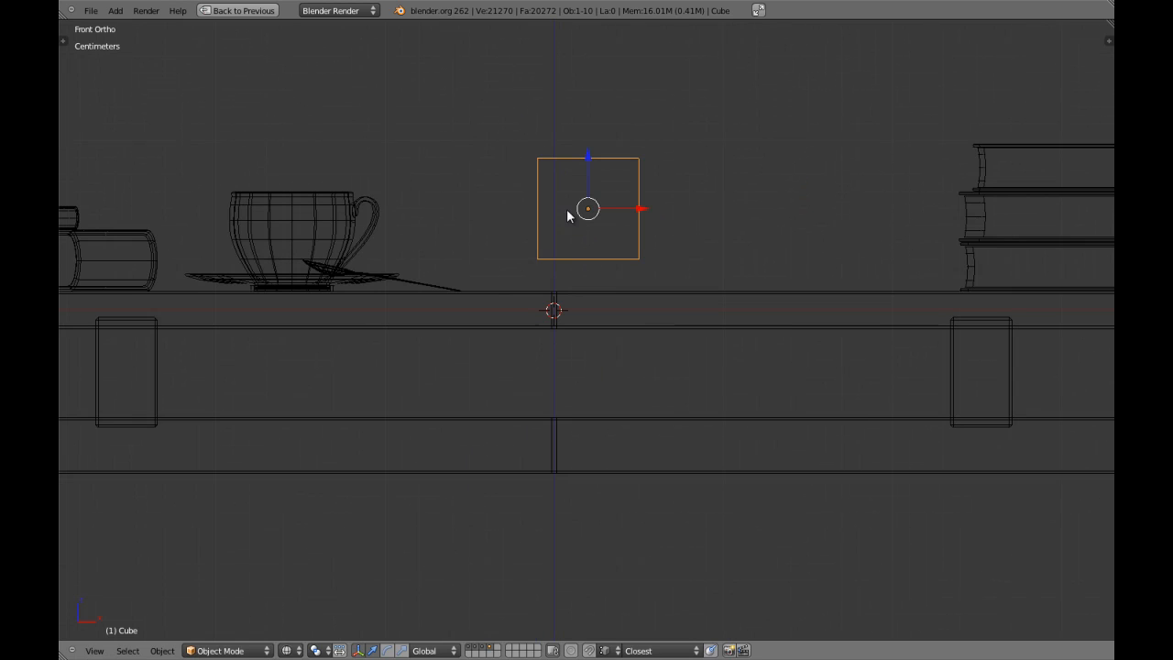
pyautogui.press('g')
pyautogui.press('z')
pyautogui.click(587, 149)
pyautogui.keyDown('shift'); pyautogui.moveTo(622, 257); pyautogui.dragTo(651, 339, button='middle'); pyautogui.keyUp('shift')
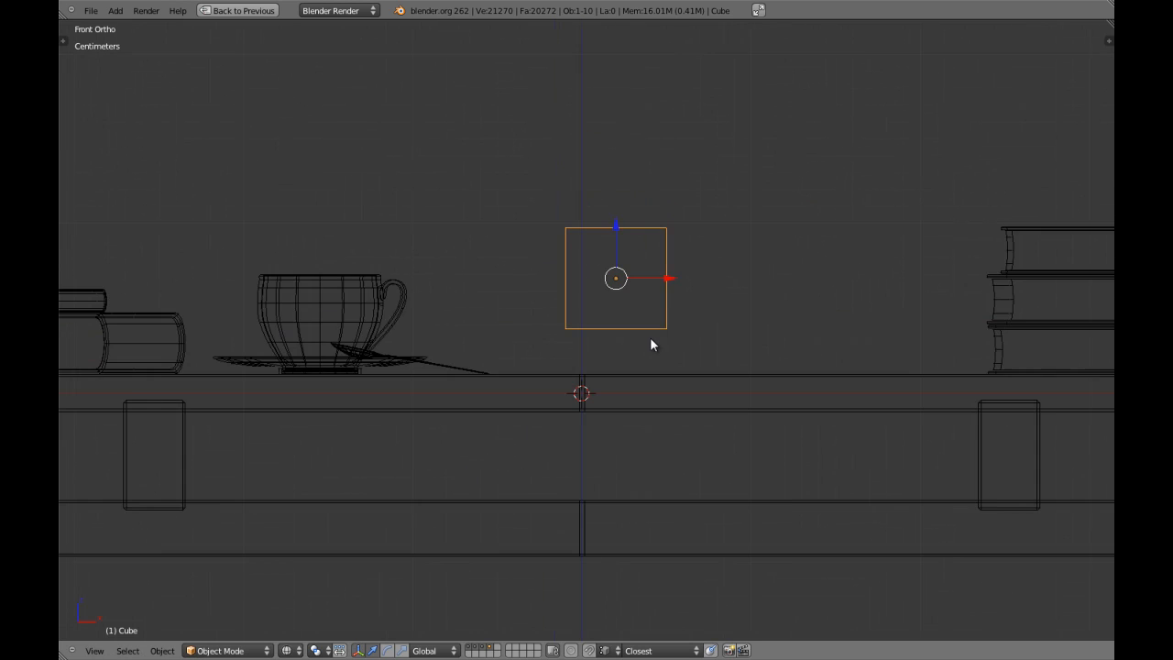
pyautogui.scroll(-3, 651, 339)
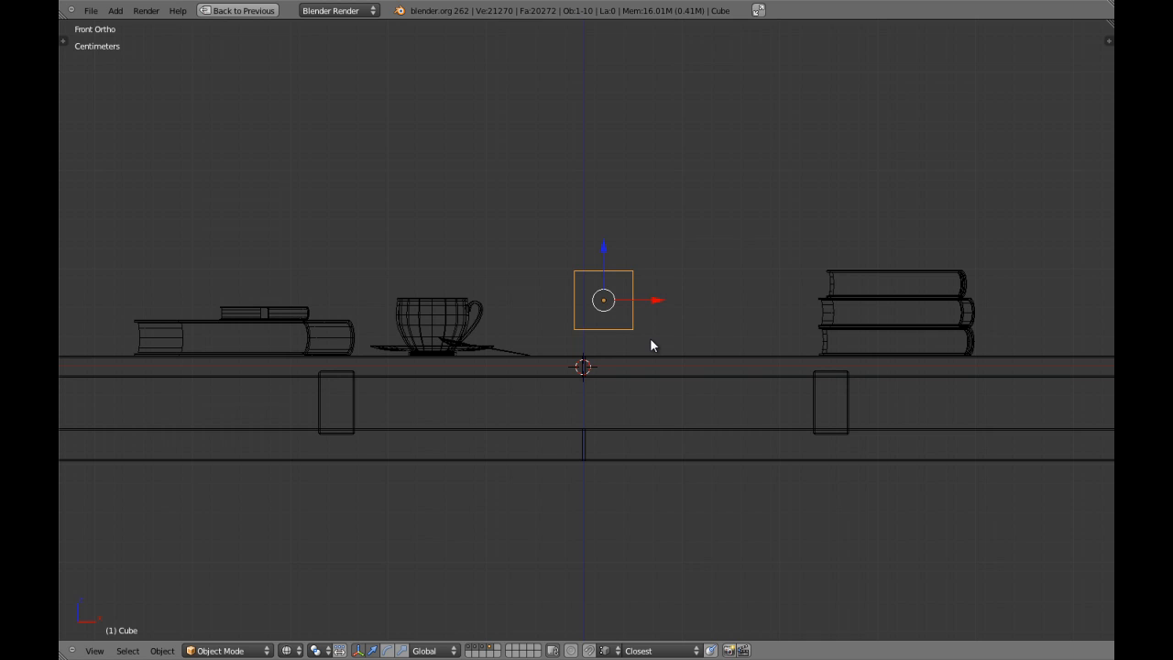
pyautogui.hotkey('ctrl', 'a')
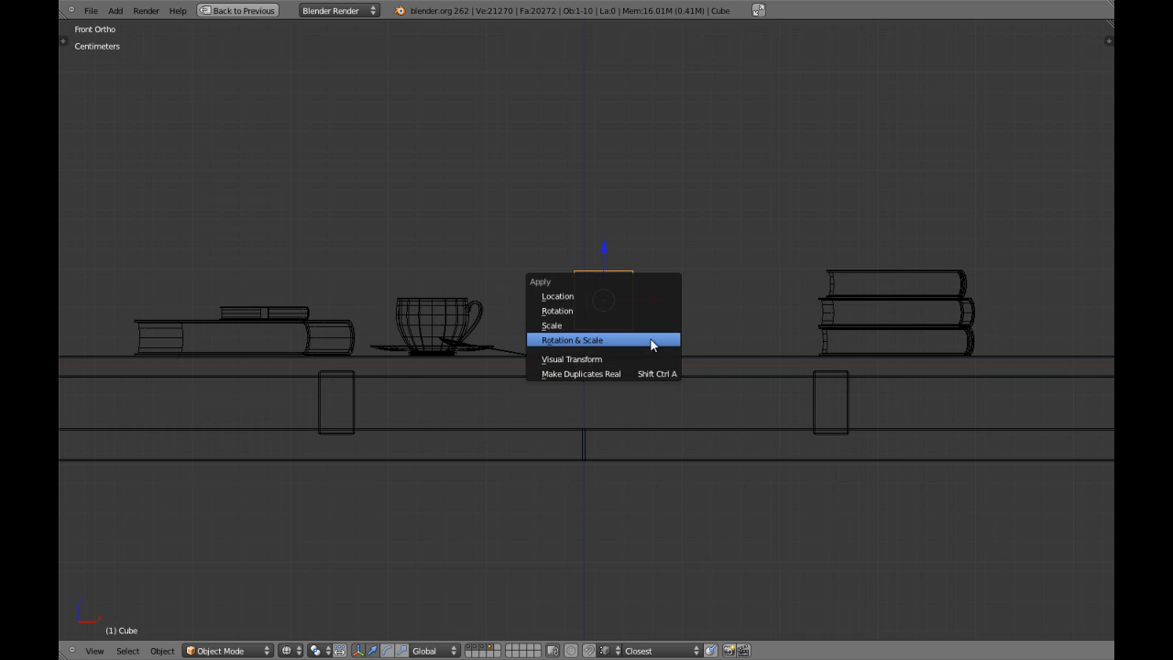
pyautogui.click(650, 341)
# Step: Raise the cube a little more above the table and scale it down to about a third of its size
pyautogui.keyDown('shift'); pyautogui.moveTo(674, 258); pyautogui.dragTo(538, 295, button='middle'); pyautogui.keyUp('shift')
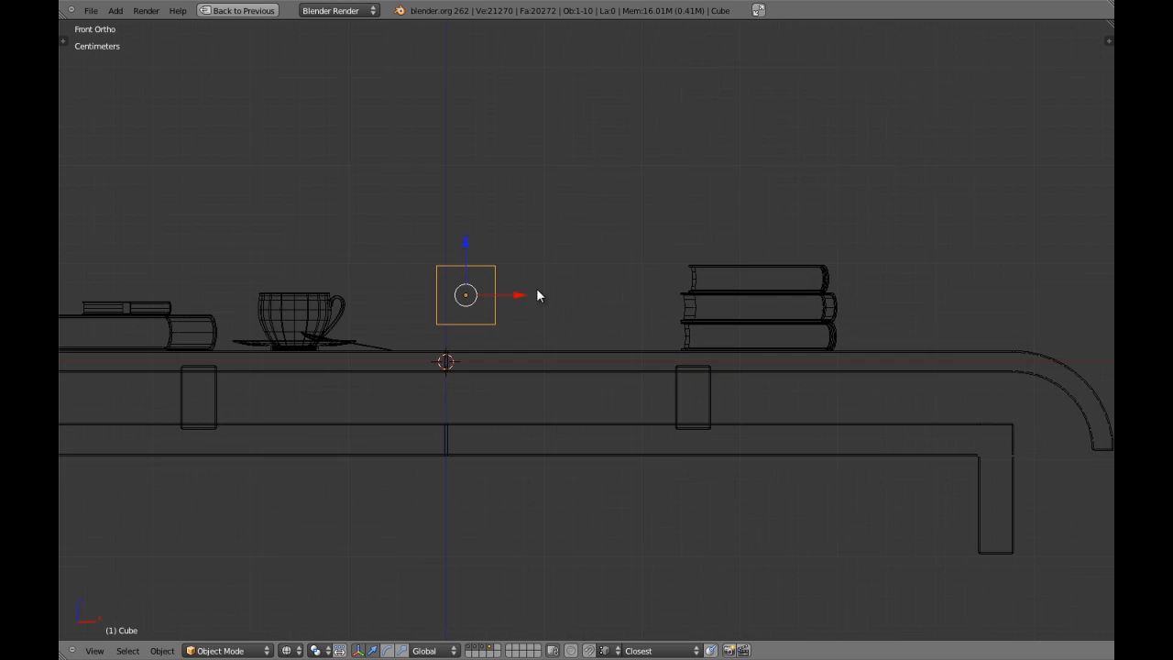
pyautogui.moveTo(465, 244); pyautogui.dragTo(466, 232)
pyautogui.keyDown('shift'); pyautogui.moveTo(473, 281); pyautogui.dragTo(548, 284, button='middle'); pyautogui.keyUp('shift')
pyautogui.scroll(4, 550, 285)
pyautogui.press('s')
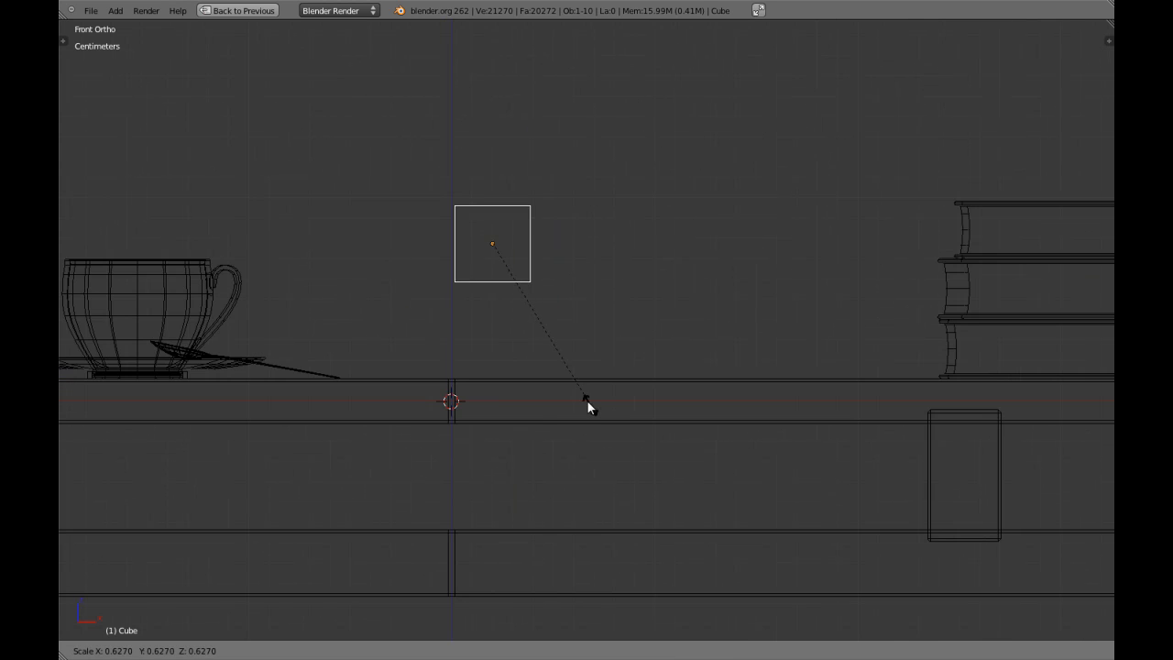
pyautogui.click(539, 344)
pyautogui.scroll(-4, 539, 344)
pyautogui.scroll(3, 540, 344)
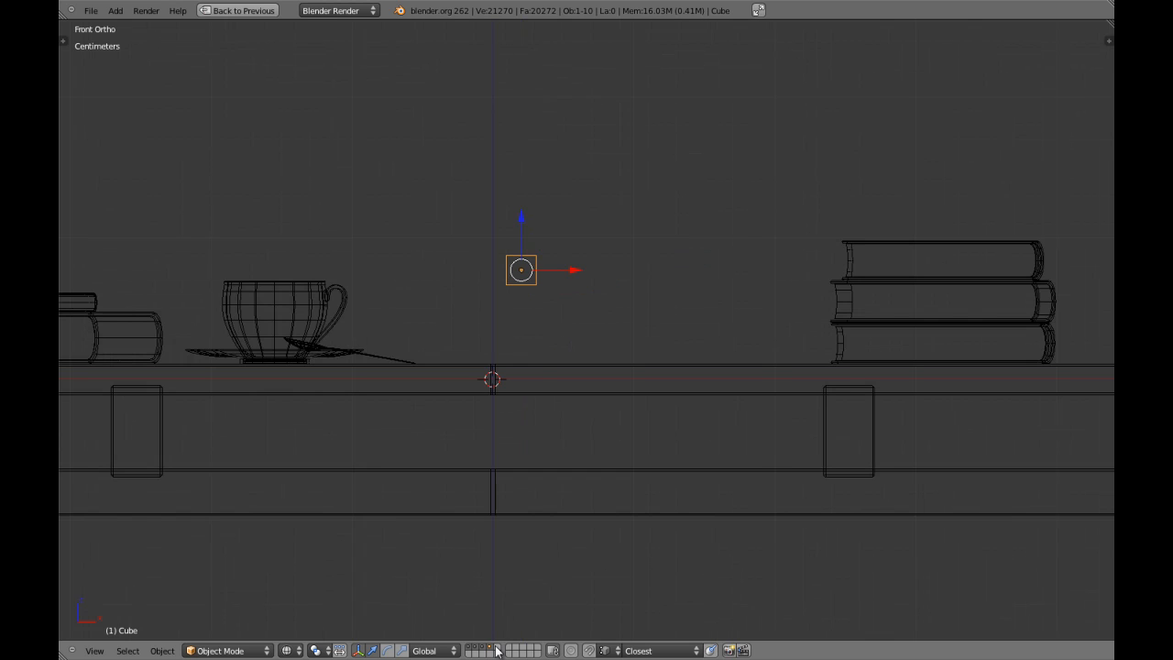
pyautogui.scroll(-7, 580, 478)
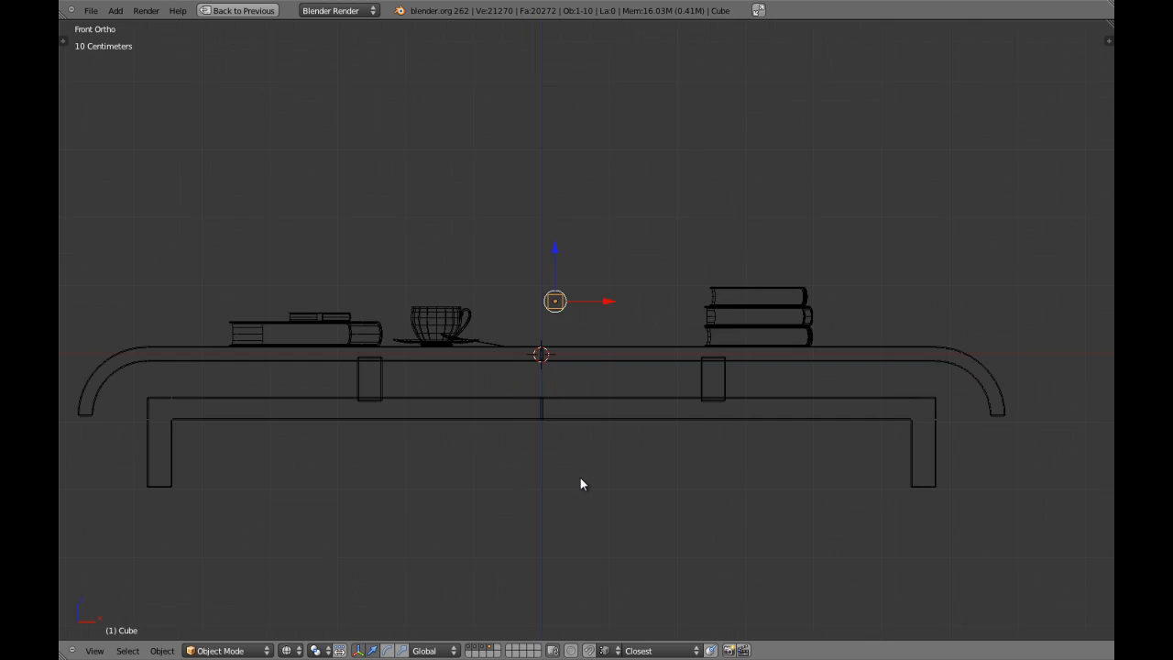
# Step: Check the cube's position relative to the table, cup and books from the front and side views
pyautogui.scroll(3, 572, 341)
pyautogui.moveTo(572, 341); pyautogui.dragTo(558, 373, button='middle')
pyautogui.press('z')
pyautogui.press('z')
pyautogui.press('KP_3')
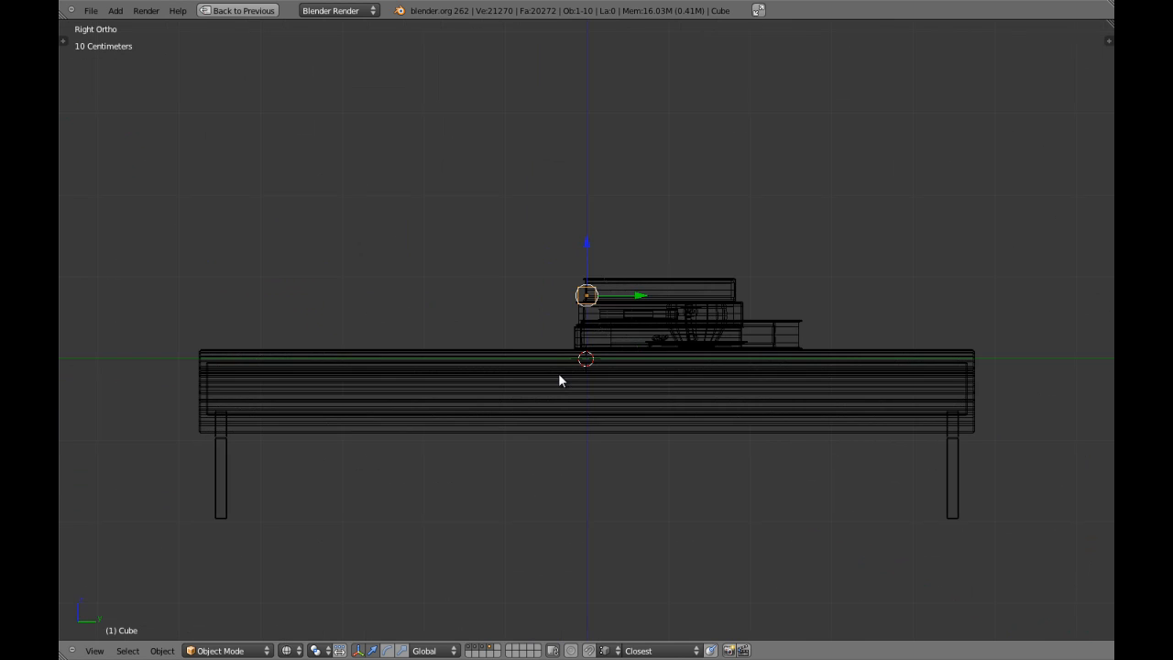
pyautogui.scroll(4, 558, 373)
pyautogui.press('z')
pyautogui.press('KP_1')
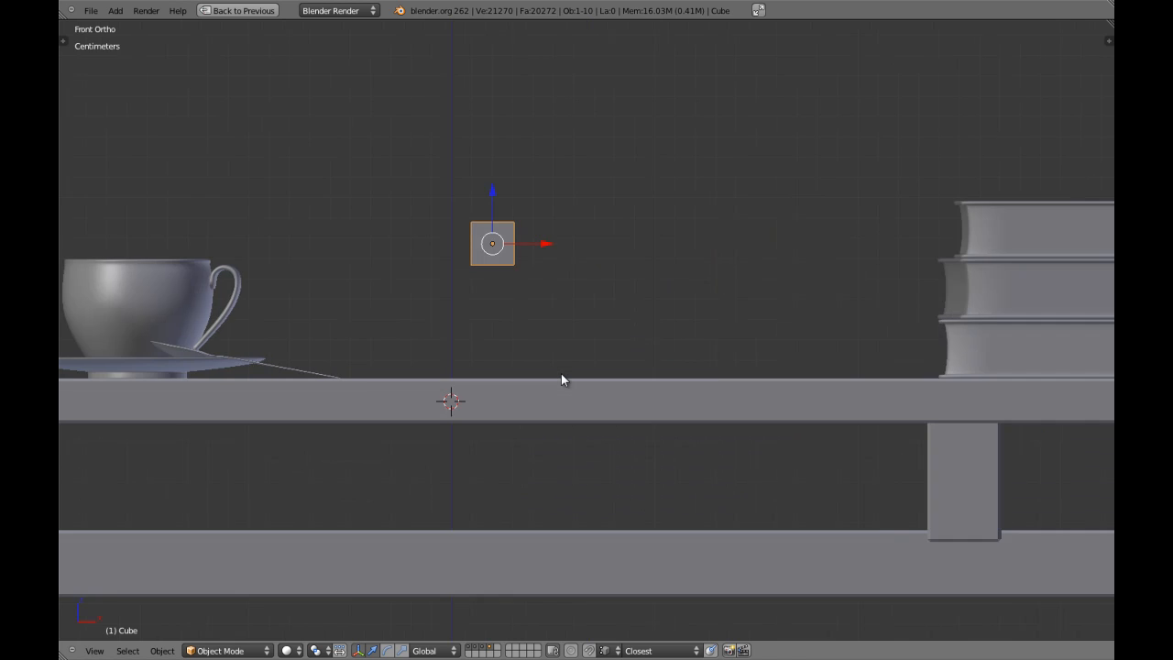
pyautogui.press('ctrl+KP_3')
pyautogui.press('KP_1')
# Step: Show only the layer that holds the small cube and frame the cube in the solid front view
pyautogui.click(490, 647)
pyautogui.scroll(-4, 546, 371)
pyautogui.scroll(3, 559, 362)
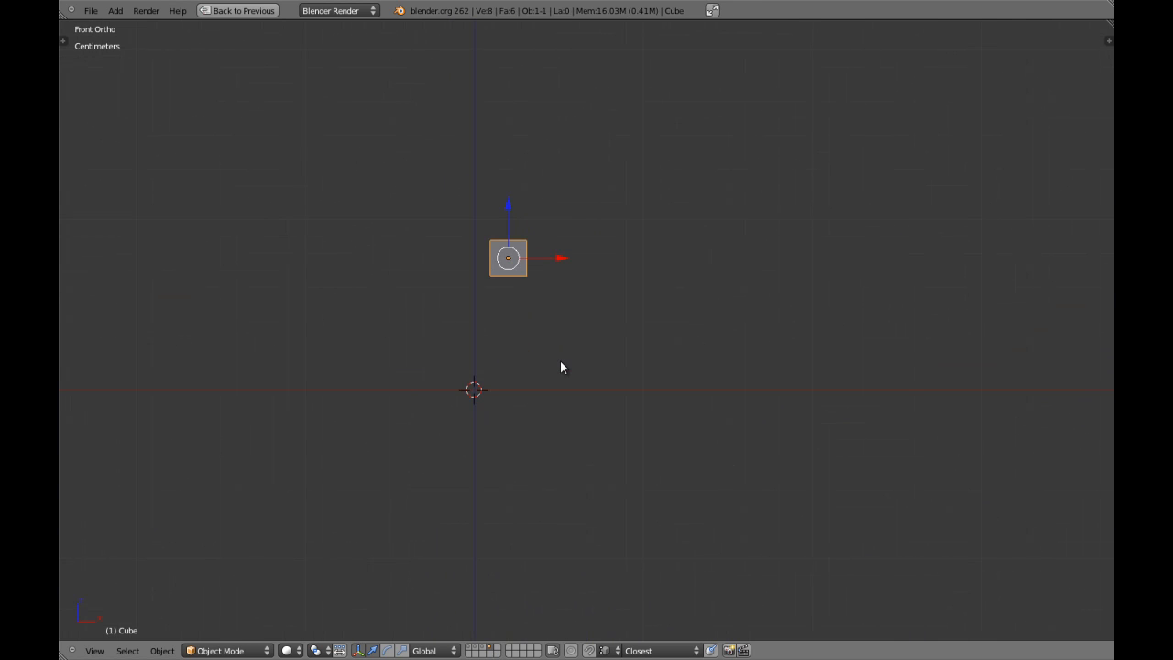
pyautogui.scroll(4, 542, 364)
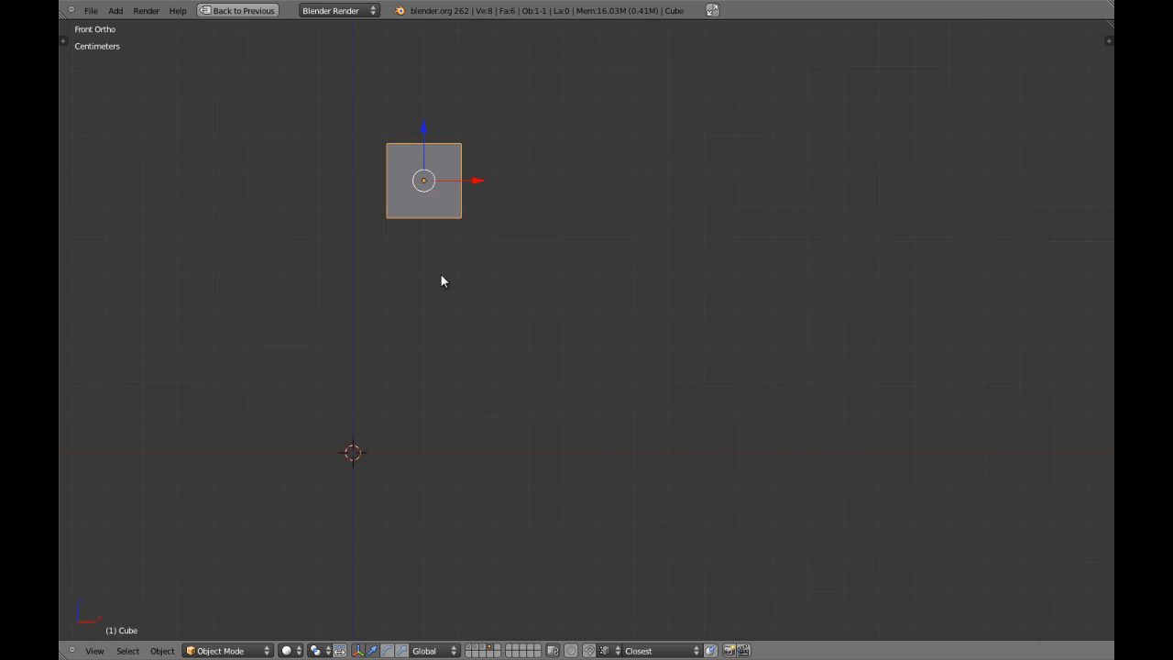
pyautogui.keyDown('shift'); pyautogui.moveTo(443, 278); pyautogui.dragTo(542, 303, button='middle'); pyautogui.keyUp('shift')
# Step: Move the cube's +X side face outward along X to about double the box's length and raise it slightly along Z
pyautogui.press('Tab')
pyautogui.hotkey('ctrl', 'Tab')
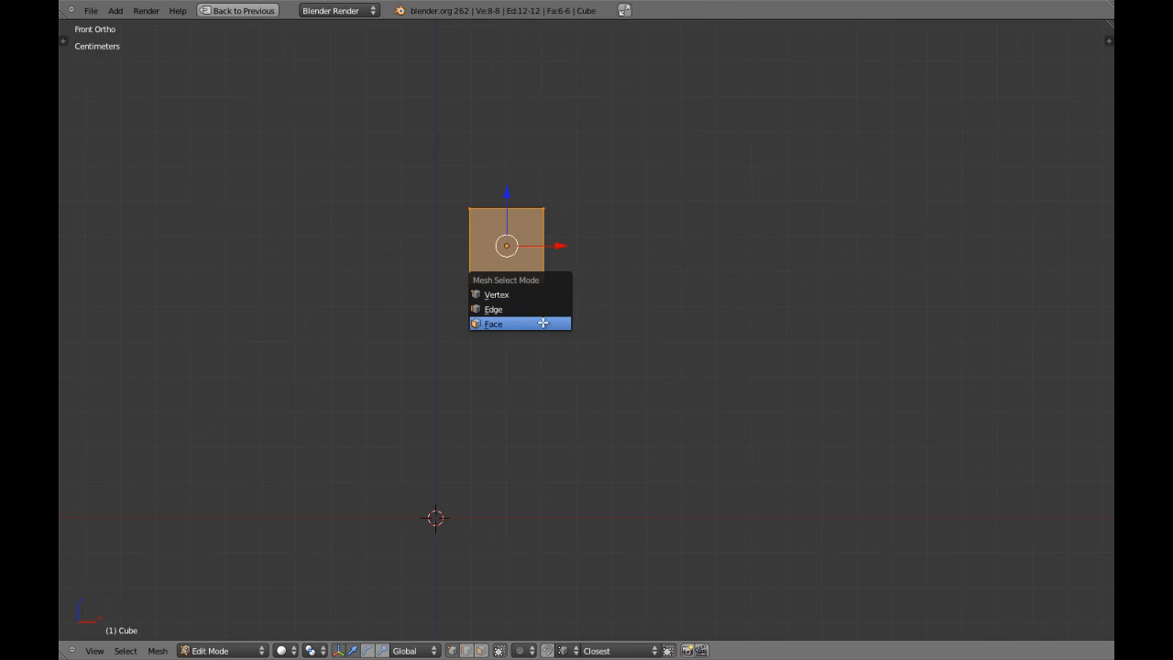
pyautogui.click(549, 322)
pyautogui.rightClick(554, 254)
pyautogui.keyDown('shift'); pyautogui.moveTo(554, 255); pyautogui.dragTo(550, 369, button='middle'); pyautogui.keyUp('shift')
pyautogui.press('g')
pyautogui.press('x')
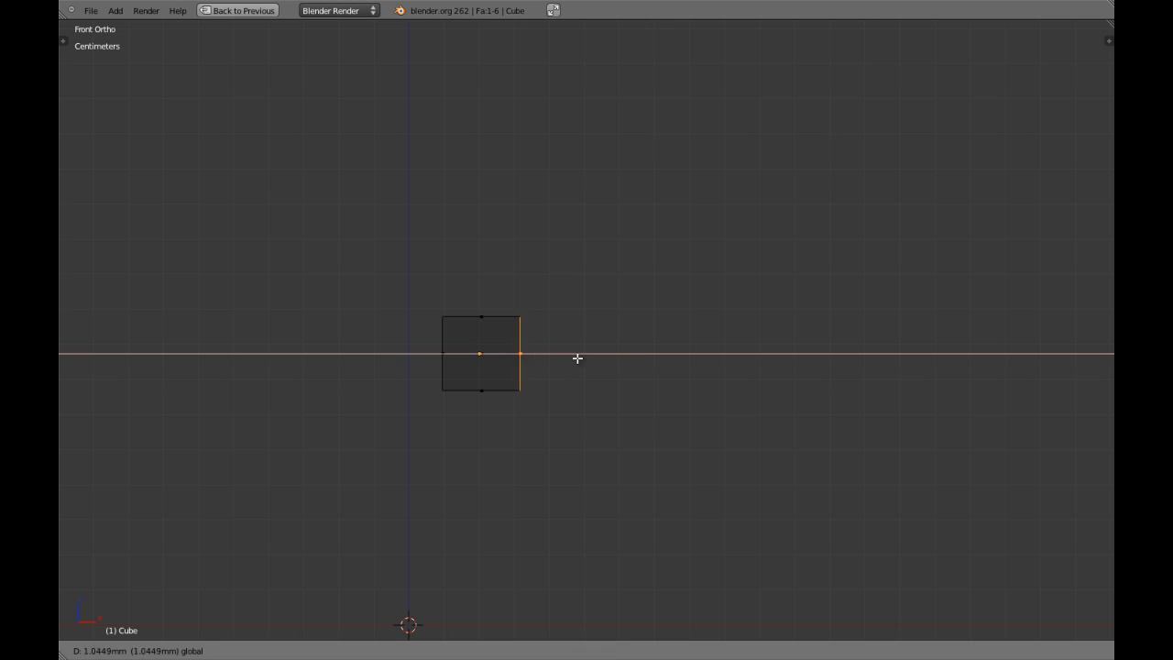
pyautogui.click(641, 360)
pyautogui.moveTo(588, 302); pyautogui.dragTo(586, 286)
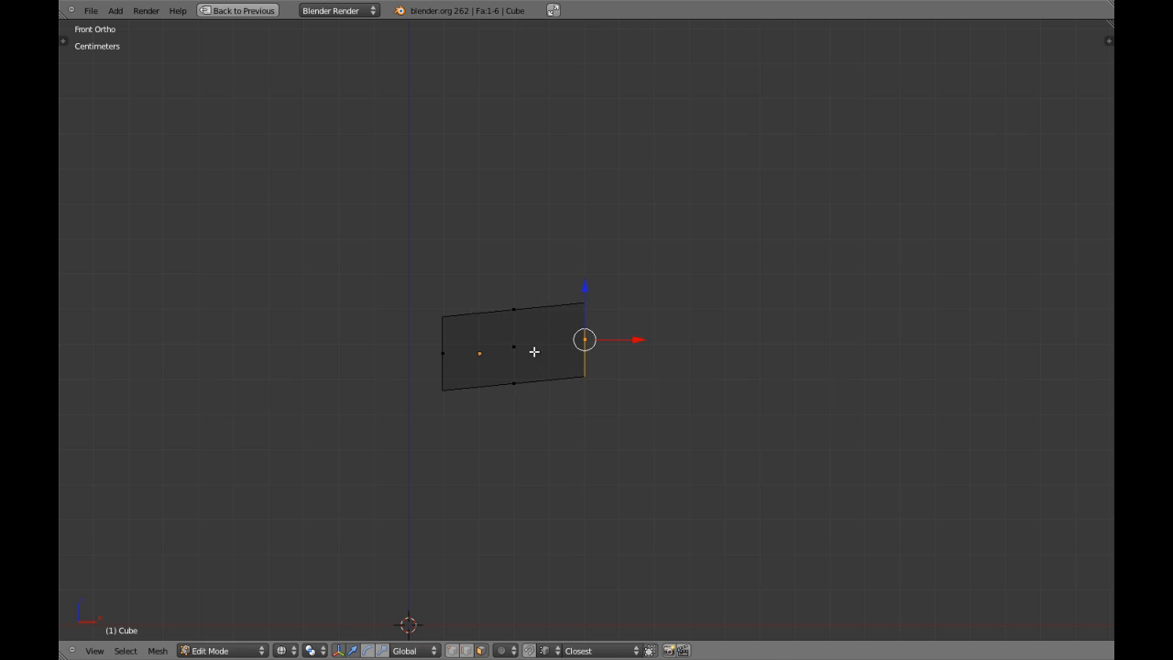
# Step: Add two evenly spaced loop cuts across the box, dividing its length into three equal sections
pyautogui.press('z')
pyautogui.press('a')
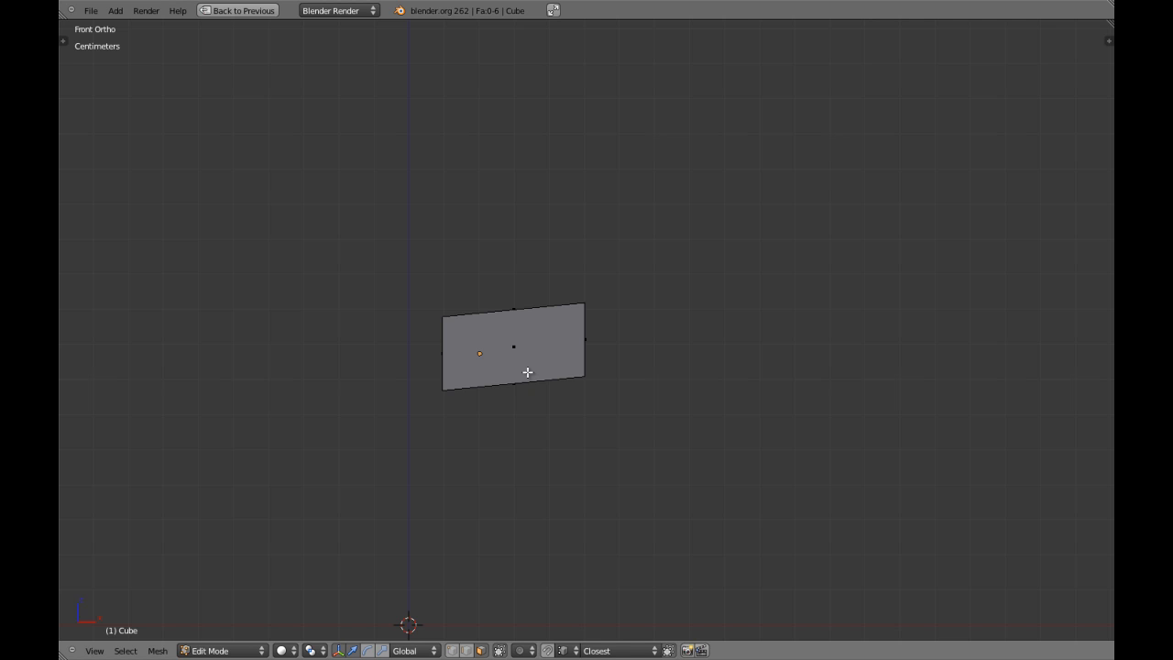
pyautogui.hotkey('ctrl', 'r')
pyautogui.click(518, 312)
pyautogui.click(518, 313)
pyautogui.press('a')
# Step: Add one centred loop cut running lengthwise through the middle of the box
pyautogui.moveTo(519, 353); pyautogui.dragTo(598, 428, button='middle')
pyautogui.moveTo(455, 412); pyautogui.dragTo(501, 397, button='middle')
pyautogui.scroll(3, 501, 397)
pyautogui.hotkey('ctrl', 'r')
pyautogui.click(472, 359)
pyautogui.click(473, 360)
# Step: Delete all faces of the box's +Y half, on one side of the lengthwise centre cut
pyautogui.press('KP_7')
pyautogui.press('z')
pyautogui.hotkey('ctrl', 'Tab')
pyautogui.click(465, 363)
pyautogui.press('b')
pyautogui.moveTo(242, 198); pyautogui.dragTo(661, 305)
pyautogui.press('x')
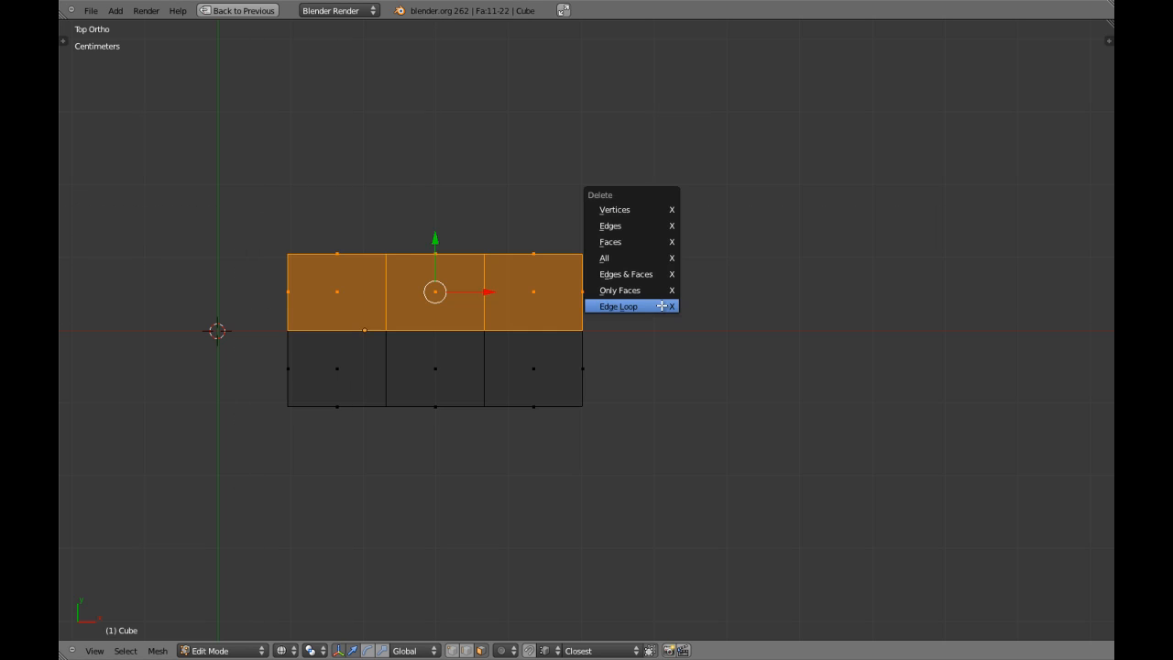
pyautogui.click(641, 244)
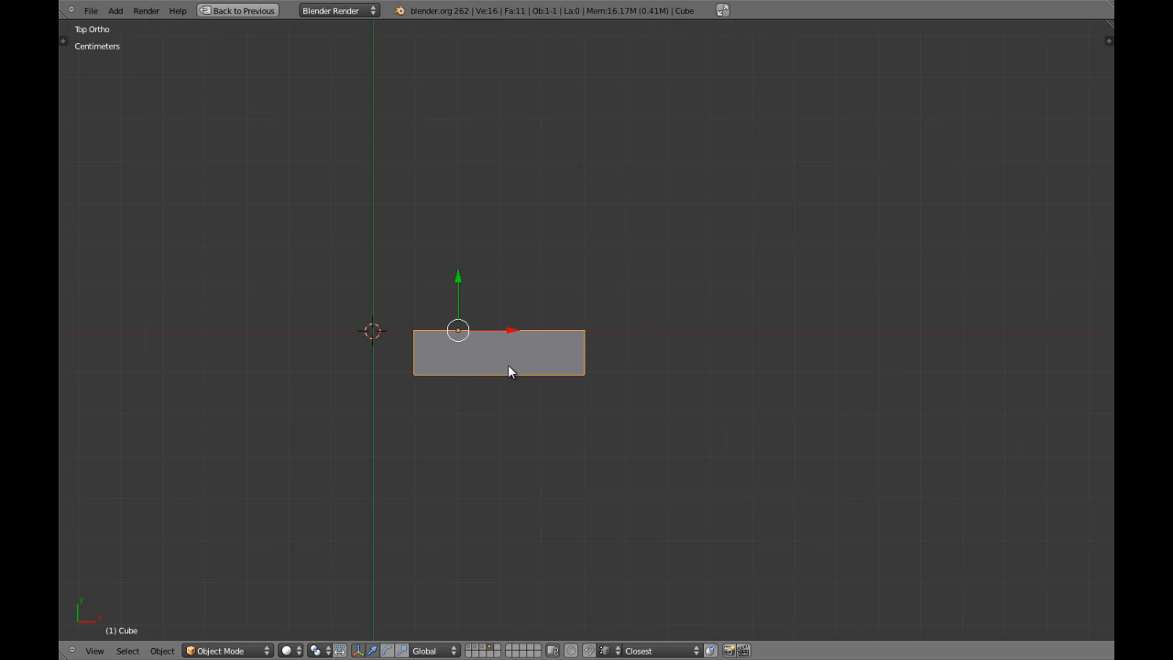
# Step: Snap the 3D cursor to the vertices along the half box's open centre edge
pyautogui.moveTo(508, 365); pyautogui.dragTo(513, 295, button='middle')
pyautogui.press('KP_7')
pyautogui.press('Tab')
pyautogui.hotkey('ctrl', 'Tab')
pyautogui.click(497, 271)
pyautogui.press('b')
pyautogui.moveTo(393, 312); pyautogui.dragTo(664, 339)
pyautogui.hotkey('shift', 's')
pyautogui.click(664, 339)
# Step: Set the half box's origin to the 3D cursor and apply its object transform
pyautogui.scroll(4, 549, 348)
pyautogui.press('Tab')
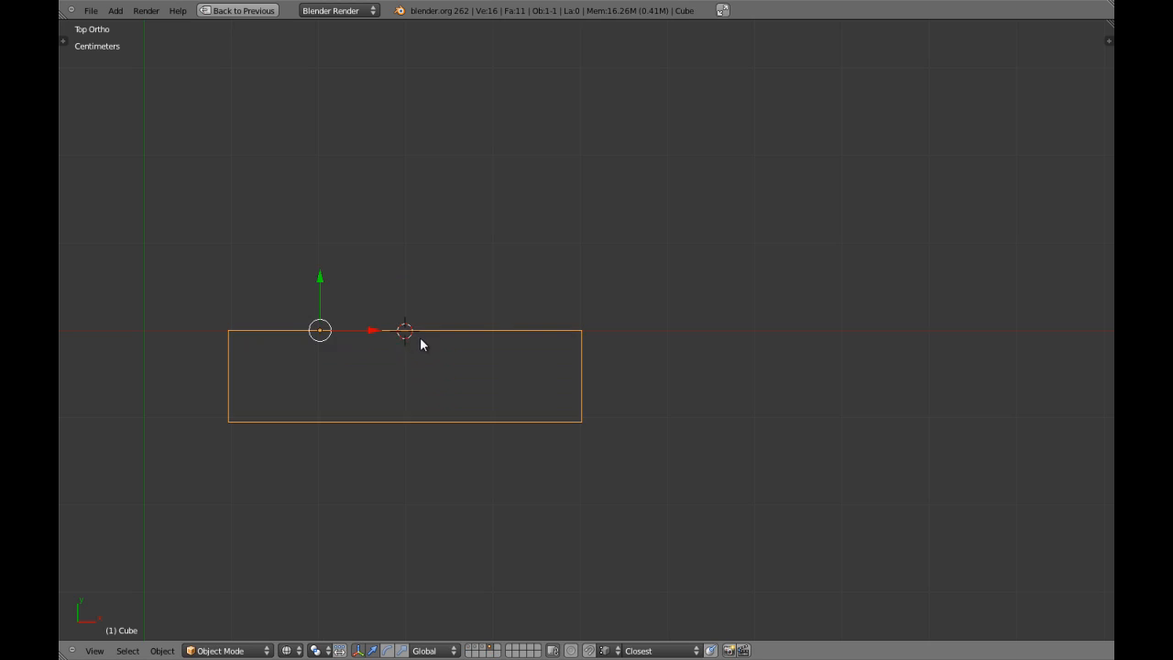
pyautogui.press('z')
pyautogui.hotkey('shift', 'ctrl', 'alt', 'c')
pyautogui.click(421, 339)
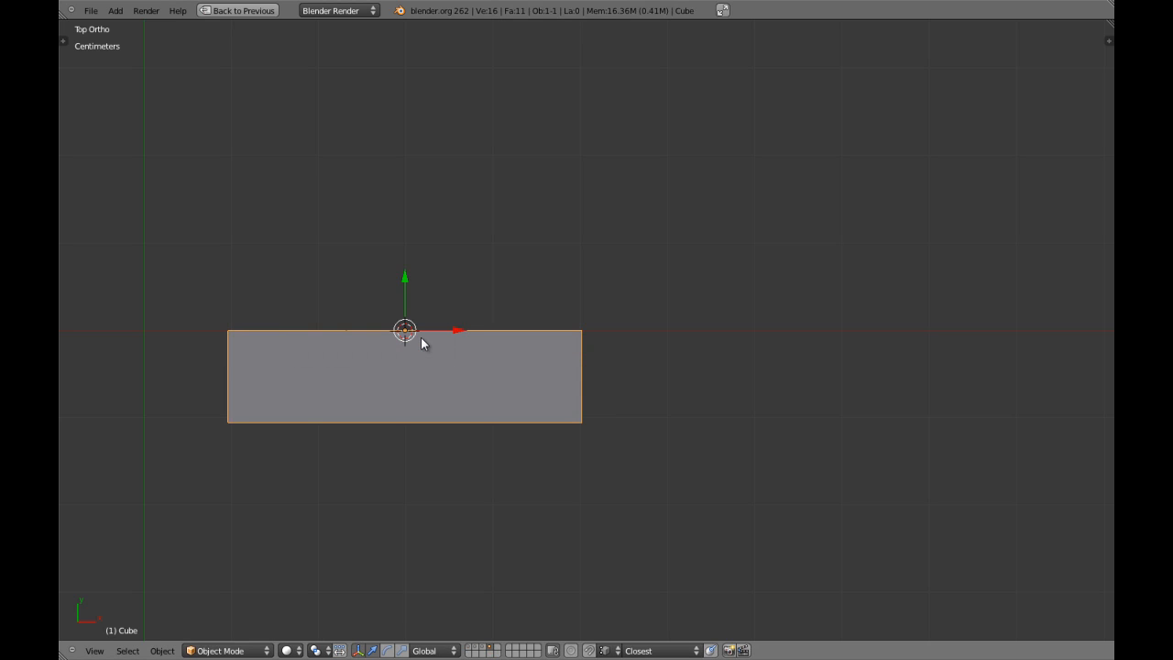
pyautogui.press('z')
pyautogui.press('a')
pyautogui.scroll(-3, 433, 340)
pyautogui.press('z')
pyautogui.rightClick(459, 373)
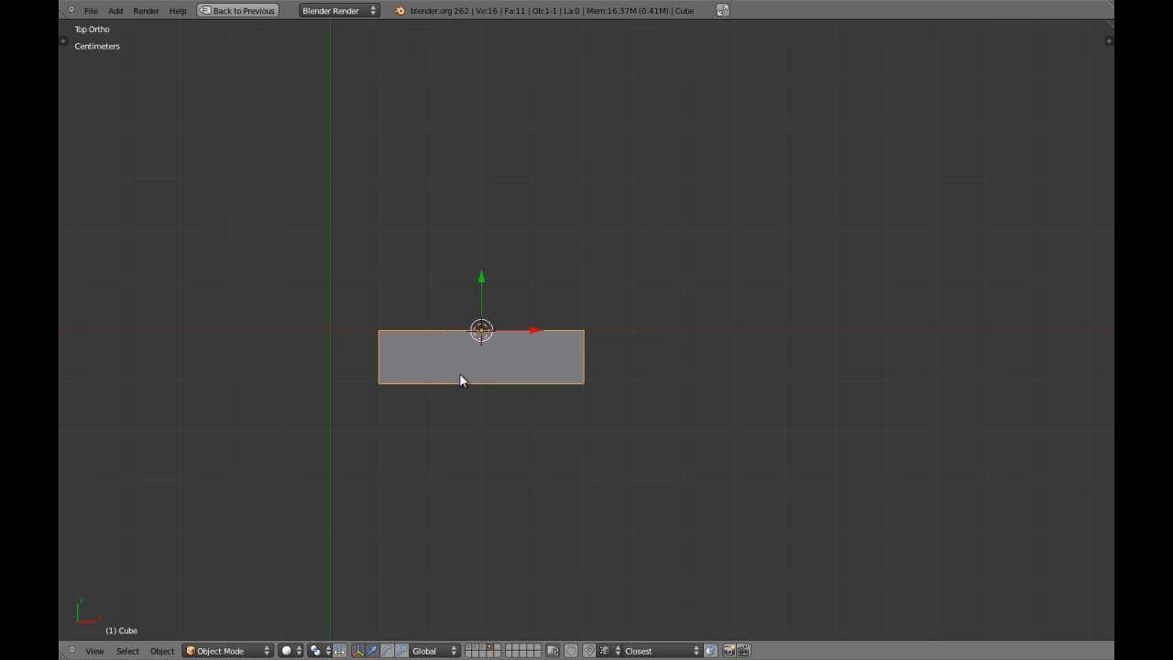
pyautogui.hotkey('ctrl', 'a')
pyautogui.click(460, 378)
# Step: Add a Mirror modifier to the half box, mirroring on the Y axis instead of X with Clipping off
pyautogui.hotkey('ctrl', 'Up')
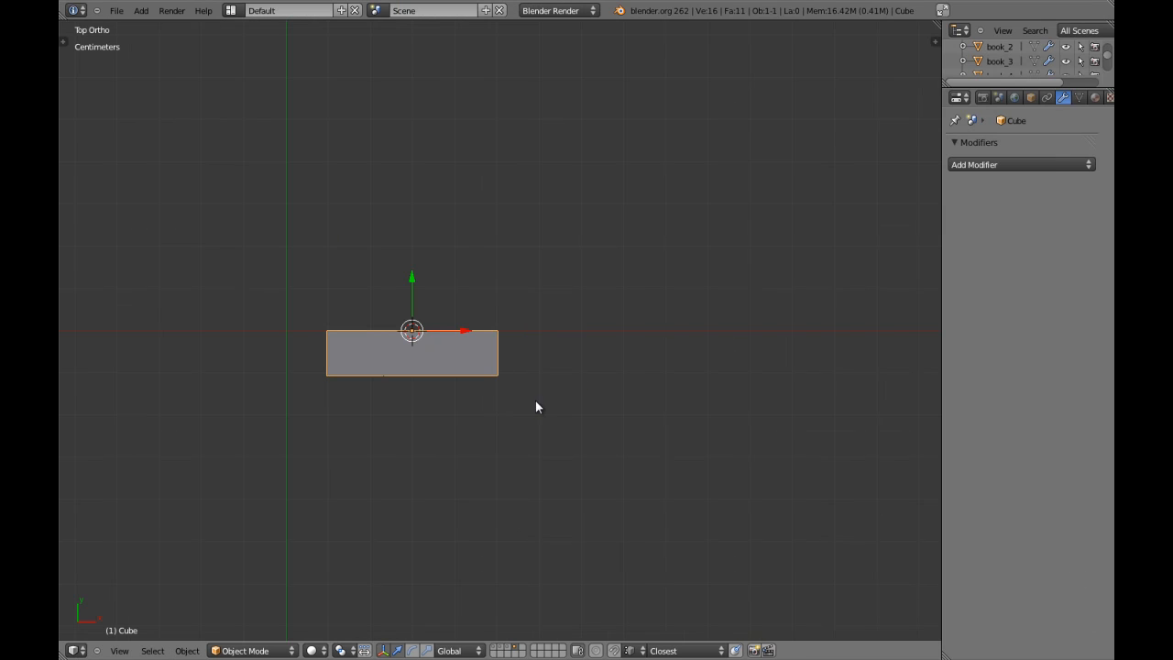
pyautogui.click(1033, 162)
pyautogui.click(806, 308)
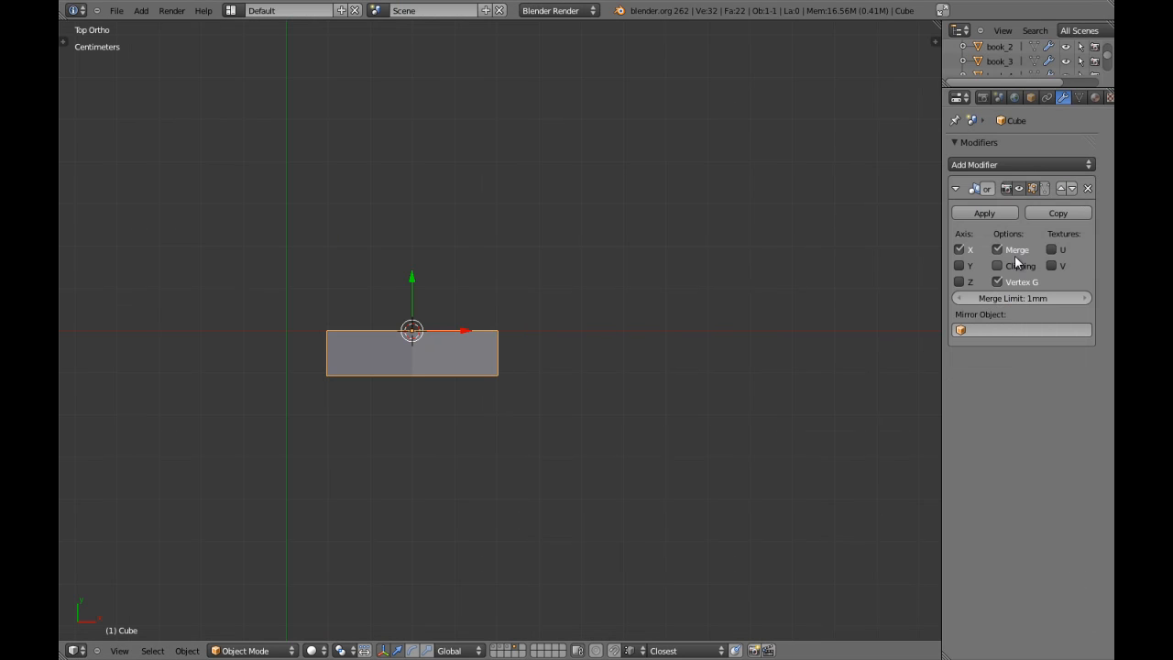
pyautogui.click(967, 266)
pyautogui.click(964, 252)
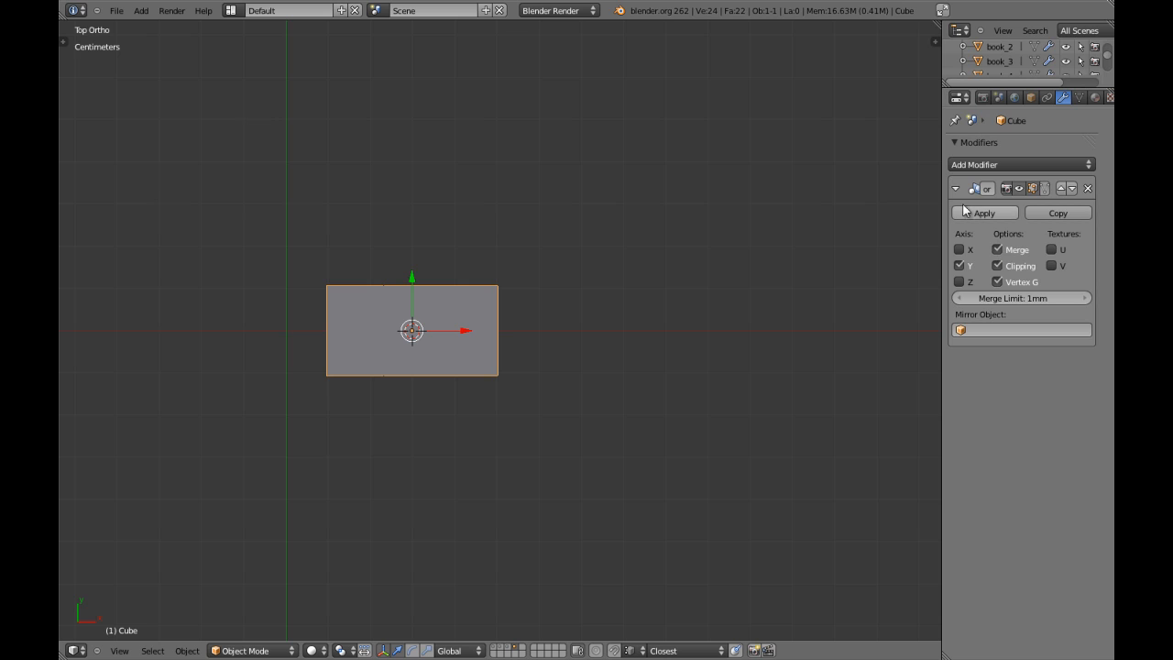
pyautogui.click(997, 265)
# Step: Inset the underside face at the box's lower end, making the inner face slightly smaller than the original
pyautogui.scroll(-3, 497, 394)
pyautogui.moveTo(497, 394)
pyautogui.mouseDown(button='middle')
pyautogui.moveTo(521, 308)
pyautogui.moveTo(574, 254)
pyautogui.moveTo(484, 385)
pyautogui.mouseUp(button='middle')
pyautogui.press('Tab')
pyautogui.scroll(5, 522, 306)
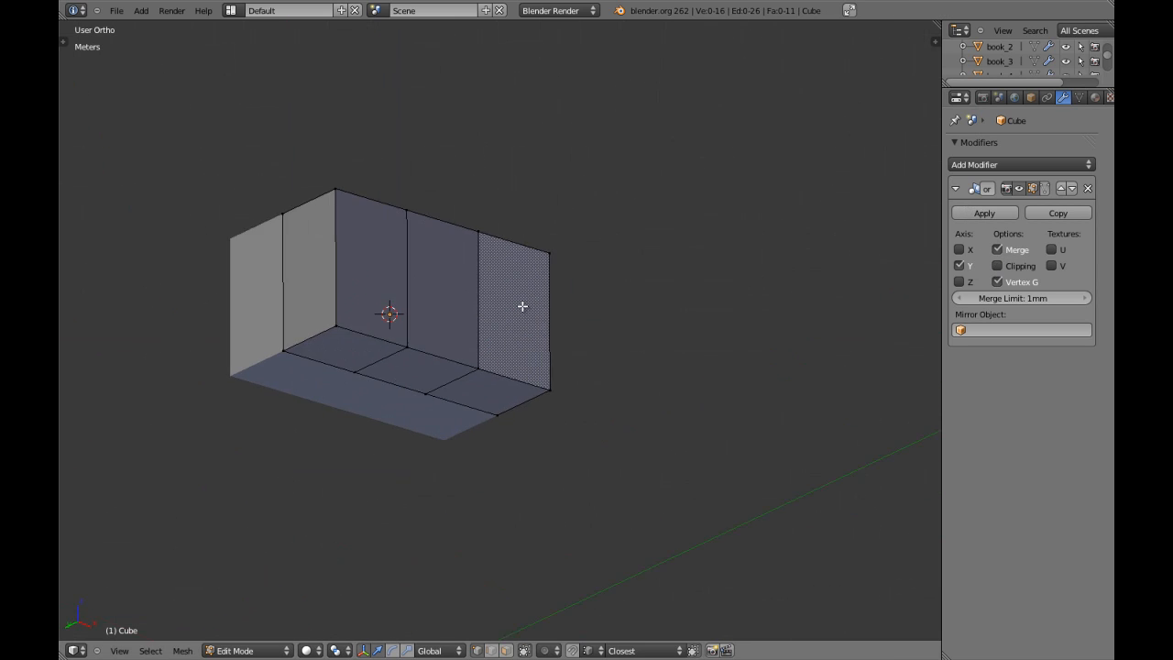
pyautogui.hotkey('ctrl', 'Tab')
pyautogui.click(503, 335)
pyautogui.rightClick(316, 356)
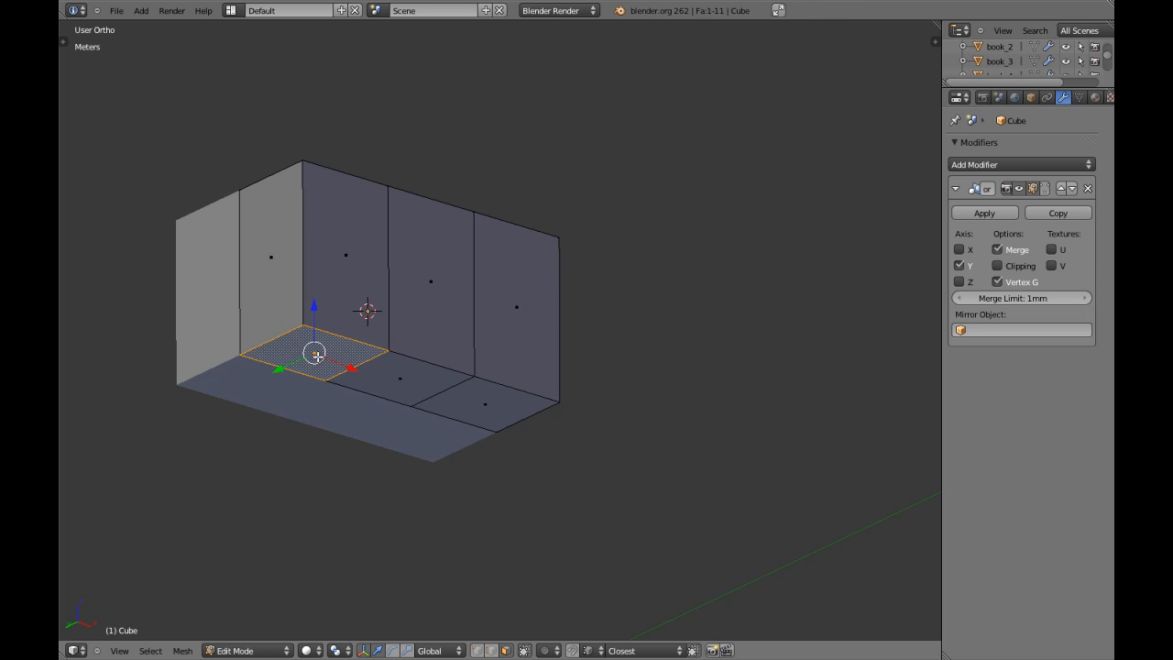
pyautogui.press('KP_Decimal')
pyautogui.scroll(-8, 521, 316)
pyautogui.moveTo(489, 367); pyautogui.dragTo(533, 325, button='middle')
pyautogui.scroll(3, 509, 349)
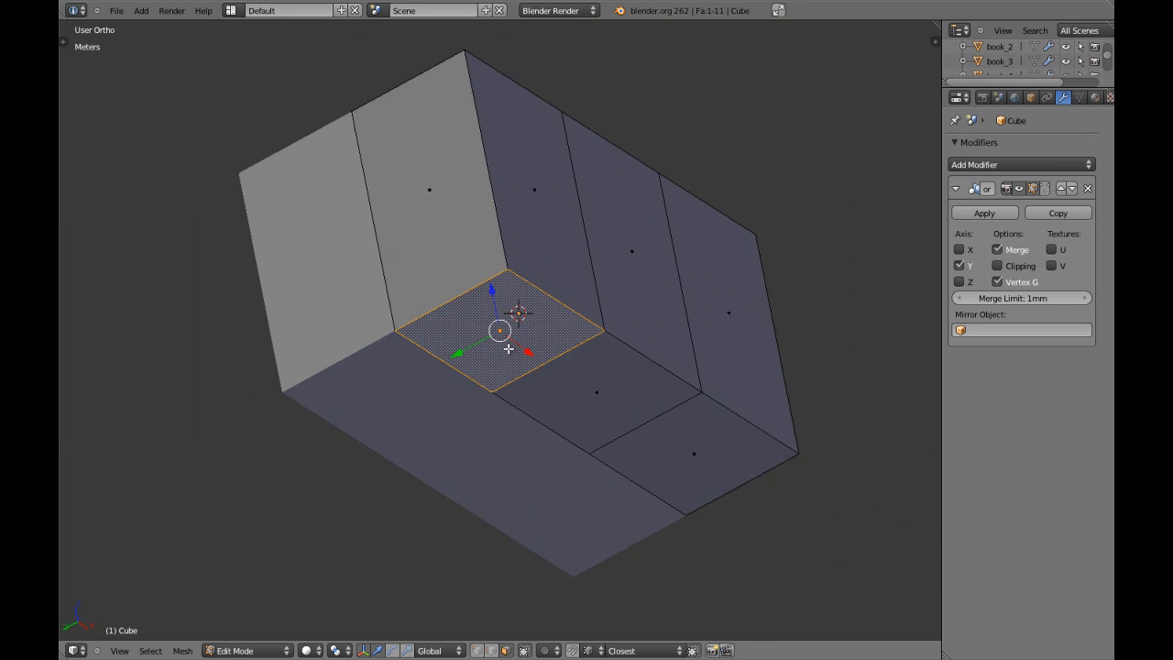
pyautogui.scroll(2, 511, 349)
pyautogui.press('i')
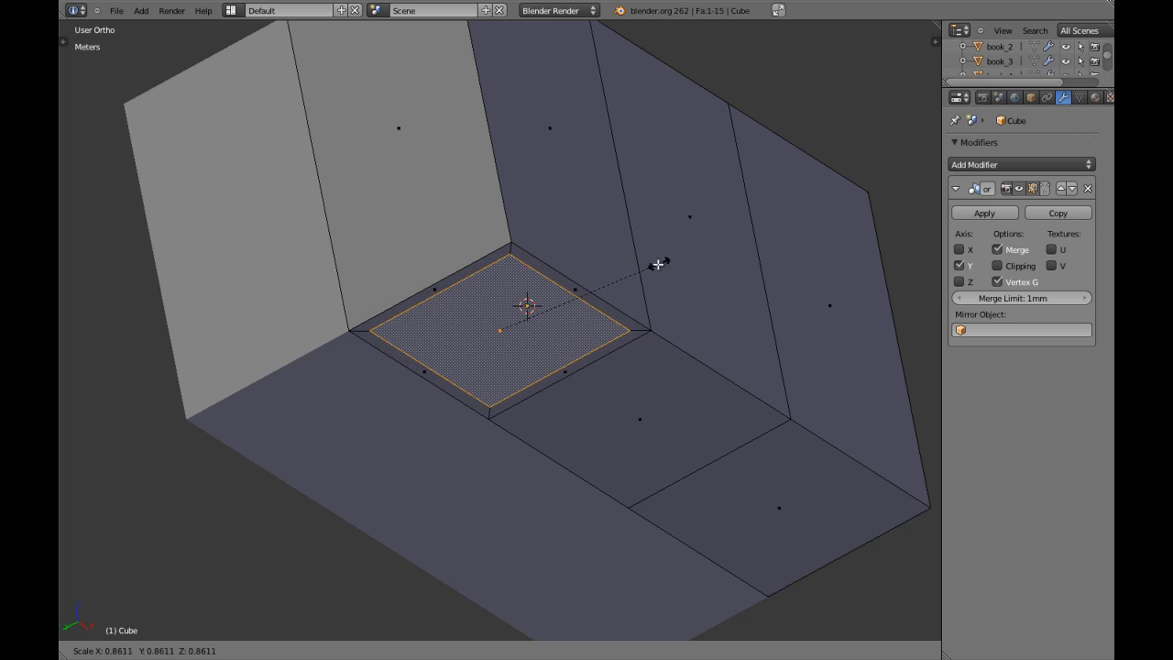
pyautogui.click(655, 268)
# Step: Try to extrude and shrink the underside face at the box's raised end with the mirror's Clipping enabled
pyautogui.keyDown('shift'); pyautogui.moveTo(764, 446); pyautogui.dragTo(624, 296, button='middle'); pyautogui.keyUp('shift')
pyautogui.rightClick(627, 311)
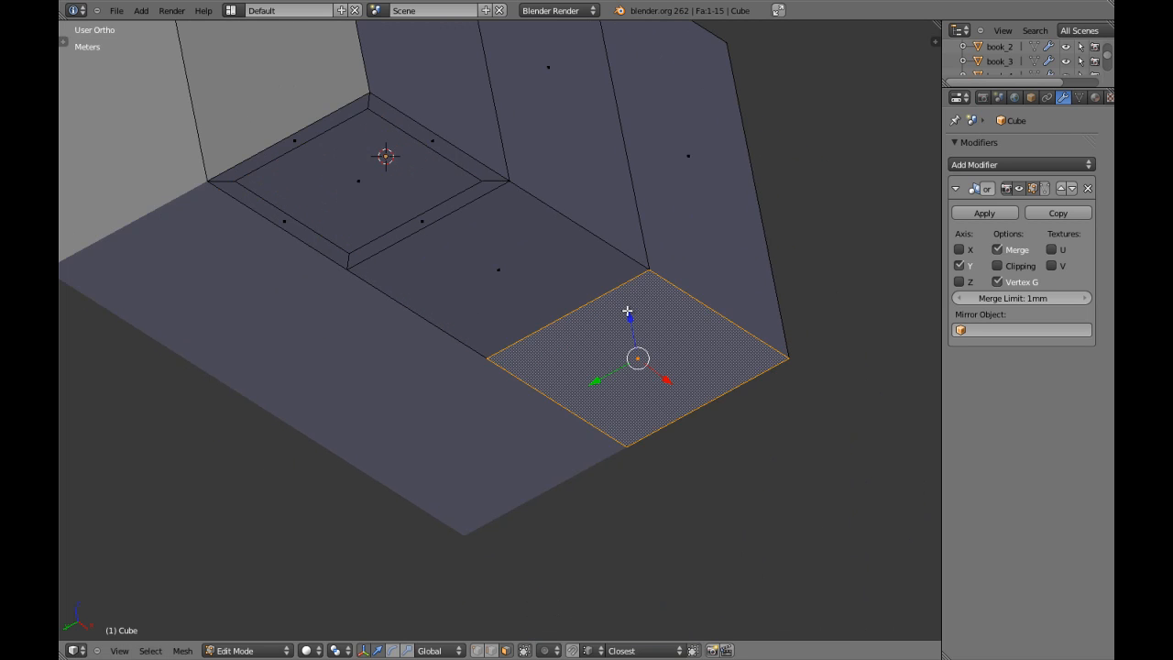
pyautogui.click(997, 265)
pyautogui.press('e')
pyautogui.press('Escape')
pyautogui.press('s')
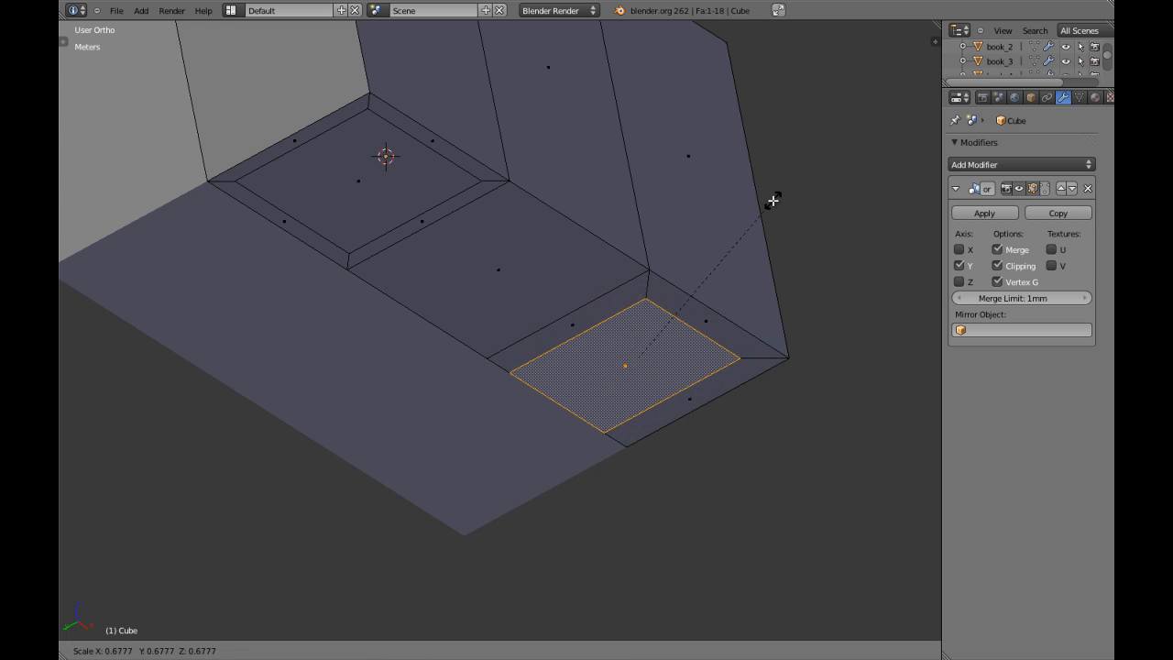
pyautogui.press('Escape')
pyautogui.hotkey('ctrl', 'z')
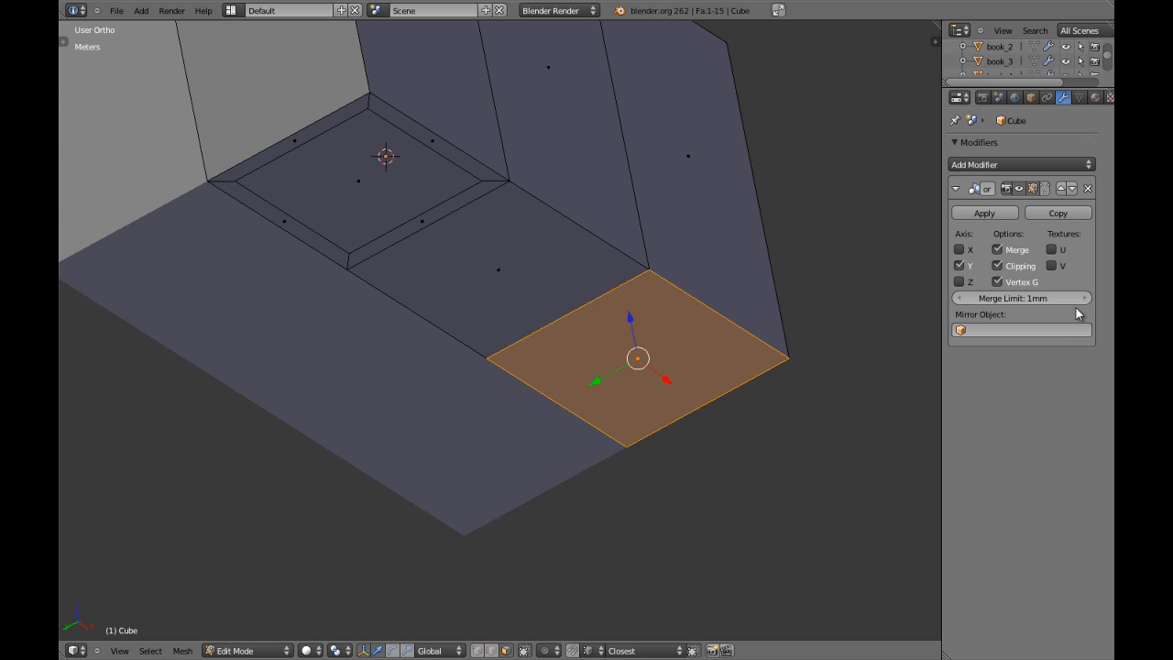
# Step: Inset the underside face at the raised end with Clipping off, and turn the mirror's Clipping back on
pyautogui.press('e')
pyautogui.press('s')
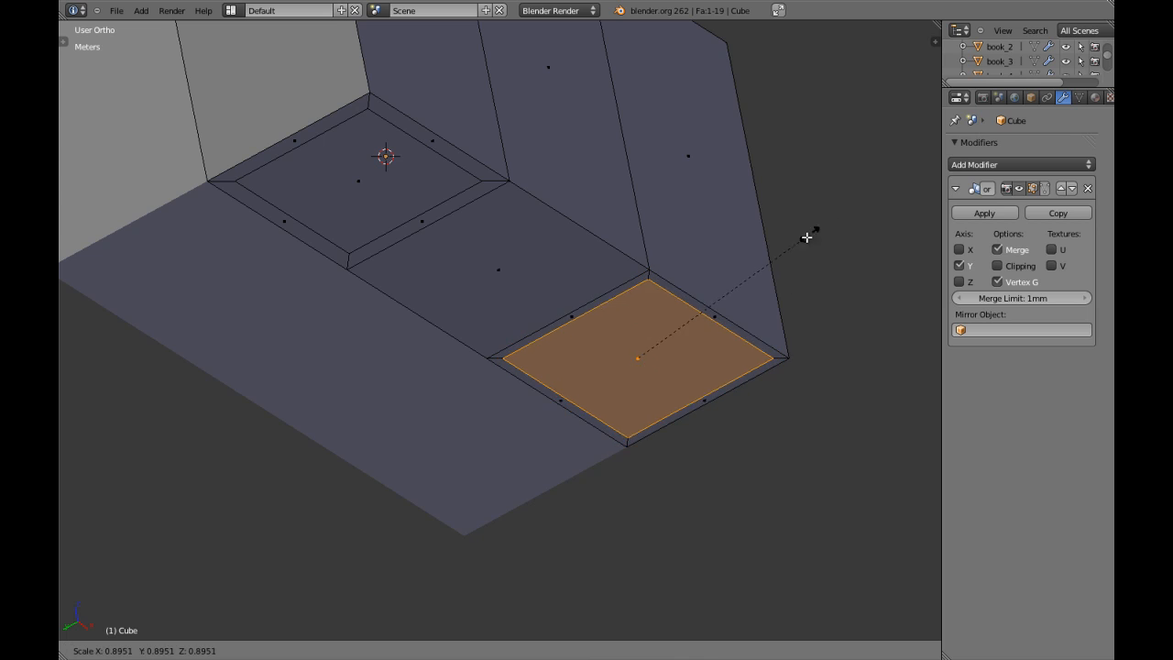
pyautogui.click(797, 249)
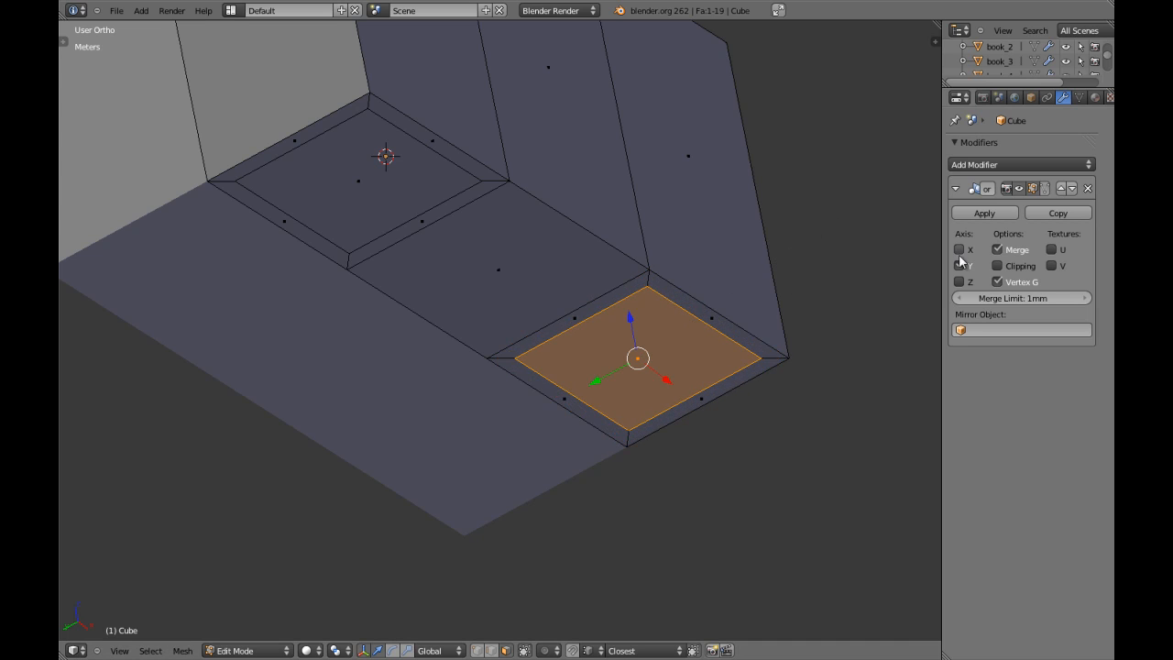
pyautogui.scroll(-2, 660, 265)
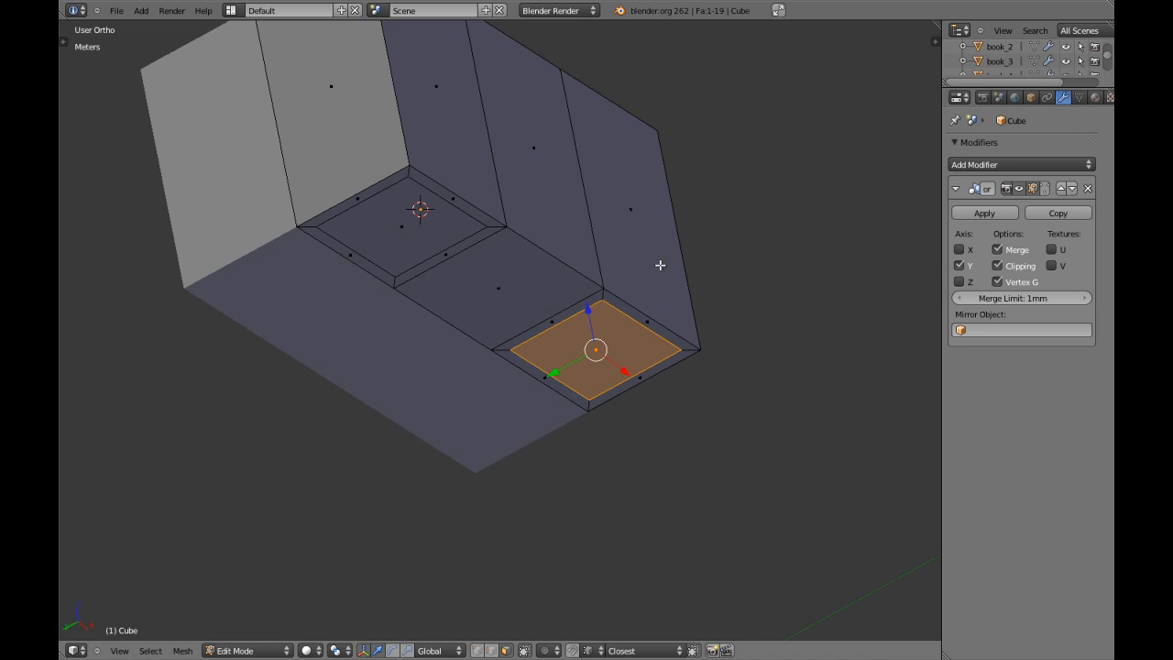
# Step: Pull the inset underside face at the box's lower end down along Z by a few millimetres to form a leg stub
pyautogui.rightClick(448, 255)
pyautogui.press('KP_1')
pyautogui.scroll(3, 435, 230)
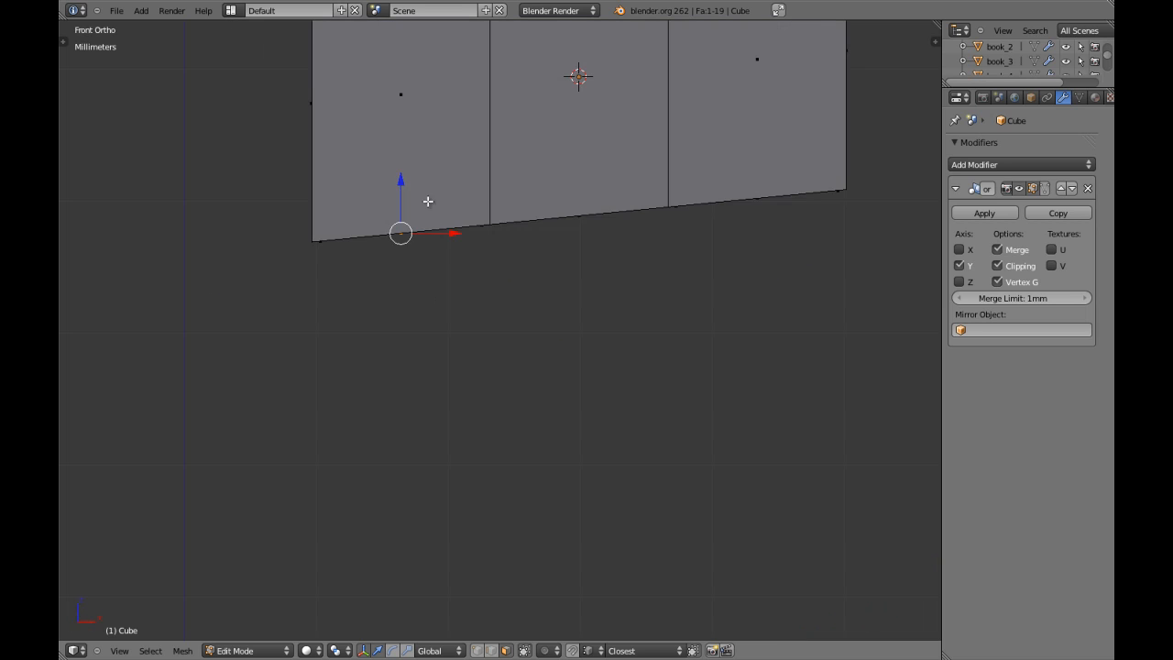
pyautogui.keyDown('shift'); pyautogui.moveTo(428, 200); pyautogui.dragTo(421, 272, button='middle'); pyautogui.keyUp('shift')
pyautogui.click(955, 188)
pyautogui.keyDown('shift'); pyautogui.moveTo(531, 284); pyautogui.dragTo(505, 448, button='middle'); pyautogui.keyUp('shift')
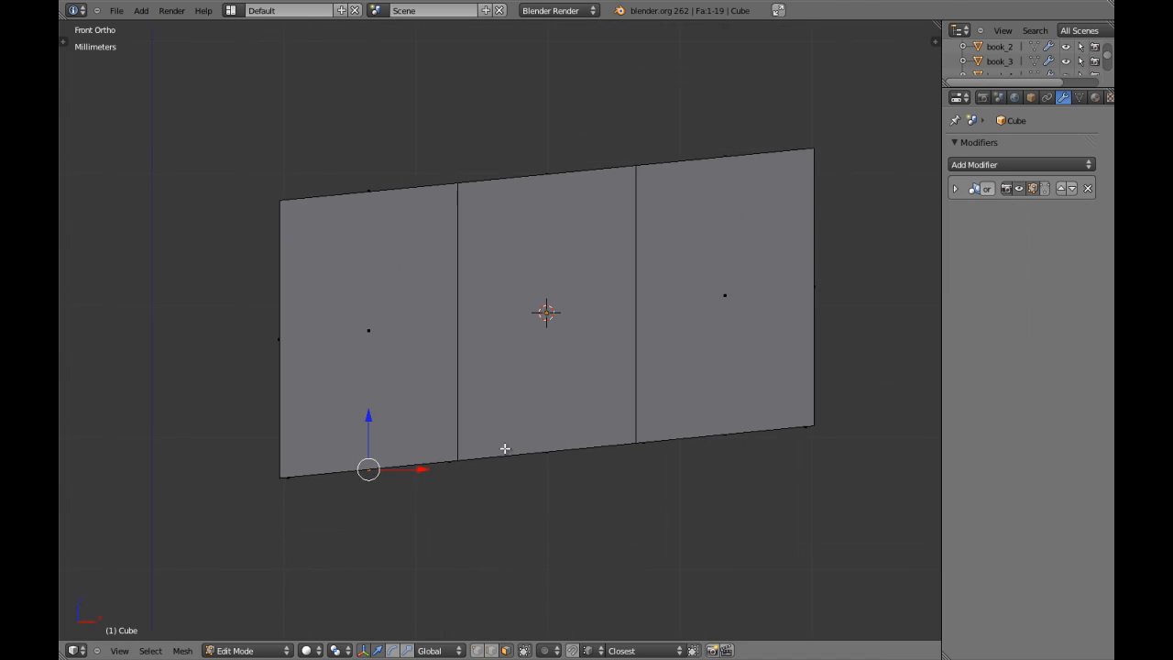
pyautogui.scroll(-3, 505, 448)
pyautogui.press('Tab')
pyautogui.press('Tab')
pyautogui.scroll(4, 544, 427)
pyautogui.keyDown('shift'); pyautogui.moveTo(476, 473); pyautogui.dragTo(421, 281, button='middle'); pyautogui.keyUp('shift')
pyautogui.press('e')
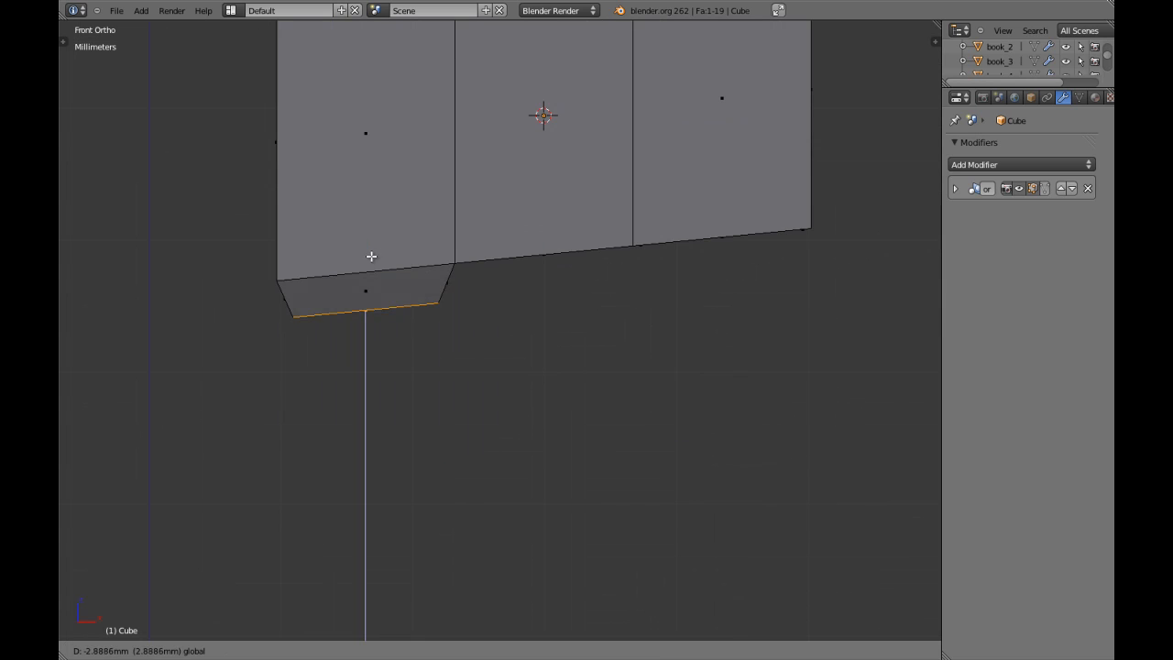
pyautogui.click(375, 277)
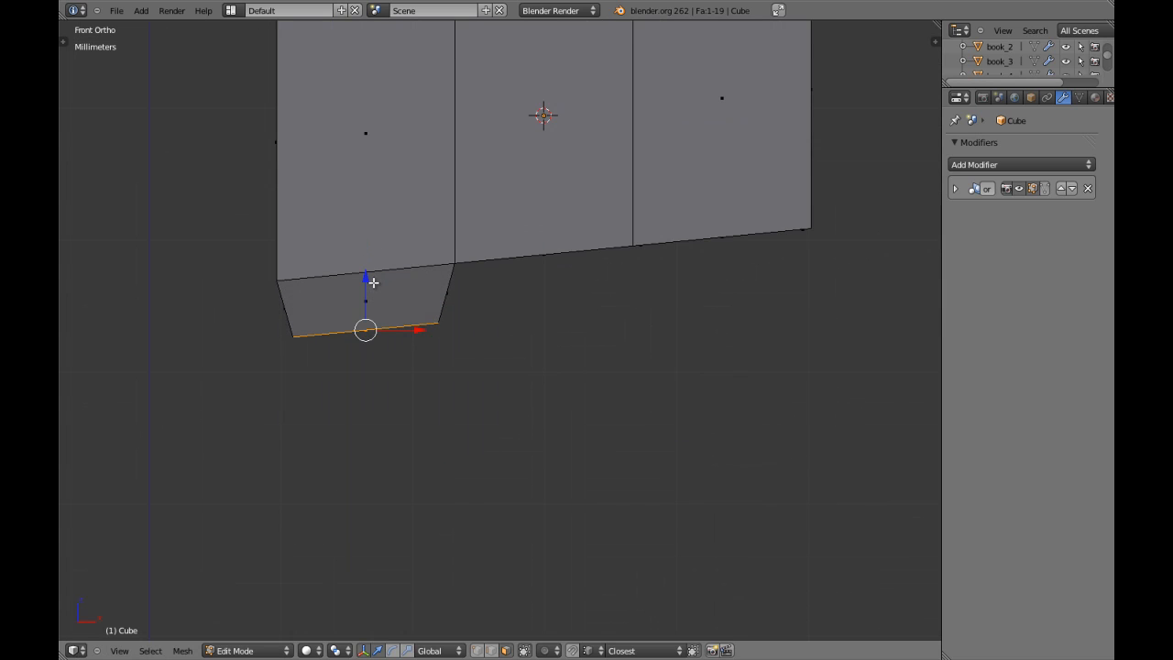
# Step: Switch to vertex selection and move the outer side vertices near the raised end slightly toward the centre line along Y
pyautogui.press('KP_7')
pyautogui.press('z')
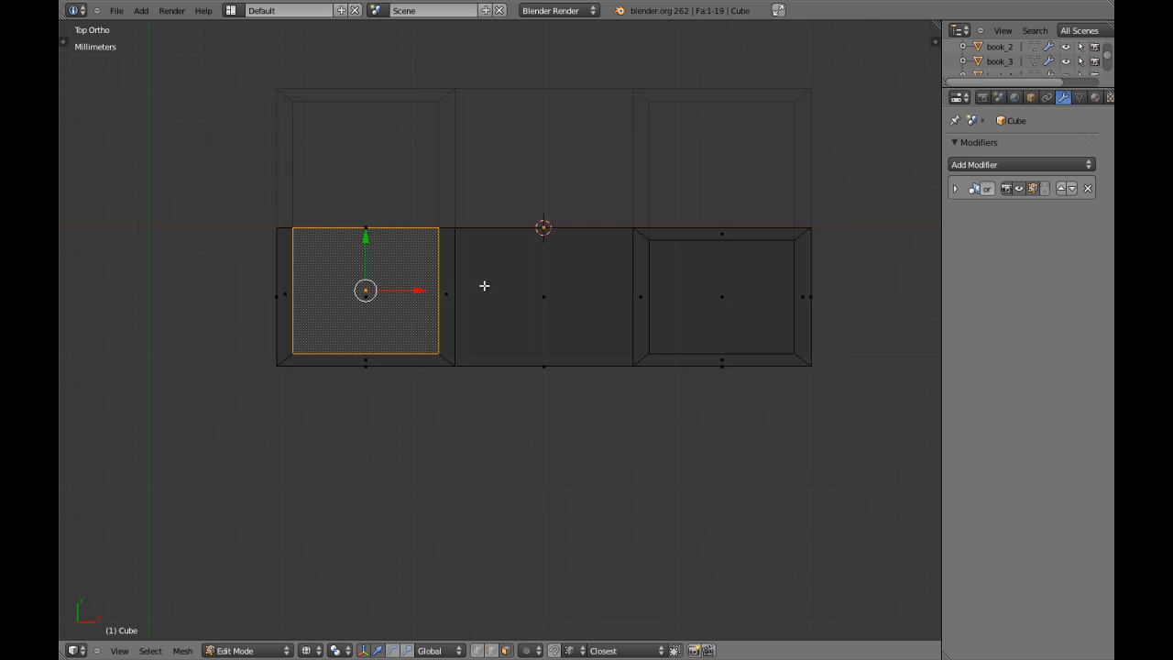
pyautogui.press('z')
pyautogui.moveTo(504, 330); pyautogui.dragTo(508, 262, button='middle')
pyautogui.press('KP_1')
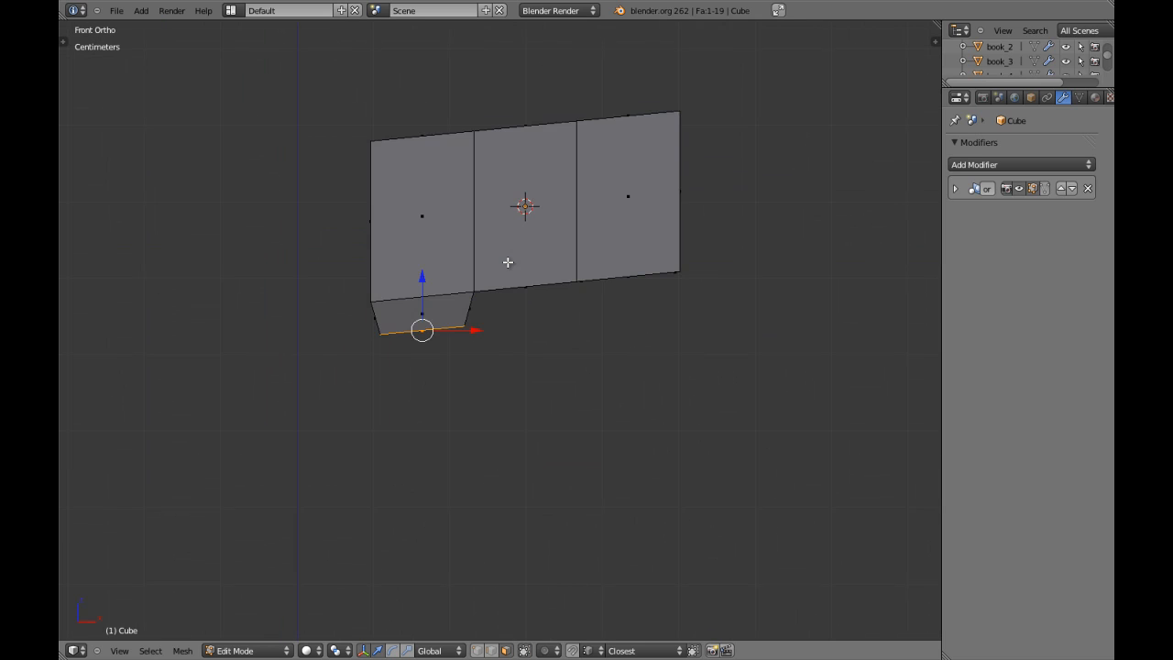
pyautogui.press('z')
pyautogui.press('KP_7')
pyautogui.hotkey('ctrl', 'Tab')
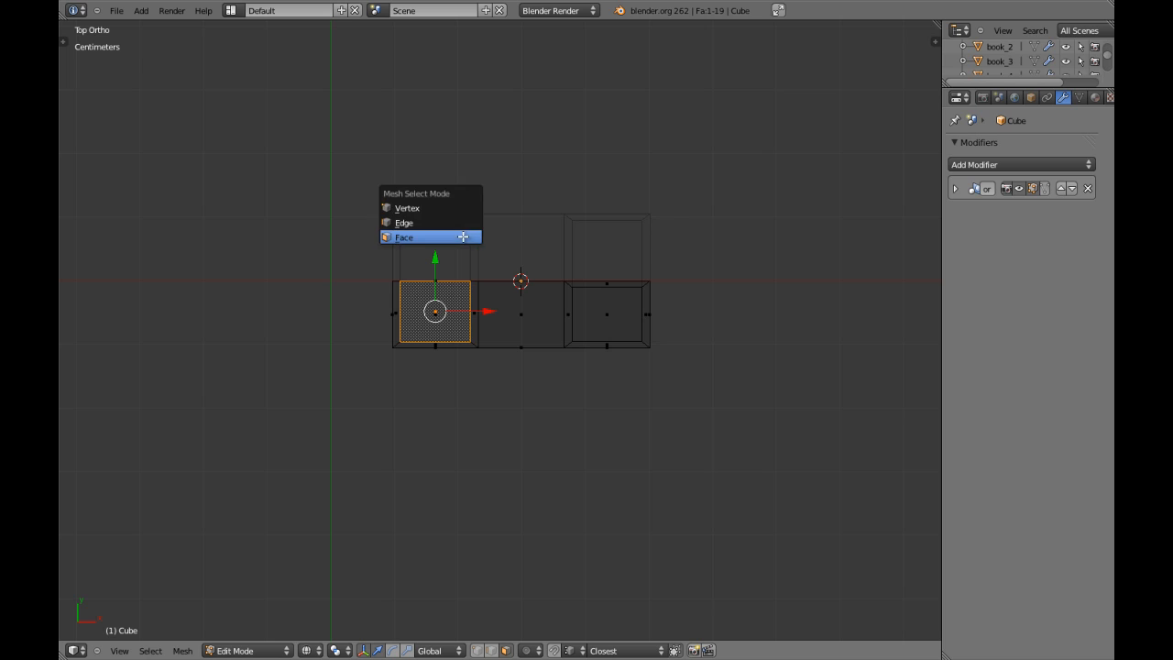
pyautogui.click(458, 209)
pyautogui.press('a')
pyautogui.scroll(1, 594, 290)
pyautogui.keyDown('shift'); pyautogui.moveTo(619, 298); pyautogui.dragTo(577, 302, button='middle'); pyautogui.keyUp('shift')
pyautogui.press('b')
pyautogui.moveTo(505, 317); pyautogui.dragTo(718, 446)
pyautogui.moveTo(589, 306); pyautogui.dragTo(589, 298)
# Step: Pull the centre-line vertices at both ends of the body slightly outward along X to round the ends
pyautogui.press('b')
pyautogui.moveTo(508, 317); pyautogui.dragTo(578, 387, button='middle')
pyautogui.moveTo(626, 308); pyautogui.dragTo(693, 277)
pyautogui.press('a')
pyautogui.press('b')
pyautogui.moveTo(275, 253); pyautogui.dragTo(371, 280)
pyautogui.press('a')
pyautogui.press('KP_1')
pyautogui.press('z')
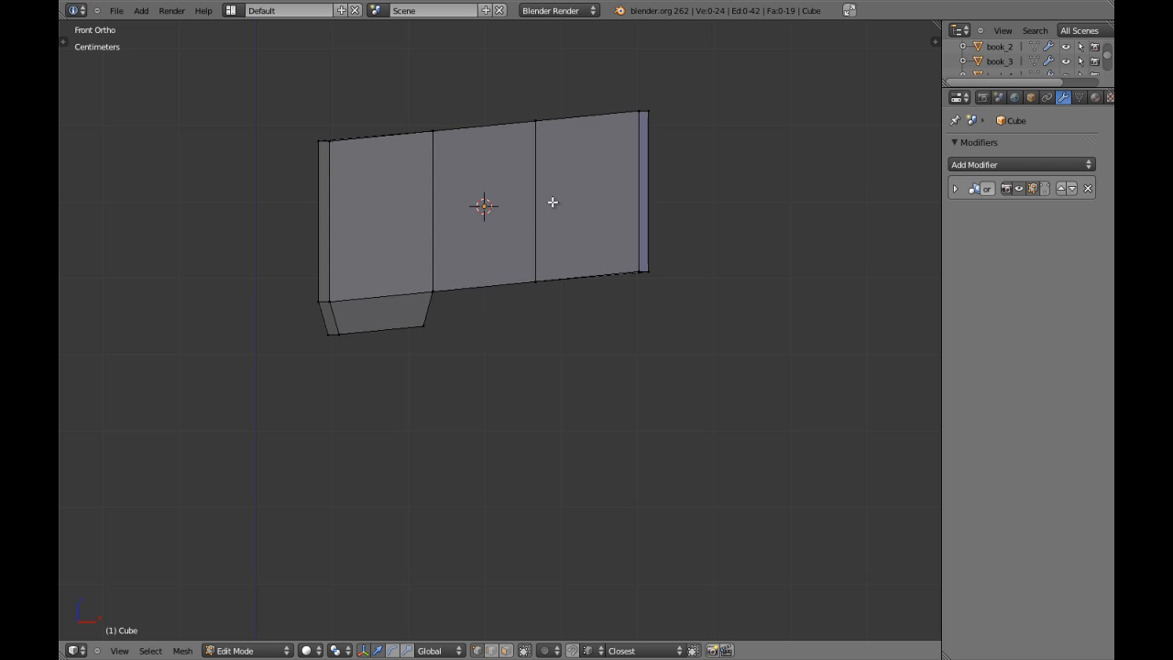
pyautogui.press('z')
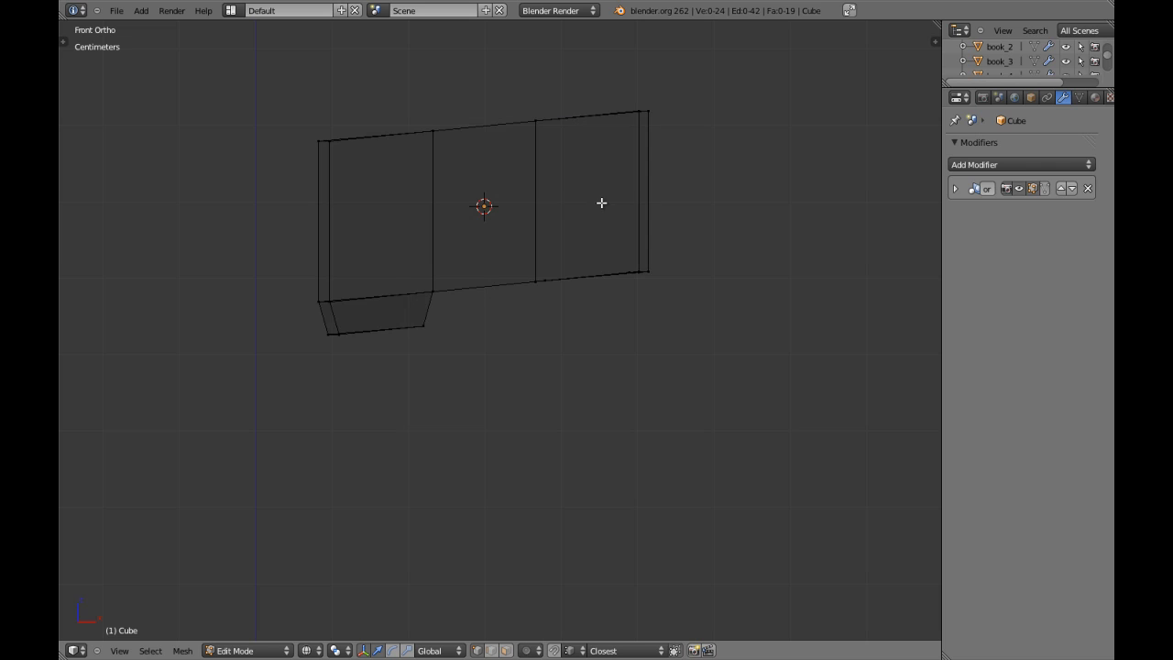
# Step: Switch to face selection and move the top face at the raised end about 6.9 mm along X and 1.13 cm up
pyautogui.press('z')
pyautogui.hotkey('ctrl', 'Tab')
pyautogui.click(561, 194)
pyautogui.press('z')
pyautogui.rightClick(590, 116)
pyautogui.press('z')
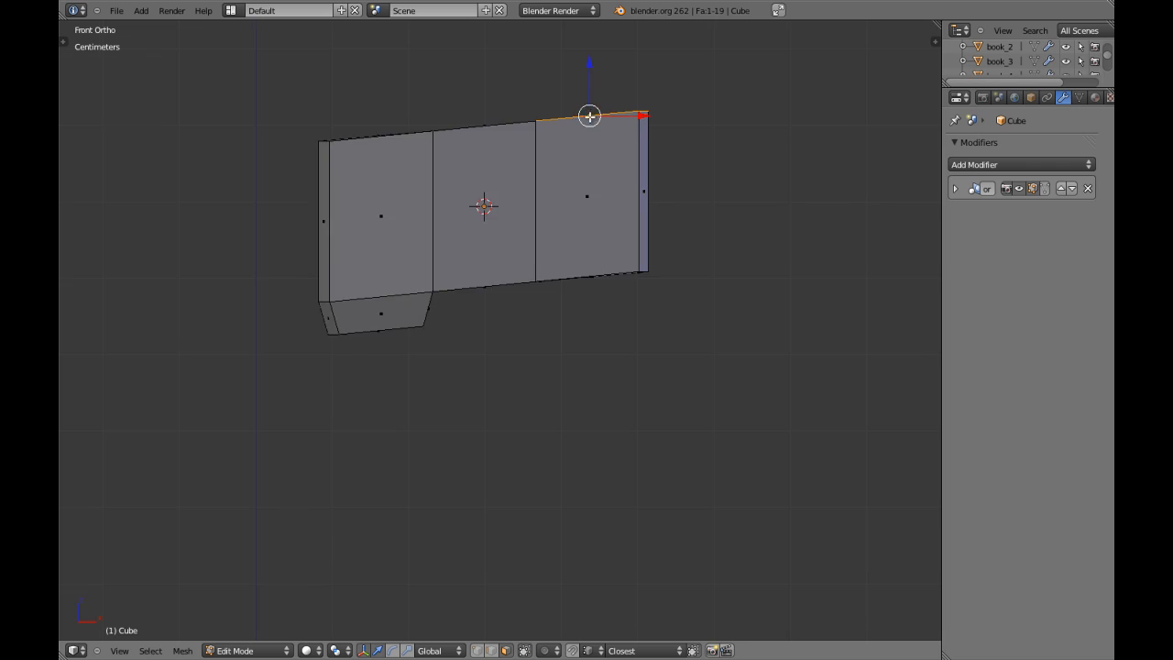
pyautogui.keyDown('shift'); pyautogui.moveTo(590, 117); pyautogui.dragTo(537, 271, button='middle'); pyautogui.keyUp('shift')
pyautogui.scroll(-2, 546, 275)
pyautogui.press('g')
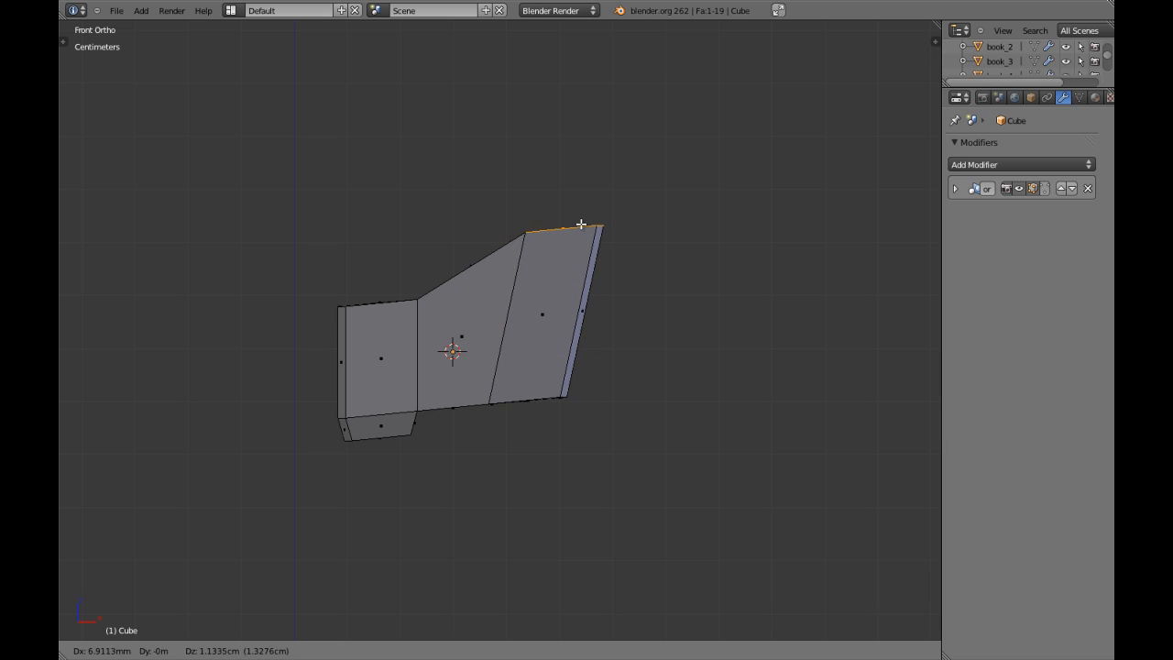
pyautogui.click(581, 223)
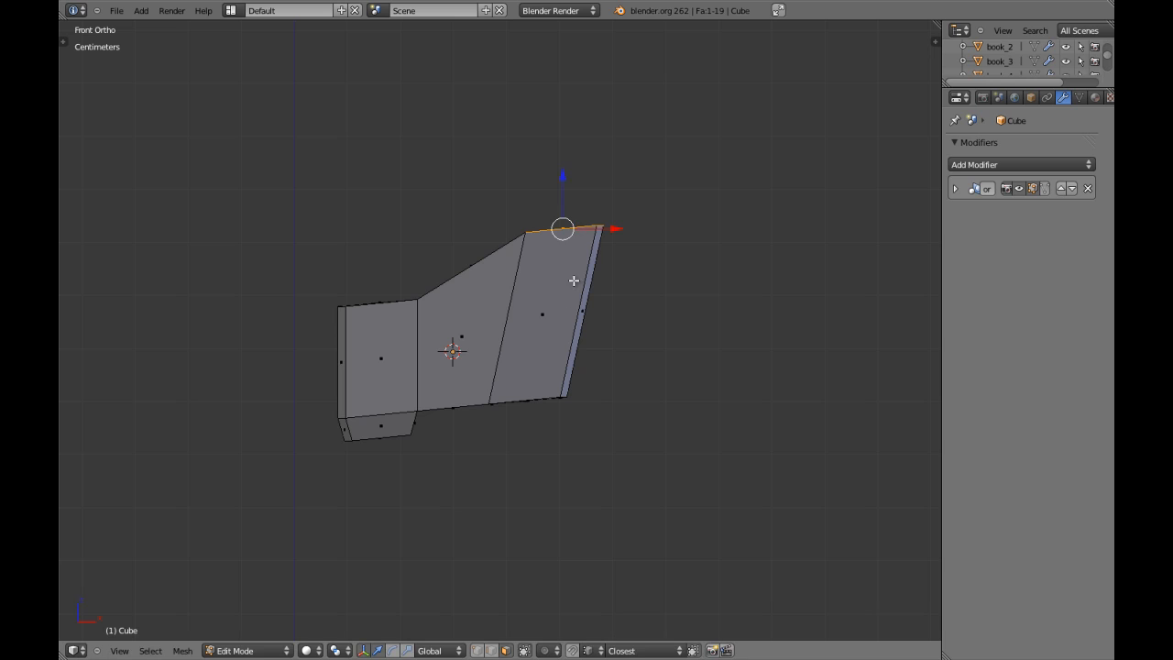
# Step: Return to Object Mode and rename the object giraffe_1
pyautogui.press('Tab')
pyautogui.keyDown('shift'); pyautogui.moveTo(580, 343); pyautogui.dragTo(587, 305, button='middle'); pyautogui.keyUp('shift')
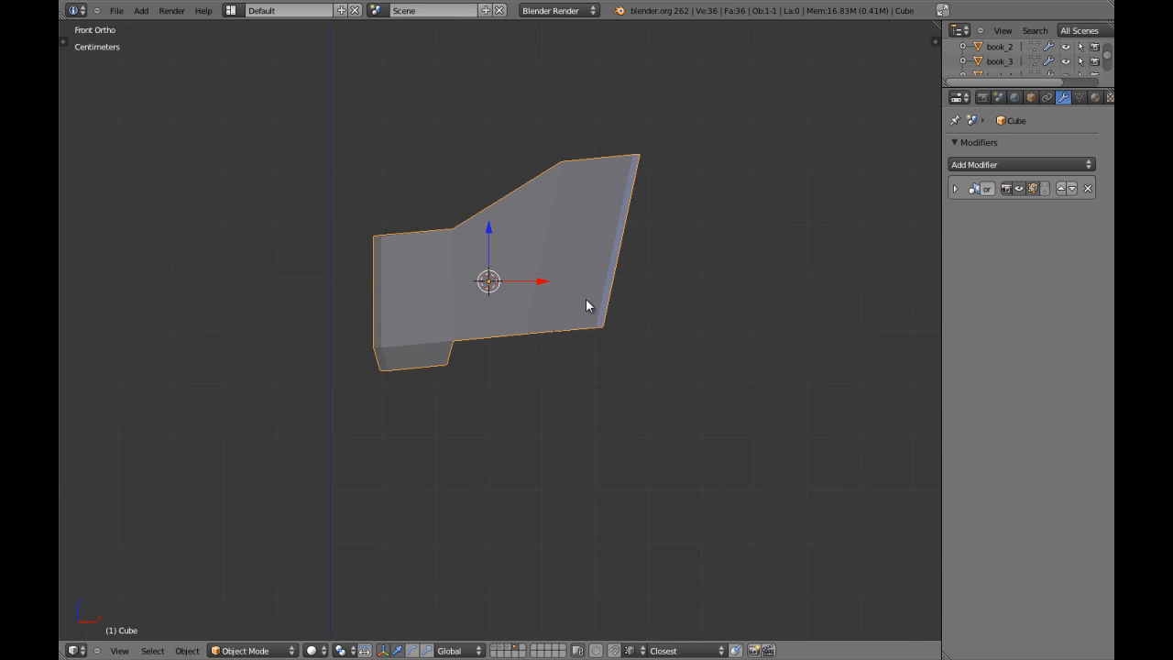
pyautogui.click(1031, 96)
pyautogui.click(1004, 148)
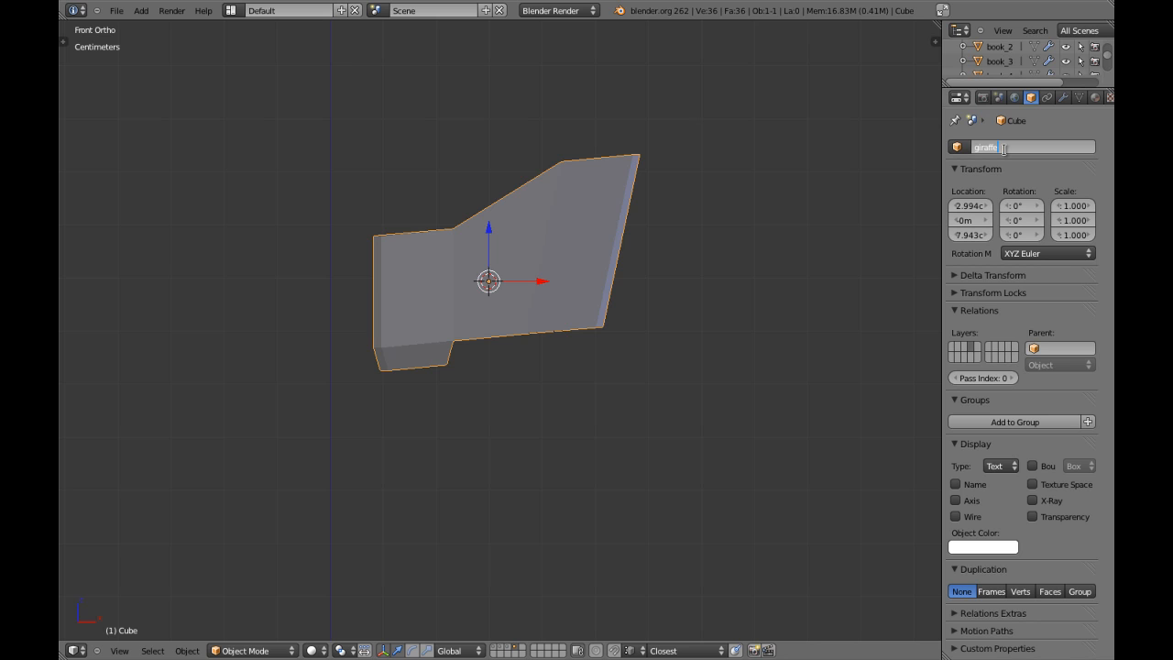
pyautogui.write('giraffe_1')
pyautogui.press('Return')
pyautogui.press('a')
# Step: Maximize the 3D view and save the file over the existing version
pyautogui.hotkey('shift', 'space')
pyautogui.hotkey('shift', 'space')
pyautogui.hotkey('shift', 'space')
pyautogui.hotkey('ctrl', 's')
pyautogui.click(651, 265)
# Step: Try moving the underside face of the leg stub slightly further down in Edit Mode
pyautogui.press('Tab')
pyautogui.scroll(2, 513, 364)
pyautogui.press('z')
pyautogui.keyDown('shift'); pyautogui.moveTo(570, 357); pyautogui.dragTo(649, 315, button='middle'); pyautogui.keyUp('shift')
pyautogui.press('z')
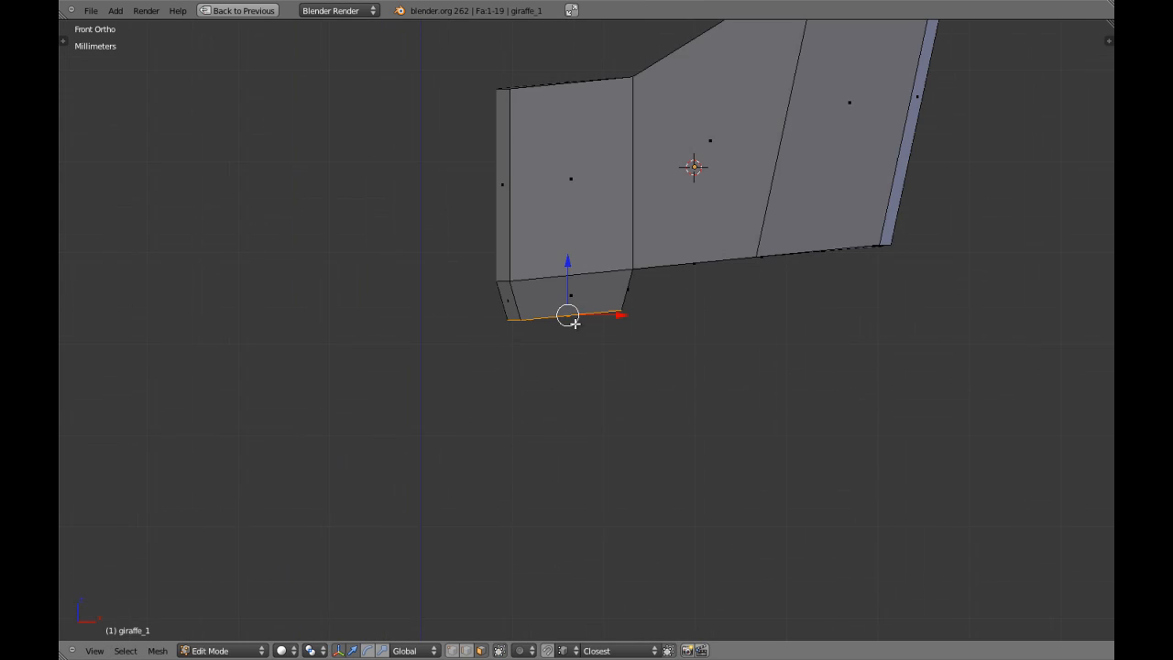
pyautogui.scroll(-1, 550, 316)
pyautogui.press('g')
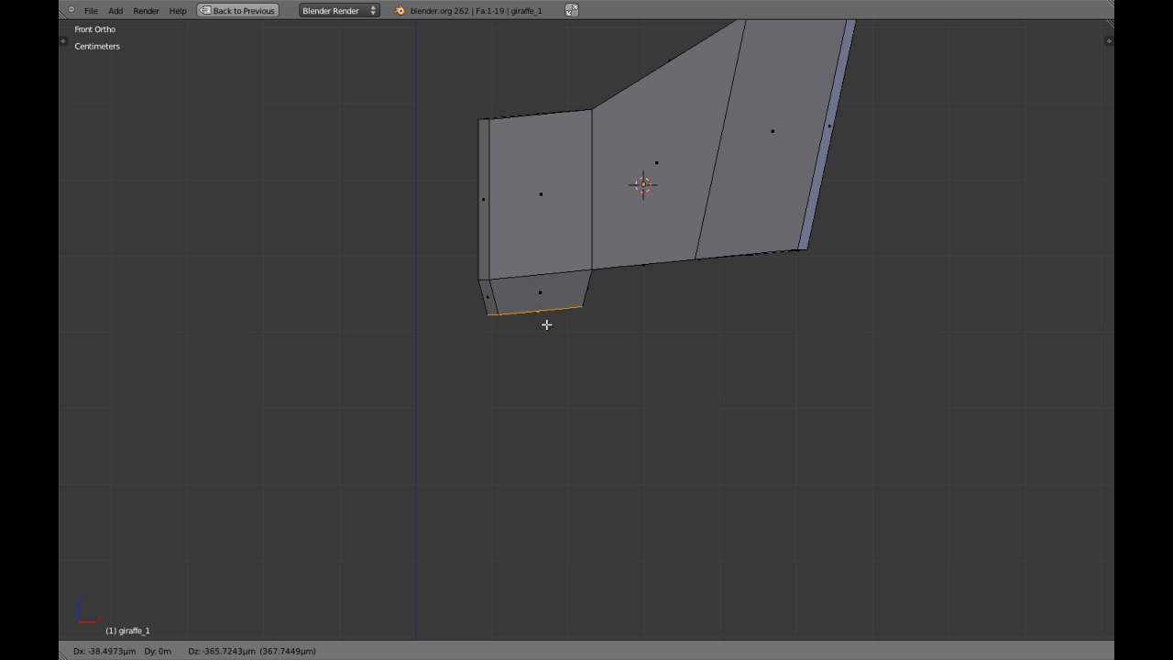
pyautogui.click(557, 360)
# Step: Try to extrude the leg stub's underside face downward, scale it smaller and rotate it roughly level
pyautogui.keyDown('shift'); pyautogui.moveTo(557, 355); pyautogui.dragTo(517, 293, button='middle'); pyautogui.keyUp('shift')
pyautogui.press('e')
pyautogui.click(523, 294)
pyautogui.press('s')
pyautogui.click(591, 345)
pyautogui.press('r')
pyautogui.click(603, 352)
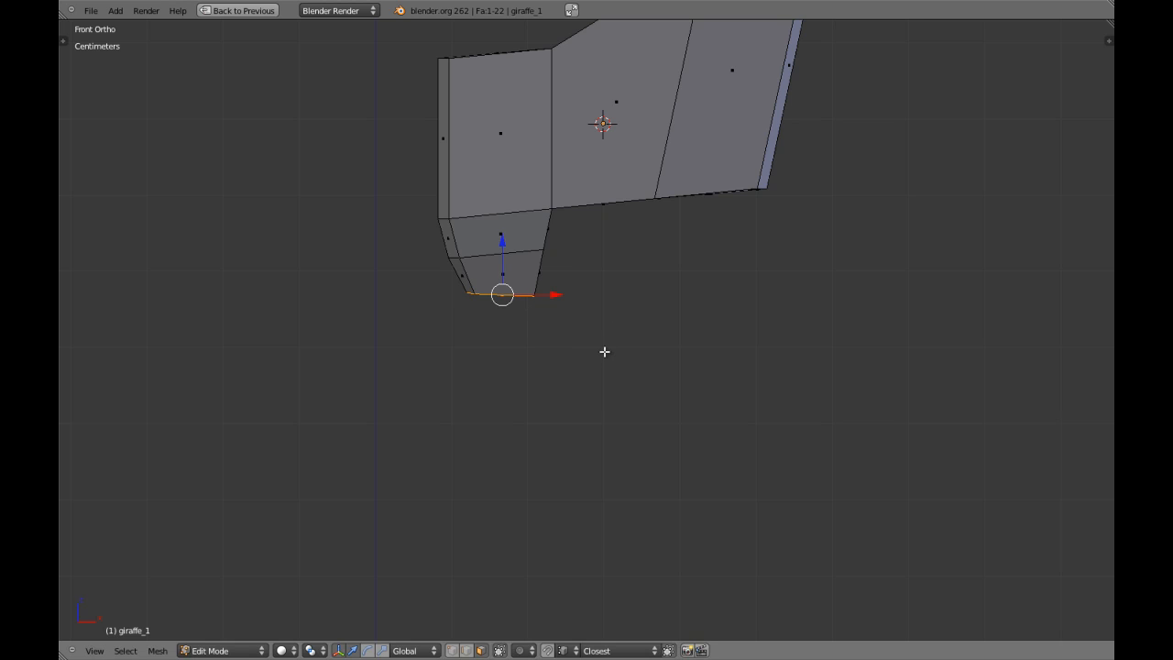
pyautogui.press('g')
pyautogui.click(606, 349)
pyautogui.press('r')
pyautogui.click(620, 290)
# Step: Check the leg from below and undo the leg extrusion with its scaling, rotation and move adjustments
pyautogui.scroll(-3, 622, 287)
pyautogui.press('Tab')
pyautogui.moveTo(636, 275); pyautogui.dragTo(600, 265, button='middle')
pyautogui.press('Tab')
pyautogui.scroll(3, 605, 270)
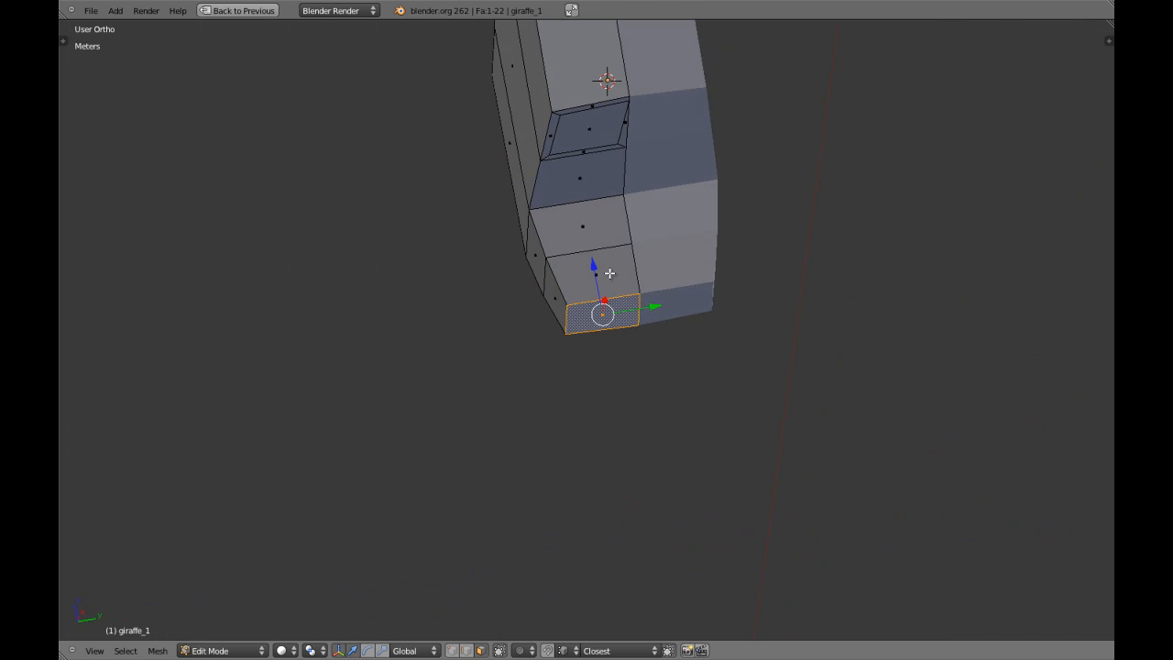
pyautogui.hotkey('ctrl', 'z')
pyautogui.hotkey('ctrl', 'z')
pyautogui.hotkey('ctrl', 'z')
pyautogui.hotkey('ctrl', 'z')
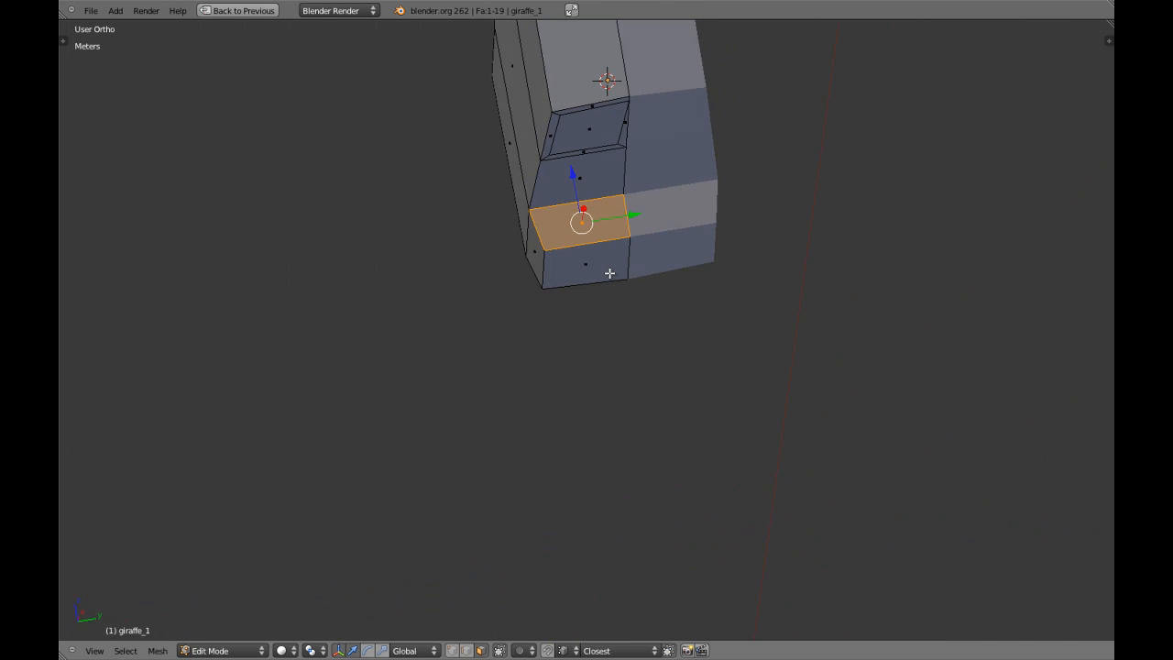
# Step: Select the leg stub's inner bottom edge and move it slightly off the centre line along Y
pyautogui.hotkey('ctrl', 'Tab')
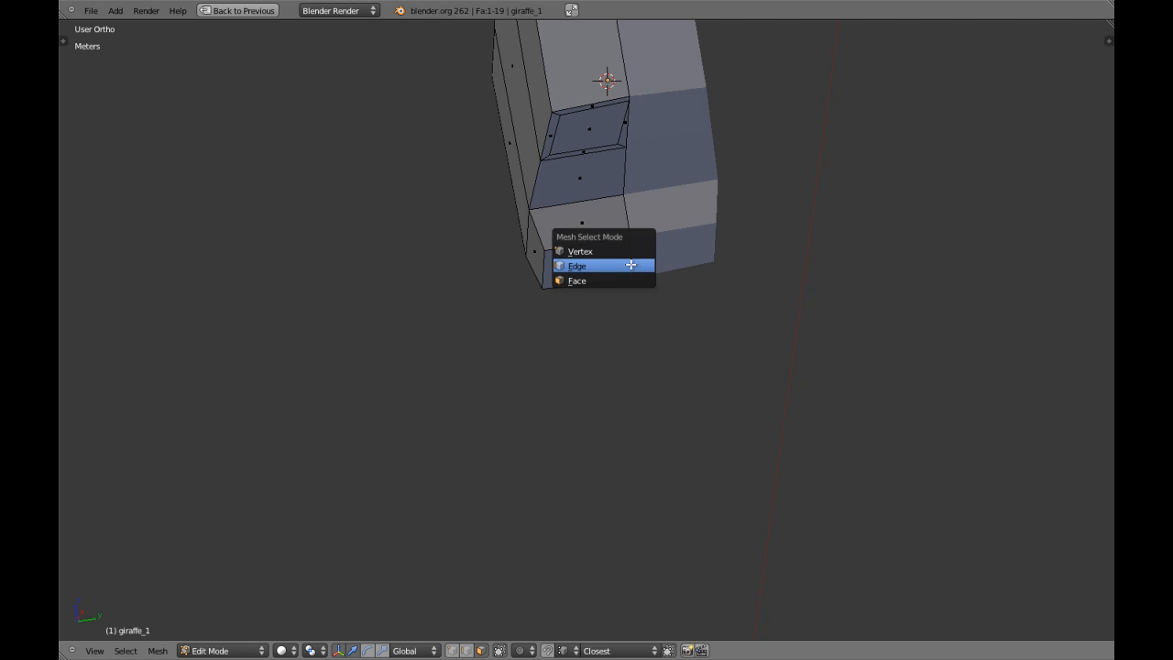
pyautogui.click(632, 260)
pyautogui.press('z')
pyautogui.hotkey('ctrl', 'Tab')
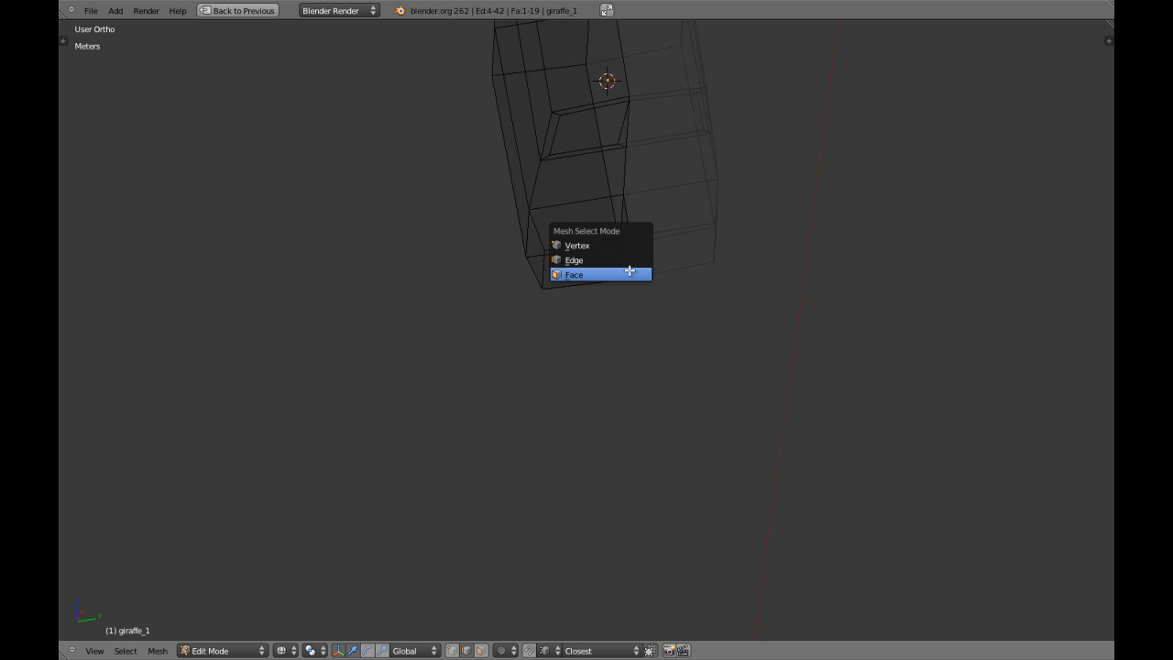
pyautogui.click(629, 274)
pyautogui.hotkey('ctrl', 'Up')
pyautogui.click(1063, 97)
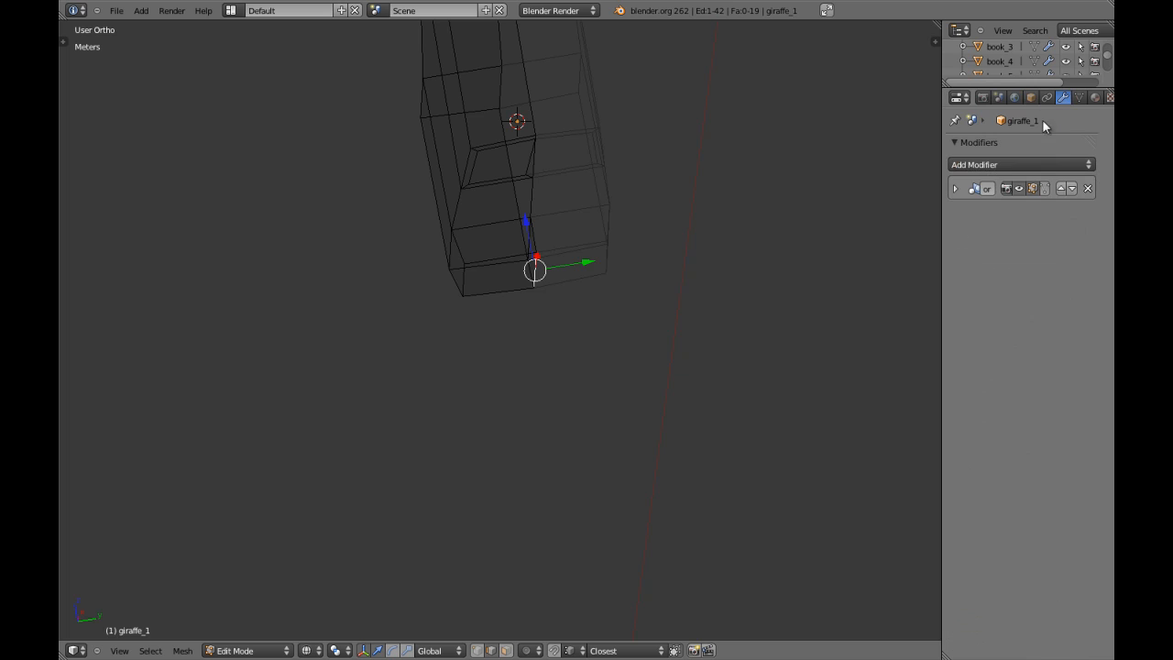
pyautogui.moveTo(570, 270); pyautogui.dragTo(563, 265)
pyautogui.press('z')
# Step: With the mirror's edit-mode display temporarily off, move the raised end's inset vertex off the centre line along Y using vertex selection
pyautogui.moveTo(577, 340)
pyautogui.mouseDown(button='middle')
pyautogui.moveTo(534, 276)
pyautogui.moveTo(529, 389)
pyautogui.mouseUp(button='middle')
pyautogui.scroll(5, 530, 389)
pyautogui.hotkey('ctrl', 'Tab')
pyautogui.press('Up')
pyautogui.press('Return')
pyautogui.rightClick(478, 121)
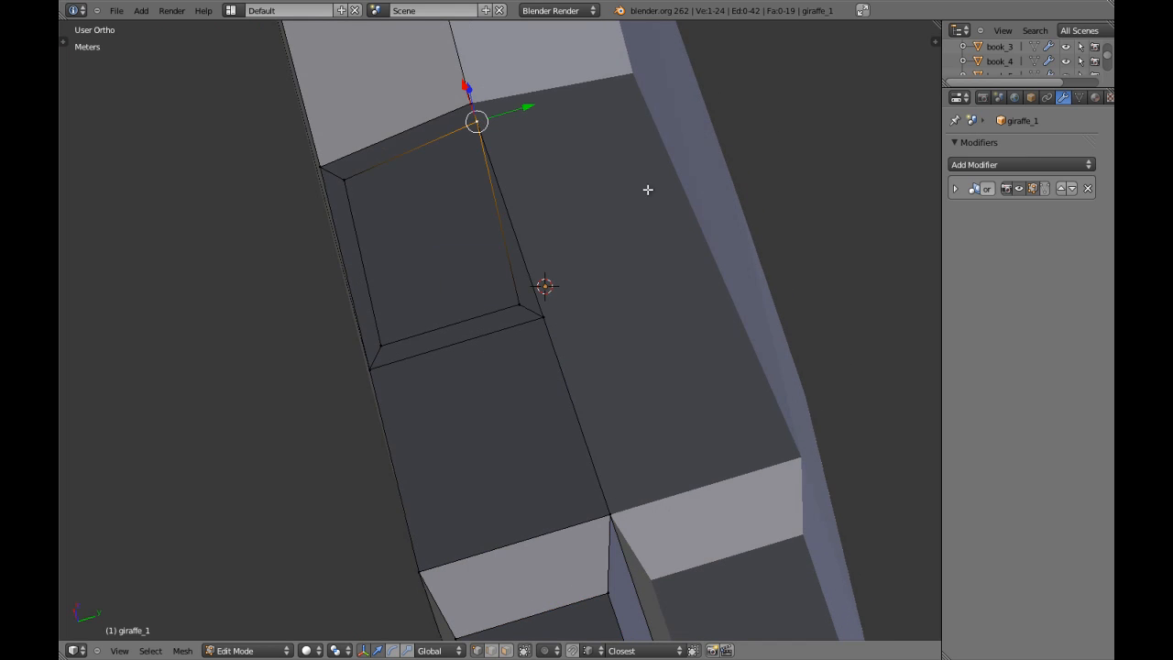
pyautogui.click(1032, 188)
pyautogui.moveTo(527, 108); pyautogui.dragTo(510, 114)
pyautogui.click(1020, 190)
pyautogui.press('a')
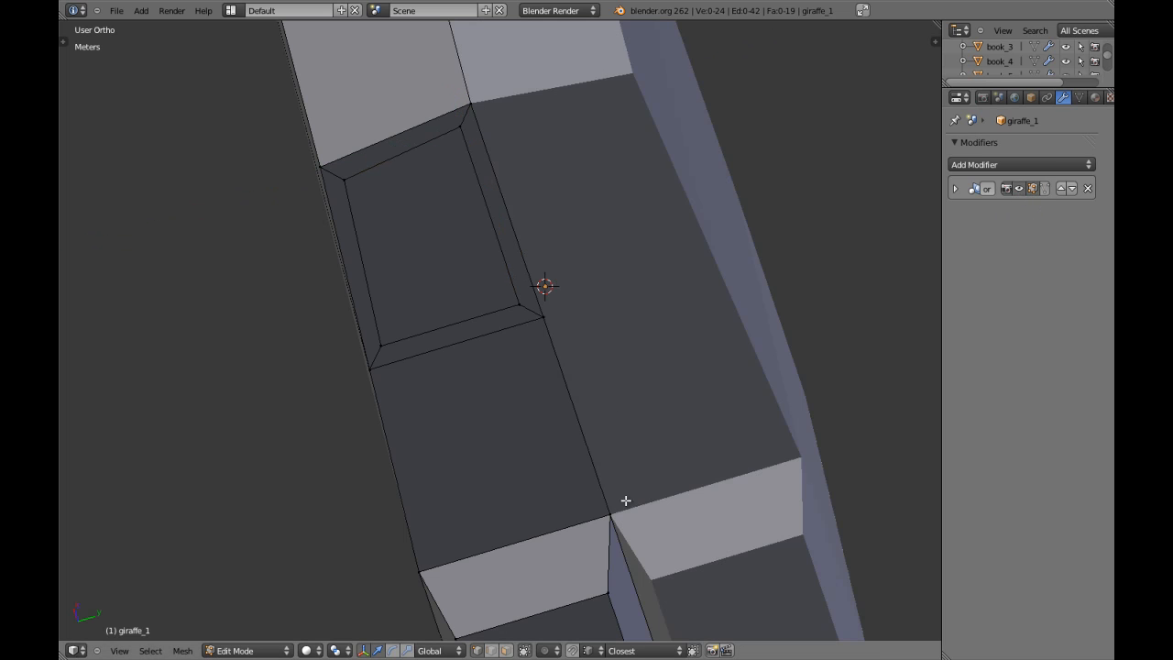
# Step: Switch to face selection and, in front view, move the leg stub's underside face slightly toward the body's middle
pyautogui.scroll(-6, 626, 448)
pyautogui.moveTo(558, 403); pyautogui.dragTo(520, 318, button='middle')
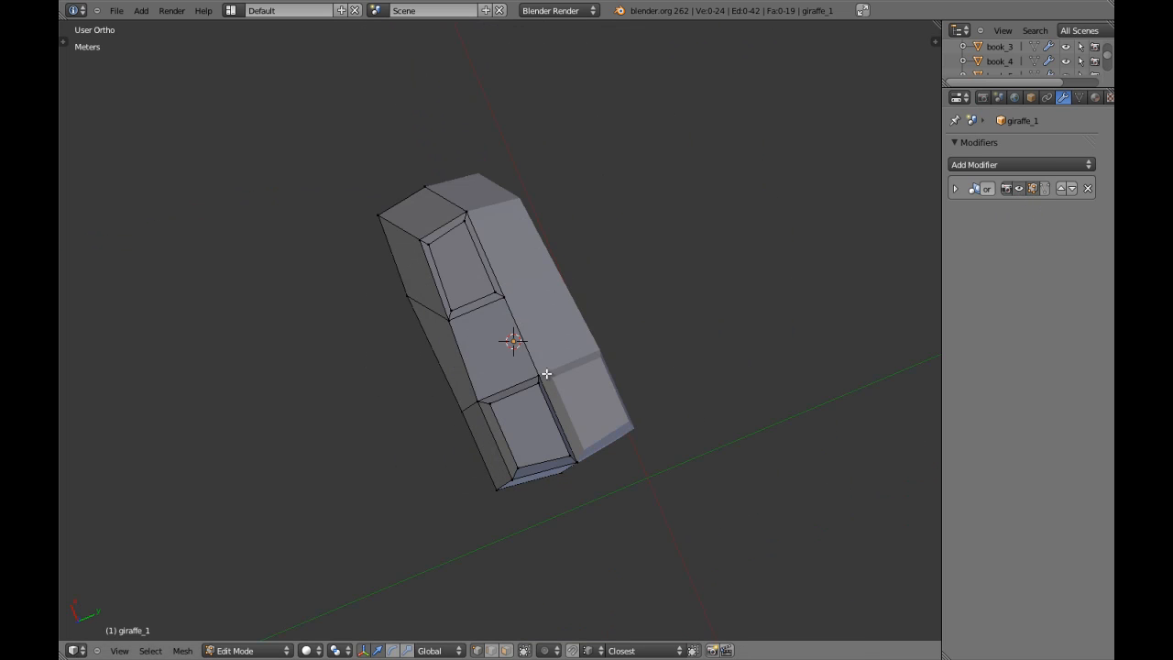
pyautogui.press('ctrl+KP_7')
pyautogui.scroll(7, 546, 373)
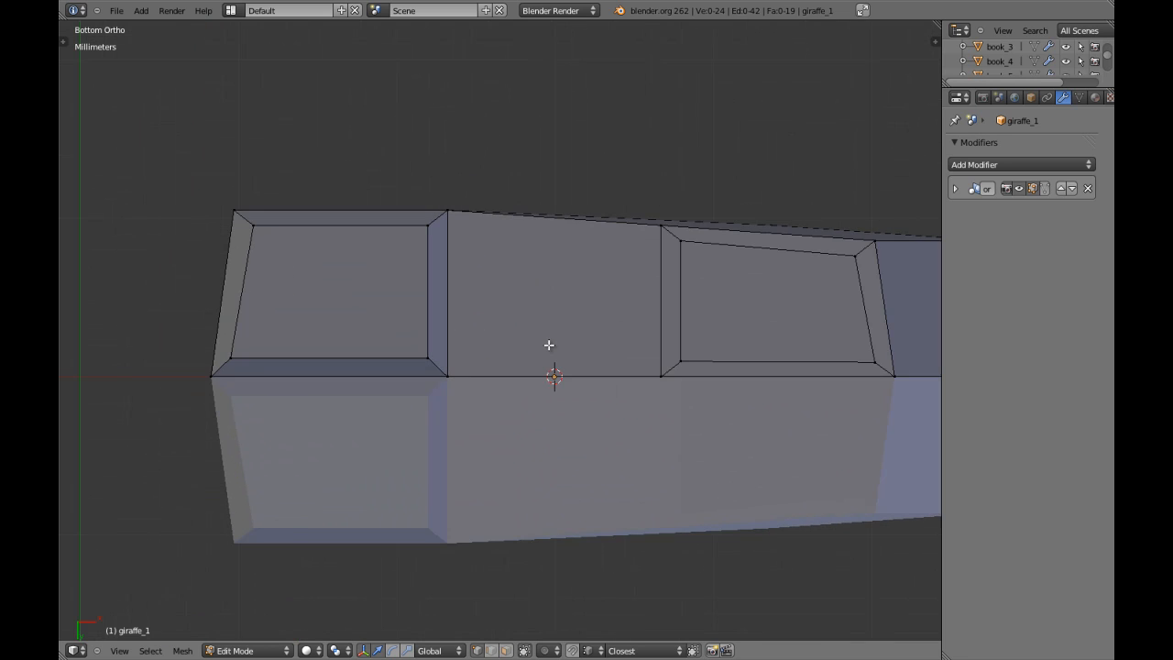
pyautogui.press('KP_1')
pyautogui.hotkey('ctrl', 'Tab')
pyautogui.click(495, 376)
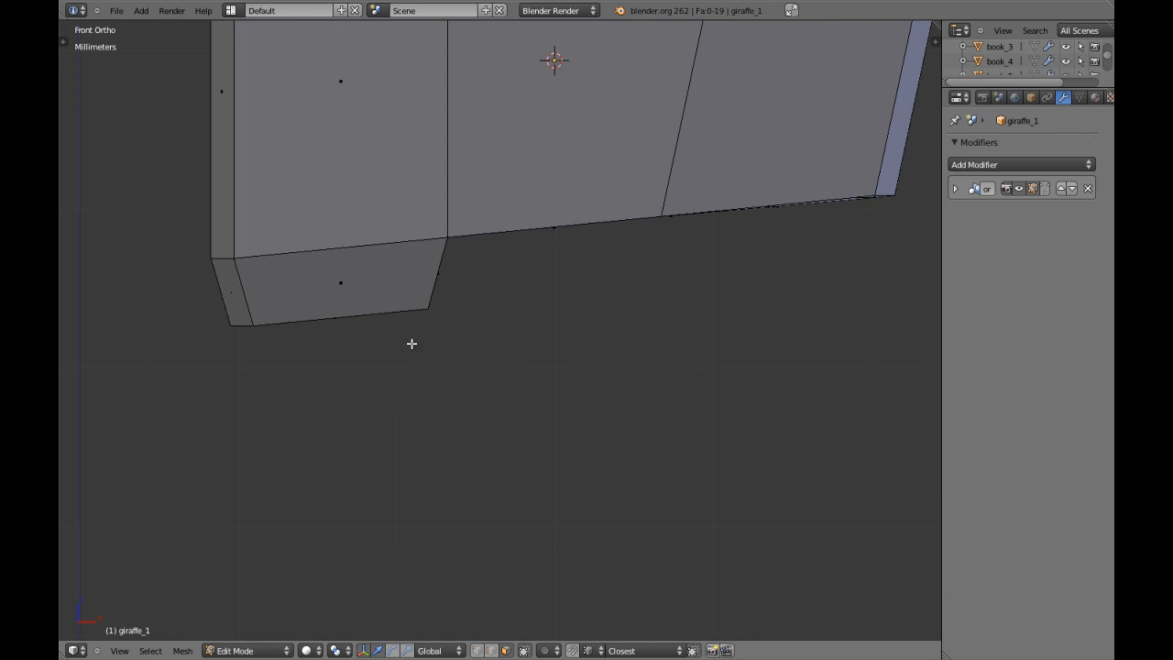
pyautogui.rightClick(426, 316)
pyautogui.scroll(-3, 421, 312)
pyautogui.press('g')
pyautogui.click(436, 324)
# Step: In left view, move only the inner bottom vertices of the leg stub about 1.4 mm outward from the centre line along Y
pyautogui.press('ctrl+KP_3')
pyautogui.hotkey('ctrl', 'Tab')
pyautogui.click(500, 280)
pyautogui.press('z')
pyautogui.press('c')
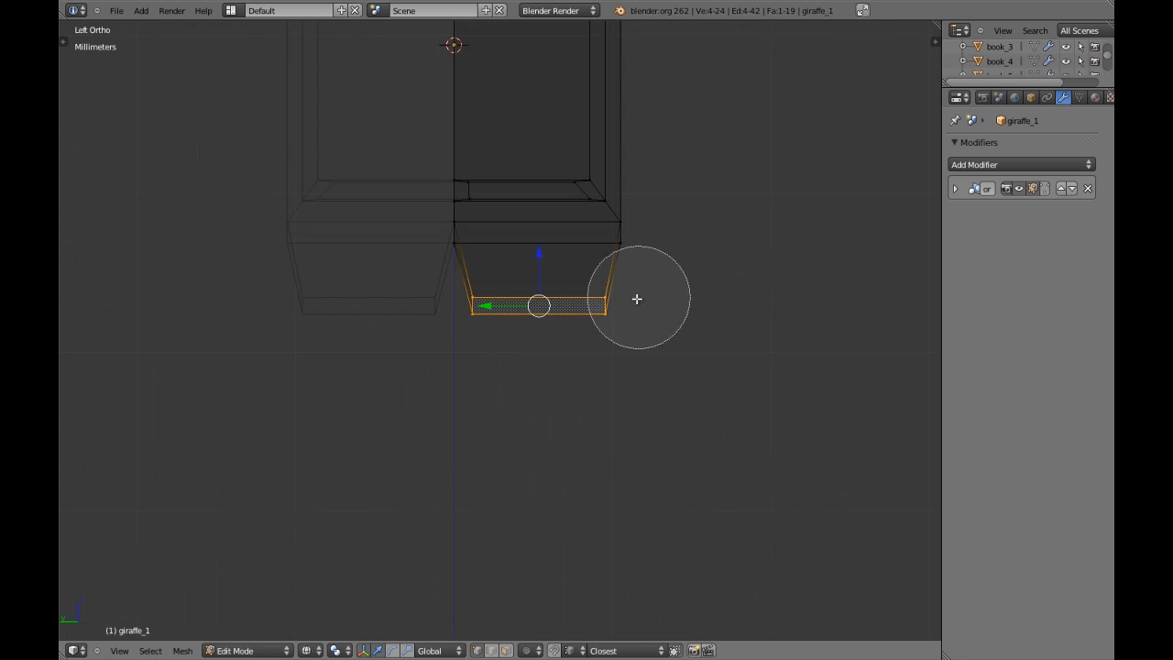
pyautogui.middleClick(641, 295)
pyautogui.press('Escape')
pyautogui.press('z')
pyautogui.press('g')
pyautogui.press('y')
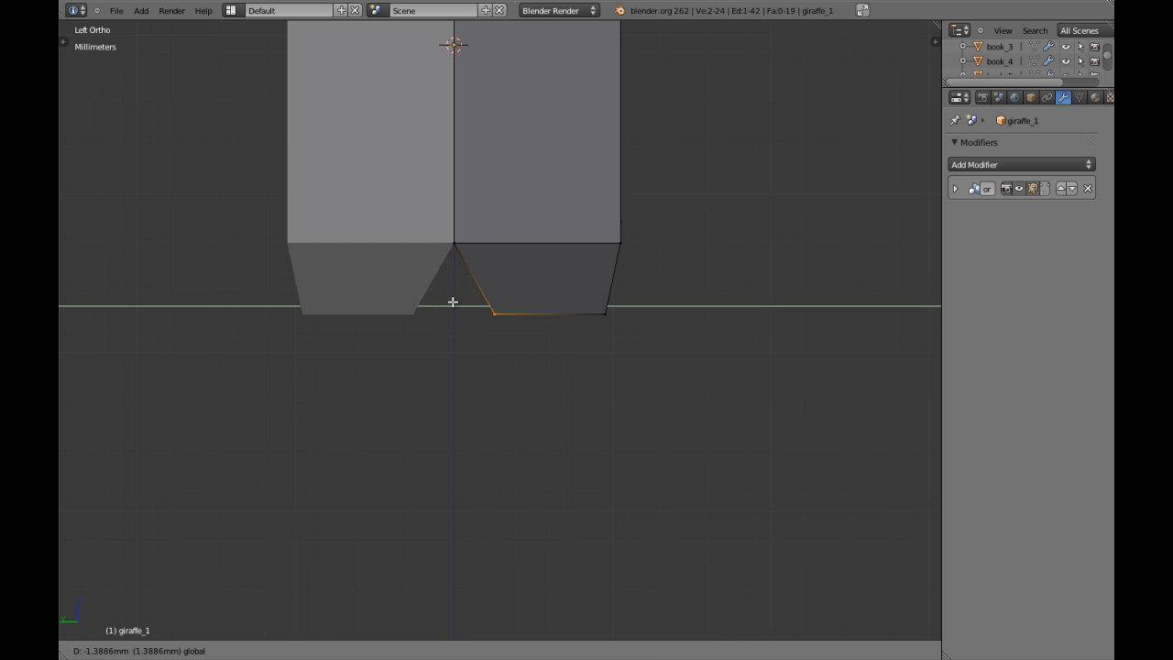
pyautogui.click(455, 301)
# Step: Raise the leg stub's inner bottom vertices slightly along Z
pyautogui.press('g')
pyautogui.press('z')
pyautogui.click(499, 264)
# Step: Select the leg stub's underside face and extrude it downward in front view to start the upper leg
pyautogui.hotkey('ctrl', 'Tab')
pyautogui.click(502, 295)
pyautogui.rightClick(556, 300)
pyautogui.press('z')
pyautogui.rightClick(554, 305)
pyautogui.press('z')
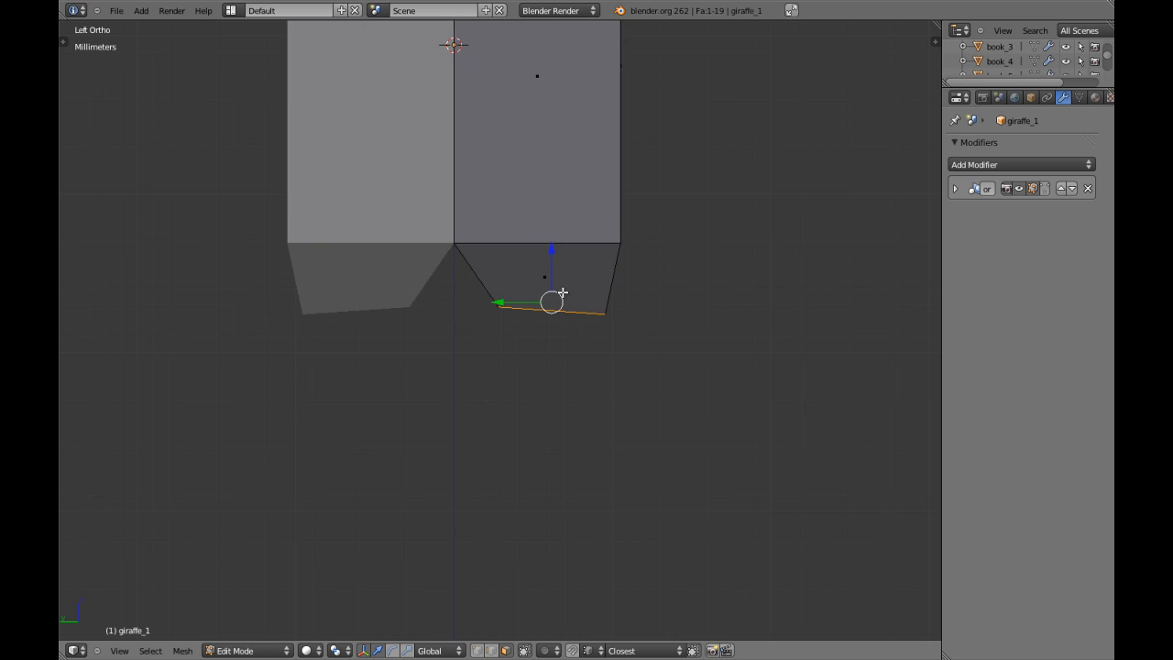
pyautogui.press('KP_1')
pyautogui.scroll(-4, 612, 280)
pyautogui.keyDown('shift'); pyautogui.moveTo(666, 243); pyautogui.dragTo(648, 247, button='middle'); pyautogui.keyUp('shift')
pyautogui.keyDown('shift'); pyautogui.moveTo(523, 289); pyautogui.dragTo(592, 267, button='middle'); pyautogui.keyUp('shift')
pyautogui.scroll(2, 568, 258)
pyautogui.press('e')
pyautogui.click(553, 326)
# Step: Shift the new leg end face slightly toward the body's middle and scale it down to taper the leg
pyautogui.press('g')
pyautogui.click(546, 365)
pyautogui.press('s')
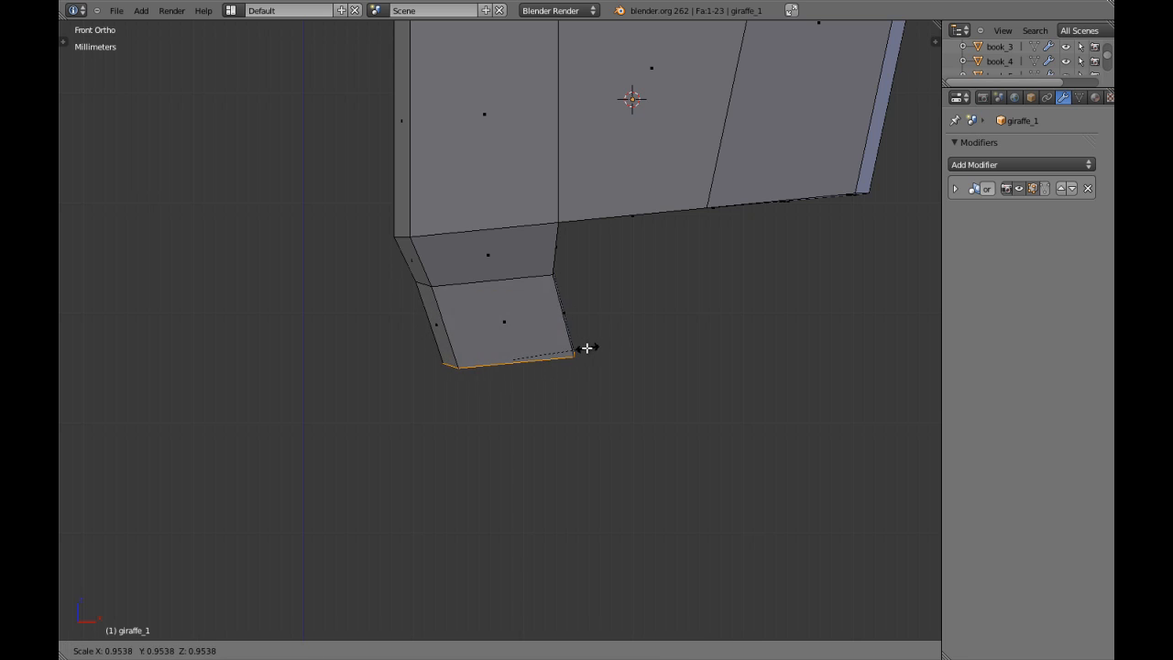
pyautogui.click(570, 351)
pyautogui.scroll(-3, 568, 356)
pyautogui.scroll(2, 570, 358)
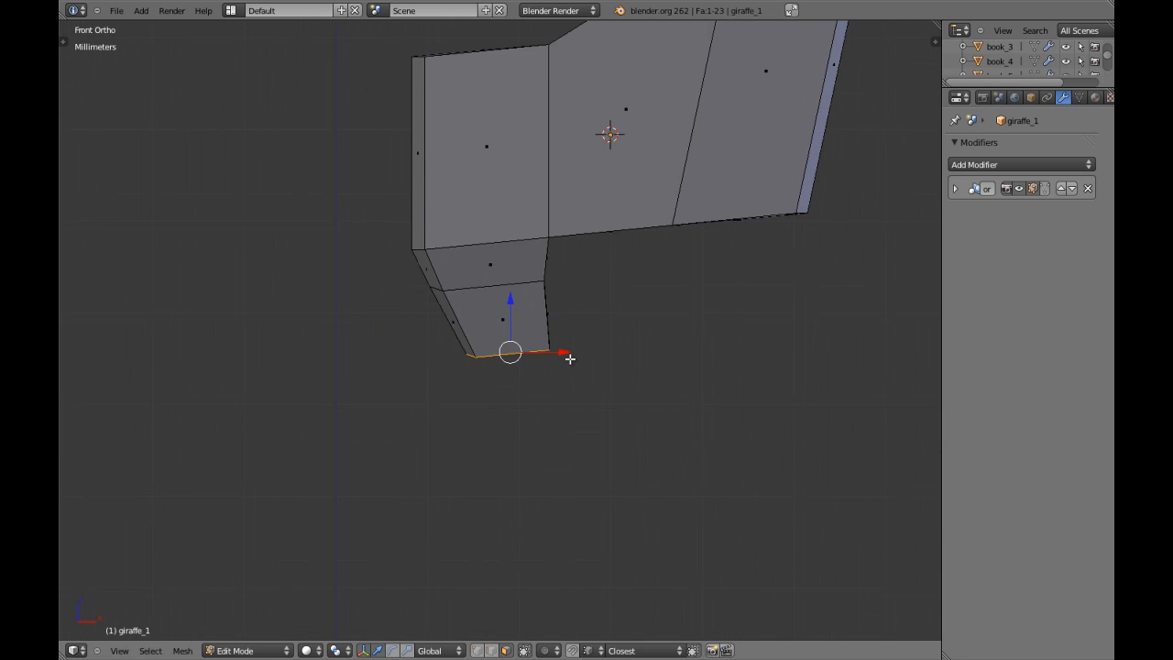
# Step: Extrude a further leg segment downward, reposition its end face and scale it smaller
pyautogui.scroll(-3, 571, 357)
pyautogui.press('e')
pyautogui.click(589, 409)
pyautogui.press('g')
pyautogui.click(600, 395)
pyautogui.press('s')
pyautogui.click(629, 353)
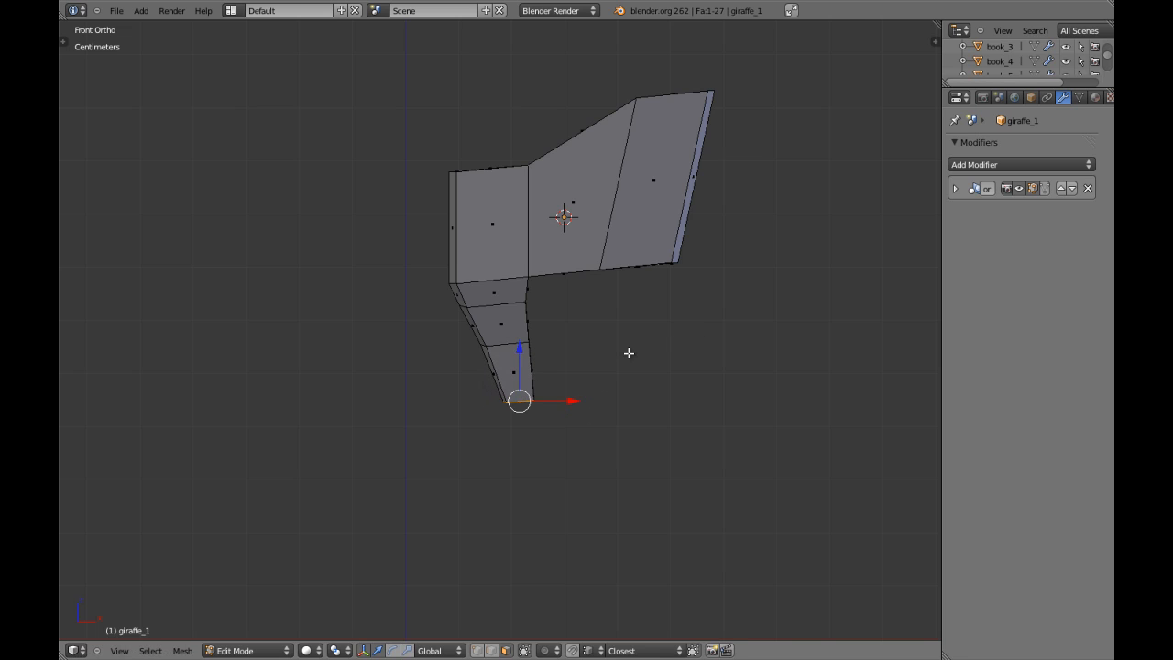
# Step: Adjust the position of the leg's lowest face and rotate it until it is level
pyautogui.scroll(3, 628, 353)
pyautogui.press('g')
pyautogui.click(600, 393)
pyautogui.press('r')
pyautogui.click(625, 391)
# Step: Extrude another short leg segment downward, shift its end face slightly forward along X and scale it down
pyautogui.scroll(-2, 623, 392)
pyautogui.press('e')
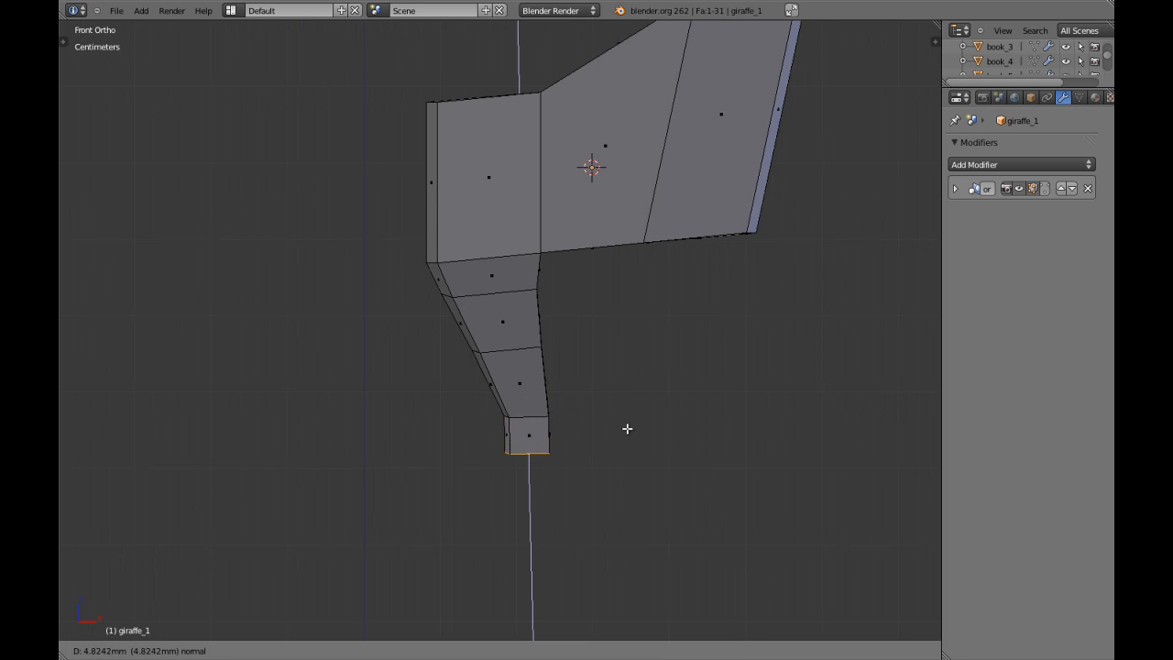
pyautogui.click(630, 432)
pyautogui.press('g')
pyautogui.click(547, 511)
pyautogui.press('s')
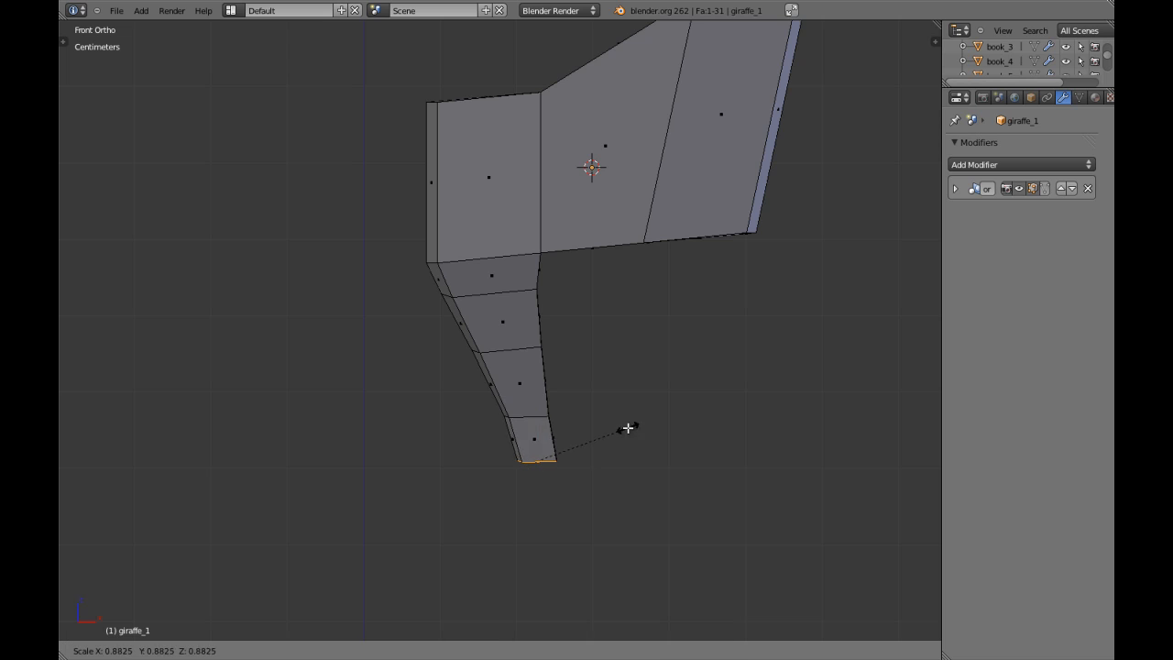
pyautogui.click(605, 435)
# Step: Switch to edge selection and move the leg's middle edge loop slightly toward the rear along X
pyautogui.keyDown('shift'); pyautogui.moveTo(574, 457); pyautogui.dragTo(563, 396, button='middle'); pyautogui.keyUp('shift')
pyautogui.scroll(-8, 562, 395)
pyautogui.press('Tab')
pyautogui.scroll(5, 562, 395)
pyautogui.press('Tab')
pyautogui.scroll(6, 552, 387)
pyautogui.press('a')
pyautogui.press('a')
pyautogui.press('a')
pyautogui.hotkey('ctrl', 'Tab')
pyautogui.click(459, 247)
pyautogui.keyDown('alt'); pyautogui.rightClick(495, 258); pyautogui.keyUp('alt')
pyautogui.press('g')
pyautogui.press('x')
pyautogui.click(538, 256)
# Step: Move the leg's upper edge loop slightly toward the rear along X and scale the lowest inner loop down slightly
pyautogui.press('a')
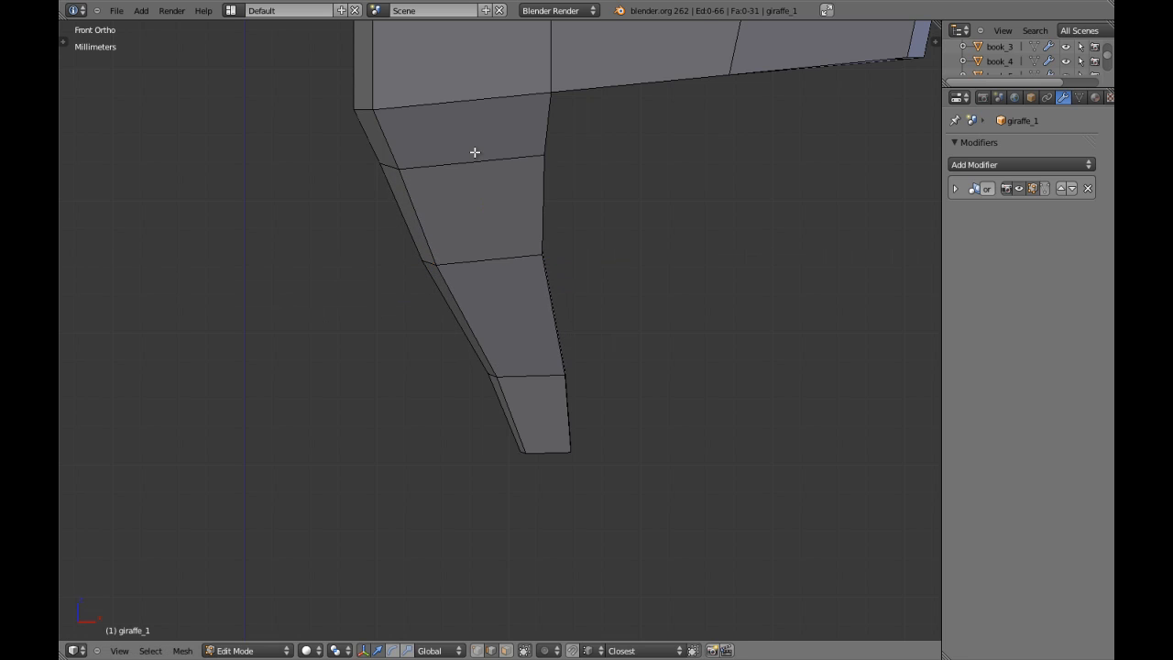
pyautogui.moveTo(509, 160); pyautogui.dragTo(504, 161)
pyautogui.press('a')
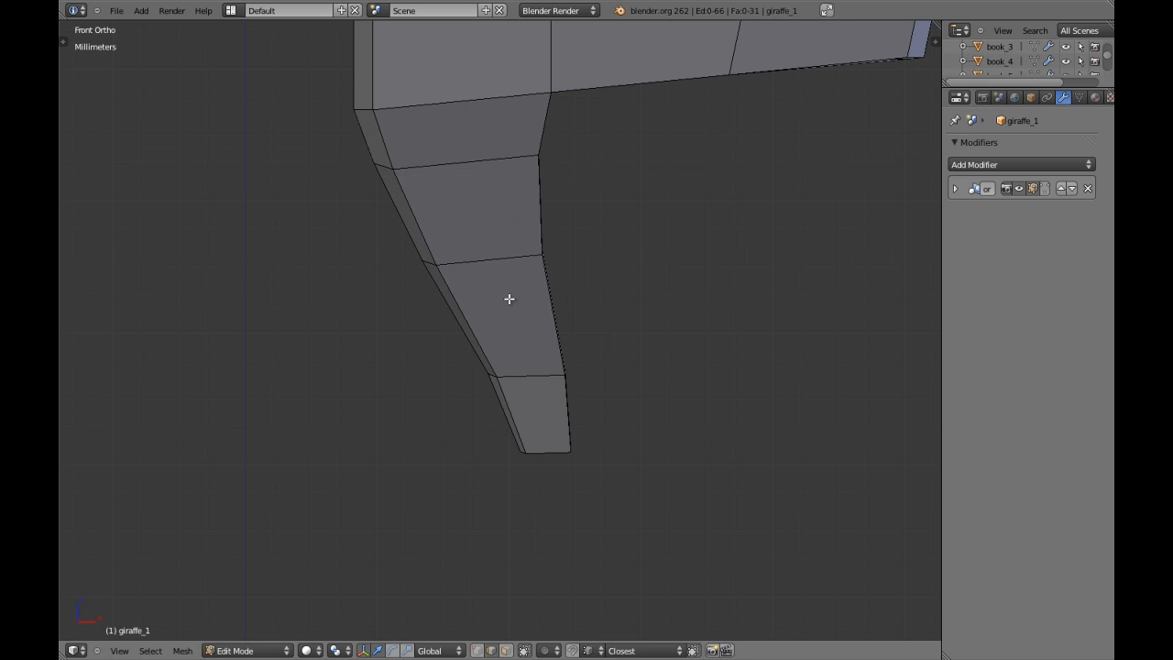
pyautogui.press('s')
pyautogui.click(645, 351)
# Step: Move the edge loop just above the rear leg's end face slightly toward the rear along X
pyautogui.hotkey('ctrl', 'Tab')
pyautogui.click(594, 416)
pyautogui.rightClick(545, 451)
pyautogui.keyDown('shift'); pyautogui.moveTo(582, 453); pyautogui.dragTo(516, 345, button='middle'); pyautogui.keyUp('shift')
pyautogui.scroll(-2, 517, 346)
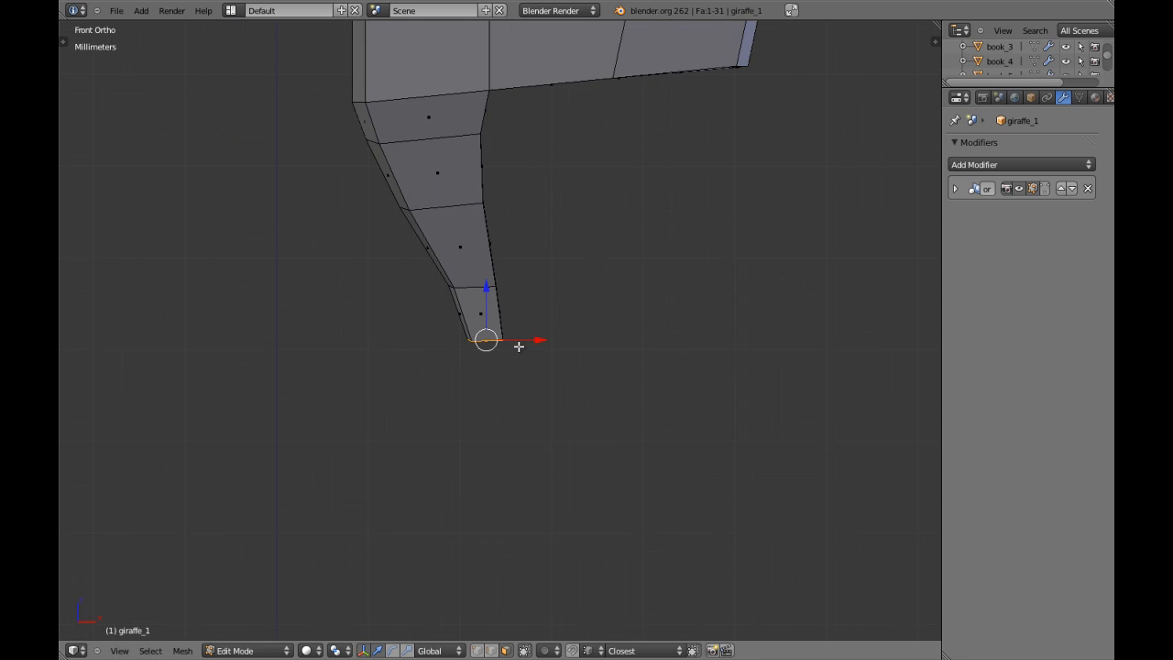
pyautogui.hotkey('ctrl', 'Tab')
pyautogui.click(475, 305)
pyautogui.press('a')
pyautogui.moveTo(530, 286); pyautogui.dragTo(513, 285)
# Step: Move the vertices at the rear leg's lower end toward the rear along X, beneath the loop above
pyautogui.hotkey('ctrl', 'Tab')
pyautogui.click(495, 278)
pyautogui.press('z')
pyautogui.press('a')
pyautogui.press('b')
pyautogui.moveTo(424, 322); pyautogui.dragTo(485, 343)
pyautogui.press('z')
pyautogui.press('a')
# Step: Extrude a short foot segment down from the rear leg's end face, shift its end slightly rearward and scale it up
pyautogui.hotkey('ctrl', 'Tab')
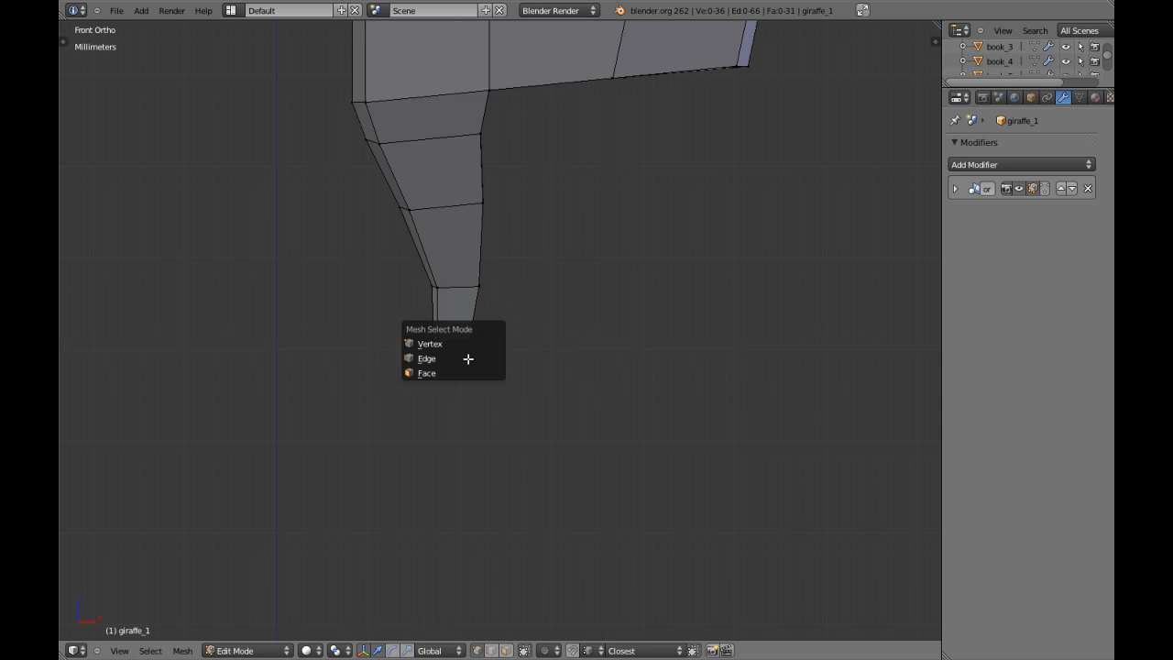
pyautogui.click(460, 367)
pyautogui.press('z')
pyautogui.rightClick(452, 340)
pyautogui.press('z')
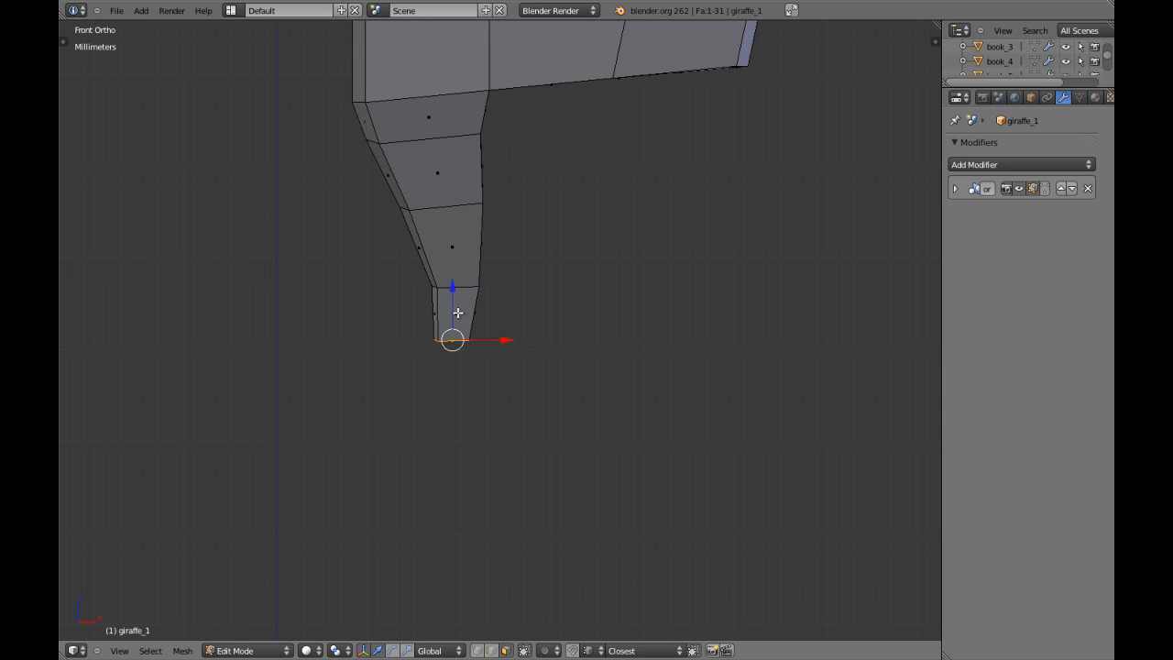
pyautogui.press('e')
pyautogui.click(452, 352)
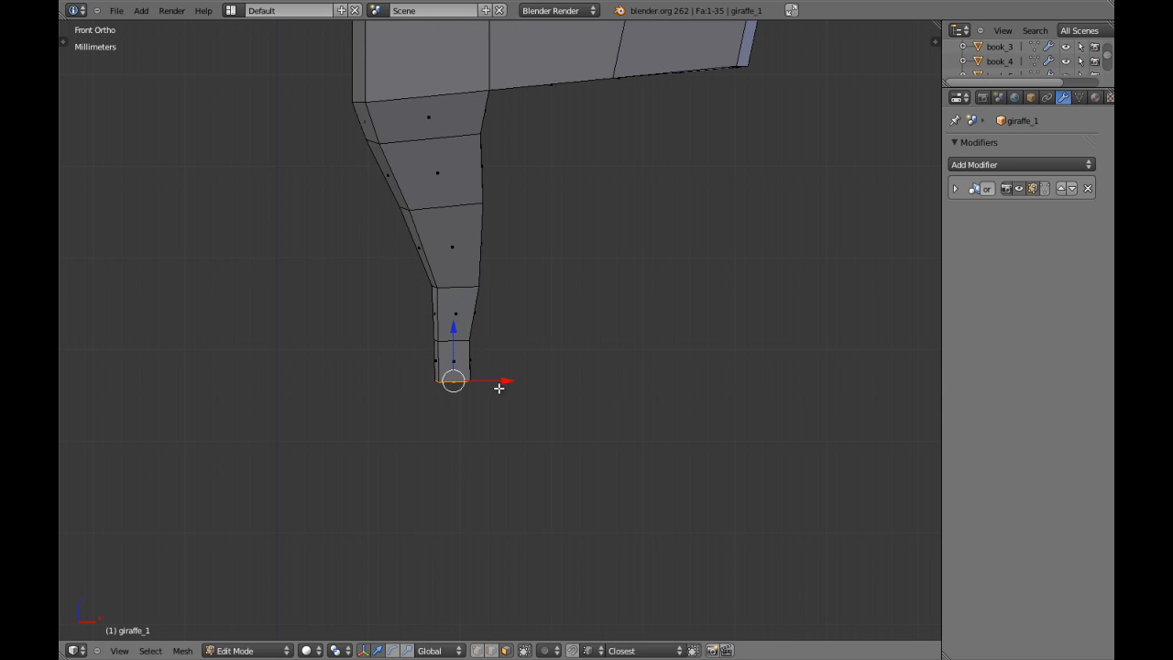
pyautogui.moveTo(500, 383); pyautogui.dragTo(495, 383)
pyautogui.press('s')
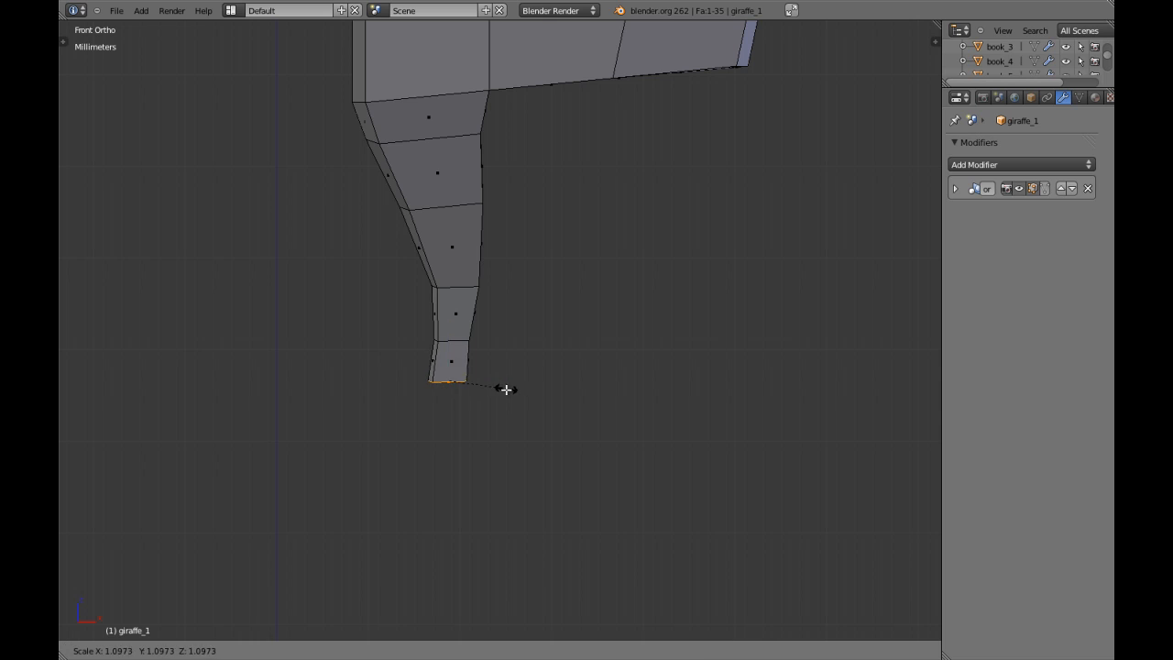
pyautogui.click(521, 394)
pyautogui.scroll(-5, 522, 394)
pyautogui.scroll(9, 522, 393)
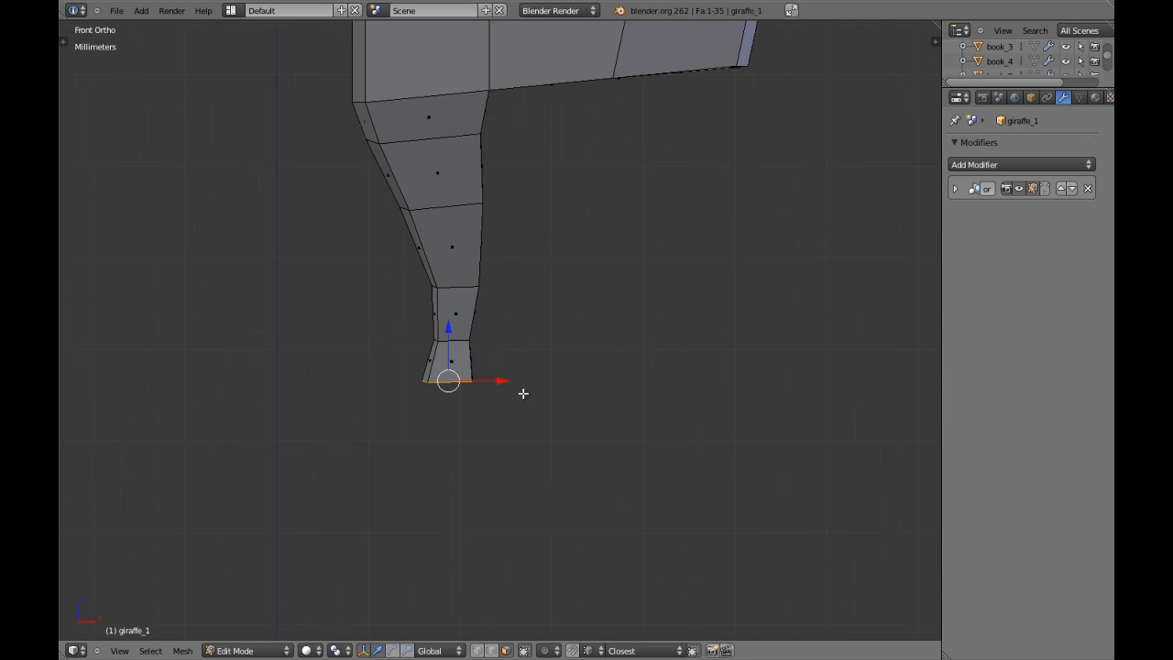
# Step: Flatten the rear foot's bottom face by scaling it to 0 along Z
pyautogui.press('z')
pyautogui.scroll(-3, 513, 397)
pyautogui.keyDown('shift'); pyautogui.moveTo(490, 408); pyautogui.dragTo(613, 330, button='middle'); pyautogui.keyUp('shift')
pyautogui.scroll(3, 620, 335)
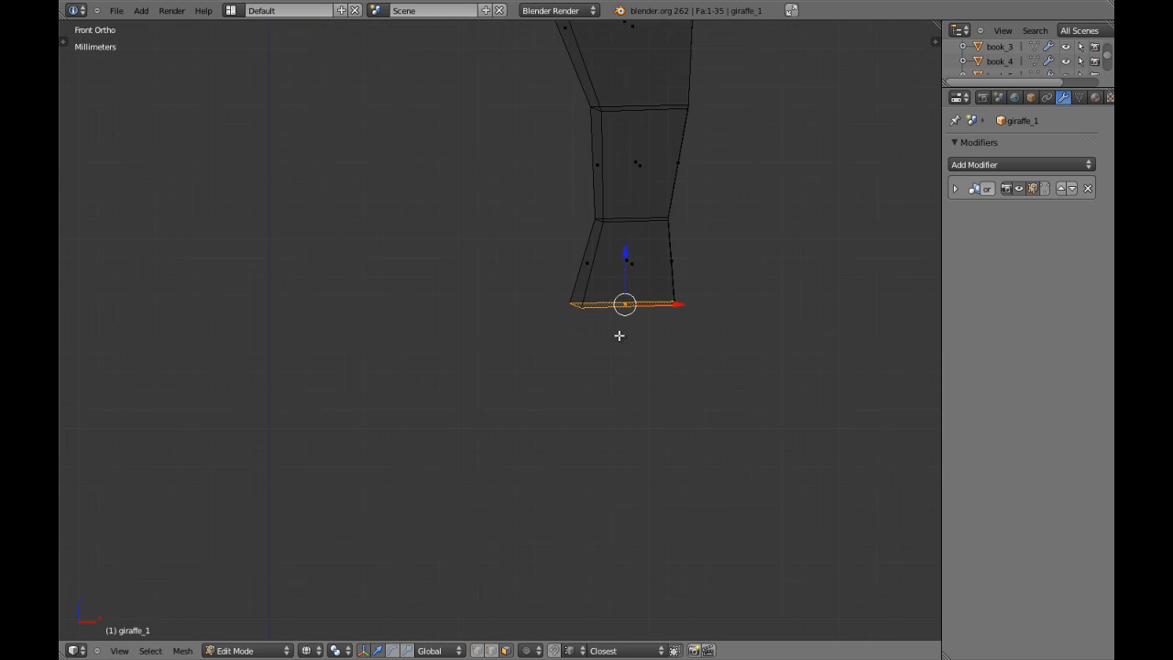
pyautogui.press('s')
pyautogui.press('z')
pyautogui.press('0')
pyautogui.press('Return')
pyautogui.press('z')
# Step: Move the rear foot's bottom face slightly downward along Z
pyautogui.scroll(-3, 617, 337)
pyautogui.keyDown('shift'); pyautogui.moveTo(615, 338); pyautogui.dragTo(555, 374, button='middle'); pyautogui.keyUp('shift')
pyautogui.scroll(-5, 576, 358)
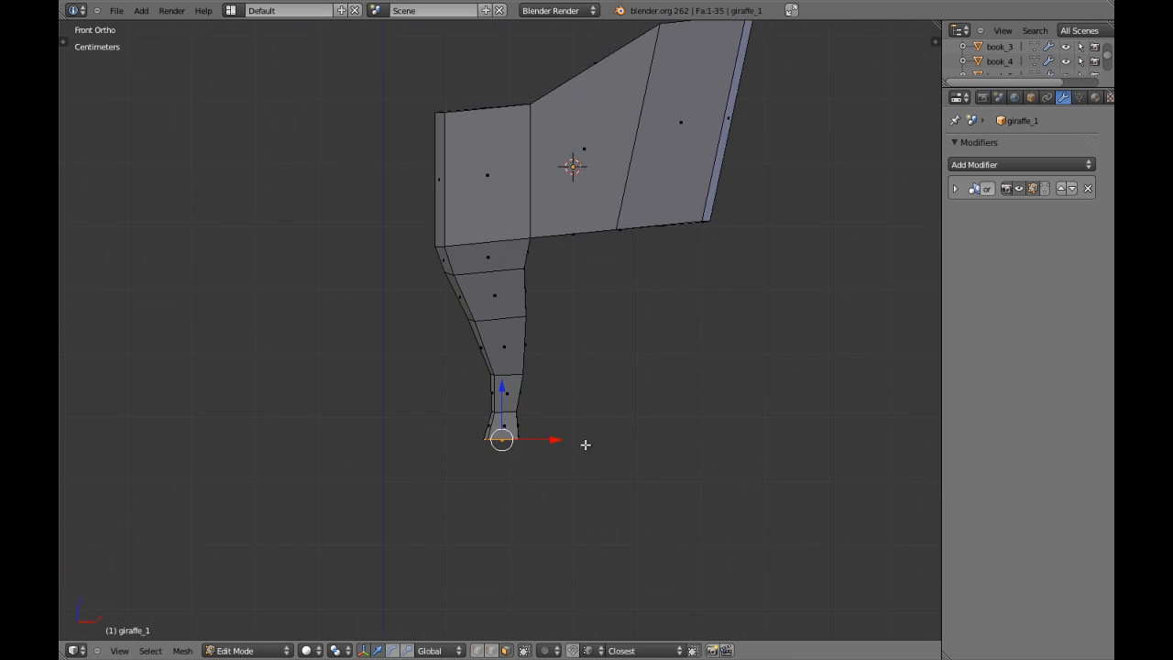
pyautogui.scroll(3, 582, 430)
pyautogui.keyDown('shift'); pyautogui.moveTo(569, 430); pyautogui.dragTo(552, 361, button='middle'); pyautogui.keyUp('shift')
pyautogui.scroll(4, 545, 358)
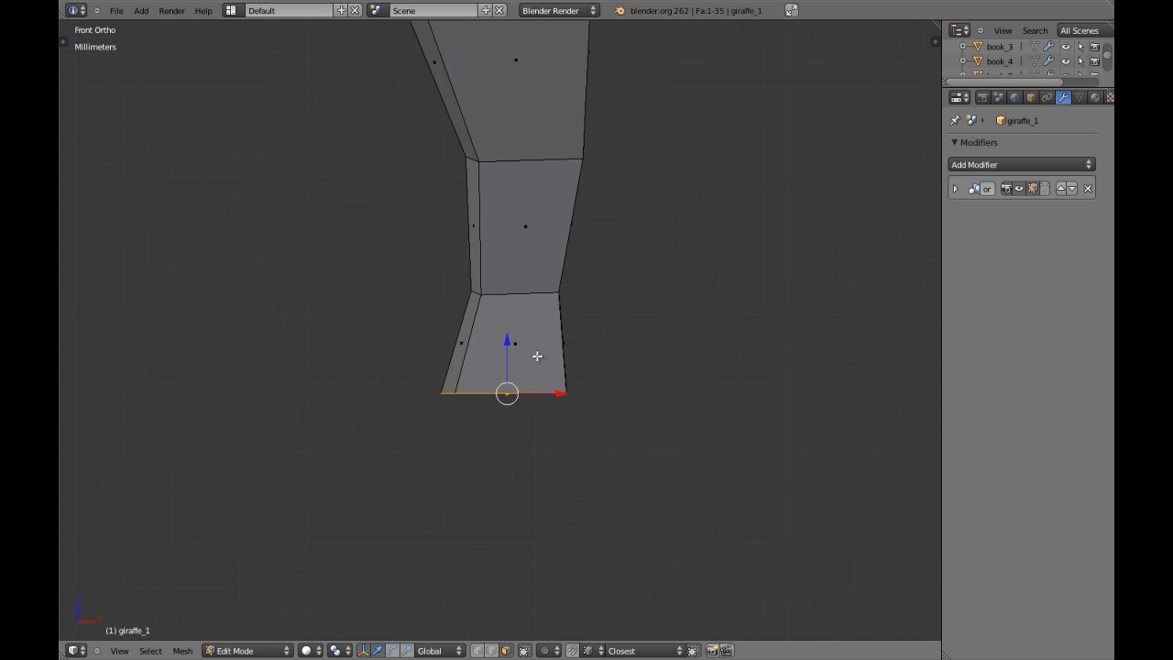
pyautogui.press('g')
pyautogui.press('z')
pyautogui.click(542, 424)
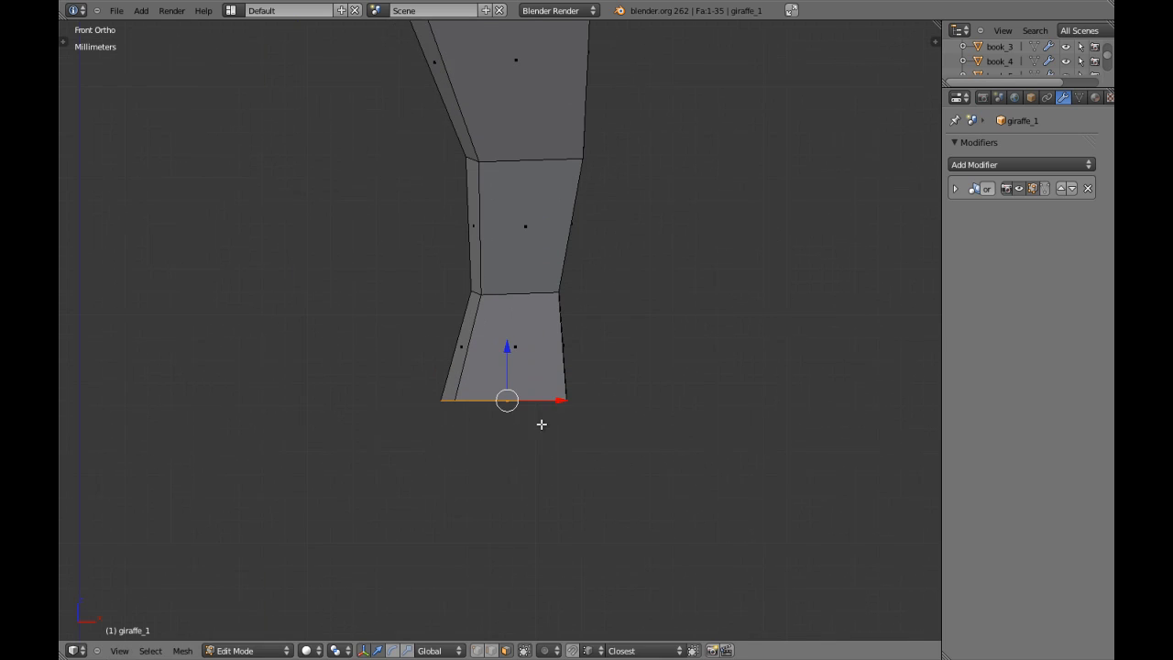
# Step: Extrude two thin hoof layers down from the rear foot's bottom face, scaling each end face down slightly
pyautogui.press('e')
pyautogui.click(568, 364)
pyautogui.press('s')
pyautogui.click(690, 360)
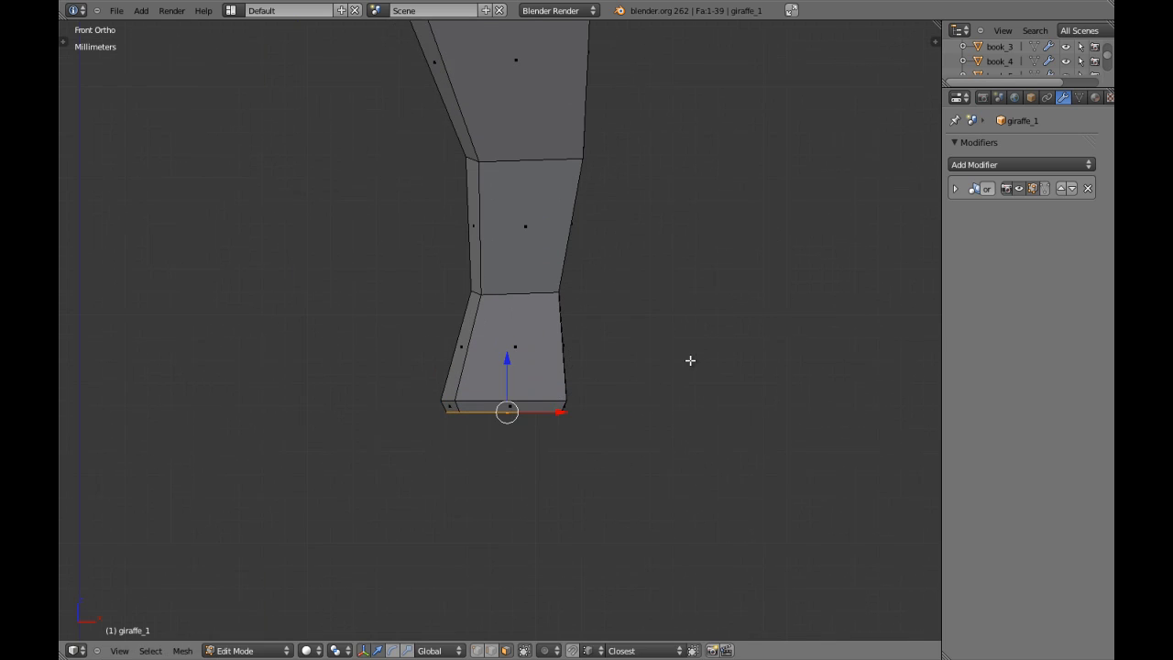
pyautogui.press('e')
pyautogui.press('z')
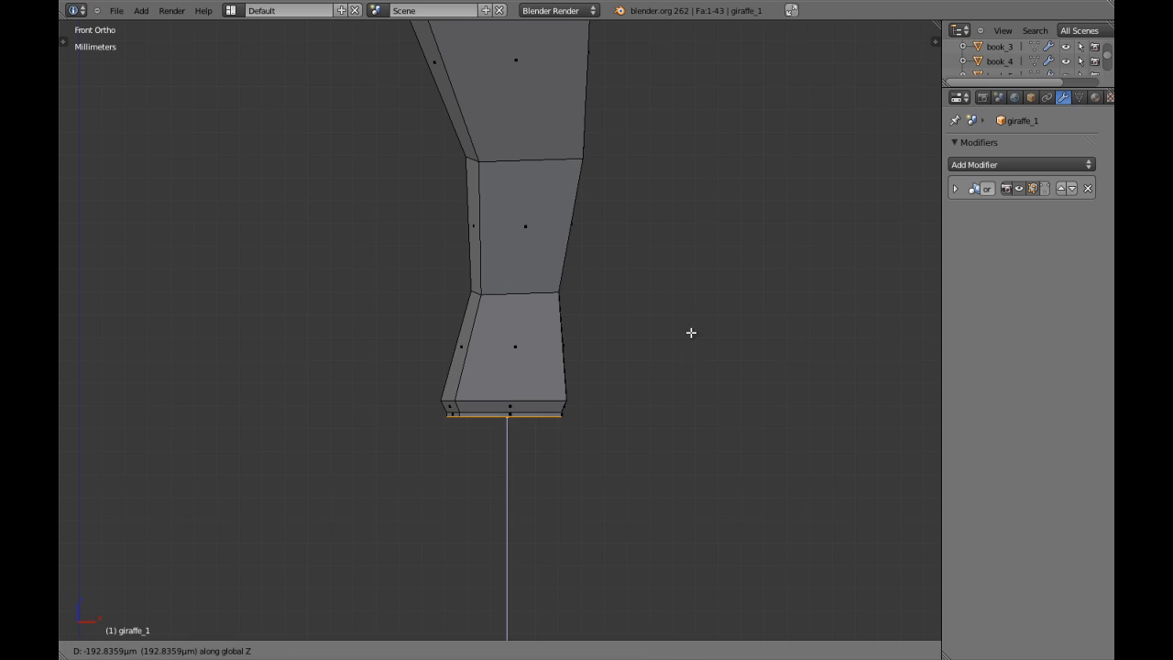
pyautogui.click(696, 340)
pyautogui.press('s')
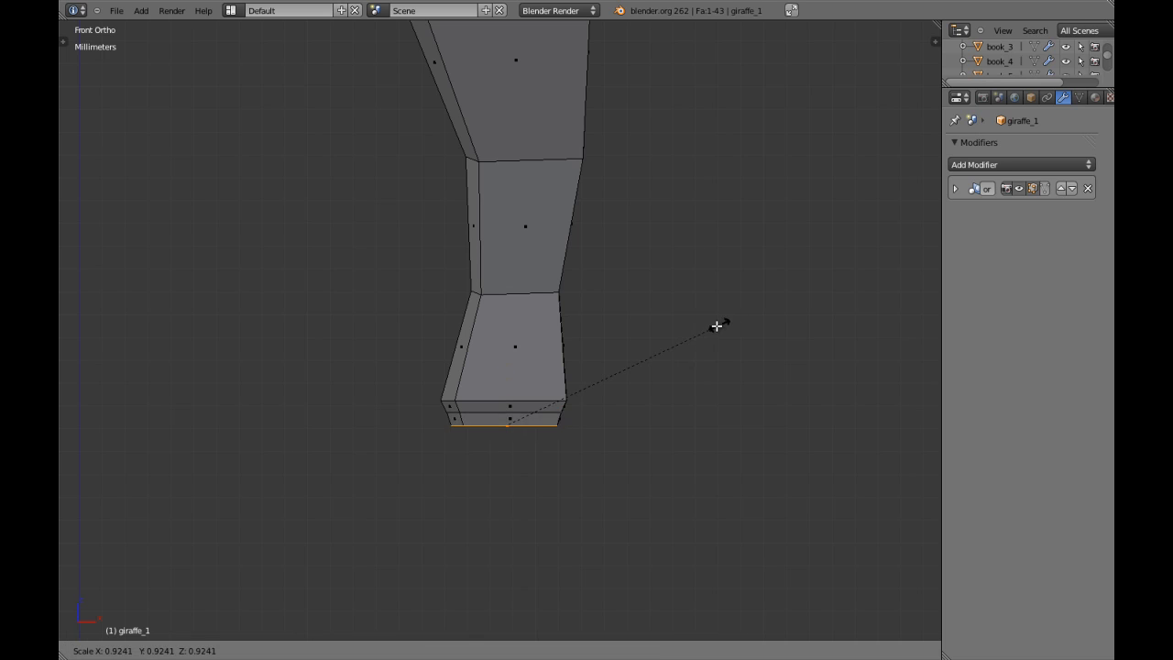
pyautogui.click(691, 341)
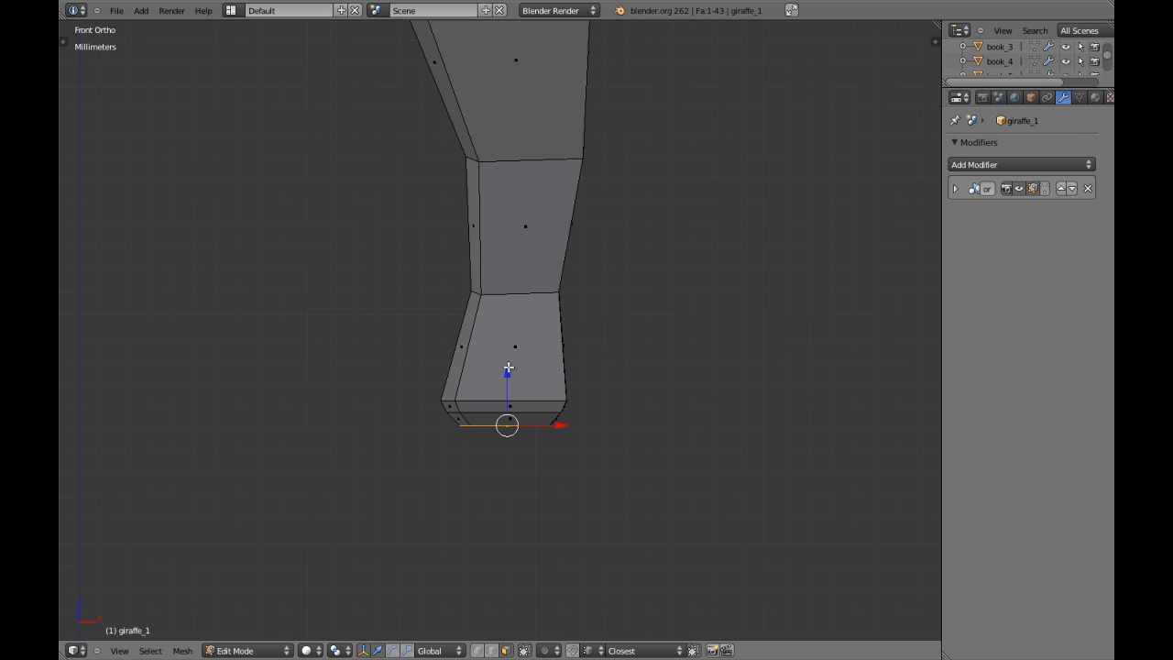
# Step: Extrude the rear hoof's bottom face slightly upward along Z and return to Object Mode
pyautogui.press('e')
pyautogui.press('z')
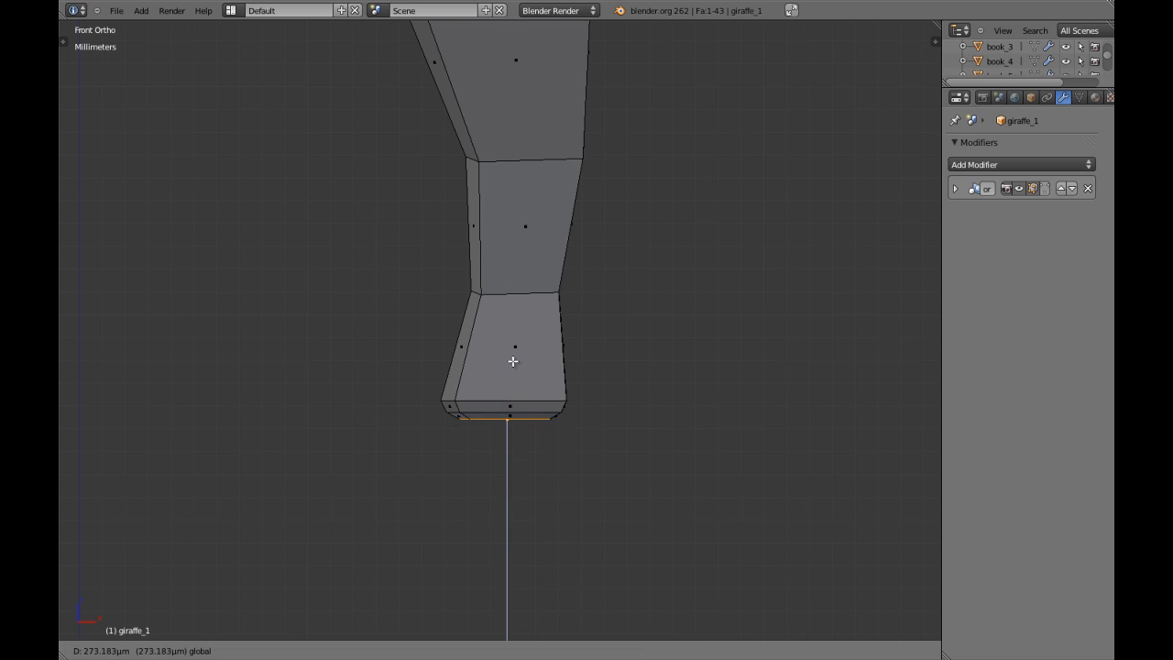
pyautogui.click(513, 363)
pyautogui.scroll(-3, 532, 362)
pyautogui.press('Tab')
pyautogui.scroll(-6, 561, 343)
pyautogui.press('a')
pyautogui.press('a')
pyautogui.keyDown('shift'); pyautogui.moveTo(618, 252); pyautogui.dragTo(561, 330, button='middle'); pyautogui.keyUp('shift')
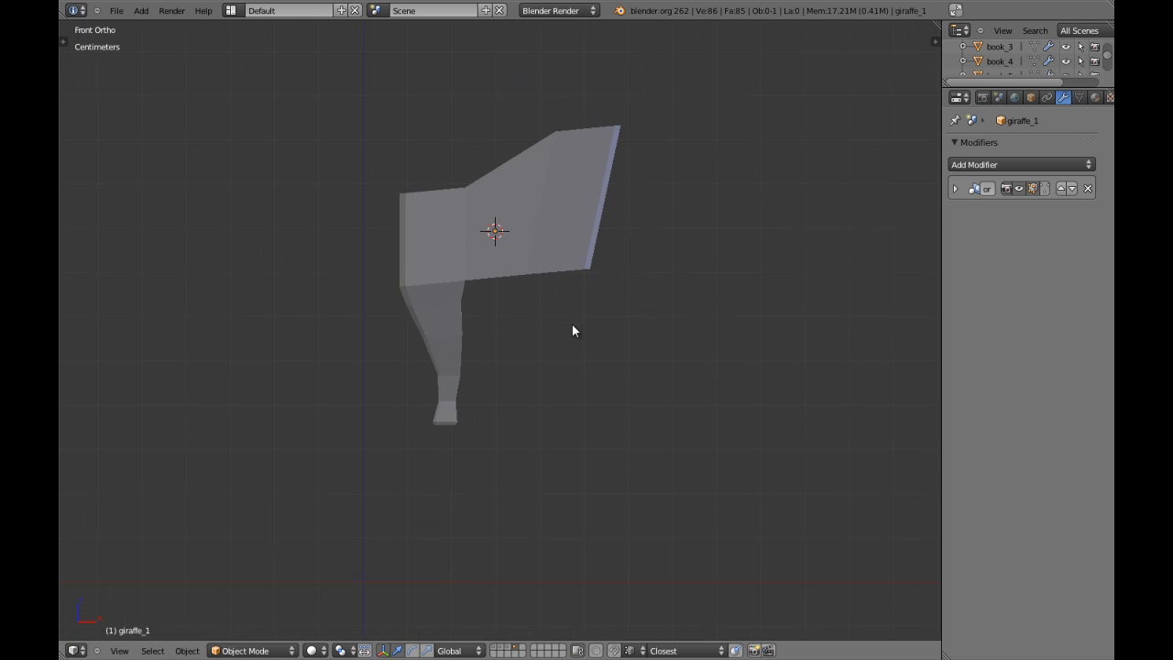
pyautogui.keyDown('shift'); pyautogui.moveTo(500, 362); pyautogui.dragTo(553, 353, button='middle'); pyautogui.keyUp('shift')
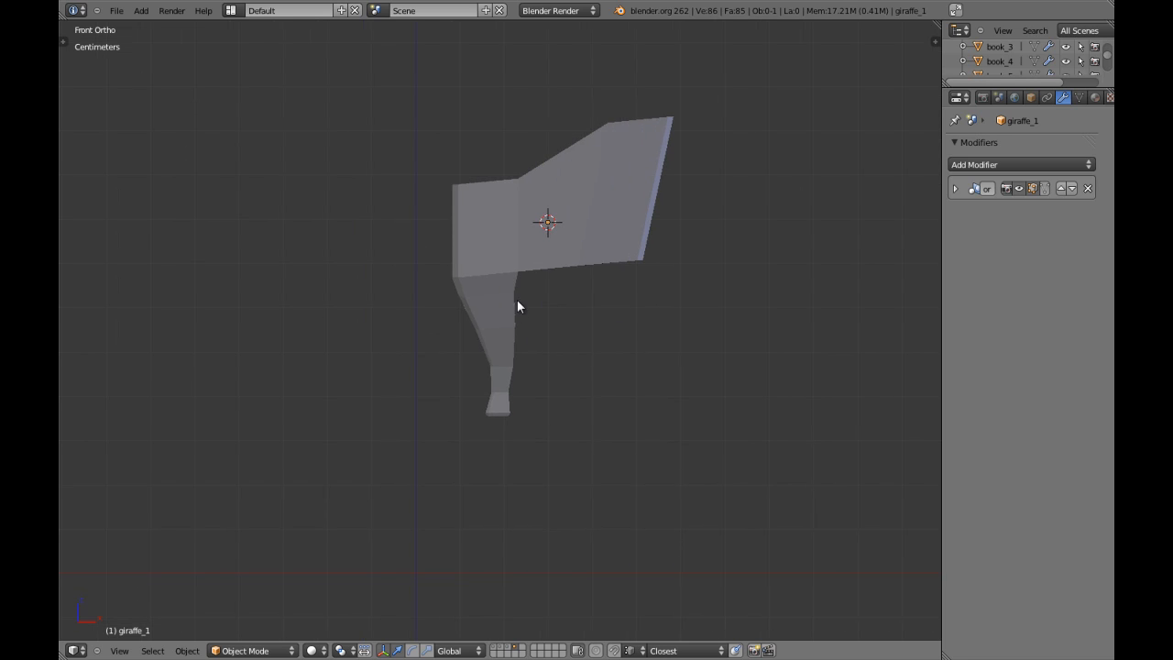
# Step: Return to Edit Mode and extrude the front underside face of the body slightly downward along Z for the front leg
pyautogui.press('Tab')
pyautogui.press('z')
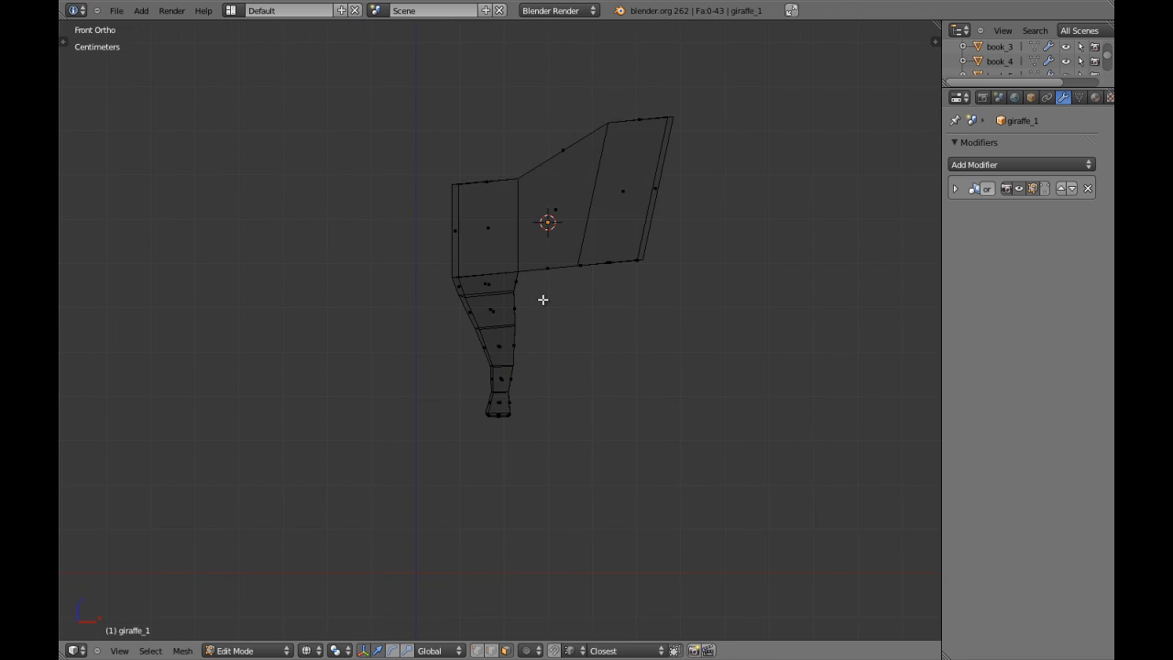
pyautogui.moveTo(592, 266); pyautogui.dragTo(507, 204, button='middle')
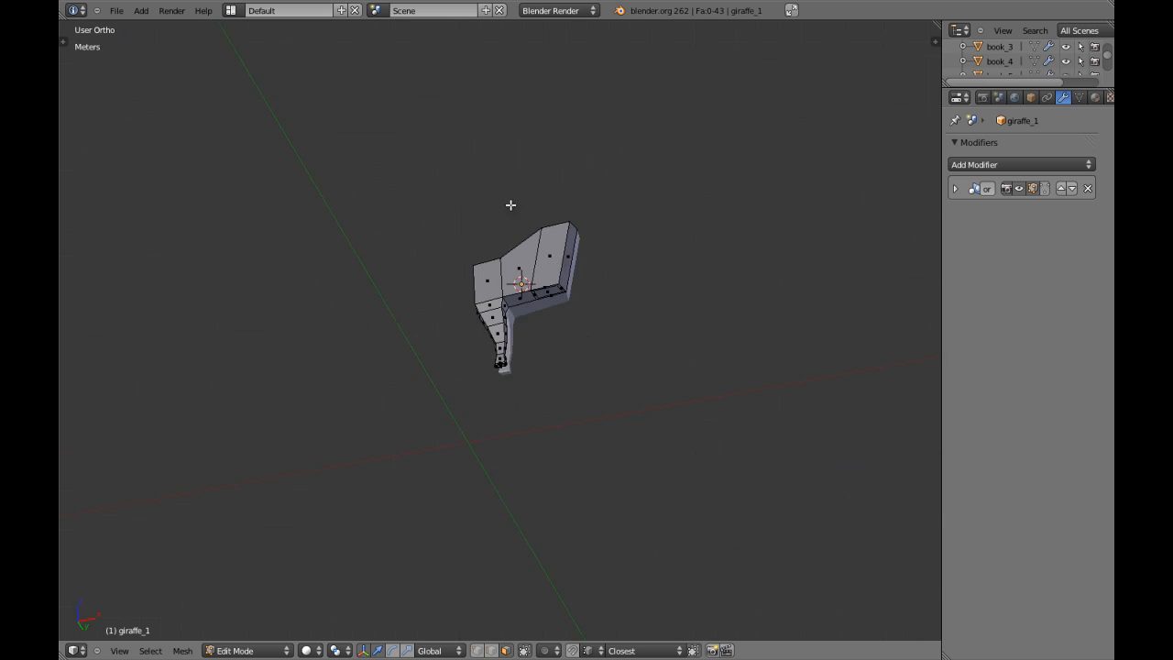
pyautogui.scroll(3, 566, 265)
pyautogui.press('KP_1')
pyautogui.scroll(5, 559, 271)
pyautogui.press('e')
pyautogui.press('z')
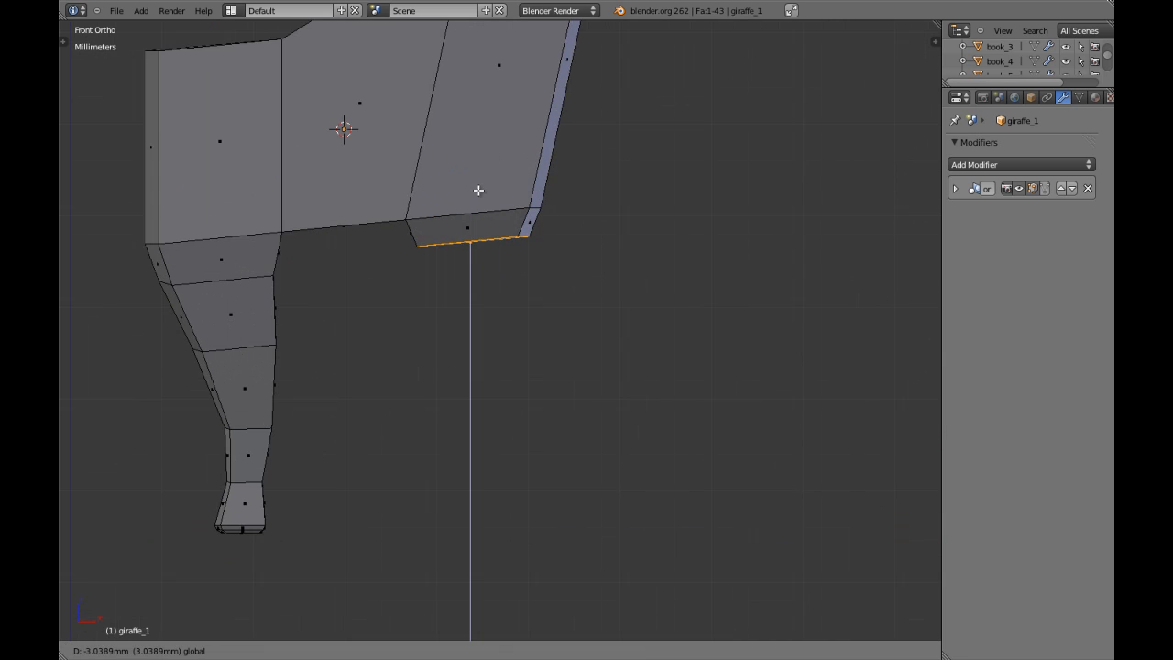
pyautogui.click(490, 197)
# Step: Add a horizontal edge loop around the body, scale it to about 1.11 along X and shift it slightly forward
pyautogui.press('a')
pyautogui.scroll(-6, 495, 198)
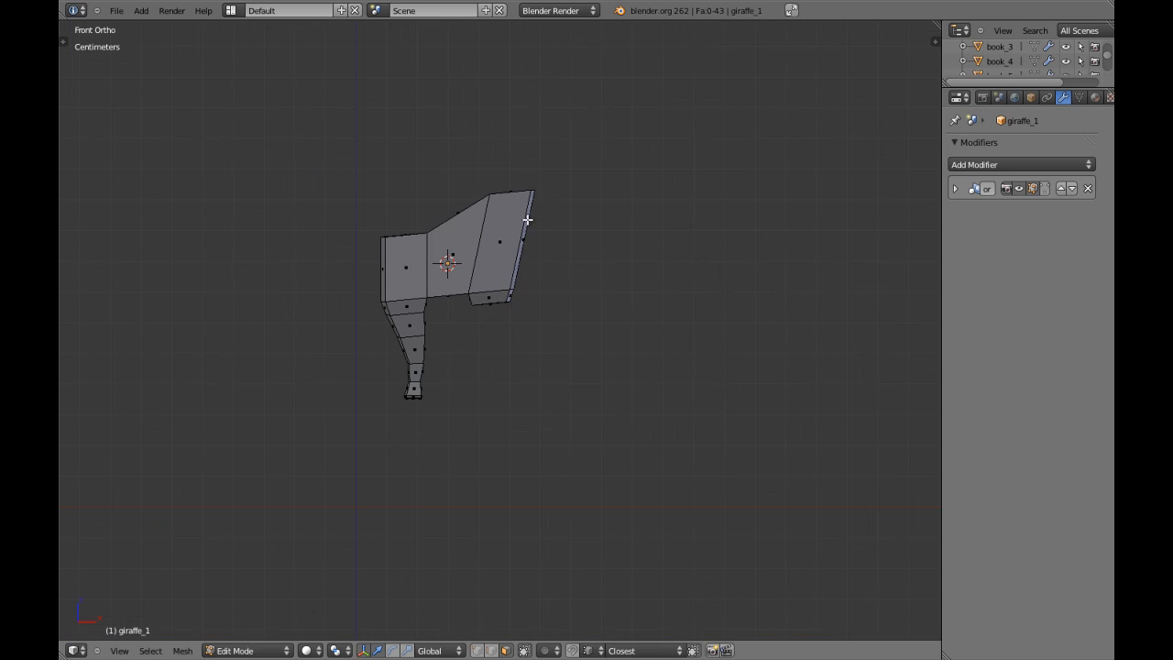
pyautogui.keyDown('shift'); pyautogui.moveTo(519, 214); pyautogui.dragTo(478, 236, button='middle'); pyautogui.keyUp('shift')
pyautogui.scroll(2, 477, 254)
pyautogui.hotkey('ctrl', 'r')
pyautogui.click(477, 242)
pyautogui.press('s')
pyautogui.press('x')
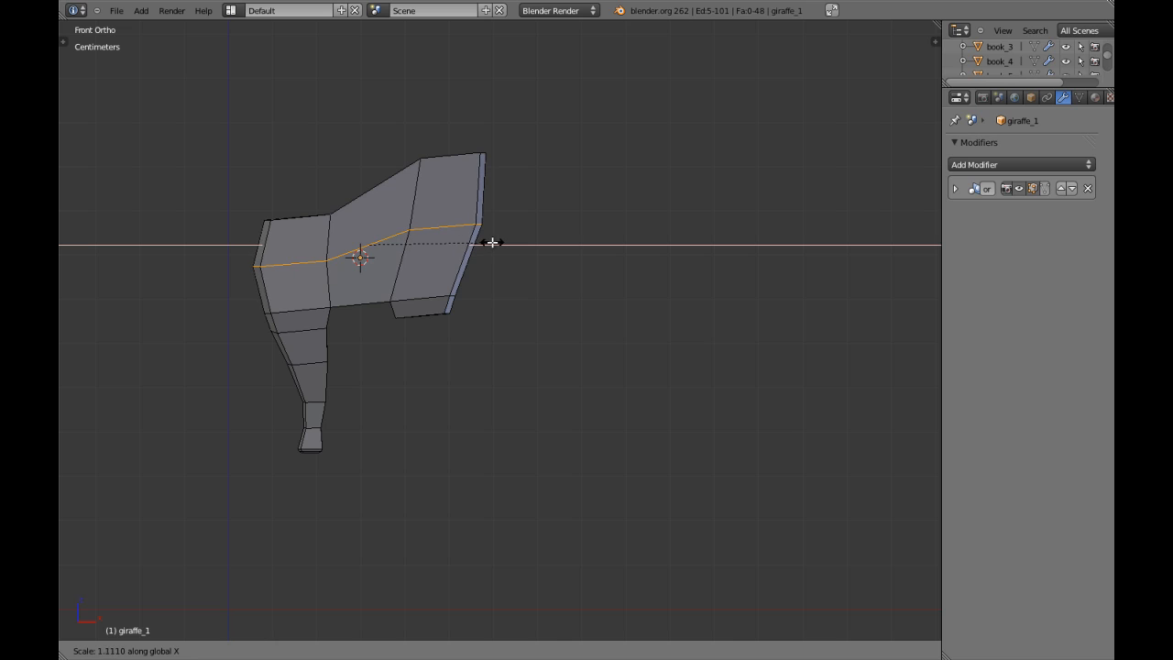
pyautogui.click(492, 242)
pyautogui.press('g')
pyautogui.press('x')
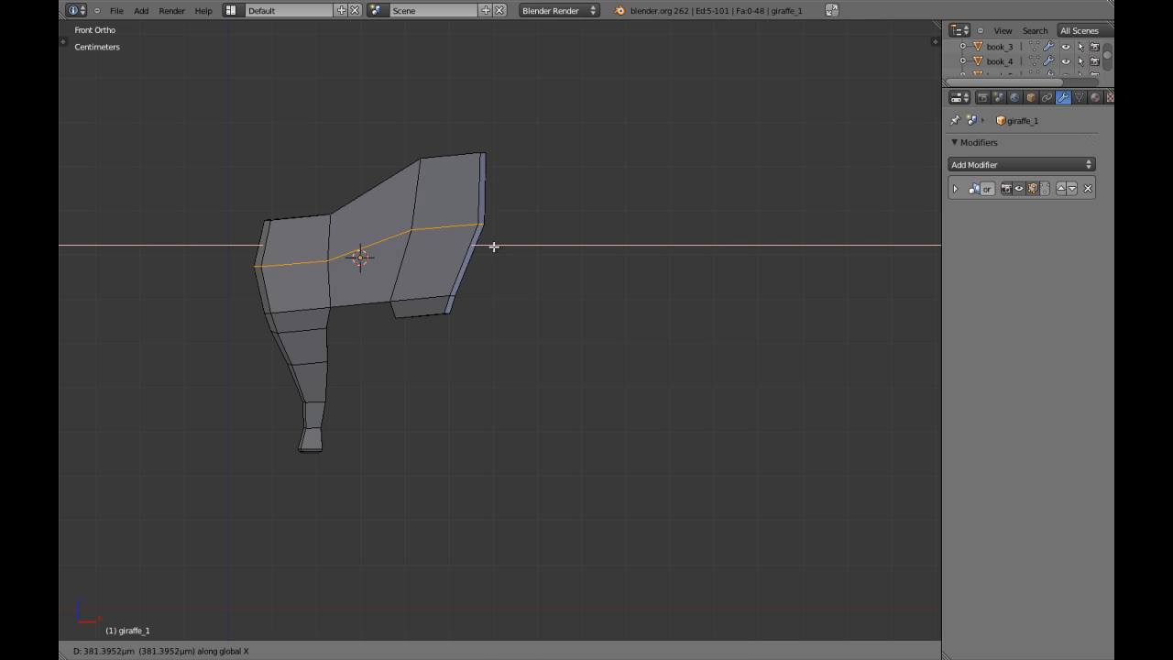
pyautogui.click(495, 246)
pyautogui.press('a')
# Step: Shift the front leg's end face slightly rearward along X and extrude it down into a second segment
pyautogui.keyDown('shift'); pyautogui.moveTo(459, 300); pyautogui.dragTo(475, 284, button='middle'); pyautogui.keyUp('shift')
pyautogui.hotkey('ctrl', 'Tab')
pyautogui.click(469, 286)
pyautogui.press('z')
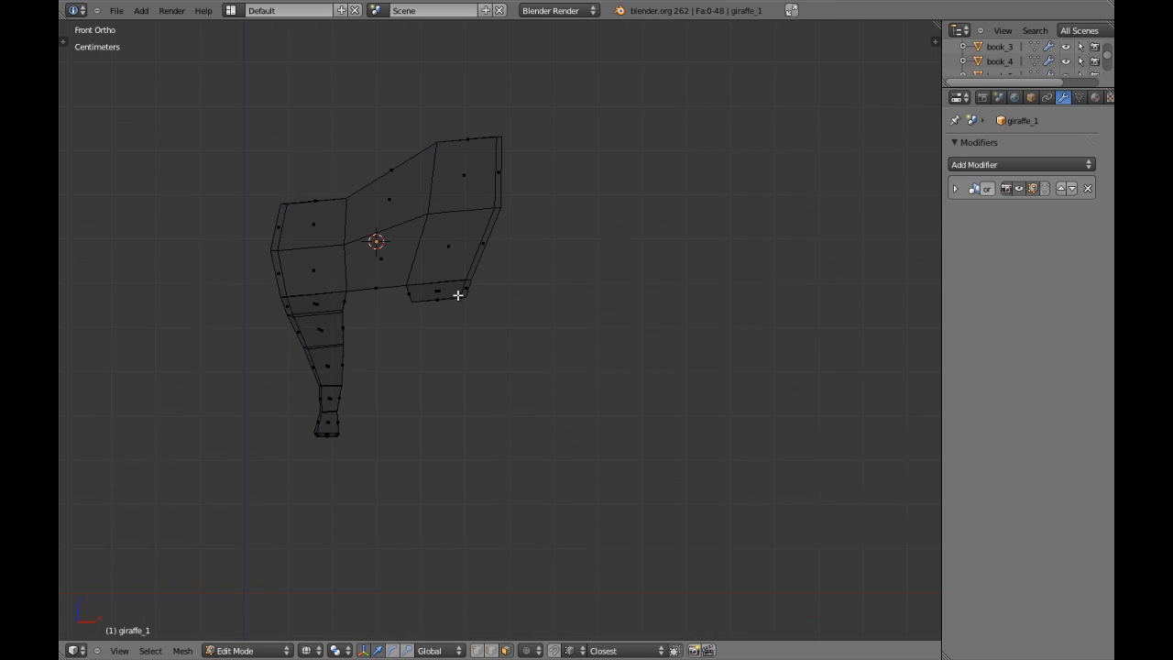
pyautogui.press('z')
pyautogui.scroll(4, 494, 290)
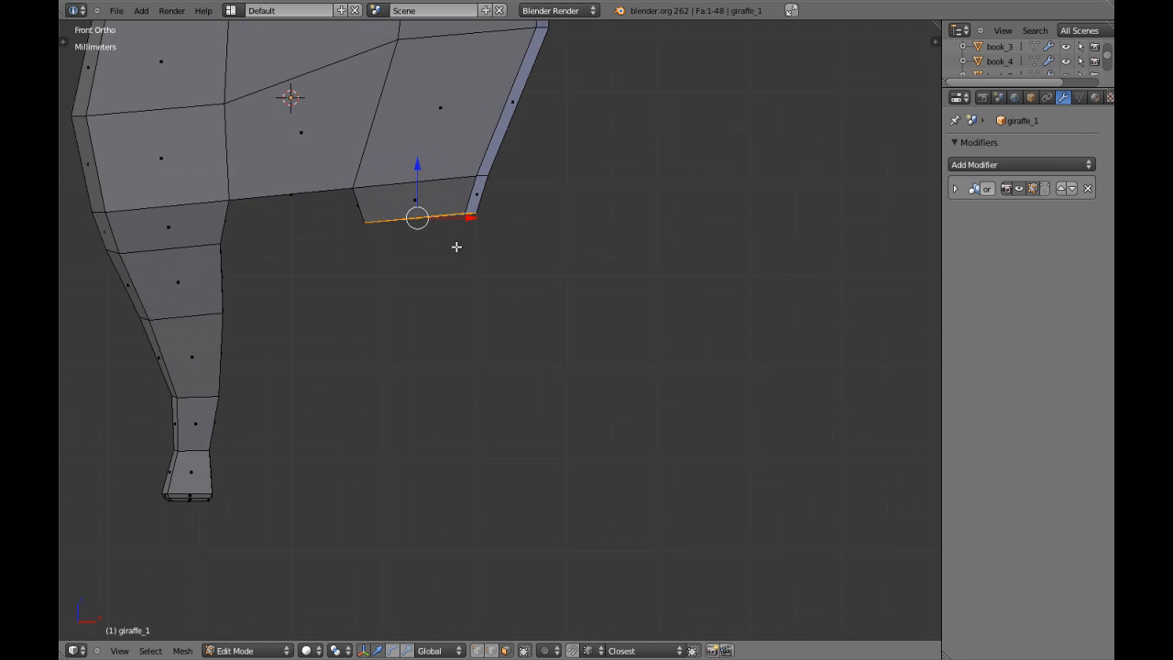
pyautogui.moveTo(468, 224); pyautogui.dragTo(472, 220)
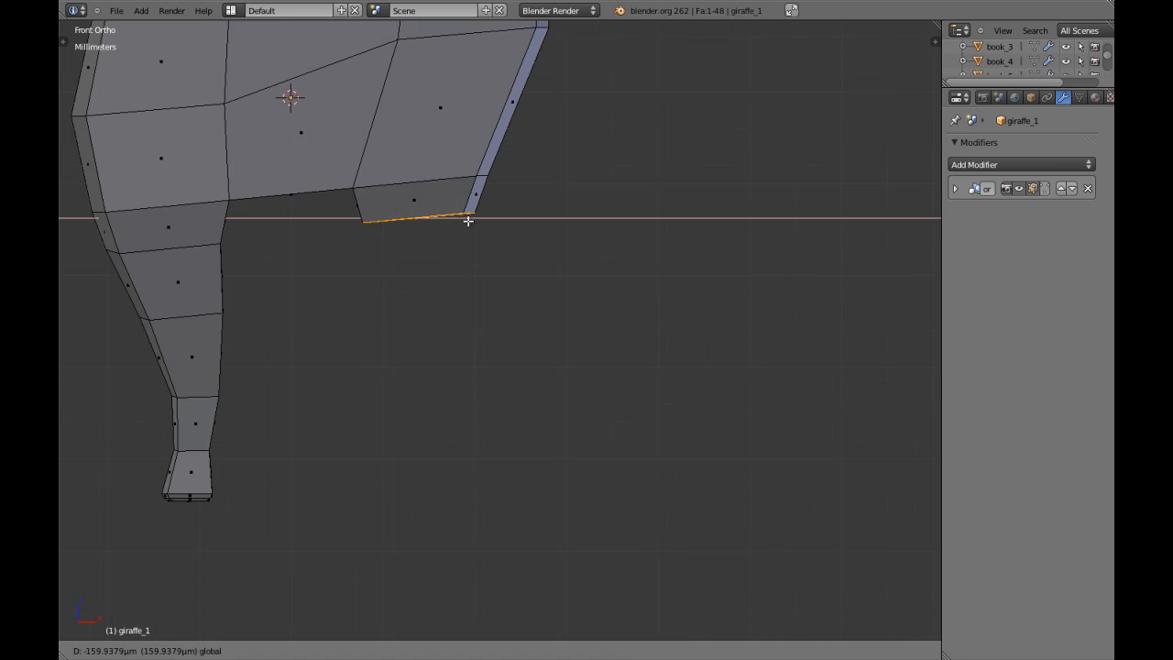
pyautogui.press('Escape')
pyautogui.press('e')
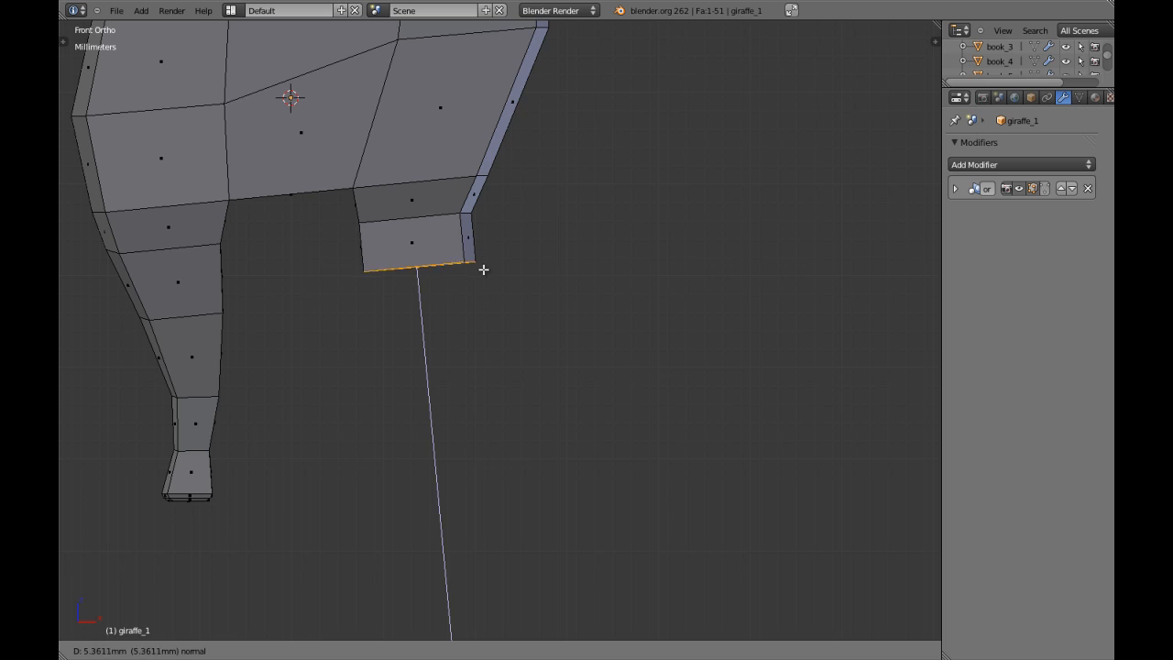
pyautogui.click(485, 275)
# Step: Extrude a third front leg segment, shift its end face rearward and scale it to about 0.6
pyautogui.press('e')
pyautogui.click(469, 334)
pyautogui.press('g')
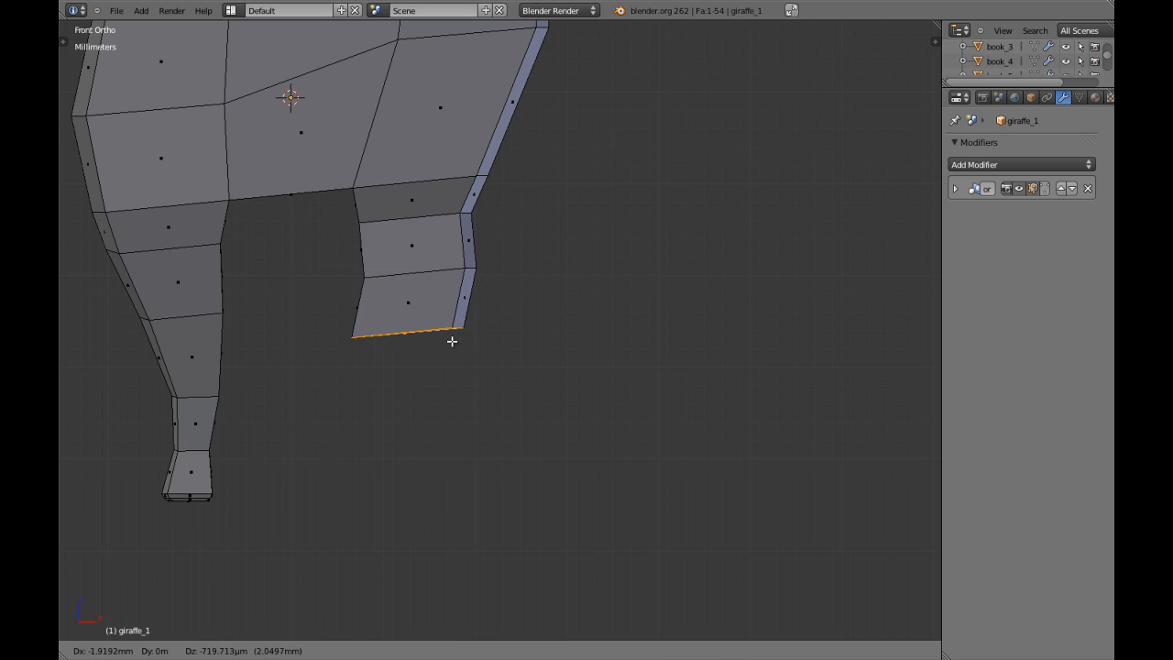
pyautogui.click(445, 345)
pyautogui.press('s')
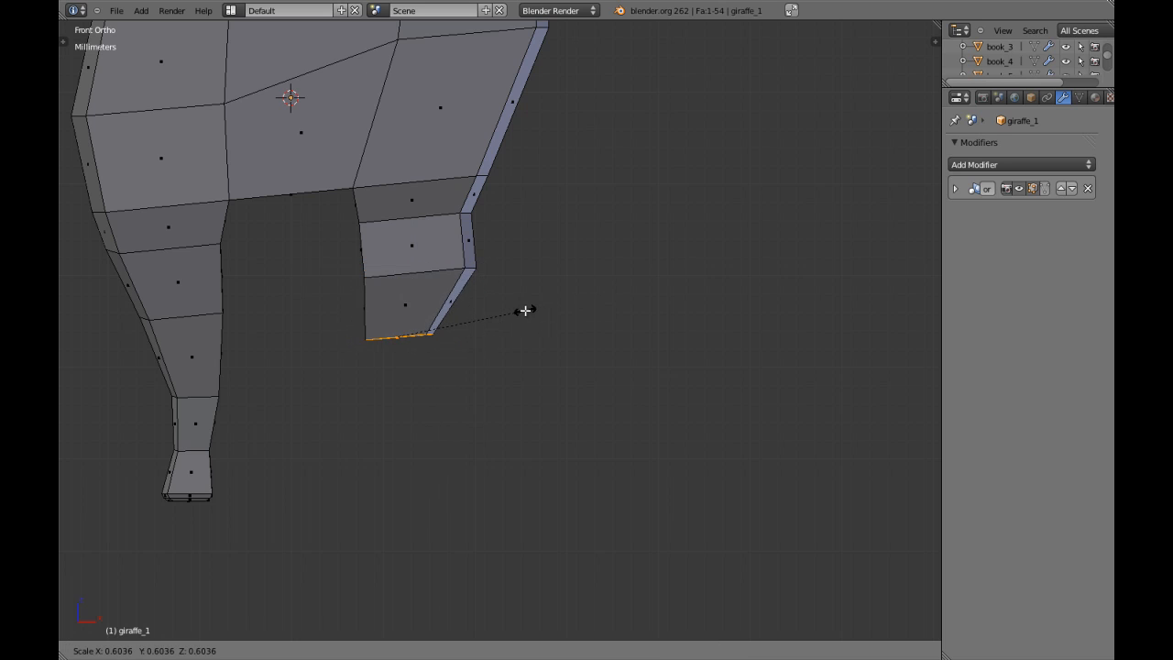
pyautogui.click(520, 312)
# Step: Scale down the edge loop above the front leg's end slightly and move it toward the rear along X
pyautogui.hotkey('ctrl', 'Tab')
pyautogui.click(464, 295)
pyautogui.keyDown('alt'); pyautogui.keyDown('shift'); pyautogui.rightClick(420, 272); pyautogui.keyUp('shift'); pyautogui.keyUp('alt')
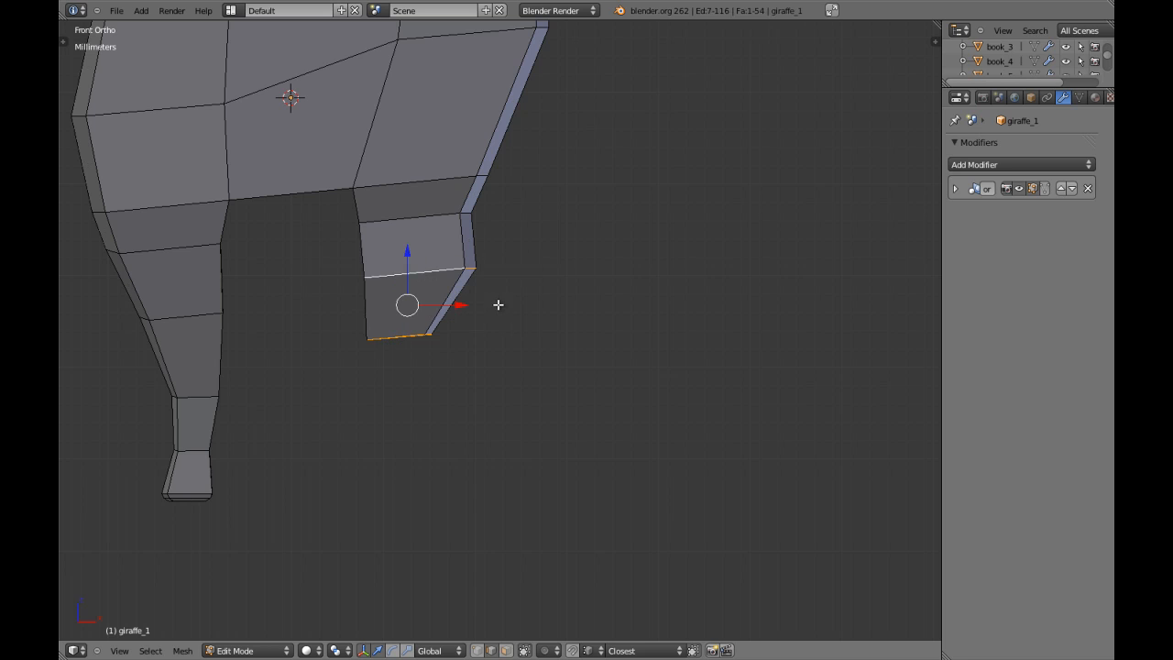
pyautogui.press('s')
pyautogui.press('x')
pyautogui.rightClick(575, 285)
pyautogui.press('s')
pyautogui.click(490, 275)
pyautogui.press('g')
pyautogui.press('x')
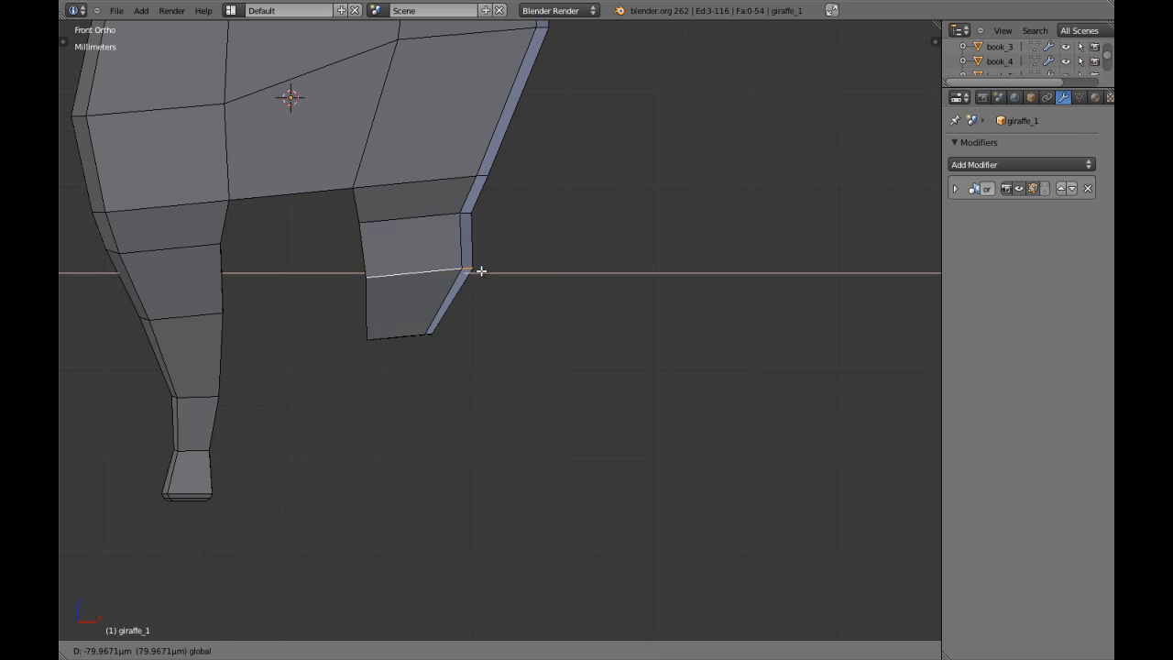
pyautogui.click(478, 270)
pyautogui.press('a')
# Step: Extrude the front leg's end face about 5.8 mm downward and shift the new end toward the rear
pyautogui.hotkey('ctrl', 'Tab')
pyautogui.click(397, 360)
pyautogui.press('z')
pyautogui.rightClick(401, 340)
pyautogui.press('z')
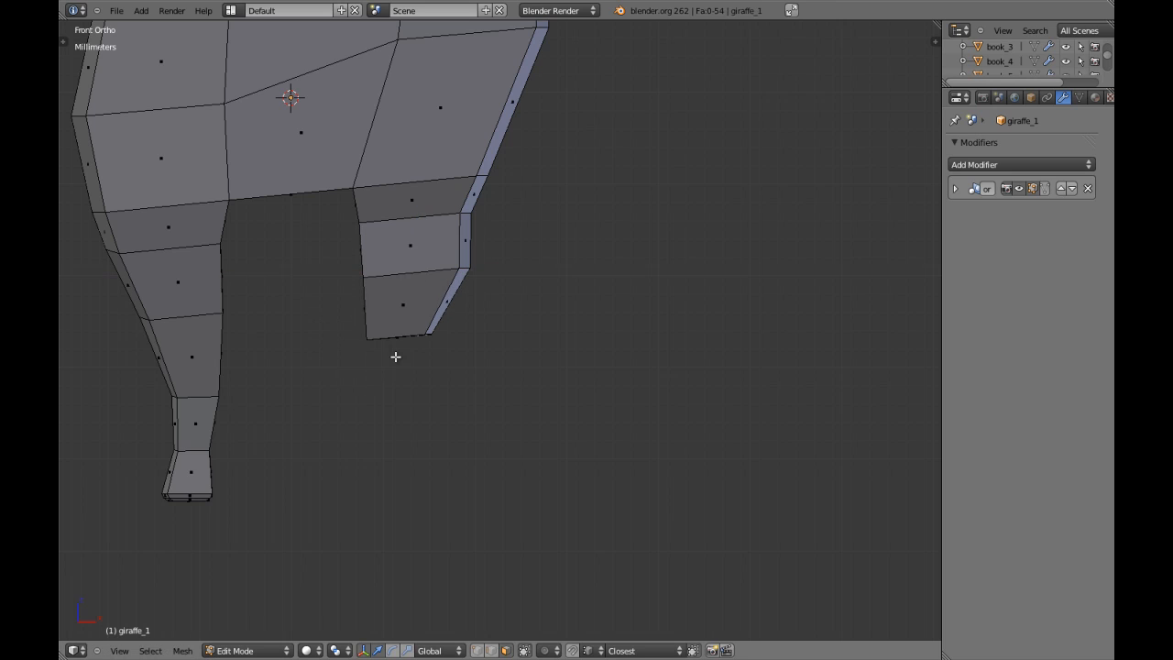
pyautogui.press('e')
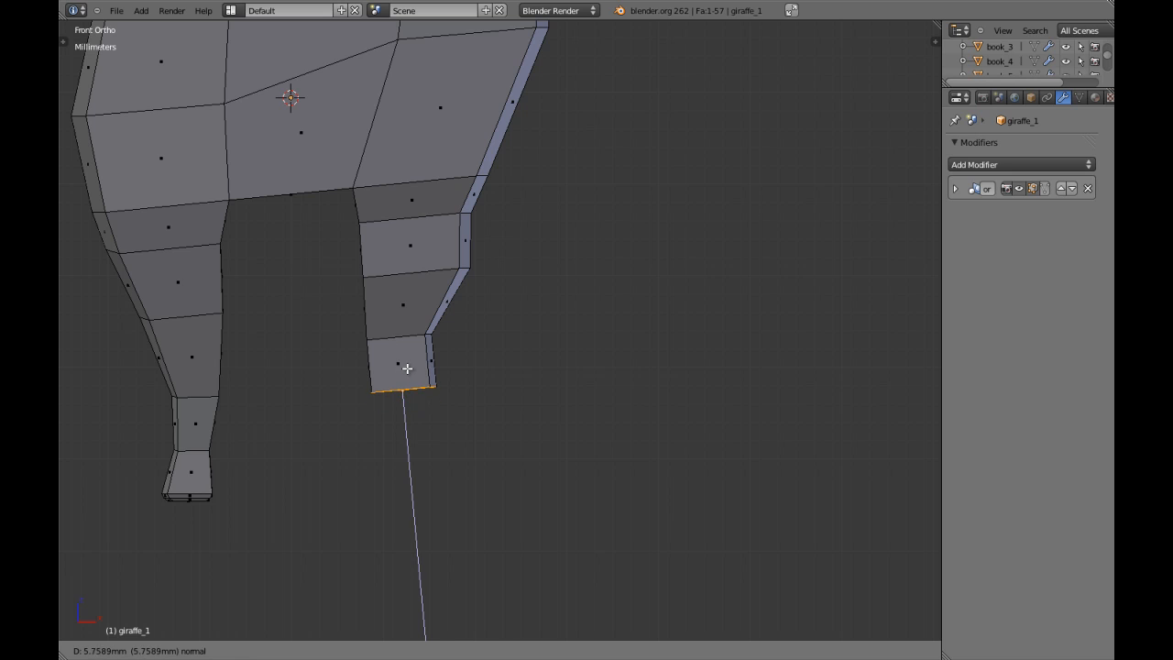
pyautogui.click(407, 368)
pyautogui.press('g')
pyautogui.click(439, 391)
# Step: Rotate the front leg's end face, shift it toward the rear and scale it down
pyautogui.press('r')
pyautogui.click(499, 403)
pyautogui.press('g')
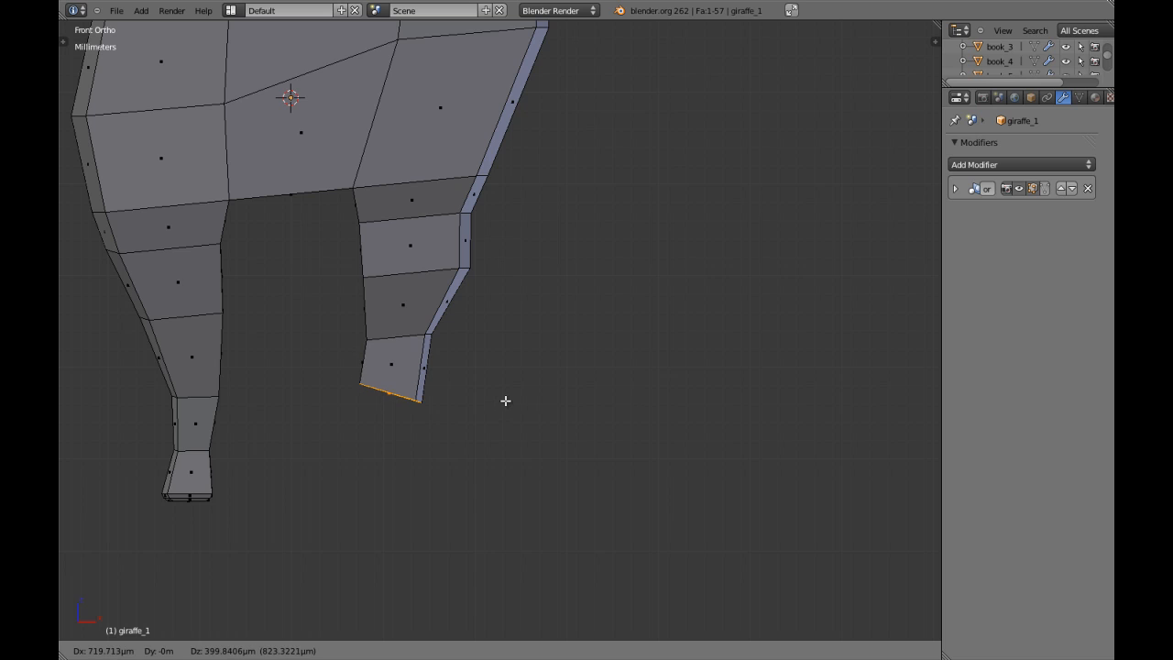
pyautogui.click(505, 413)
pyautogui.press('s')
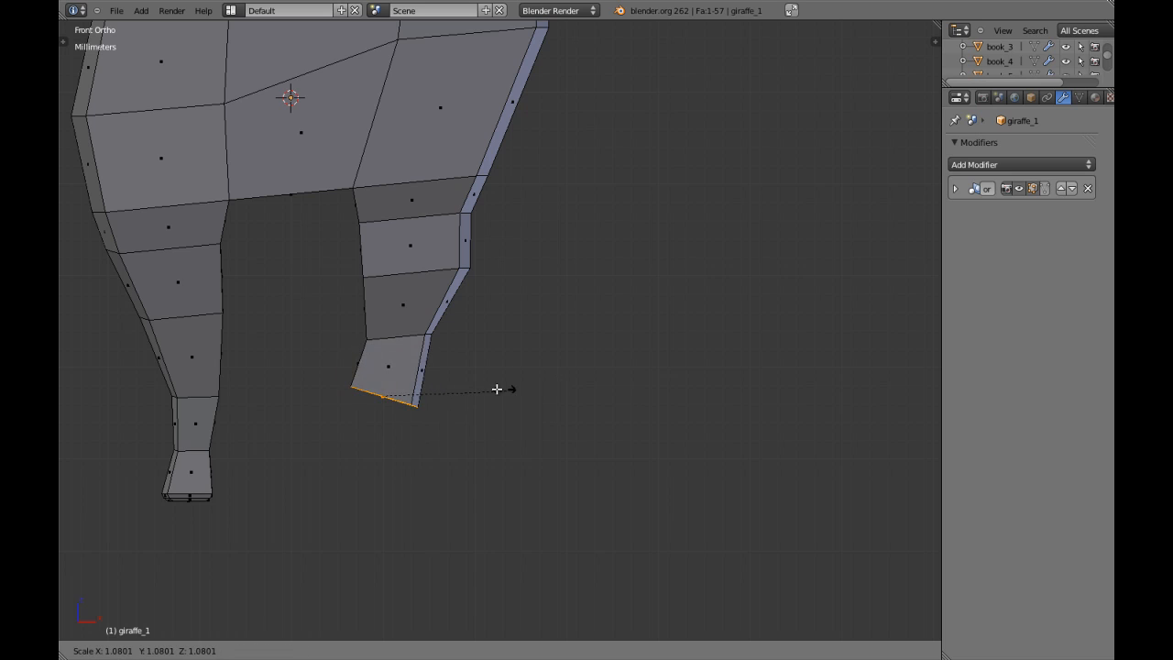
pyautogui.click(467, 388)
# Step: Extrude the next front leg segment downward, shift its end face along X and flatten it with a Z scale of 0
pyautogui.press('e')
pyautogui.click(413, 459)
pyautogui.press('g')
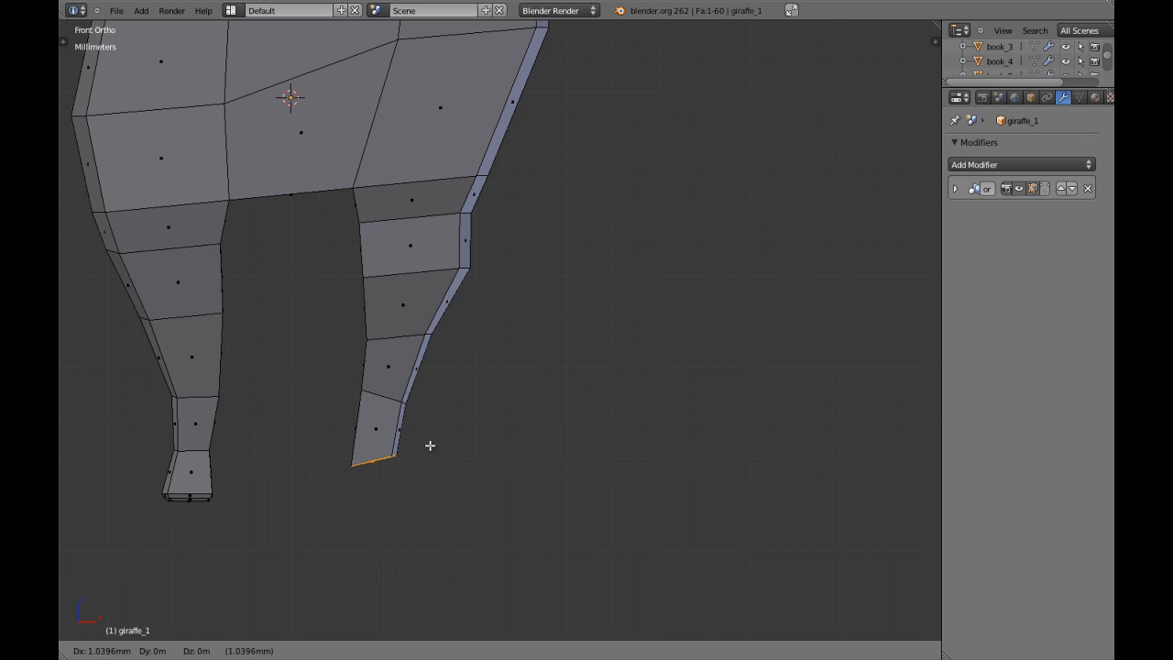
pyautogui.click(432, 443)
pyautogui.press('s')
pyautogui.press('z')
pyautogui.press('0')
pyautogui.press('Return')
# Step: Extrude the front leg's flat end face downward and scale it up to flare the hoof
pyautogui.press('e')
pyautogui.click(426, 467)
pyautogui.press('s')
pyautogui.click(455, 484)
# Step: Extrude a thin layer under the front hoof and scale its bottom face slightly inward
pyautogui.press('e')
pyautogui.click(463, 453)
pyautogui.press('e')
pyautogui.rightClick(463, 454)
pyautogui.hotkey('ctrl', 'z')
pyautogui.keyDown('shift'); pyautogui.moveTo(462, 453); pyautogui.dragTo(484, 407, button='middle'); pyautogui.keyUp('shift')
pyautogui.scroll(4, 487, 423)
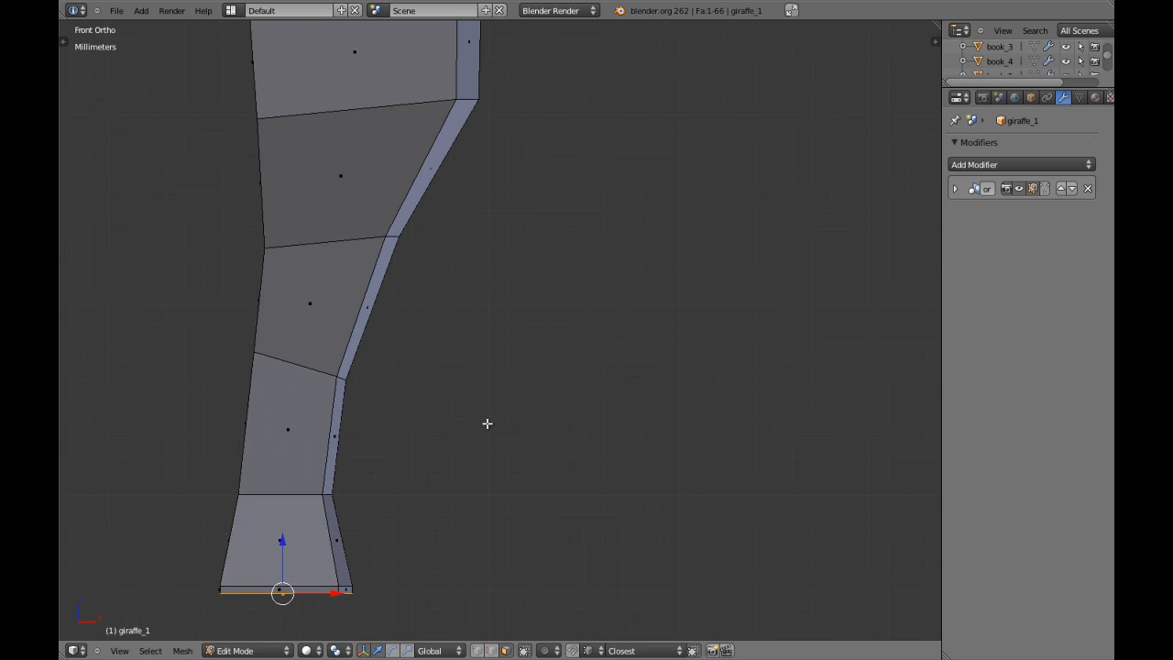
pyautogui.press('s')
pyautogui.click(475, 429)
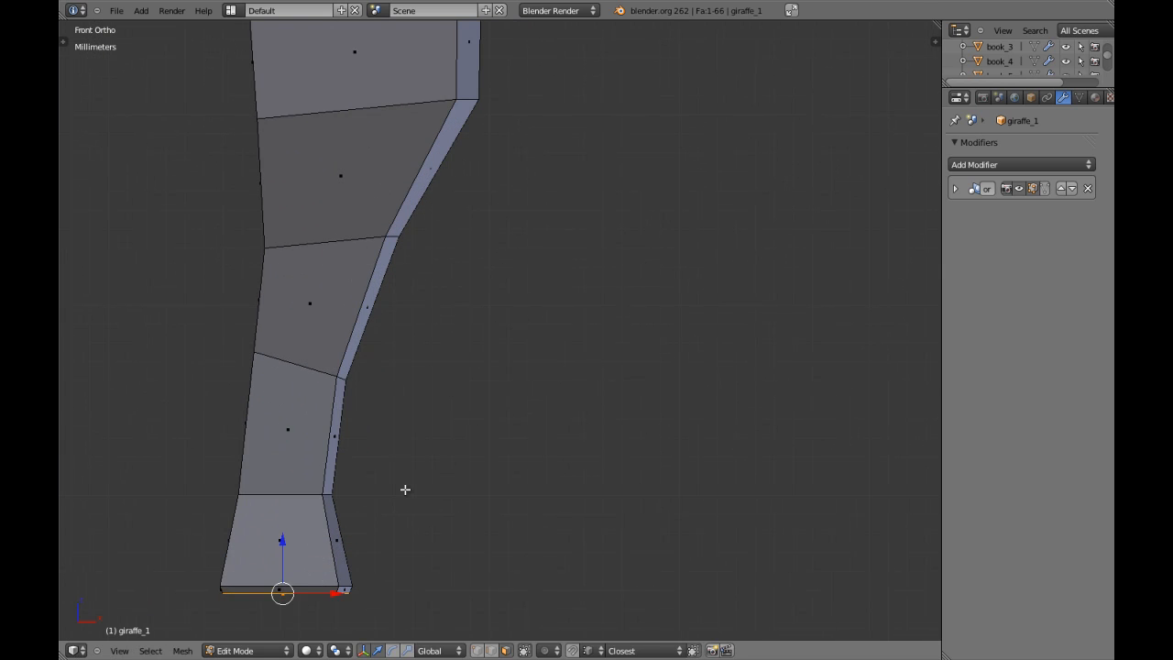
# Step: Extrude the front hoof's bottom face another 0.2 mm or so down along Z and scale it inward to round the sole
pyautogui.keyDown('shift'); pyautogui.moveTo(406, 486); pyautogui.dragTo(546, 317, button='middle'); pyautogui.keyUp('shift')
pyautogui.press('e')
pyautogui.press('g')
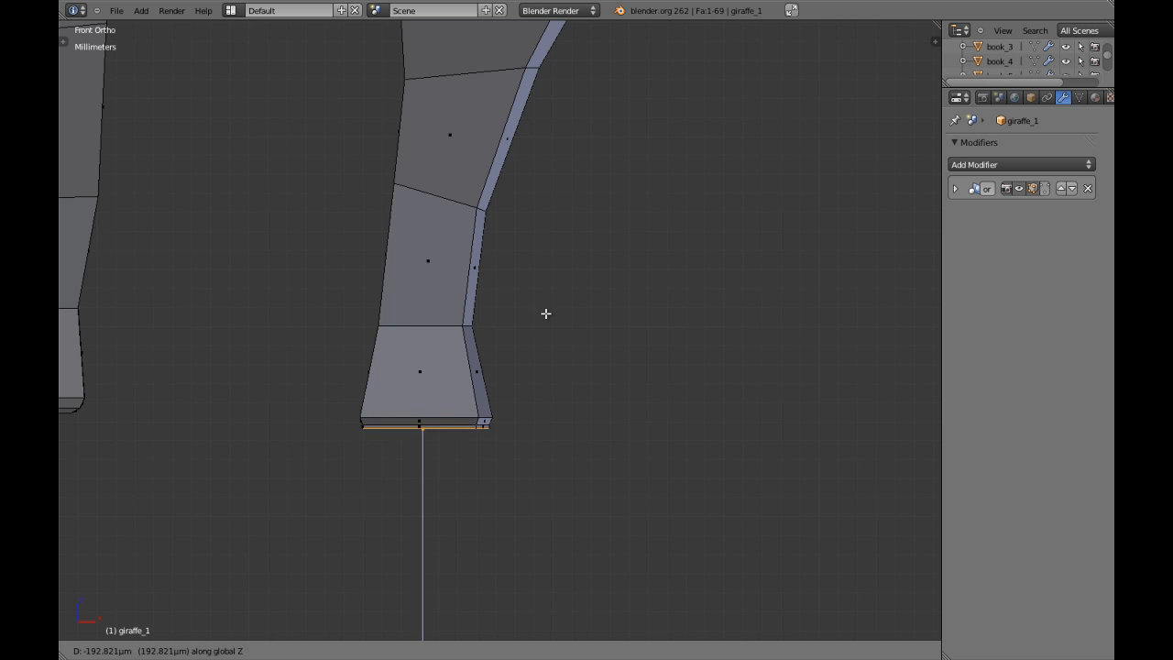
pyautogui.click(545, 312)
pyautogui.press('s')
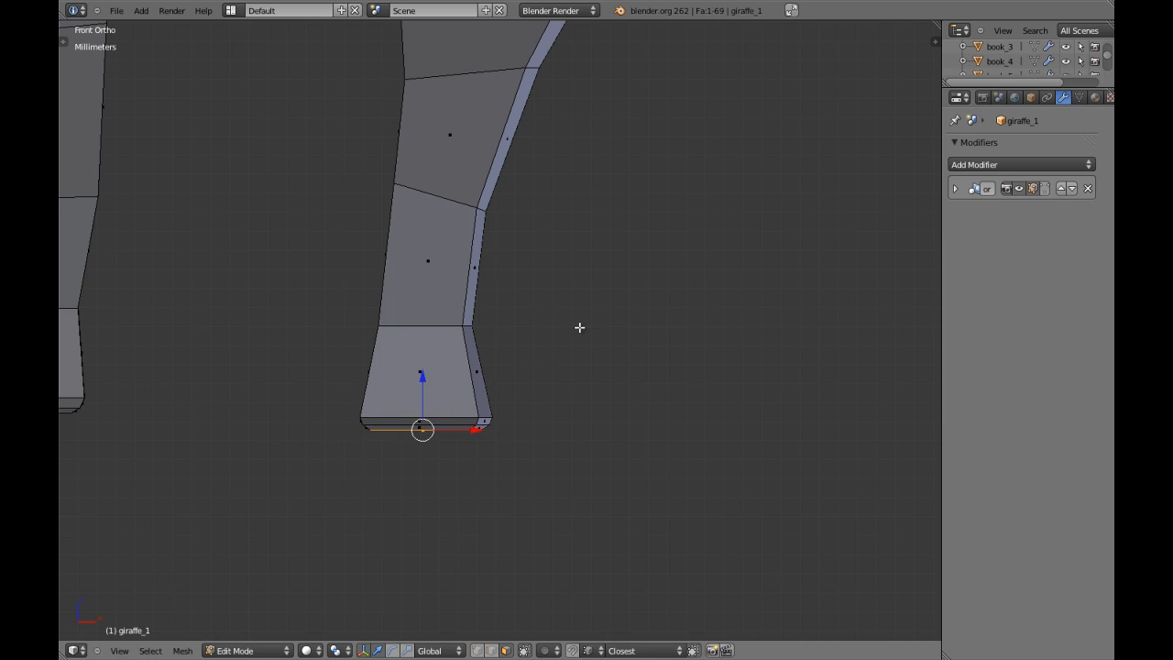
pyautogui.click(579, 327)
# Step: Check the legs from below in Object Mode and undo the front leg's extrusions back to its first short segment
pyautogui.scroll(-5, 577, 332)
pyautogui.press('Tab')
pyautogui.moveTo(489, 272); pyautogui.dragTo(505, 299, button='middle')
pyautogui.scroll(4, 504, 290)
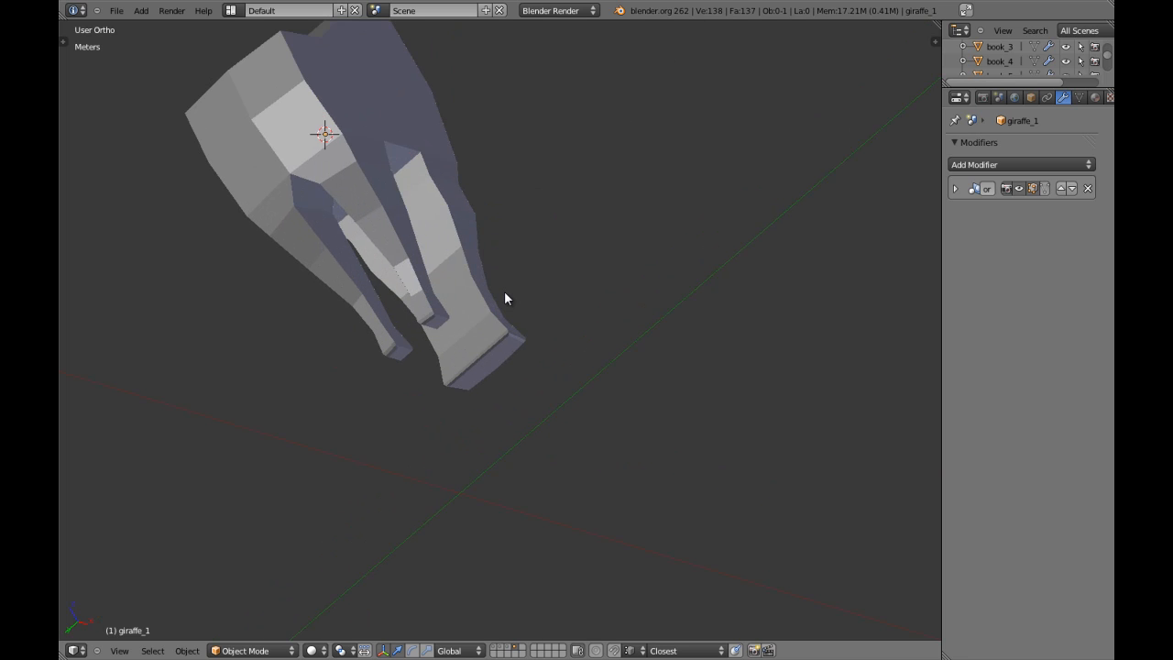
pyautogui.press('Tab')
pyautogui.hotkey('ctrl', 'z')
pyautogui.hotkey('ctrl', 'z')
pyautogui.hotkey('ctrl', 'z')
pyautogui.hotkey('ctrl', 'z')
pyautogui.hotkey('ctrl', 'z')
pyautogui.hotkey('ctrl', 'z')
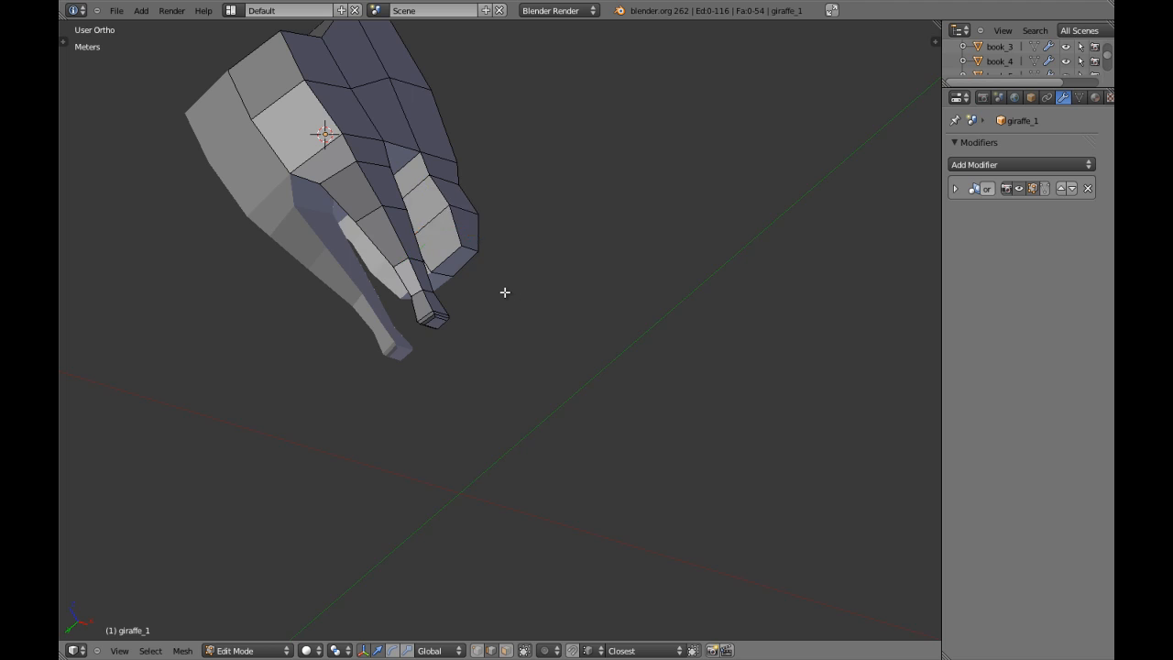
pyautogui.hotkey('ctrl', 'z')
pyautogui.hotkey('ctrl', 'z')
pyautogui.hotkey('ctrl', 'z')
pyautogui.hotkey('ctrl', 'z')
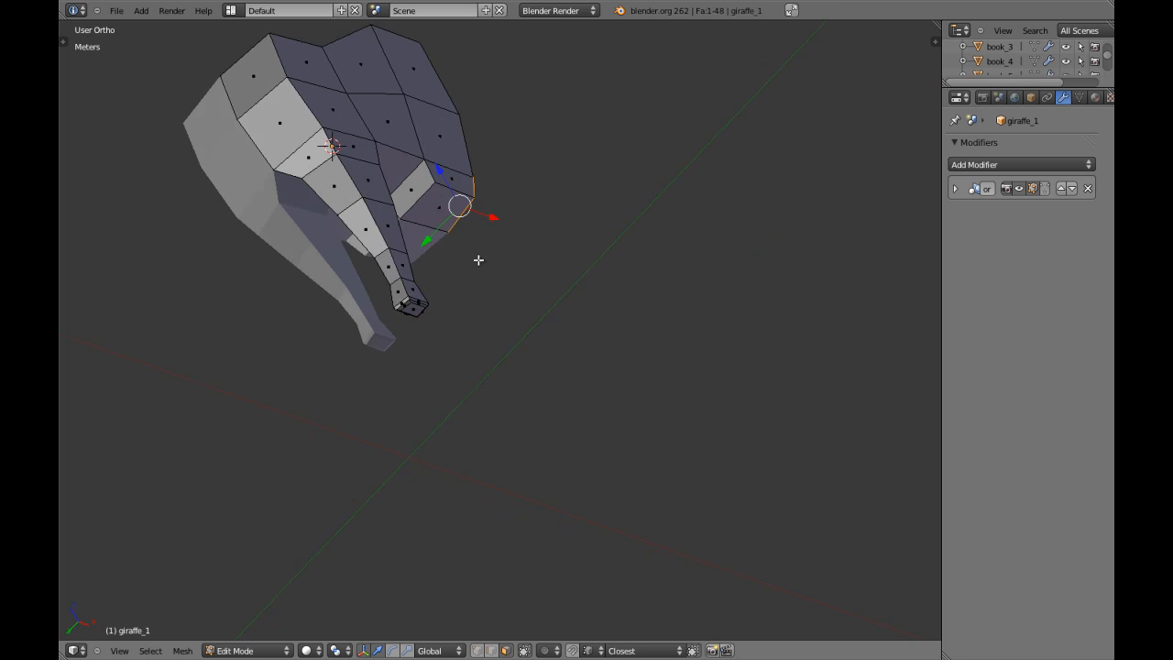
# Step: Move the inner bottom edge of the front leg stub along Y away from the mirrored half, hiding the mirror in Edit Mode meanwhile
pyautogui.moveTo(491, 274); pyautogui.dragTo(478, 237, button='middle')
pyautogui.scroll(2, 482, 237)
pyautogui.press('a')
pyautogui.hotkey('ctrl', 'Tab')
pyautogui.click(461, 222)
pyautogui.rightClick(399, 213)
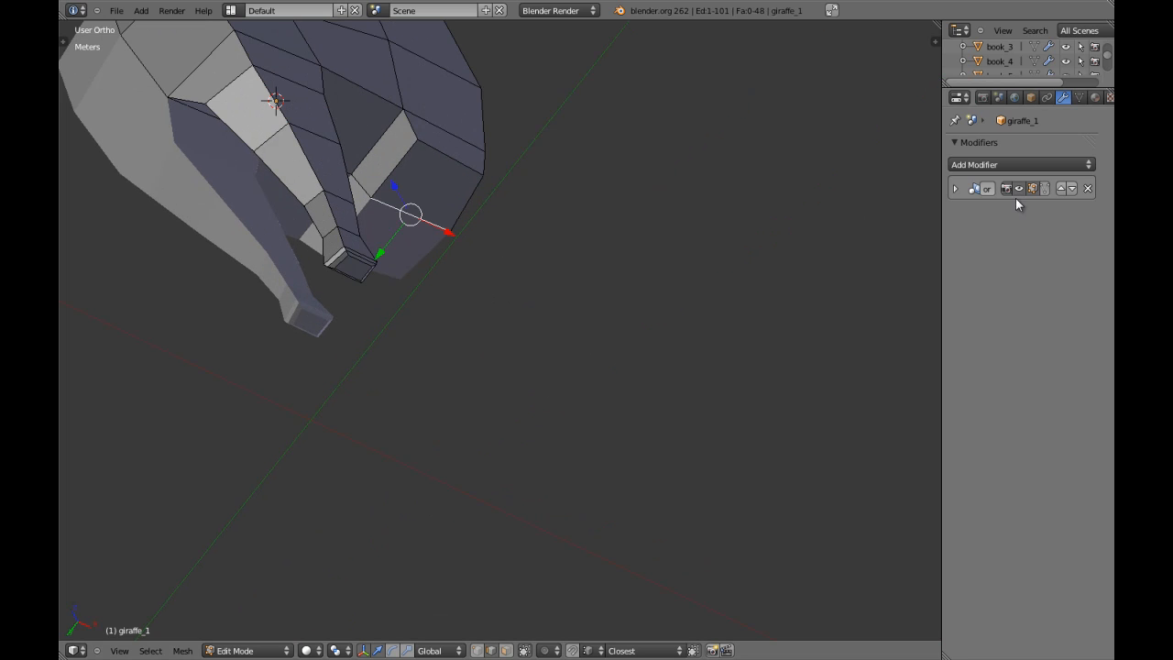
pyautogui.click(1031, 188)
pyautogui.moveTo(377, 255); pyautogui.dragTo(391, 239)
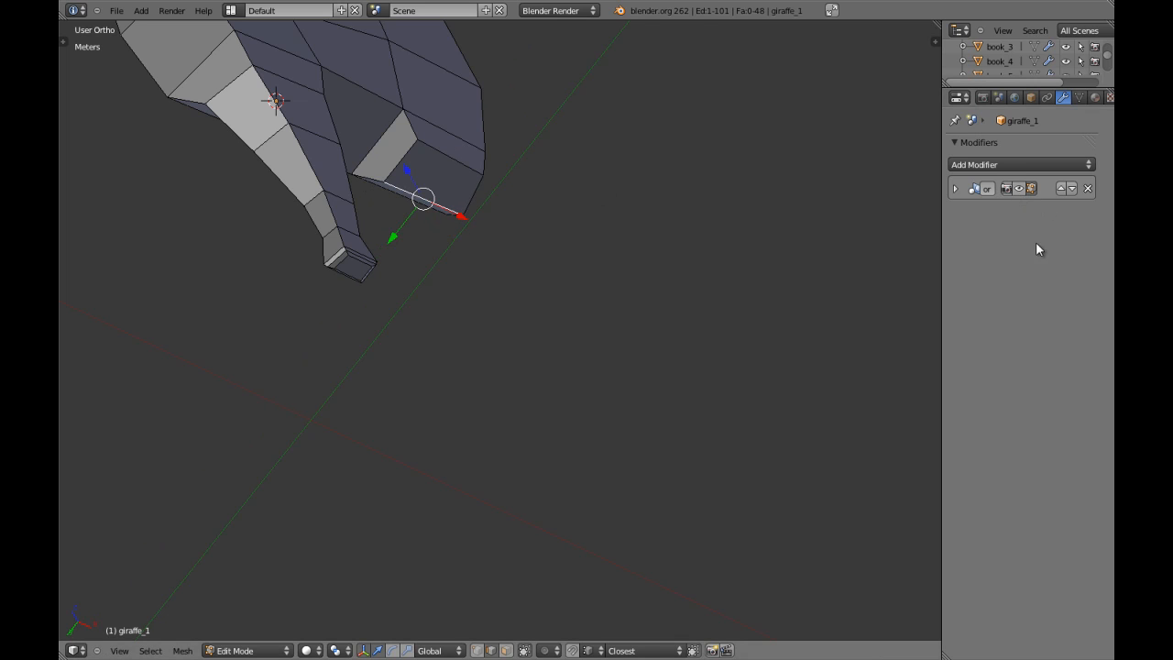
pyautogui.click(1028, 189)
# Step: Examine the reshaped front leg stub from below and in a front wireframe view
pyautogui.scroll(-4, 646, 317)
pyautogui.moveTo(646, 318); pyautogui.dragTo(478, 252, button='middle')
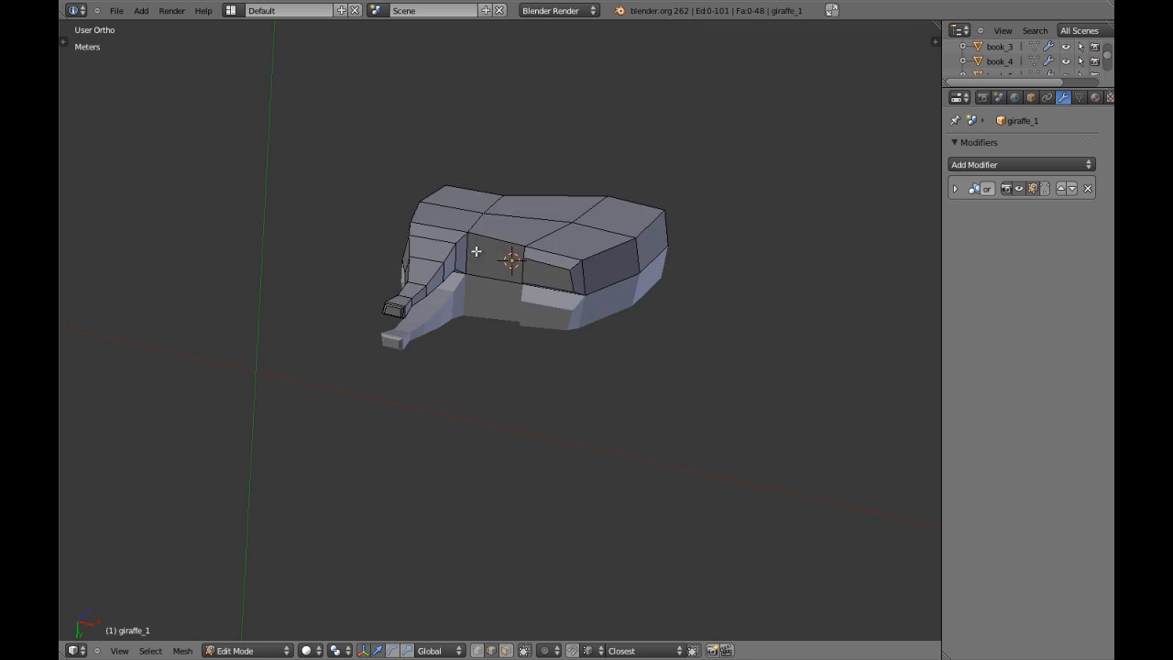
pyautogui.press('Tab')
pyautogui.press('KP_1')
pyautogui.rightClick(479, 208)
pyautogui.press('z')
pyautogui.scroll(4, 501, 209)
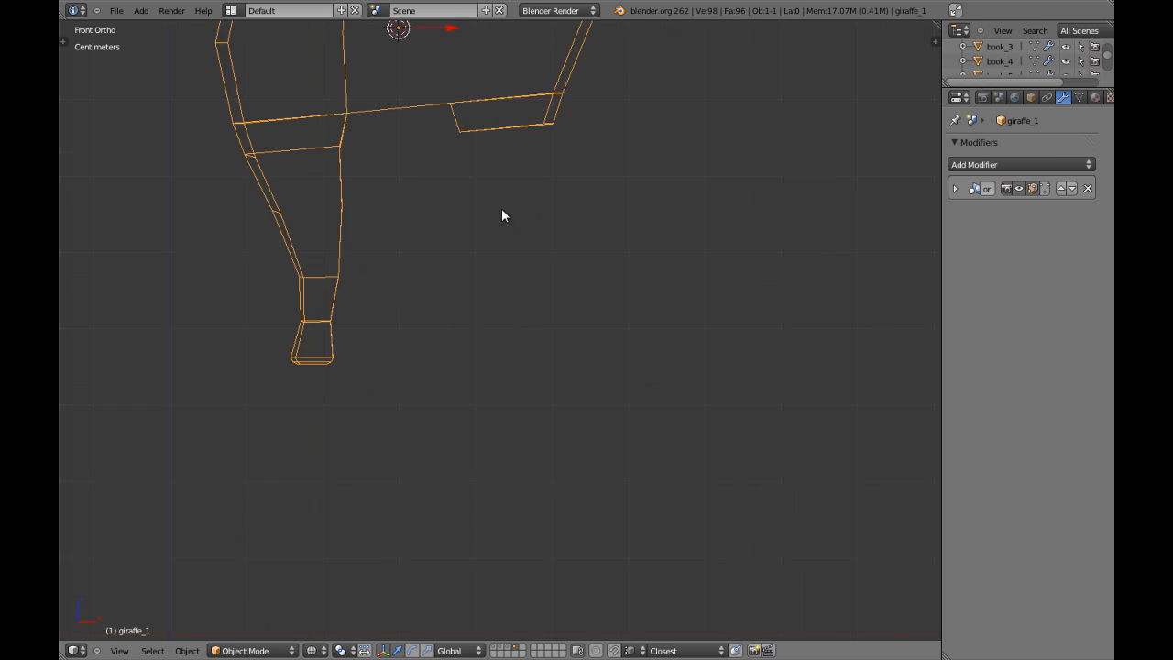
pyautogui.press('z')
pyautogui.scroll(-3, 504, 210)
# Step: Select the front leg stub's bottom face, extrude it downward and scale the new end to about 0.8
pyautogui.press('Tab')
pyautogui.press('z')
pyautogui.press('z')
pyautogui.press('a')
pyautogui.press('a')
pyautogui.hotkey('ctrl', 'Tab')
pyautogui.click(535, 234)
pyautogui.press('a')
pyautogui.rightClick(513, 188)
pyautogui.press('z')
pyautogui.press('z')
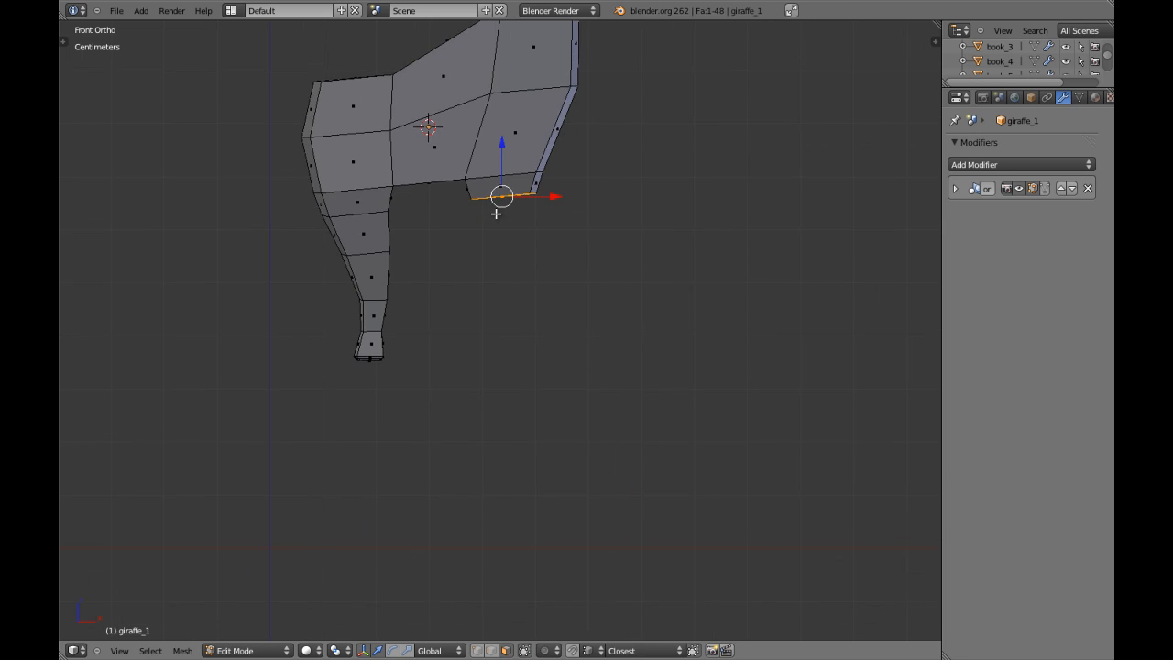
pyautogui.scroll(2, 469, 271)
pyautogui.press('e')
pyautogui.press('Escape')
pyautogui.press('e')
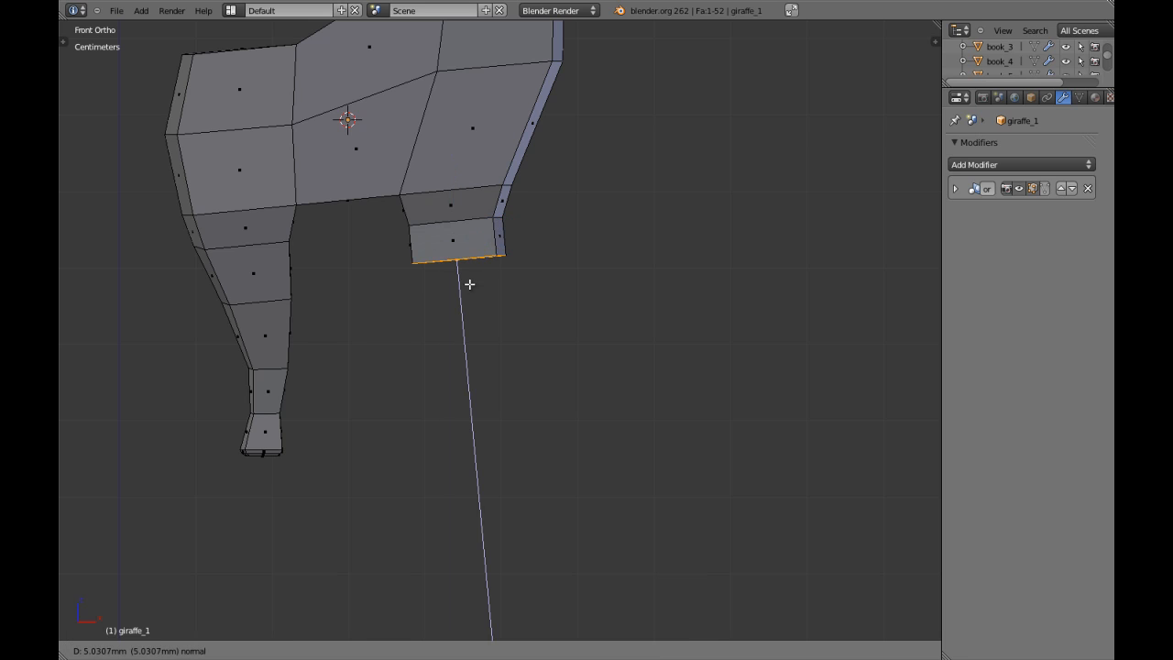
pyautogui.click(474, 291)
pyautogui.press('s')
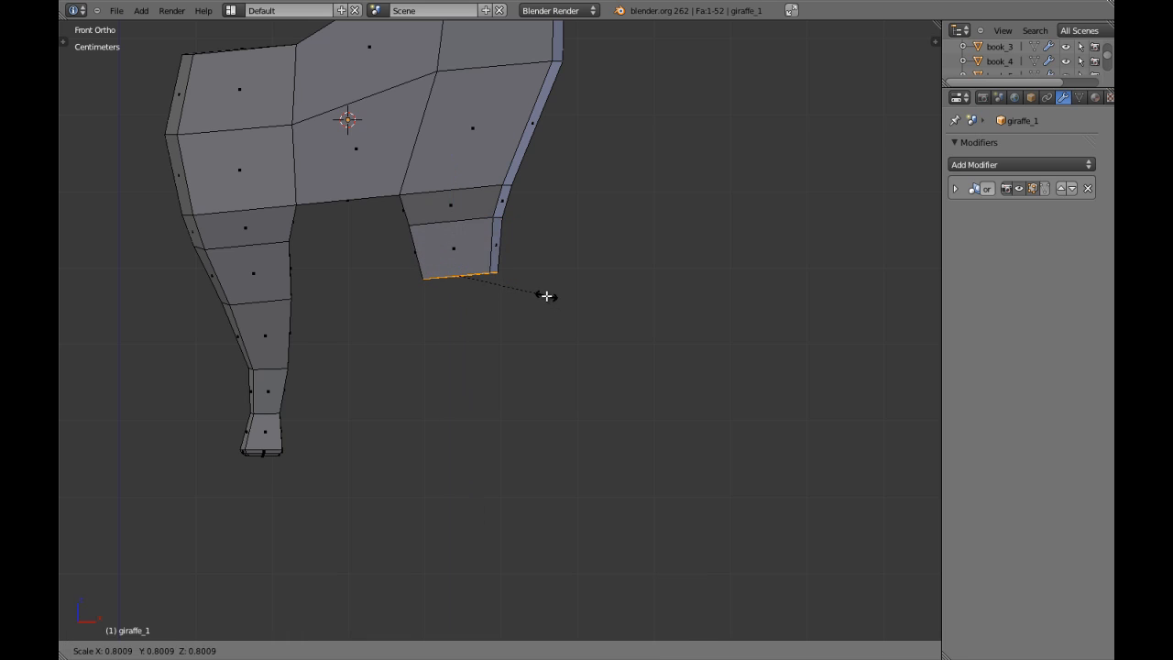
pyautogui.click(545, 294)
# Step: Widen the edge loop above the front leg's end face slightly
pyautogui.scroll(3, 545, 293)
pyautogui.moveTo(483, 237); pyautogui.dragTo(485, 234)
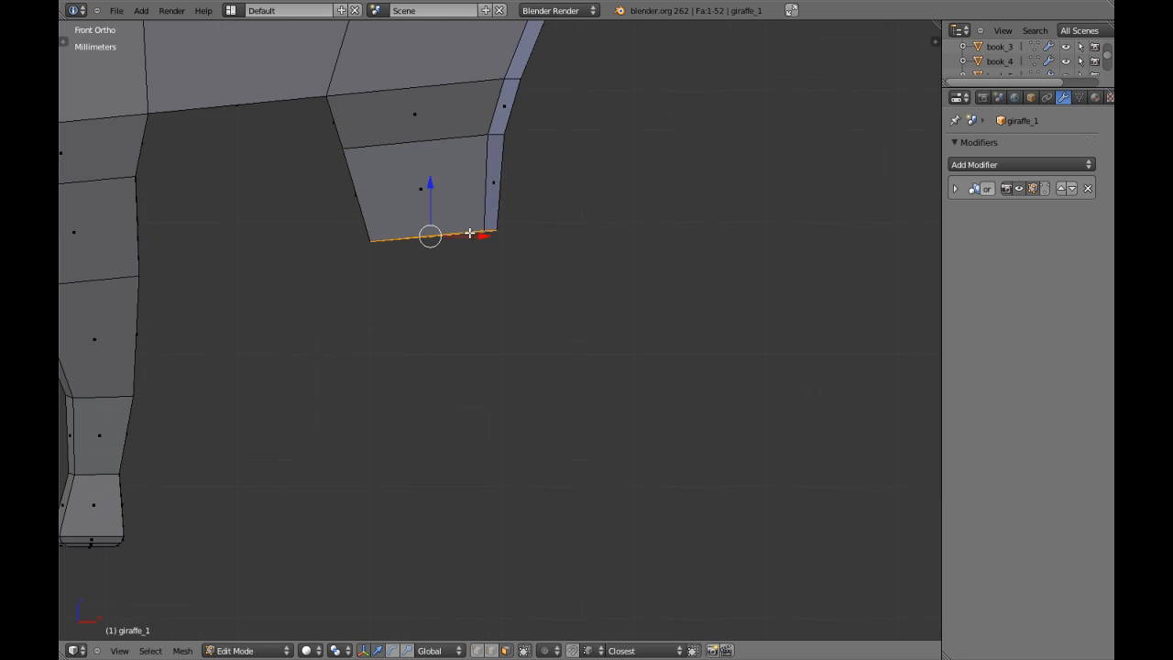
pyautogui.hotkey('ctrl', 'Tab')
pyautogui.click(457, 222)
pyautogui.press('s')
pyautogui.click(528, 215)
pyautogui.press('a')
pyautogui.hotkey('ctrl', 'Tab')
pyautogui.click(488, 265)
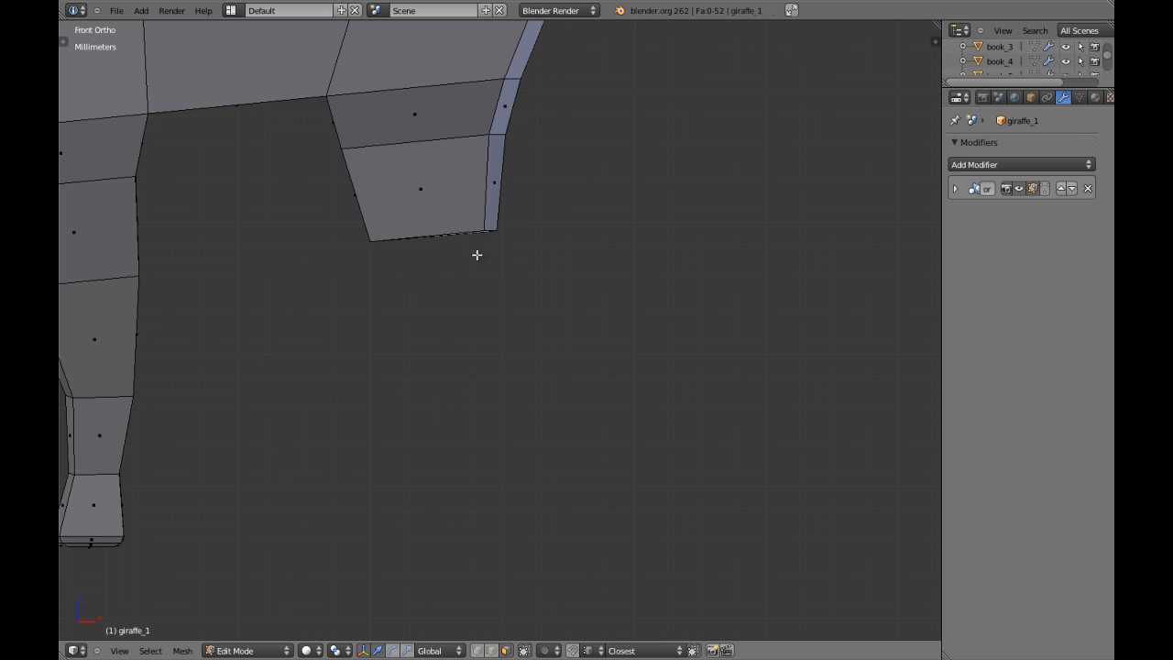
# Step: Extrude a long front leg segment from the end face, shift its end toward the rear and scale it down
pyautogui.rightClick(463, 241)
pyautogui.keyDown('shift'); pyautogui.moveTo(464, 241); pyautogui.dragTo(590, 258, button='middle'); pyautogui.keyUp('shift')
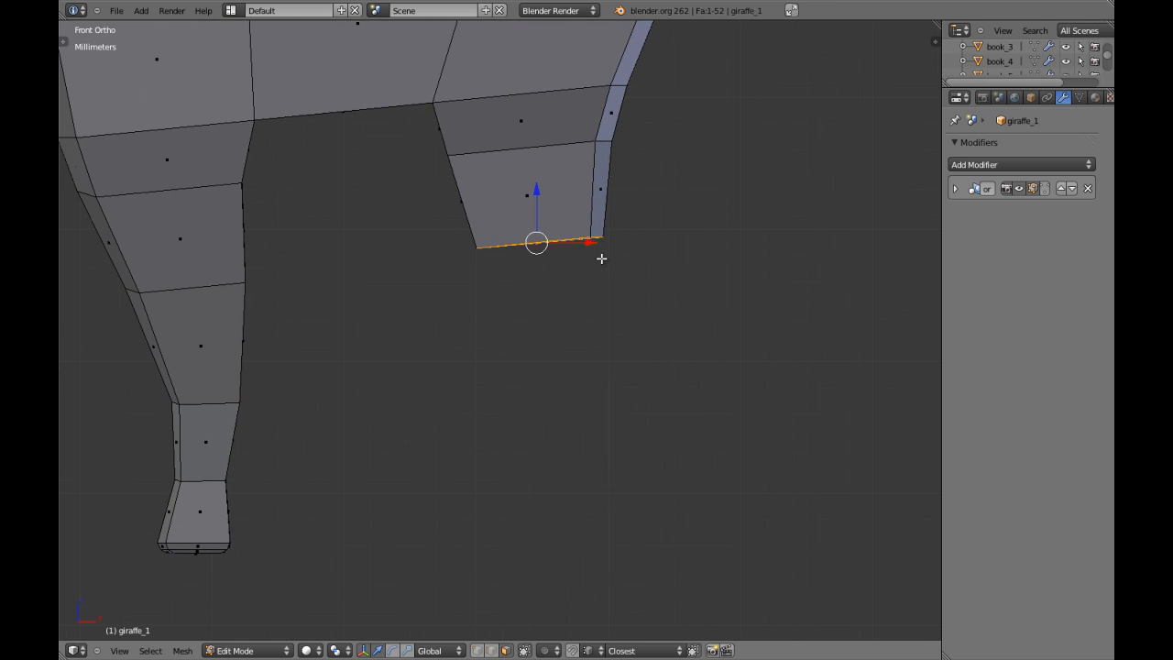
pyautogui.press('s')
pyautogui.press('Escape')
pyautogui.press('e')
pyautogui.click(573, 429)
pyautogui.press('g')
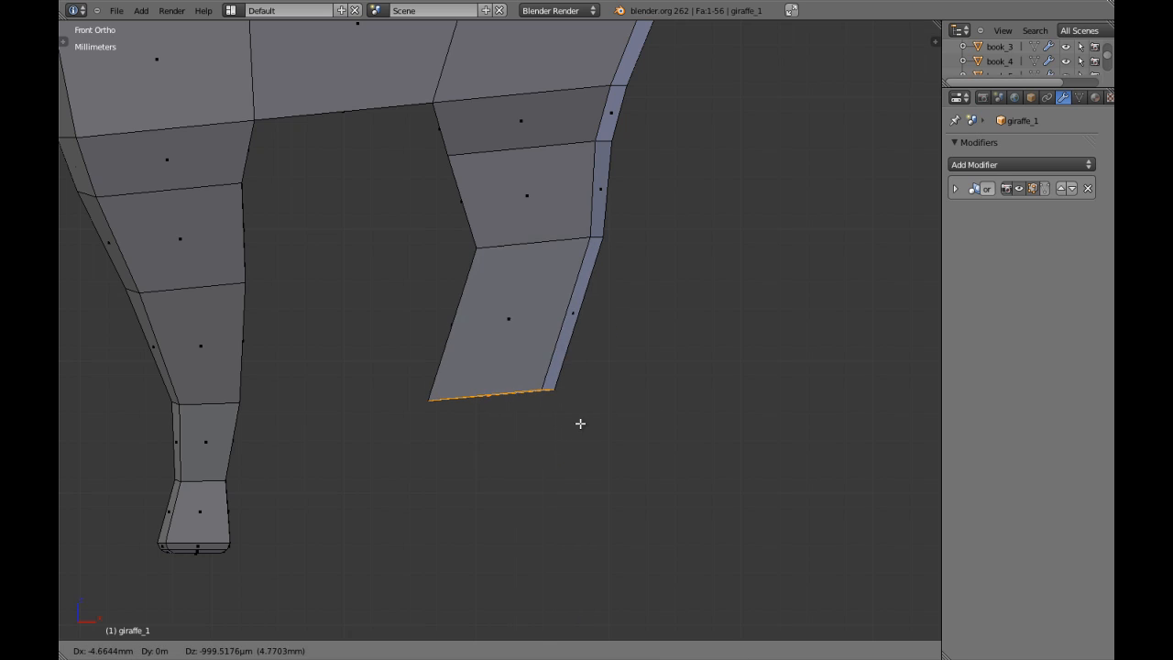
pyautogui.click(558, 413)
pyautogui.press('s')
pyautogui.click(594, 412)
pyautogui.press('g')
pyautogui.click(633, 400)
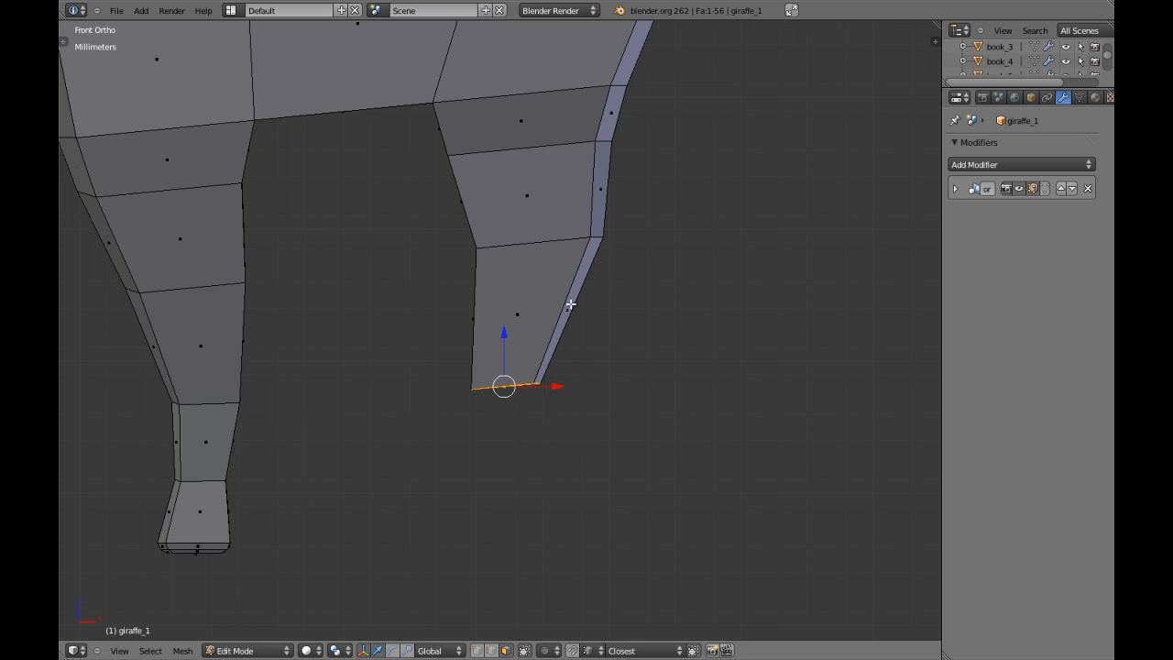
# Step: Extrude another front leg segment downward, move its end about 2 mm toward the rear and narrow it
pyautogui.rightClick(520, 383)
pyautogui.keyDown('shift'); pyautogui.moveTo(521, 383); pyautogui.dragTo(554, 326, button='middle'); pyautogui.keyUp('shift')
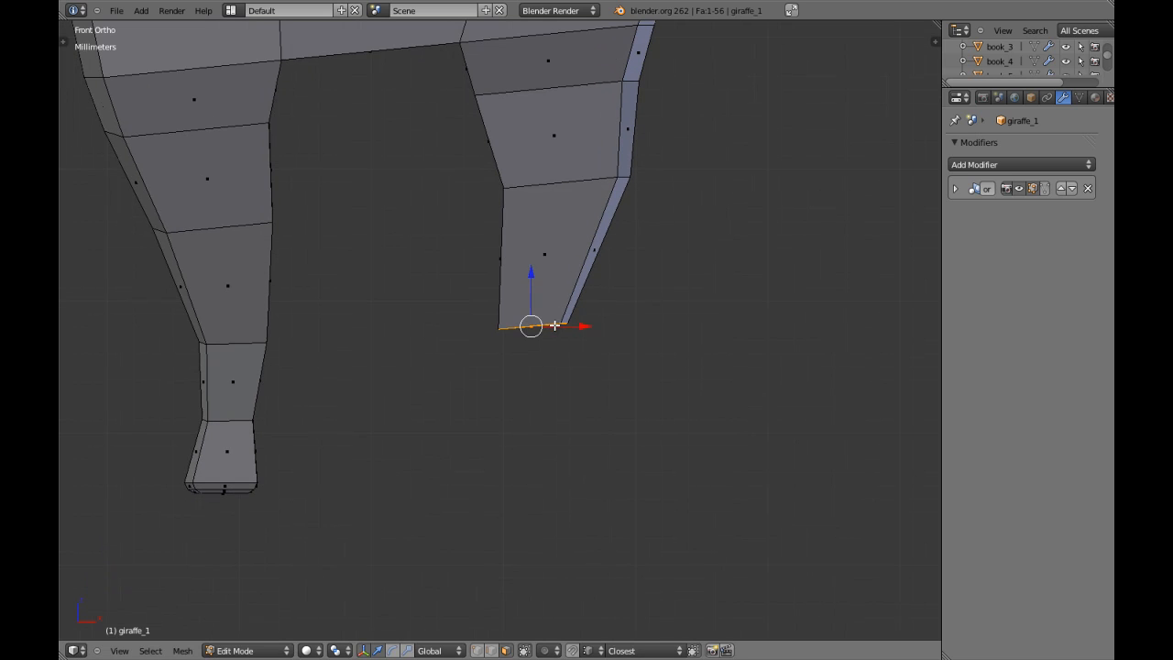
pyautogui.press('e')
pyautogui.click(604, 411)
pyautogui.press('g')
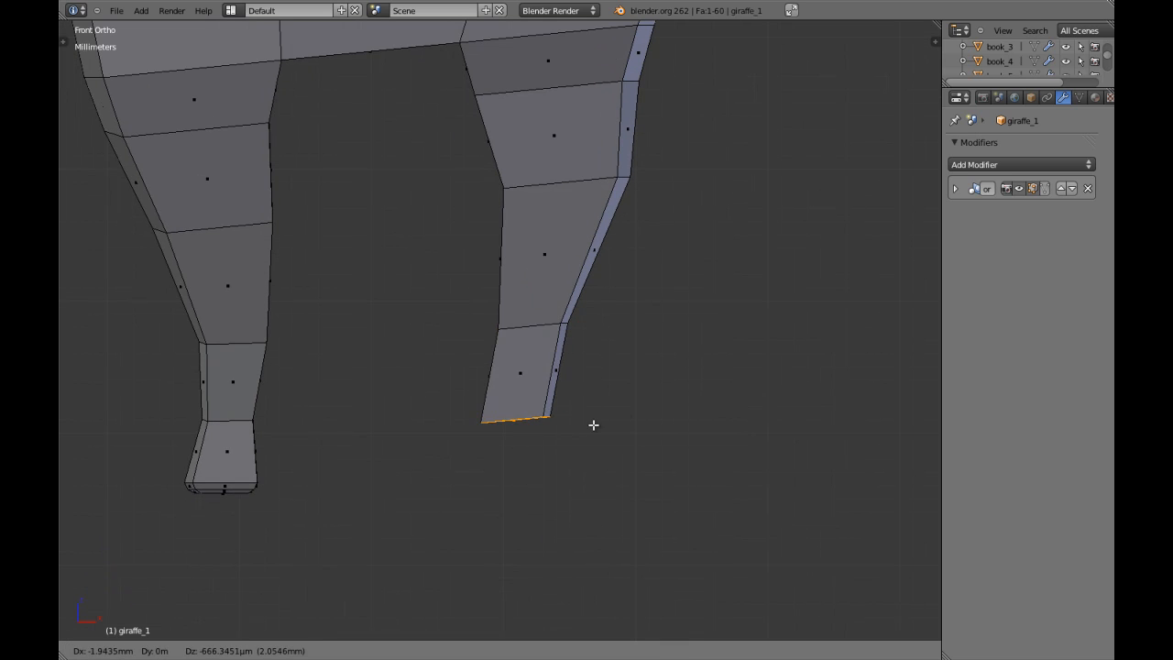
pyautogui.click(592, 424)
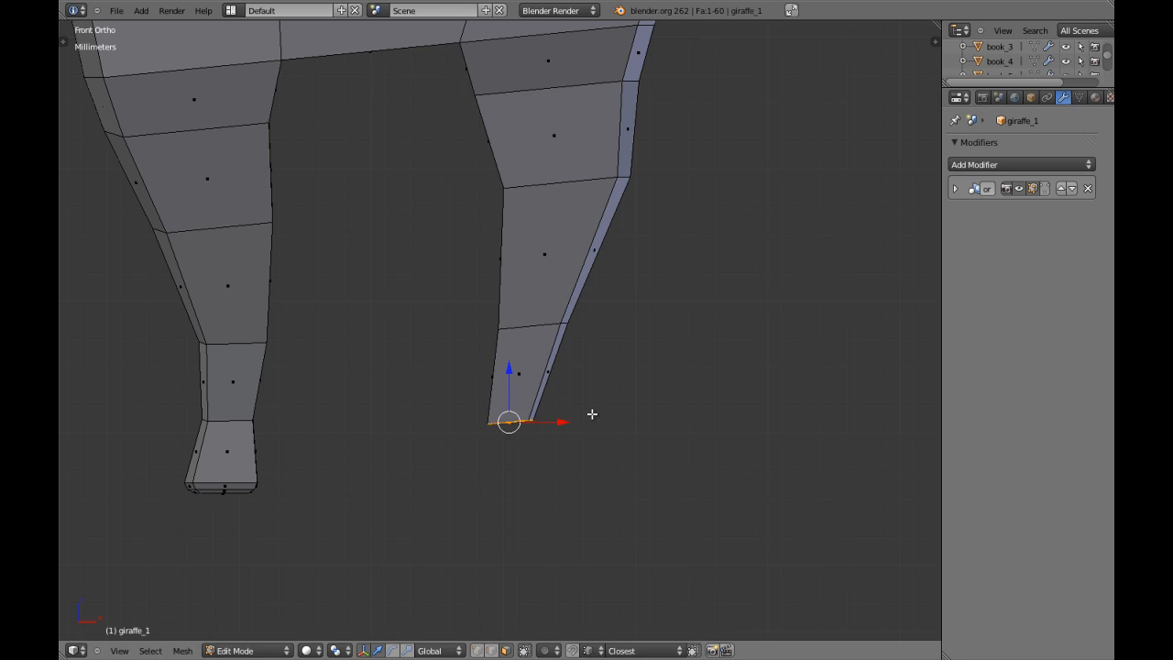
# Step: Extrude the front leg's leveled end face downward and scale it up to flare the hoof
pyautogui.press('e')
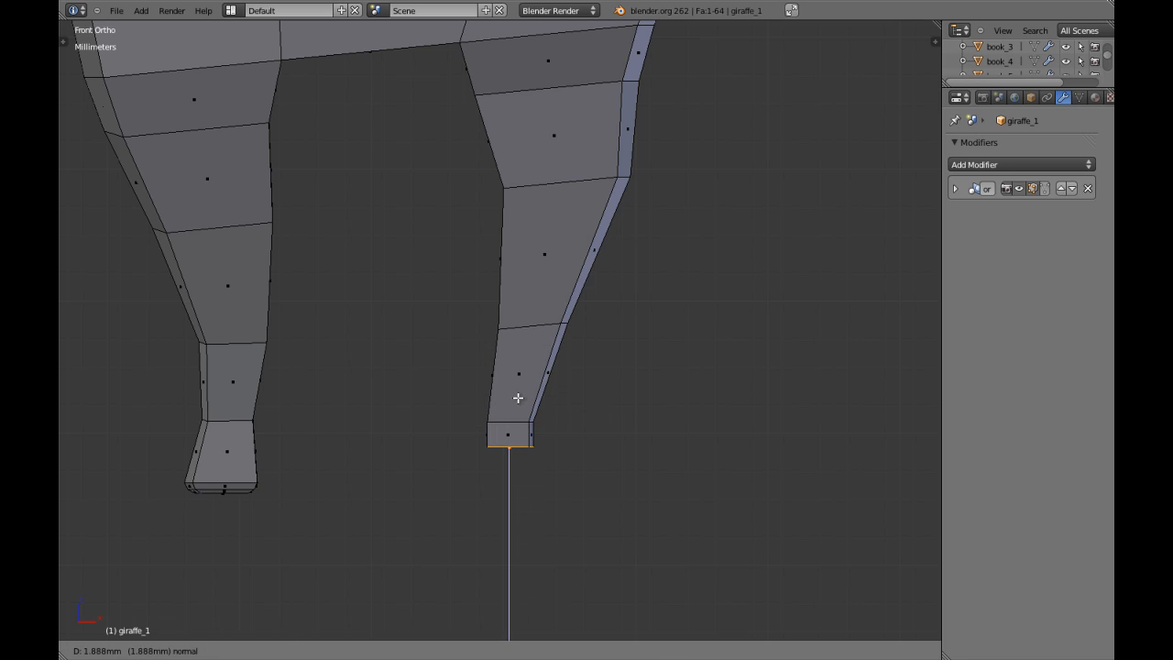
pyautogui.click(527, 428)
pyautogui.press('s')
pyautogui.click(621, 447)
pyautogui.scroll(3, 550, 440)
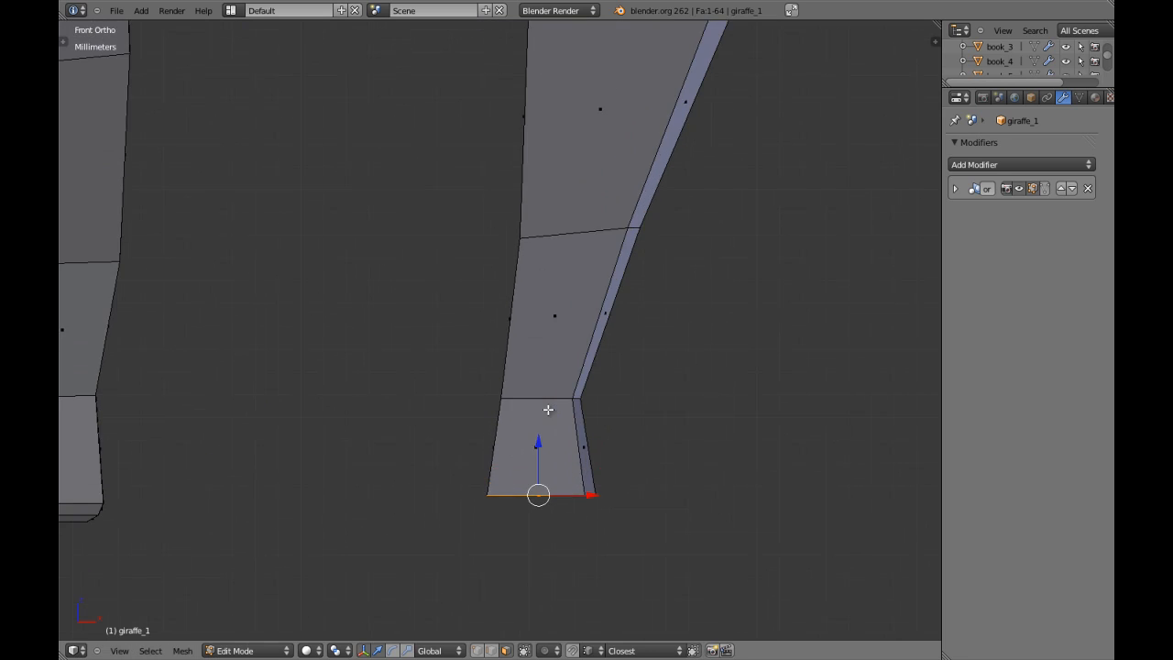
# Step: Extrude two thin layers under the front hoof, scaling each bottom face inward to round the sole
pyautogui.press('e')
pyautogui.click(548, 416)
pyautogui.press('s')
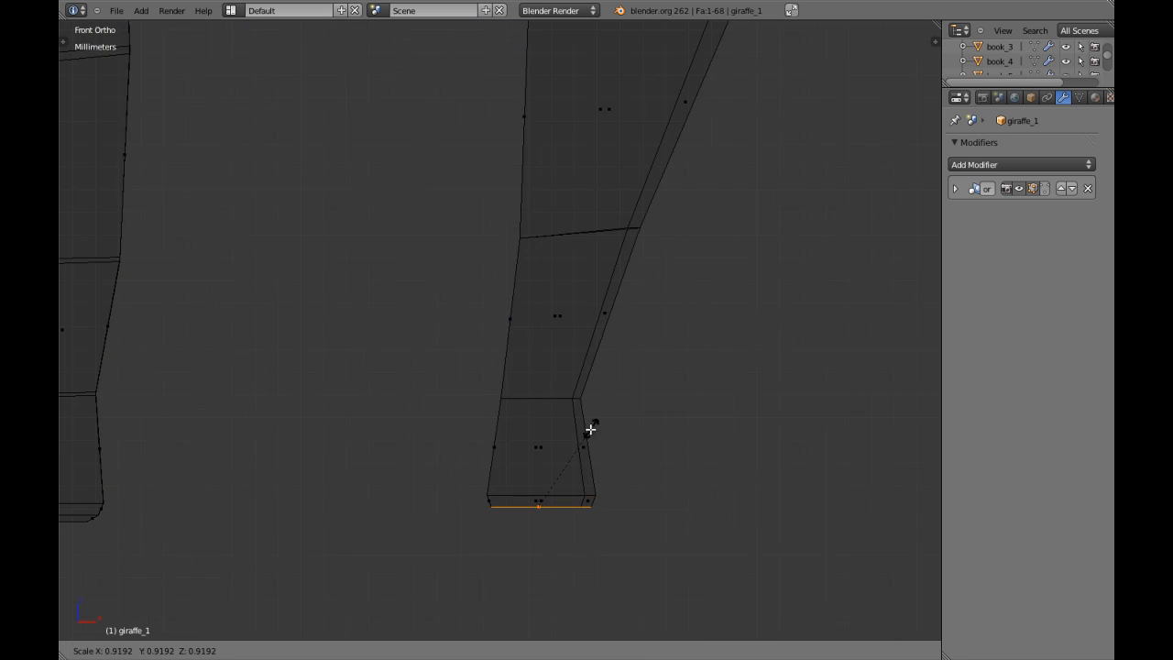
pyautogui.click(582, 432)
pyautogui.press('e')
pyautogui.click(574, 448)
pyautogui.press('s')
pyautogui.click(641, 488)
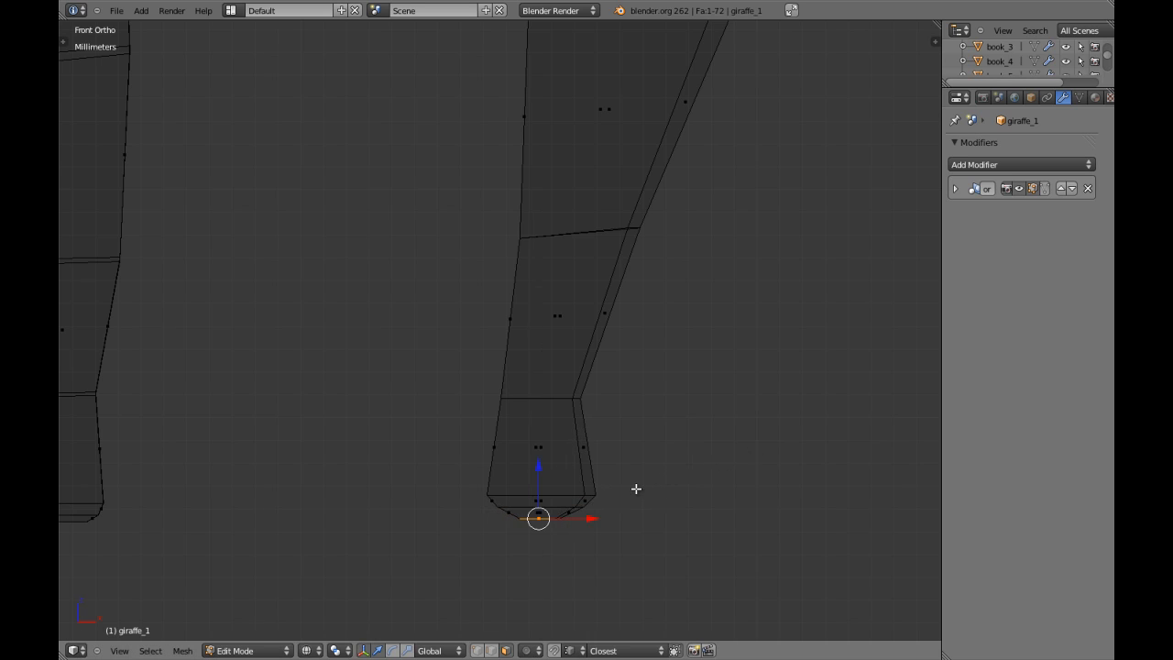
# Step: Select all the lower hoof vertices in wireframe, flatten them along Z and widen them in X and Y
pyautogui.press('z')
pyautogui.scroll(-3, 587, 478)
pyautogui.hotkey('ctrl', 'Tab')
pyautogui.click(549, 441)
pyautogui.press('z')
pyautogui.press('b')
pyautogui.moveTo(433, 406); pyautogui.dragTo(555, 482)
pyautogui.press('s')
pyautogui.press('z')
pyautogui.click(568, 483)
pyautogui.press('s')
pyautogui.hotkey('shift', 'z')
pyautogui.click(578, 483)
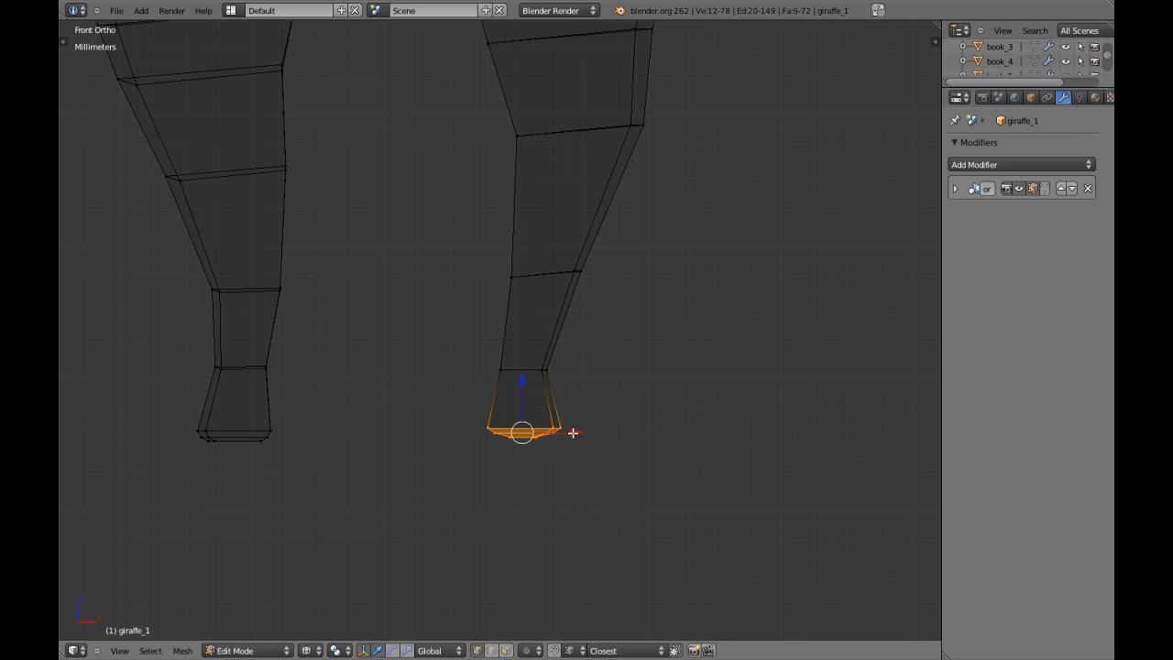
# Step: Raise the ankle vertices above the front hoof slightly along Z, return to Object Mode and deselect the giraffe
pyautogui.press('a')
pyautogui.press('b')
pyautogui.moveTo(474, 342); pyautogui.dragTo(586, 382)
pyautogui.press('z')
pyautogui.moveTo(523, 317); pyautogui.dragTo(521, 304)
pyautogui.press('a')
pyautogui.scroll(-3, 559, 332)
pyautogui.press('Tab')
pyautogui.scroll(-4, 655, 331)
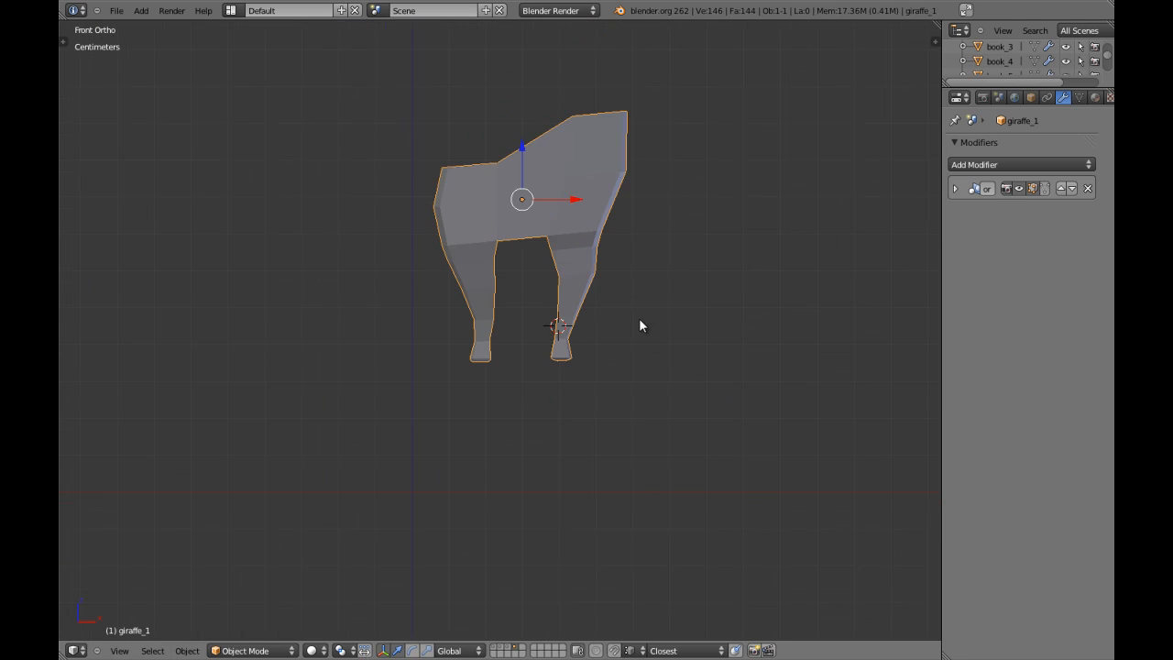
pyautogui.keyDown('shift'); pyautogui.moveTo(640, 325); pyautogui.dragTo(593, 343, button='middle'); pyautogui.keyUp('shift')
pyautogui.press('a')
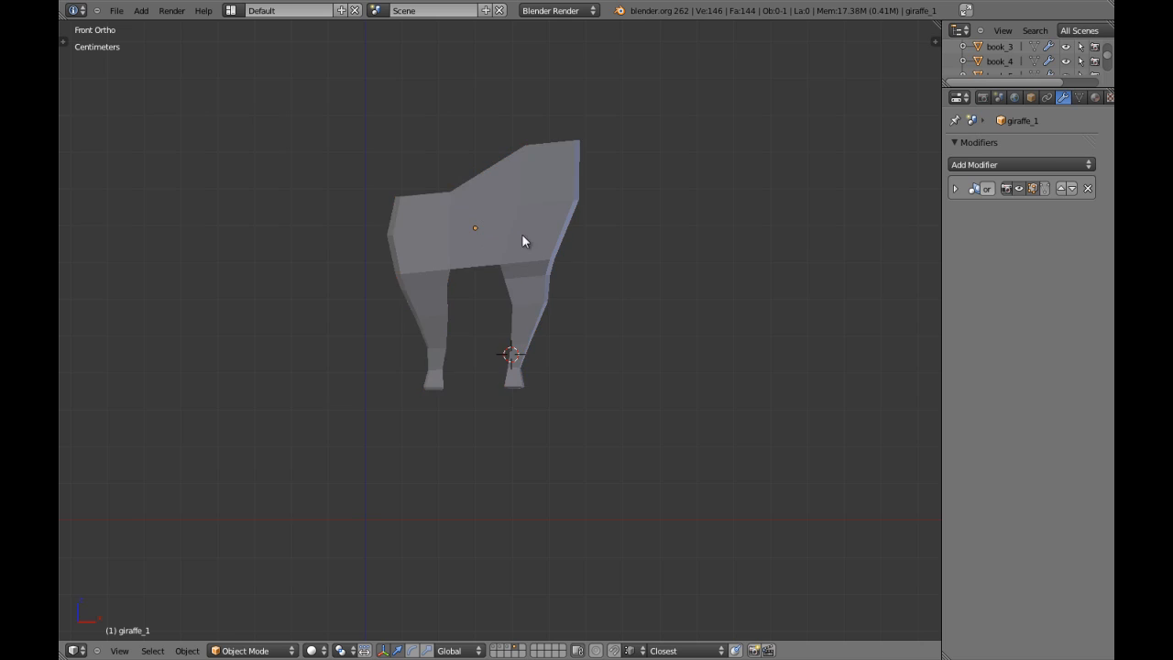
# Step: In face select mode, extrude the top face above the giraffe's shoulders upward to start the neck
pyautogui.press('Tab')
pyautogui.press('z')
pyautogui.keyDown('shift'); pyautogui.moveTo(556, 174); pyautogui.dragTo(434, 360, button='middle'); pyautogui.keyUp('shift')
pyautogui.scroll(3, 434, 360)
pyautogui.hotkey('ctrl', 'Tab')
pyautogui.click(424, 412)
pyautogui.scroll(-3, 428, 422)
pyautogui.keyDown('shift'); pyautogui.moveTo(437, 446); pyautogui.dragTo(481, 389, button='middle'); pyautogui.keyUp('shift')
pyautogui.scroll(5, 471, 373)
pyautogui.scroll(-5, 420, 366)
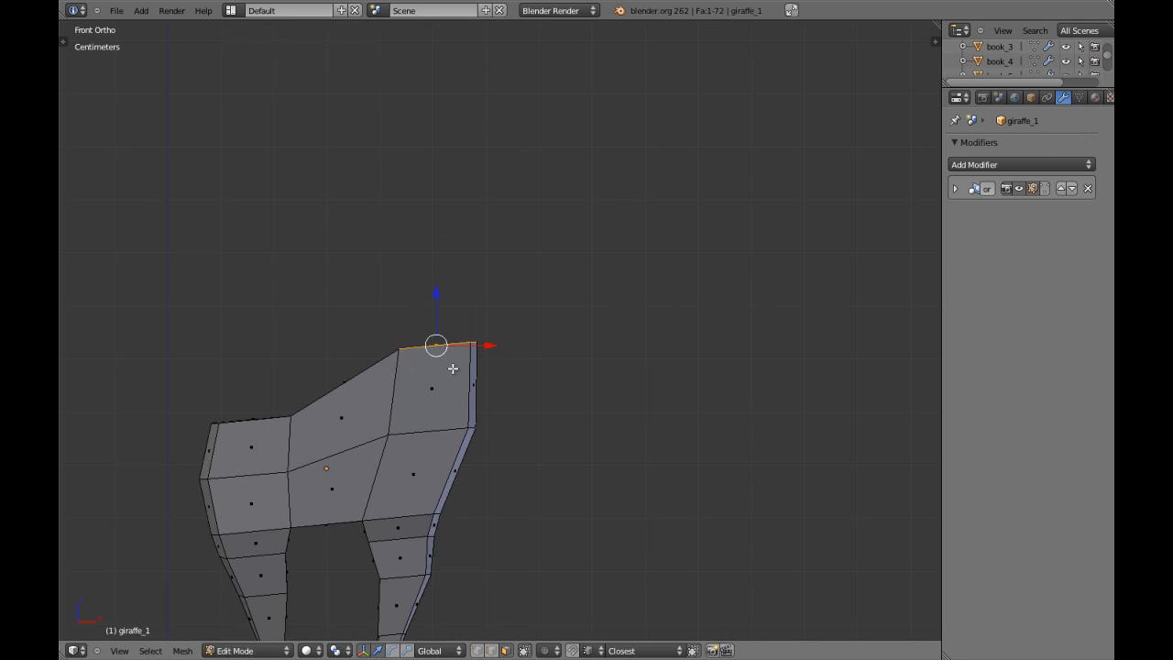
pyautogui.press('e')
pyautogui.click(509, 354)
# Step: Move, rotate and scale down the neck's end face to taper the neck base forward and upward
pyautogui.press('g')
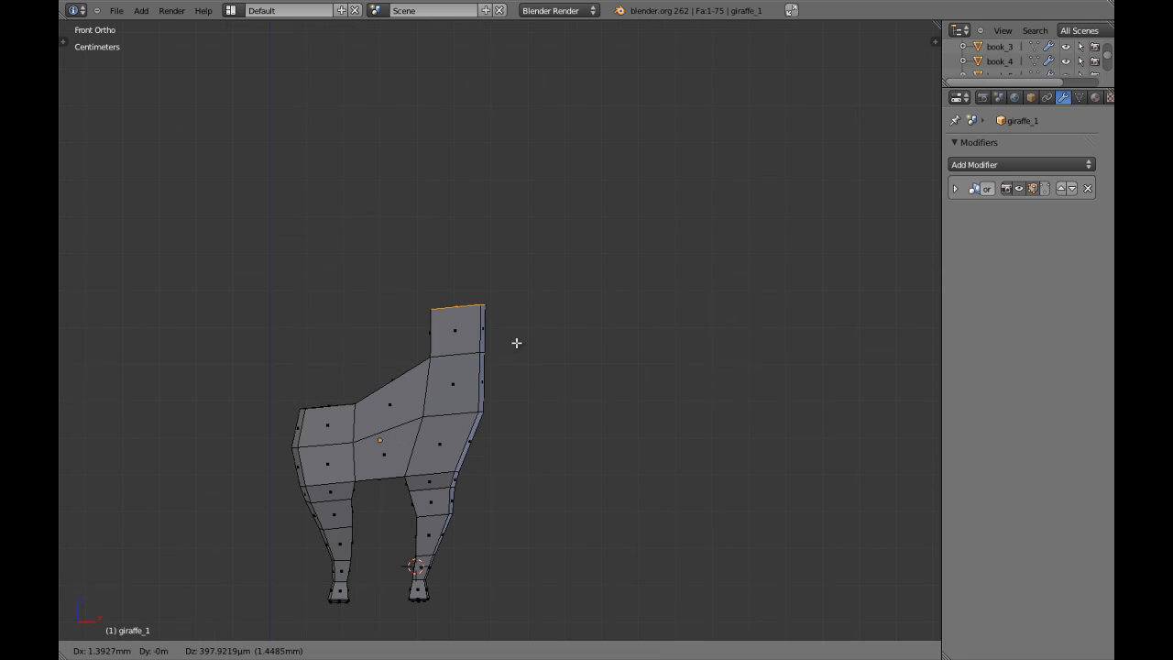
pyautogui.click(568, 296)
pyautogui.press('r')
pyautogui.click(524, 333)
pyautogui.press('s')
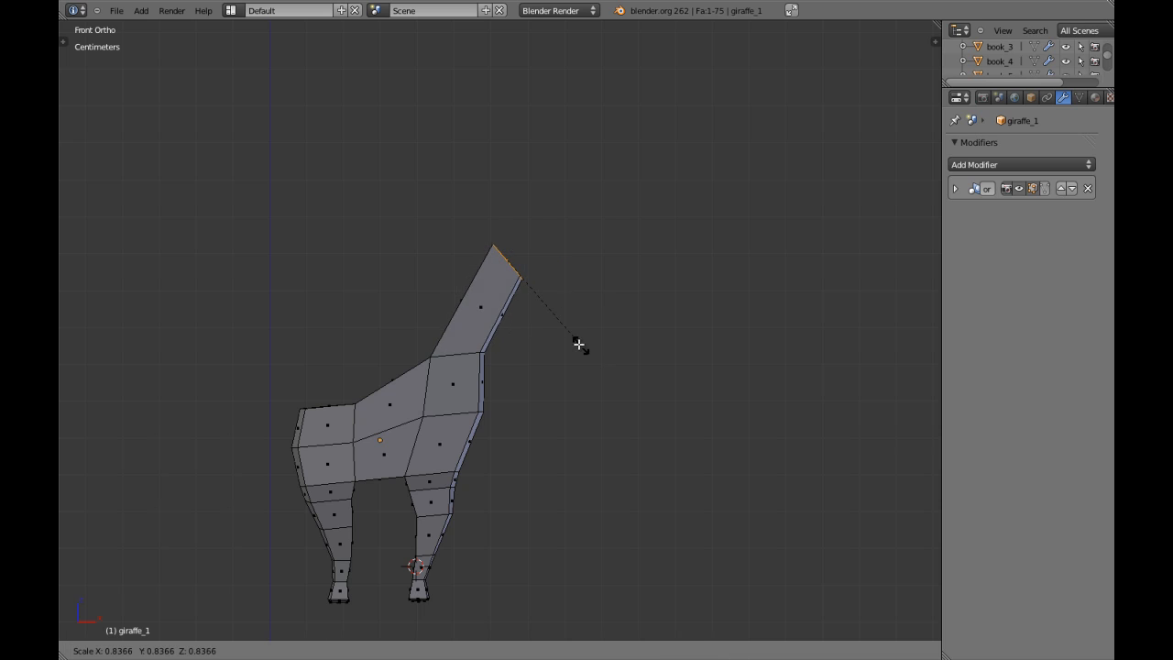
pyautogui.click(530, 296)
pyautogui.press('g')
pyautogui.click(526, 309)
pyautogui.press('g')
pyautogui.click(543, 286)
pyautogui.press('g')
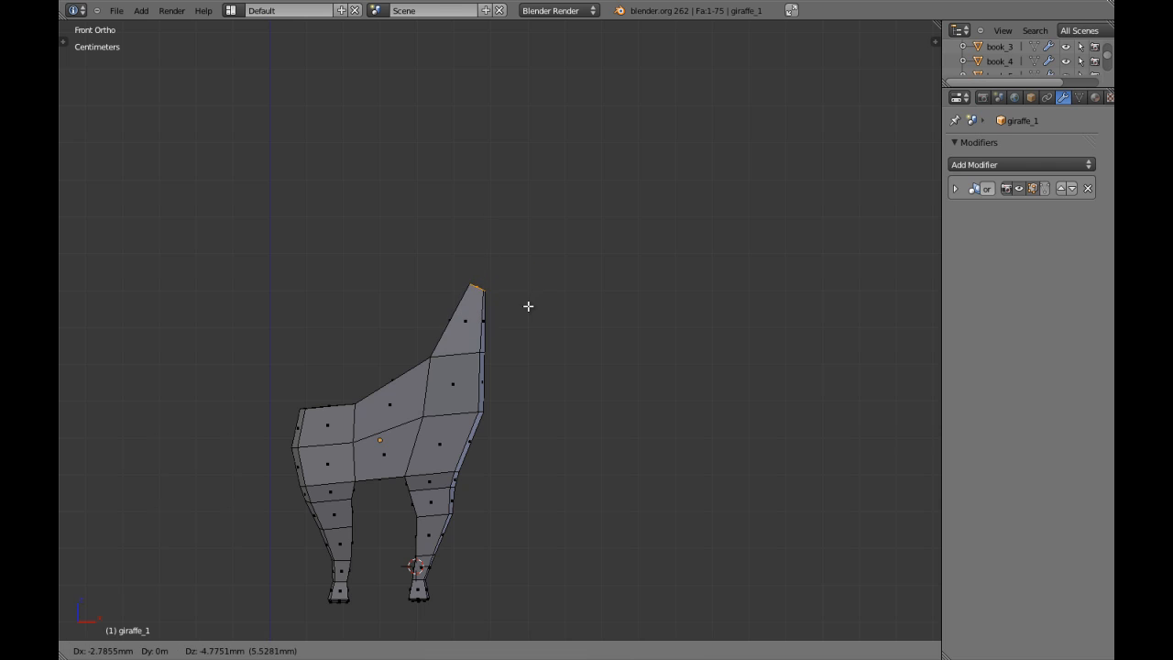
pyautogui.click(528, 314)
# Step: Extrude two more neck segments from the end face, leaning the first one forward and making the second longer
pyautogui.press('e')
pyautogui.click(555, 266)
pyautogui.press('g')
pyautogui.click(546, 245)
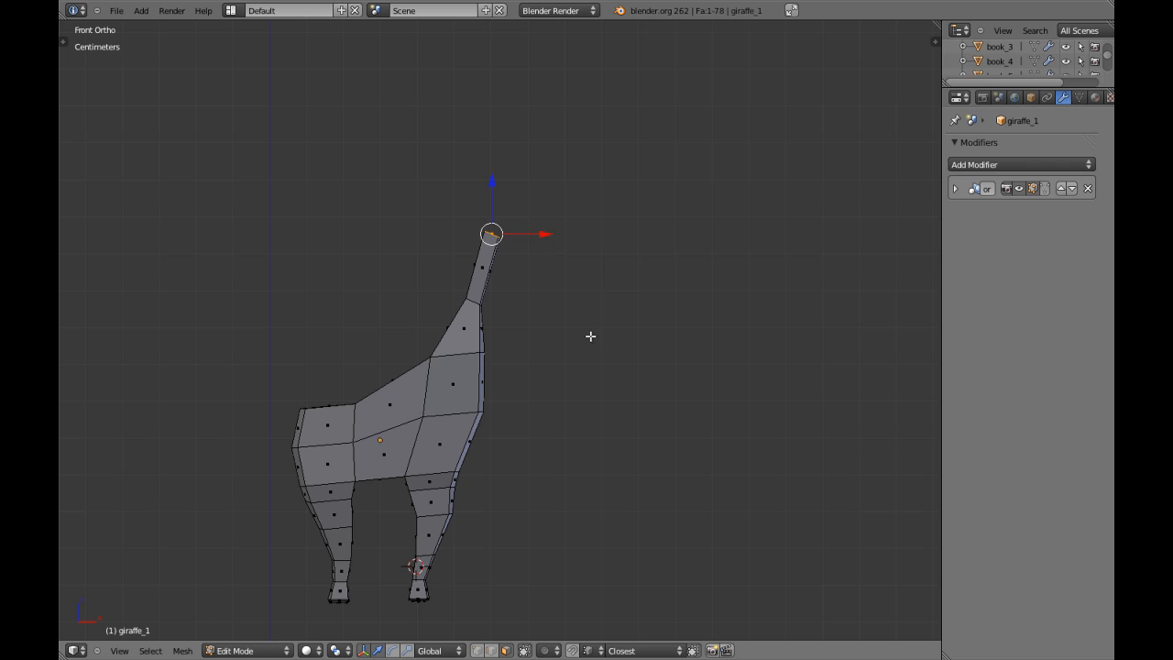
pyautogui.scroll(-3, 586, 328)
pyautogui.press('e')
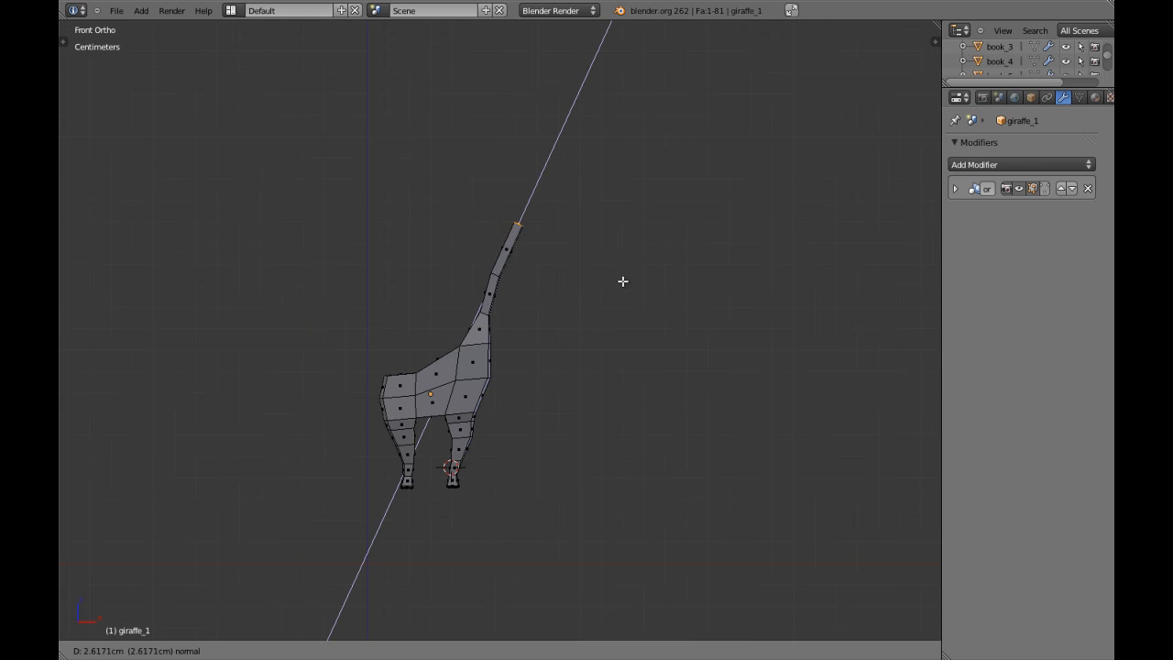
pyautogui.click(615, 275)
# Step: Extrude two short segments at the neck's tip, and extrude the last one's front face forward as a block for the head
pyautogui.scroll(3, 474, 453)
pyautogui.press('e')
pyautogui.click(489, 433)
pyautogui.press('e')
pyautogui.click(512, 404)
pyautogui.rightClick(396, 400)
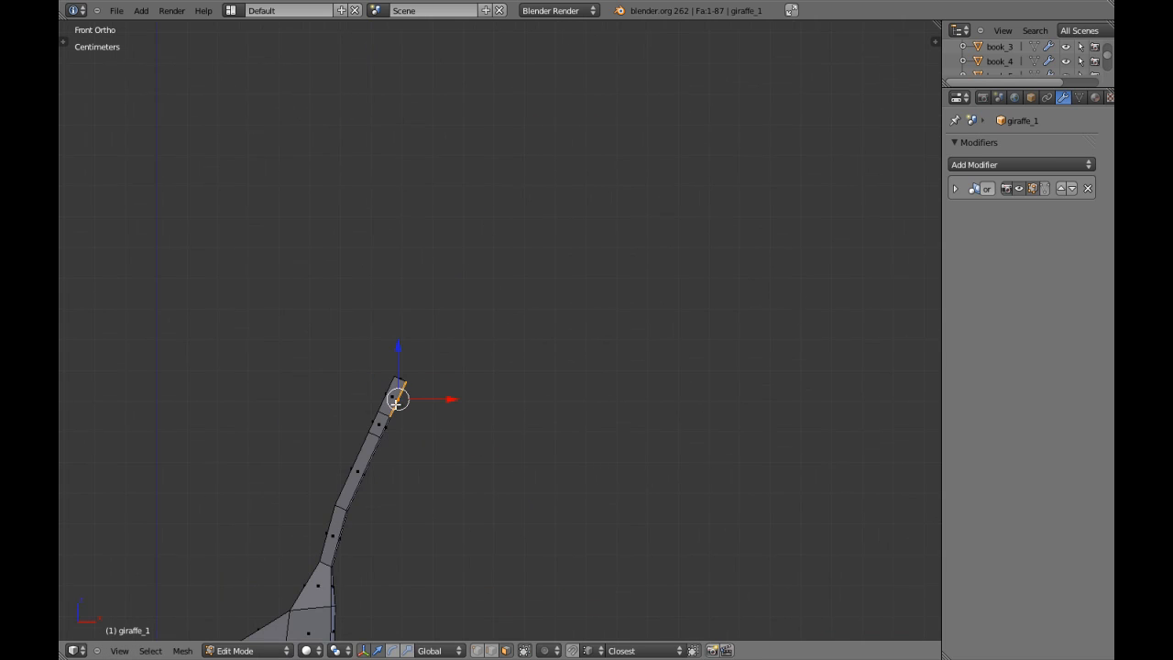
pyautogui.press('e')
pyautogui.click(442, 427)
# Step: Examine the whole giraffe's neck and head silhouette from the front in Object Mode
pyautogui.press('Tab')
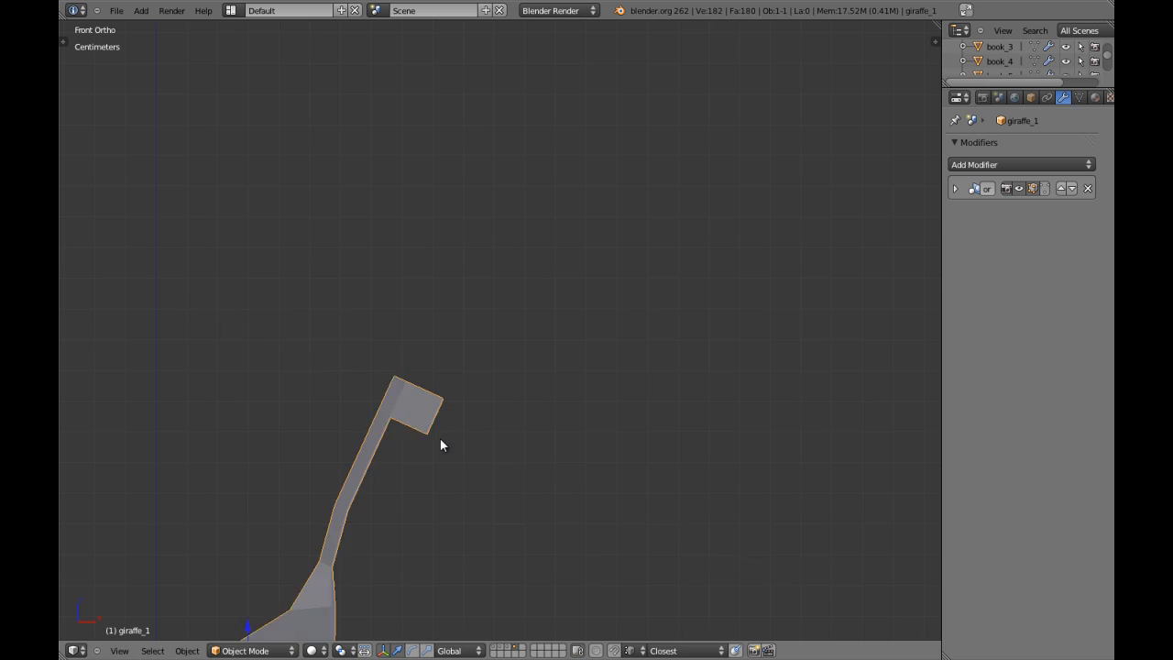
pyautogui.scroll(-3, 440, 438)
pyautogui.press('a')
pyautogui.keyDown('shift'); pyautogui.moveTo(467, 489); pyautogui.dragTo(483, 382, button='middle'); pyautogui.keyUp('shift')
pyautogui.press('KP_1')
pyautogui.scroll(5, 484, 383)
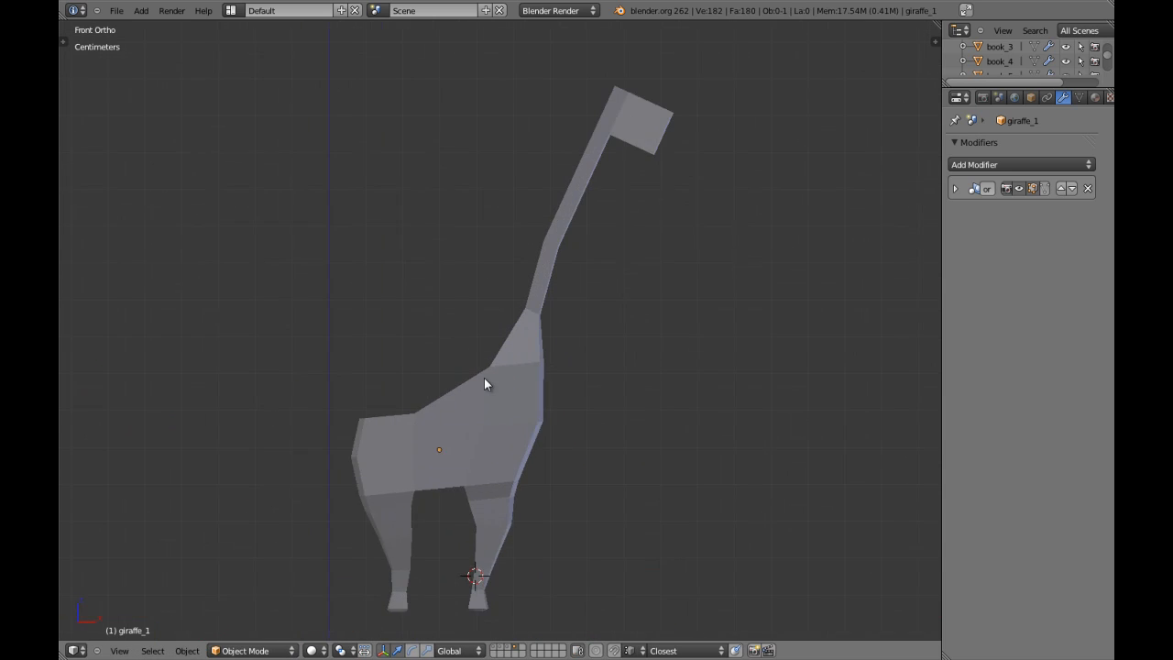
pyautogui.rightClick(485, 432)
pyautogui.scroll(-4, 488, 429)
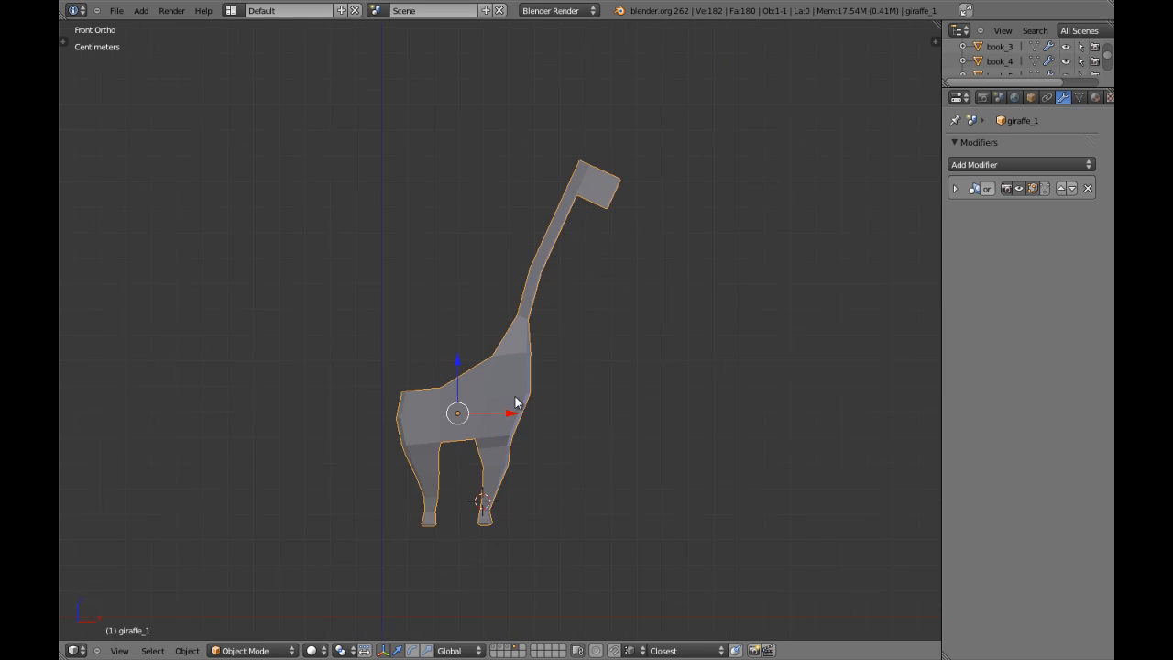
pyautogui.keyDown('shift'); pyautogui.moveTo(573, 295); pyautogui.dragTo(541, 362, button='middle'); pyautogui.keyUp('shift')
pyautogui.scroll(4, 540, 361)
# Step: In edge select mode, select the edge loop at the neck's bend and scale it down to slim the neck
pyautogui.press('Tab')
pyautogui.scroll(3, 546, 348)
pyautogui.press('a')
pyautogui.press('a')
pyautogui.press('a')
pyautogui.hotkey('ctrl', 'Tab')
pyautogui.click(524, 342)
pyautogui.hotkey('ctrl', 'Tab')
pyautogui.click(510, 332)
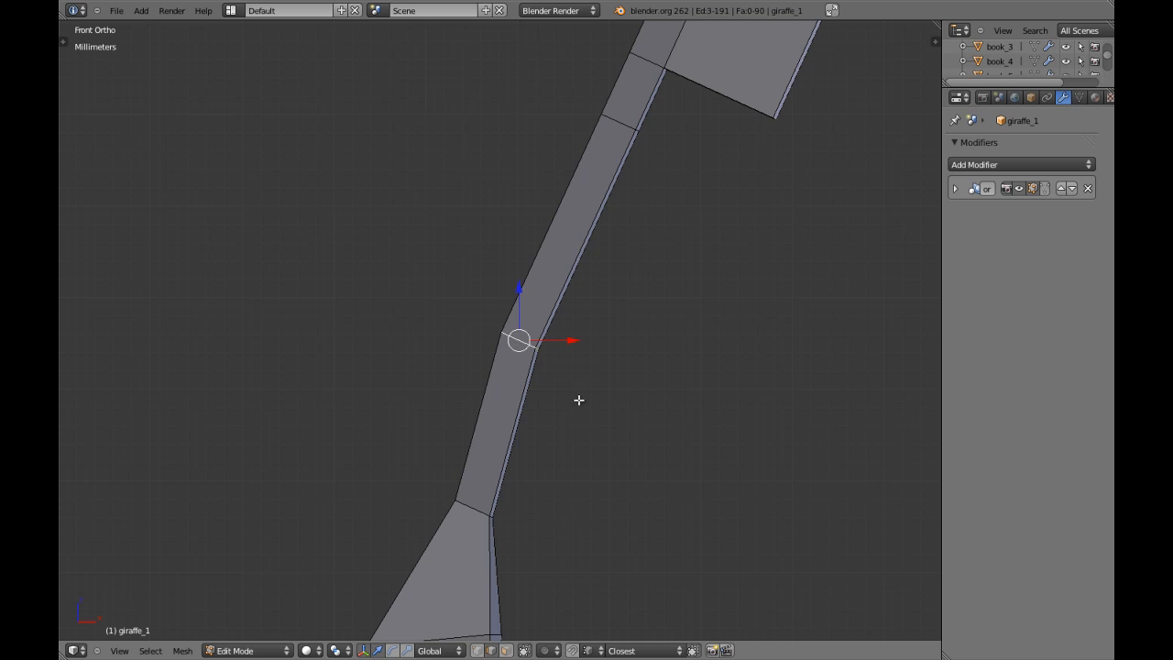
pyautogui.scroll(-3, 578, 400)
pyautogui.press('s')
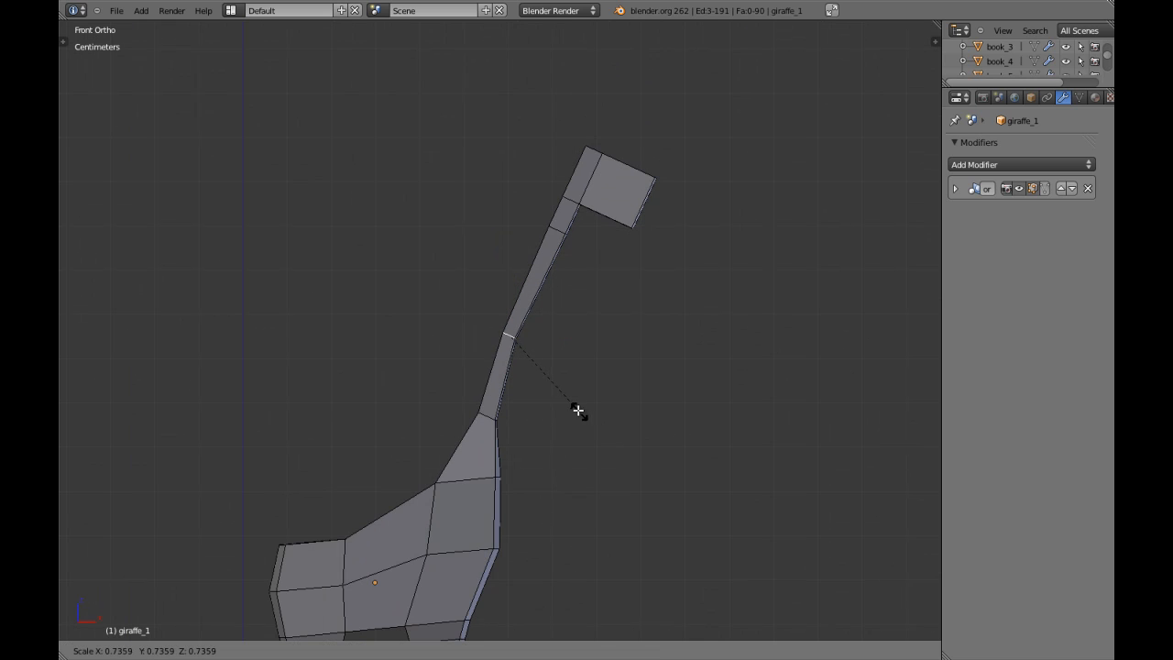
pyautogui.click(566, 394)
# Step: Select the neck edge loop just below the head and scale it down
pyautogui.press('a')
pyautogui.keyDown('shift'); pyautogui.moveTo(562, 269); pyautogui.dragTo(523, 386, button='middle'); pyautogui.keyUp('shift')
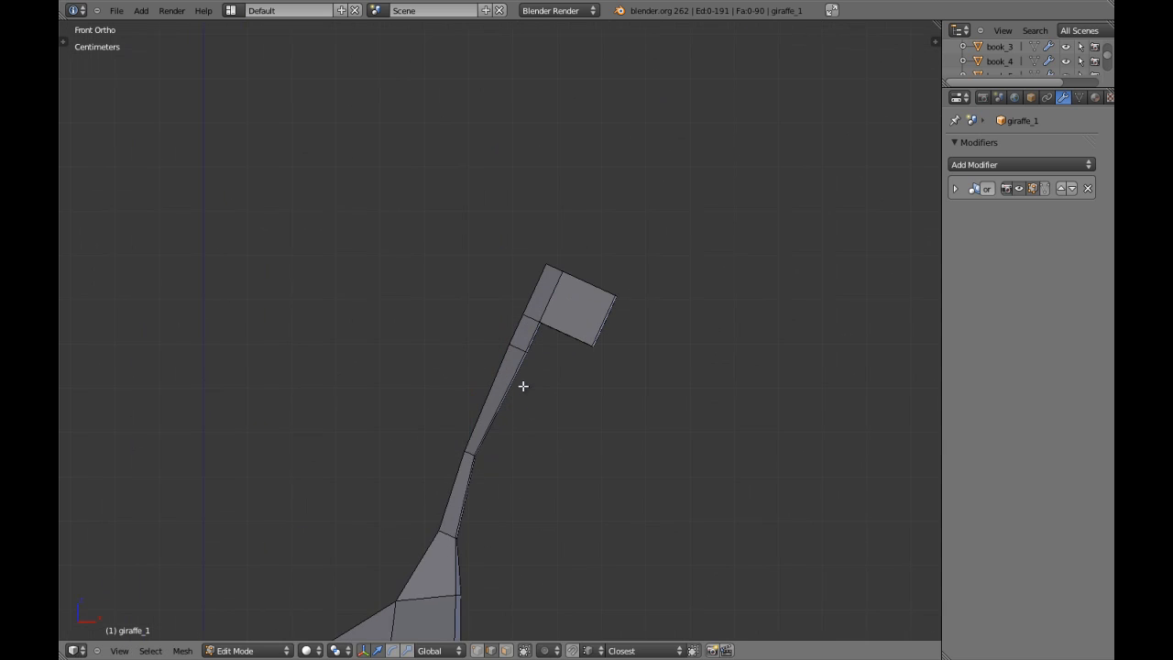
pyautogui.scroll(1, 521, 383)
pyautogui.rightClick(520, 352)
pyautogui.press('s')
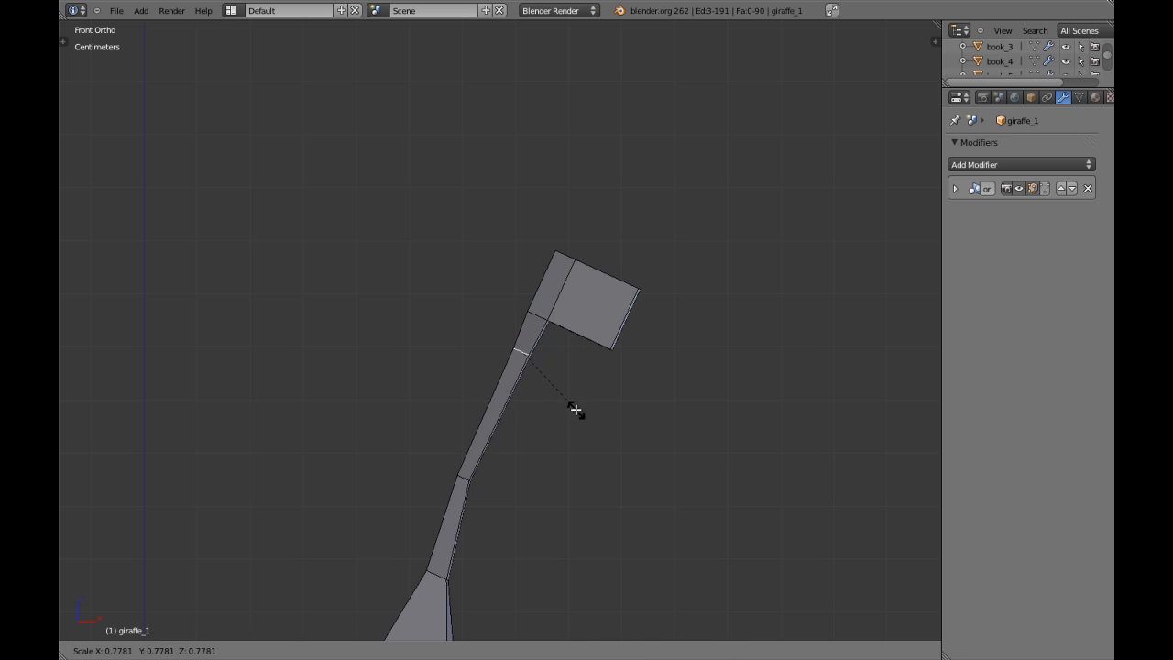
pyautogui.click(574, 406)
# Step: Add a centred loop cut lengthwise around the head block, and show it in wireframe with vertex selection
pyautogui.scroll(3, 645, 339)
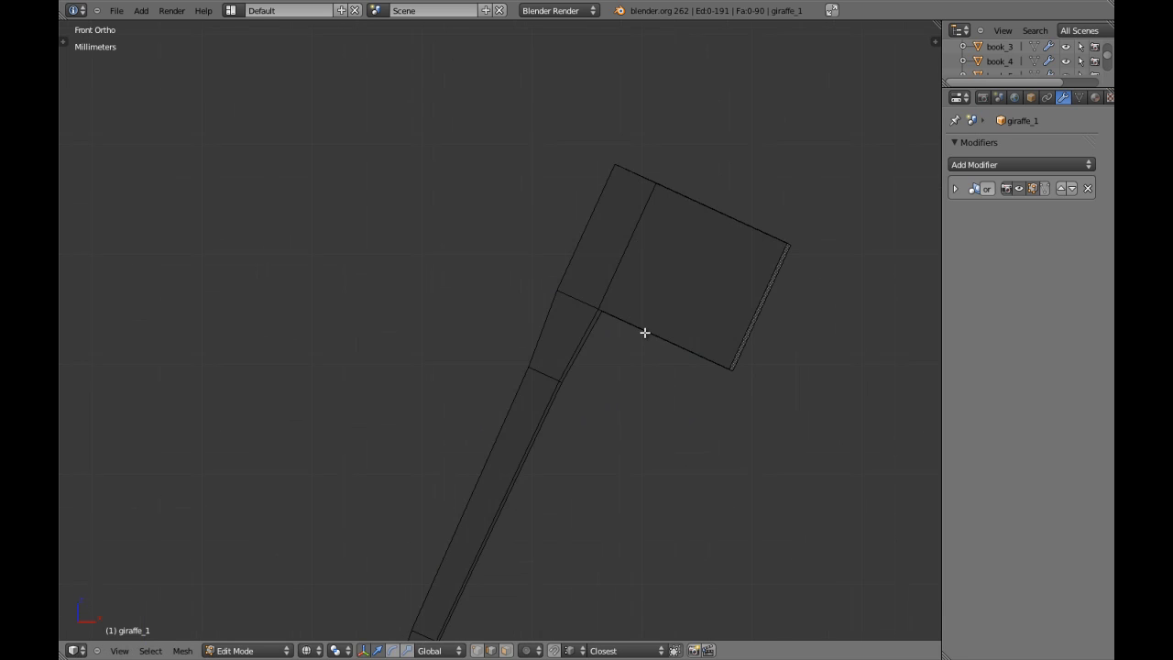
pyautogui.keyDown('shift'); pyautogui.moveTo(694, 320); pyautogui.dragTo(456, 378, button='middle'); pyautogui.keyUp('shift')
pyautogui.press('KP_1')
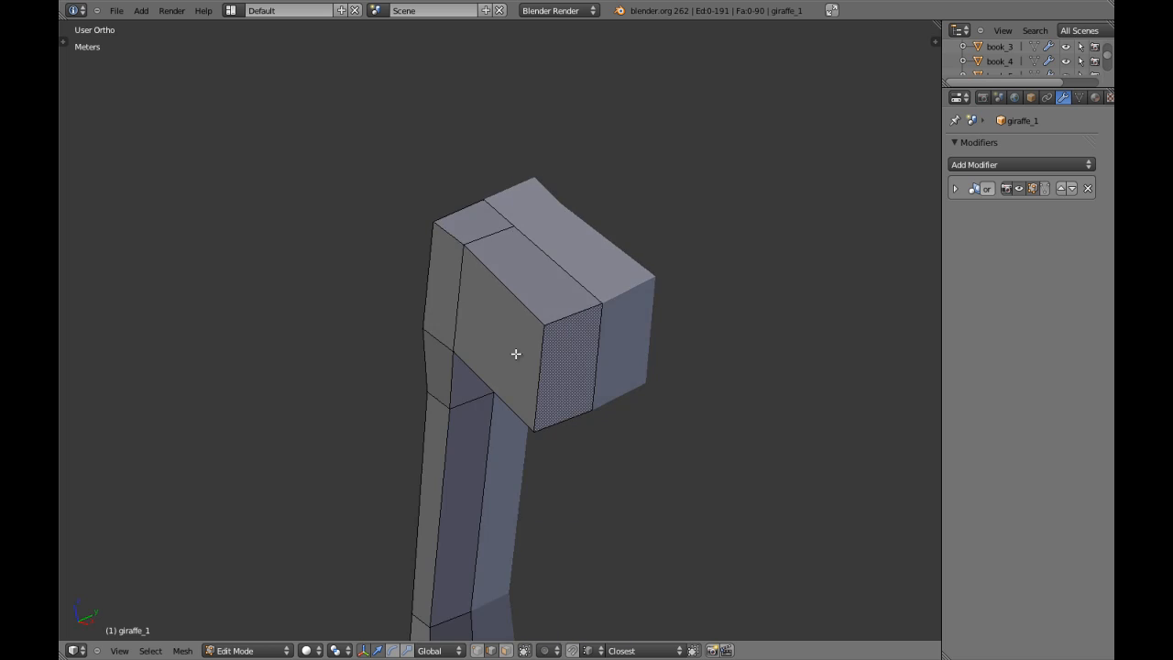
pyautogui.hotkey('ctrl', 'r')
pyautogui.click(607, 349)
pyautogui.rightClick(607, 351)
pyautogui.press('z')
pyautogui.hotkey('ctrl', 'Tab')
pyautogui.click(586, 346)
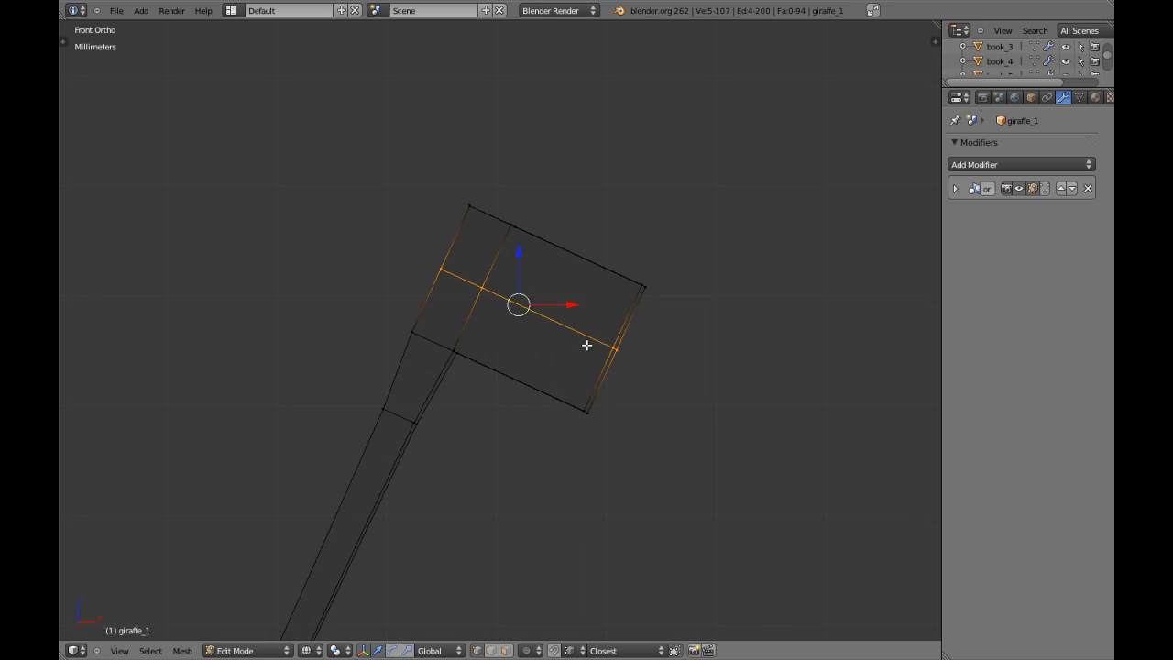
# Step: Select the head's lower front corner vertices and move them about 3.3 mm back and 2.3 mm up
pyautogui.press('z')
pyautogui.press('a')
pyautogui.press('z')
pyautogui.press('c')
pyautogui.click(587, 431)
pyautogui.rightClick(604, 434)
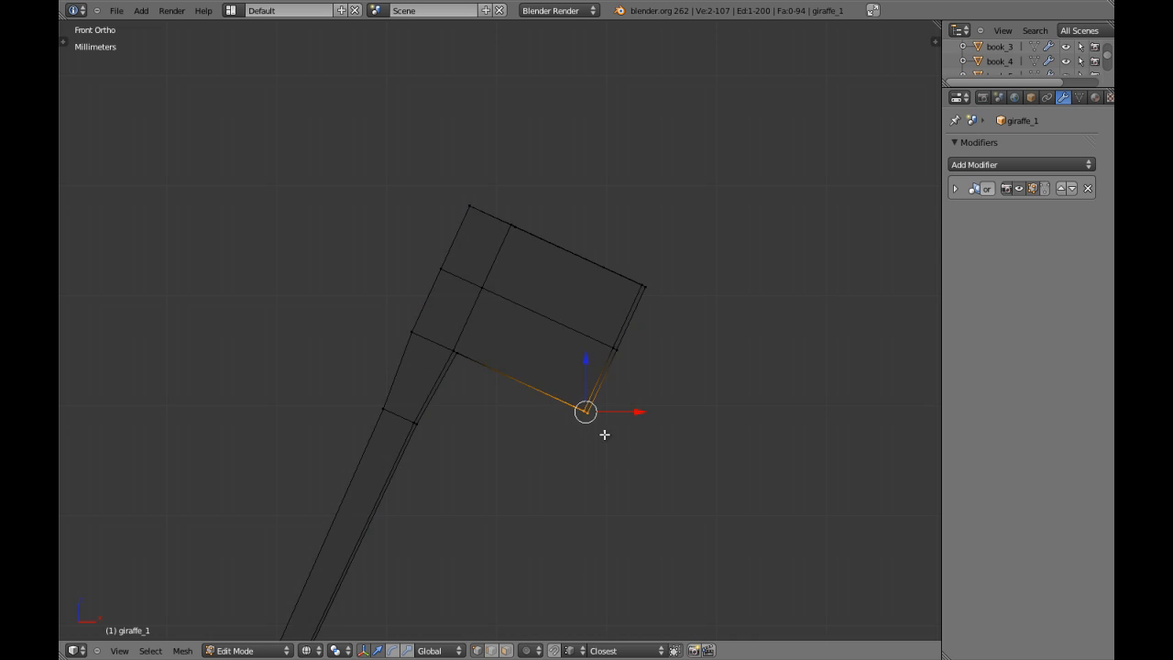
pyautogui.press('z')
pyautogui.press('g')
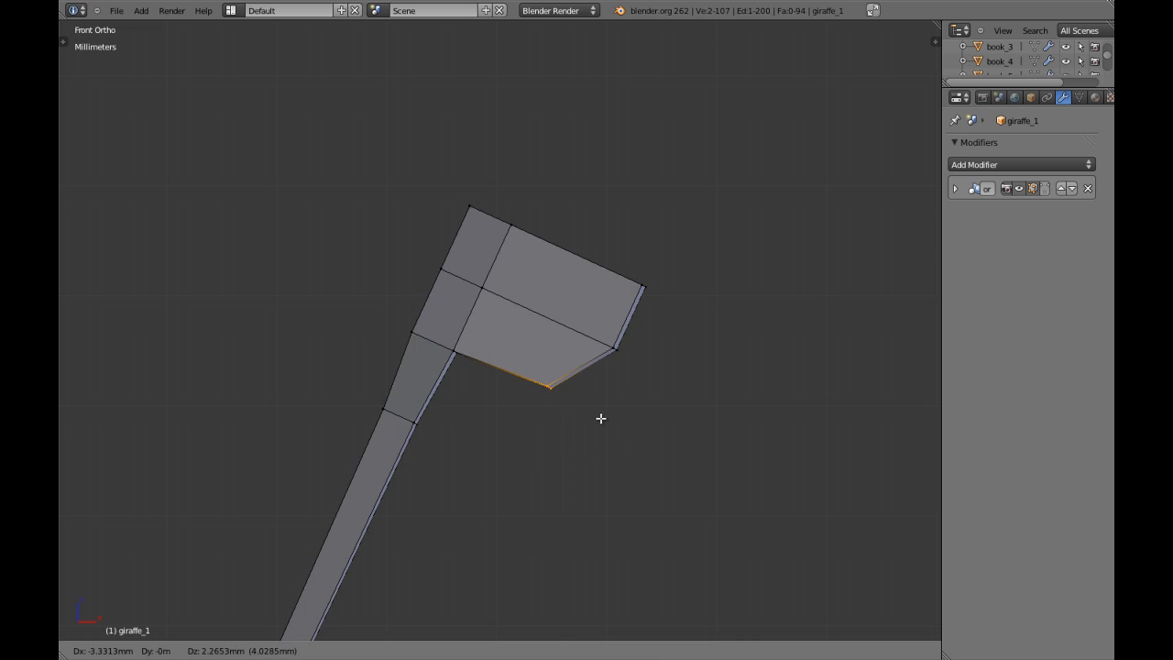
pyautogui.click(601, 418)
# Step: Add a centred loop cut across the head, midway along the snout
pyautogui.press('z')
pyautogui.hotkey('ctrl', 'r')
pyautogui.click(566, 306)
pyautogui.rightClick(578, 320)
# Step: Select the head's upper front corner vertices and move them about 2.1 mm back and 2.8 mm down
pyautogui.press('a')
pyautogui.press('c')
pyautogui.click(682, 287)
pyautogui.rightClick(682, 287)
pyautogui.press('g')
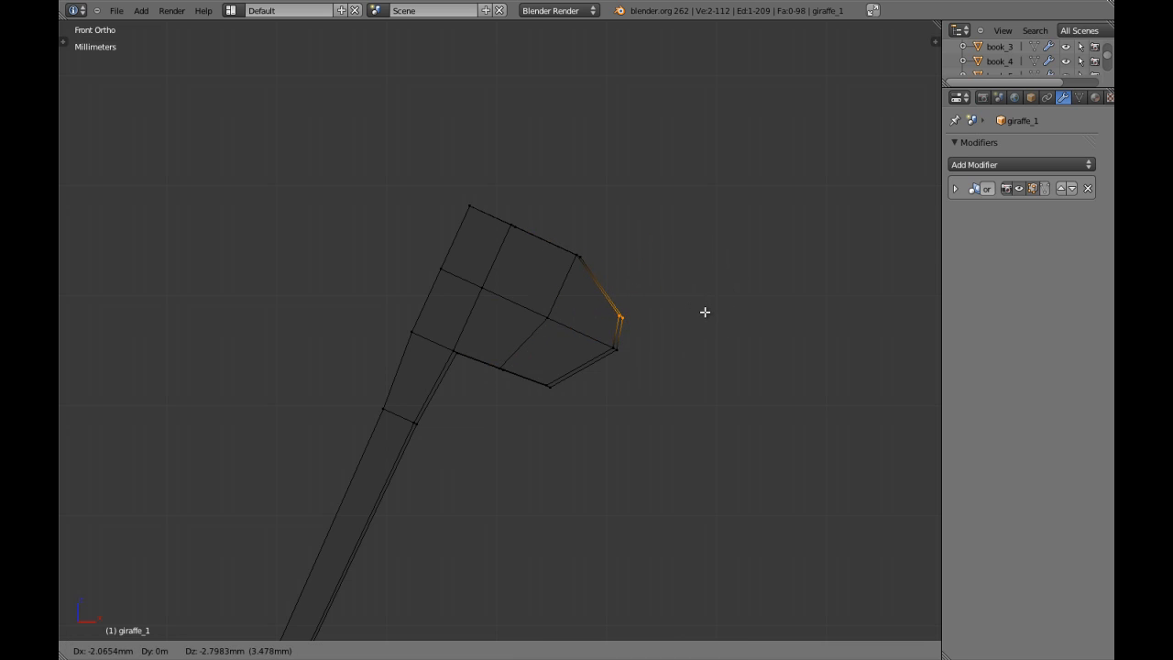
pyautogui.click(705, 312)
# Step: Move the lower jaw's front vertices forward and slightly up to lengthen the snout
pyautogui.rightClick(548, 386)
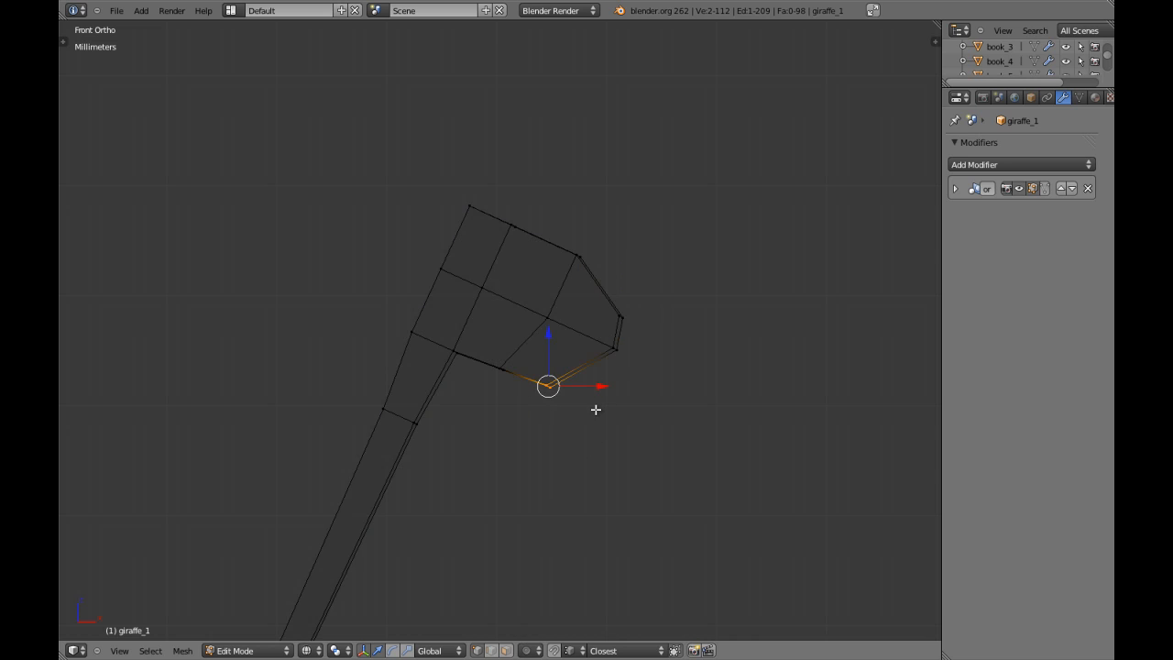
pyautogui.press('g')
pyautogui.click(639, 393)
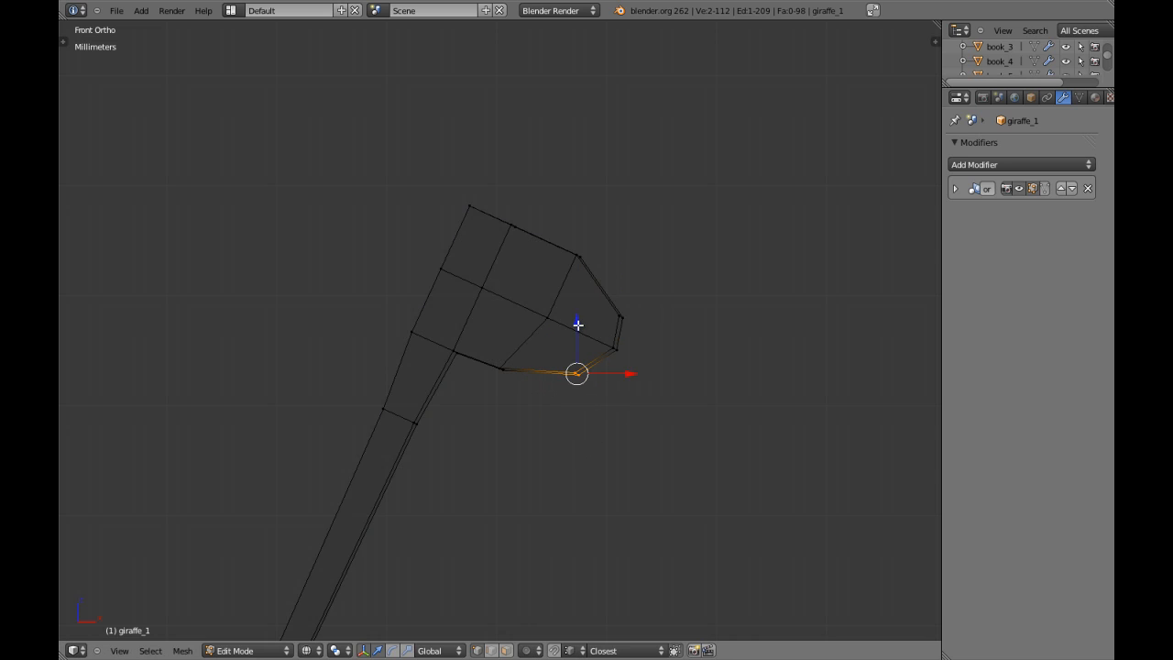
# Step: Select the middle vertices along the head's top edge, lower them along Z and shift them slightly along X
pyautogui.press('c')
pyautogui.moveTo(565, 220); pyautogui.dragTo(589, 226)
pyautogui.rightClick(589, 226)
pyautogui.press('g')
pyautogui.press('z')
pyautogui.click(540, 205)
pyautogui.press('g')
pyautogui.press('x')
pyautogui.click(589, 256)
# Step: Select the rear top vertices of the head and move them down to round its crown
pyautogui.press('c')
pyautogui.click(466, 175)
pyautogui.rightClick(555, 175)
pyautogui.press('g')
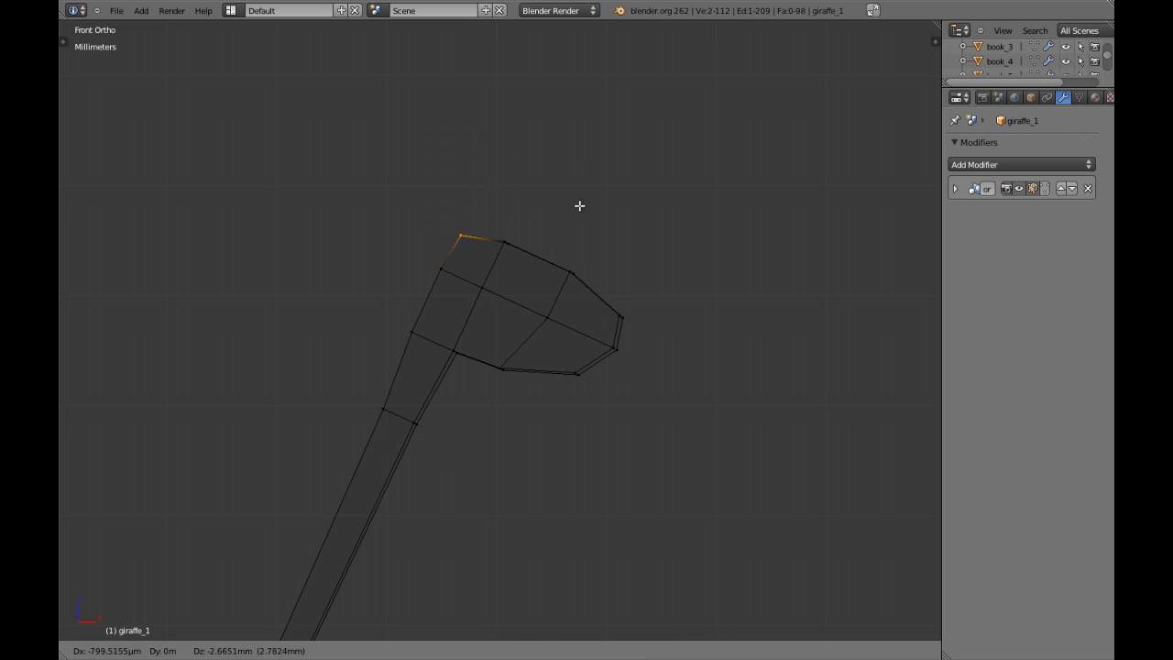
pyautogui.click(583, 209)
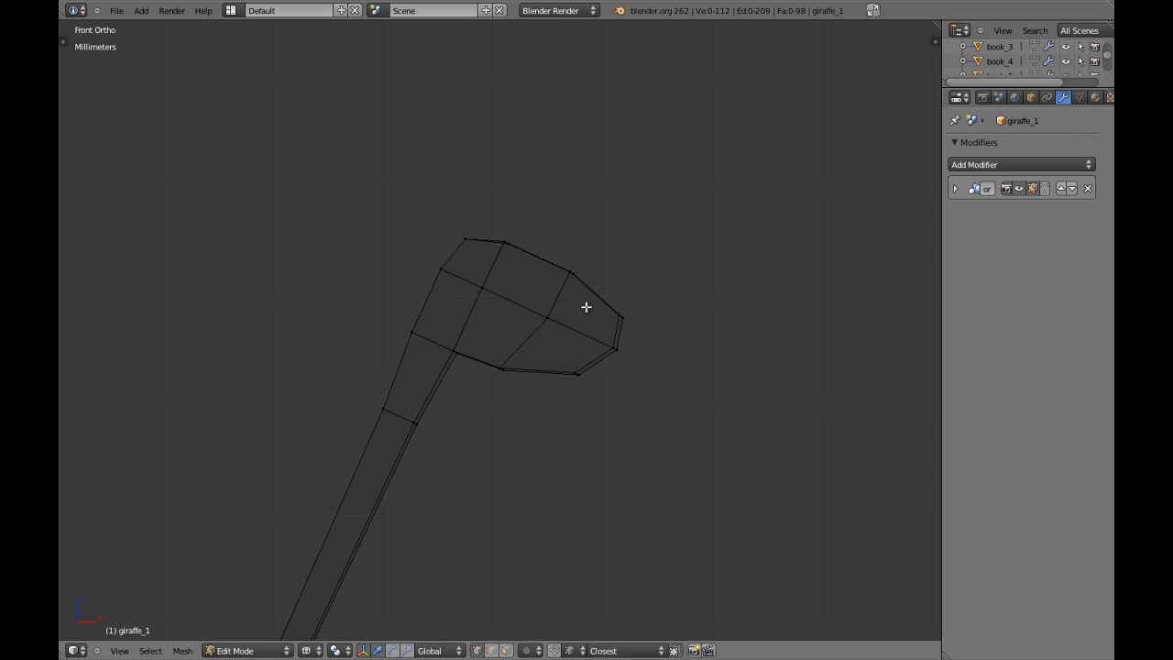
# Step: Examine the giraffe's head, neck, body and legs in Object Mode from several angles, including front and right views
pyautogui.press('Tab')
pyautogui.scroll(-4, 579, 382)
pyautogui.moveTo(578, 382)
pyautogui.mouseDown(button='middle')
pyautogui.moveTo(534, 406)
pyautogui.moveTo(544, 429)
pyautogui.mouseUp(button='middle')
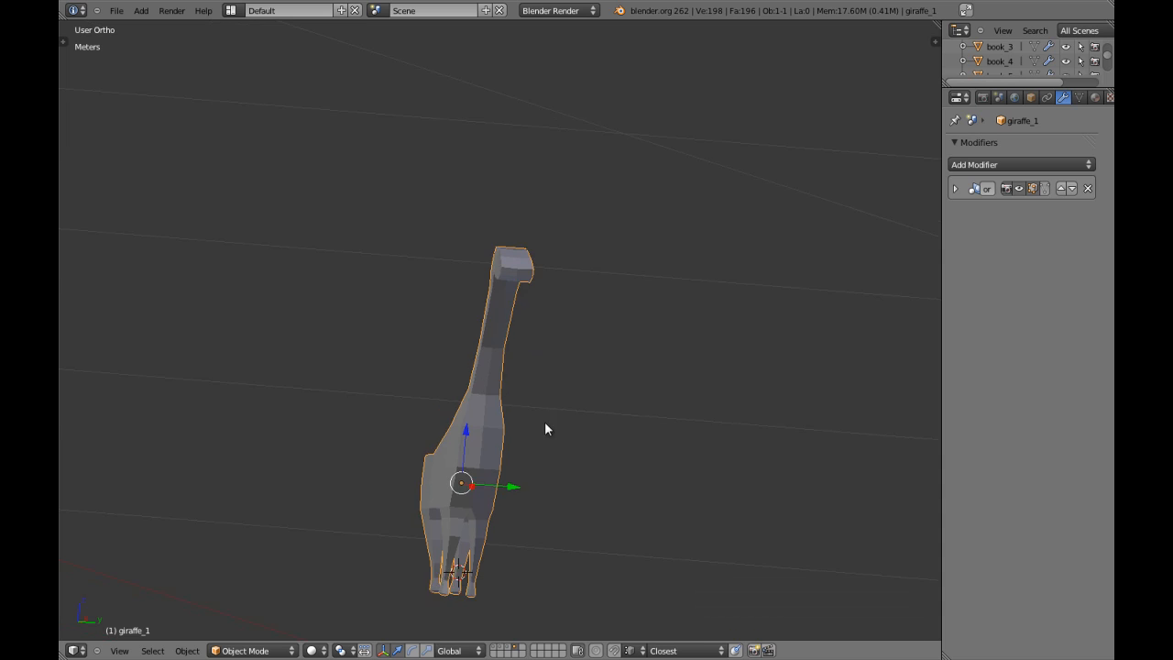
pyautogui.press('a')
pyautogui.press('KP_3')
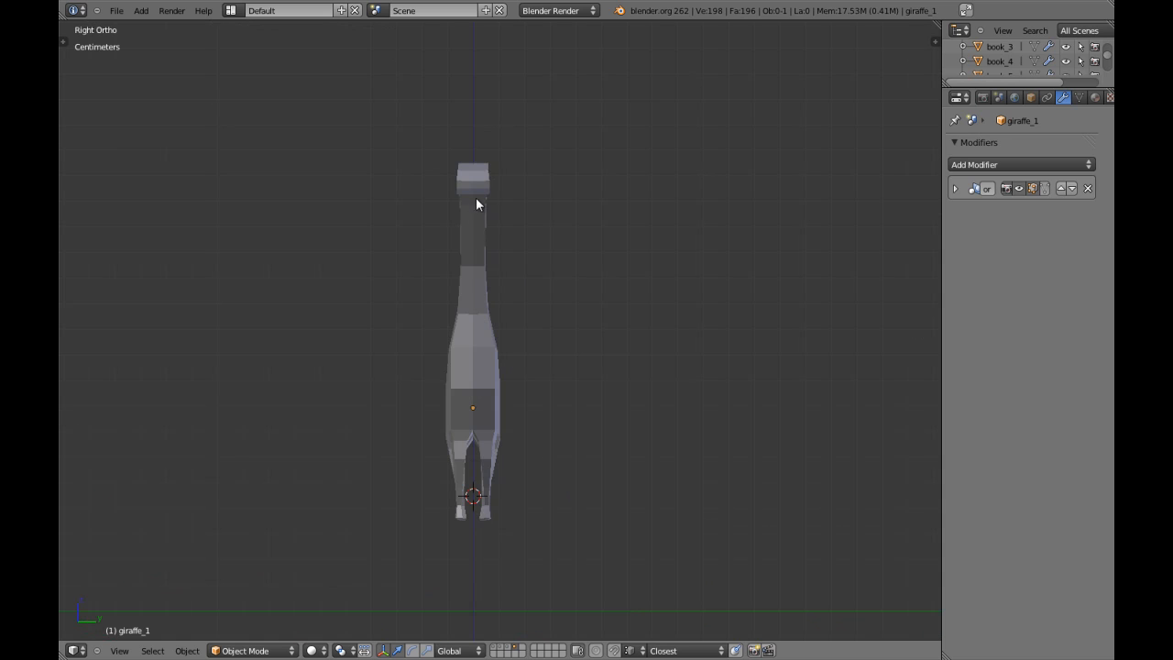
pyautogui.scroll(-2, 479, 238)
pyautogui.scroll(6, 495, 294)
pyautogui.moveTo(458, 348); pyautogui.dragTo(513, 424, button='middle')
pyautogui.scroll(-3, 397, 413)
pyautogui.scroll(6, 573, 440)
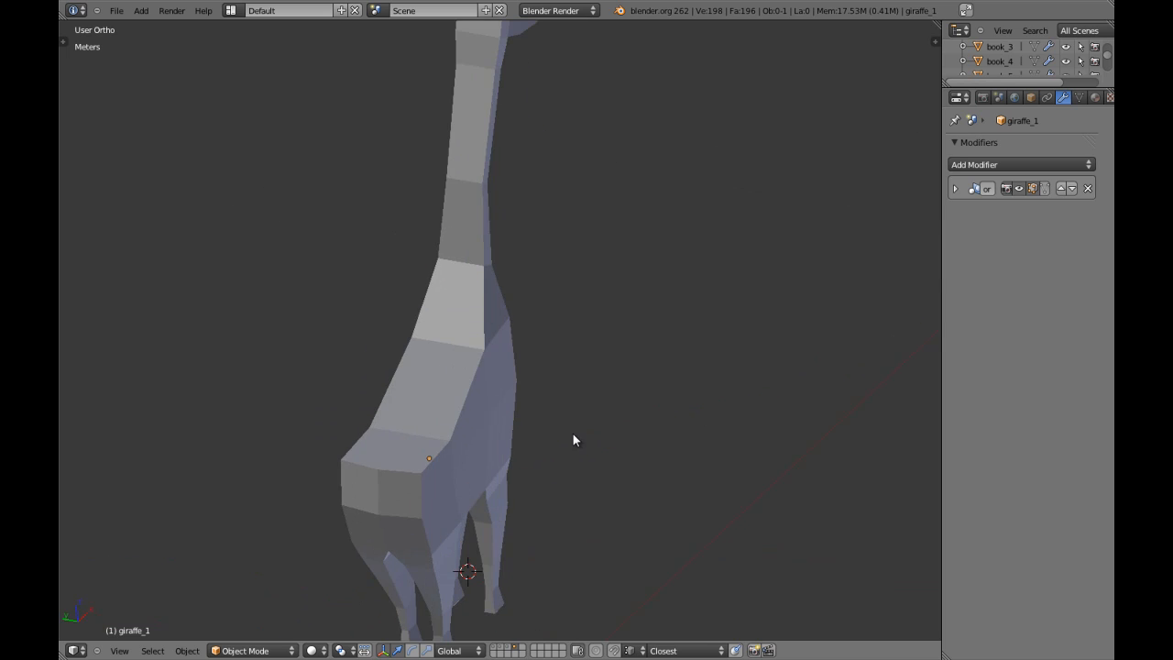
pyautogui.press('KP_1')
pyautogui.scroll(-3, 563, 426)
pyautogui.scroll(4, 656, 368)
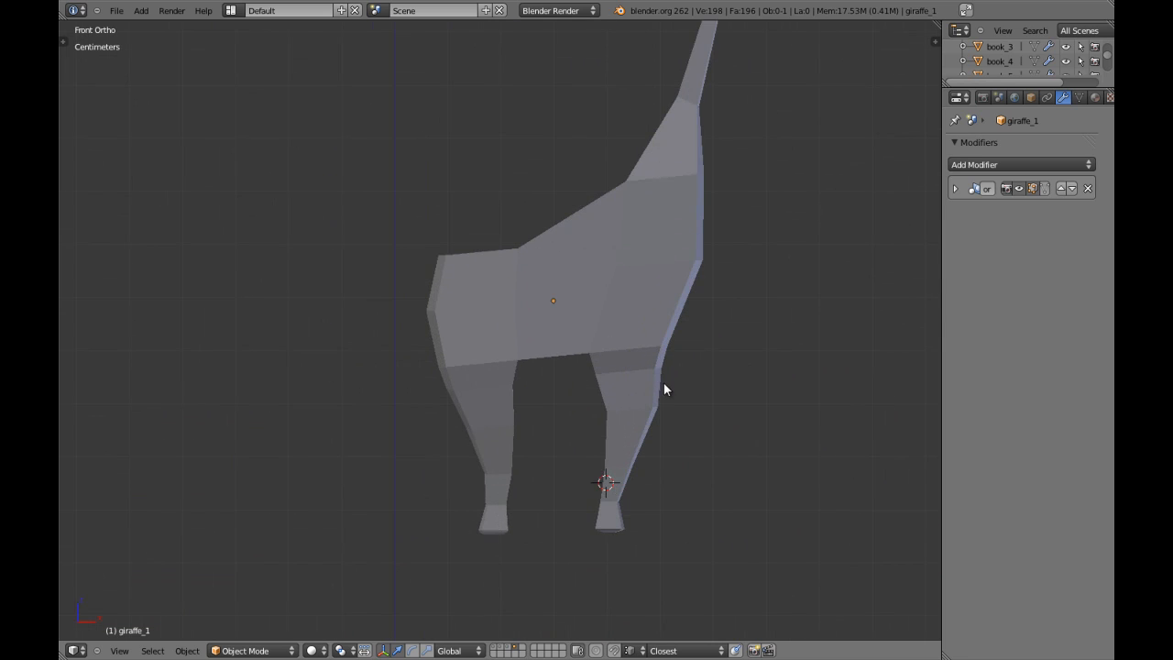
pyautogui.scroll(-3, 664, 384)
pyautogui.moveTo(627, 277); pyautogui.dragTo(547, 299, button='middle')
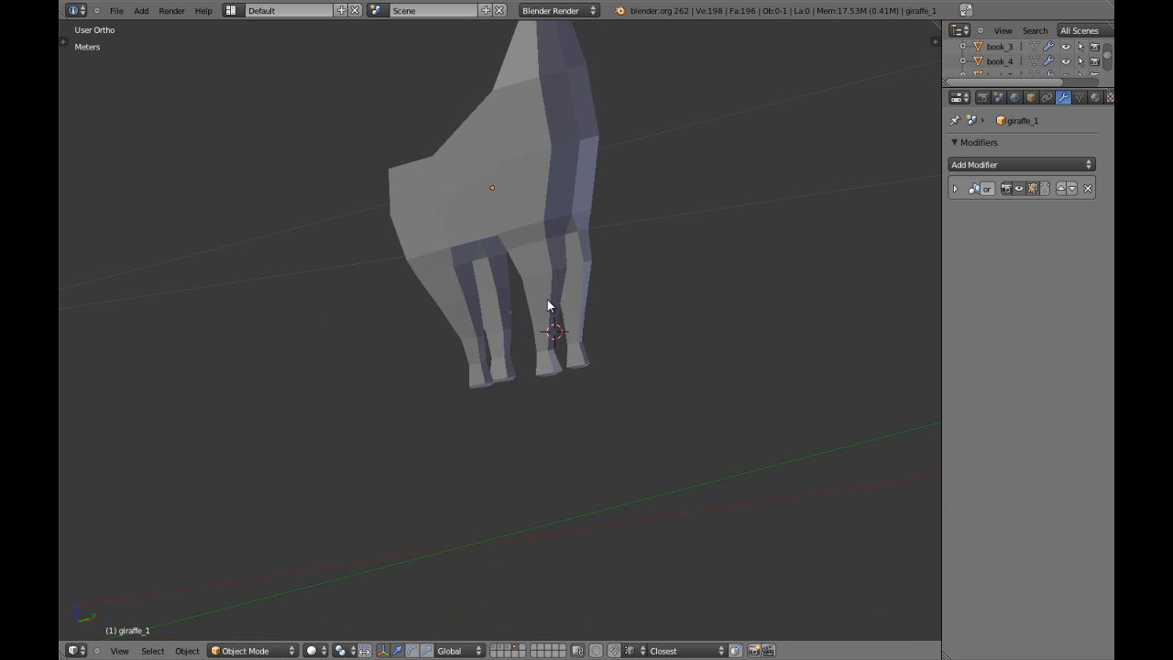
pyautogui.press('KP_1')
pyautogui.press('KP_3')
# Step: In the right view, switch to face select and grow a selection over the front leg from its hoof upward
pyautogui.press('Tab')
pyautogui.scroll(4, 517, 245)
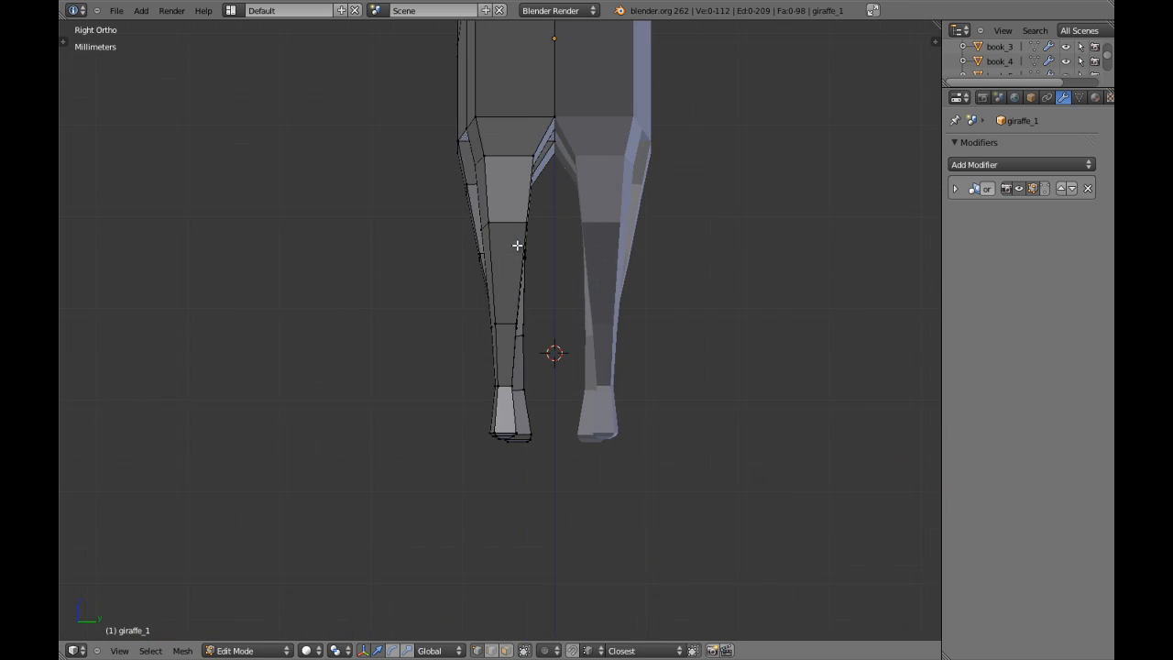
pyautogui.press('a')
pyautogui.press('a')
pyautogui.hotkey('ctrl', 'Tab')
pyautogui.click(505, 254)
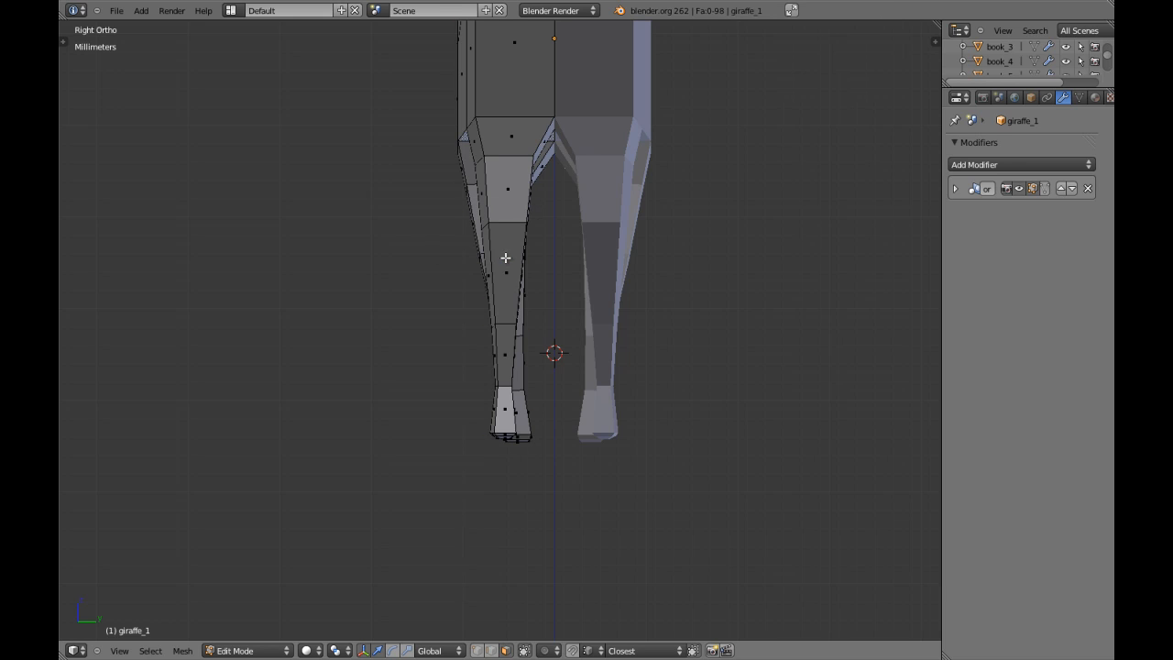
pyautogui.keyDown('shift'); pyautogui.scroll(-3, 500, 305); pyautogui.keyUp('shift')
pyautogui.keyDown('shift'); pyautogui.scroll(-1, 500, 305); pyautogui.keyUp('shift')
pyautogui.press('ctrl+KP_Add')
pyautogui.press('ctrl+KP_Add')
pyautogui.press('ctrl+KP_Add')
pyautogui.press('ctrl+KP_Add')
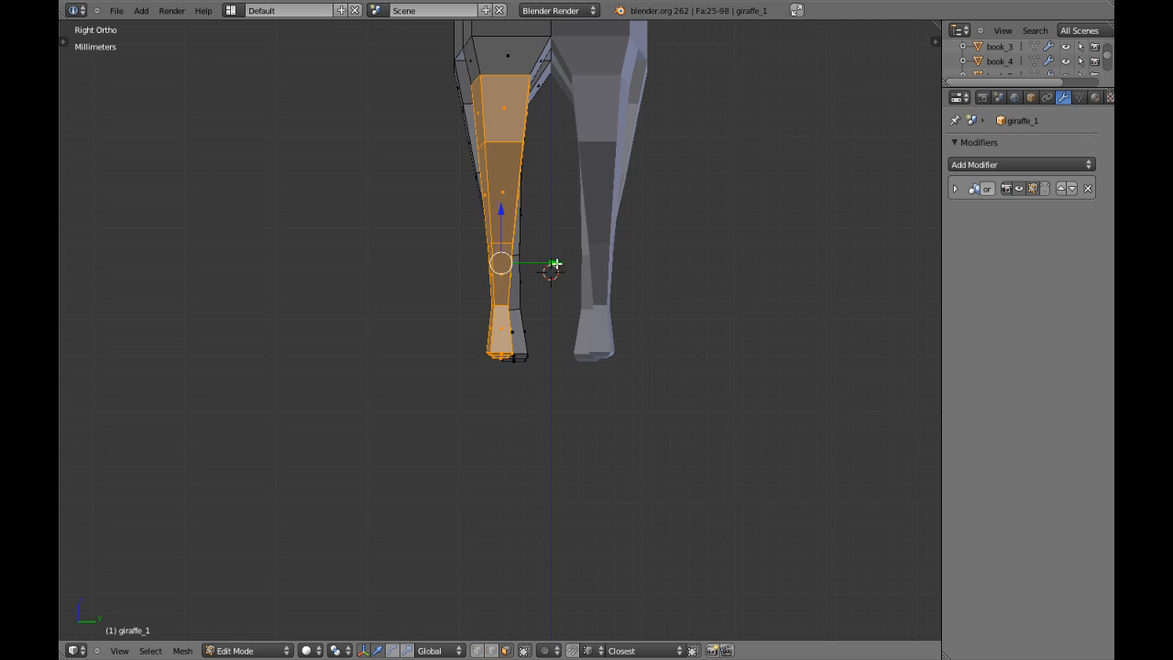
# Step: Shift the selected front leg faces about 0.27 mm outward along Y, then return to Object Mode and inspect the legs
pyautogui.press('r')
pyautogui.press('Escape')
pyautogui.press('g')
pyautogui.press('y')
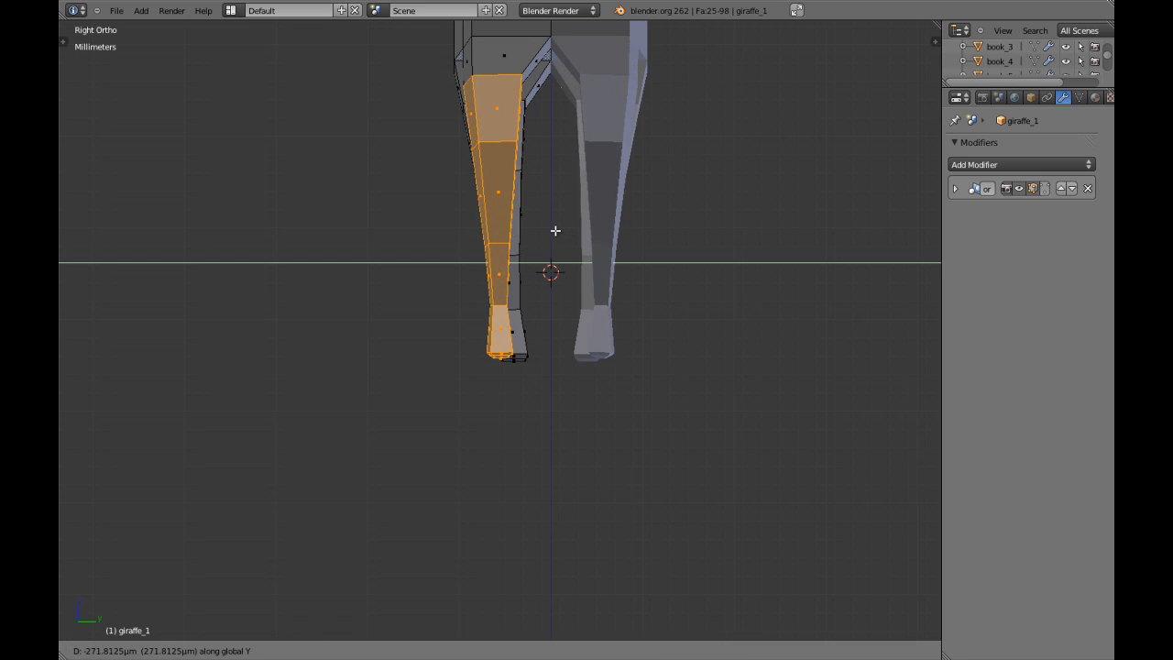
pyautogui.click(554, 230)
pyautogui.press('Tab')
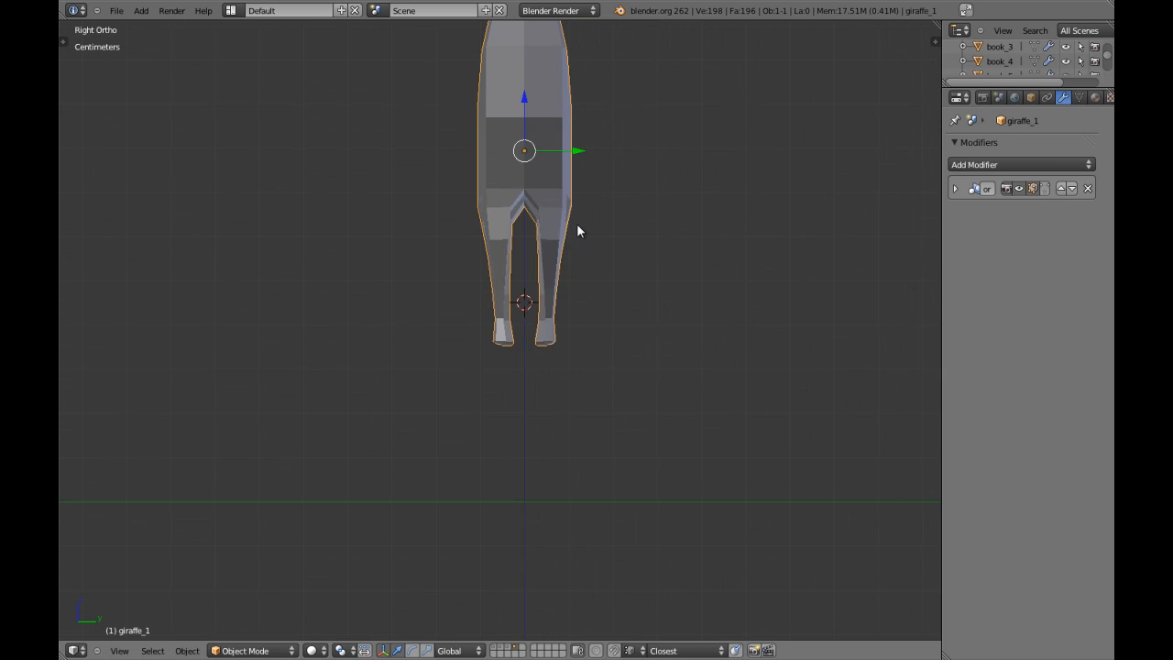
pyautogui.moveTo(558, 235); pyautogui.dragTo(605, 251, button='middle')
pyautogui.scroll(3, 602, 244)
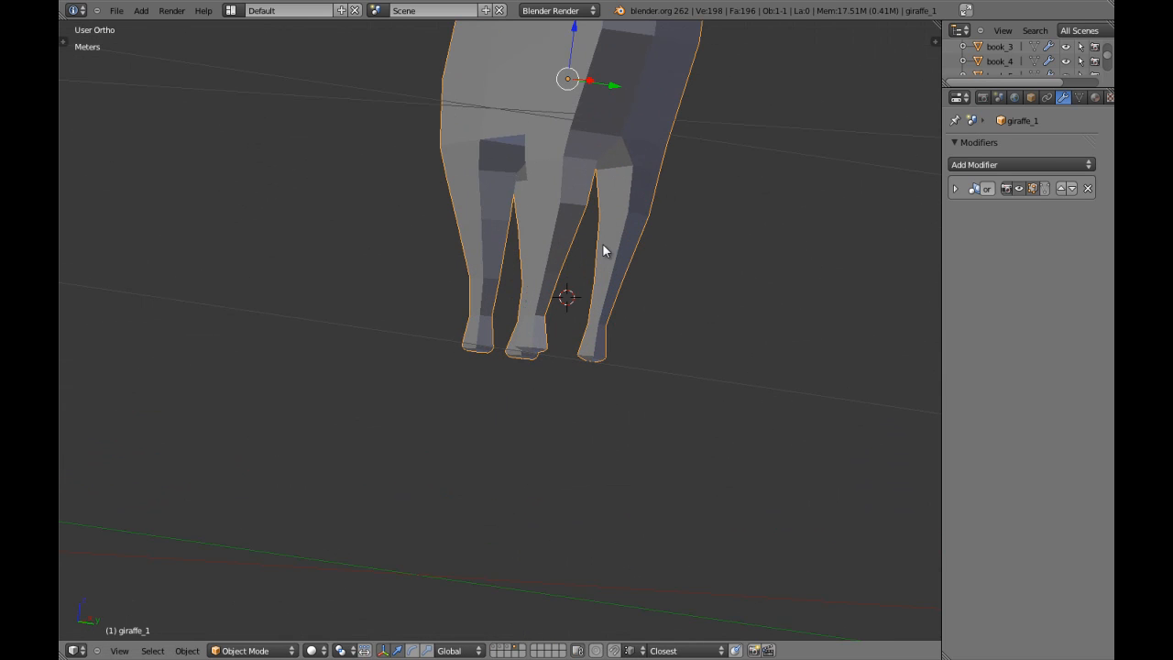
# Step: Re-enter Edit Mode and scale the selected front leg faces to about 1.03 along Z
pyautogui.press('ctrl+KP_3')
pyautogui.press('Tab')
pyautogui.scroll(1, 548, 222)
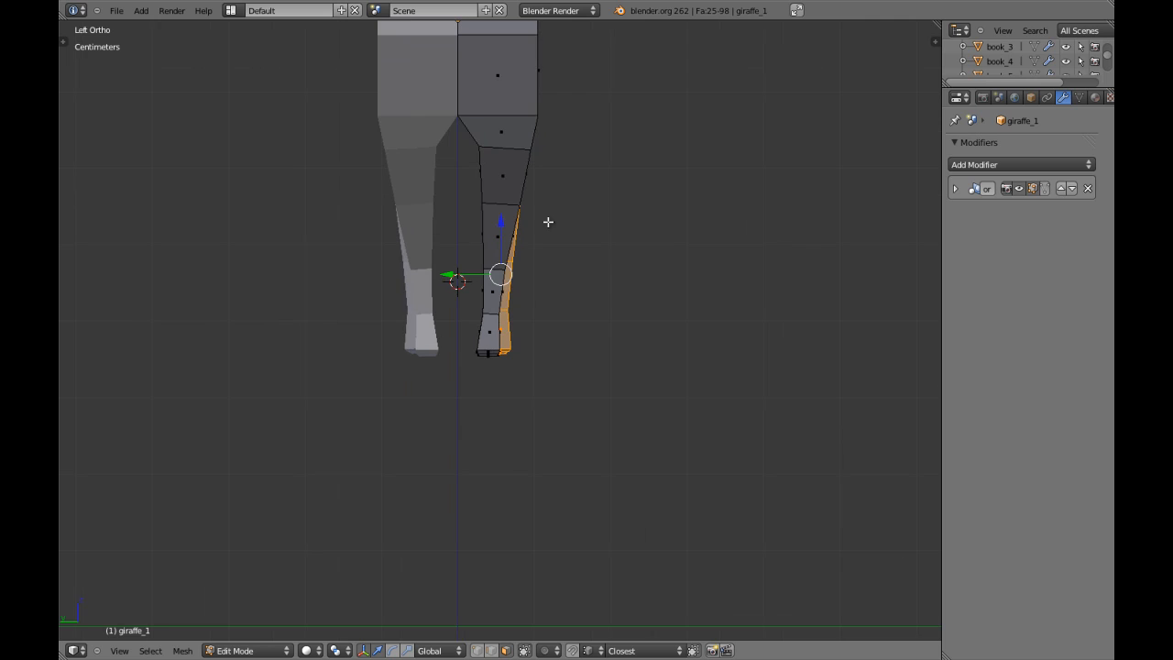
pyautogui.press('KP_3')
pyautogui.scroll(2, 545, 220)
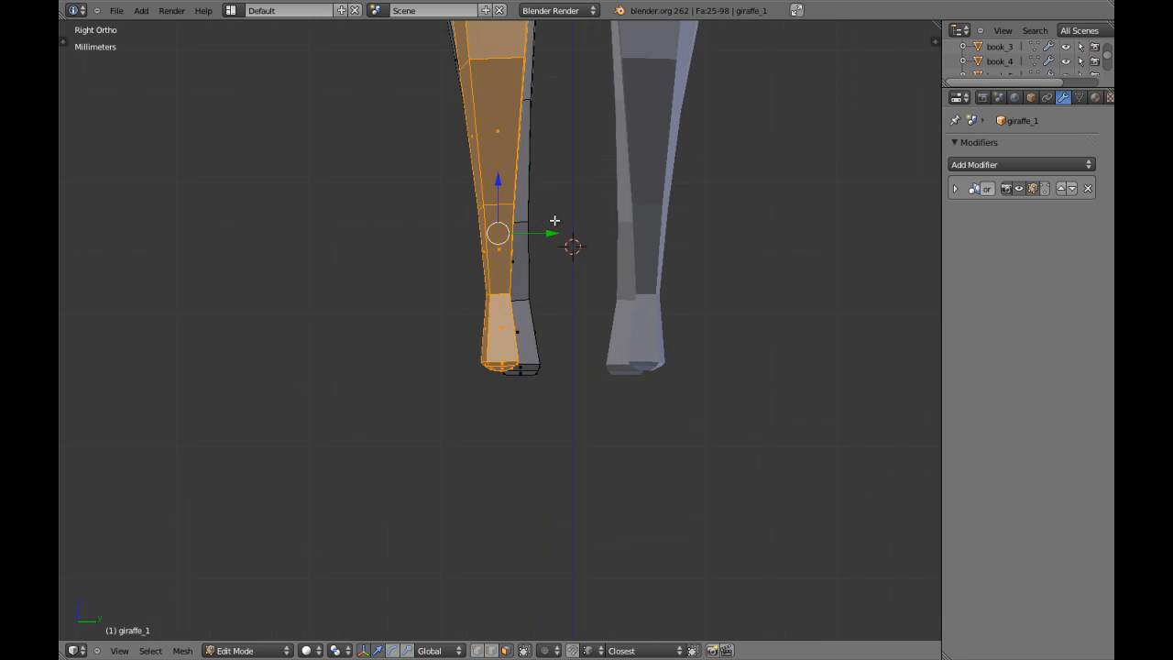
pyautogui.press('n')
pyautogui.click(850, 510)
pyautogui.click(866, 530)
pyautogui.click(828, 510)
pyautogui.press('n')
pyautogui.keyDown('shift'); pyautogui.moveTo(456, 208); pyautogui.dragTo(453, 336, button='middle'); pyautogui.keyUp('shift')
pyautogui.keyDown('shift'); pyautogui.moveTo(578, 232); pyautogui.dragTo(571, 266, button='middle'); pyautogui.keyUp('shift')
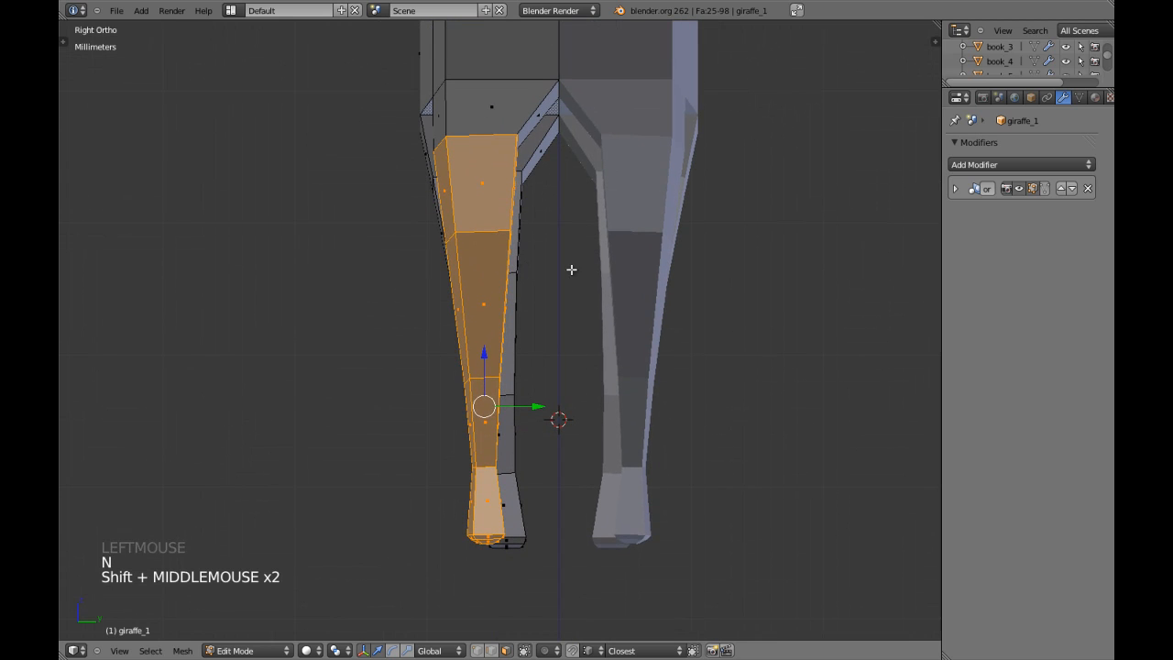
pyautogui.press('s')
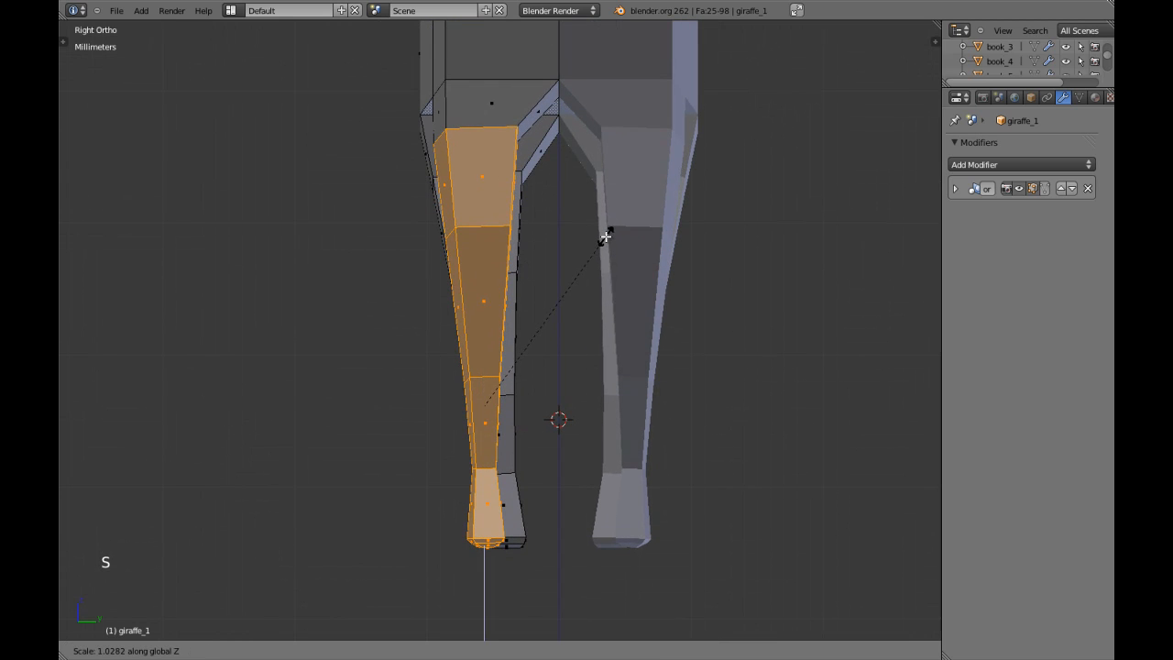
pyautogui.keyDown('shift'); pyautogui.click(608, 236); pyautogui.keyUp('shift')
# Step: Switch to vertex select, box-select the front hoof's vertices through the mesh and nudge them to line up with the rear hoof
pyautogui.press('KP_1')
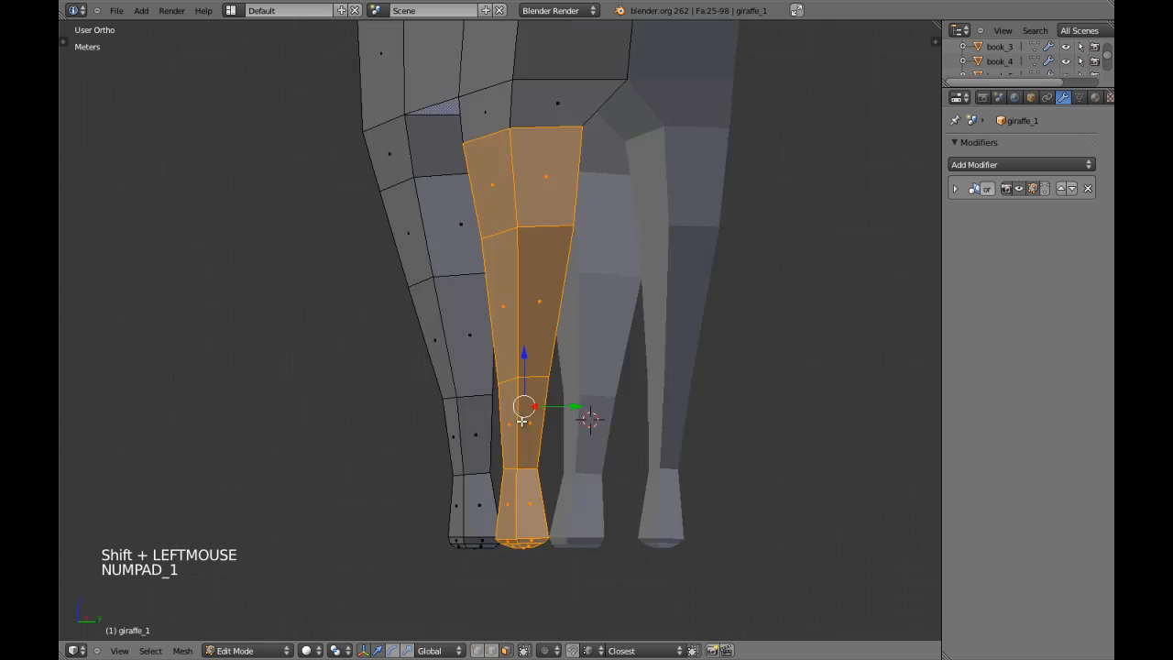
pyautogui.press('a')
pyautogui.press('a')
pyautogui.keyDown('shift'); pyautogui.moveTo(556, 432); pyautogui.dragTo(510, 412, button='middle'); pyautogui.keyUp('shift')
pyautogui.hotkey('ctrl', 'Tab')
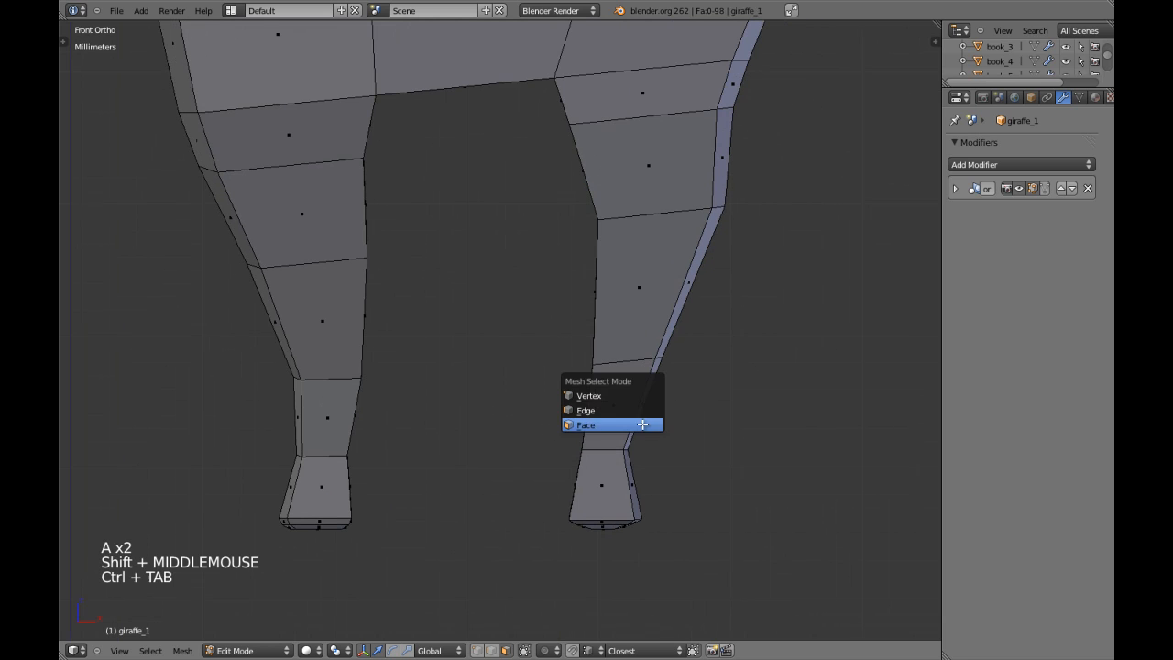
pyautogui.click(624, 397)
pyautogui.press('z')
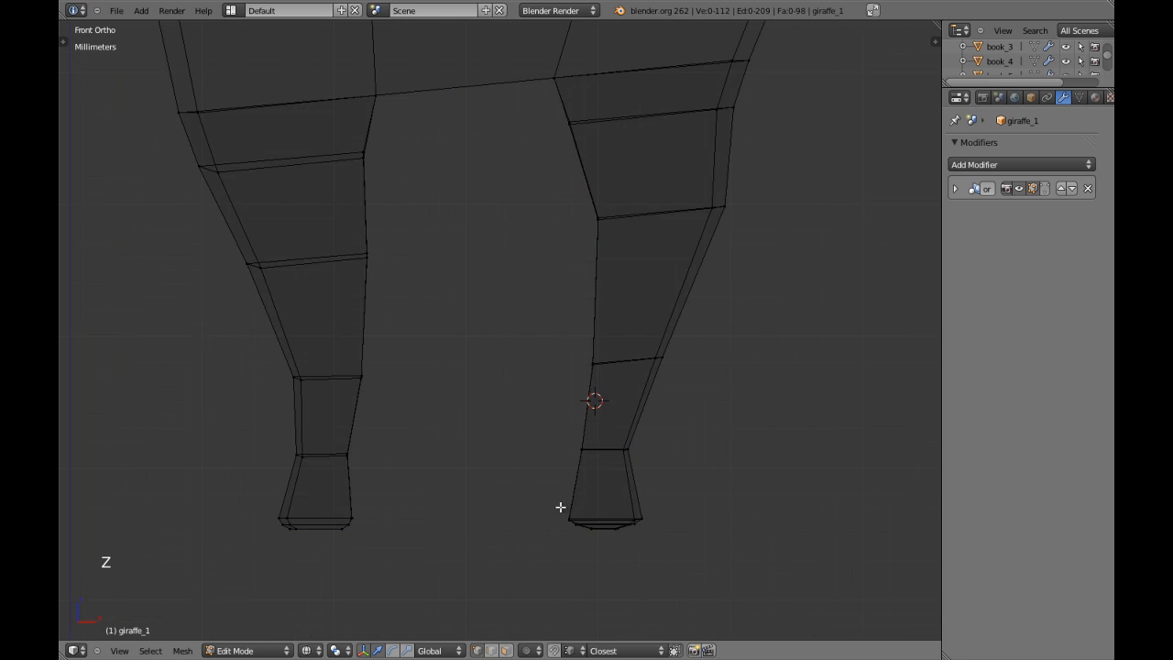
pyautogui.moveTo(542, 502); pyautogui.dragTo(696, 586)
pyautogui.press('z')
pyautogui.moveTo(660, 534); pyautogui.dragTo(652, 525)
pyautogui.press('a')
# Step: Examine the whole giraffe's leg and neck proportions from the front in Object Mode, in both solid and wireframe display
pyautogui.scroll(-3, 566, 391)
pyautogui.press('Tab')
pyautogui.scroll(-6, 568, 386)
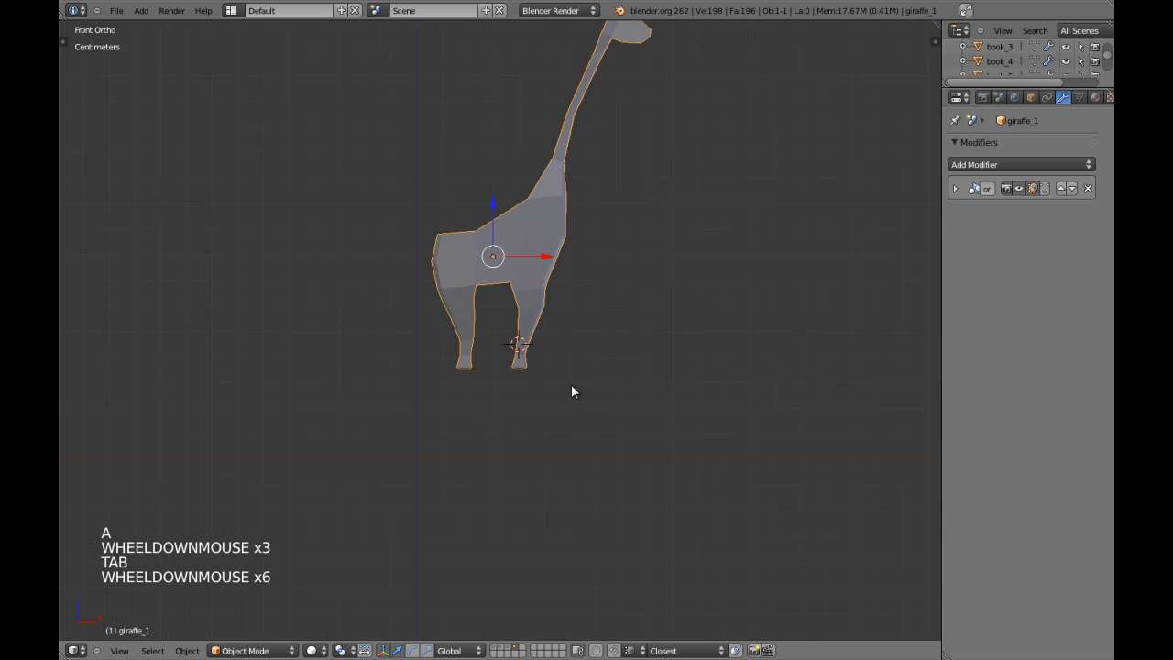
pyautogui.press('a')
pyautogui.keyDown('shift'); pyautogui.moveTo(571, 384); pyautogui.dragTo(548, 297, button='middle'); pyautogui.keyUp('shift')
pyautogui.scroll(-4, 546, 306)
pyautogui.scroll(5, 547, 308)
pyautogui.scroll(-1, 549, 306)
pyautogui.keyDown('shift'); pyautogui.moveTo(559, 301); pyautogui.dragTo(554, 334, button='middle'); pyautogui.keyUp('shift')
pyautogui.press('z')
pyautogui.press('z')
pyautogui.press('z')
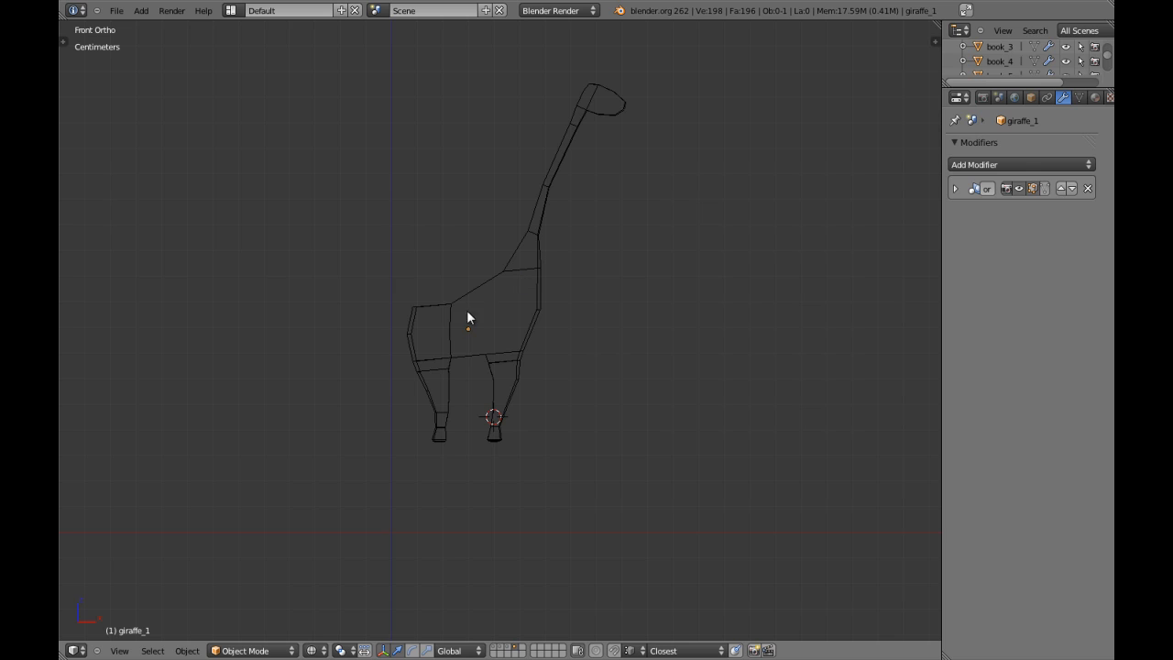
pyautogui.press('z')
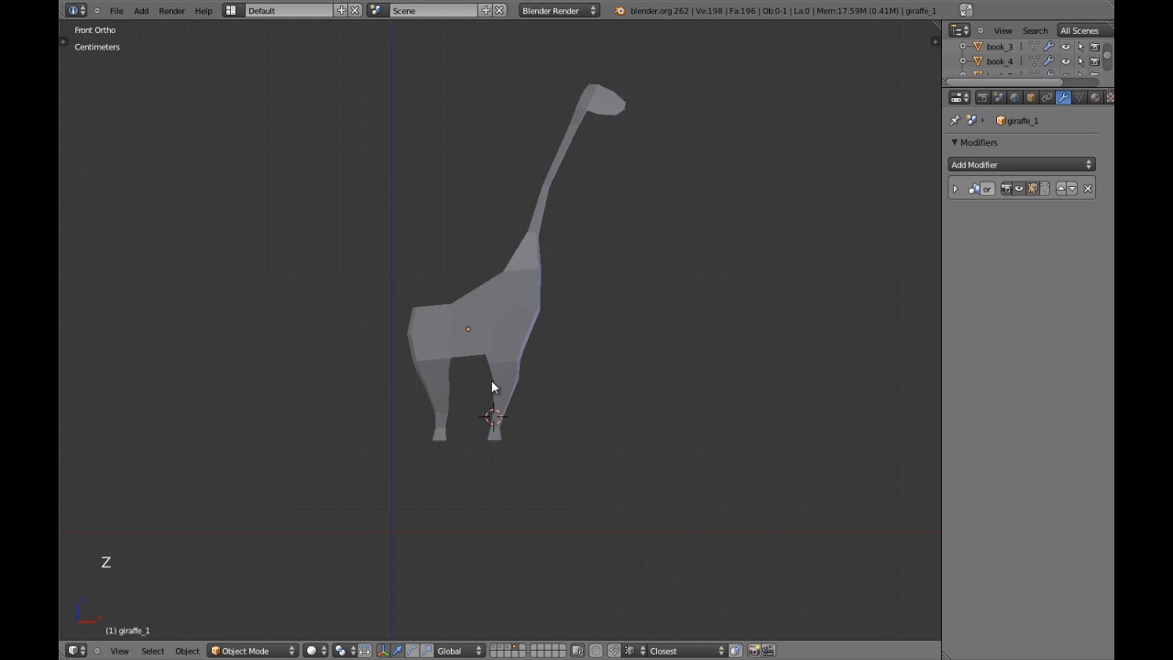
# Step: Select all leg vertices below the body in wireframe and scale them to about 1.2 along Z around a 3D cursor placed in the belly
pyautogui.press('z')
pyautogui.scroll(3, 497, 412)
pyautogui.press('a')
pyautogui.press('a')
pyautogui.press('Tab')
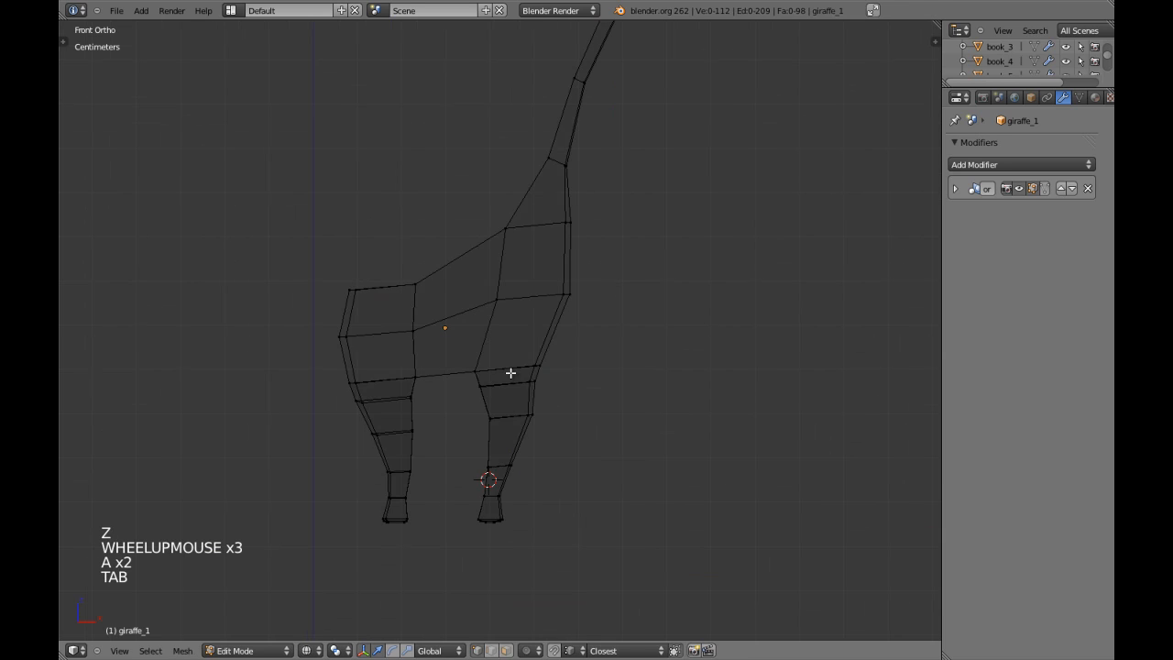
pyautogui.click(451, 347)
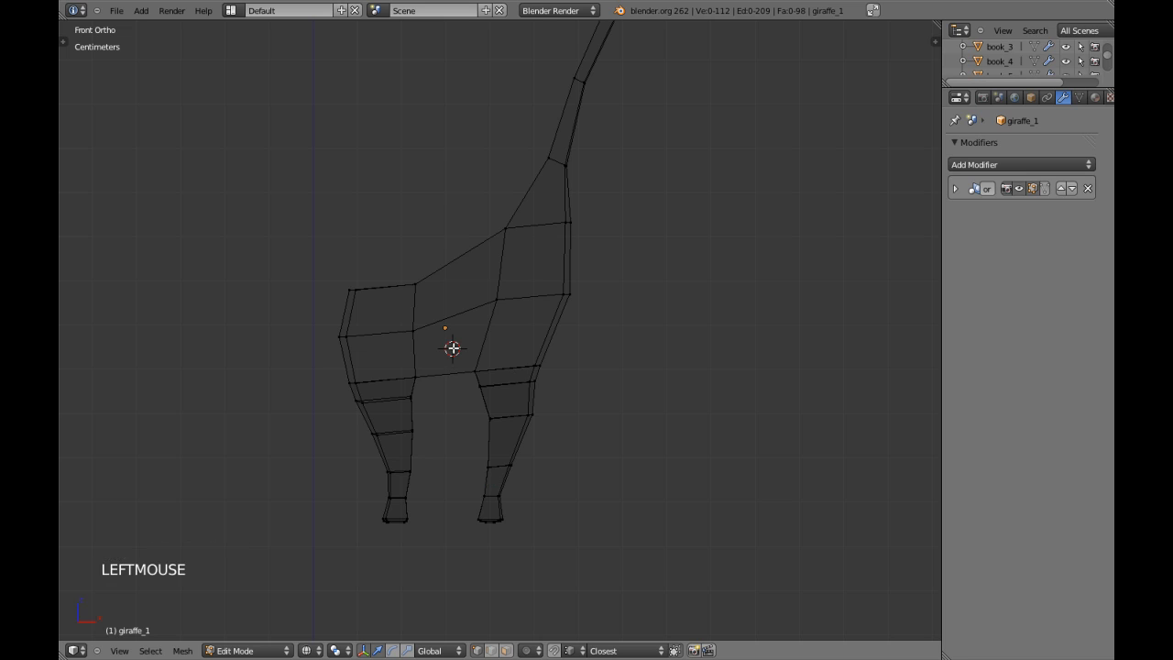
pyautogui.press('c')
pyautogui.moveTo(382, 498)
pyautogui.mouseDown()
pyautogui.moveTo(393, 446)
pyautogui.moveTo(375, 440)
pyautogui.moveTo(505, 424)
pyautogui.moveTo(486, 503)
pyautogui.mouseUp()
pyautogui.rightClick(510, 478)
pyautogui.press('.')
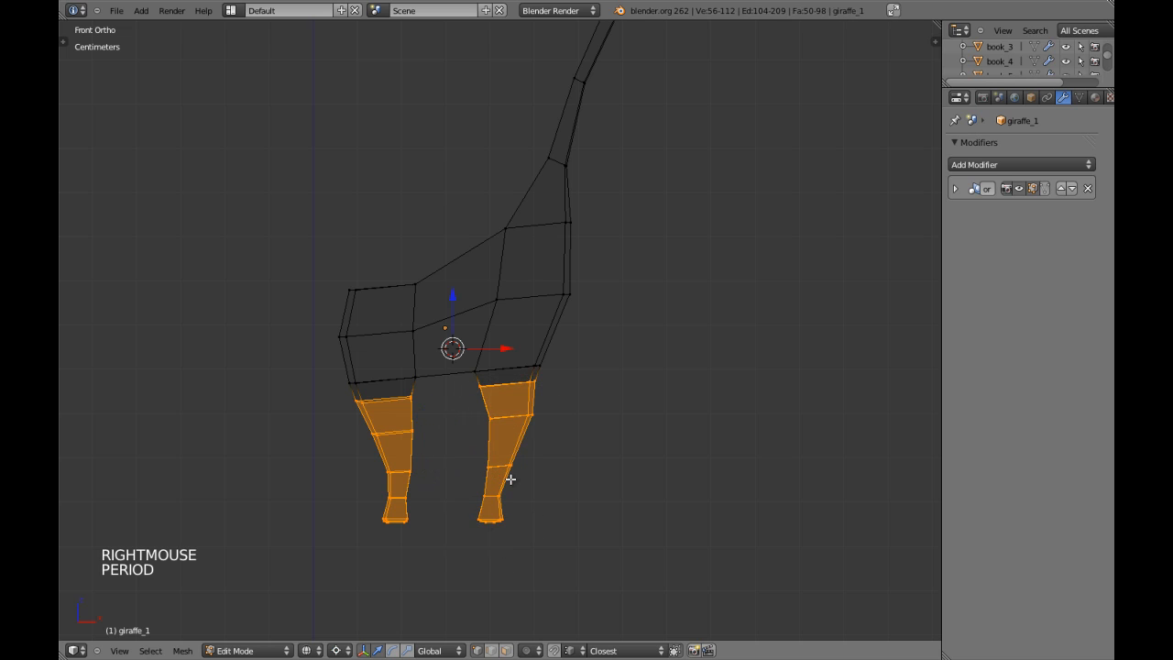
pyautogui.scroll(-4, 513, 462)
pyautogui.press('s')
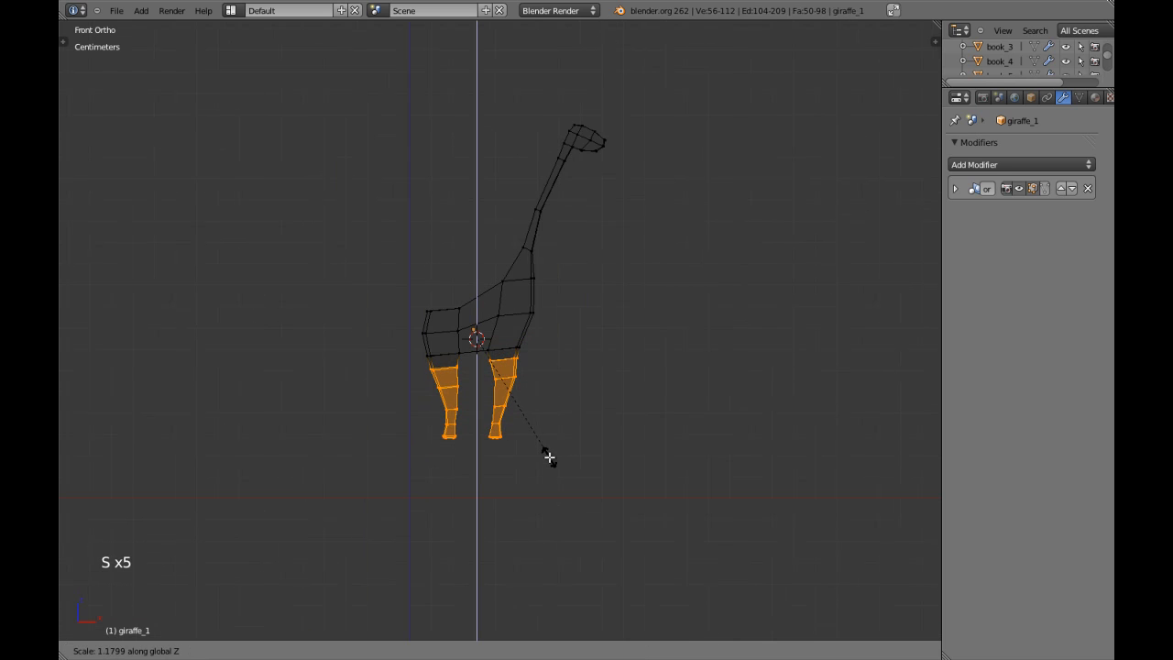
pyautogui.click(549, 463)
pyautogui.press('a')
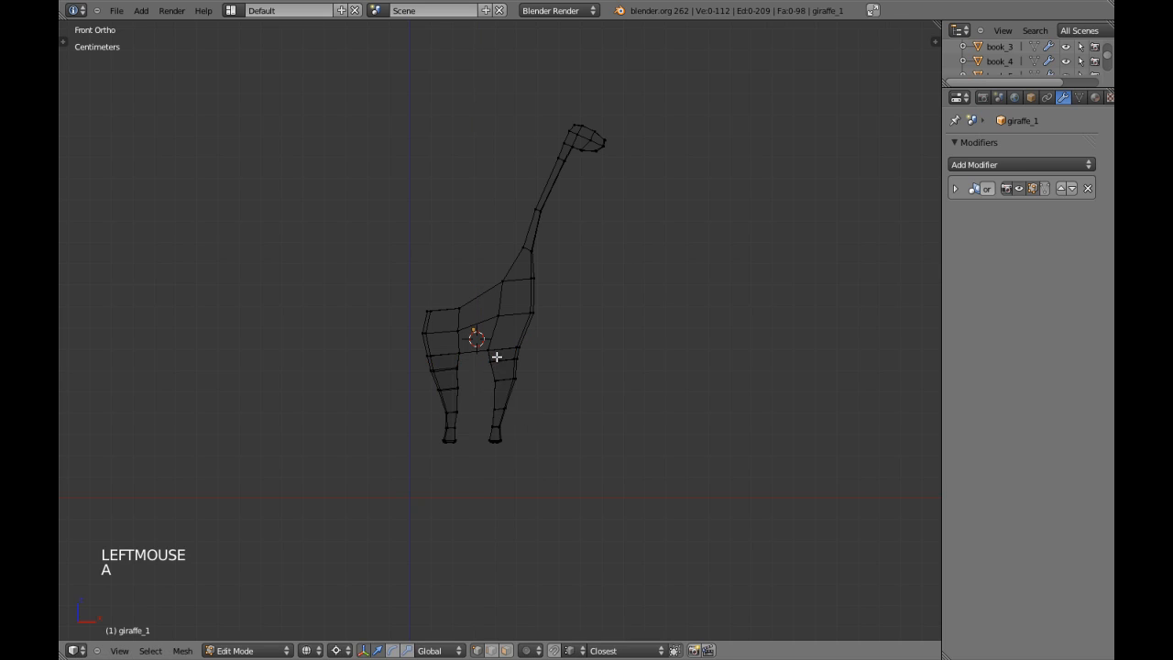
# Step: Circle-select the giraffe's body vertices, set the pivot to the selection's median point and scale them to about 0.93 along Z
pyautogui.press('c')
pyautogui.click(446, 315)
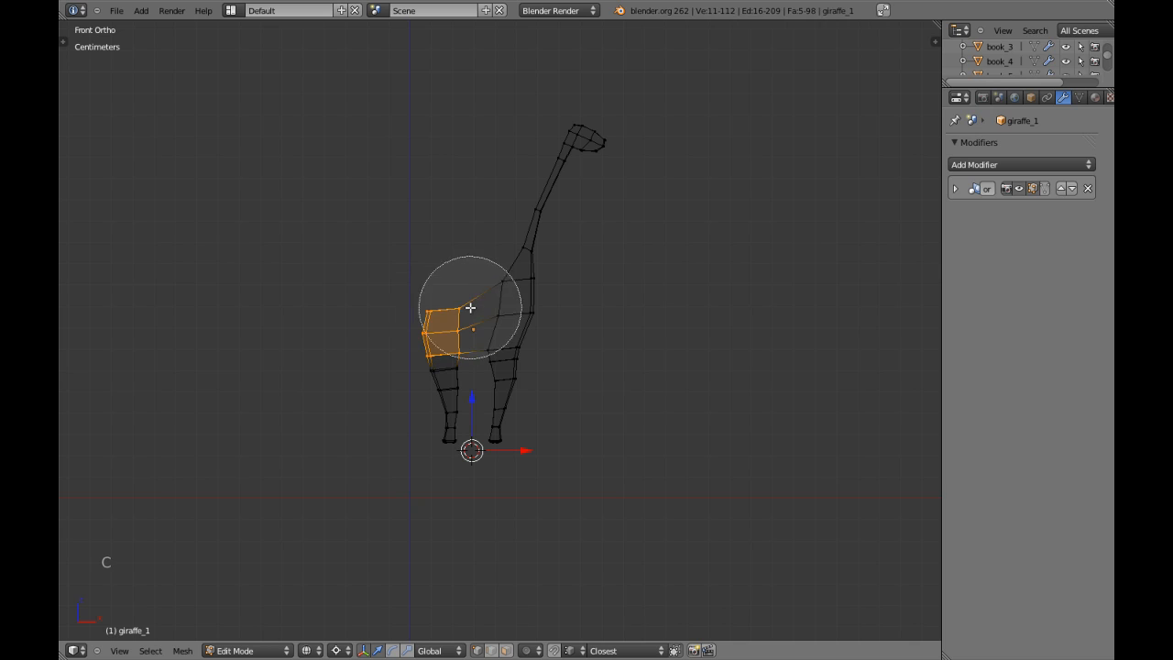
pyautogui.moveTo(473, 309); pyautogui.dragTo(506, 307)
pyautogui.rightClick(506, 306)
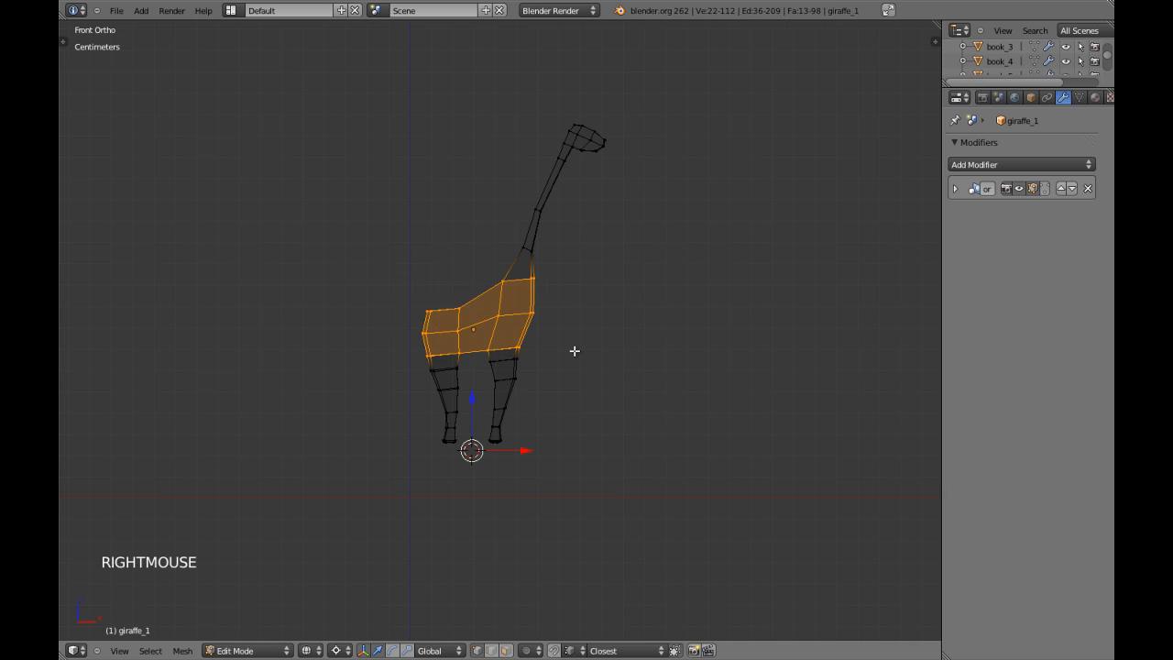
pyautogui.hotkey('ctrl', ',')
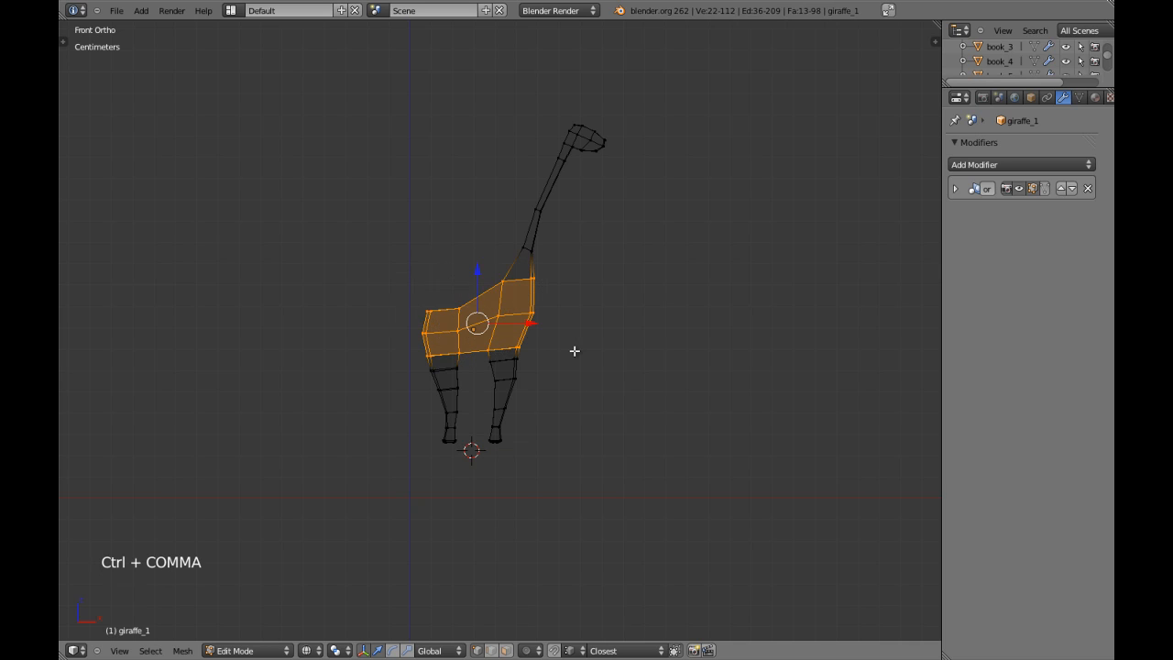
pyautogui.press('s')
pyautogui.press('z')
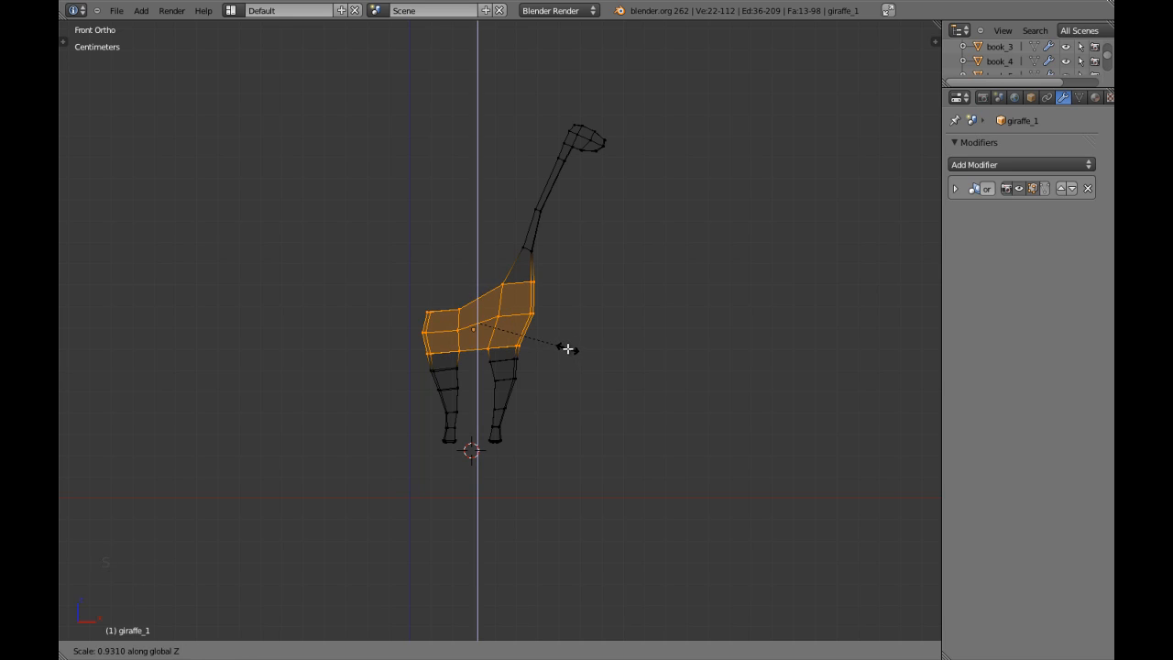
pyautogui.click(567, 348)
# Step: Rotate the selected body section by about -2.35° in the front view, deselect everything and restore solid shading
pyautogui.scroll(2, 631, 343)
pyautogui.press('r')
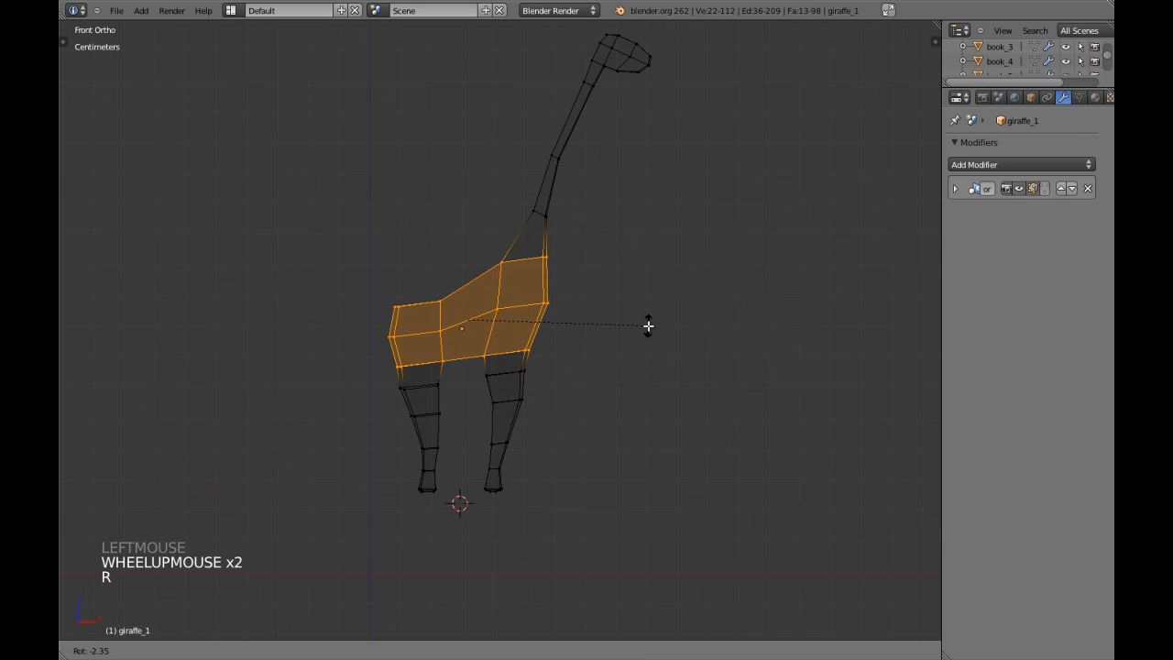
pyautogui.click(505, 335)
pyautogui.scroll(2, 482, 359)
pyautogui.press('a')
pyautogui.press('z')
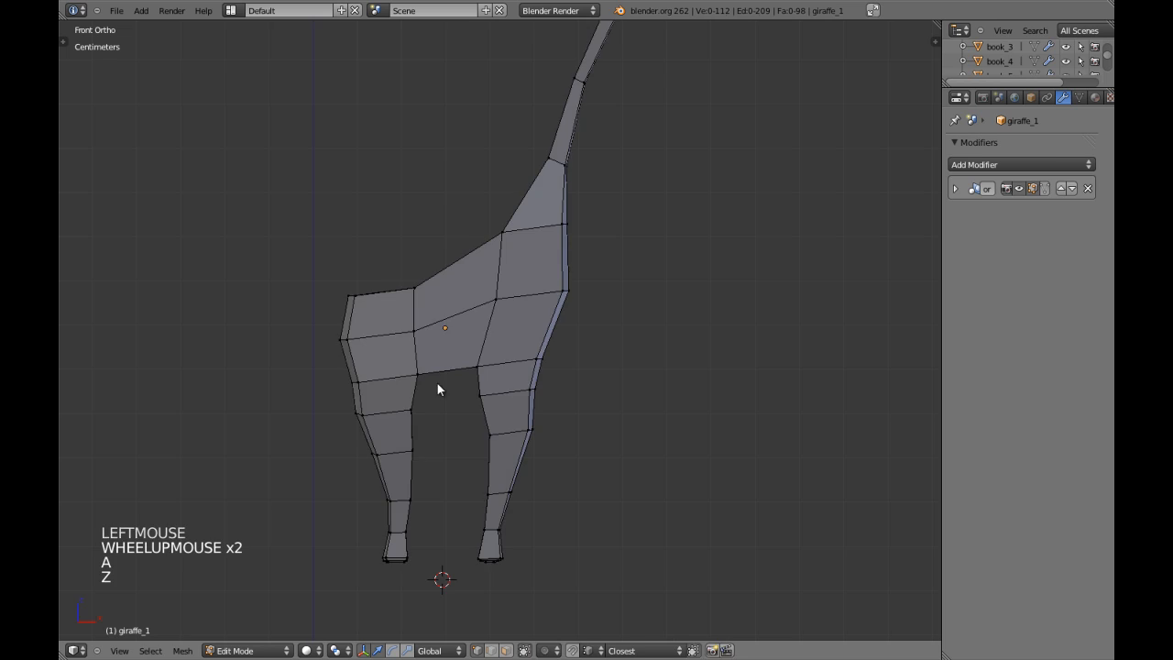
# Step: Return to Object Mode, check the giraffe's body and longer legs, and save the file
pyautogui.press('Tab')
pyautogui.scroll(-5, 532, 381)
pyautogui.scroll(1, 535, 380)
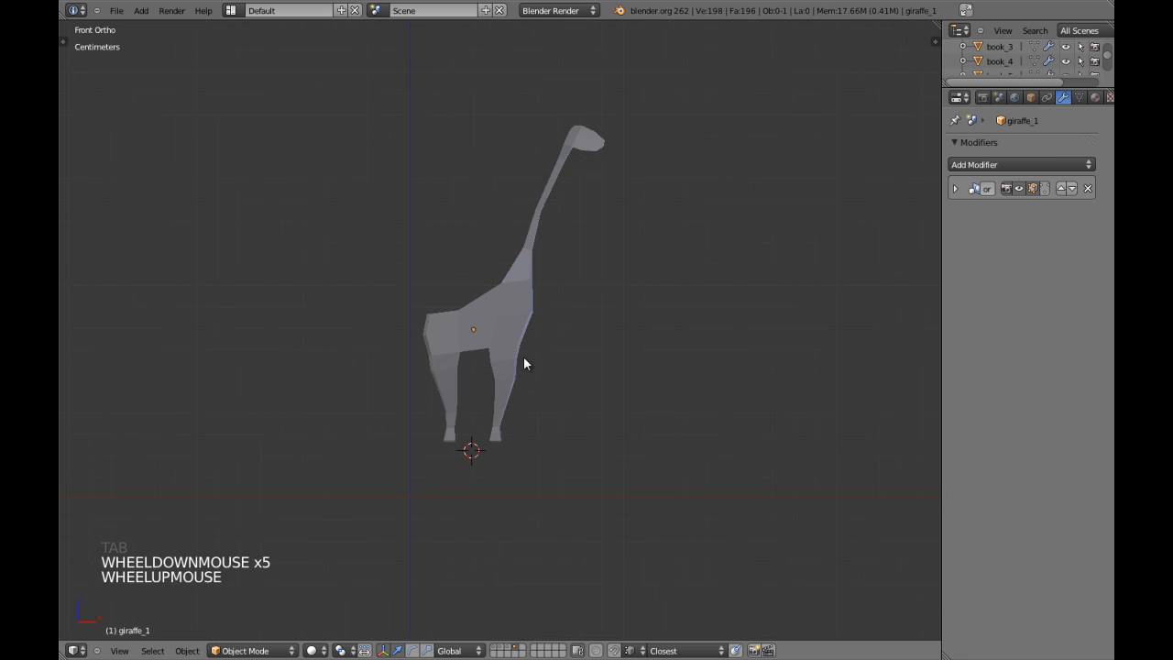
pyautogui.scroll(3, 521, 375)
pyautogui.rightClick(511, 403)
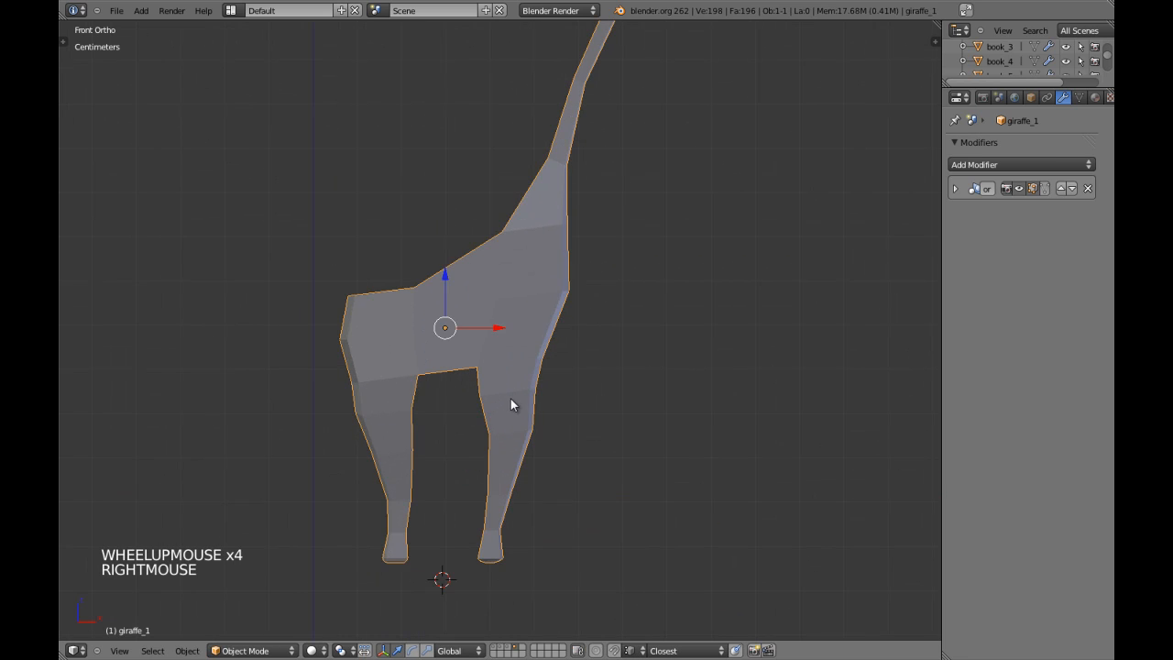
pyautogui.press('Tab')
pyautogui.keyDown('shift'); pyautogui.moveTo(521, 406); pyautogui.dragTo(488, 328, button='middle'); pyautogui.keyUp('shift')
pyautogui.press('Tab')
pyautogui.scroll(-3, 539, 387)
pyautogui.press('a')
pyautogui.hotkey('ctrl', 'w')
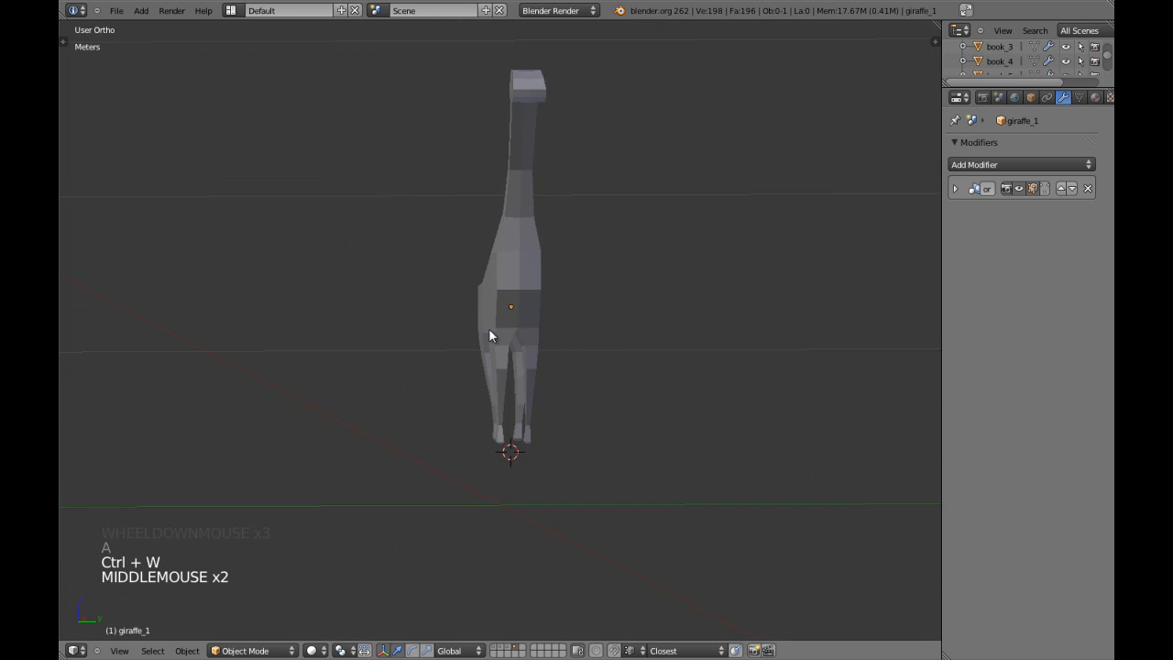
# Step: Examine the giraffe's silhouette from above and from the front, checking the head, neck and body
pyautogui.press('KP_7')
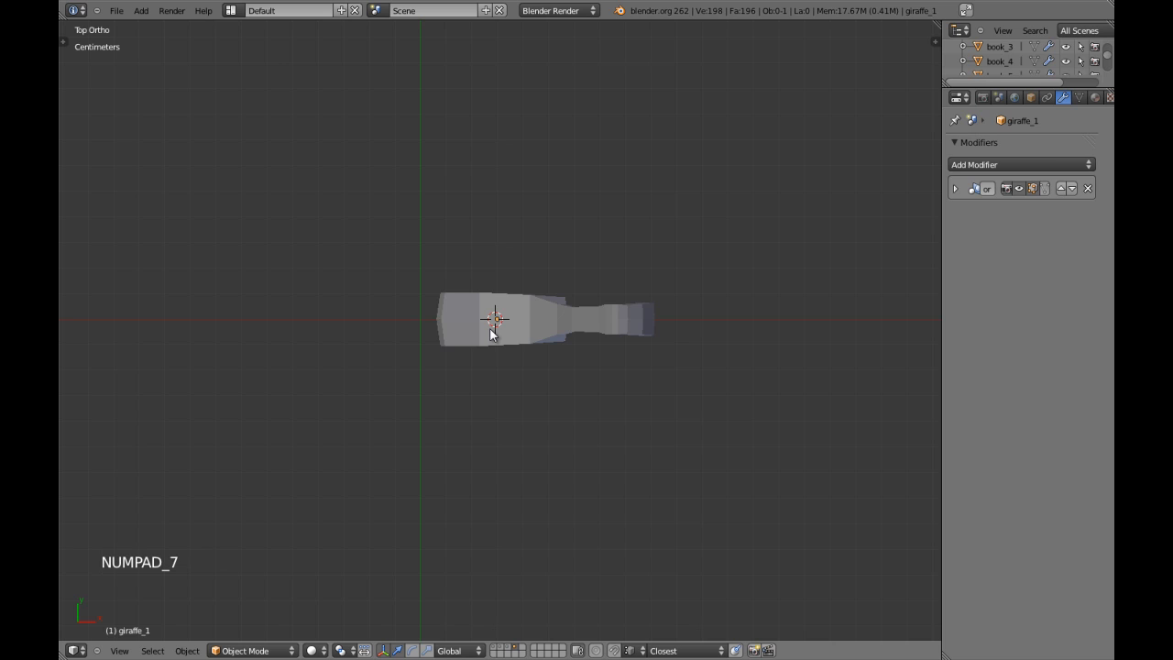
pyautogui.press('KP_1')
pyautogui.keyDown('shift'); pyautogui.moveTo(486, 336); pyautogui.dragTo(510, 477, button='middle'); pyautogui.keyUp('shift')
pyautogui.scroll(4, 563, 391)
pyautogui.scroll(-2, 562, 390)
pyautogui.keyDown('shift'); pyautogui.moveTo(563, 391); pyautogui.dragTo(531, 418, button='middle'); pyautogui.keyUp('shift')
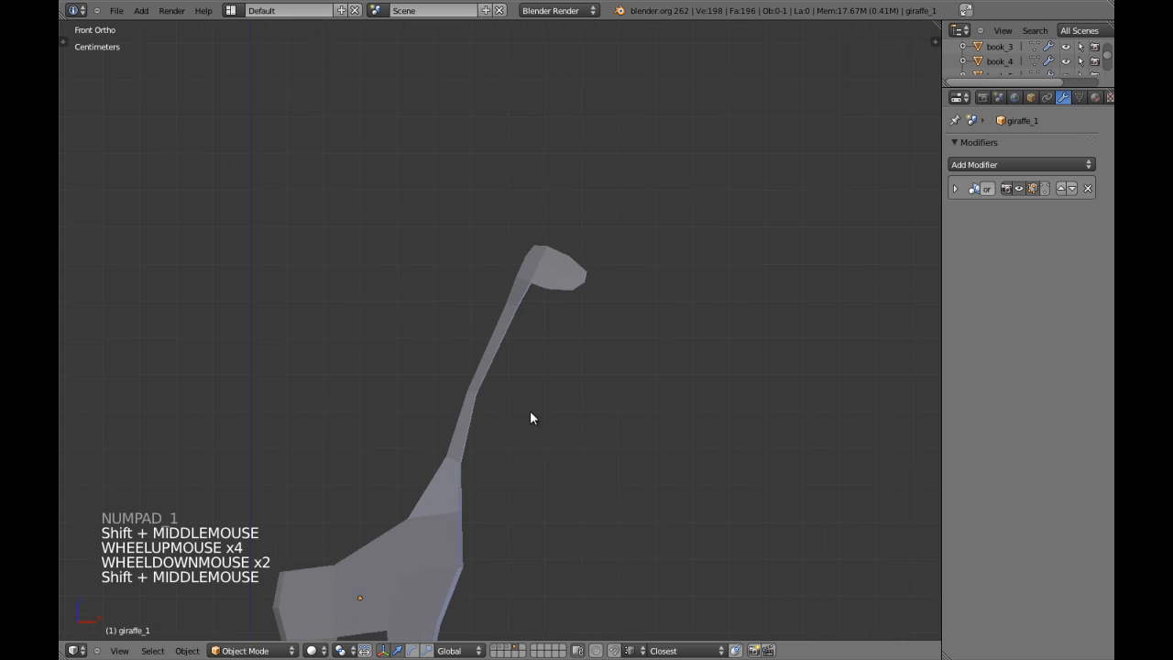
pyautogui.scroll(1, 550, 356)
pyautogui.keyDown('shift'); pyautogui.moveTo(550, 357); pyautogui.dragTo(605, 364, button='middle'); pyautogui.keyUp('shift')
pyautogui.scroll(-2, 612, 317)
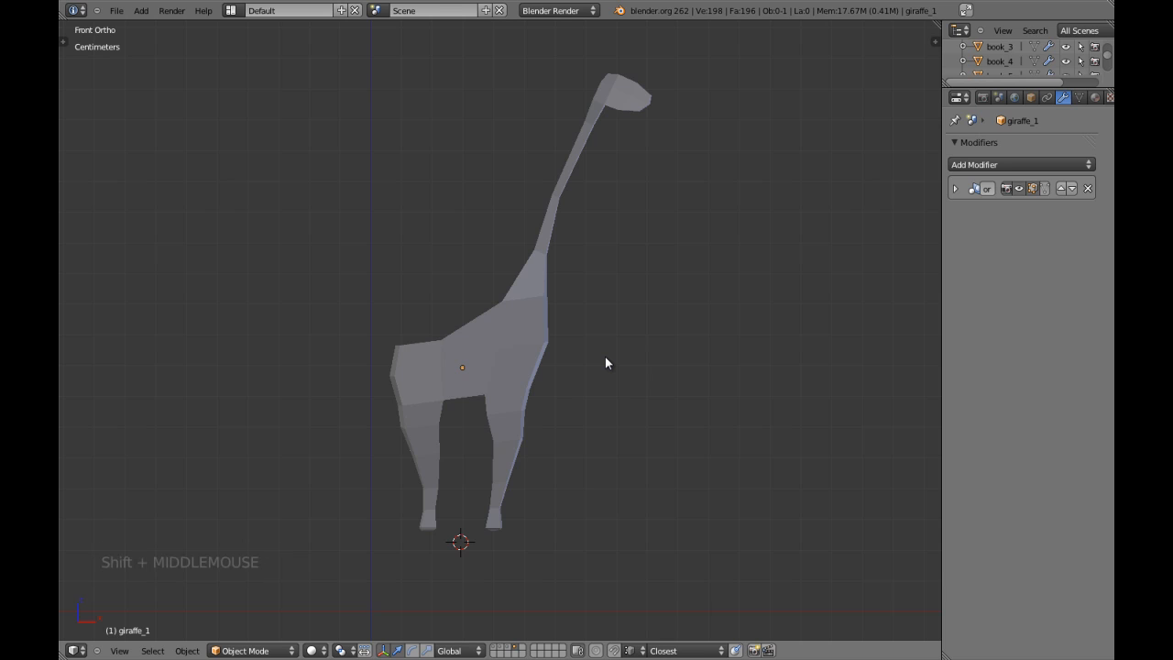
# Step: In the right view, select the edge loop at the neck's base and snap the 3D cursor to the giraffe's origin
pyautogui.press('KP_3')
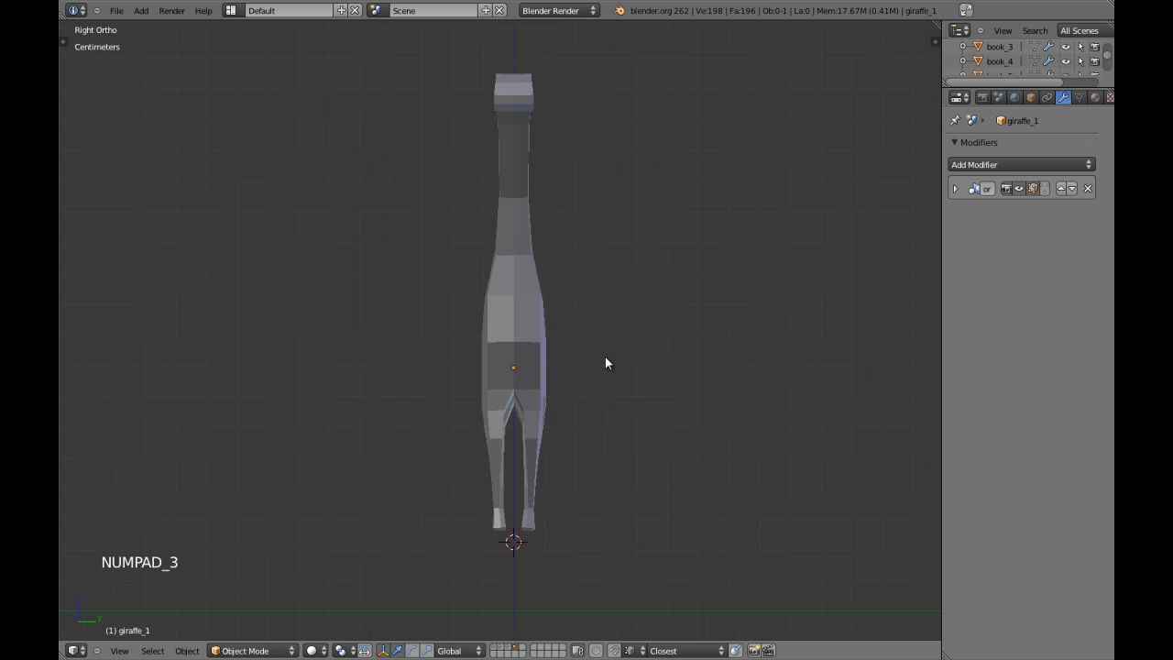
pyautogui.rightClick(544, 286)
pyautogui.scroll(3, 545, 286)
pyautogui.press('Tab')
pyautogui.press('a')
pyautogui.press('a')
pyautogui.press('a')
pyautogui.press('z')
pyautogui.keyDown('shift'); pyautogui.moveTo(526, 209); pyautogui.dragTo(502, 251, button='middle'); pyautogui.keyUp('shift')
pyautogui.keyDown('alt'); pyautogui.keyDown('shift'); pyautogui.rightClick(503, 231); pyautogui.keyUp('shift'); pyautogui.keyUp('alt')
pyautogui.press('Tab')
pyautogui.hotkey('shift', 's')
pyautogui.click(533, 320)
pyautogui.press('Tab')
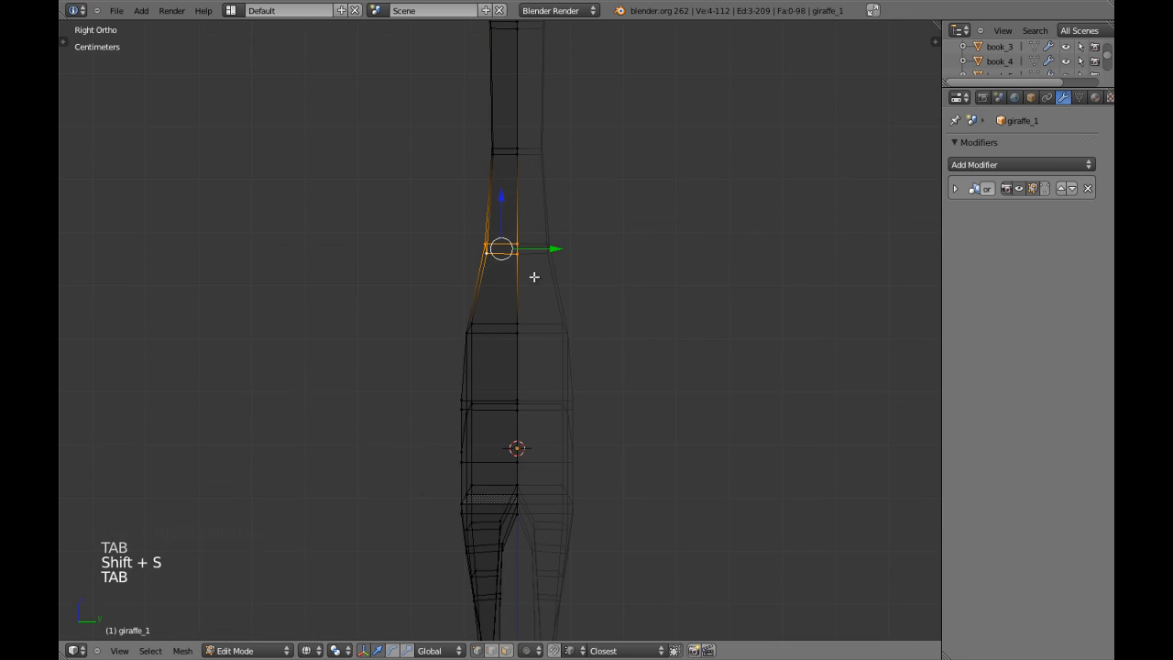
# Step: Set the pivot to the 3D cursor and scale the neck-base loop to about two thirds of its width along Y
pyautogui.press('.')
pyautogui.press('z')
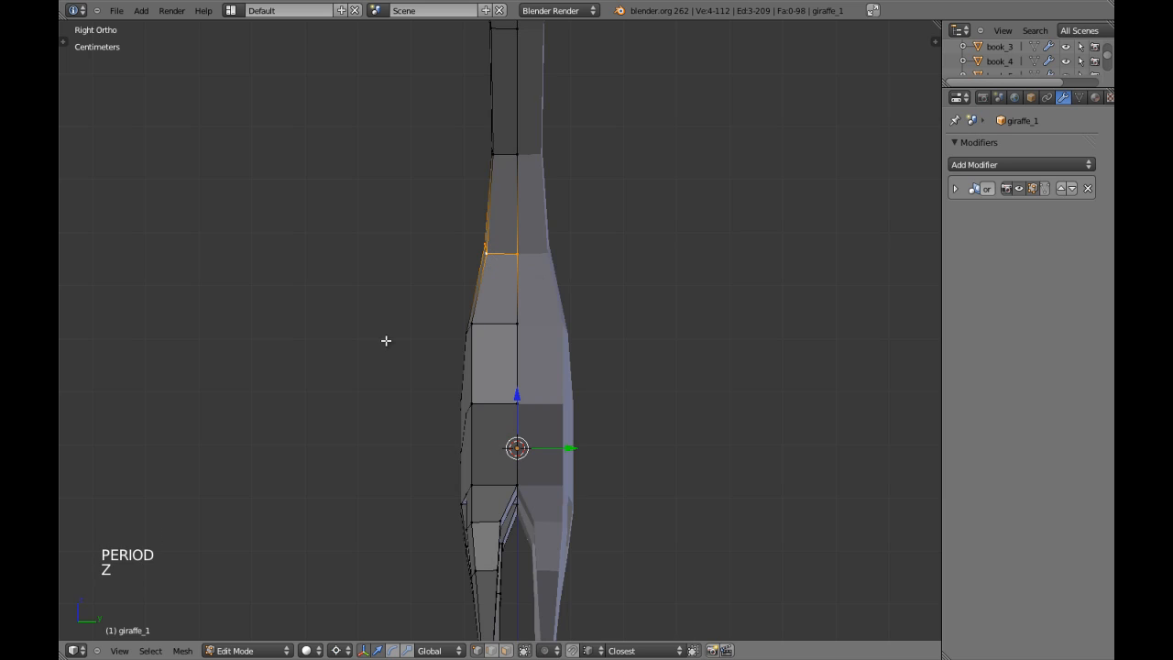
pyautogui.press('s')
pyautogui.press('y')
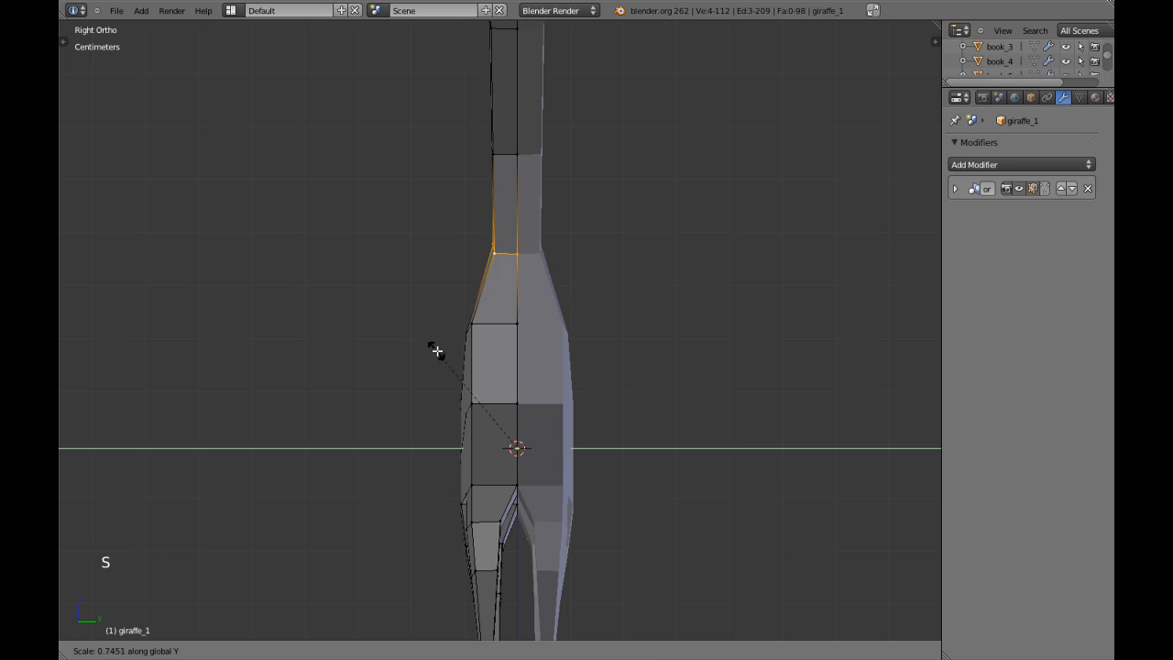
pyautogui.click(448, 358)
pyautogui.keyDown('shift'); pyautogui.moveTo(456, 359); pyautogui.dragTo(466, 369, button='middle'); pyautogui.keyUp('shift')
# Step: Circle-select the outer vertices of the mid-neck loop and scale them to about half their width along Y
pyautogui.press('a')
pyautogui.press('z')
pyautogui.press('c')
pyautogui.click(455, 241)
pyautogui.rightClick(304, 296)
pyautogui.press('s')
pyautogui.press('s')
pyautogui.press('y')
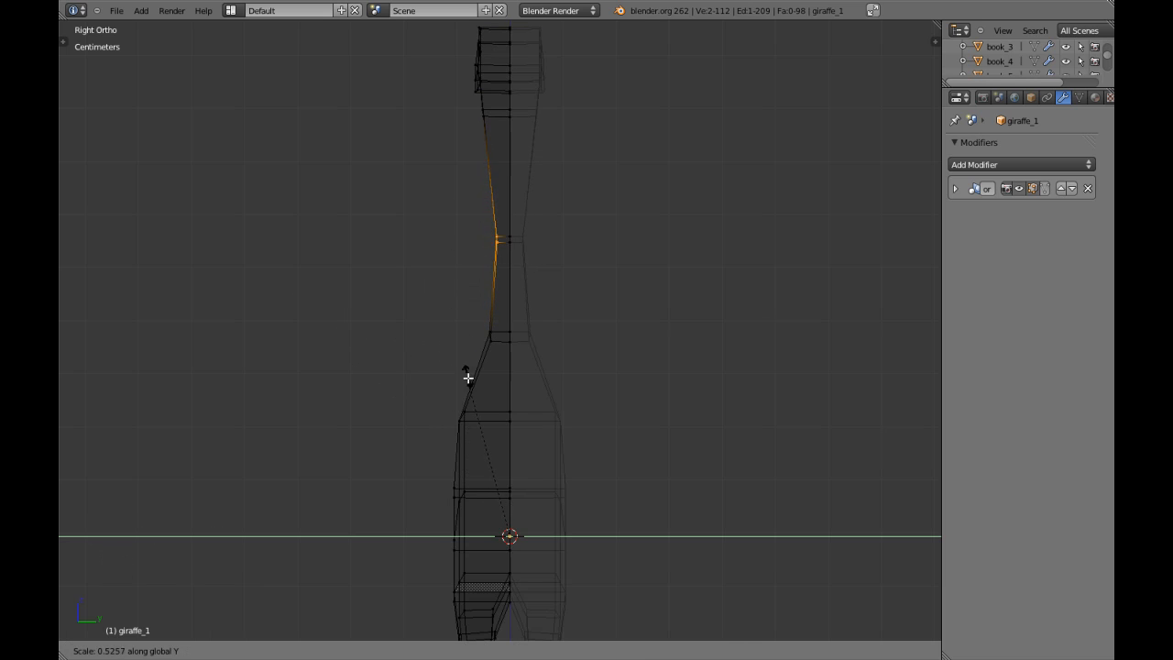
pyautogui.click(481, 398)
# Step: Circle-select the outer vertices of the upper-neck loop below the head and scale them to about half their width along Y
pyautogui.keyDown('shift'); pyautogui.moveTo(487, 306); pyautogui.dragTo(474, 348, button='middle'); pyautogui.keyUp('shift')
pyautogui.press('z')
pyautogui.scroll(3, 474, 348)
pyautogui.press('z')
pyautogui.press('a')
pyautogui.press('c')
pyautogui.click(504, 275)
pyautogui.rightClick(383, 351)
pyautogui.press('z')
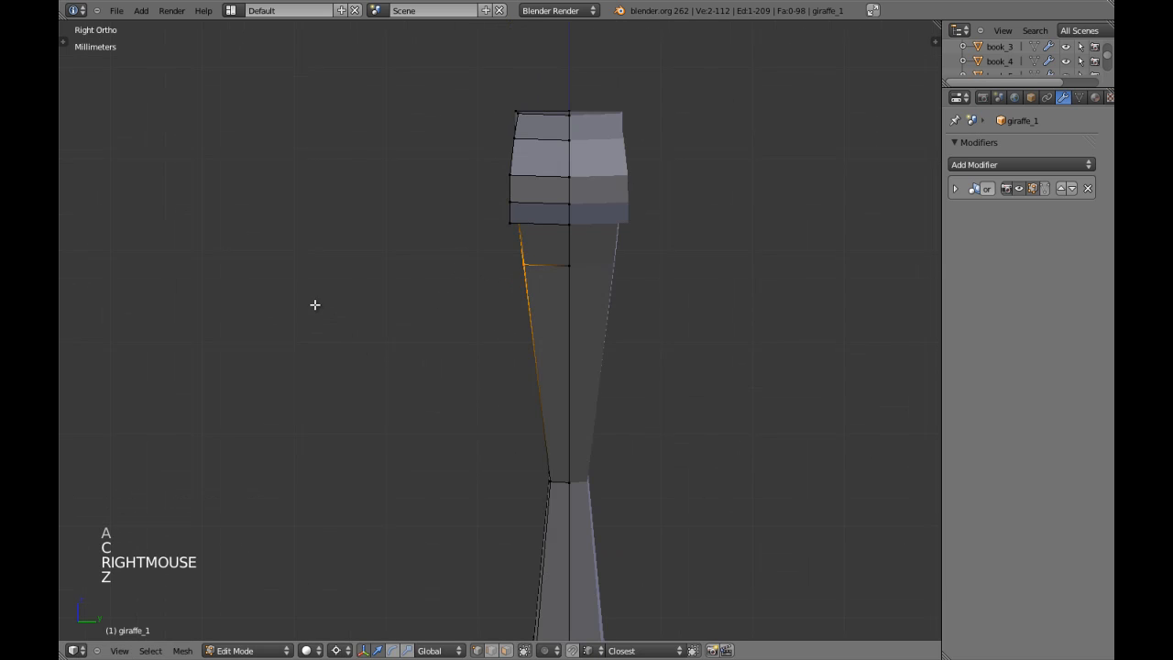
pyautogui.press('s')
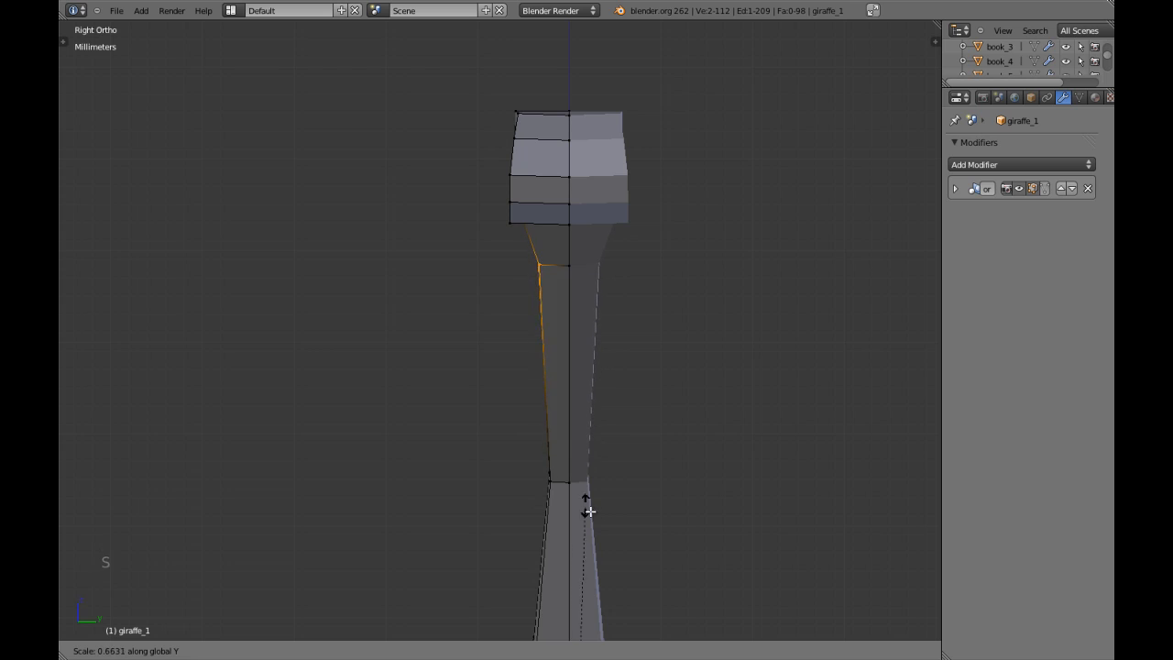
pyautogui.click(409, 413)
pyautogui.press('s')
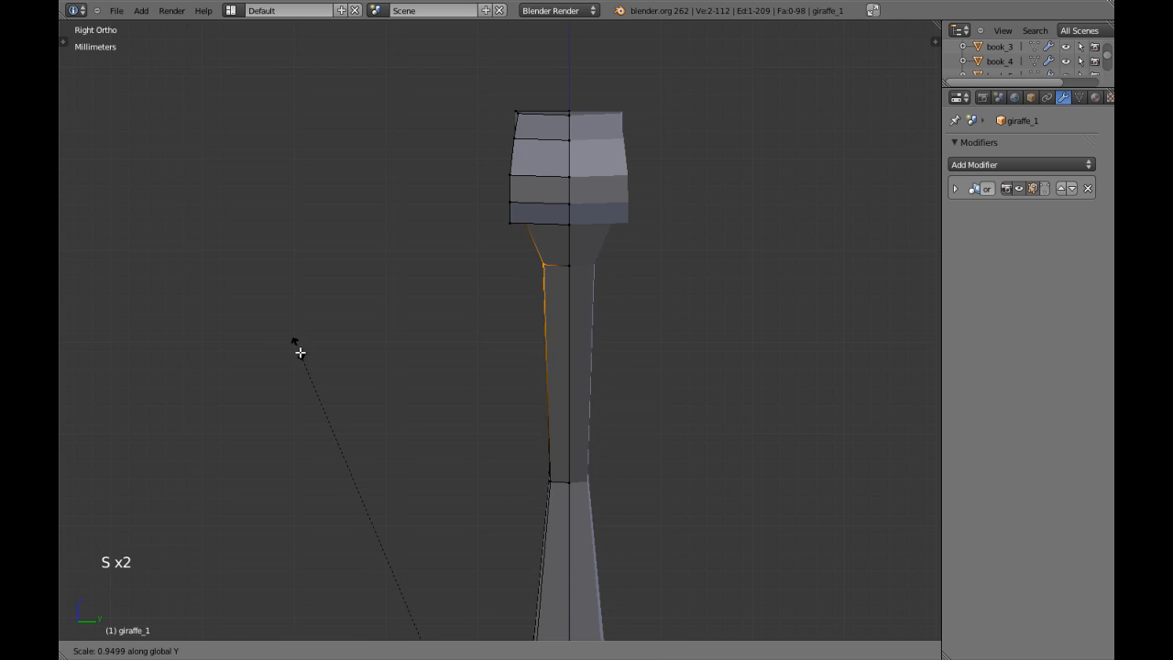
pyautogui.click(324, 379)
pyautogui.scroll(-2, 458, 306)
pyautogui.scroll(-2, 440, 316)
pyautogui.press('Tab')
pyautogui.press('Tab')
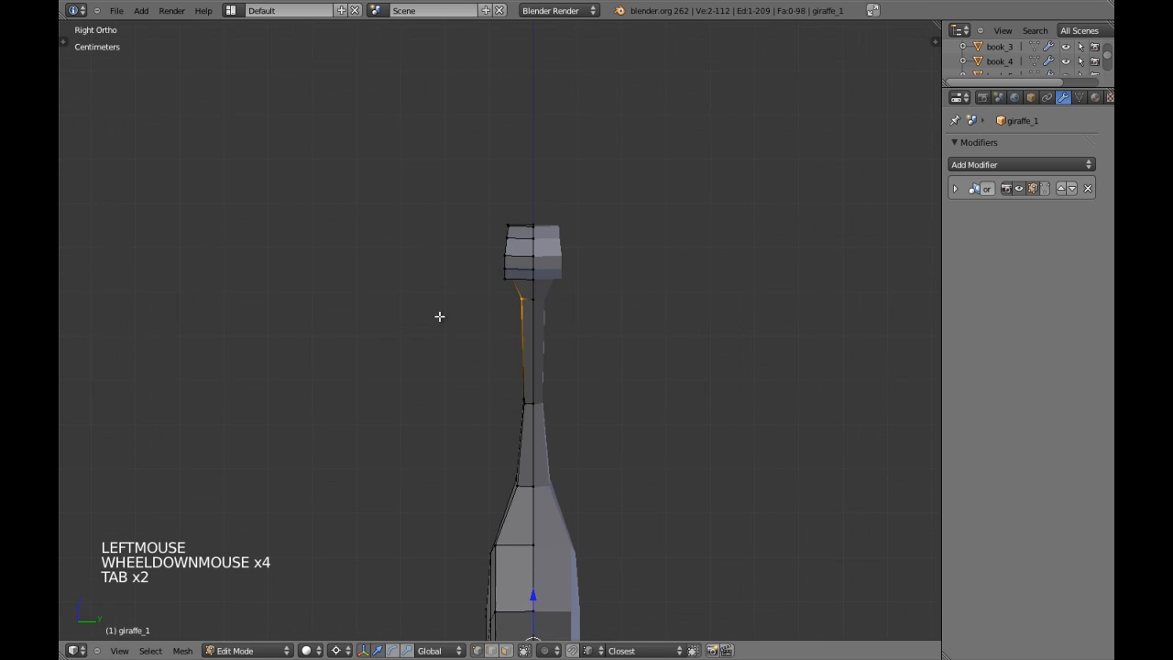
# Step: Set the pivot to the median point and, in the top view, box-select the outer head vertices and move them inward along Y
pyautogui.hotkey('ctrl', ',')
pyautogui.scroll(4, 492, 311)
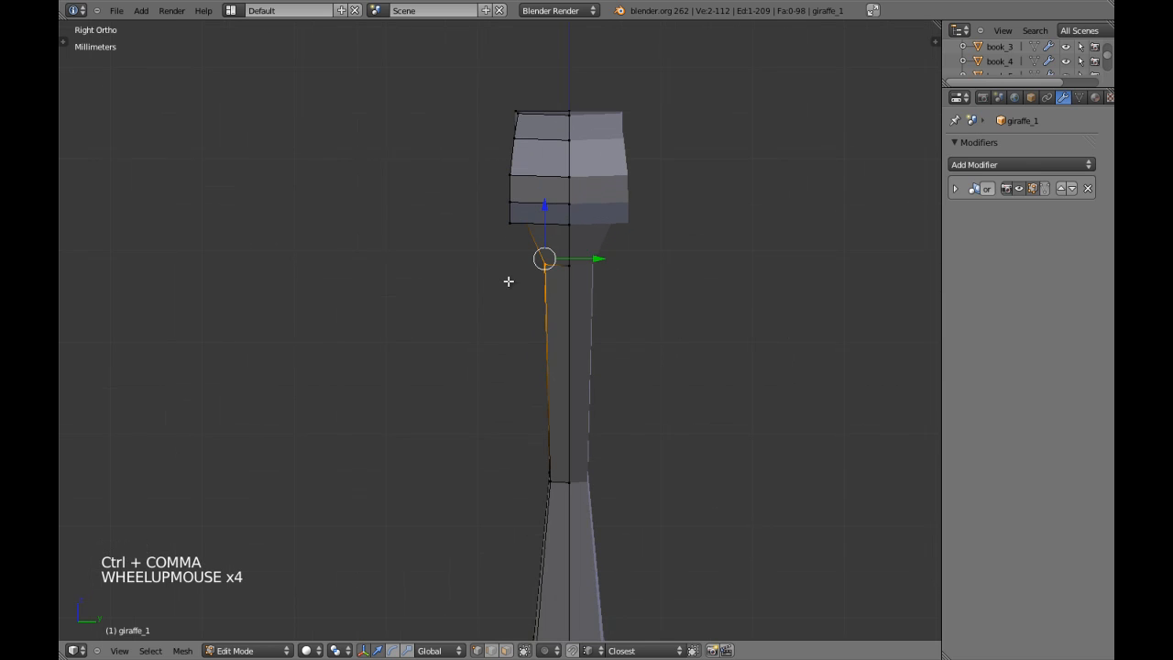
pyautogui.press('KP_8')
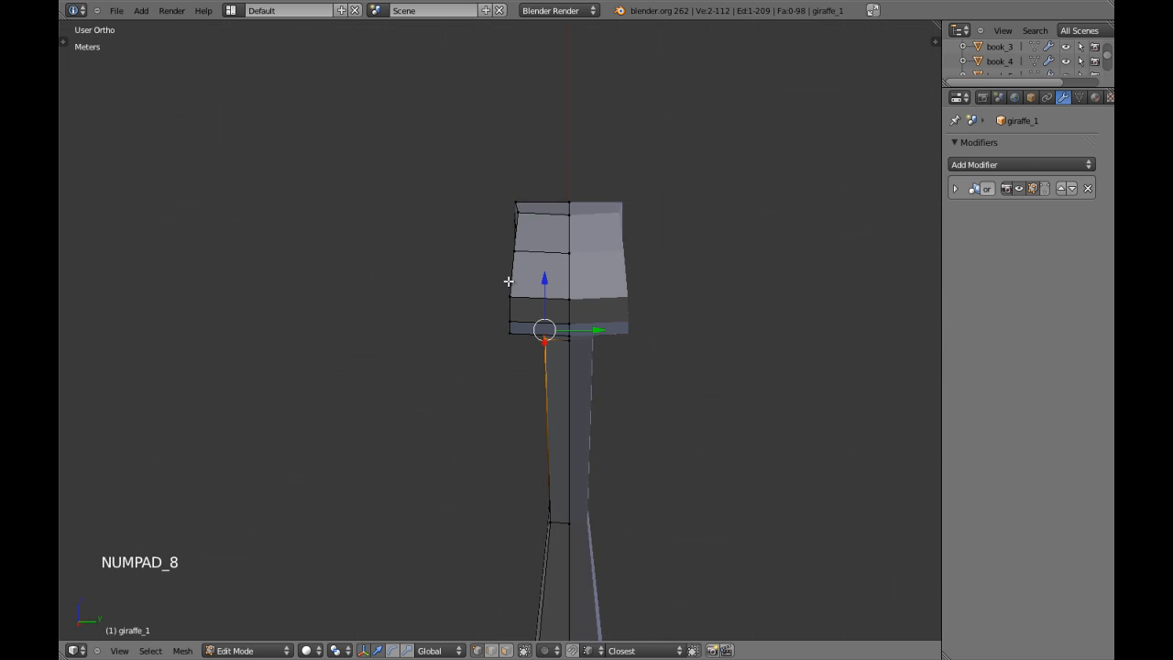
pyautogui.press('KP_7')
pyautogui.keyDown('shift'); pyautogui.moveTo(532, 272); pyautogui.dragTo(553, 351, button='middle'); pyautogui.keyUp('shift')
pyautogui.scroll(2, 655, 328)
pyautogui.press('z')
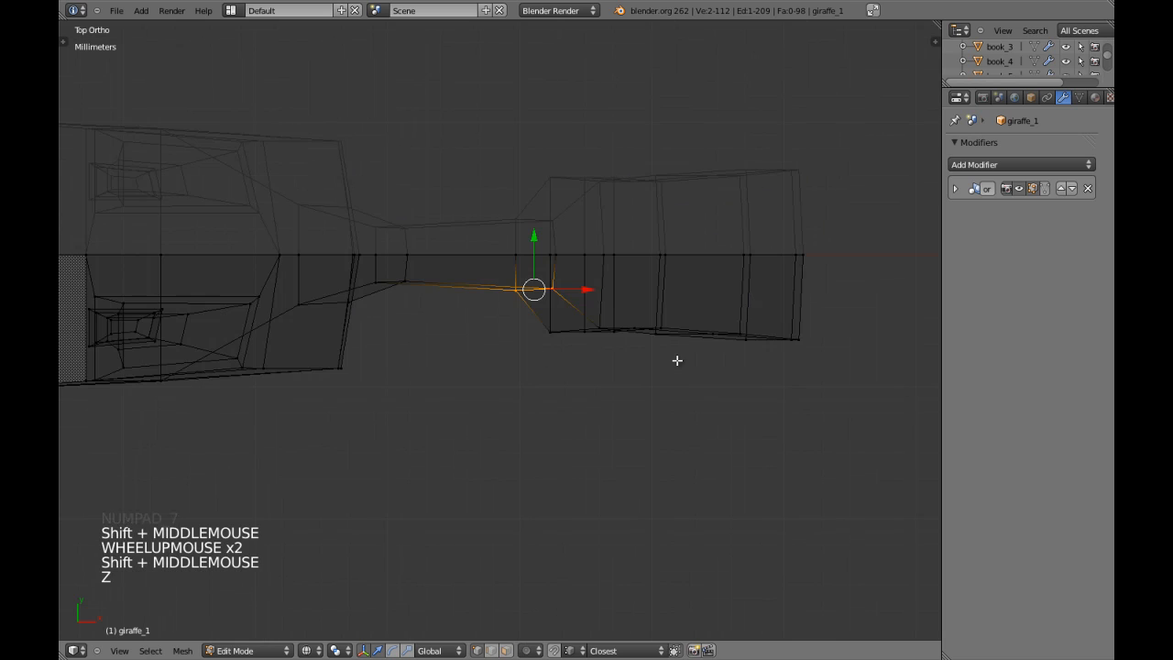
pyautogui.press('a')
pyautogui.press('z')
pyautogui.press('z')
pyautogui.press('b')
pyautogui.moveTo(518, 322); pyautogui.dragTo(728, 373)
pyautogui.press('z')
pyautogui.moveTo(671, 286); pyautogui.dragTo(673, 272)
pyautogui.scroll(4, 558, 301)
# Step: Move the outer vertex where the head meets the neck inward along Y in the top view
pyautogui.press('a')
pyautogui.rightClick(592, 300)
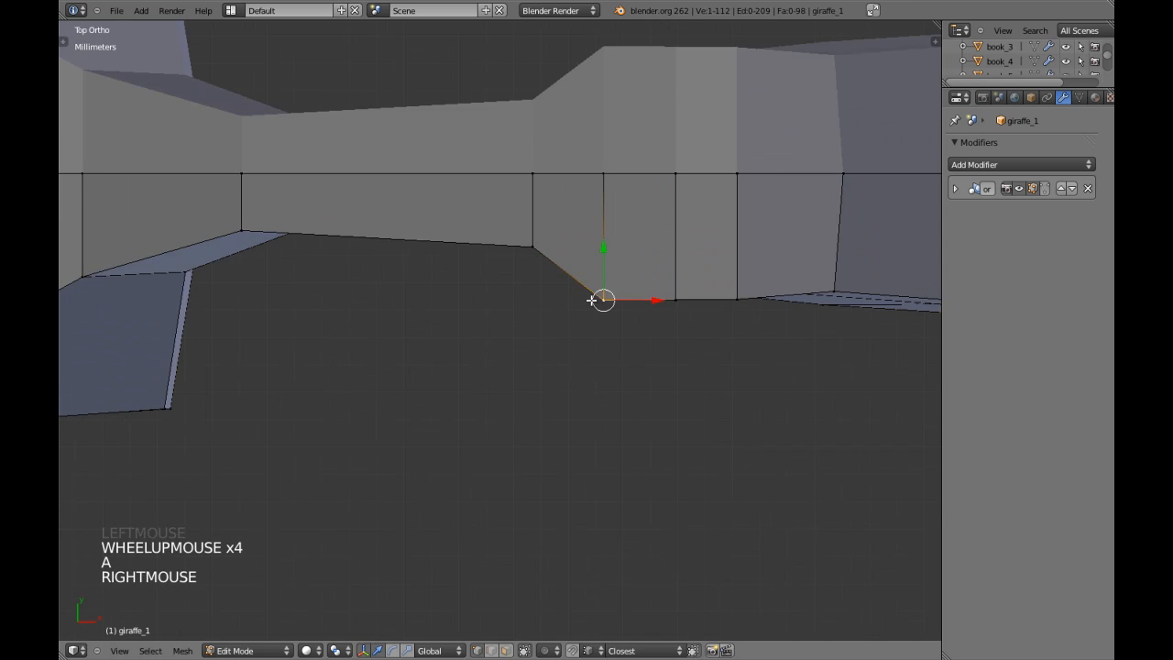
pyautogui.keyDown('shift'); pyautogui.moveTo(592, 300); pyautogui.dragTo(481, 400, button='middle'); pyautogui.keyUp('shift')
pyautogui.scroll(-1, 482, 394)
pyautogui.moveTo(493, 339); pyautogui.dragTo(605, 313)
# Step: Select the neighbouring outer vertices along the side of the head and shift them together to reshape the cheek
pyautogui.rightClick(553, 385)
pyautogui.rightClick(617, 383)
pyautogui.press('KP_1')
pyautogui.scroll(-2, 639, 211)
pyautogui.keyDown('shift'); pyautogui.moveTo(639, 211); pyautogui.dragTo(510, 225, button='middle'); pyautogui.keyUp('shift')
pyautogui.rightClick(499, 259)
pyautogui.keyDown('shift'); pyautogui.rightClick(589, 255); pyautogui.keyUp('shift')
pyautogui.keyDown('shift'); pyautogui.rightClick(589, 256); pyautogui.keyUp('shift')
pyautogui.moveTo(558, 288); pyautogui.dragTo(562, 307)
# Step: Reposition a single side vertex of the head and shift the two outer vertices along its upper edge
pyautogui.moveTo(563, 307); pyautogui.dragTo(657, 252, button='middle')
pyautogui.rightClick(639, 226)
pyautogui.moveTo(656, 252); pyautogui.dragTo(689, 273)
pyautogui.moveTo(689, 273); pyautogui.dragTo(544, 177, button='middle')
pyautogui.rightClick(544, 177)
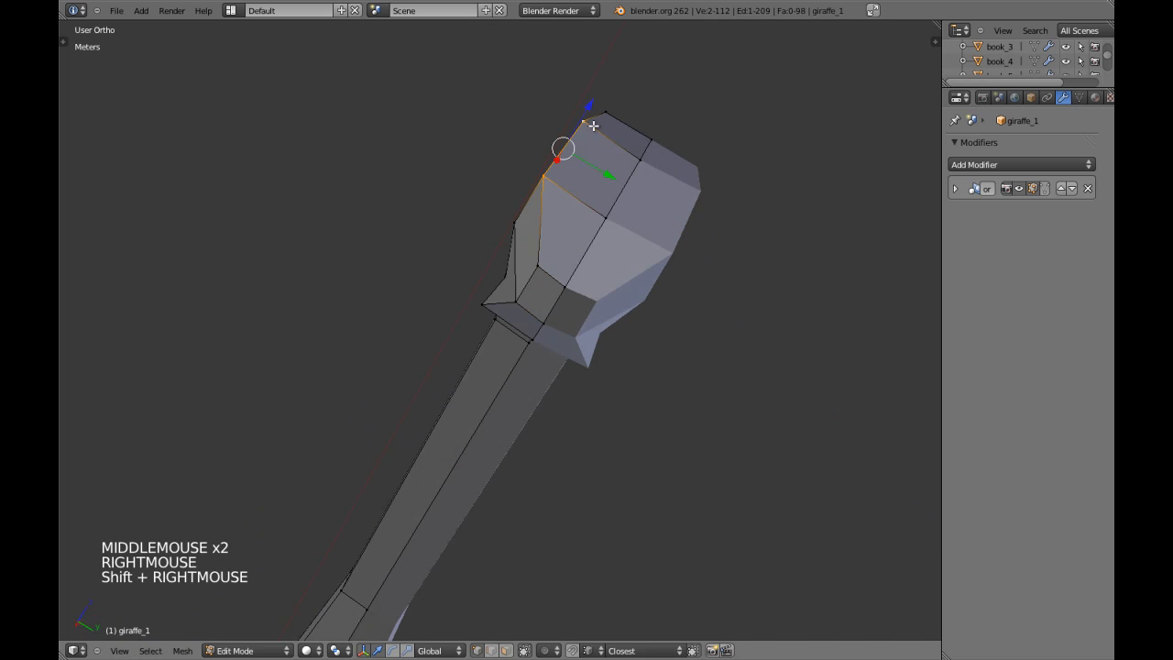
pyautogui.moveTo(593, 126); pyautogui.dragTo(582, 192, button='middle')
pyautogui.moveTo(619, 184); pyautogui.dragTo(623, 180)
# Step: Move another outer vertex of the head inward and check the head's shape in object mode from the right
pyautogui.moveTo(623, 179); pyautogui.dragTo(574, 154, button='middle')
pyautogui.rightClick(583, 242)
pyautogui.moveTo(594, 265); pyautogui.dragTo(566, 272)
pyautogui.scroll(-4, 565, 271)
pyautogui.press('Tab')
pyautogui.moveTo(566, 271); pyautogui.dragTo(574, 416, button='middle')
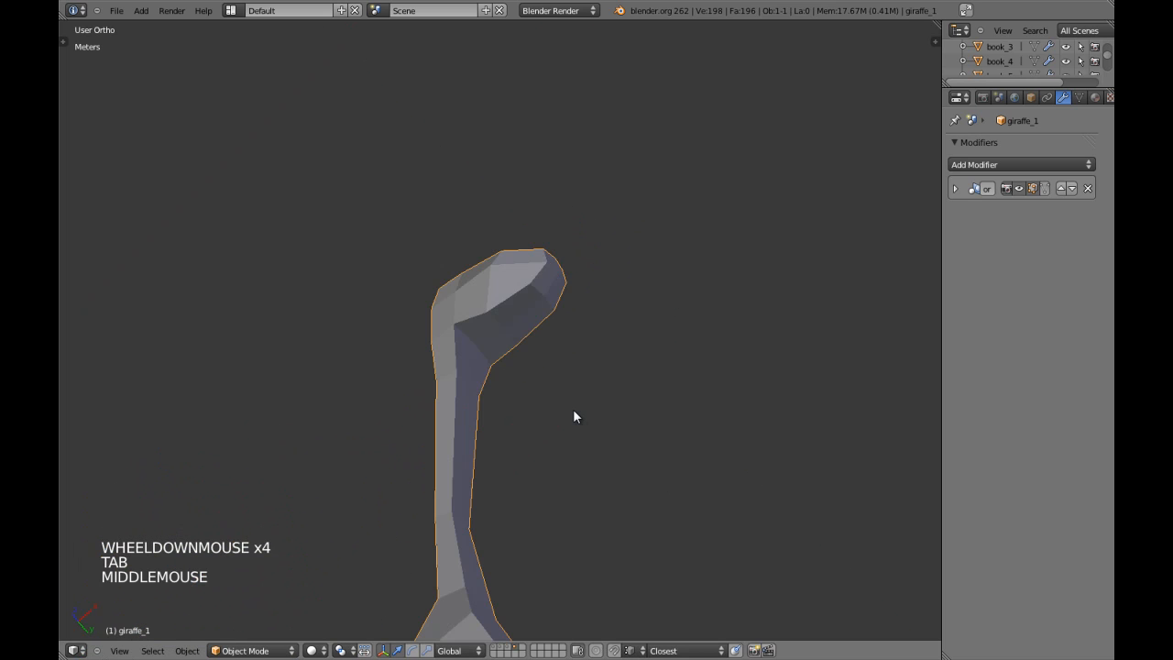
pyautogui.press('KP_3')
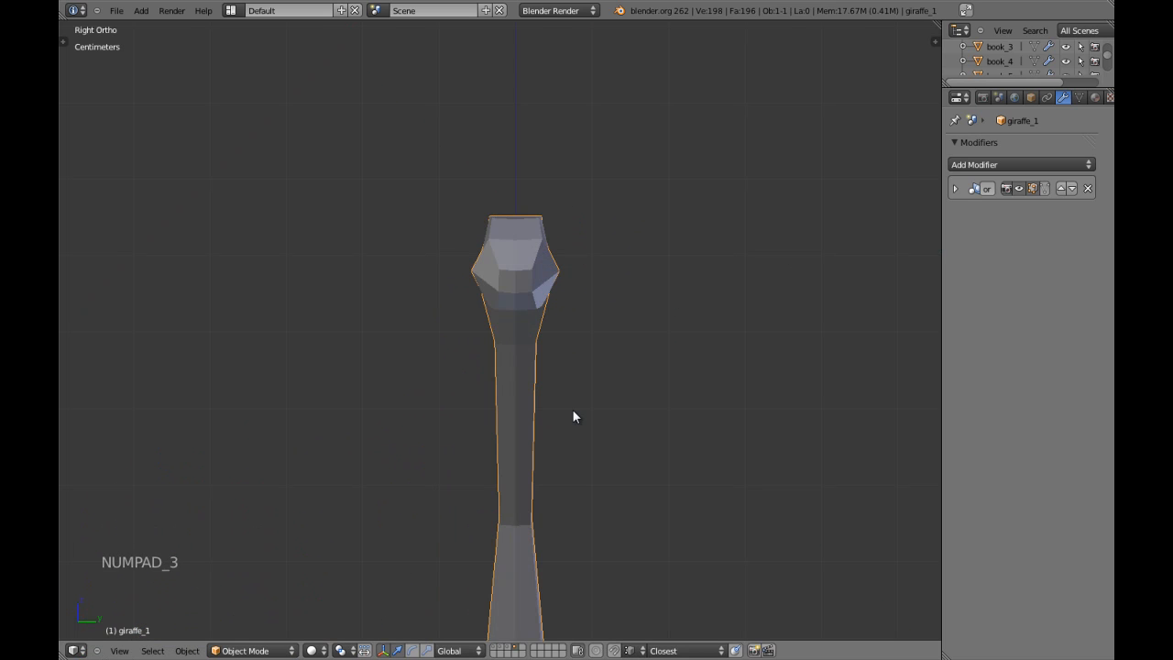
# Step: In the top view, move the outer cheek vertex outward about 0.9 mm along Y and check the head from the front
pyautogui.press('KP_7')
pyautogui.scroll(2, 568, 413)
pyautogui.press('Tab')
pyautogui.rightClick(493, 350)
pyautogui.scroll(4, 493, 350)
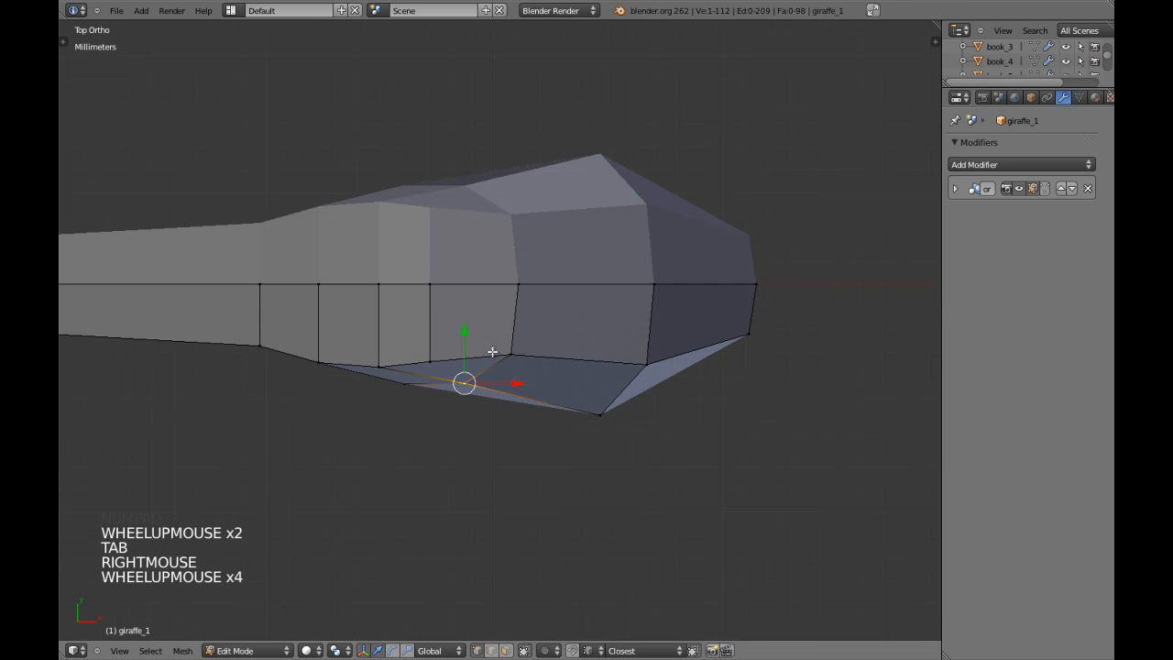
pyautogui.moveTo(466, 330); pyautogui.dragTo(468, 348)
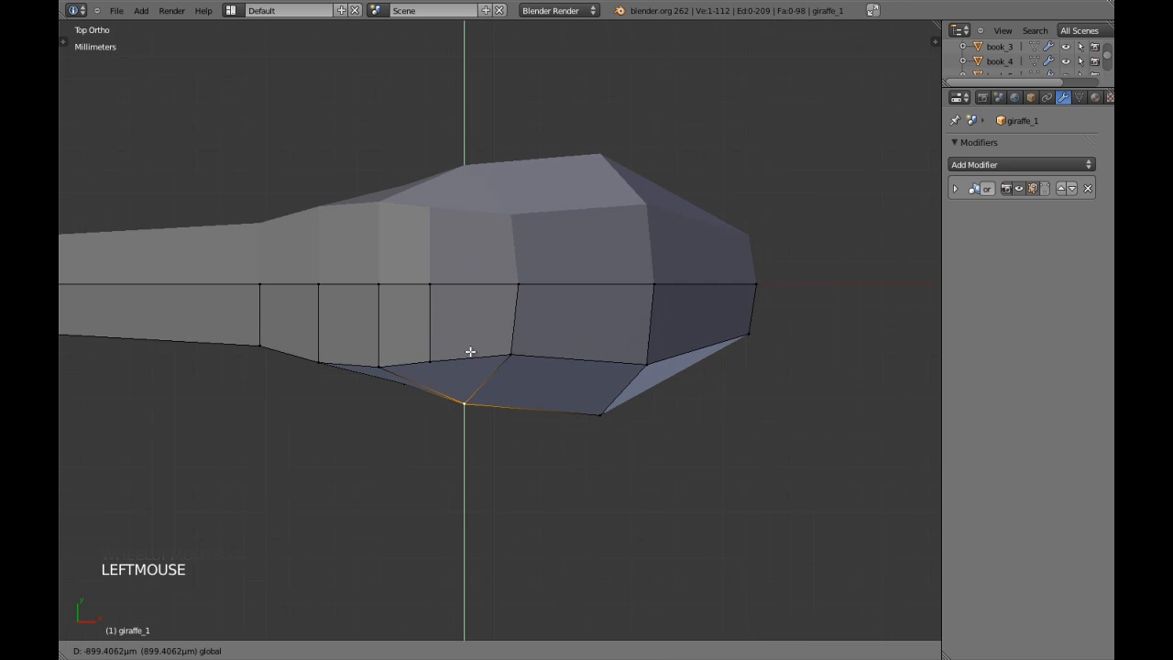
pyautogui.press('Tab')
pyautogui.scroll(-3, 476, 389)
pyautogui.press('a')
pyautogui.scroll(-2, 501, 403)
pyautogui.press('KP_1')
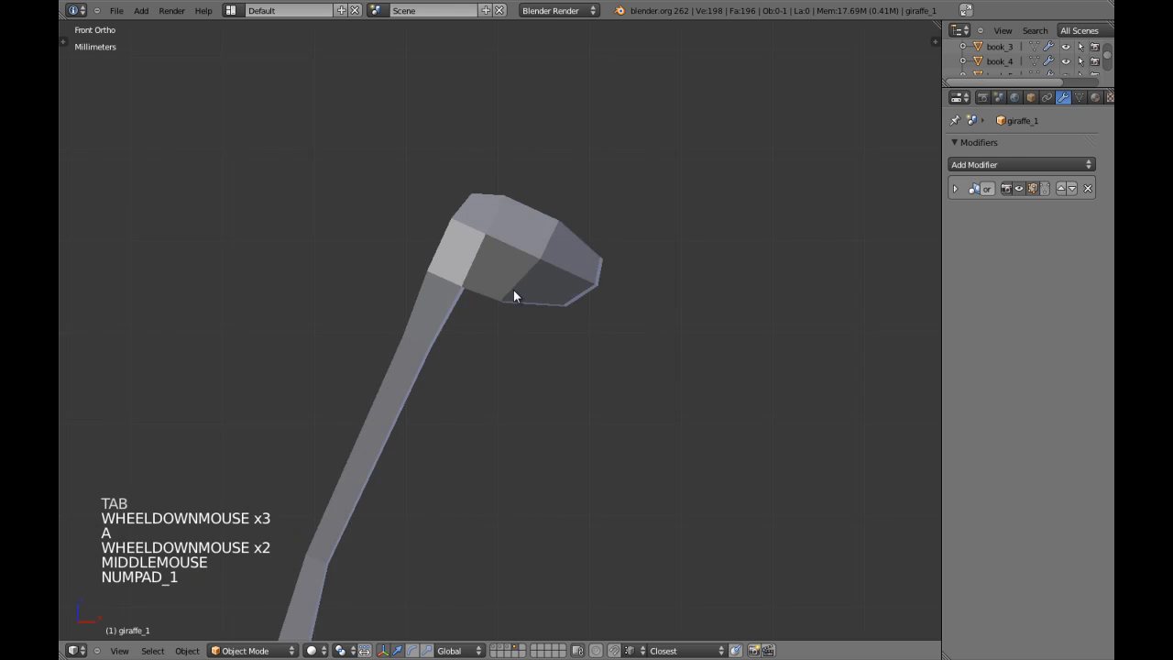
pyautogui.scroll(-3, 513, 290)
# Step: Select the throat vertex where the jaw meets the neck and move it slightly down and forward in the front view
pyautogui.moveTo(513, 290); pyautogui.dragTo(466, 308, button='middle')
pyautogui.scroll(2, 465, 308)
pyautogui.scroll(1, 465, 308)
pyautogui.press('Tab')
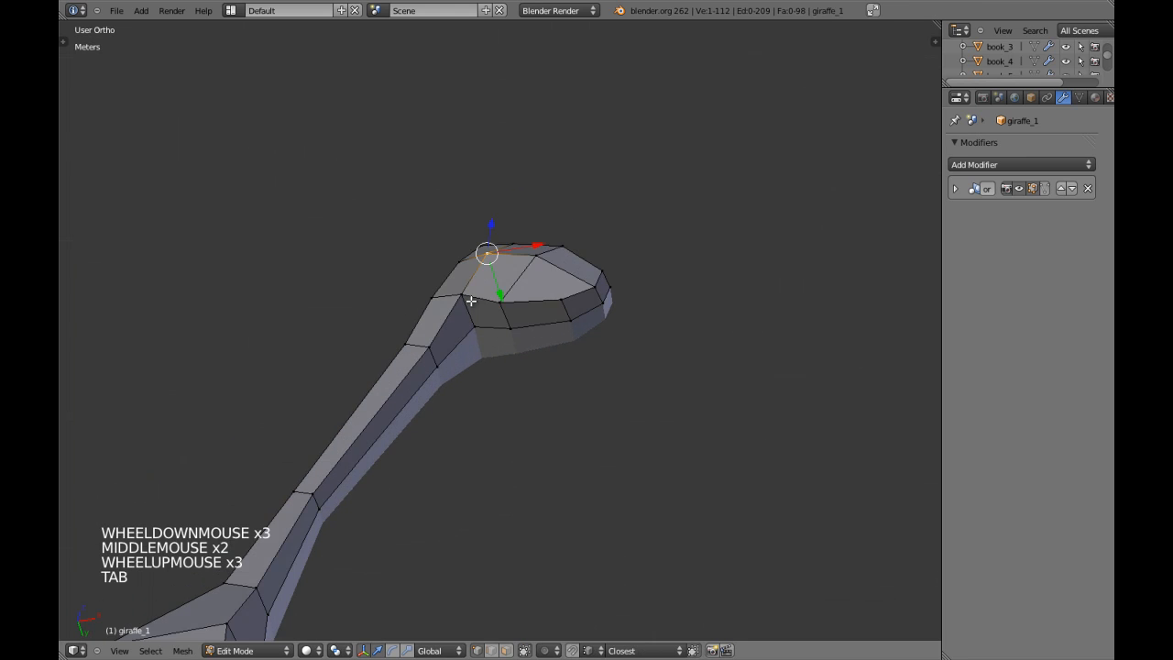
pyautogui.press('KP_1')
pyautogui.press('z')
pyautogui.scroll(7, 474, 326)
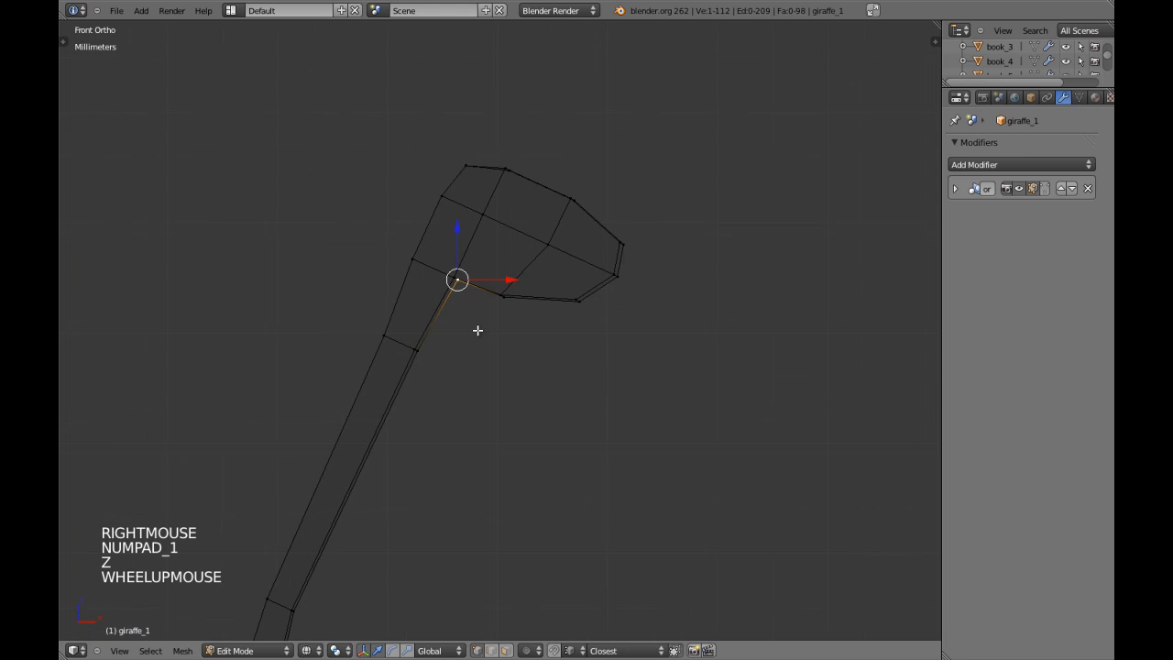
pyautogui.press('g')
pyautogui.click(474, 332)
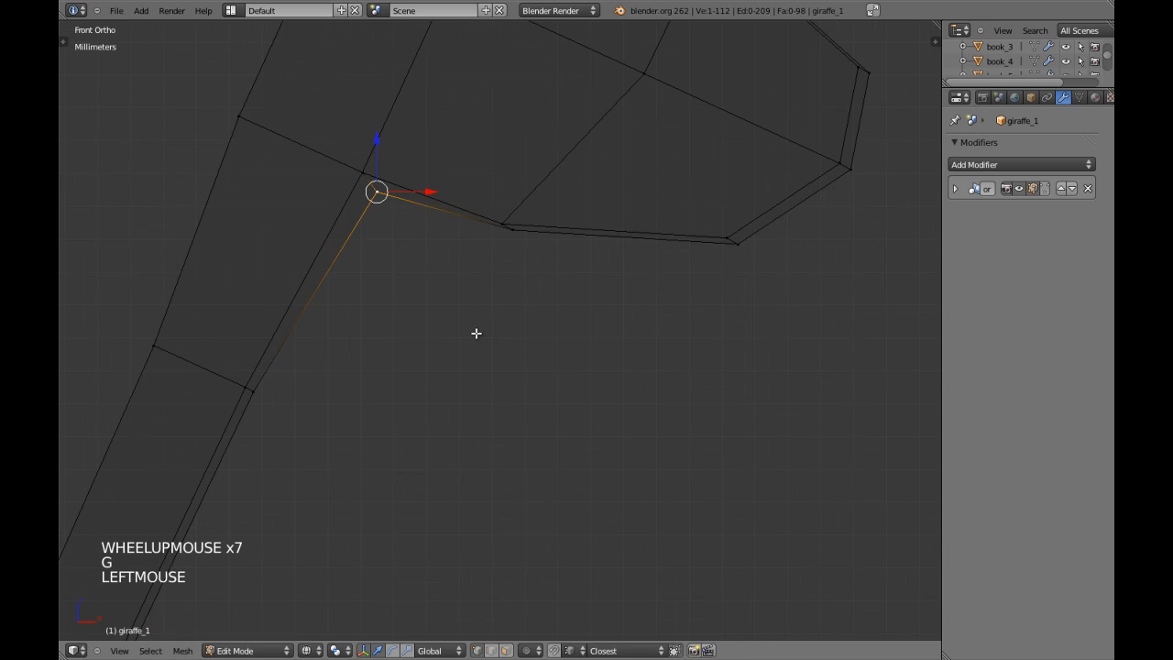
pyautogui.press('z')
pyautogui.scroll(-4, 473, 333)
pyautogui.press('Tab')
pyautogui.scroll(-4, 495, 335)
pyautogui.press('Tab')
# Step: In the front view, raise the centreline vertex at the middle of the giraffe's back along Z
pyautogui.moveTo(474, 330); pyautogui.dragTo(381, 278, button='middle')
pyautogui.scroll(4, 477, 348)
pyautogui.scroll(-4, 476, 348)
pyautogui.press('KP_1')
pyautogui.press('a')
pyautogui.press('a')
pyautogui.press('KP_1')
pyautogui.press('z')
pyautogui.press('KP_1')
pyautogui.press('z')
pyautogui.moveTo(398, 279); pyautogui.dragTo(405, 252)
pyautogui.press('z')
# Step: Move the centreline vertex at the top of the rump up and backward, and nudge the one below it outward
pyautogui.moveTo(293, 306)
pyautogui.mouseDown(button='middle')
pyautogui.moveTo(351, 343)
pyautogui.moveTo(335, 323)
pyautogui.moveTo(343, 317)
pyautogui.mouseUp(button='middle')
pyautogui.rightClick(321, 338)
pyautogui.press('KP_1')
pyautogui.press('z')
pyautogui.press('g')
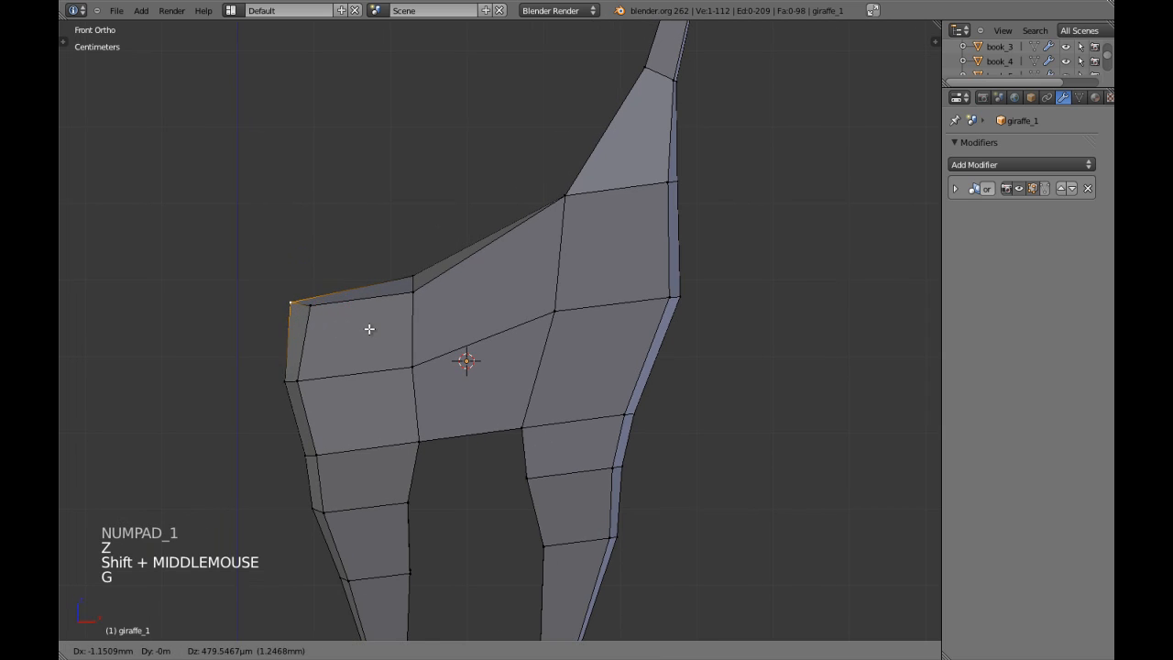
pyautogui.click(365, 325)
pyautogui.moveTo(283, 376); pyautogui.dragTo(280, 382, button='right')
# Step: Select the centreline vertex at the top of the shoulders and move it slightly up and backward in the front view
pyautogui.keyDown('shift'); pyautogui.moveTo(471, 298); pyautogui.dragTo(531, 354, button='middle'); pyautogui.keyUp('shift')
pyautogui.press('z')
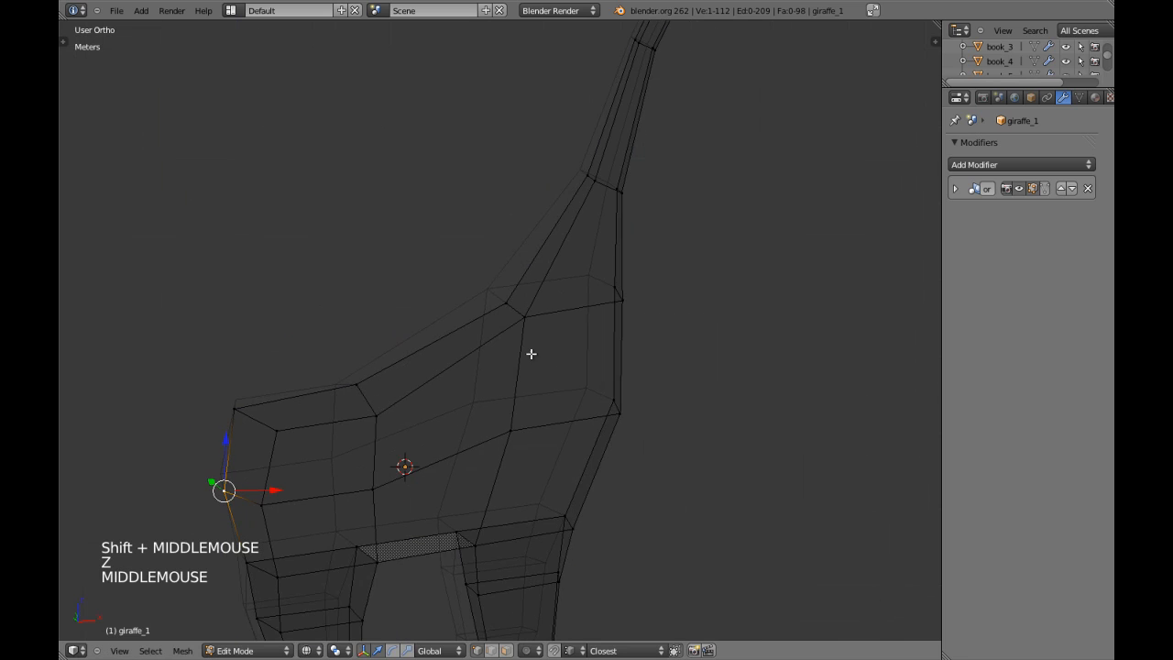
pyautogui.press('z')
pyautogui.rightClick(510, 305)
pyautogui.press('KP_1')
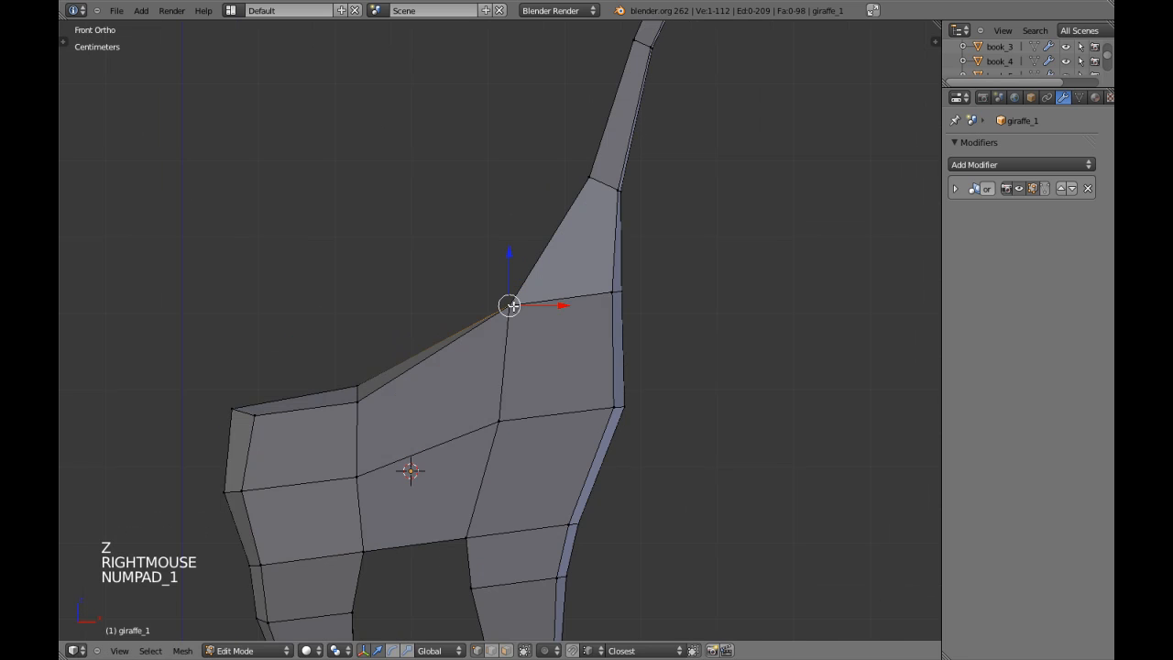
pyautogui.moveTo(515, 274); pyautogui.dragTo(559, 266)
pyautogui.press('g')
pyautogui.click(568, 262)
# Step: Move the rear centreline vertex at the neck's base slightly up and backward to round the neck
pyautogui.keyDown('shift'); pyautogui.moveTo(568, 262); pyautogui.dragTo(560, 335, button='middle'); pyautogui.keyUp('shift')
pyautogui.rightClick(558, 222)
pyautogui.press('KP_1')
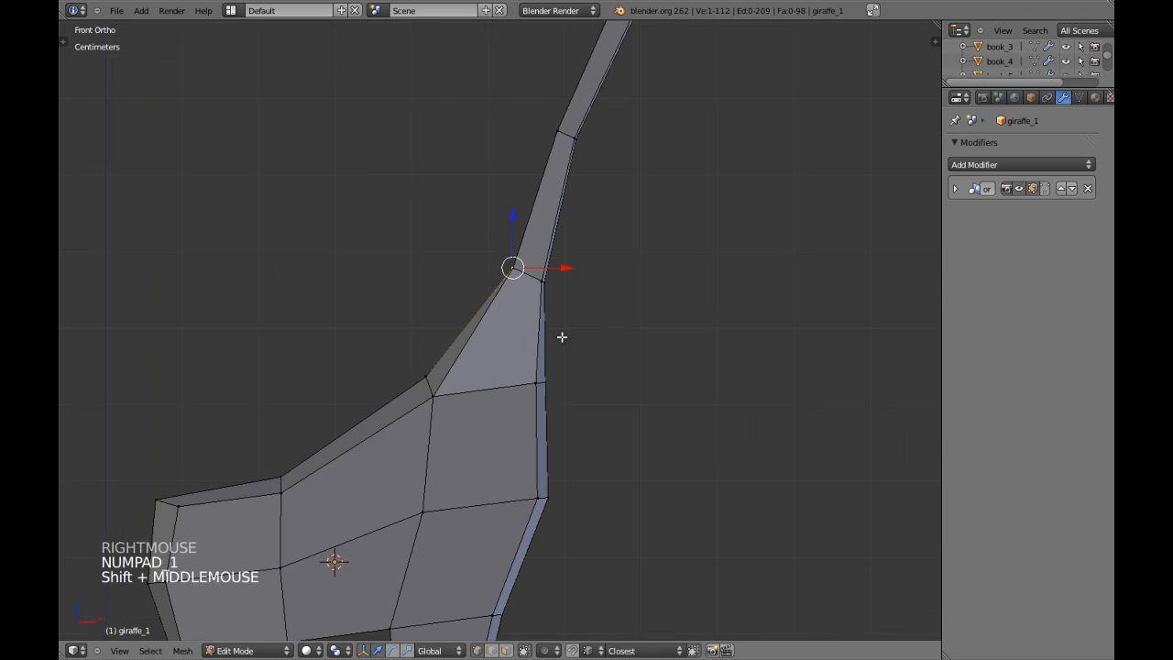
pyautogui.scroll(1, 636, 317)
pyautogui.press('g')
pyautogui.scroll(2, 574, 281)
pyautogui.press('g')
pyautogui.keyDown('shift'); pyautogui.click(592, 288); pyautogui.keyUp('shift')
# Step: Move the front centreline vertex at the neck's base slightly forward and down
pyautogui.rightClick(591, 254)
pyautogui.press('g')
pyautogui.press('g')
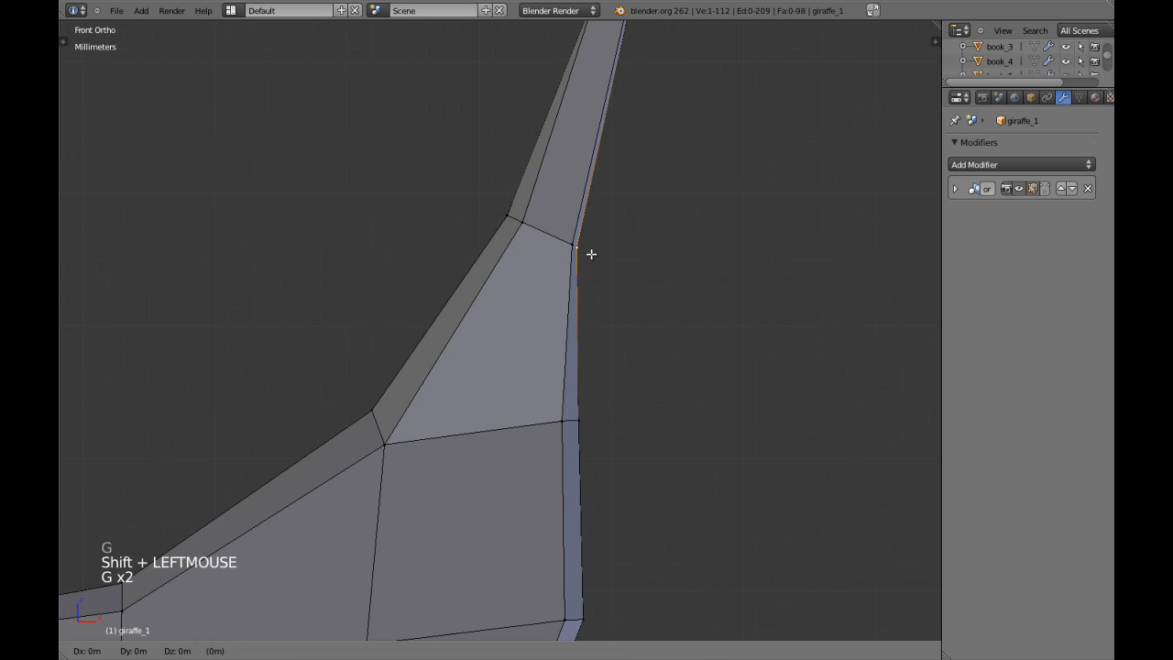
pyautogui.keyDown('shift'); pyautogui.click(620, 230); pyautogui.keyUp('shift')
pyautogui.keyDown('shift'); pyautogui.moveTo(621, 230); pyautogui.dragTo(605, 348, button='middle'); pyautogui.keyUp('shift')
# Step: Move the front centreline vertex of the mid-neck loop slightly forward and down
pyautogui.keyDown('shift'); pyautogui.moveTo(596, 169); pyautogui.dragTo(575, 251, button='middle'); pyautogui.keyUp('shift')
pyautogui.rightClick(603, 225)
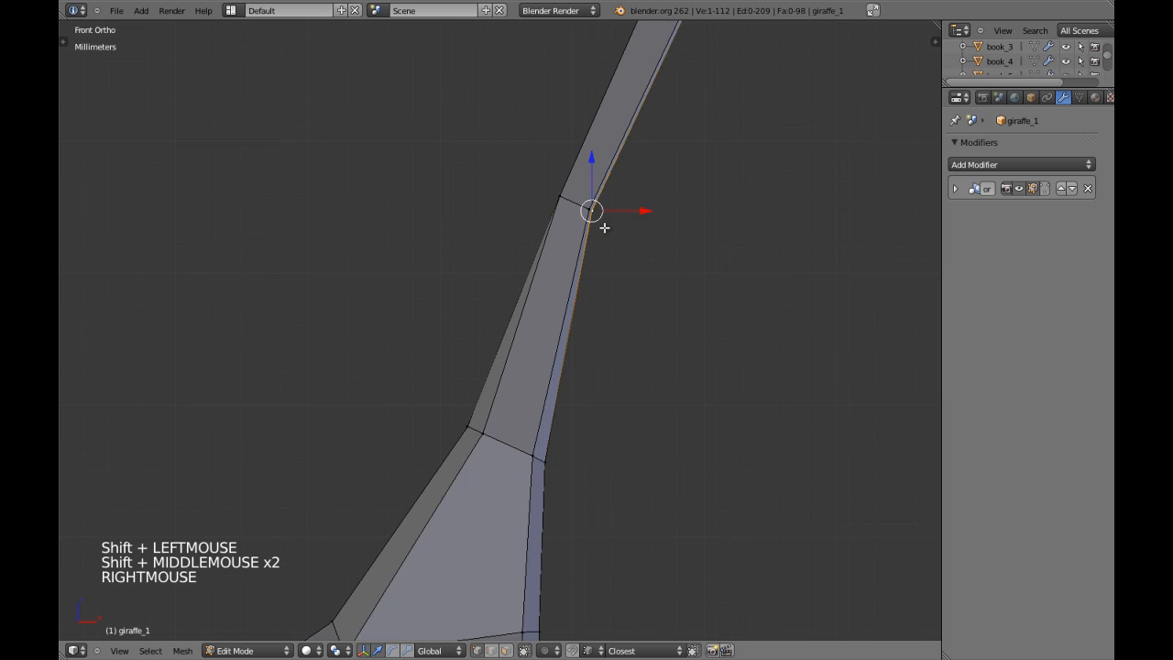
pyautogui.press('g')
pyautogui.press('g')
pyautogui.keyDown('shift'); pyautogui.click(571, 225); pyautogui.keyUp('shift')
# Step: Select the rear centreline vertex of the mid-neck loop and move it up and backward in the front view
pyautogui.press('z')
pyautogui.moveTo(571, 226); pyautogui.dragTo(589, 238, button='middle')
pyautogui.press('z')
pyautogui.rightClick(569, 202)
pyautogui.press('KP_1')
pyautogui.press('z')
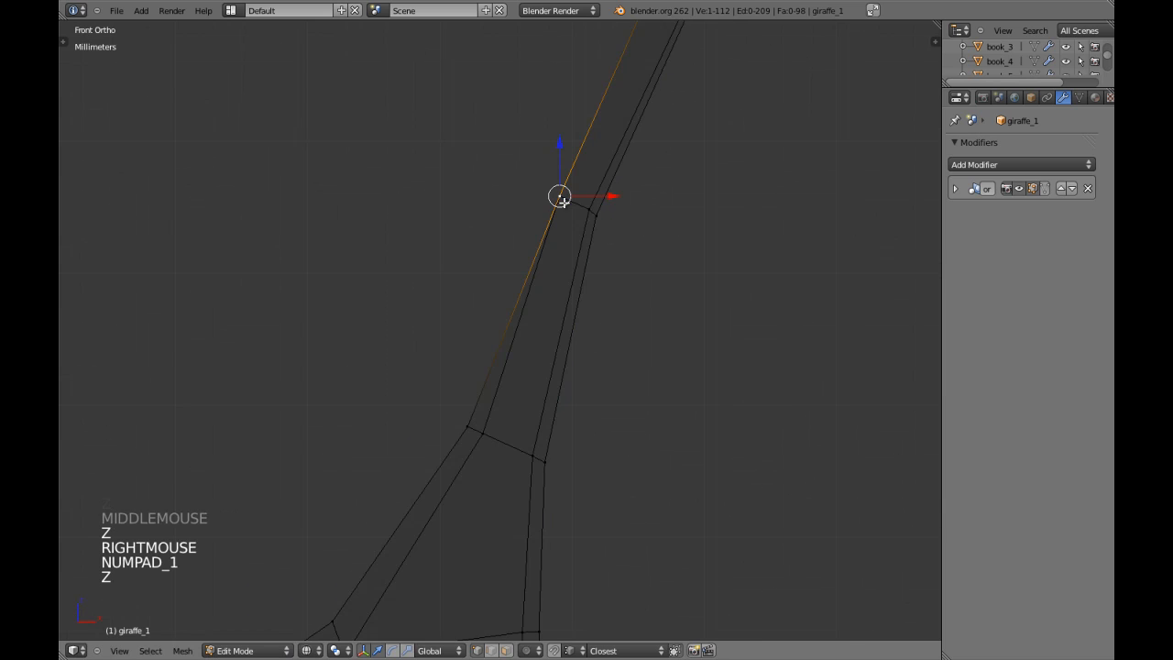
pyautogui.press('z')
pyautogui.keyDown('shift'); pyautogui.moveTo(557, 196); pyautogui.dragTo(563, 262, button='middle'); pyautogui.keyUp('shift')
pyautogui.scroll(3, 626, 270)
pyautogui.press('g')
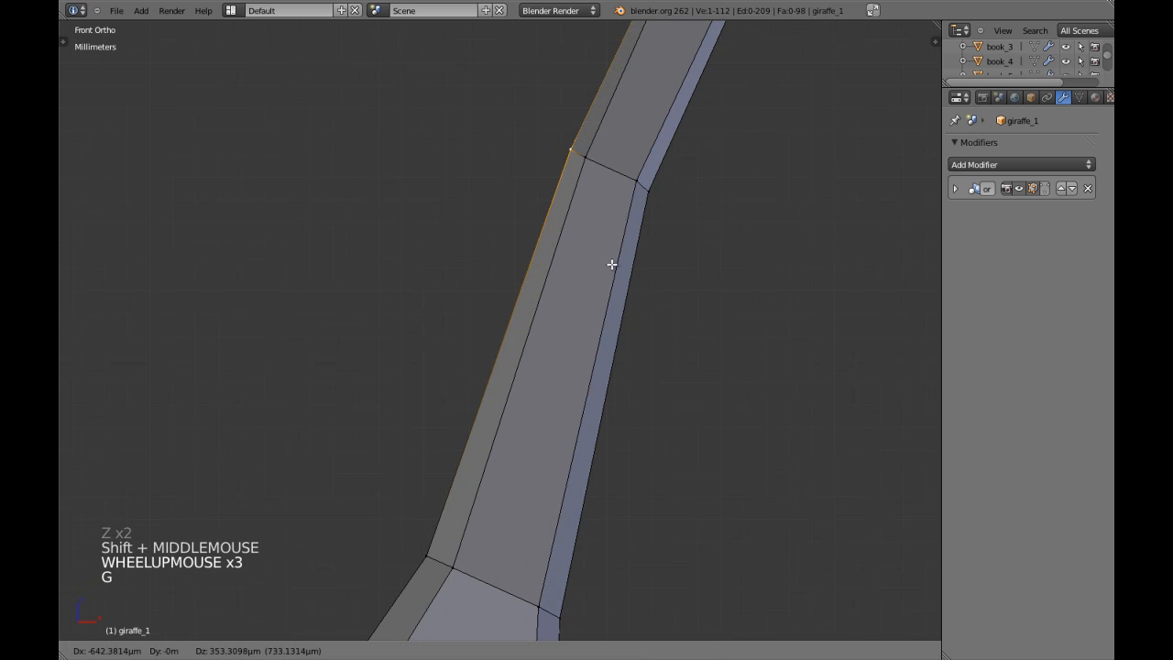
pyautogui.click(604, 262)
# Step: Select the front centreline vertex of the upper-neck loop below the head and move it slightly forward and down
pyautogui.scroll(-9, 607, 263)
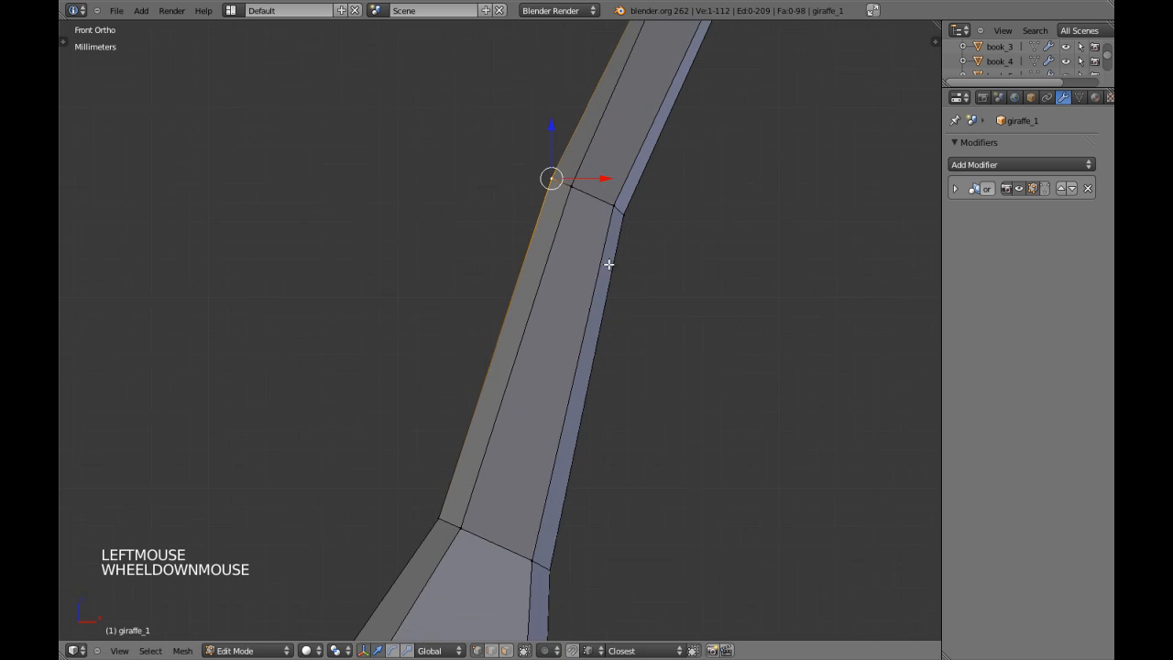
pyautogui.keyDown('shift'); pyautogui.moveTo(615, 250); pyautogui.dragTo(554, 287, button='middle'); pyautogui.keyUp('shift')
pyautogui.scroll(4, 554, 287)
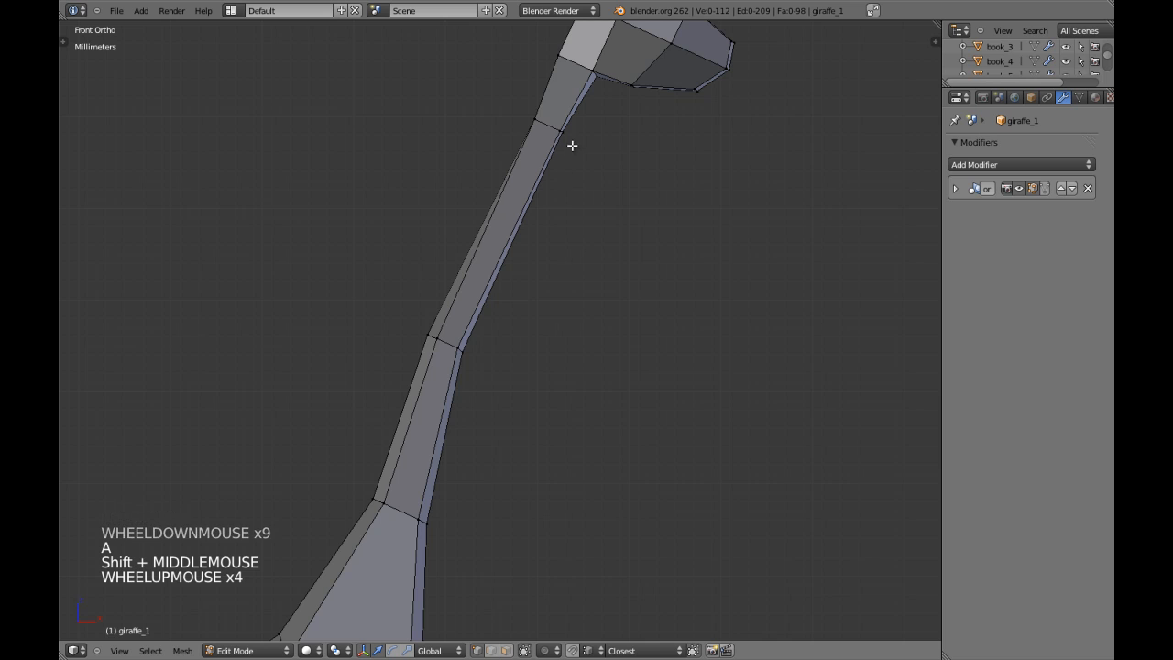
pyautogui.rightClick(568, 138)
pyautogui.keyDown('shift'); pyautogui.moveTo(534, 208); pyautogui.dragTo(408, 382, button='middle'); pyautogui.keyUp('shift')
pyautogui.scroll(3, 529, 327)
pyautogui.press('g')
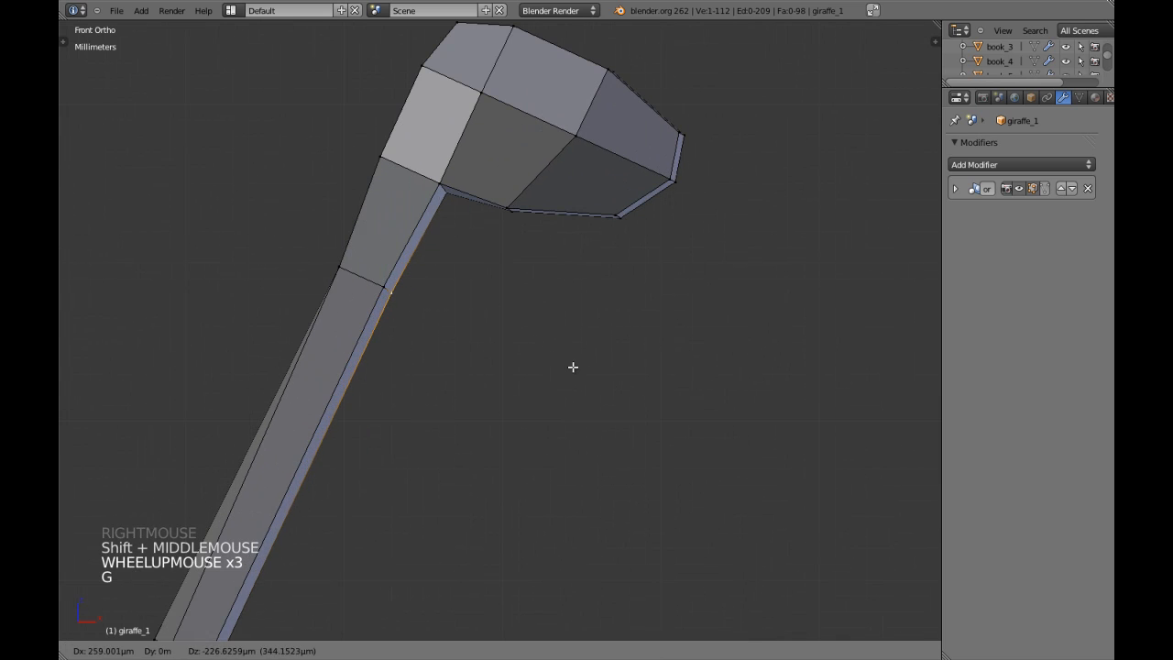
pyautogui.keyDown('shift'); pyautogui.click(589, 382); pyautogui.keyUp('shift')
# Step: Select the rear centreline vertex of the upper-neck loop below the head and move it slightly up and backward in the front view
pyautogui.moveTo(417, 289); pyautogui.dragTo(516, 343, button='middle')
pyautogui.rightClick(407, 310)
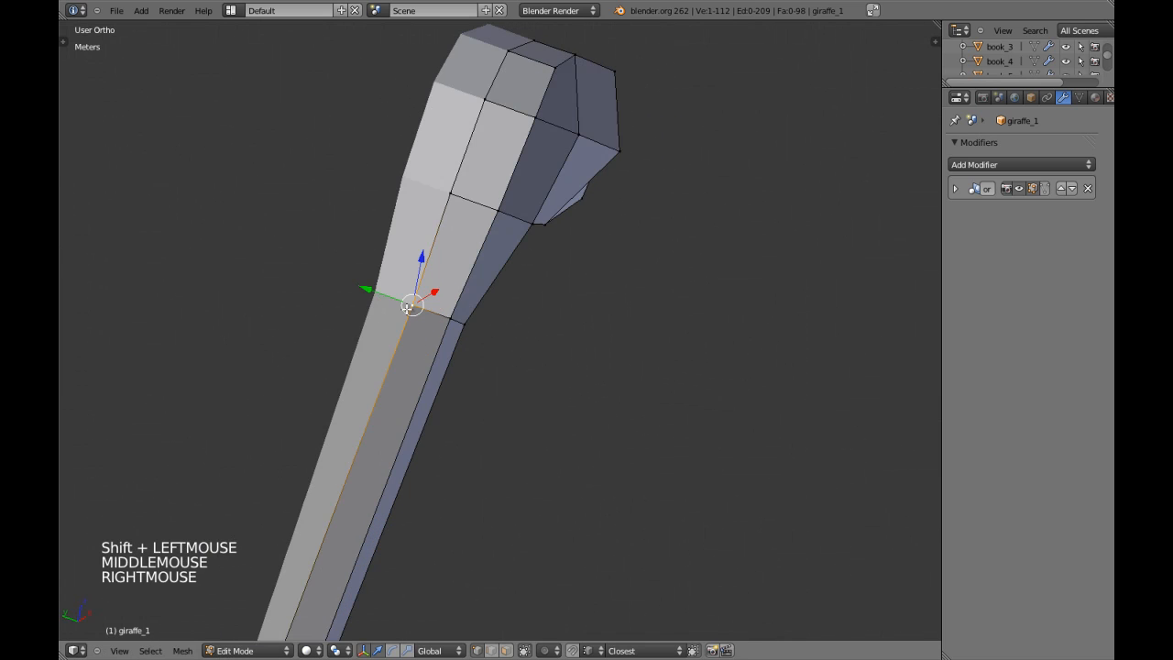
pyautogui.press('KP_1')
pyautogui.scroll(-3, 383, 387)
pyautogui.keyDown('shift'); pyautogui.moveTo(382, 388); pyautogui.dragTo(572, 226, button='middle'); pyautogui.keyUp('shift')
pyautogui.hotkey('shift', 'space')
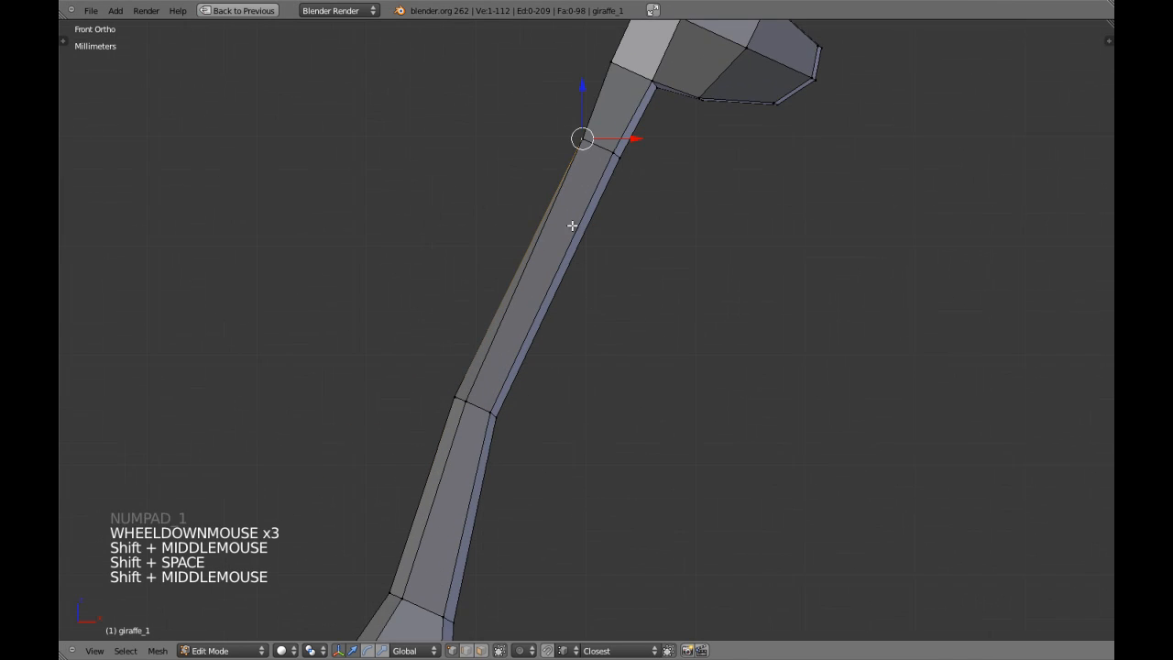
pyautogui.scroll(1, 572, 225)
pyautogui.press('g')
pyautogui.click(711, 224)
# Step: Select the rear centreline vertex where the neck meets the head and move it slightly up and backward
pyautogui.keyDown('shift'); pyautogui.moveTo(712, 223); pyautogui.dragTo(589, 198, button='middle'); pyautogui.keyUp('shift')
pyautogui.scroll(2, 688, 238)
pyautogui.rightClick(566, 70)
pyautogui.press('KP_1')
pyautogui.keyDown('shift'); pyautogui.moveTo(555, 119); pyautogui.dragTo(550, 340, button='middle'); pyautogui.keyUp('shift')
pyautogui.scroll(1, 559, 376)
pyautogui.press('g')
pyautogui.click(579, 363)
# Step: Move the centreline vertices at the back of the head and at the rear of the crown slightly up and backward
pyautogui.press('KP_1')
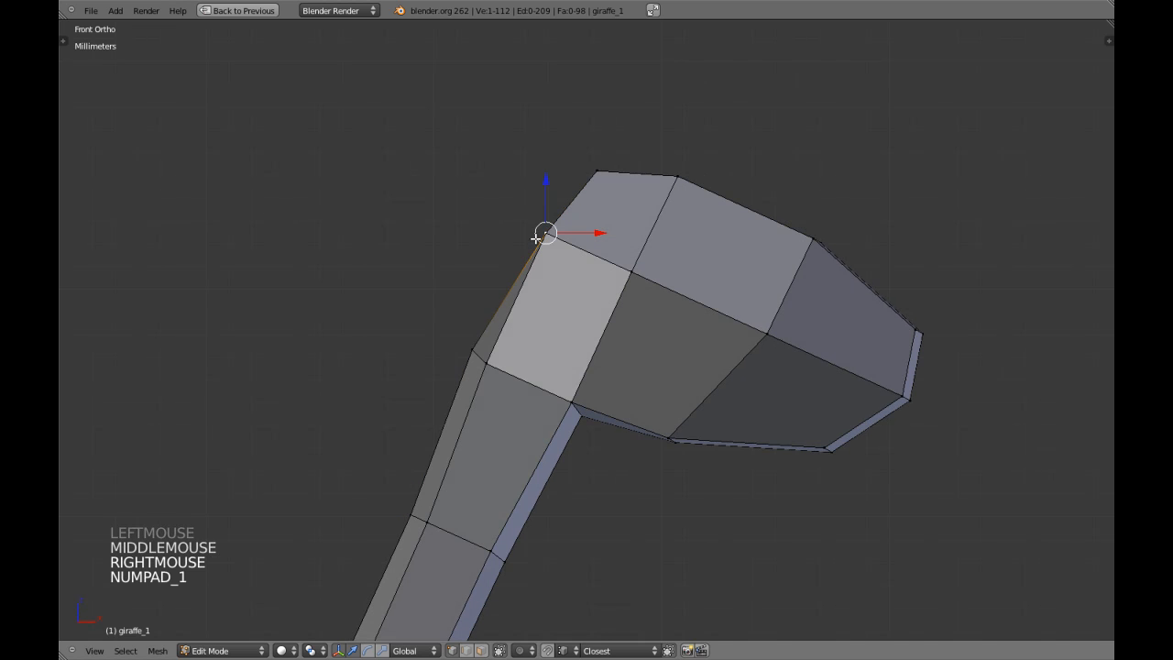
pyautogui.press('g')
pyautogui.click(539, 230)
pyautogui.moveTo(539, 230); pyautogui.dragTo(718, 189, button='middle')
pyautogui.press('KP_1')
pyautogui.press('g')
pyautogui.click(637, 257)
pyautogui.press('KP_1')
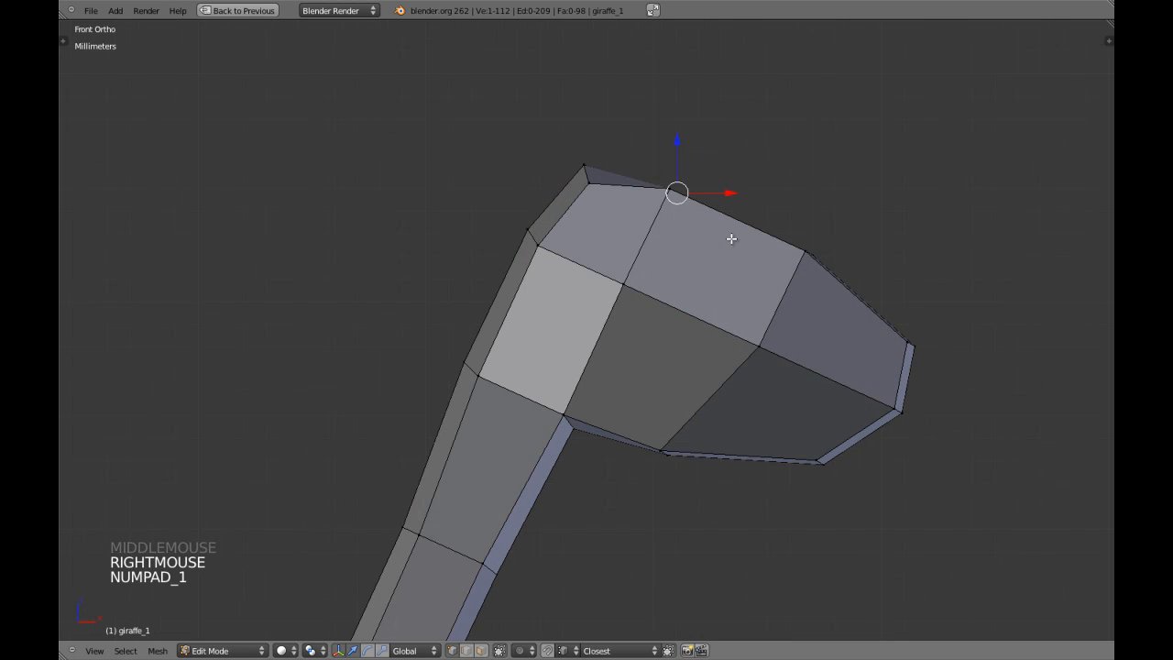
pyautogui.press('g')
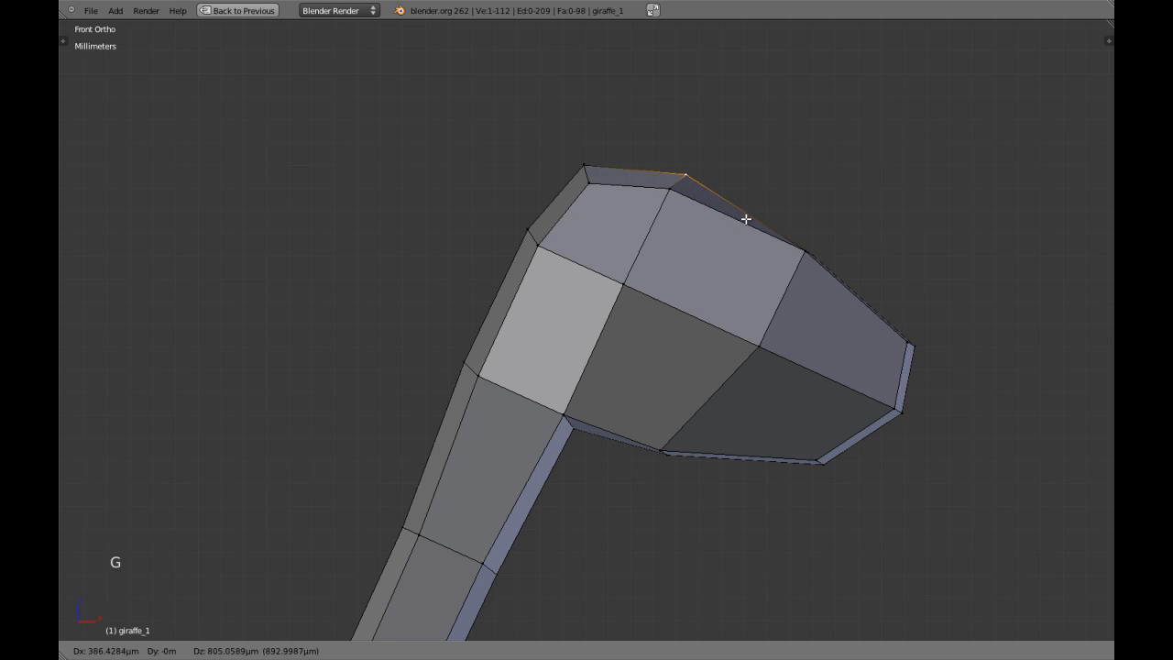
pyautogui.press('x')
pyautogui.rightClick(730, 235)
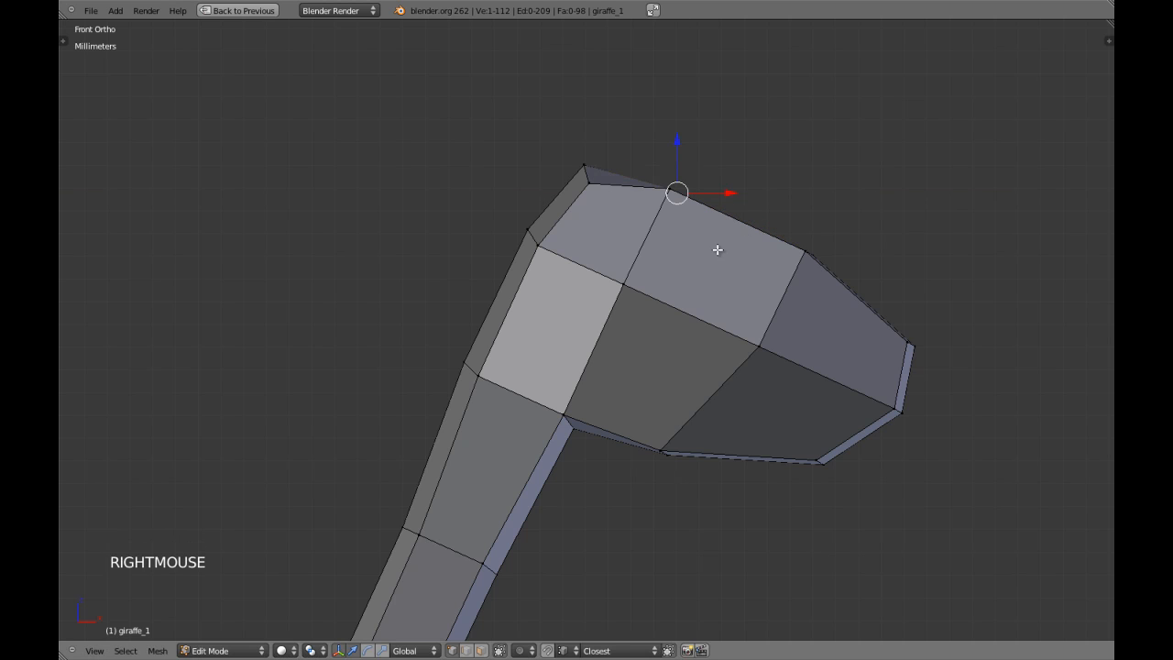
# Step: Move the front centreline vertex on top of the head up and slightly forward
pyautogui.press('g')
pyautogui.press('g')
pyautogui.click(722, 226)
# Step: Move the centreline vertices on the forehead and at the snout's upper tip slightly up and forward
pyautogui.keyDown('shift'); pyautogui.moveTo(814, 275); pyautogui.dragTo(702, 196, button='middle'); pyautogui.keyUp('shift')
pyautogui.rightClick(725, 196)
pyautogui.press('KP_1')
pyautogui.press('g')
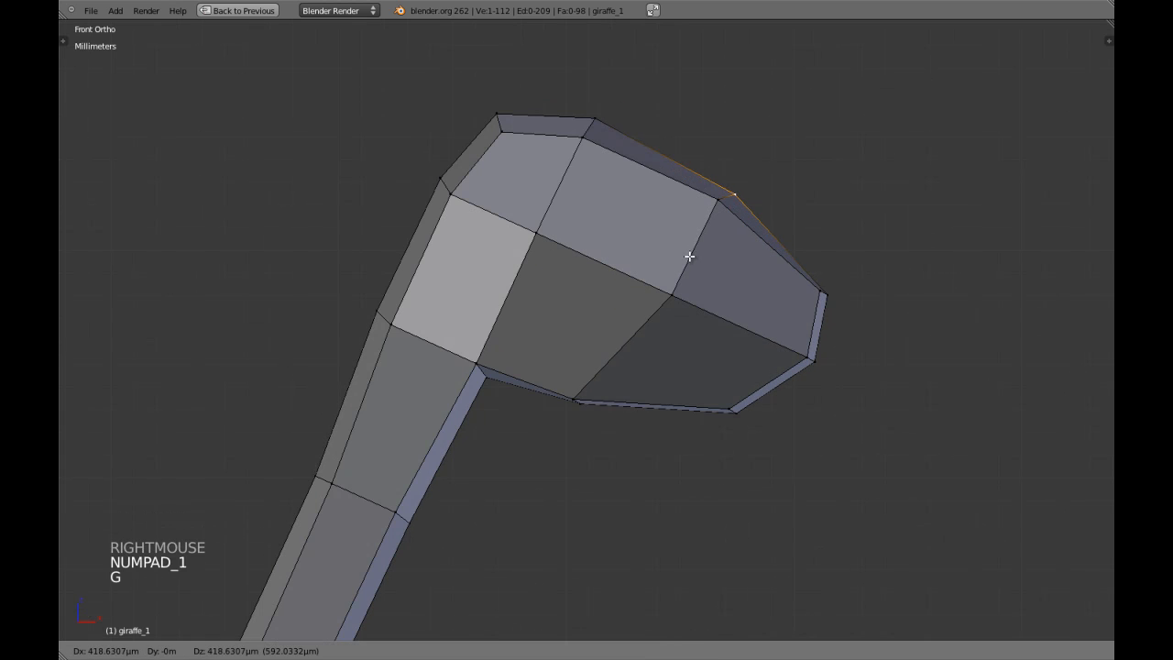
pyautogui.click(684, 246)
pyautogui.keyDown('shift'); pyautogui.moveTo(683, 245); pyautogui.dragTo(773, 244, button='middle'); pyautogui.keyUp('shift')
pyautogui.moveTo(772, 243); pyautogui.dragTo(783, 230, button='right')
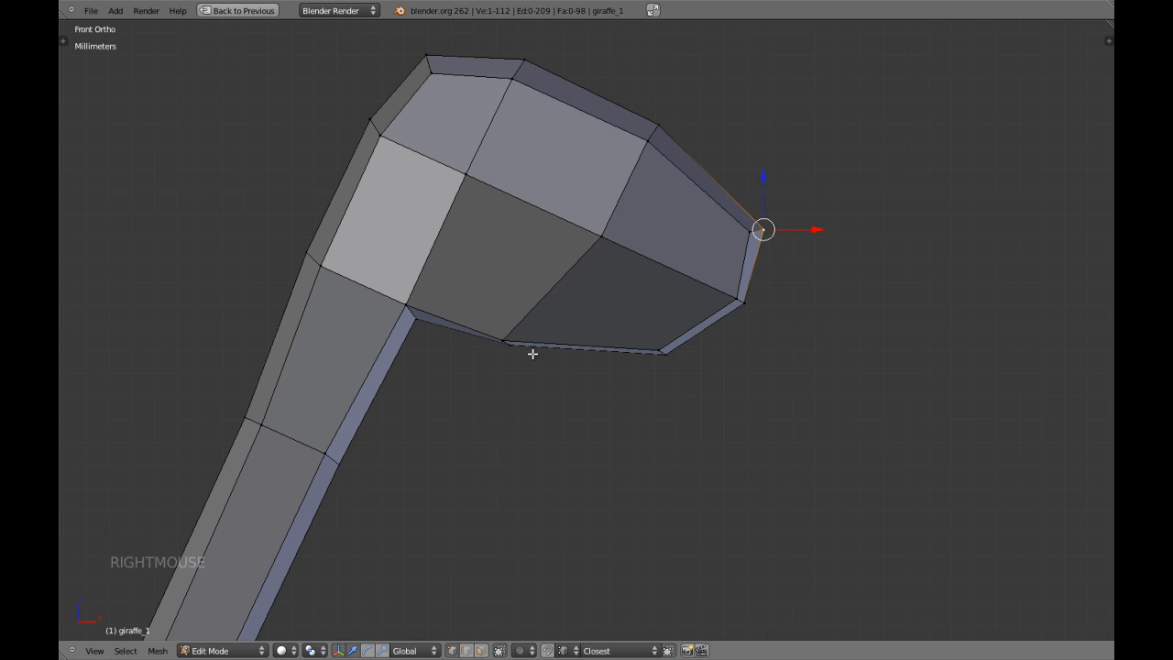
# Step: Lower the rear and front centreline vertices along the underside of the jaw, then deselect the whole mesh
pyautogui.press('g')
pyautogui.press('g')
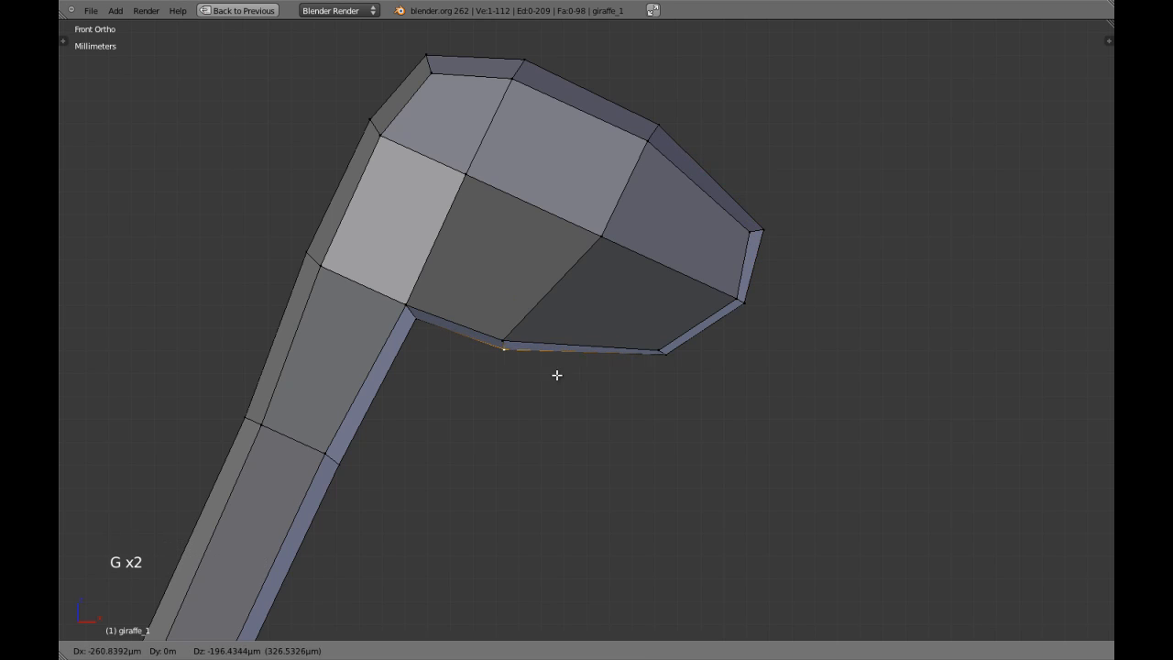
pyautogui.keyDown('shift'); pyautogui.click(606, 394); pyautogui.keyUp('shift')
pyautogui.moveTo(666, 355); pyautogui.dragTo(665, 372, button='right')
pyautogui.scroll(-3, 666, 372)
pyautogui.scroll(-4, 632, 375)
pyautogui.press('a')
pyautogui.scroll(-1, 602, 383)
pyautogui.keyDown('shift'); pyautogui.moveTo(602, 383); pyautogui.dragTo(624, 351, button='middle'); pyautogui.keyUp('shift')
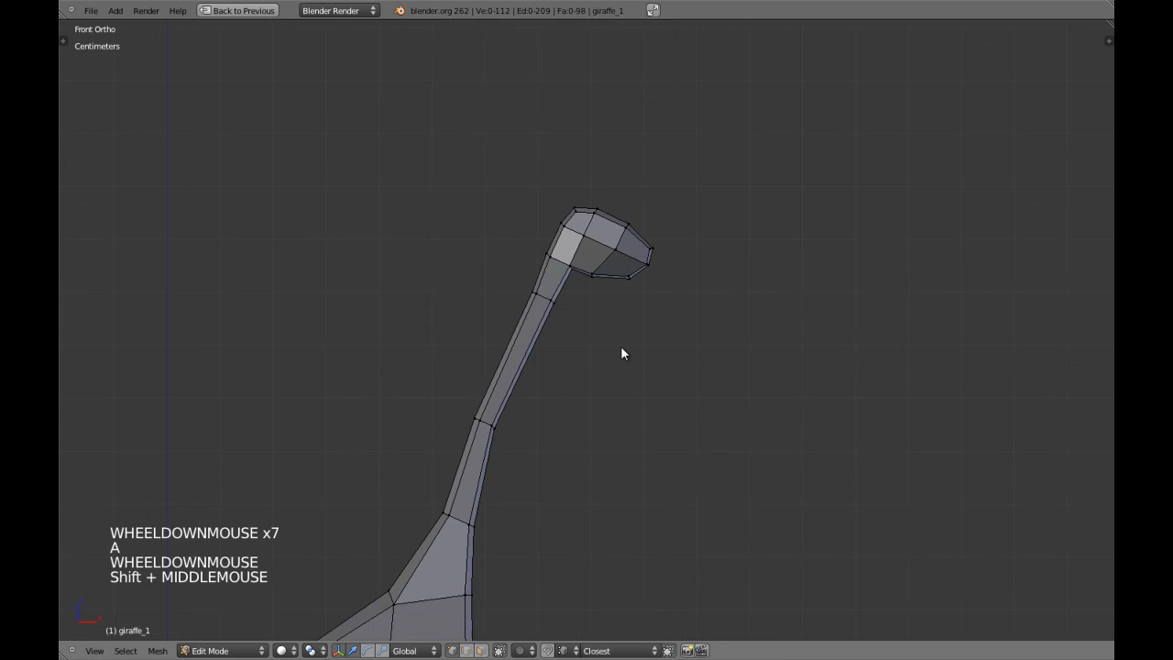
# Step: Examine the giraffe's overall shape, neck, body and legs from the front, right and angled views
pyautogui.press('Tab')
pyautogui.scroll(-4, 560, 446)
pyautogui.keyDown('shift'); pyautogui.moveTo(560, 445); pyautogui.dragTo(553, 340, button='middle'); pyautogui.keyUp('shift')
pyautogui.scroll(3, 553, 340)
pyautogui.keyDown('shift'); pyautogui.moveTo(555, 284); pyautogui.dragTo(564, 259, button='middle'); pyautogui.keyUp('shift')
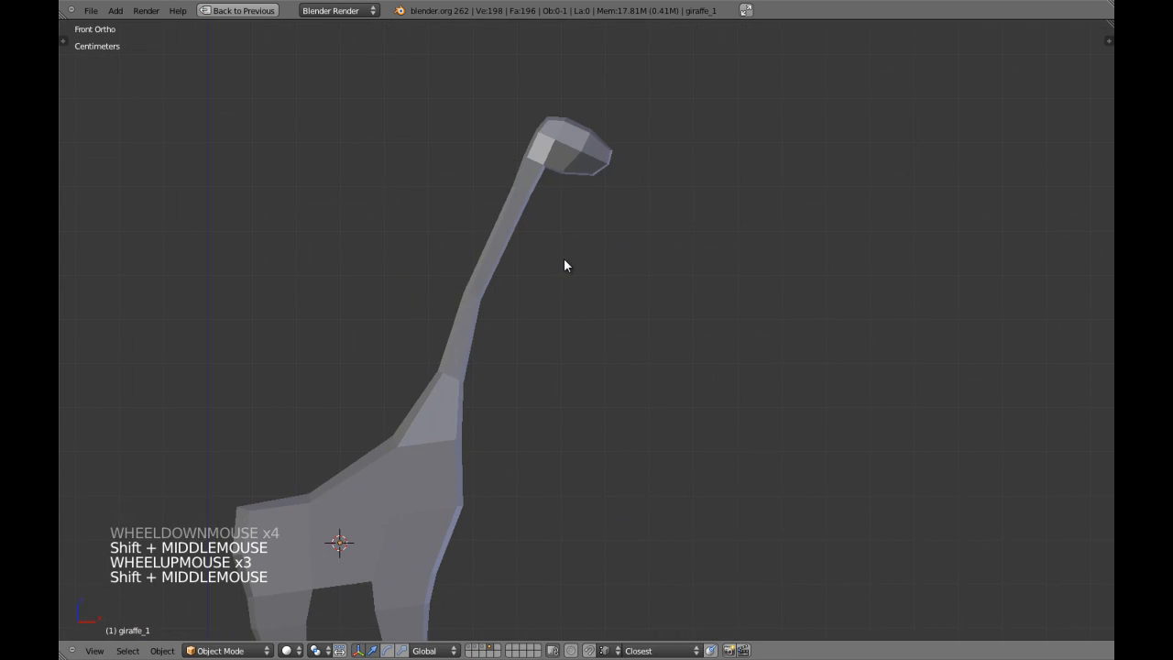
pyautogui.keyDown('shift'); pyautogui.moveTo(602, 192); pyautogui.dragTo(581, 295, button='middle'); pyautogui.keyUp('shift')
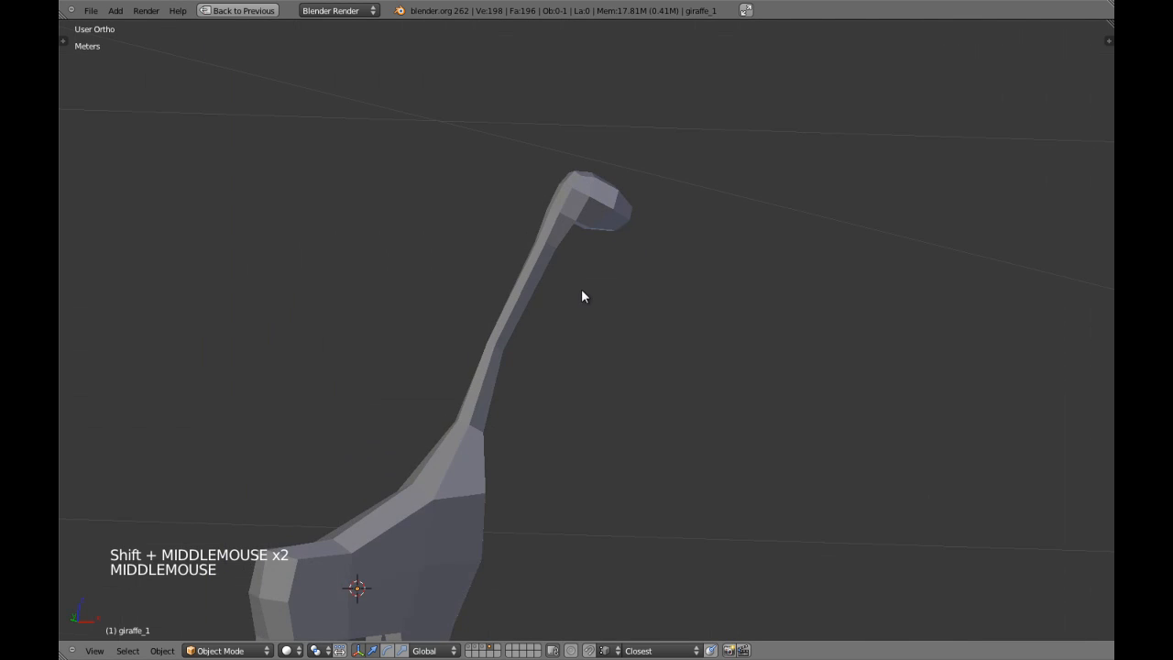
pyautogui.press('KP_3')
pyautogui.scroll(3, 604, 270)
pyautogui.rightClick(604, 270)
pyautogui.press('Tab')
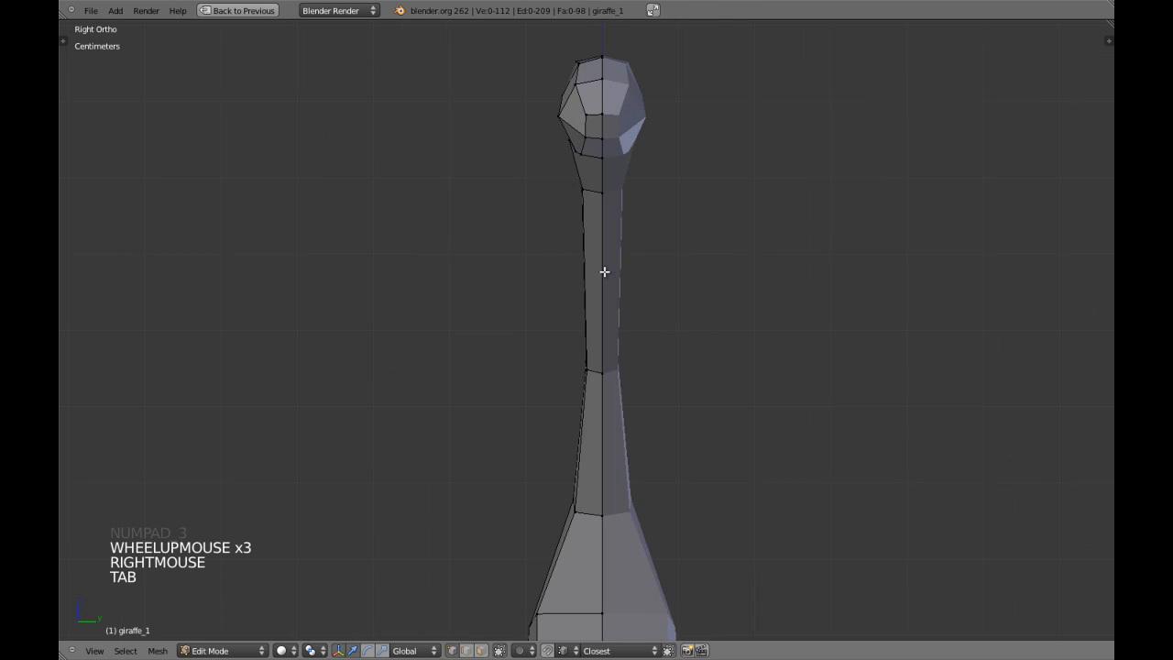
pyautogui.press('KP_1')
pyautogui.keyDown('shift'); pyautogui.moveTo(605, 269); pyautogui.dragTo(578, 201, button='middle'); pyautogui.keyUp('shift')
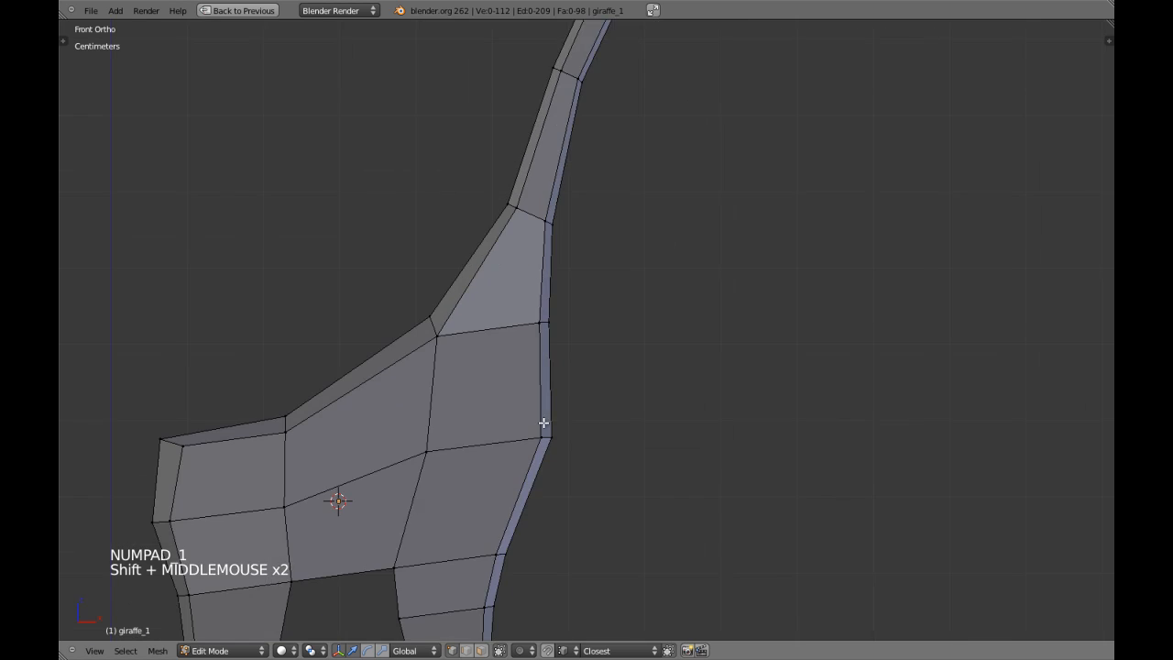
pyautogui.keyDown('shift'); pyautogui.moveTo(549, 307); pyautogui.dragTo(574, 250, button='middle'); pyautogui.keyUp('shift')
pyautogui.keyDown('shift'); pyautogui.moveTo(561, 397); pyautogui.dragTo(579, 233, button='middle'); pyautogui.keyUp('shift')
pyautogui.scroll(-2, 560, 351)
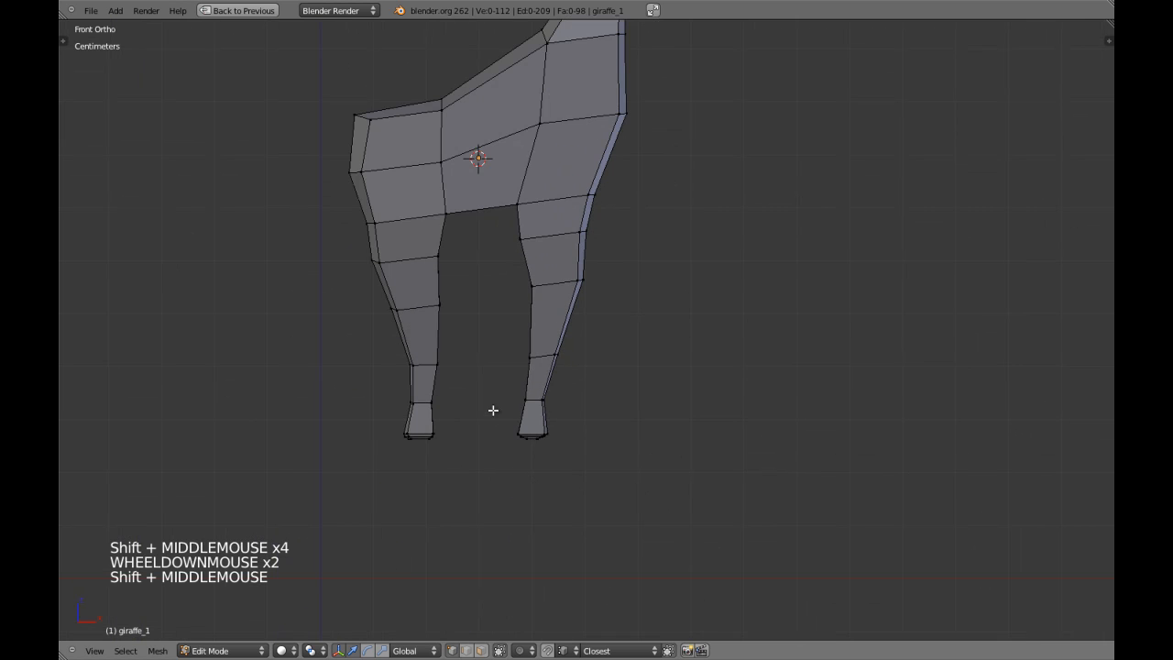
pyautogui.keyDown('shift'); pyautogui.moveTo(474, 292); pyautogui.dragTo(486, 333, button='middle'); pyautogui.keyUp('shift')
pyautogui.press('Tab')
pyautogui.scroll(-2, 578, 269)
pyautogui.press('a')
# Step: In the top view, move the upper side vertices of the back and rump slightly inward toward the centreline
pyautogui.moveTo(578, 270); pyautogui.dragTo(579, 337, button='middle')
pyautogui.press('KP_7')
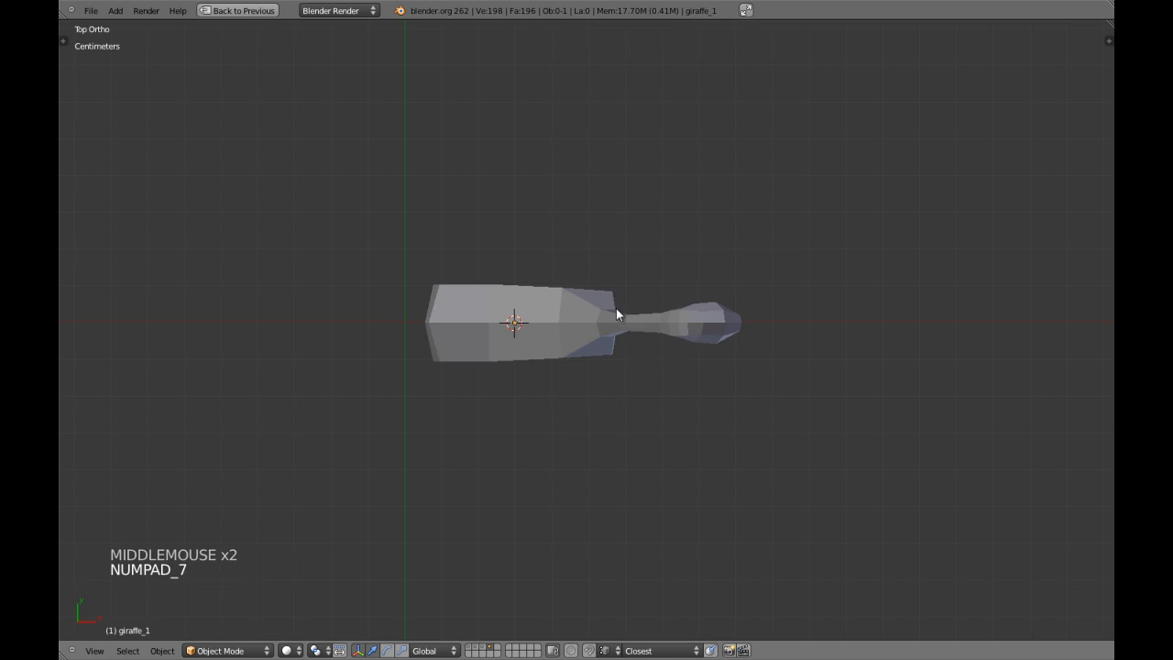
pyautogui.scroll(3, 618, 314)
pyautogui.press('Tab')
pyautogui.scroll(2, 544, 333)
pyautogui.keyDown('shift'); pyautogui.moveTo(545, 333); pyautogui.dragTo(438, 215, button='middle'); pyautogui.keyUp('shift')
pyautogui.press('KP_7')
pyautogui.moveTo(415, 259); pyautogui.dragTo(416, 246)
pyautogui.rightClick(295, 314)
pyautogui.moveTo(294, 281); pyautogui.dragTo(317, 264)
# Step: Select the lengthwise edge loop around the middle of the body and set the pivot point to the 3D cursor
pyautogui.moveTo(624, 291); pyautogui.dragTo(584, 199, button='middle')
pyautogui.press('ctrl+KP_1')
pyautogui.scroll(-4, 584, 201)
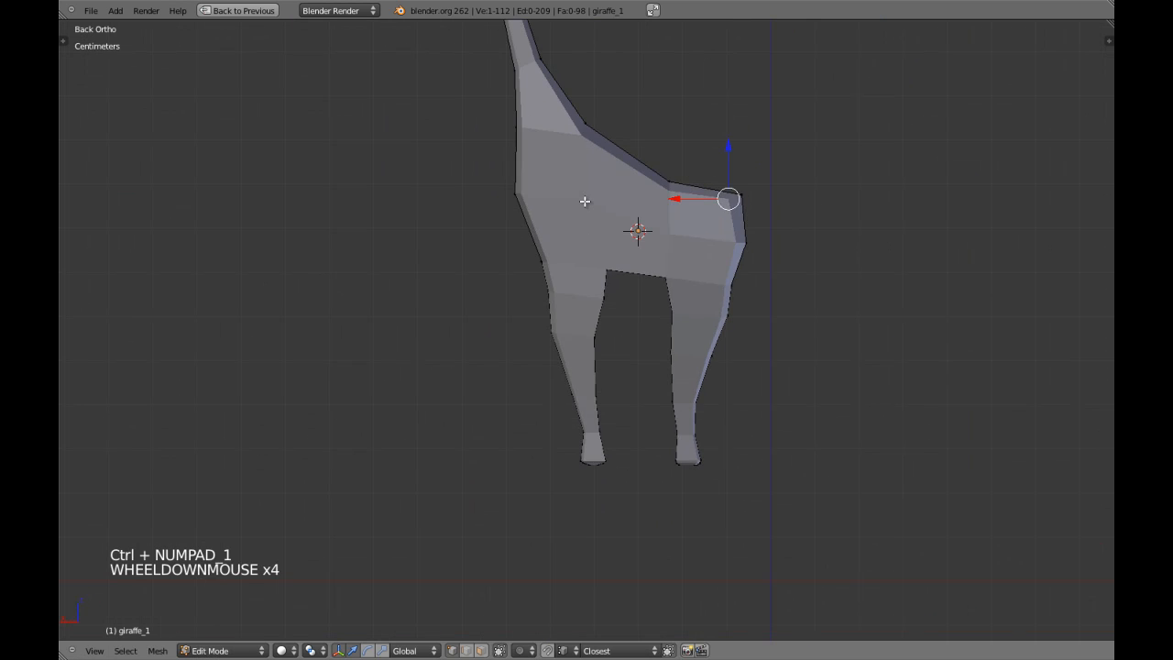
pyautogui.press('KP_3')
pyautogui.scroll(2, 587, 199)
pyautogui.press('a')
pyautogui.keyDown('alt'); pyautogui.keyDown('shift'); pyautogui.rightClick(630, 137); pyautogui.keyUp('shift'); pyautogui.keyUp('alt')
pyautogui.keyDown('shift'); pyautogui.moveTo(631, 137); pyautogui.dragTo(624, 226, button='middle'); pyautogui.keyUp('shift')
pyautogui.scroll(3, 513, 284)
pyautogui.press('.')
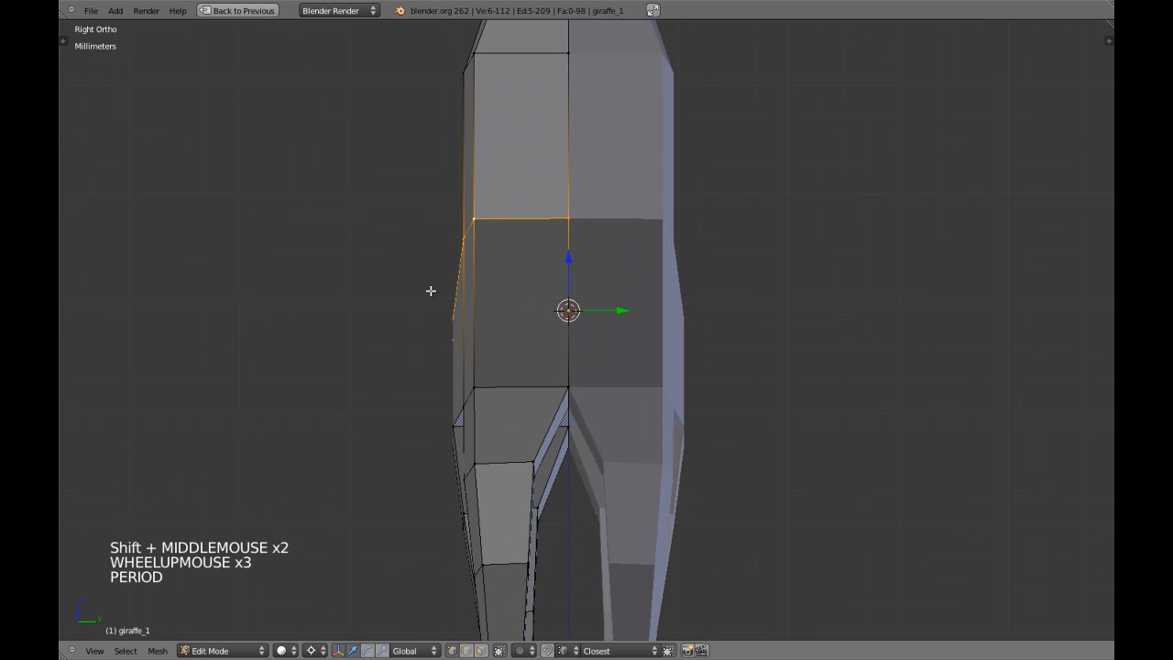
pyautogui.press('s')
pyautogui.press('y')
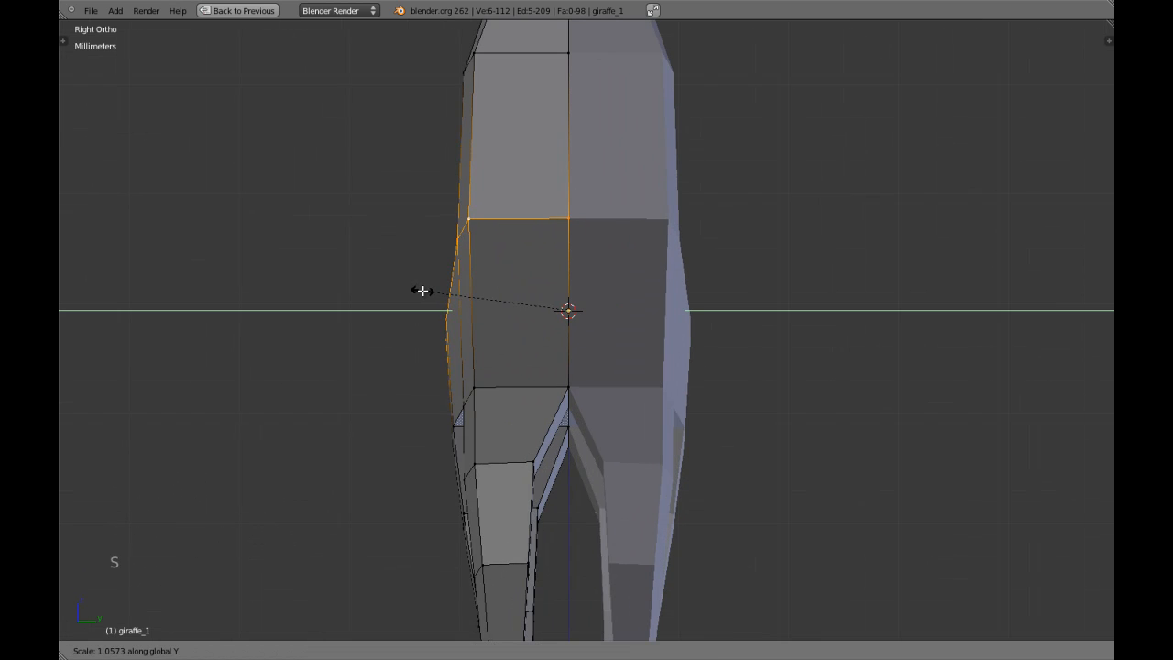
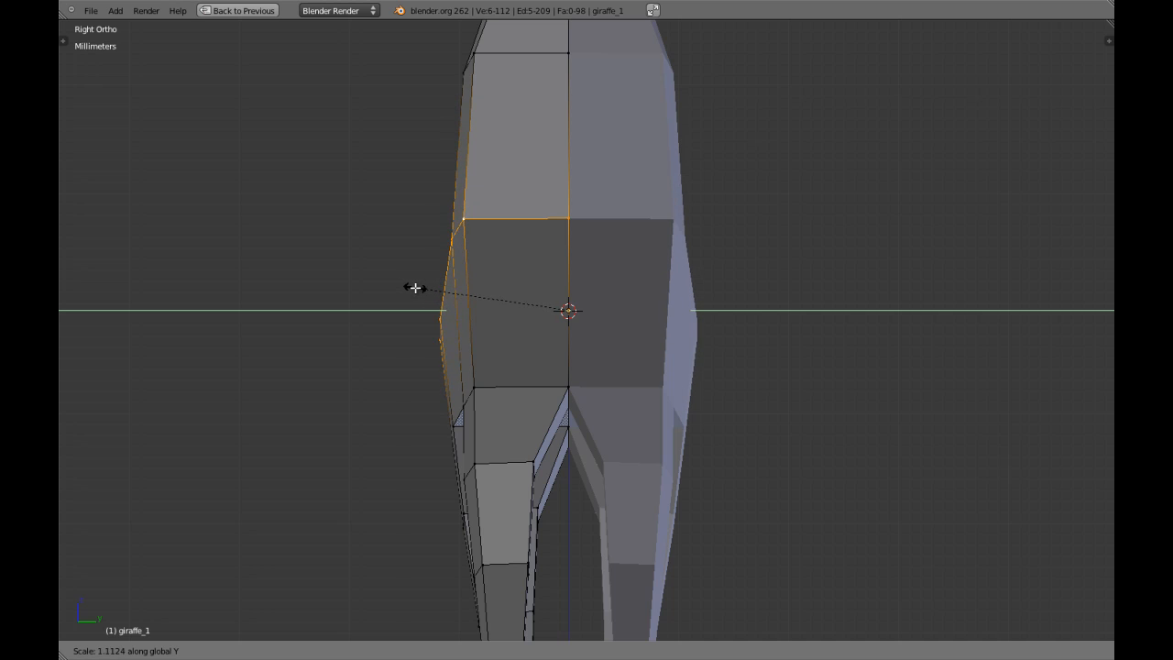
pyautogui.press('1')
pyautogui.rightClick(414, 288)
# Step: Scale the selected mid-body loop slightly outward along Y to widen the giraffe's belly
pyautogui.press('s')
pyautogui.press('y')
pyautogui.click(397, 279)
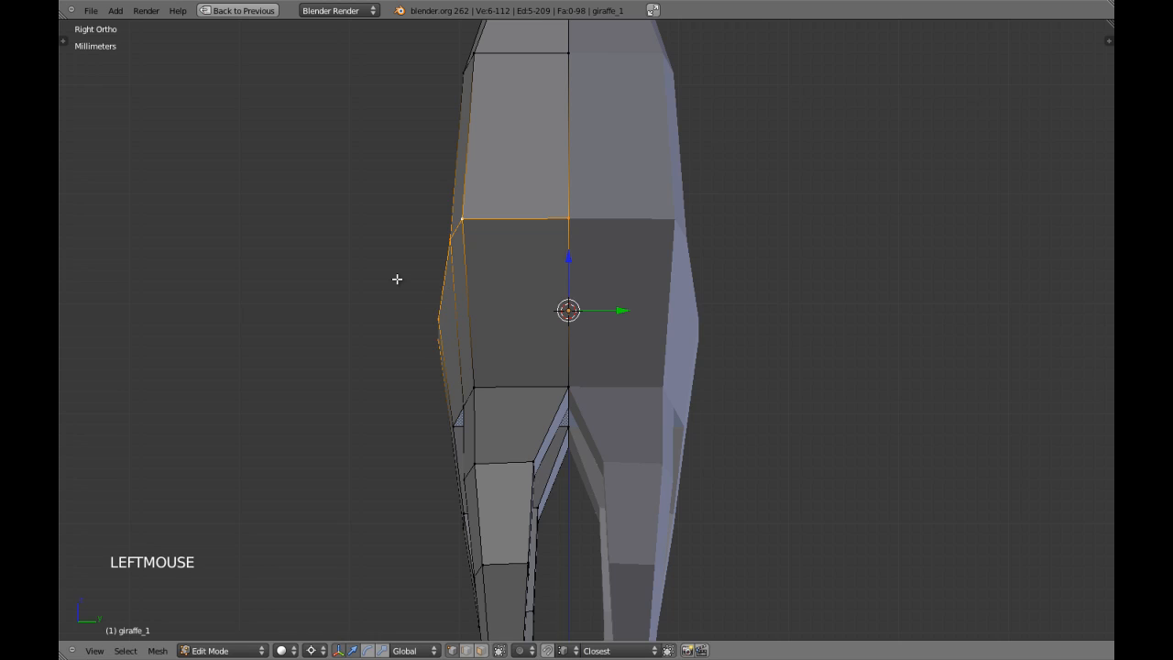
# Step: Select the four vertices of the rump's lower rear face, restore the median pivot point and move them slightly backward along X
pyautogui.press('KP_1')
pyautogui.scroll(-2, 530, 295)
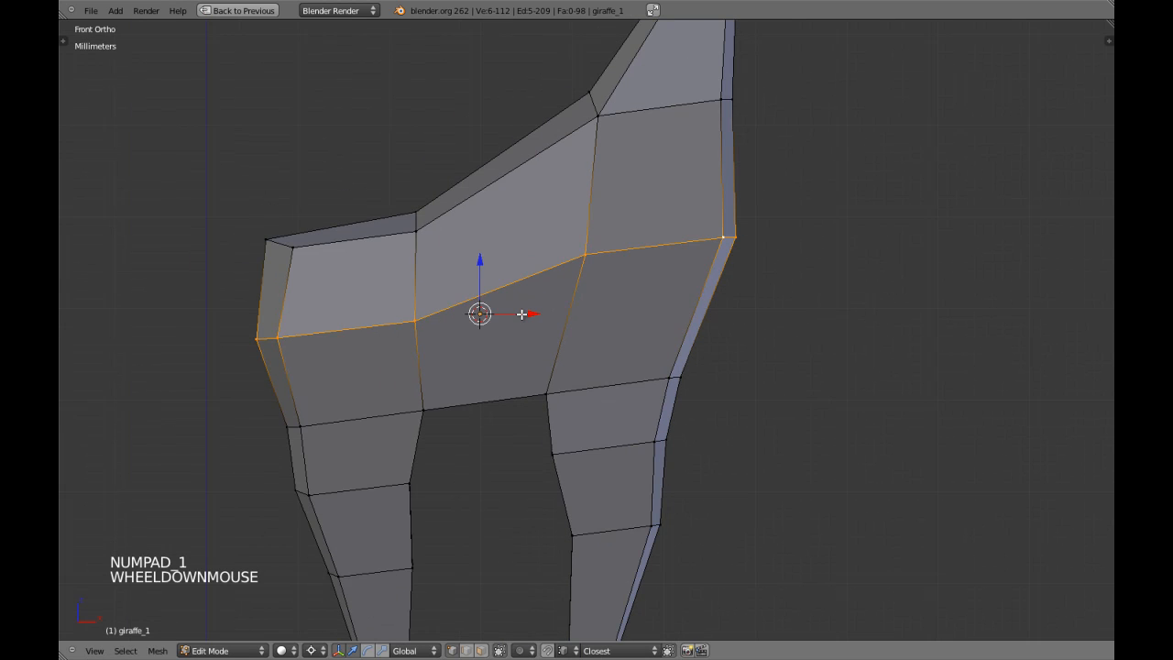
pyautogui.keyDown('shift'); pyautogui.moveTo(382, 362); pyautogui.dragTo(424, 303, button='middle'); pyautogui.keyUp('shift')
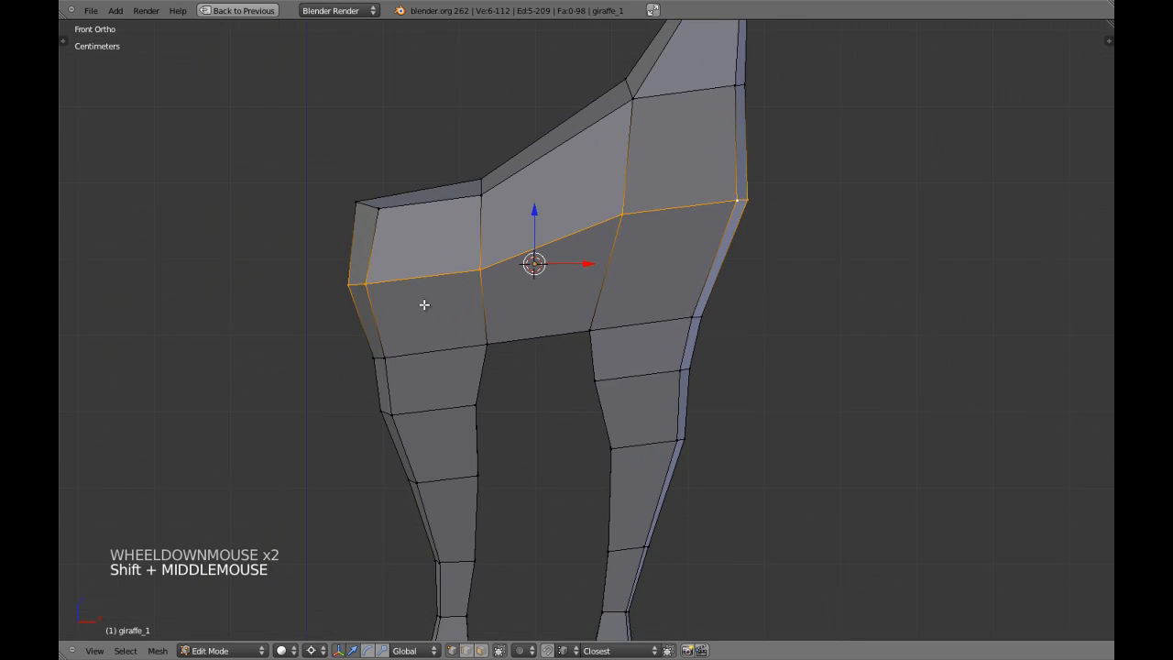
pyautogui.press('z')
pyautogui.press('a')
pyautogui.scroll(-3, 404, 323)
pyautogui.press('c')
pyautogui.moveTo(420, 324); pyautogui.dragTo(440, 328)
pyautogui.rightClick(440, 327)
pyautogui.scroll(3, 501, 321)
pyautogui.press('z')
pyautogui.hotkey('ctrl', ',')
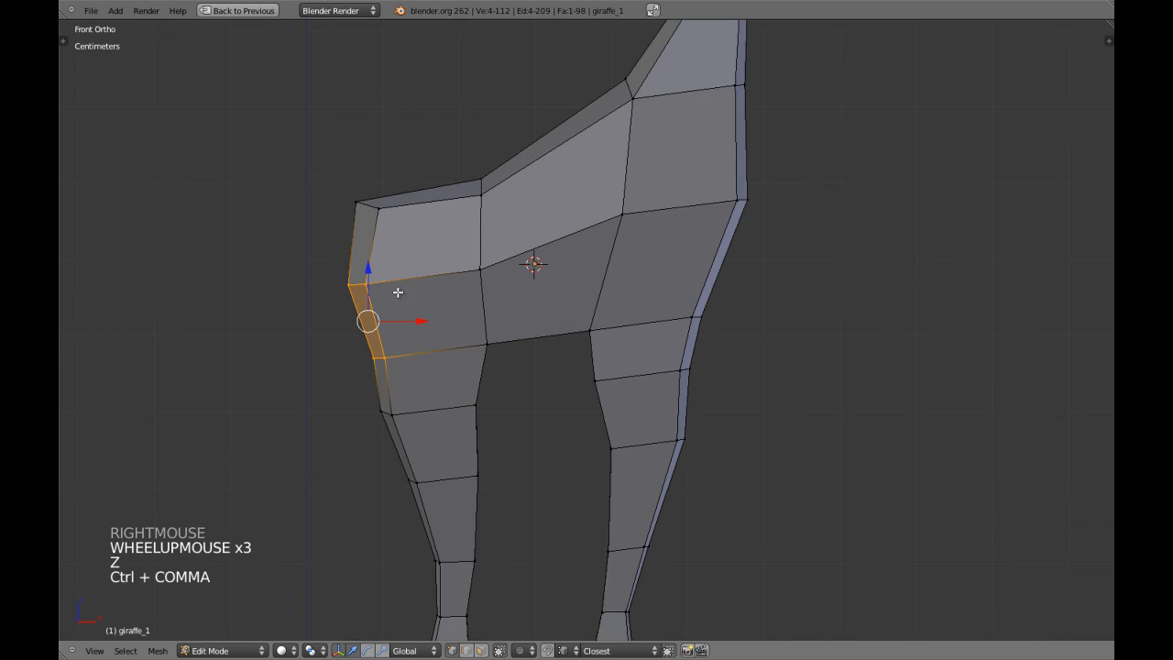
pyautogui.moveTo(419, 318); pyautogui.dragTo(414, 317)
# Step: Deselect the mesh, leave edit mode and examine the giraffe's proportions up close, from afar and at an angle
pyautogui.scroll(-5, 550, 311)
pyautogui.press('a')
pyautogui.press('Tab')
pyautogui.scroll(-2, 599, 306)
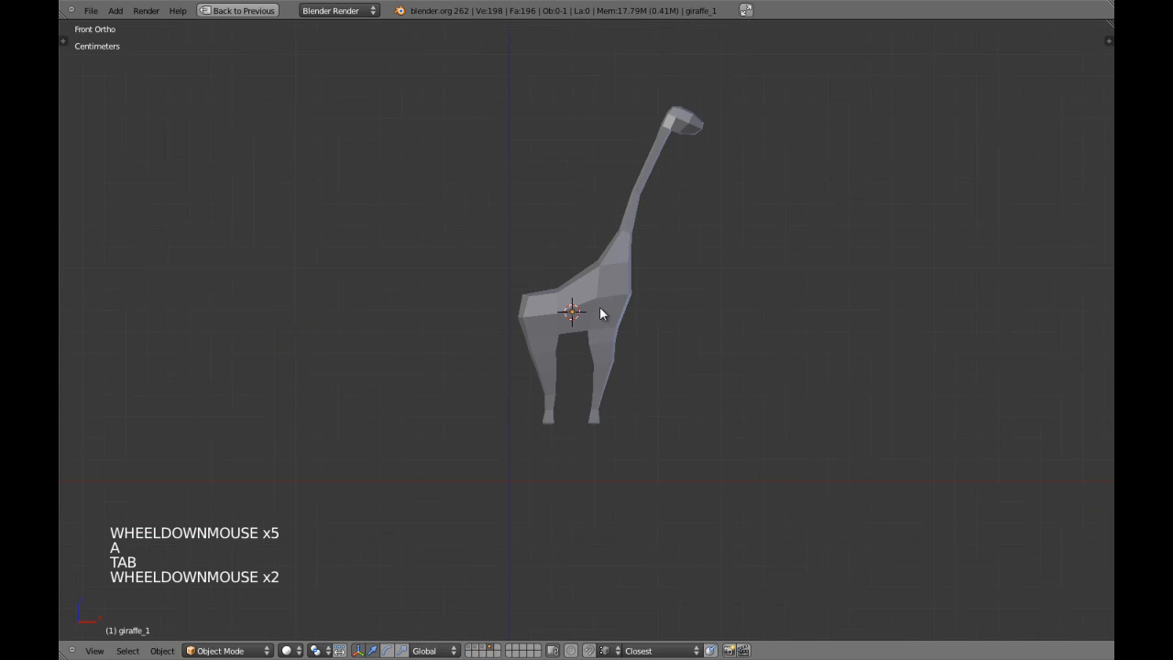
pyautogui.scroll(7, 594, 309)
pyautogui.scroll(-7, 563, 259)
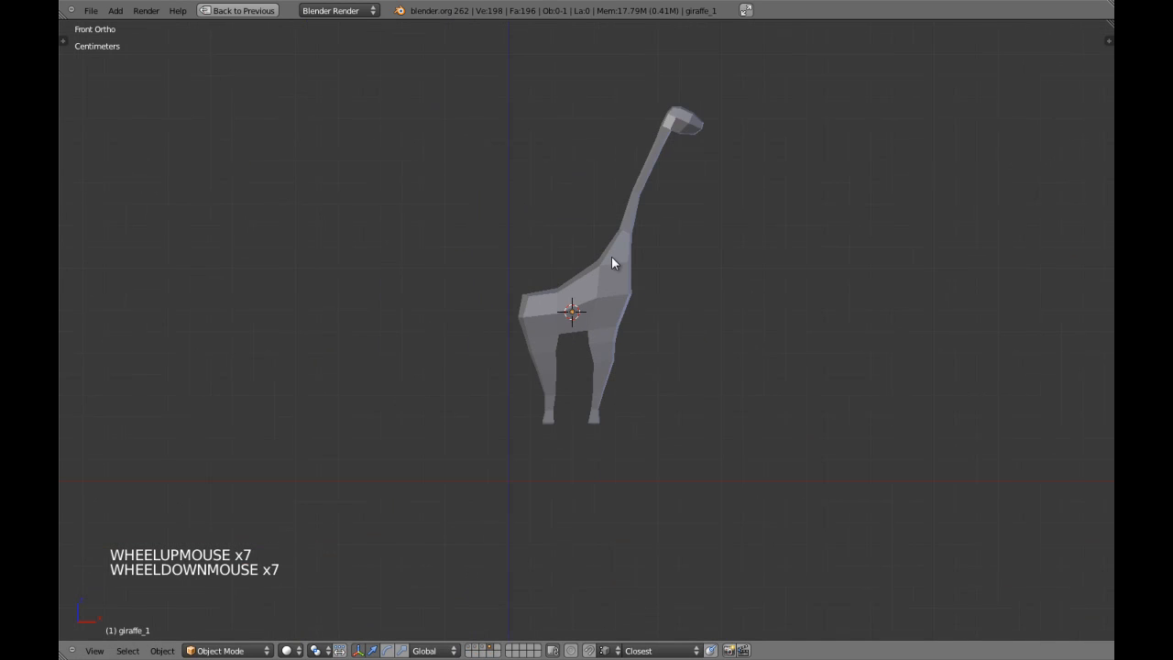
pyautogui.scroll(3, 614, 261)
pyautogui.keyDown('shift'); pyautogui.moveTo(626, 262); pyautogui.dragTo(632, 266, button='middle'); pyautogui.keyUp('shift')
pyautogui.scroll(1, 633, 266)
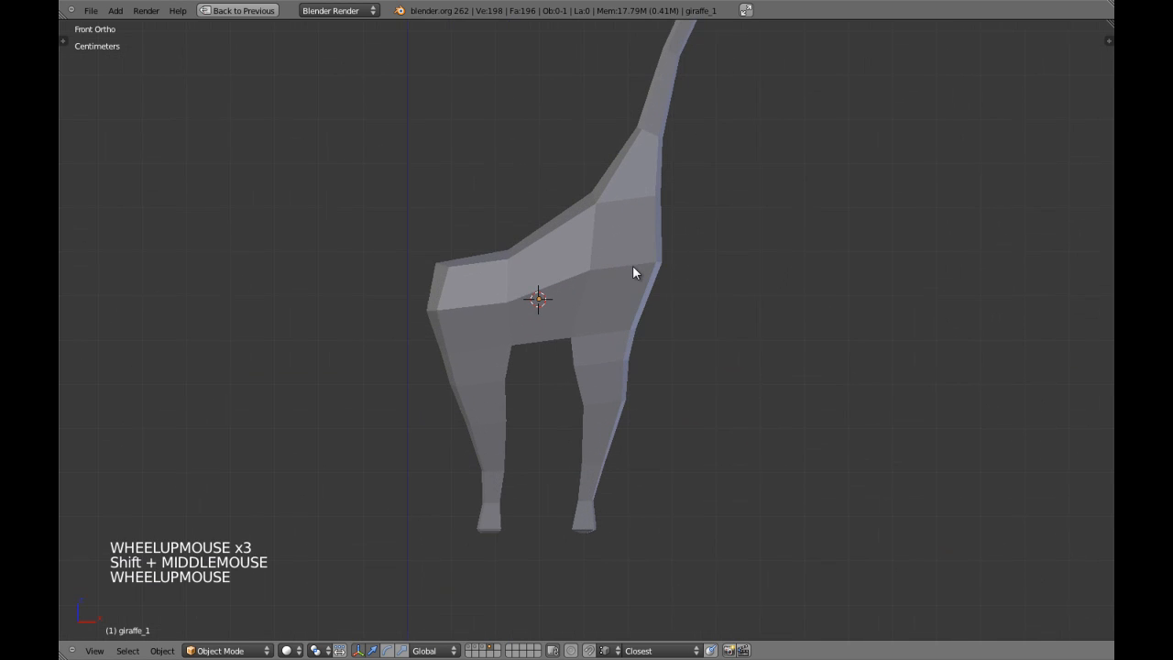
pyautogui.scroll(3, 641, 242)
pyautogui.scroll(-8, 635, 240)
pyautogui.moveTo(636, 240); pyautogui.dragTo(597, 370, button='middle')
pyautogui.scroll(4, 634, 335)
pyautogui.scroll(1, 592, 306)
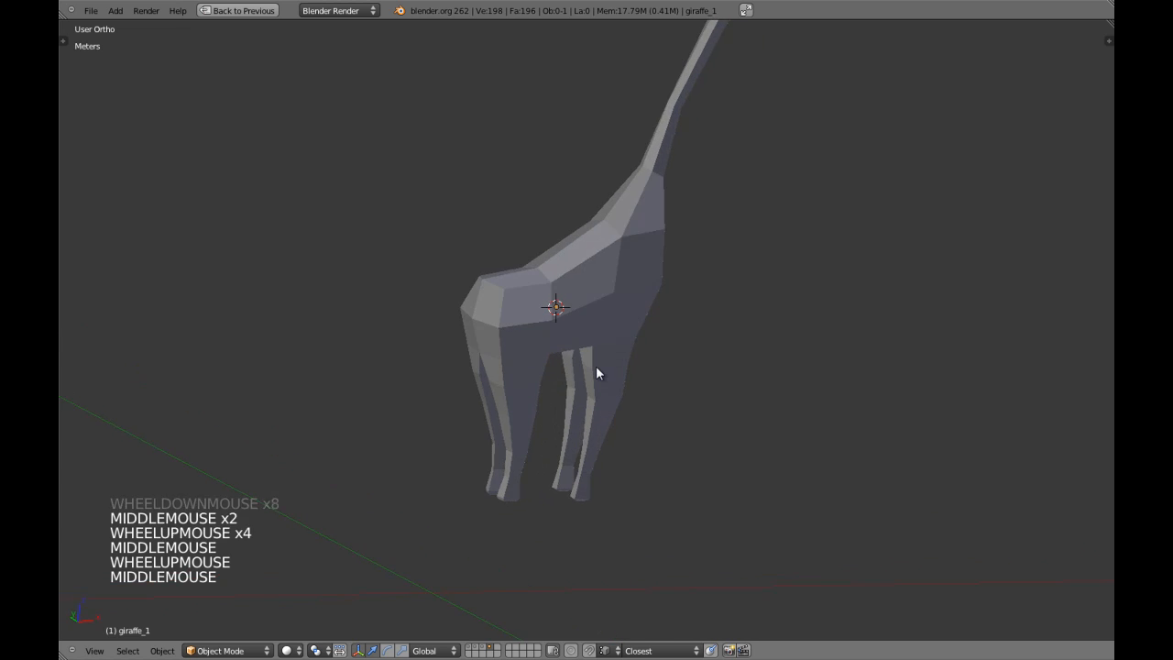
# Step: Select the giraffe in the front view and open its mesh for editing in wireframe with nothing selected
pyautogui.press('KP_1')
pyautogui.rightClick(596, 366)
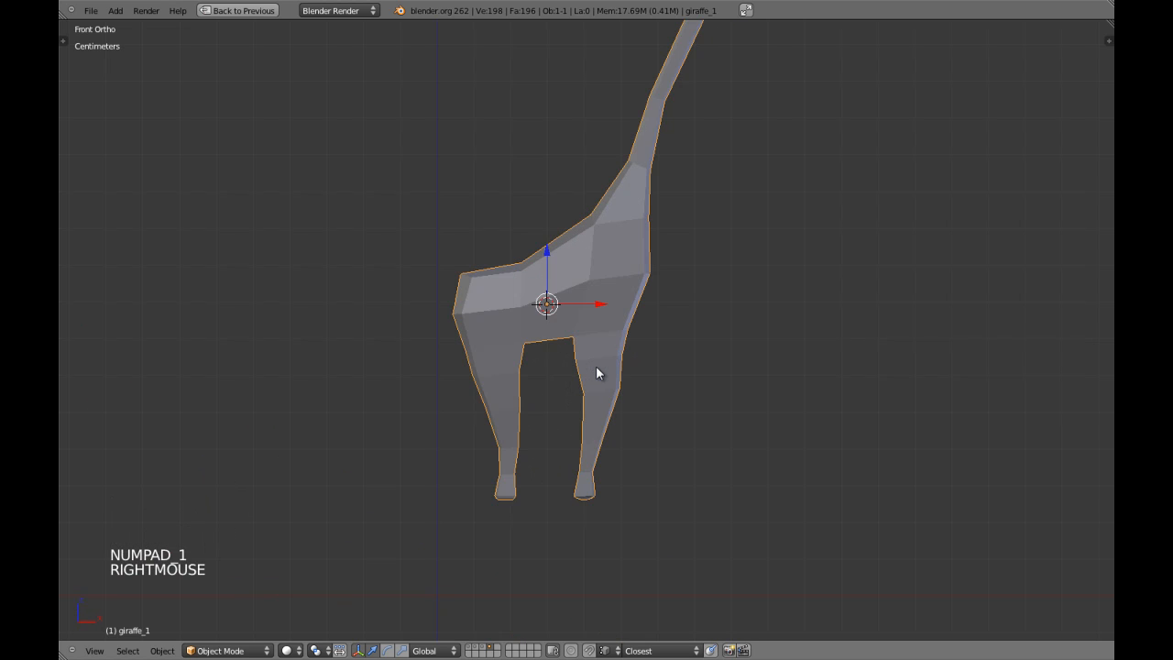
pyautogui.keyDown('shift'); pyautogui.moveTo(677, 181); pyautogui.dragTo(635, 267, button='middle'); pyautogui.keyUp('shift')
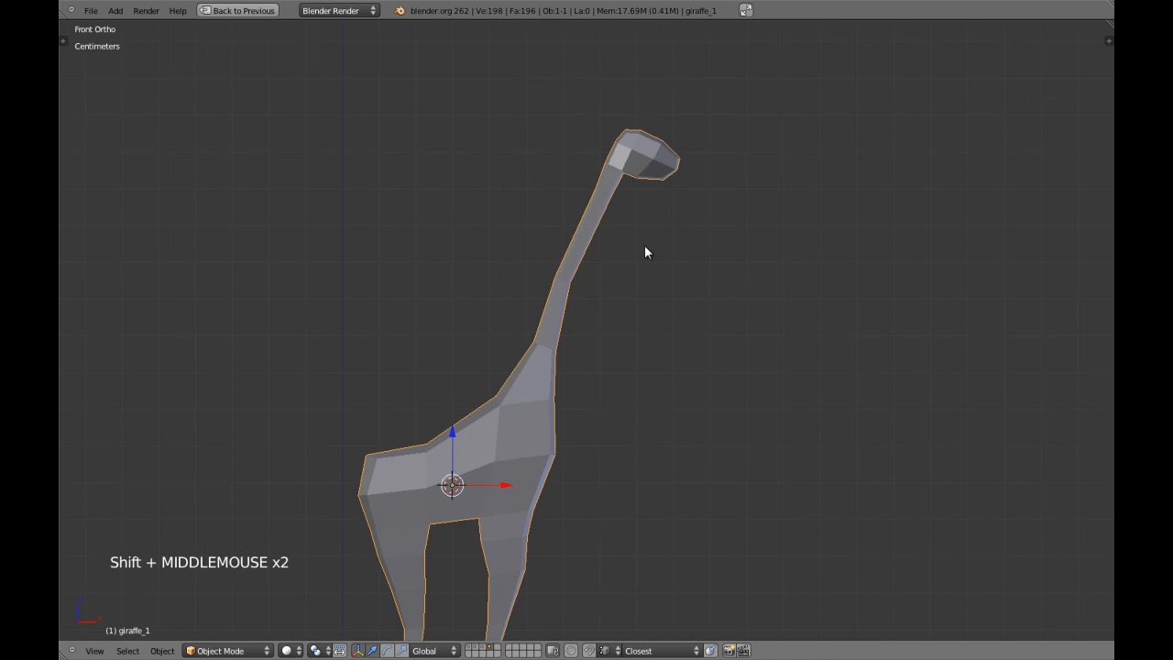
pyautogui.scroll(-4, 643, 240)
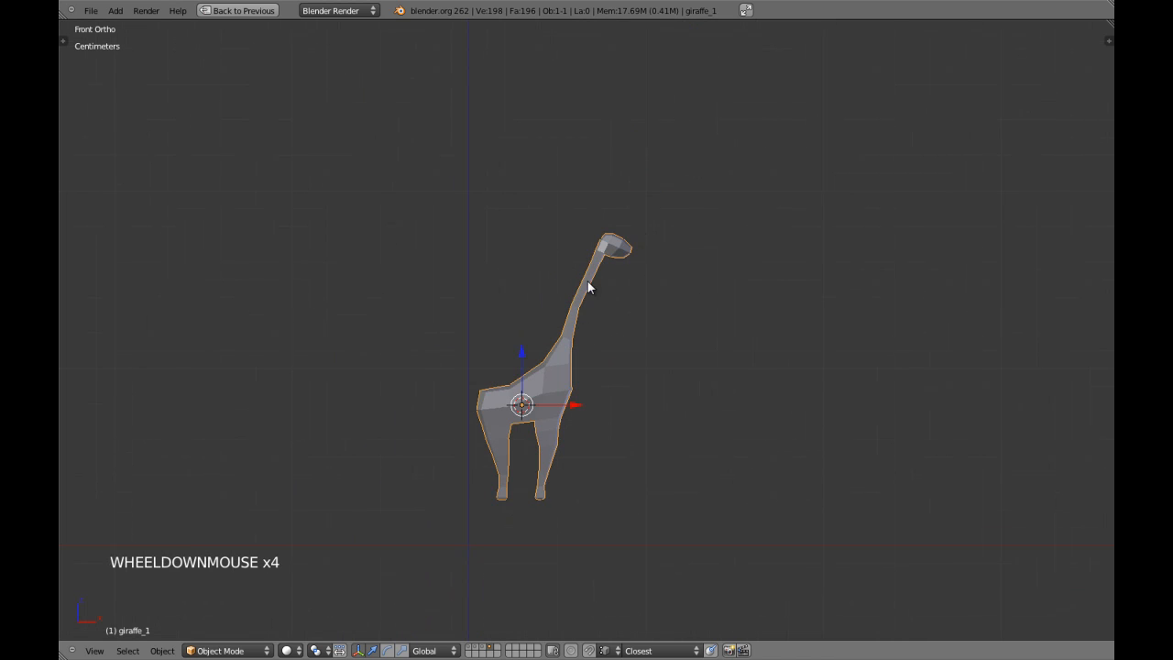
pyautogui.press('z')
pyautogui.press('Tab')
pyautogui.scroll(3, 607, 309)
pyautogui.press('a')
pyautogui.press('a')
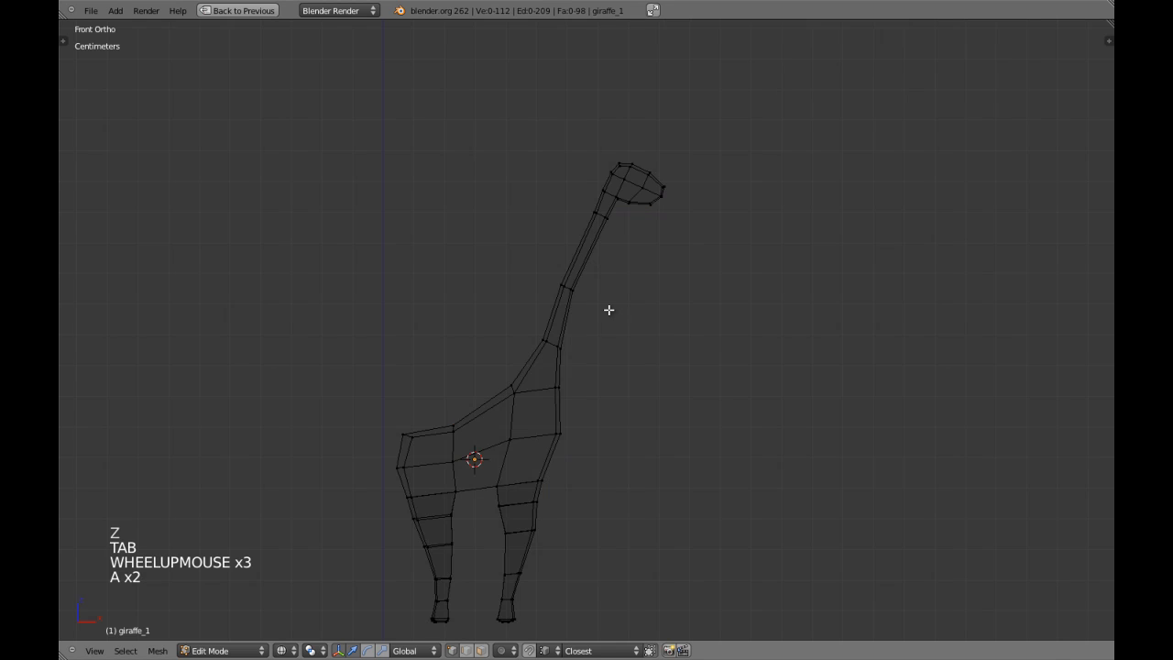
# Step: Select all vertices of the neck and head and stretch them along Z
pyautogui.press('c')
pyautogui.moveTo(553, 333)
pyautogui.mouseDown()
pyautogui.moveTo(611, 207)
pyautogui.moveTo(641, 184)
pyautogui.mouseUp()
pyautogui.rightClick(707, 317)
pyautogui.press('s')
pyautogui.press('s')
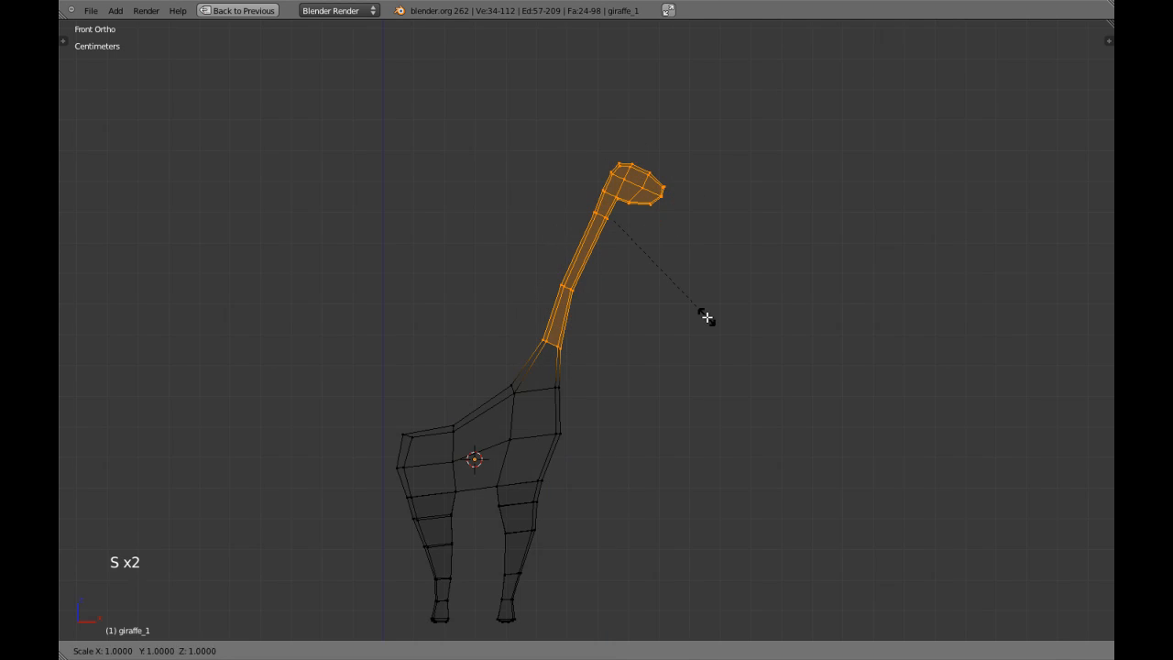
pyautogui.press('z')
pyautogui.click(731, 331)
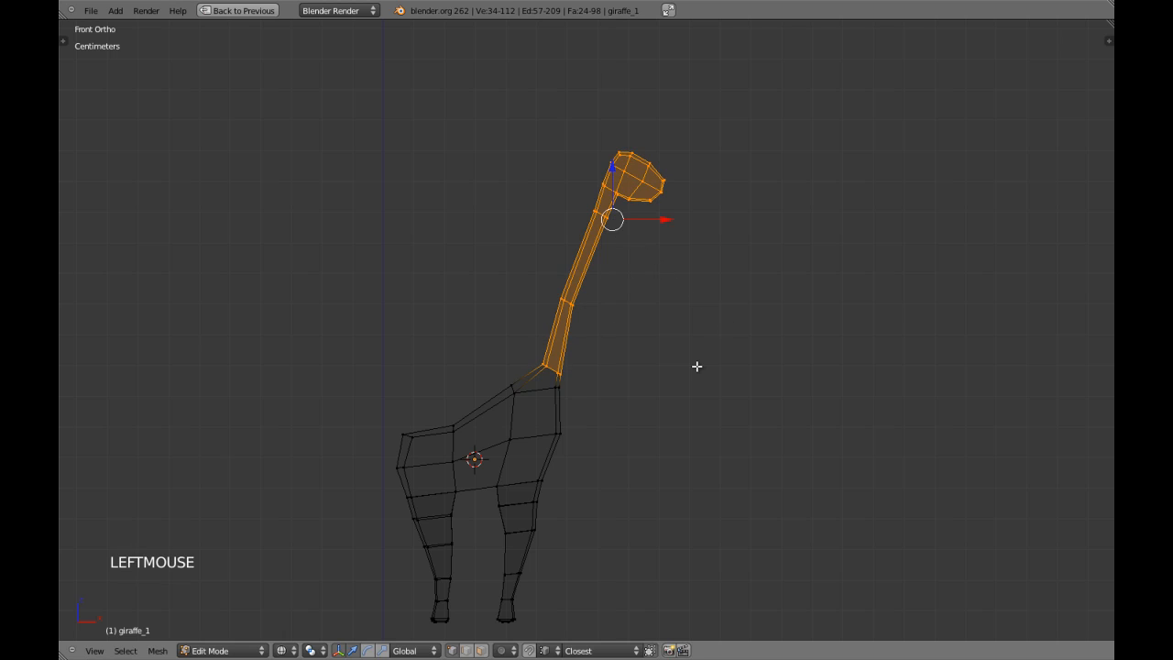
# Step: Raise the selected neck and head slightly, rotate them a little and shift them slightly forward along X
pyautogui.press('g')
pyautogui.click(714, 330)
pyautogui.press('r')
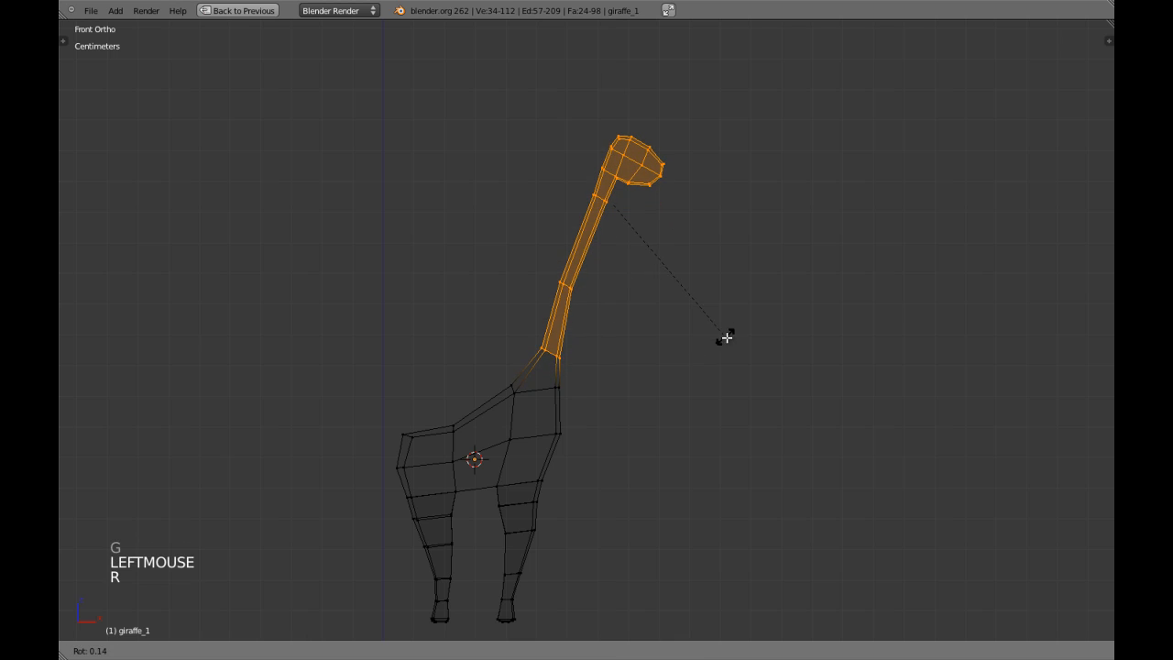
pyautogui.click(724, 352)
pyautogui.moveTo(661, 208); pyautogui.dragTo(674, 205)
# Step: Leave edit mode and examine the whole giraffe in solid shading at an angle and from the front
pyautogui.press('z')
pyautogui.scroll(-3, 613, 303)
pyautogui.press('Tab')
pyautogui.moveTo(613, 303)
pyautogui.mouseDown(button='middle')
pyautogui.moveTo(623, 333)
pyautogui.moveTo(553, 349)
pyautogui.mouseUp(button='middle')
pyautogui.press('KP_1')
pyautogui.press('a')
pyautogui.press('a')
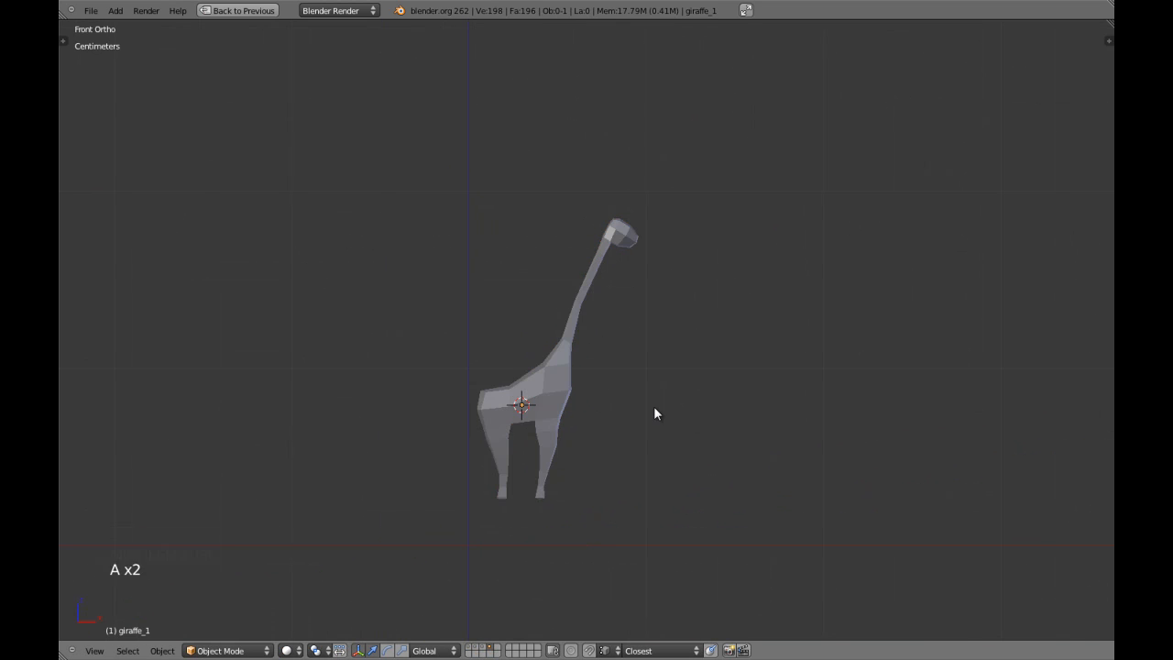
# Step: Reopen the giraffe's mesh for editing, select the neck edge loop just below the head and nudge it slightly backward and upward
pyautogui.scroll(4, 653, 398)
pyautogui.press('Tab')
pyautogui.press('a')
pyautogui.press('a')
pyautogui.keyDown('shift'); pyautogui.moveTo(600, 274); pyautogui.dragTo(602, 299, button='middle'); pyautogui.keyUp('shift')
pyautogui.press('z')
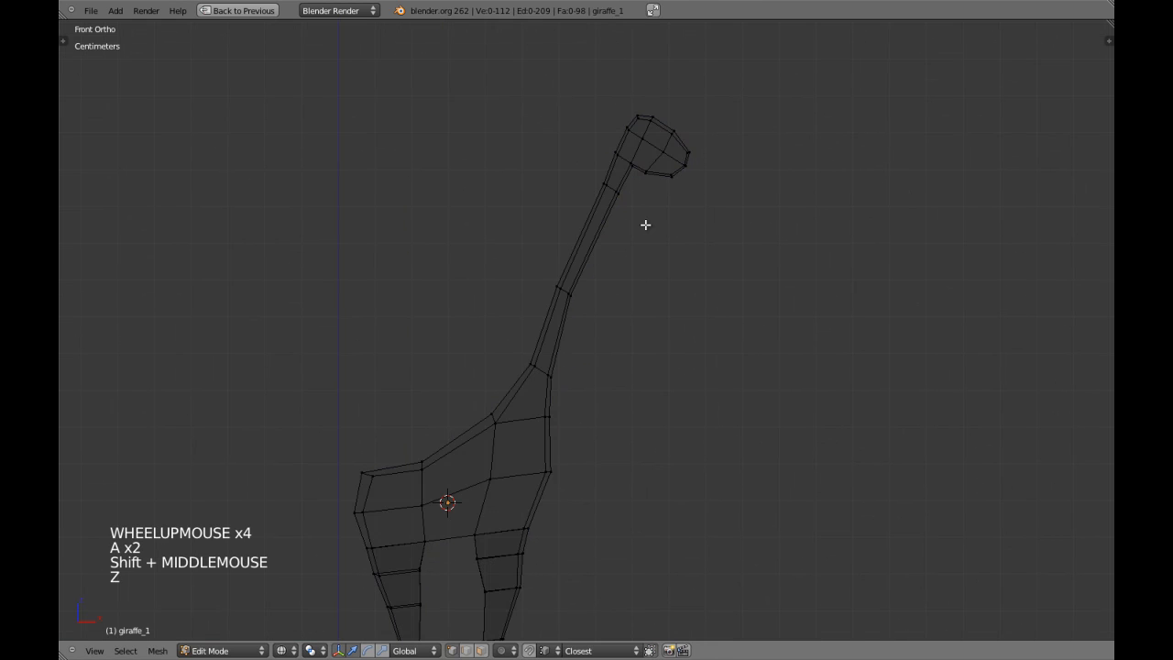
pyautogui.keyDown('alt'); pyautogui.keyDown('shift'); pyautogui.rightClick(611, 190); pyautogui.keyUp('shift'); pyautogui.keyUp('alt')
pyautogui.keyDown('shift'); pyautogui.moveTo(623, 219); pyautogui.dragTo(599, 259, button='middle'); pyautogui.keyUp('shift')
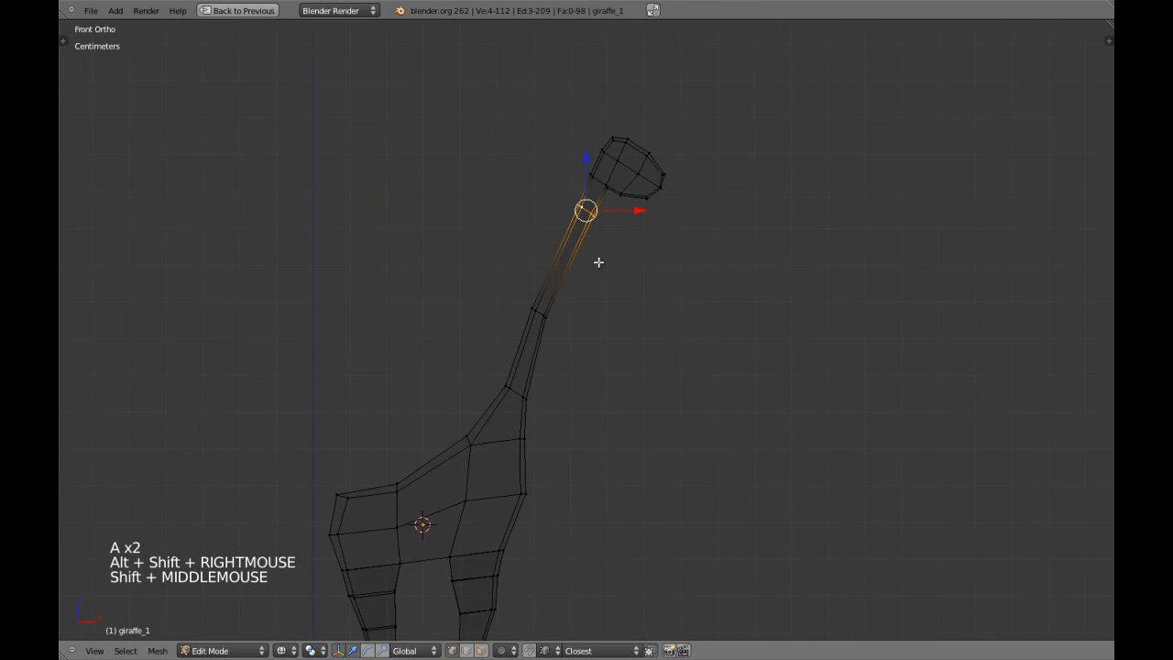
pyautogui.press('z')
pyautogui.press('g')
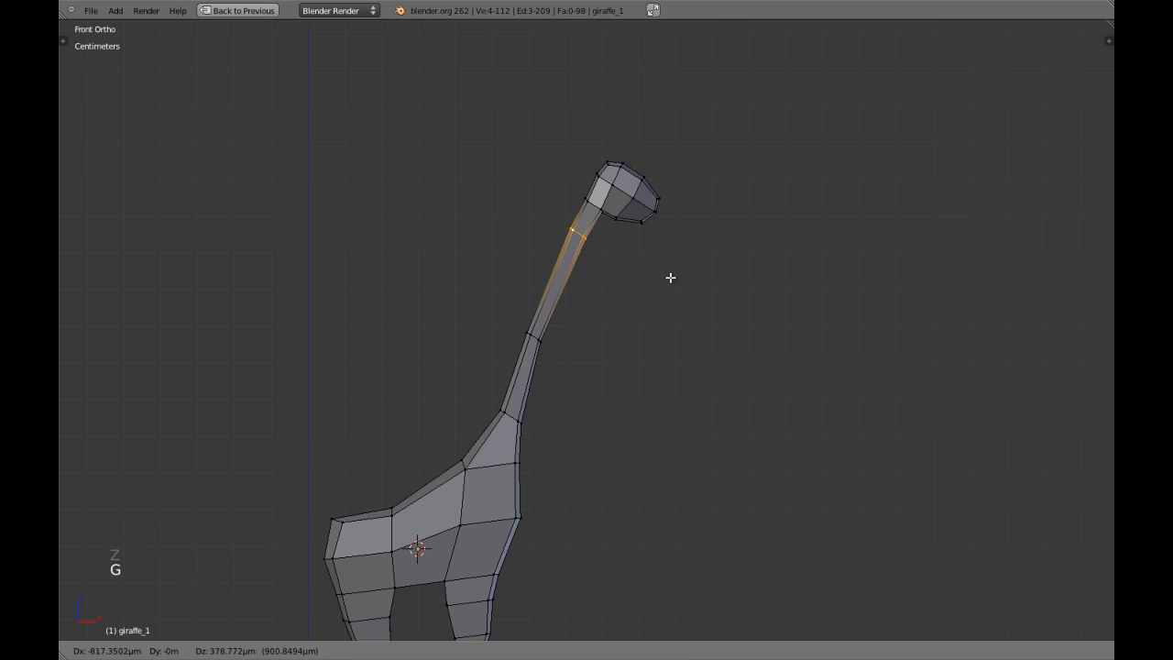
pyautogui.keyDown('shift'); pyautogui.click(670, 277); pyautogui.keyUp('shift')
# Step: Select the edge loop at mid-neck, edge-slide it down toward the shoulders and scale it slightly
pyautogui.scroll(4, 547, 343)
pyautogui.press('a')
pyautogui.keyDown('alt'); pyautogui.keyDown('shift'); pyautogui.rightClick(476, 342); pyautogui.keyUp('shift'); pyautogui.keyUp('alt')
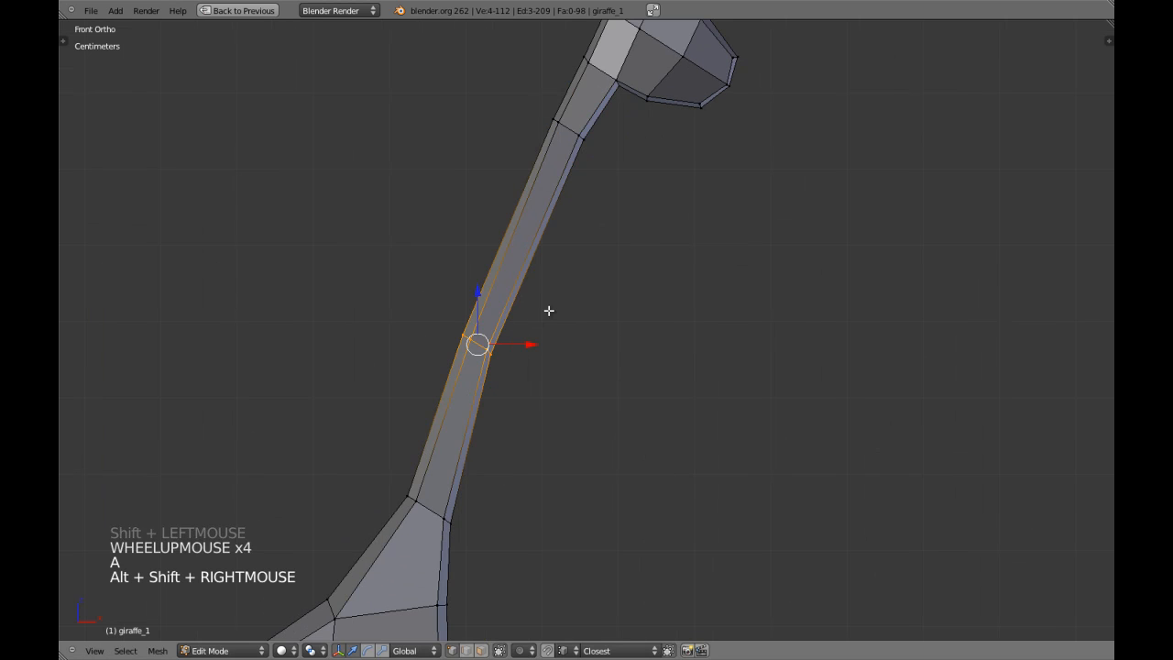
pyautogui.hotkey('ctrl', 'e')
pyautogui.click(547, 317)
pyautogui.click(536, 357)
pyautogui.press('s')
pyautogui.press('s')
pyautogui.click(574, 385)
# Step: Add a loop cut across the upper neck segment and scale the new loop down to about 0.76
pyautogui.press('a')
pyautogui.hotkey('ctrl', 'r')
pyautogui.click(533, 270)
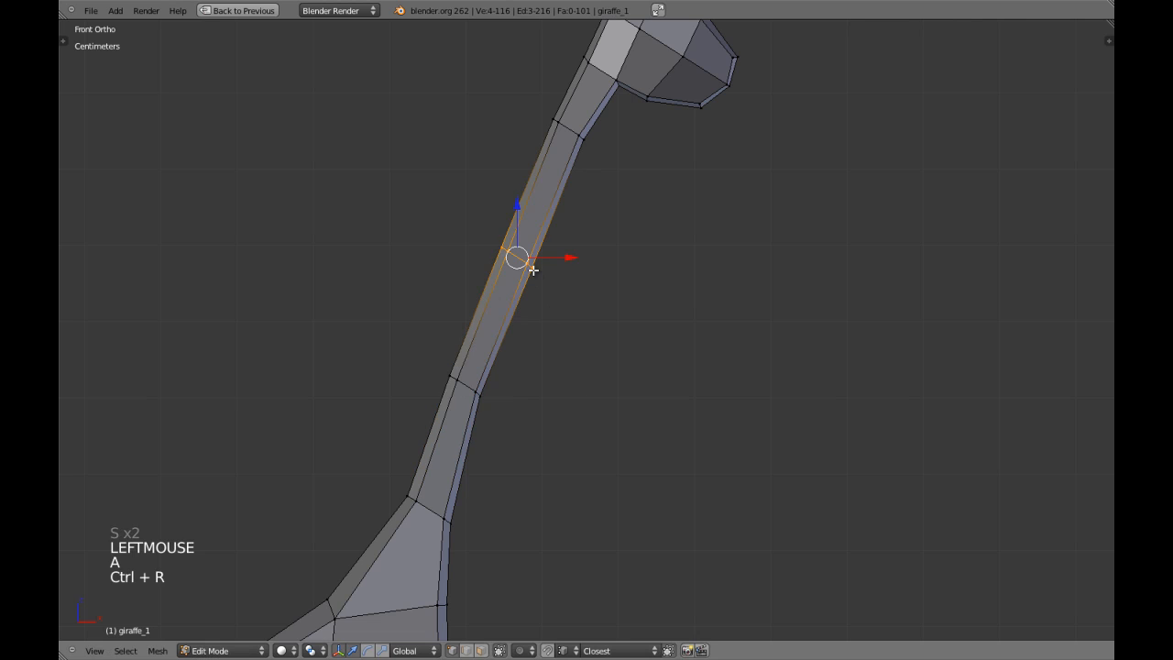
pyautogui.press('s')
pyautogui.press('s')
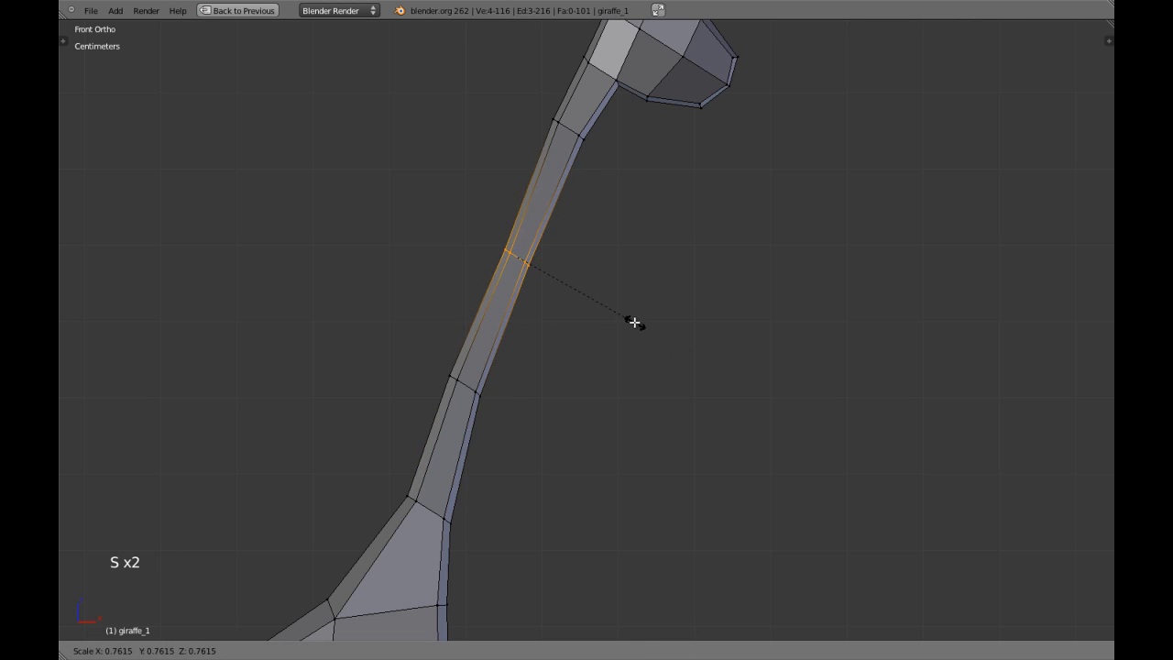
pyautogui.click(631, 318)
# Step: Select the neck edge loop just below the head and scale it down to about 0.8
pyautogui.press('a')
pyautogui.keyDown('alt'); pyautogui.keyDown('shift'); pyautogui.rightClick(565, 122); pyautogui.keyUp('shift'); pyautogui.keyUp('alt')
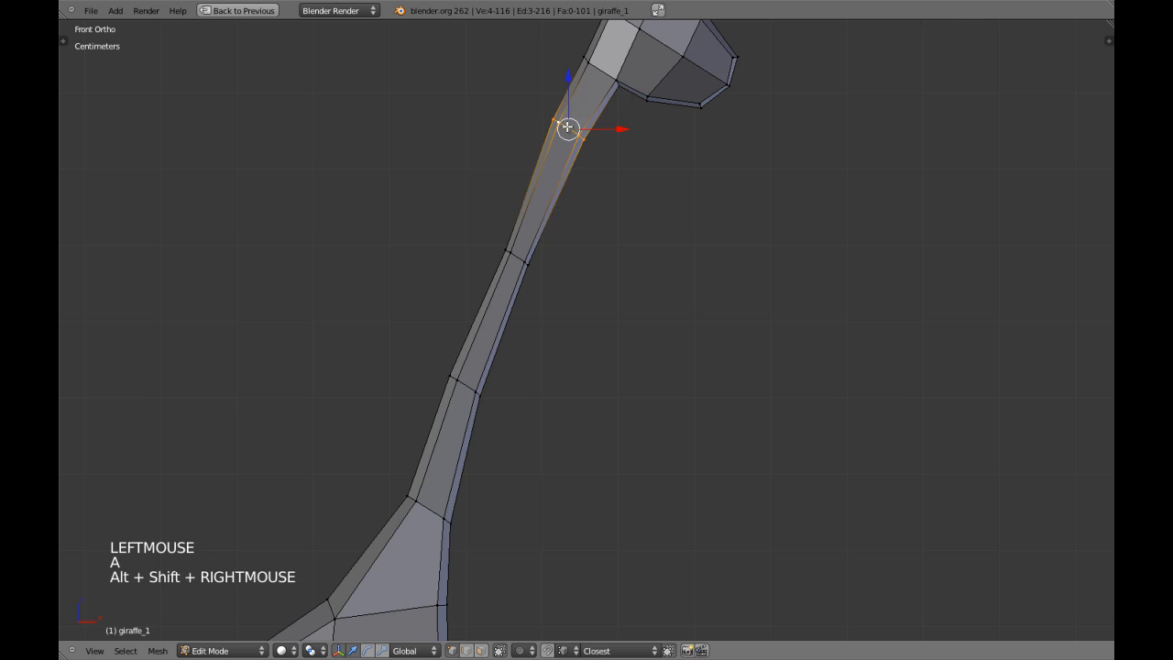
pyautogui.press('s')
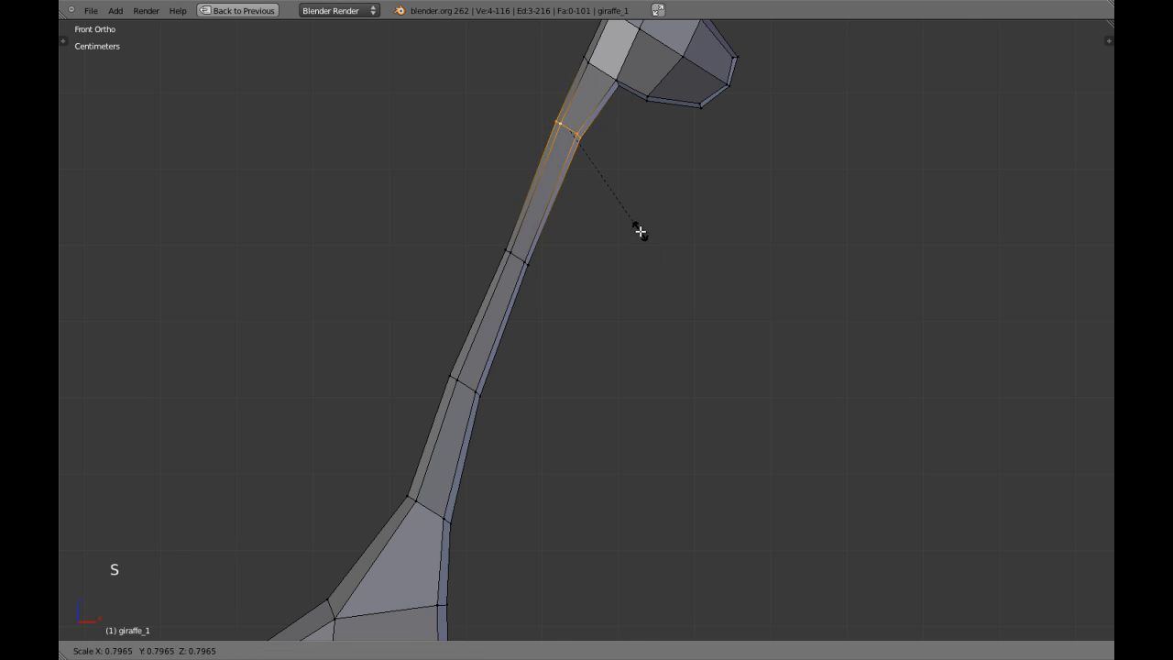
# Step: Scale the edge loop just below the head to about 0.80 and shrink the loop halfway down the neck
pyautogui.click(639, 231)
pyautogui.press('a')
pyautogui.keyDown('alt'); pyautogui.keyDown('shift'); pyautogui.rightClick(467, 383); pyautogui.keyUp('shift'); pyautogui.keyUp('alt')
pyautogui.press('s')
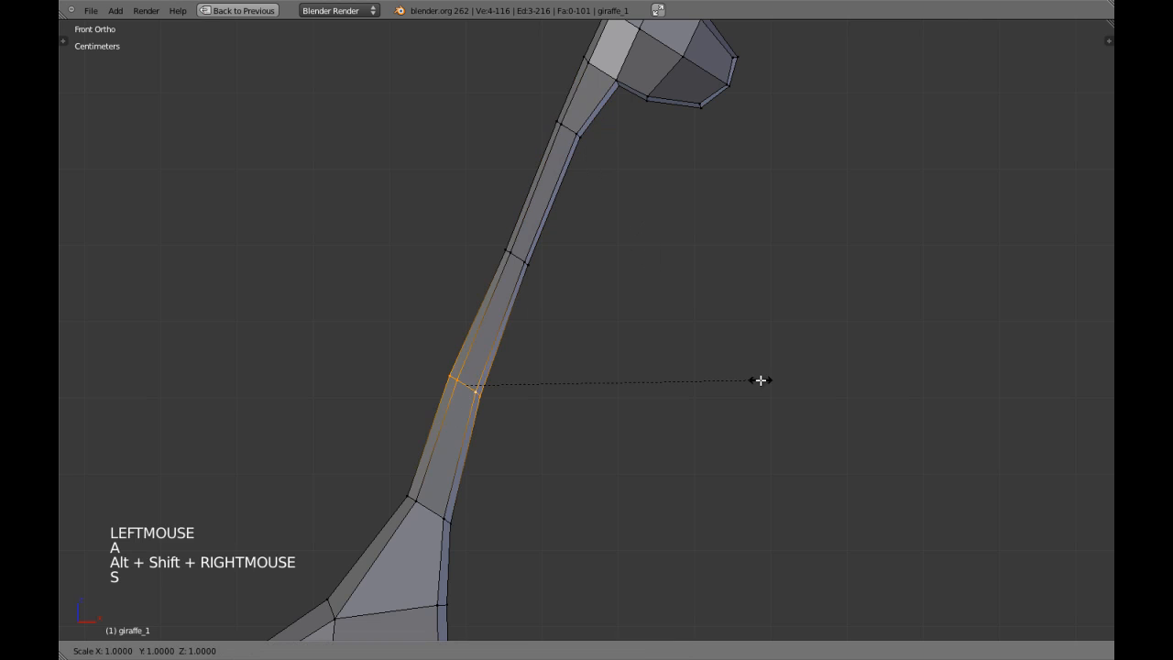
pyautogui.click(700, 379)
pyautogui.press('Tab')
pyautogui.scroll(-8, 698, 379)
pyautogui.scroll(3, 692, 366)
# Step: Circle-select the head and the top of the neck, rotate them slightly downward, and shift them forward along X
pyautogui.press('Tab')
pyautogui.press('z')
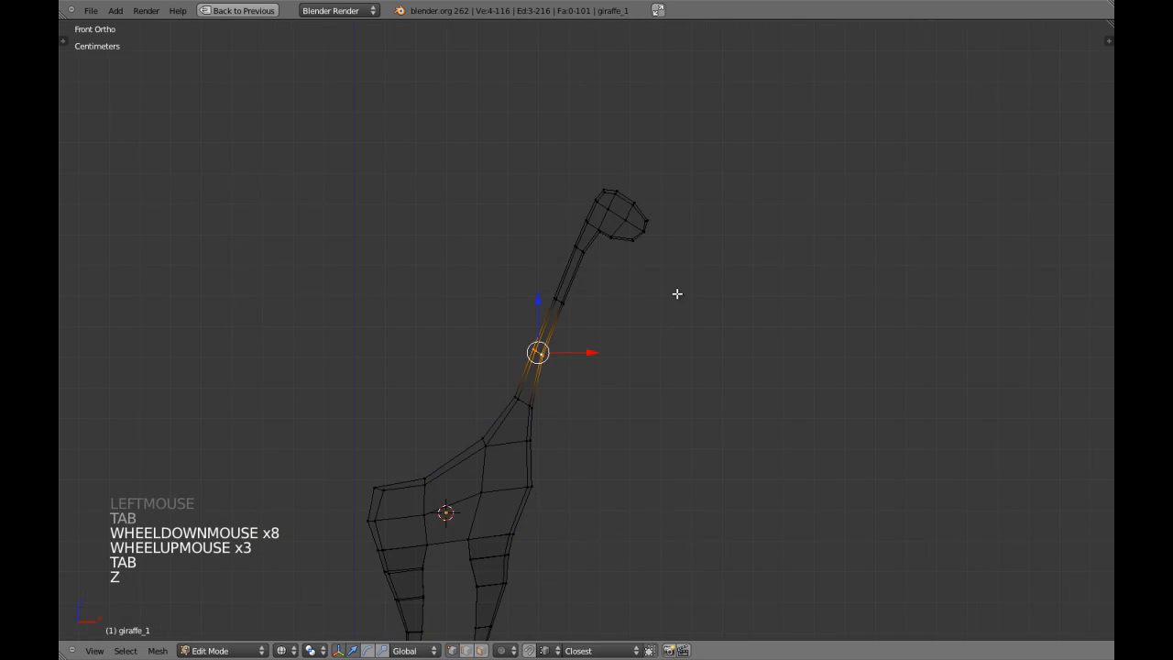
pyautogui.keyDown('shift'); pyautogui.moveTo(677, 293); pyautogui.dragTo(667, 398, button='middle'); pyautogui.keyUp('shift')
pyautogui.scroll(1, 663, 409)
pyautogui.press('a')
pyautogui.scroll(3, 662, 409)
pyautogui.press('c')
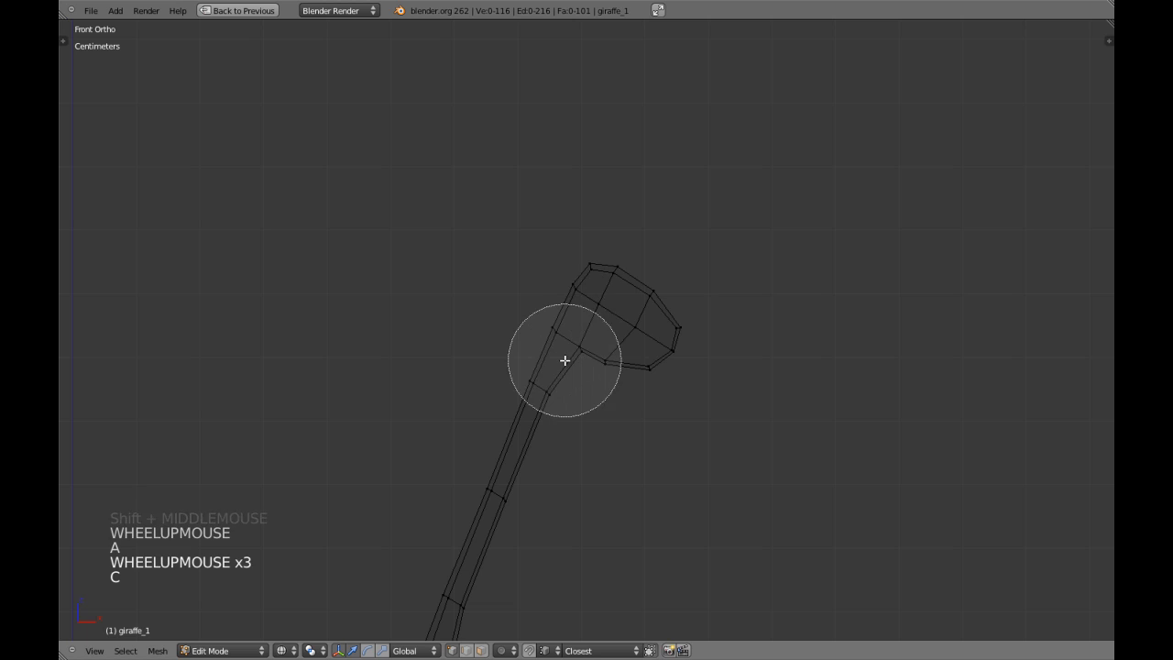
pyautogui.moveTo(562, 354); pyautogui.dragTo(604, 293)
pyautogui.rightClick(640, 332)
pyautogui.press('r')
pyautogui.press('r')
pyautogui.click(737, 323)
pyautogui.click(662, 330)
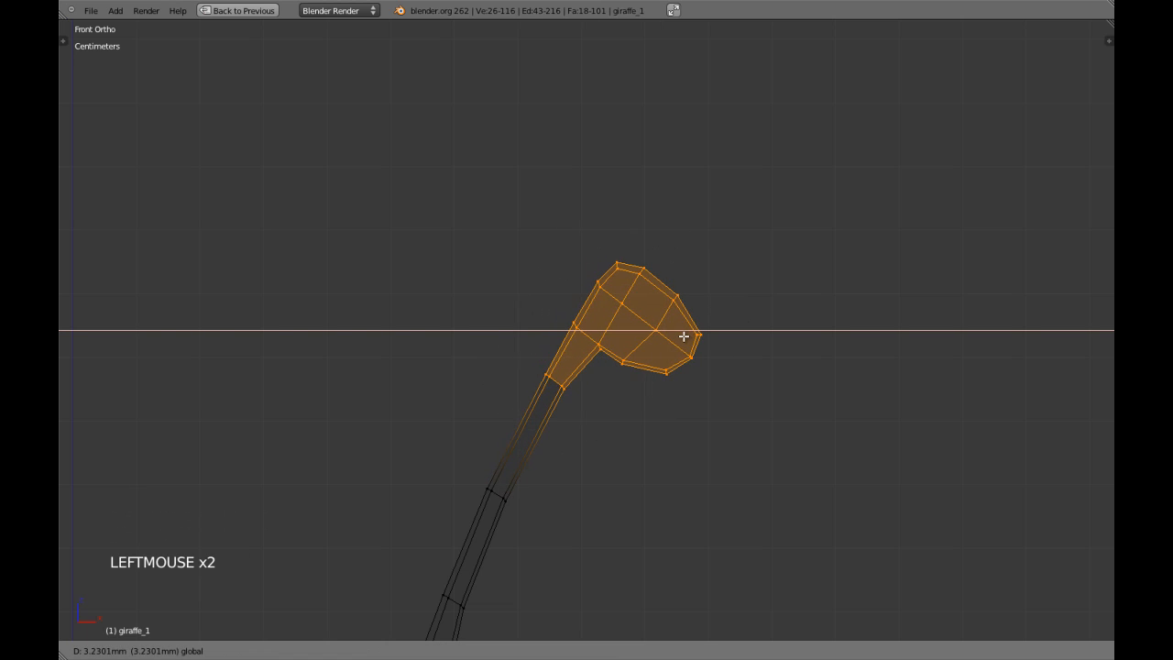
# Step: Examine the giraffe's overall silhouette from the front in solid shading with nothing selected
pyautogui.scroll(-3, 683, 336)
pyautogui.press('z')
pyautogui.scroll(-4, 684, 343)
pyautogui.press('a')
pyautogui.press('a')
pyautogui.press('Tab')
pyautogui.keyDown('shift'); pyautogui.moveTo(629, 411); pyautogui.dragTo(694, 260, button='middle'); pyautogui.keyUp('shift')
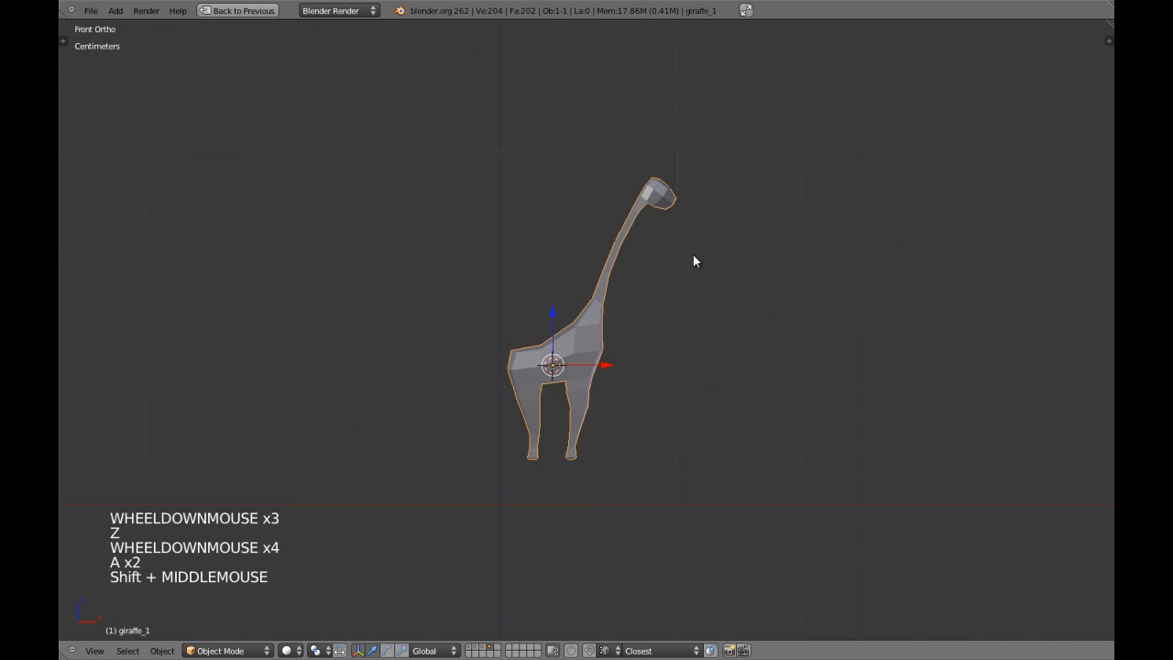
pyautogui.press('a')
pyautogui.scroll(2, 691, 263)
pyautogui.keyDown('shift'); pyautogui.moveTo(627, 369); pyautogui.dragTo(607, 342, button='middle'); pyautogui.keyUp('shift')
pyautogui.scroll(4, 619, 288)
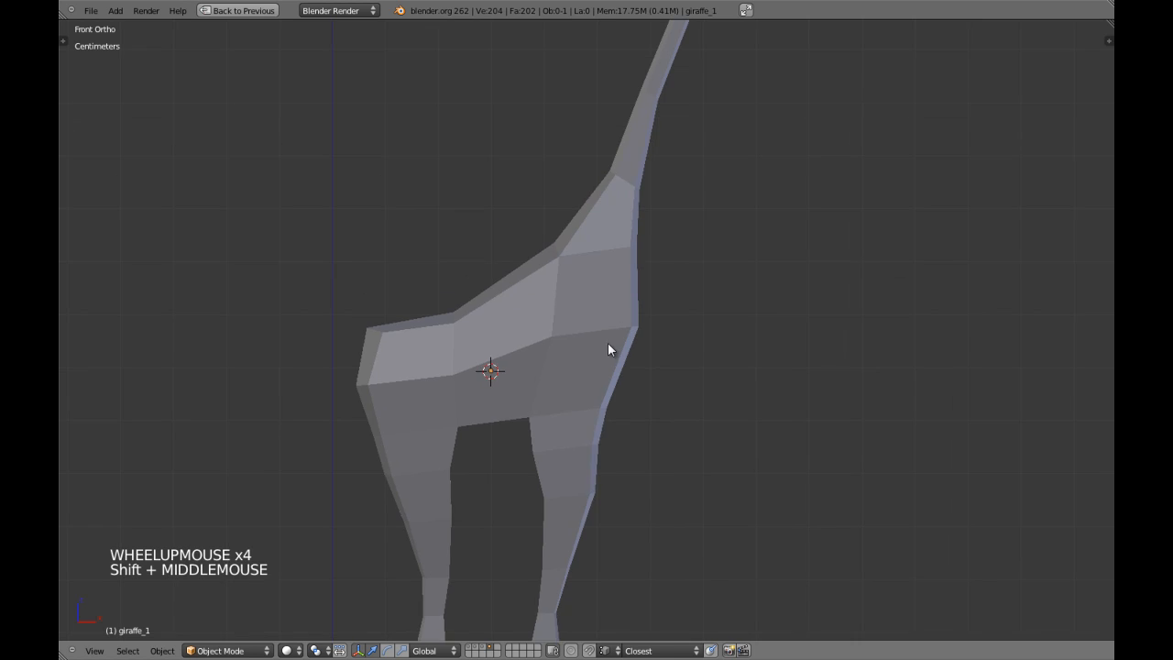
# Step: Circle-select the whole neck and head through the wireframe and move them slightly down and back
pyautogui.rightClick(606, 332)
pyautogui.press('Tab')
pyautogui.press('z')
pyautogui.scroll(-3, 596, 287)
pyautogui.press('a')
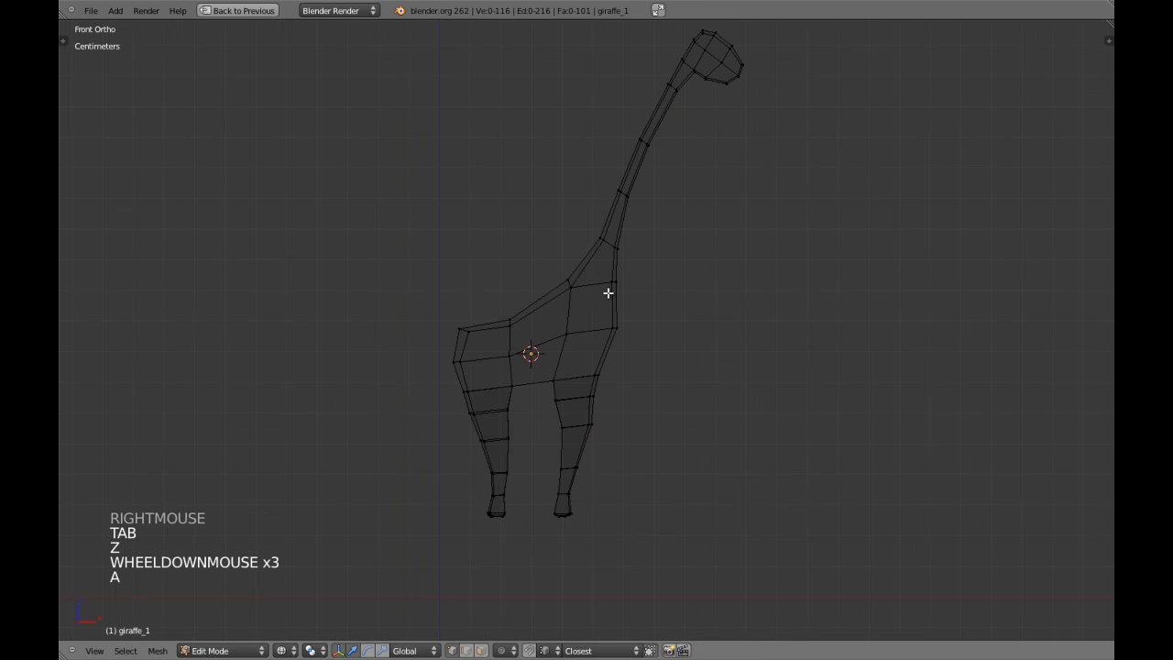
pyautogui.press('c')
pyautogui.moveTo(596, 253)
pyautogui.mouseDown()
pyautogui.moveTo(602, 210)
pyautogui.moveTo(705, 98)
pyautogui.moveTo(682, 98)
pyautogui.mouseUp()
pyautogui.rightClick(705, 98)
pyautogui.press('z')
pyautogui.moveTo(722, 131); pyautogui.dragTo(714, 142)
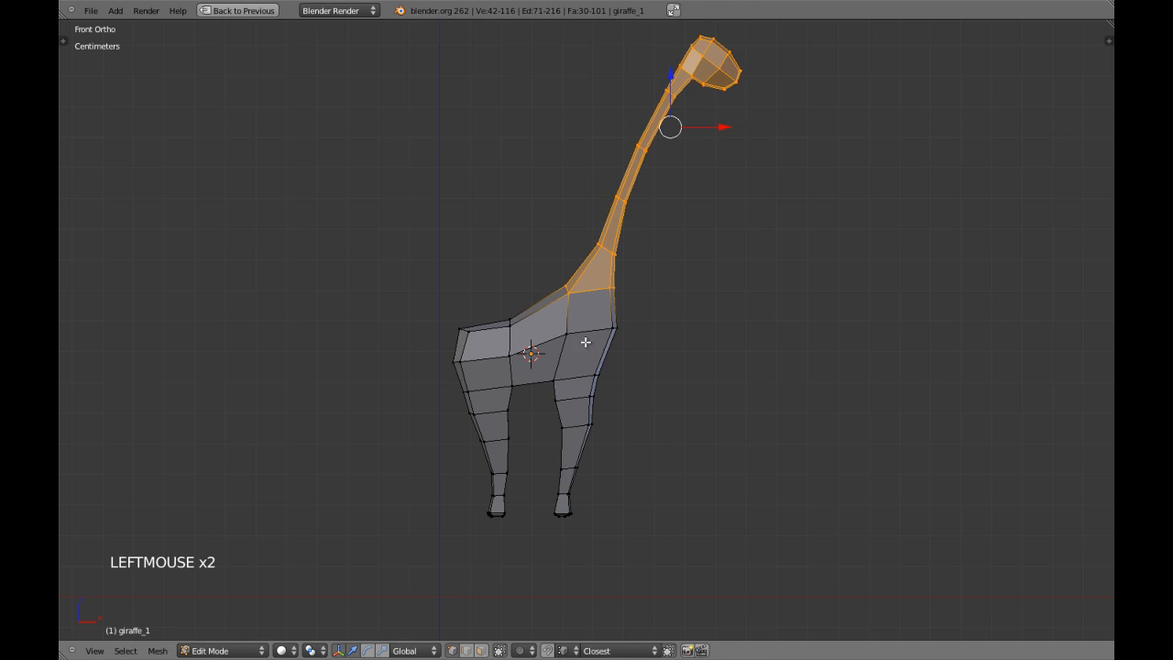
# Step: Examine the giraffe's proportions from several angles outside edit mode, returning to the front view
pyautogui.press('Tab')
pyautogui.scroll(-4, 629, 340)
pyautogui.press('a')
pyautogui.scroll(2, 638, 339)
pyautogui.keyDown('shift'); pyautogui.moveTo(639, 345); pyautogui.dragTo(540, 338, button='middle'); pyautogui.keyUp('shift')
pyautogui.scroll(3, 629, 336)
pyautogui.moveTo(541, 338); pyautogui.dragTo(560, 345, button='middle')
pyautogui.press('KP_1')
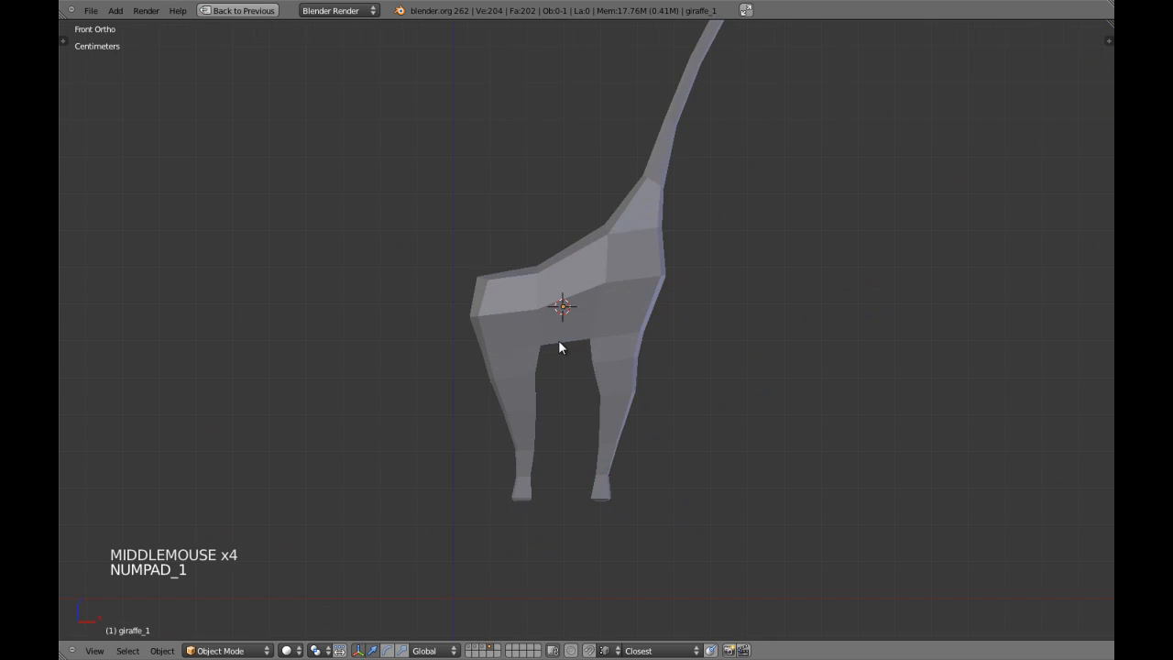
# Step: Select the two centreline vertices under the belly and lower them about 0.74 mm along Z
pyautogui.scroll(8, 558, 346)
pyautogui.moveTo(557, 345); pyautogui.dragTo(505, 342, button='middle')
pyautogui.press('Tab')
pyautogui.rightClick(388, 361)
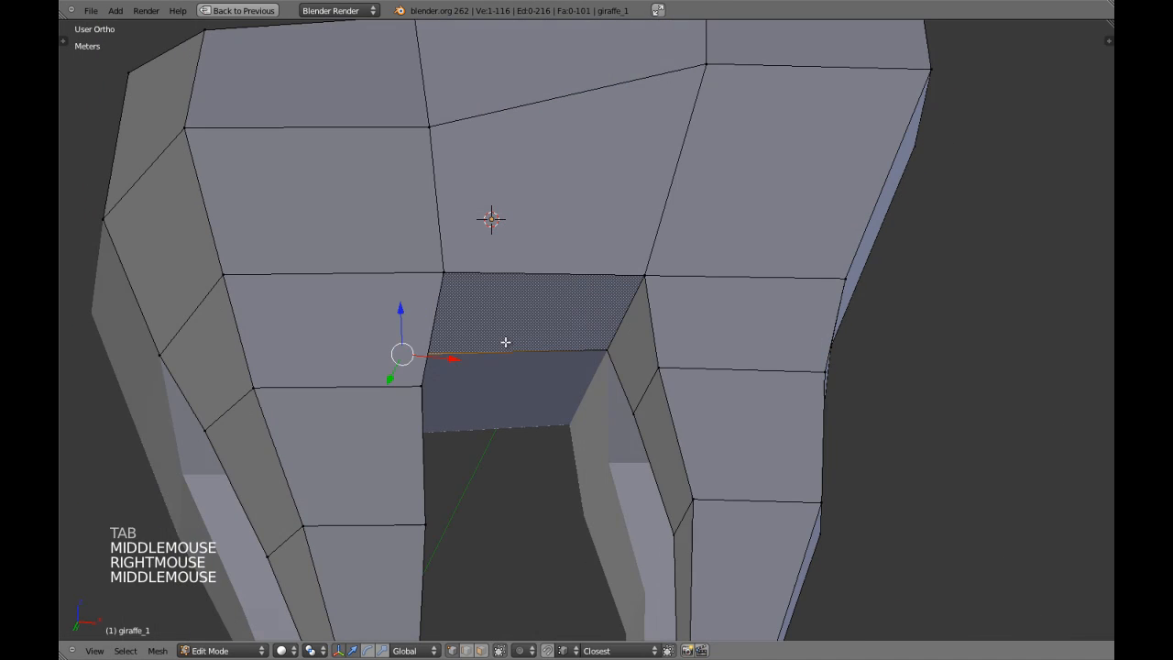
pyautogui.keyDown('shift'); pyautogui.rightClick(617, 348); pyautogui.keyUp('shift')
pyautogui.press('KP_1')
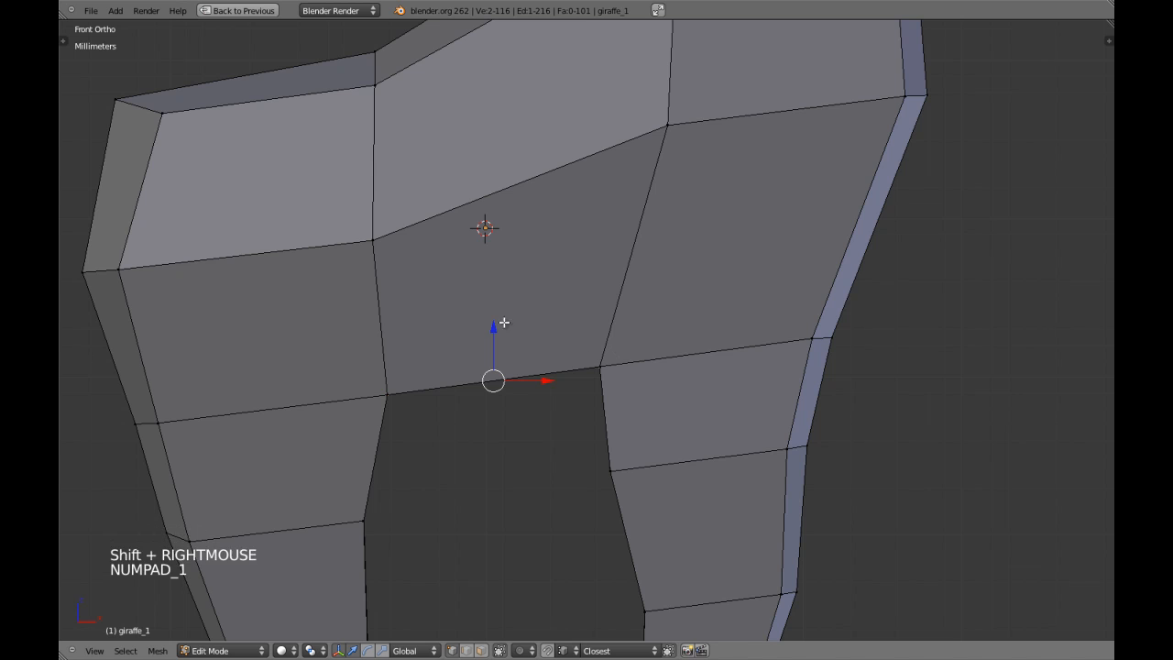
pyautogui.moveTo(495, 325); pyautogui.dragTo(496, 329)
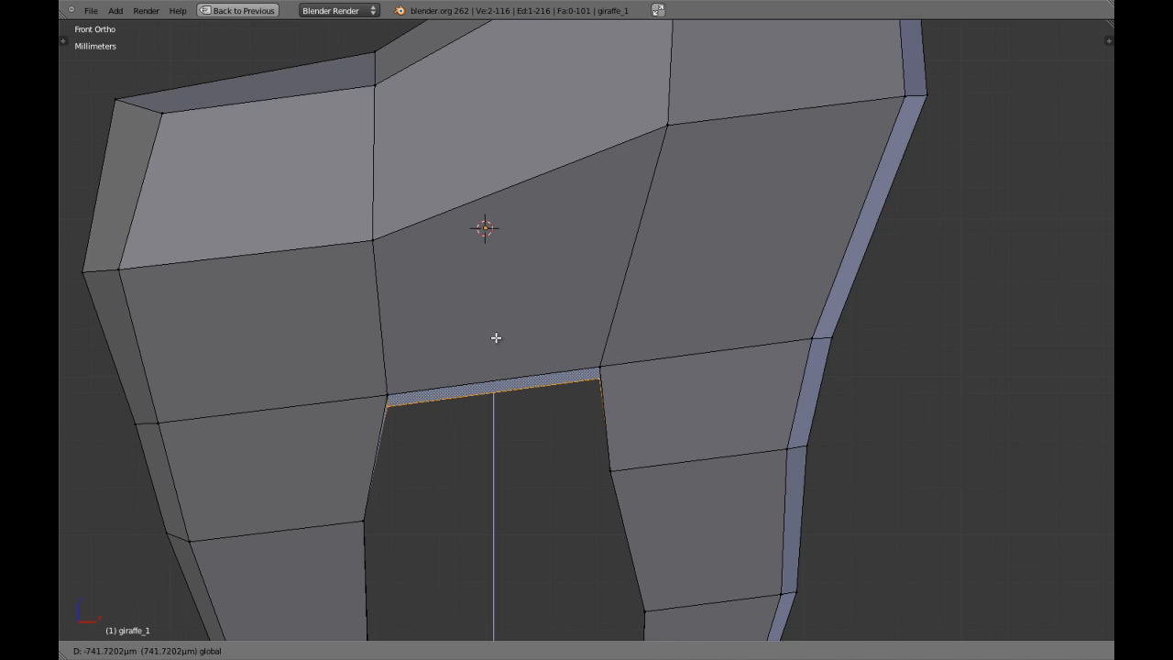
pyautogui.click(496, 337)
# Step: Examine the underside and legs from below and from the front in solid and wireframe display
pyautogui.scroll(-6, 496, 337)
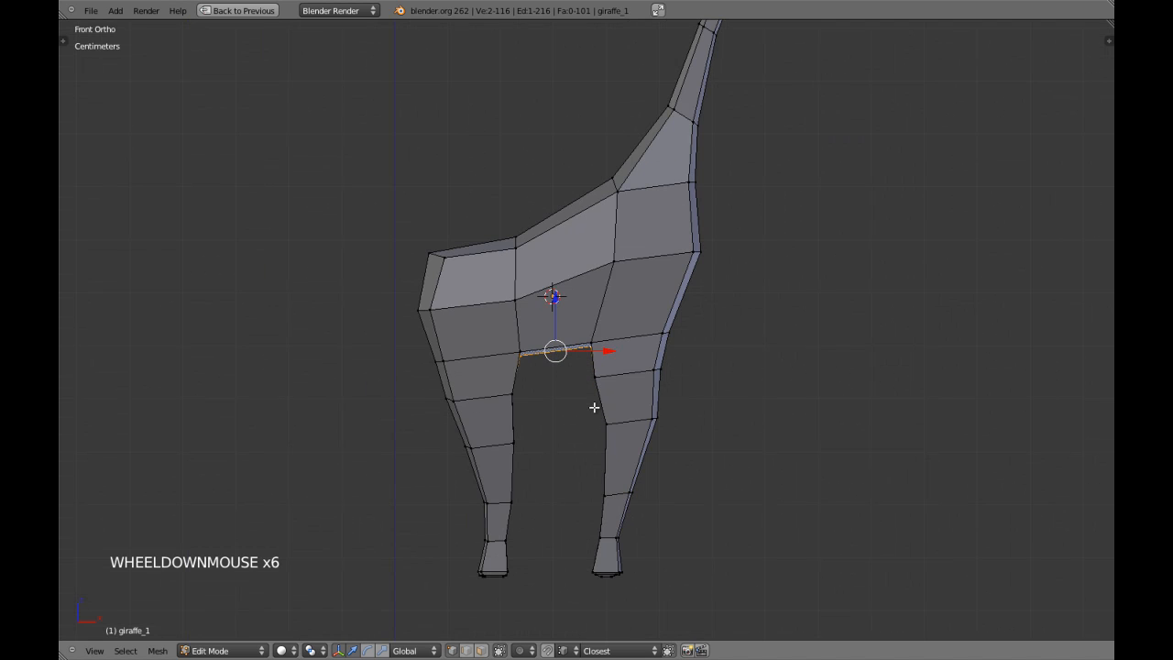
pyautogui.keyDown('shift'); pyautogui.moveTo(640, 367); pyautogui.dragTo(647, 294, button='middle'); pyautogui.keyUp('shift')
pyautogui.scroll(3, 645, 330)
pyautogui.scroll(-1, 623, 259)
pyautogui.press('ctrl+KP_7')
pyautogui.scroll(3, 603, 258)
pyautogui.press('Tab')
pyautogui.scroll(-4, 618, 285)
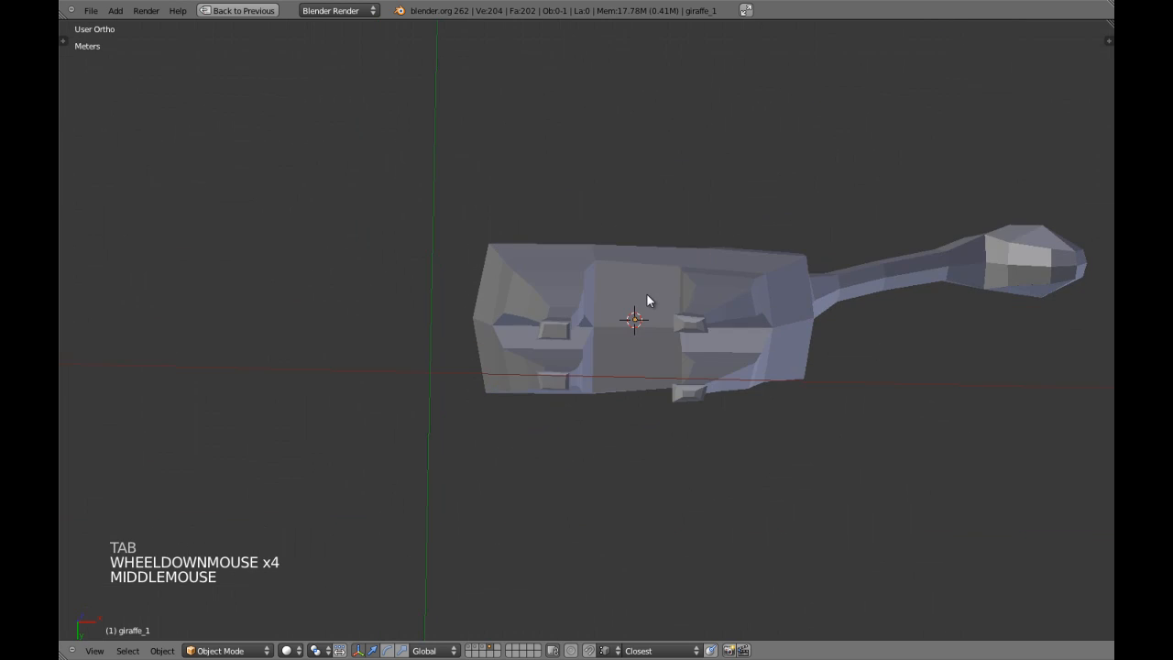
pyautogui.press('KP_1')
pyautogui.scroll(2, 677, 264)
pyautogui.press('Tab')
pyautogui.press('z')
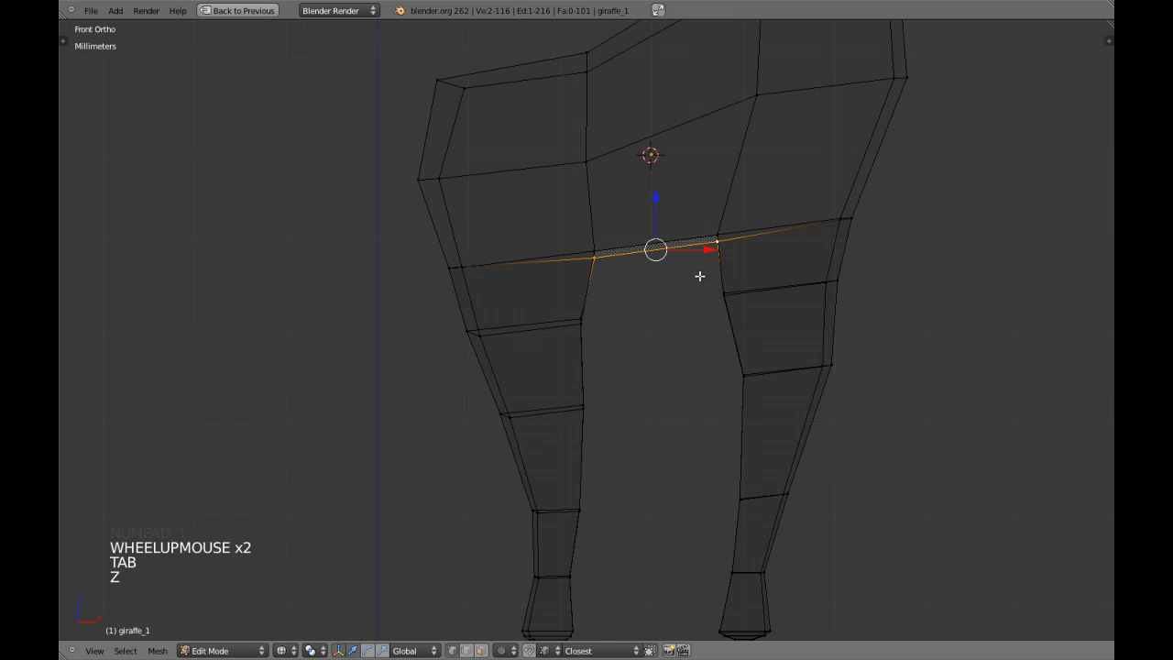
pyautogui.moveTo(695, 271)
pyautogui.keyDown('shift'); pyautogui.mouseDown(button='middle')
pyautogui.moveTo(670, 293)
pyautogui.moveTo(725, 257)
pyautogui.moveTo(681, 210)
pyautogui.moveTo(699, 165)
pyautogui.moveTo(668, 165)
pyautogui.mouseUp(button='middle'); pyautogui.keyUp('shift')
pyautogui.press('z')
pyautogui.press('KP_1')
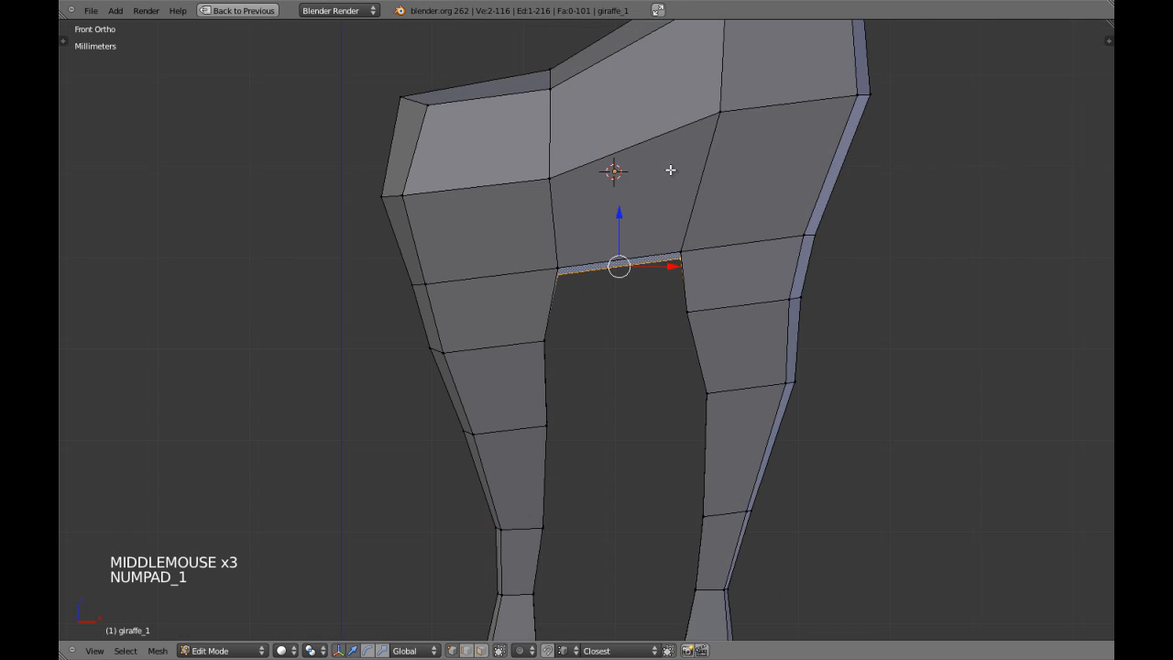
# Step: Move the outer centreline vertices at the tops of the rear and front legs slightly down
pyautogui.press('z')
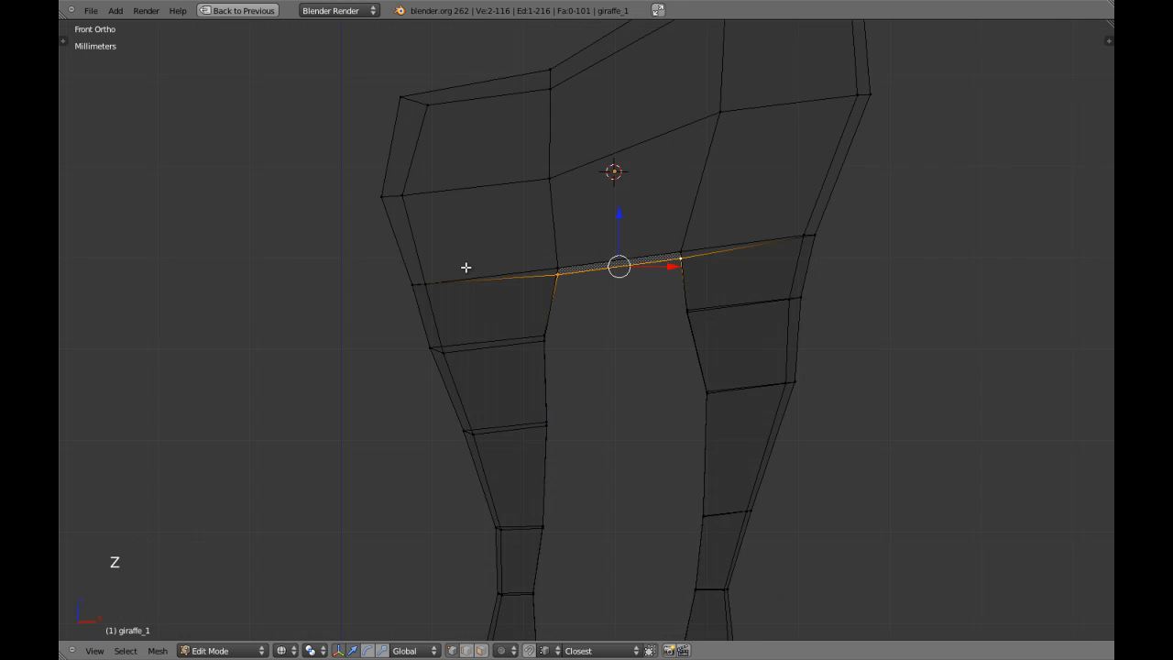
pyautogui.moveTo(411, 291); pyautogui.dragTo(412, 311, button='right')
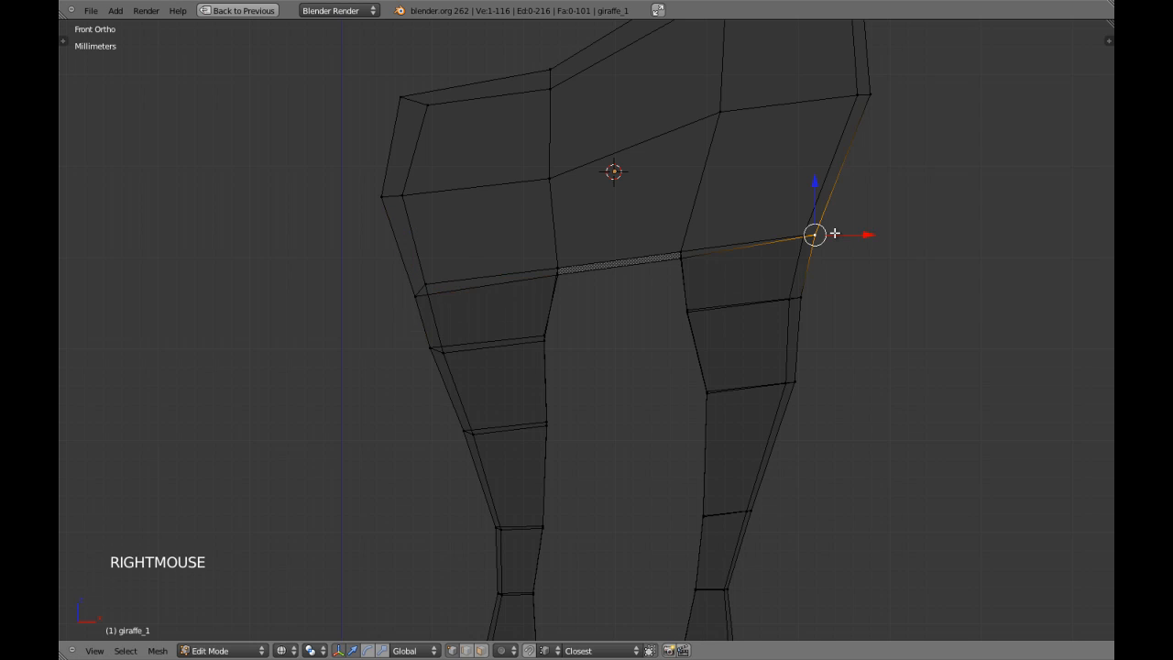
pyautogui.press('g')
pyautogui.press('g')
pyautogui.keyDown('shift'); pyautogui.click(679, 301); pyautogui.keyUp('shift')
# Step: Check the body and legs in solid shading from an angle and from the right side, and save the file
pyautogui.press('z')
pyautogui.scroll(-3, 653, 313)
pyautogui.press('Tab')
pyautogui.moveTo(653, 314)
pyautogui.mouseDown(button='middle')
pyautogui.moveTo(682, 273)
pyautogui.moveTo(541, 280)
pyautogui.mouseUp(button='middle')
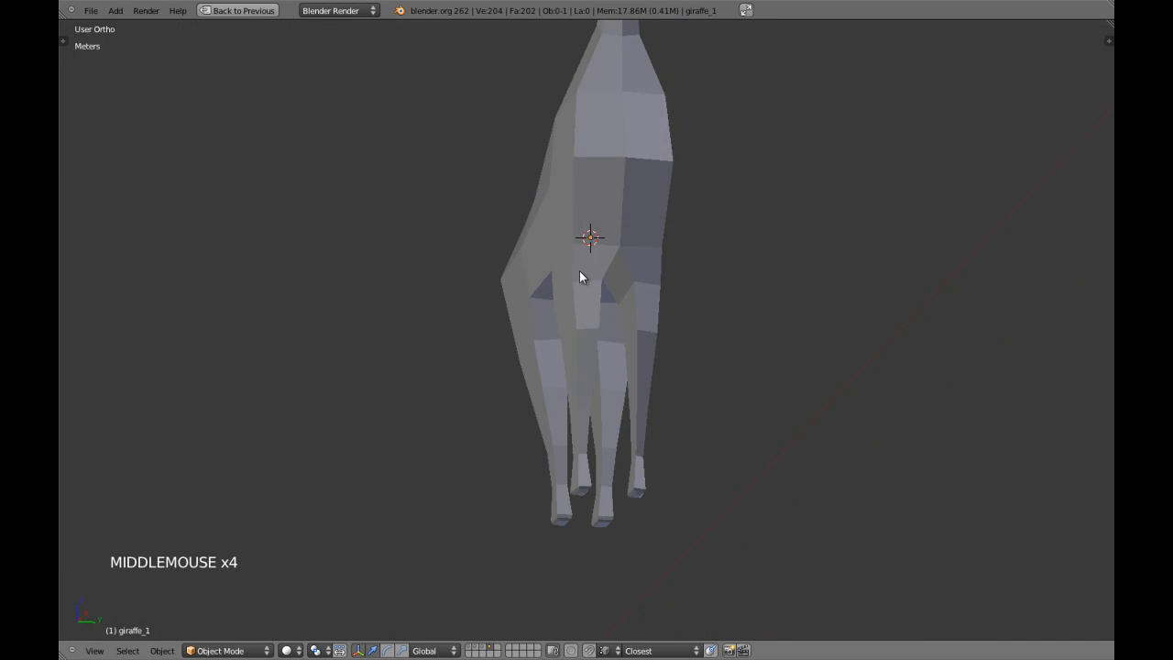
pyautogui.press('KP_3')
pyautogui.hotkey('ctrl', 'w')
pyautogui.scroll(-5, 579, 270)
pyautogui.keyDown('shift'); pyautogui.moveTo(586, 281); pyautogui.dragTo(584, 293, button='middle'); pyautogui.keyUp('shift')
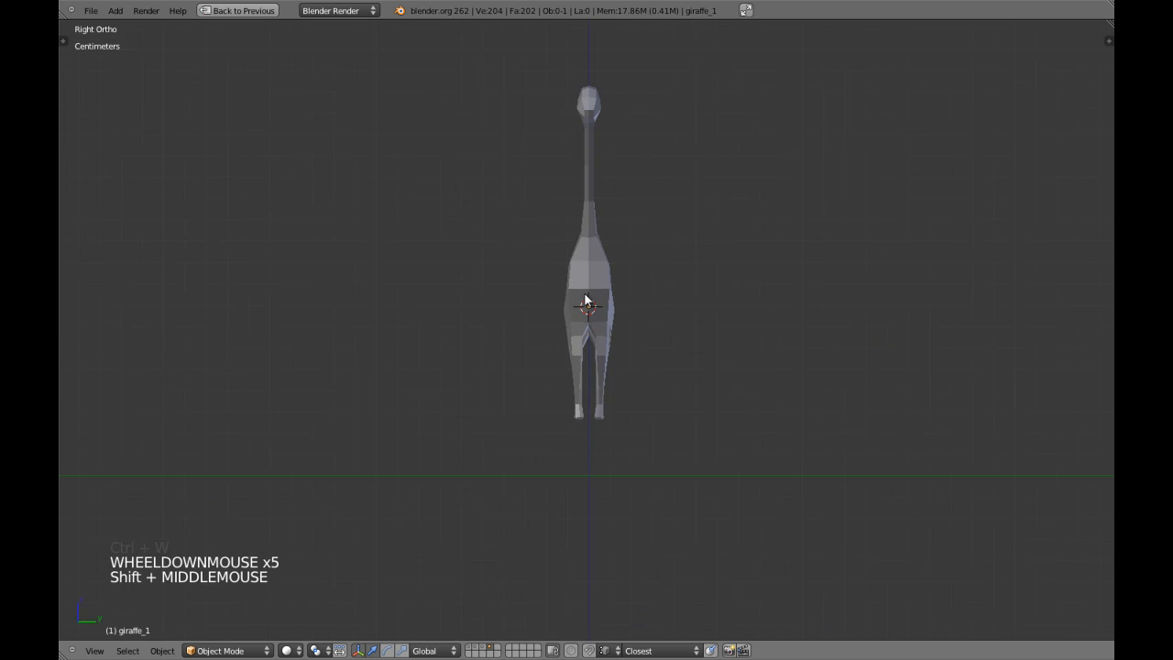
pyautogui.press('KP_1')
pyautogui.scroll(7, 588, 300)
pyautogui.rightClick(627, 306)
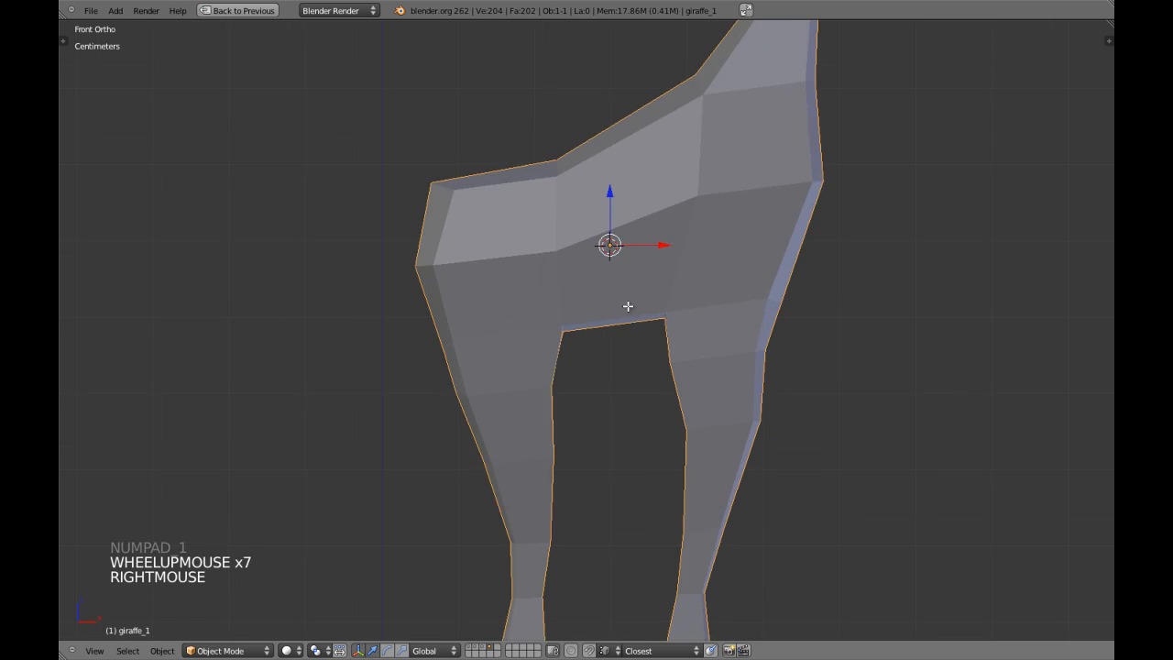
pyautogui.press('Tab')
pyautogui.rightClick(575, 318)
pyautogui.scroll(3, 577, 319)
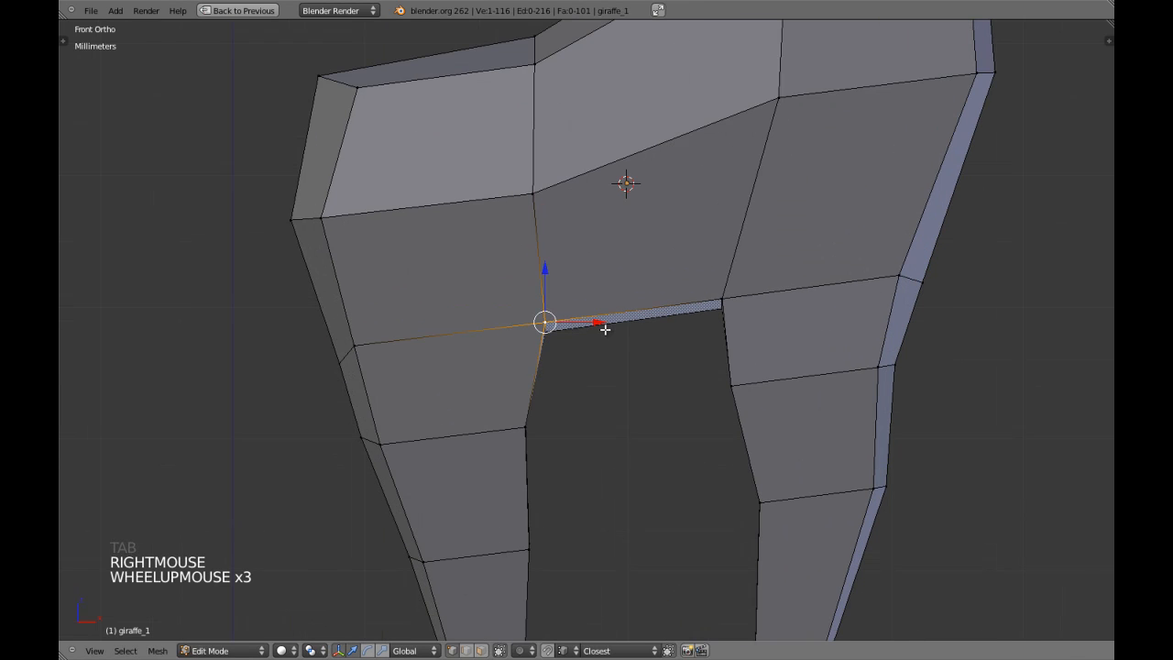
pyautogui.press('g')
pyautogui.rightClick(600, 327)
pyautogui.scroll(-4, 607, 330)
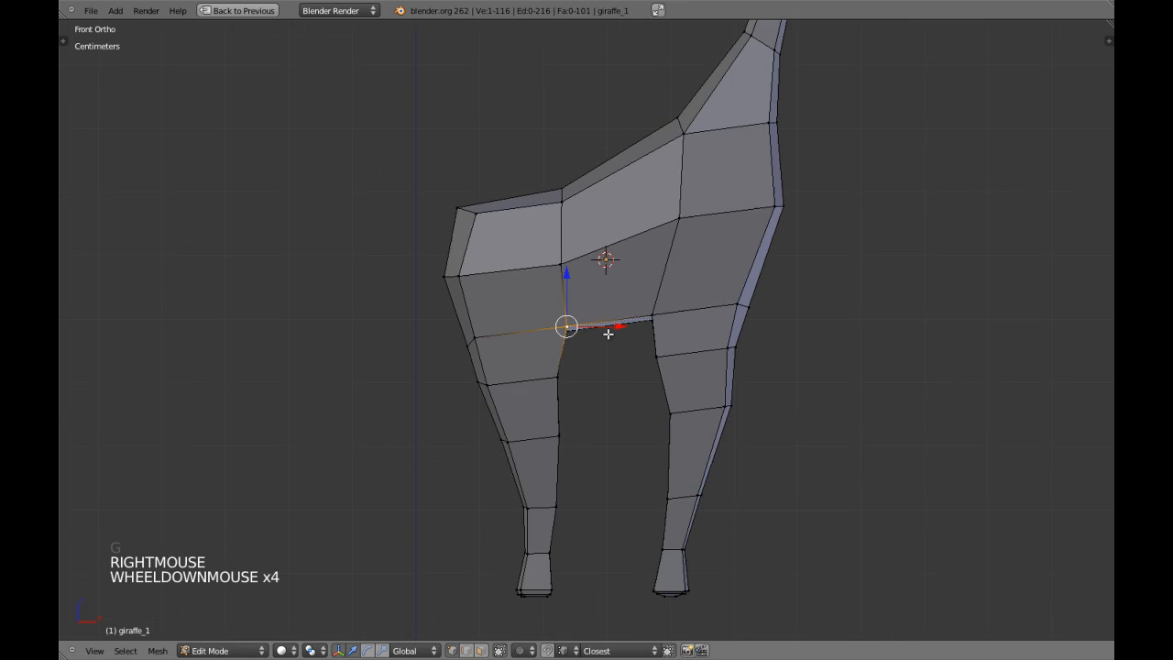
# Step: Review the complete giraffe from the front with nothing selected and save the file again
pyautogui.press('a')
pyautogui.scroll(-4, 672, 308)
pyautogui.scroll(-3, 623, 328)
pyautogui.keyDown('shift'); pyautogui.moveTo(623, 328); pyautogui.dragTo(660, 336, button='middle'); pyautogui.keyUp('shift')
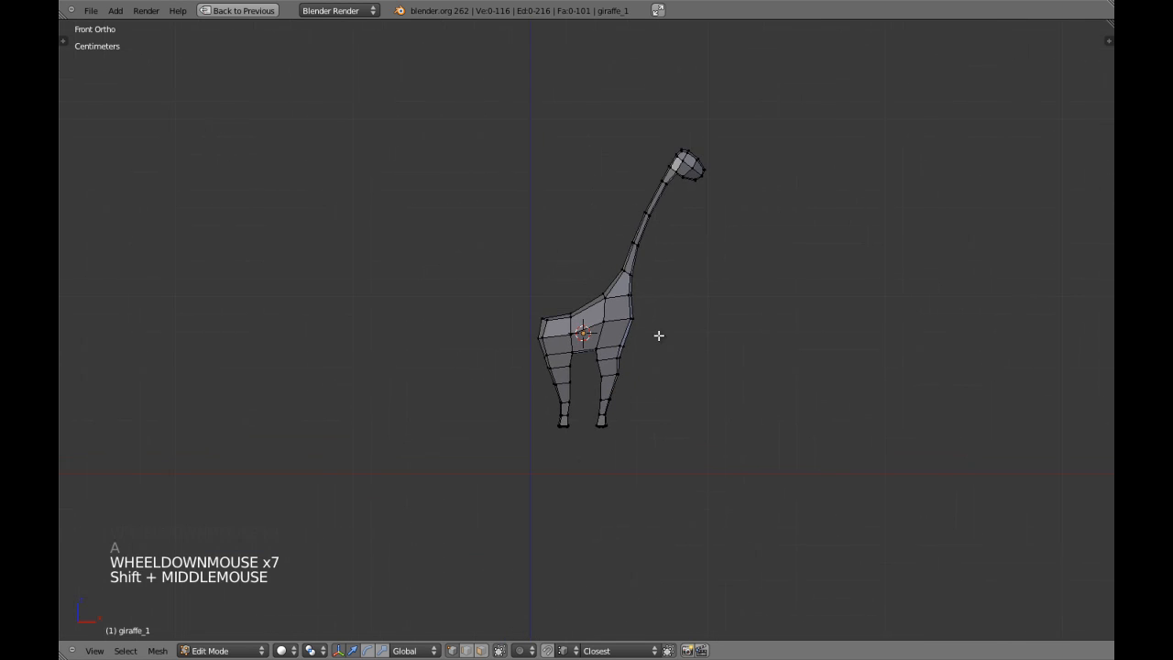
pyautogui.scroll(8, 660, 335)
pyautogui.press('Tab')
pyautogui.keyDown('shift'); pyautogui.moveTo(642, 396); pyautogui.dragTo(623, 361, button='middle'); pyautogui.keyUp('shift')
pyautogui.scroll(-2, 622, 356)
pyautogui.hotkey('ctrl', 'w')
# Step: Add a centred loop cut around the middle of the torso and scale it to 0.887 along Z
pyautogui.rightClick(593, 308)
pyautogui.press('Tab')
pyautogui.press('a')
pyautogui.press('a')
pyautogui.scroll(2, 598, 314)
pyautogui.press('a')
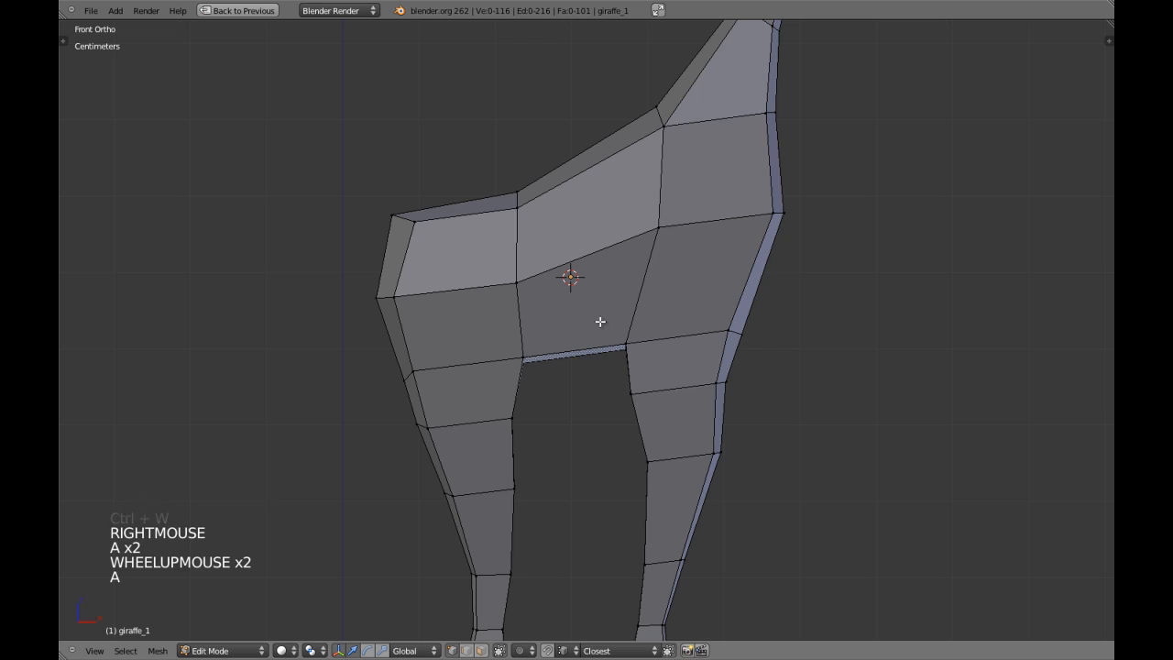
pyautogui.hotkey('ctrl', 'r')
pyautogui.rightClick(657, 251)
pyautogui.press('s')
pyautogui.press('s')
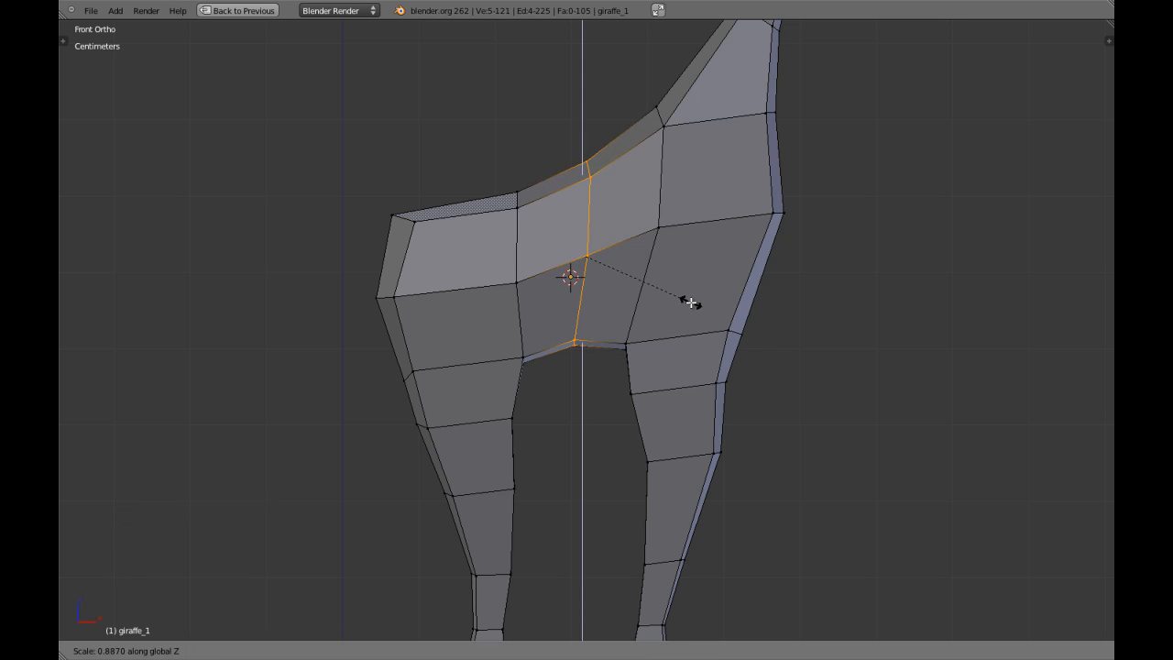
pyautogui.click(691, 302)
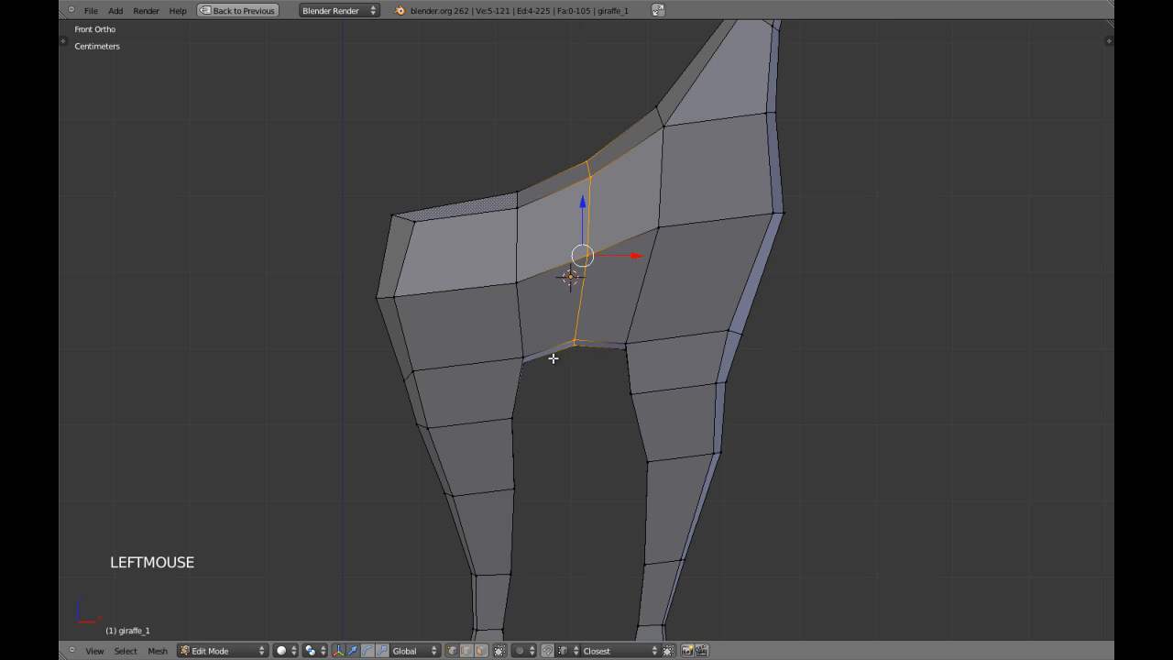
# Step: Nudge the mid-torso loop slightly upward along Z and fine-tune its height by scaling along Z
pyautogui.press('g')
pyautogui.press('z')
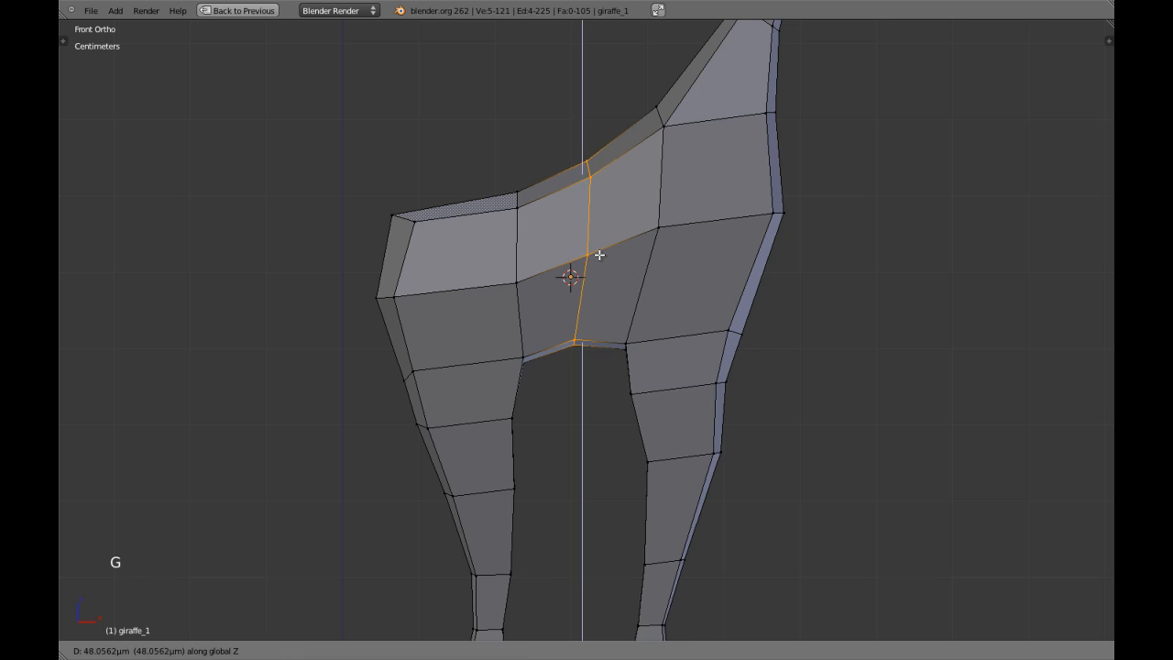
pyautogui.keyDown('shift'); pyautogui.click(778, 257); pyautogui.keyUp('shift')
pyautogui.press('s')
pyautogui.press('z')
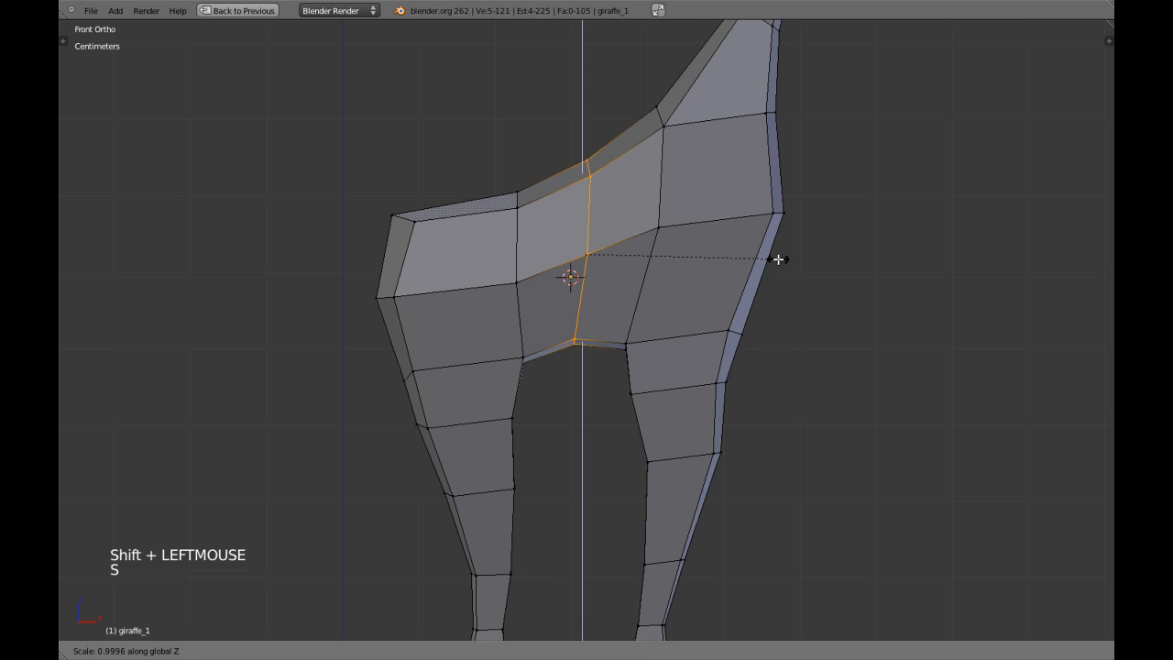
pyautogui.keyDown('shift'); pyautogui.click(761, 258); pyautogui.keyUp('shift')
pyautogui.press('Tab')
pyautogui.scroll(-7, 617, 344)
pyautogui.press('a')
pyautogui.scroll(4, 617, 344)
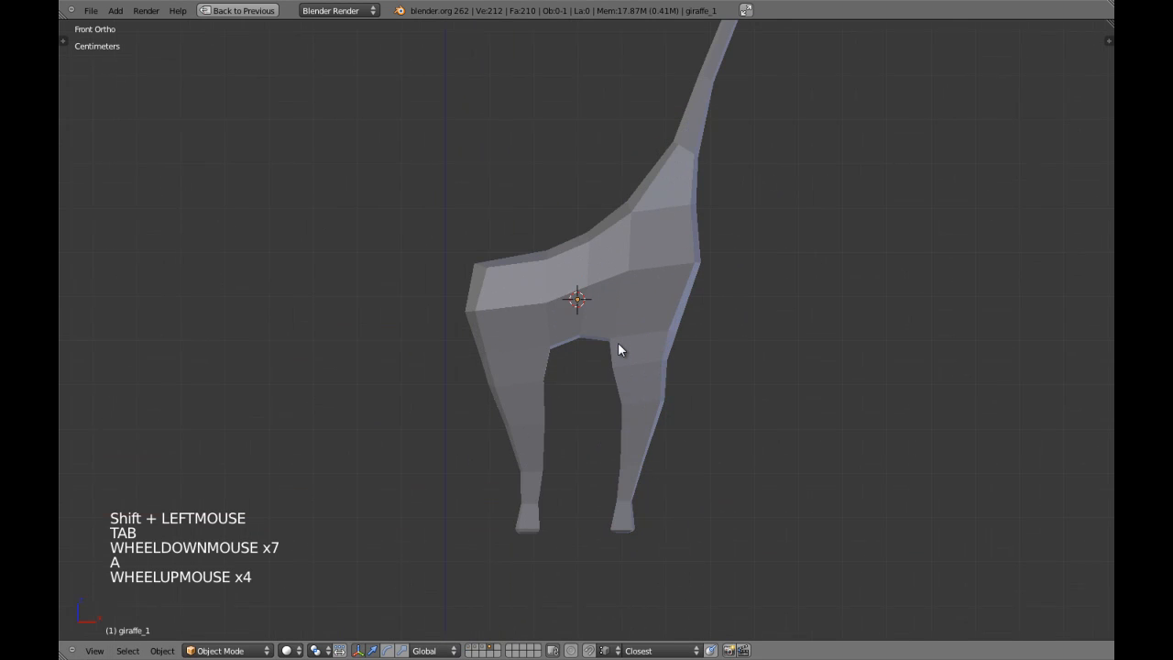
# Step: Set the pivot point to the 3D cursor and, in top view, scale the mid-torso loop to about 0.94 along Y
pyautogui.scroll(3, 646, 335)
pyautogui.scroll(-3, 670, 330)
pyautogui.moveTo(651, 332); pyautogui.dragTo(616, 270, button='middle')
pyautogui.press('Tab')
pyautogui.press('KP_7')
pyautogui.press('z')
pyautogui.scroll(5, 615, 296)
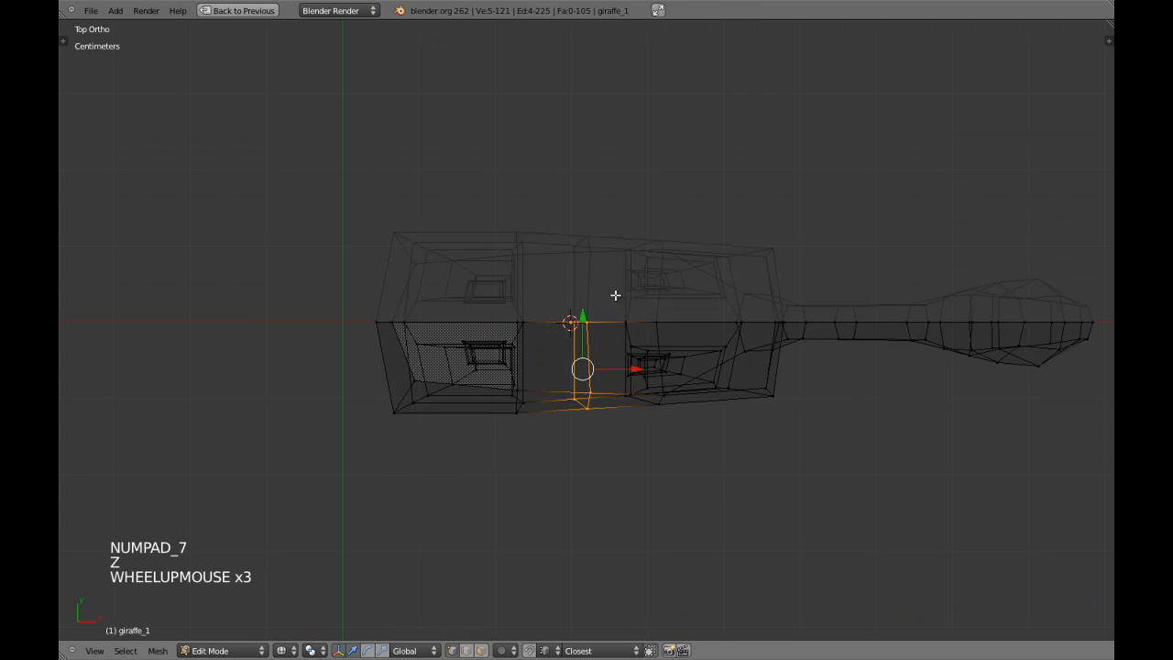
pyautogui.press('.')
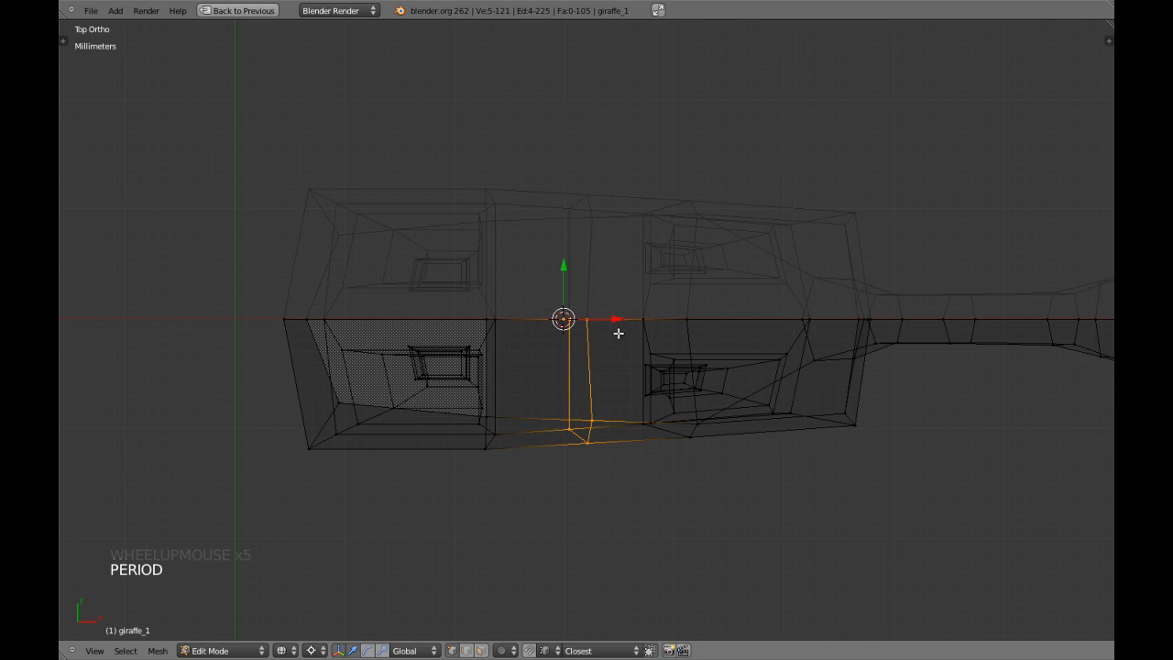
pyautogui.press('z')
pyautogui.press('s')
pyautogui.press('Escape')
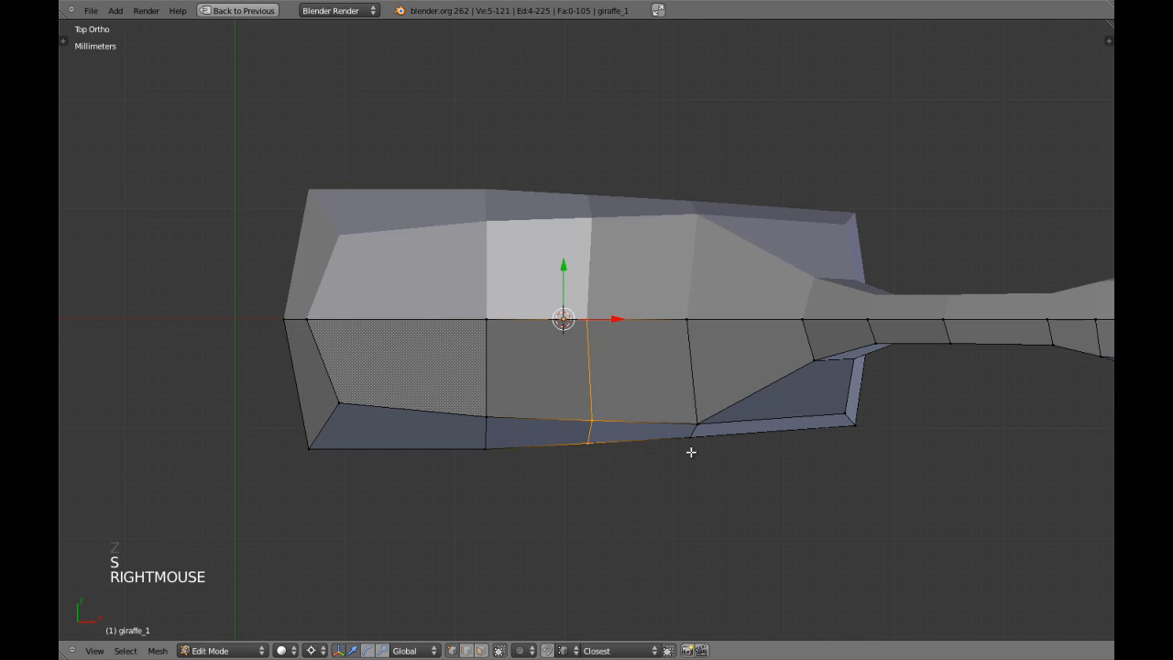
pyautogui.press('s')
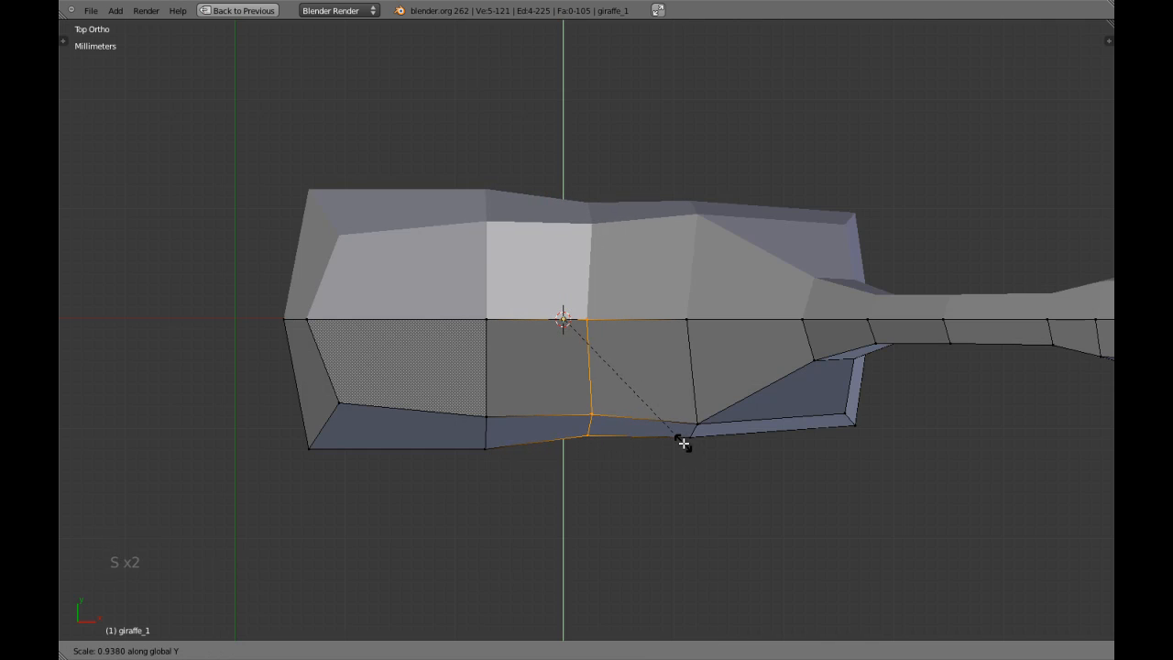
pyautogui.click(684, 443)
# Step: Scale the two outer vertices of the torso loop behind the mid-torso loop along Y around the 3D cursor
pyautogui.press('a')
pyautogui.press('z')
pyautogui.press('z')
pyautogui.rightClick(488, 441)
pyautogui.keyDown('shift'); pyautogui.rightClick(498, 423); pyautogui.keyUp('shift')
pyautogui.press('s')
pyautogui.press('y')
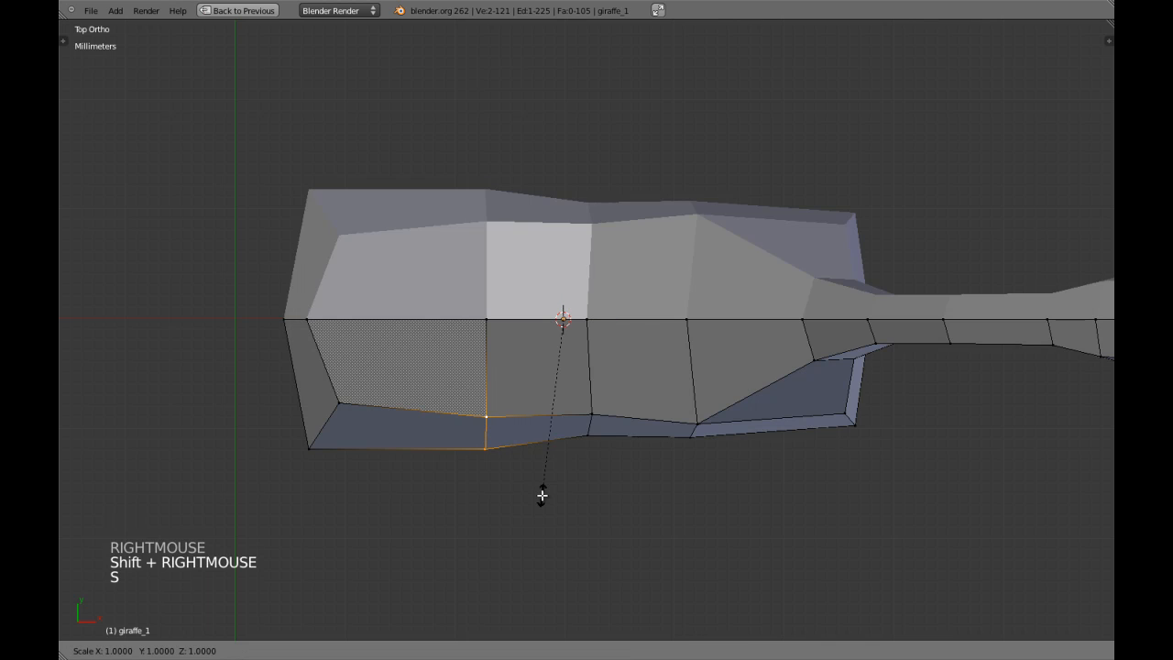
pyautogui.click(543, 491)
# Step: Review the whole giraffe in Object Mode from several angles and save the file over the existing one
pyautogui.press('Tab')
pyautogui.scroll(-2, 561, 487)
pyautogui.press('KP_3')
pyautogui.press('KP_1')
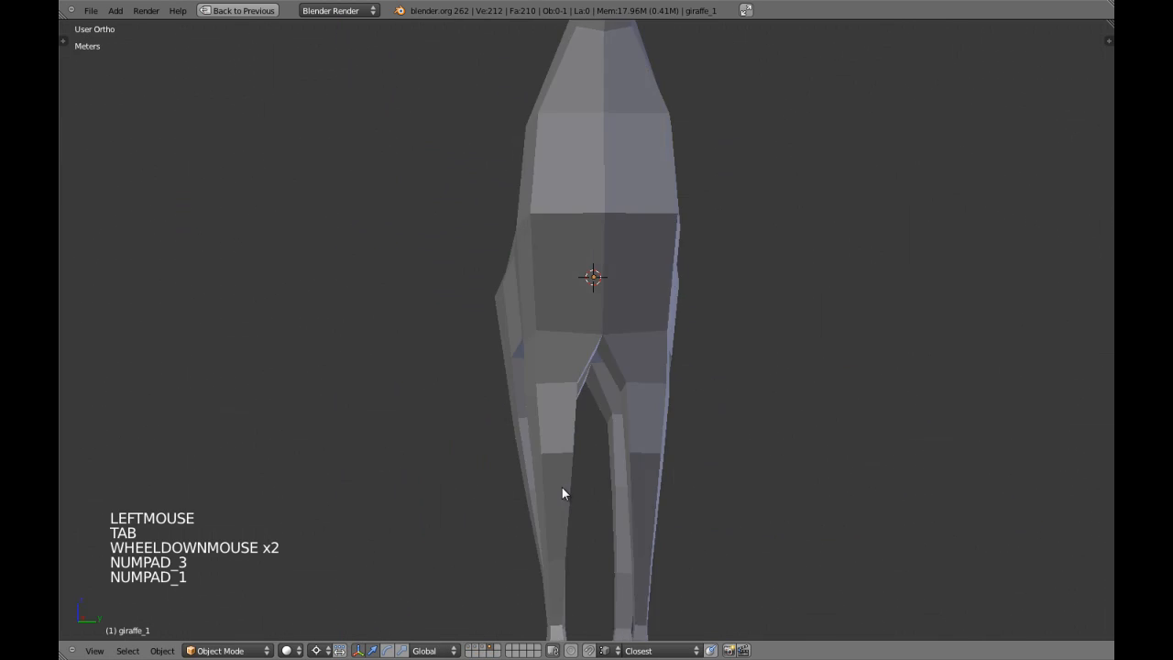
pyautogui.scroll(-5, 562, 486)
pyautogui.moveTo(591, 428); pyautogui.dragTo(580, 306, button='middle')
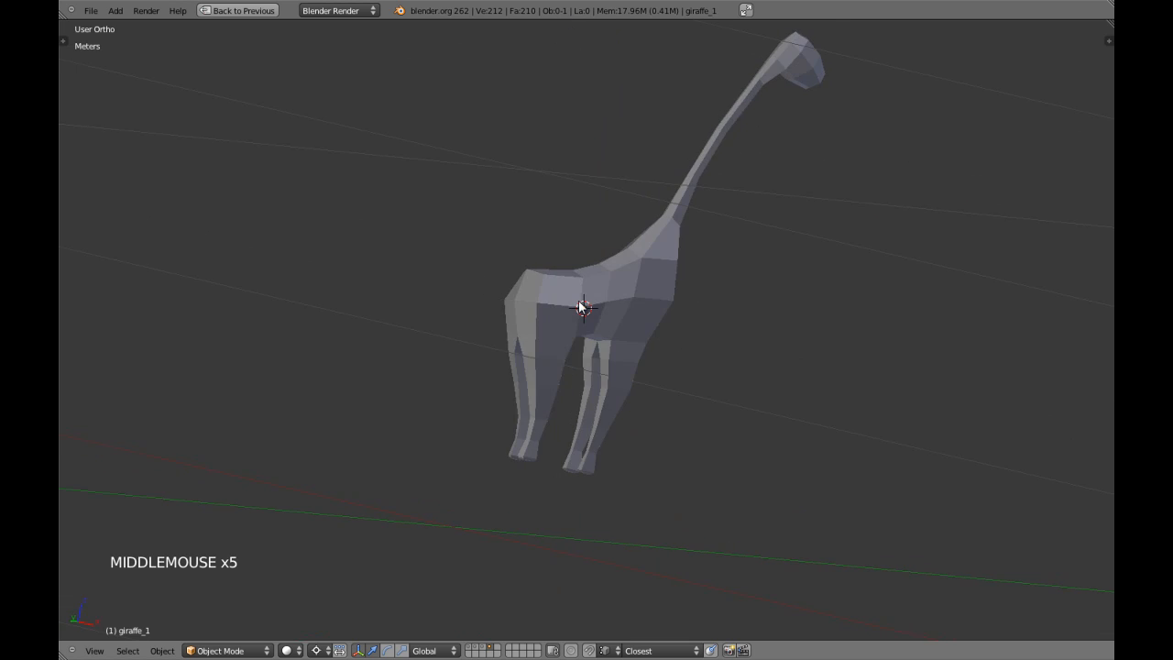
pyautogui.press('KP_3')
pyautogui.hotkey('ctrl', 'w')
pyautogui.click(578, 301)
# Step: Open the giraffe mesh in Edit Mode and show it as a wireframe in front view
pyautogui.press('KP_1')
pyautogui.moveTo(617, 284)
pyautogui.keyDown('shift'); pyautogui.mouseDown(button='middle')
pyautogui.moveTo(624, 308)
pyautogui.moveTo(669, 265)
pyautogui.moveTo(620, 285)
pyautogui.mouseUp(button='middle'); pyautogui.keyUp('shift')
pyautogui.rightClick(661, 177)
pyautogui.press('Tab')
pyautogui.press('z')
pyautogui.keyDown('shift'); pyautogui.moveTo(661, 177); pyautogui.dragTo(641, 257, button='middle'); pyautogui.keyUp('shift')
pyautogui.scroll(2, 642, 257)
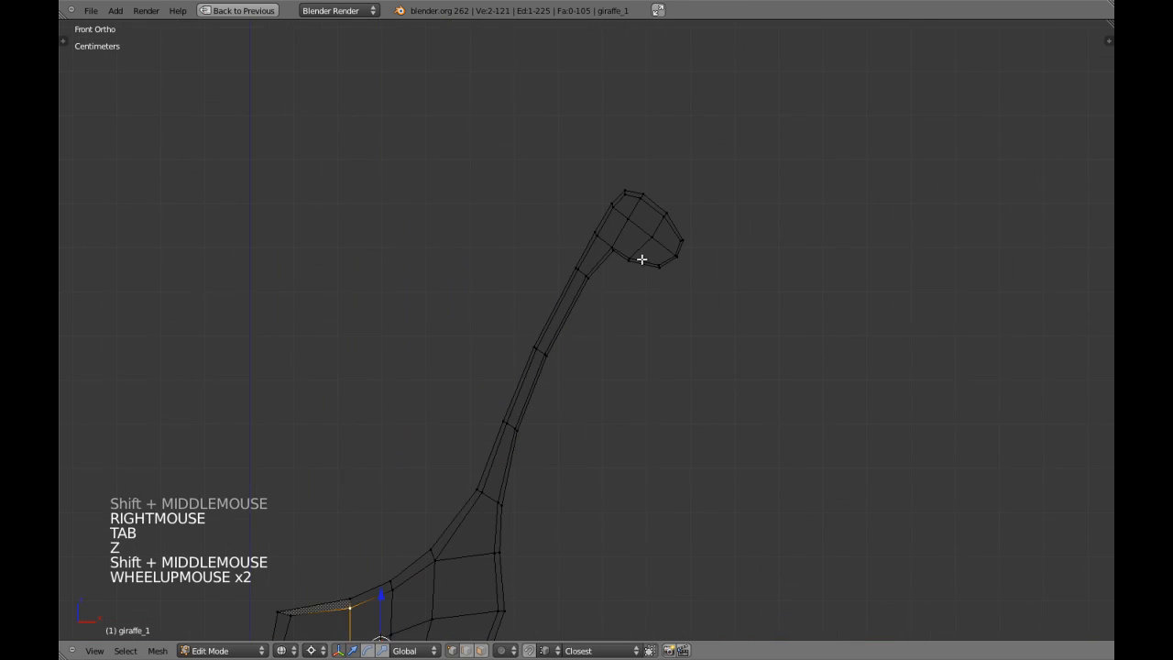
# Step: Scale all of the head's vertices to about 0.93 around their median point and shift the head slightly down toward the neck
pyautogui.press('a')
pyautogui.press('a')
pyautogui.press('a')
pyautogui.press('c')
pyautogui.click(658, 217)
pyautogui.rightClick(544, 314)
pyautogui.scroll(-4, 483, 388)
pyautogui.press('a')
pyautogui.scroll(2, 694, 259)
pyautogui.press('c')
pyautogui.click(672, 215)
pyautogui.rightClick(673, 216)
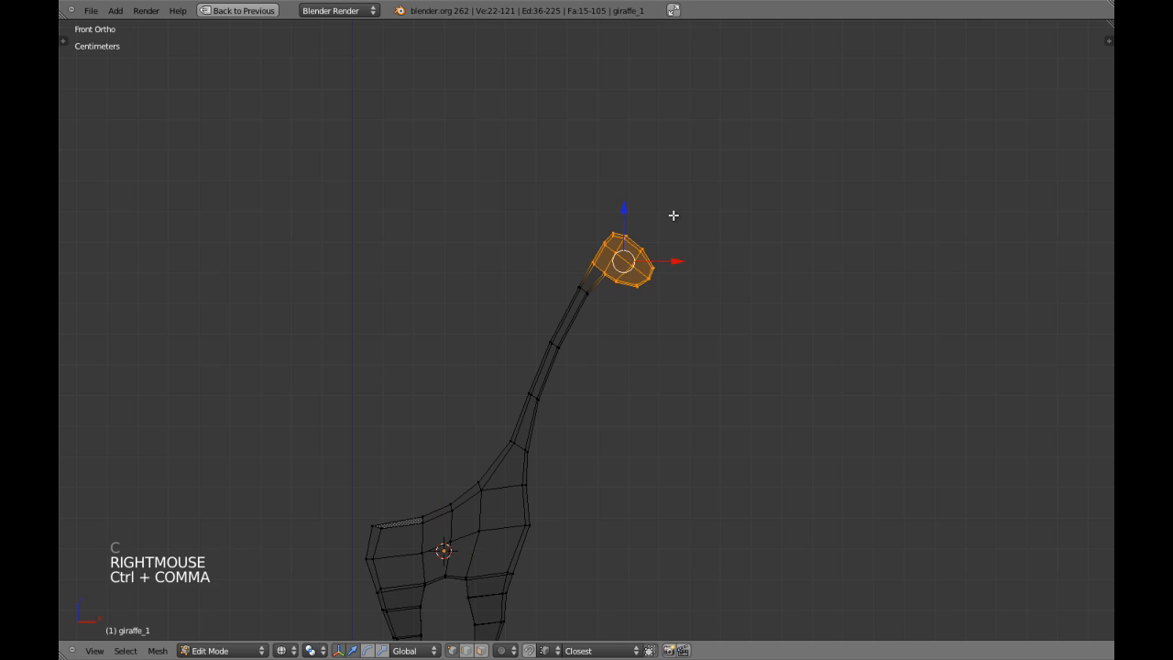
pyautogui.scroll(3, 674, 215)
pyautogui.press('s')
pyautogui.press('s')
pyautogui.press('s')
pyautogui.press('s')
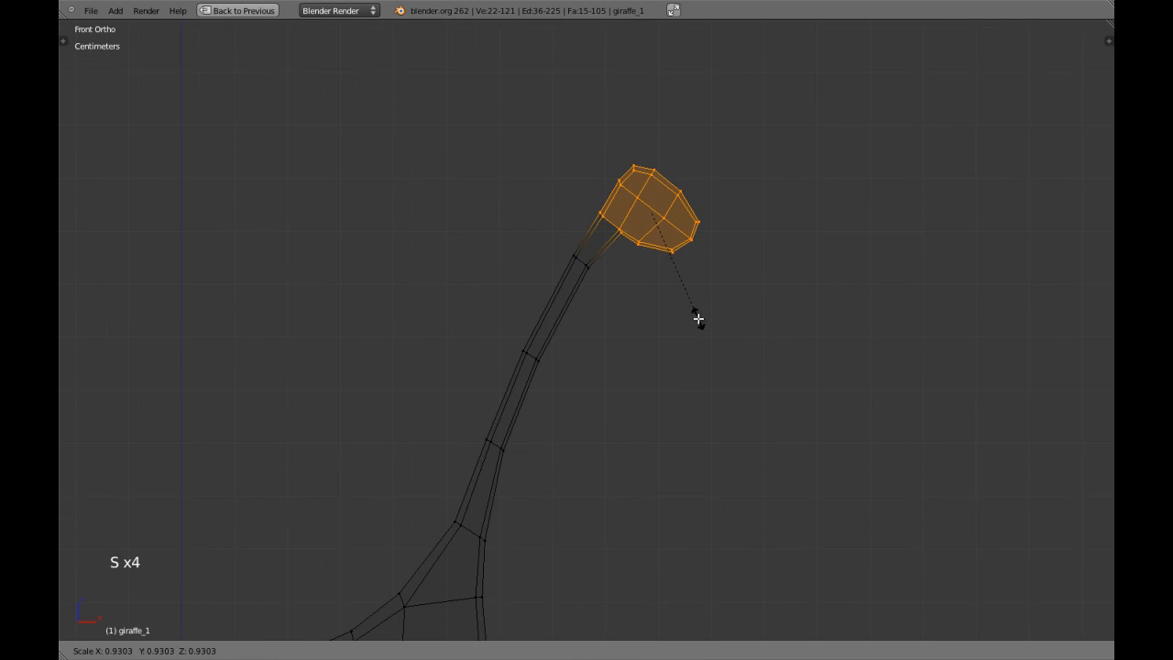
pyautogui.click(699, 318)
pyautogui.press('g')
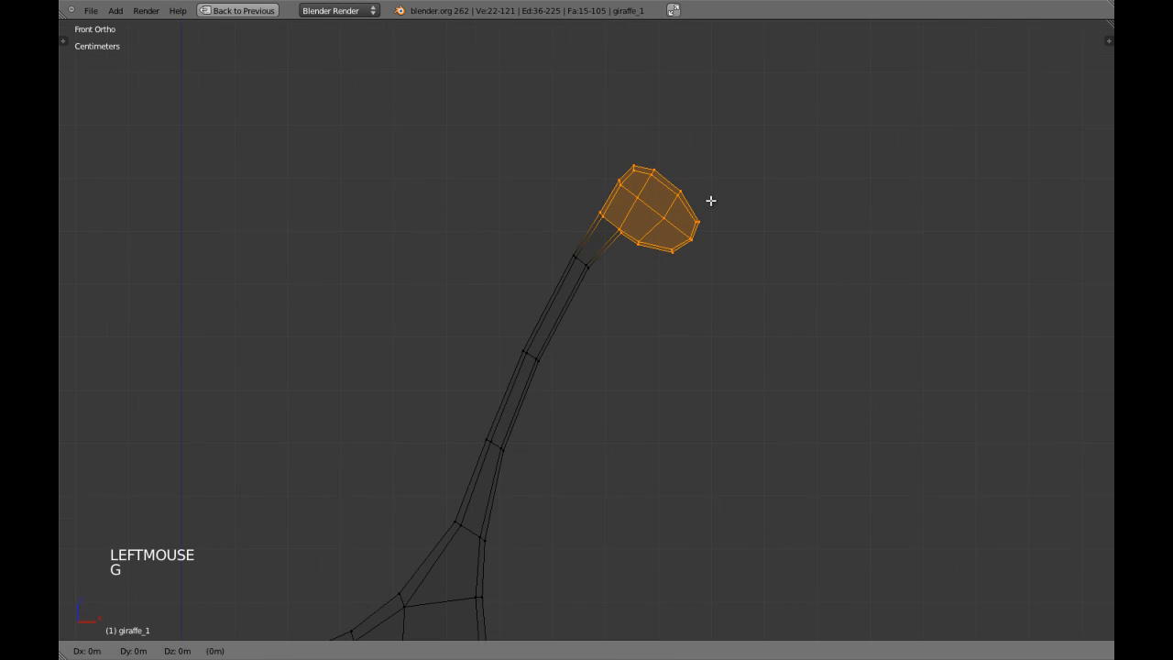
pyautogui.click(679, 238)
# Step: Raise the three vertex pairs along the underside of the head along Z
pyautogui.scroll(3, 589, 304)
pyautogui.press('a')
pyautogui.keyDown('shift'); pyautogui.moveTo(681, 238); pyautogui.dragTo(508, 332, button='middle'); pyautogui.keyUp('shift')
pyautogui.press('z')
pyautogui.scroll(1, 523, 302)
pyautogui.press('z')
pyautogui.scroll(2, 508, 332)
pyautogui.press('c')
pyautogui.click(490, 308)
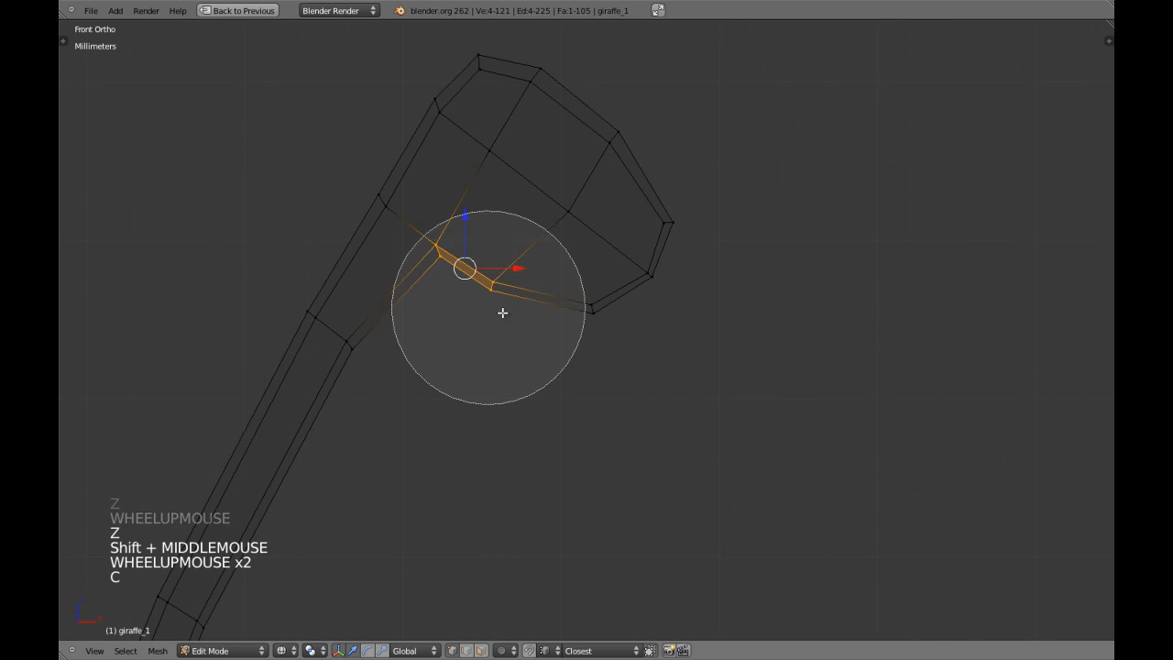
pyautogui.moveTo(502, 313); pyautogui.dragTo(554, 336)
pyautogui.rightClick(554, 337)
pyautogui.moveTo(508, 229); pyautogui.dragTo(525, 206)
pyautogui.press('z')
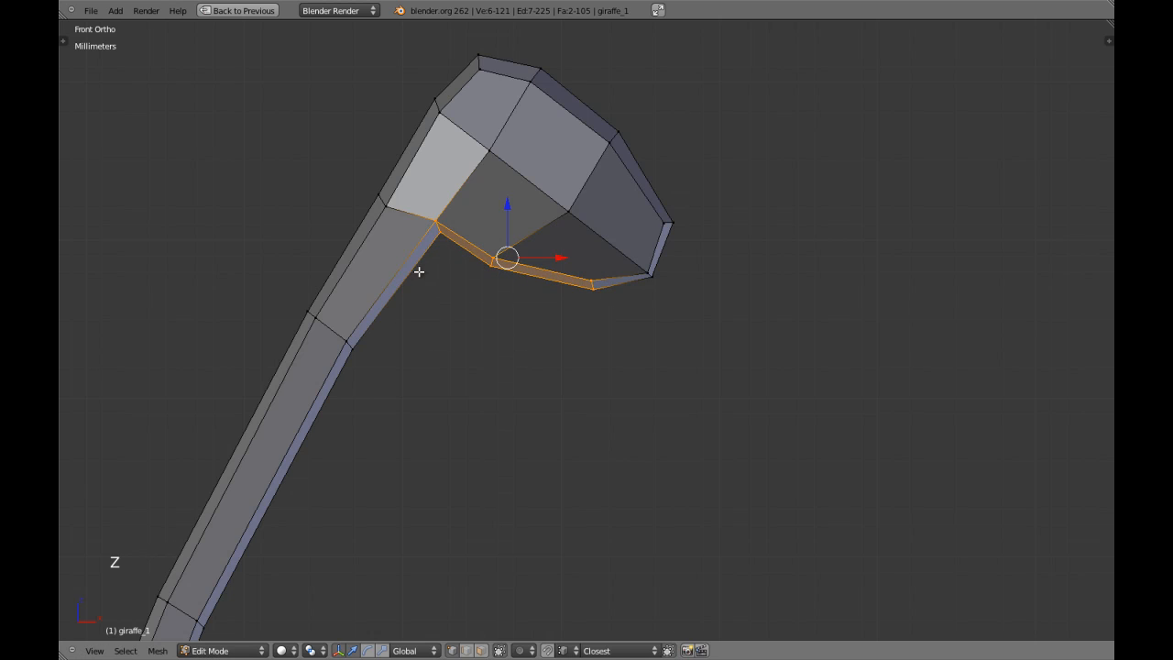
# Step: Move only the front vertex pair of the jaw's underside forward toward the snout tip
pyautogui.press('z')
pyautogui.press('c')
pyautogui.middleClick(441, 243)
pyautogui.rightClick(441, 243)
pyautogui.moveTo(594, 241); pyautogui.dragTo(599, 234)
pyautogui.press('g')
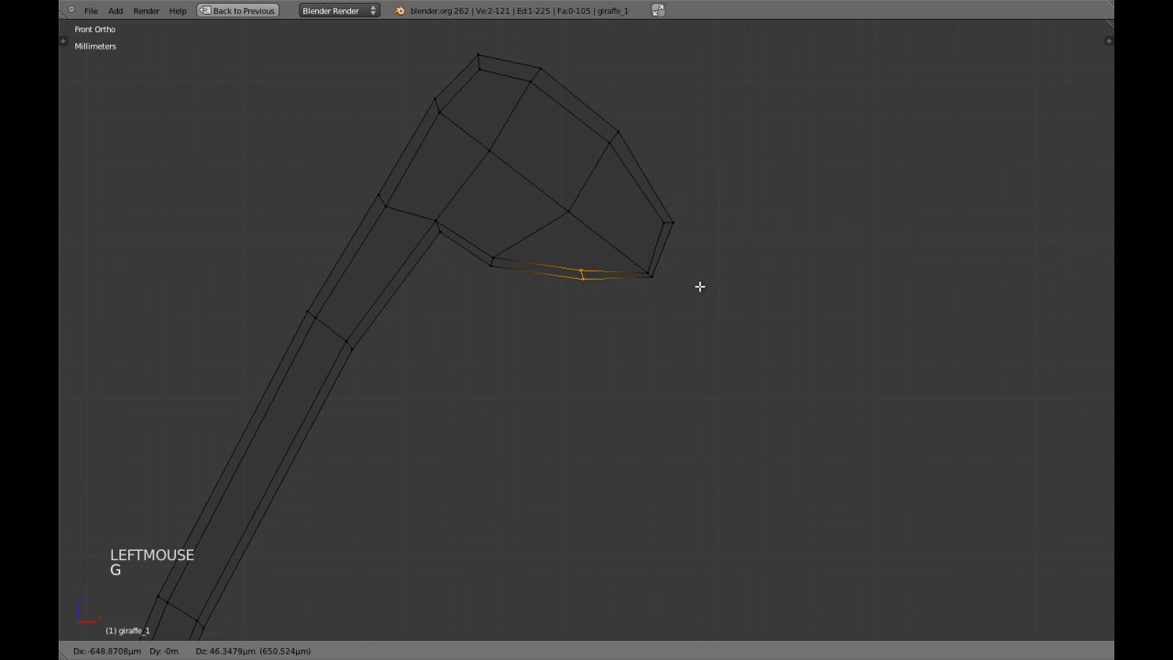
pyautogui.click(747, 300)
# Step: Move the middle vertex pair of the jaw's underside about 1.25 mm forward and 1.95 mm up, and check the shaded head
pyautogui.press('a')
pyautogui.press('c')
pyautogui.scroll(5, 484, 325)
pyautogui.click(497, 282)
pyautogui.rightClick(498, 293)
pyautogui.press('g')
pyautogui.press('g')
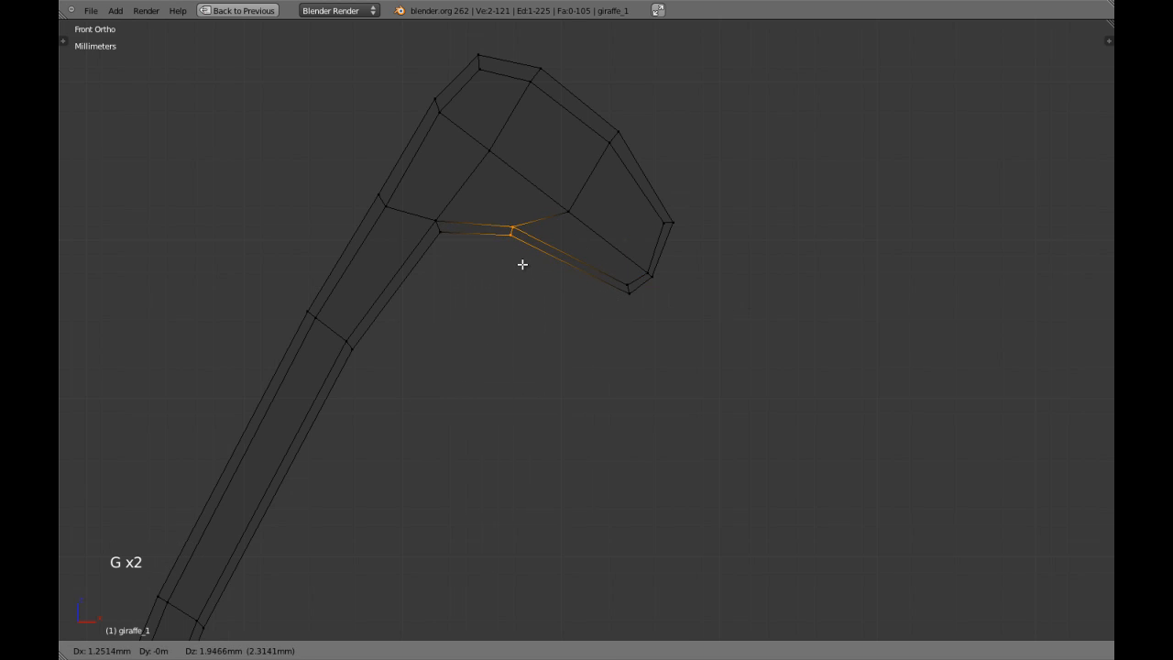
pyautogui.click(521, 264)
pyautogui.press('z')
pyautogui.scroll(-2, 550, 262)
pyautogui.press('Tab')
pyautogui.scroll(-5, 595, 275)
pyautogui.scroll(1, 610, 296)
pyautogui.scroll(2, 609, 296)
# Step: Move the vertex pair between forehead and nose about 1.7 mm back and 1.4 mm down
pyautogui.press('Tab')
pyautogui.scroll(4, 621, 285)
pyautogui.press('z')
pyautogui.keyDown('shift'); pyautogui.moveTo(620, 285); pyautogui.dragTo(642, 301, button='middle'); pyautogui.keyUp('shift')
pyautogui.press('a')
pyautogui.press('c')
pyautogui.click(619, 200)
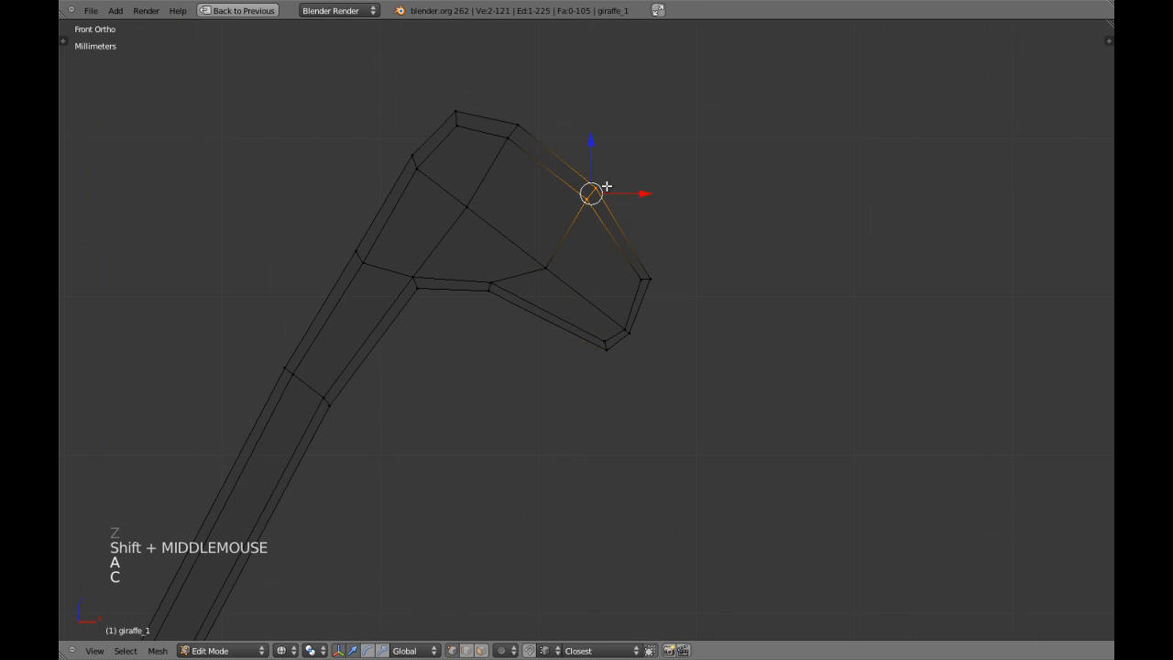
pyautogui.press('g')
pyautogui.press('g')
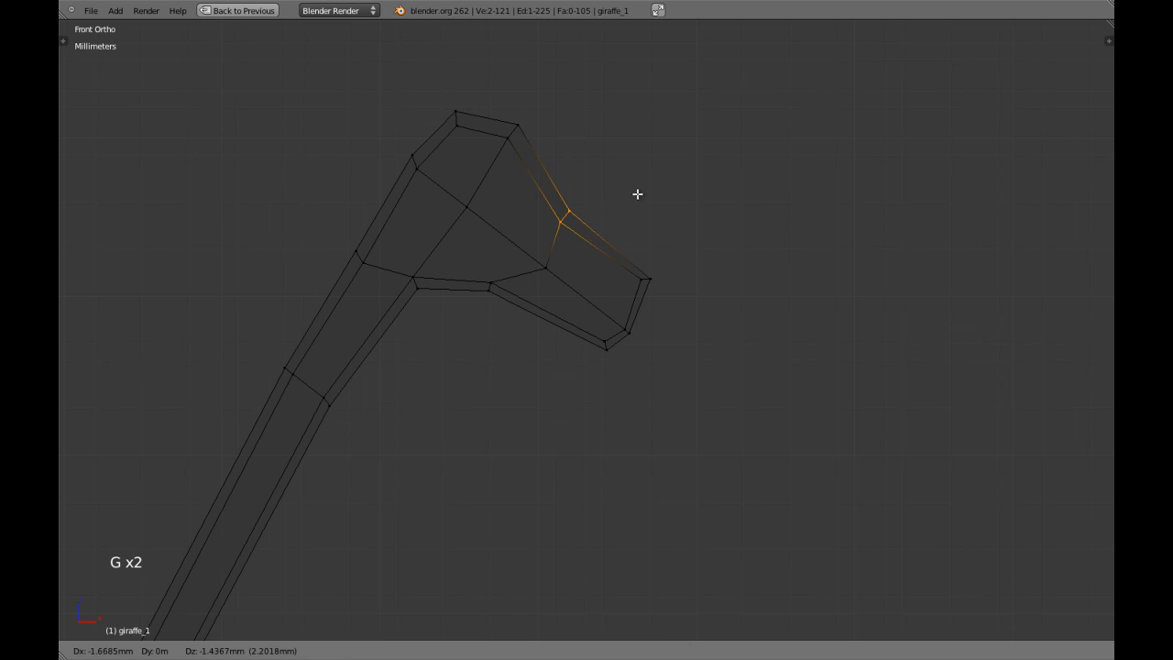
pyautogui.click(638, 194)
# Step: Move the upper vertex pair of the snout tip back toward the head and slightly up
pyautogui.press('a')
pyautogui.press('c')
pyautogui.click(647, 275)
pyautogui.press('g')
pyautogui.press('g')
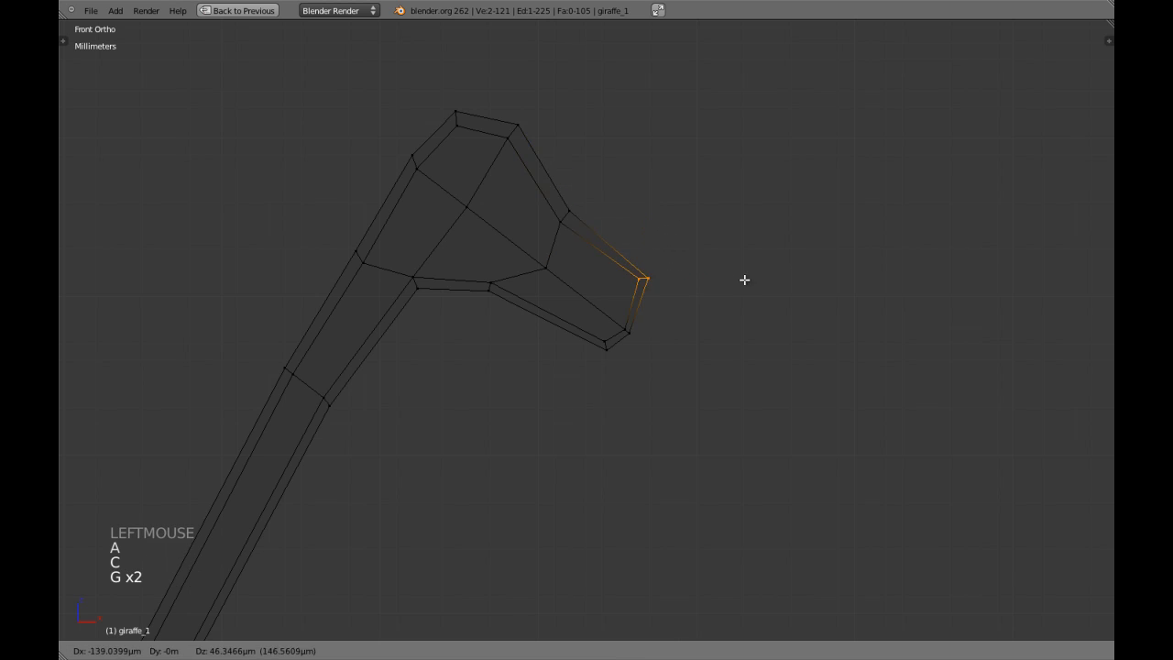
pyautogui.click(725, 269)
# Step: Move the chin's vertex pair about 2.9 mm back and 0.9 mm up, and inspect the shaded head in Object Mode
pyautogui.press('a')
pyautogui.press('c')
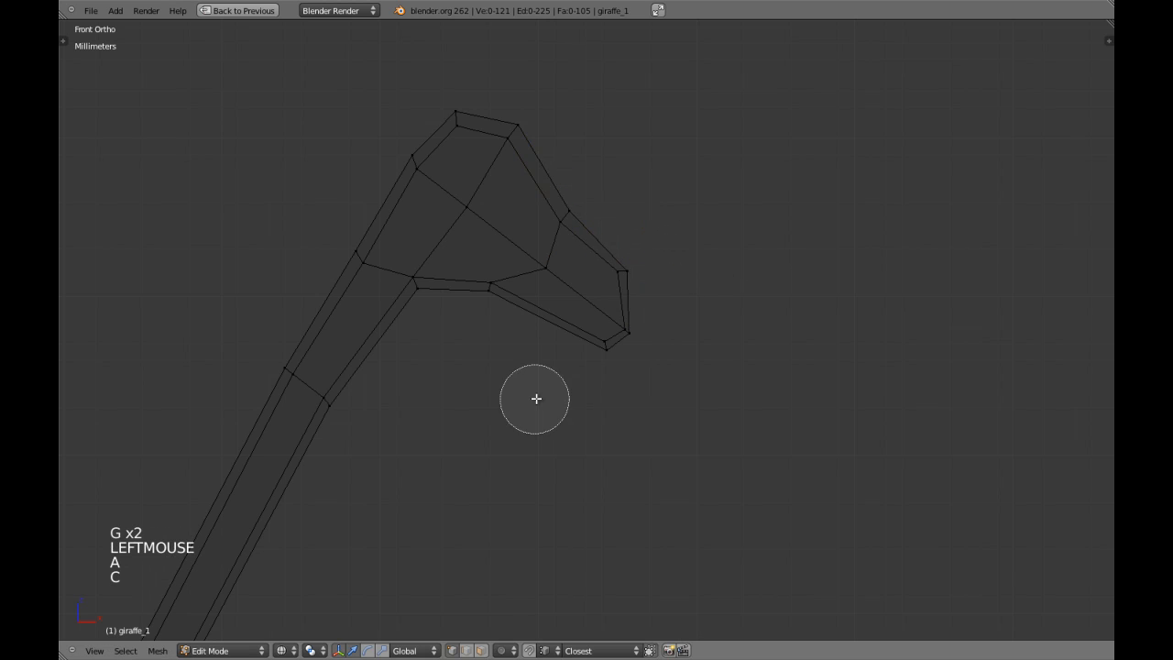
pyautogui.click(589, 362)
pyautogui.rightClick(690, 432)
pyautogui.press('g')
pyautogui.press('g')
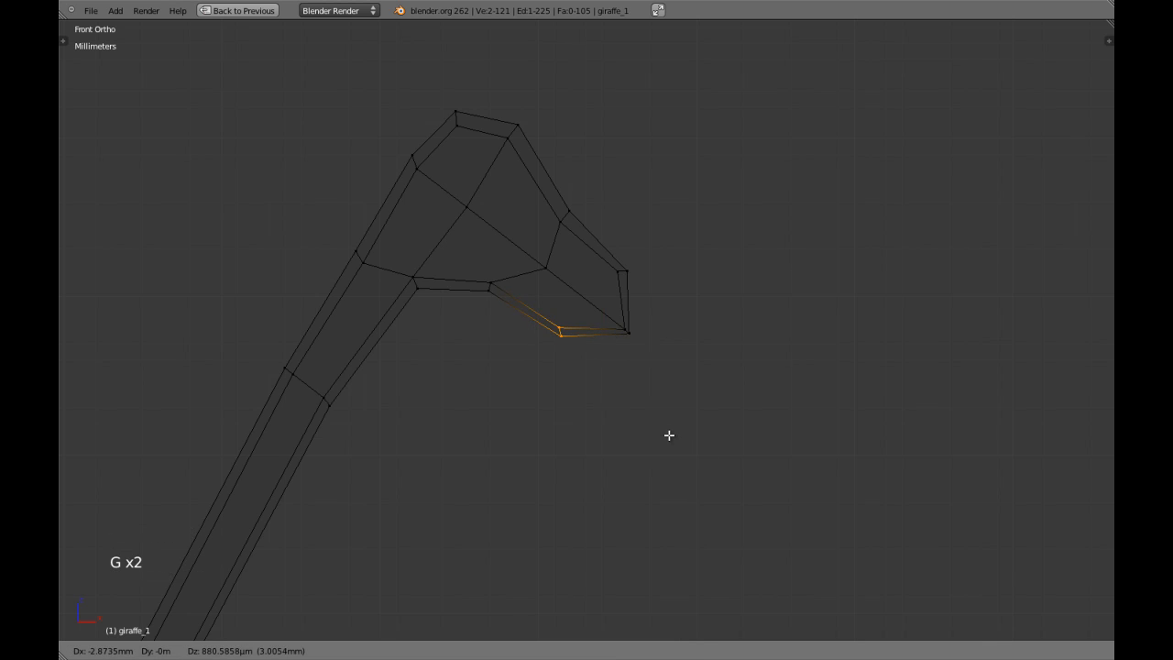
pyautogui.click(667, 432)
pyautogui.press('Tab')
pyautogui.press('z')
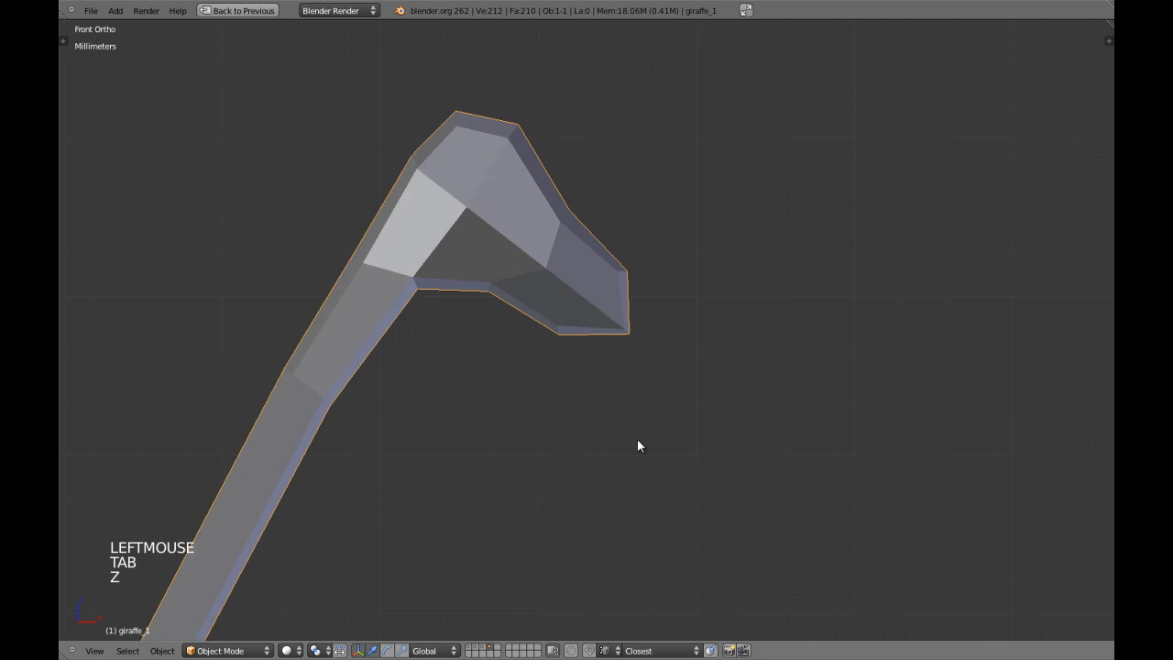
pyautogui.scroll(-4, 637, 438)
pyautogui.scroll(3, 599, 340)
# Step: Move the lower vertex pair of the snout tip about 1.4 mm back and 1.1 mm up, and inspect the shaded head
pyautogui.press('Tab')
pyautogui.press('z')
pyautogui.press('a')
pyautogui.press('c')
pyautogui.click(644, 338)
pyautogui.rightClick(659, 359)
pyautogui.scroll(2, 670, 370)
pyautogui.press('g')
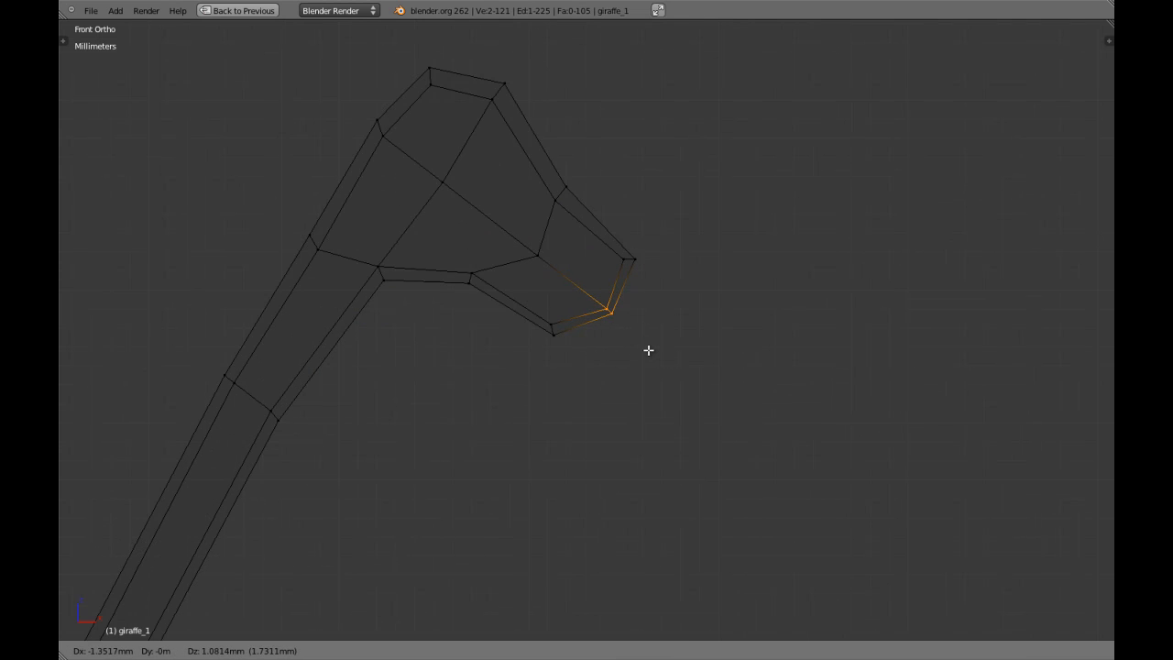
pyautogui.click(648, 351)
pyautogui.press('z')
pyautogui.press('Tab')
pyautogui.scroll(-3, 499, 368)
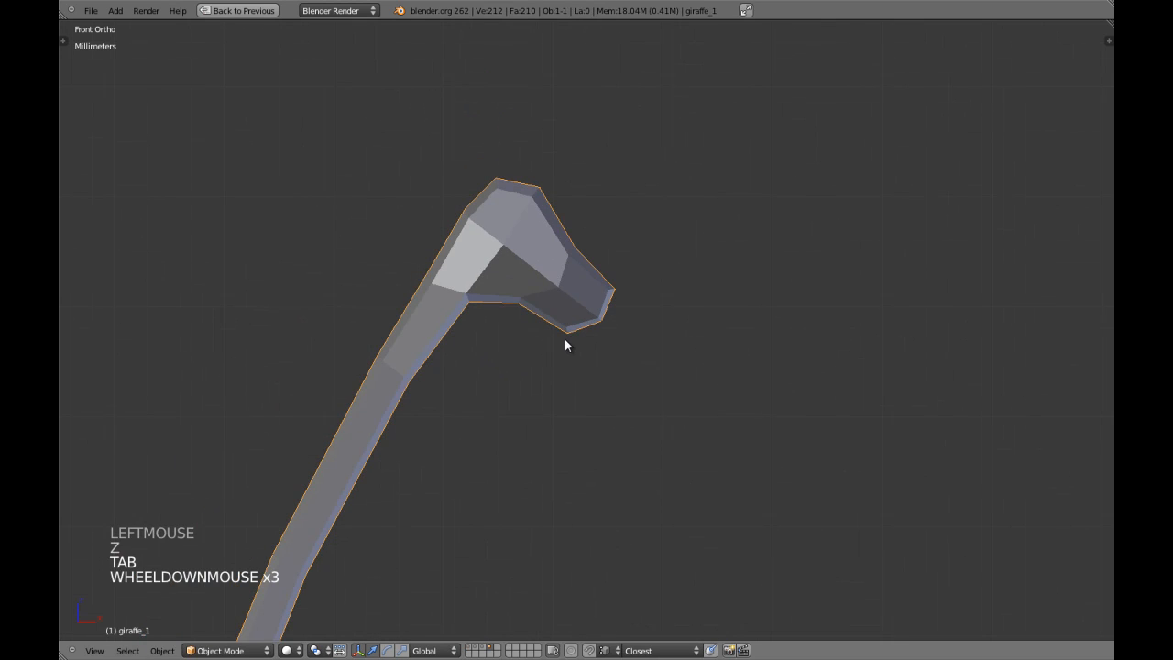
# Step: Select all vertices of the muzzle in wireframe and move them slightly back and up toward the head
pyautogui.press('Tab')
pyautogui.press('z')
pyautogui.scroll(1, 566, 345)
pyautogui.press('a')
pyautogui.press('c')
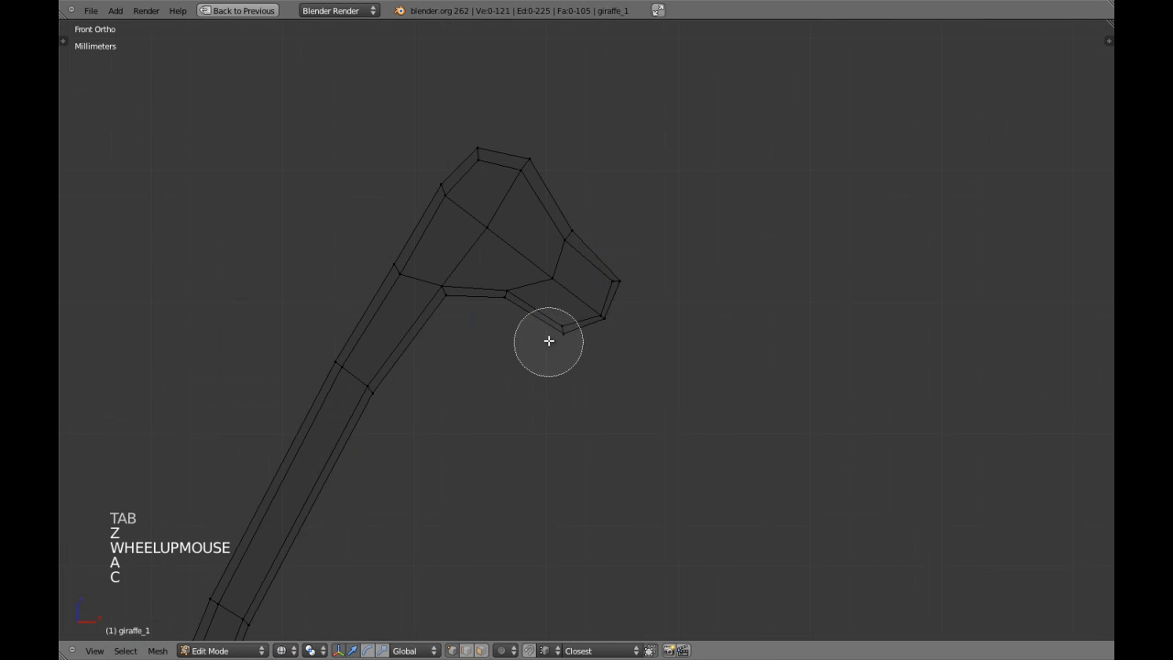
pyautogui.moveTo(518, 301)
pyautogui.mouseDown()
pyautogui.moveTo(574, 251)
pyautogui.moveTo(605, 283)
pyautogui.mouseUp()
pyautogui.rightClick(679, 352)
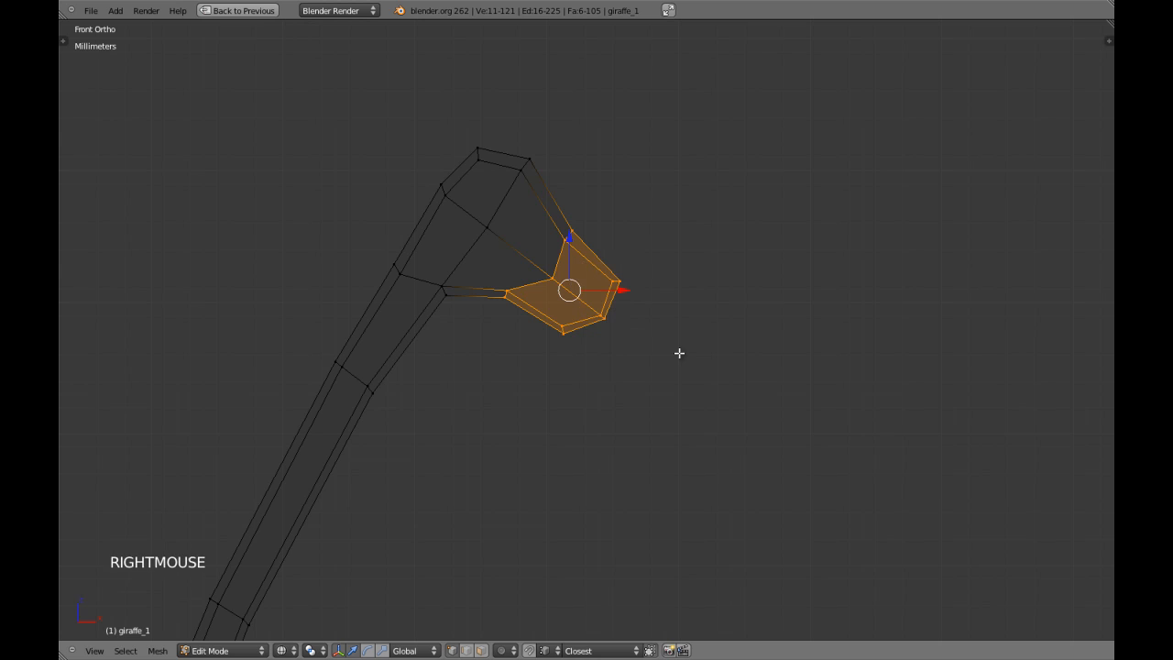
pyautogui.press('g')
pyautogui.press('g')
pyautogui.click(656, 337)
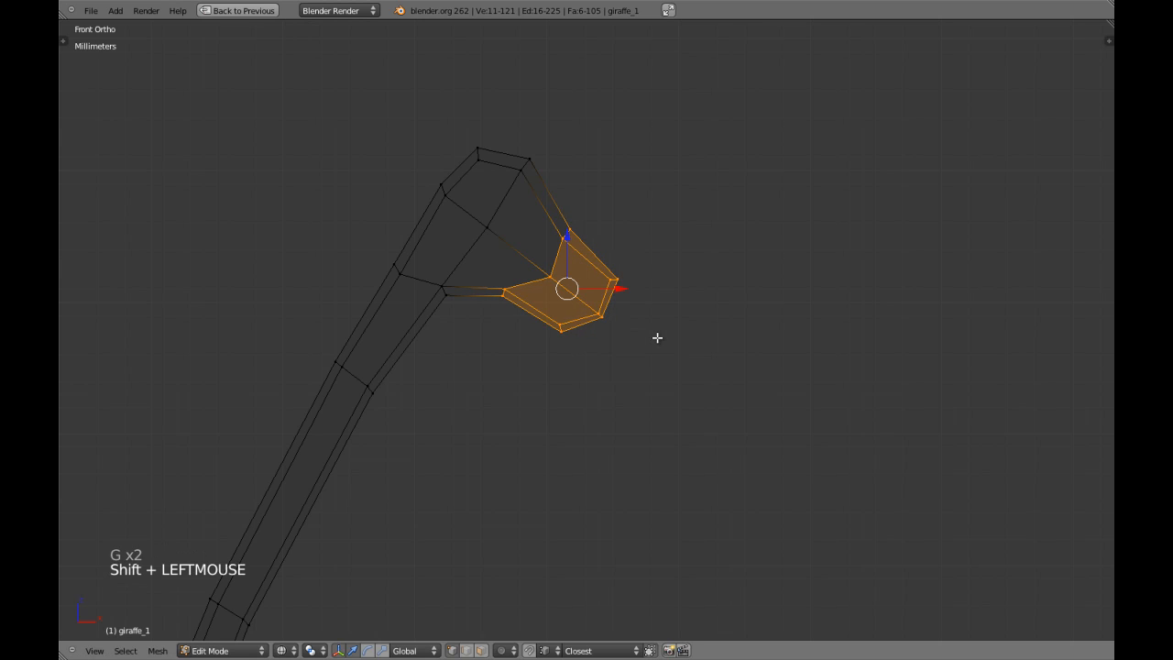
# Step: Review the complete shaded giraffe in Object Mode with nothing selected, from the front, top and right, including the head
pyautogui.press('z')
pyautogui.scroll(-3, 648, 339)
pyautogui.press('Tab')
pyautogui.scroll(-8, 648, 340)
pyautogui.press('a')
pyautogui.moveTo(634, 347)
pyautogui.keyDown('shift'); pyautogui.mouseDown(button='middle')
pyautogui.moveTo(665, 283)
pyautogui.moveTo(593, 371)
pyautogui.mouseUp(button='middle'); pyautogui.keyUp('shift')
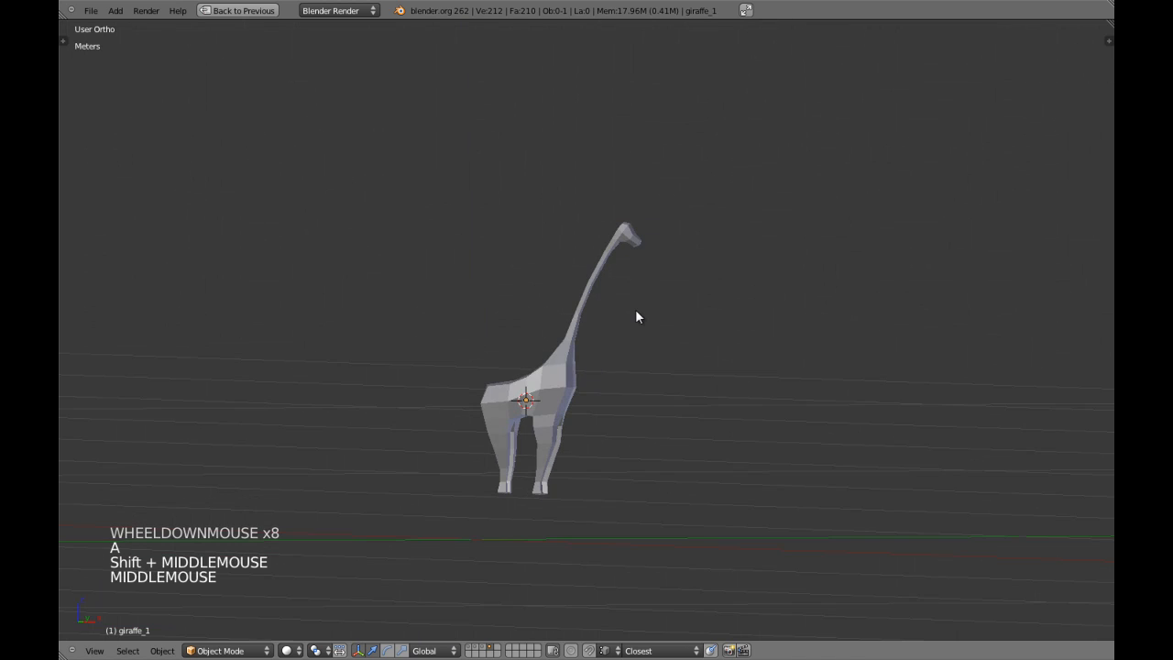
pyautogui.press('KP_1')
pyautogui.press('KP_7')
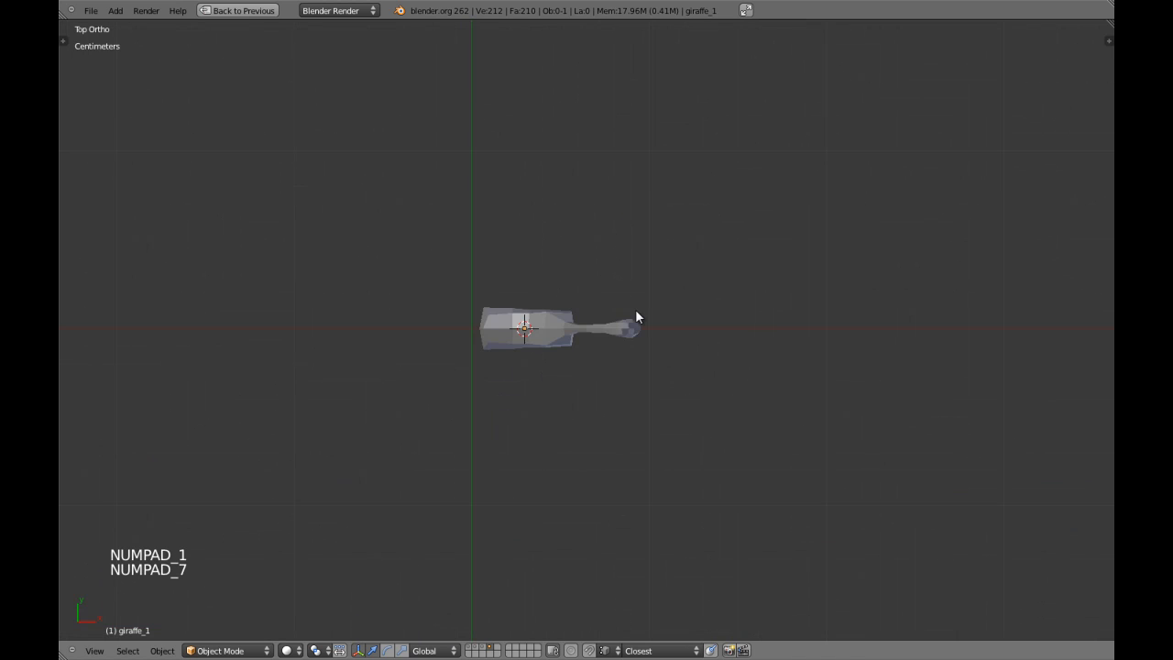
pyautogui.press('KP_3')
pyautogui.scroll(3, 639, 317)
pyautogui.keyDown('shift'); pyautogui.moveTo(639, 317); pyautogui.dragTo(578, 413, button='middle'); pyautogui.keyUp('shift')
pyautogui.scroll(2, 605, 412)
pyautogui.scroll(7, 578, 410)
pyautogui.press('KP_1')
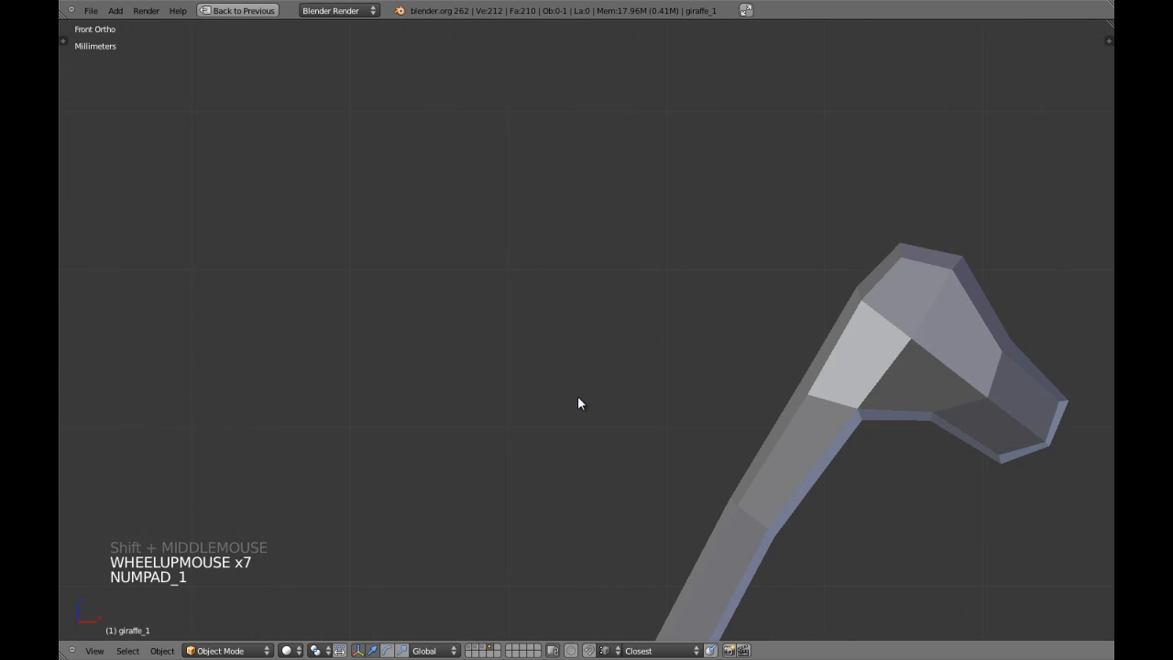
# Step: Edit the giraffe mesh in face select mode, pick the face on top of the head and restore the full window layout
pyautogui.press('KP_3')
pyautogui.rightClick(575, 292)
pyautogui.press('Tab')
pyautogui.scroll(4, 574, 291)
pyautogui.press('a')
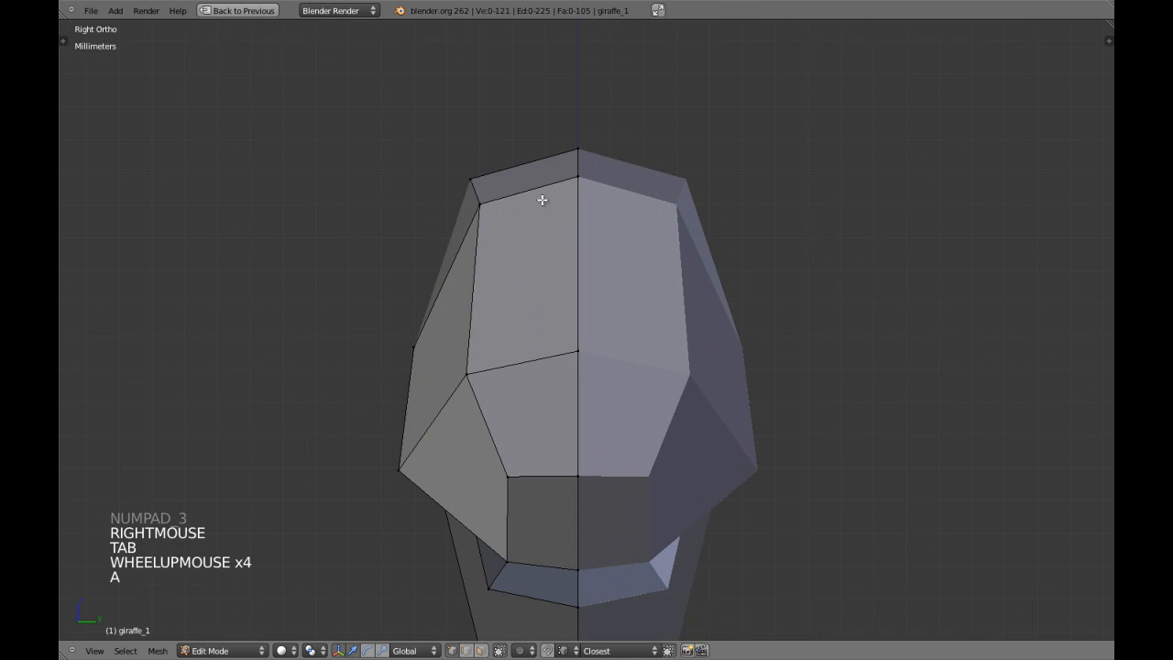
pyautogui.hotkey('ctrl', 'Tab')
pyautogui.click(537, 229)
pyautogui.rightClick(529, 178)
pyautogui.press('KP_5')
pyautogui.press('KP_Decimal')
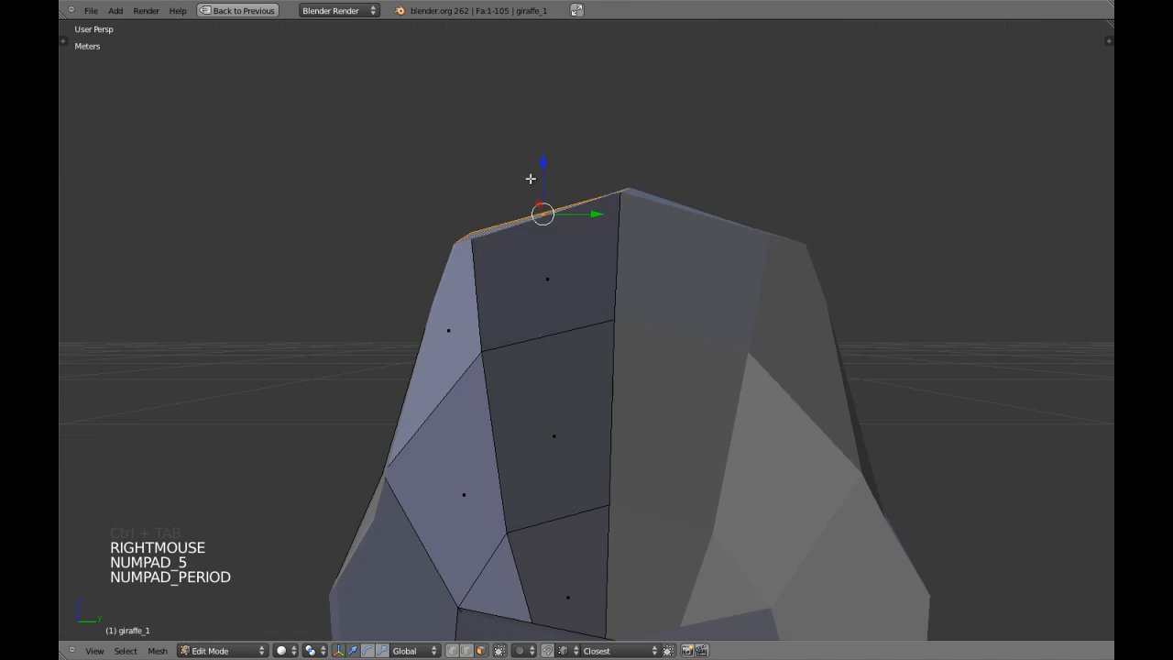
pyautogui.moveTo(519, 247); pyautogui.dragTo(617, 391, button='middle')
pyautogui.hotkey('shift', 'space')
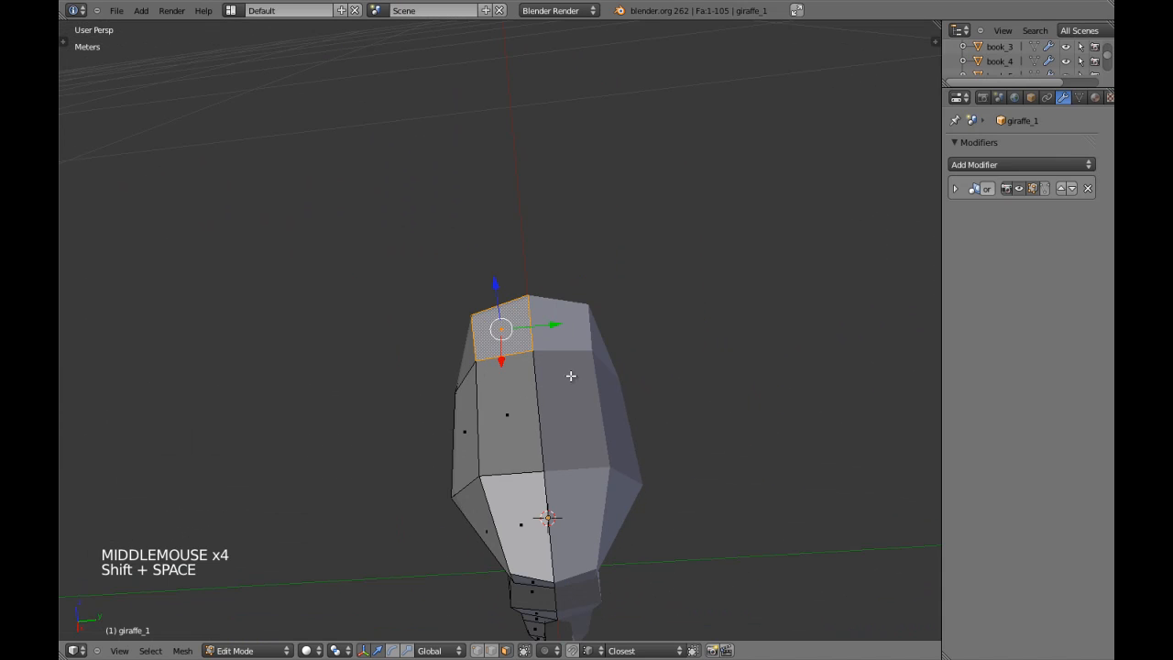
# Step: Turn off the mirror modifier's display in Edit Mode and extrude the face on top of the head without offset
pyautogui.click(1021, 190)
pyautogui.scroll(3, 654, 299)
pyautogui.scroll(-3, 657, 299)
pyautogui.press('e')
pyautogui.rightClick(662, 300)
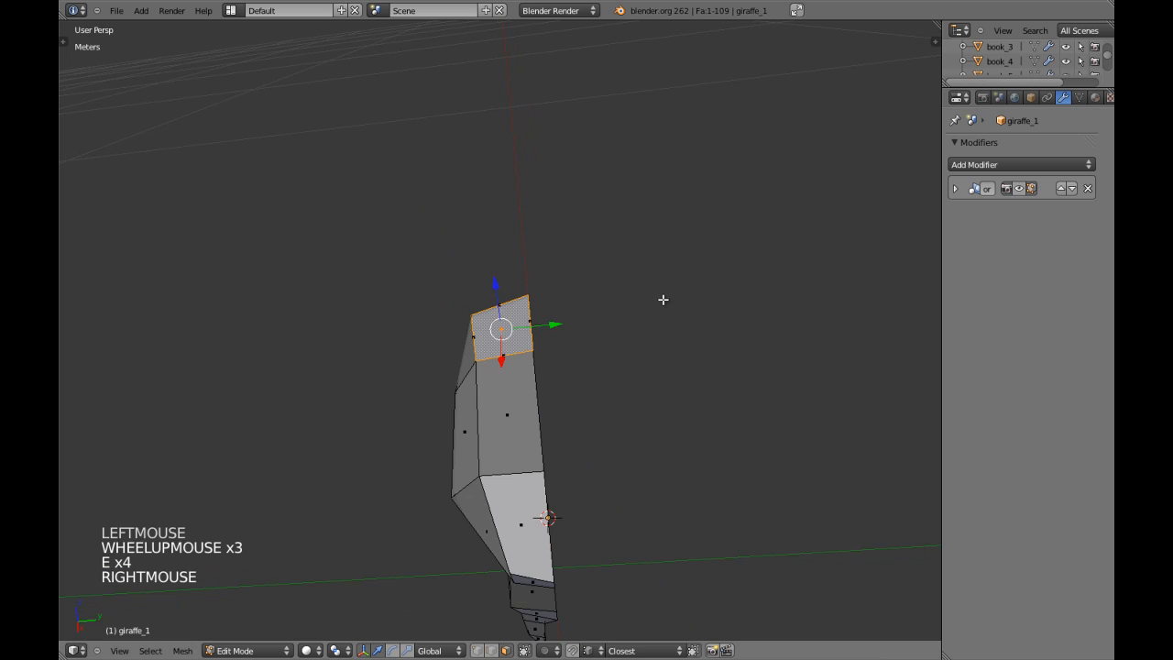
# Step: Scale the newly extruded face on top of the head inward to form an inset
pyautogui.press('s')
pyautogui.press('s')
pyautogui.click(632, 291)
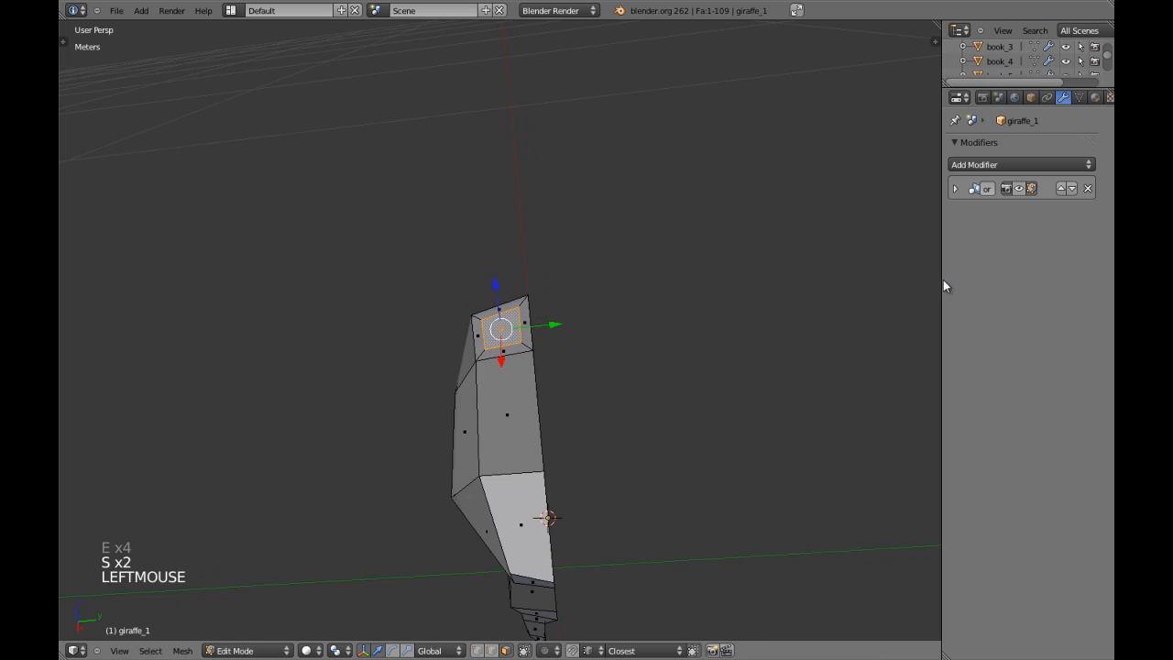
# Step: Turn the mirror modifier's viewport display back on and reselect the inset face in a maximized 3D view
pyautogui.click(1016, 188)
pyautogui.scroll(2, 587, 422)
pyautogui.moveTo(586, 421); pyautogui.dragTo(550, 393, button='middle')
pyautogui.press('a')
pyautogui.hotkey('shift', 'space')
pyautogui.rightClick(575, 328)
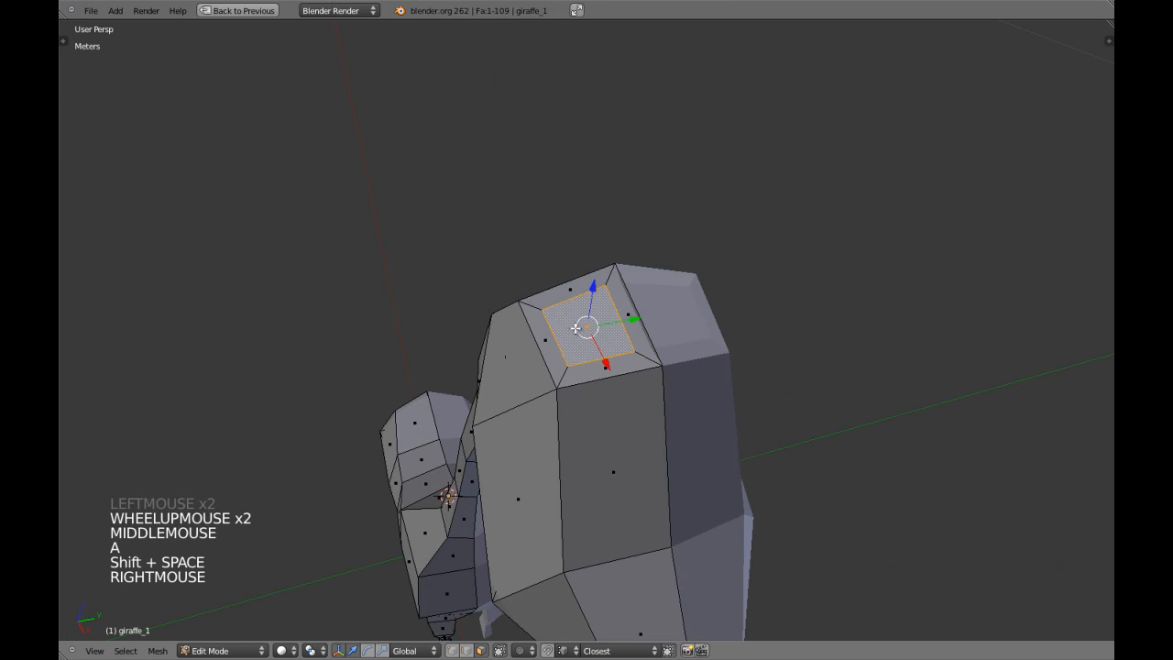
pyautogui.moveTo(576, 328); pyautogui.dragTo(584, 440, button='middle')
pyautogui.press('s')
pyautogui.press('s')
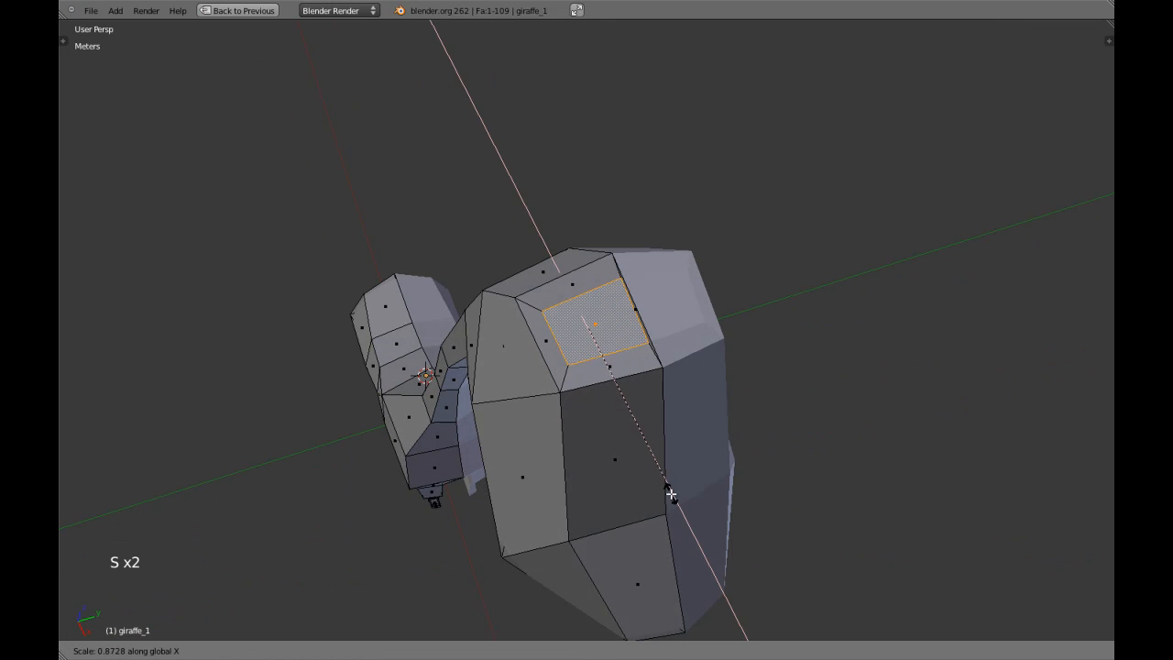
pyautogui.rightClick(652, 434)
pyautogui.moveTo(653, 434); pyautogui.dragTo(620, 452, button='middle')
pyautogui.press('s')
pyautogui.press('s')
pyautogui.rightClick(681, 471)
# Step: Restore the full window layout and turn off the mirror modifier's clipping, viewing the head in orthographic projection
pyautogui.hotkey('shift', 'space')
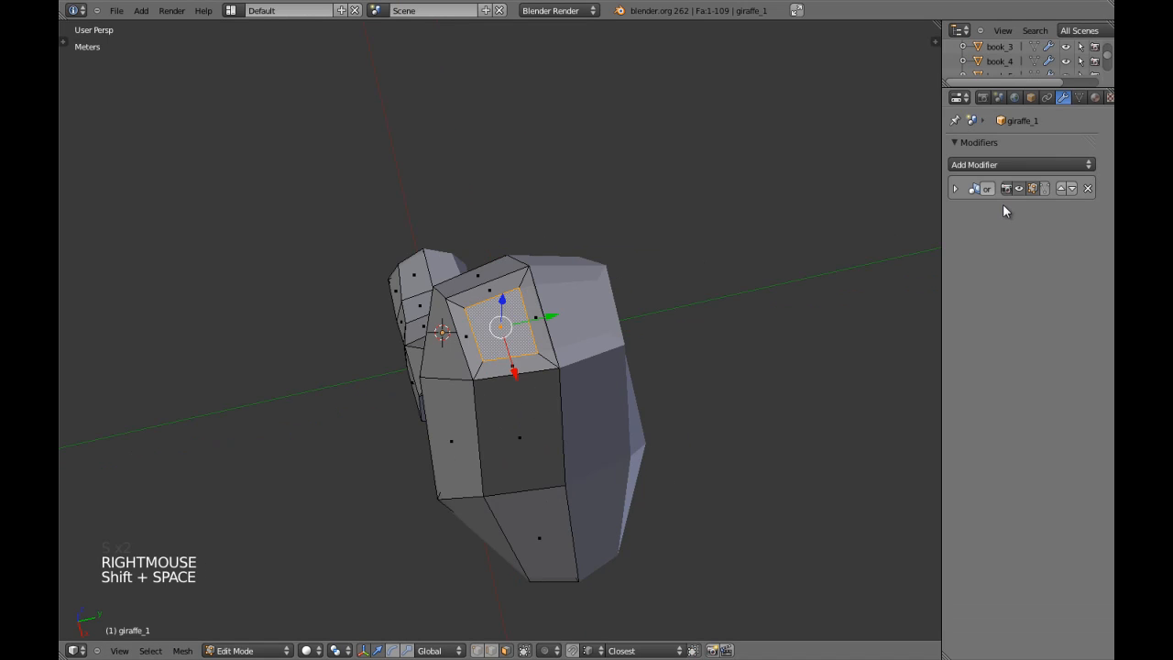
pyautogui.click(956, 189)
pyautogui.click(997, 266)
pyautogui.scroll(3, 559, 315)
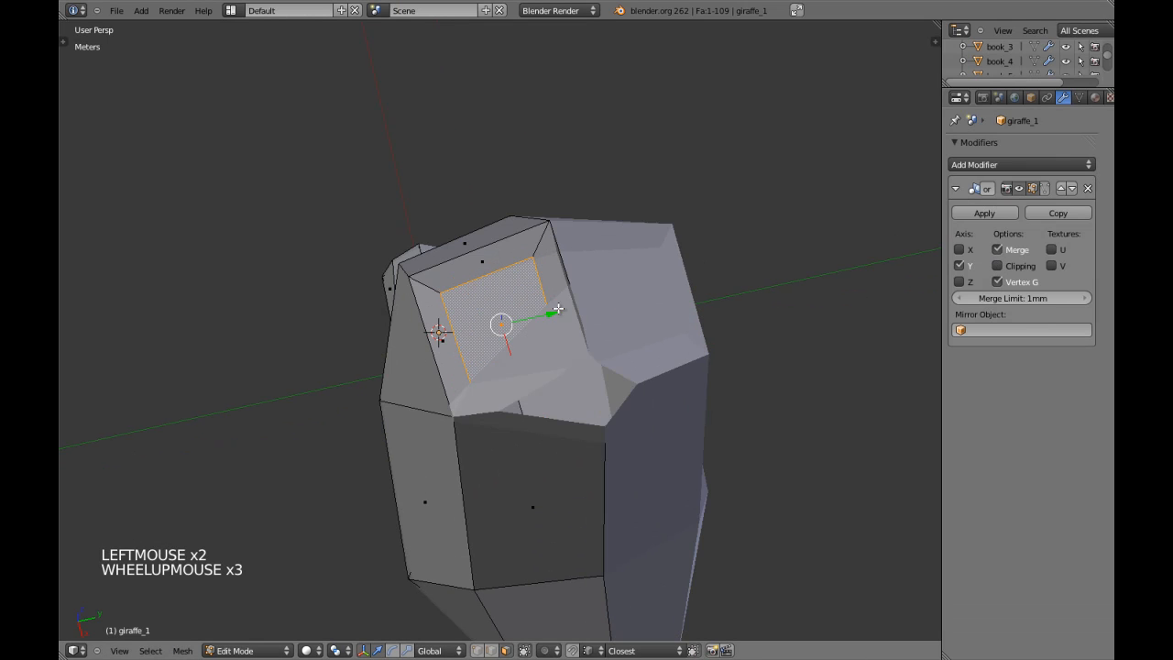
pyautogui.scroll(-1, 559, 315)
pyautogui.press('KP_5')
pyautogui.scroll(3, 559, 314)
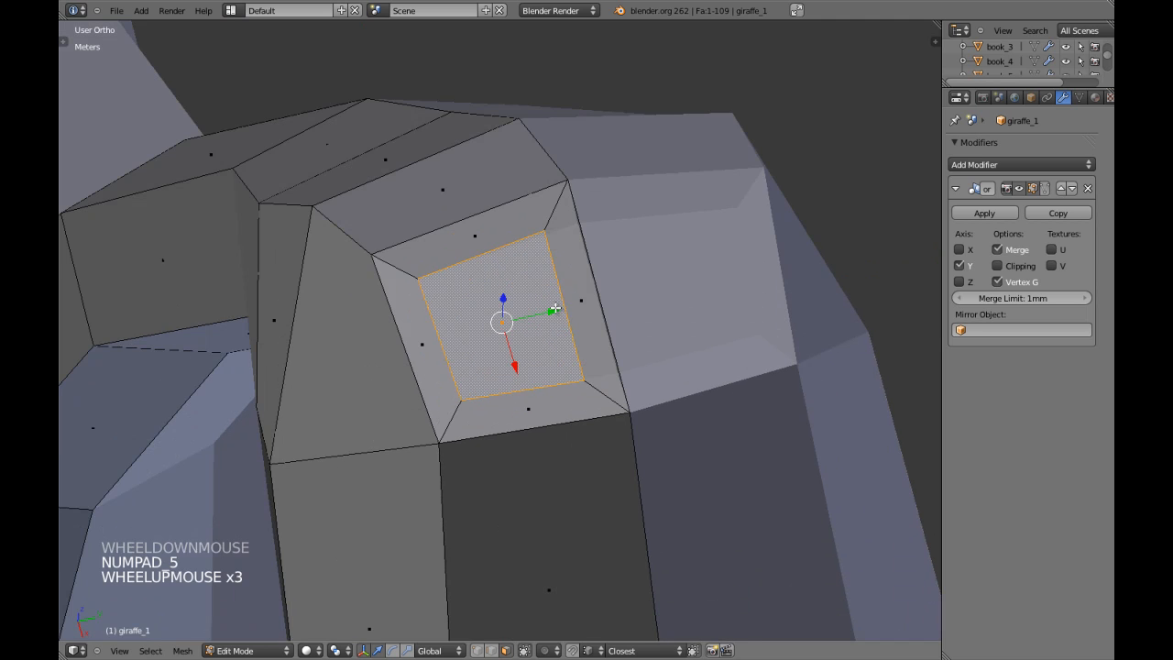
# Step: Scale the inset face on top of the head down along the global X axis
pyautogui.moveTo(555, 309); pyautogui.dragTo(552, 314)
pyautogui.press('s')
pyautogui.press('s')
pyautogui.press('x')
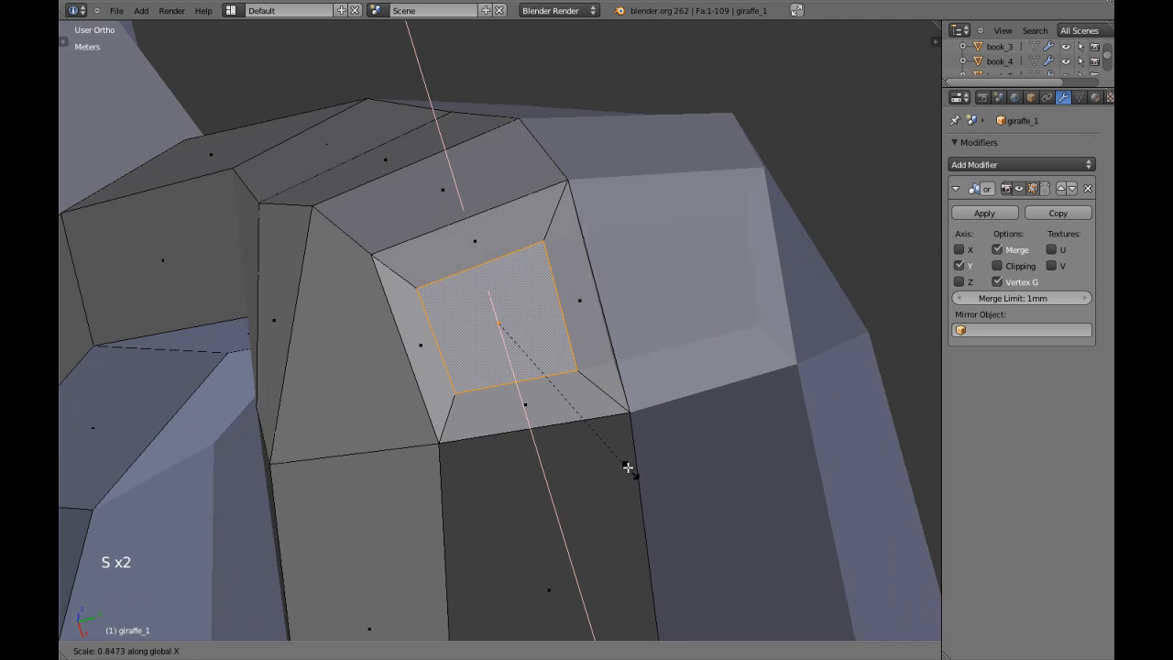
pyautogui.click(605, 402)
# Step: In edge select mode, raise the inset face's front and rear edges along Z to follow the slope of the head top
pyautogui.moveTo(602, 397); pyautogui.dragTo(581, 285, button='middle')
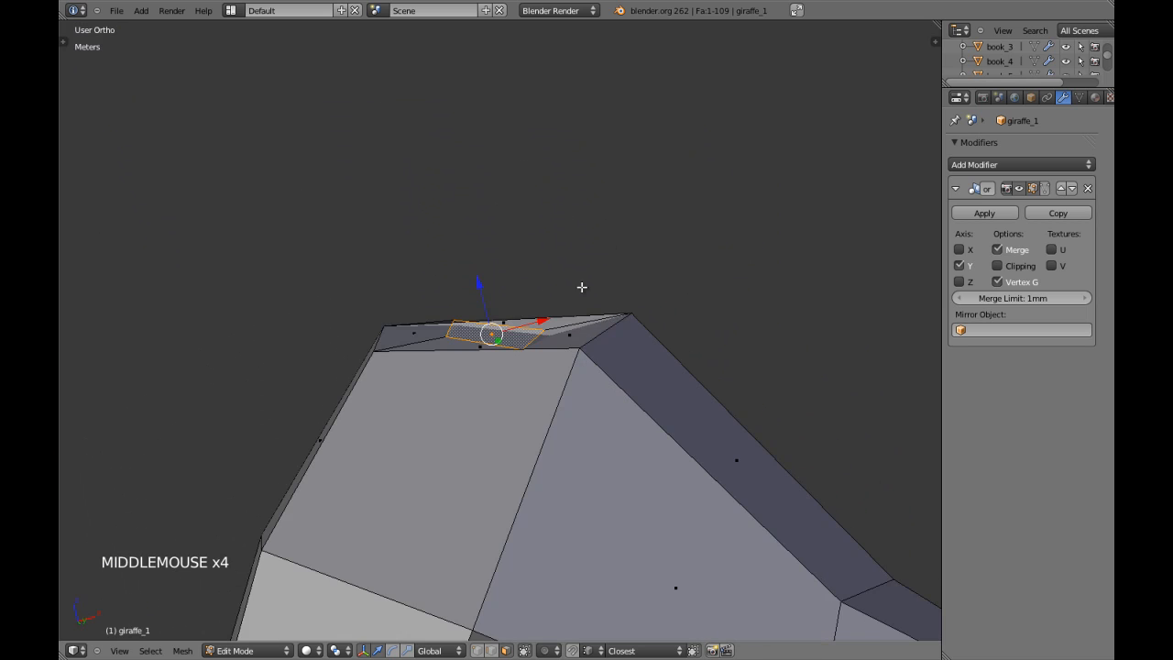
pyautogui.scroll(2, 578, 290)
pyautogui.scroll(-3, 574, 294)
pyautogui.press('KP_1')
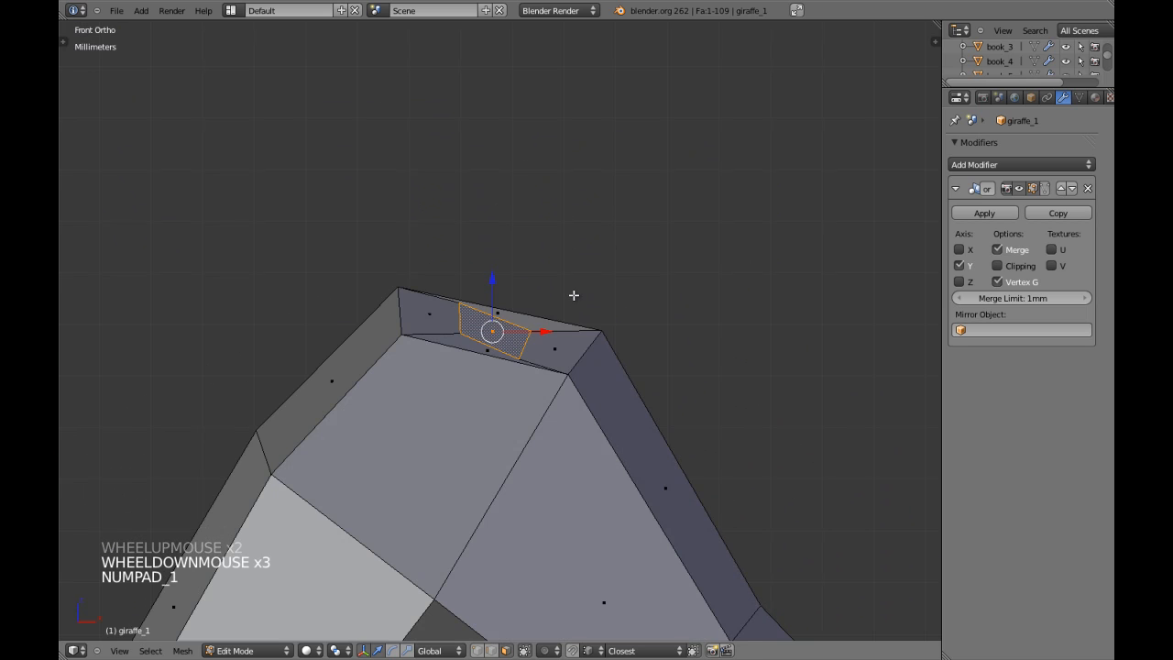
pyautogui.scroll(1, 574, 295)
pyautogui.hotkey('ctrl', 'Tab')
pyautogui.click(554, 298)
pyautogui.rightClick(543, 341)
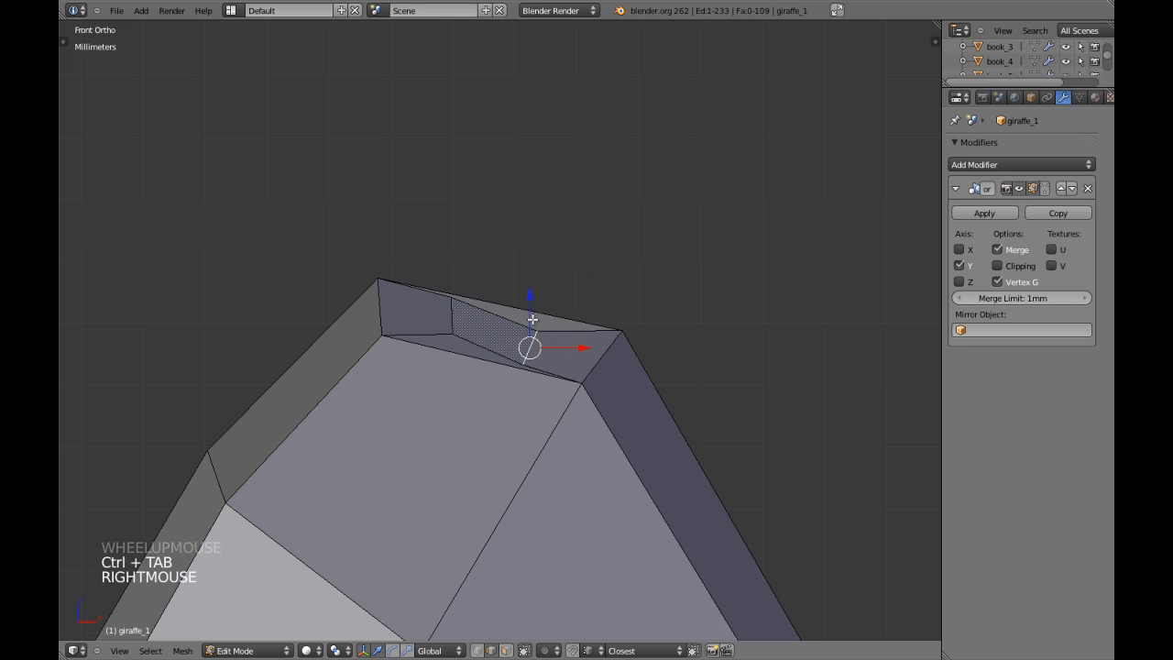
pyautogui.moveTo(530, 315); pyautogui.dragTo(528, 308)
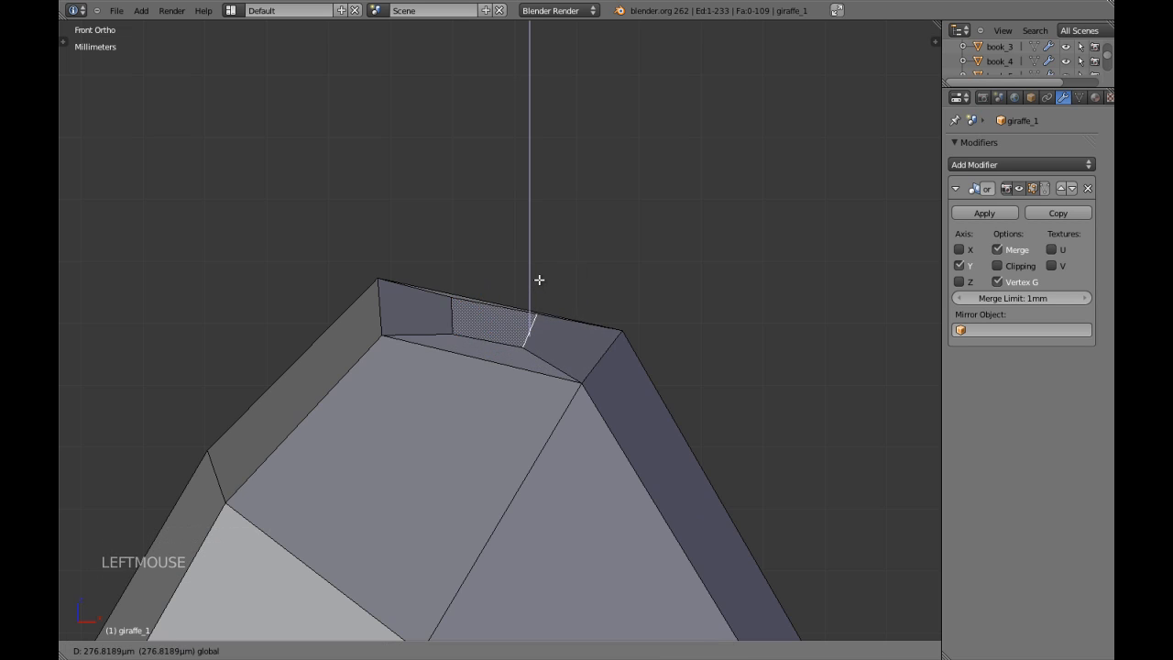
pyautogui.moveTo(541, 275); pyautogui.dragTo(542, 275)
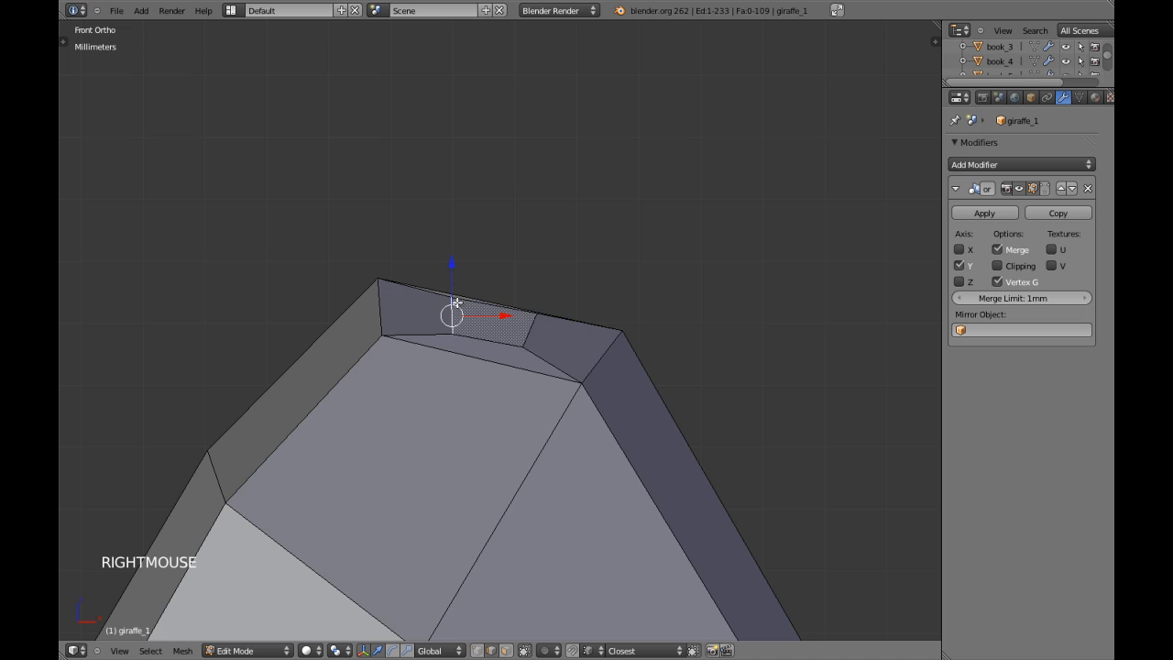
pyautogui.moveTo(456, 265); pyautogui.dragTo(460, 247)
# Step: Adjust the height of the inset face's outer side edge slightly along Z and clear the selection
pyautogui.scroll(-3, 460, 247)
pyautogui.press('a')
pyautogui.moveTo(514, 348); pyautogui.dragTo(534, 292, button='middle')
pyautogui.press('KP_1')
pyautogui.scroll(6, 537, 309)
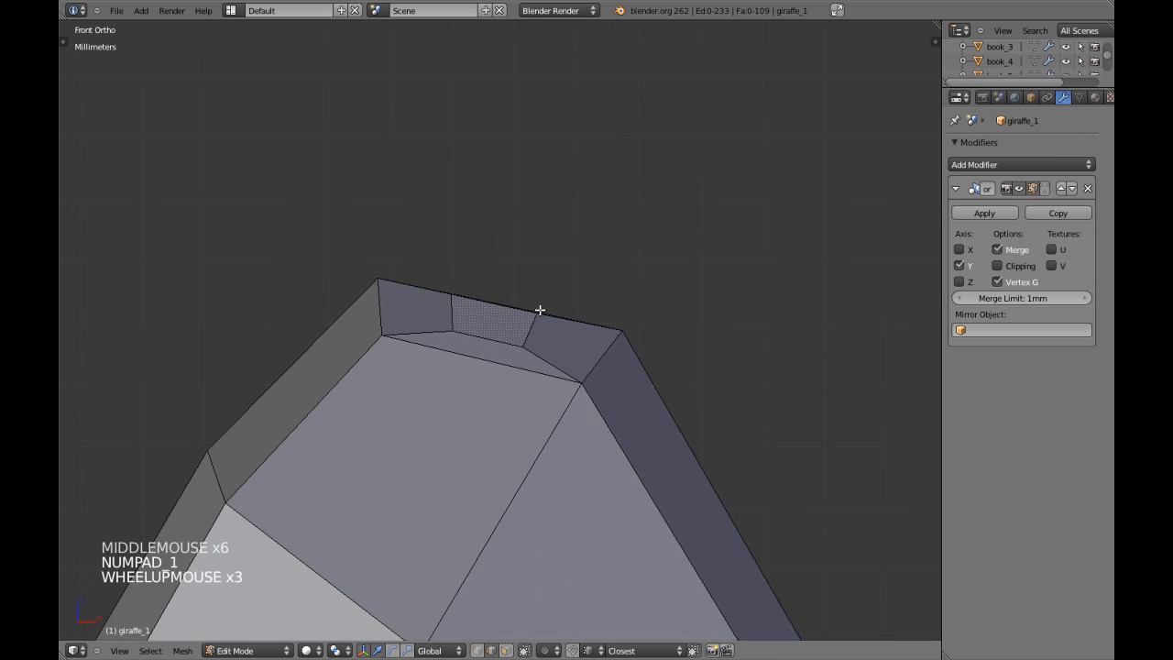
pyautogui.rightClick(476, 341)
pyautogui.moveTo(476, 304); pyautogui.dragTo(476, 306)
pyautogui.scroll(-2, 477, 306)
pyautogui.press('a')
# Step: Switch to face select mode, pick the inset face on the head and view it from the top
pyautogui.moveTo(477, 306); pyautogui.dragTo(560, 391, button='middle')
pyautogui.press('Tab')
pyautogui.press('Tab')
pyautogui.hotkey('ctrl', 'Tab')
pyautogui.rightClick(509, 325)
pyautogui.scroll(-7, 513, 332)
pyautogui.scroll(-3, 513, 332)
pyautogui.press('KP_7')
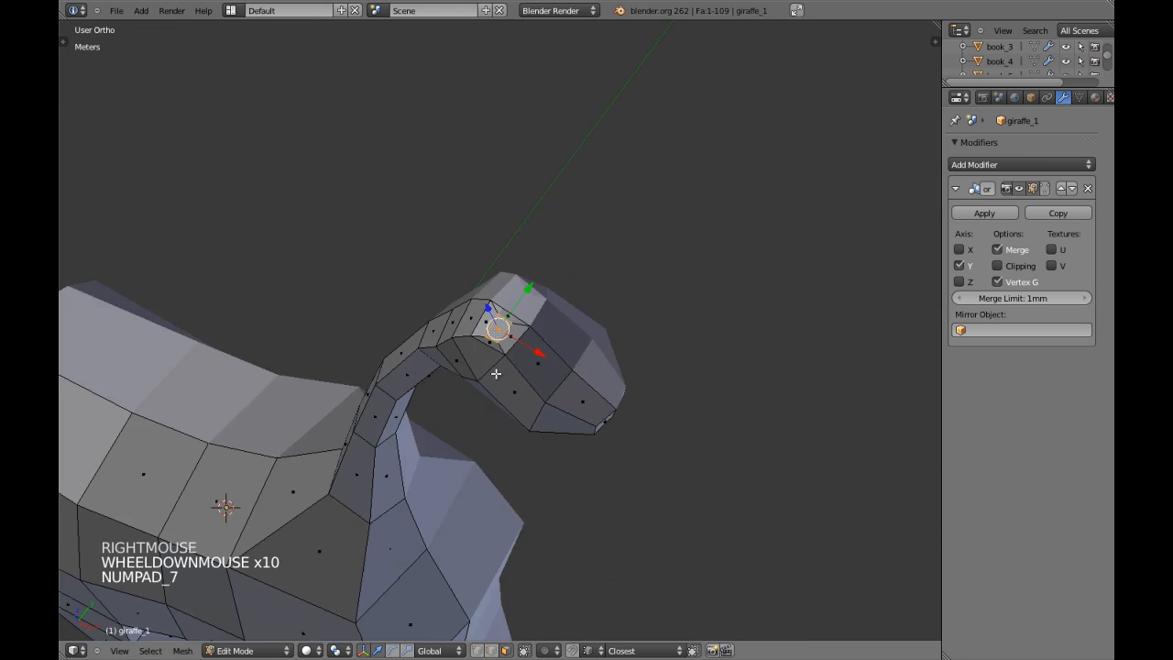
pyautogui.scroll(6, 500, 377)
# Step: Select all faces of the giraffe mesh and recalculate their normals
pyautogui.click(420, 651)
pyautogui.press('a')
pyautogui.press('a')
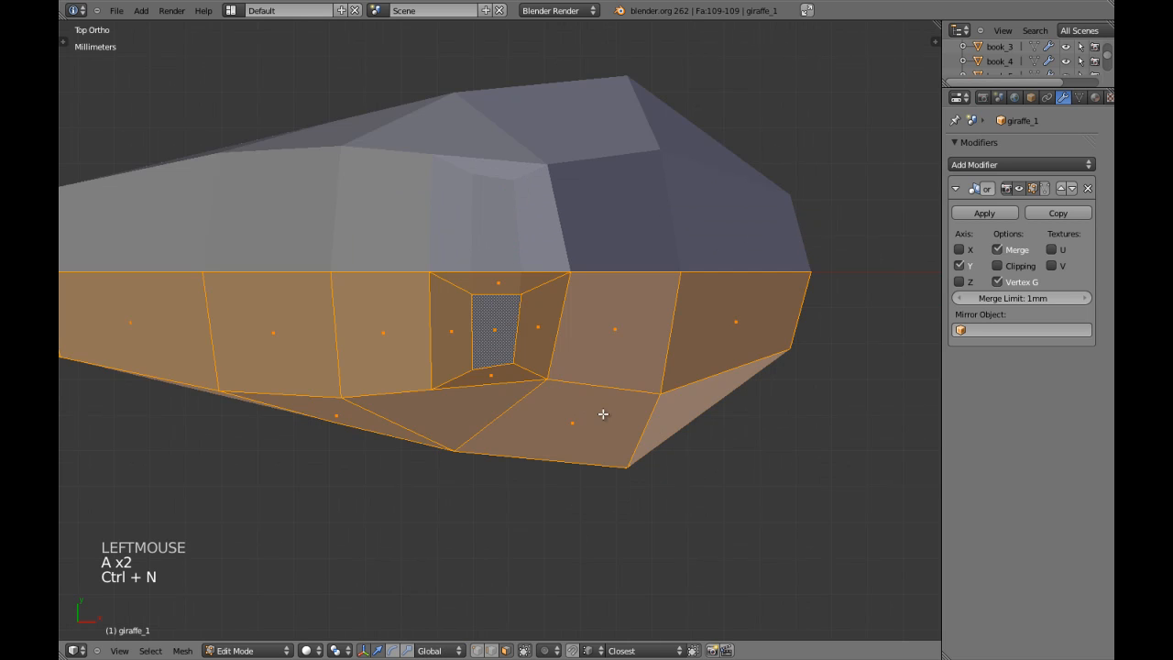
# Step: Set the transform orientation to Normal and reselect only the inset face on top of the head
pyautogui.click(448, 651)
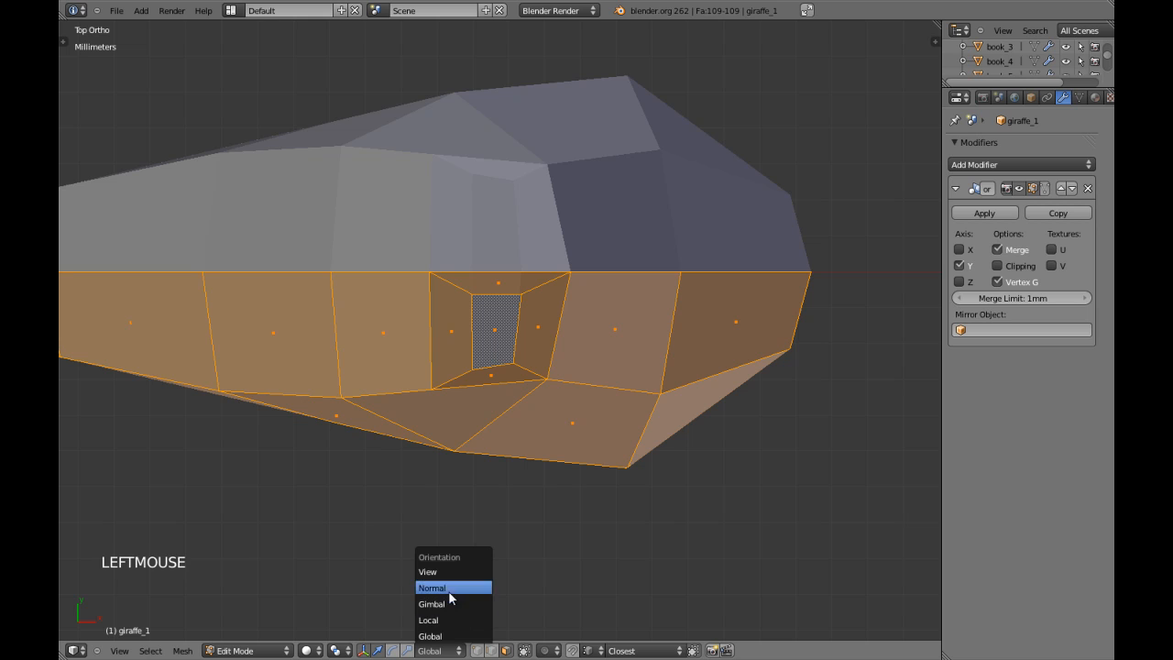
pyautogui.click(450, 588)
pyautogui.rightClick(482, 336)
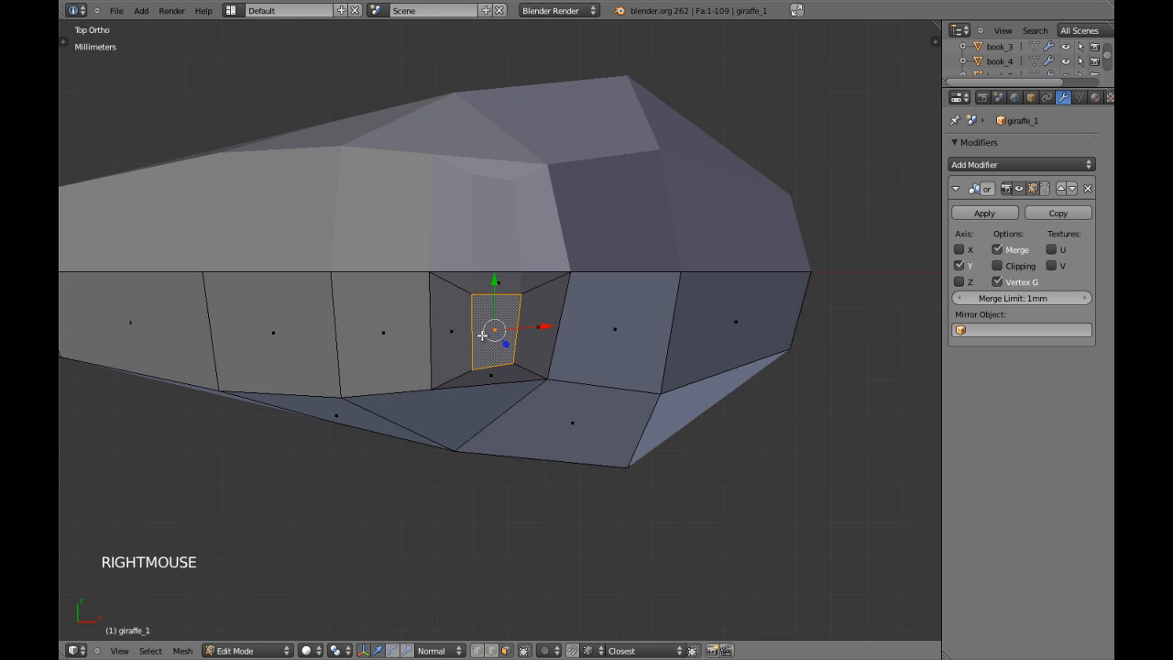
# Step: Try narrowing the inset face along its normal X axis from the front view, and undo the scaling
pyautogui.press('KP_1')
pyautogui.scroll(5, 553, 414)
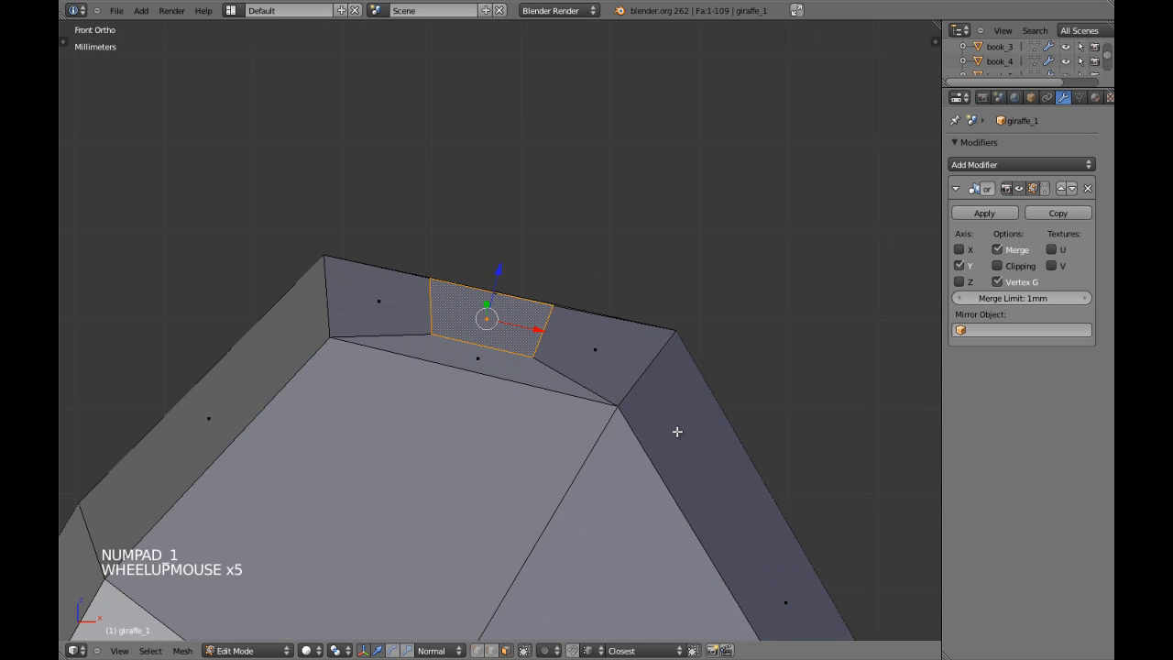
pyautogui.press('s')
pyautogui.press('x')
pyautogui.press('x')
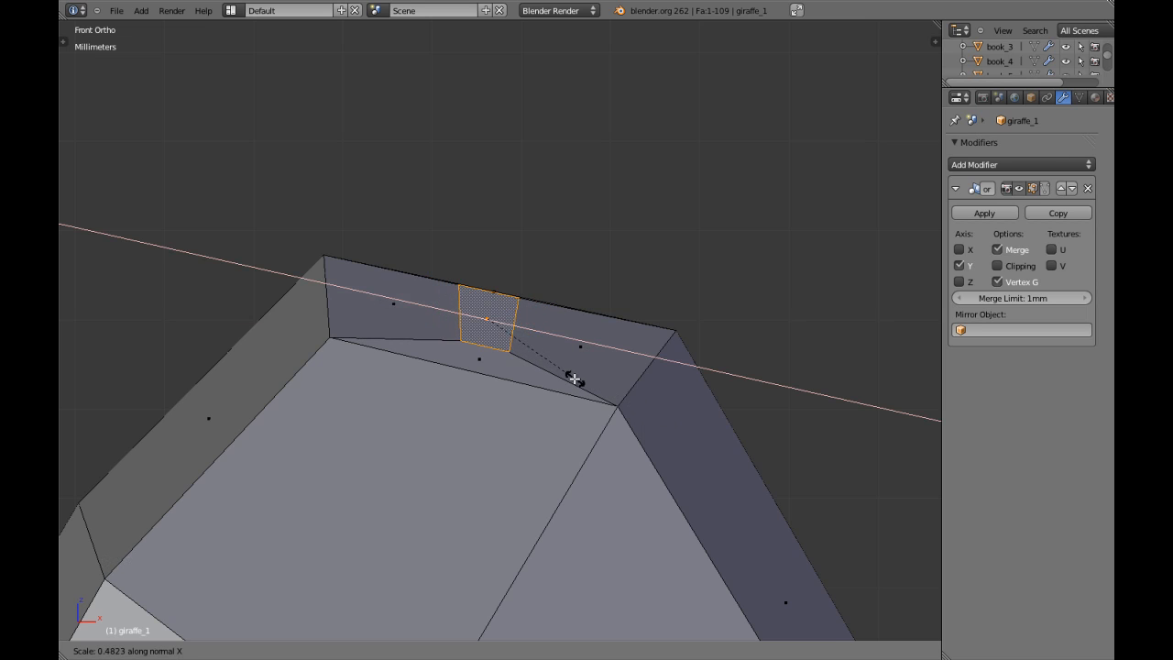
pyautogui.click(556, 368)
pyautogui.moveTo(556, 367); pyautogui.dragTo(584, 437, button='middle')
pyautogui.hotkey('ctrl', 'z')
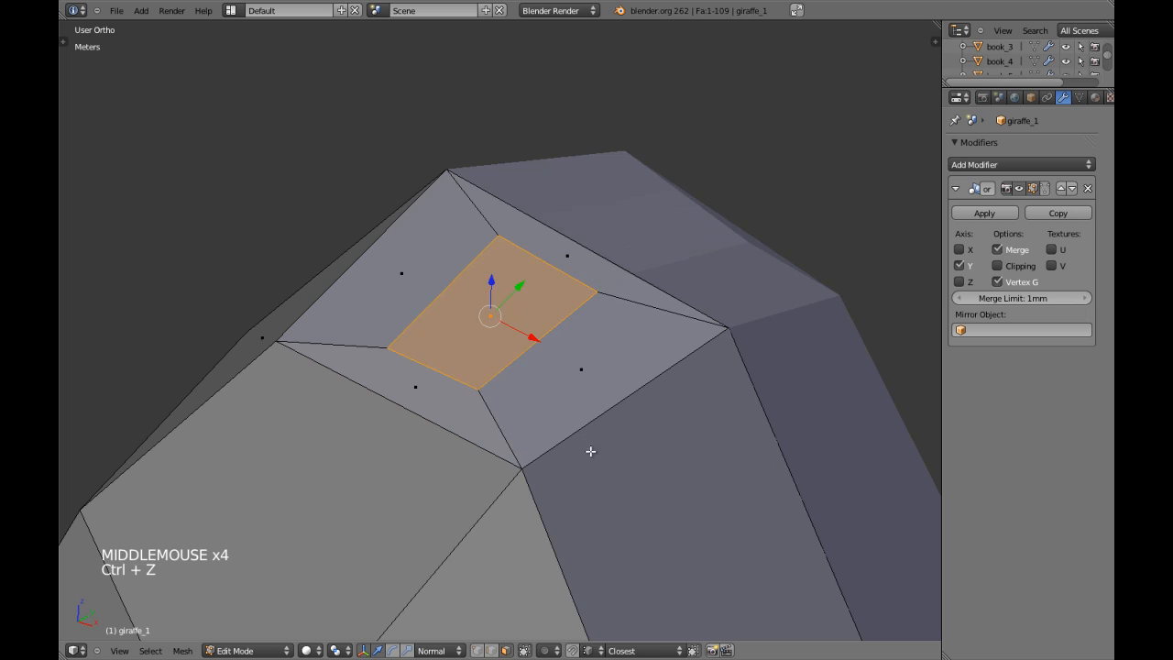
# Step: Scale the inset face down along its normal X axis and slightly along its normal Y axis
pyautogui.press('s')
pyautogui.press('x')
pyautogui.press('x')
pyautogui.click(669, 481)
pyautogui.press('s')
pyautogui.press('s')
pyautogui.press('y')
pyautogui.press('y')
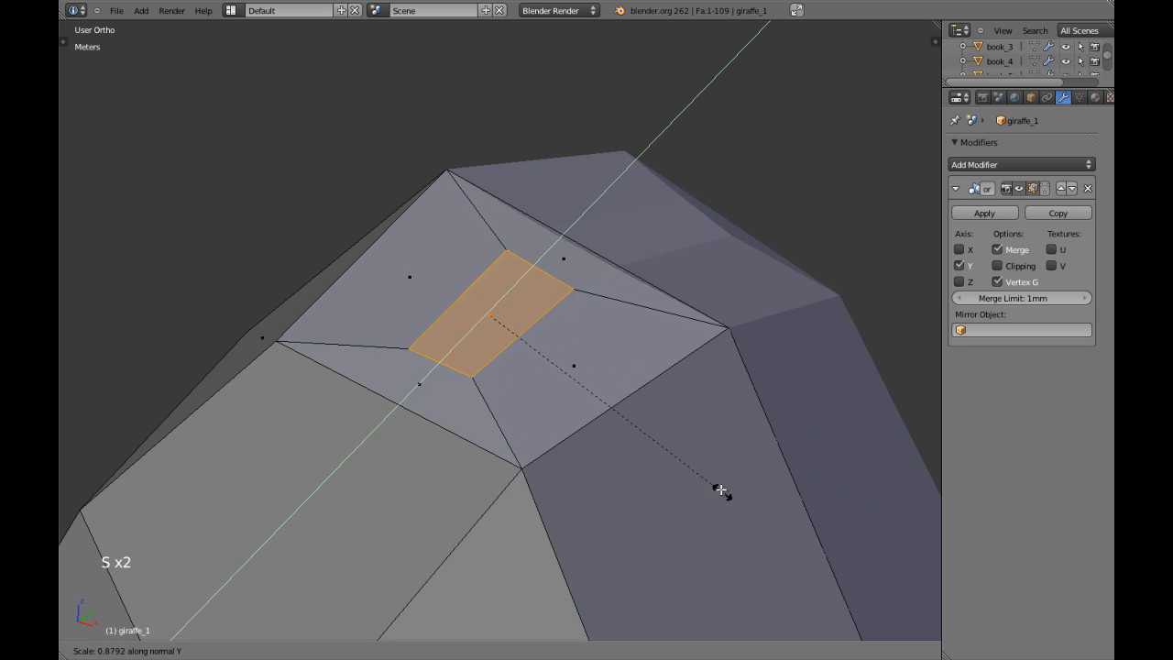
pyautogui.click(683, 459)
# Step: Turn on the mirror modifier's clipping and try extruding the inset face outward along its normal
pyautogui.scroll(-7, 678, 463)
pyautogui.moveTo(679, 464); pyautogui.dragTo(542, 374, button='middle')
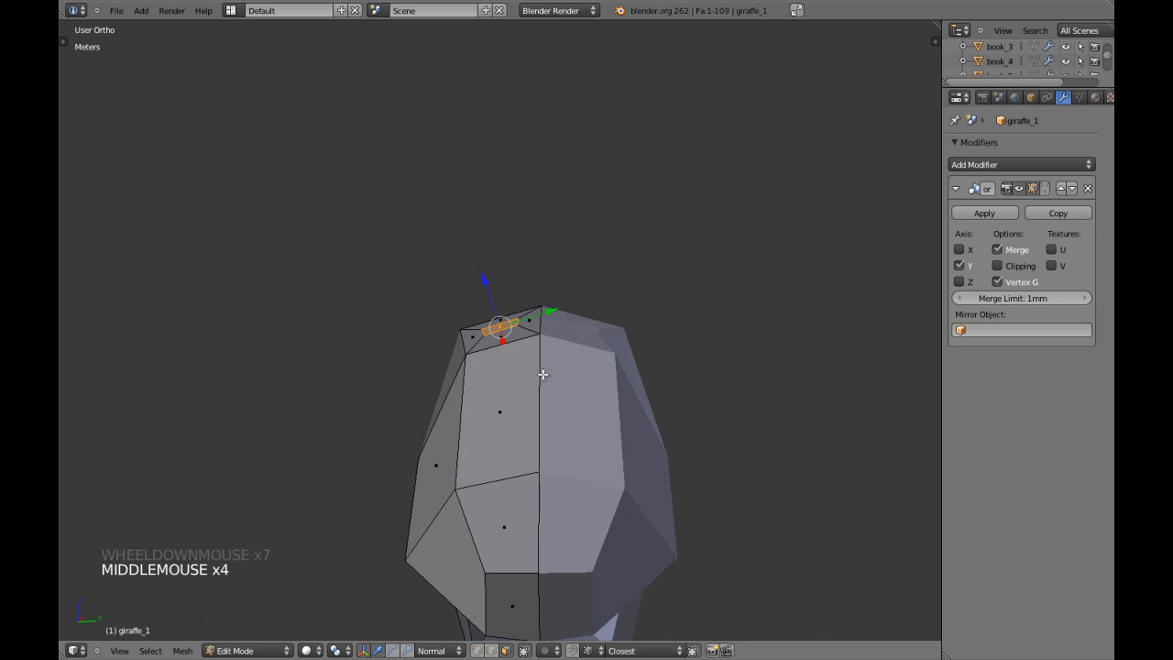
pyautogui.click(999, 266)
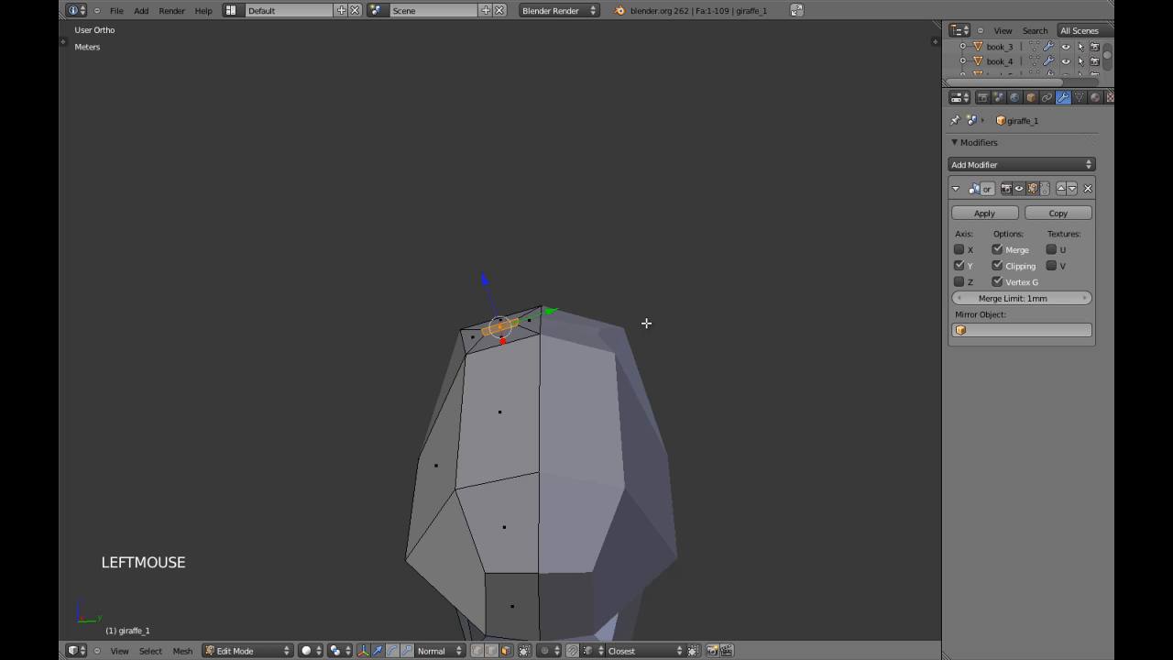
pyautogui.press('KP_1')
pyautogui.scroll(2, 642, 327)
pyautogui.press('e')
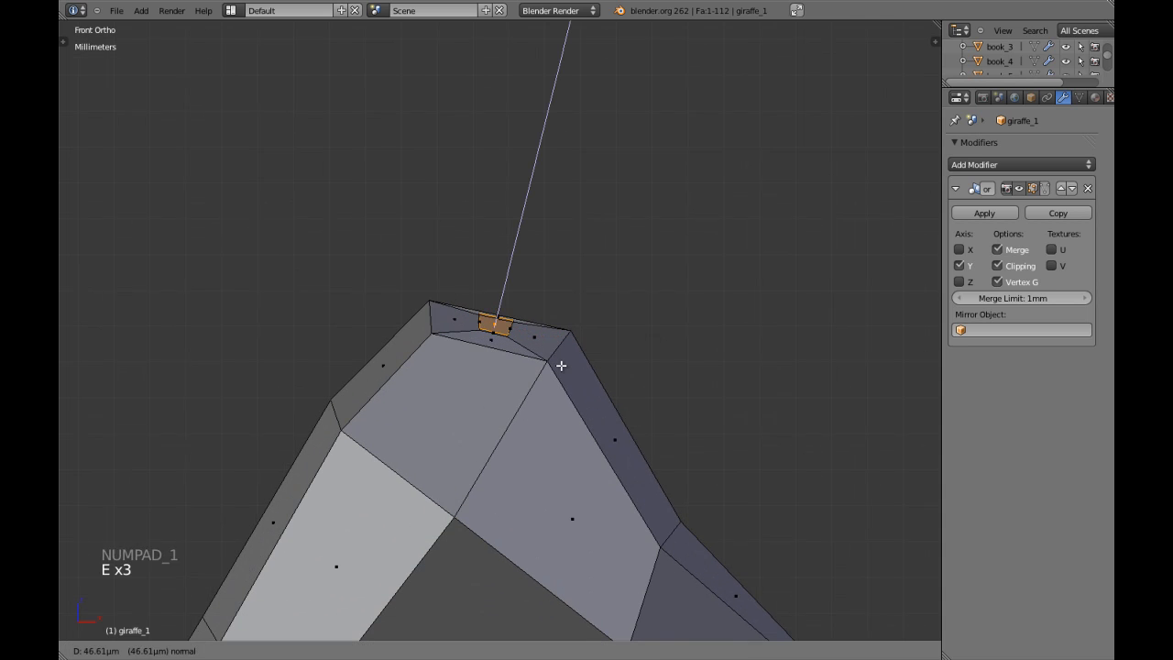
pyautogui.click(564, 345)
# Step: Check the extrusion from the right, turn mirror clipping off and undo the extrusion
pyautogui.moveTo(560, 343); pyautogui.dragTo(421, 294, button='middle')
pyautogui.press('KP_1')
pyautogui.press('KP_3')
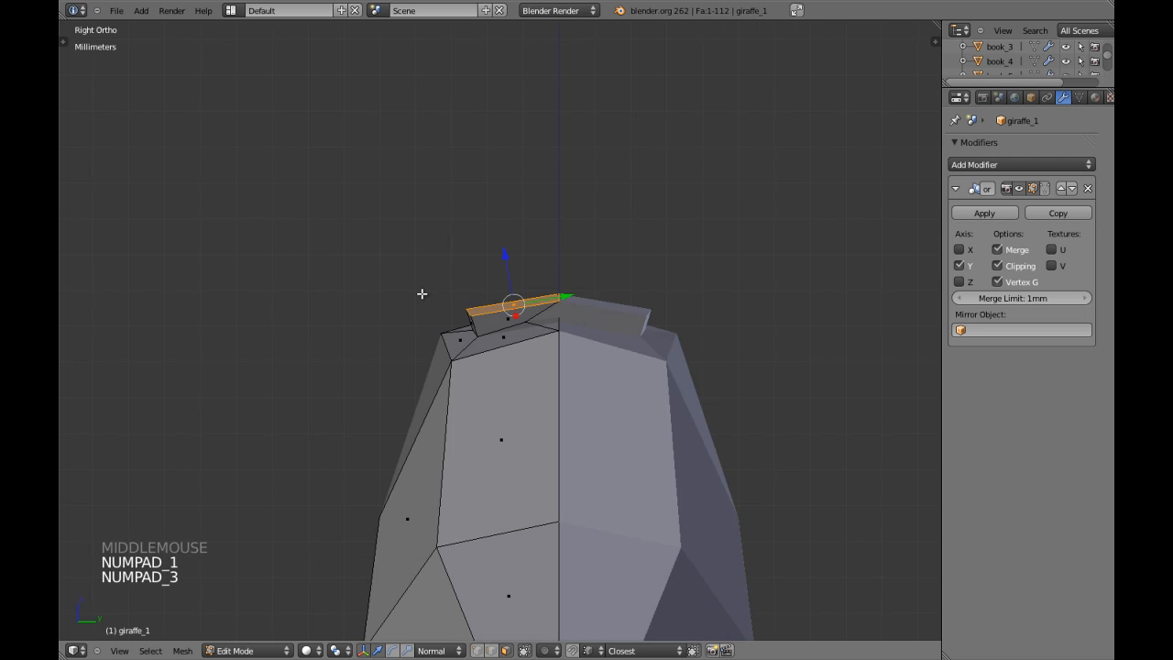
pyautogui.scroll(2, 701, 374)
pyautogui.click(1005, 266)
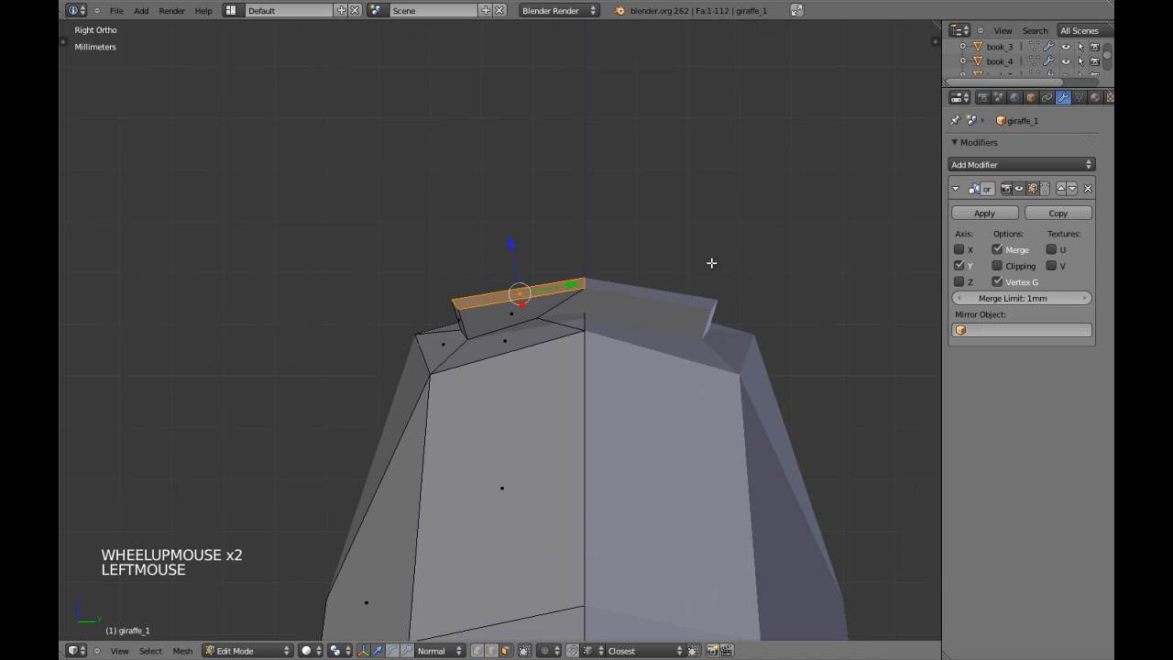
pyautogui.hotkey('ctrl', 'z')
pyautogui.hotkey('ctrl', 'z')
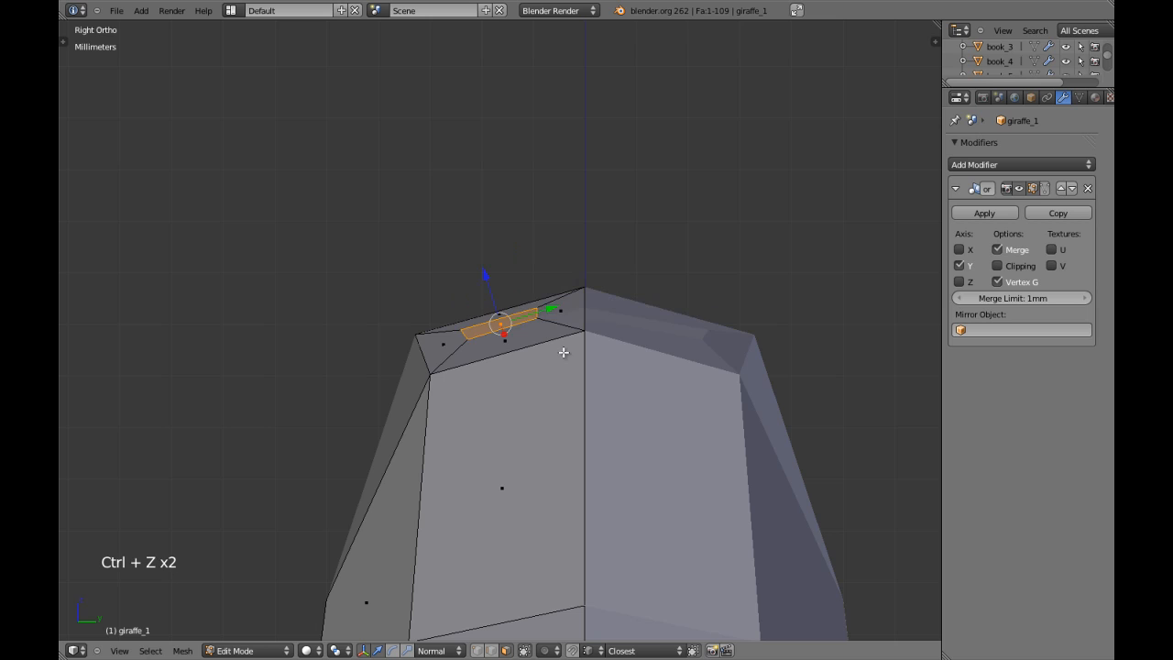
pyautogui.press('e')
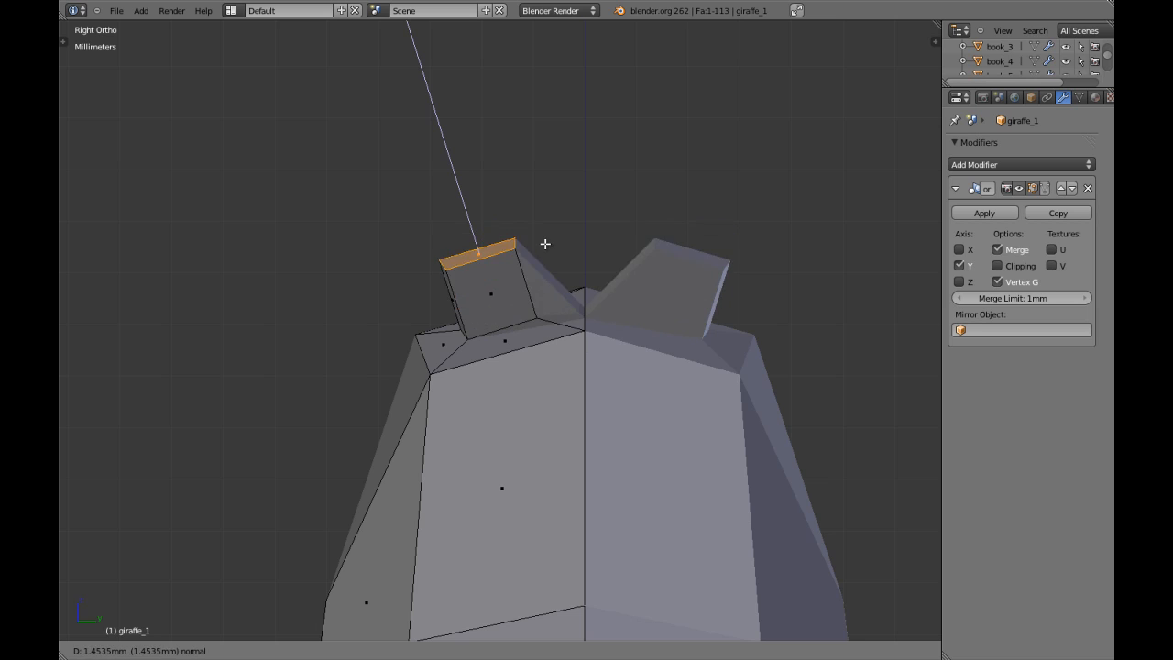
pyautogui.rightClick(555, 257)
pyautogui.hotkey('ctrl', 'z')
# Step: Turn off the mirror modifier's viewport display and extrude the inset face outward along its normal as a short horn
pyautogui.moveTo(492, 367); pyautogui.dragTo(538, 383, button='middle')
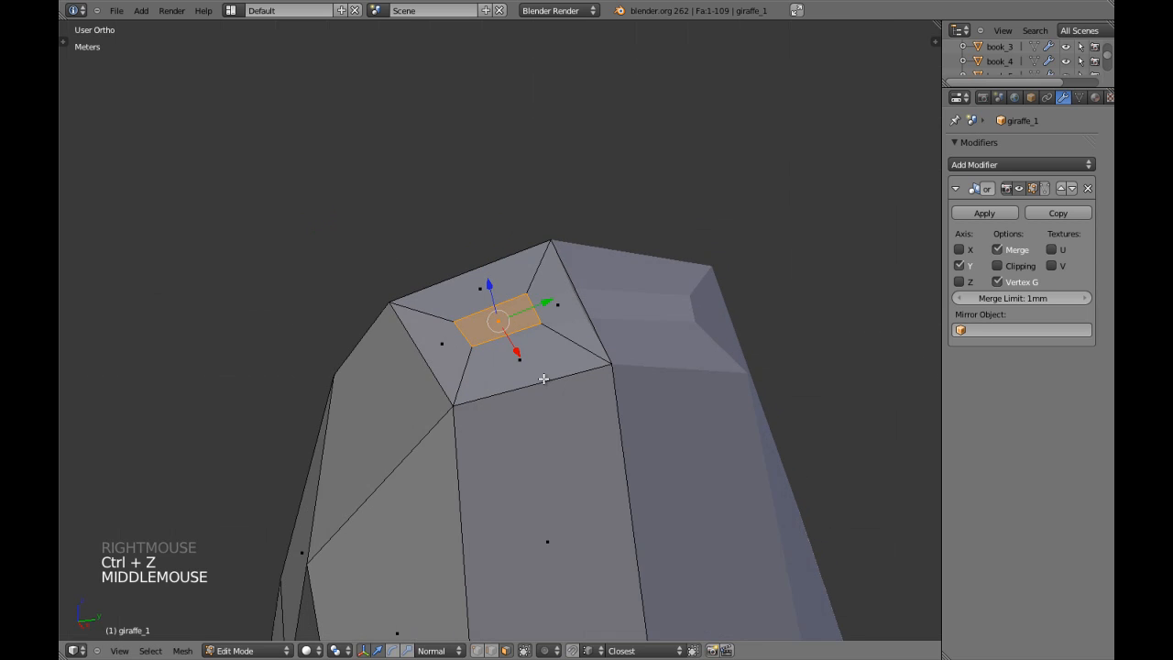
pyautogui.press('KP_3')
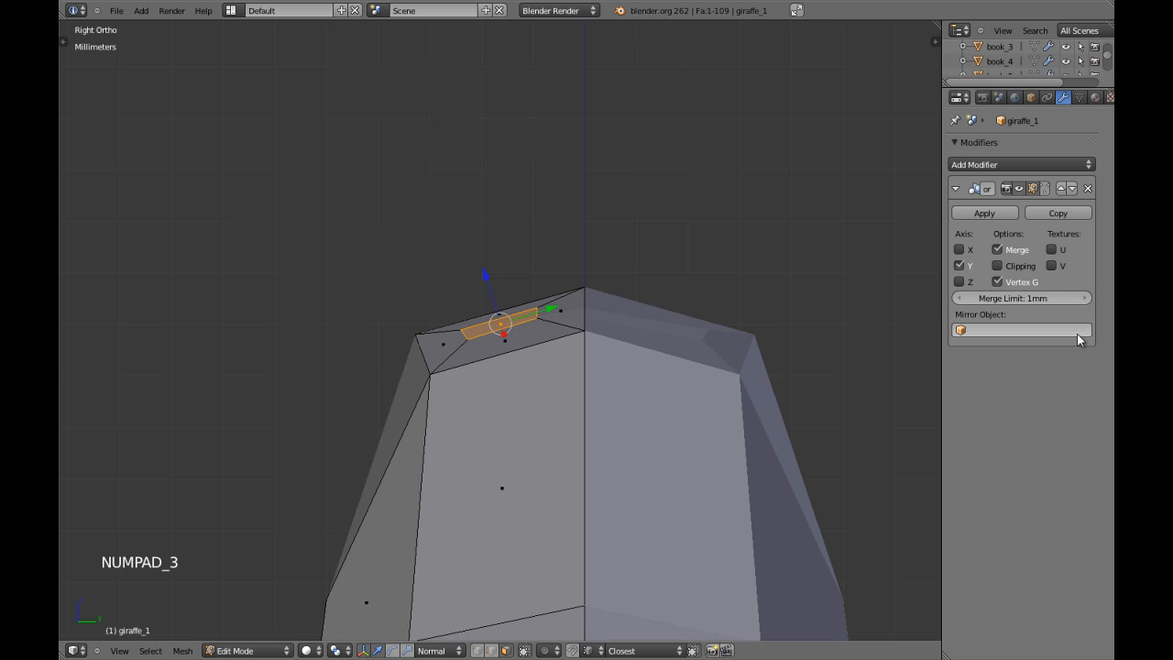
pyautogui.click(1015, 192)
pyautogui.press('e')
pyautogui.press('e')
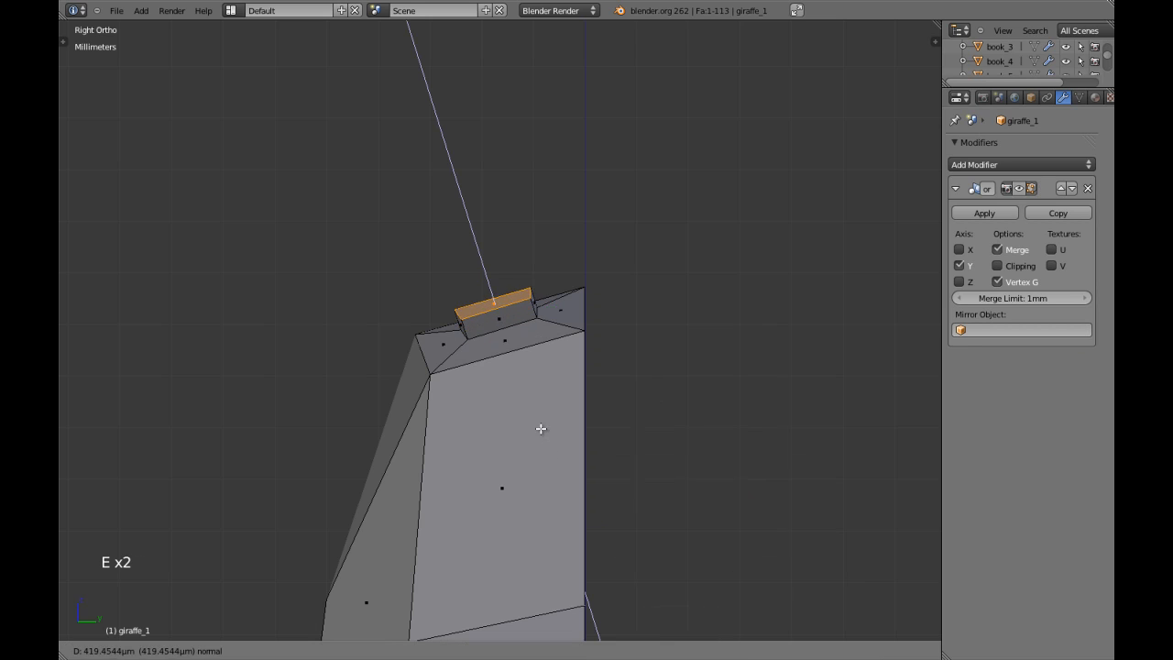
pyautogui.click(533, 410)
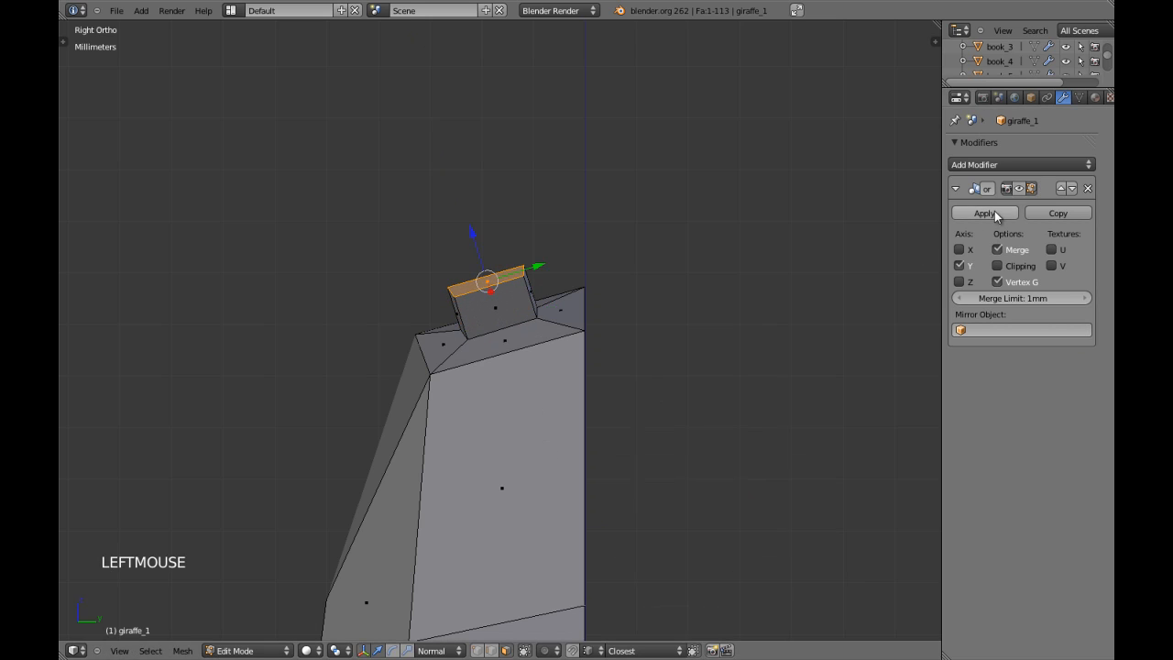
# Step: Turn the mirror modifier's viewport display back on and disable its Merge option
pyautogui.click(1018, 190)
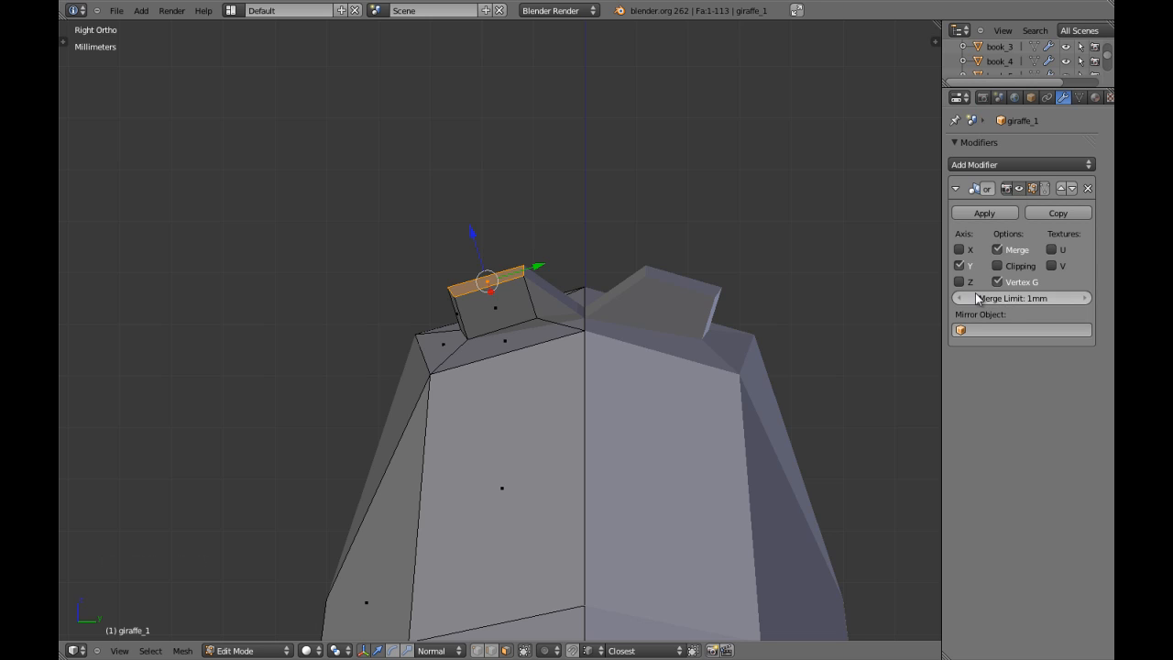
pyautogui.click(1005, 246)
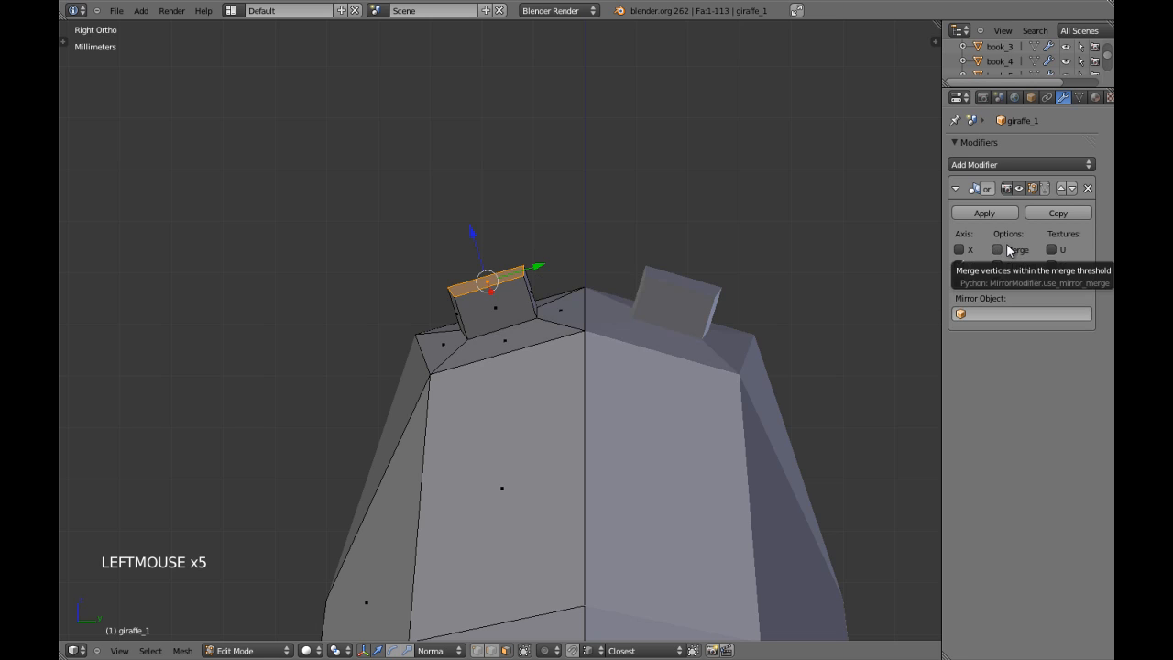
pyautogui.click(1006, 243)
pyautogui.click(1006, 244)
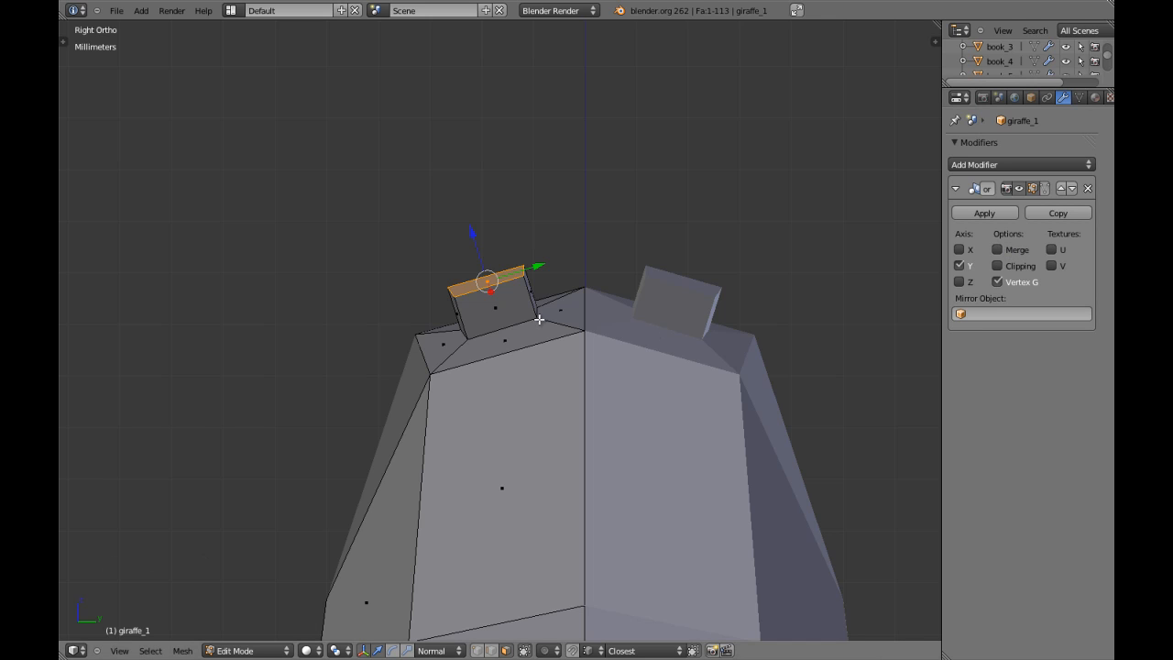
# Step: Move the whole short horn outward away from the head's centre line, and re-enable Merge and Clipping on the mirror modifier
pyautogui.press('ctrl+KP_Add')
pyautogui.moveTo(539, 290); pyautogui.dragTo(534, 283)
pyautogui.click(997, 249)
pyautogui.click(997, 265)
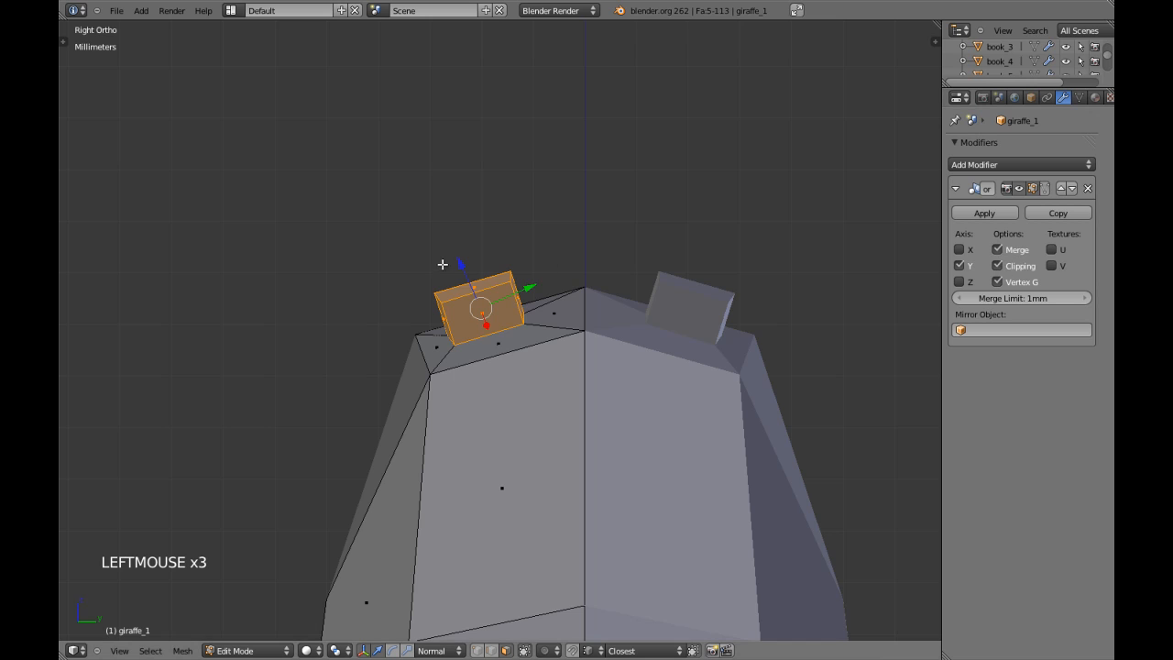
# Step: Extrude only the horn's top face about 0.41 mm along its normal and widen it along its normal Y axis
pyautogui.press('a')
pyautogui.rightClick(472, 286)
pyautogui.press('e')
pyautogui.press('e')
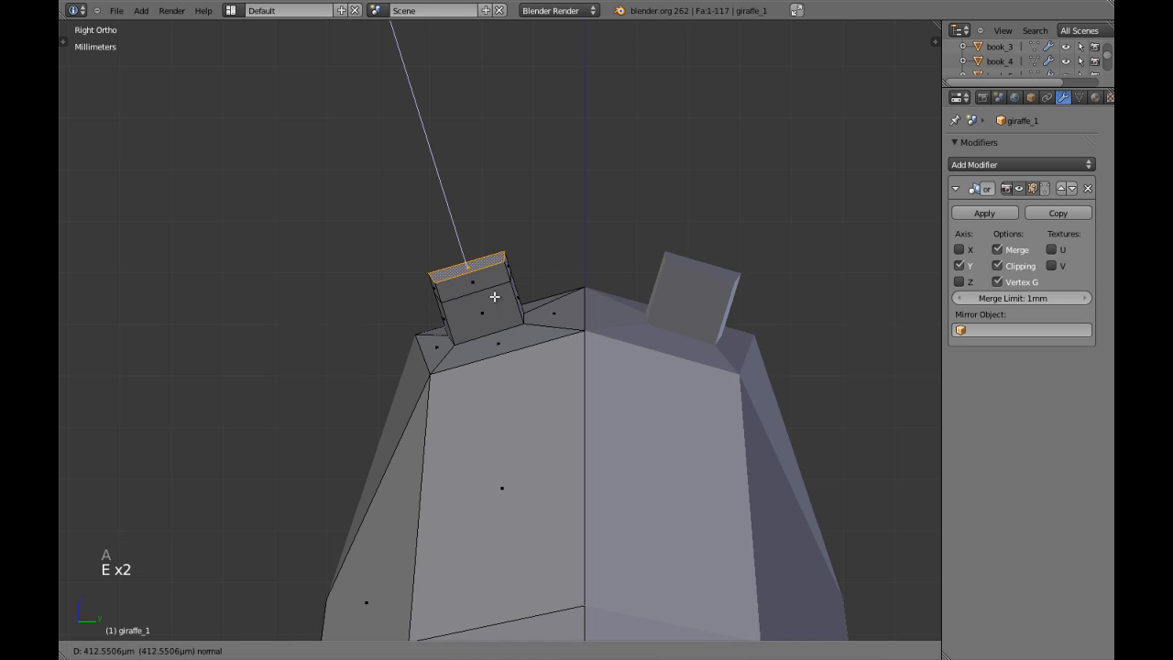
pyautogui.click(496, 294)
pyautogui.press('s')
pyautogui.press('s')
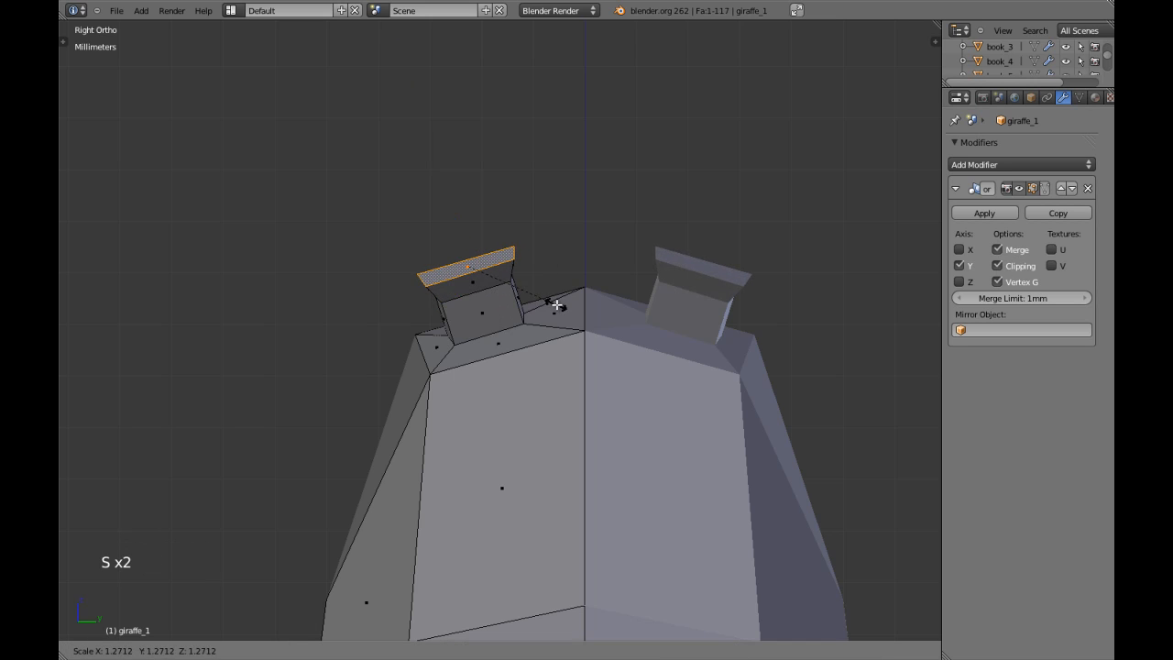
pyautogui.rightClick(561, 306)
pyautogui.press('s')
pyautogui.press('s')
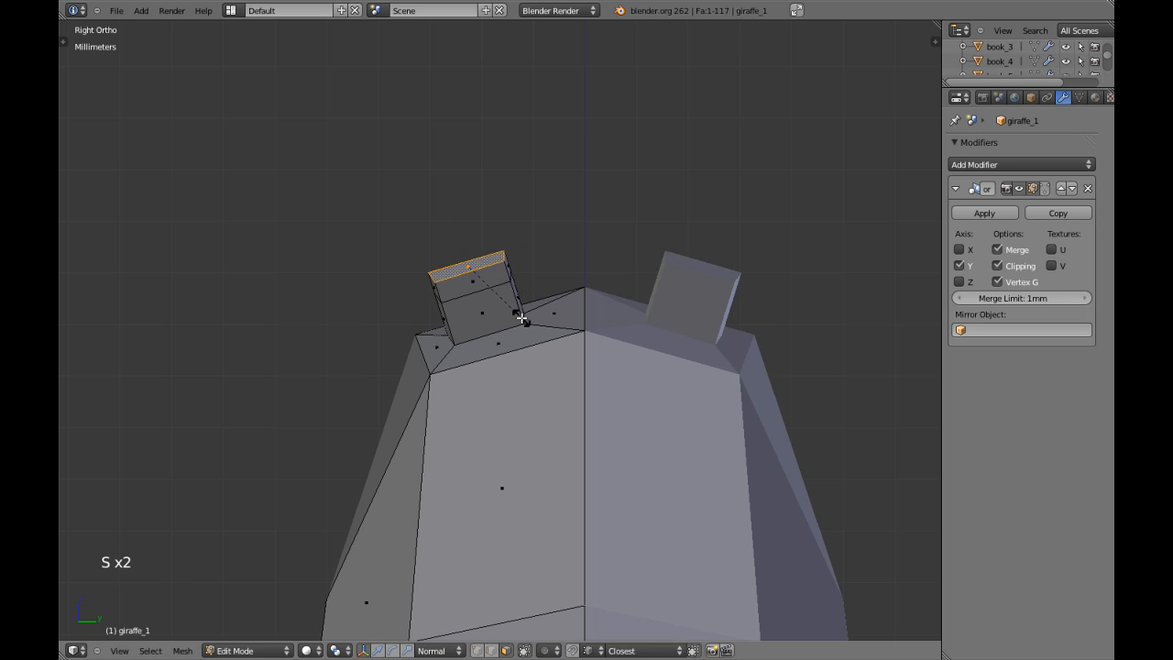
pyautogui.press('y')
pyautogui.press('y')
pyautogui.click(558, 322)
# Step: Extrude the horn's top face about 0.8 mm further and widen it along its normal Y axis
pyautogui.press('e')
pyautogui.press('e')
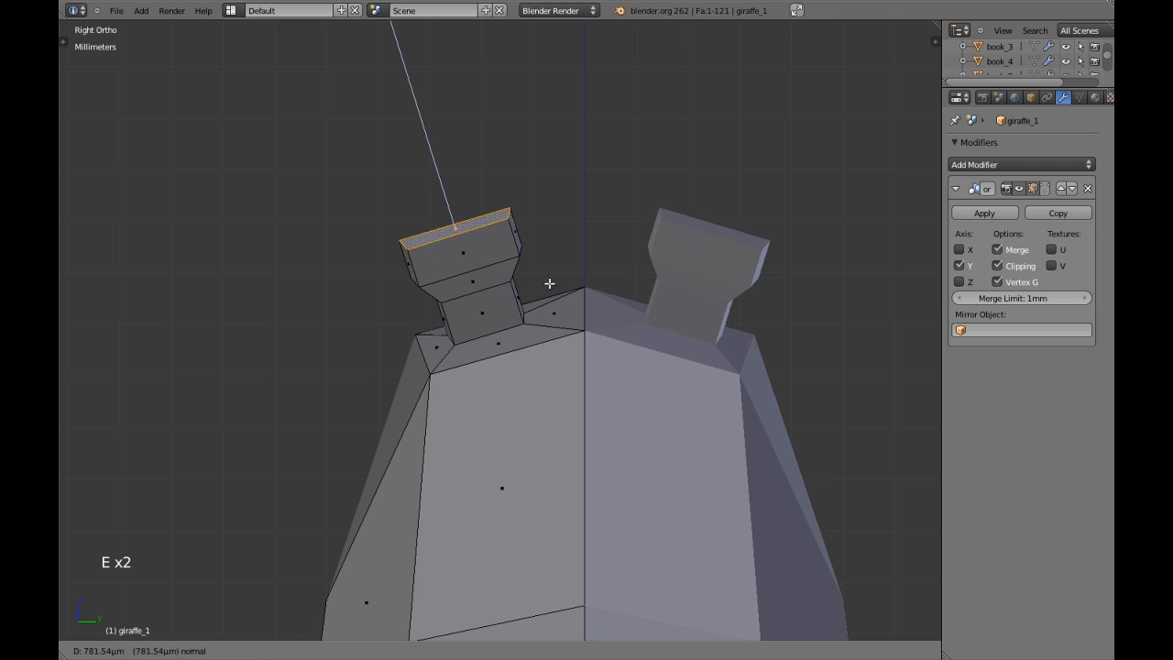
pyautogui.click(553, 287)
pyautogui.press('s')
pyautogui.press('s')
pyautogui.press('y')
pyautogui.press('y')
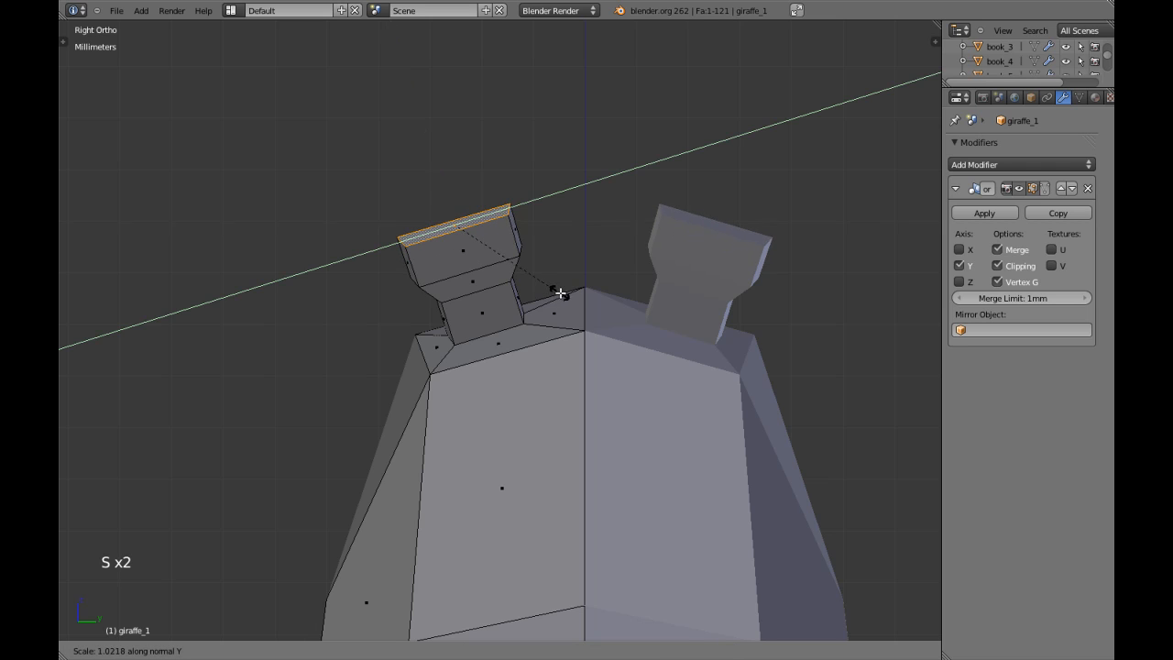
pyautogui.click(589, 296)
# Step: Extrude the horn's top face once more and narrow it along its normal Y axis to close the knob
pyautogui.press('e')
pyautogui.press('e')
pyautogui.click(610, 281)
pyautogui.press('s')
pyautogui.press('s')
pyautogui.press('y')
pyautogui.press('y')
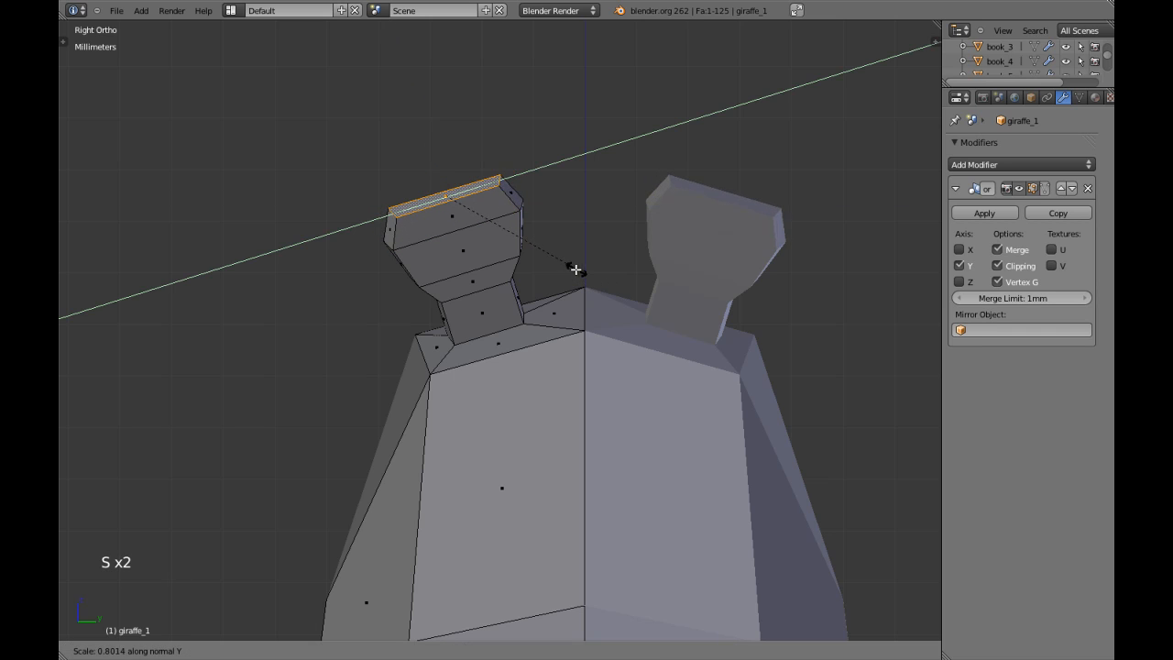
pyautogui.click(553, 253)
pyautogui.press('a')
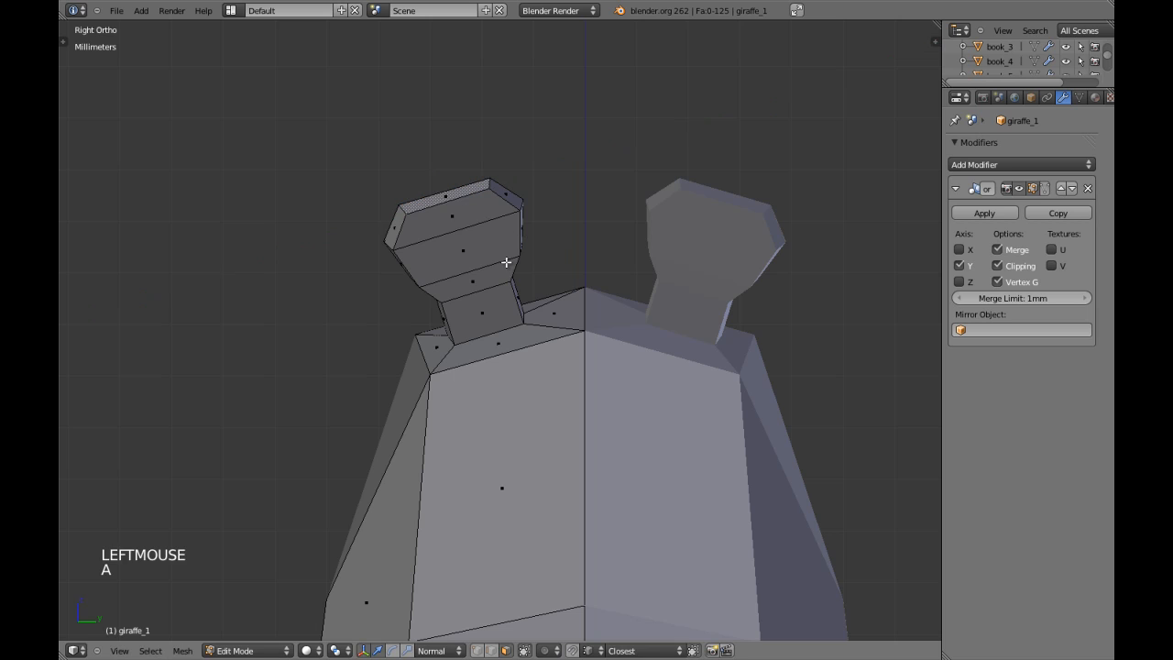
# Step: In edge selection, scale the loop at the widening of the horn's knob to about 1.16 along its normal Y axis
pyautogui.hotkey('ctrl', 'Tab')
pyautogui.click(463, 264)
pyautogui.keyDown('alt'); pyautogui.keyDown('shift'); pyautogui.rightClick(467, 272); pyautogui.keyUp('shift'); pyautogui.keyUp('alt')
pyautogui.press('s')
pyautogui.press('y')
pyautogui.press('y')
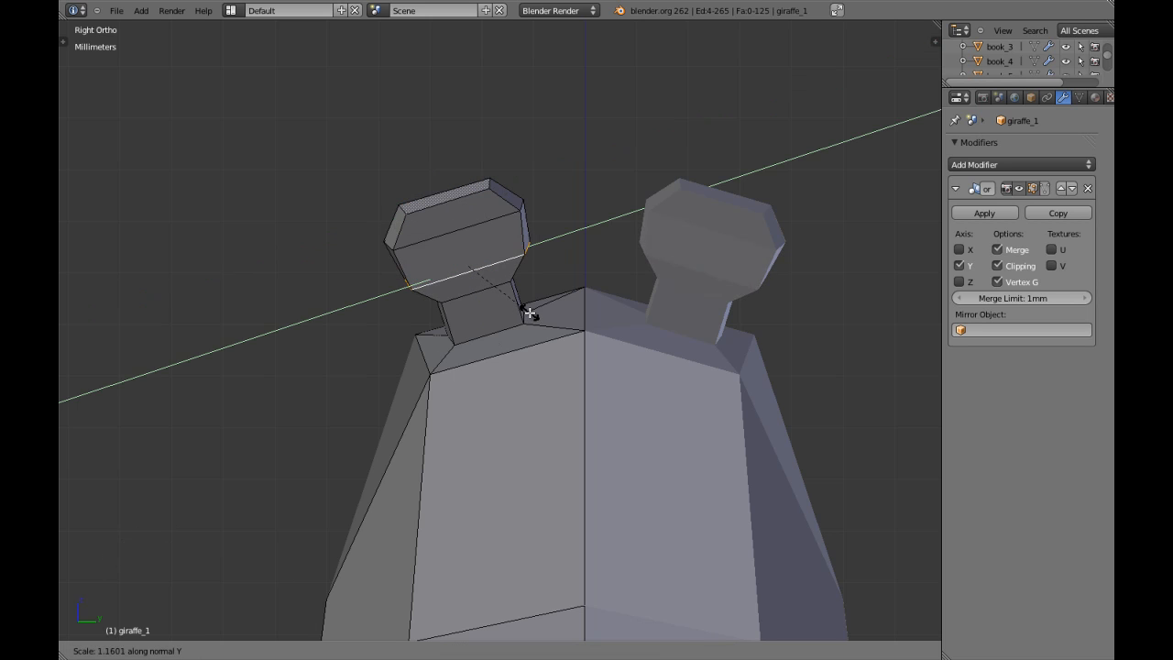
pyautogui.click(530, 314)
pyautogui.press('a')
# Step: In face selection, move the horn's top face slightly outward to lengthen the tip
pyautogui.hotkey('ctrl', 'Tab')
pyautogui.click(517, 313)
pyautogui.rightClick(447, 187)
pyautogui.moveTo(440, 165); pyautogui.dragTo(436, 152)
# Step: Leave mesh editing and examine the horns' proportions against the giraffe's head and neck from several angles
pyautogui.press('Tab')
pyautogui.scroll(-4, 466, 247)
pyautogui.moveTo(467, 266); pyautogui.dragTo(358, 373, button='middle')
pyautogui.scroll(-9, 612, 458)
pyautogui.press('a')
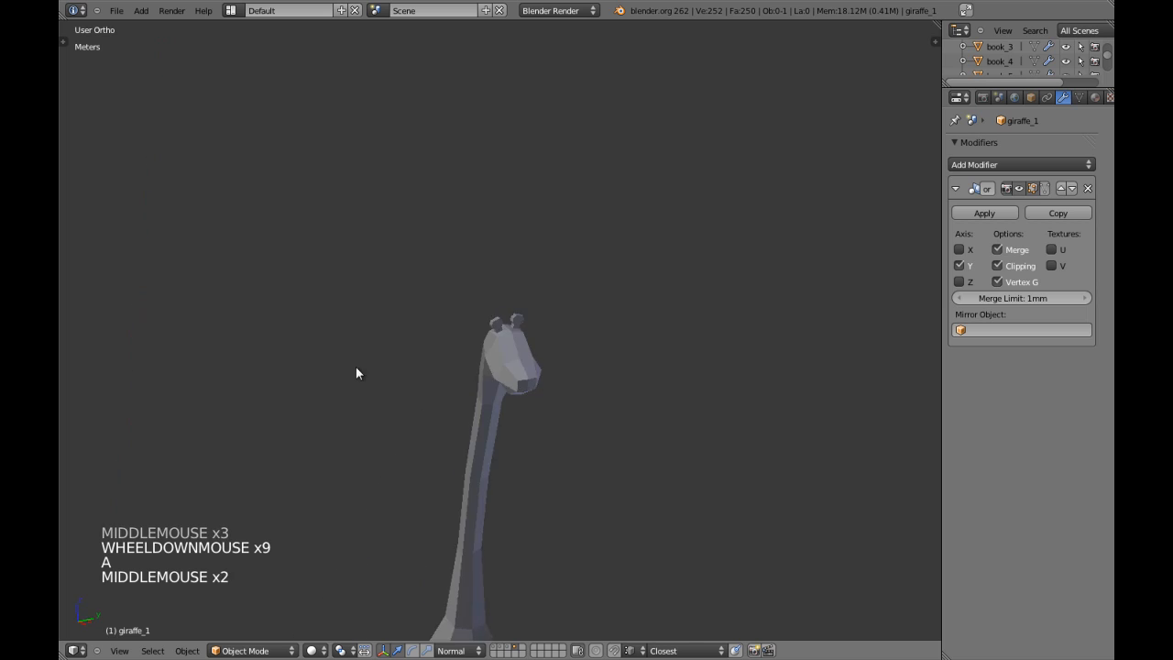
pyautogui.scroll(-3, 526, 471)
pyautogui.press('a')
pyautogui.keyDown('shift'); pyautogui.moveTo(526, 471); pyautogui.dragTo(505, 361, button='middle'); pyautogui.keyUp('shift')
pyautogui.press('a')
pyautogui.scroll(4, 517, 369)
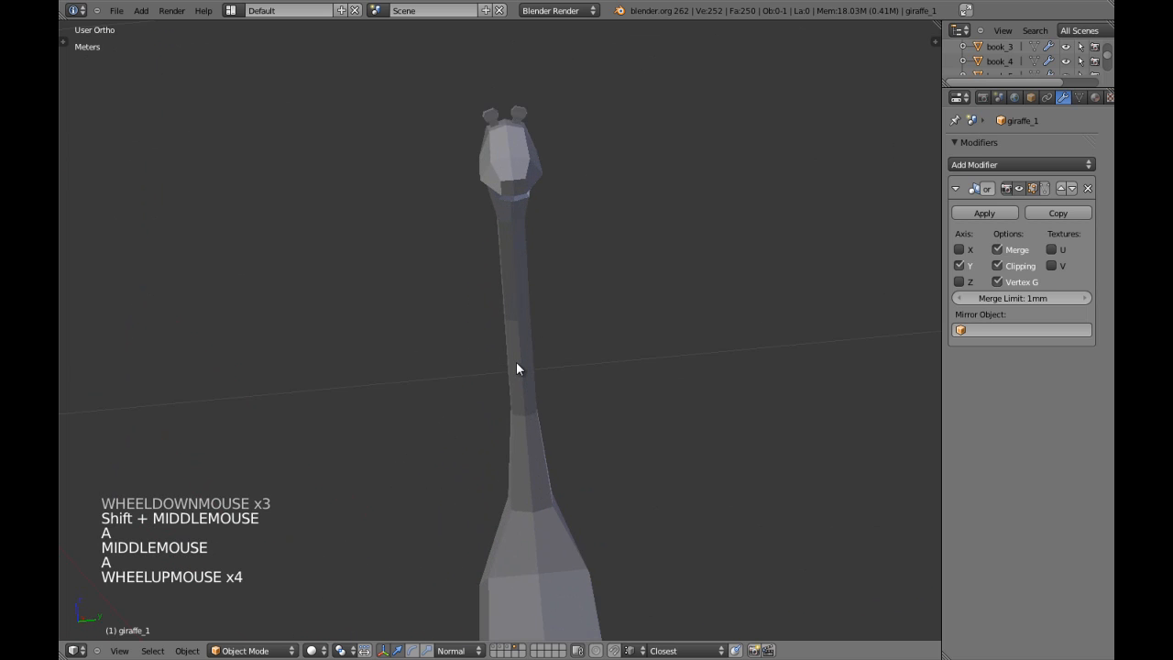
pyautogui.press('KP_1')
pyautogui.press('KP_3')
pyautogui.scroll(2, 562, 230)
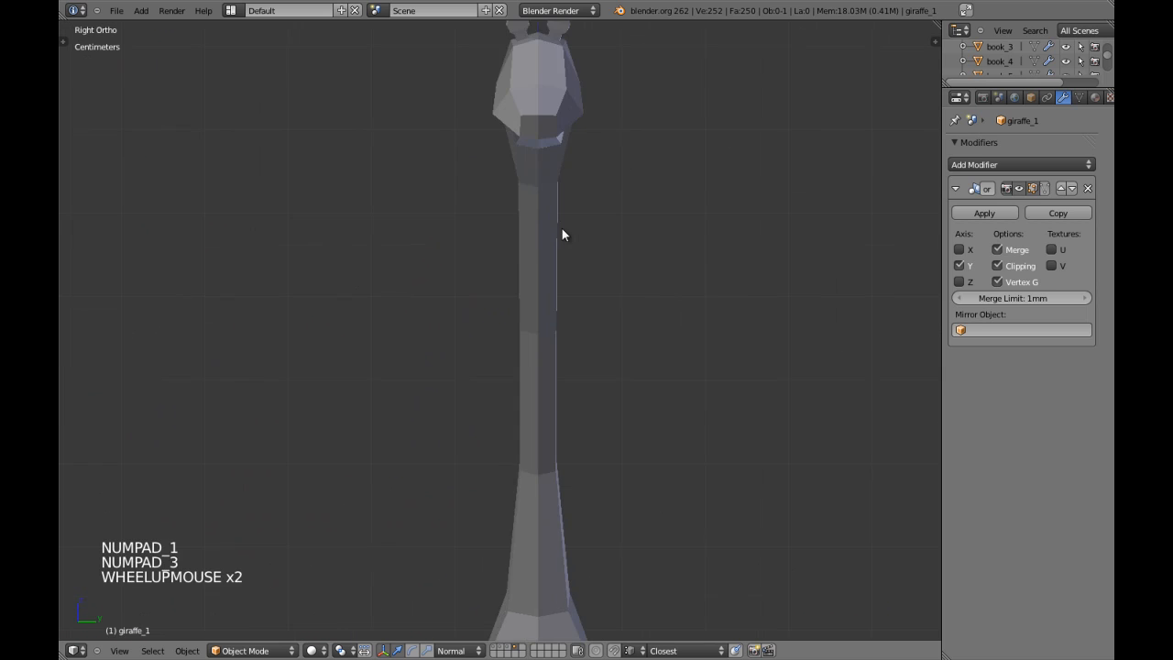
pyautogui.scroll(1, 562, 235)
pyautogui.keyDown('shift'); pyautogui.moveTo(562, 235); pyautogui.dragTo(524, 358, button='middle'); pyautogui.keyUp('shift')
pyautogui.scroll(4, 524, 358)
# Step: Return to editing the giraffe mesh and select the ring of faces around the horn's stem
pyautogui.rightClick(537, 230)
pyautogui.press('Tab')
pyautogui.keyDown('shift'); pyautogui.moveTo(537, 230); pyautogui.dragTo(537, 319, button='middle'); pyautogui.keyUp('shift')
pyautogui.scroll(4, 546, 335)
pyautogui.press('a')
pyautogui.hotkey('ctrl', 'Tab')
pyautogui.click(529, 298)
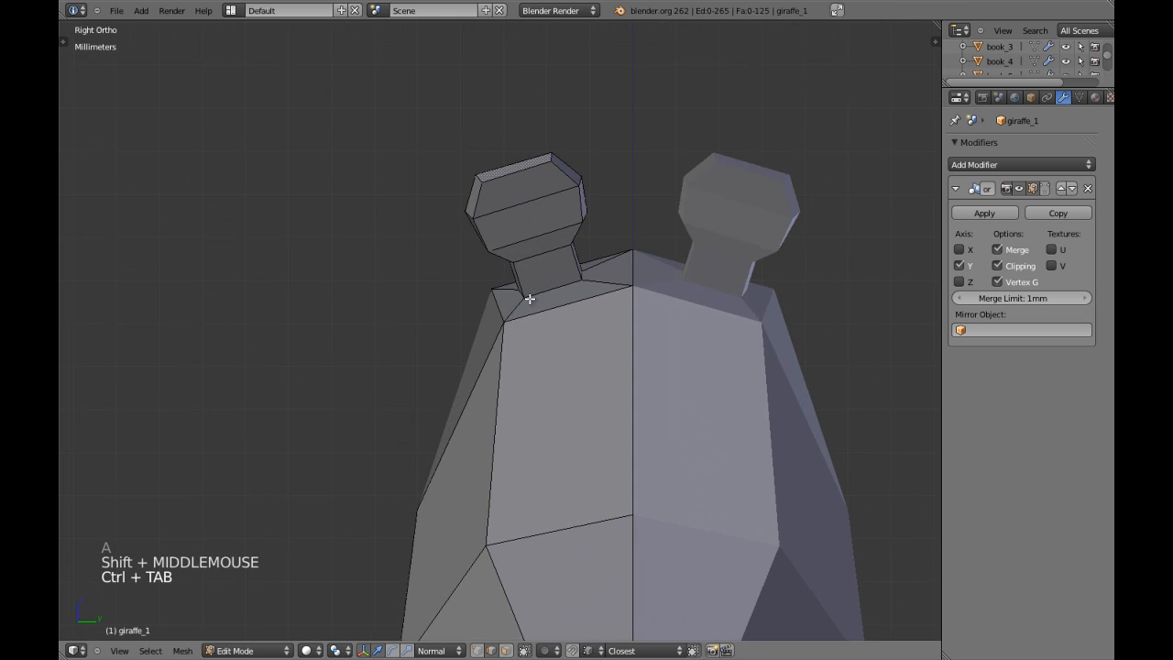
pyautogui.hotkey('ctrl', 'Tab')
pyautogui.click(531, 304)
pyautogui.keyDown('alt'); pyautogui.keyDown('shift'); pyautogui.rightClick(571, 261); pyautogui.keyUp('shift'); pyautogui.keyUp('alt')
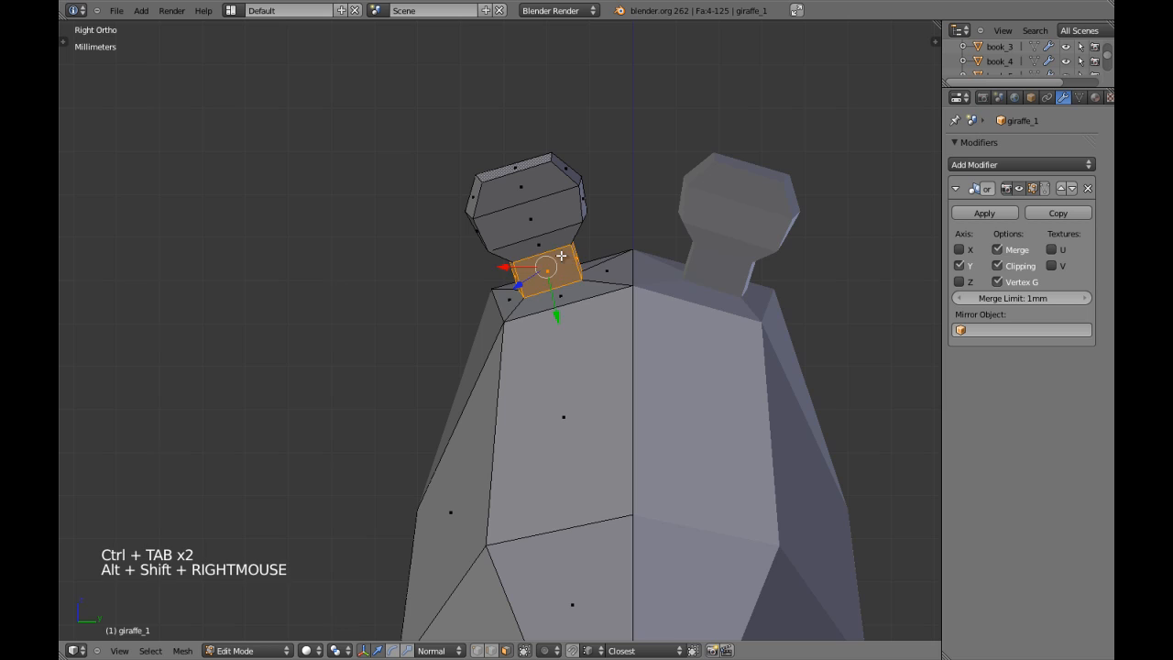
# Step: Undo the horn's knob extrusions and scaling back to the short stem with its top face selected
pyautogui.press('a')
pyautogui.hotkey('ctrl', 'z')
pyautogui.hotkey('ctrl', 'z')
pyautogui.hotkey('ctrl', 'z')
pyautogui.hotkey('ctrl', 'z')
pyautogui.hotkey('ctrl', 'z')
pyautogui.hotkey('ctrl', 'z')
pyautogui.hotkey('ctrl', 'z')
pyautogui.hotkey('ctrl', 'z')
pyautogui.hotkey('ctrl', 'z')
pyautogui.hotkey('ctrl', 'z')
pyautogui.hotkey('ctrl', 'z')
pyautogui.hotkey('ctrl', 'z')
pyautogui.hotkey('ctrl', 'z')
pyautogui.hotkey('ctrl', 'z')
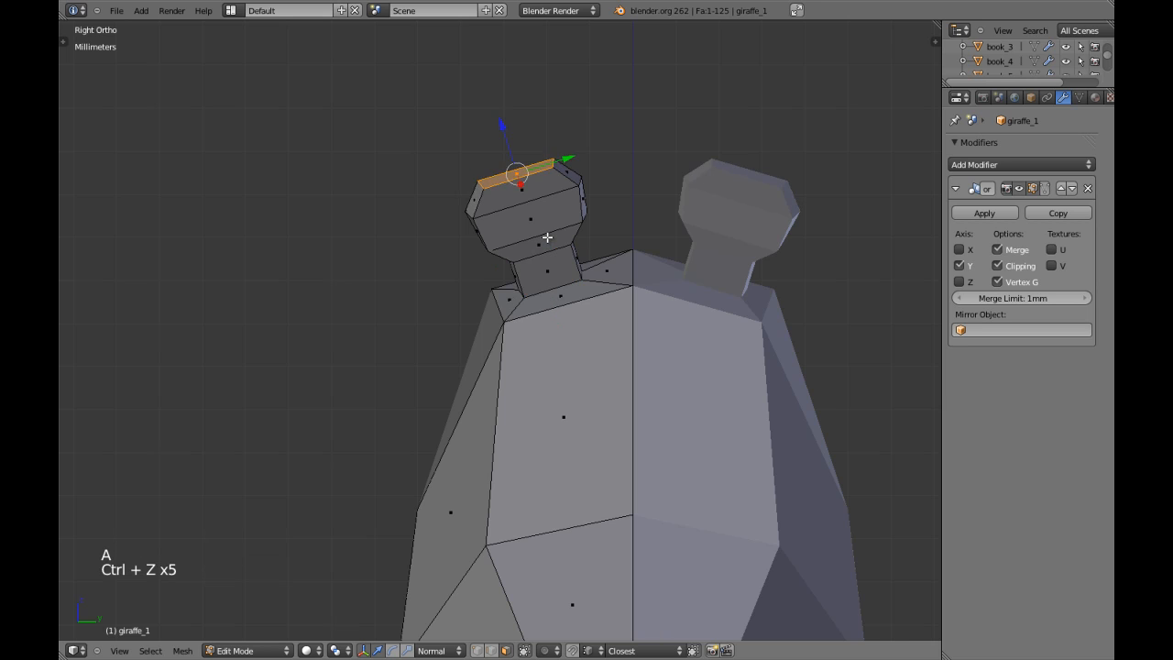
pyautogui.hotkey('ctrl', 'z')
pyautogui.hotkey('ctrl', 'z')
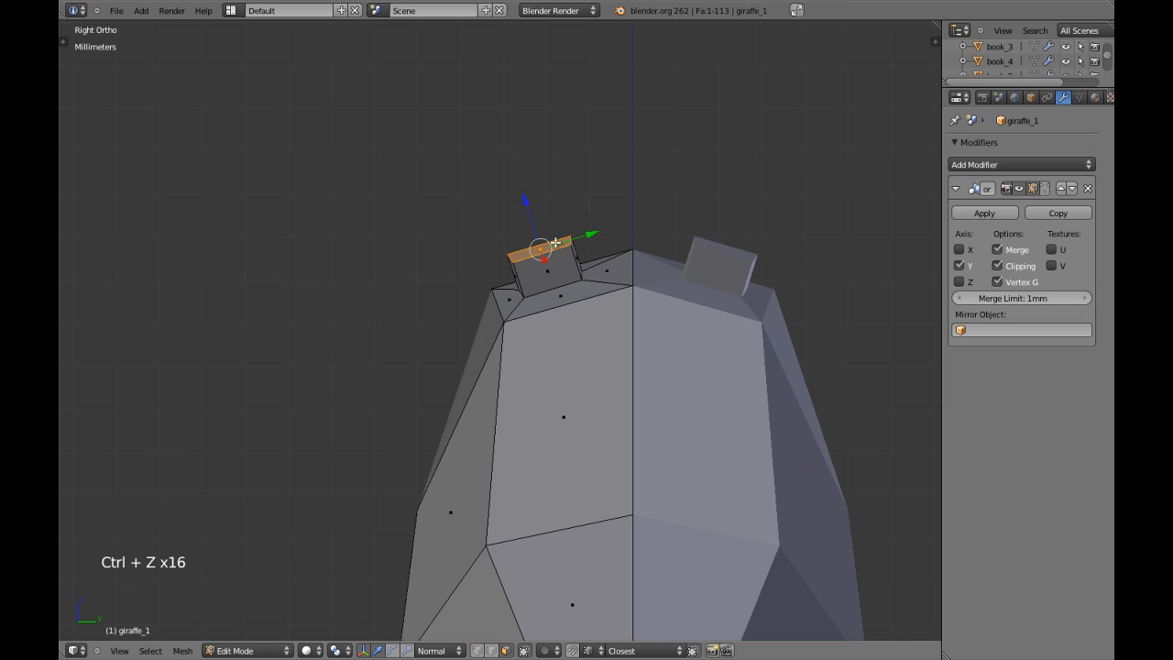
# Step: Lengthen the horn's stem, then extrude its top face a short distance and widen it along its normal Y axis
pyautogui.moveTo(534, 223); pyautogui.dragTo(528, 191)
pyautogui.press('e')
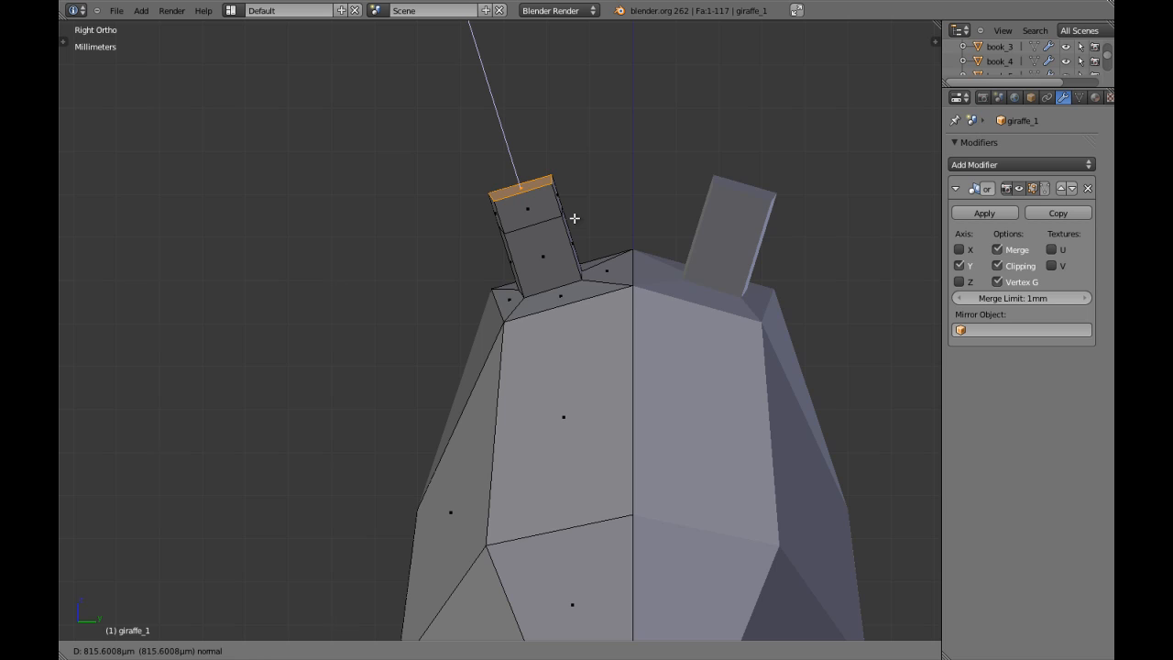
pyautogui.click(591, 251)
pyautogui.press('s')
pyautogui.press('s')
pyautogui.press('y')
pyautogui.press('y')
pyautogui.click(618, 249)
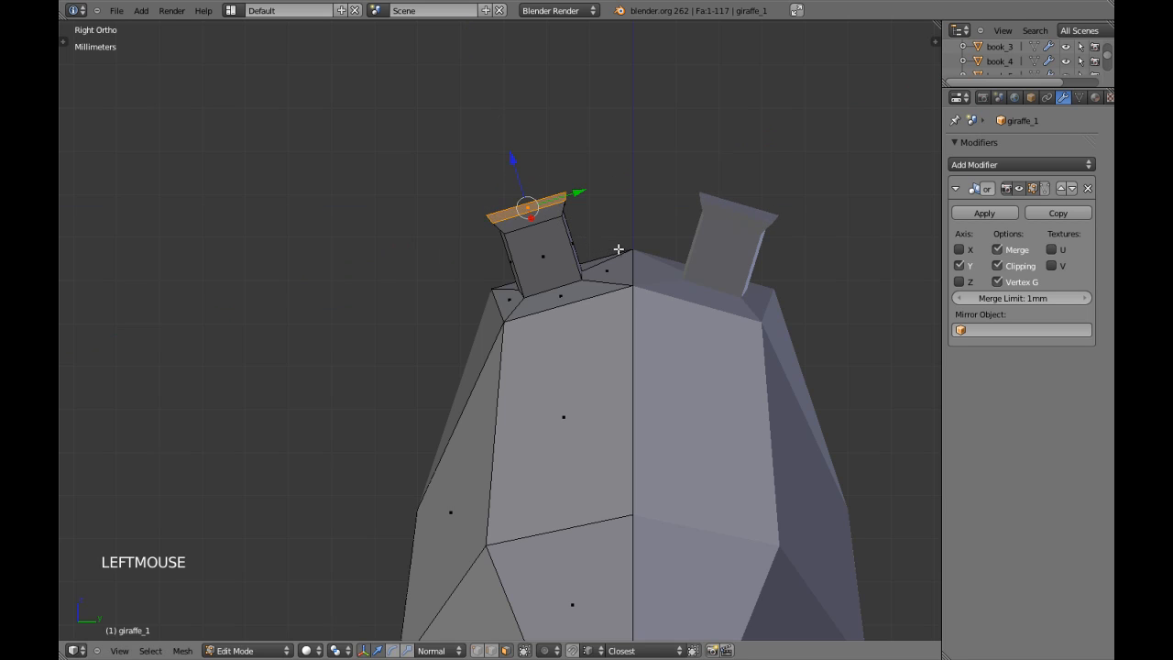
# Step: Extrude the horn's top face again and widen it to roughly 1.5 times along its normal Y axis
pyautogui.press('e')
pyautogui.press('e')
pyautogui.click(618, 220)
pyautogui.press('s')
pyautogui.press('y')
pyautogui.press('y')
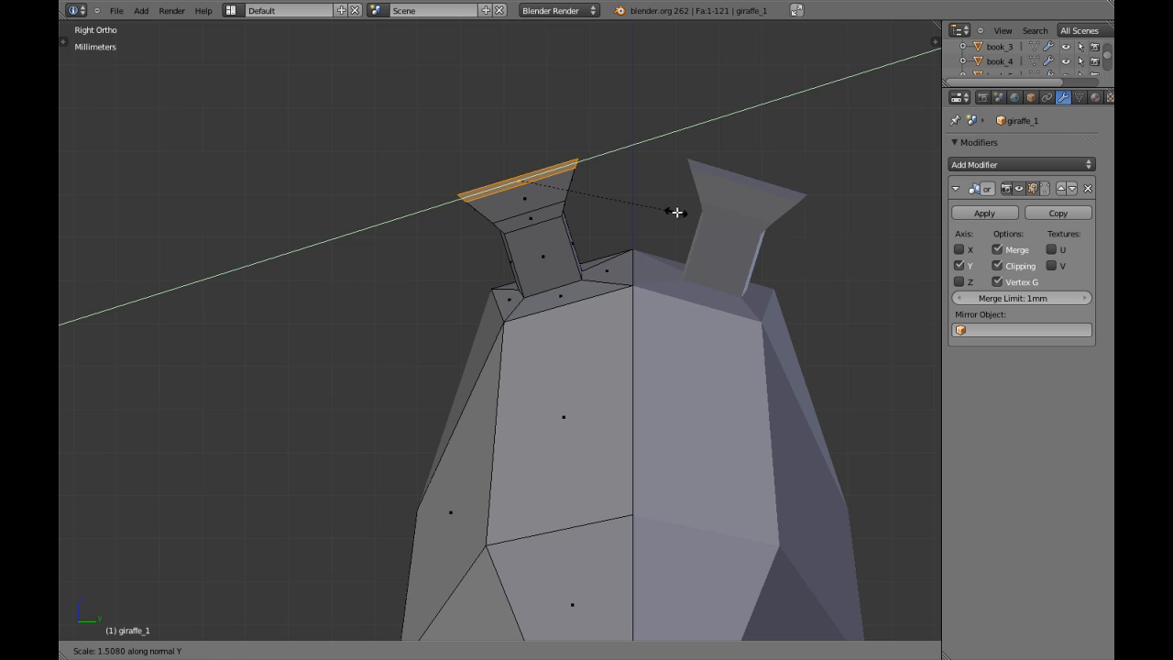
pyautogui.click(687, 213)
# Step: Extrude the widened top face outward along its normal to form the body of the horn's knob
pyautogui.press('e')
pyautogui.press('e')
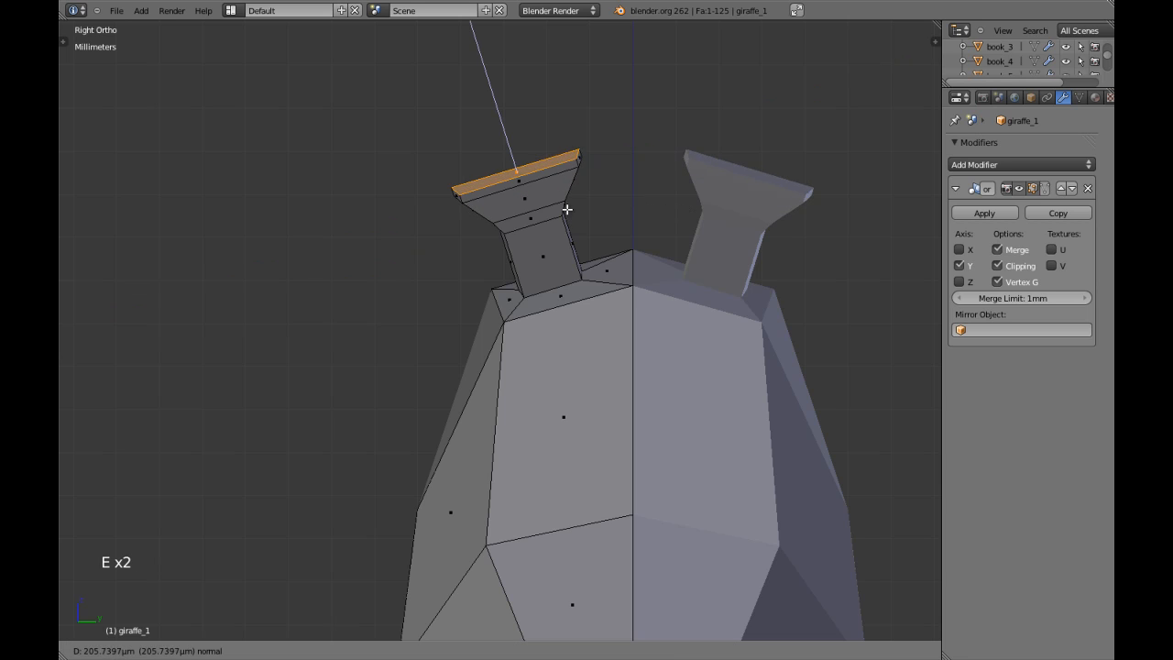
pyautogui.click(586, 202)
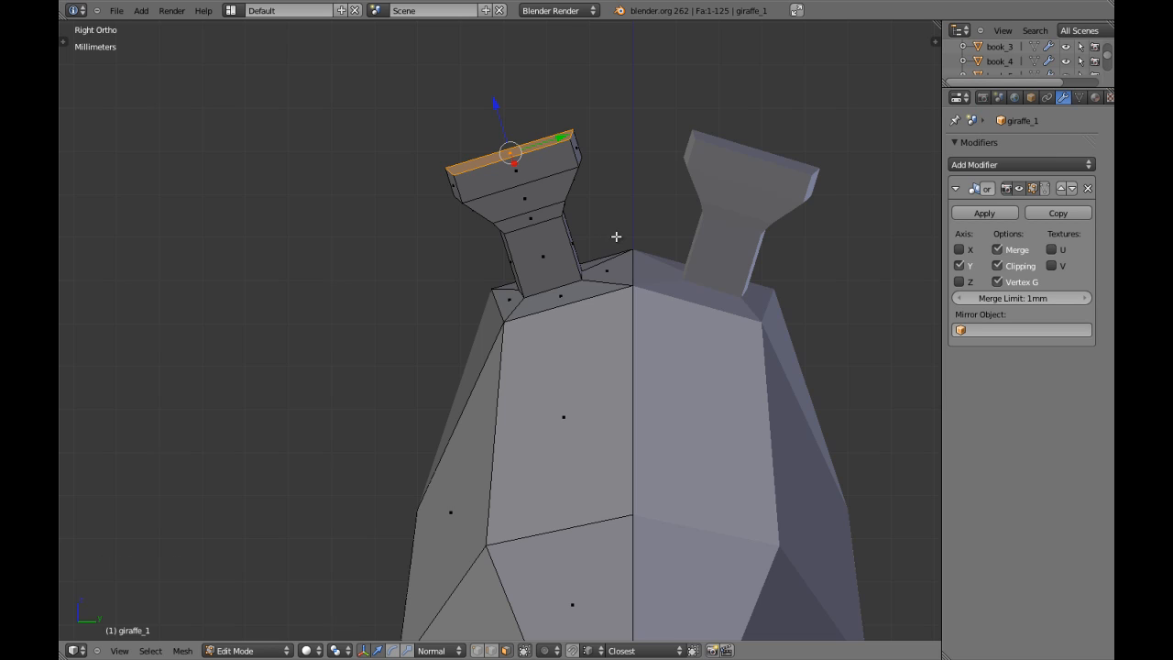
# Step: Try narrowing the knob's top face along its normal Y axis and extruding a smaller cap, and undo both
pyautogui.press('y')
pyautogui.press('y')
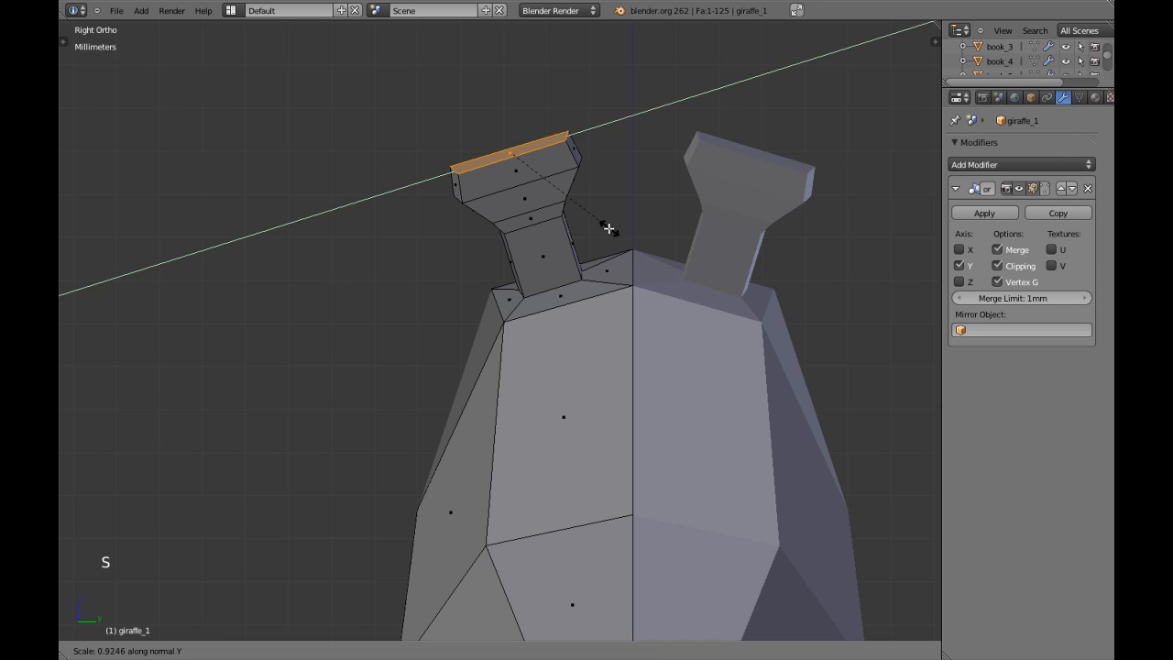
pyautogui.click(597, 220)
pyautogui.press('e')
pyautogui.press('e')
pyautogui.click(602, 209)
pyautogui.press('s')
pyautogui.press('y')
pyautogui.press('y')
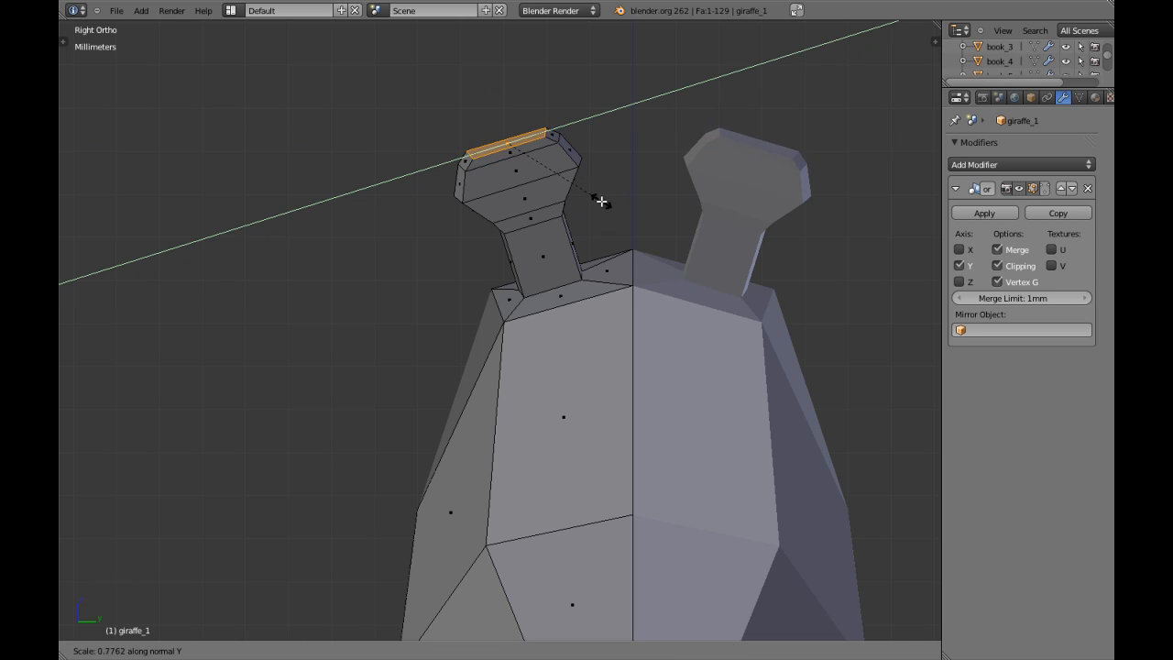
pyautogui.rightClick(601, 201)
pyautogui.hotkey('ctrl', 'z')
pyautogui.hotkey('ctrl', 'z')
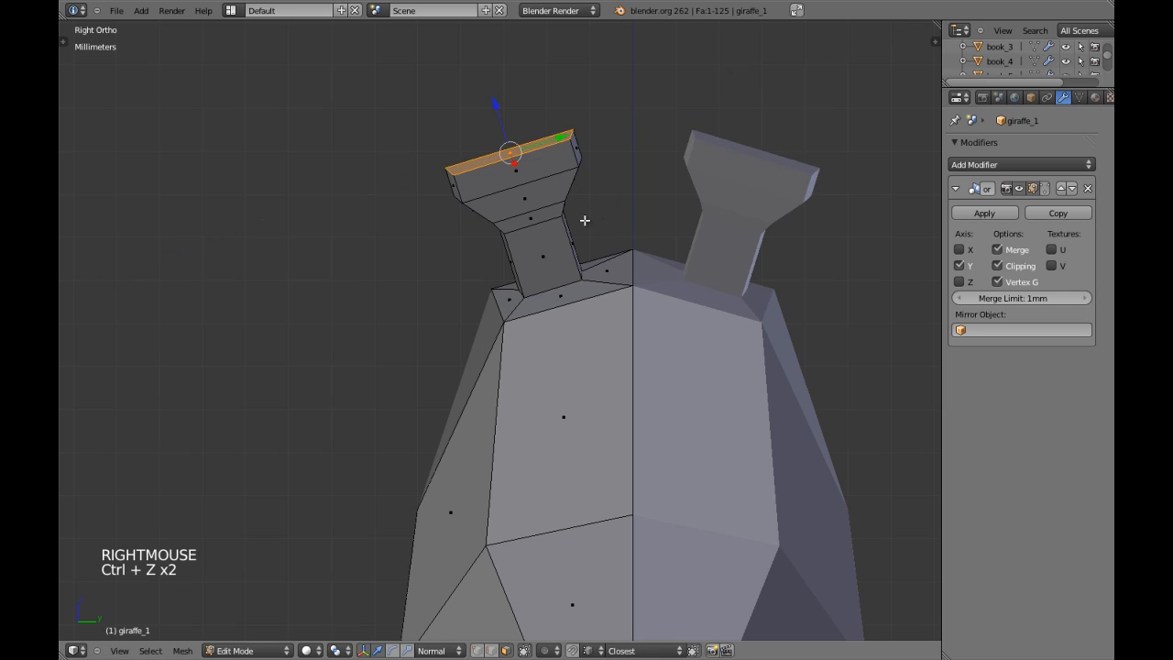
# Step: Narrow the knob's top face along its normal Y axis
pyautogui.press('s')
pyautogui.press('y')
pyautogui.press('y')
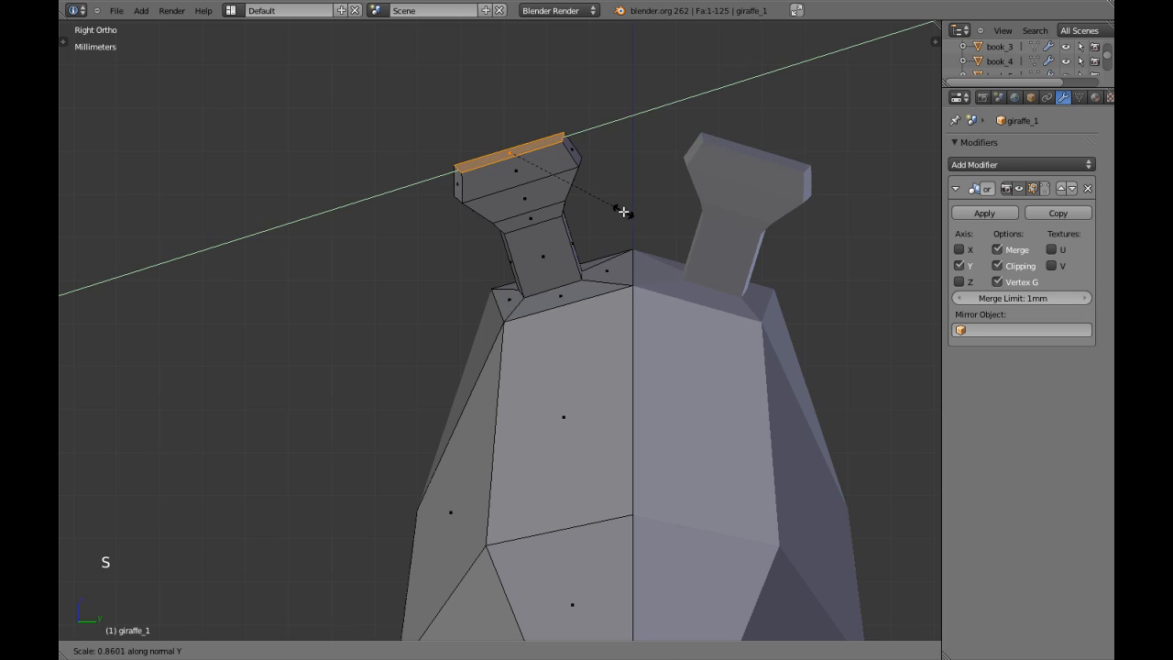
pyautogui.click(614, 208)
# Step: Extrude the narrowed top face outward and taper it along its normal Y axis to round off the knob
pyautogui.press('e')
pyautogui.press('e')
pyautogui.click(602, 186)
pyautogui.press('s')
pyautogui.press('y')
pyautogui.press('y')
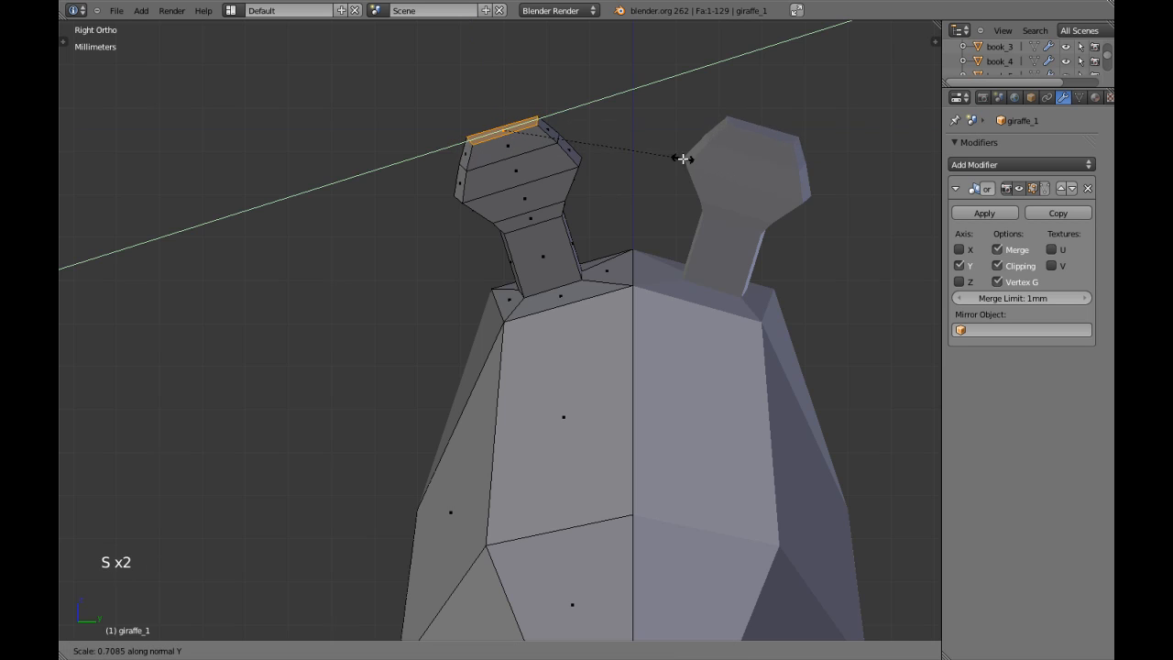
pyautogui.click(663, 152)
pyautogui.press('a')
# Step: In edge selection, scale up the edge loop just below the horn's top cap uniformly
pyautogui.hotkey('ctrl', 'Tab')
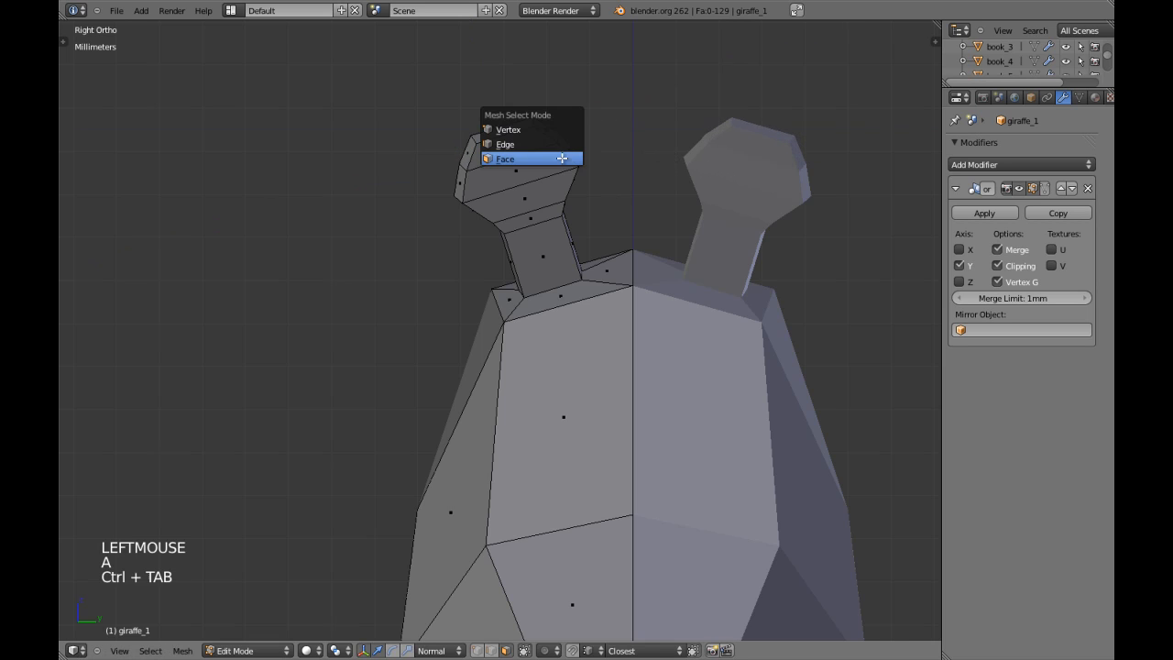
pyautogui.click(523, 141)
pyautogui.keyDown('alt'); pyautogui.keyDown('shift'); pyautogui.rightClick(606, 173); pyautogui.keyUp('shift'); pyautogui.keyUp('alt')
pyautogui.press('s')
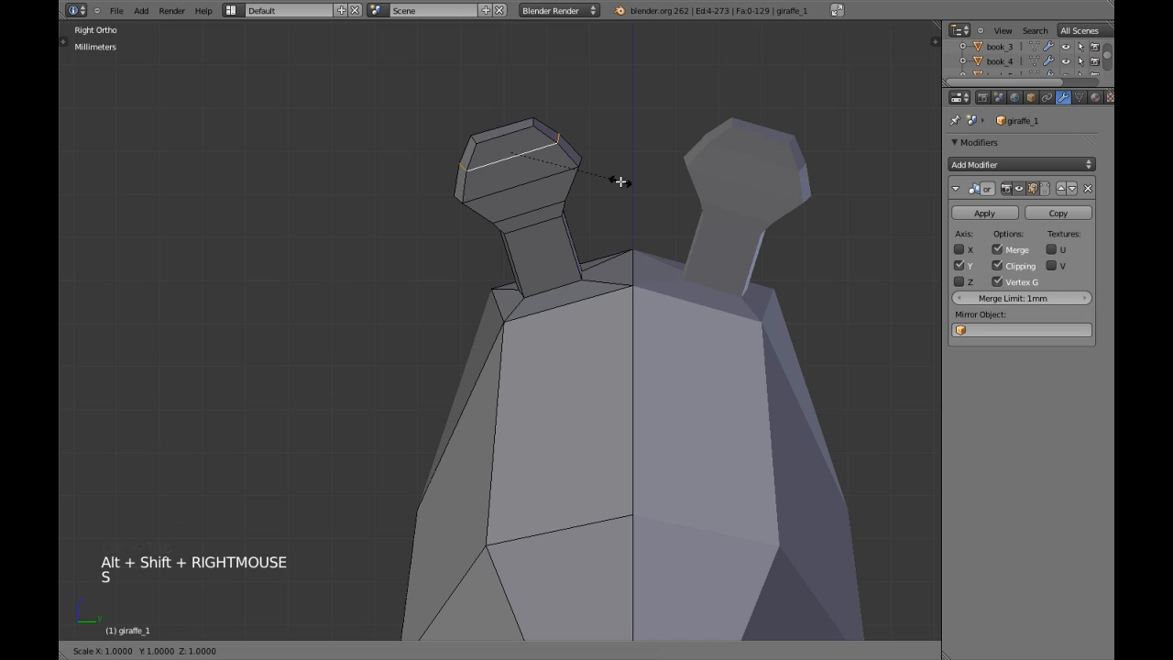
pyautogui.click(626, 180)
# Step: Try scaling up the edge loop where the horn's knob meets the stem uniformly
pyautogui.press('a')
pyautogui.keyDown('alt'); pyautogui.keyDown('shift'); pyautogui.rightClick(668, 207); pyautogui.keyUp('shift'); pyautogui.keyUp('alt')
pyautogui.press('s')
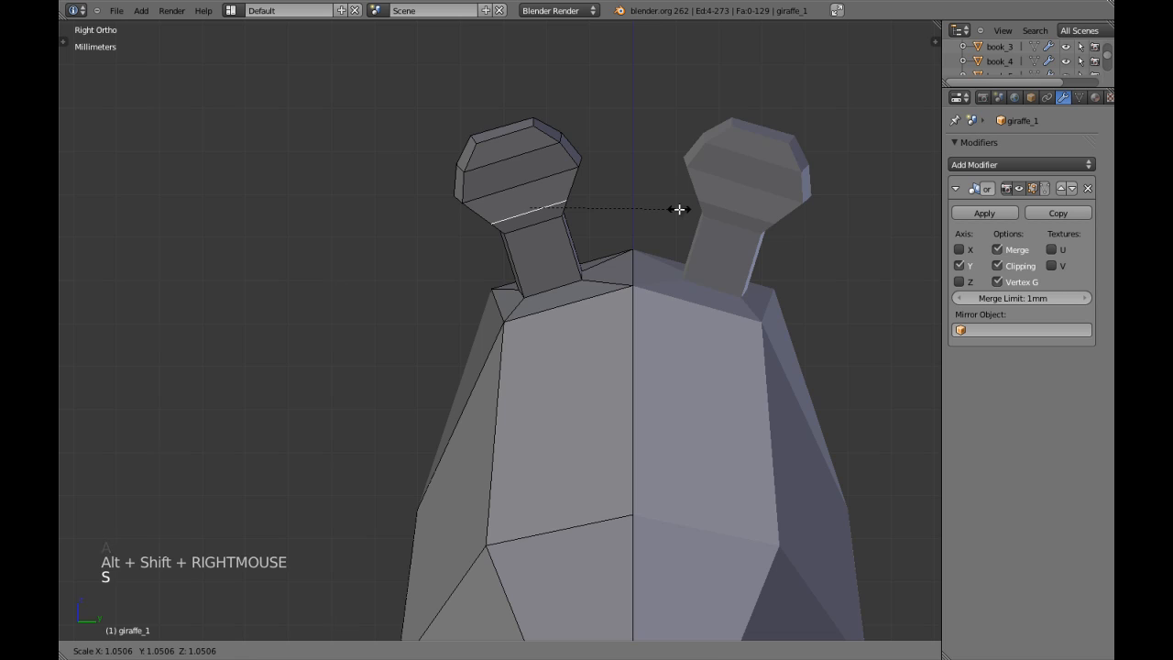
pyautogui.rightClick(679, 209)
pyautogui.press('KP_1')
pyautogui.keyDown('shift'); pyautogui.middleClick(382, 285); pyautogui.keyUp('shift')
pyautogui.press('KP_3')
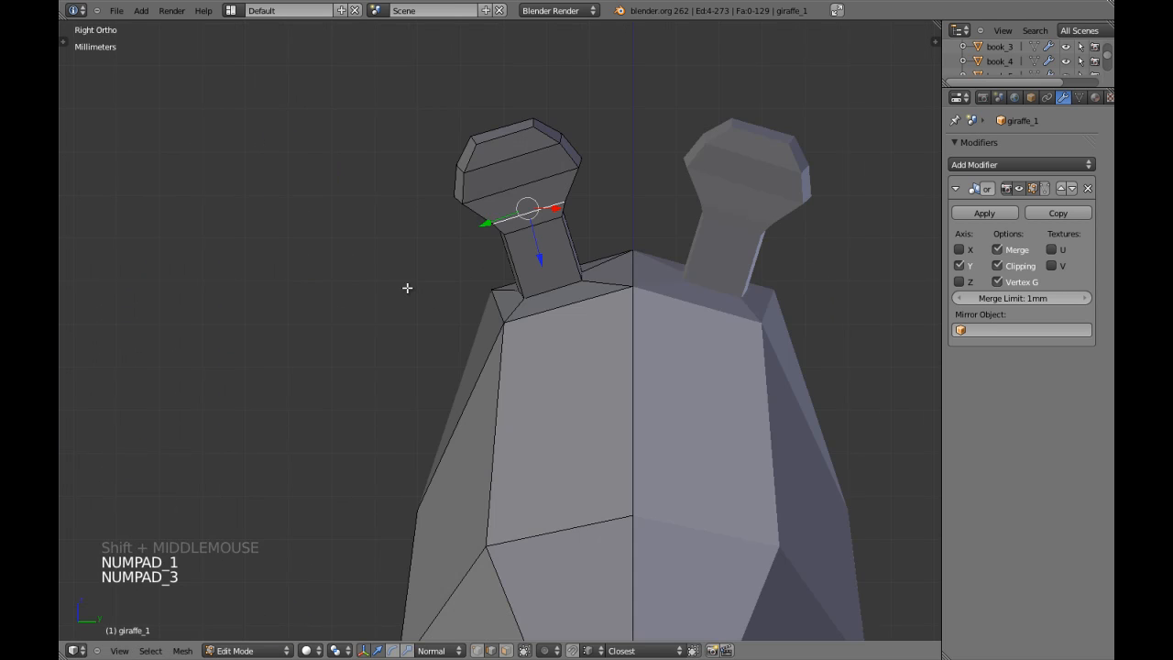
# Step: Select the entire mesh, recalculate its normals outward and clear the selection
pyautogui.press('a')
pyautogui.press('a')
pyautogui.press('a')
pyautogui.hotkey('ctrl', 'n')
pyautogui.press('a')
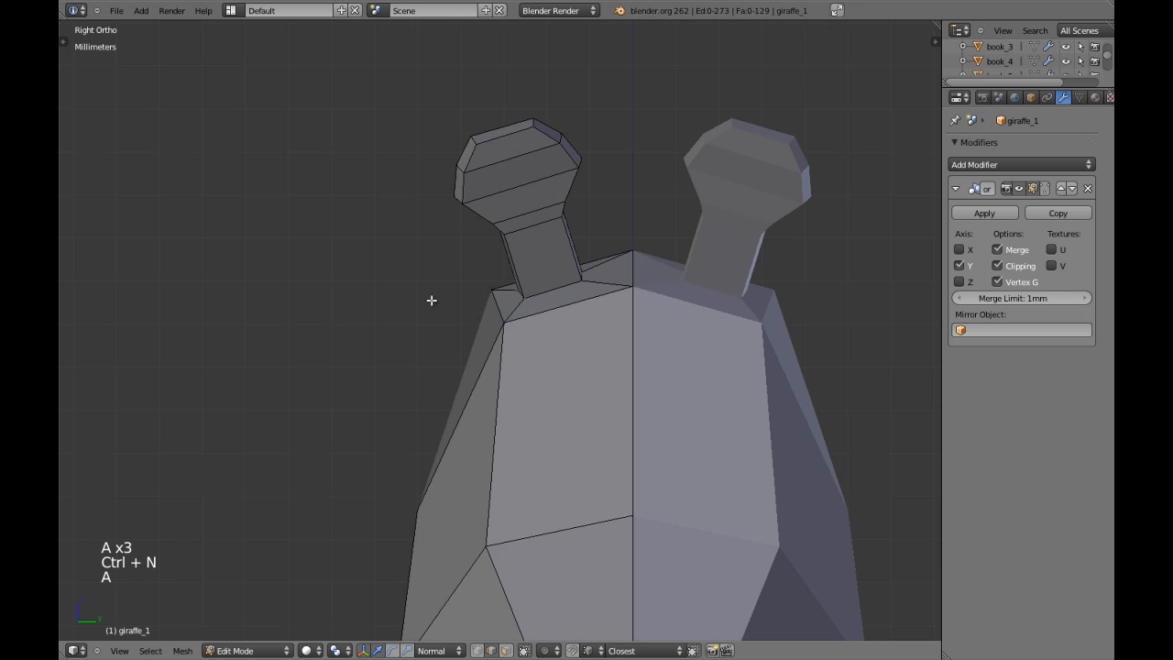
# Step: Try widening the edge loop between the horn's stem and knob along its normal Y axis
pyautogui.keyDown('alt'); pyautogui.keyDown('shift'); pyautogui.rightClick(544, 214); pyautogui.keyUp('shift'); pyautogui.keyUp('alt')
pyautogui.press('s')
pyautogui.press('y')
pyautogui.press('y')
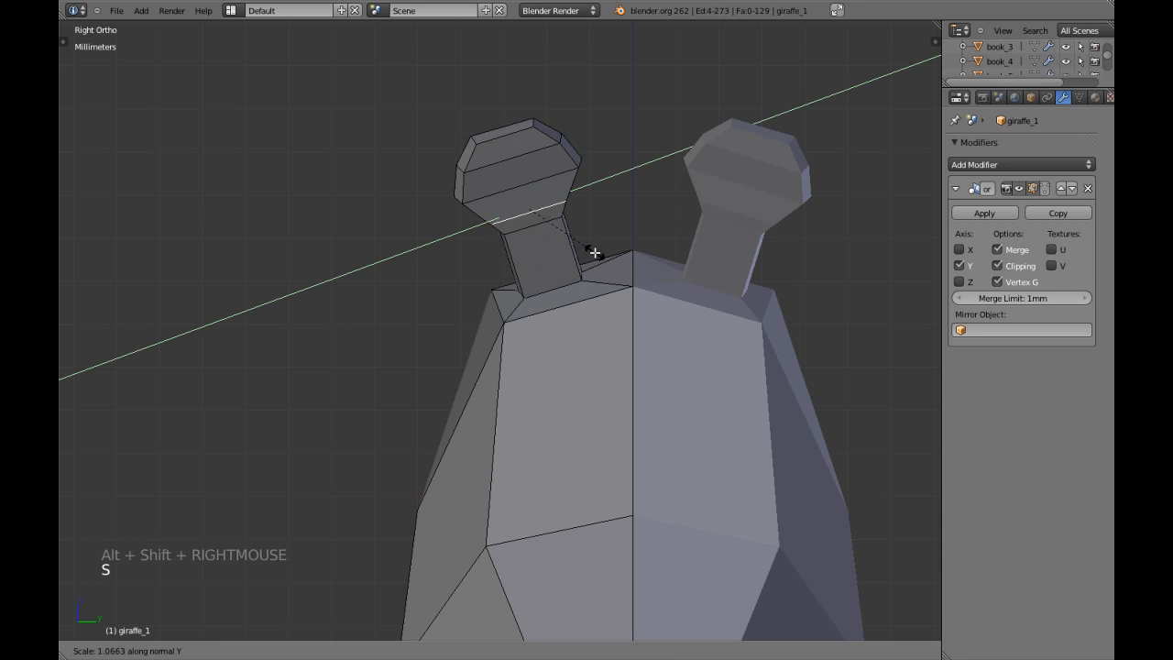
pyautogui.rightClick(604, 249)
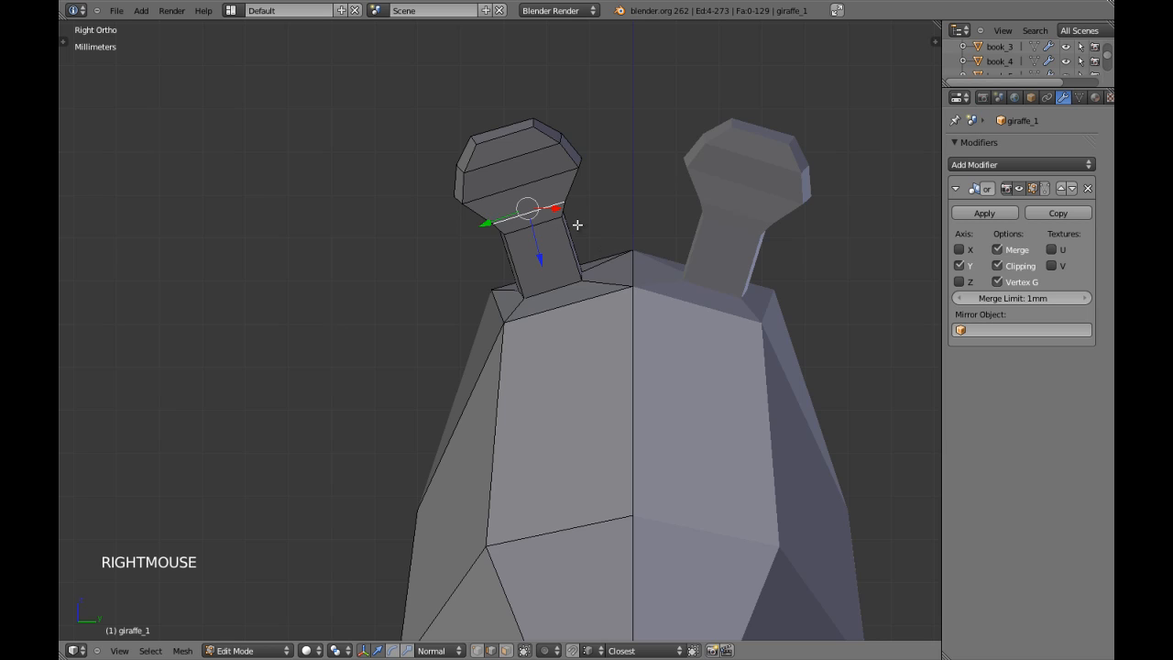
# Step: Nudge individual elements around the horn's knob on both of its sides to even out the shape
pyautogui.scroll(2, 578, 224)
pyautogui.press('a')
pyautogui.moveTo(488, 208); pyautogui.dragTo(398, 226, button='middle')
pyautogui.rightClick(397, 235)
pyautogui.rightClick(395, 238)
pyautogui.rightClick(394, 240)
pyautogui.moveTo(427, 210); pyautogui.dragTo(463, 230)
pyautogui.moveTo(464, 230); pyautogui.dragTo(801, 191, button='middle')
pyautogui.rightClick(804, 183)
pyautogui.moveTo(786, 187)
pyautogui.mouseDown()
pyautogui.moveTo(778, 170)
pyautogui.moveTo(779, 186)
pyautogui.mouseUp()
# Step: Examine the whole giraffe in object mode from the front and at an angle, checking the body and leg proportions
pyautogui.press('Tab')
pyautogui.scroll(-7, 609, 283)
pyautogui.press('a')
pyautogui.scroll(-7, 566, 378)
pyautogui.moveTo(609, 282); pyautogui.dragTo(532, 364, button='middle')
pyautogui.press('a')
pyautogui.press('KP_1')
pyautogui.scroll(-4, 522, 380)
pyautogui.scroll(2, 544, 322)
pyautogui.scroll(-2, 544, 322)
pyautogui.keyDown('shift'); pyautogui.moveTo(545, 321); pyautogui.dragTo(544, 306, button='middle'); pyautogui.keyUp('shift')
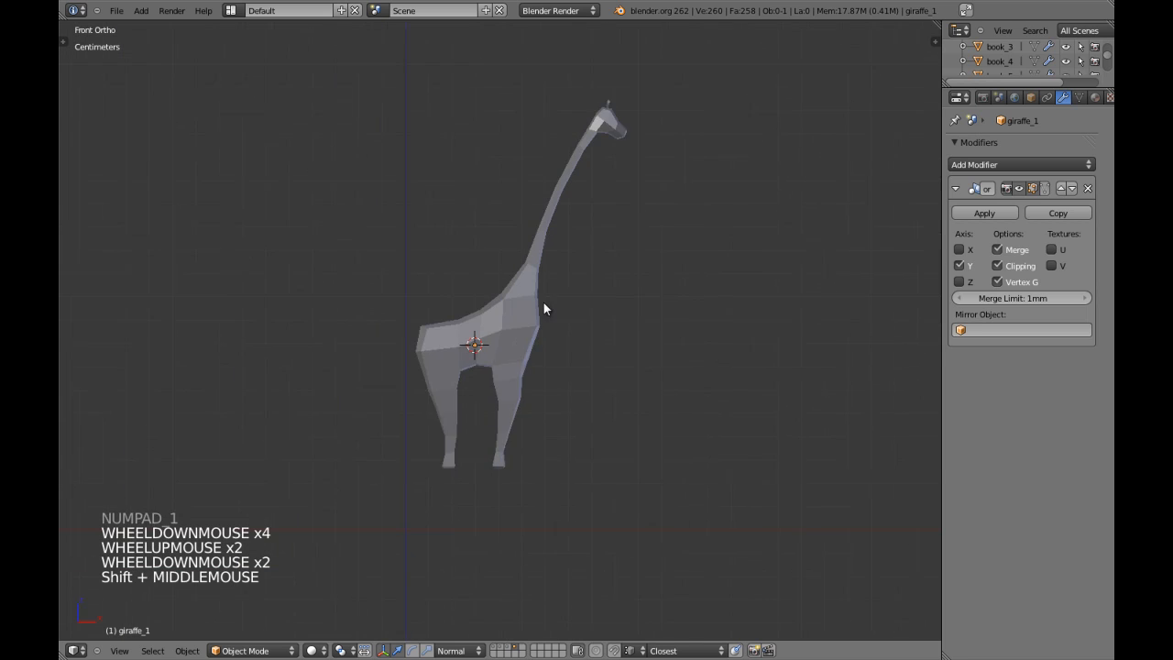
pyautogui.scroll(3, 540, 361)
pyautogui.scroll(1, 489, 400)
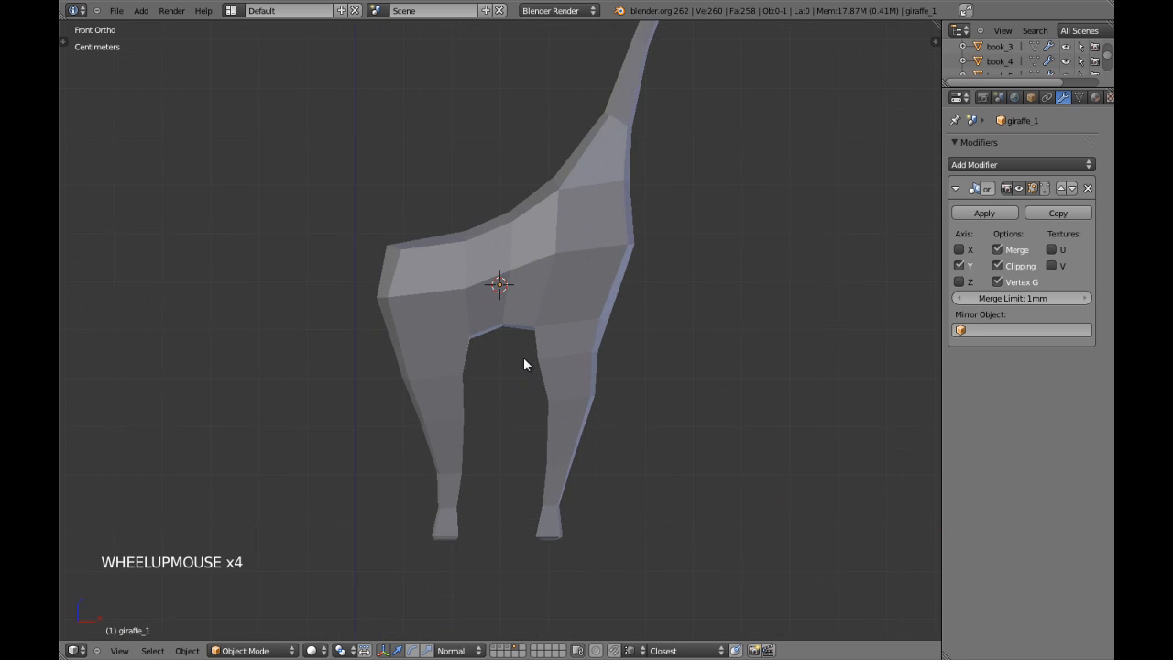
pyautogui.scroll(-3, 524, 359)
pyautogui.moveTo(417, 306); pyautogui.dragTo(531, 349, button='middle')
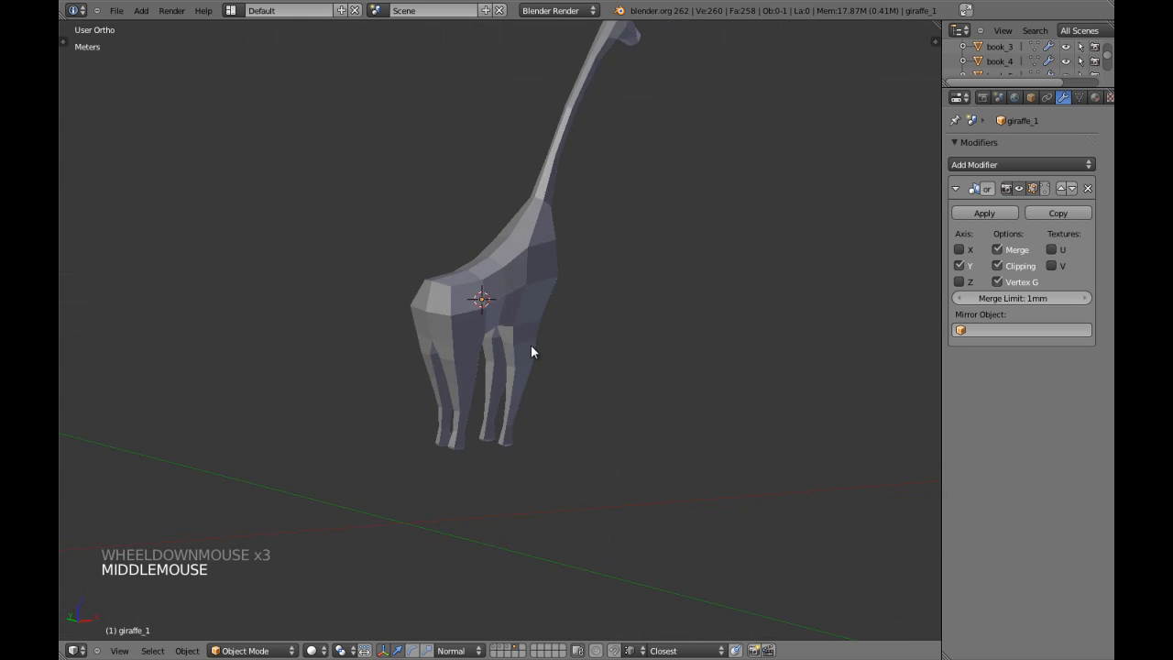
pyautogui.scroll(2, 452, 311)
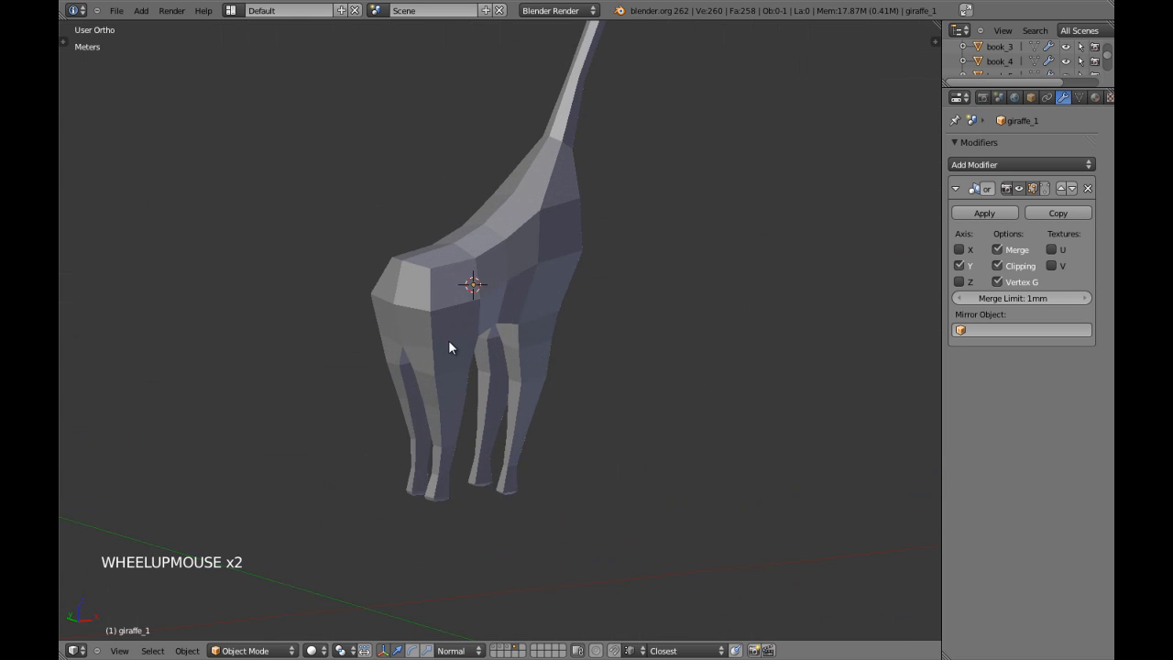
pyautogui.moveTo(482, 340); pyautogui.dragTo(434, 327, button='middle')
pyautogui.press('KP_1')
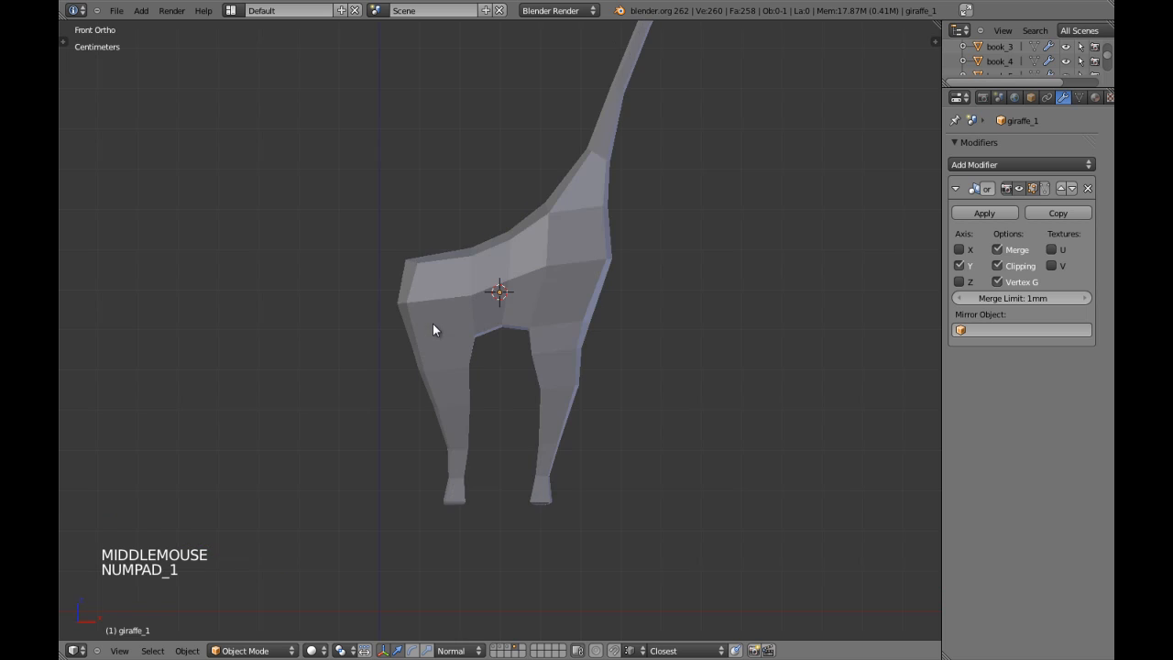
pyautogui.scroll(2, 480, 392)
pyautogui.scroll(1, 476, 421)
pyautogui.scroll(-2, 490, 336)
# Step: Open the giraffe mesh for editing in vertex selection mode and clear the selection
pyautogui.keyDown('shift'); pyautogui.moveTo(473, 452); pyautogui.dragTo(466, 348, button='middle'); pyautogui.keyUp('shift')
pyautogui.rightClick(406, 385)
pyautogui.press('Tab')
pyautogui.scroll(2, 403, 390)
pyautogui.press('a')
pyautogui.press('a')
pyautogui.press('a')
pyautogui.hotkey('ctrl', 'Tab')
pyautogui.press('a')
pyautogui.press('a')
pyautogui.scroll(-1, 467, 341)
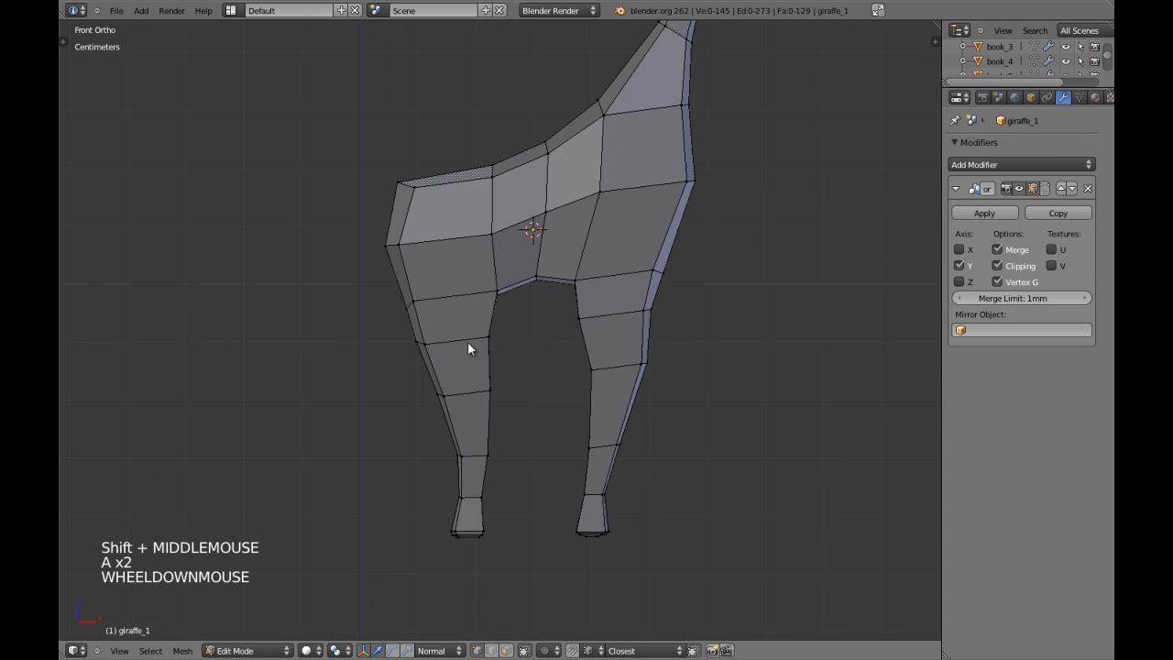
# Step: Examine the giraffe's overall proportions in object mode from the right and front views
pyautogui.press('Tab')
pyautogui.scroll(-4, 470, 342)
pyautogui.press('KP_3')
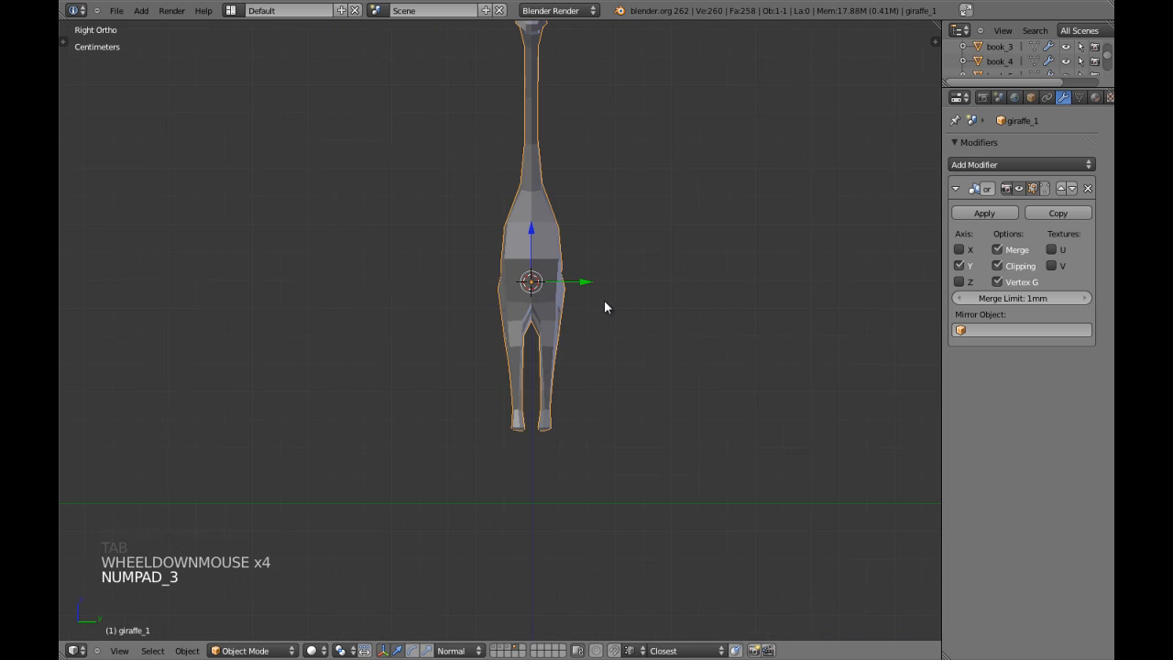
pyautogui.keyDown('shift'); pyautogui.moveTo(605, 303); pyautogui.dragTo(604, 355, button='middle'); pyautogui.keyUp('shift')
pyautogui.press('a')
pyautogui.scroll(-3, 603, 358)
pyautogui.scroll(-1, 603, 359)
pyautogui.press('KP_1')
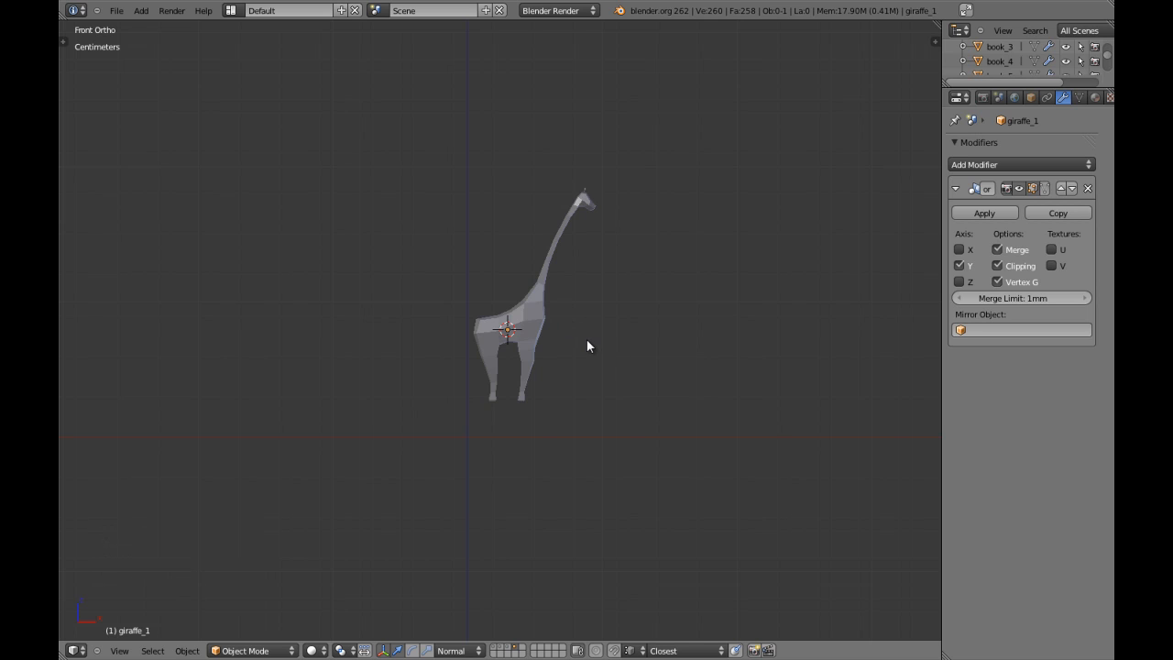
# Step: Select the giraffe in front view and reopen its mesh for editing with nothing selected
pyautogui.scroll(3, 583, 343)
pyautogui.keyDown('shift'); pyautogui.moveTo(591, 329); pyautogui.dragTo(565, 348, button='middle'); pyautogui.keyUp('shift')
pyautogui.rightClick(546, 214)
pyautogui.press('Tab')
pyautogui.press('a')
pyautogui.press('a')
pyautogui.press('a')
pyautogui.press('z')
pyautogui.keyDown('shift'); pyautogui.moveTo(591, 225); pyautogui.dragTo(509, 321, button='middle'); pyautogui.keyUp('shift')
pyautogui.scroll(3, 511, 319)
pyautogui.press('c')
pyautogui.moveTo(413, 367); pyautogui.dragTo(465, 259)
pyautogui.rightClick(464, 259)
pyautogui.press('a')
pyautogui.press('z')
# Step: Scale down the edge loops along the neck uniformly, working from the lower neck up toward the head
pyautogui.keyDown('alt'); pyautogui.keyDown('shift'); pyautogui.rightClick(407, 383); pyautogui.keyUp('shift'); pyautogui.keyUp('alt')
pyautogui.press('s')
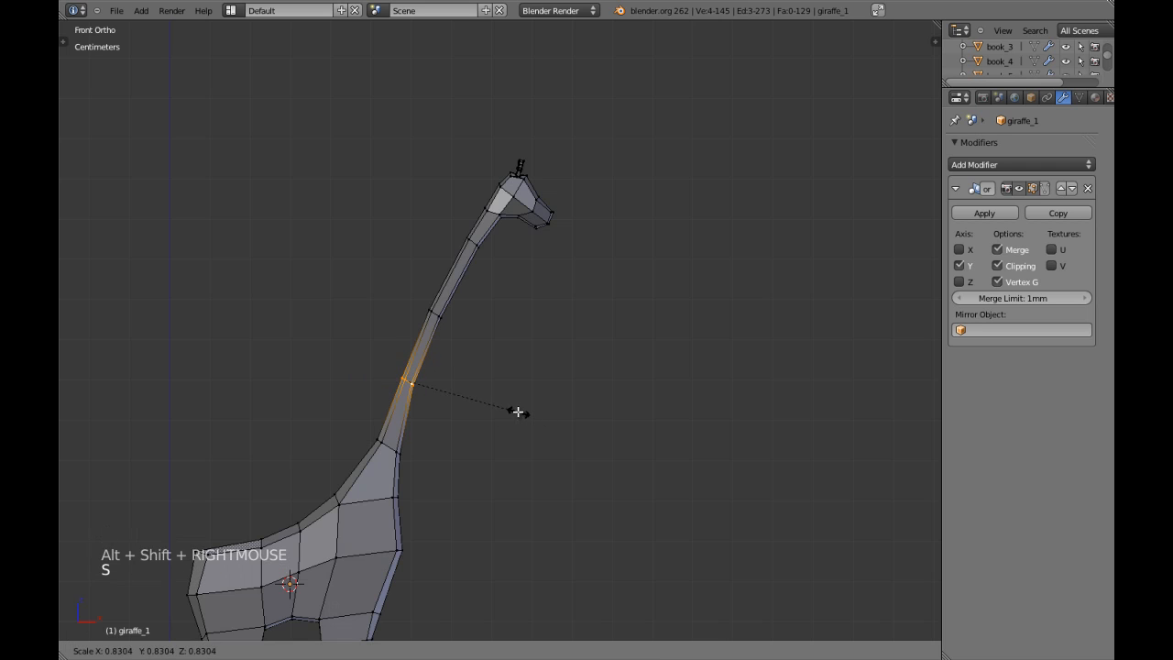
pyautogui.click(499, 410)
pyautogui.press('a')
pyautogui.keyDown('alt'); pyautogui.keyDown('shift'); pyautogui.rightClick(427, 309); pyautogui.keyUp('shift'); pyautogui.keyUp('alt')
pyautogui.press('s')
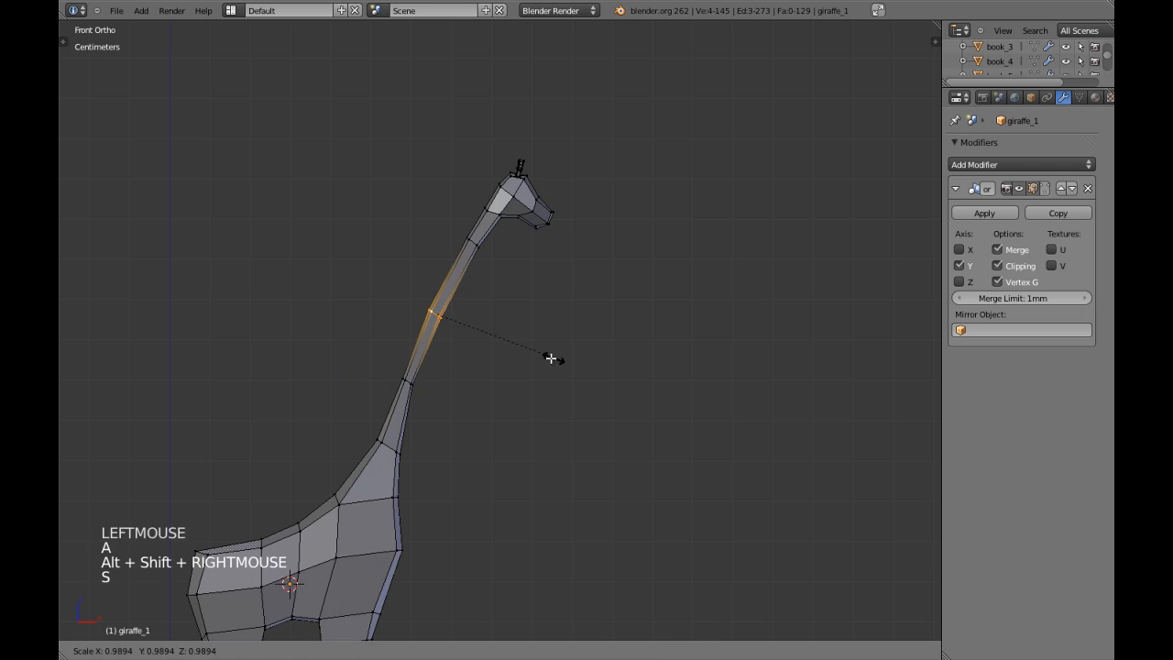
pyautogui.click(517, 348)
pyautogui.press('a')
pyautogui.keyDown('alt'); pyautogui.keyDown('shift'); pyautogui.rightClick(532, 288); pyautogui.keyUp('shift'); pyautogui.keyUp('alt')
pyautogui.press('s')
pyautogui.click(486, 330)
# Step: Examine the slimmed neck and the giraffe's overall proportions in object mode from angled, right and front views
pyautogui.press('Tab')
pyautogui.scroll(-5, 479, 343)
pyautogui.press('a')
pyautogui.keyDown('shift'); pyautogui.moveTo(479, 343); pyautogui.dragTo(555, 330, button='middle'); pyautogui.keyUp('shift')
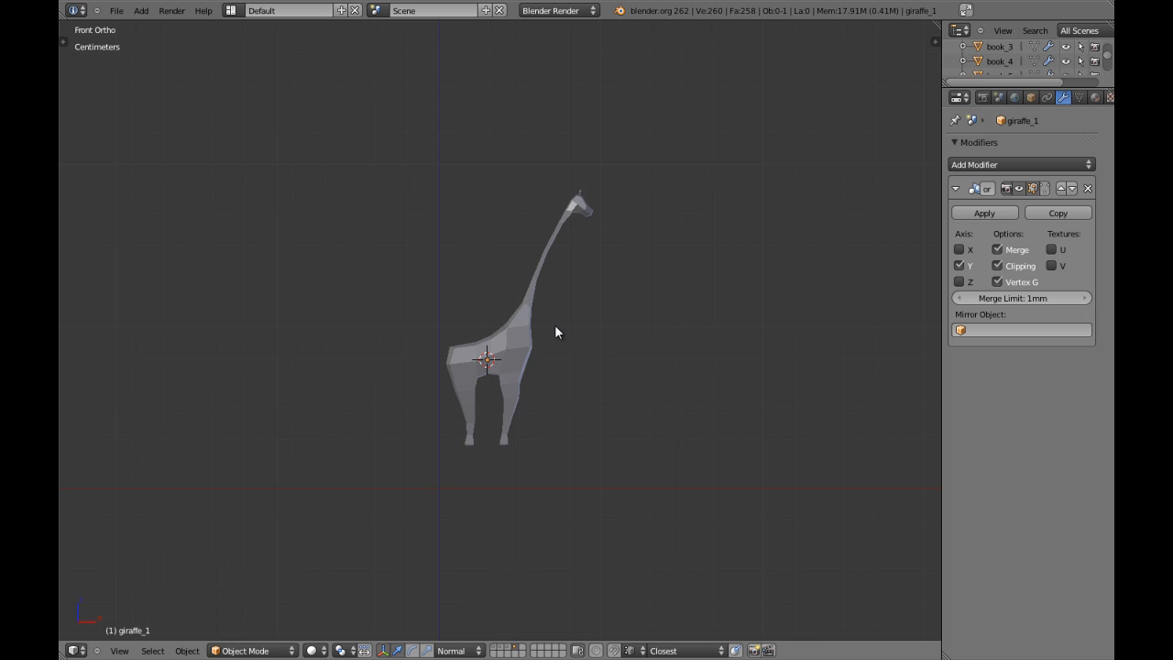
pyautogui.moveTo(526, 367); pyautogui.dragTo(417, 326, button='middle')
pyautogui.press('KP_0')
pyautogui.press('KP_1')
pyautogui.press('KP_3')
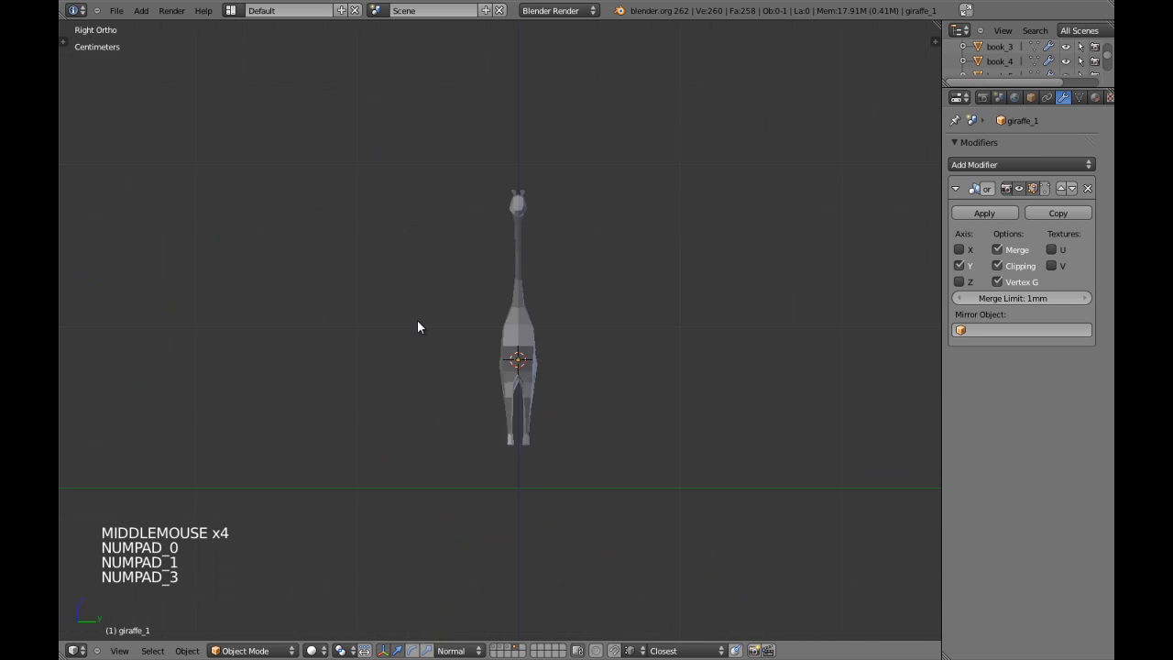
pyautogui.press('KP_1')
pyautogui.scroll(5, 554, 378)
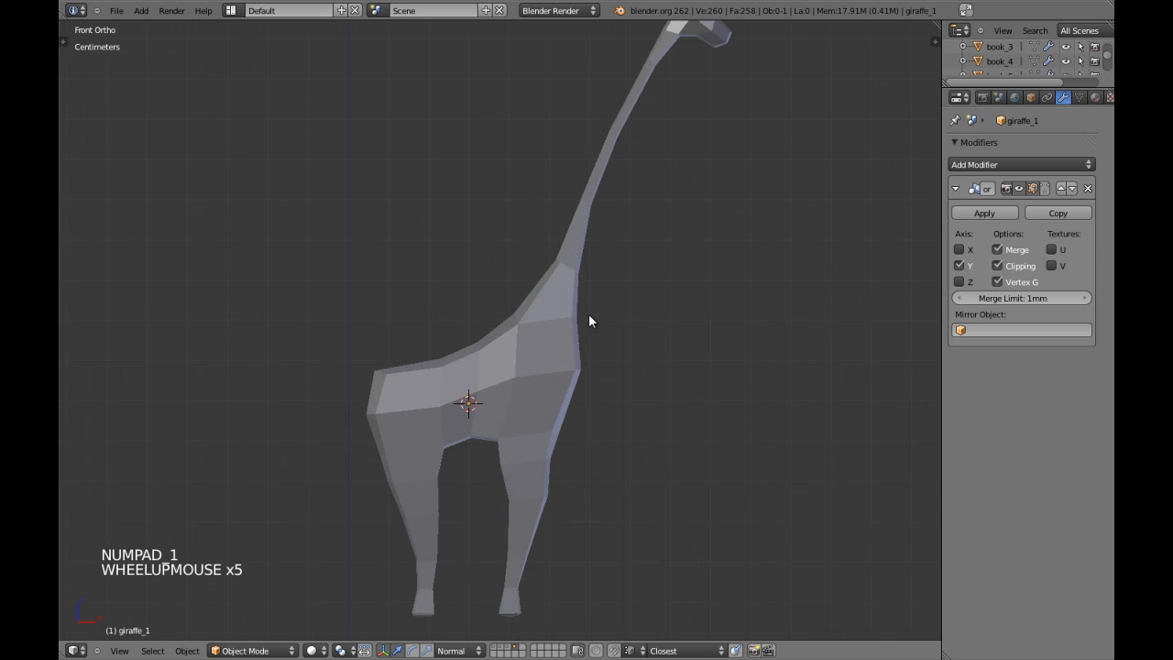
pyautogui.scroll(-1, 588, 316)
pyautogui.keyDown('shift'); pyautogui.moveTo(589, 316); pyautogui.dragTo(565, 339, button='middle'); pyautogui.keyUp('shift')
# Step: In edit mode, slightly reposition the back centre vertex at the base of the neck to smooth the silhouette
pyautogui.press('Tab')
pyautogui.scroll(2, 578, 312)
pyautogui.keyDown('shift'); pyautogui.moveTo(587, 241); pyautogui.dragTo(571, 302, button='middle'); pyautogui.keyUp('shift')
pyautogui.scroll(1, 571, 301)
pyautogui.press('a')
pyautogui.rightClick(511, 353)
pyautogui.press('g')
pyautogui.press('g')
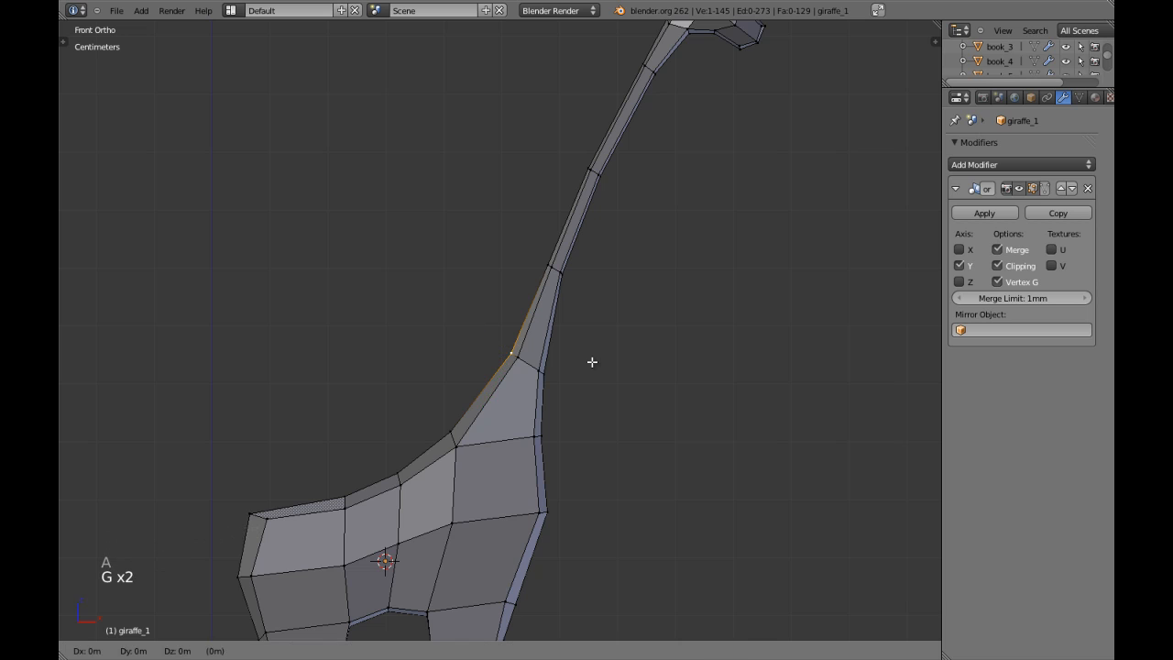
pyautogui.keyDown('shift'); pyautogui.click(574, 348); pyautogui.keyUp('shift')
# Step: Fine-tune the positions of the back and front centre vertices on the lower neck loop
pyautogui.rightClick(521, 238)
pyautogui.rightClick(537, 256)
pyautogui.moveTo(521, 249); pyautogui.dragTo(519, 249)
pyautogui.press('g')
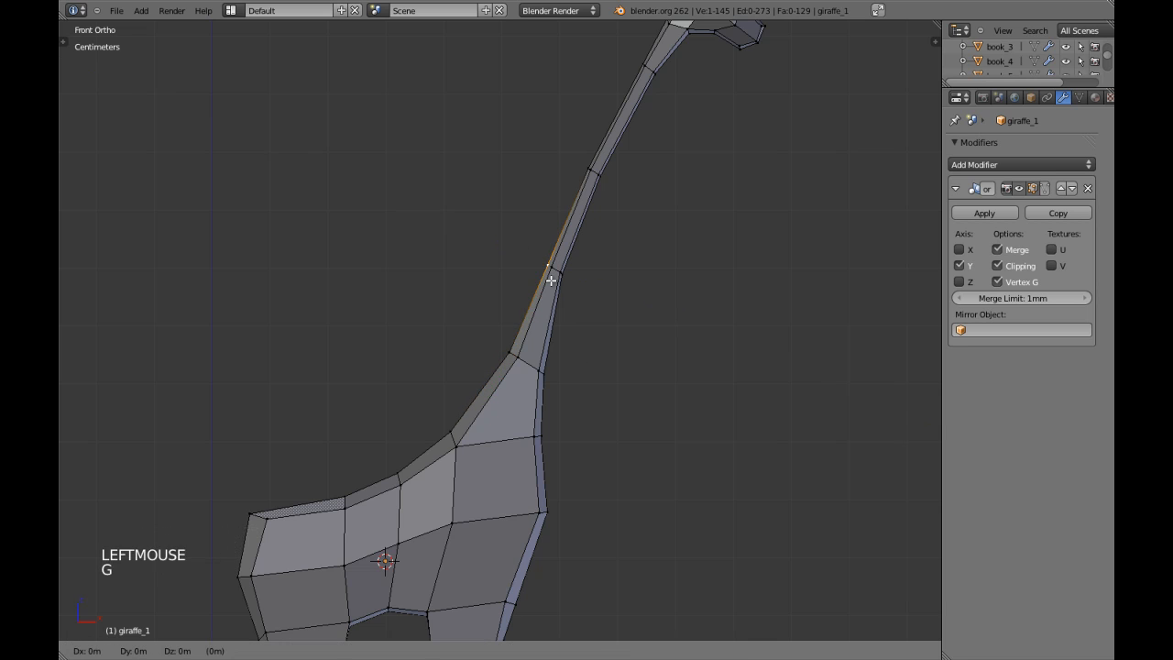
pyautogui.keyDown('shift'); pyautogui.click(560, 275); pyautogui.keyUp('shift')
pyautogui.rightClick(570, 280)
pyautogui.press('g')
pyautogui.press('g')
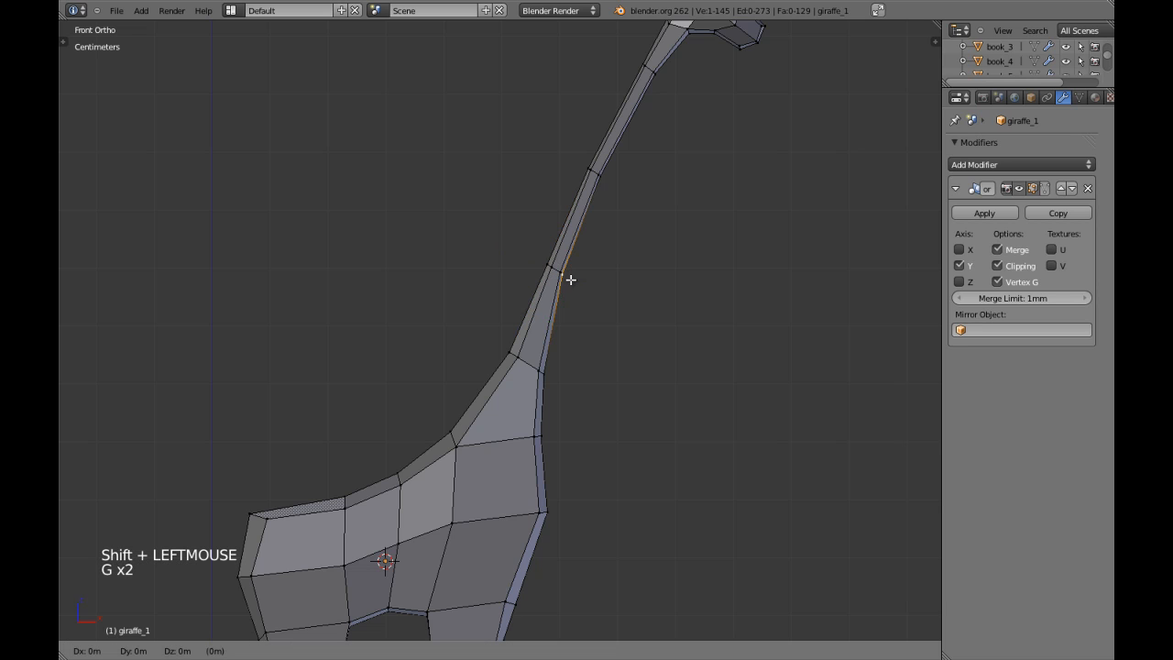
pyautogui.keyDown('shift'); pyautogui.click(585, 285); pyautogui.keyUp('shift')
# Step: Slightly reposition the front centre vertex at the base of the neck
pyautogui.rightClick(546, 376)
pyautogui.press('g')
pyautogui.press('g')
pyautogui.keyDown('shift'); pyautogui.click(564, 376); pyautogui.keyUp('shift')
# Step: Switch the transform orientation to Global and move the two front chest vertices slightly forward along X
pyautogui.rightClick(546, 444)
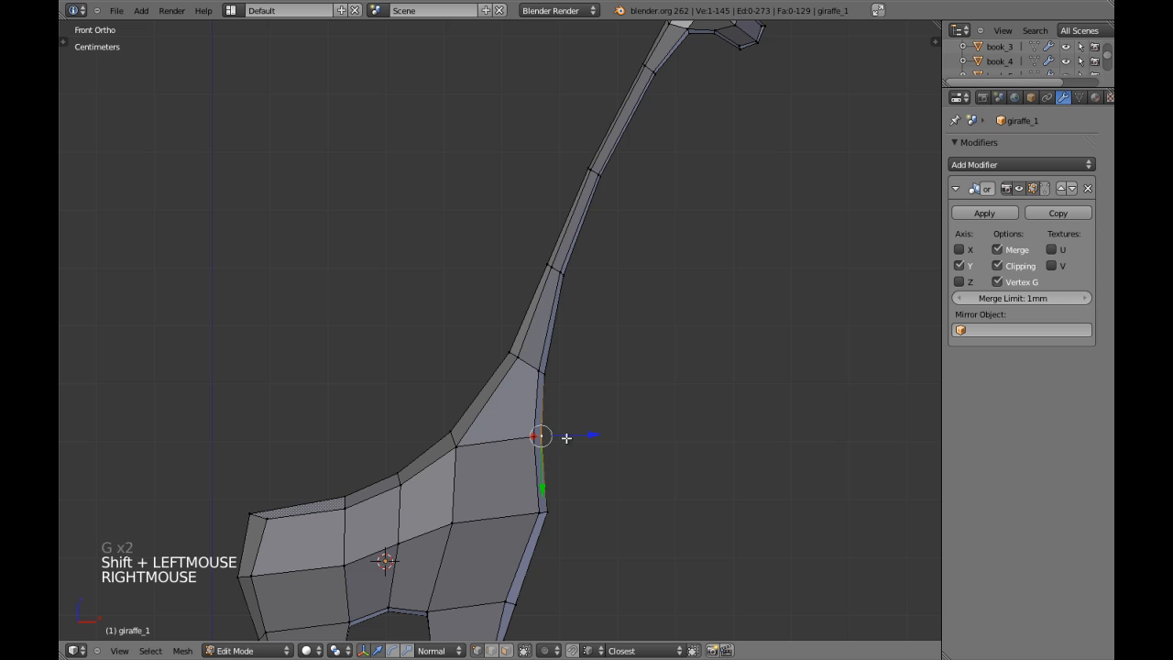
pyautogui.click(431, 649)
pyautogui.click(445, 500)
pyautogui.click(595, 436)
pyautogui.rightClick(555, 513)
pyautogui.click(598, 510)
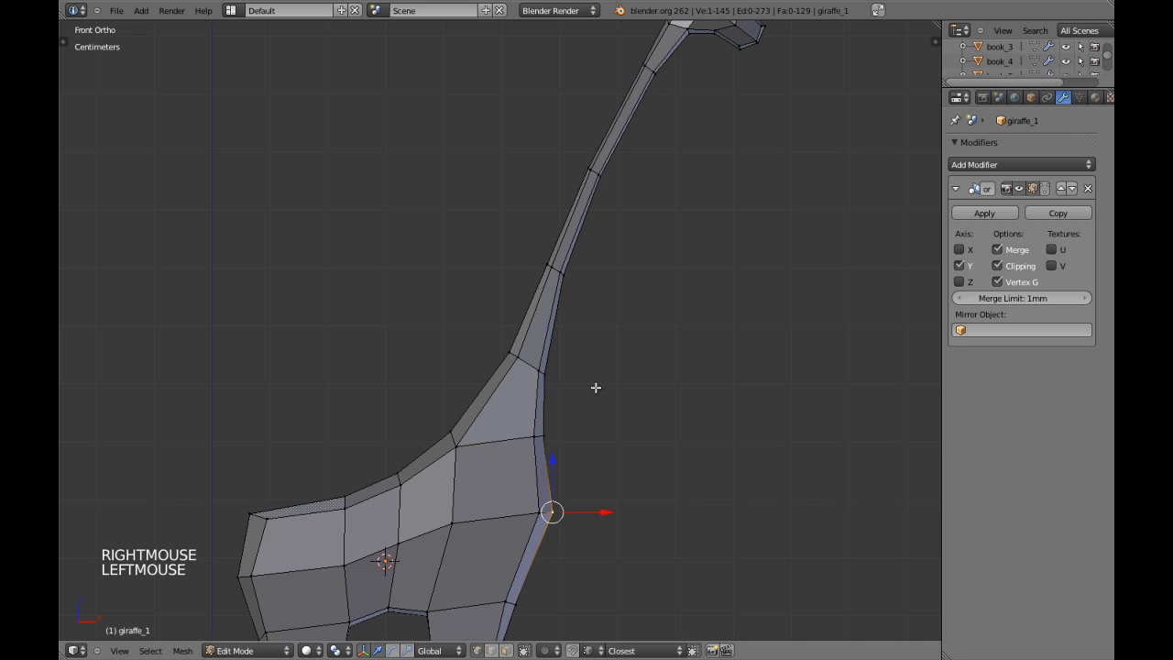
# Step: Fine-tune the positions of the front and back centre vertices on the middle neck loop
pyautogui.rightClick(614, 180)
pyautogui.keyDown('shift'); pyautogui.moveTo(614, 179); pyautogui.dragTo(602, 248, button='middle'); pyautogui.keyUp('shift')
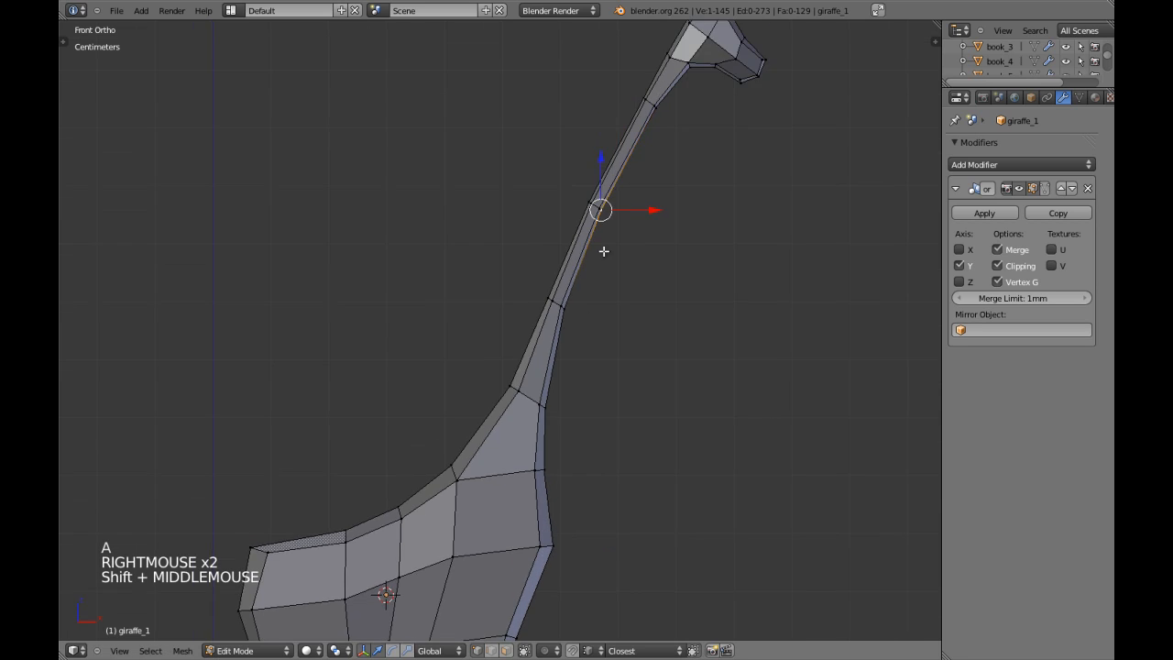
pyautogui.scroll(2, 597, 294)
pyautogui.press('g')
pyautogui.keyDown('shift'); pyautogui.click(699, 239); pyautogui.keyUp('shift')
pyautogui.press('a')
pyautogui.rightClick(600, 243)
pyautogui.press('g')
pyautogui.press('g')
pyautogui.keyDown('shift'); pyautogui.click(633, 261); pyautogui.keyUp('shift')
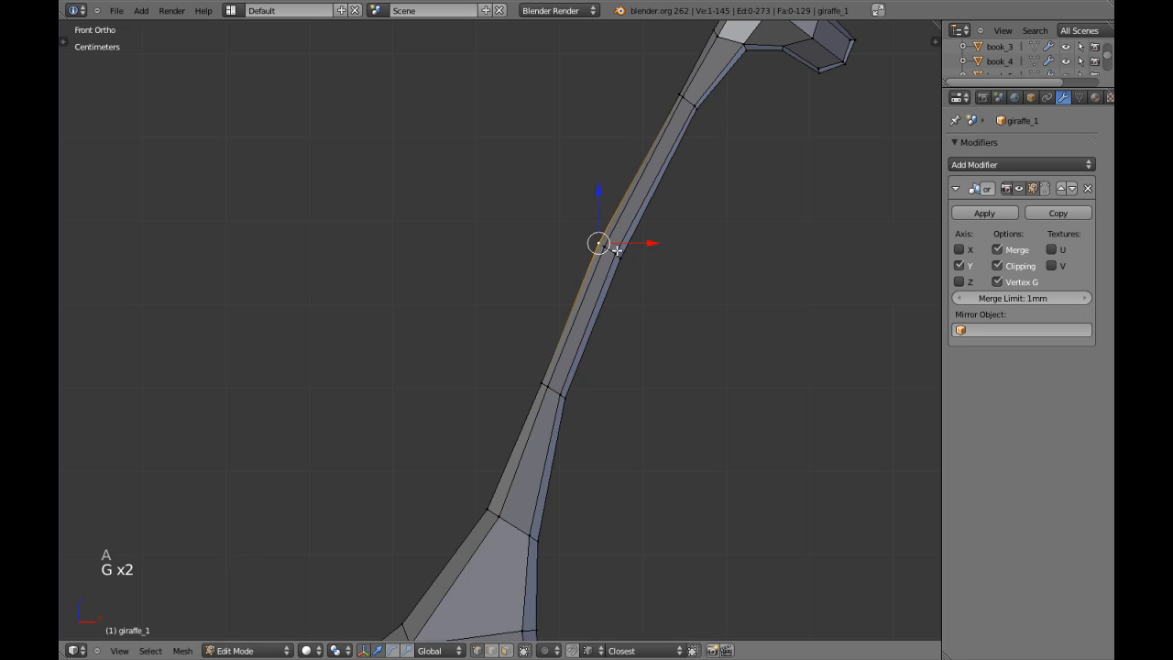
# Step: Slightly reposition the front centre vertex on the upper neck loop just below the head
pyautogui.keyDown('shift'); pyautogui.moveTo(633, 261); pyautogui.dragTo(532, 336, button='middle'); pyautogui.keyUp('shift')
pyautogui.scroll(-1, 614, 270)
pyautogui.press('a')
pyautogui.rightClick(609, 256)
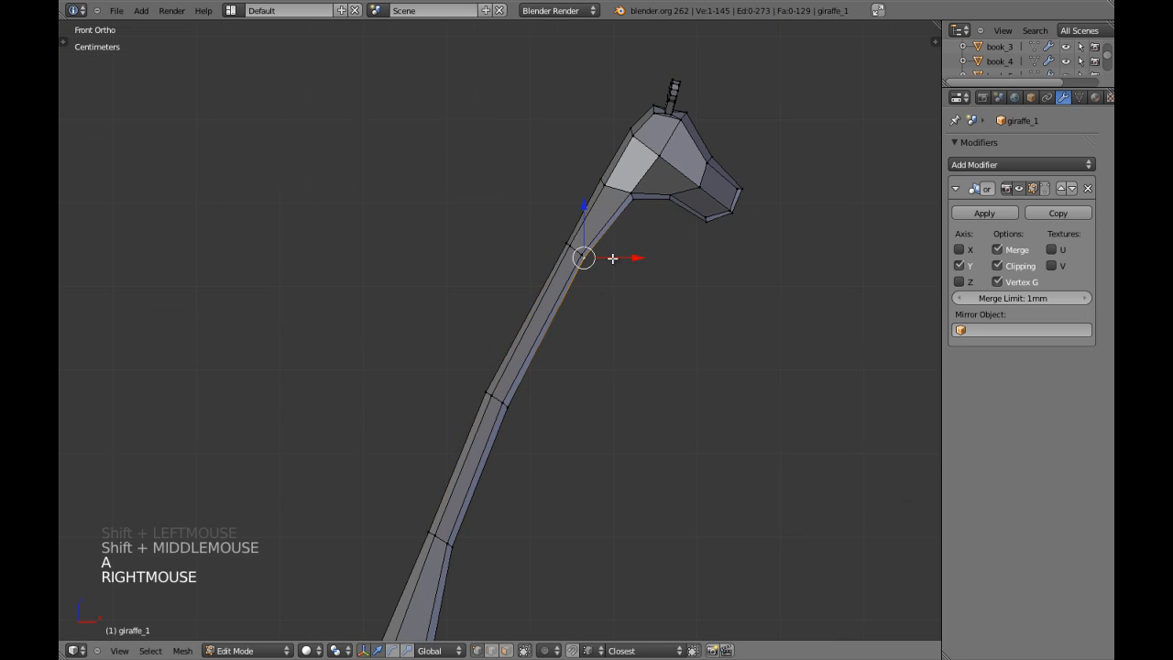
pyautogui.press('g')
pyautogui.press('g')
pyautogui.keyDown('shift'); pyautogui.click(641, 274); pyautogui.keyUp('shift')
# Step: Fine-tune the centre vertices at the throat and on the underside of the jaw
pyautogui.keyDown('shift'); pyautogui.moveTo(640, 274); pyautogui.dragTo(596, 315, button='middle'); pyautogui.keyUp('shift')
pyautogui.press('a')
pyautogui.rightClick(602, 253)
pyautogui.press('g')
pyautogui.press('g')
pyautogui.keyDown('shift'); pyautogui.click(627, 284); pyautogui.keyUp('shift')
pyautogui.press('a')
pyautogui.rightClick(629, 248)
pyautogui.press('g')
pyautogui.press('g')
pyautogui.keyDown('shift'); pyautogui.click(620, 275); pyautogui.keyUp('shift')
# Step: In front view, raise the side vertex of the lower jaw slightly along global Z and return to object mode
pyautogui.moveTo(621, 275)
pyautogui.mouseDown(button='middle')
pyautogui.moveTo(635, 224)
pyautogui.moveTo(610, 275)
pyautogui.mouseUp(button='middle')
pyautogui.rightClick(636, 221)
pyautogui.press('KP_1')
pyautogui.scroll(2, 636, 221)
pyautogui.scroll(3, 610, 275)
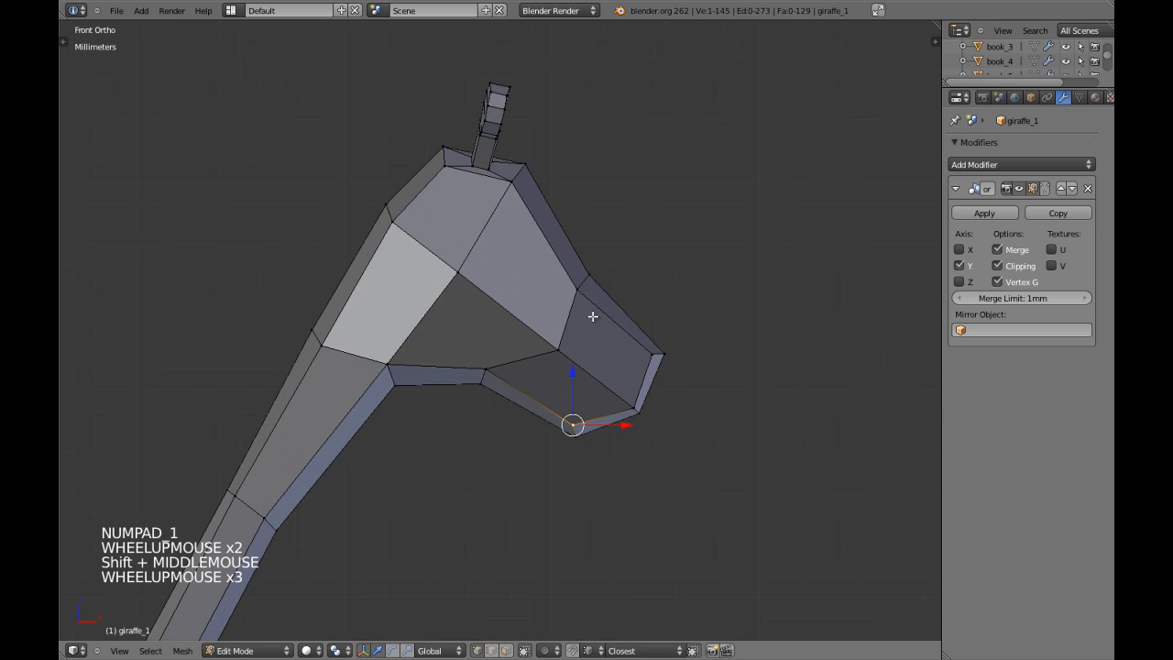
pyautogui.moveTo(572, 371); pyautogui.dragTo(579, 364)
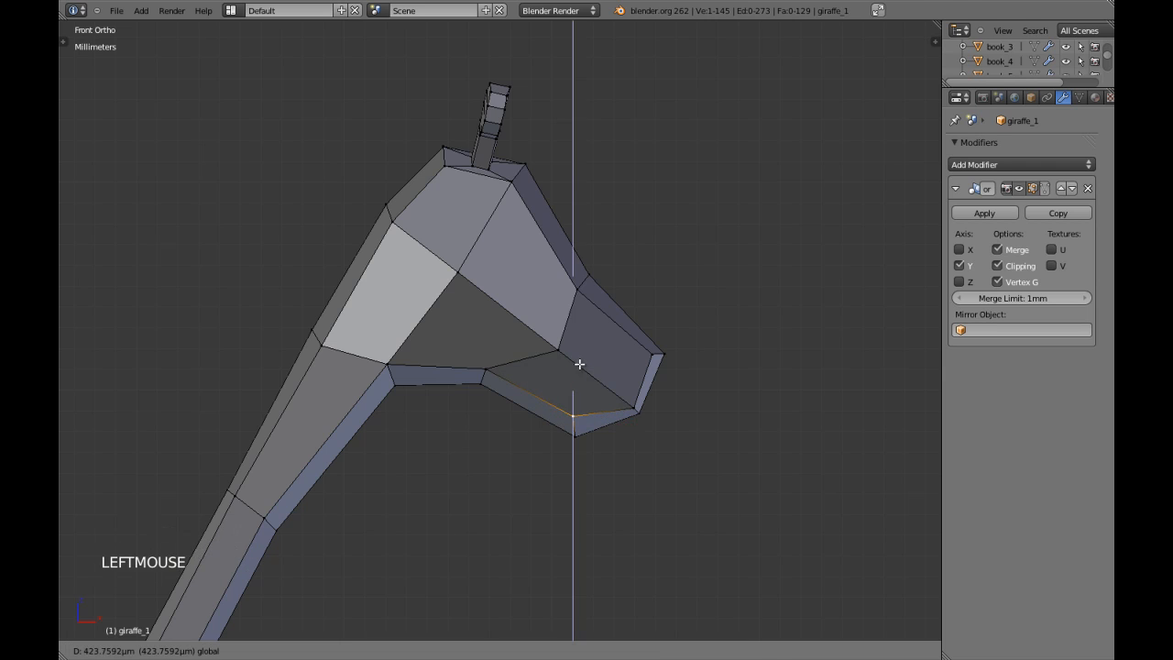
pyautogui.press('Tab')
pyautogui.scroll(-3, 610, 391)
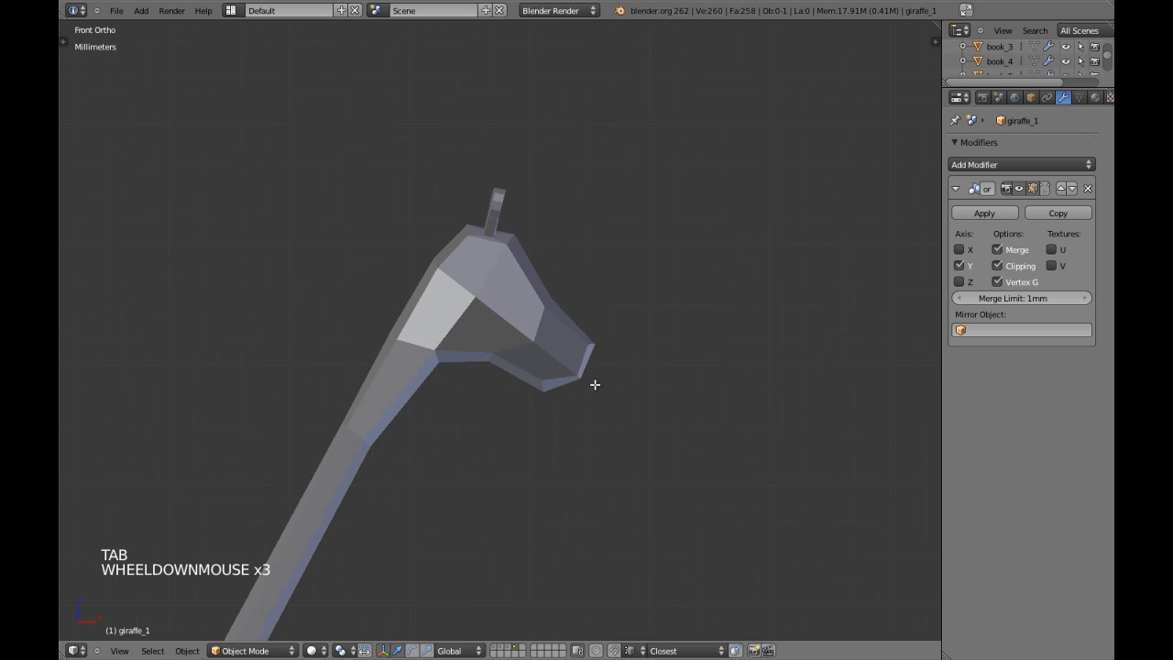
# Step: Raise the lowest centre vertex of the chin along global Z to flatten the jaw, and leave edit mode
pyautogui.press('Tab')
pyautogui.rightClick(544, 390)
pyautogui.moveTo(545, 372); pyautogui.dragTo(545, 356)
pyautogui.press('Tab')
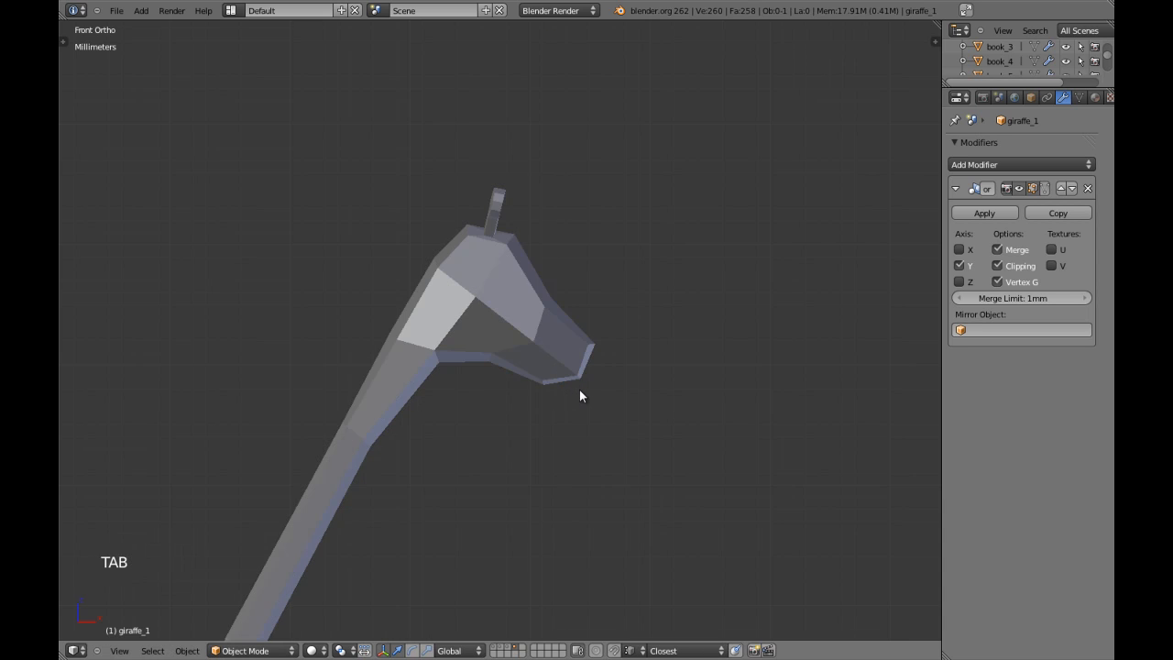
# Step: In left view, scale the whole giraffe along global Y by a factor of about 1.08 to widen it slightly
pyautogui.scroll(-8, 574, 388)
pyautogui.keyDown('shift'); pyautogui.moveTo(538, 400); pyautogui.dragTo(572, 262, button='middle'); pyautogui.keyUp('shift')
pyautogui.moveTo(476, 409); pyautogui.dragTo(496, 335, button='middle')
pyautogui.press('ctrl+KP_3')
pyautogui.scroll(2, 520, 374)
pyautogui.rightClick(496, 336)
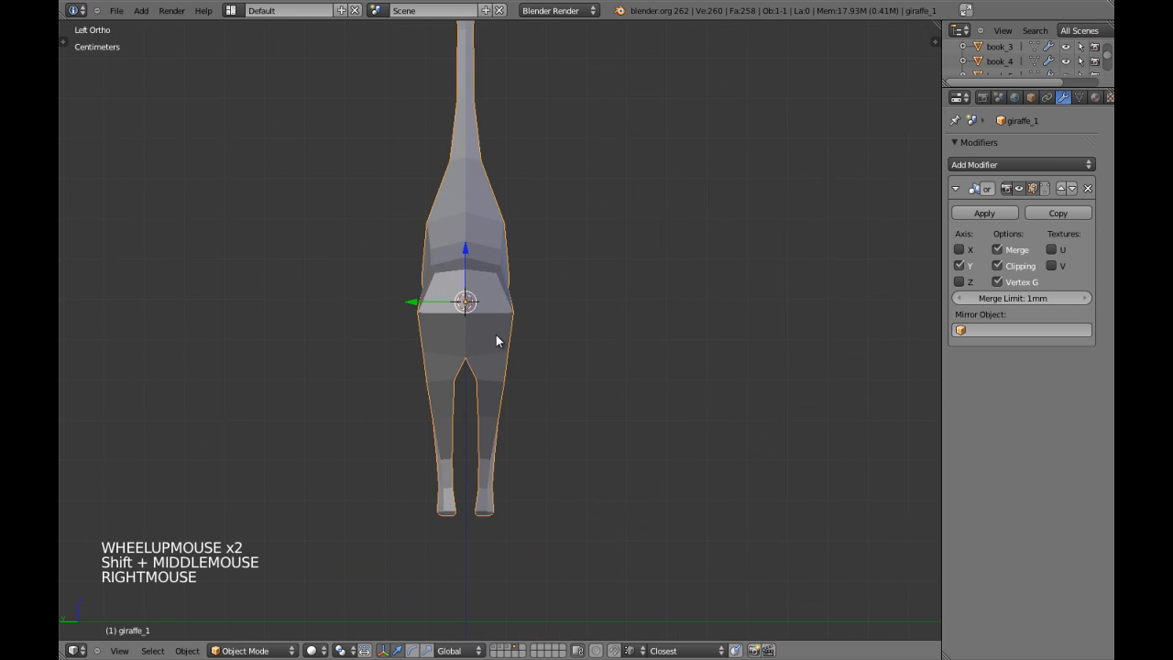
pyautogui.press('Tab')
pyautogui.scroll(-3, 495, 336)
pyautogui.press('Tab')
pyautogui.press('s')
pyautogui.press('y')
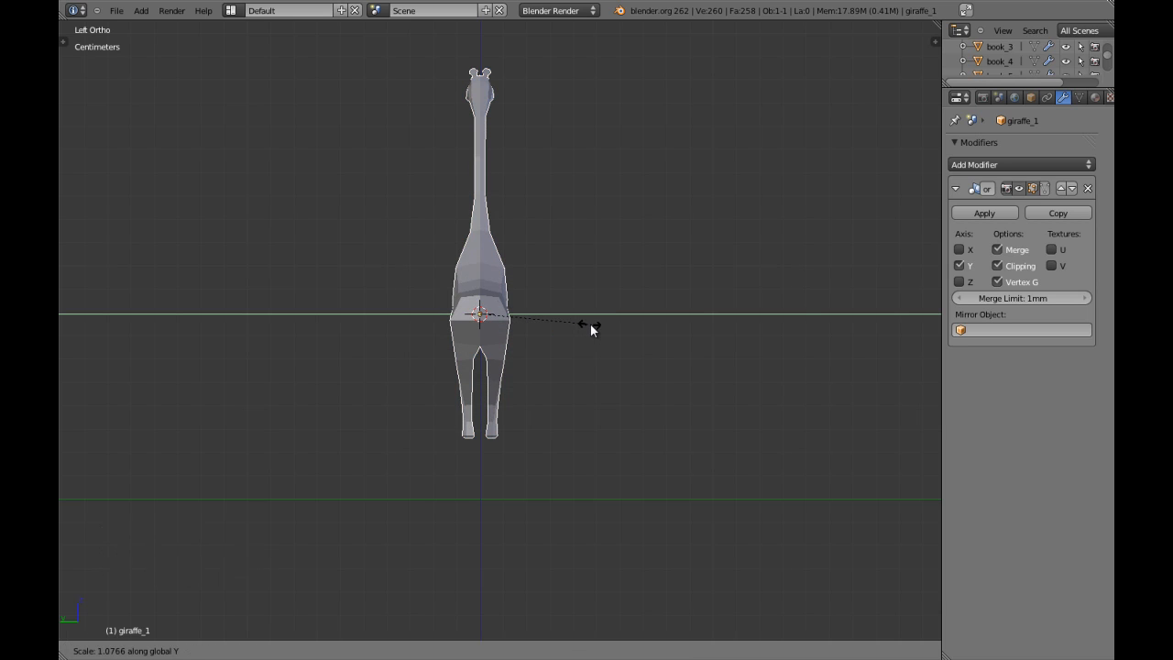
pyautogui.keyDown('shift'); pyautogui.click(596, 324); pyautogui.keyUp('shift')
pyautogui.press('a')
# Step: Examine the giraffe's proportions in right and front view, and inspect the leg edge loops in wireframe
pyautogui.press('KP_3')
pyautogui.press('KP_1')
pyautogui.press('KP_3')
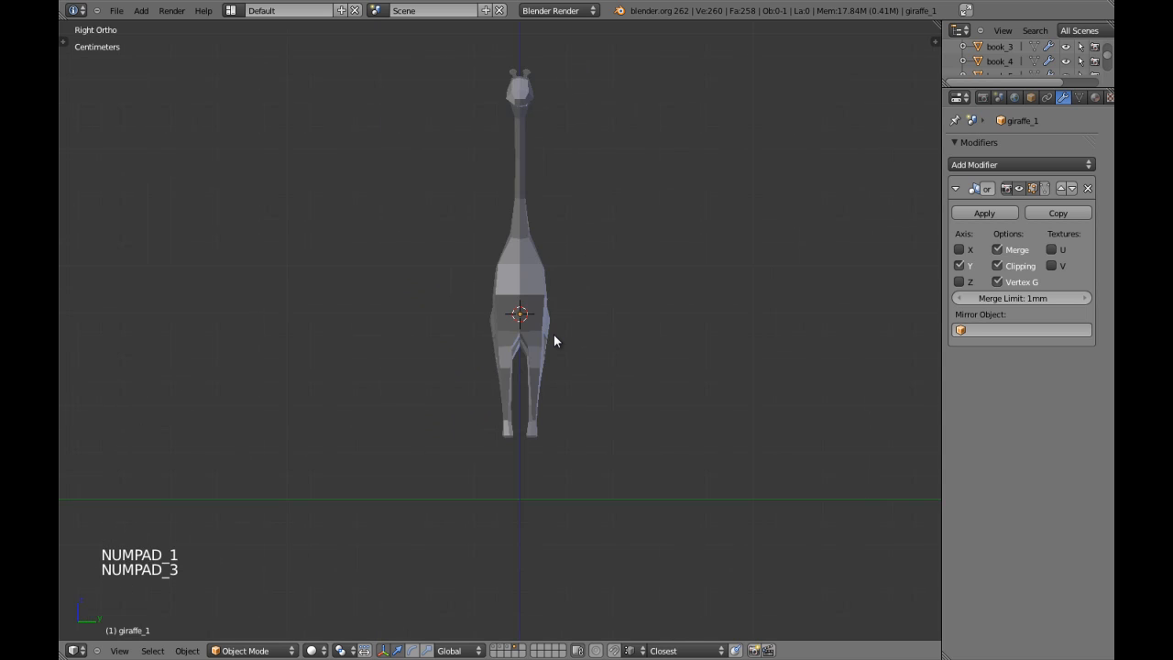
pyautogui.press('KP_1')
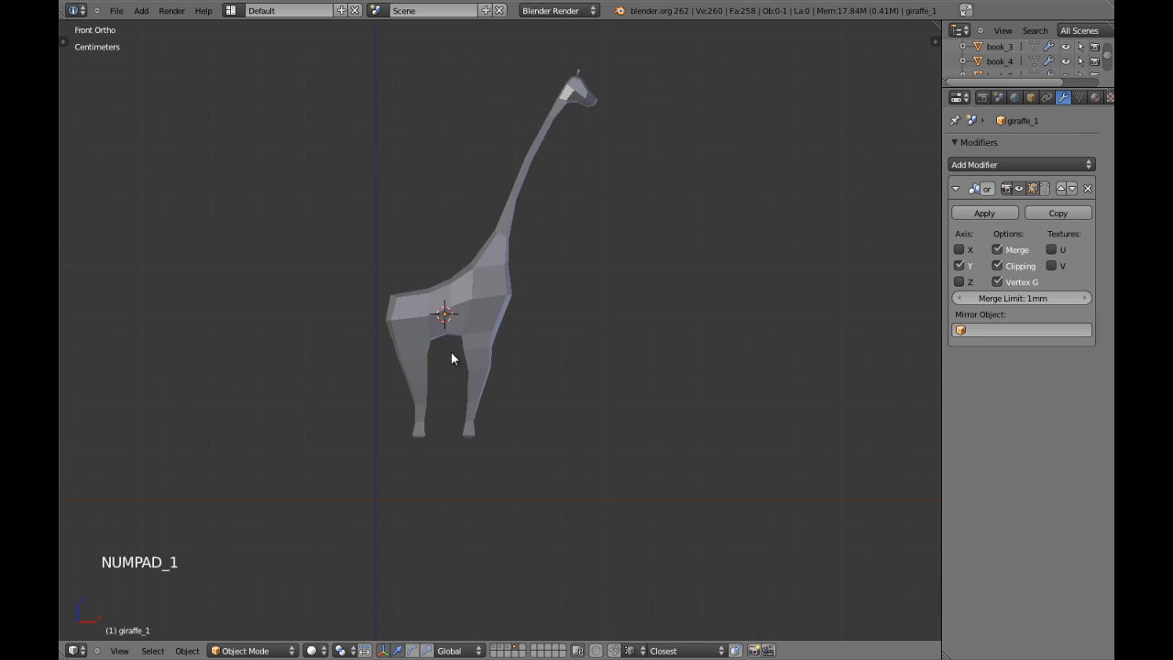
pyautogui.keyDown('shift'); pyautogui.moveTo(451, 354); pyautogui.dragTo(520, 335, button='middle'); pyautogui.keyUp('shift')
pyautogui.scroll(1, 535, 339)
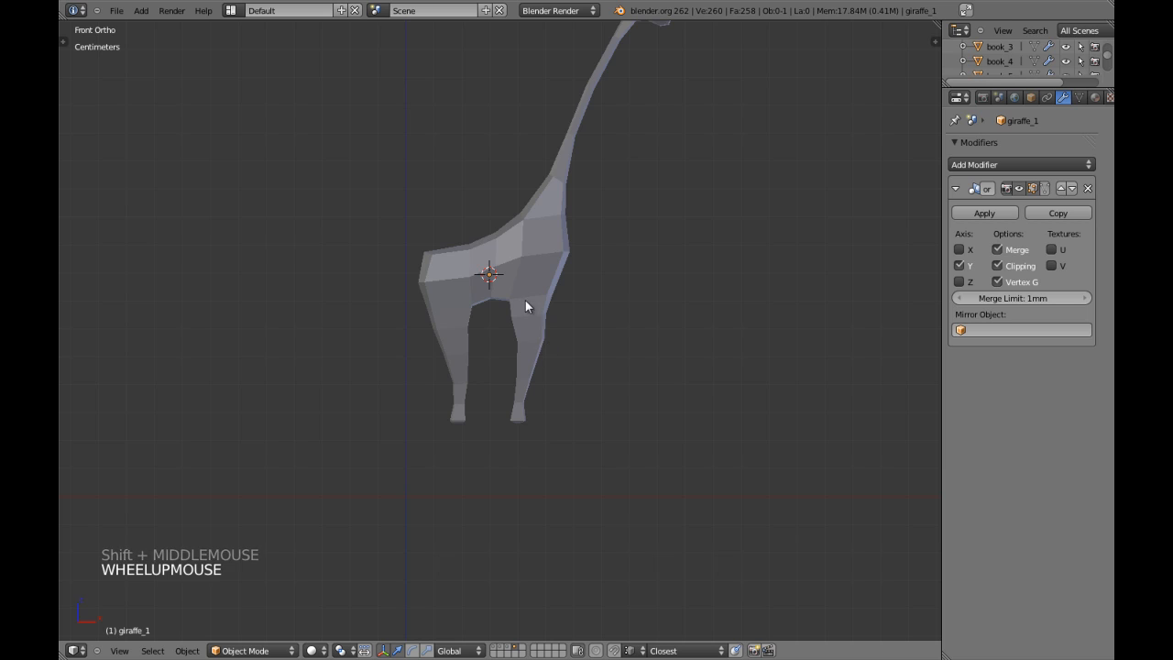
pyautogui.rightClick(540, 306)
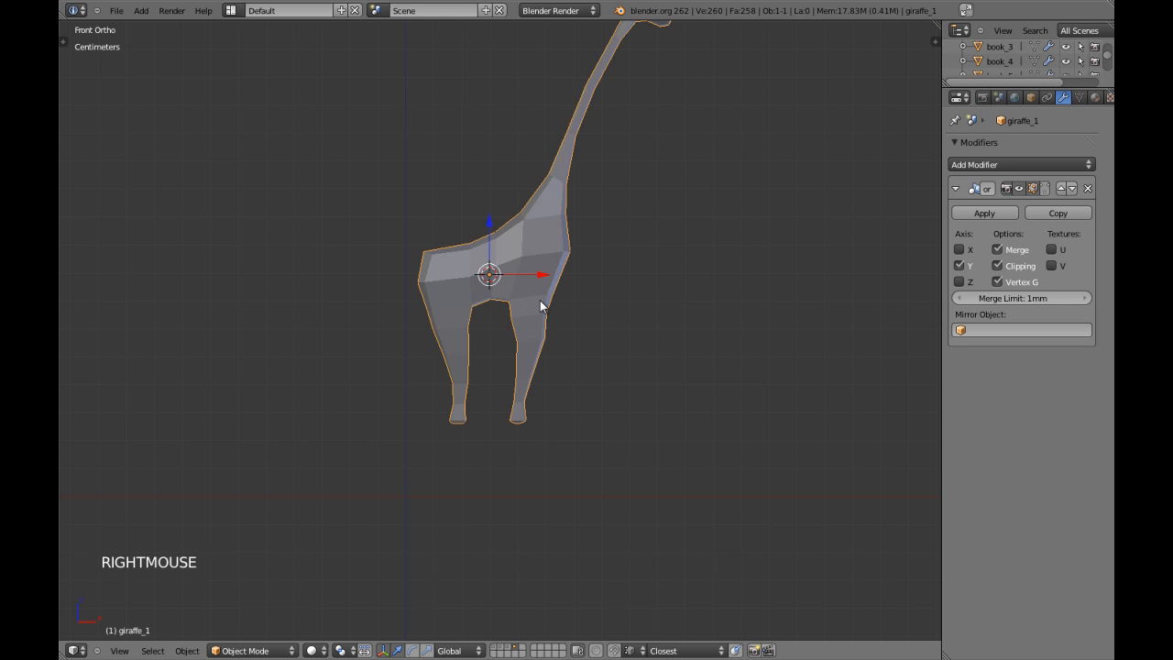
pyautogui.press('z')
pyautogui.scroll(3, 554, 289)
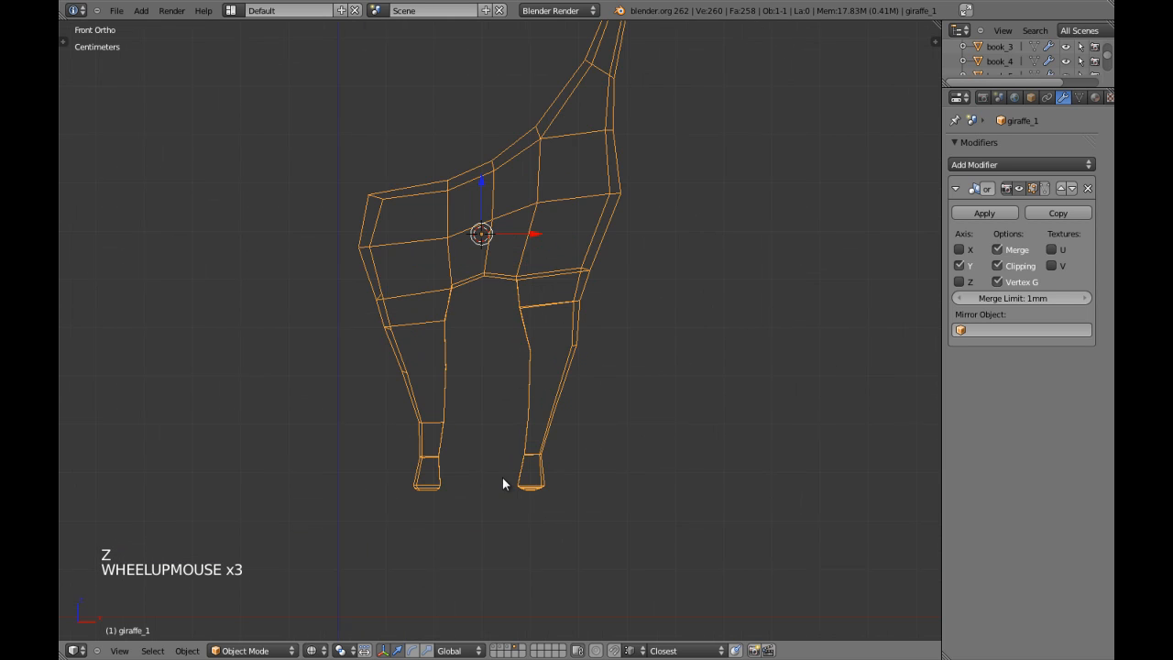
pyautogui.press('z')
pyautogui.scroll(-2, 540, 333)
pyautogui.keyDown('shift'); pyautogui.moveTo(540, 333); pyautogui.dragTo(620, 322, button='middle'); pyautogui.keyUp('shift')
pyautogui.scroll(3, 602, 314)
# Step: Shrink the edge loop across the lower part of the front leg uniformly to slim it, and leave edit mode
pyautogui.press('Tab')
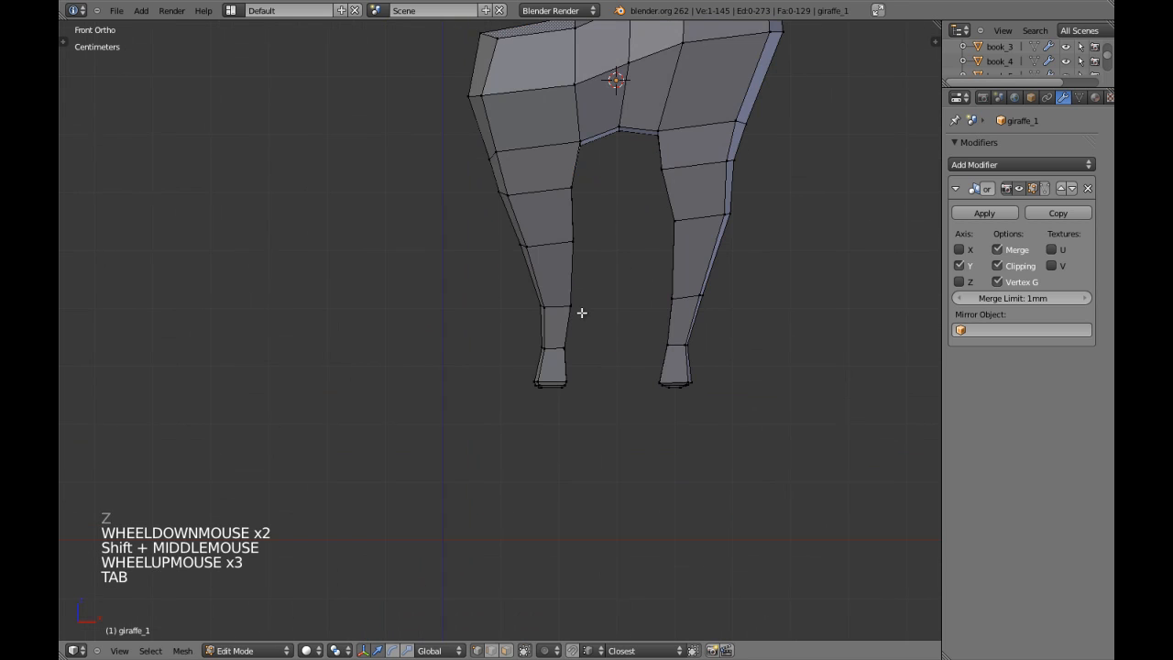
pyautogui.scroll(2, 581, 313)
pyautogui.press('a')
pyautogui.press('a')
pyautogui.keyDown('shift'); pyautogui.moveTo(689, 303); pyautogui.dragTo(611, 328, button='middle'); pyautogui.keyUp('shift')
pyautogui.press('a')
pyautogui.scroll(3, 611, 328)
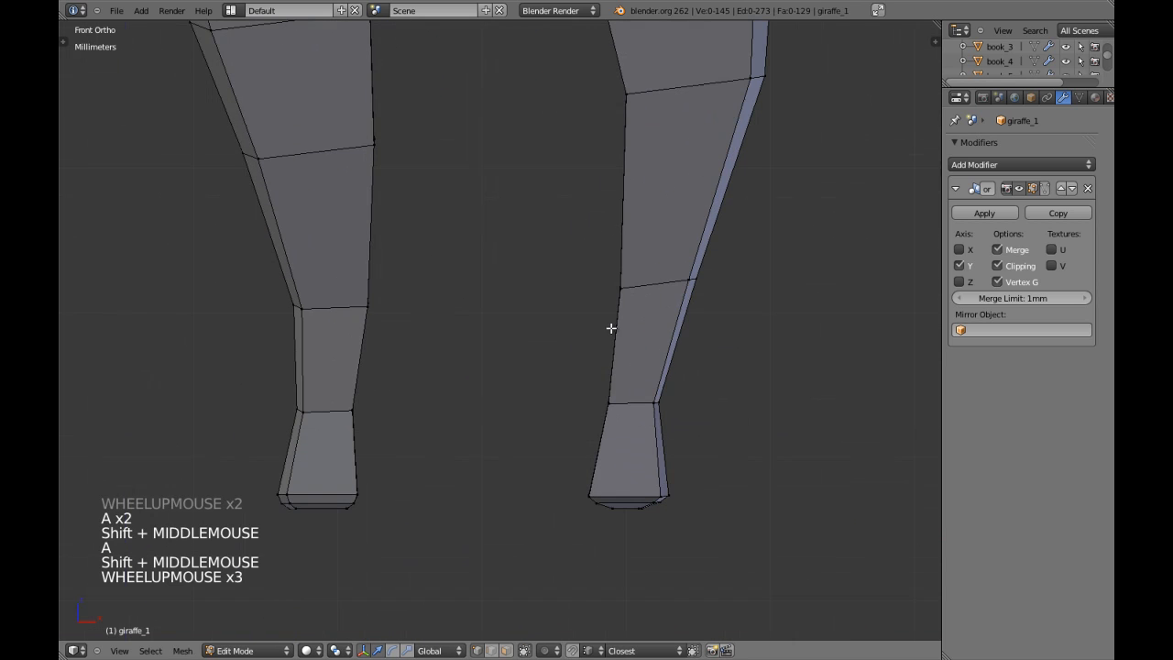
pyautogui.hotkey('ctrl', 'r')
pyautogui.rightClick(634, 345)
pyautogui.keyDown('alt'); pyautogui.keyDown('shift'); pyautogui.rightClick(657, 281); pyautogui.keyUp('shift'); pyautogui.keyUp('alt')
pyautogui.scroll(-2, 683, 330)
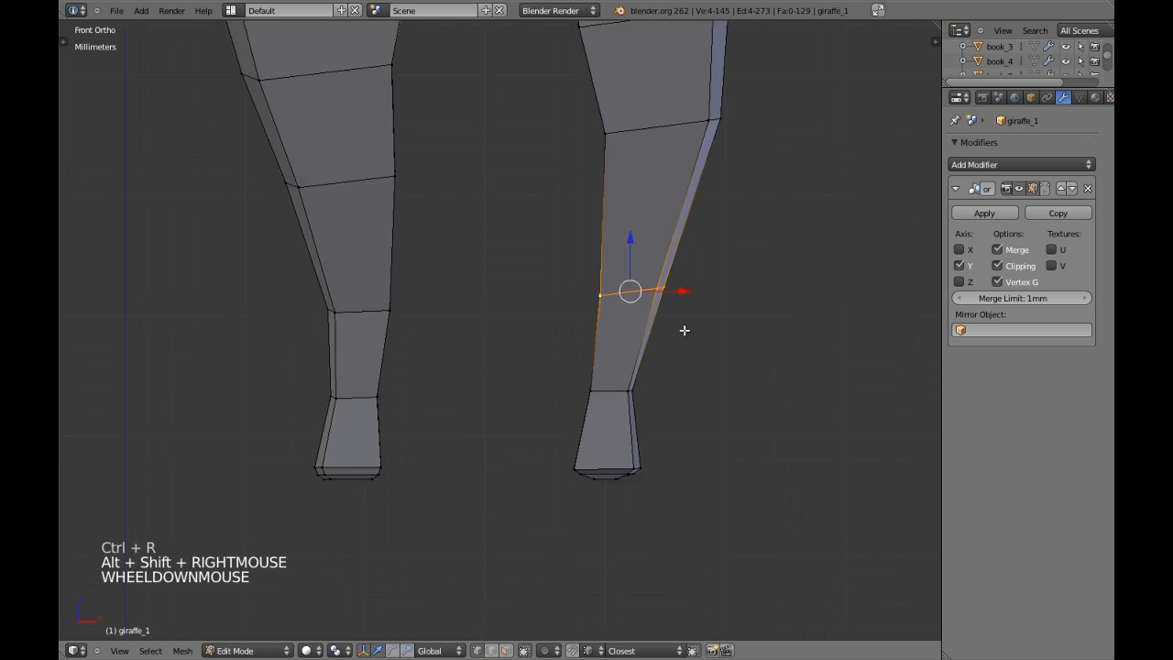
pyautogui.keyDown('shift'); pyautogui.moveTo(682, 334); pyautogui.dragTo(589, 443, button='middle'); pyautogui.keyUp('shift')
pyautogui.scroll(-3, 625, 418)
pyautogui.press('s')
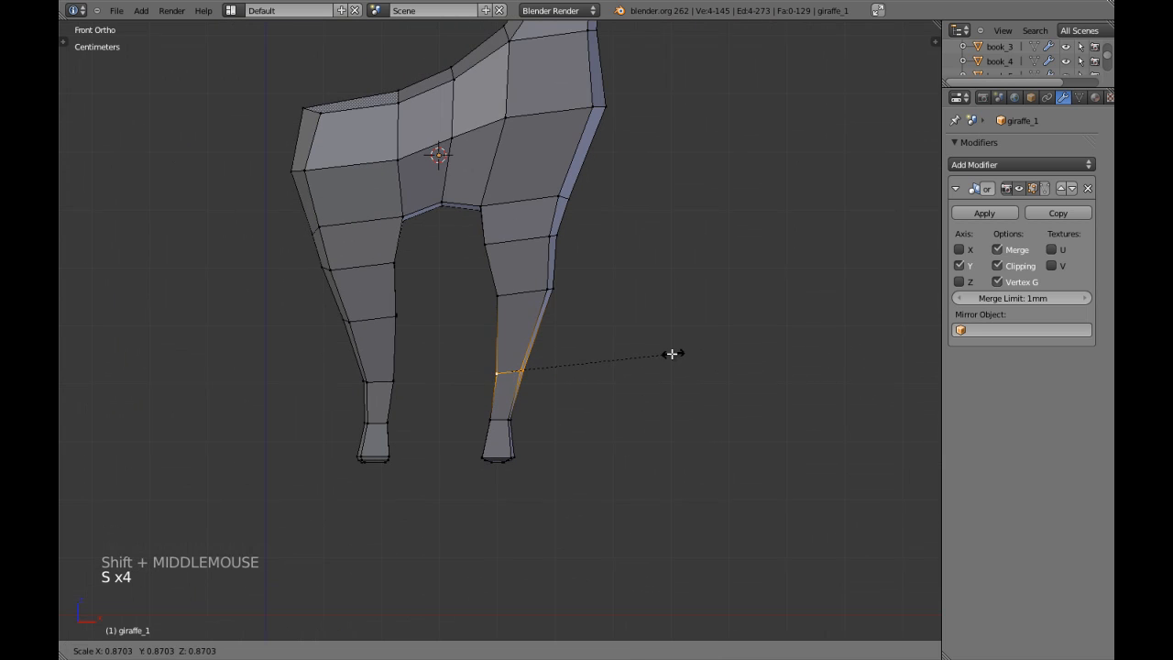
pyautogui.click(647, 355)
pyautogui.press('Tab')
pyautogui.scroll(-4, 538, 424)
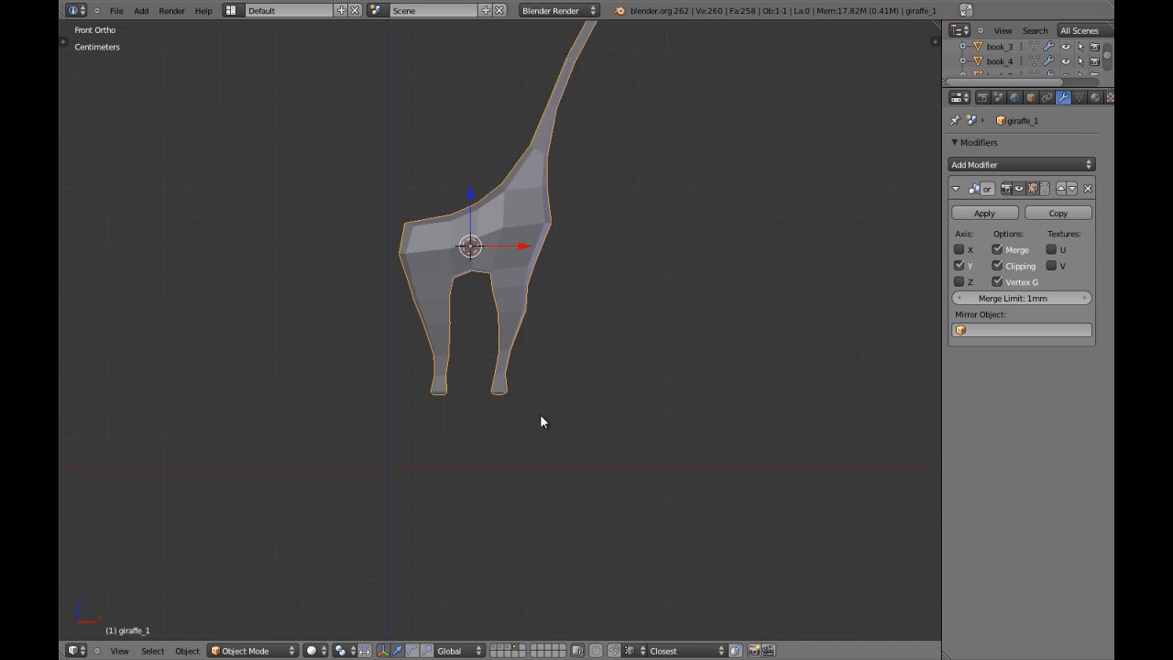
# Step: Add a centred edge loop just above the front leg's ankle and scale it down to about 0.8
pyautogui.scroll(3, 515, 431)
pyautogui.press('Tab')
pyautogui.scroll(2, 529, 414)
pyautogui.press('a')
pyautogui.scroll(1, 537, 440)
pyautogui.keyDown('shift'); pyautogui.moveTo(537, 439); pyautogui.dragTo(537, 380, button='middle'); pyautogui.keyUp('shift')
pyautogui.hotkey('ctrl', 'r')
pyautogui.click(516, 366)
pyautogui.rightClick(516, 366)
pyautogui.press('s')
pyautogui.press('s')
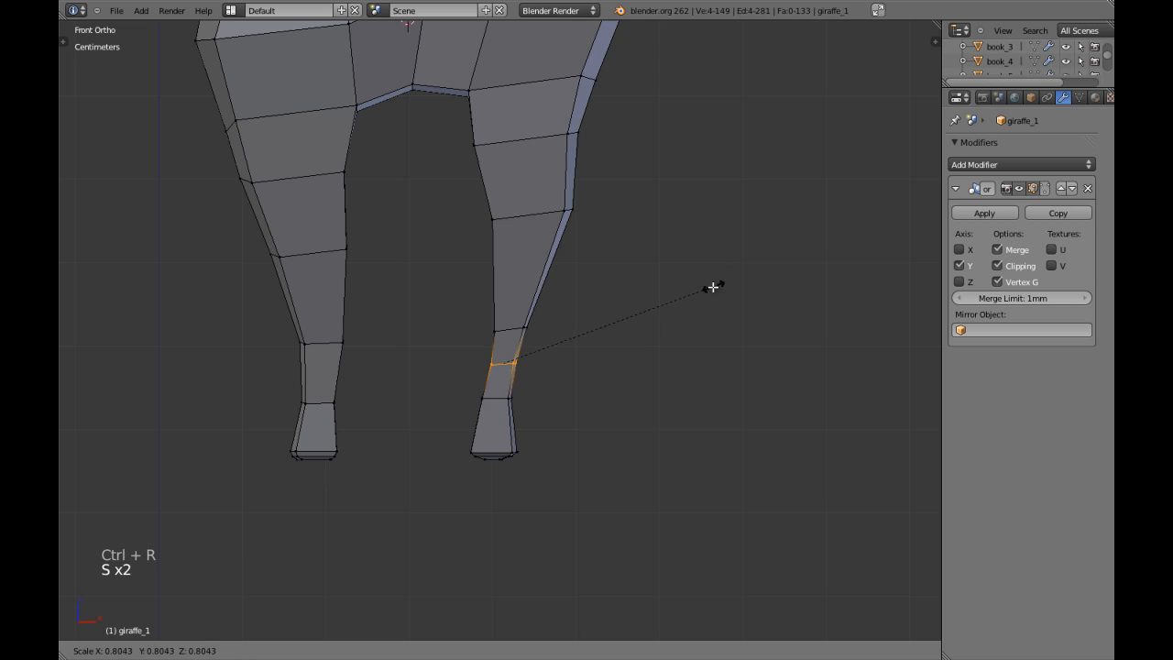
pyautogui.click(705, 291)
# Step: Add an edge loop just above the hind leg's ankle, scale it down, and return to object mode
pyautogui.press('a')
pyautogui.hotkey('ctrl', 'r')
pyautogui.click(327, 372)
pyautogui.rightClick(532, 318)
pyautogui.press('s')
pyautogui.press('s')
pyautogui.click(491, 337)
pyautogui.press('Tab')
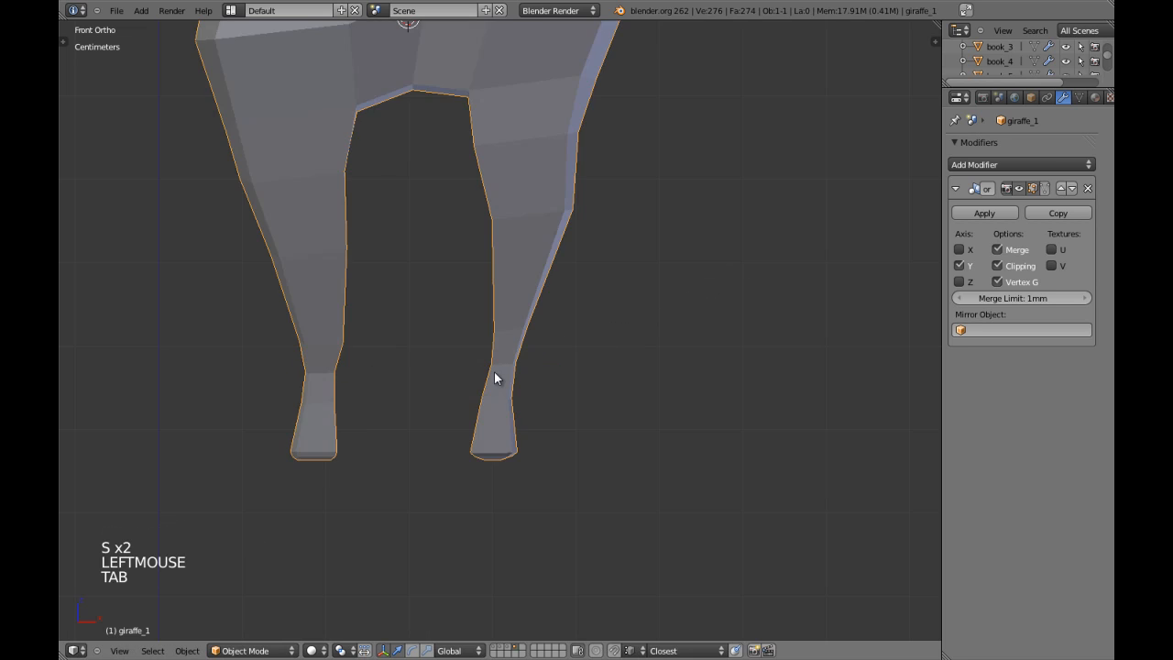
pyautogui.scroll(-7, 495, 373)
pyautogui.press('a')
pyautogui.rightClick(522, 307)
pyautogui.press('a')
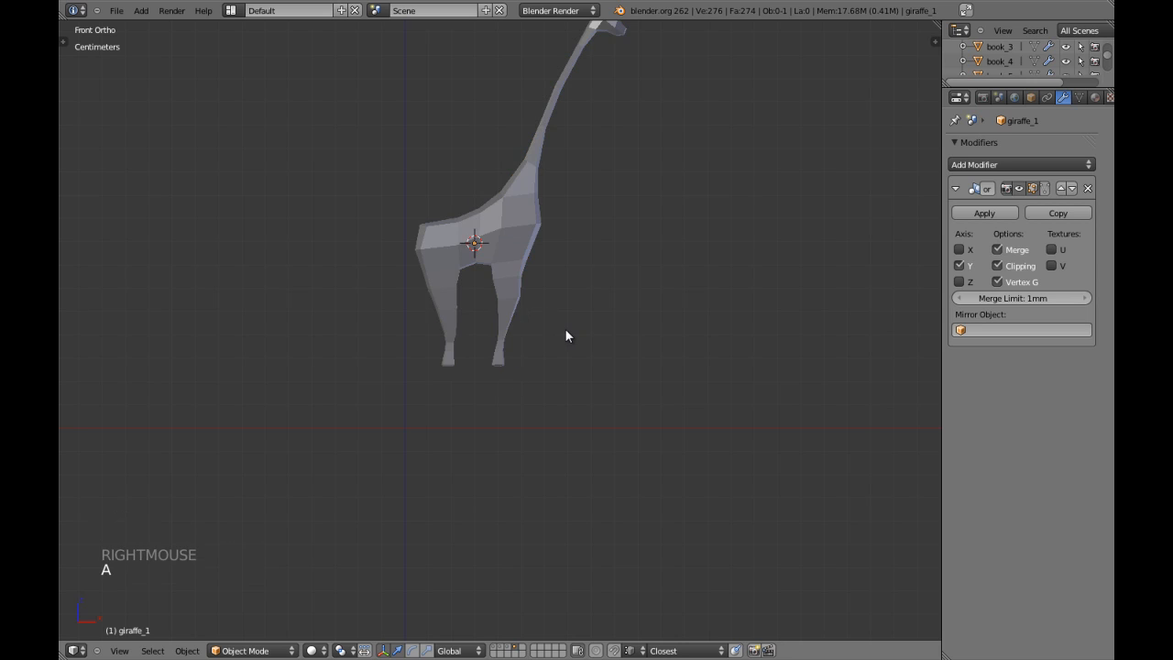
# Step: Move the two rear vertices at the top of the hind leg backwards along X to round out the thigh
pyautogui.scroll(3, 518, 325)
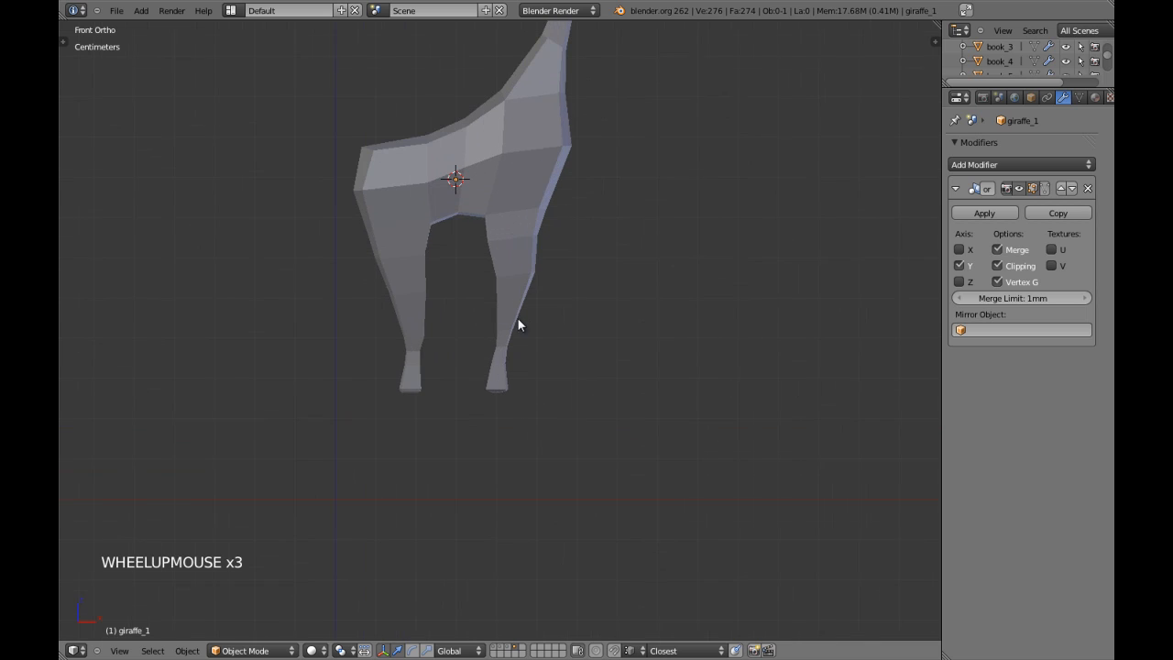
pyautogui.keyDown('shift'); pyautogui.moveTo(435, 320); pyautogui.dragTo(418, 319, button='middle'); pyautogui.keyUp('shift')
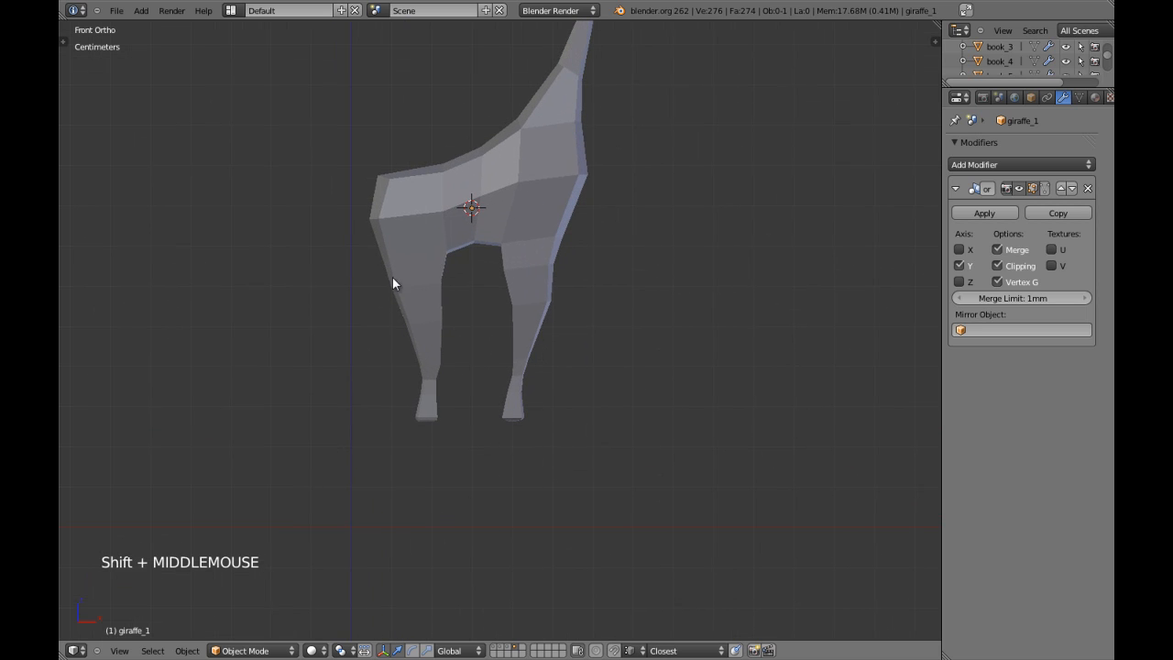
pyautogui.keyDown('shift'); pyautogui.moveTo(369, 243); pyautogui.dragTo(437, 331, button='middle'); pyautogui.keyUp('shift')
pyautogui.rightClick(437, 325)
pyautogui.press('Tab')
pyautogui.scroll(3, 437, 319)
pyautogui.press('a')
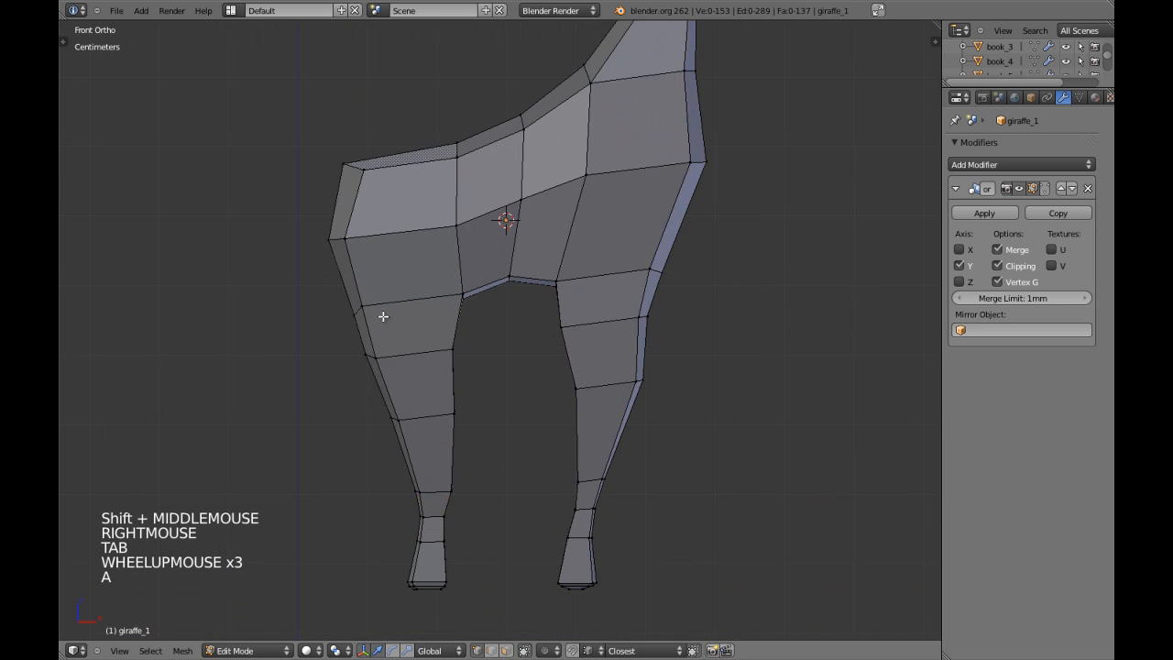
pyautogui.press('z')
pyautogui.keyDown('shift'); pyautogui.moveTo(376, 309); pyautogui.dragTo(406, 322, button='middle'); pyautogui.keyUp('shift')
pyautogui.scroll(2, 366, 316)
pyautogui.press('c')
pyautogui.rightClick(341, 319)
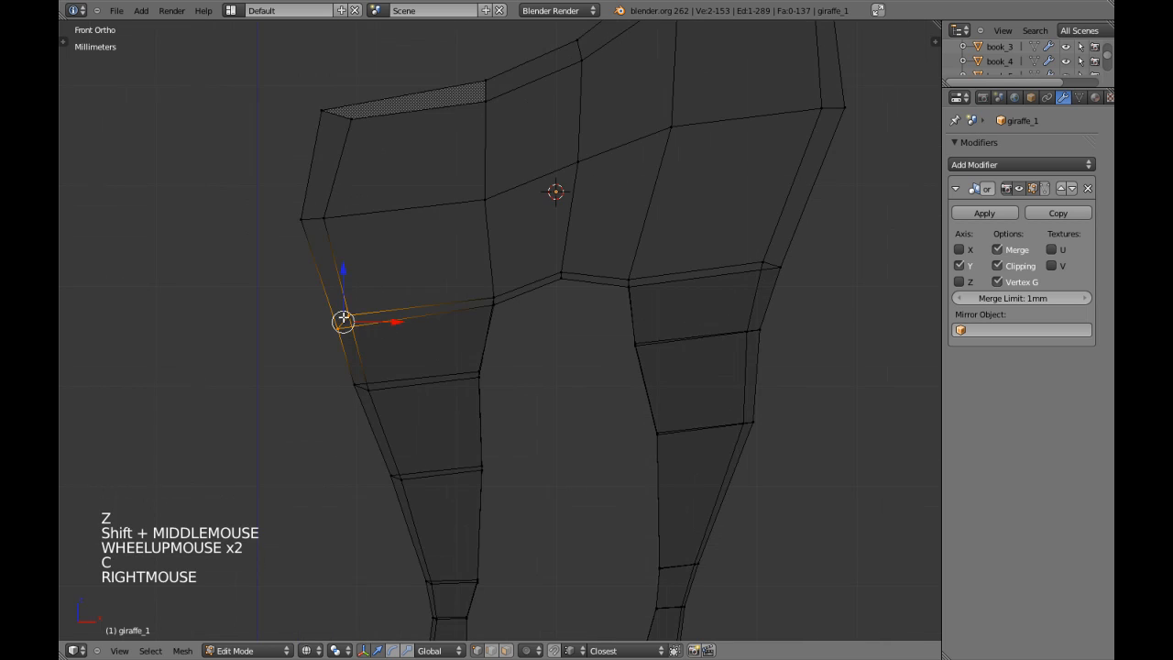
pyautogui.press('z')
pyautogui.click(390, 325)
pyautogui.moveTo(389, 326); pyautogui.dragTo(374, 324)
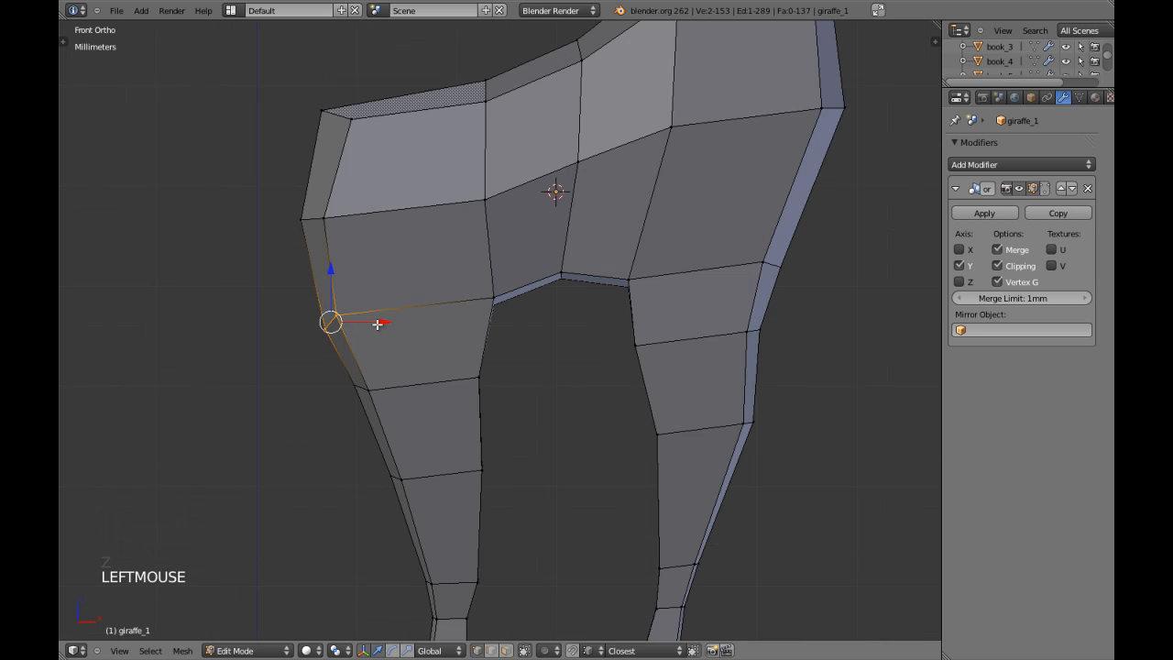
pyautogui.scroll(-3, 427, 366)
pyautogui.press('a')
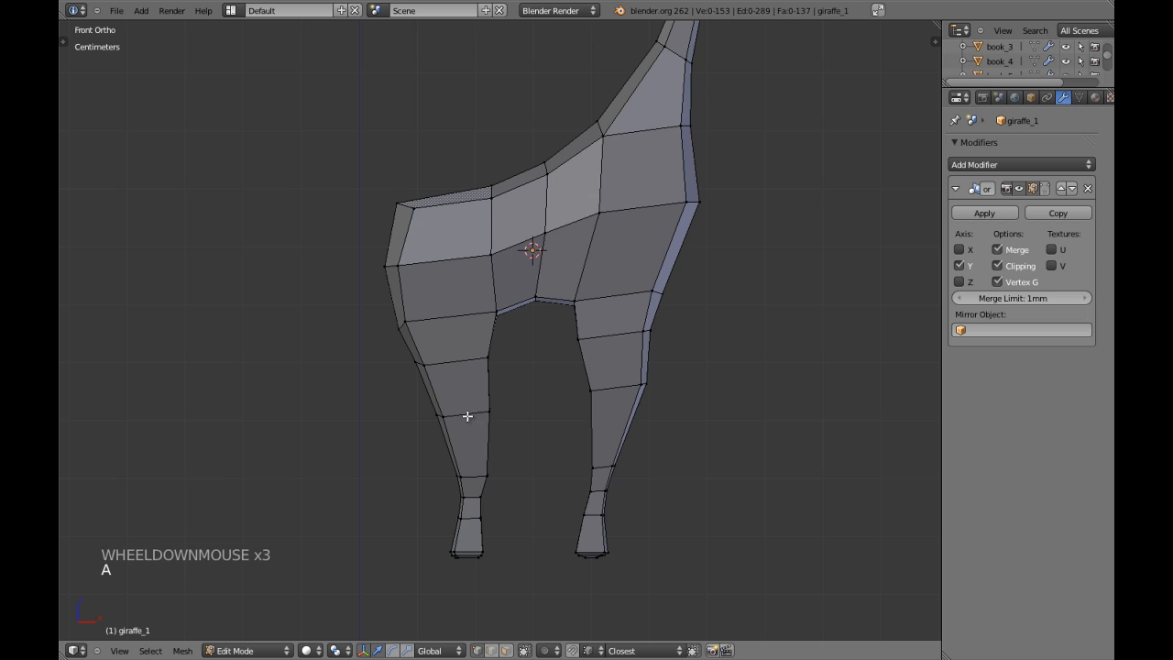
# Step: Shrink the middle edge loop of the hind leg slightly to slim it, and leave edit mode
pyautogui.press('z')
pyautogui.keyDown('shift'); pyautogui.moveTo(469, 424); pyautogui.dragTo(466, 380, button='middle'); pyautogui.keyUp('shift')
pyautogui.scroll(1, 465, 379)
pyautogui.keyDown('alt'); pyautogui.keyDown('shift'); pyautogui.rightClick(466, 374); pyautogui.keyUp('shift'); pyautogui.keyUp('alt')
pyautogui.press('z')
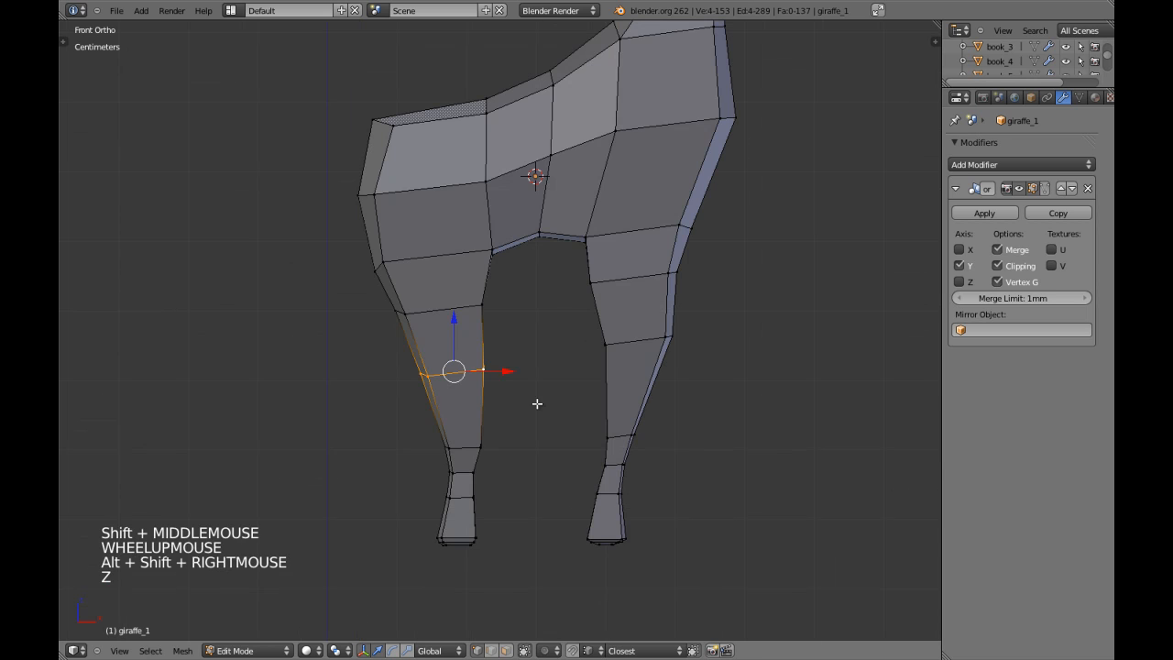
pyautogui.press('s')
pyautogui.click(549, 404)
pyautogui.press('Tab')
pyautogui.scroll(-6, 549, 405)
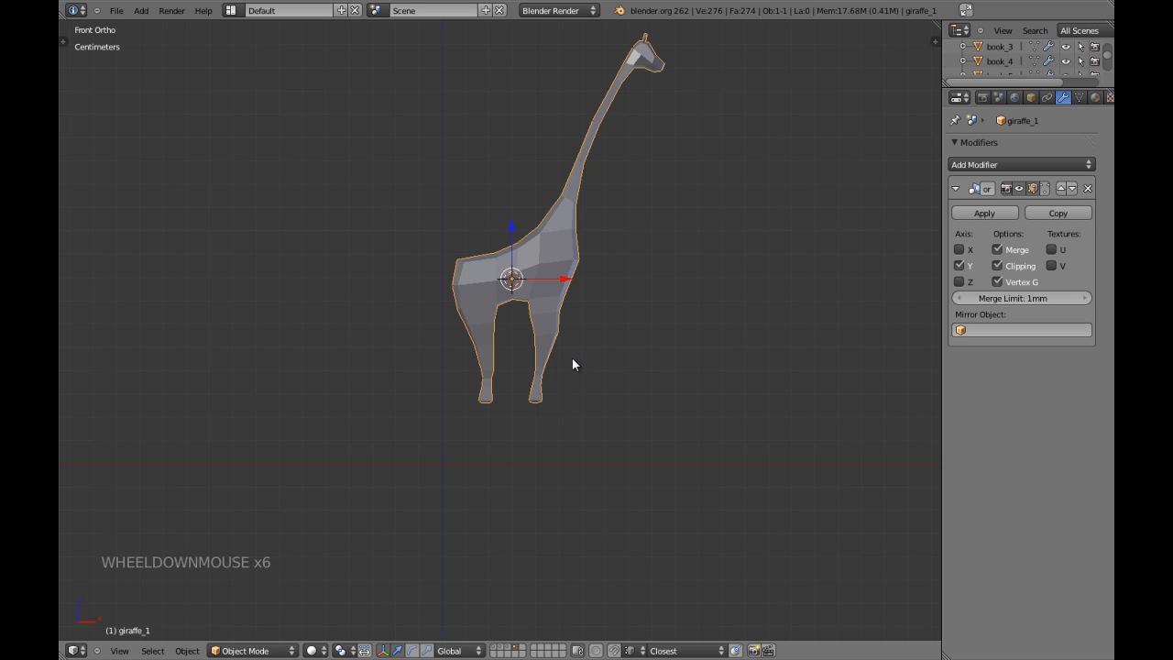
# Step: In wireframe edit mode, clear the selection and place the 3D cursor on the underside of the belly
pyautogui.scroll(-1, 570, 357)
pyautogui.scroll(1, 568, 357)
pyautogui.press('Tab')
pyautogui.scroll(1, 569, 356)
pyautogui.scroll(3, 568, 356)
pyautogui.press('z')
pyautogui.press('a')
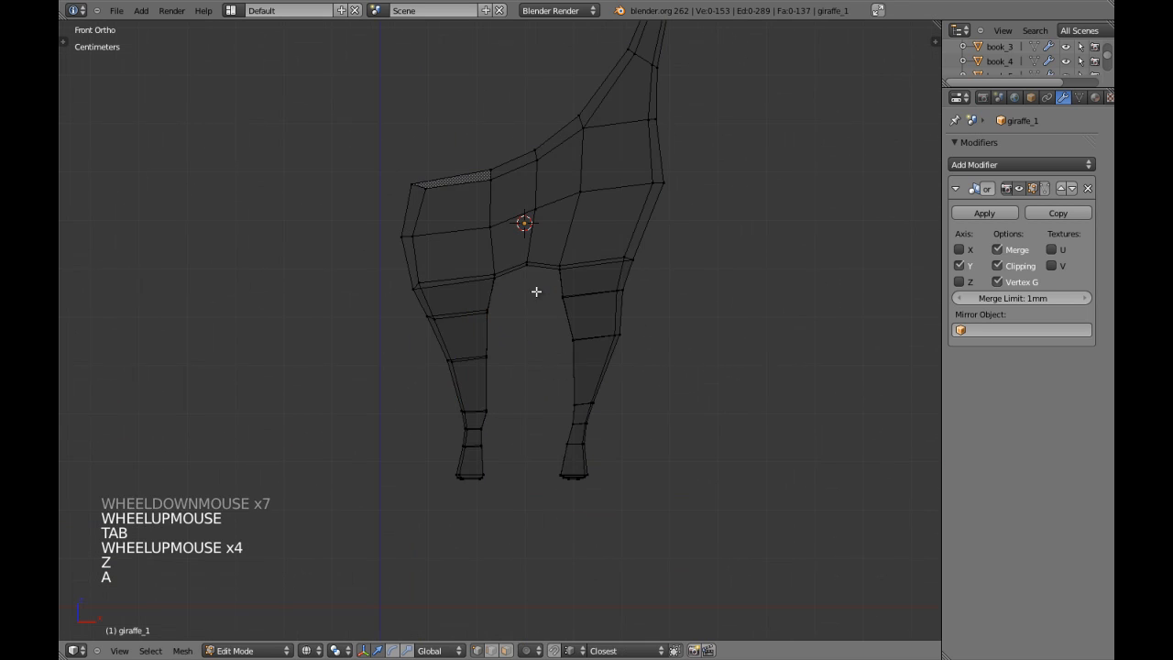
pyautogui.click(527, 271)
# Step: Select the front and hind legs below the body and lengthen them about the 3D cursor by about 1.12 along global Z
pyautogui.press('c')
pyautogui.moveTo(450, 395)
pyautogui.mouseDown()
pyautogui.moveTo(476, 474)
pyautogui.moveTo(466, 340)
pyautogui.moveTo(618, 333)
pyautogui.moveTo(576, 448)
pyautogui.moveTo(581, 468)
pyautogui.mouseUp()
pyautogui.rightClick(581, 468)
pyautogui.press('.')
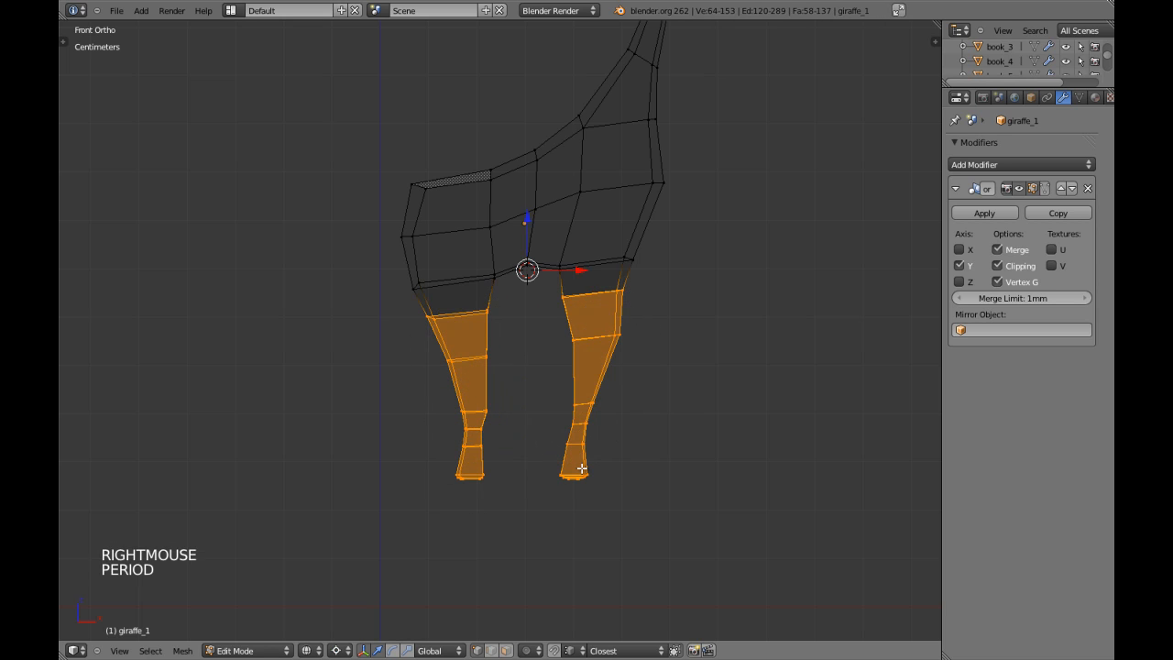
pyautogui.scroll(-5, 600, 466)
pyautogui.press('s')
pyautogui.press('z')
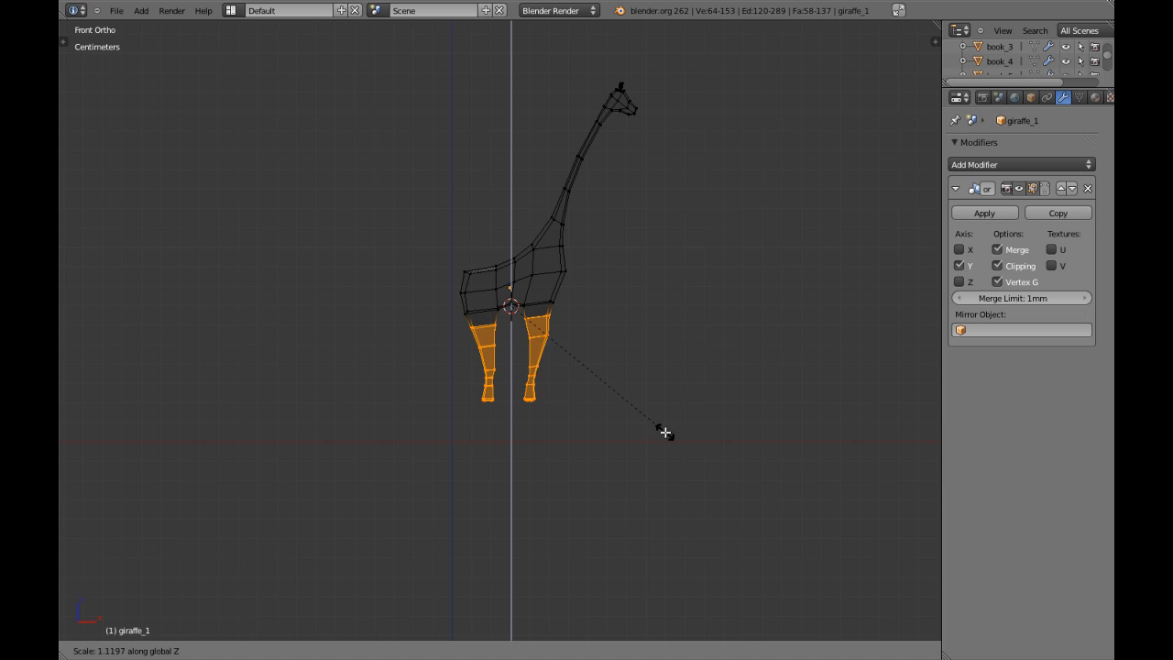
pyautogui.click(665, 435)
pyautogui.press('Tab')
pyautogui.press('z')
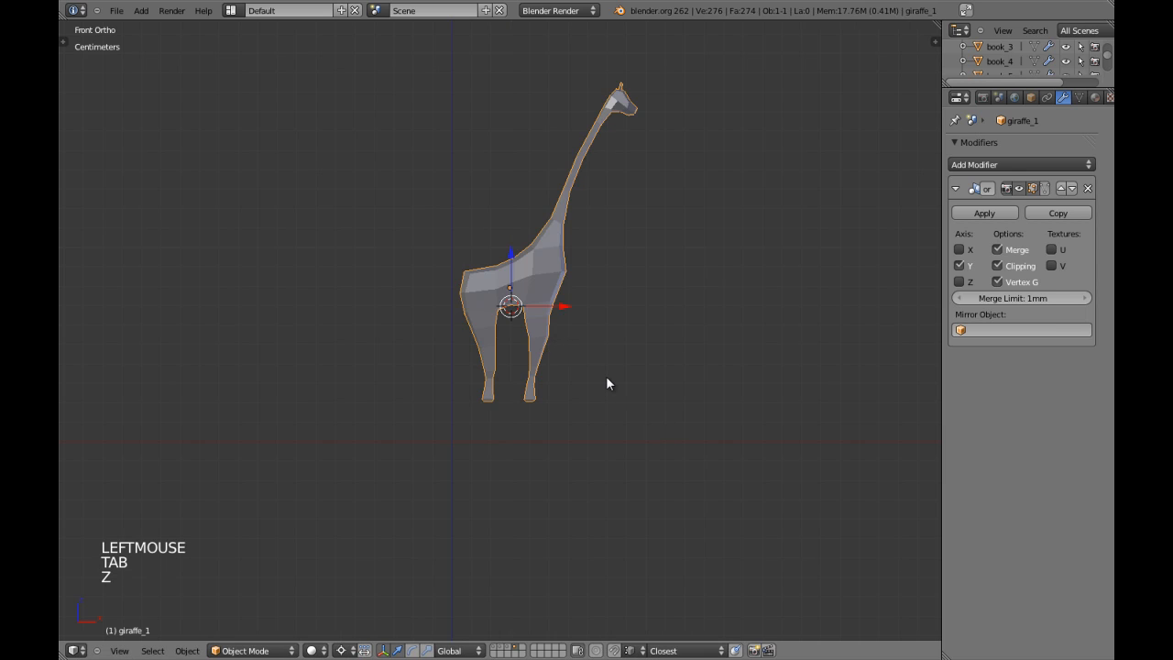
# Step: Select the rear half of the body with the hind leg and move it slightly backwards along X
pyautogui.press('Tab')
pyautogui.scroll(4, 595, 350)
pyautogui.moveTo(595, 350)
pyautogui.keyDown('shift'); pyautogui.mouseDown(button='middle')
pyautogui.moveTo(570, 395)
pyautogui.moveTo(443, 419)
pyautogui.mouseUp(button='middle'); pyautogui.keyUp('shift')
pyautogui.press('z')
pyautogui.scroll(-3, 573, 366)
pyautogui.press('a')
pyautogui.scroll(-2, 574, 367)
pyautogui.scroll(3, 537, 385)
pyautogui.press('c')
pyautogui.scroll(-5, 432, 348)
pyautogui.moveTo(431, 320); pyautogui.dragTo(430, 328)
pyautogui.rightClick(412, 456)
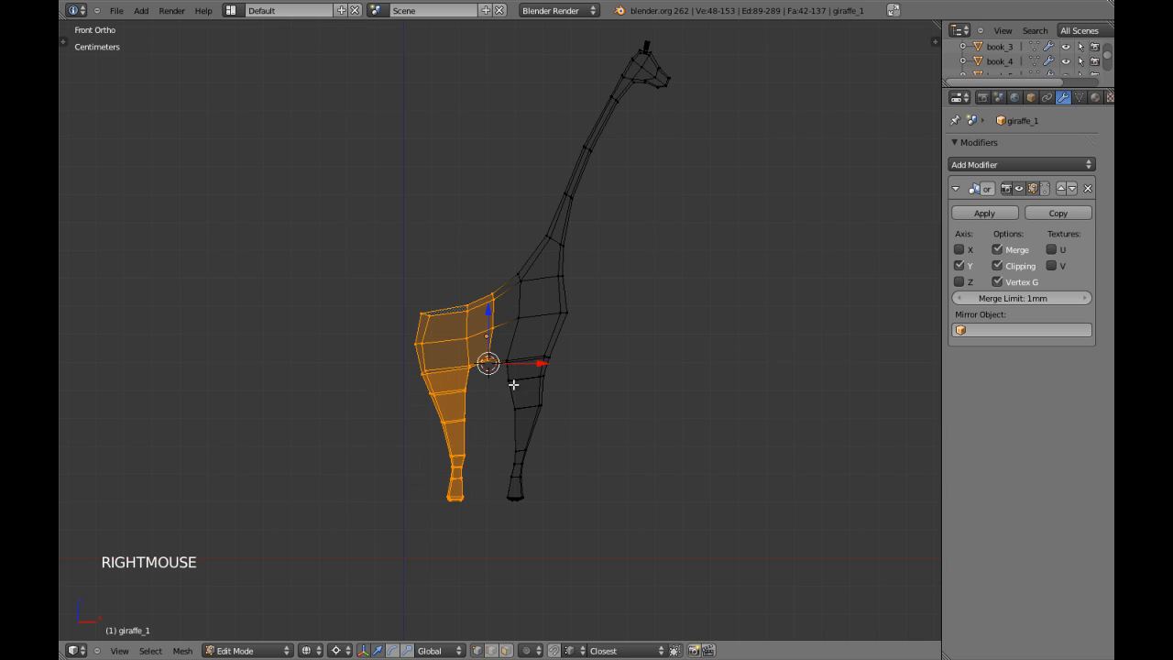
pyautogui.moveTo(542, 363); pyautogui.dragTo(538, 363)
# Step: Shrink the rear selection by one loop, move it slightly further back along global X, and deselect everything
pyautogui.press('ctrl+KP_Subtract')
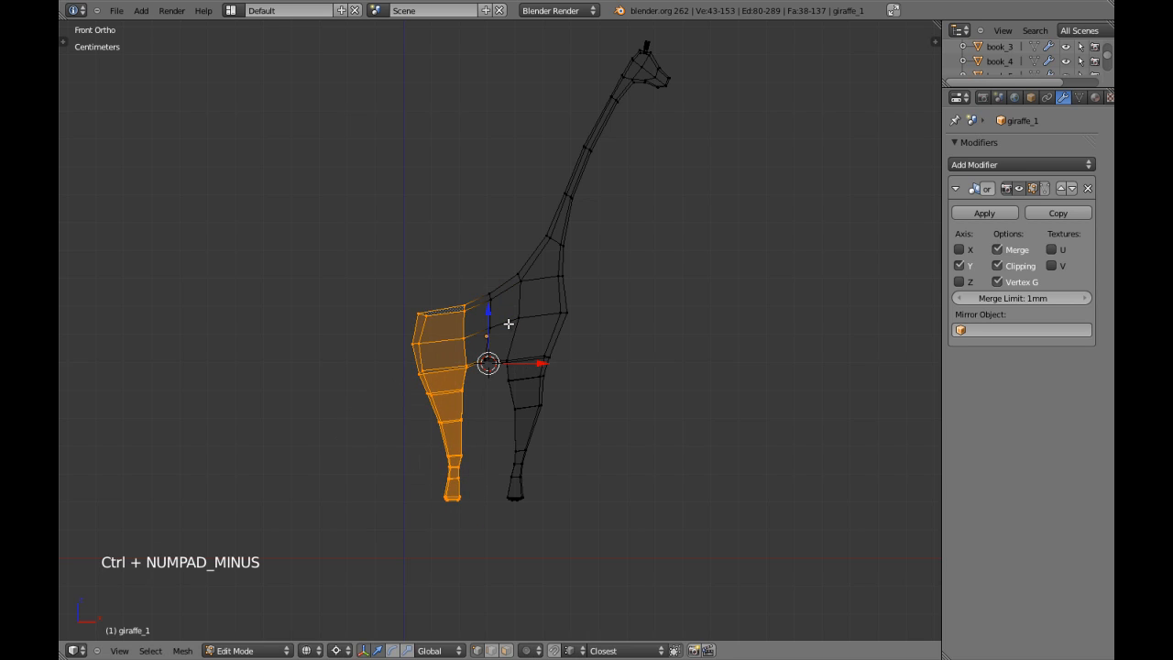
pyautogui.press('g')
pyautogui.press('x')
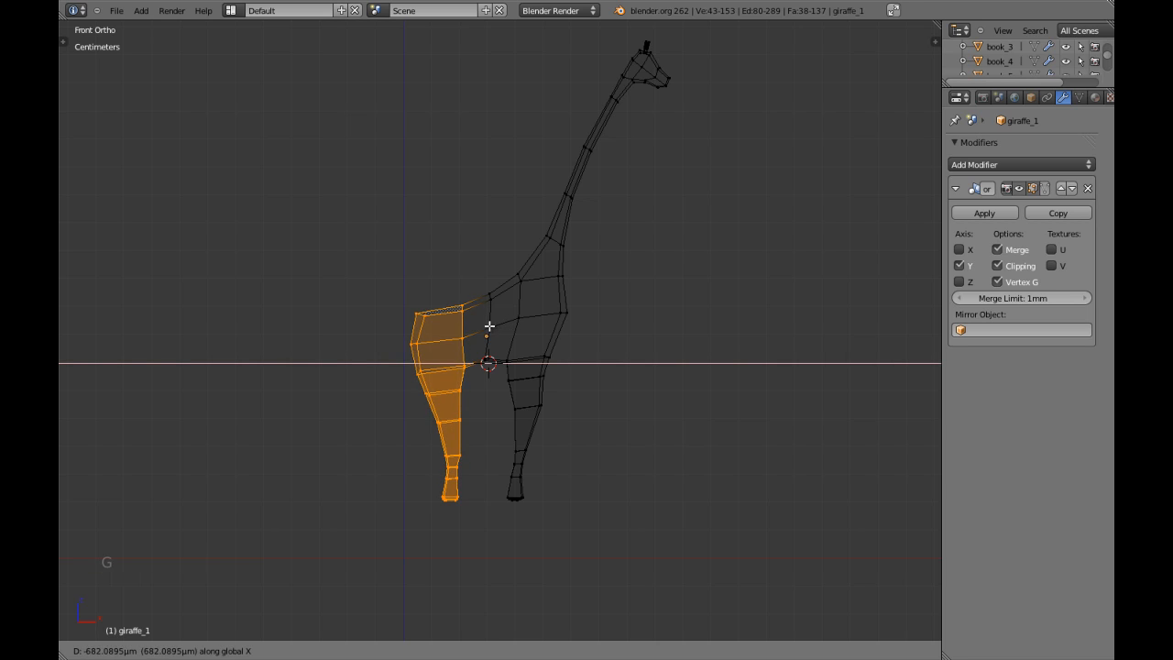
pyautogui.keyDown('shift'); pyautogui.click(427, 306); pyautogui.keyUp('shift')
pyautogui.press('a')
# Step: Select the upper rump vertices, set the pivot to the bounding box centre, and move them slightly forward along global X
pyautogui.press('c')
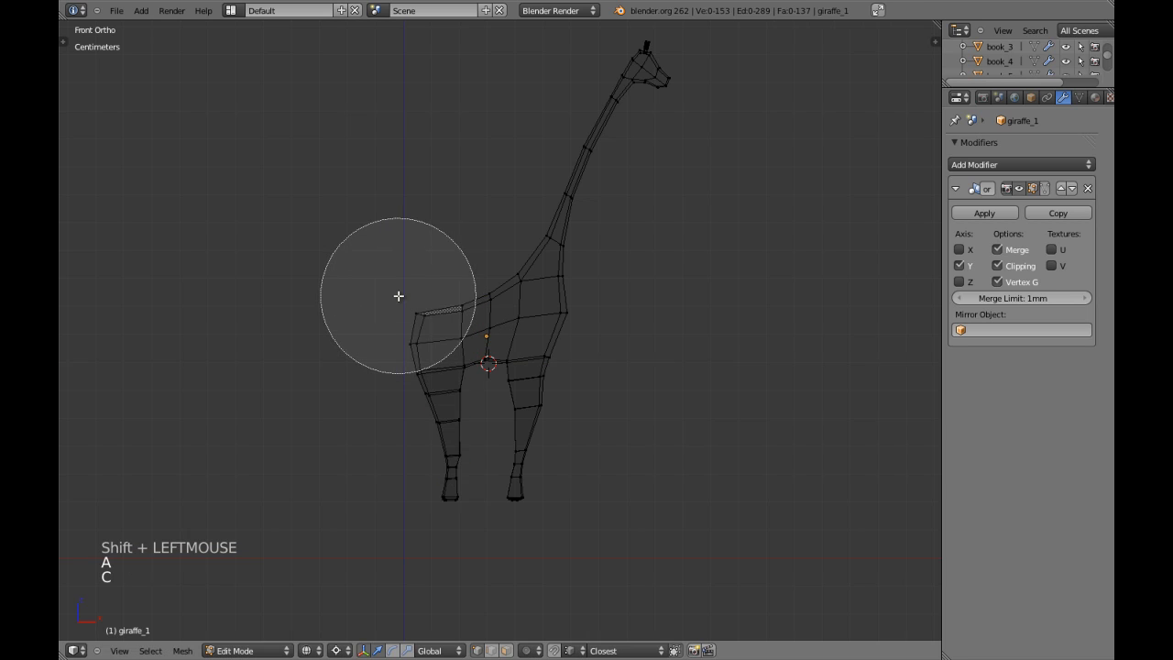
pyautogui.click(406, 295)
pyautogui.rightClick(406, 295)
pyautogui.scroll(4, 450, 296)
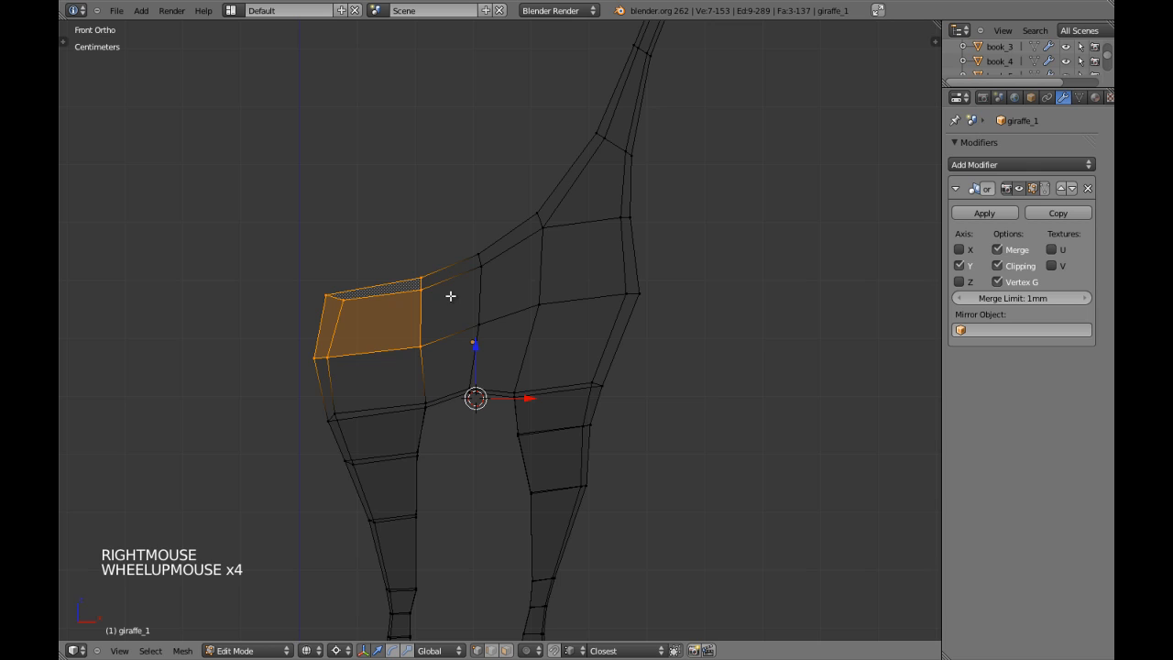
pyautogui.hotkey('ctrl', ',')
pyautogui.press('z')
pyautogui.press('g')
pyautogui.press('x')
pyautogui.keyDown('shift'); pyautogui.click(465, 317); pyautogui.keyUp('shift')
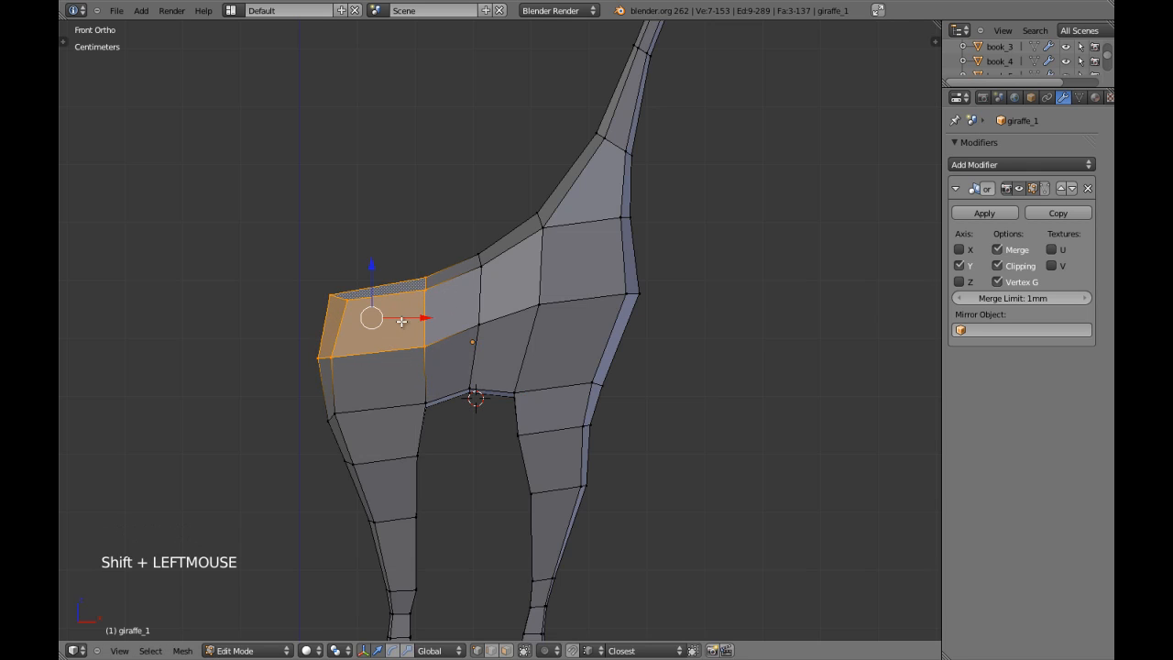
# Step: Reduce the selection to the two lower rear rump vertices and move them slightly down and backwards
pyautogui.press('z')
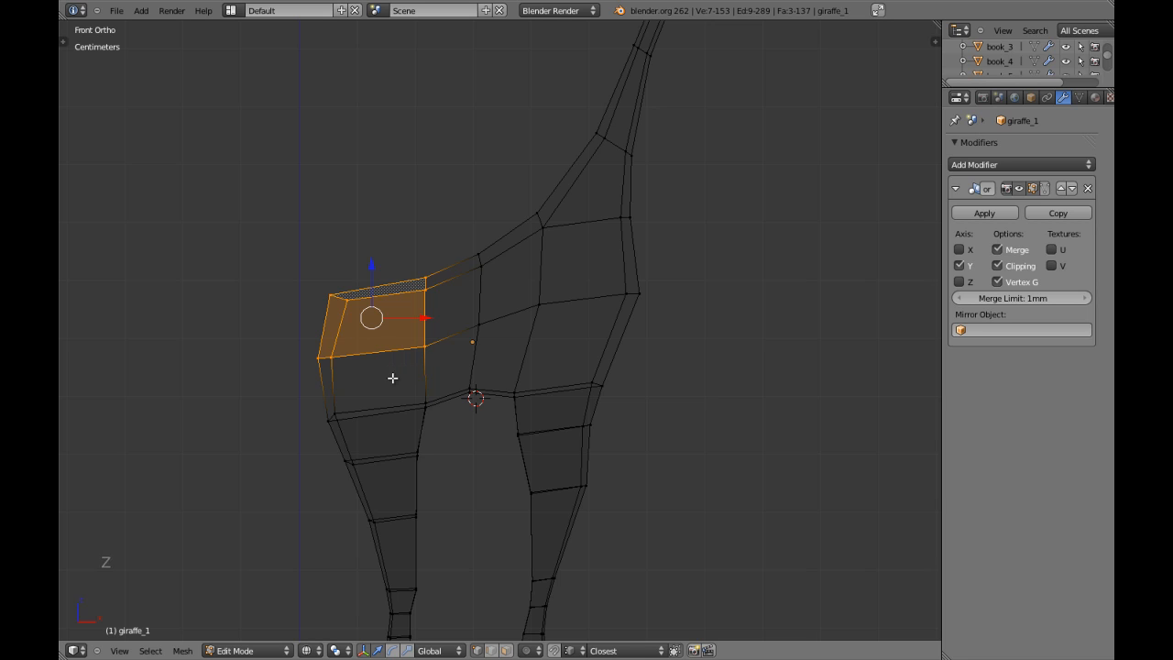
pyautogui.press('c')
pyautogui.moveTo(358, 241); pyautogui.dragTo(455, 280, button='middle')
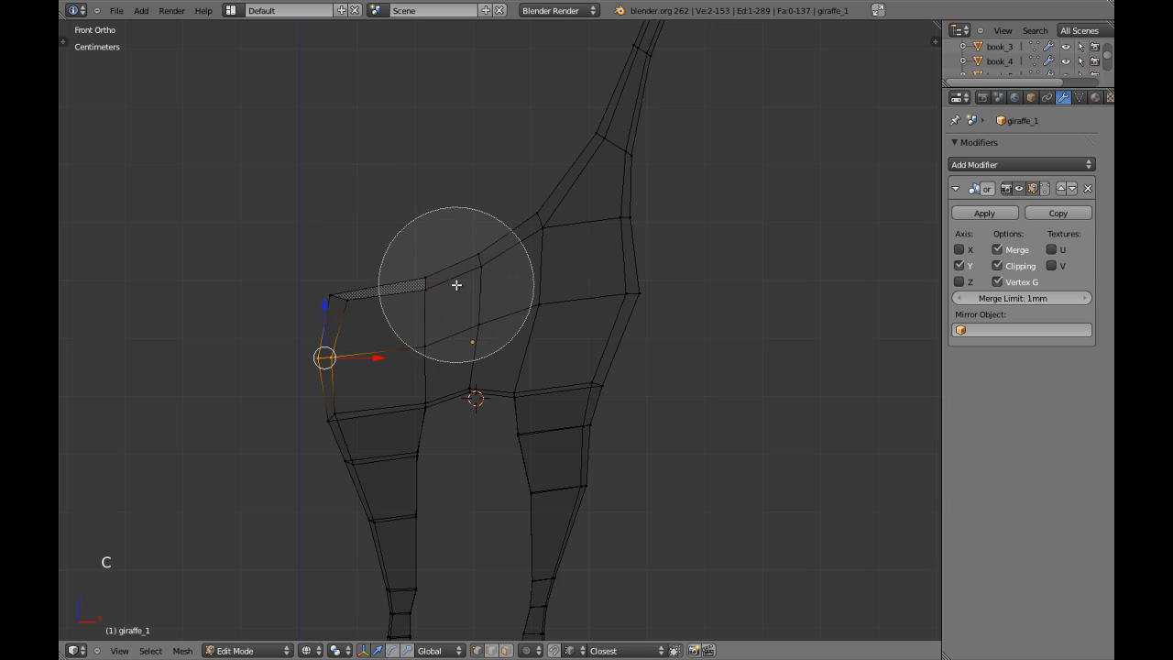
pyautogui.rightClick(413, 338)
pyautogui.press('z')
pyautogui.moveTo(322, 314); pyautogui.dragTo(327, 319)
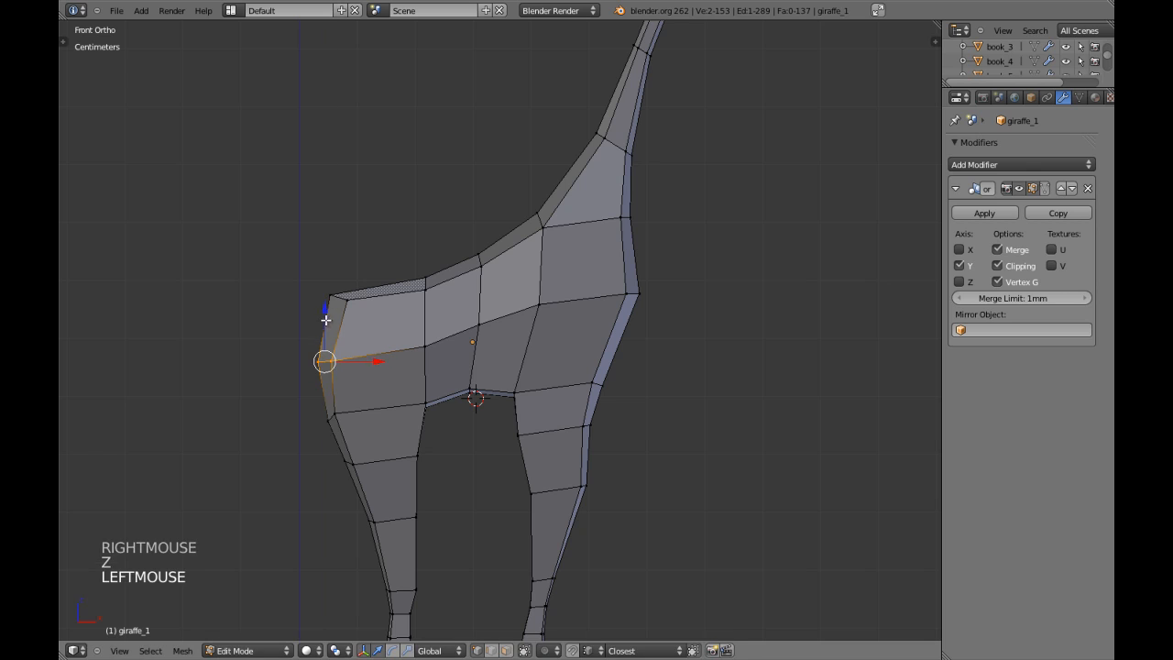
pyautogui.moveTo(377, 356); pyautogui.dragTo(377, 359)
pyautogui.press('a')
# Step: Select the upper rear rump vertices, move them slightly forward and down, and raise the centreline vertex a little
pyautogui.press('z')
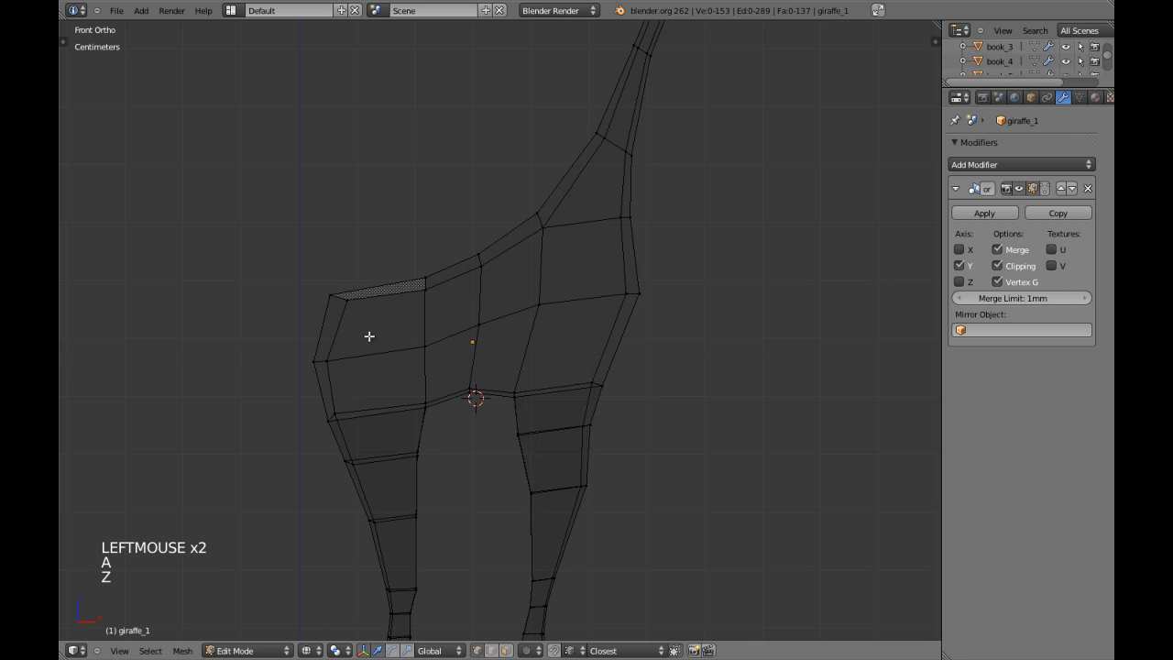
pyautogui.press('c')
pyautogui.rightClick(340, 296)
pyautogui.press('z')
pyautogui.moveTo(391, 297); pyautogui.dragTo(397, 298)
pyautogui.moveTo(351, 252); pyautogui.dragTo(353, 260)
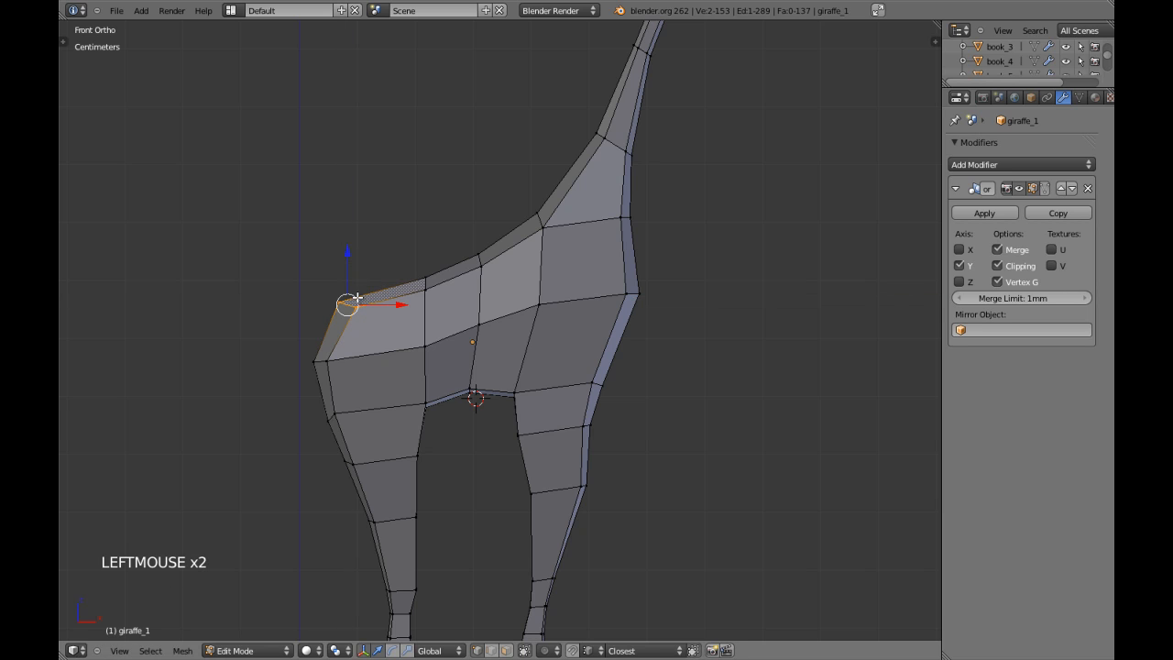
pyautogui.moveTo(340, 299); pyautogui.dragTo(340, 296, button='right')
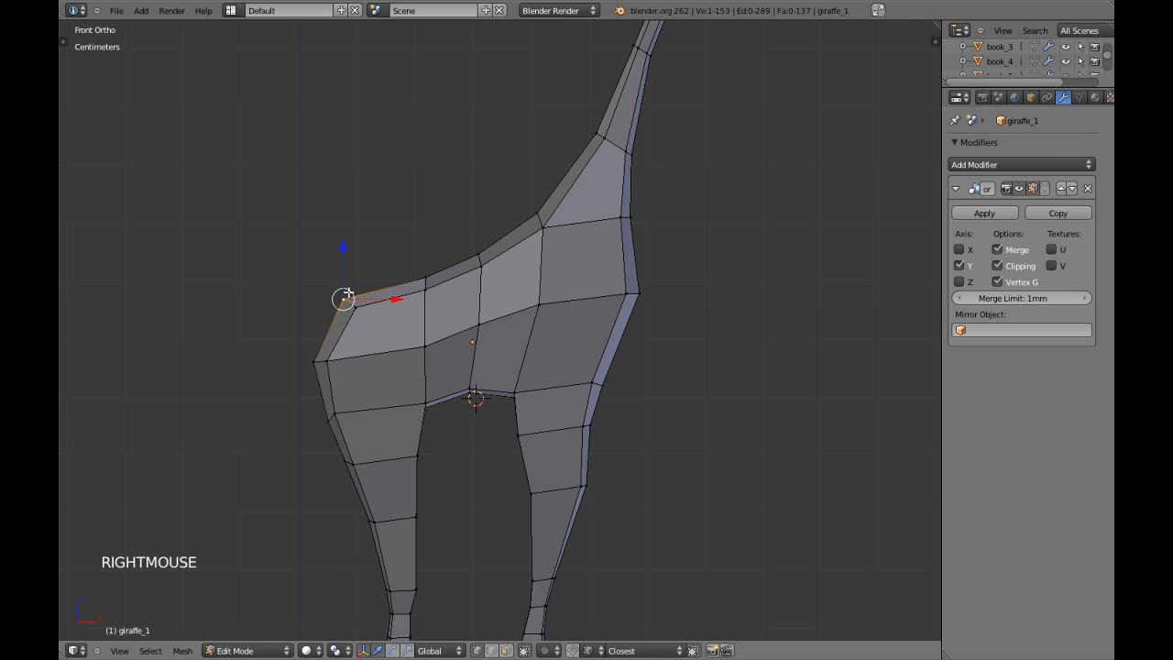
pyautogui.press('Tab')
pyautogui.scroll(-3, 483, 341)
pyautogui.press('a')
pyautogui.scroll(-3, 541, 332)
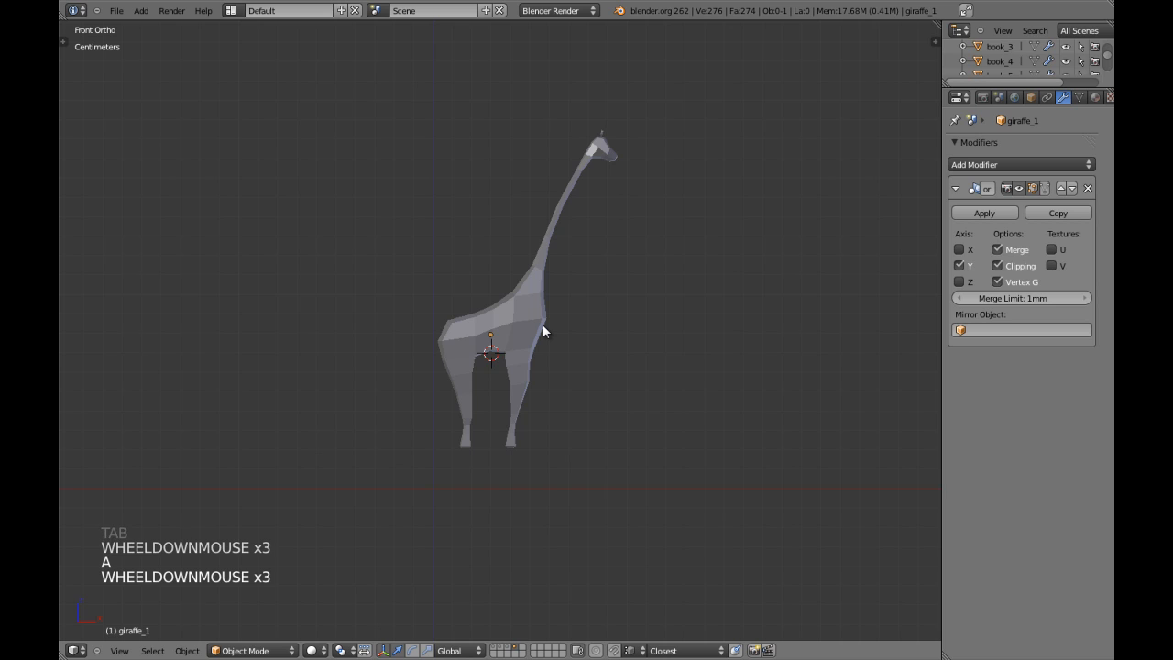
pyautogui.scroll(3, 450, 324)
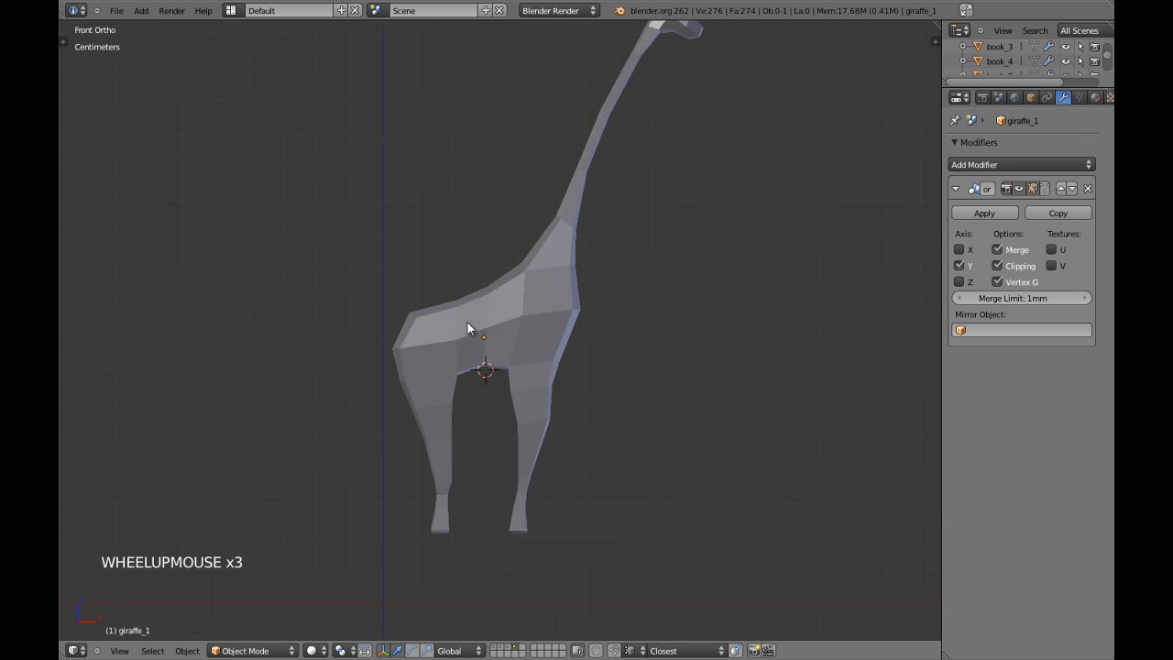
# Step: Move the top rear corner of the rump slightly up and backwards along the global axes
pyautogui.rightClick(472, 332)
pyautogui.press('Tab')
pyautogui.keyDown('shift'); pyautogui.rightClick(408, 316); pyautogui.keyUp('shift')
pyautogui.rightClick(410, 314)
pyautogui.keyDown('shift'); pyautogui.rightClick(409, 313); pyautogui.keyUp('shift')
pyautogui.moveTo(412, 283); pyautogui.dragTo(414, 281)
pyautogui.moveTo(465, 309); pyautogui.dragTo(463, 308)
pyautogui.press('Tab')
pyautogui.scroll(-1, 522, 328)
pyautogui.press('a')
# Step: Select the lengthwise edge loop along the flank from rump to chest and scale it up slightly
pyautogui.rightClick(521, 328)
pyautogui.press('Tab')
pyautogui.scroll(4, 491, 301)
pyautogui.press('a')
pyautogui.keyDown('alt'); pyautogui.keyDown('shift'); pyautogui.rightClick(486, 302); pyautogui.keyUp('shift'); pyautogui.keyUp('alt')
pyautogui.press('s')
pyautogui.keyDown('shift'); pyautogui.click(601, 310); pyautogui.keyUp('shift')
pyautogui.press('Tab')
pyautogui.scroll(-1, 603, 316)
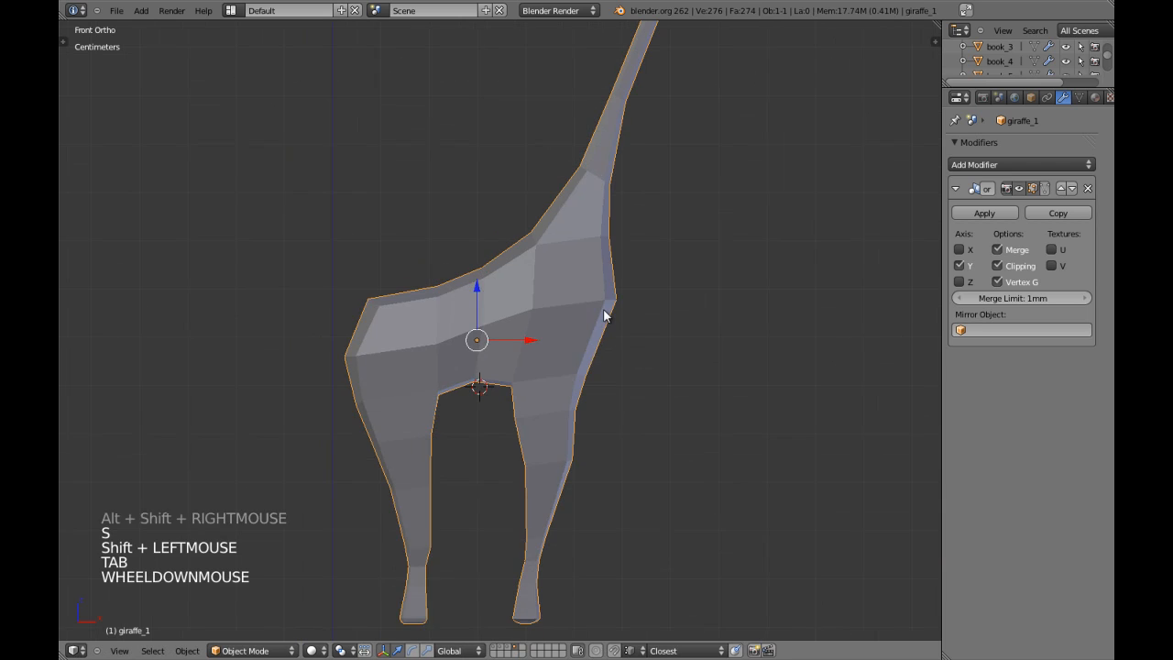
pyautogui.scroll(-2, 603, 315)
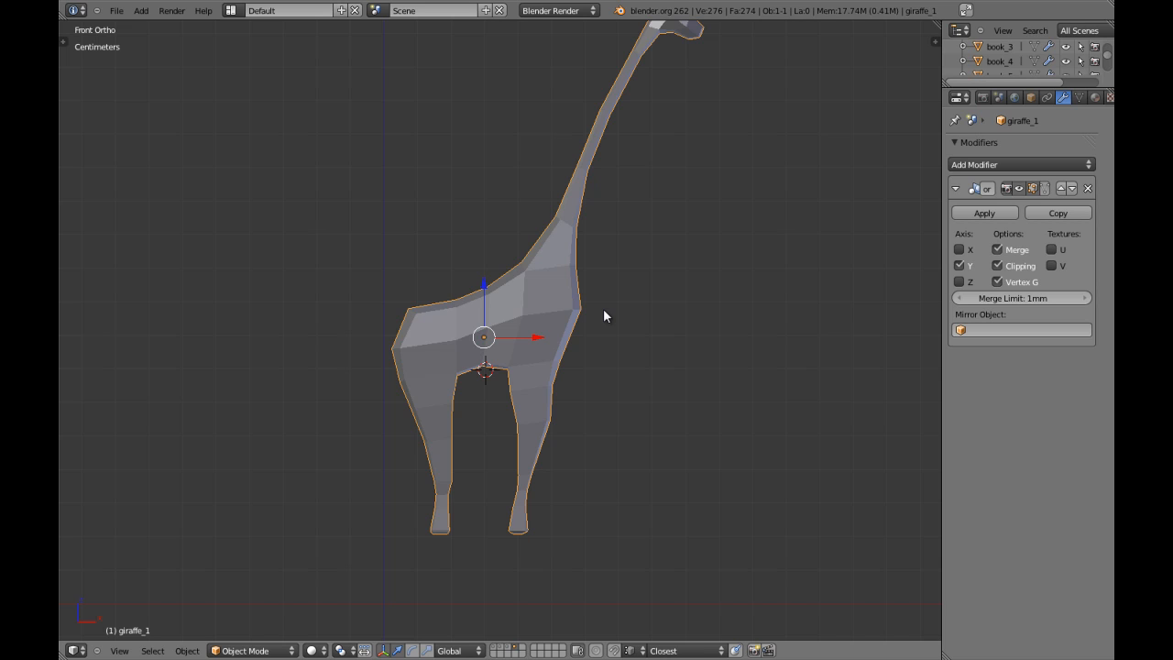
pyautogui.scroll(-2, 359, 363)
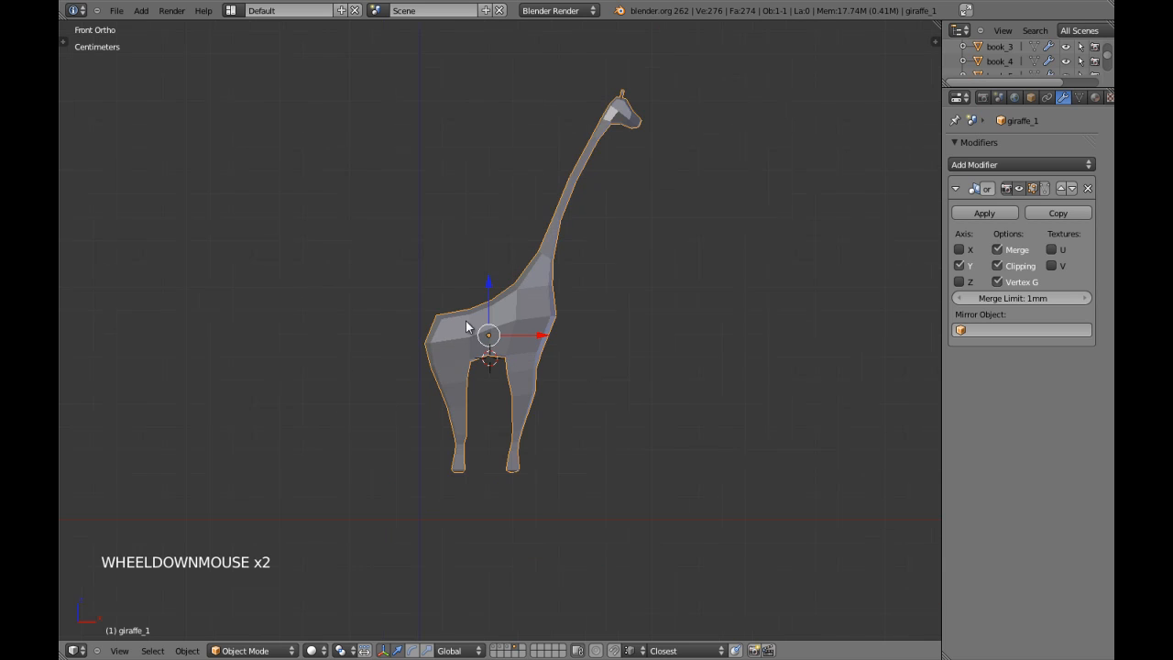
# Step: Collapse the Mirror modifier settings and apply smooth shading to the giraffe
pyautogui.moveTo(359, 363); pyautogui.dragTo(985, 214, button='middle')
pyautogui.click(957, 190)
pyautogui.press('a')
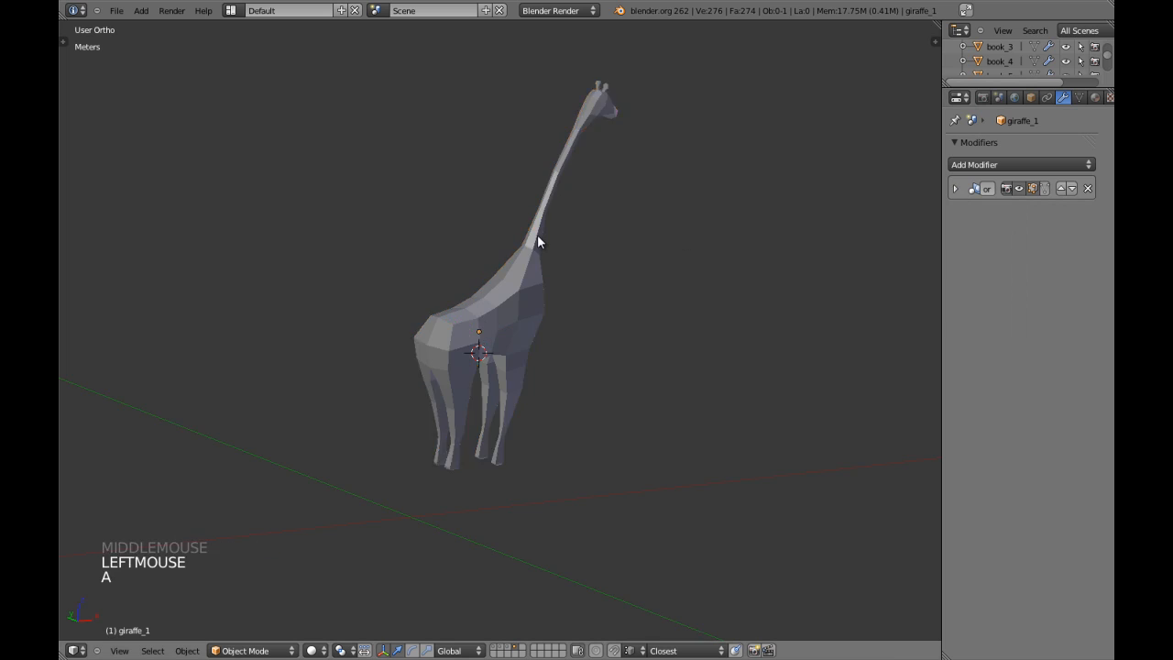
pyautogui.scroll(-2, 530, 275)
pyautogui.rightClick(521, 323)
pyautogui.press('t')
pyautogui.click(95, 204)
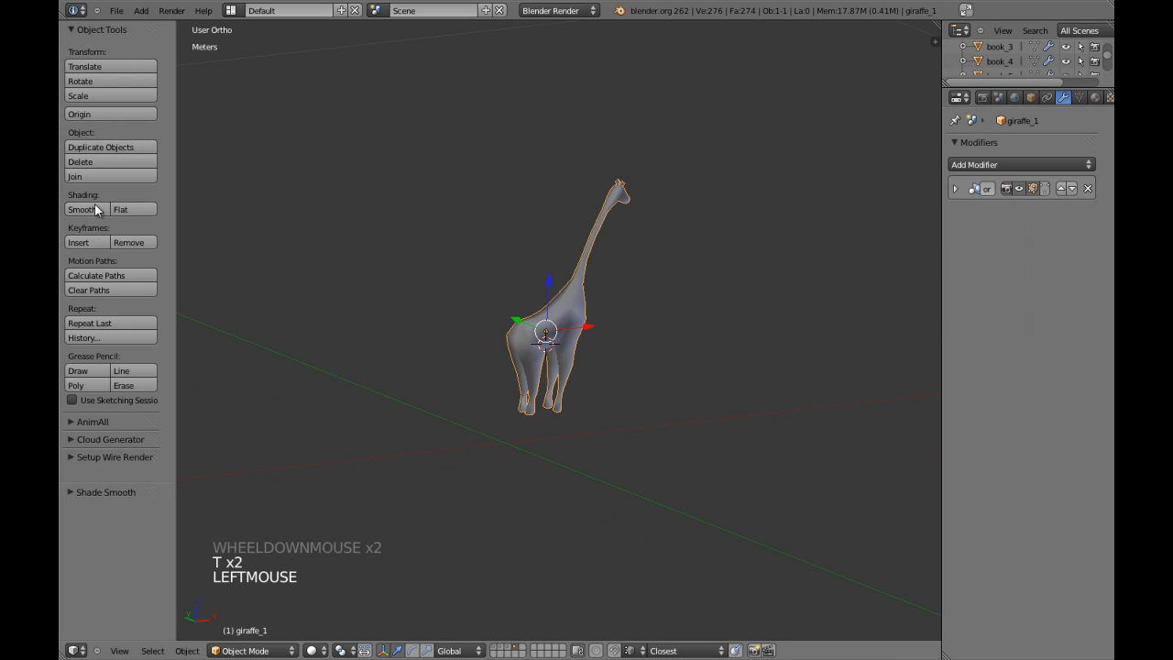
pyautogui.press('t')
# Step: Examine the smooth-shaded giraffe's profile in front orthographic view
pyautogui.scroll(3, 568, 394)
pyautogui.press('a')
pyautogui.moveTo(556, 387); pyautogui.dragTo(544, 361, button='middle')
pyautogui.press('KP_1')
pyautogui.rightClick(543, 360)
pyautogui.press('a')
pyautogui.moveTo(598, 306)
pyautogui.keyDown('shift'); pyautogui.mouseDown(button='middle')
pyautogui.moveTo(616, 274)
pyautogui.moveTo(602, 290)
pyautogui.mouseUp(button='middle'); pyautogui.keyUp('shift')
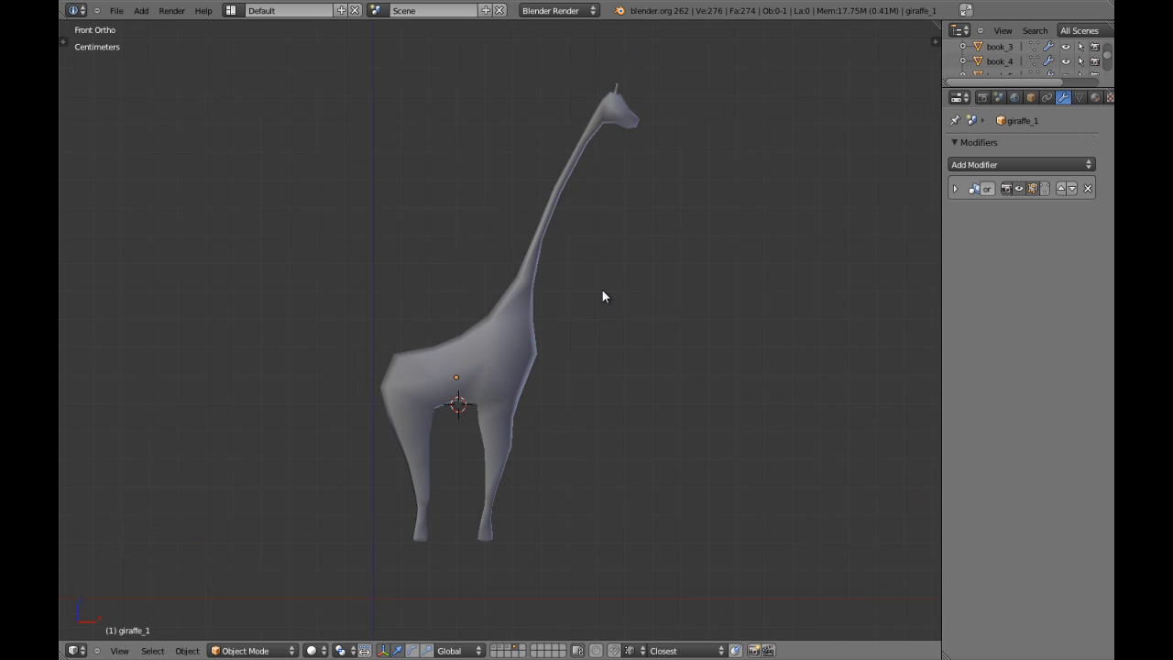
# Step: Select the lower cheek vertex in the right view and move it inwards along global Y to narrow the head
pyautogui.press('KP_3')
pyautogui.keyDown('shift'); pyautogui.moveTo(613, 294); pyautogui.dragTo(484, 498, button='middle'); pyautogui.keyUp('shift')
pyautogui.scroll(4, 539, 311)
pyautogui.rightClick(519, 402)
pyautogui.press('Tab')
pyautogui.scroll(1, 518, 402)
pyautogui.scroll(2, 519, 403)
pyautogui.keyDown('shift'); pyautogui.moveTo(519, 403); pyautogui.dragTo(500, 339, button='middle'); pyautogui.keyUp('shift')
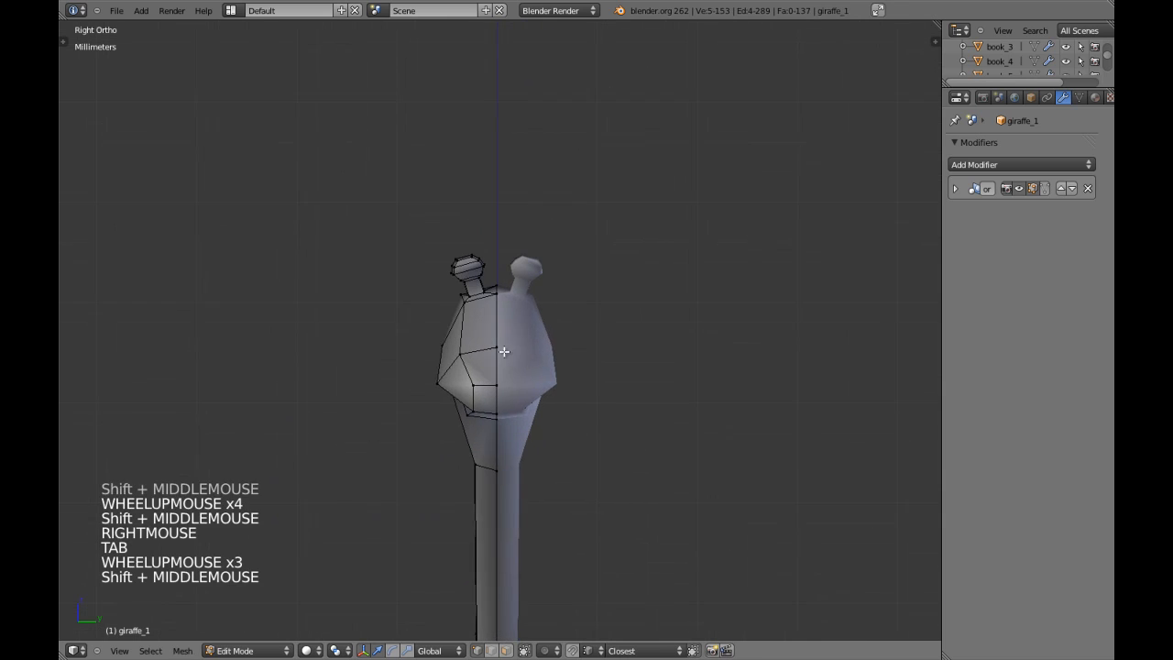
pyautogui.scroll(4, 372, 379)
pyautogui.rightClick(371, 390)
pyautogui.moveTo(431, 354); pyautogui.dragTo(482, 380)
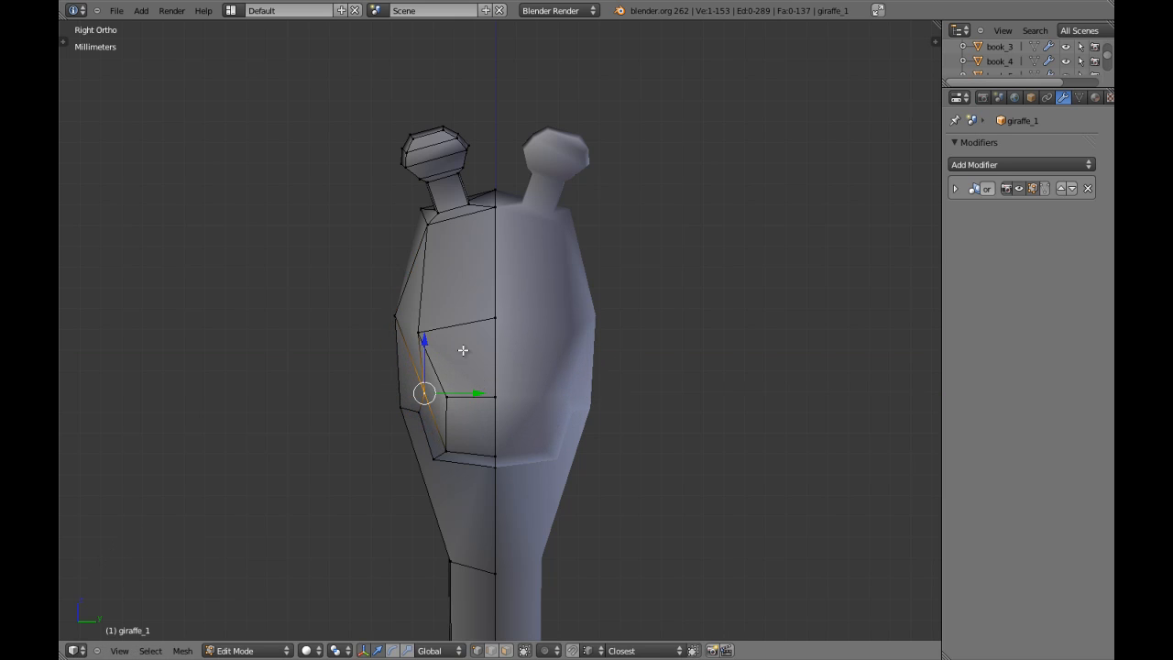
pyautogui.moveTo(468, 340); pyautogui.dragTo(484, 335)
pyautogui.press('Tab')
# Step: Add a Catmull-Clark Subdivision Surface modifier with 2 subdivision levels to the giraffe and deselect it
pyautogui.scroll(-3, 505, 373)
pyautogui.moveTo(504, 373); pyautogui.dragTo(617, 327, button='middle')
pyautogui.scroll(-3, 618, 327)
pyautogui.press('a')
pyautogui.press('KP_1')
pyautogui.rightClick(790, 356)
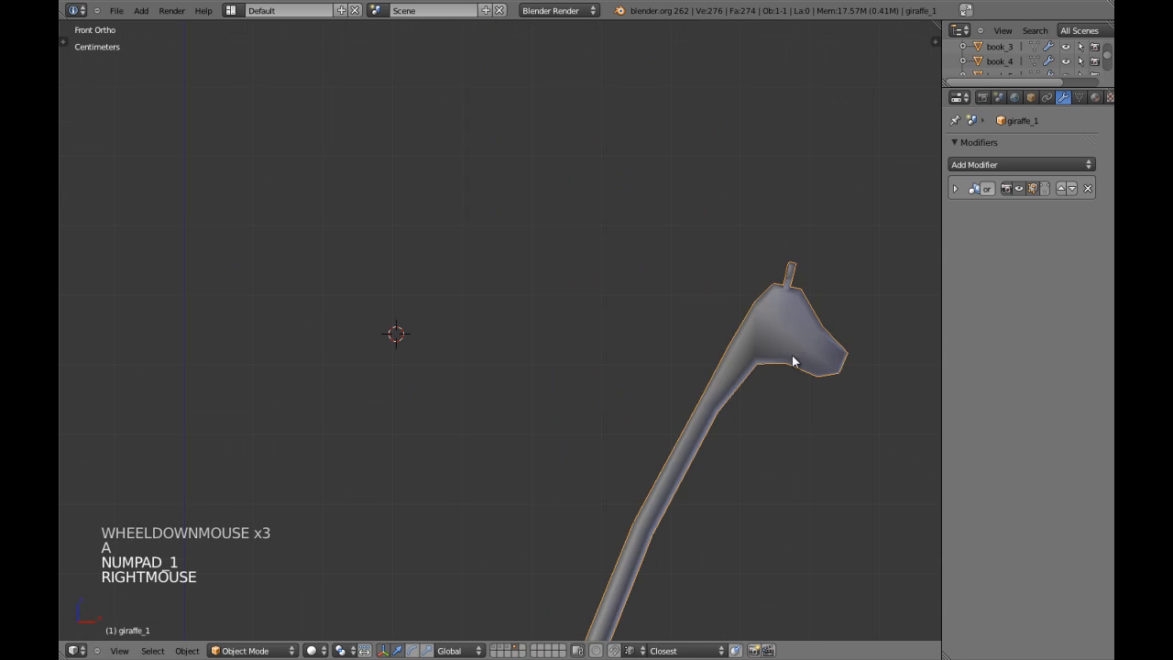
pyautogui.keyDown('shift'); pyautogui.moveTo(794, 358); pyautogui.dragTo(682, 347, button='middle'); pyautogui.keyUp('shift')
pyautogui.scroll(-3, 682, 347)
pyautogui.scroll(-4, 682, 346)
pyautogui.keyDown('shift'); pyautogui.moveTo(570, 440); pyautogui.dragTo(597, 341, button='middle'); pyautogui.keyUp('shift')
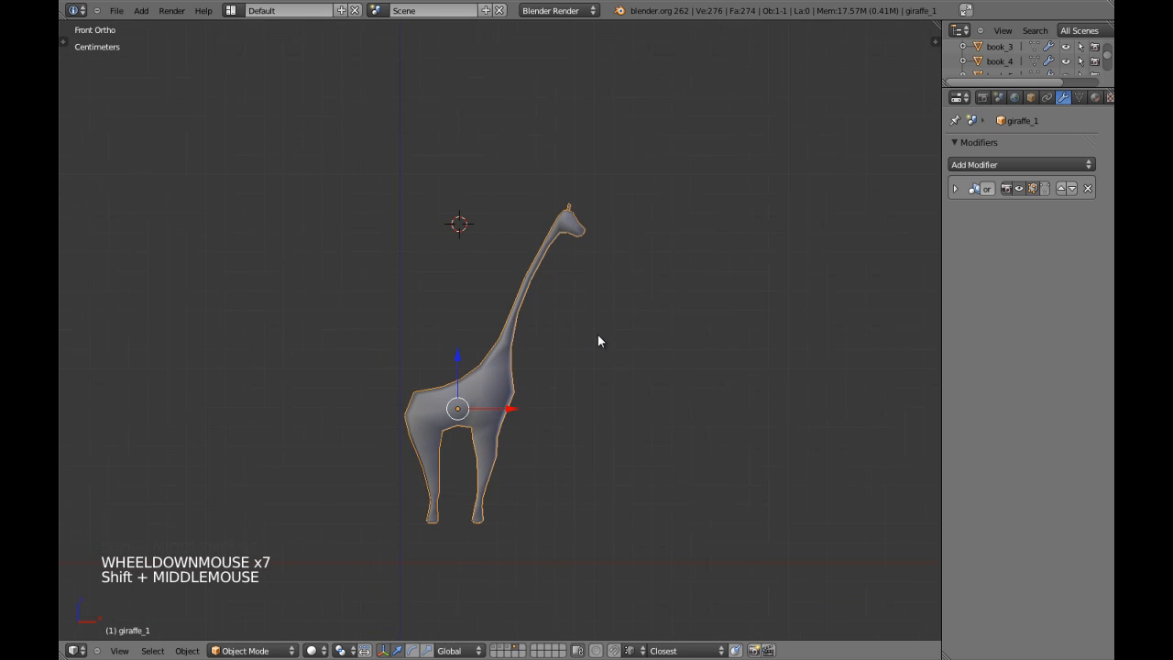
pyautogui.hotkey('ctrl', 'w')
pyautogui.hotkey('ctrl', '2')
pyautogui.press('a')
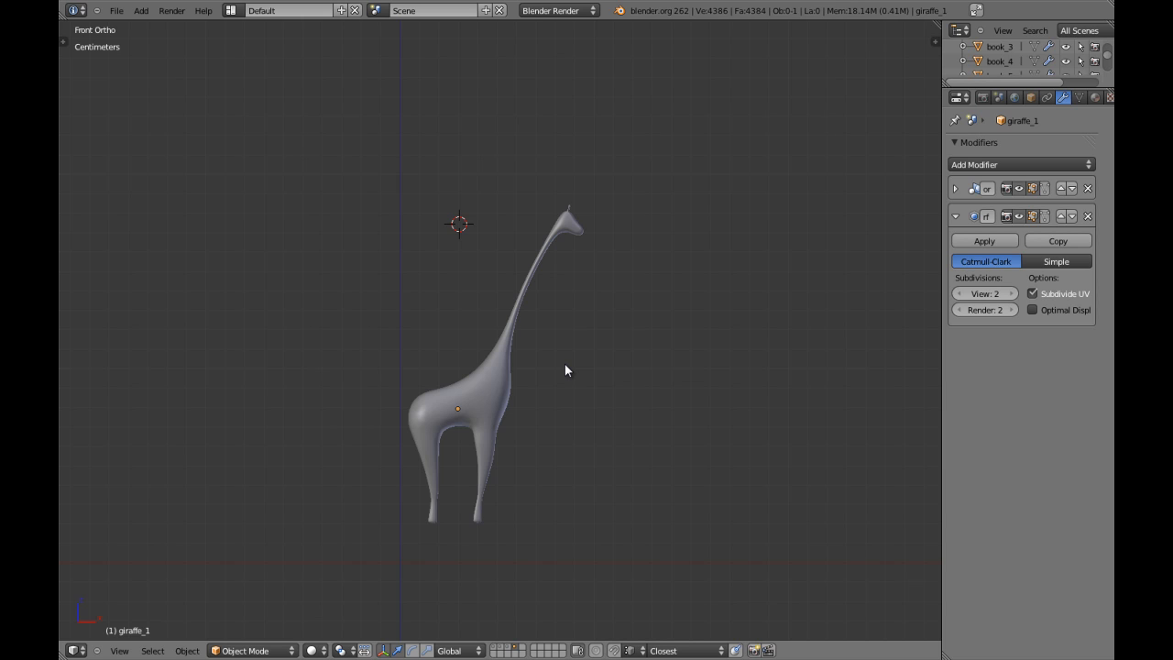
# Step: Cut an edge loop around the upper neck and slide it close to the base of the head
pyautogui.scroll(1, 568, 321)
pyautogui.press('a')
pyautogui.scroll(4, 577, 256)
pyautogui.press('a')
pyautogui.keyDown('shift'); pyautogui.moveTo(599, 230); pyautogui.dragTo(495, 356, button='middle'); pyautogui.keyUp('shift')
pyautogui.scroll(3, 517, 308)
pyautogui.rightClick(517, 310)
pyautogui.press('Tab')
pyautogui.scroll(3, 513, 229)
pyautogui.press('a')
pyautogui.press('a')
pyautogui.press('a')
pyautogui.scroll(2, 518, 322)
pyautogui.scroll(-4, 458, 346)
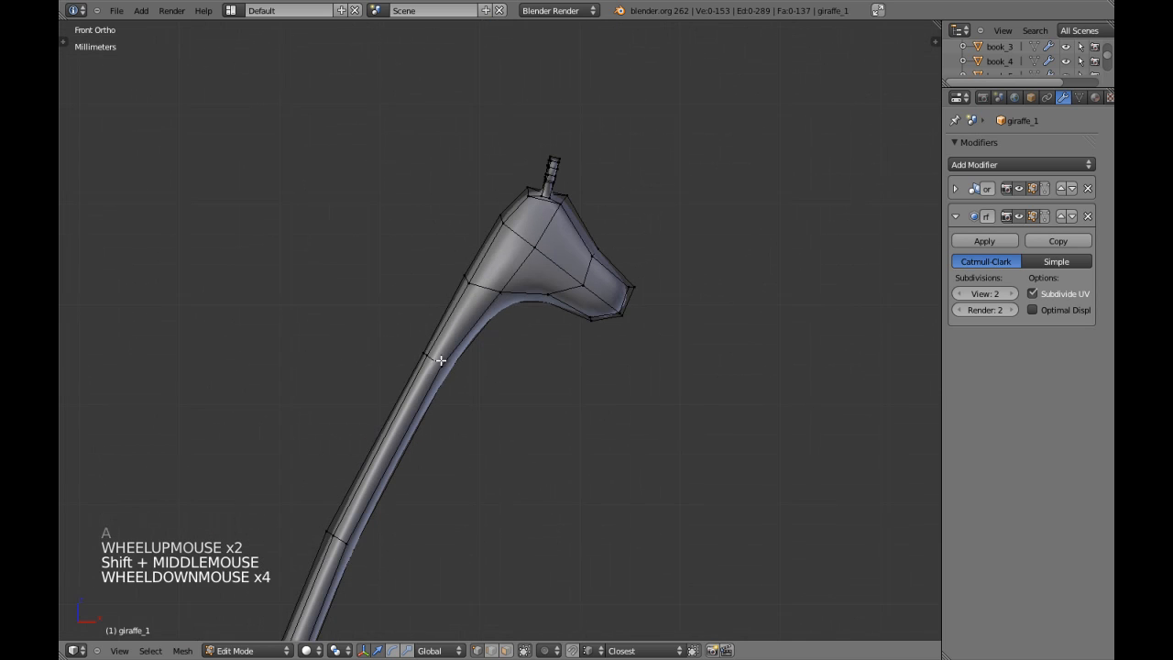
pyautogui.hotkey('ctrl', 'r')
pyautogui.click(466, 339)
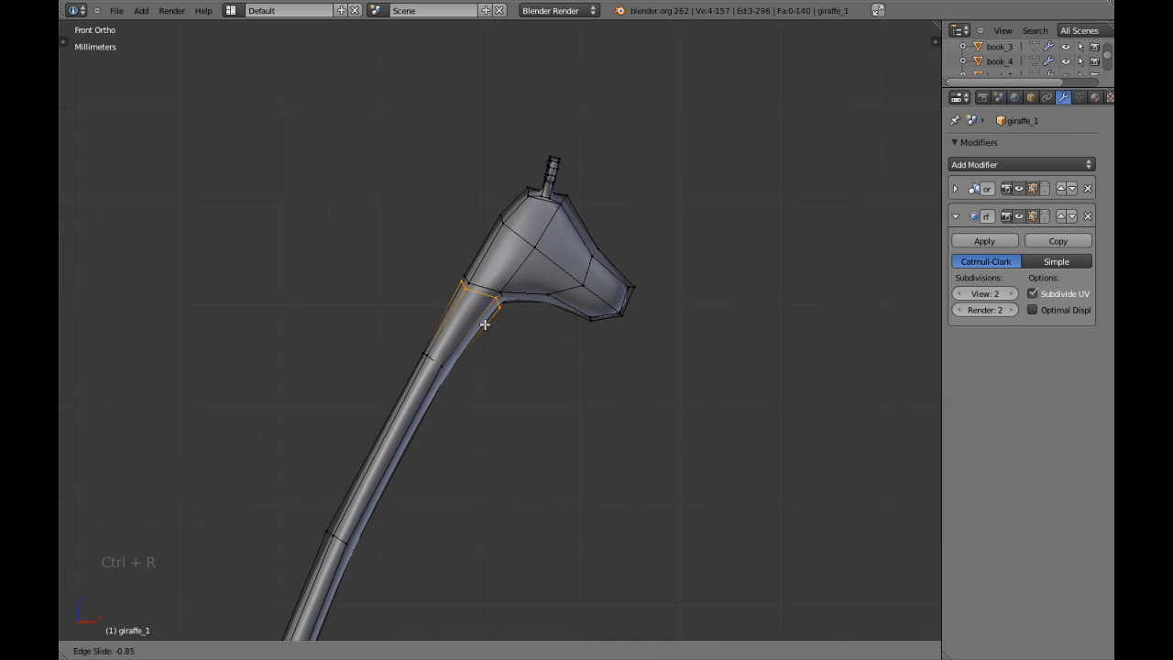
pyautogui.click(486, 325)
# Step: Select the two edge loops where the neck meets the head, move them slightly up and forward, and deselect
pyautogui.press('z')
pyautogui.scroll(1, 488, 323)
pyautogui.press('c')
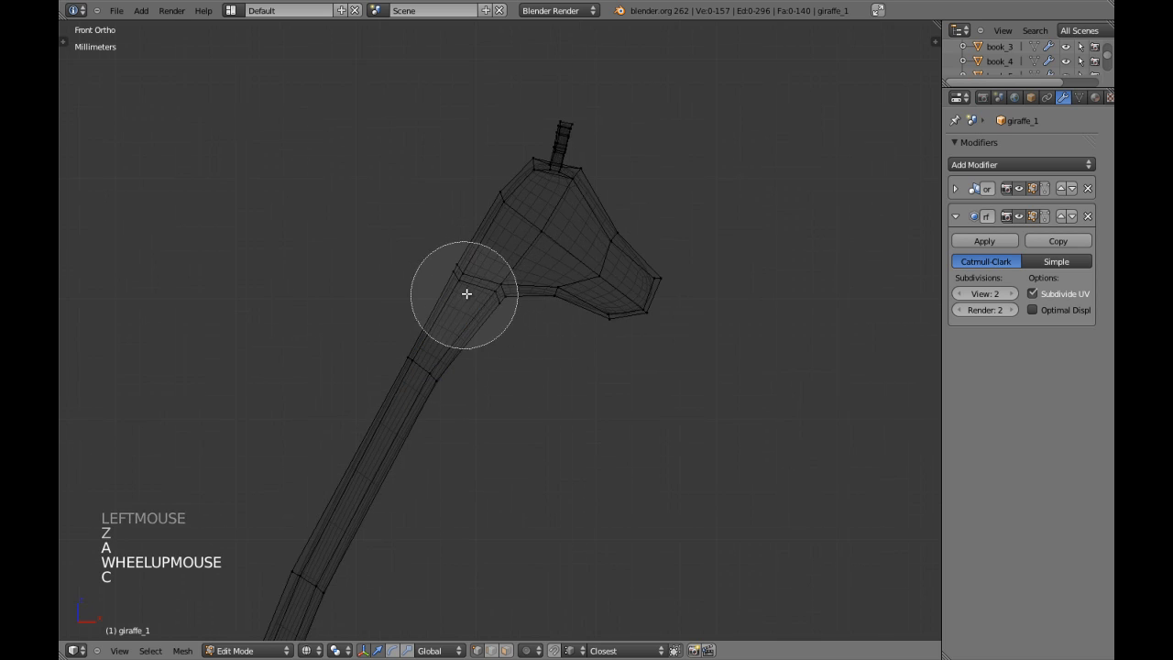
pyautogui.click(473, 283)
pyautogui.rightClick(478, 278)
pyautogui.press('g')
pyautogui.press('g')
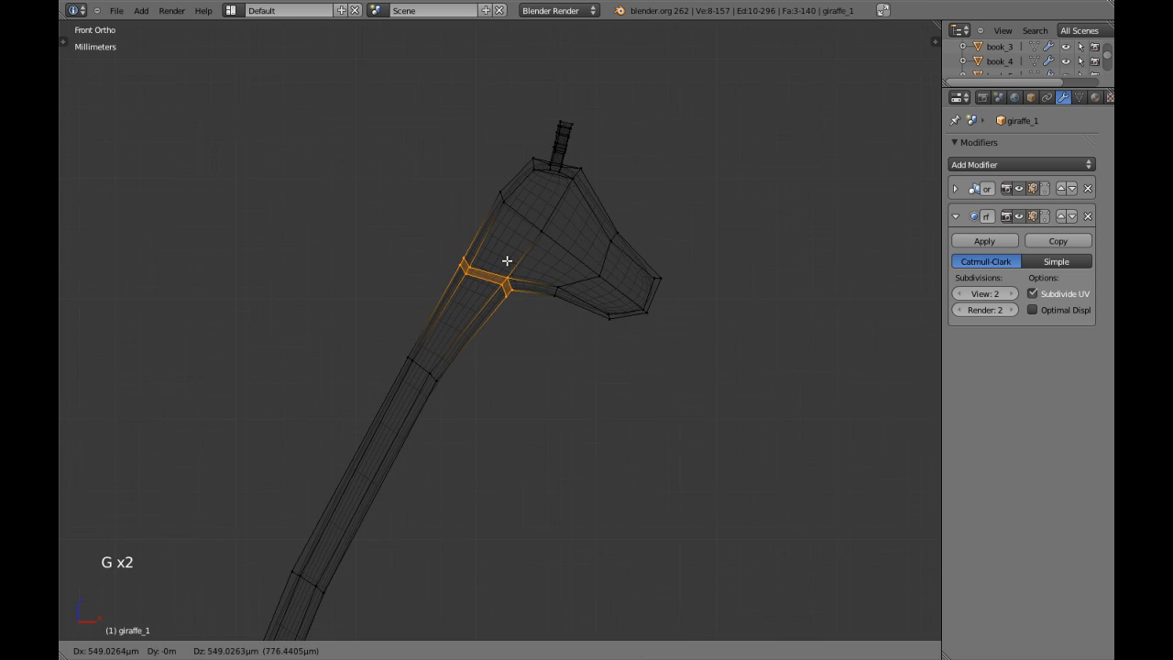
pyautogui.click(540, 254)
pyautogui.press('a')
# Step: Select the vertices at the back of the head and move them backwards about 2.8 mm along global X
pyautogui.keyDown('shift'); pyautogui.moveTo(540, 254); pyautogui.dragTo(522, 311, button='middle'); pyautogui.keyUp('shift')
pyautogui.scroll(2, 552, 303)
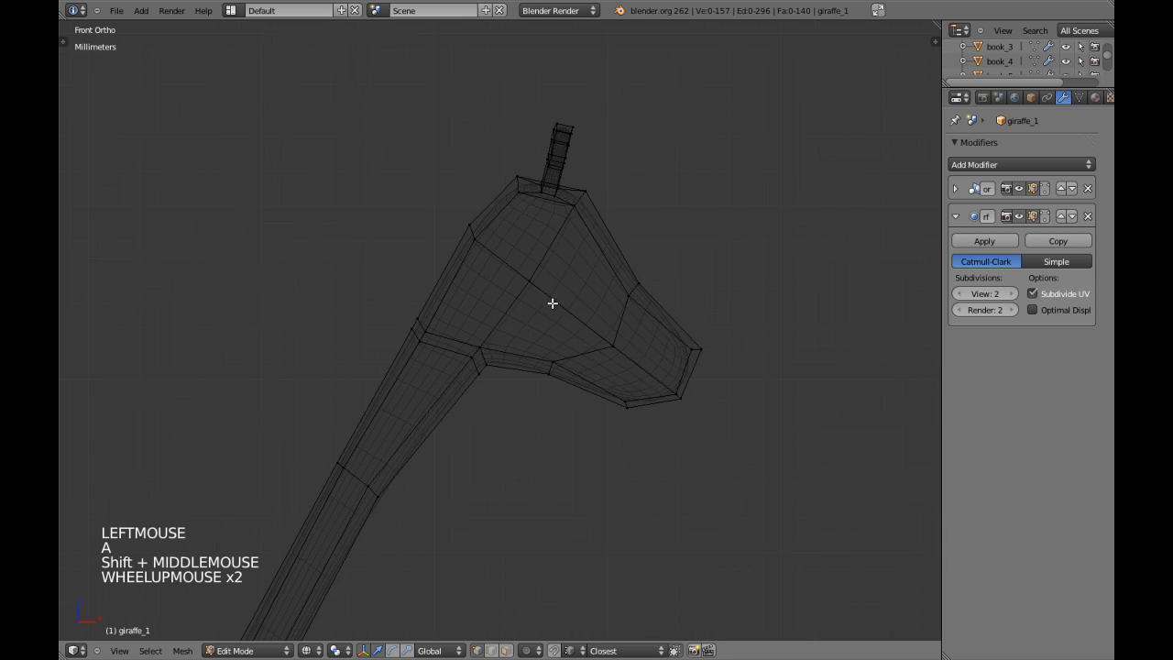
pyautogui.press('c')
pyautogui.moveTo(468, 226)
pyautogui.mouseDown()
pyautogui.moveTo(480, 204)
pyautogui.moveTo(533, 210)
pyautogui.moveTo(495, 204)
pyautogui.mouseUp()
pyautogui.rightClick(491, 225)
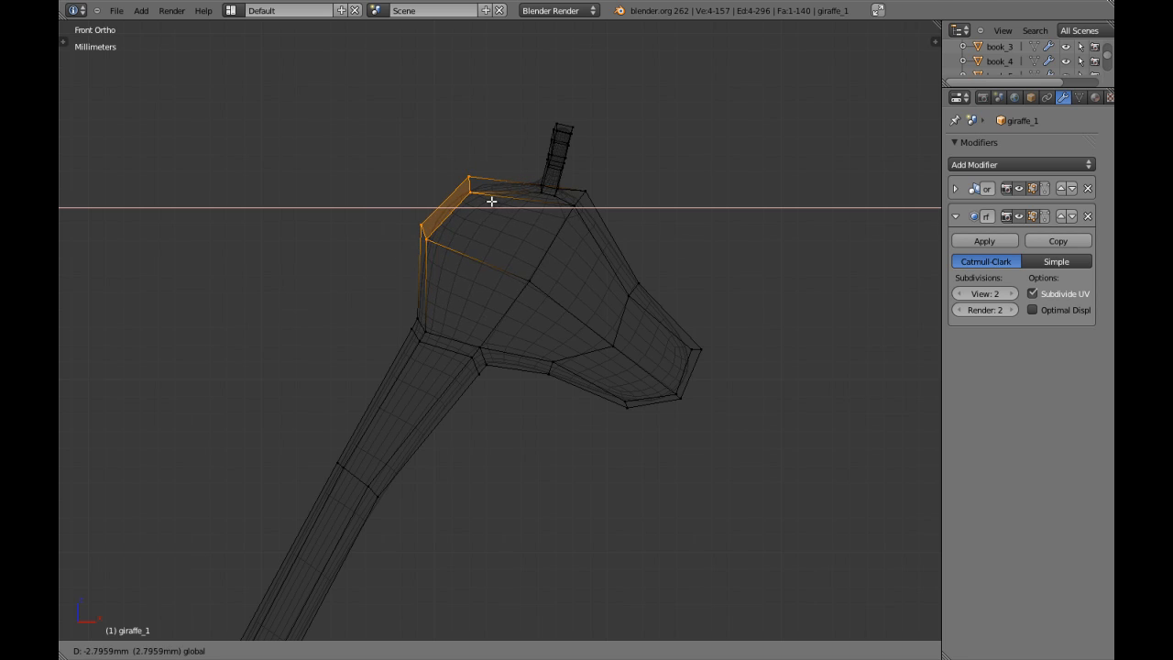
pyautogui.press('z')
pyautogui.scroll(-1, 532, 262)
pyautogui.press('Tab')
pyautogui.scroll(-3, 531, 262)
pyautogui.keyDown('shift'); pyautogui.moveTo(530, 272); pyautogui.dragTo(478, 342, button='middle'); pyautogui.keyUp('shift')
# Step: Select the upper half of the head with the horn and move it slightly up and forward
pyautogui.press('Tab')
pyautogui.scroll(2, 499, 370)
pyautogui.press('z')
pyautogui.press('a')
pyautogui.press('c')
pyautogui.moveTo(401, 303); pyautogui.dragTo(570, 369)
pyautogui.rightClick(570, 369)
pyautogui.press('g')
pyautogui.press('g')
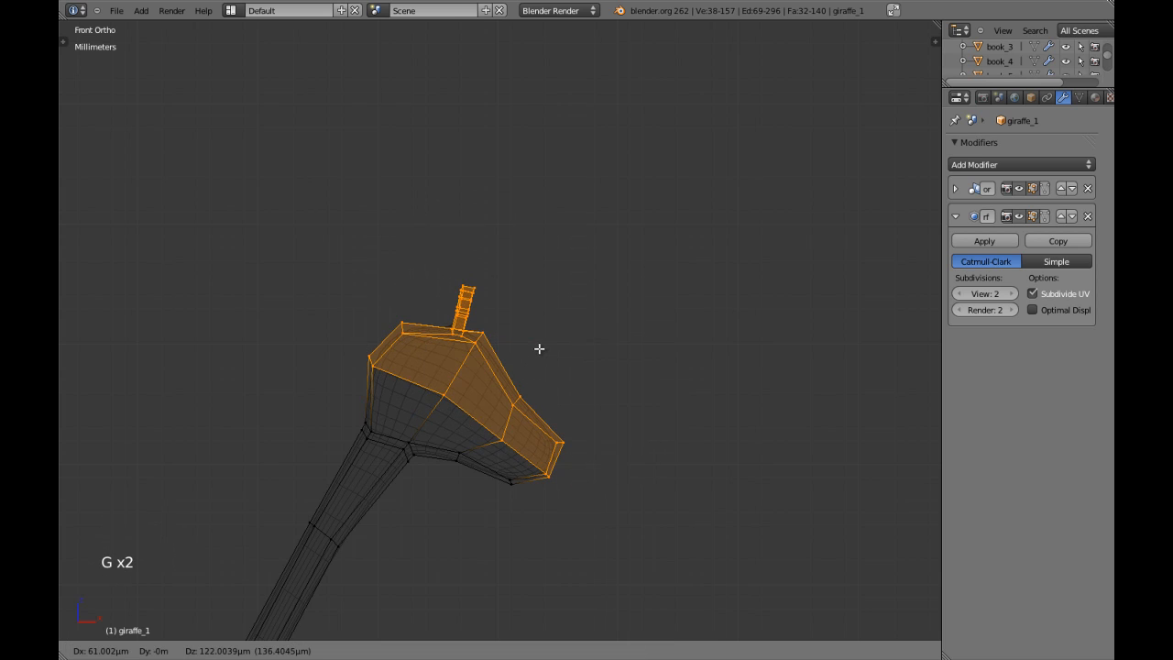
pyautogui.click(537, 374)
pyautogui.press('z')
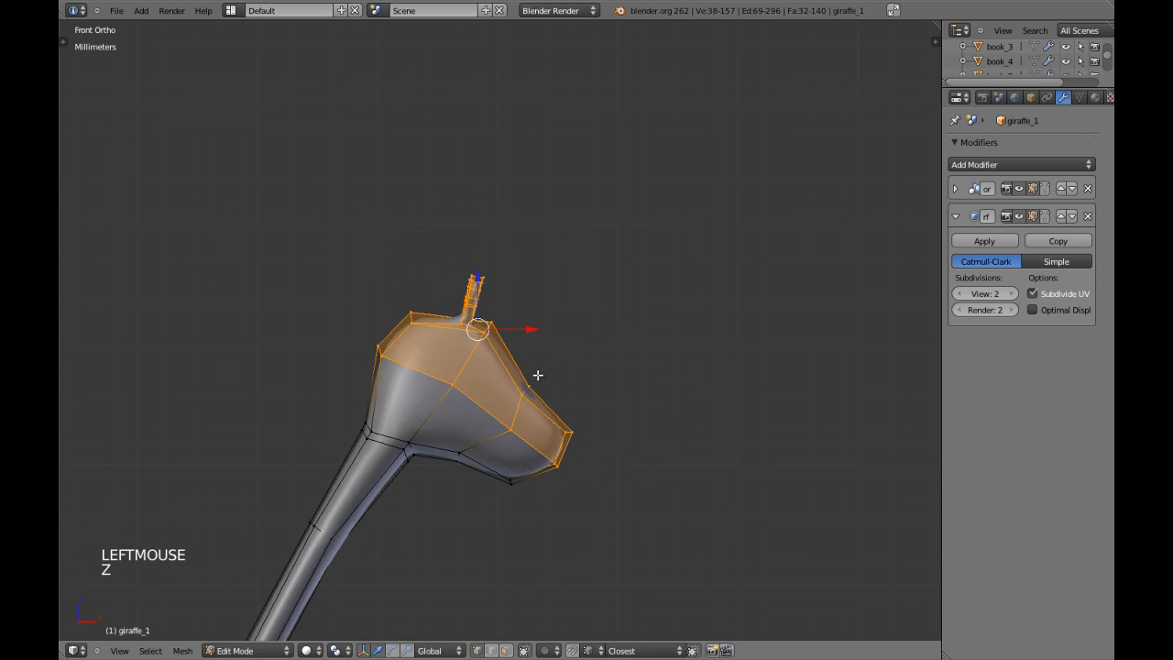
pyautogui.scroll(-3, 537, 374)
pyautogui.press('Tab')
pyautogui.scroll(-6, 537, 374)
pyautogui.press('a')
# Step: Turn on Optimal Display for the Subdivision Surface modifier and collapse its settings
pyautogui.keyDown('shift'); pyautogui.moveTo(509, 401); pyautogui.dragTo(454, 365, button='middle'); pyautogui.keyUp('shift')
pyautogui.moveTo(454, 364)
pyautogui.mouseDown(button='middle')
pyautogui.moveTo(397, 329)
pyautogui.moveTo(461, 320)
pyautogui.moveTo(500, 412)
pyautogui.mouseUp(button='middle')
pyautogui.scroll(5, 461, 319)
pyautogui.press('a')
pyautogui.press('a')
pyautogui.rightClick(471, 175)
pyautogui.press('Tab')
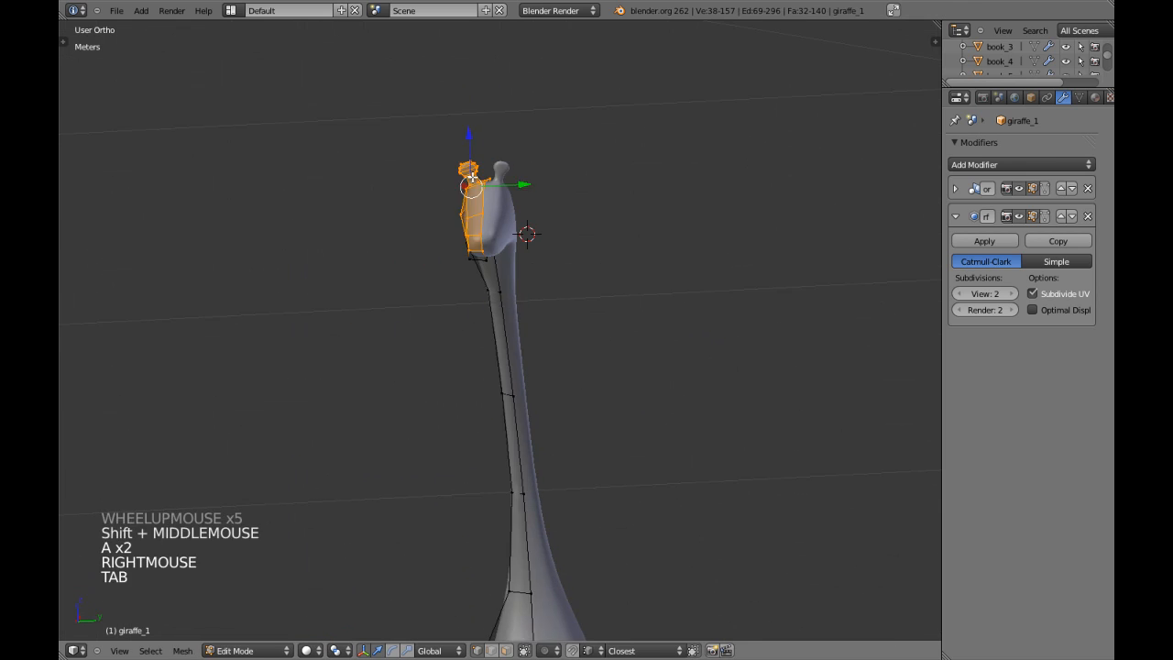
pyautogui.scroll(3, 471, 176)
pyautogui.press('a')
pyautogui.scroll(5, 486, 348)
pyautogui.keyDown('shift'); pyautogui.moveTo(471, 183); pyautogui.dragTo(537, 475, button='middle'); pyautogui.keyUp('shift')
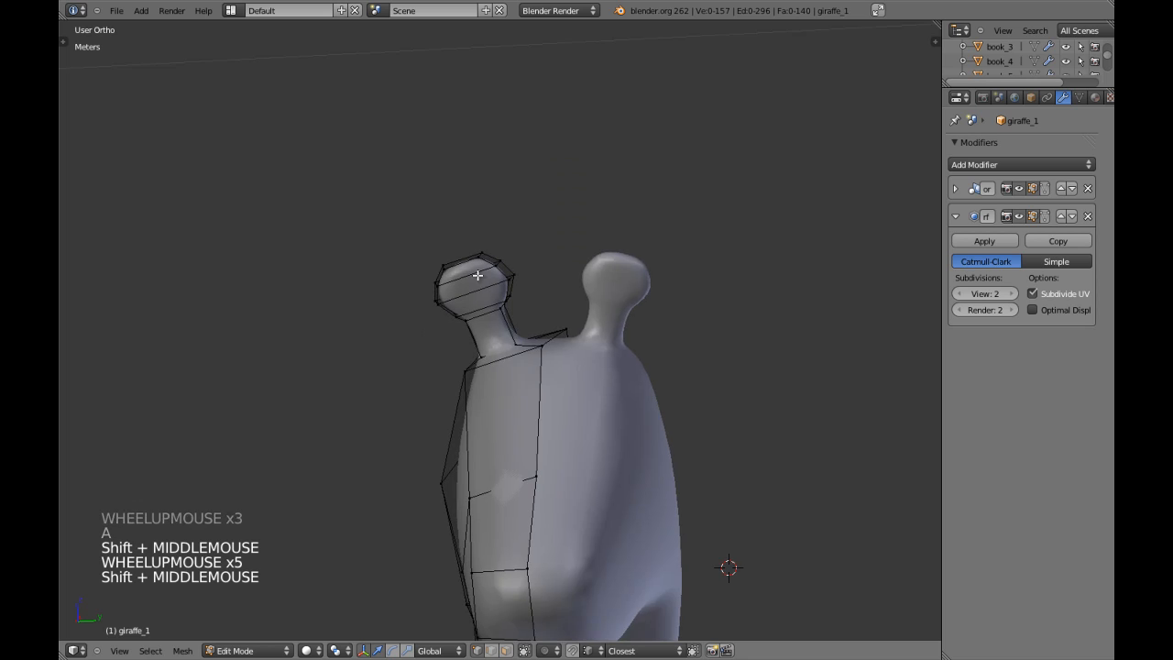
pyautogui.press('z')
pyautogui.moveTo(471, 285); pyautogui.dragTo(497, 285, button='middle')
pyautogui.click(1031, 310)
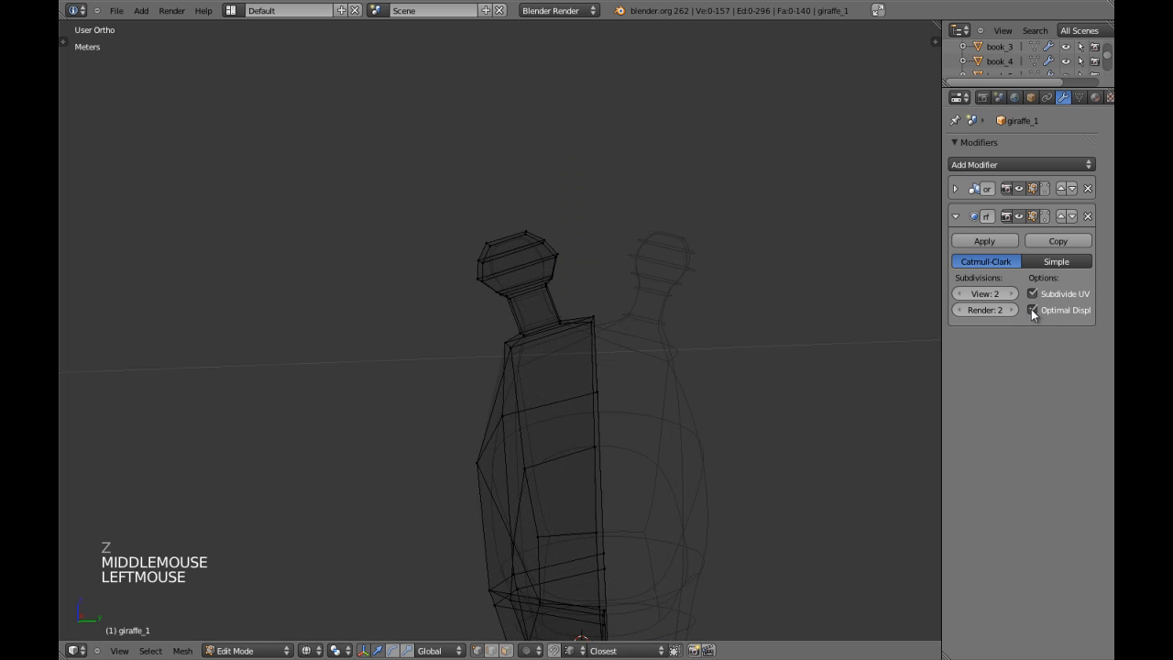
pyautogui.click(954, 216)
# Step: Make the editing cage follow the Subdivision Surface result and return to editing the mesh in the front view
pyautogui.press('z')
pyautogui.scroll(-2, 483, 349)
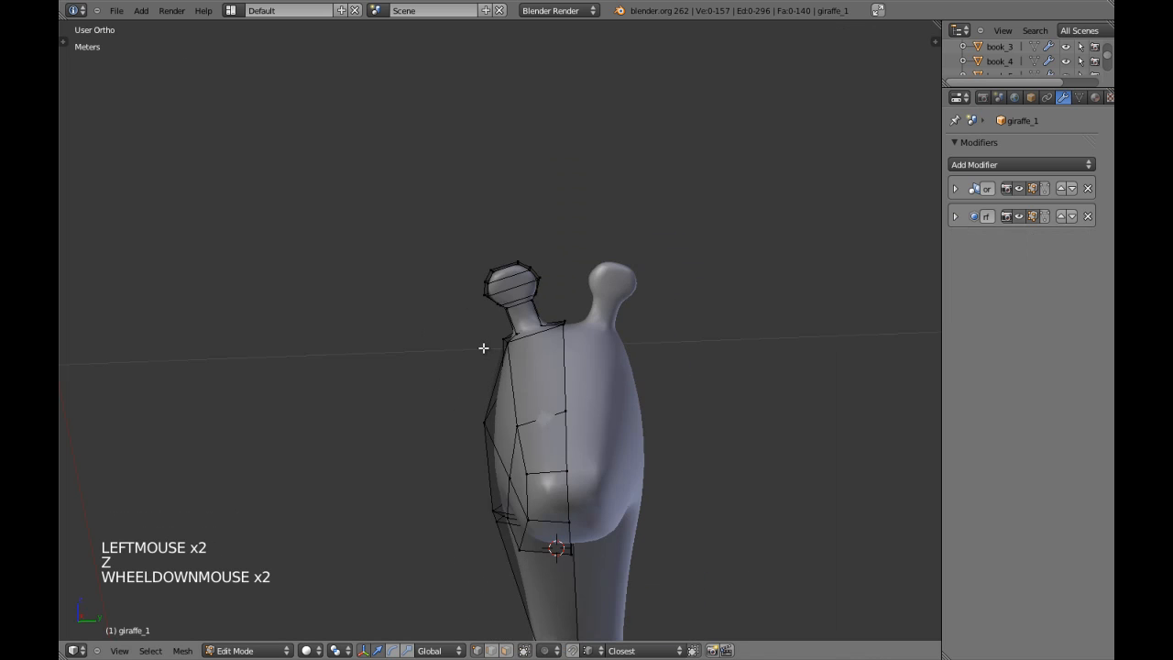
pyautogui.press('KP_3')
pyautogui.scroll(3, 585, 323)
pyautogui.press('z')
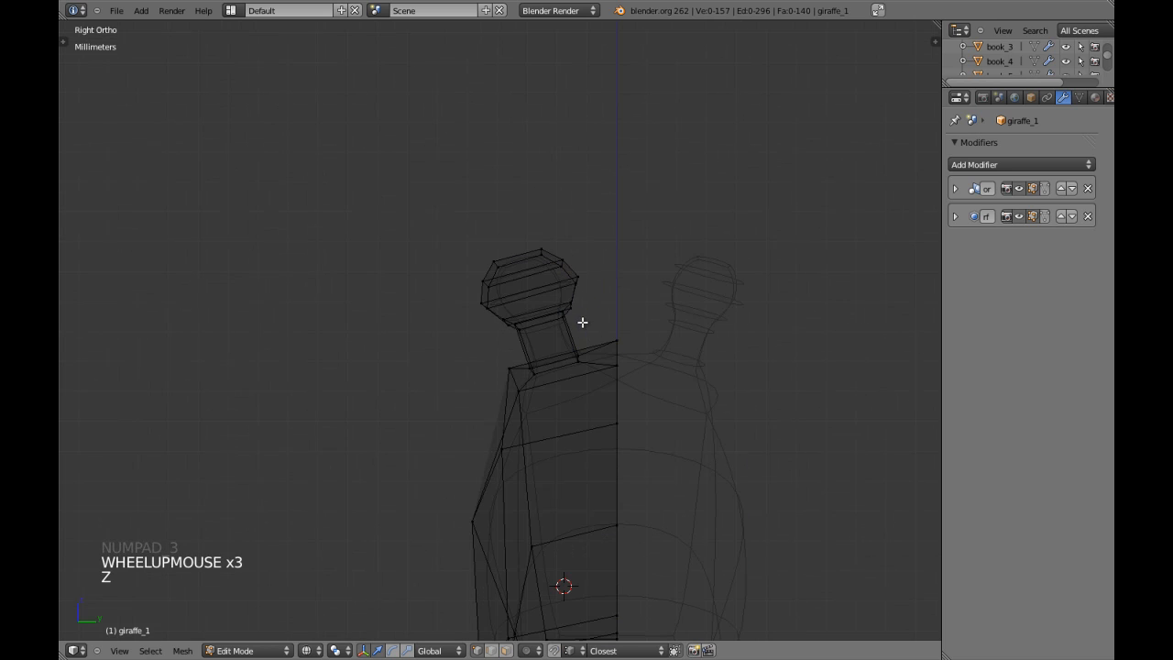
pyautogui.click(1044, 216)
pyautogui.press('z')
pyautogui.scroll(-8, 620, 406)
pyautogui.keyDown('shift'); pyautogui.moveTo(624, 413); pyautogui.dragTo(571, 337, button='middle'); pyautogui.keyUp('shift')
pyautogui.press('Tab')
pyautogui.keyDown('shift'); pyautogui.moveTo(563, 480); pyautogui.dragTo(542, 308, button='middle'); pyautogui.keyUp('shift')
pyautogui.press('KP_1')
pyautogui.scroll(-3, 561, 303)
pyautogui.press('Tab')
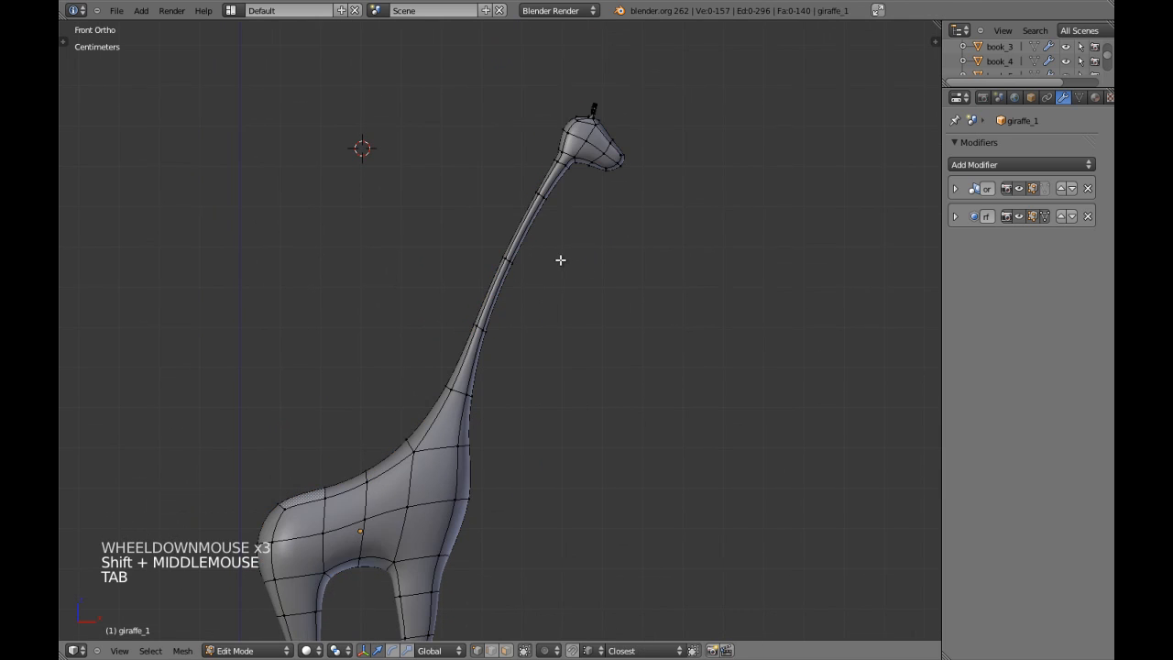
# Step: Select the edge loop on the upper neck below the head, scale it up slightly, and deselect it
pyautogui.scroll(1, 565, 247)
pyautogui.keyDown('shift'); pyautogui.moveTo(571, 233); pyautogui.dragTo(549, 312, button='middle'); pyautogui.keyUp('shift')
pyautogui.scroll(4, 554, 321)
pyautogui.press('z')
pyautogui.press('z')
pyautogui.keyDown('alt'); pyautogui.keyDown('shift'); pyautogui.rightClick(565, 311); pyautogui.keyUp('shift'); pyautogui.keyUp('alt')
pyautogui.press('s')
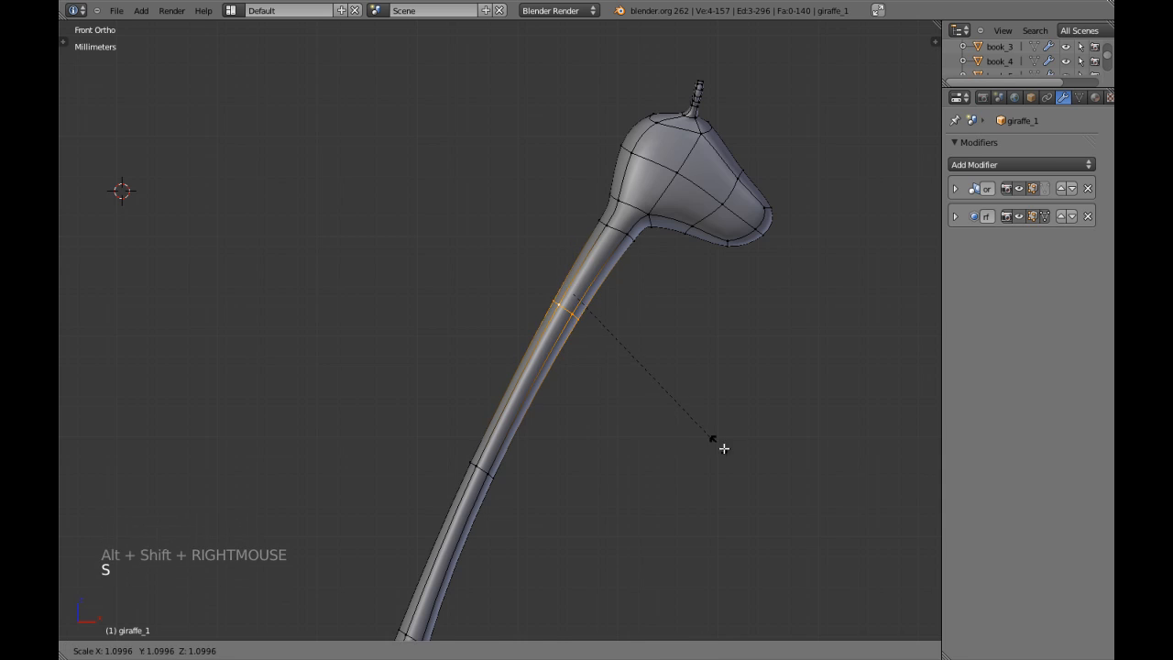
pyautogui.keyDown('shift'); pyautogui.click(745, 465); pyautogui.keyUp('shift')
pyautogui.press('a')
# Step: Select the whole head with the horn, adjust its scale and rotation slightly, move it slightly forward, and deselect
pyautogui.press('z')
pyautogui.keyDown('shift'); pyautogui.moveTo(645, 275); pyautogui.dragTo(587, 296, button='middle'); pyautogui.keyUp('shift')
pyautogui.press('c')
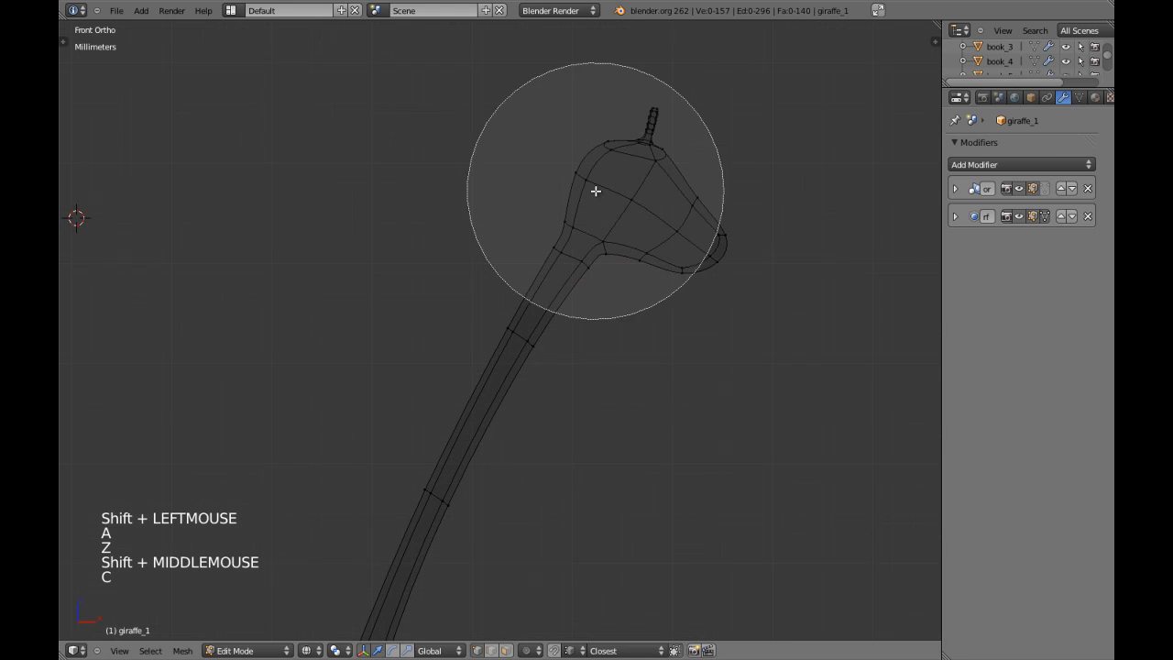
pyautogui.moveTo(597, 188); pyautogui.dragTo(652, 172)
pyautogui.rightClick(652, 172)
pyautogui.press('s')
pyautogui.press('s')
pyautogui.keyDown('shift'); pyautogui.click(734, 416); pyautogui.keyUp('shift')
pyautogui.press('r')
pyautogui.keyDown('shift'); pyautogui.click(646, 441); pyautogui.keyUp('shift')
pyautogui.moveTo(696, 175); pyautogui.dragTo(711, 179)
pyautogui.press('a')
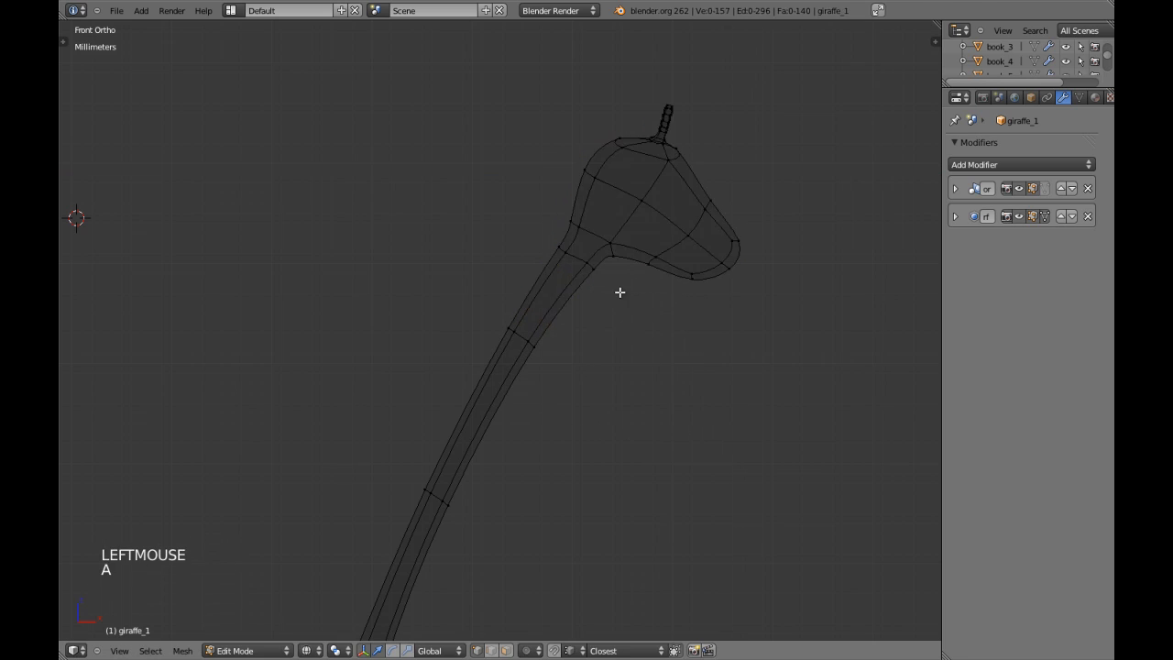
# Step: Examine the proportions of the whole giraffe from the front view
pyautogui.press('Tab')
pyautogui.press('\\')
pyautogui.scroll(-6, 619, 321)
pyautogui.press('z')
pyautogui.keyDown('shift'); pyautogui.moveTo(568, 406); pyautogui.dragTo(504, 355, button='middle'); pyautogui.keyUp('shift')
pyautogui.press('a')
pyautogui.rightClick(521, 345)
pyautogui.scroll(2, 521, 346)
pyautogui.press('Tab')
# Step: Select the two vertices under the jaw and stop the editing cage from following the Subdivision Surface result
pyautogui.scroll(4, 576, 353)
pyautogui.press('z')
pyautogui.scroll(4, 504, 354)
pyautogui.press('c')
pyautogui.scroll(-4, 440, 390)
pyautogui.click(455, 375)
pyautogui.rightClick(456, 374)
pyautogui.press('z')
pyautogui.press('g')
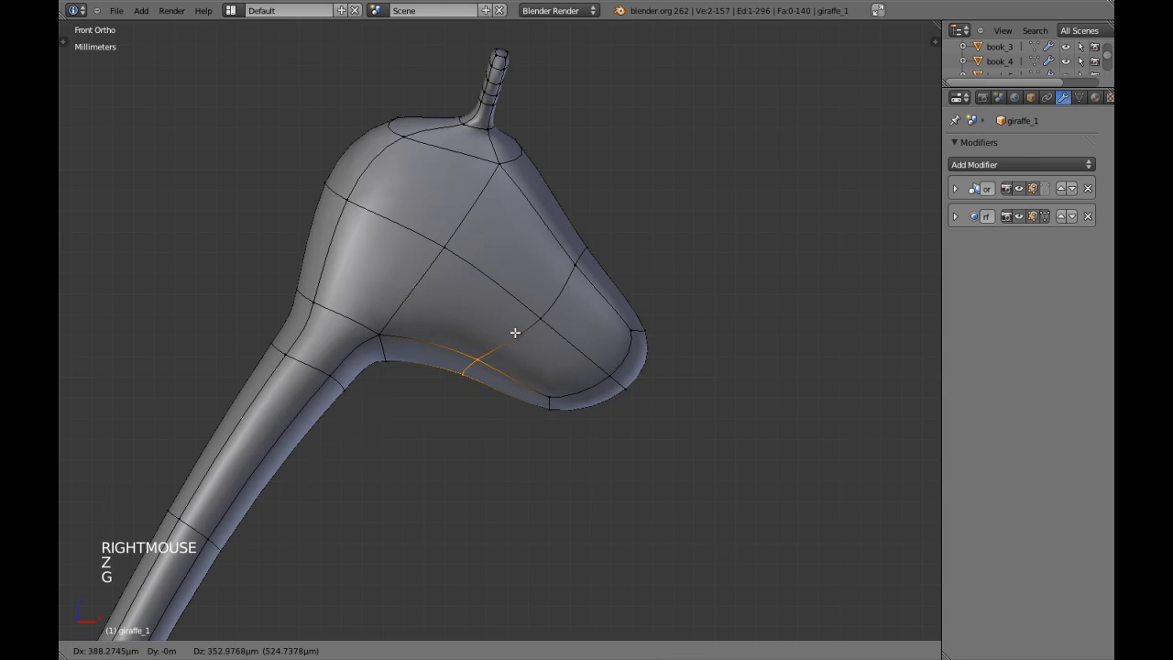
pyautogui.rightClick(527, 327)
pyautogui.click(1044, 216)
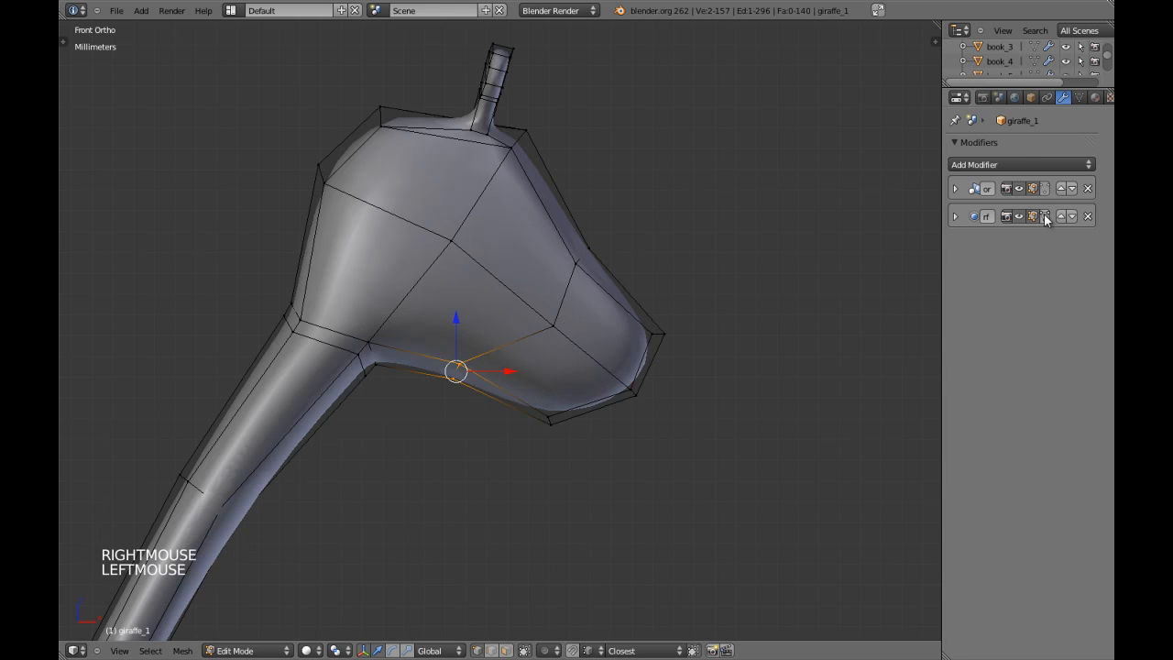
# Step: Add the lower muzzle vertices to the selection and move them slightly up along global Z
pyautogui.scroll(2, 508, 454)
pyautogui.press('z')
pyautogui.press('c')
pyautogui.moveTo(560, 467)
pyautogui.mouseDown()
pyautogui.moveTo(571, 340)
pyautogui.moveTo(700, 444)
pyautogui.mouseUp()
pyautogui.rightClick(700, 443)
pyautogui.moveTo(564, 367); pyautogui.dragTo(583, 333)
# Step: Select only the two vertices under the jaw and move them about 0.86 mm back and 0.86 mm up
pyautogui.press('a')
pyautogui.press('c')
pyautogui.click(420, 368)
pyautogui.rightClick(466, 366)
pyautogui.press('z')
pyautogui.press('g')
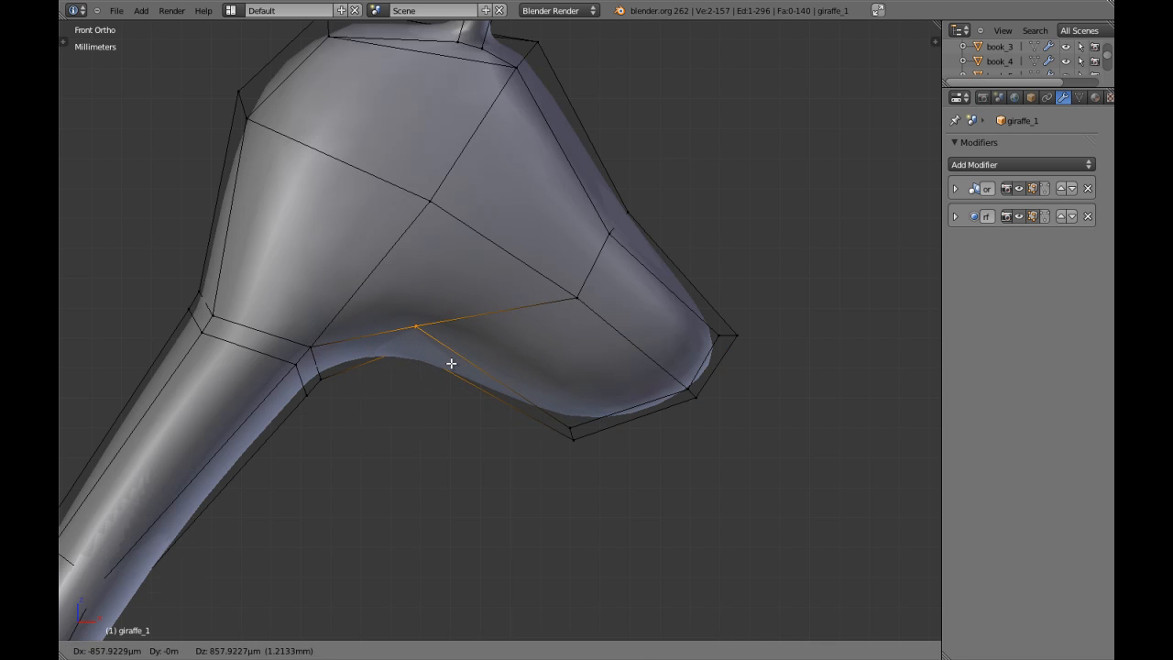
pyautogui.click(446, 374)
# Step: Select the six vertices around the tip and underside of the muzzle and move them slightly down
pyautogui.press('z')
pyautogui.press('c')
pyautogui.moveTo(607, 432); pyautogui.dragTo(738, 340)
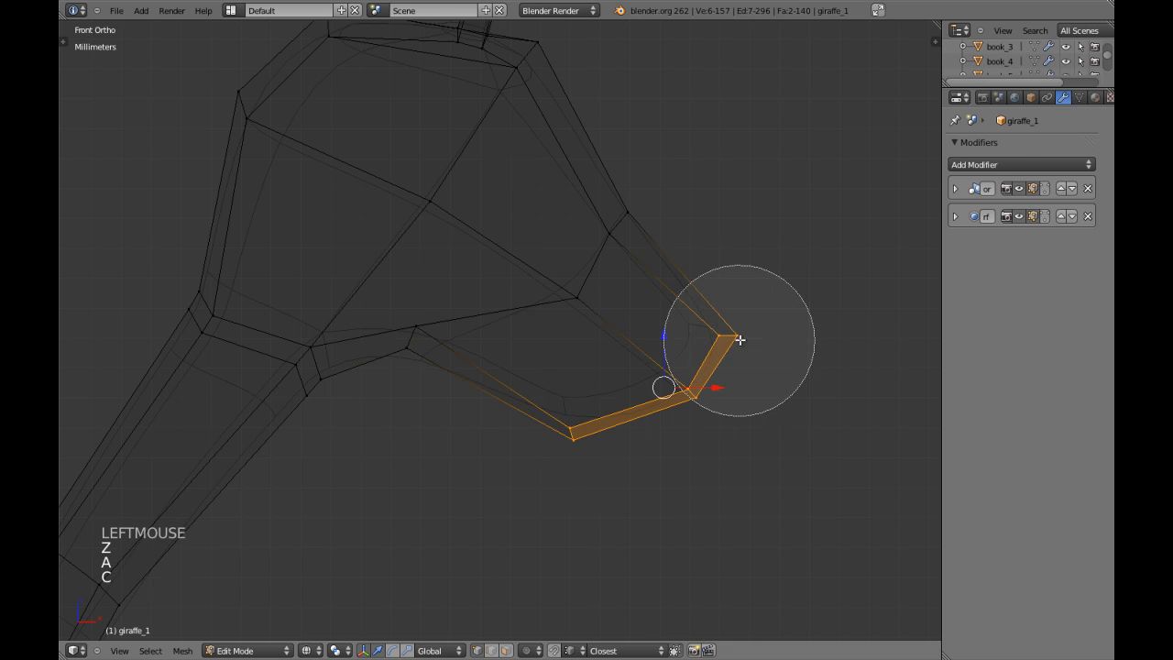
pyautogui.rightClick(739, 340)
pyautogui.press('z')
pyautogui.moveTo(665, 337); pyautogui.dragTo(662, 343)
# Step: Leave mesh editing and examine the smoothed giraffe from several angles, including its underside and legs
pyautogui.press('Tab')
pyautogui.scroll(-5, 672, 379)
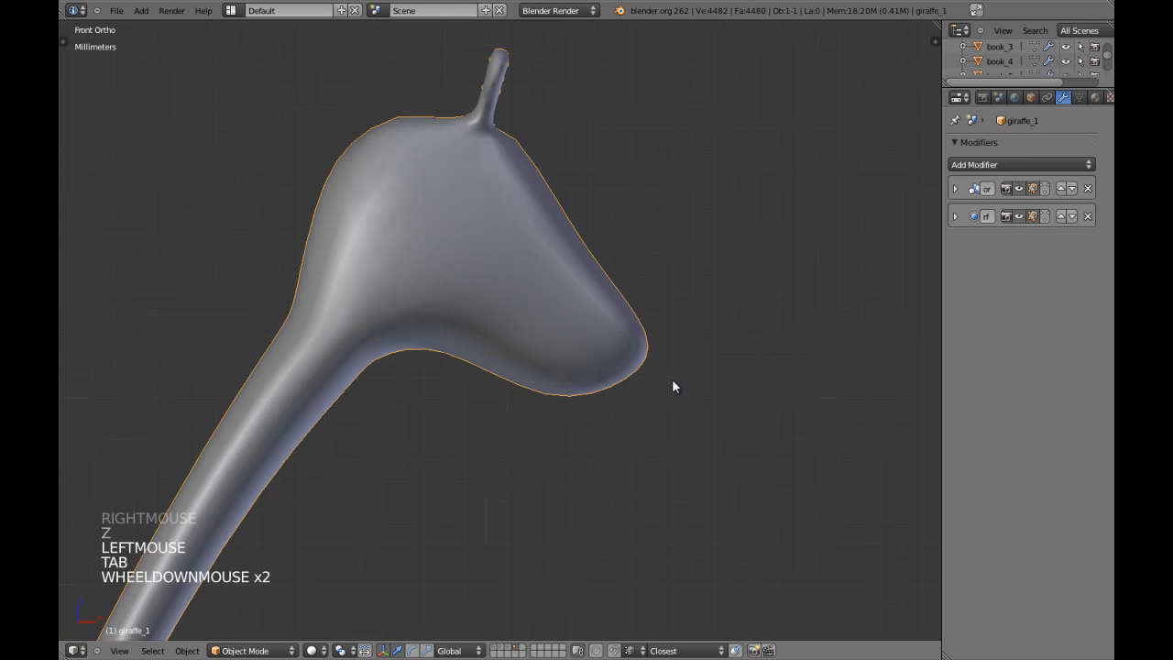
pyautogui.press('a')
pyautogui.scroll(-3, 672, 379)
pyautogui.keyDown('shift'); pyautogui.moveTo(671, 378); pyautogui.dragTo(547, 397, button='middle'); pyautogui.keyUp('shift')
pyautogui.scroll(-6, 534, 335)
pyautogui.scroll(1, 516, 382)
pyautogui.scroll(3, 549, 385)
pyautogui.scroll(-2, 550, 357)
pyautogui.moveTo(553, 333); pyautogui.dragTo(539, 308, button='middle')
pyautogui.moveTo(539, 308)
pyautogui.mouseDown(button='middle')
pyautogui.moveTo(523, 283)
pyautogui.moveTo(535, 317)
pyautogui.moveTo(522, 316)
pyautogui.mouseUp(button='middle')
pyautogui.moveTo(522, 316); pyautogui.dragTo(501, 262, button='middle')
pyautogui.scroll(3, 477, 331)
pyautogui.keyDown('shift'); pyautogui.moveTo(471, 356); pyautogui.dragTo(524, 271, button='middle'); pyautogui.keyUp('shift')
pyautogui.moveTo(524, 271); pyautogui.dragTo(391, 334, button='middle')
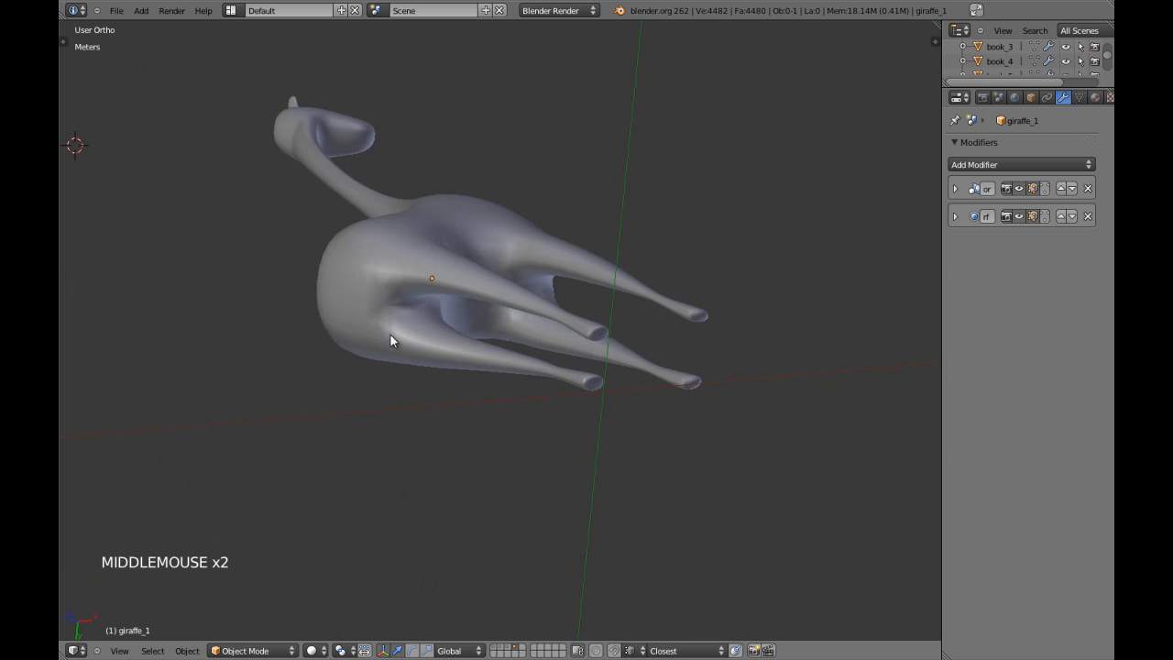
# Step: Select the giraffe and open its mesh for editing at the lower legs in the right view
pyautogui.press('KP_1')
pyautogui.press('KP_3')
pyautogui.scroll(1, 452, 385)
pyautogui.keyDown('shift'); pyautogui.moveTo(446, 401); pyautogui.dragTo(430, 348, button='middle'); pyautogui.keyUp('shift')
pyautogui.scroll(3, 453, 385)
pyautogui.rightClick(428, 344)
pyautogui.press('Tab')
pyautogui.scroll(2, 428, 344)
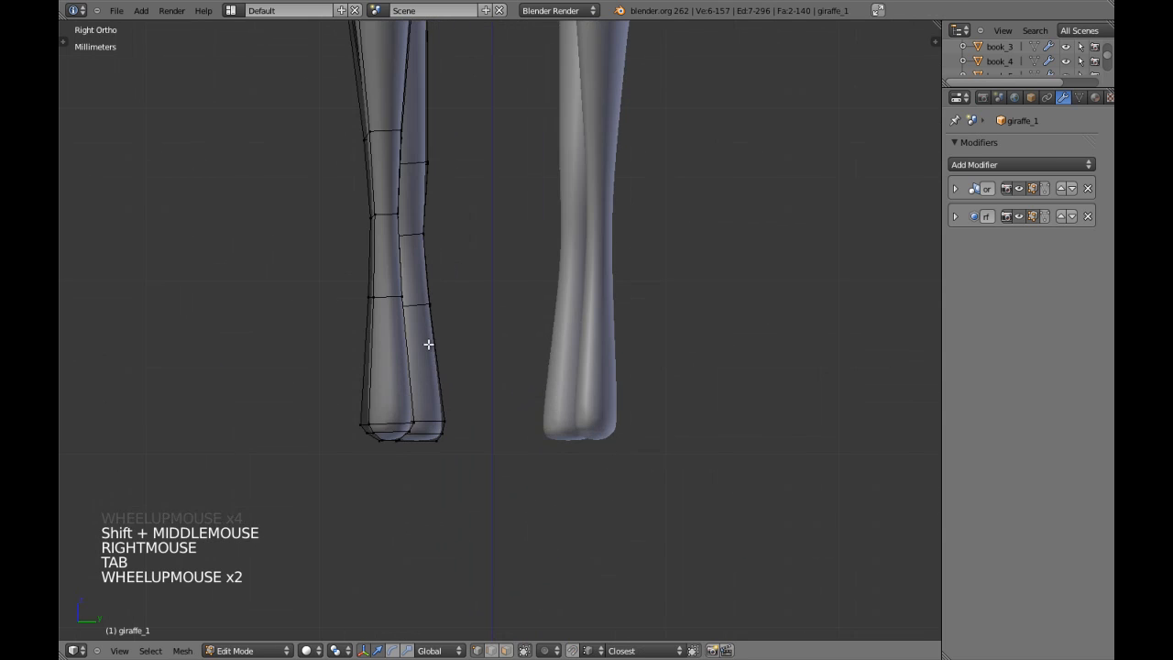
# Step: Switch to face selection, select a face loop on the front leg, and grow the selection over the leg
pyautogui.press('z')
pyautogui.scroll(-4, 471, 304)
pyautogui.press('z')
pyautogui.keyDown('shift'); pyautogui.moveTo(471, 304); pyautogui.dragTo(534, 253, button='middle'); pyautogui.keyUp('shift')
pyautogui.hotkey('ctrl', 'Tab')
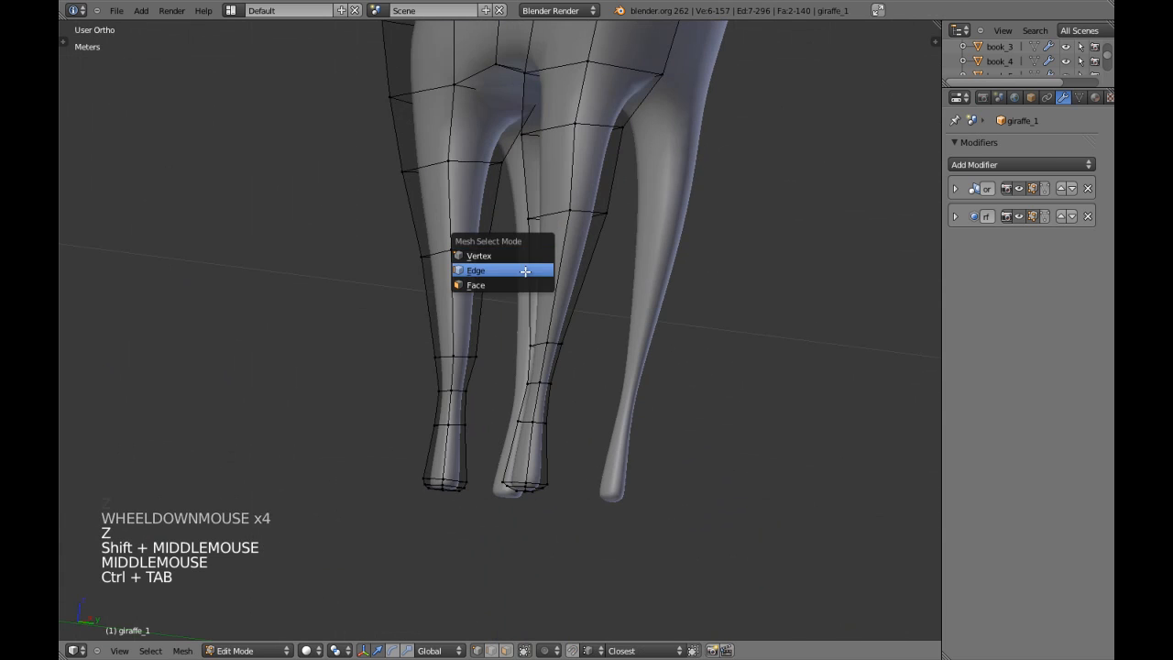
pyautogui.click(536, 285)
pyautogui.press('ctrl+KP_Add')
pyautogui.press('ctrl+KP_Add')
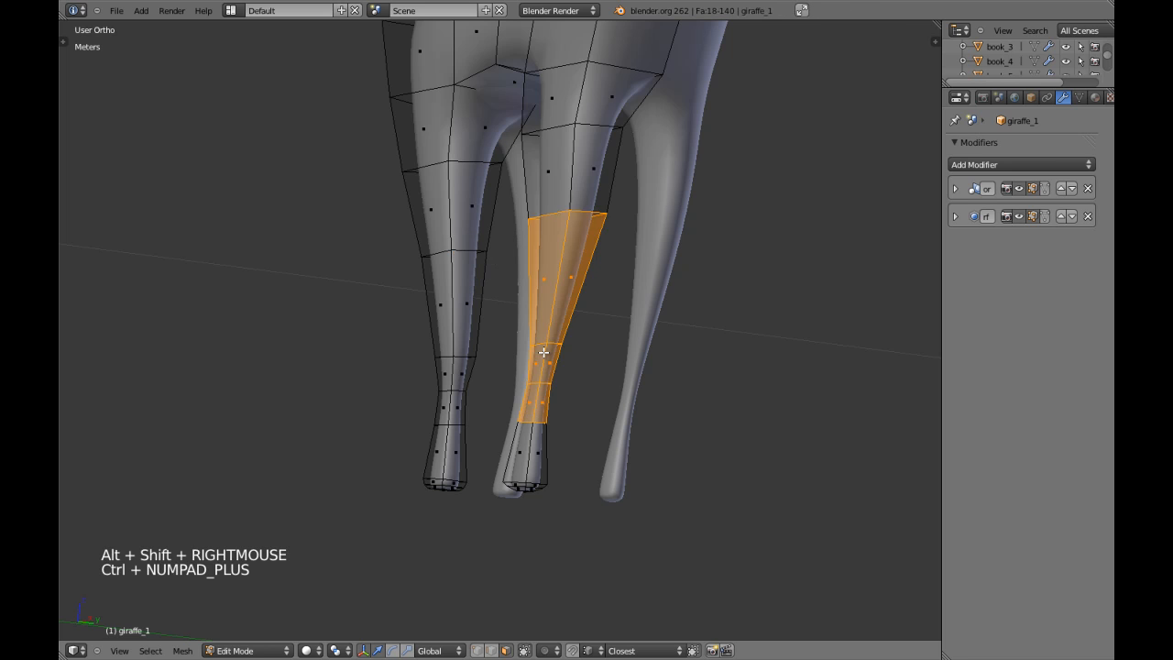
pyautogui.press('ctrl+KP_Add')
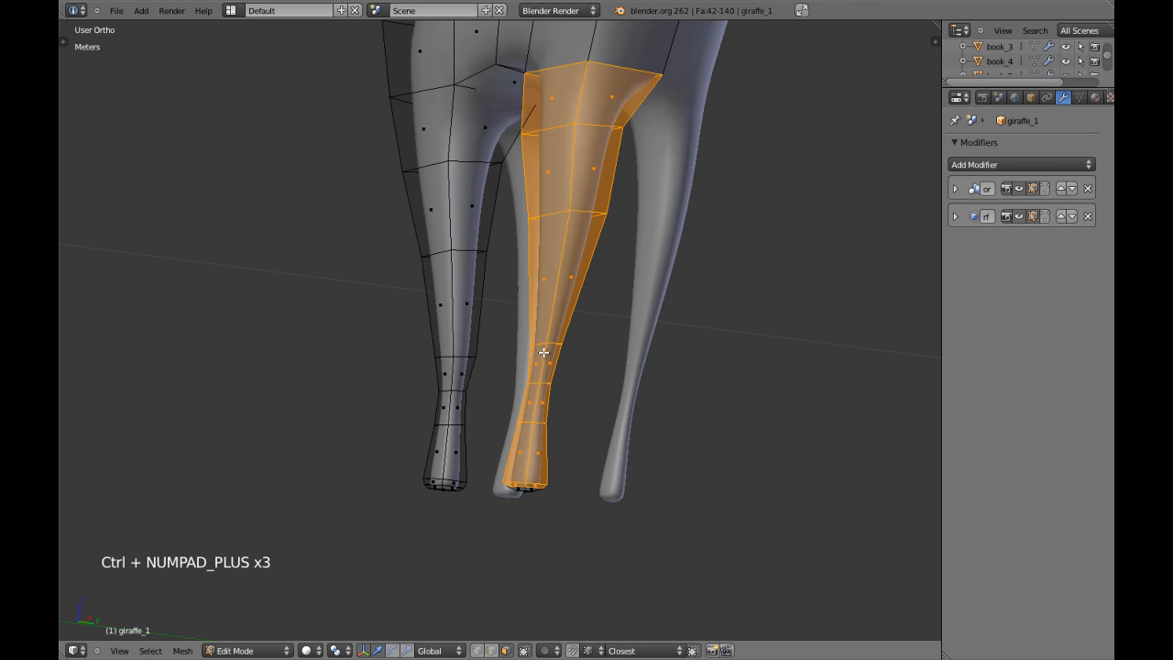
# Step: Complete the front leg selection down to the hoof and deselect the faces on the head
pyautogui.press('KP_1')
pyautogui.press('z')
pyautogui.press('z')
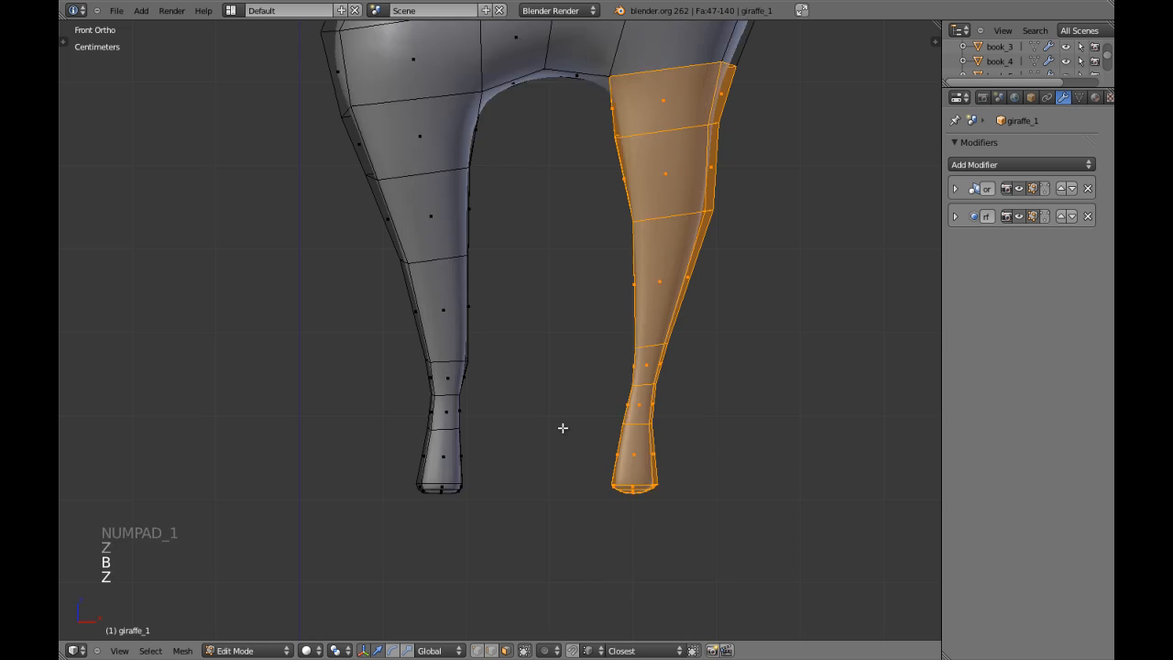
pyautogui.scroll(-2, 587, 422)
pyautogui.press('z')
pyautogui.scroll(-5, 623, 411)
pyautogui.moveTo(623, 411)
pyautogui.keyDown('shift'); pyautogui.mouseDown(button='middle')
pyautogui.moveTo(620, 367)
pyautogui.moveTo(558, 318)
pyautogui.mouseUp(button='middle'); pyautogui.keyUp('shift')
pyautogui.press('b')
pyautogui.moveTo(509, 114); pyautogui.dragTo(678, 235, button='middle')
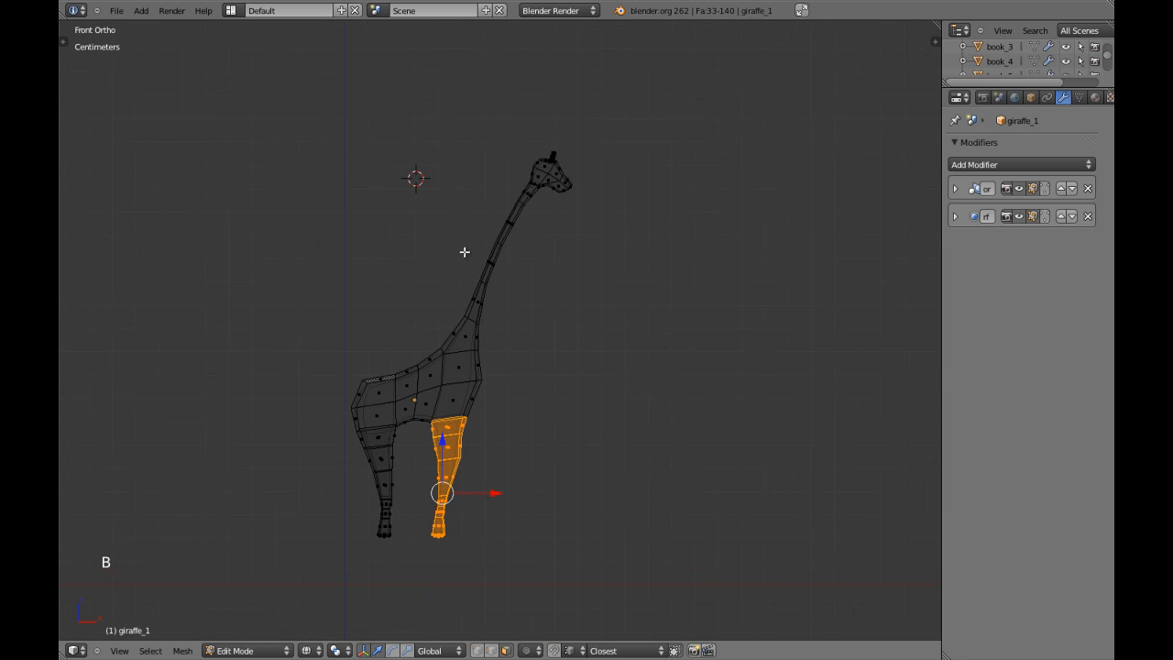
# Step: Scale the selected front leg faces by about 1.3 along global Y
pyautogui.press('KP_1')
pyautogui.press('z')
pyautogui.press('KP_3')
pyautogui.scroll(4, 581, 463)
pyautogui.keyDown('shift'); pyautogui.moveTo(581, 463); pyautogui.dragTo(551, 178, button='middle'); pyautogui.keyUp('shift')
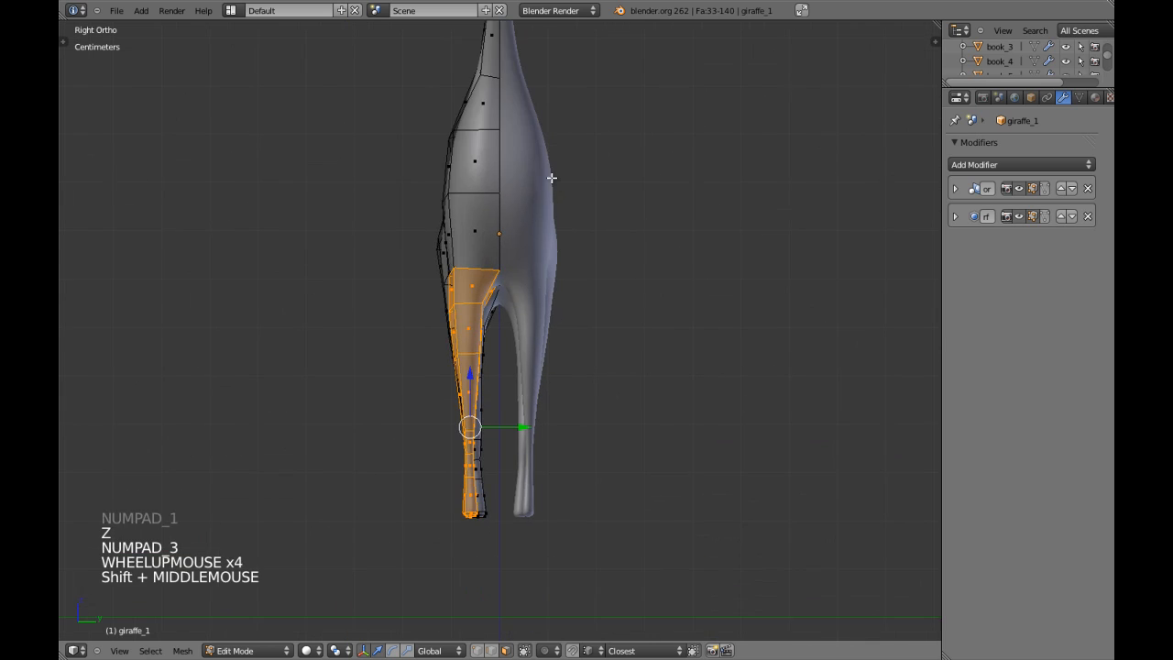
pyautogui.scroll(3, 551, 178)
pyautogui.press('s')
pyautogui.press('y')
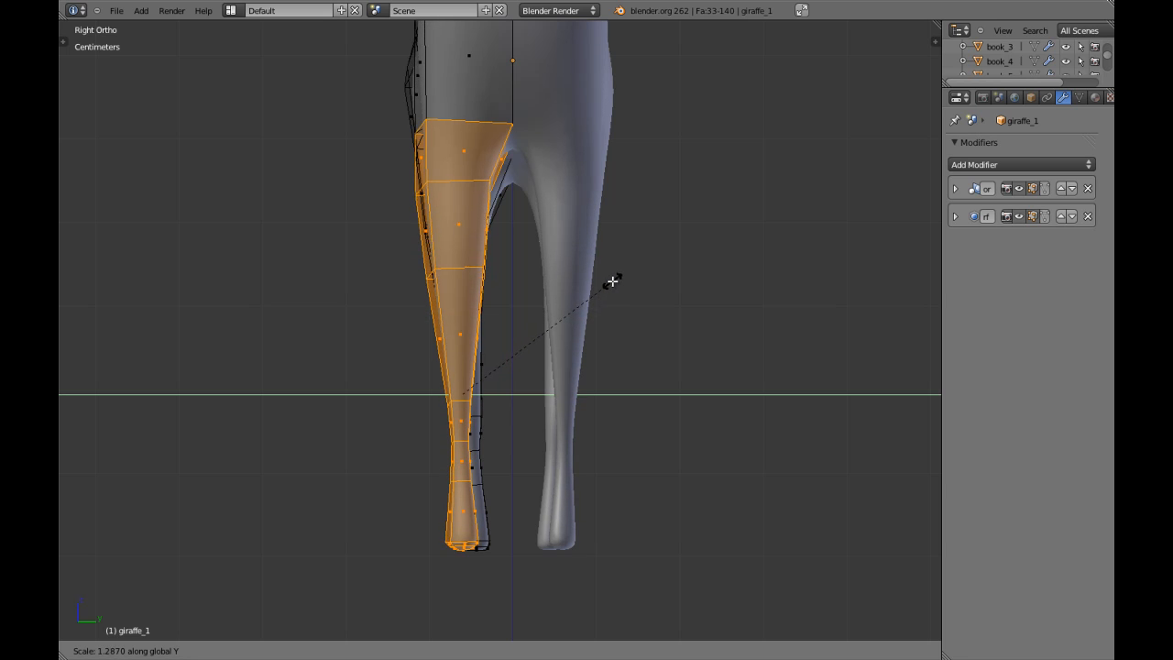
pyautogui.click(624, 281)
pyautogui.scroll(-3, 605, 275)
pyautogui.keyDown('shift'); pyautogui.moveTo(600, 270); pyautogui.dragTo(486, 261, button='middle'); pyautogui.keyUp('shift')
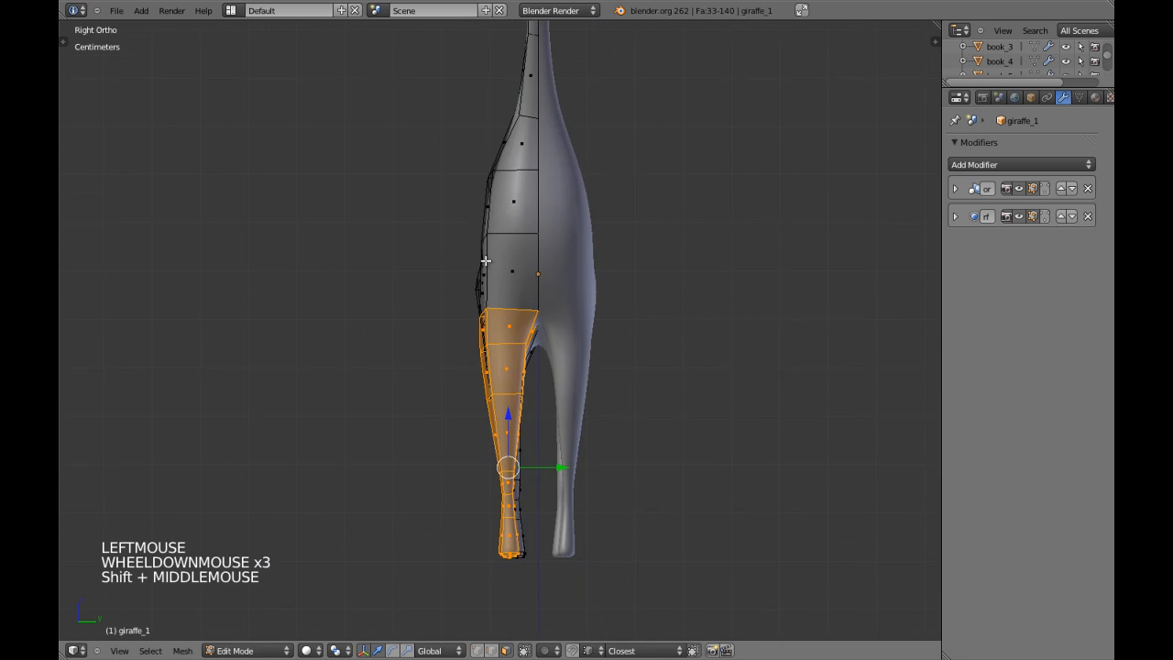
# Step: Deselect the front leg, select a face loop on the hind leg, and grow the selection over the whole leg
pyautogui.press('z')
pyautogui.press('z')
pyautogui.press('KP_1')
pyautogui.press('z')
pyautogui.scroll(1, 509, 269)
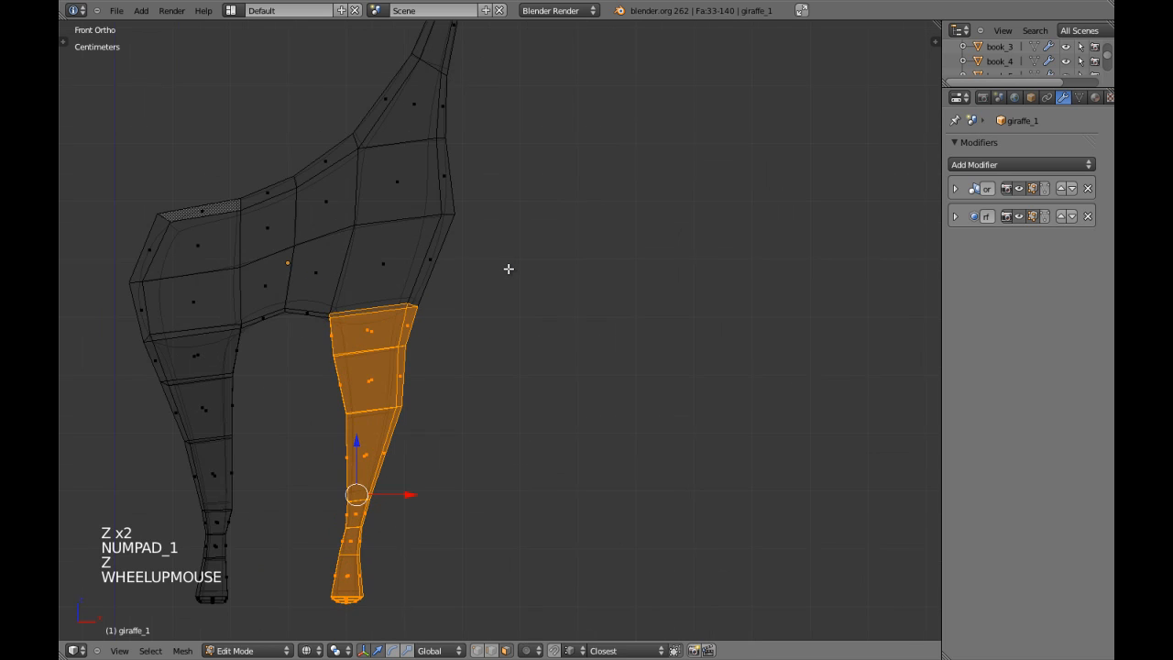
pyautogui.keyDown('shift'); pyautogui.moveTo(509, 268); pyautogui.dragTo(361, 364, button='middle'); pyautogui.keyUp('shift')
pyautogui.press('a')
pyautogui.press('z')
pyautogui.keyDown('shift'); pyautogui.moveTo(254, 486); pyautogui.dragTo(432, 398, button='middle'); pyautogui.keyUp('shift')
pyautogui.keyDown('alt'); pyautogui.keyDown('shift'); pyautogui.rightClick(418, 399); pyautogui.keyUp('shift'); pyautogui.keyUp('alt')
pyautogui.press('ctrl+KP_Add')
pyautogui.press('ctrl+KP_Add')
pyautogui.press('ctrl+KP_Add')
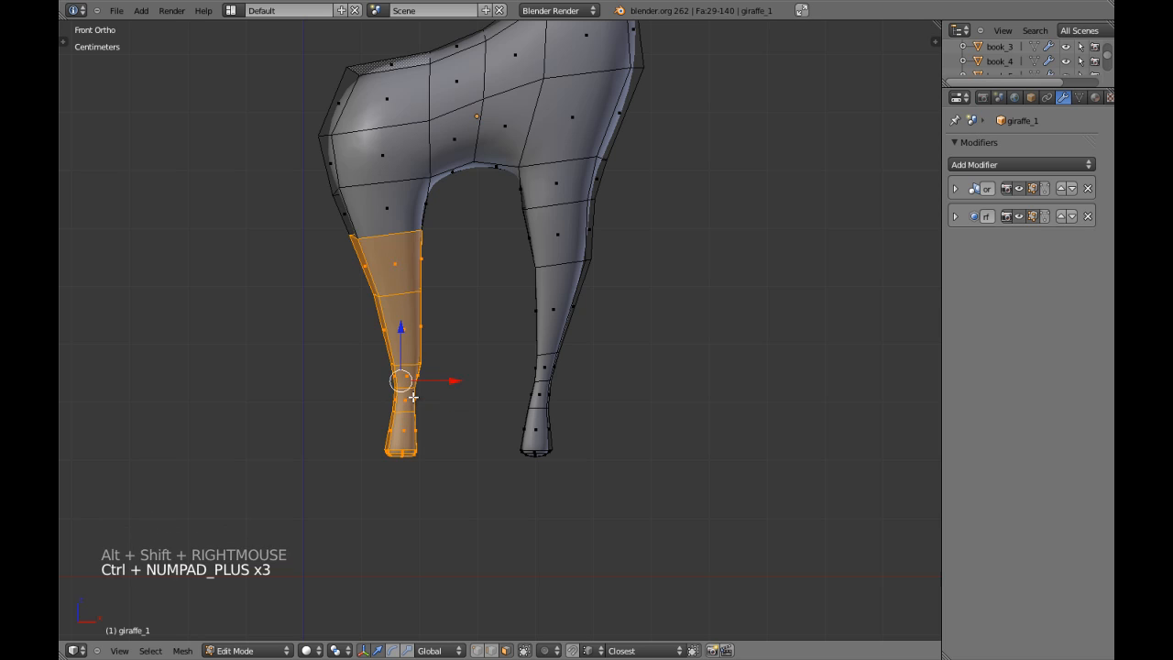
pyautogui.press('z')
pyautogui.press('ctrl+KP_Add')
pyautogui.press('z')
# Step: Scale the hind leg faces by about 1.27 along global Y in the left view and deselect them
pyautogui.press('ctrl+KP_3')
pyautogui.press('z')
pyautogui.press('z')
pyautogui.keyDown('shift'); pyautogui.moveTo(562, 343); pyautogui.dragTo(562, 366, button='middle'); pyautogui.keyUp('shift')
pyautogui.press('s')
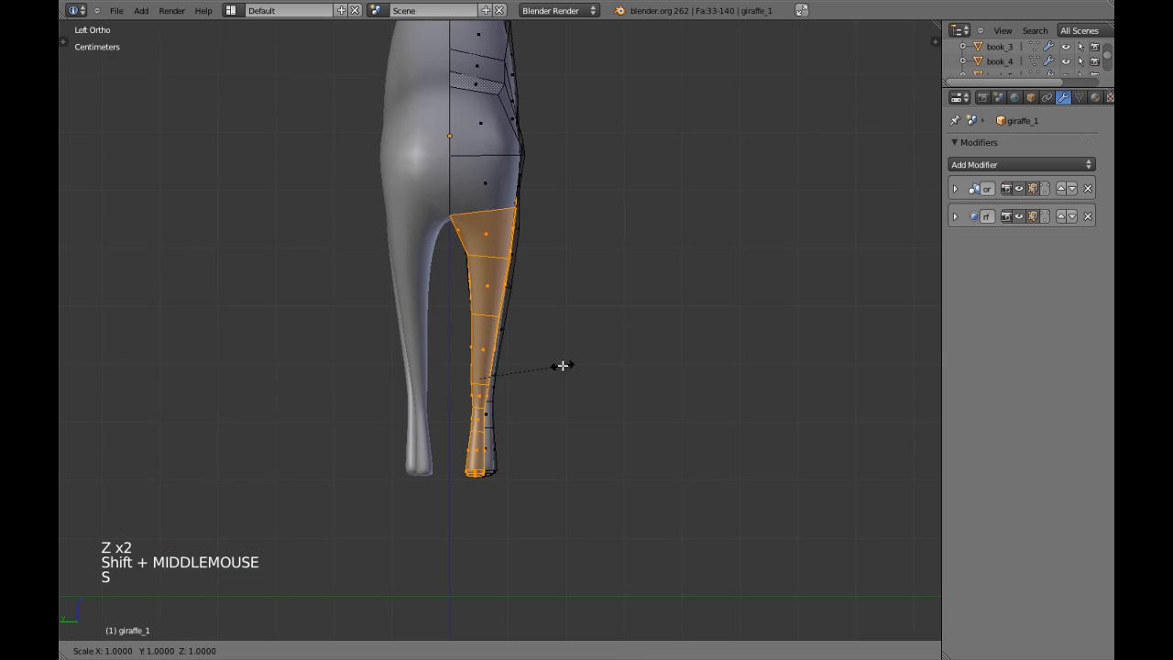
pyautogui.press('y')
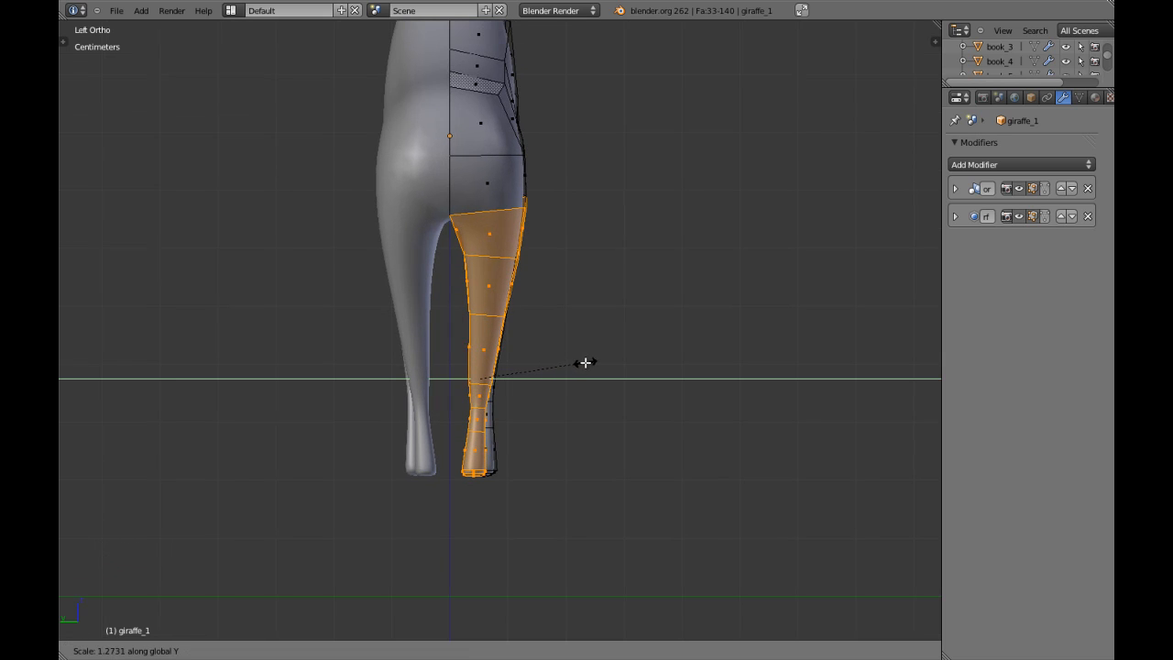
pyautogui.click(588, 363)
pyautogui.press('a')
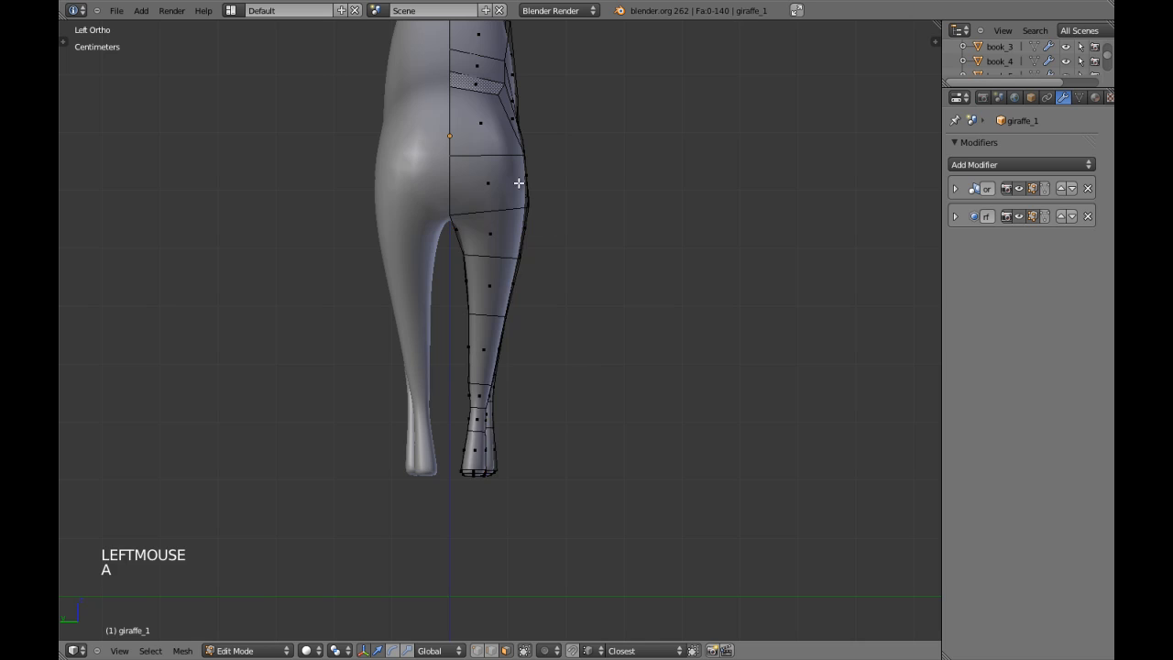
# Step: Switch to edge selection and select the edge loop running around the hindquarters above the hind leg
pyautogui.keyDown('shift'); pyautogui.moveTo(511, 170); pyautogui.dragTo(505, 208, button='middle'); pyautogui.keyUp('shift')
pyautogui.hotkey('ctrl', 'Tab')
pyautogui.click(504, 209)
pyautogui.keyDown('alt'); pyautogui.keyDown('shift'); pyautogui.rightClick(495, 186); pyautogui.keyUp('shift'); pyautogui.keyUp('alt')
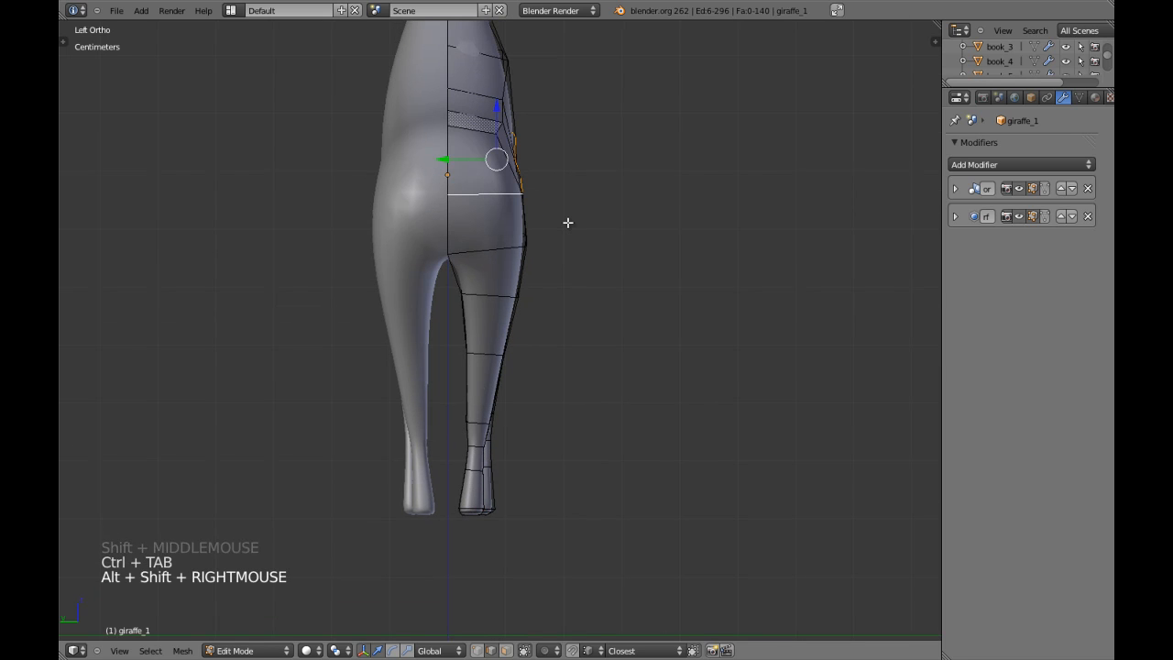
# Step: Snap the 3D cursor to the giraffe object's origin and return to mesh editing
pyautogui.press('Tab')
pyautogui.hotkey('shift', 's')
pyautogui.click(569, 221)
pyautogui.press('Tab')
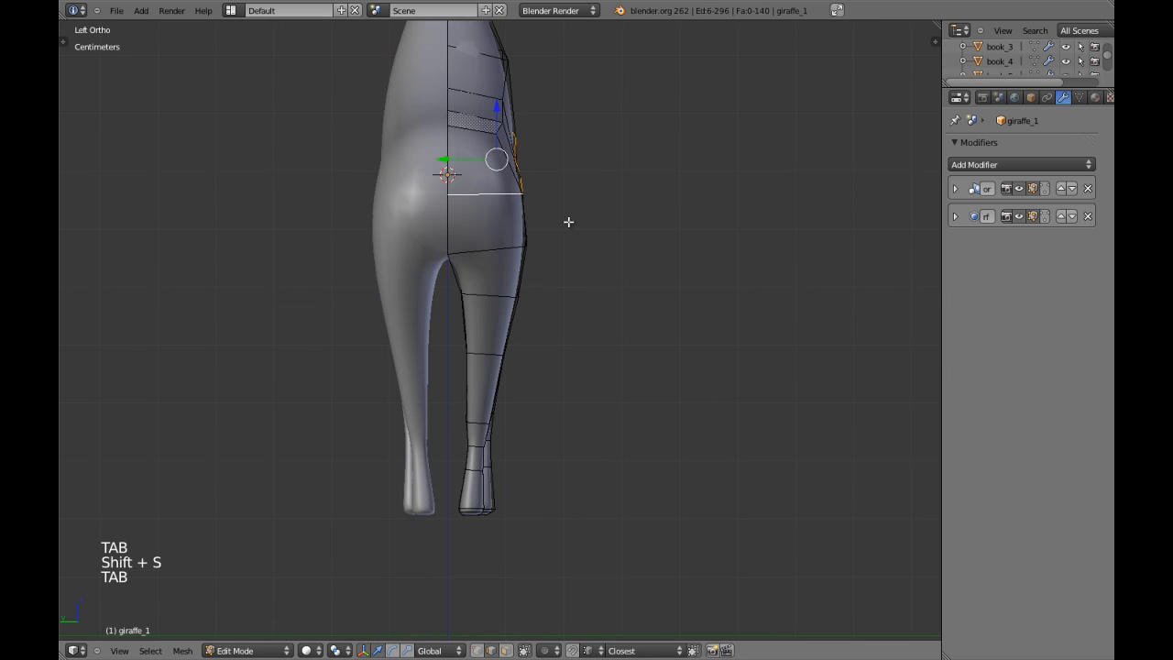
# Step: Widen the selected hindquarters edge loop along global Y and inspect the smoothed body outside mesh editing
pyautogui.press('s')
pyautogui.press('y')
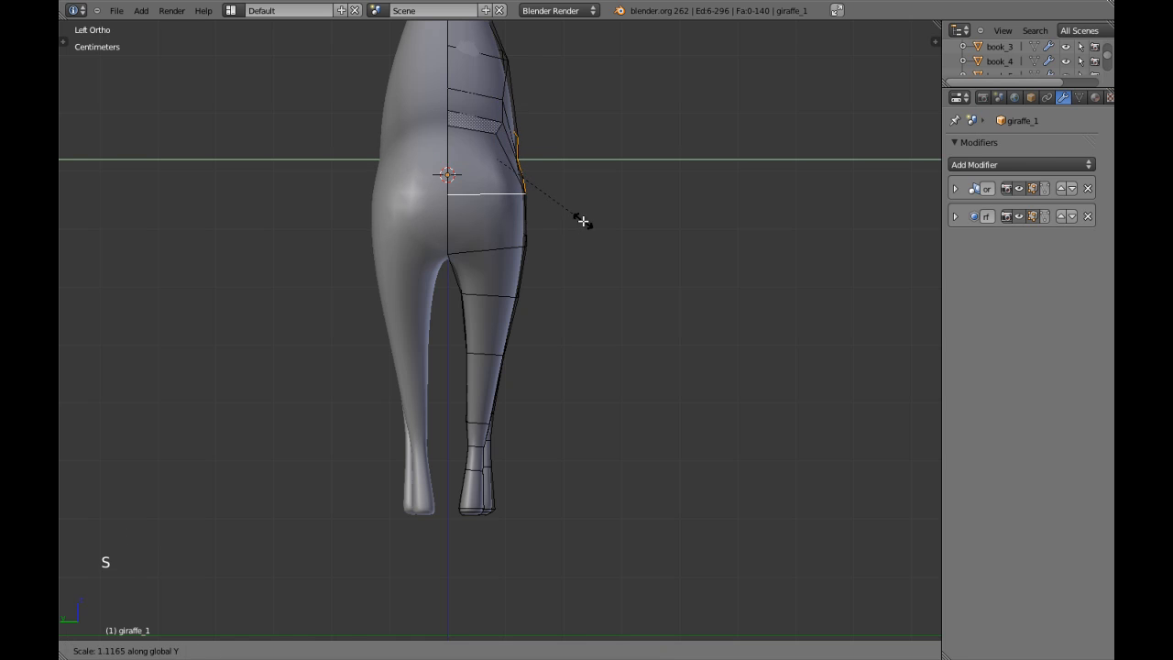
pyautogui.click(597, 223)
pyautogui.press('Tab')
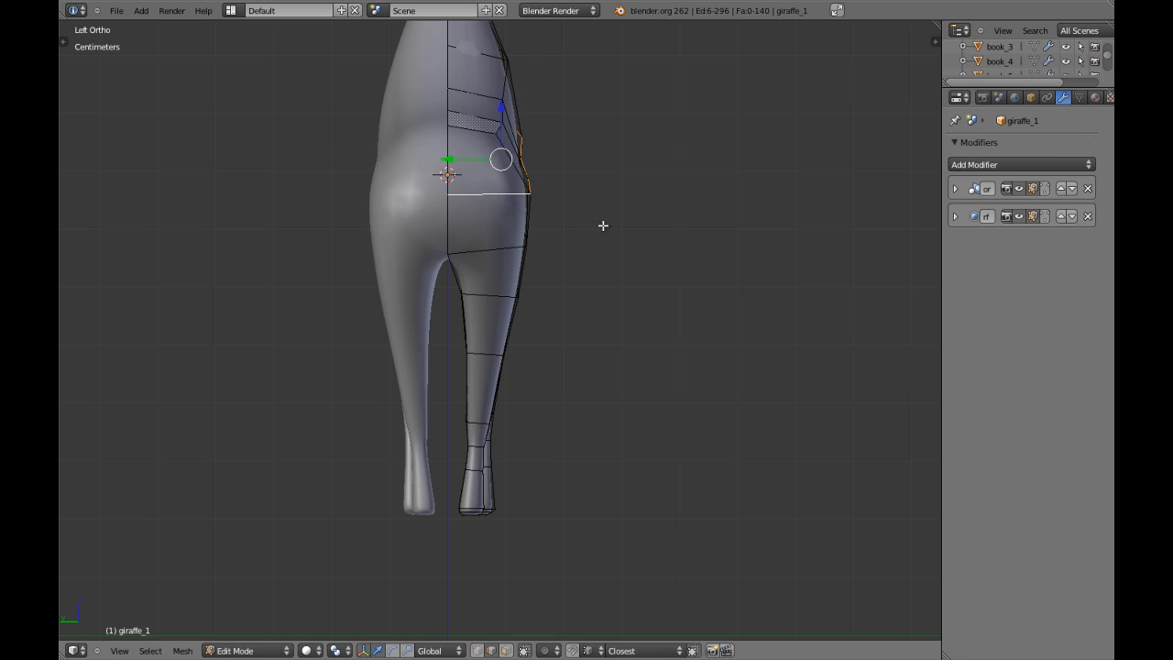
pyautogui.scroll(-3, 605, 229)
pyautogui.press('a')
pyautogui.moveTo(615, 238); pyautogui.dragTo(529, 246, button='middle')
pyautogui.press('a')
pyautogui.press('a')
# Step: In front view, return to mesh editing and select the edge loop around the hind leg just above the ankle
pyautogui.press('KP_1')
pyautogui.scroll(3, 546, 312)
pyautogui.rightClick(557, 182)
pyautogui.press('Tab')
pyautogui.keyDown('shift'); pyautogui.moveTo(557, 183); pyautogui.dragTo(558, 220, button='middle'); pyautogui.keyUp('shift')
pyautogui.scroll(1, 558, 220)
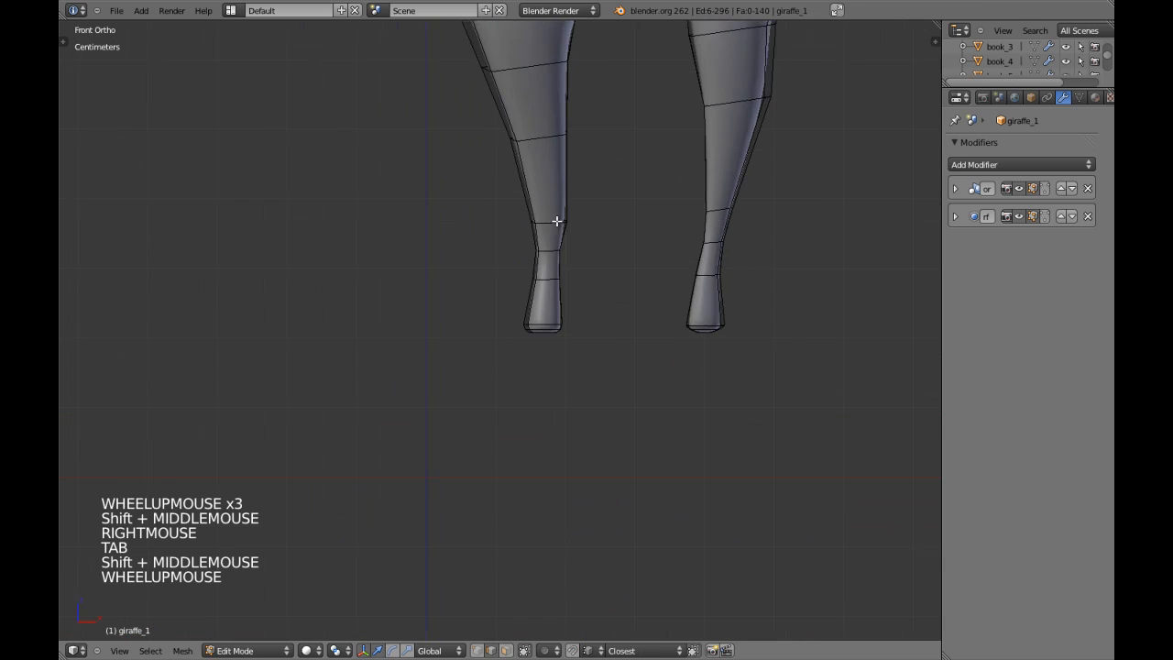
pyautogui.scroll(2, 597, 177)
pyautogui.press('a')
pyautogui.scroll(1, 596, 177)
pyautogui.press('a')
pyautogui.press('a')
pyautogui.keyDown('alt'); pyautogui.keyDown('shift'); pyautogui.rightClick(592, 143); pyautogui.keyUp('shift'); pyautogui.keyUp('alt')
pyautogui.keyDown('shift'); pyautogui.moveTo(683, 195); pyautogui.dragTo(684, 203, button='middle'); pyautogui.keyUp('shift')
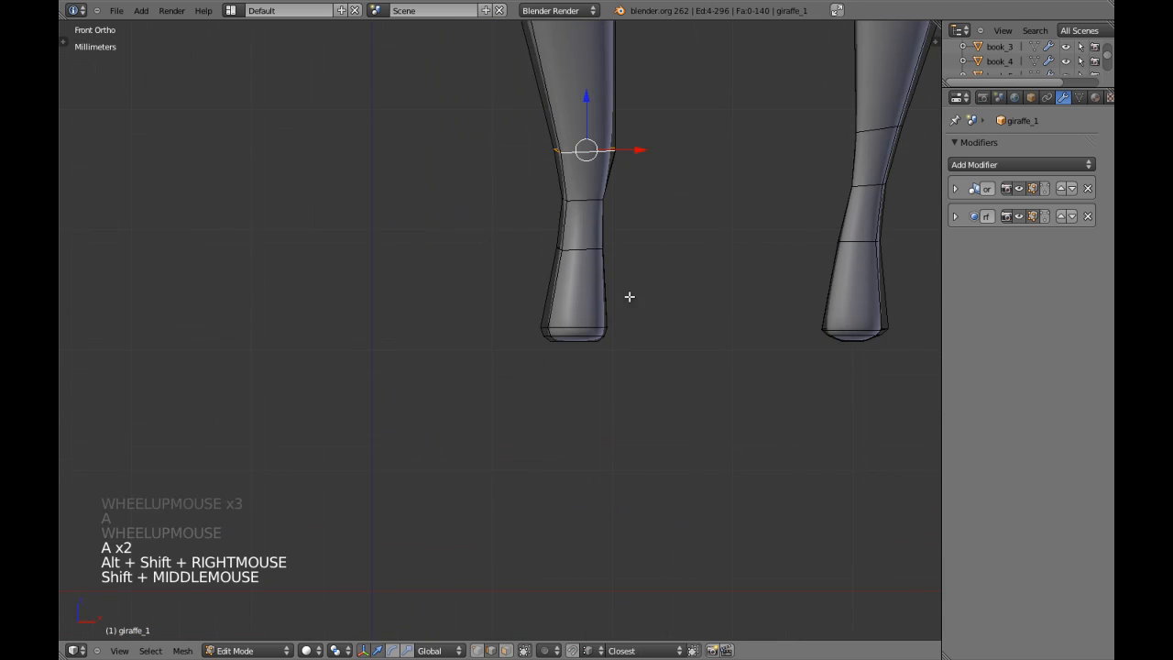
# Step: Try deleting the selected edge loop from the lower hind leg and undo the deletion
pyautogui.scroll(-2, 629, 296)
pyautogui.press('x')
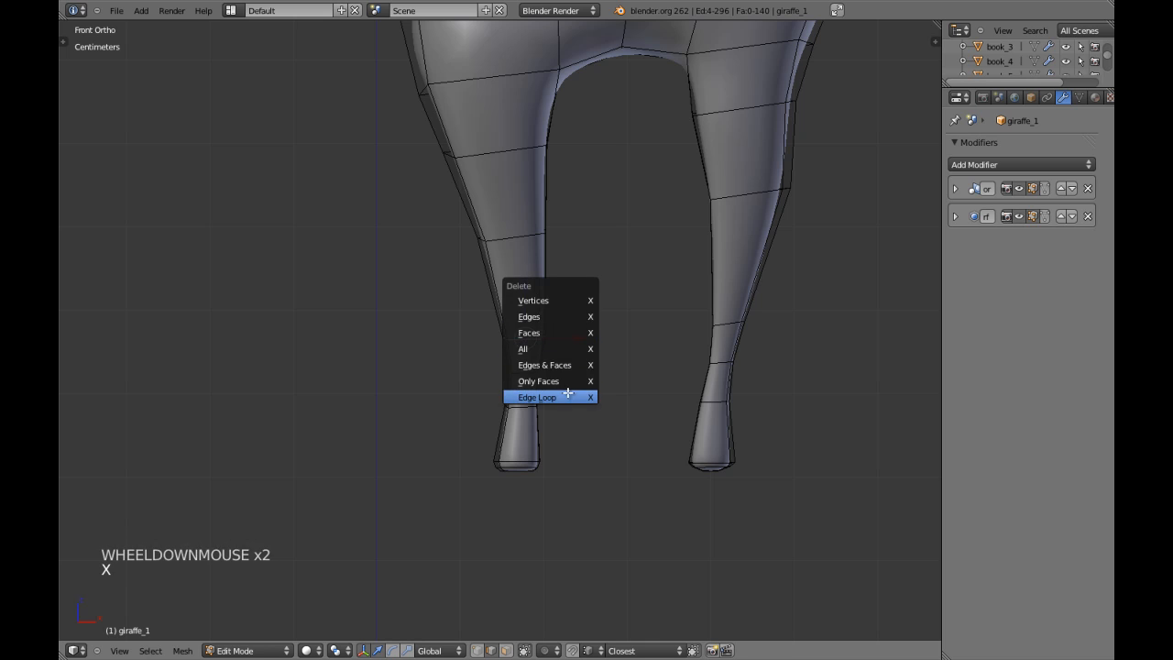
pyautogui.press('Tab')
pyautogui.scroll(-5, 608, 382)
pyautogui.scroll(5, 568, 353)
pyautogui.press('Tab')
pyautogui.scroll(2, 548, 337)
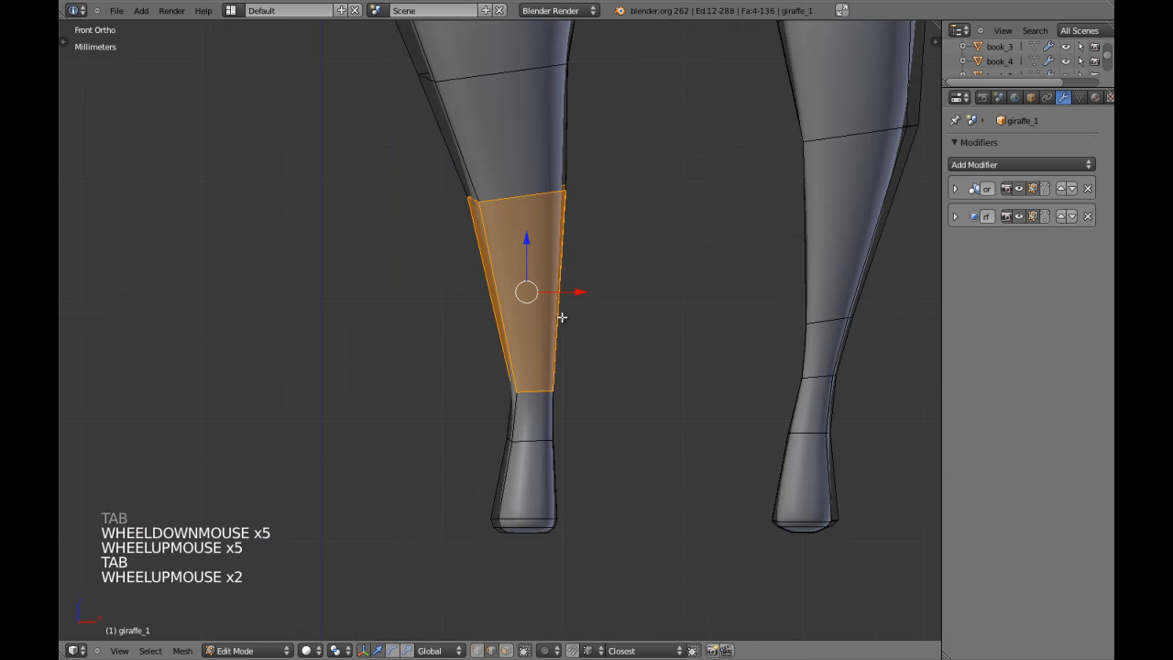
pyautogui.hotkey('ctrl', 'z')
pyautogui.hotkey('ctrl', 'z')
# Step: Slide the hind leg edge loop up the leg, shift it about 0.3 mm along X and lower it about 1.2 mm
pyautogui.hotkey('ctrl', 'e')
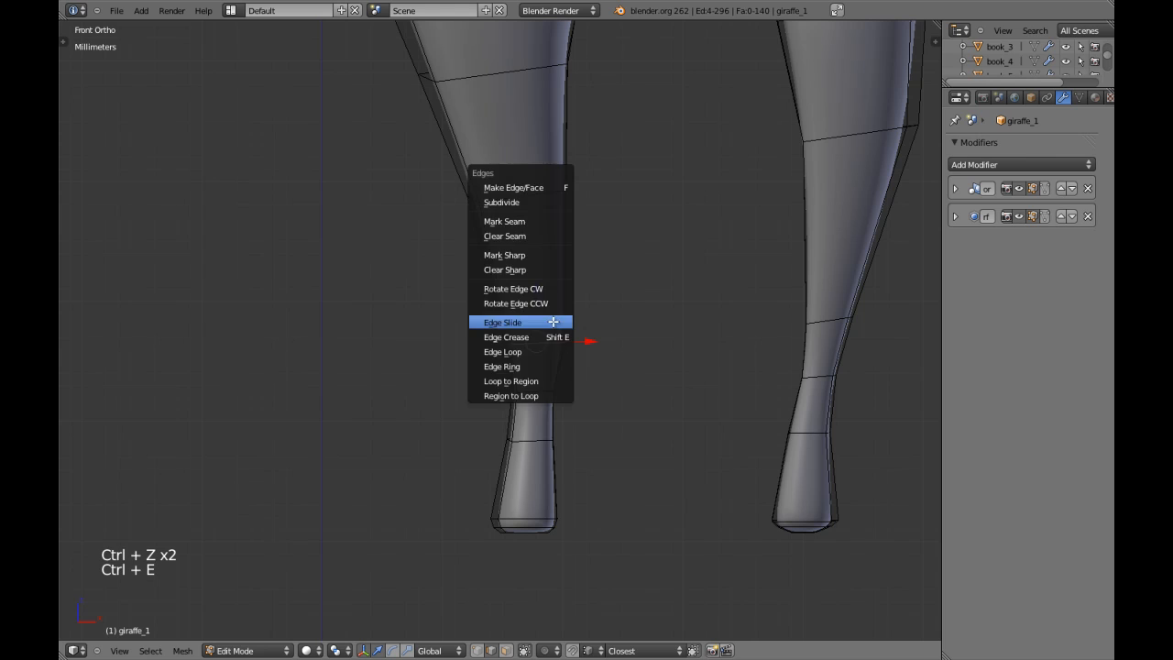
pyautogui.click(556, 324)
pyautogui.click(560, 273)
pyautogui.moveTo(589, 269); pyautogui.dragTo(595, 271)
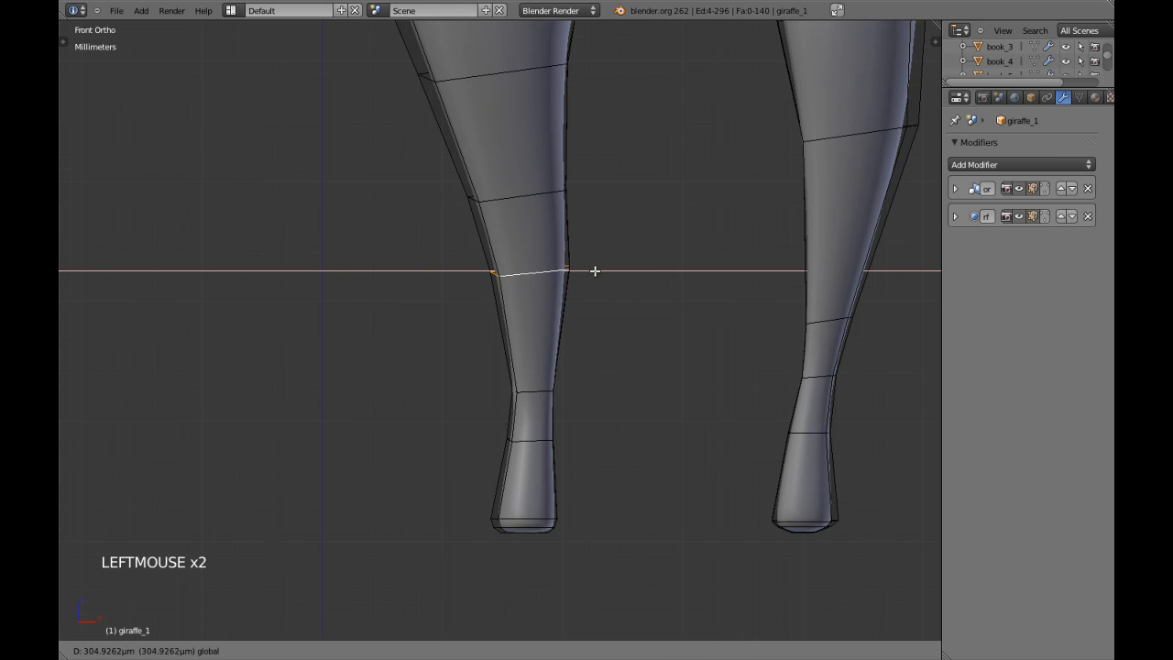
pyautogui.moveTo(532, 226); pyautogui.dragTo(535, 236)
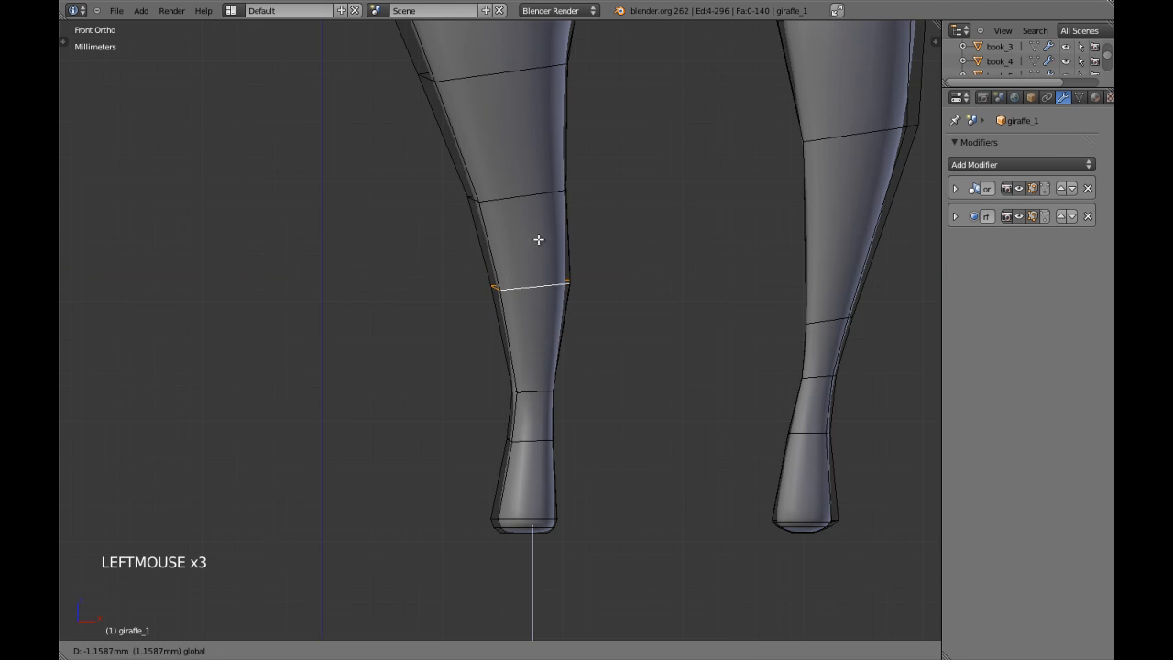
pyautogui.press('Tab')
pyautogui.scroll(-2, 580, 291)
pyautogui.press('a')
pyautogui.scroll(-3, 603, 296)
pyautogui.keyDown('shift'); pyautogui.moveTo(603, 296); pyautogui.dragTo(567, 267, button='middle'); pyautogui.keyUp('shift')
pyautogui.scroll(2, 565, 278)
# Step: Switch to vertex selection and select all vertices of the hind leg's hoof, including the hidden ones behind it
pyautogui.press('Tab')
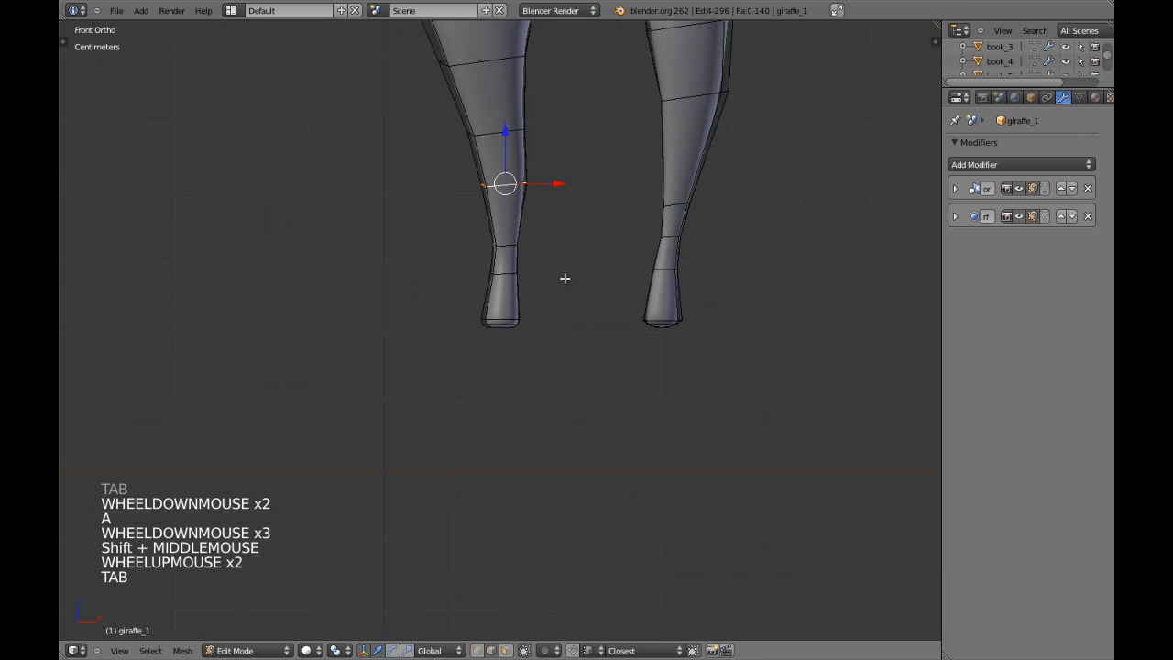
pyautogui.scroll(3, 565, 278)
pyautogui.press('z')
pyautogui.hotkey('ctrl', 'Tab')
pyautogui.click(511, 265)
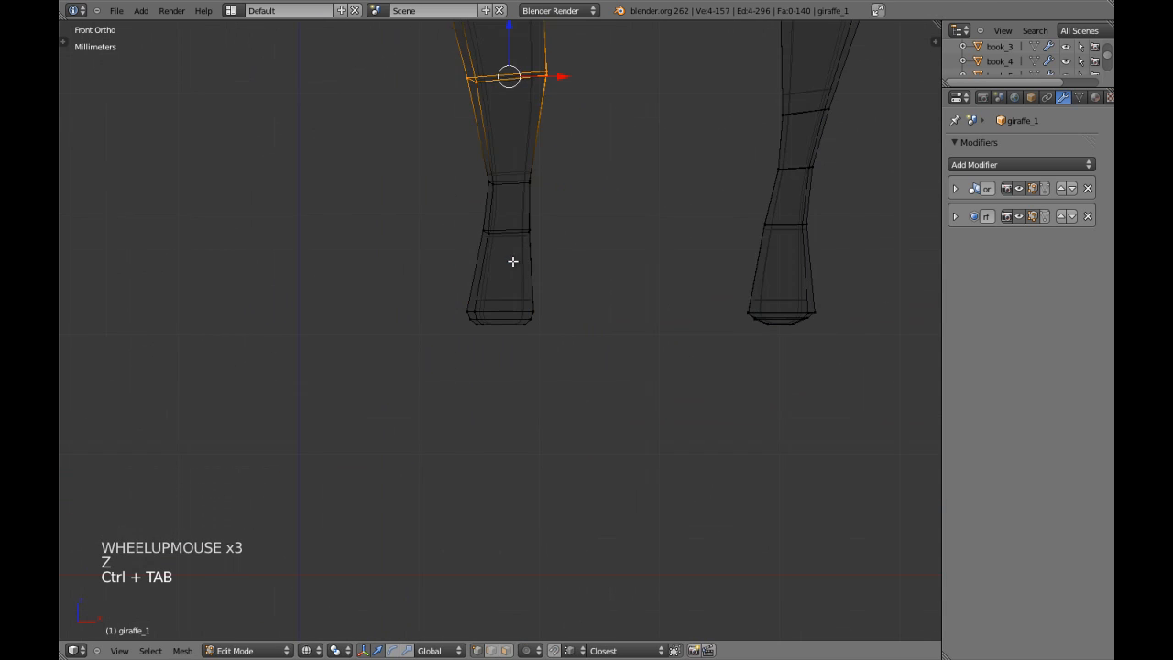
pyautogui.press('a')
pyautogui.press('a')
pyautogui.press('a')
pyautogui.press('b')
pyautogui.moveTo(448, 308); pyautogui.dragTo(607, 398)
pyautogui.press('z')
# Step: Scale the hind hoof up by about 1.18, lower it slightly and deselect it
pyautogui.scroll(-5, 587, 384)
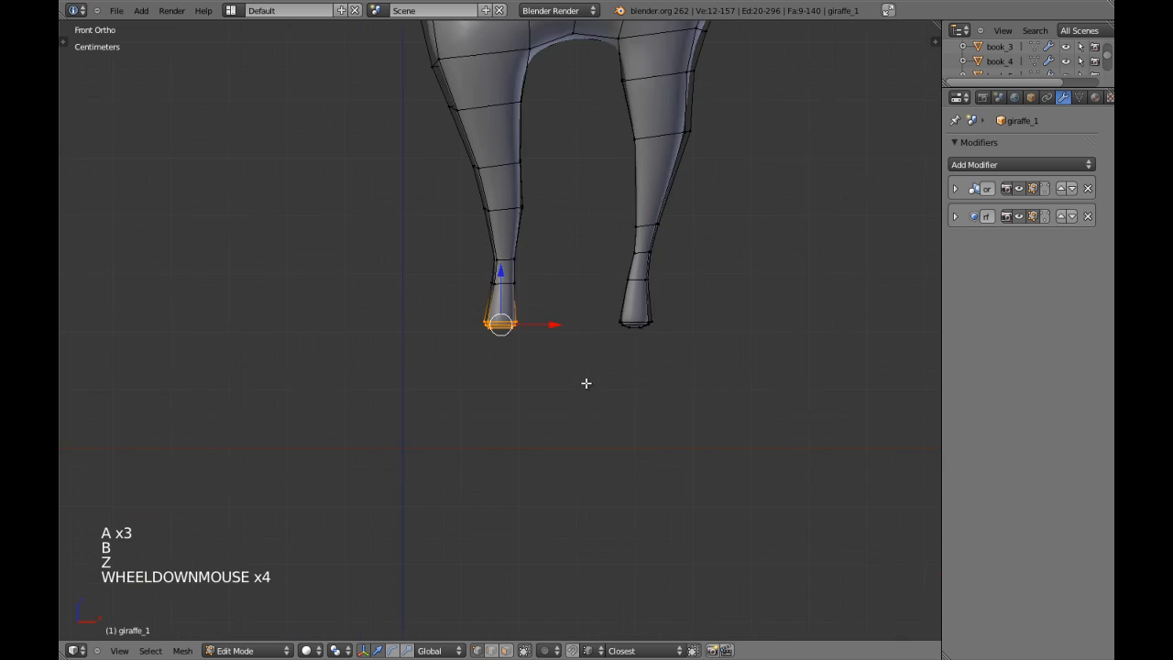
pyautogui.scroll(3, 580, 385)
pyautogui.press('s')
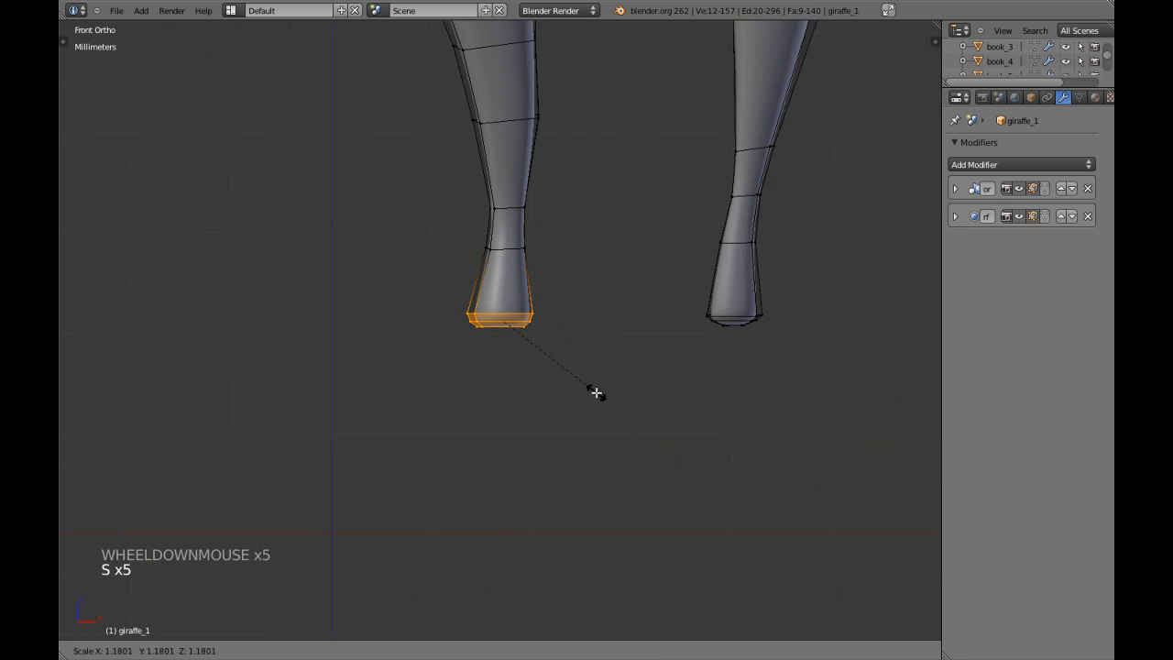
pyautogui.click(596, 392)
pyautogui.moveTo(502, 268); pyautogui.dragTo(503, 276)
pyautogui.press('a')
# Step: Select all vertices of the front leg's hoof, including those behind the visible surface
pyautogui.keyDown('shift'); pyautogui.moveTo(683, 326); pyautogui.dragTo(530, 352, button='middle'); pyautogui.keyUp('shift')
pyautogui.press('z')
pyautogui.press('b')
pyautogui.moveTo(505, 320); pyautogui.dragTo(644, 387)
pyautogui.press('z')
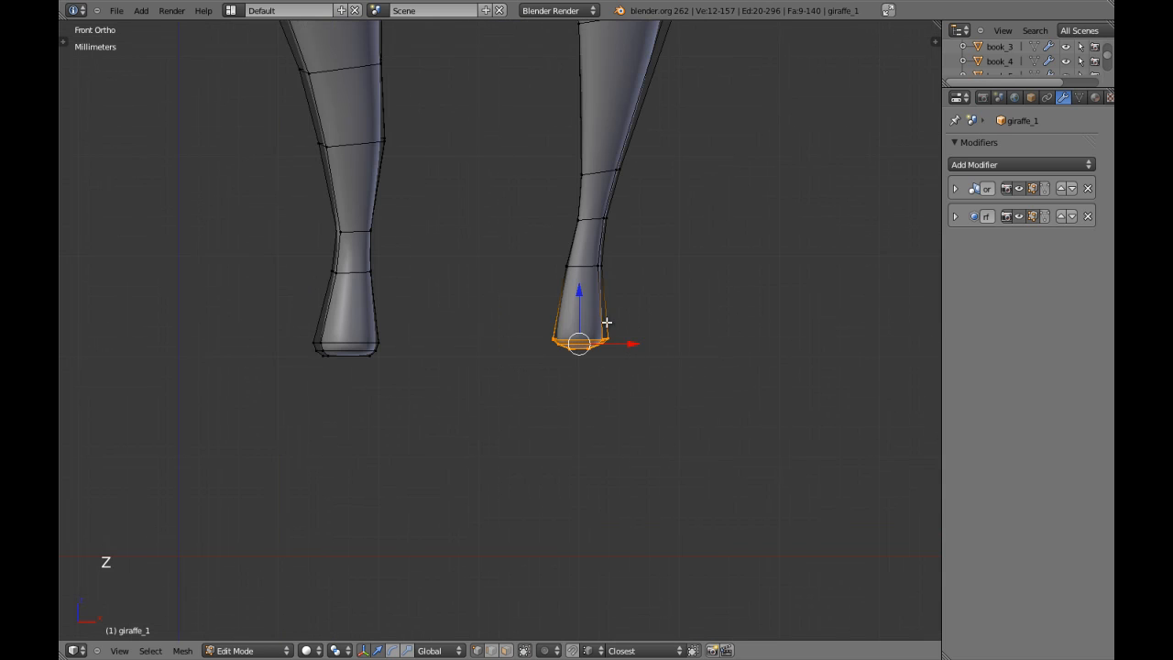
# Step: Enlarge the front hoof horizontally with global Z locked and move it slightly down
pyautogui.press('s')
pyautogui.rightClick(691, 392)
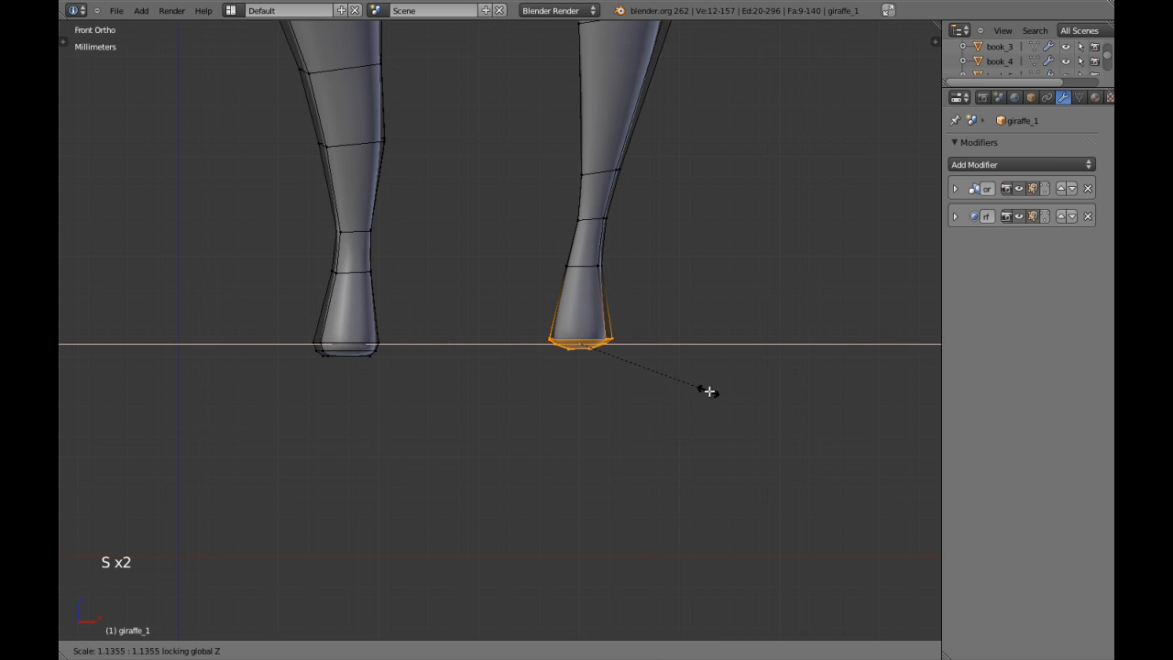
pyautogui.click(716, 394)
pyautogui.moveTo(569, 283); pyautogui.dragTo(583, 302)
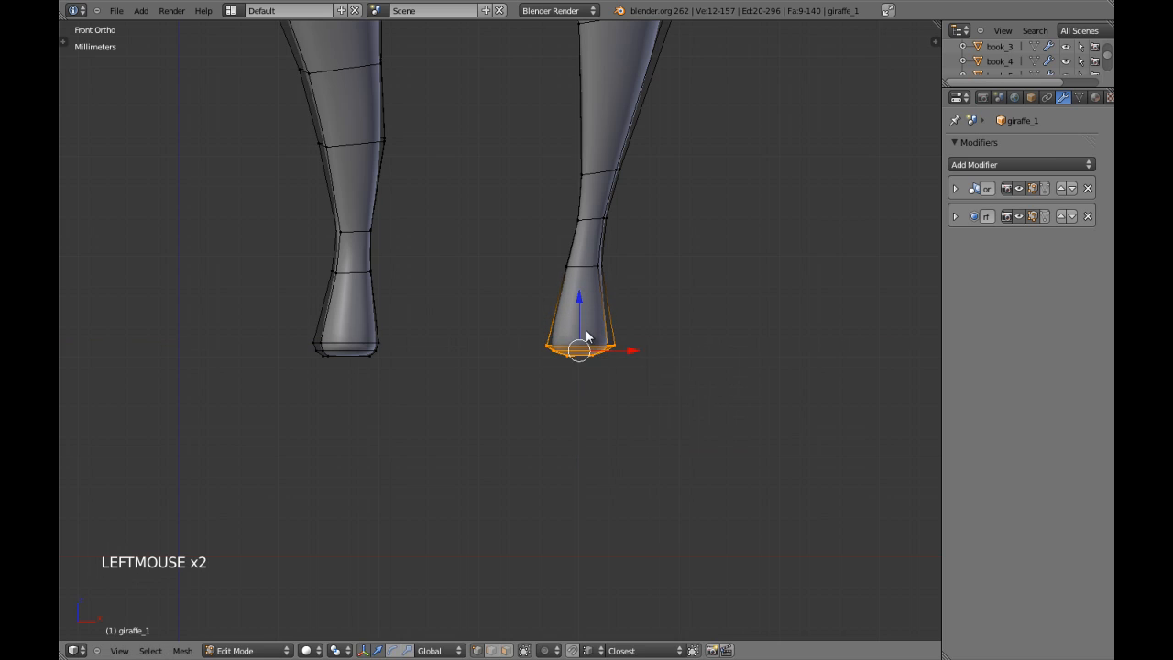
# Step: Leave mesh editing and inspect the smoothed giraffe from an angle and in right view
pyautogui.press('Tab')
pyautogui.scroll(-7, 587, 331)
pyautogui.press('a')
pyautogui.moveTo(587, 331); pyautogui.dragTo(461, 359, button='middle')
pyautogui.press('a')
pyautogui.scroll(-3, 531, 297)
pyautogui.press('KP_3')
pyautogui.scroll(4, 569, 364)
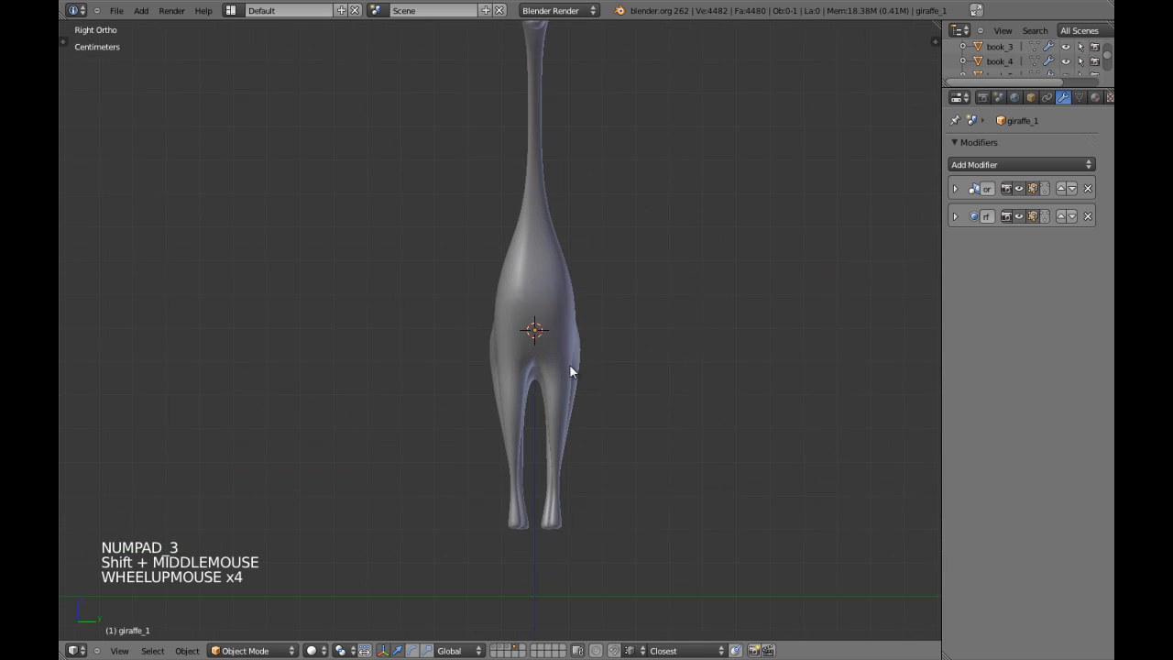
pyautogui.moveTo(549, 378); pyautogui.dragTo(722, 420, button='middle')
# Step: Examine the giraffe's overall silhouette and proportions in front view
pyautogui.press('KP_1')
pyautogui.scroll(-3, 712, 401)
pyautogui.scroll(3, 582, 314)
pyautogui.scroll(-2, 615, 265)
pyautogui.keyDown('shift'); pyautogui.moveTo(615, 265); pyautogui.dragTo(599, 293, button='middle'); pyautogui.keyUp('shift')
pyautogui.scroll(2, 639, 207)
pyautogui.scroll(-2, 643, 198)
pyautogui.scroll(-1, 644, 205)
pyautogui.keyDown('shift'); pyautogui.moveTo(644, 205); pyautogui.dragTo(608, 235, button='middle'); pyautogui.keyUp('shift')
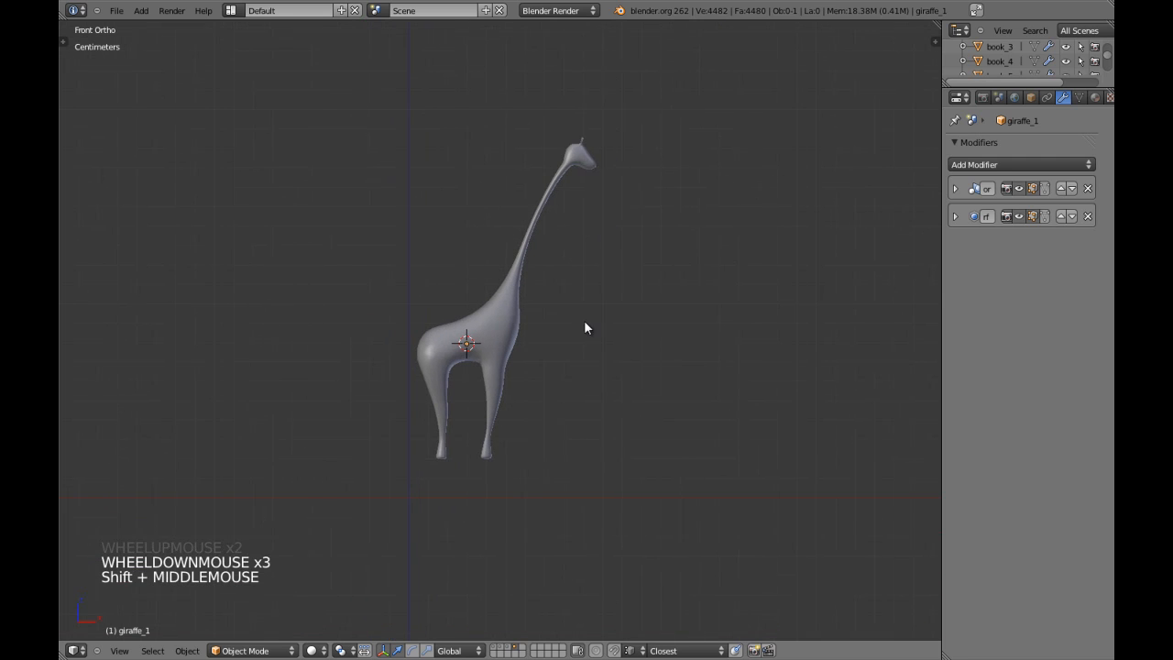
pyautogui.scroll(3, 573, 330)
pyautogui.keyDown('shift'); pyautogui.moveTo(574, 330); pyautogui.dragTo(545, 319, button='middle'); pyautogui.keyUp('shift')
pyautogui.scroll(-2, 585, 295)
pyautogui.scroll(-1, 587, 291)
pyautogui.press('a')
pyautogui.press('a')
pyautogui.scroll(2, 550, 312)
pyautogui.keyDown('shift'); pyautogui.moveTo(499, 362); pyautogui.dragTo(523, 313, button='middle'); pyautogui.keyUp('shift')
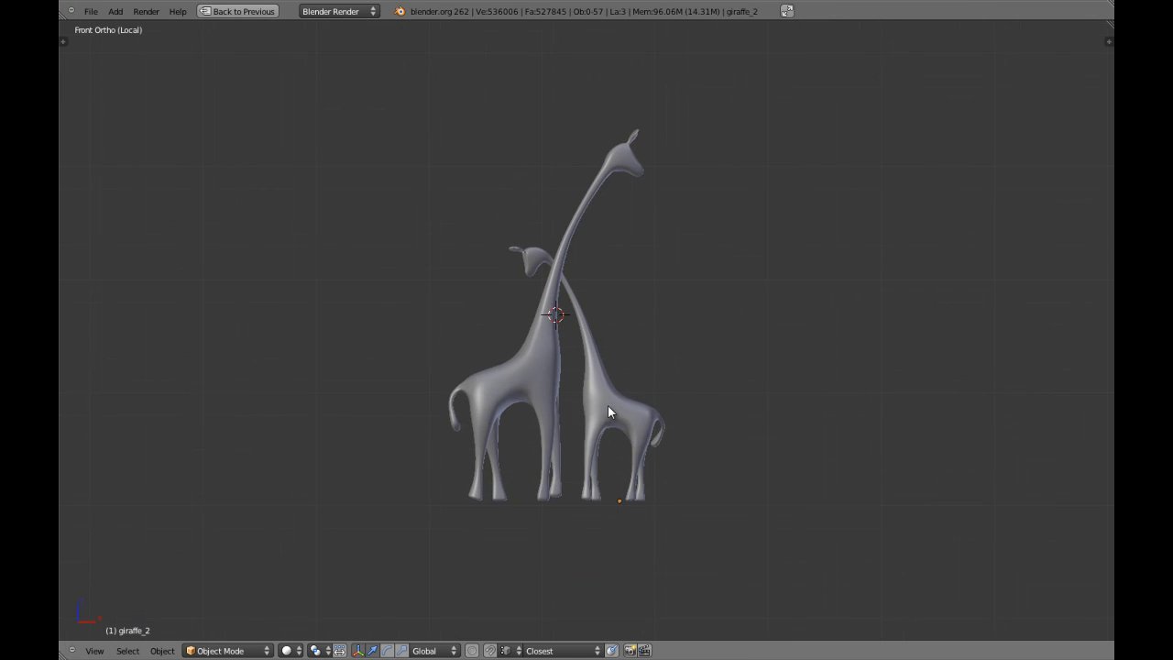
# Step: Examine the heads, necks, bodies, tails and legs of the finished giraffe pair as a reference
pyautogui.scroll(2, 608, 405)
pyautogui.scroll(-1, 608, 411)
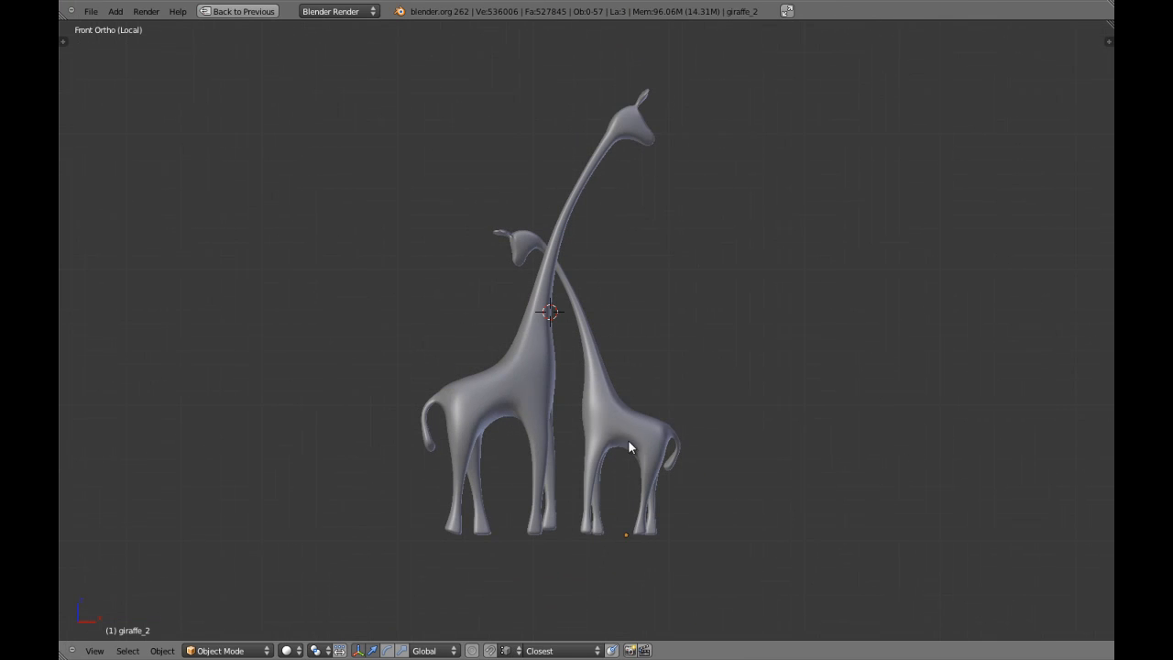
pyautogui.keyDown('shift'); pyautogui.moveTo(629, 199); pyautogui.dragTo(614, 354, button='middle'); pyautogui.keyUp('shift')
pyautogui.scroll(3, 623, 351)
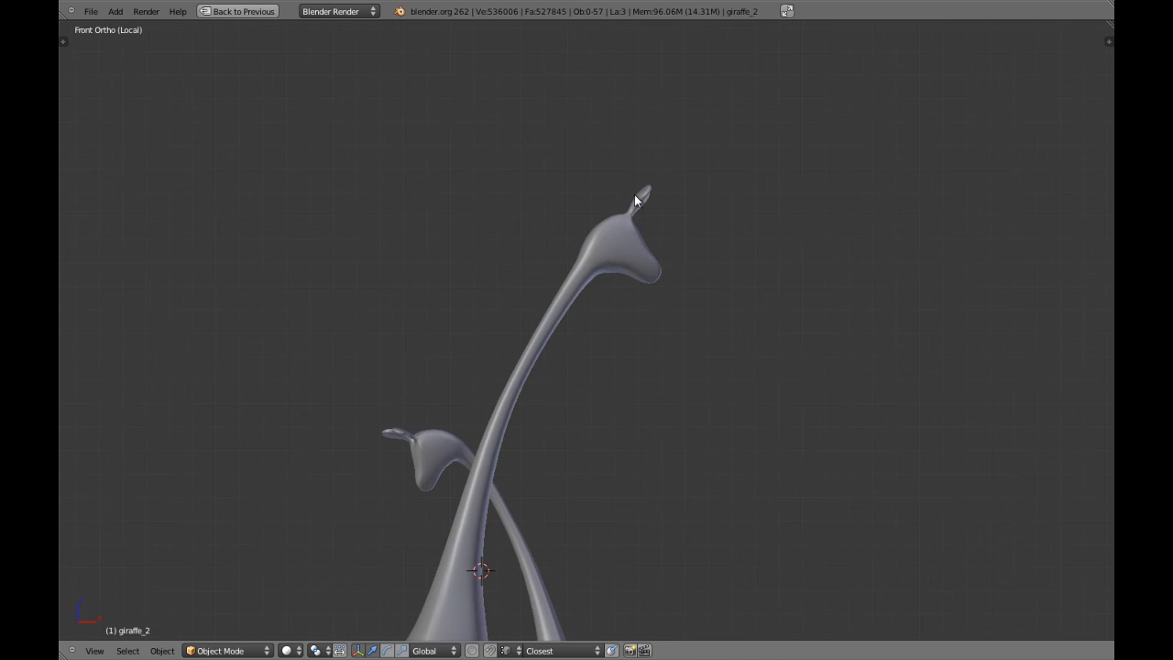
pyautogui.keyDown('shift'); pyautogui.moveTo(479, 637); pyautogui.dragTo(513, 457, button='middle'); pyautogui.keyUp('shift')
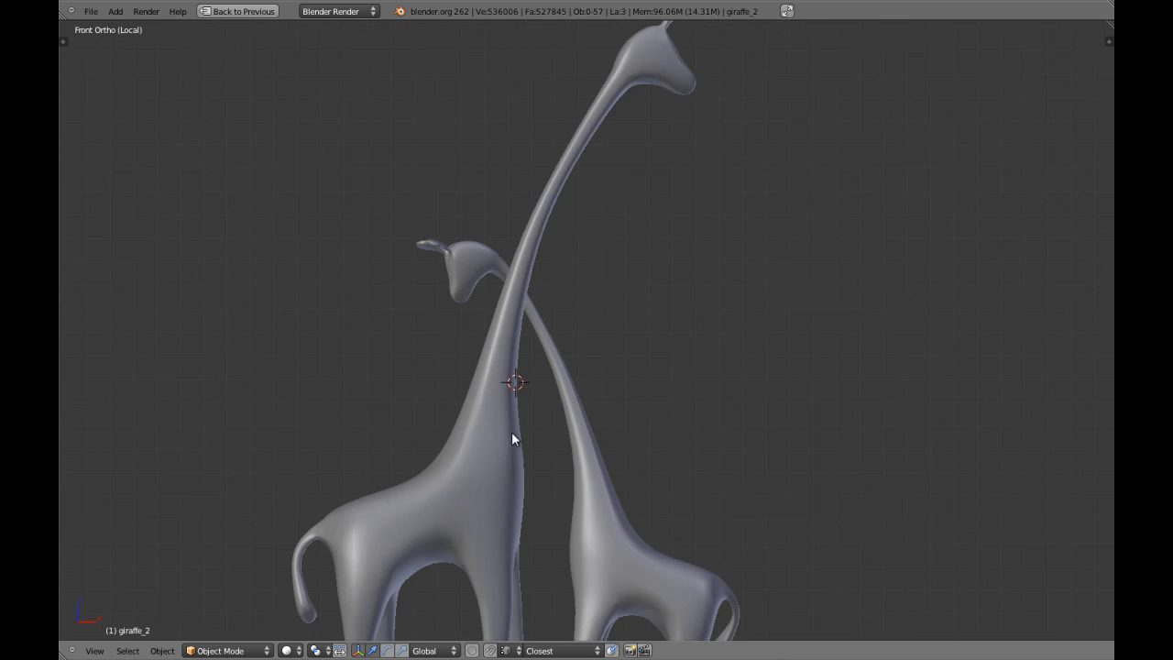
pyautogui.keyDown('shift'); pyautogui.moveTo(375, 619); pyautogui.dragTo(476, 409, button='middle'); pyautogui.keyUp('shift')
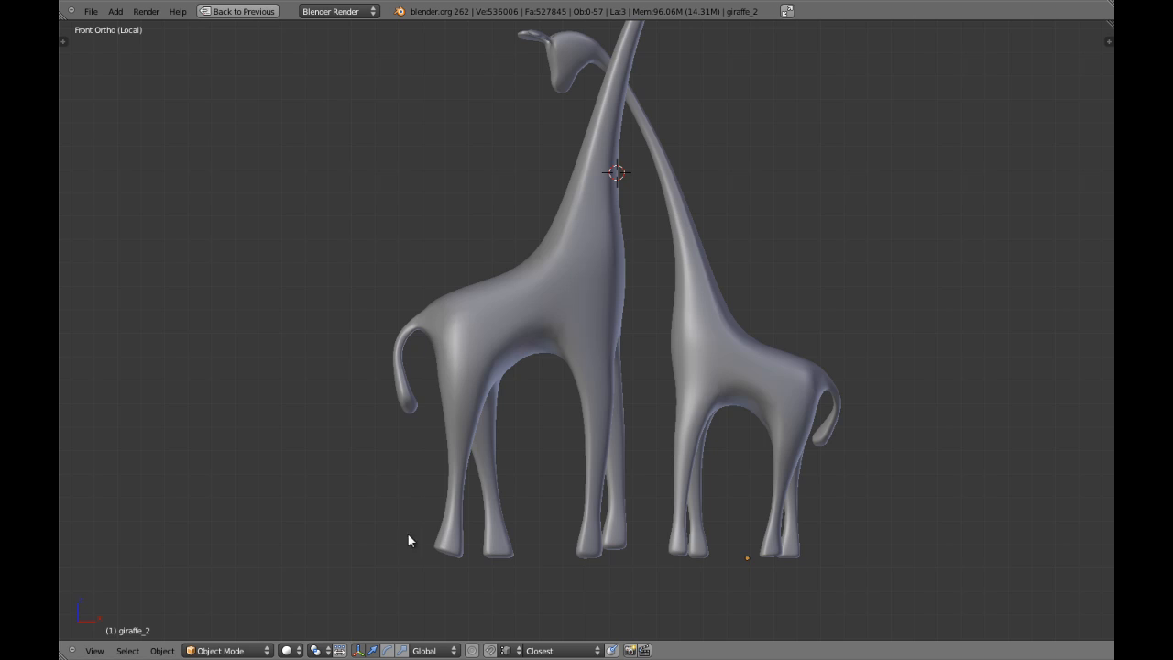
pyautogui.scroll(-2, 591, 362)
pyautogui.keyDown('shift'); pyautogui.moveTo(641, 284); pyautogui.dragTo(595, 408, button='middle'); pyautogui.keyUp('shift')
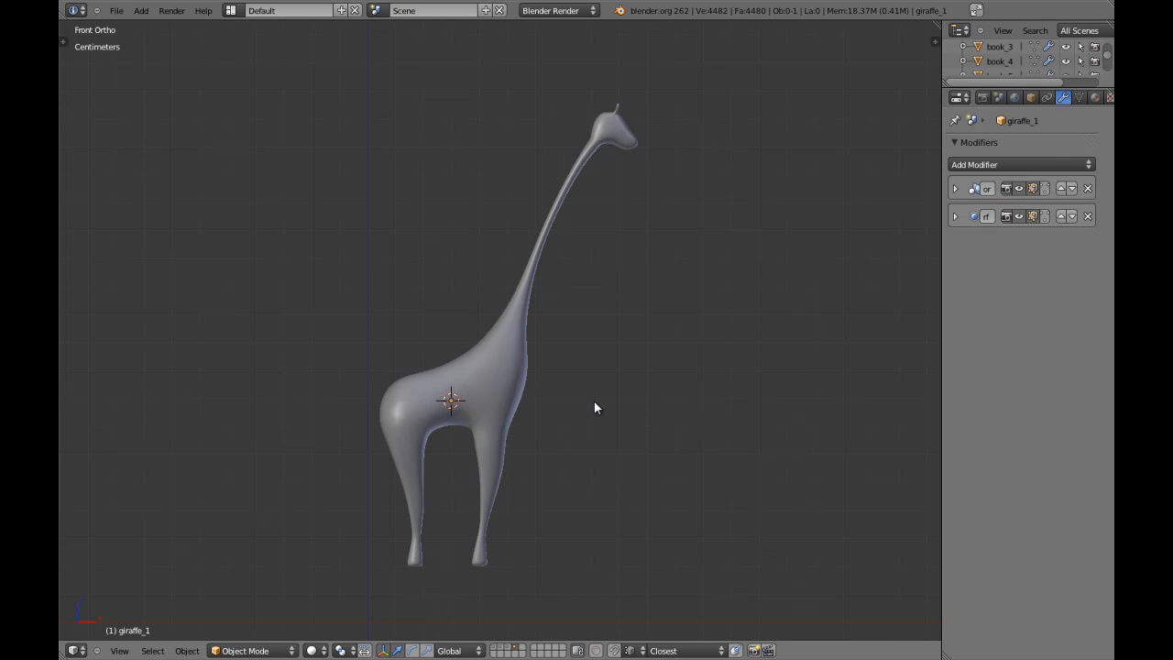
# Step: Select the giraffe, enter mesh editing and show its head in wireframe from the right view with nothing selected
pyautogui.scroll(3, 570, 406)
pyautogui.scroll(-4, 570, 409)
pyautogui.moveTo(618, 256)
pyautogui.keyDown('shift'); pyautogui.mouseDown(button='middle')
pyautogui.moveTo(604, 290)
pyautogui.moveTo(561, 311)
pyautogui.mouseUp(button='middle'); pyautogui.keyUp('shift')
pyautogui.scroll(5, 576, 278)
pyautogui.rightClick(576, 278)
pyautogui.press('Tab')
pyautogui.press('z')
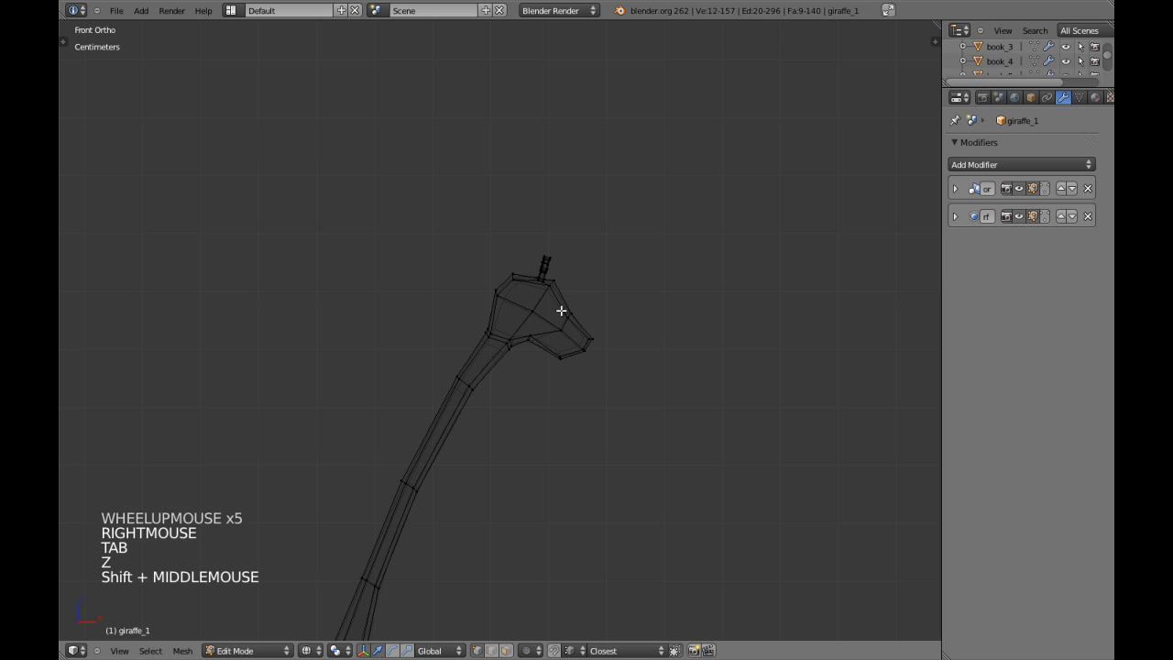
pyautogui.press('KP_1')
pyautogui.press('KP_3')
pyautogui.scroll(2, 583, 296)
pyautogui.press('a')
pyautogui.scroll(2, 584, 296)
pyautogui.press('z')
pyautogui.keyDown('shift'); pyautogui.moveTo(621, 224); pyautogui.dragTo(533, 321, button='middle'); pyautogui.keyUp('shift')
pyautogui.press('z')
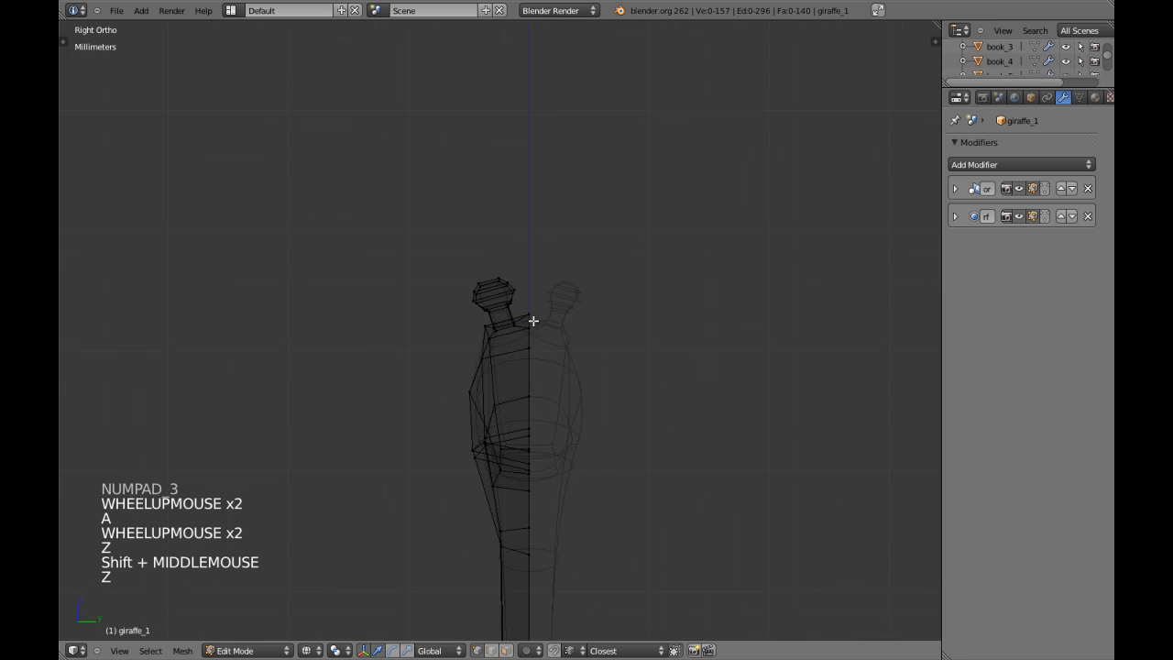
# Step: Select the vertices of the knob on top of the unmirrored horn and return to solid shading
pyautogui.scroll(7, 477, 254)
pyautogui.press('a')
pyautogui.press('a')
pyautogui.press('c')
pyautogui.moveTo(416, 188); pyautogui.dragTo(432, 196)
pyautogui.rightClick(431, 196)
pyautogui.press('z')
# Step: Reposition the horn's knob and scale it up evenly in all directions
pyautogui.moveTo(477, 164); pyautogui.dragTo(494, 124)
pyautogui.moveTo(528, 165); pyautogui.dragTo(526, 164)
pyautogui.press('s')
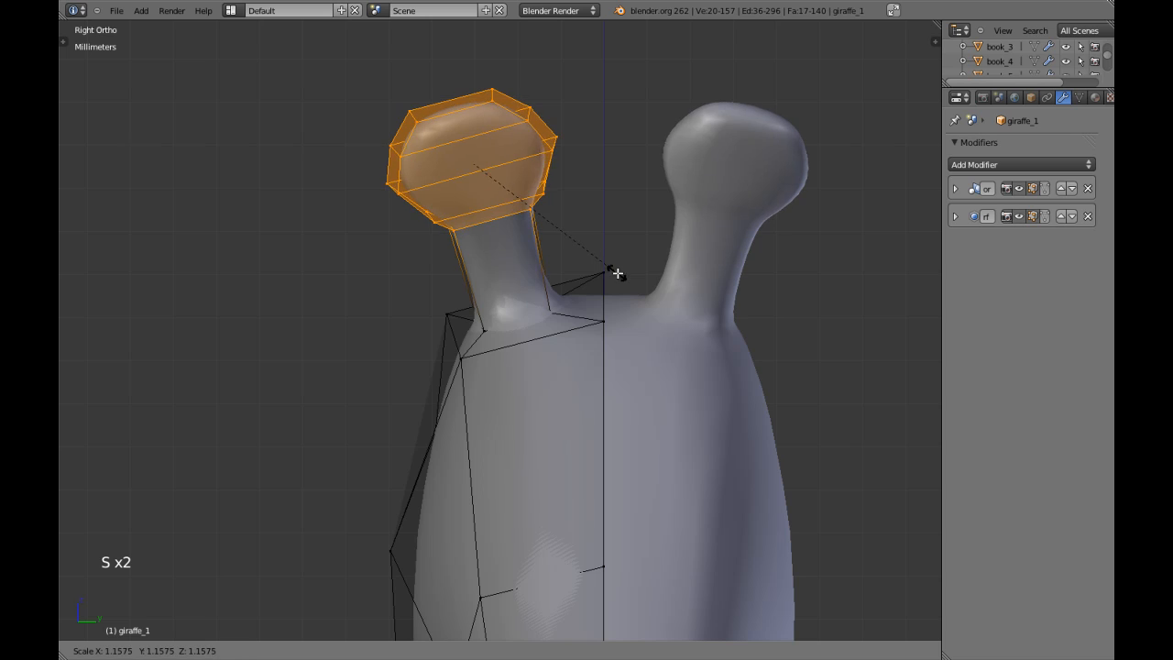
pyautogui.click(624, 278)
pyautogui.moveTo(531, 166)
pyautogui.mouseDown()
pyautogui.moveTo(516, 162)
pyautogui.moveTo(531, 165)
pyautogui.mouseUp()
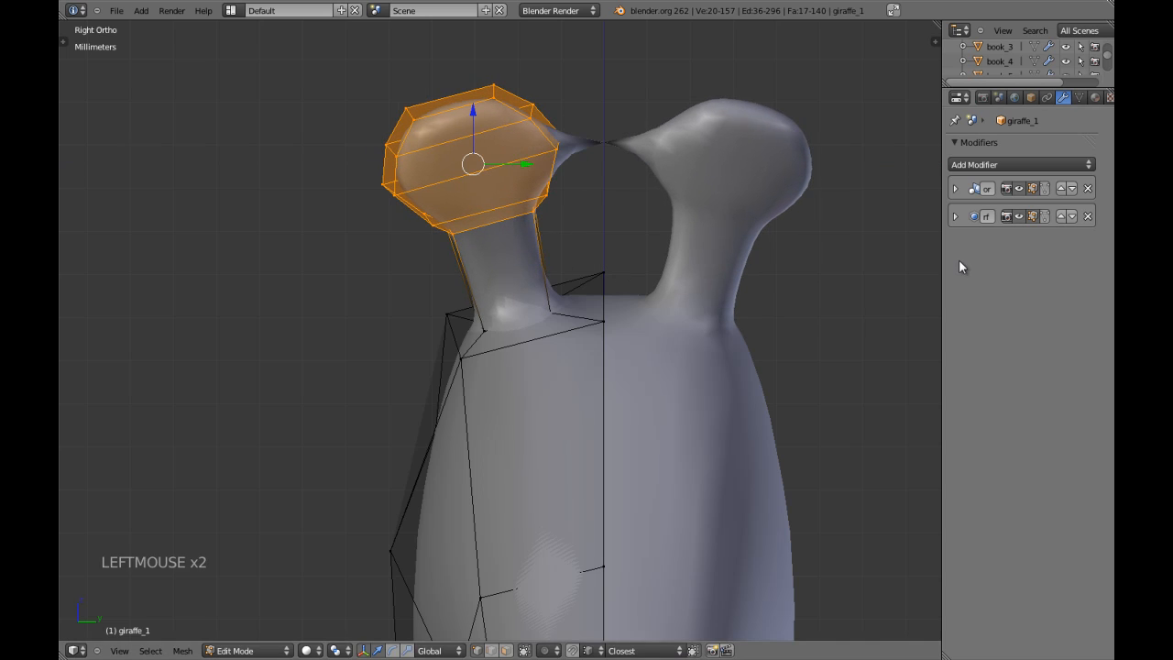
# Step: Hide the Mirror modifier in Edit Mode, move the horn's knob outward, rotate and reposition it, and show the mirror again
pyautogui.click(974, 218)
pyautogui.moveTo(533, 163); pyautogui.dragTo(522, 162)
pyautogui.click(462, 111)
pyautogui.press('r')
pyautogui.click(705, 104)
pyautogui.press('g')
pyautogui.click(731, 112)
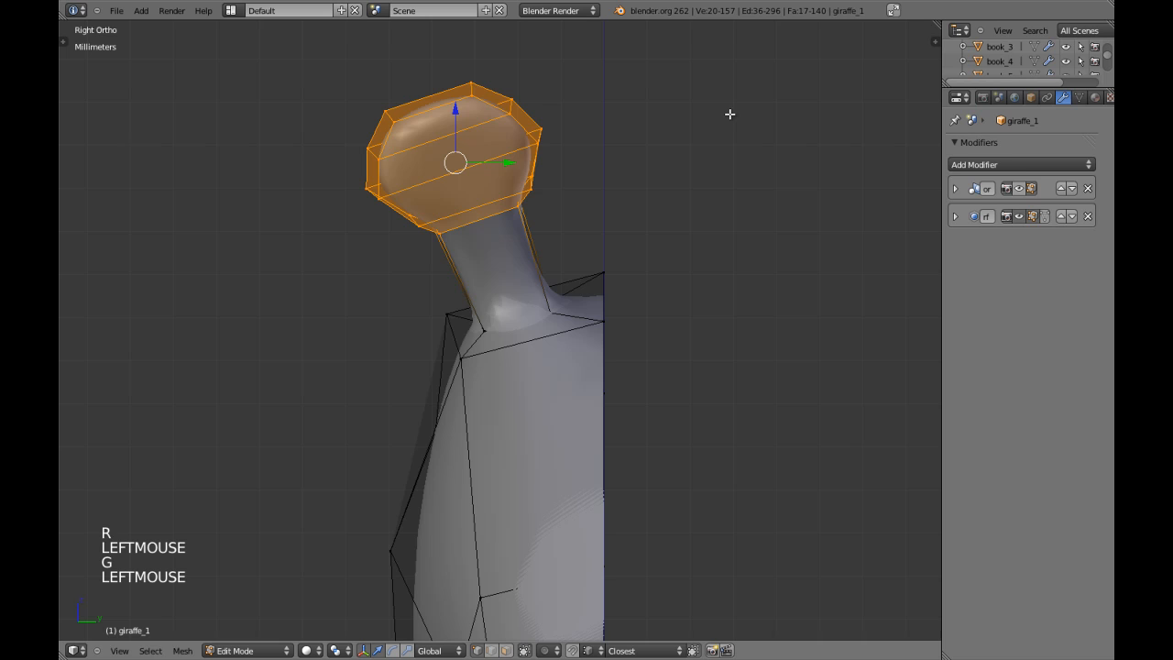
pyautogui.click(1031, 188)
# Step: Leave mesh editing and inspect the reshaped horns and head from several angles
pyautogui.scroll(-3, 586, 242)
pyautogui.press('Tab')
pyautogui.scroll(-8, 432, 346)
pyautogui.moveTo(431, 345); pyautogui.dragTo(612, 351, button='middle')
pyautogui.scroll(3, 556, 417)
pyautogui.press('a')
pyautogui.scroll(1, 586, 385)
pyautogui.scroll(-2, 612, 351)
pyautogui.keyDown('shift'); pyautogui.moveTo(581, 395); pyautogui.dragTo(591, 376, button='middle'); pyautogui.keyUp('shift')
pyautogui.moveTo(591, 376); pyautogui.dragTo(553, 244, button='middle')
# Step: In front view, extend the knob selection down to the horn's base and move the whole horn about 1.4 mm back and 1 mm up
pyautogui.press('KP_1')
pyautogui.scroll(-4, 593, 344)
pyautogui.scroll(-1, 593, 343)
pyautogui.scroll(4, 534, 385)
pyautogui.press('Tab')
pyautogui.scroll(3, 524, 393)
pyautogui.press('z')
pyautogui.scroll(3, 592, 178)
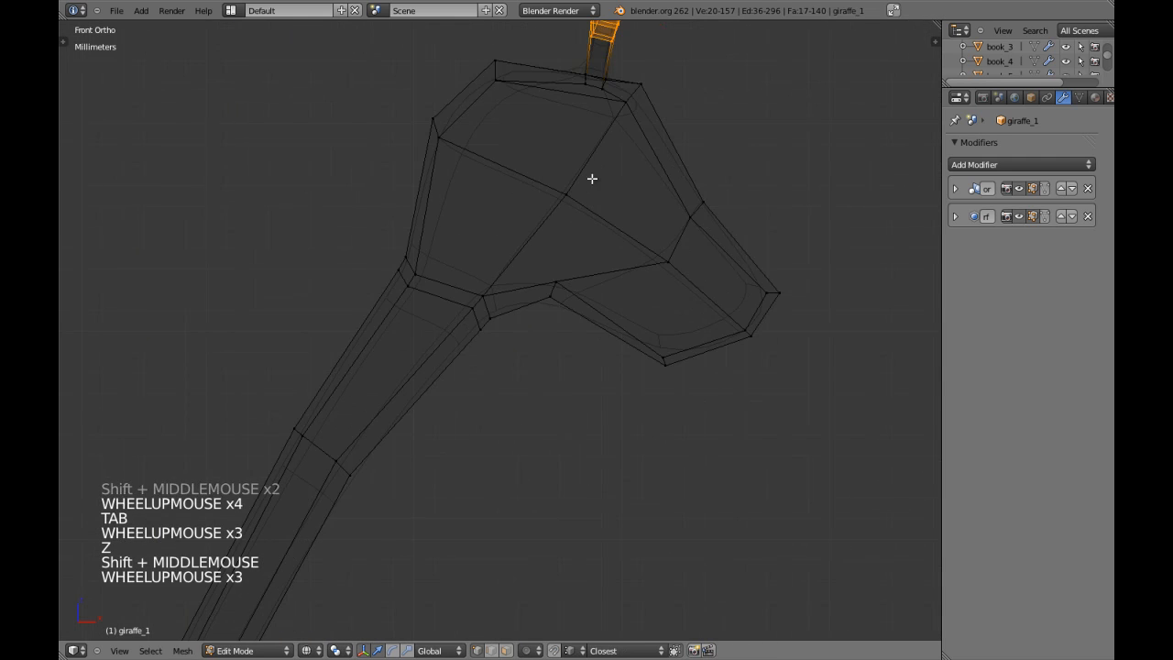
pyautogui.keyDown('shift'); pyautogui.moveTo(592, 179); pyautogui.dragTo(568, 243, button='middle'); pyautogui.keyUp('shift')
pyautogui.press('c')
pyautogui.click(547, 165)
pyautogui.rightClick(549, 163)
pyautogui.press('z')
pyautogui.press('g')
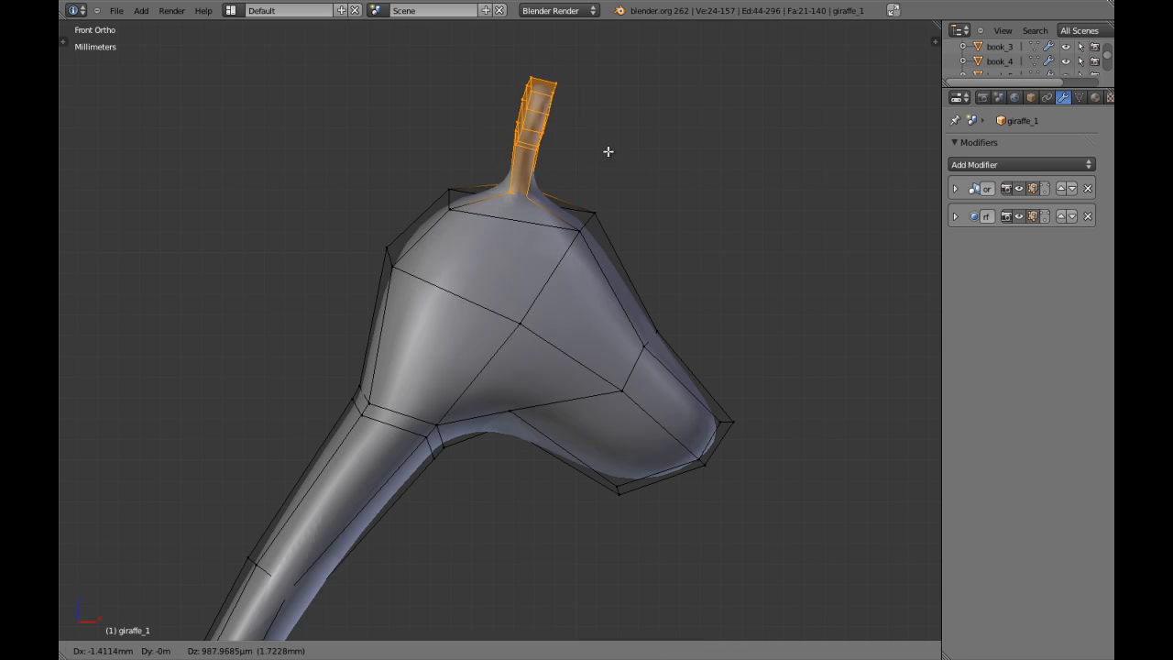
pyautogui.click(609, 151)
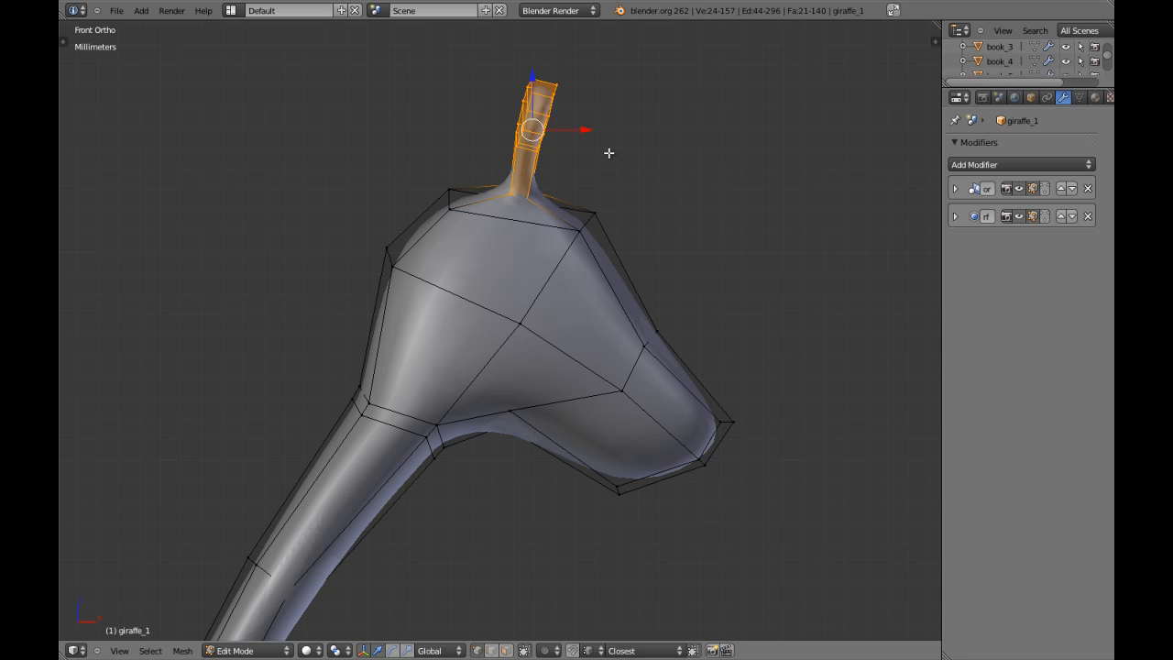
# Step: Scale the whole selected horn evenly to about 1.07 in the right side view
pyautogui.press('s')
pyautogui.rightClick(631, 168)
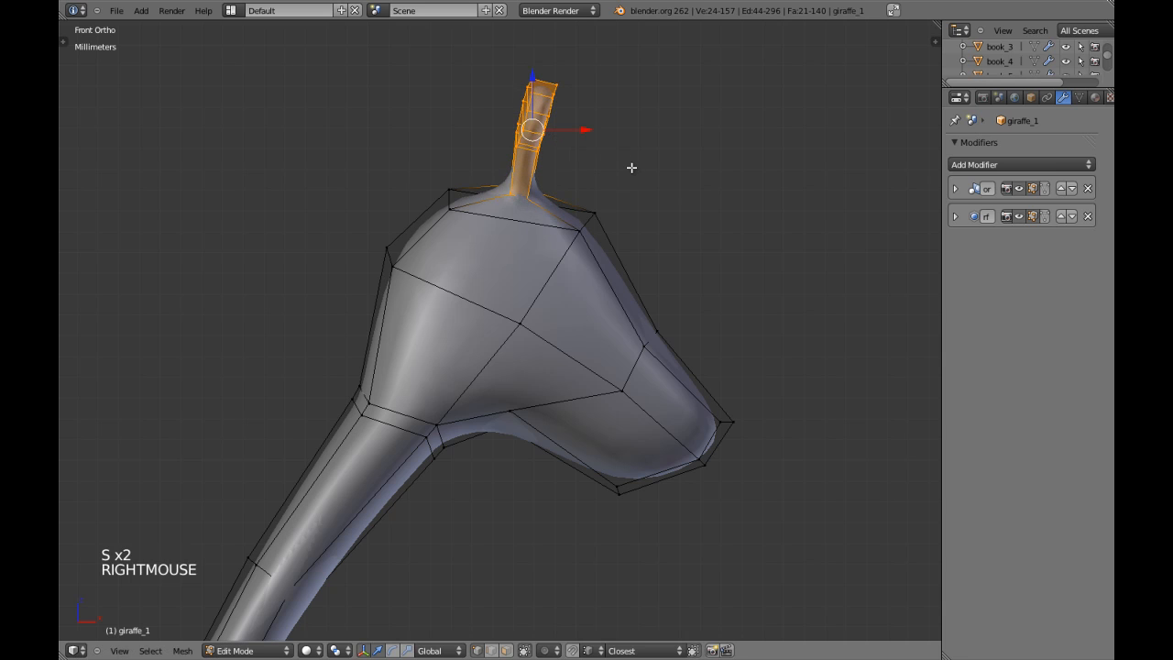
pyautogui.press('KP_1')
pyautogui.press('KP_3')
pyautogui.press('s')
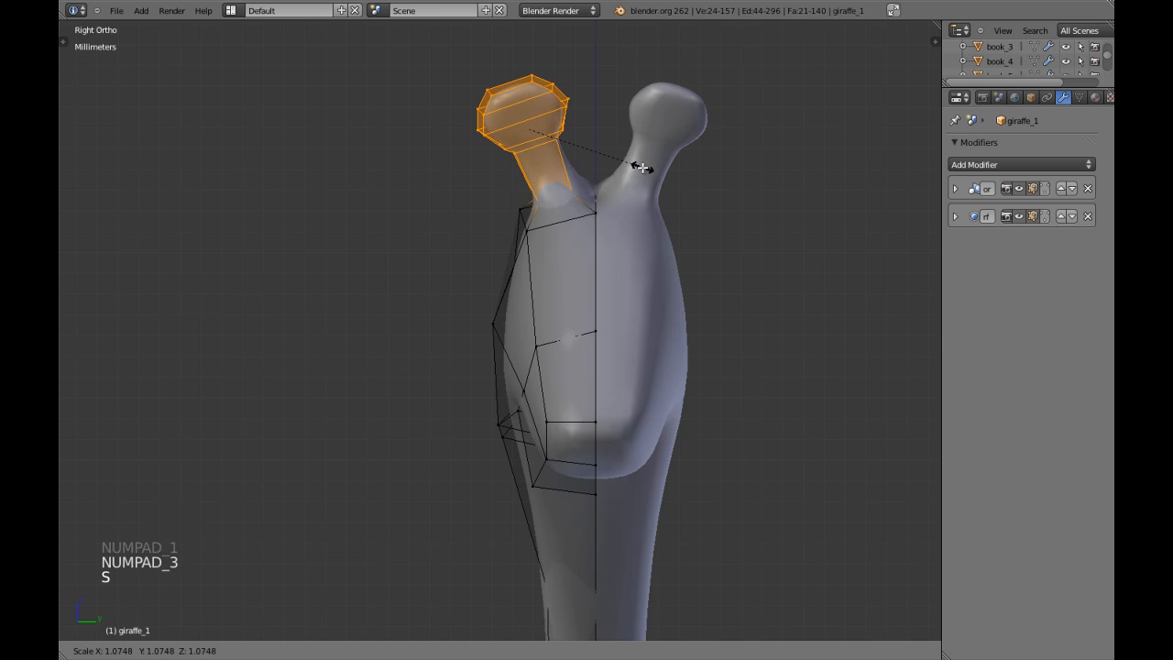
pyautogui.click(641, 167)
pyautogui.scroll(-2, 641, 186)
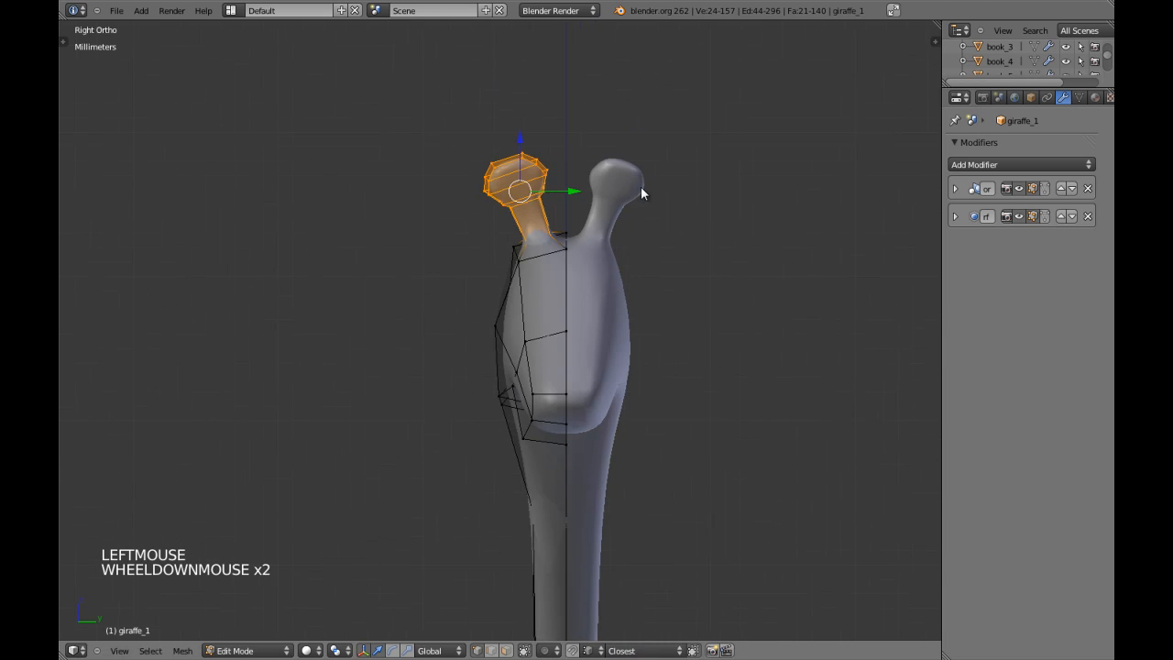
# Step: Place the 3D cursor at the horn's base, use it as the pivot, and rotate the horn about -4.5 degrees
pyautogui.press('Tab')
pyautogui.scroll(-1, 591, 220)
pyautogui.scroll(2, 567, 234)
pyautogui.press('Tab')
pyautogui.press('z')
pyautogui.click(548, 231)
pyautogui.press('z')
pyautogui.press('.')
pyautogui.press('r')
pyautogui.press('r')
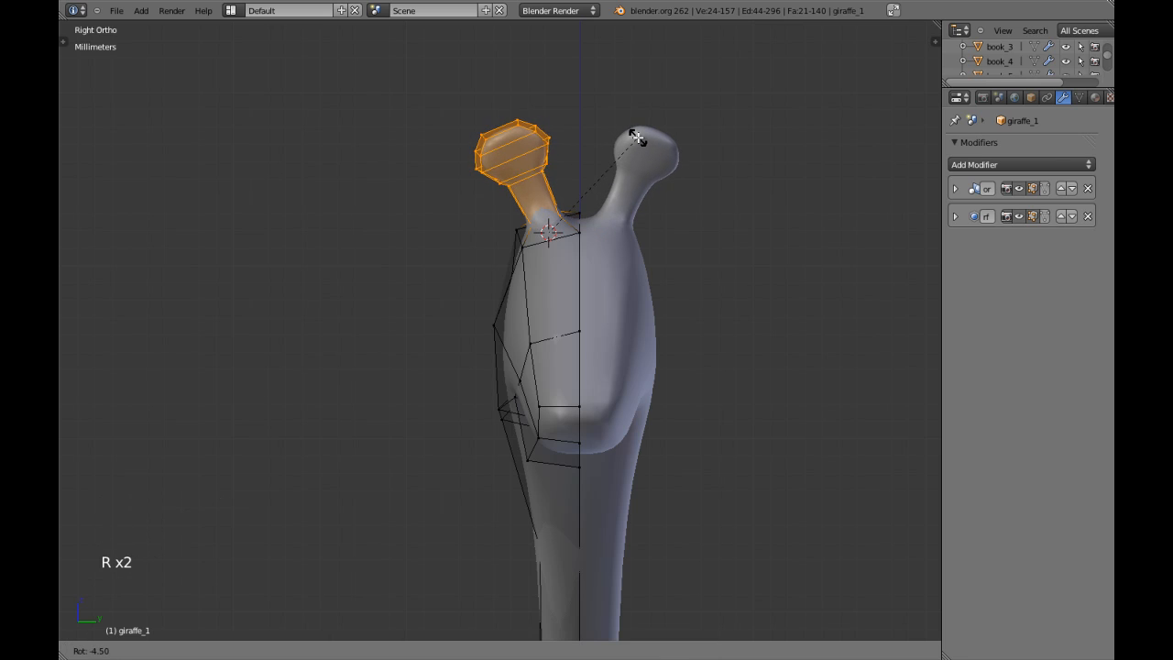
pyautogui.click(636, 135)
# Step: Scale the horn evenly about its base, leave mesh editing, and check the giraffe from the front view
pyautogui.press('s')
pyautogui.press('s')
pyautogui.keyDown('shift'); pyautogui.click(659, 110); pyautogui.keyUp('shift')
pyautogui.press('Tab')
pyautogui.scroll(-3, 449, 316)
pyautogui.press('a')
pyautogui.press('a')
pyautogui.scroll(-5, 559, 358)
pyautogui.moveTo(449, 317); pyautogui.dragTo(635, 223, button='middle')
pyautogui.press('KP_1')
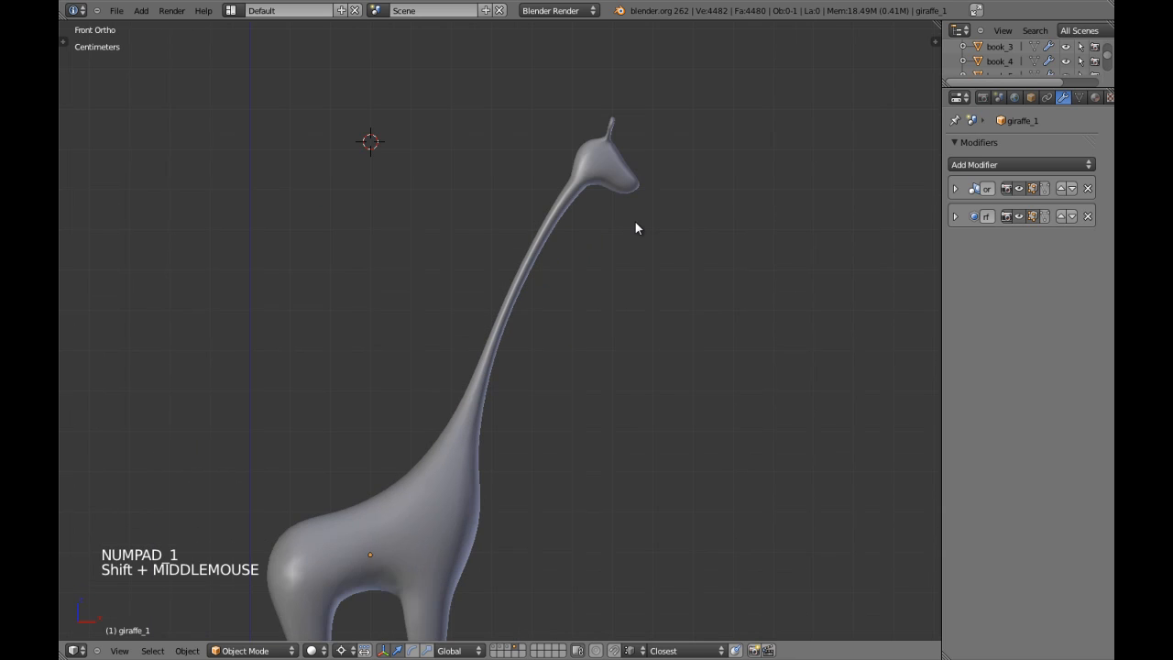
# Step: Place the 3D cursor at the horn's base in front view, rotate the horn around it, and leave mesh editing
pyautogui.press('Tab')
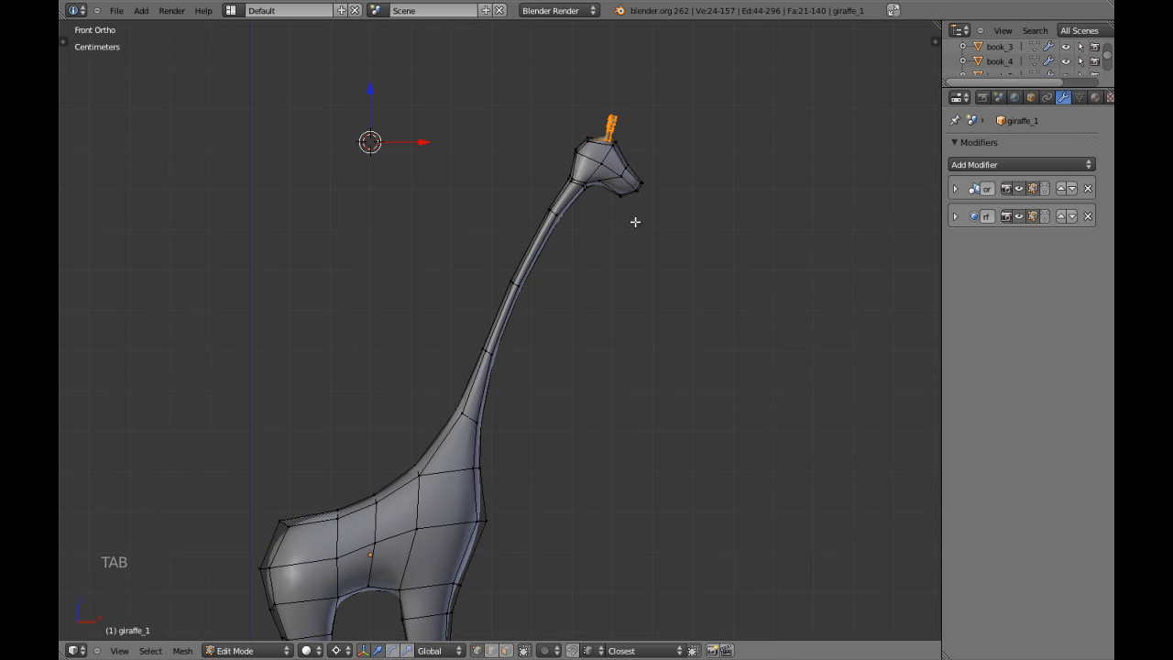
pyautogui.keyDown('shift'); pyautogui.moveTo(635, 222); pyautogui.dragTo(562, 379, button='middle'); pyautogui.keyUp('shift')
pyautogui.scroll(3, 568, 348)
pyautogui.click(548, 306)
pyautogui.scroll(3, 548, 306)
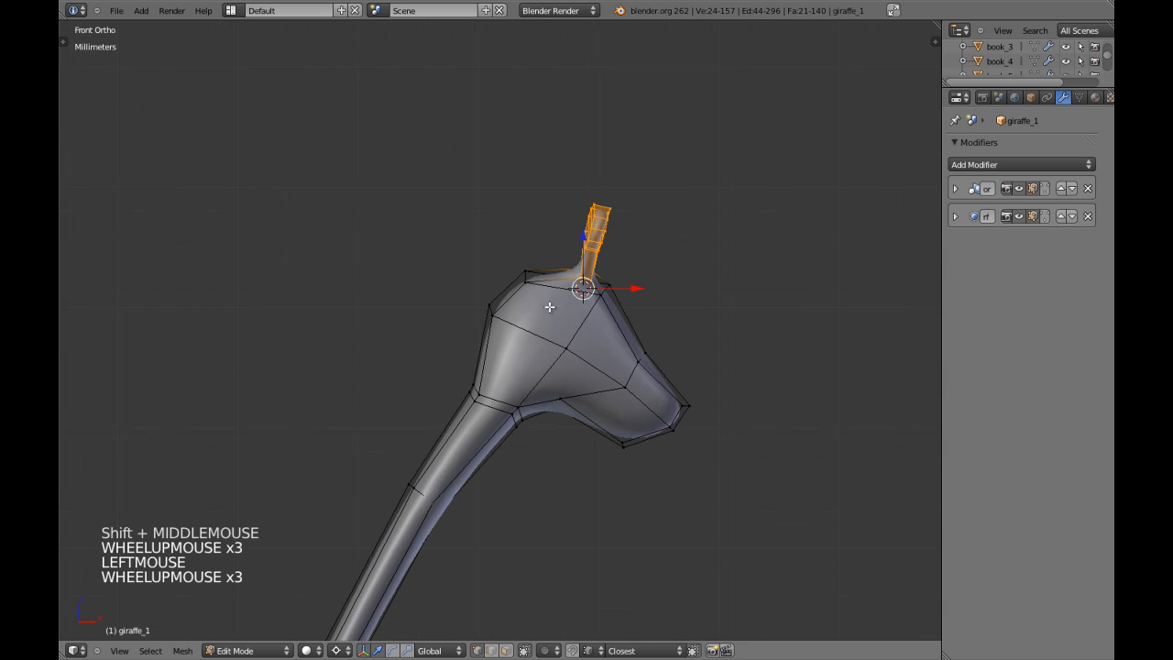
pyautogui.press('r')
pyautogui.keyDown('shift'); pyautogui.click(540, 307); pyautogui.keyUp('shift')
pyautogui.moveTo(603, 301)
pyautogui.mouseDown()
pyautogui.moveTo(625, 287)
pyautogui.moveTo(613, 289)
pyautogui.mouseUp()
pyautogui.press('Tab')
pyautogui.moveTo(609, 312); pyautogui.dragTo(535, 305, button='middle')
pyautogui.scroll(-3, 526, 345)
pyautogui.press('a')
pyautogui.scroll(-3, 526, 345)
pyautogui.press('a')
pyautogui.scroll(-2, 532, 335)
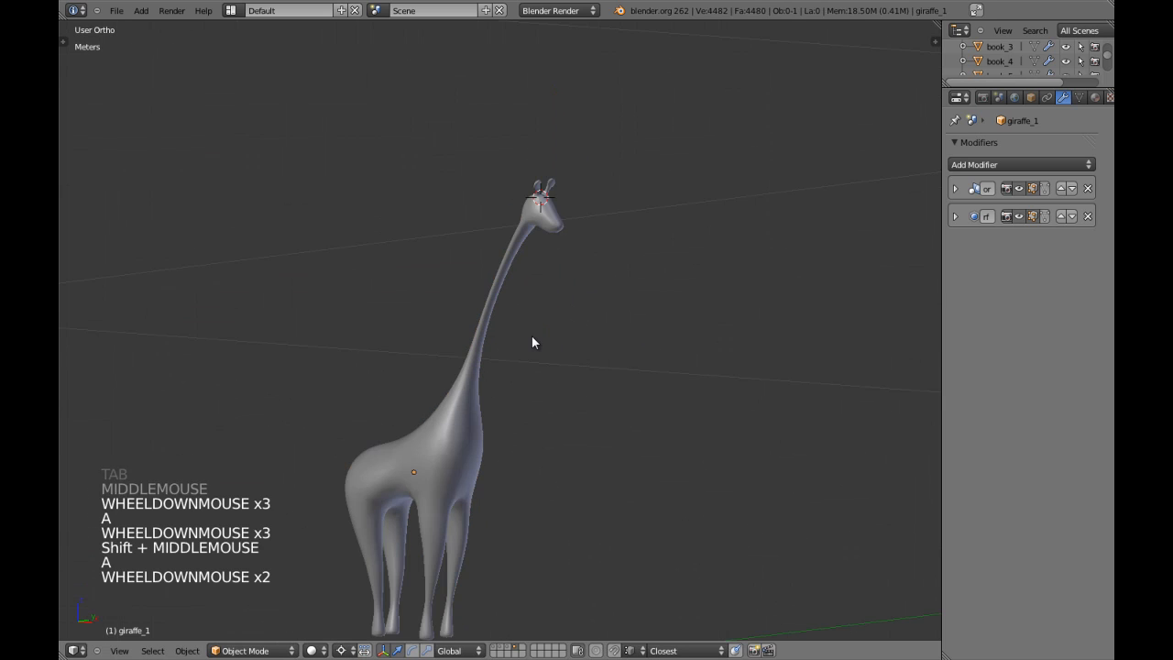
# Step: Edit the mesh in right side view and select the edge loop around the middle of the neck
pyautogui.press('KP_3')
pyautogui.rightClick(535, 340)
pyautogui.press('Tab')
pyautogui.scroll(3, 567, 363)
pyautogui.press('a')
pyautogui.scroll(3, 567, 363)
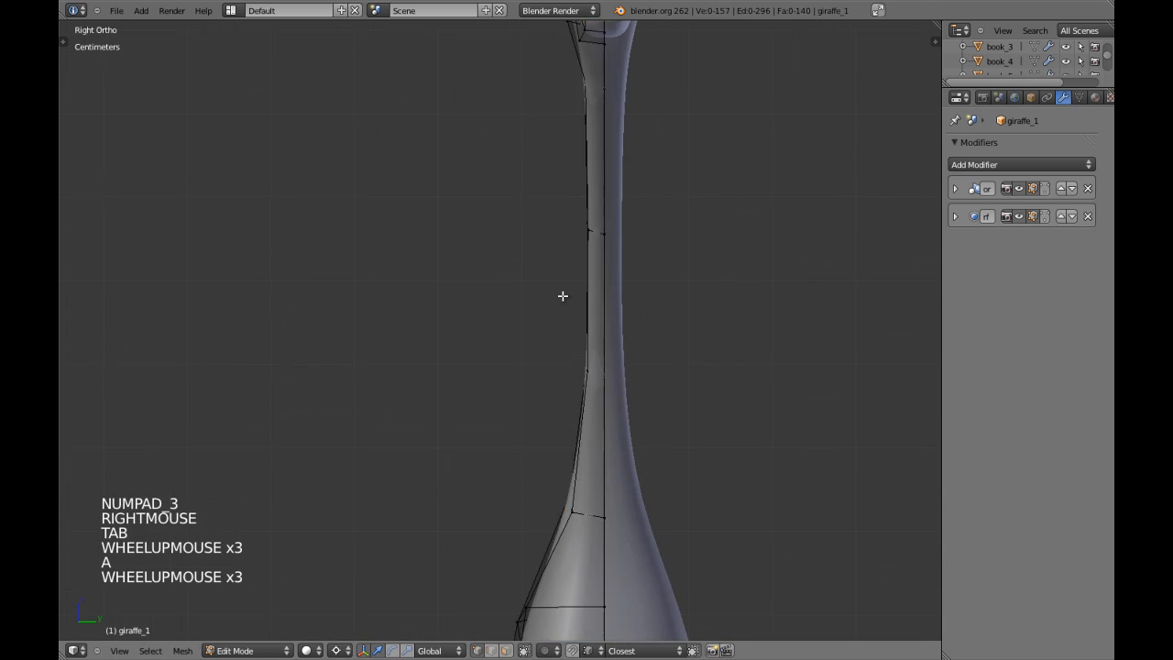
pyautogui.press('a')
pyautogui.press('a')
pyautogui.keyDown('alt'); pyautogui.keyDown('shift'); pyautogui.rightClick(593, 262); pyautogui.keyUp('shift'); pyautogui.keyUp('alt')
pyautogui.press('z')
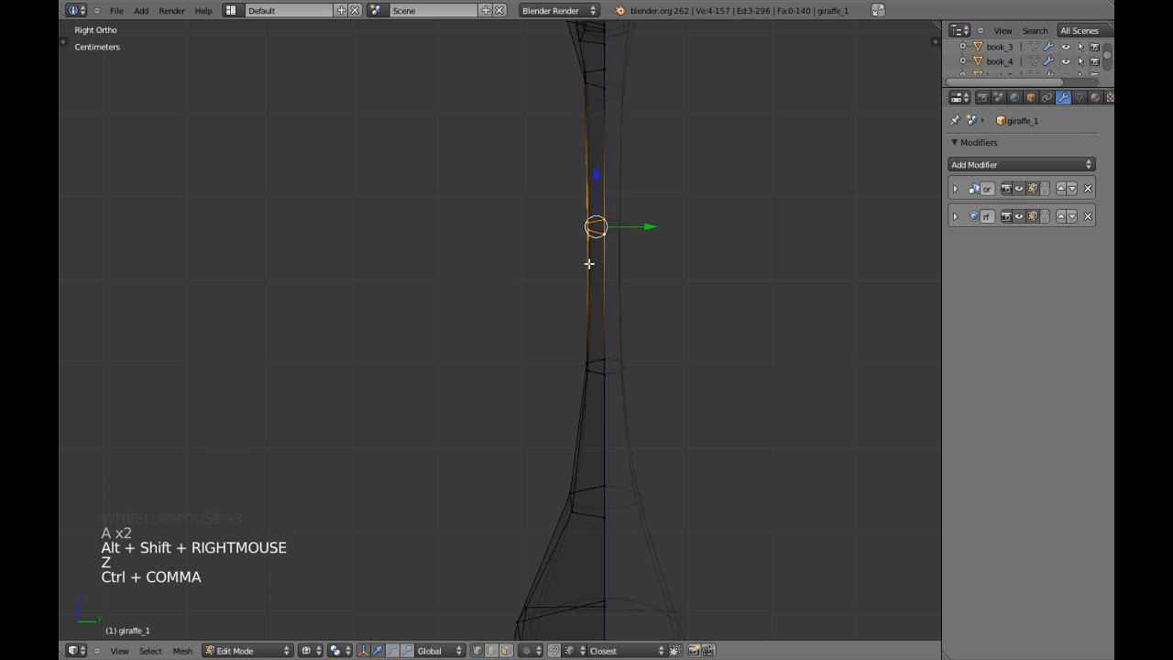
# Step: Use a non-cursor pivot to narrow the selected neck loop by scaling it along Y, and leave mesh editing
pyautogui.scroll(-4, 591, 263)
pyautogui.keyDown('shift'); pyautogui.moveTo(591, 263); pyautogui.dragTo(592, 291, button='middle'); pyautogui.keyUp('shift')
pyautogui.scroll(4, 542, 332)
pyautogui.press('z')
pyautogui.press('s')
pyautogui.press('s')
pyautogui.press('s')
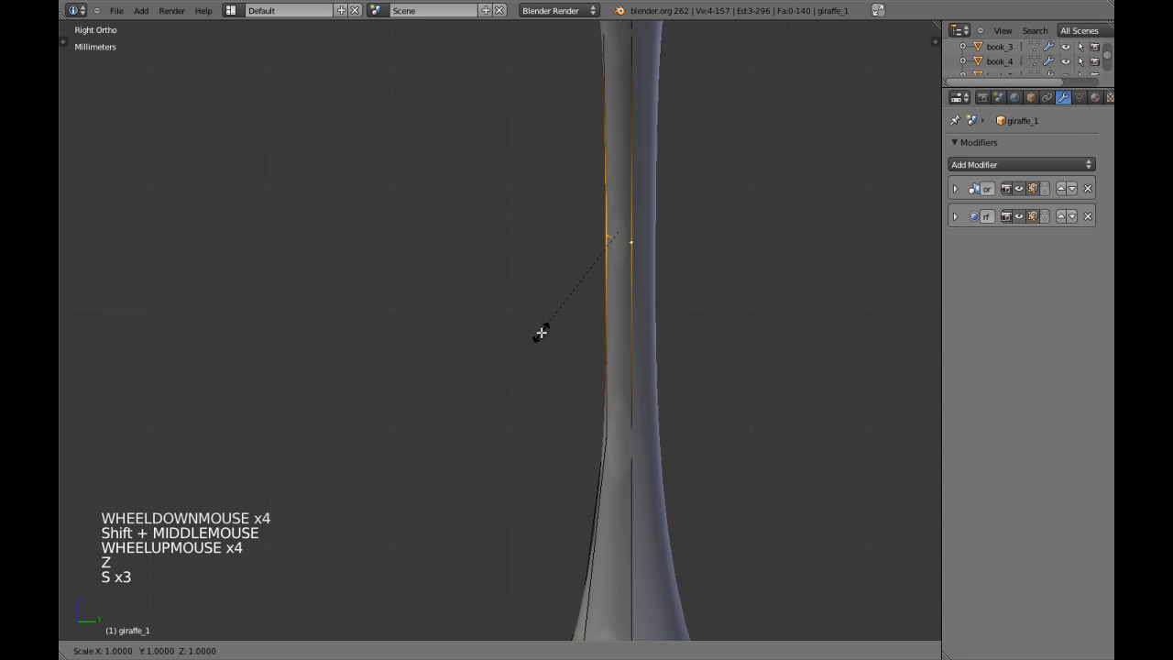
pyautogui.press('y')
pyautogui.click(566, 316)
pyautogui.scroll(-1, 568, 311)
pyautogui.press('Tab')
pyautogui.scroll(-6, 568, 311)
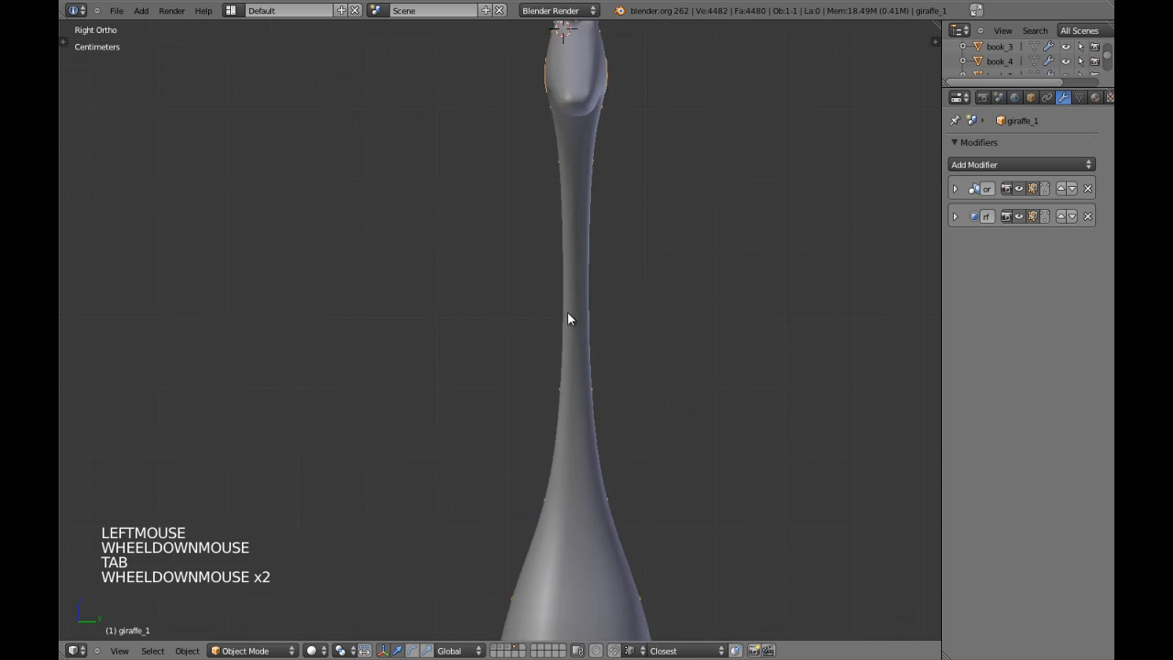
# Step: Deselect the giraffe and save the file, reviewing the body from the side and front views
pyautogui.press('a')
pyautogui.keyDown('shift'); pyautogui.moveTo(563, 392); pyautogui.dragTo(632, 294, button='middle'); pyautogui.keyUp('shift')
pyautogui.hotkey('ctrl', 'w')
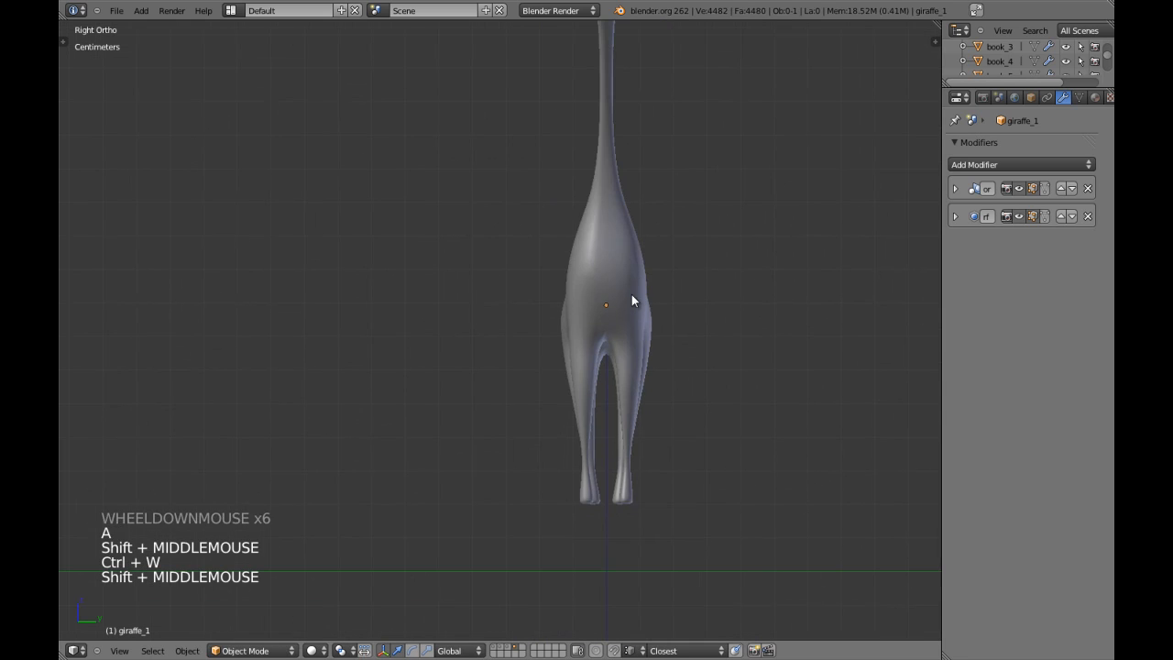
pyautogui.press('KP_1')
pyautogui.hotkey('ctrl', 'w')
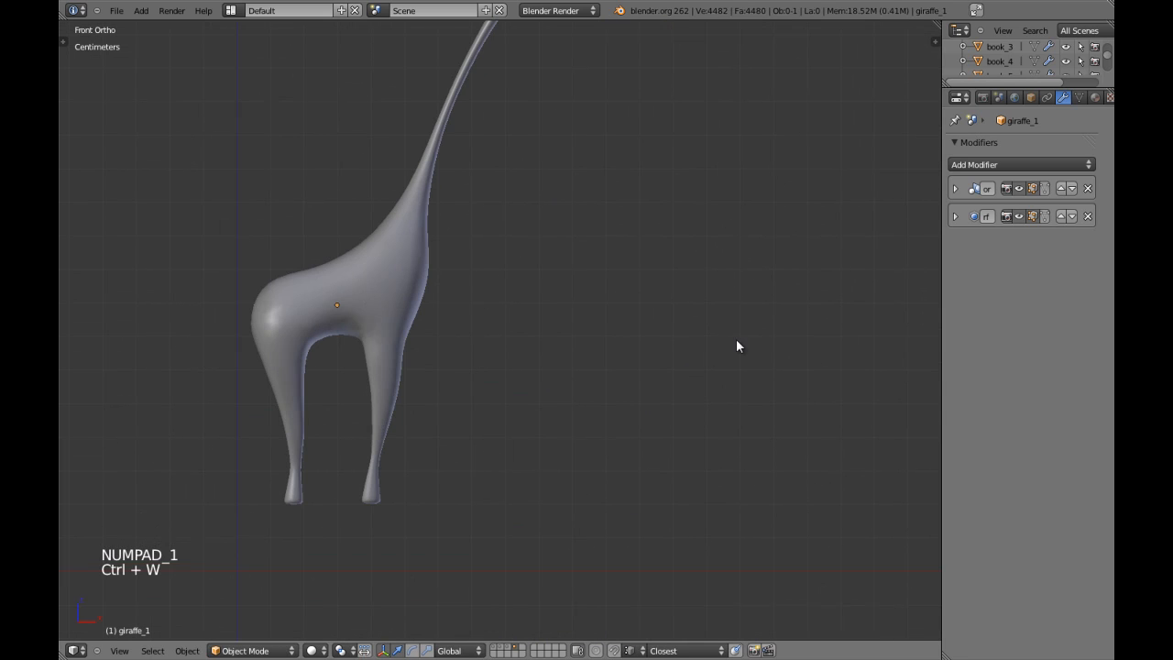
# Step: Apply the Mirror modifier and remove duplicate vertices across the whole giraffe mesh
pyautogui.click(955, 189)
pyautogui.click(983, 214)
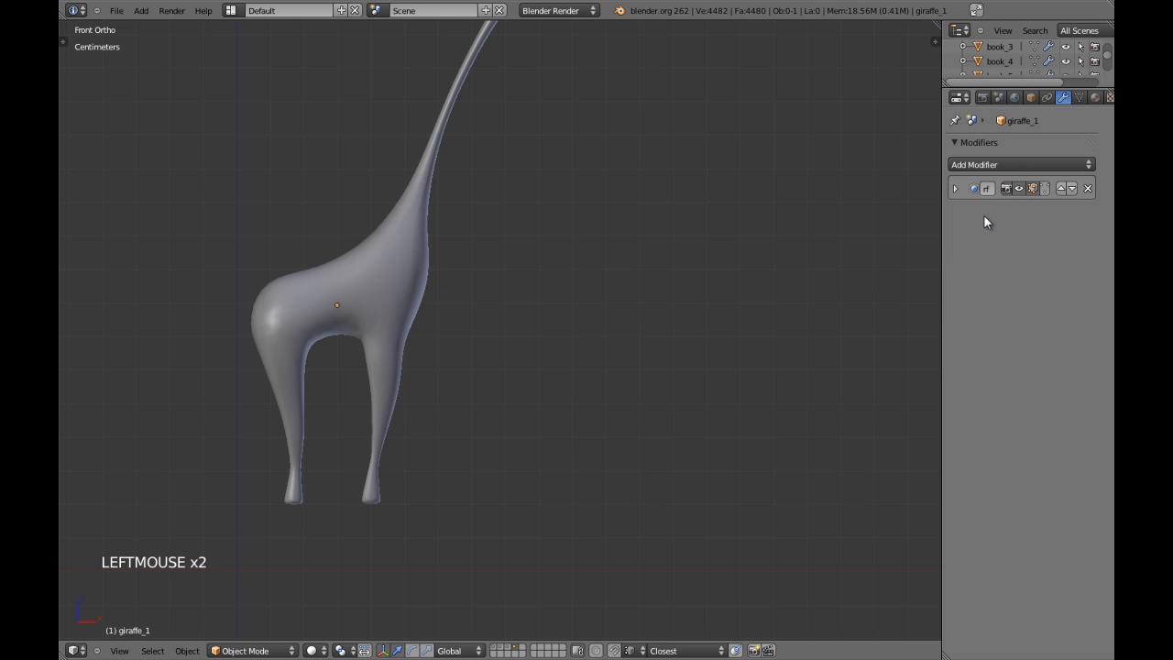
pyautogui.press('Tab')
pyautogui.moveTo(539, 237); pyautogui.dragTo(343, 332, button='middle')
pyautogui.press('a')
pyautogui.press('a')
pyautogui.press('w')
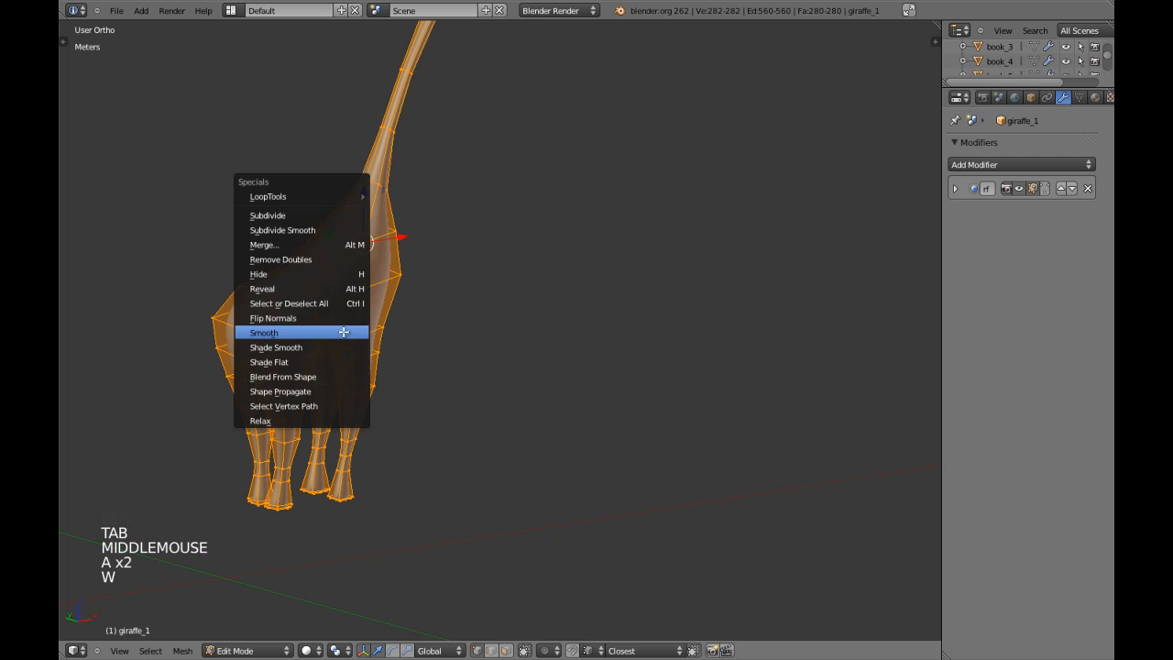
pyautogui.click(311, 263)
# Step: Switch to face selection, try selecting the four faces on the giraffe's rump, and clear the selection
pyautogui.keyDown('shift'); pyautogui.moveTo(311, 260); pyautogui.dragTo(467, 367, button='middle'); pyautogui.keyUp('shift')
pyautogui.scroll(2, 544, 369)
pyautogui.scroll(3, 545, 369)
pyautogui.press('a')
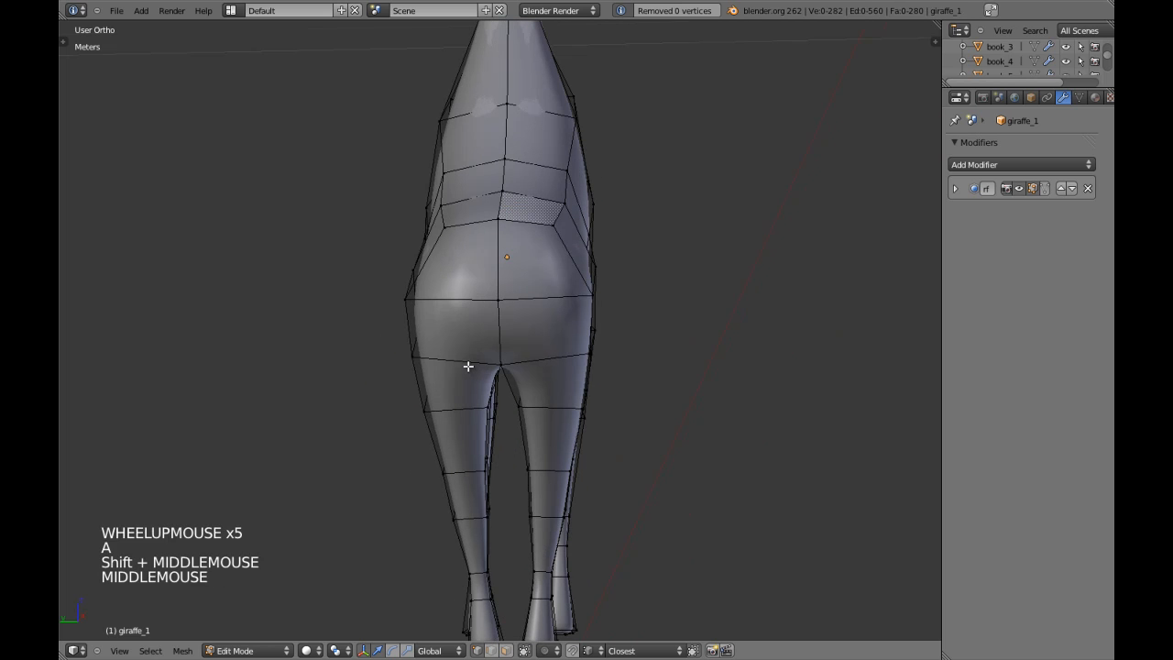
pyautogui.hotkey('ctrl', 'Tab')
pyautogui.click(464, 396)
pyautogui.rightClick(466, 340)
pyautogui.keyDown('shift'); pyautogui.rightClick(479, 275); pyautogui.keyUp('shift')
pyautogui.keyDown('shift'); pyautogui.rightClick(522, 277); pyautogui.keyUp('shift')
pyautogui.keyDown('shift'); pyautogui.rightClick(532, 321); pyautogui.keyUp('shift')
pyautogui.moveTo(534, 327); pyautogui.dragTo(561, 340, button='middle')
pyautogui.press('a')
# Step: Select the four rump faces around their shared vertex and try the Inset command on them
pyautogui.scroll(3, 513, 363)
pyautogui.scroll(-2, 625, 337)
pyautogui.scroll(2, 516, 370)
pyautogui.scroll(-2, 534, 303)
pyautogui.scroll(2, 590, 299)
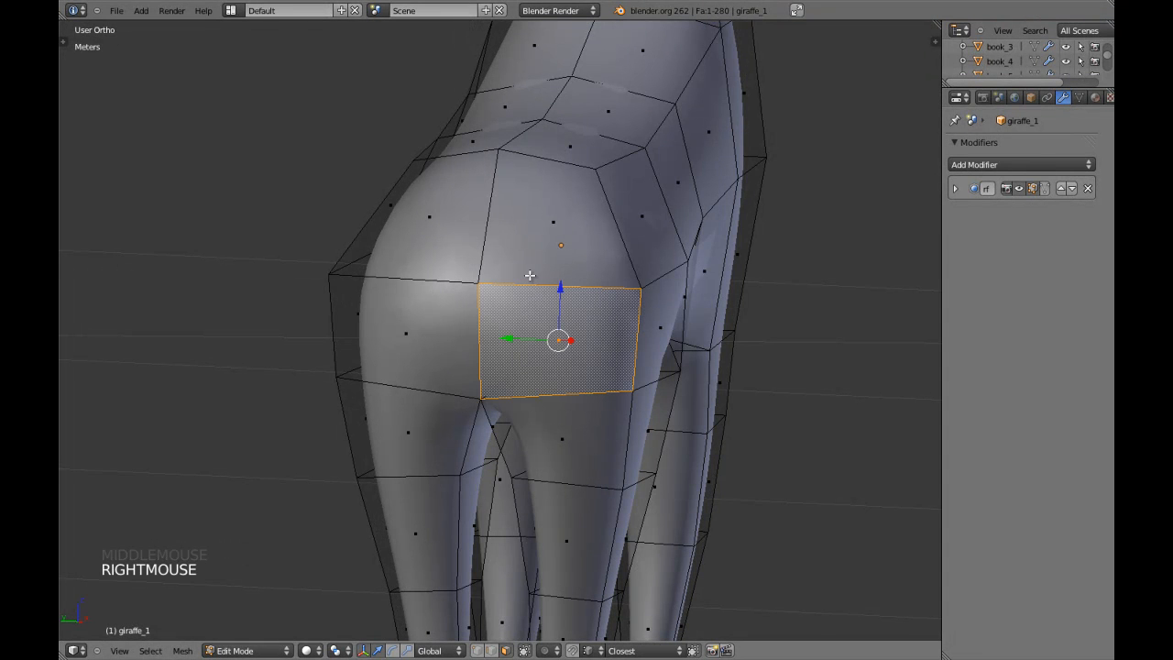
pyautogui.keyDown('shift'); pyautogui.rightClick(464, 288); pyautogui.keyUp('shift')
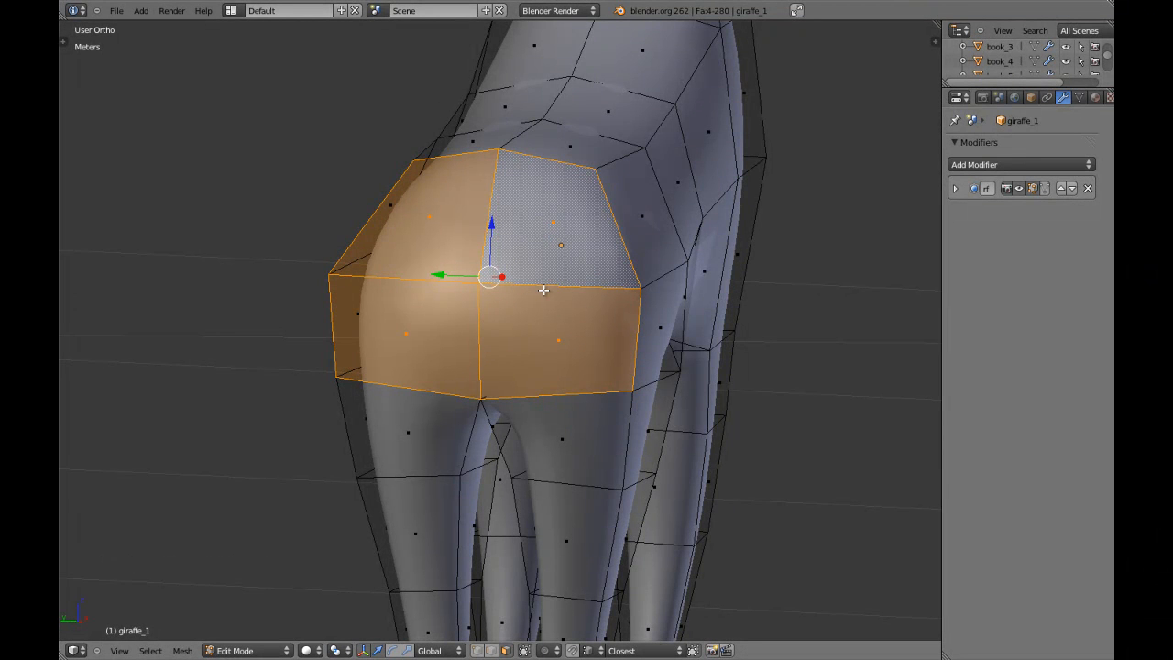
pyautogui.scroll(-2, 544, 289)
pyautogui.press('space')
pyautogui.write('inset')
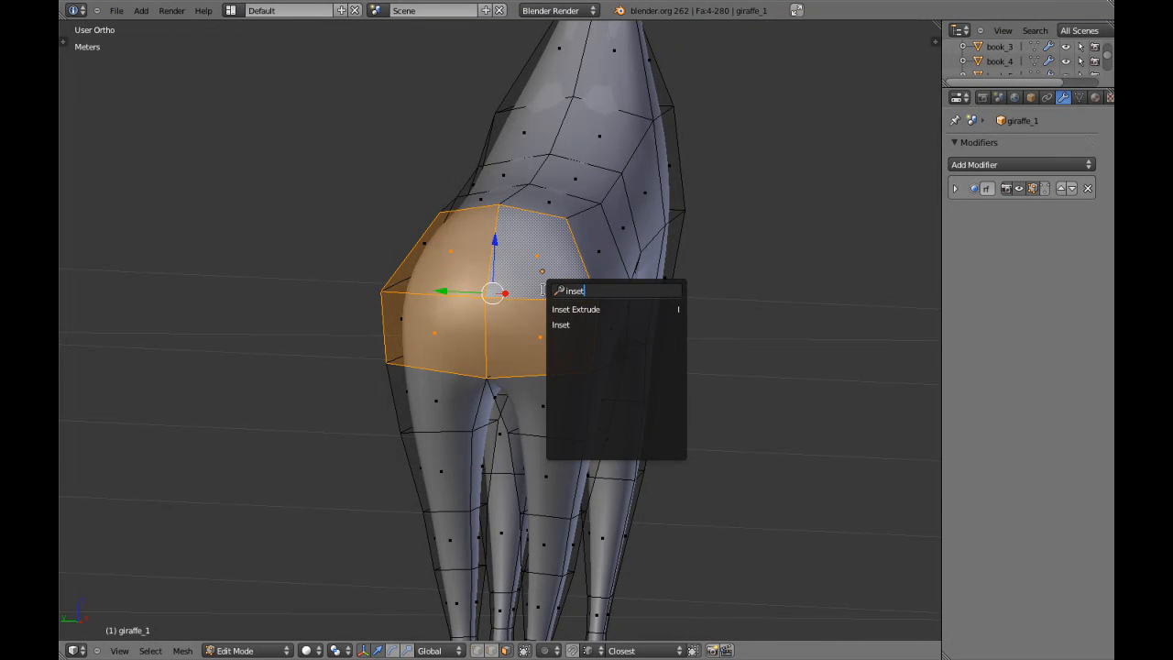
pyautogui.click(619, 325)
pyautogui.scroll(-5, 569, 340)
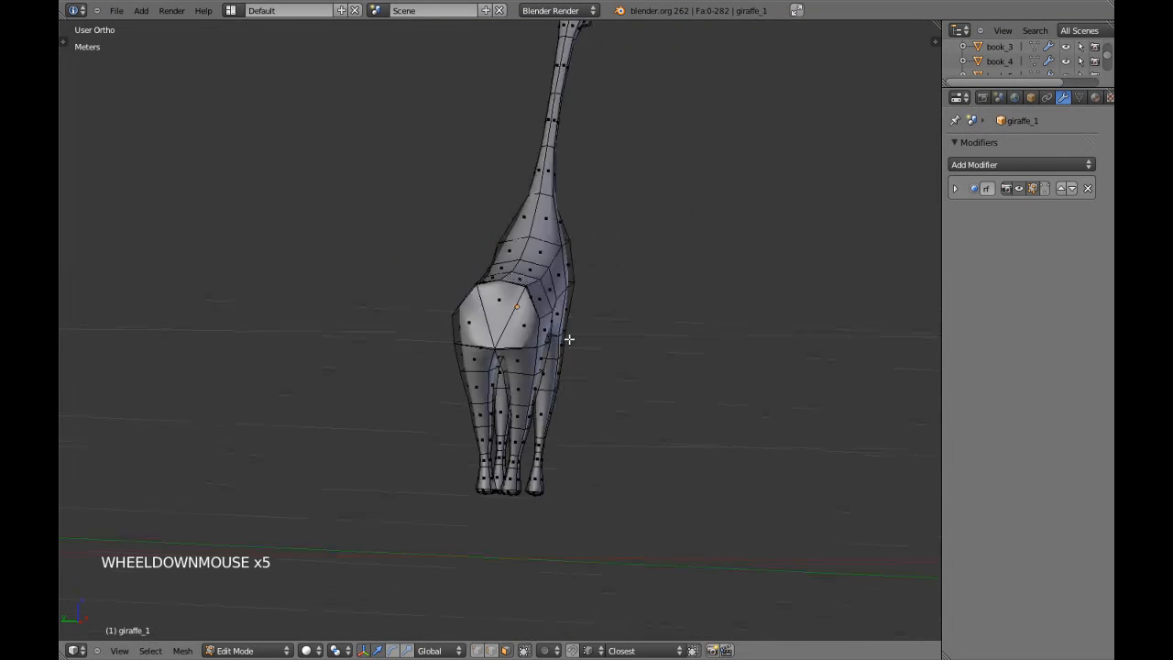
# Step: Undo the inset on the giraffe's rump and return to solid shading
pyautogui.press('z')
pyautogui.scroll(-3, 569, 339)
pyautogui.hotkey('ctrl', 'z')
pyautogui.scroll(5, 569, 339)
pyautogui.press('z')
pyautogui.scroll(5, 569, 339)
# Step: Select every face of the giraffe mesh and recalculate the normals to be consistent
pyautogui.press('a')
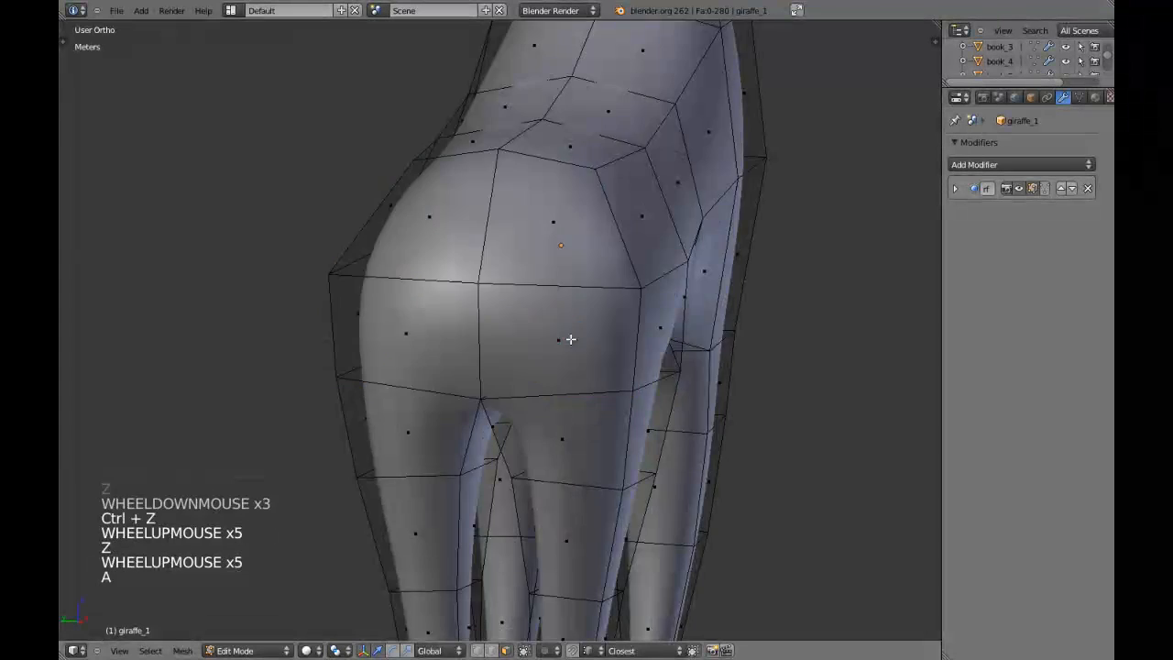
pyautogui.press('a')
pyautogui.hotkey('ctrl', 'n')
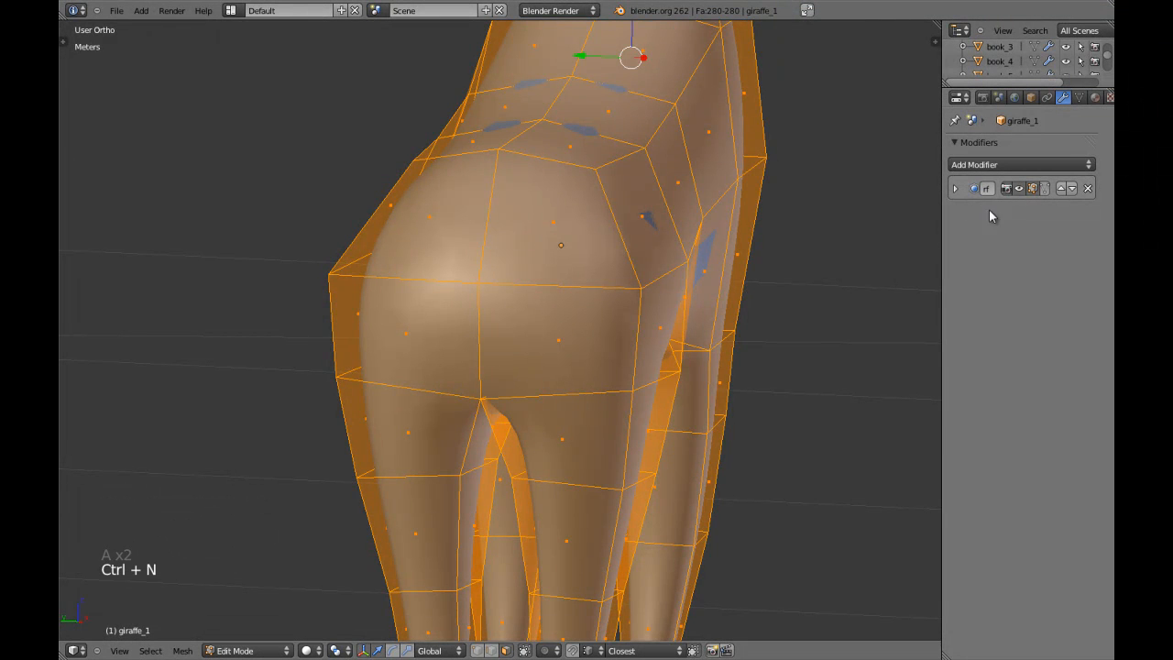
# Step: Turn off the viewport display of the giraffe's subdivision modifier and save the file
pyautogui.click(1018, 187)
pyautogui.press('Tab')
pyautogui.hotkey('ctrl', 'w')
pyautogui.press('Tab')
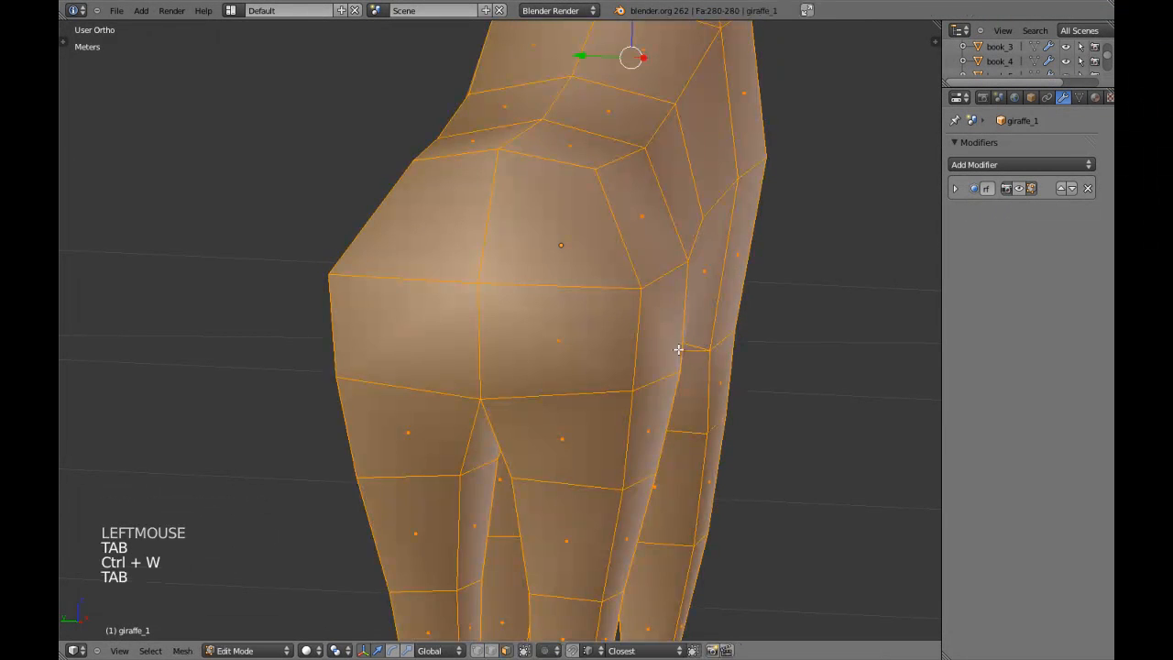
# Step: Select the four faces around the centre of the giraffe's rump
pyautogui.rightClick(523, 323)
pyautogui.keyDown('shift'); pyautogui.rightClick(407, 339); pyautogui.keyUp('shift')
pyautogui.keyDown('shift'); pyautogui.rightClick(430, 220); pyautogui.keyUp('shift')
pyautogui.keyDown('shift'); pyautogui.rightClick(522, 252); pyautogui.keyUp('shift')
# Step: Try the Inset operator on the four selected rump faces and undo it
pyautogui.press('space')
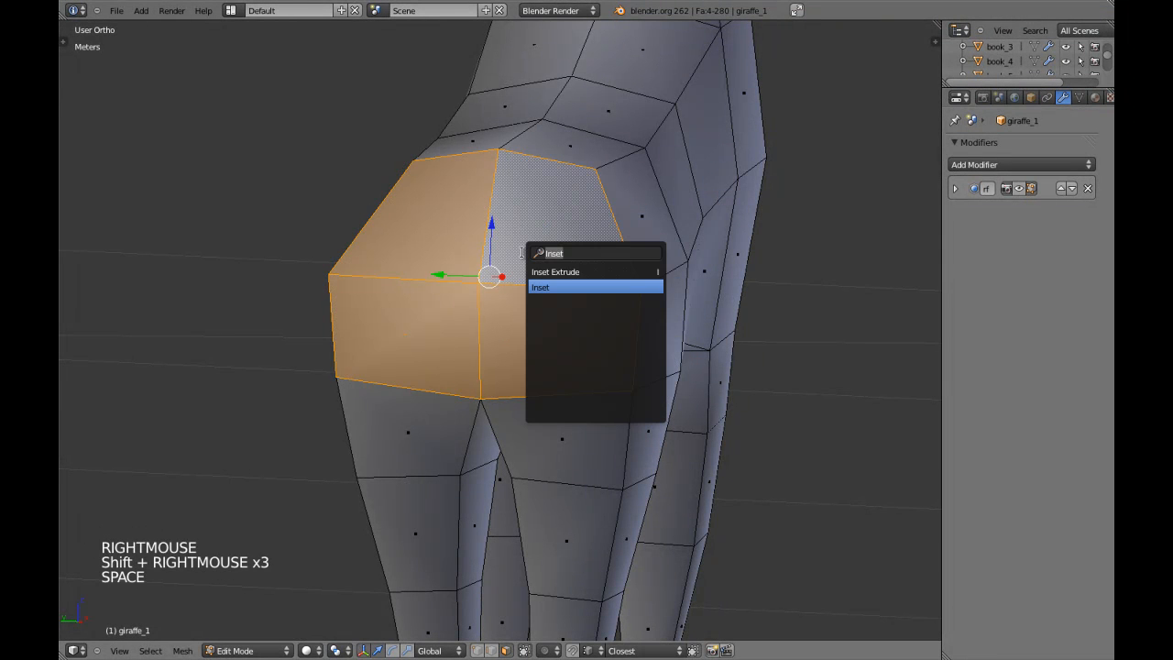
pyautogui.press('BackSpace')
pyautogui.write('ine')
pyautogui.press('BackSpace')
pyautogui.write('se')
pyautogui.press('Escape')
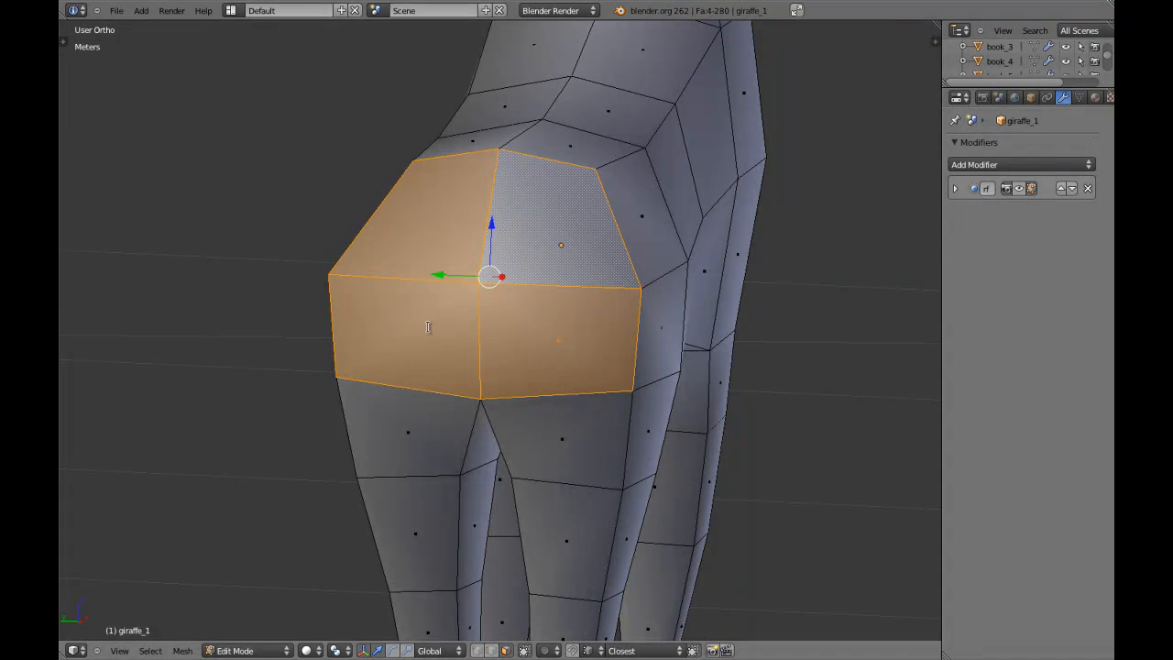
pyautogui.press('space')
pyautogui.click(472, 362)
pyautogui.moveTo(516, 349); pyautogui.dragTo(579, 366, button='middle')
pyautogui.hotkey('ctrl', 'z')
# Step: Maximize the 3D view, inset the four rump faces, and shift the inset faces backward in front view
pyautogui.hotkey('shift', 'space')
pyautogui.press('i')
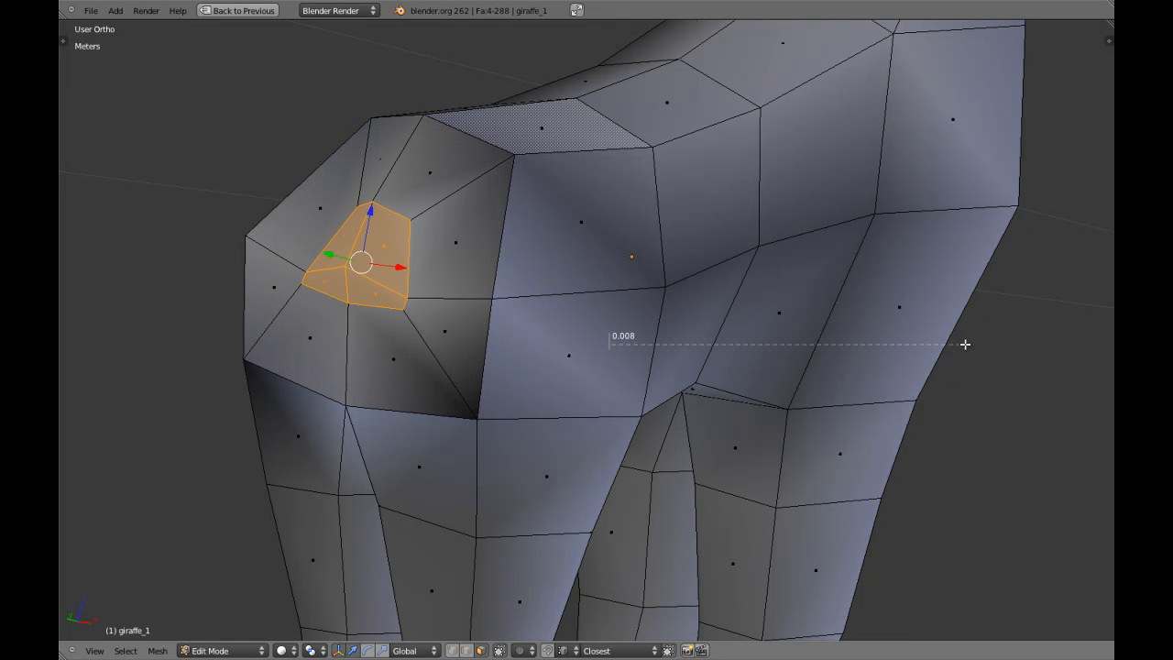
pyautogui.press('KP_3')
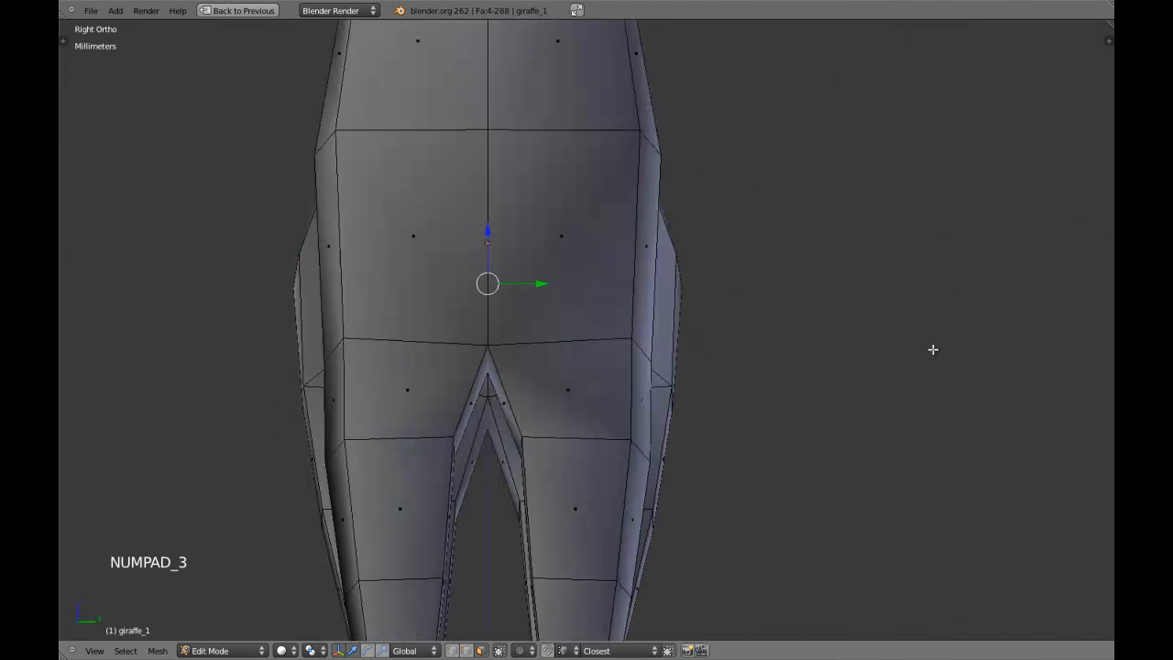
pyautogui.press('KP_1')
pyautogui.keyDown('shift'); pyautogui.moveTo(382, 371); pyautogui.dragTo(528, 401, button='middle'); pyautogui.keyUp('shift')
pyautogui.moveTo(398, 309); pyautogui.dragTo(371, 318)
# Step: Recalculate the normals of the whole giraffe mesh, clear the selection, and check the shading in Object Mode
pyautogui.press('a')
pyautogui.press('a')
pyautogui.hotkey('ctrl', 'n')
pyautogui.press('a')
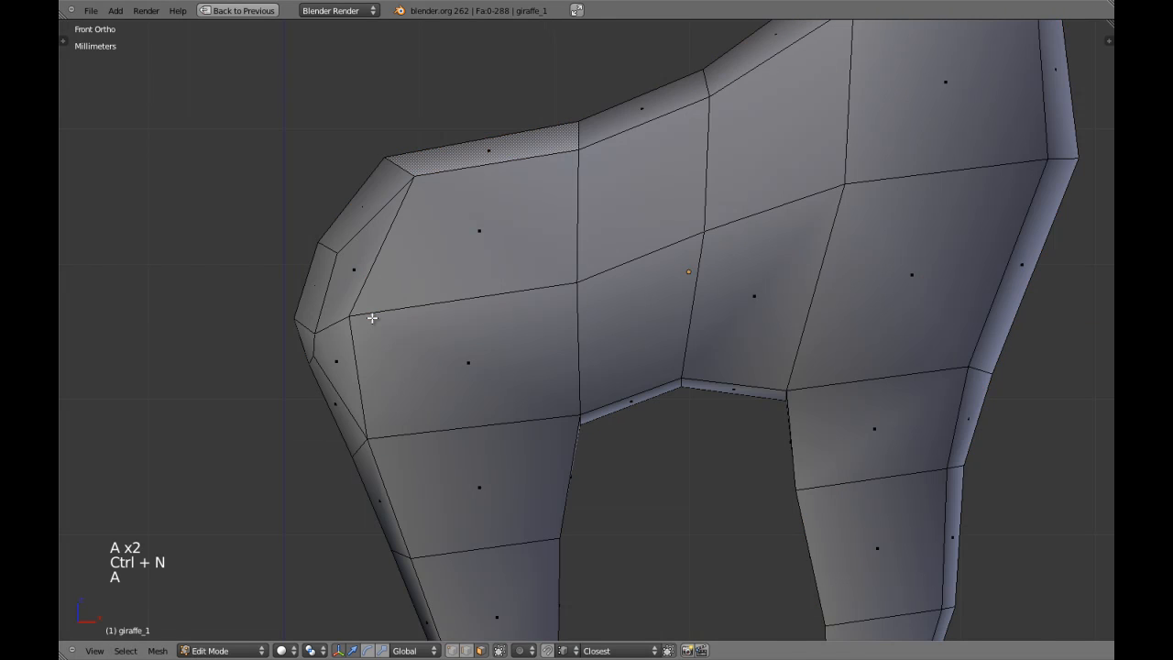
pyautogui.scroll(-4, 429, 364)
pyautogui.press('Tab')
pyautogui.scroll(3, 428, 364)
pyautogui.press('Tab')
# Step: Switch to vertex selection and reposition the lower and side inset vertices in left view to round the ring
pyautogui.moveTo(482, 358); pyautogui.dragTo(636, 343, button='middle')
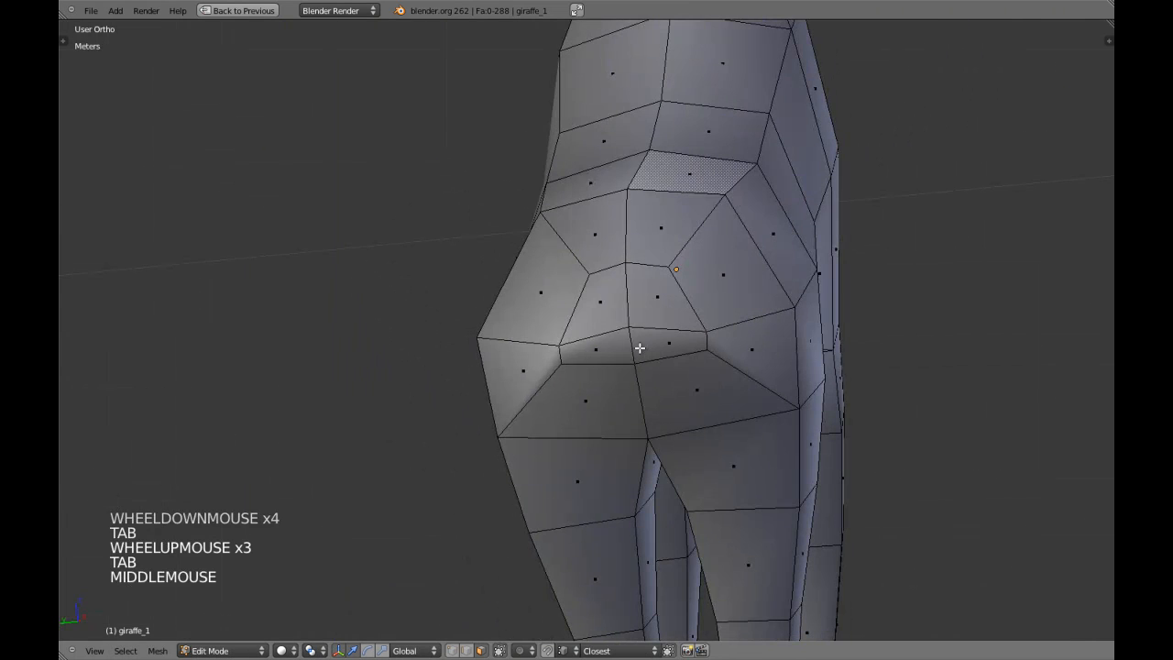
pyautogui.rightClick(640, 353)
pyautogui.hotkey('ctrl', 'Tab')
pyautogui.rightClick(632, 331)
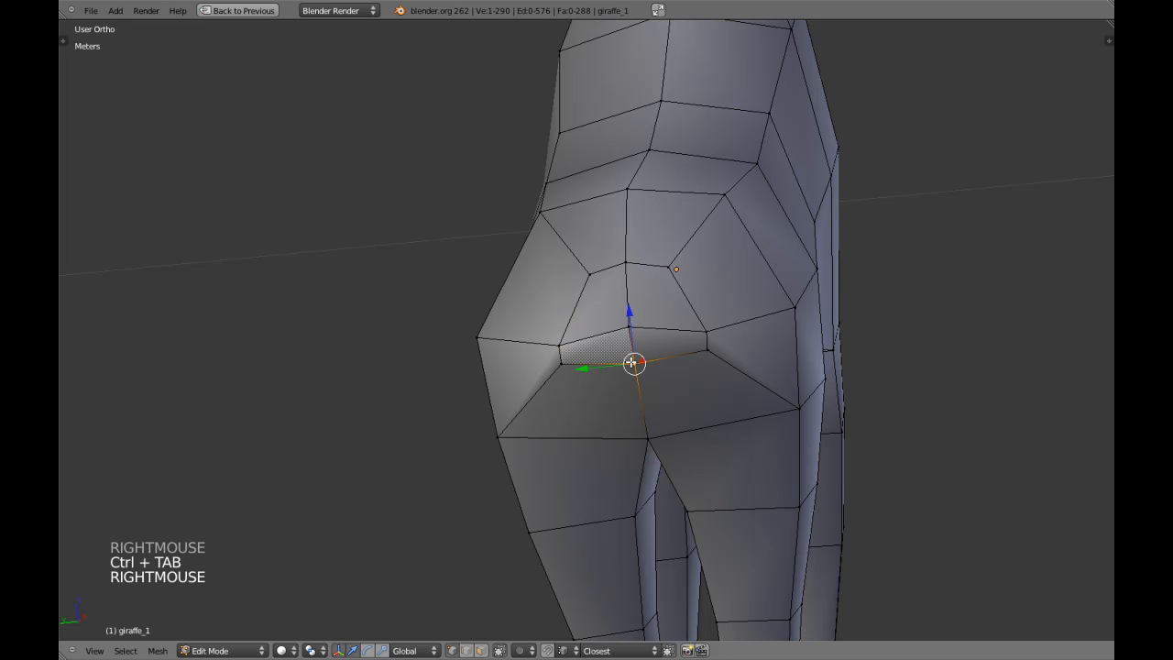
pyautogui.press('ctrl+KP_3')
pyautogui.scroll(1, 678, 375)
pyautogui.moveTo(699, 306); pyautogui.dragTo(576, 344)
pyautogui.moveTo(597, 357); pyautogui.dragTo(635, 382, button='right')
pyautogui.moveTo(774, 356); pyautogui.dragTo(724, 385, button='right')
pyautogui.moveTo(773, 336); pyautogui.dragTo(732, 332, button='right')
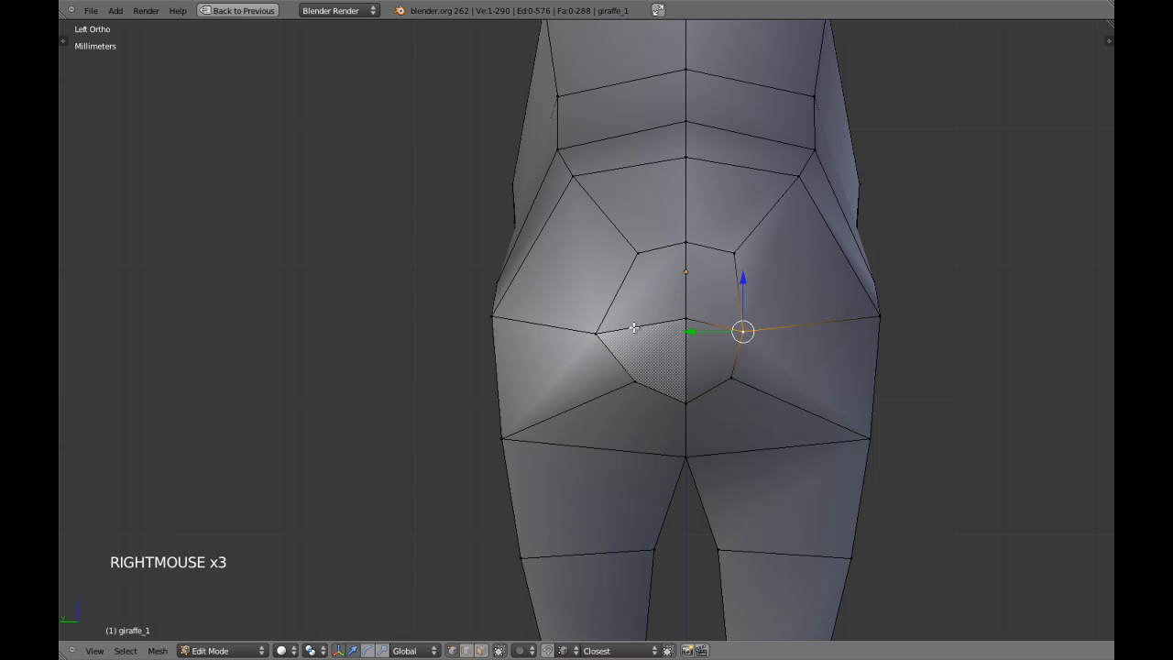
# Step: Select the eight inset ring vertices, arrange them into an even circle, and rotate them by about -12.6 degrees
pyautogui.press('c')
pyautogui.moveTo(661, 376)
pyautogui.mouseDown()
pyautogui.moveTo(650, 367)
pyautogui.moveTo(710, 261)
pyautogui.moveTo(693, 353)
pyautogui.mouseUp()
pyautogui.rightClick(682, 322)
pyautogui.keyDown('shift'); pyautogui.rightClick(681, 321); pyautogui.keyUp('shift')
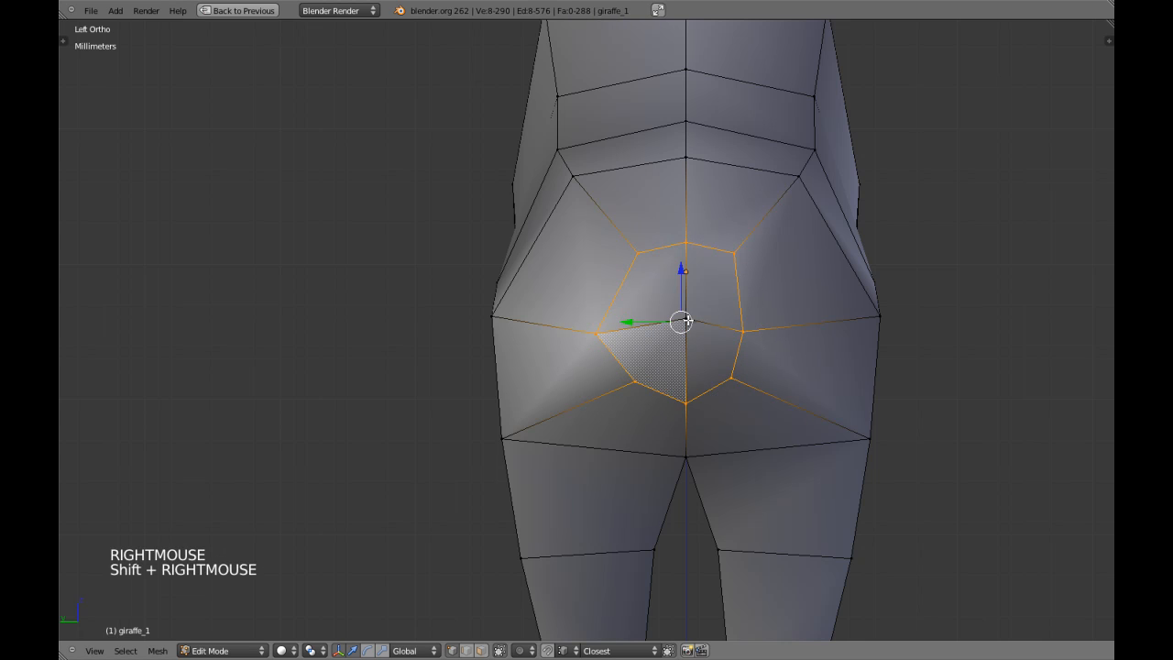
pyautogui.hotkey('ctrl', 'alt', 'c')
pyautogui.press('r')
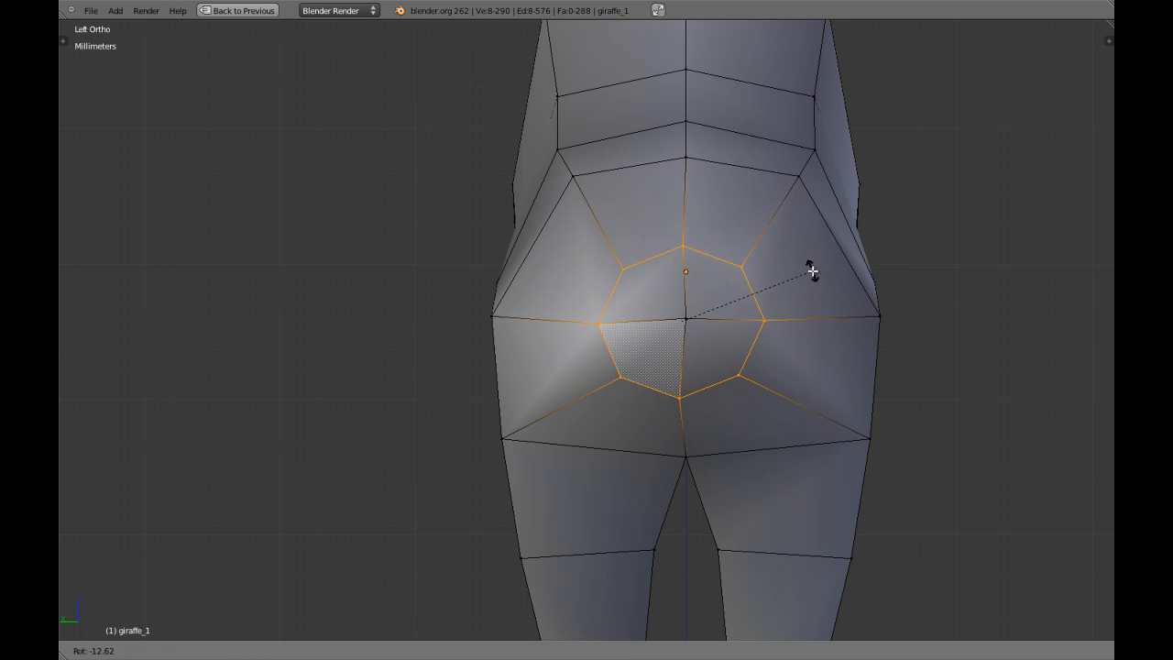
pyautogui.click(812, 271)
# Step: Examine the rump's profile in front view, in wireframe, and in Object Mode
pyautogui.scroll(-3, 566, 421)
pyautogui.press('KP_3')
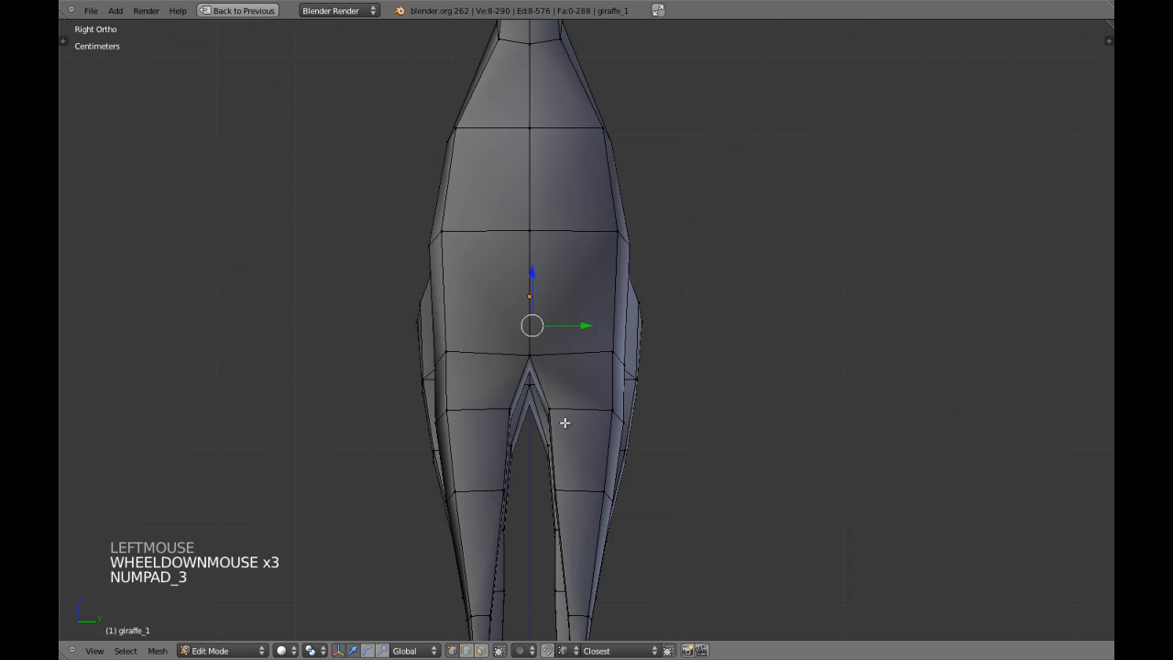
pyautogui.press('KP_1')
pyautogui.scroll(1, 394, 354)
pyautogui.press('z')
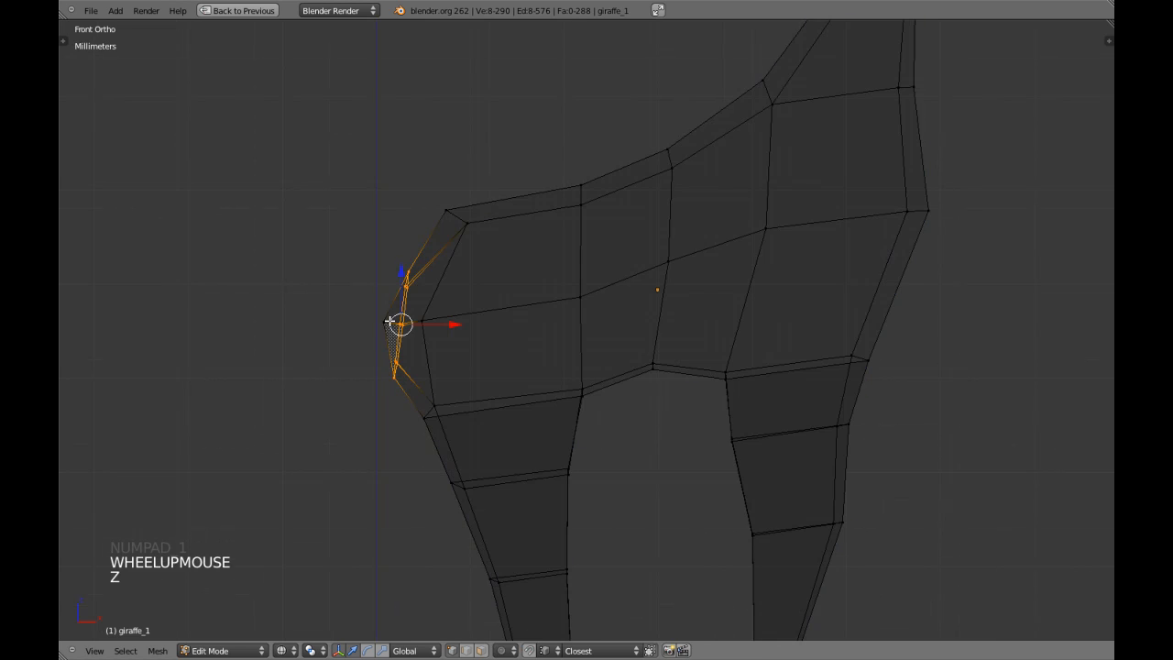
pyautogui.press('z')
pyautogui.press('Tab')
pyautogui.scroll(-3, 552, 380)
pyautogui.scroll(4, 326, 344)
pyautogui.press('Tab')
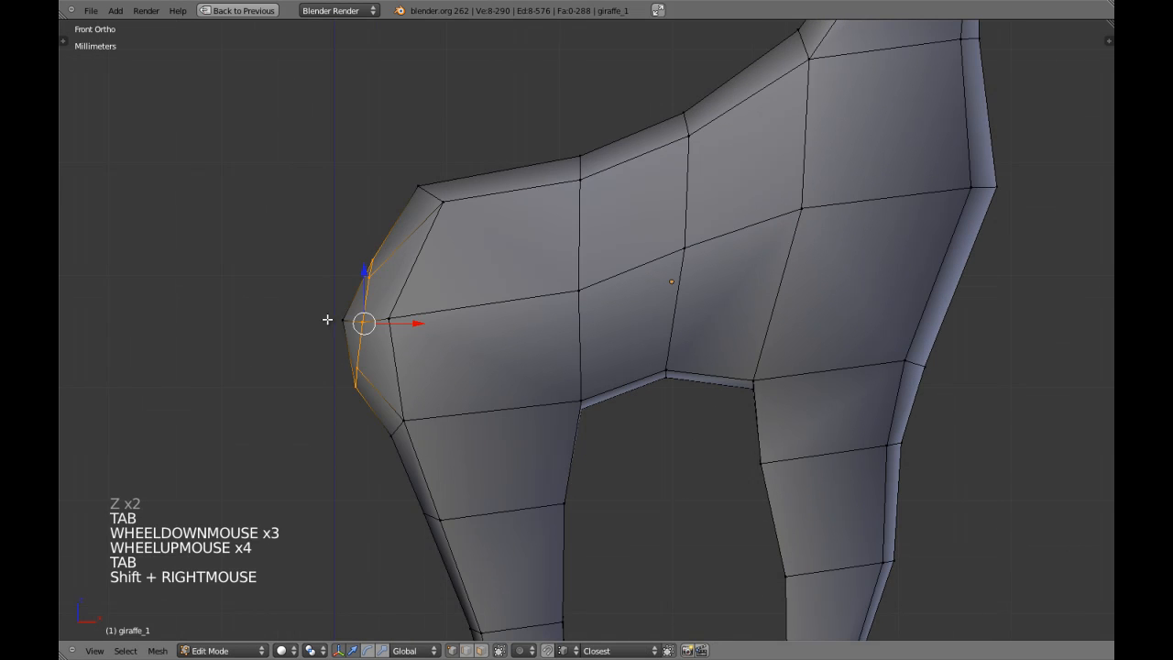
# Step: Add the centre vertex to the ring selection, flatten it along X, and move it slightly up and forward
pyautogui.keyDown('shift'); pyautogui.rightClick(345, 320); pyautogui.keyUp('shift')
pyautogui.press('s')
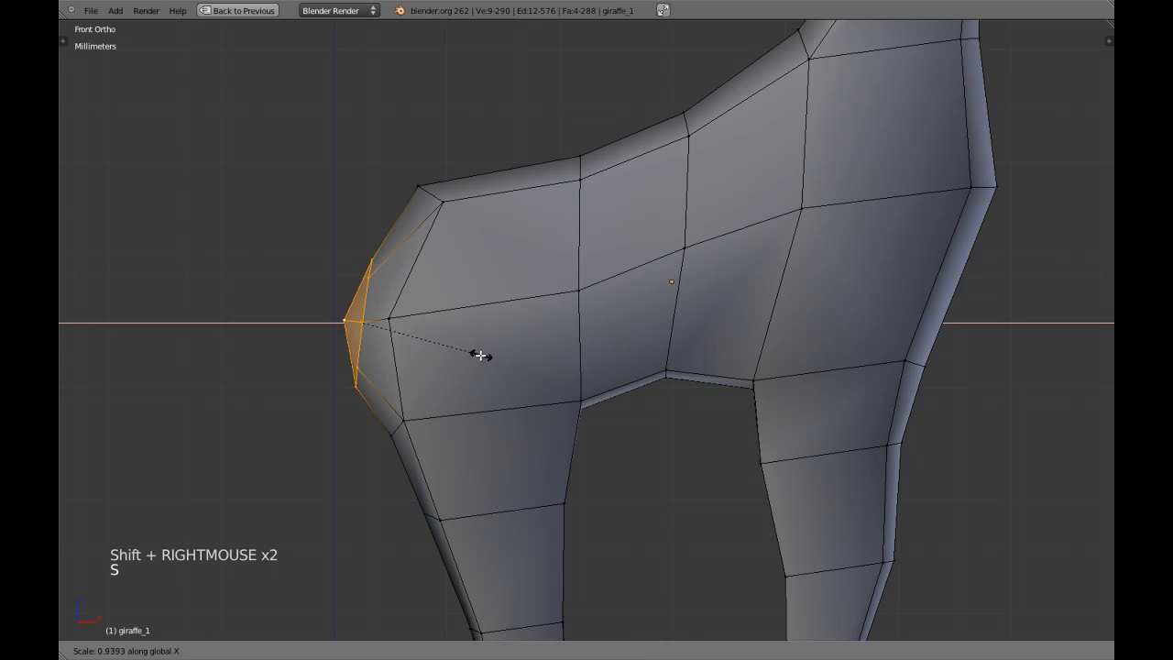
pyautogui.click(454, 345)
pyautogui.press('g')
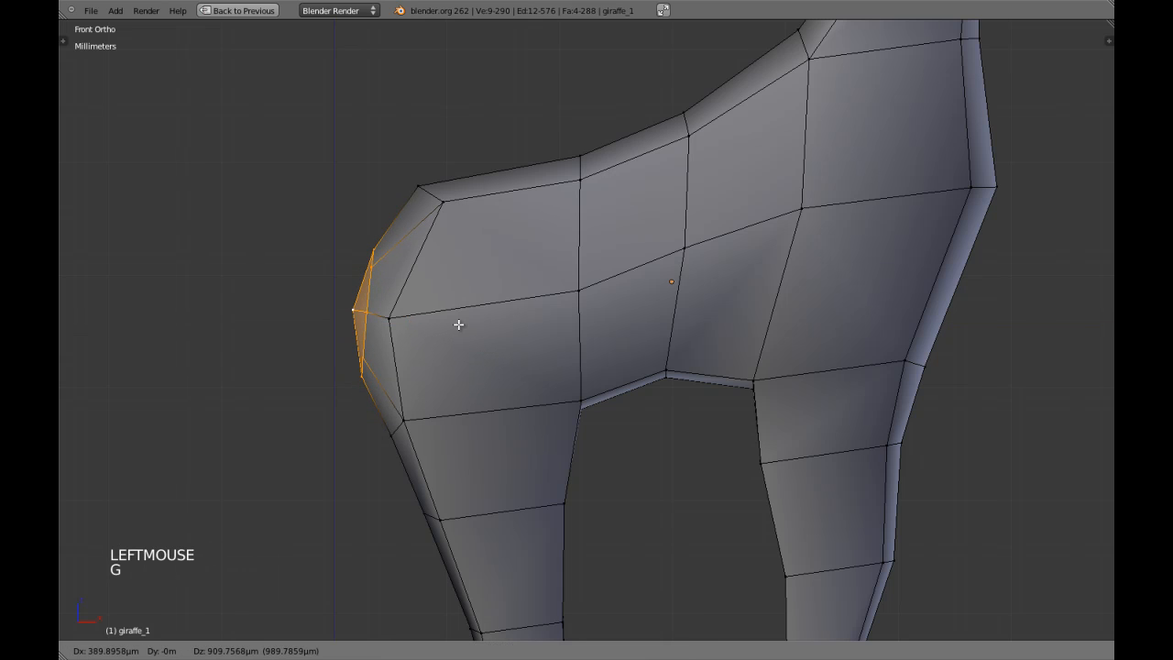
pyautogui.click(462, 321)
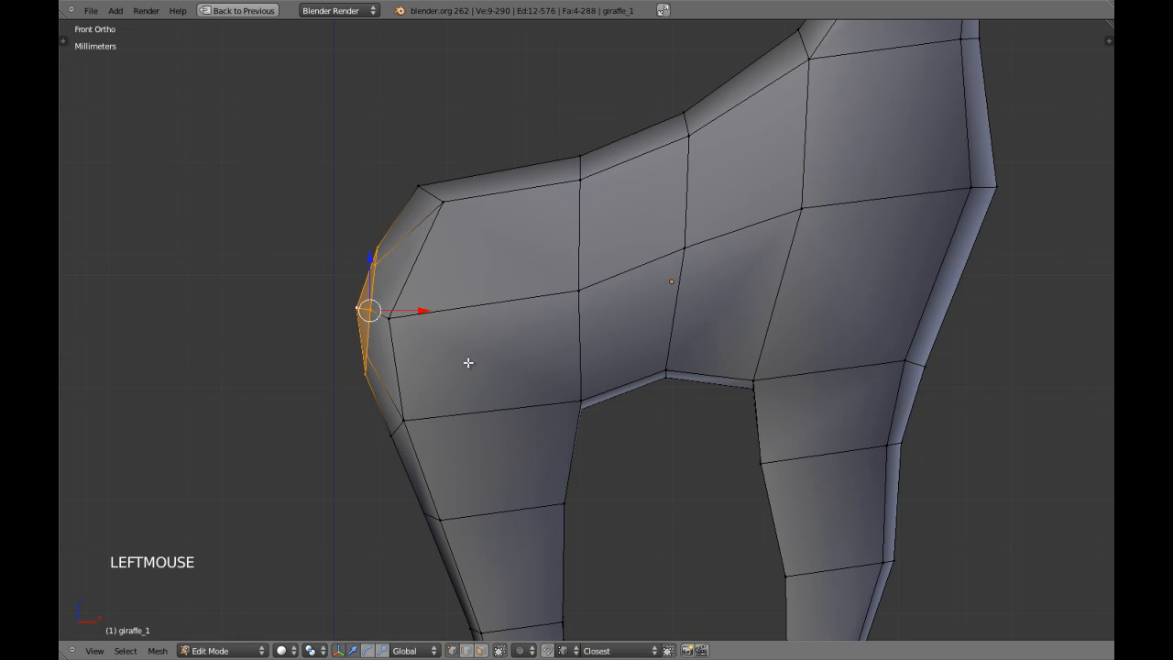
# Step: Restore the full window layout and turn the giraffe's subdivision display back on in Object Mode
pyautogui.press('Tab')
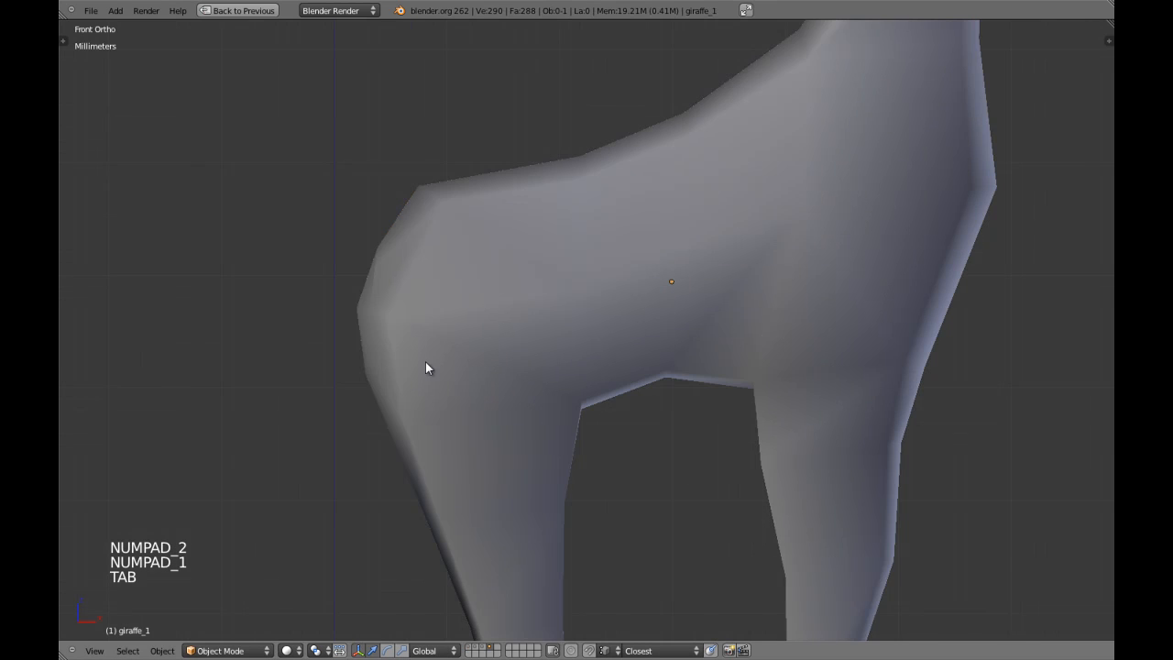
pyautogui.scroll(-9, 654, 359)
pyautogui.rightClick(639, 334)
pyautogui.hotkey('shift', 'space')
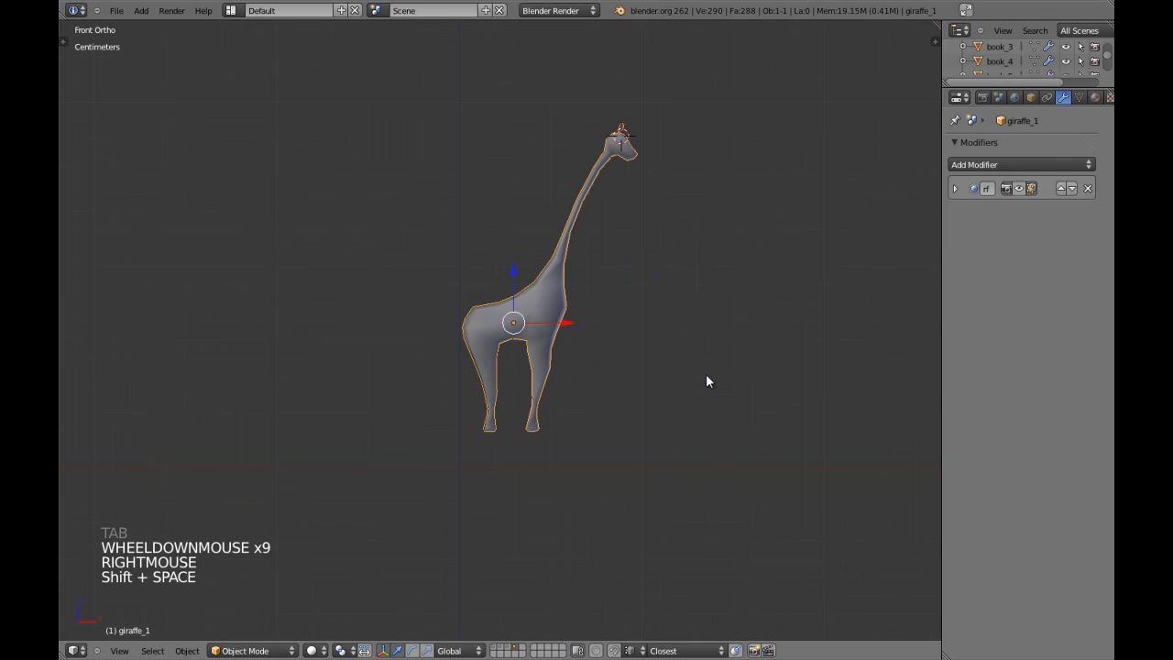
pyautogui.click(1018, 188)
pyautogui.scroll(4, 476, 323)
pyautogui.press('a')
pyautogui.scroll(1, 475, 324)
pyautogui.scroll(2, 476, 323)
# Step: Return to Edit Mode and nudge the selected rump ring slightly forward along X
pyautogui.press('Tab')
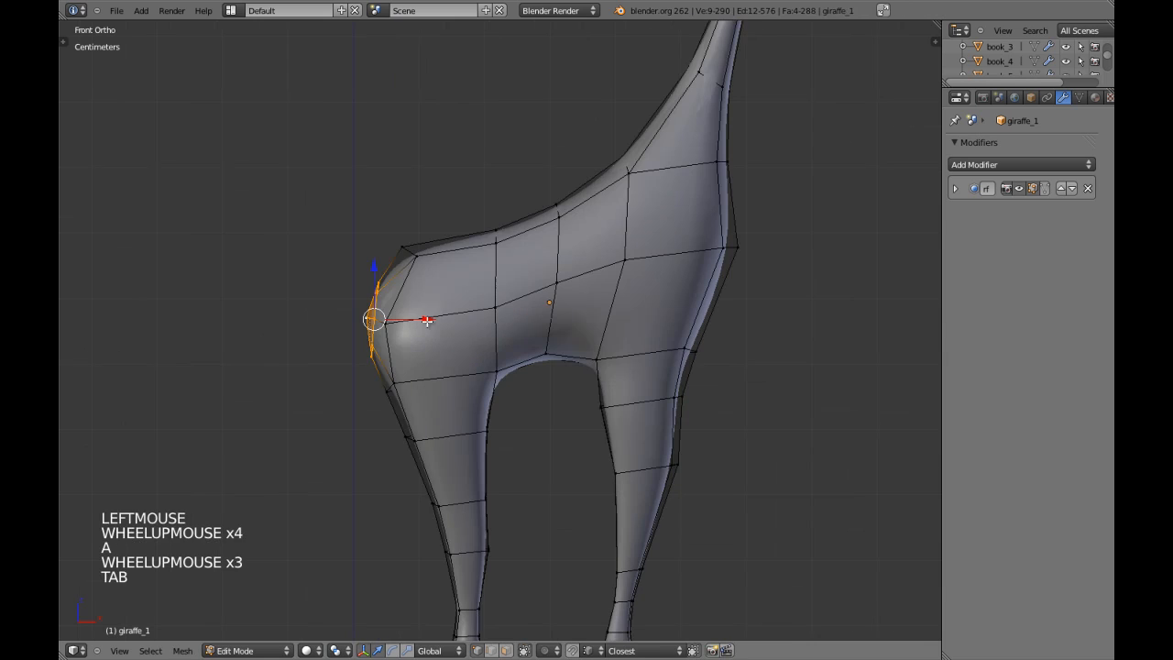
pyautogui.press('z')
pyautogui.press('z')
pyautogui.moveTo(426, 318); pyautogui.dragTo(431, 316)
# Step: Examine the smoothed rump from behind in Object Mode and Edit Mode
pyautogui.moveTo(431, 316); pyautogui.dragTo(568, 335, button='middle')
pyautogui.press('Tab')
pyautogui.scroll(-3, 444, 332)
pyautogui.scroll(3, 614, 352)
pyautogui.scroll(1, 613, 349)
pyautogui.press('Tab')
pyautogui.scroll(5, 620, 342)
pyautogui.scroll(-3, 565, 327)
pyautogui.scroll(3, 550, 339)
# Step: Switch to face selection, select the four faces inside the rump ring, and scale them to about 0.62
pyautogui.press('a')
pyautogui.hotkey('ctrl', 'Tab')
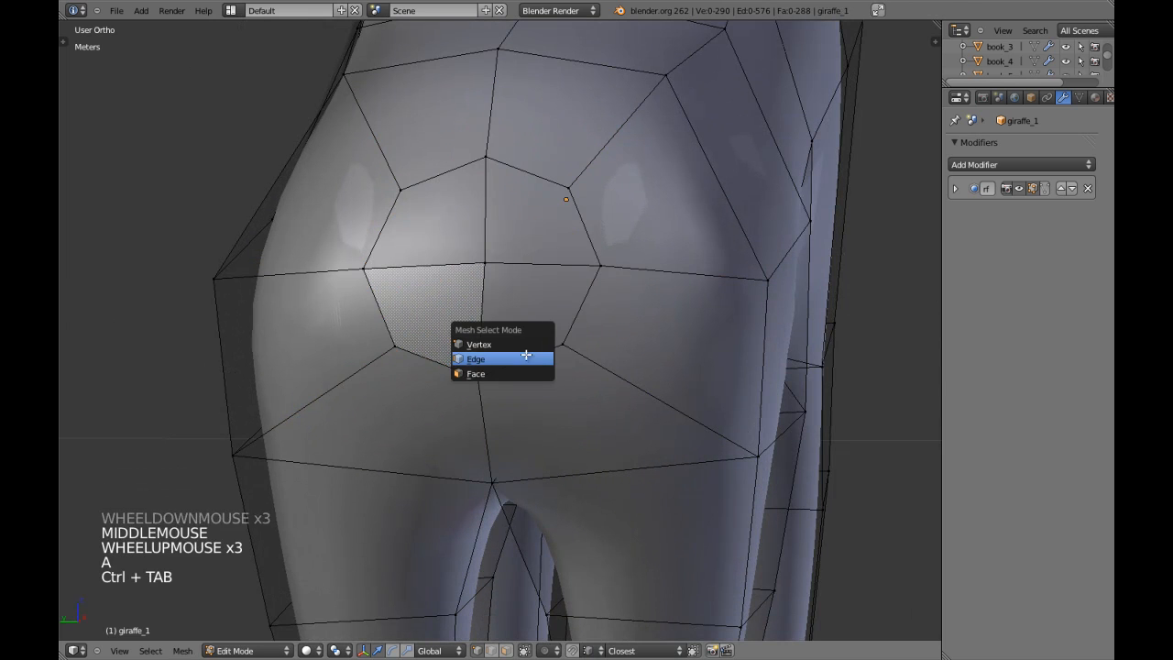
pyautogui.click(499, 371)
pyautogui.rightClick(496, 342)
pyautogui.keyDown('shift'); pyautogui.rightClick(472, 307); pyautogui.keyUp('shift')
pyautogui.keyDown('shift'); pyautogui.rightClick(440, 224); pyautogui.keyUp('shift')
pyautogui.keyDown('shift'); pyautogui.rightClick(514, 219); pyautogui.keyUp('shift')
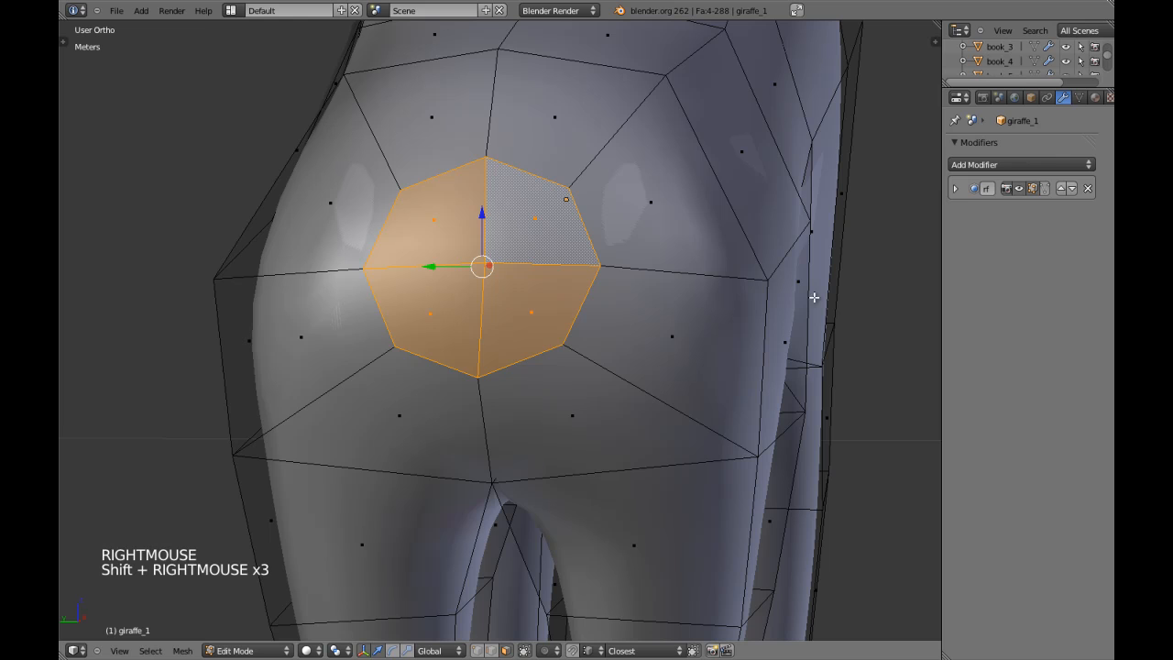
pyautogui.press('s')
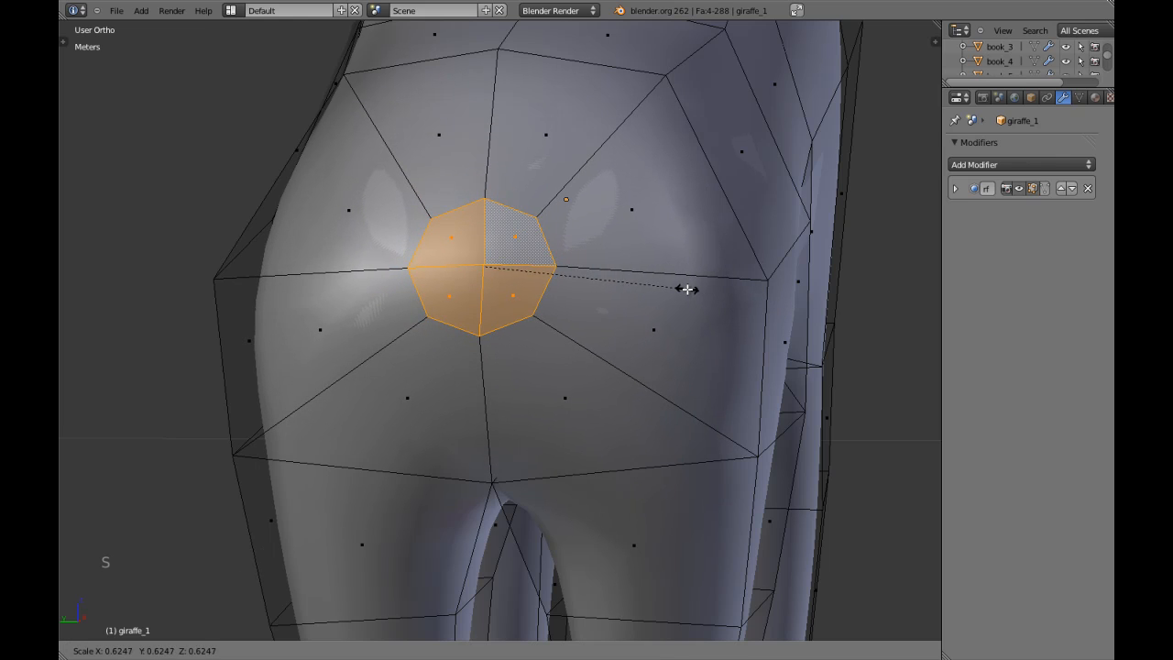
pyautogui.click(688, 290)
# Step: Try extruding the four ring faces in place and shrinking them, and undo the extrusion
pyautogui.press('KP_1')
pyautogui.keyDown('shift'); pyautogui.moveTo(527, 275); pyautogui.dragTo(615, 322, button='middle'); pyautogui.keyUp('shift')
pyautogui.press('e')
pyautogui.rightClick(573, 293)
pyautogui.press('s')
pyautogui.press('s')
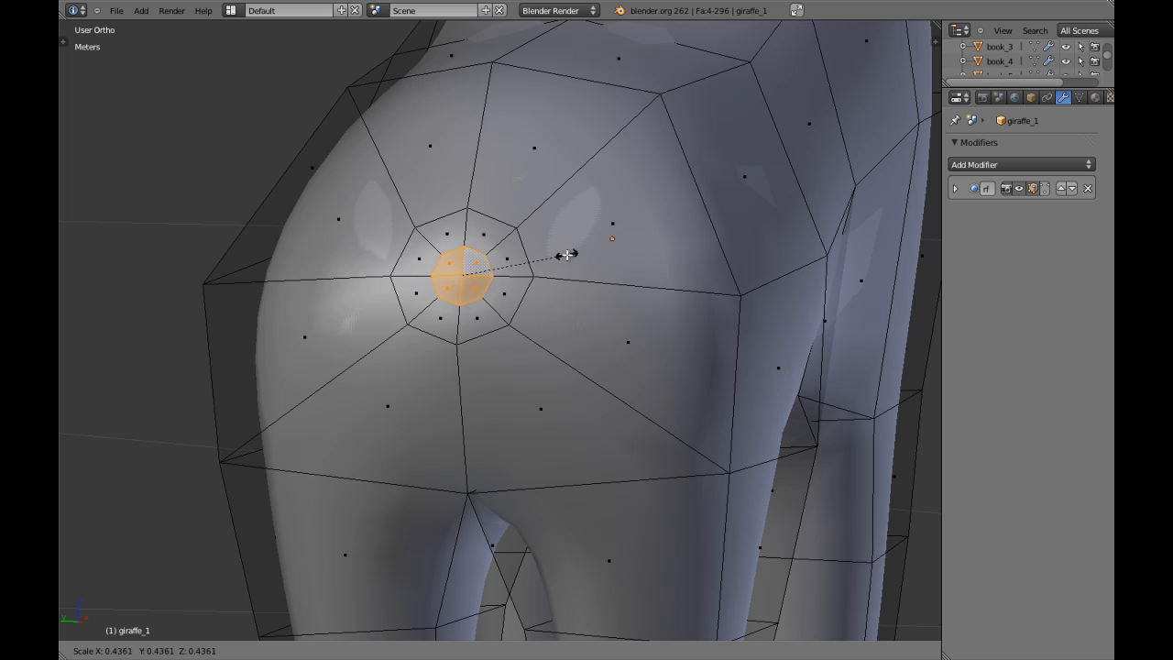
pyautogui.rightClick(581, 256)
pyautogui.hotkey('ctrl', 'z')
# Step: Scale the four ring faces down further and move them slightly backward and up in front view
pyautogui.press('s')
pyautogui.rightClick(530, 260)
pyautogui.scroll(-4, 530, 261)
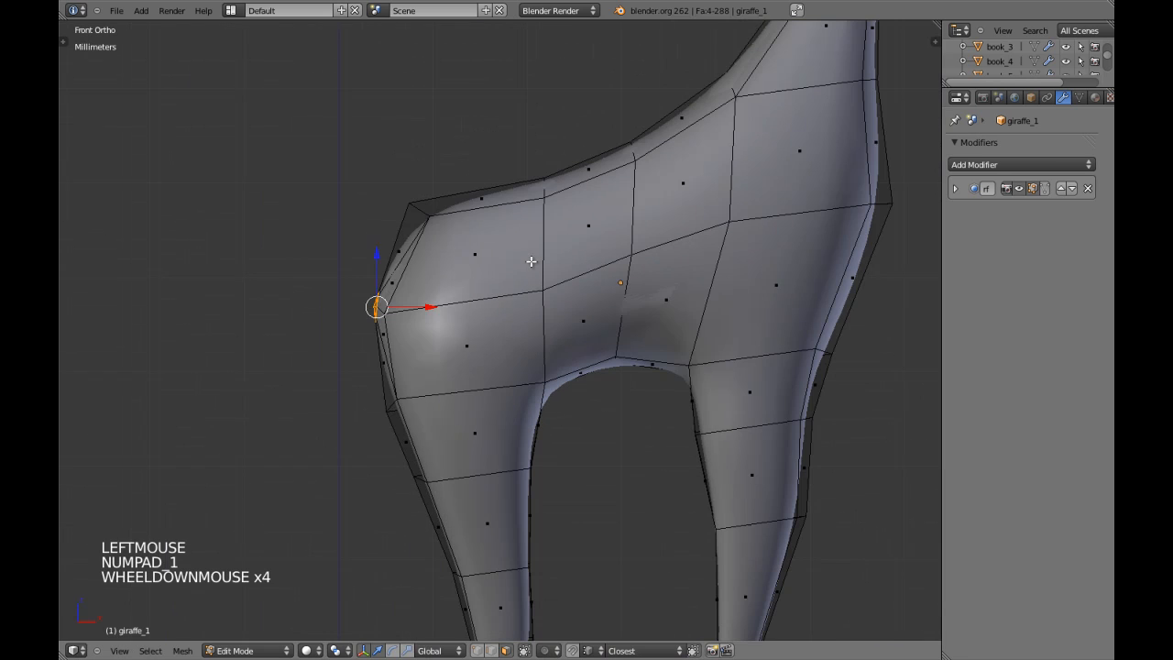
pyautogui.press('g')
pyautogui.click(446, 321)
# Step: Extrude the ring faces backward into a short tail stub, and hide the subdivision display in a maximized view
pyautogui.press('e')
pyautogui.press('e')
pyautogui.click(431, 318)
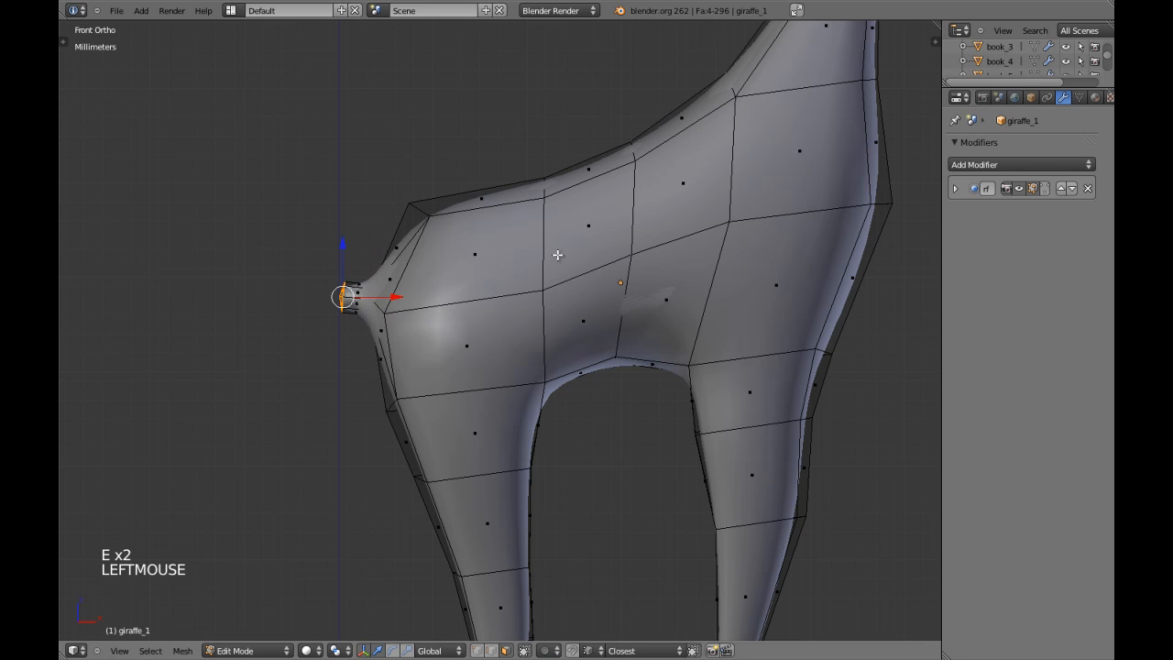
pyautogui.click(1031, 188)
pyautogui.hotkey('shift', 'space')
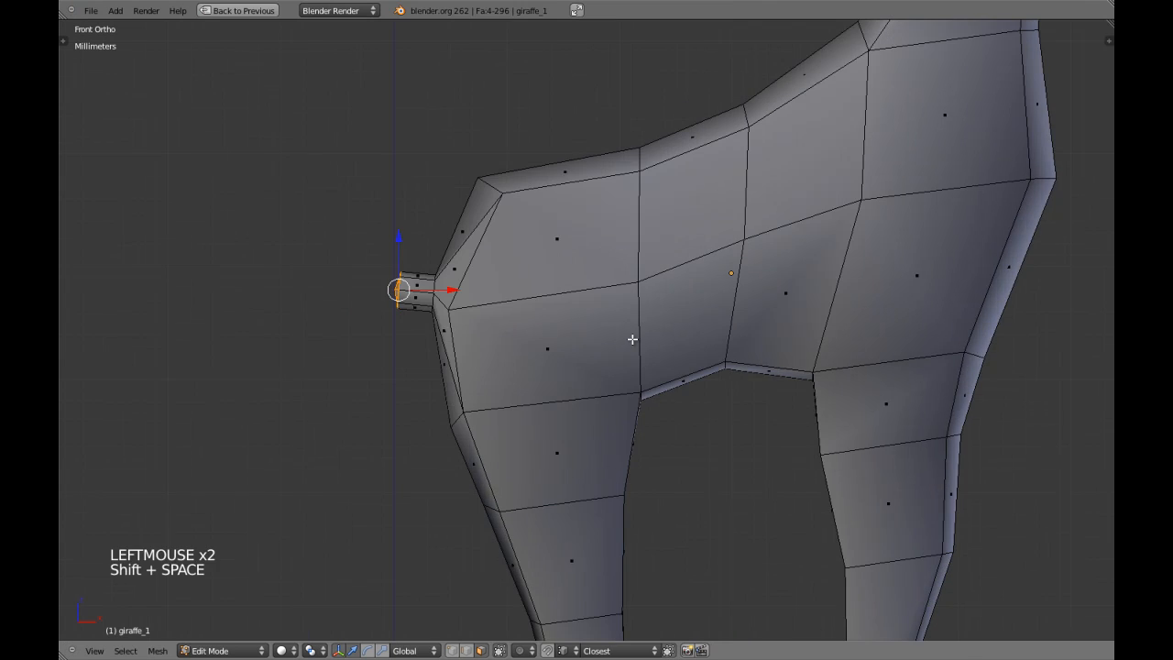
# Step: Examine the tail stub's size and shape against the giraffe's body and legs
pyautogui.scroll(2, 632, 337)
pyautogui.scroll(-2, 633, 338)
pyautogui.scroll(-4, 661, 332)
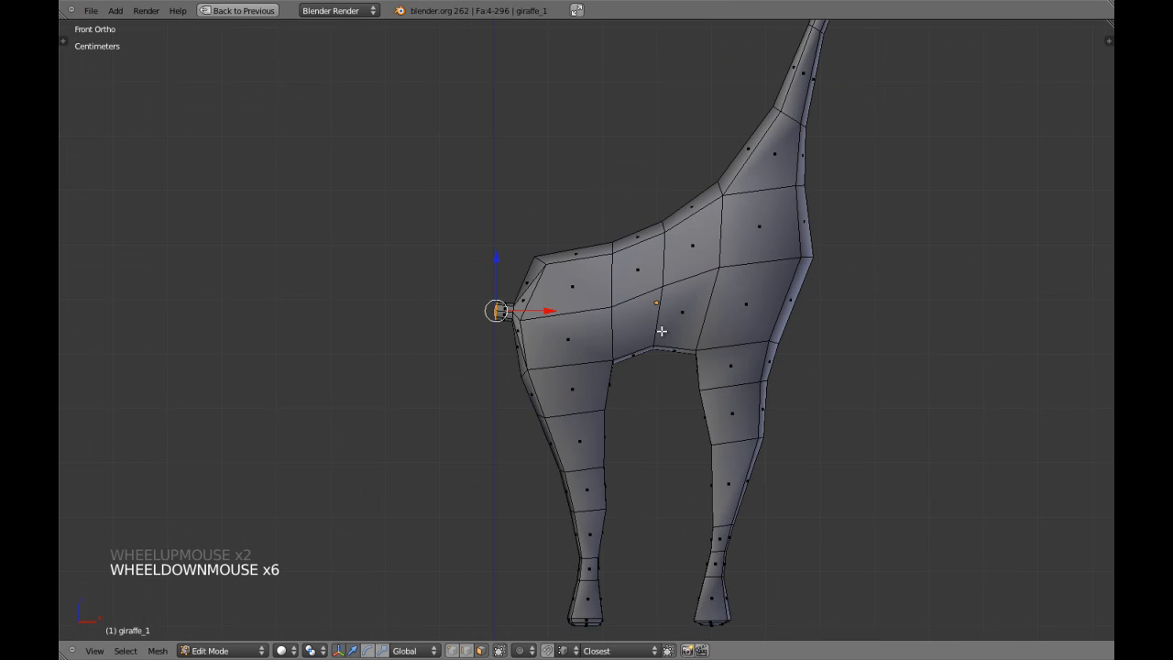
pyautogui.scroll(5, 667, 325)
pyautogui.scroll(-3, 651, 364)
pyautogui.keyDown('shift'); pyautogui.moveTo(629, 333); pyautogui.dragTo(731, 333, button='middle'); pyautogui.keyUp('shift')
pyautogui.scroll(-3, 731, 334)
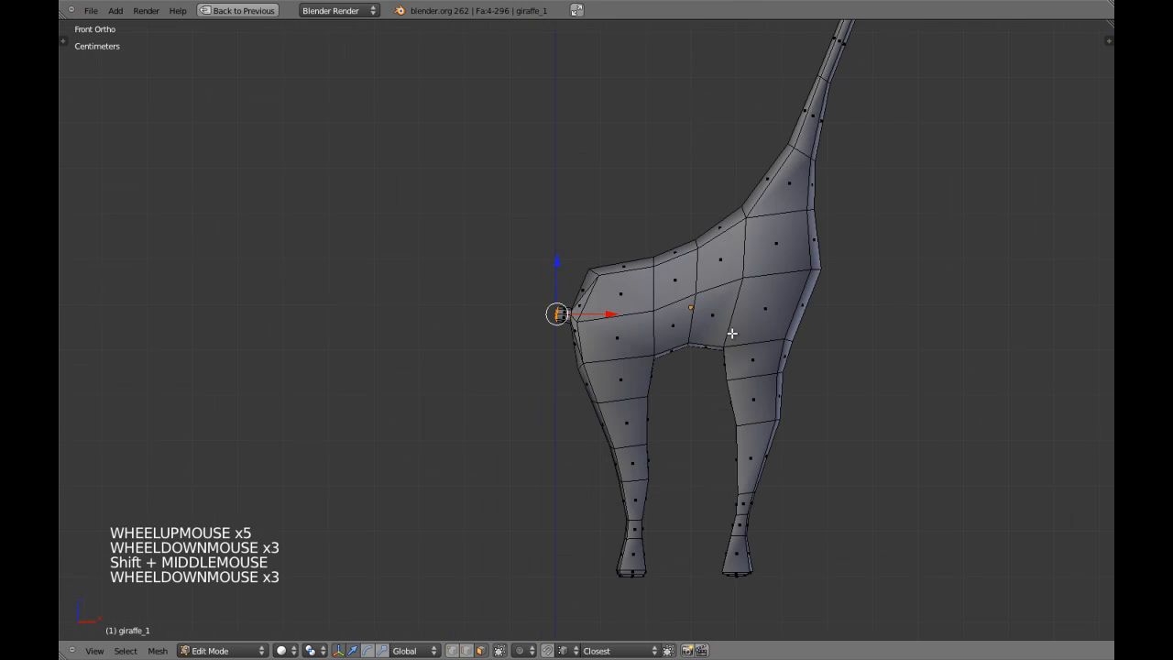
pyautogui.scroll(2, 678, 315)
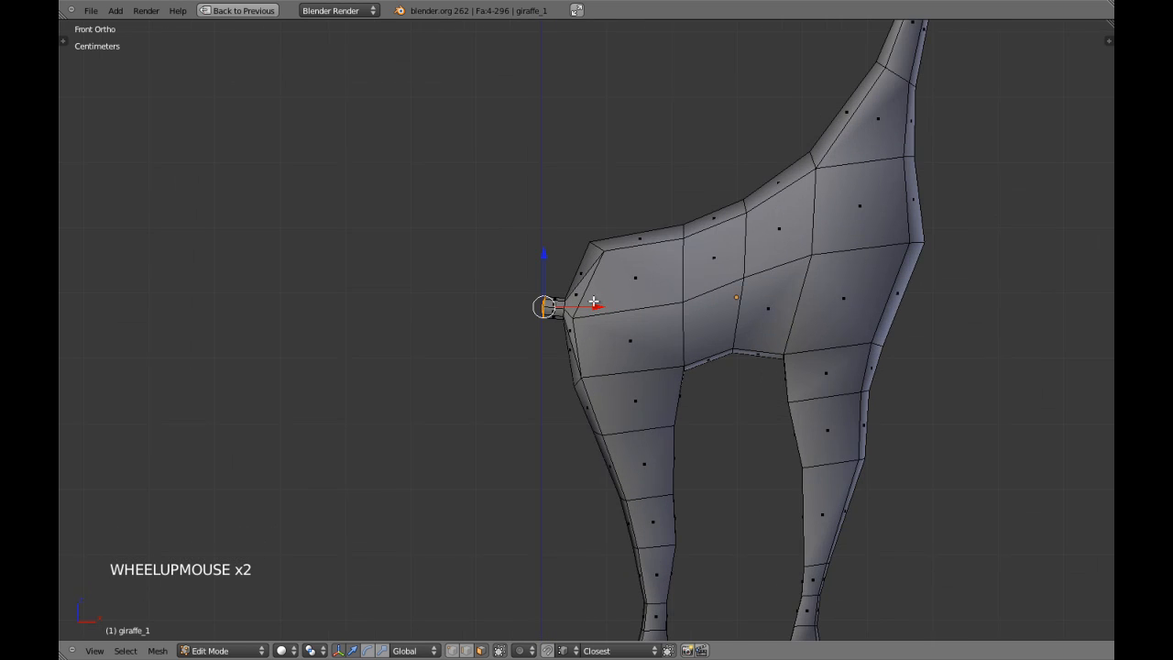
pyautogui.scroll(4, 594, 301)
pyautogui.keyDown('shift'); pyautogui.moveTo(557, 296); pyautogui.dragTo(705, 353, button='middle'); pyautogui.keyUp('shift')
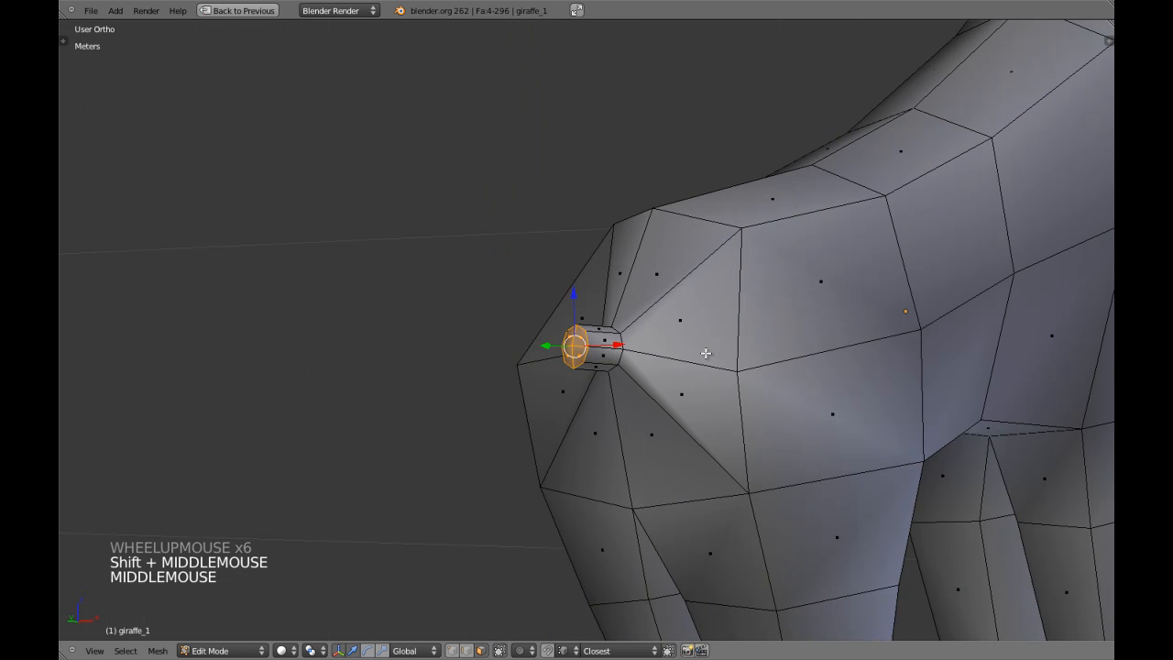
# Step: Grow the selection to the whole tail stub, shift it slightly backward along X in top view, and deselect
pyautogui.press('KP_7')
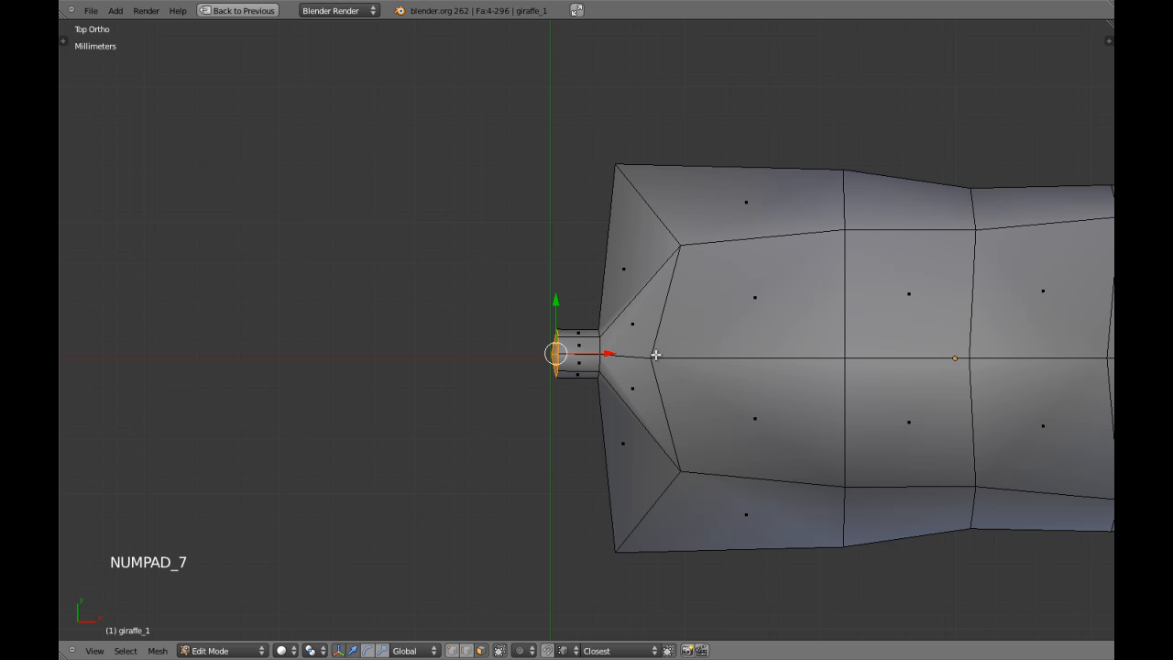
pyautogui.press('ctrl+KP_Add')
pyautogui.moveTo(631, 354); pyautogui.dragTo(619, 353)
pyautogui.press('a')
# Step: In vertex mode, select the two outermost rear rump vertices in top view and scale them slightly closer together
pyautogui.hotkey('ctrl', 'Tab')
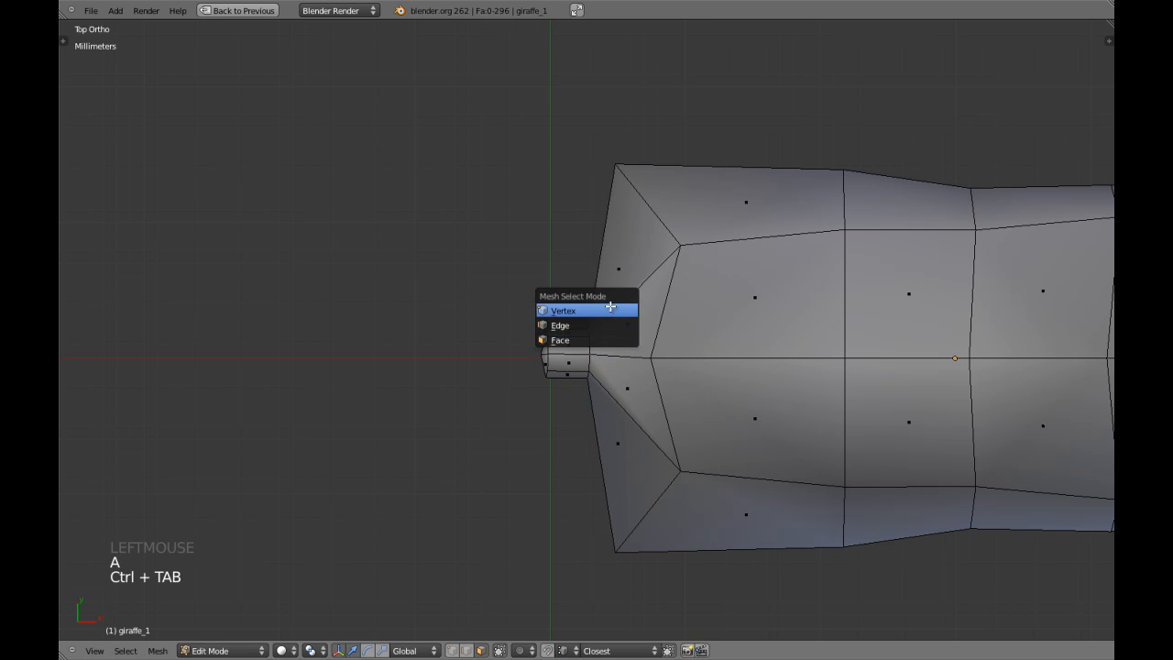
pyautogui.click(610, 306)
pyautogui.press('z')
pyautogui.moveTo(619, 162); pyautogui.dragTo(632, 168)
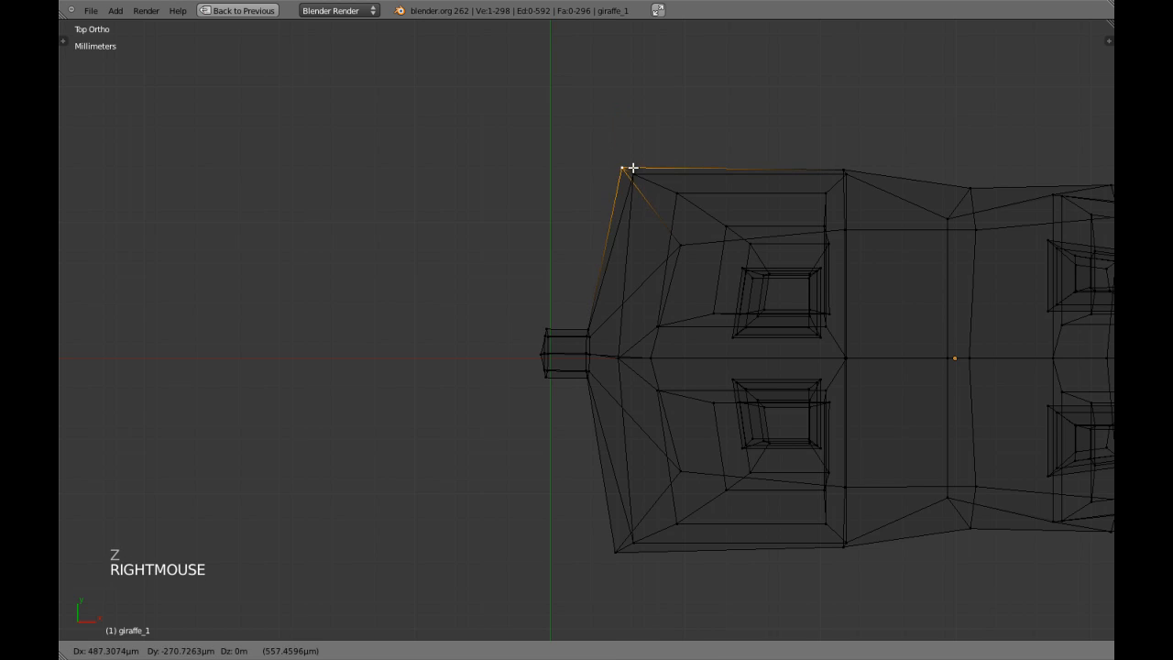
pyautogui.moveTo(639, 170); pyautogui.dragTo(636, 174, button='right')
pyautogui.press('z')
pyautogui.keyDown('shift'); pyautogui.rightClick(614, 550); pyautogui.keyUp('shift')
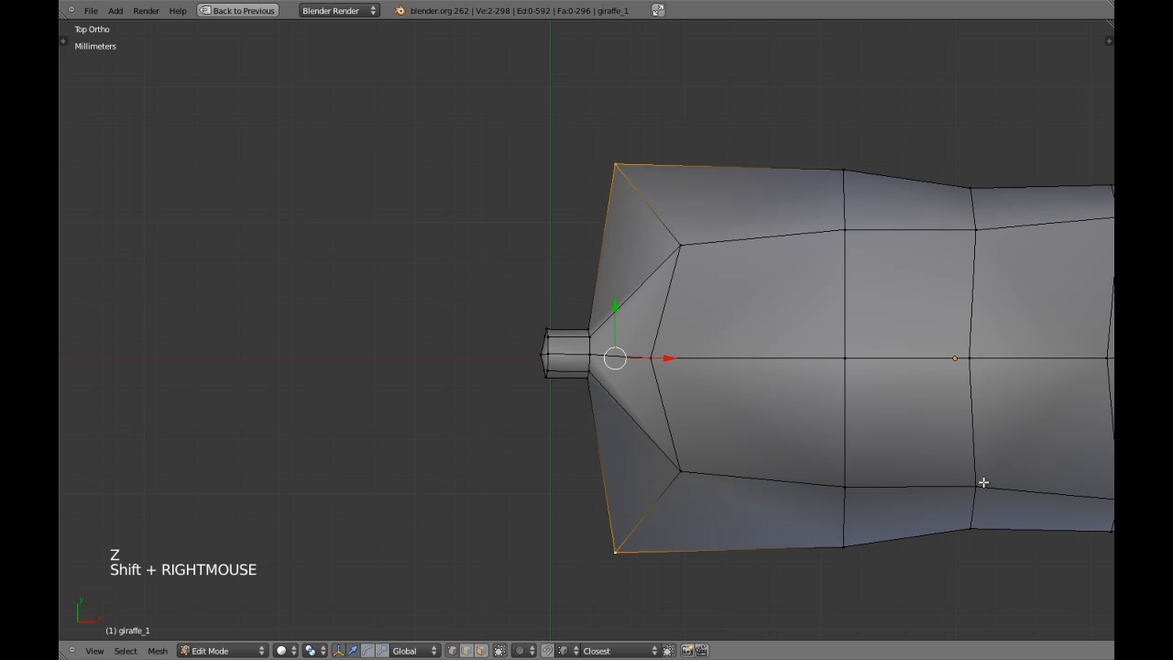
pyautogui.press('s')
pyautogui.click(997, 437)
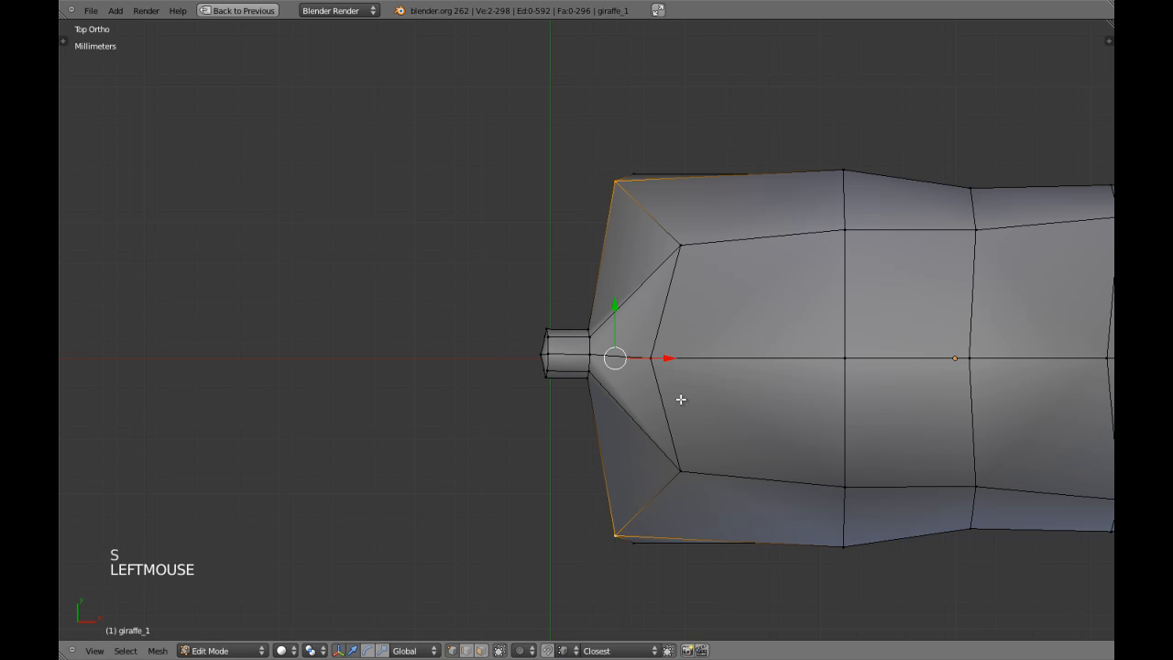
# Step: Move the two rump vertices about 1.3 mm forward along X and fine-tune their X position in front view
pyautogui.moveTo(674, 363); pyautogui.dragTo(689, 360)
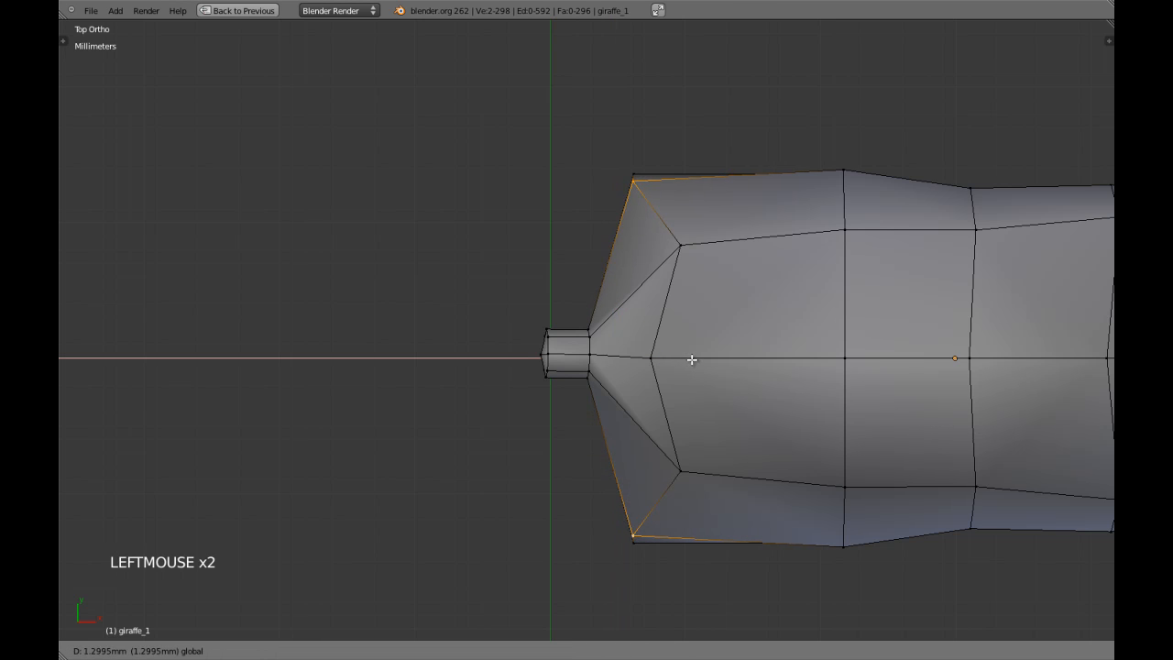
pyautogui.press('Tab')
pyautogui.scroll(-2, 690, 419)
pyautogui.press('KP_1')
pyautogui.press('Tab')
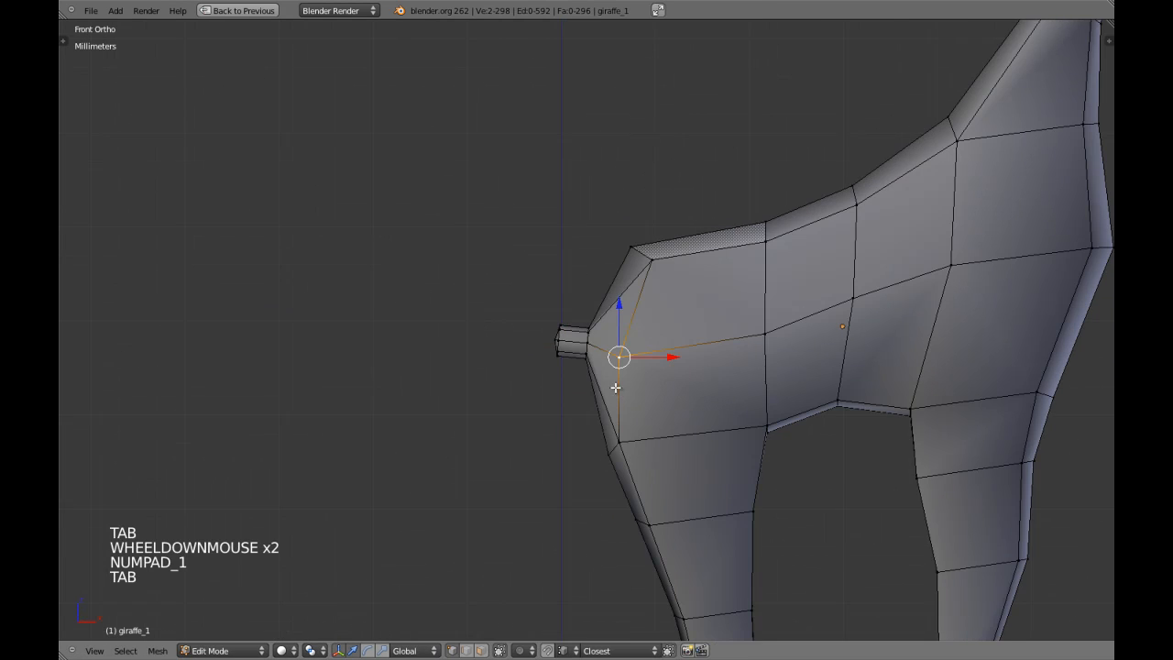
pyautogui.scroll(1, 615, 388)
pyautogui.moveTo(678, 362); pyautogui.dragTo(674, 363)
pyautogui.press('a')
pyautogui.press('z')
pyautogui.hotkey('ctrl', 'Tab')
pyautogui.click(517, 330)
pyautogui.press('c')
pyautogui.click(509, 335)
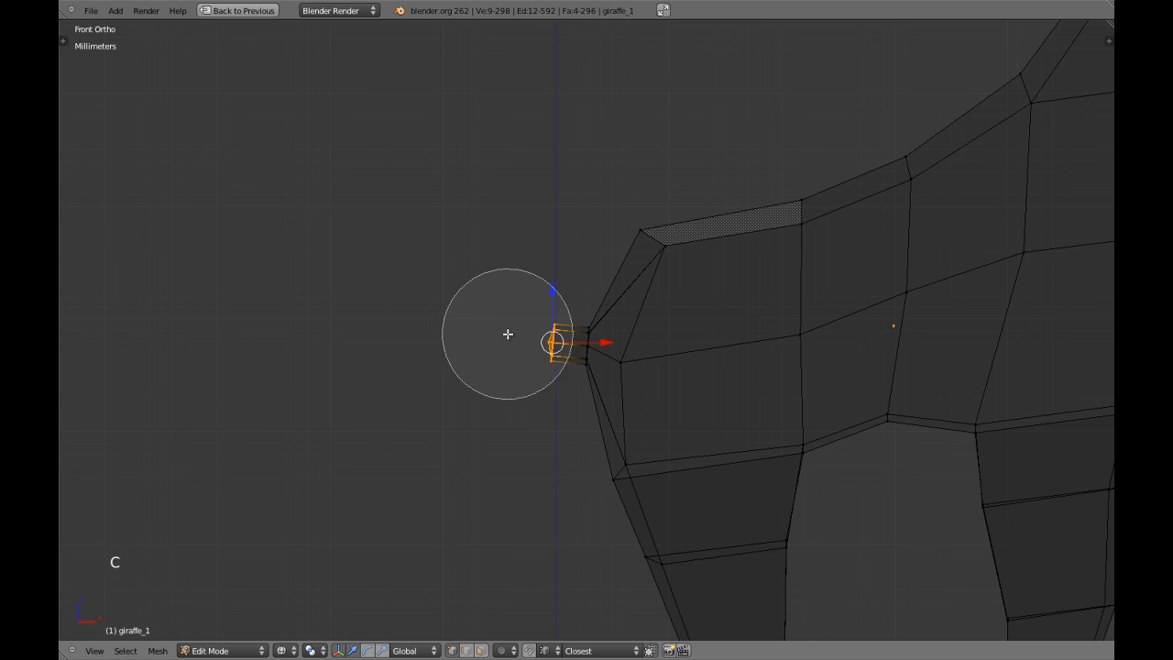
pyautogui.rightClick(508, 335)
pyautogui.press('z')
pyautogui.press('e')
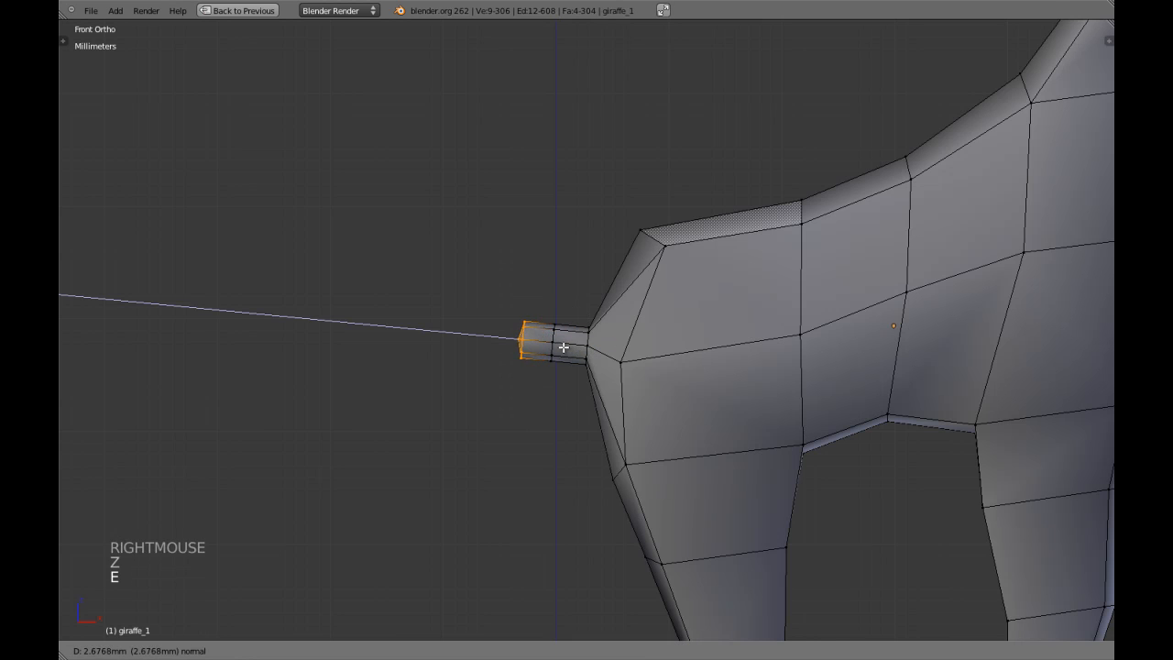
pyautogui.rightClick(563, 347)
pyautogui.hotkey('ctrl', 'z')
# Step: Select the ring of vertices at the tail's base in wireframe, snap the 3D cursor to it, and deselect
pyautogui.press('z')
pyautogui.press('a')
pyautogui.press('c')
pyautogui.scroll(5, 599, 356)
pyautogui.moveTo(592, 364); pyautogui.dragTo(588, 326)
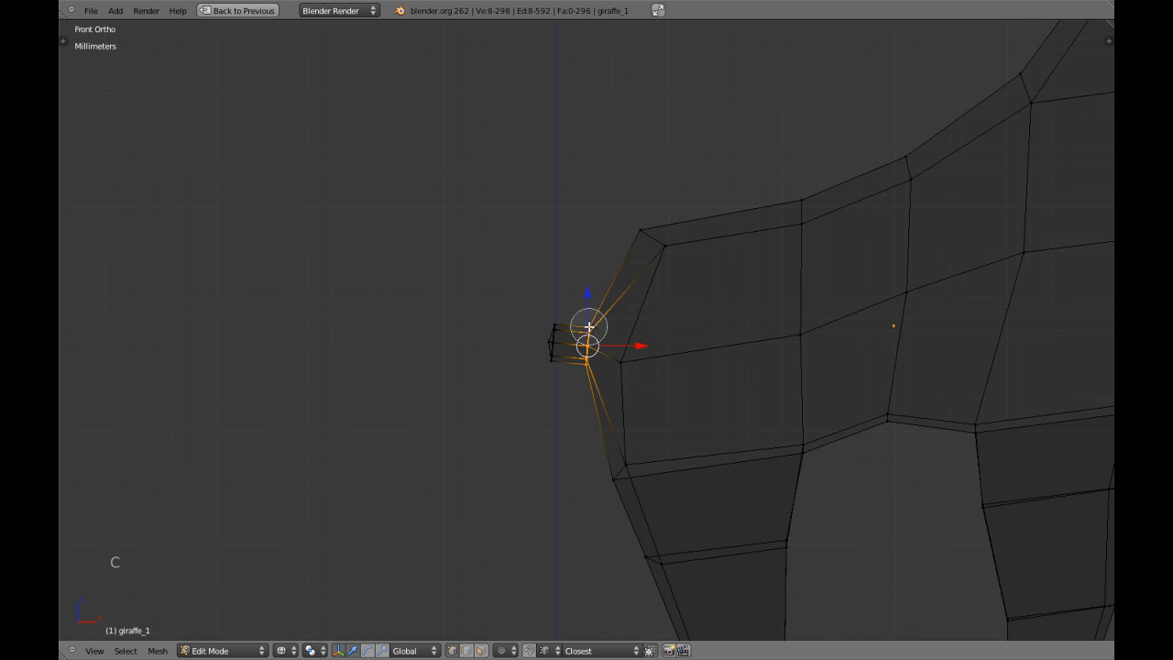
pyautogui.rightClick(588, 327)
pyautogui.hotkey('shift', 's')
pyautogui.click(575, 324)
pyautogui.press('a')
pyautogui.press('z')
pyautogui.press('z')
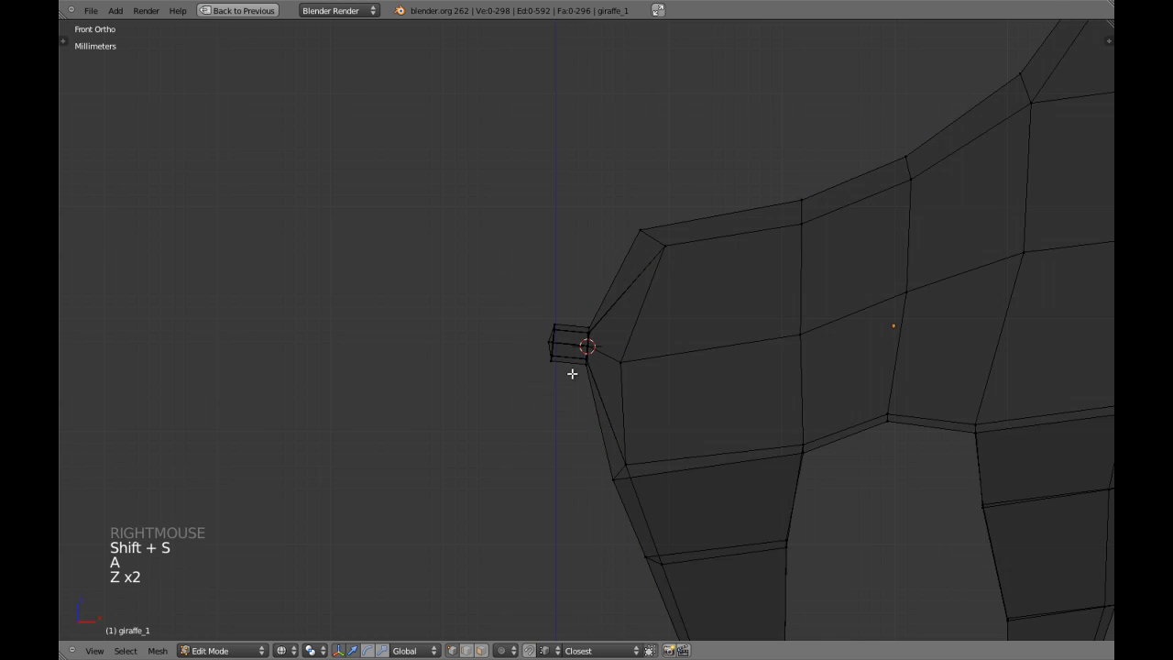
# Step: Select the tail stub's end vertices, set the pivot to the 3D cursor, and rotate them downward around the tail base
pyautogui.moveTo(547, 337); pyautogui.dragTo(550, 364)
pyautogui.rightClick(550, 364)
pyautogui.press('.')
pyautogui.press('z')
pyautogui.scroll(4, 566, 375)
pyautogui.press('z')
pyautogui.scroll(-4, 577, 380)
pyautogui.scroll(-3, 576, 381)
pyautogui.scroll(3, 574, 371)
pyautogui.press('r')
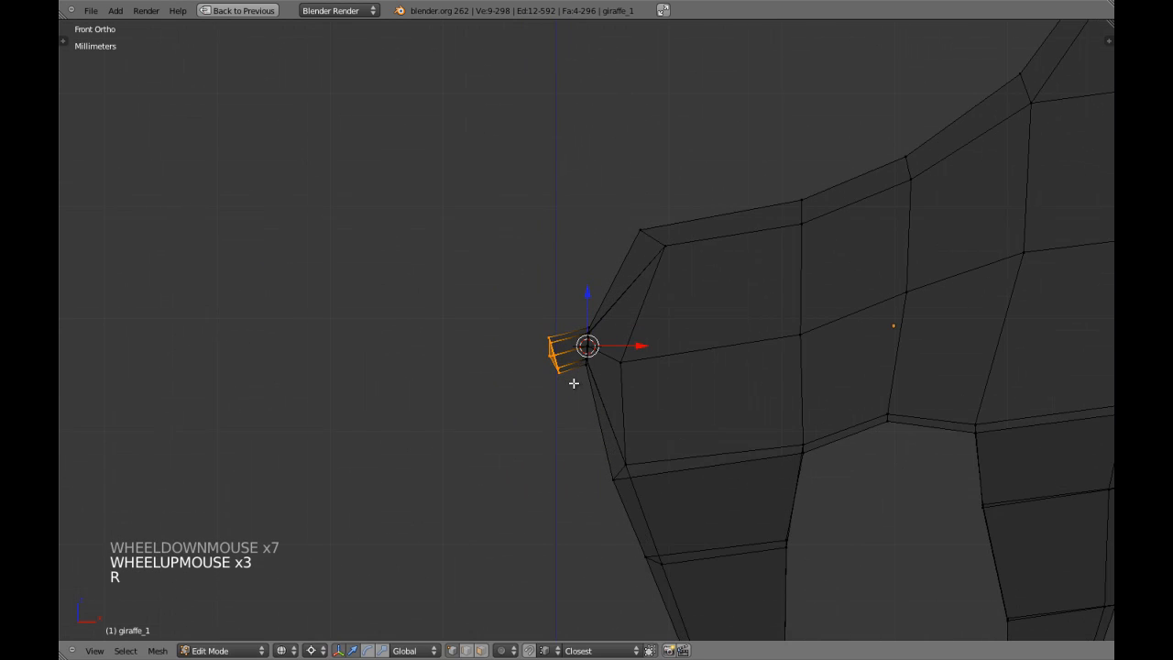
# Step: Extrude the tail's end into a second segment and rotate it by about -8.6° around the 3D cursor
pyautogui.press('e')
pyautogui.press('e')
pyautogui.click(455, 382)
pyautogui.press('r')
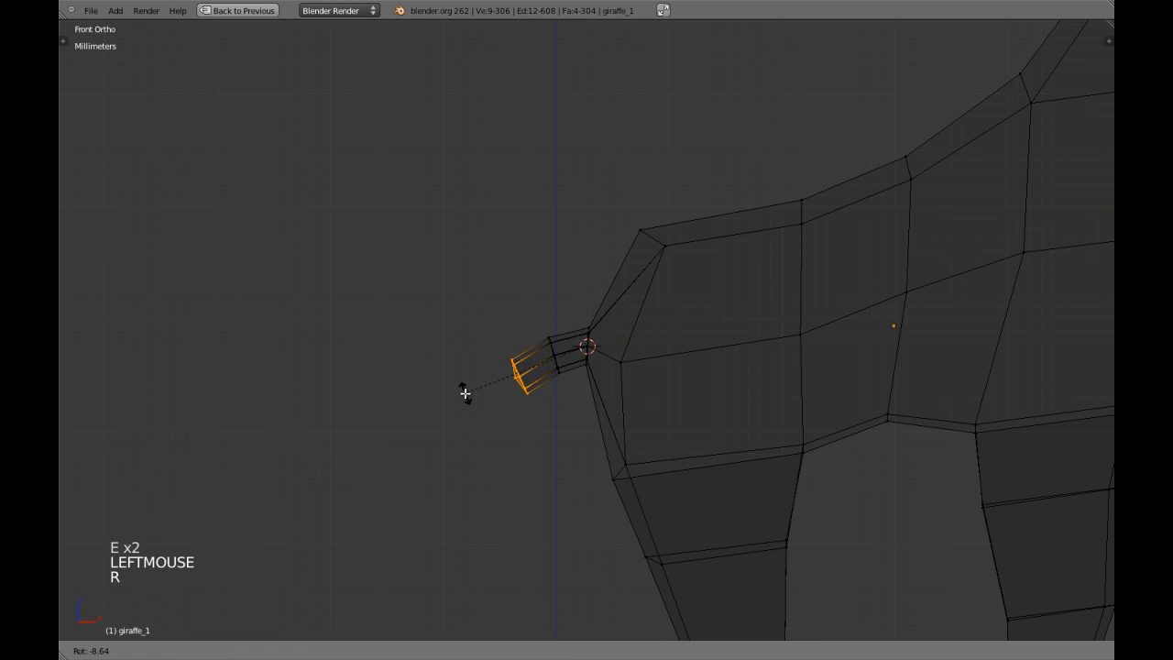
pyautogui.click(466, 393)
# Step: Extrude a third tail segment and rotate its end around the 3D cursor to continue the downward curve
pyautogui.press('e')
pyautogui.press('e')
pyautogui.click(456, 408)
pyautogui.press('r')
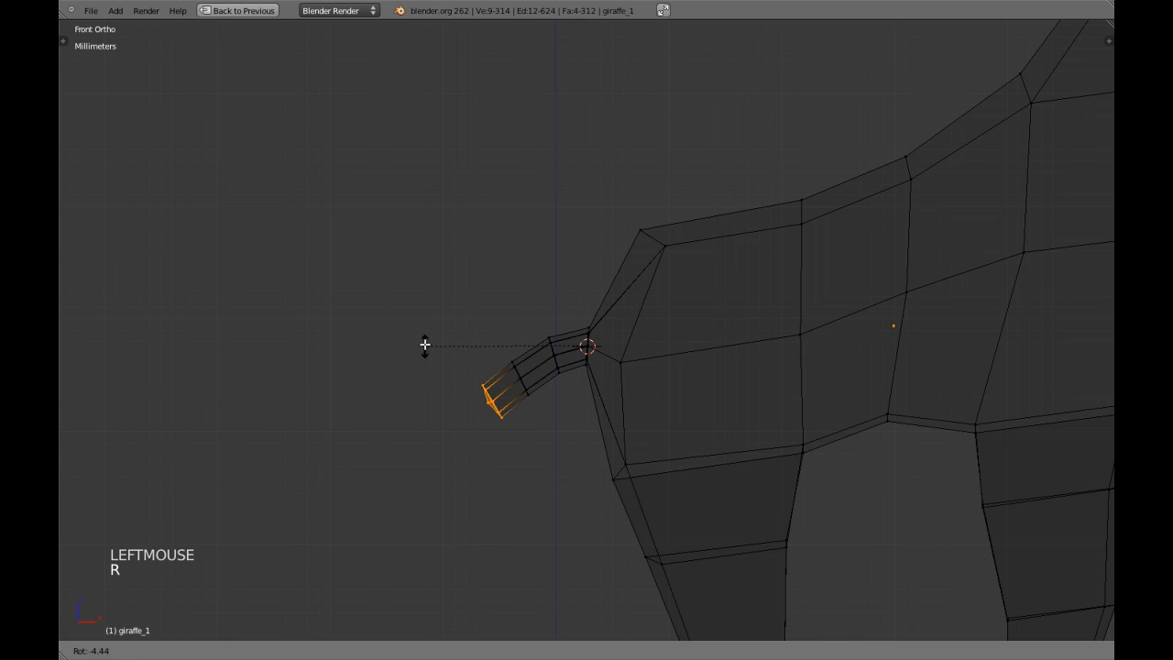
pyautogui.rightClick(530, 355)
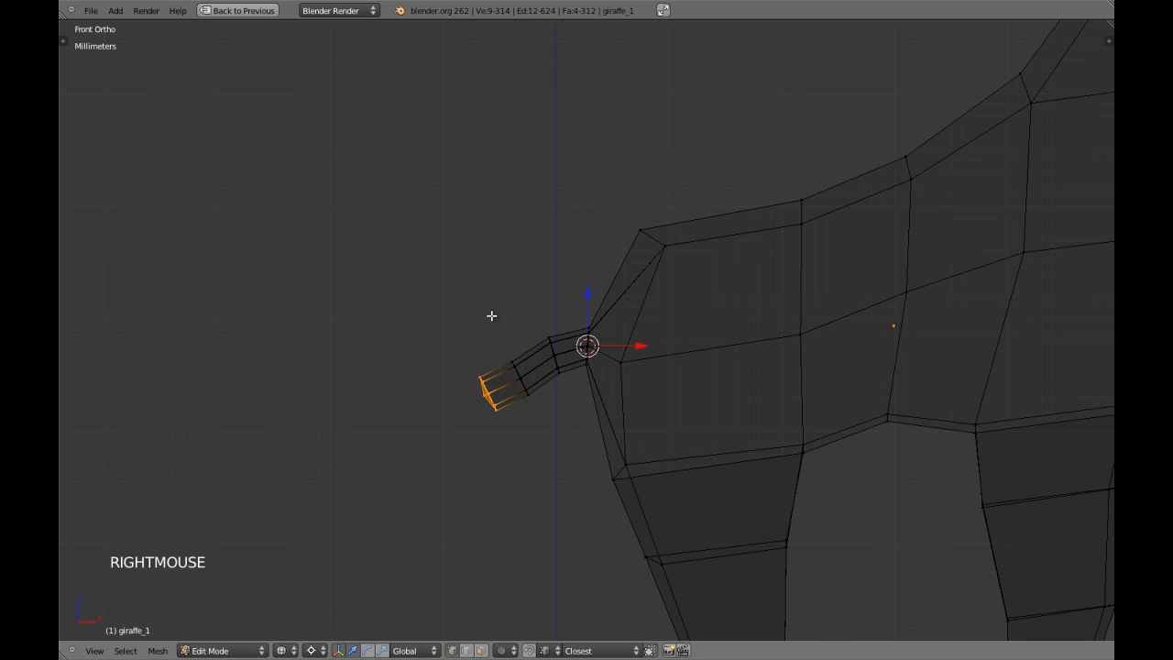
pyautogui.press('r')
pyautogui.press('r')
pyautogui.click(479, 315)
pyautogui.scroll(2, 513, 366)
pyautogui.press('z')
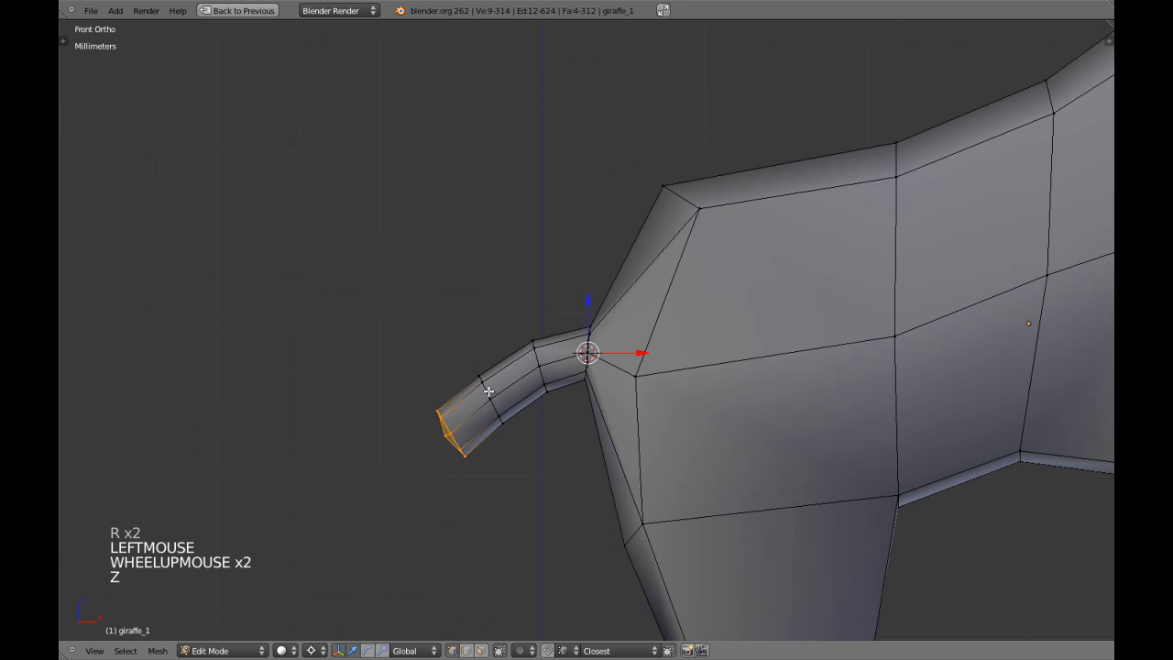
# Step: Select the edge loop before the tail's end, rotate it about 1° around the 3D cursor, and deselect
pyautogui.press('a')
pyautogui.keyDown('alt'); pyautogui.keyDown('shift'); pyautogui.rightClick(497, 390); pyautogui.keyUp('shift'); pyautogui.keyUp('alt')
pyautogui.press('r')
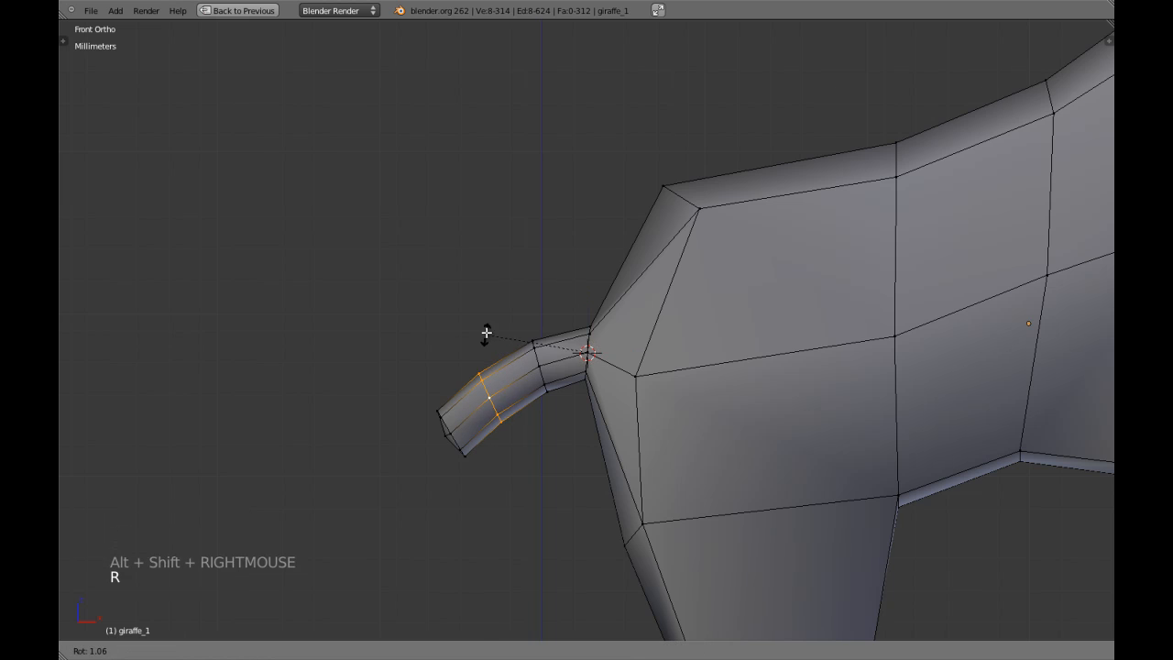
pyautogui.keyDown('shift'); pyautogui.click(487, 333); pyautogui.keyUp('shift')
pyautogui.press('z')
pyautogui.press('a')
pyautogui.press('z')
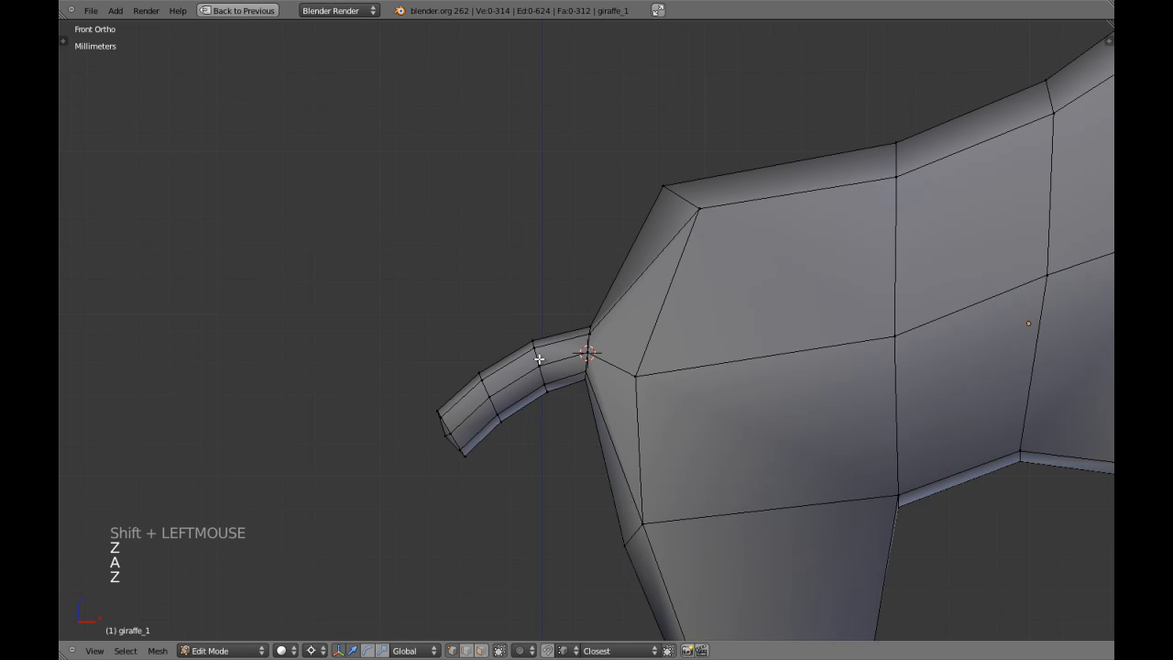
# Step: Set the pivot to the median point and scale down the first two edge loops behind the tail's base
pyautogui.keyDown('alt'); pyautogui.keyDown('shift'); pyautogui.rightClick(539, 365); pyautogui.keyUp('shift'); pyautogui.keyUp('alt')
pyautogui.hotkey('ctrl', ',')
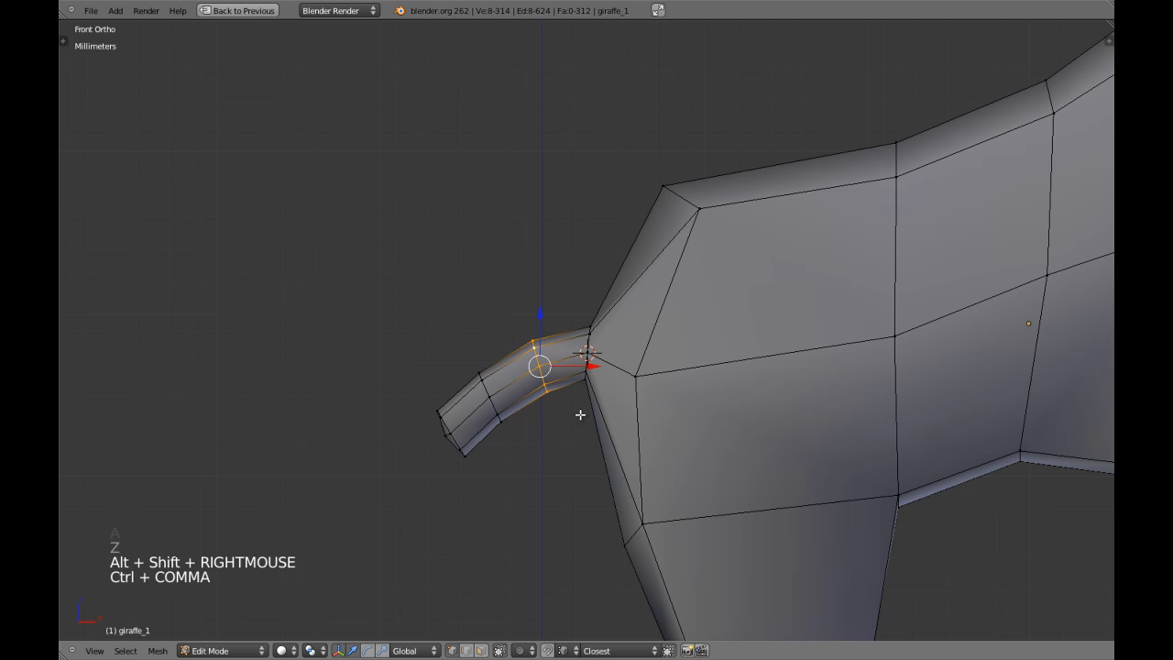
pyautogui.press('s')
pyautogui.click(628, 397)
pyautogui.press('a')
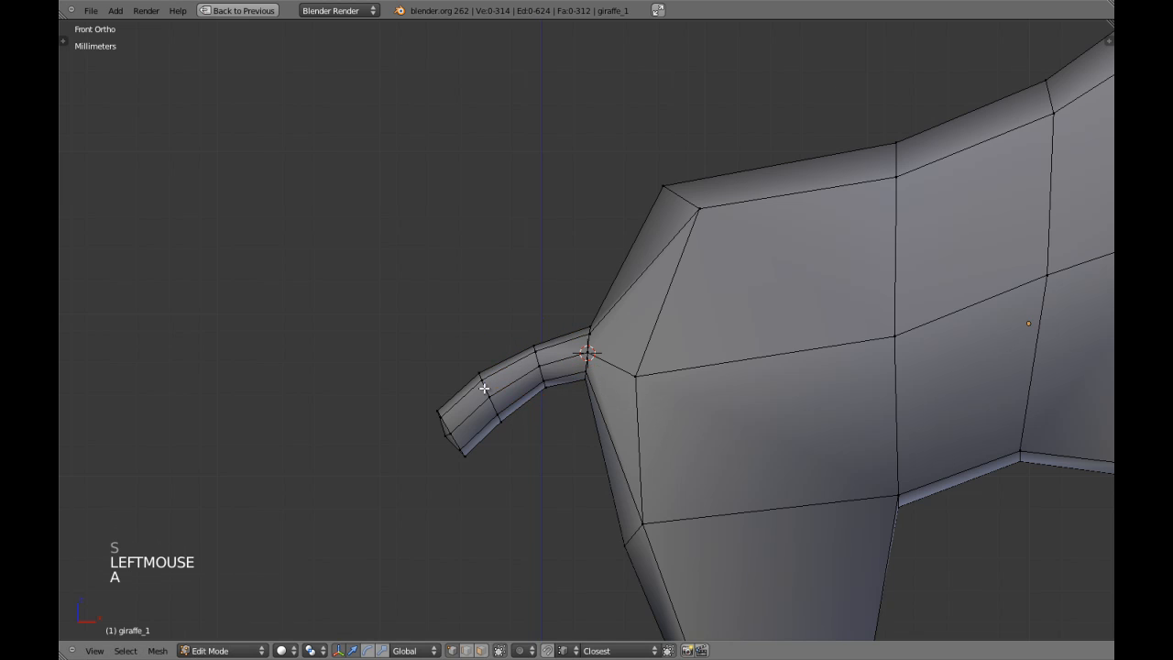
pyautogui.keyDown('alt'); pyautogui.keyDown('shift'); pyautogui.rightClick(483, 388); pyautogui.keyUp('shift'); pyautogui.keyUp('alt')
pyautogui.press('s')
pyautogui.click(538, 390)
# Step: Select the tail's end vertices in wireframe and scale them up around their median point to widen the end
pyautogui.press('z')
pyautogui.press('a')
pyautogui.press('c')
pyautogui.moveTo(424, 405); pyautogui.dragTo(468, 467)
pyautogui.rightClick(472, 467)
pyautogui.press('.')
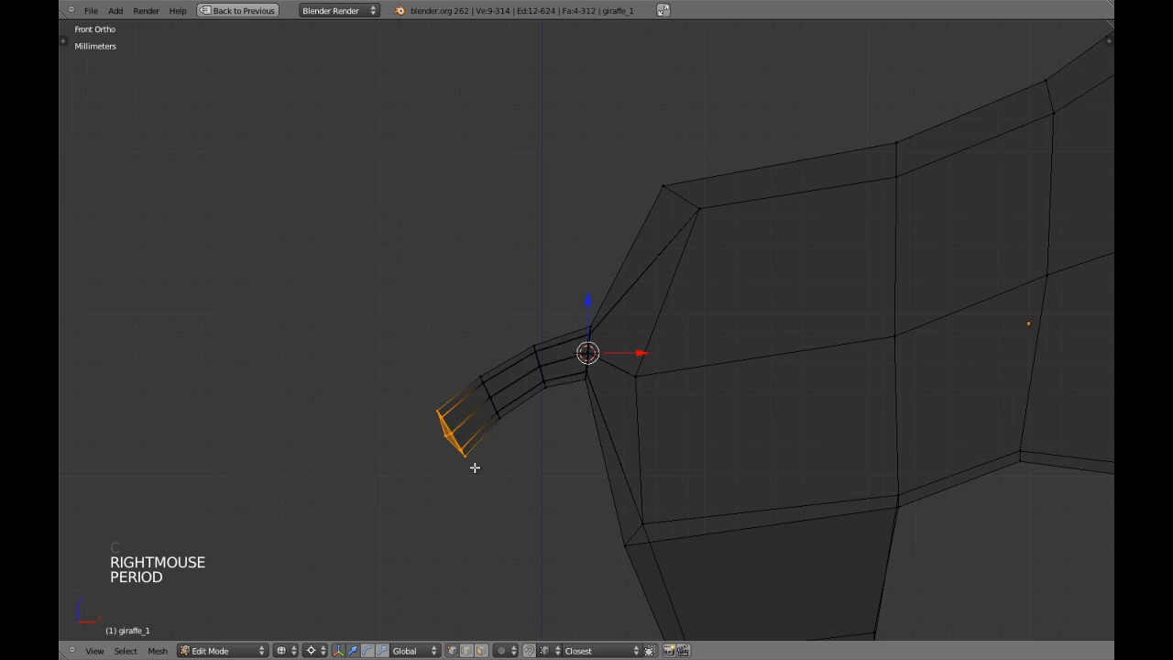
pyautogui.hotkey('ctrl', ',')
pyautogui.press('s')
pyautogui.click(530, 451)
# Step: Extrude the tail's end into a tuft segment, scale it up, and rotate it downward around the 3D cursor
pyautogui.press('e')
pyautogui.press('e')
pyautogui.click(486, 477)
pyautogui.press('s')
pyautogui.press('s')
pyautogui.click(580, 493)
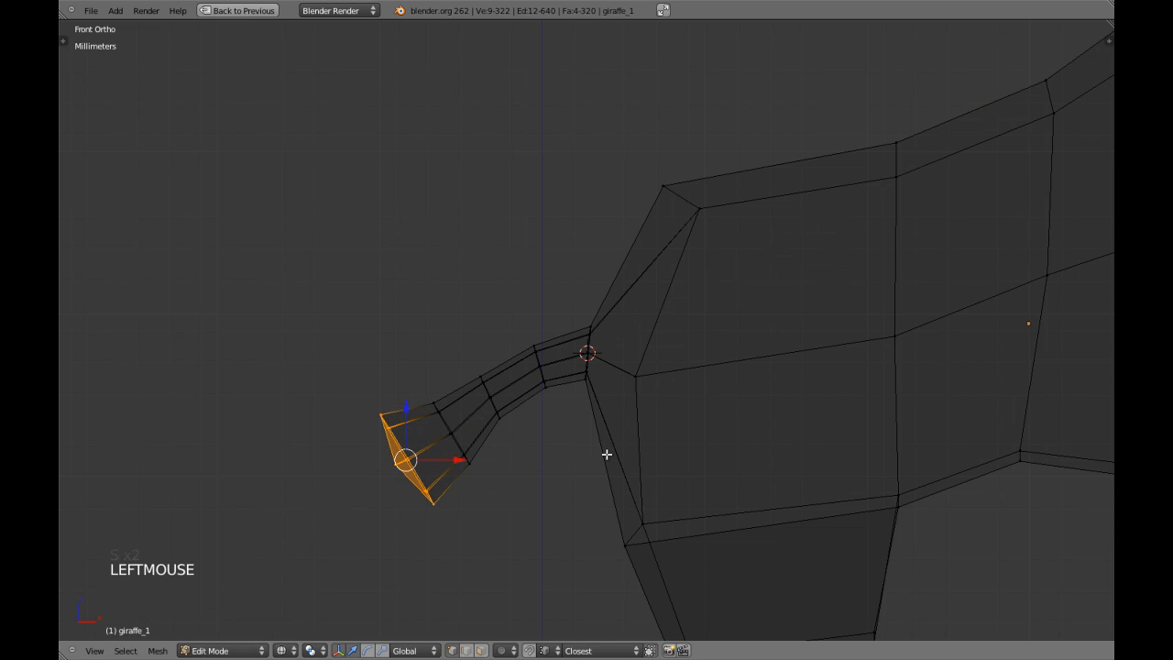
pyautogui.press('r')
pyautogui.press('r')
pyautogui.click(618, 414)
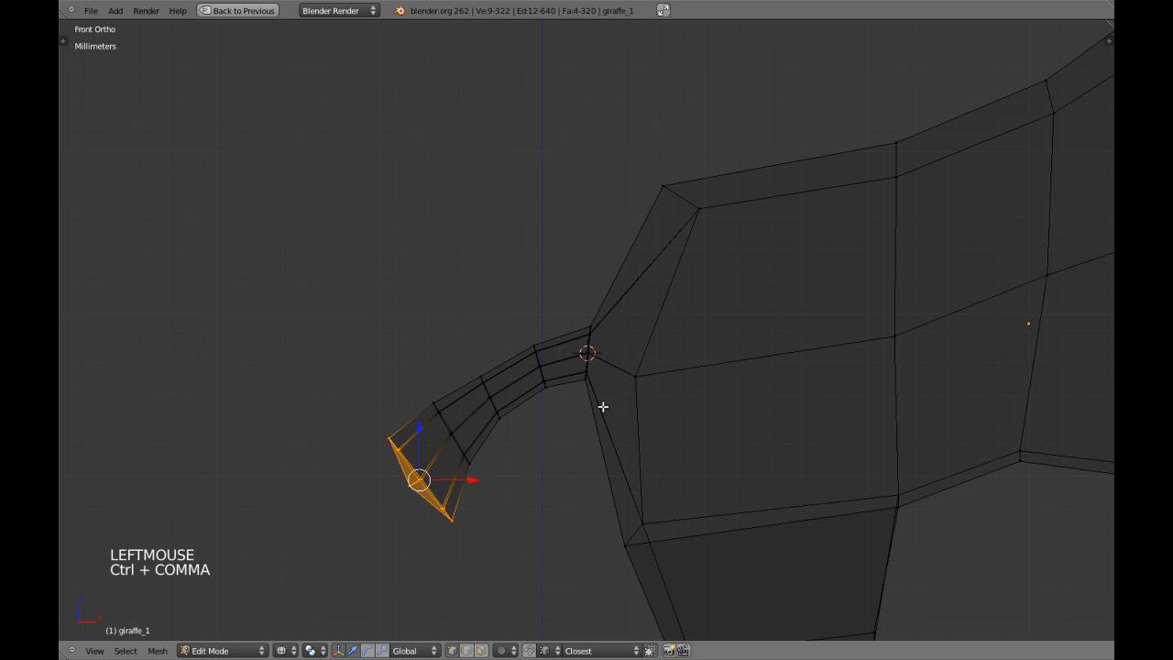
# Step: Extrude another tuft segment, rotate its end about -2.3° around the 3D cursor, and scale the end down around its median
pyautogui.press('e')
pyautogui.click(532, 412)
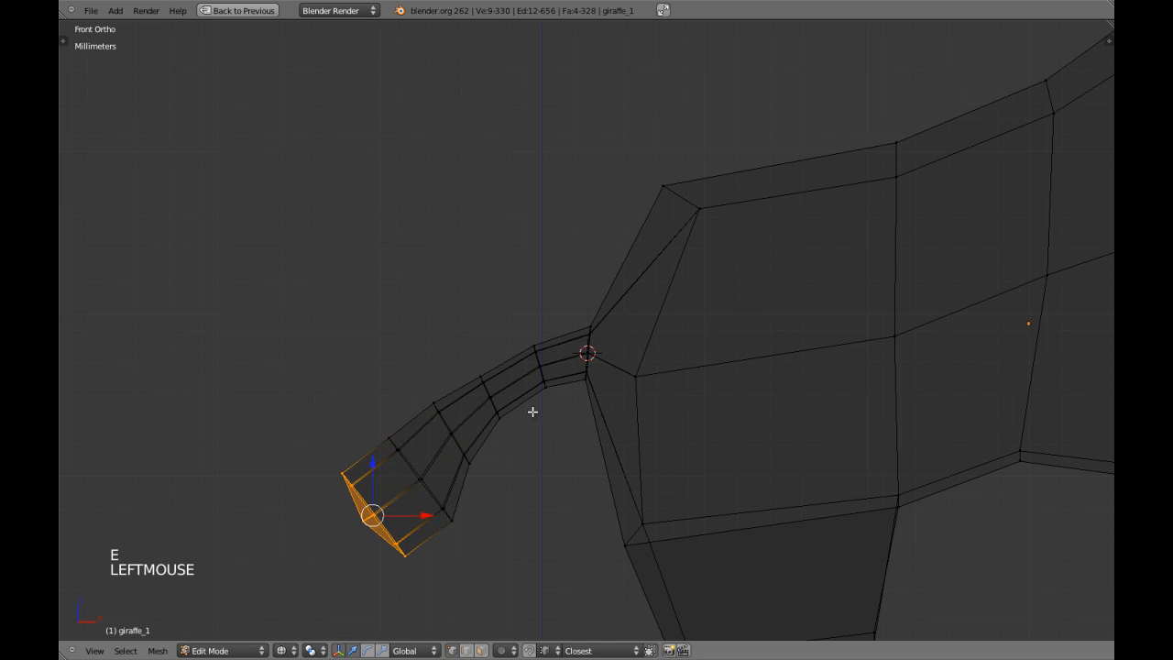
pyautogui.press('r')
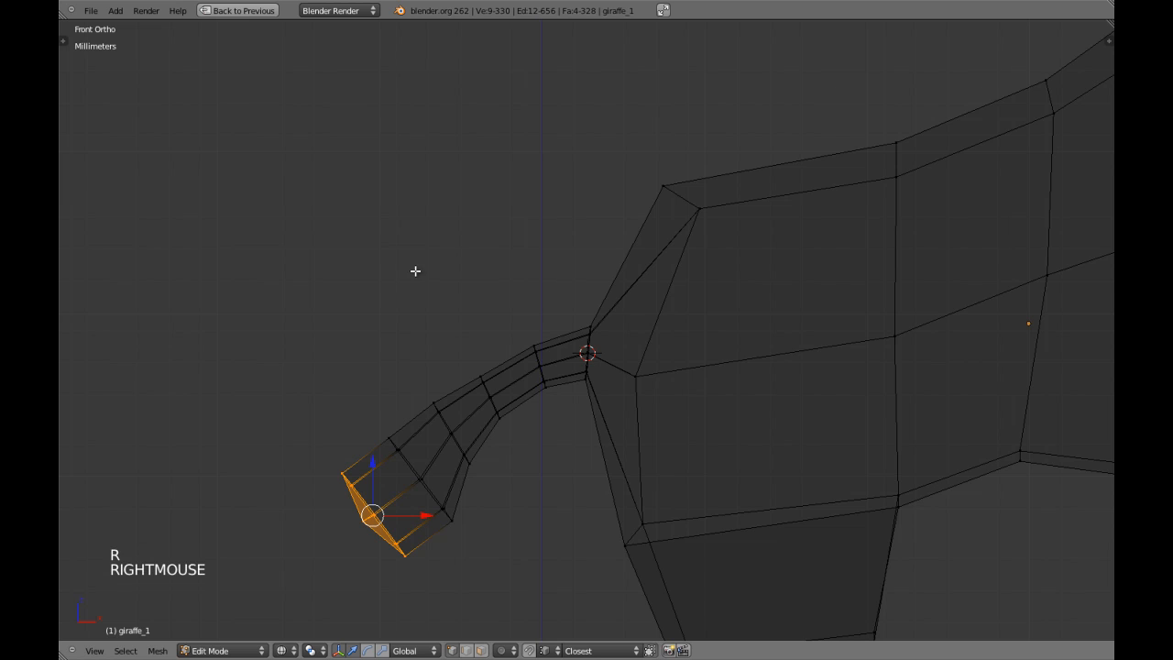
pyautogui.press('r')
pyautogui.press('r')
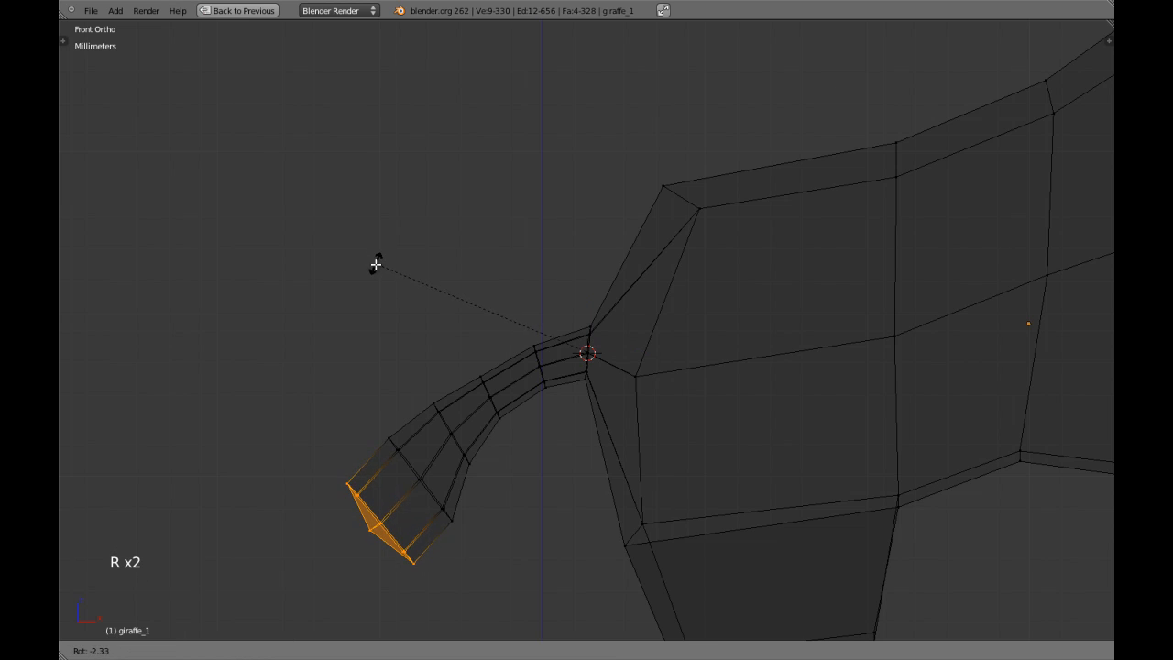
pyautogui.click(377, 265)
pyautogui.press('s')
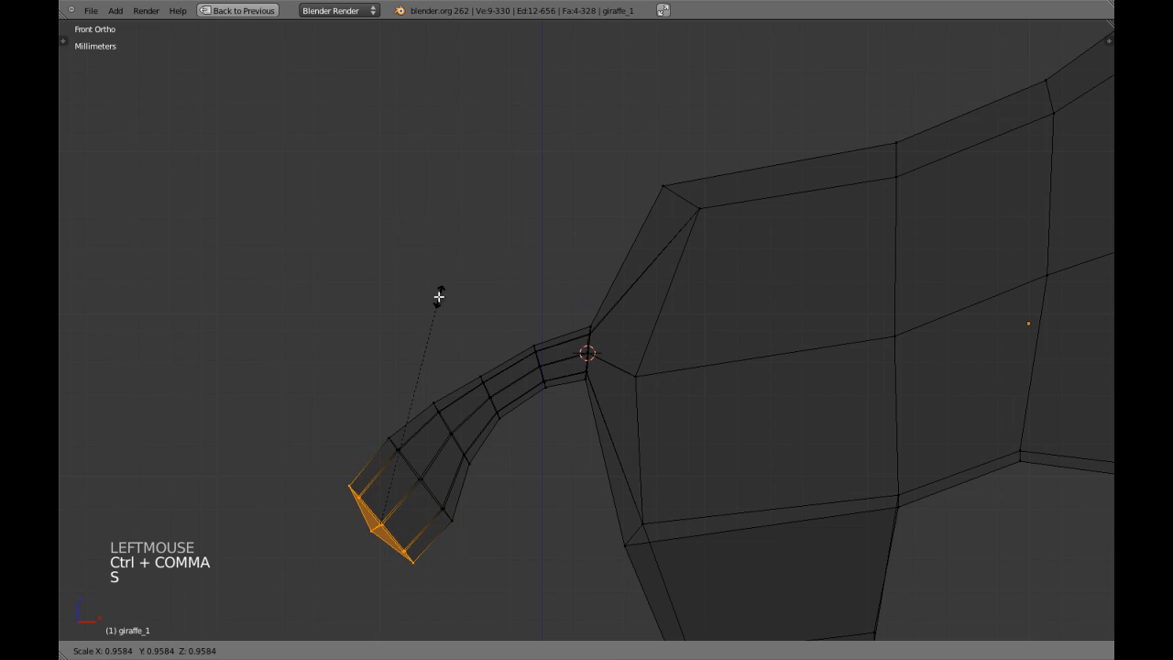
pyautogui.click(419, 328)
# Step: Leave edit mode, restore the full screen layout, and show the giraffe's subdivision surface in the viewport
pyautogui.press('z')
pyautogui.scroll(-3, 411, 343)
pyautogui.press('Tab')
pyautogui.moveTo(411, 342)
pyautogui.mouseDown(button='middle')
pyautogui.moveTo(602, 356)
pyautogui.moveTo(708, 340)
pyautogui.mouseUp(button='middle')
pyautogui.scroll(-3, 555, 359)
pyautogui.rightClick(713, 340)
pyautogui.hotkey('shift', 'space')
pyautogui.click(1020, 190)
pyautogui.scroll(-4, 598, 419)
pyautogui.press('a')
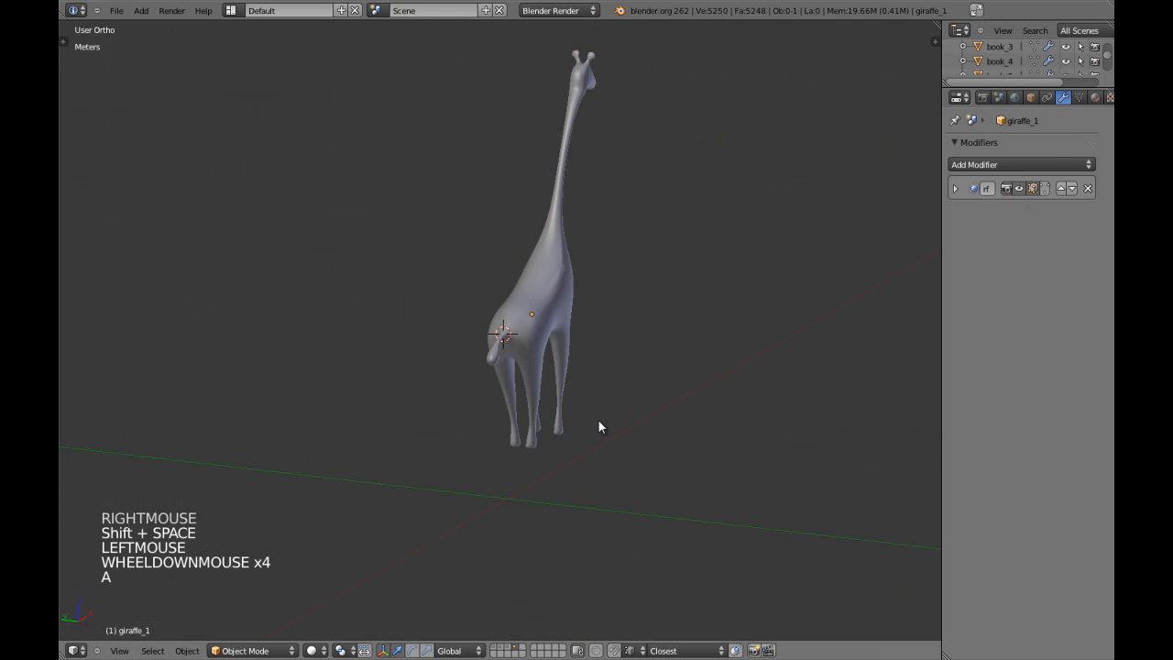
# Step: Examine the smoothed giraffe's tail and overall shape from several angles, and reopen its mesh for editing in front view
pyautogui.moveTo(598, 419); pyautogui.dragTo(538, 352, button='middle')
pyautogui.scroll(-2, 537, 351)
pyautogui.scroll(4, 537, 351)
pyautogui.press('KP_1')
pyautogui.rightClick(538, 351)
pyautogui.click(770, 348)
pyautogui.scroll(4, 607, 335)
pyautogui.press('a')
pyautogui.rightClick(608, 332)
pyautogui.press('Tab')
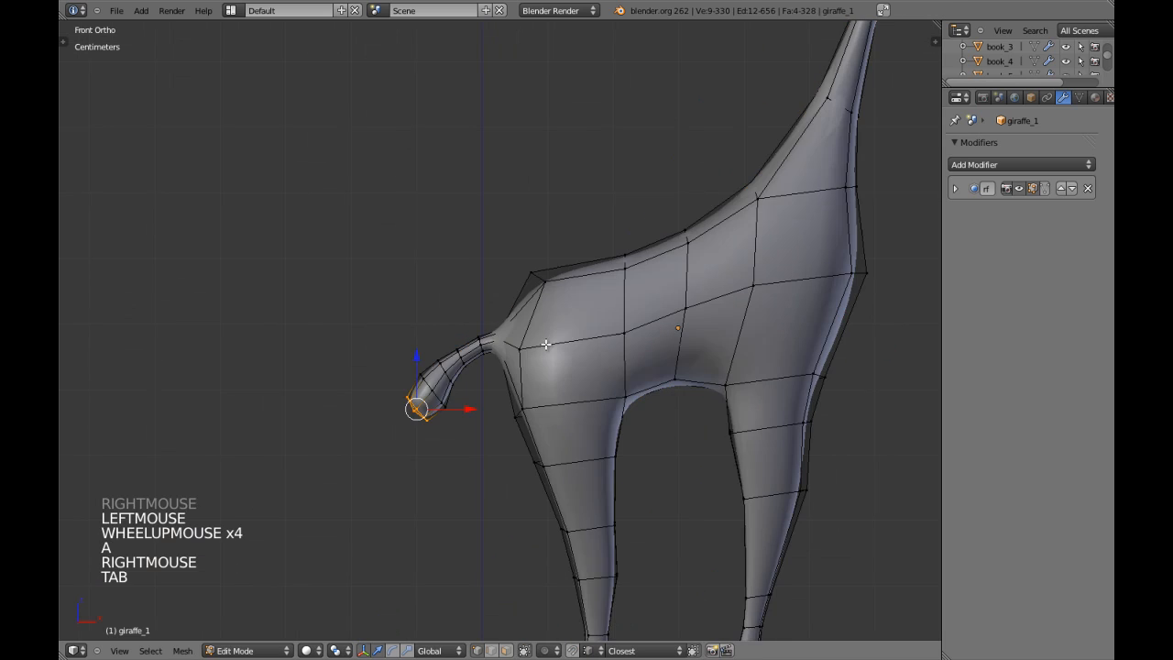
# Step: Display the edit cage on the subdivided surface, circle-select the tail's vertices in wireframe, and turn that cage display off again
pyautogui.scroll(4, 498, 361)
pyautogui.press('z')
pyautogui.press('z')
pyautogui.click(1043, 188)
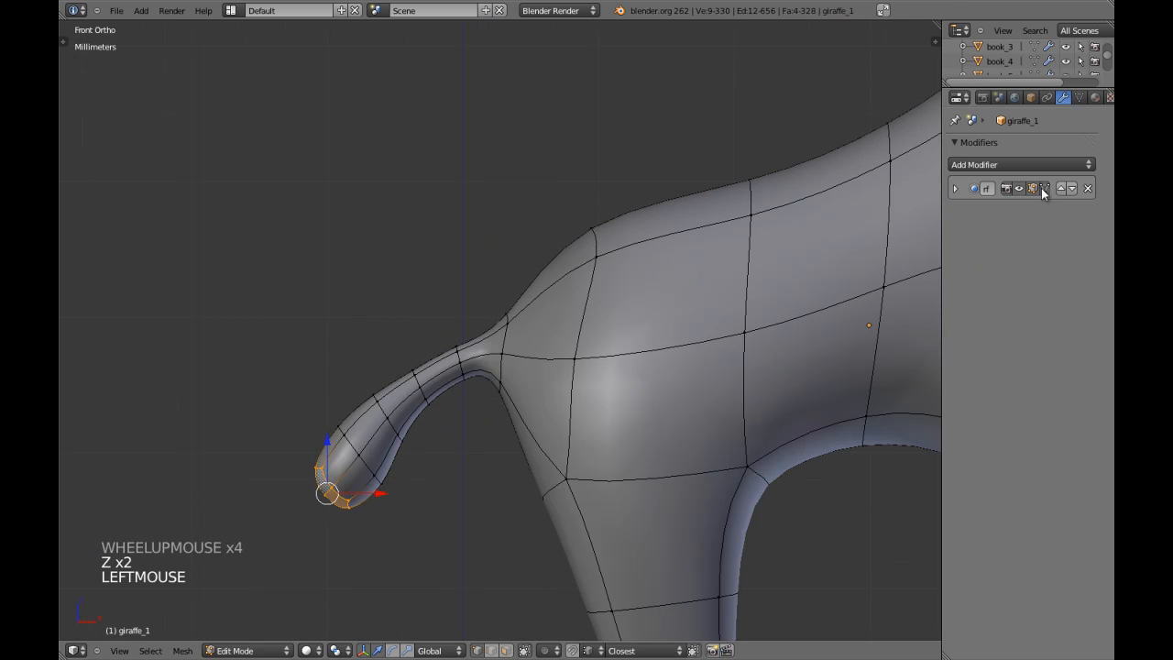
pyautogui.scroll(-2, 366, 400)
pyautogui.press('a')
pyautogui.press('z')
pyautogui.press('c')
pyautogui.scroll(-3, 390, 432)
pyautogui.moveTo(390, 432)
pyautogui.mouseDown()
pyautogui.moveTo(418, 371)
pyautogui.moveTo(443, 364)
pyautogui.moveTo(483, 392)
pyautogui.moveTo(466, 408)
pyautogui.mouseUp()
pyautogui.rightClick(444, 364)
pyautogui.press('z')
pyautogui.click(1041, 187)
# Step: Grow the selection to the whole tail up to its base ring and move it slightly forward along X
pyautogui.scroll(1, 479, 394)
pyautogui.press('z')
pyautogui.moveTo(414, 357); pyautogui.dragTo(414, 356)
pyautogui.press('ctrl+KP_Add')
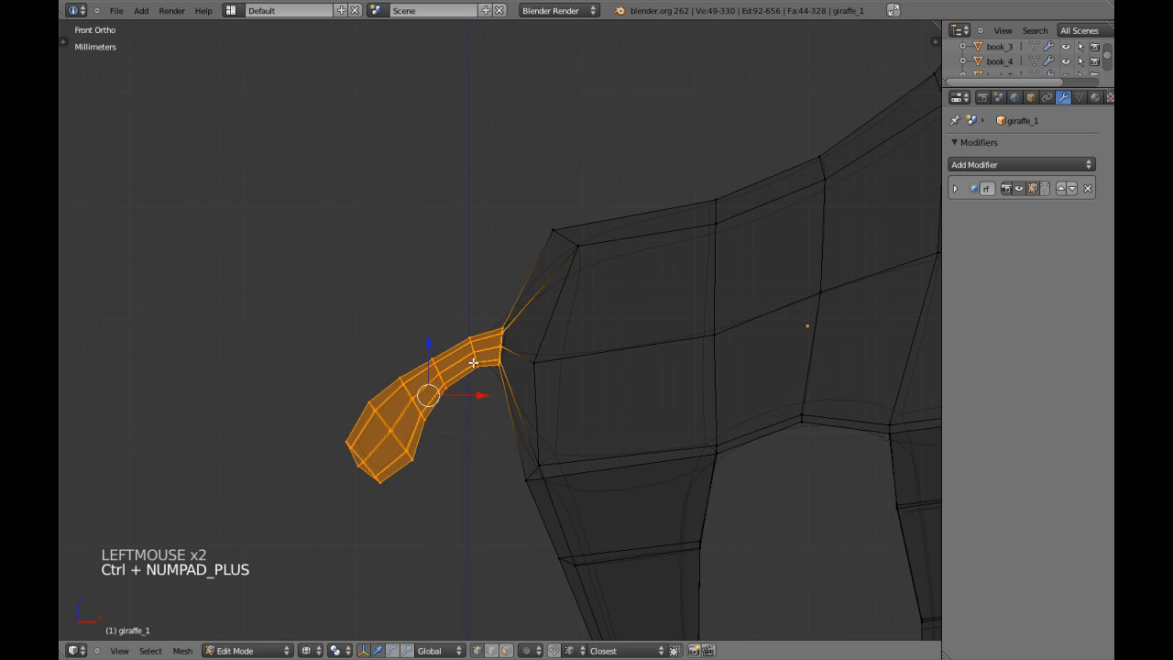
pyautogui.press('z')
pyautogui.moveTo(480, 392); pyautogui.dragTo(497, 393)
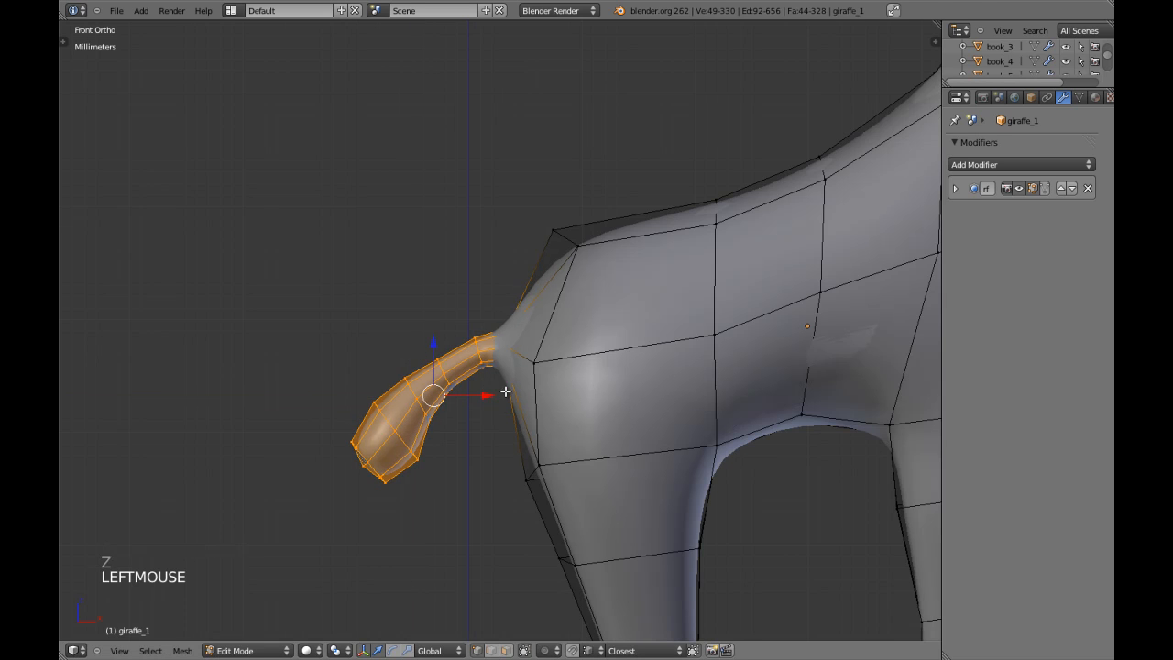
pyautogui.scroll(-3, 535, 398)
pyautogui.press('Tab')
pyautogui.scroll(-4, 535, 399)
pyautogui.scroll(3, 519, 377)
pyautogui.press('Tab')
pyautogui.scroll(5, 495, 394)
pyautogui.press('a')
pyautogui.keyDown('shift'); pyautogui.moveTo(482, 401); pyautogui.dragTo(475, 375, button='middle'); pyautogui.keyUp('shift')
pyautogui.press('z')
pyautogui.scroll(1, 452, 371)
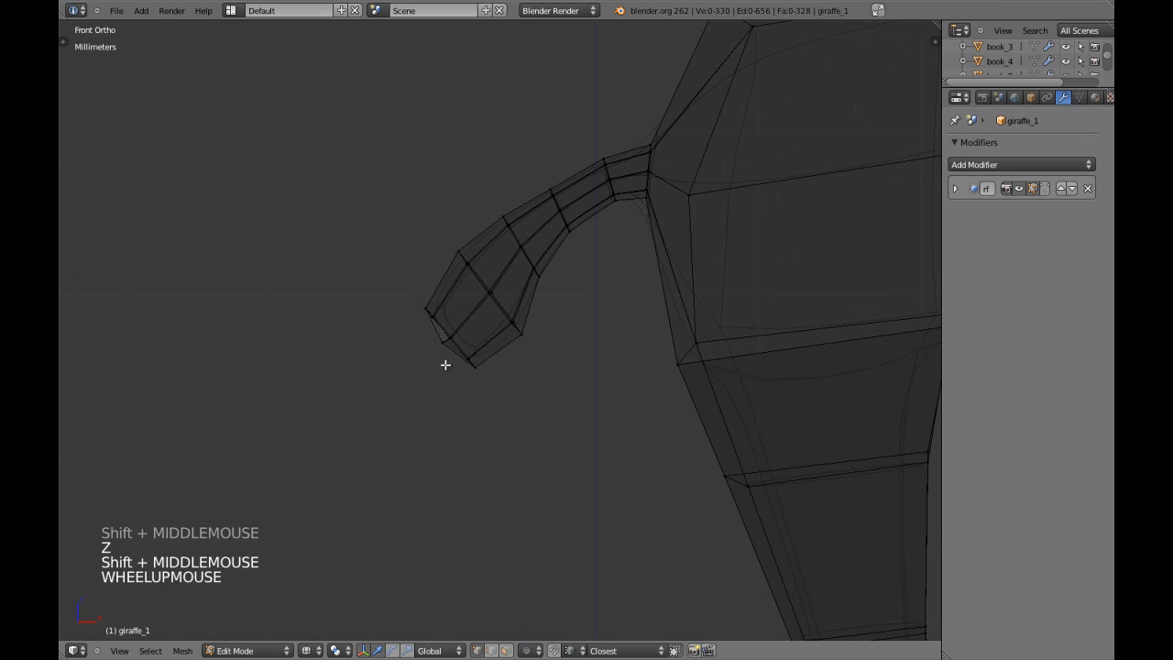
pyautogui.press('c')
pyautogui.moveTo(406, 340); pyautogui.dragTo(464, 398)
pyautogui.rightClick(468, 399)
pyautogui.press('z')
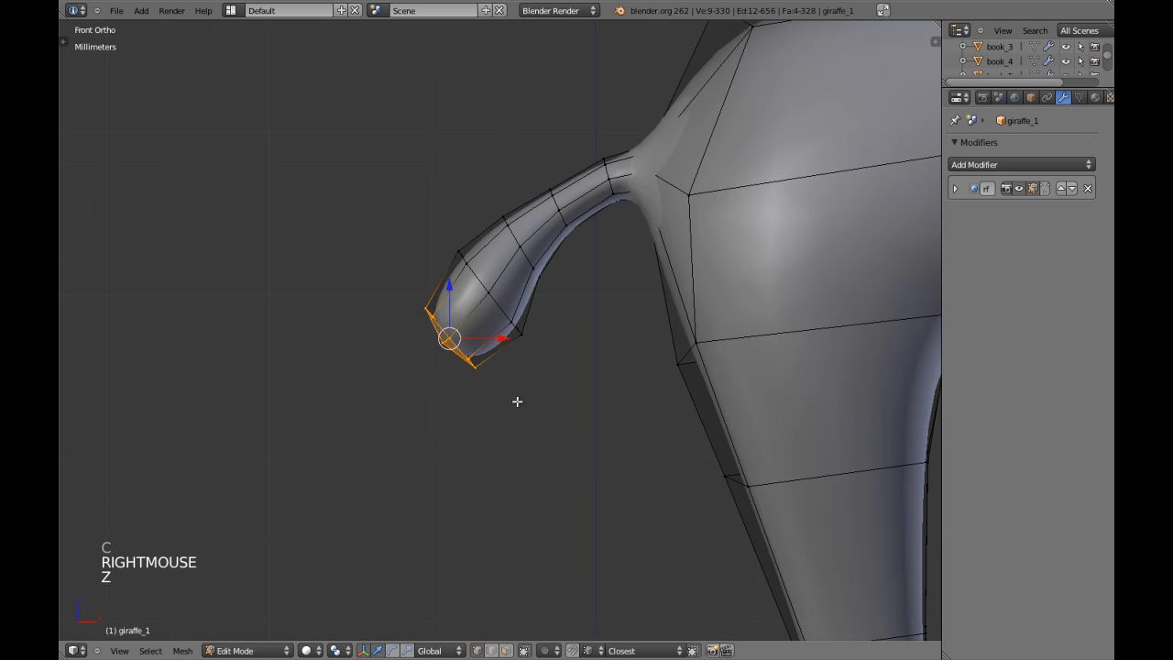
pyautogui.press('s')
pyautogui.rightClick(529, 398)
# Step: Pull a vertex at the tail's tip slightly outward, and circle-select the tail in wireframe and scale it to about 0.9
pyautogui.moveTo(431, 349); pyautogui.dragTo(422, 361, button='right')
pyautogui.scroll(-3, 477, 358)
pyautogui.press('a')
pyautogui.press('z')
pyautogui.press('c')
pyautogui.moveTo(473, 327); pyautogui.dragTo(530, 256)
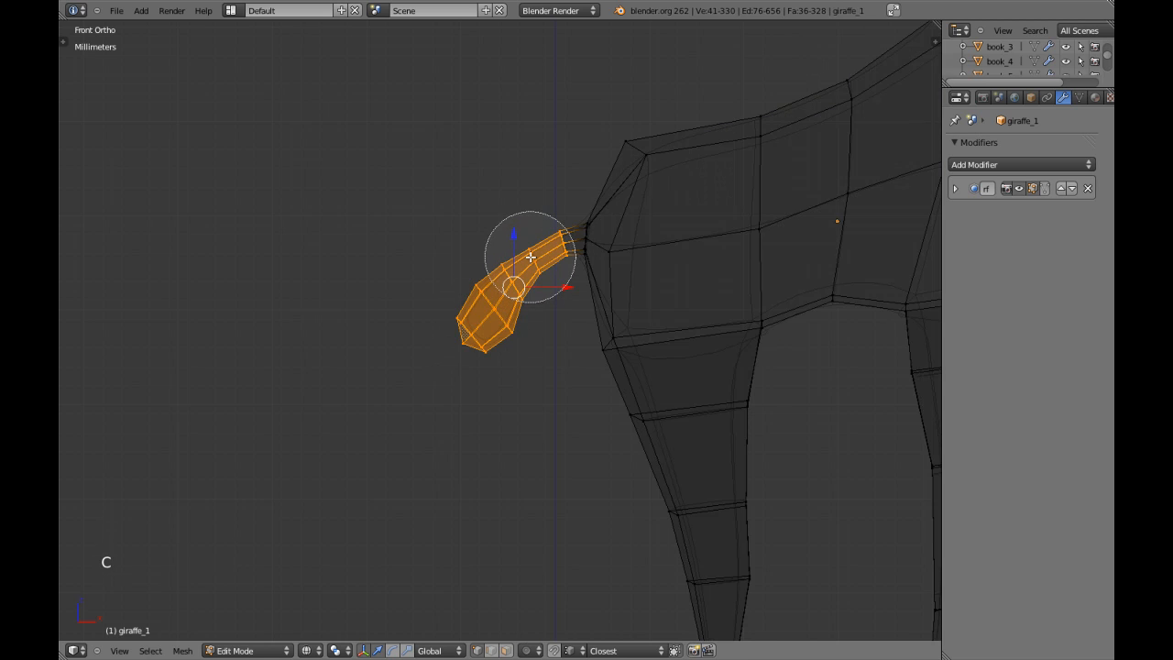
pyautogui.rightClick(531, 257)
pyautogui.press('z')
pyautogui.press('s')
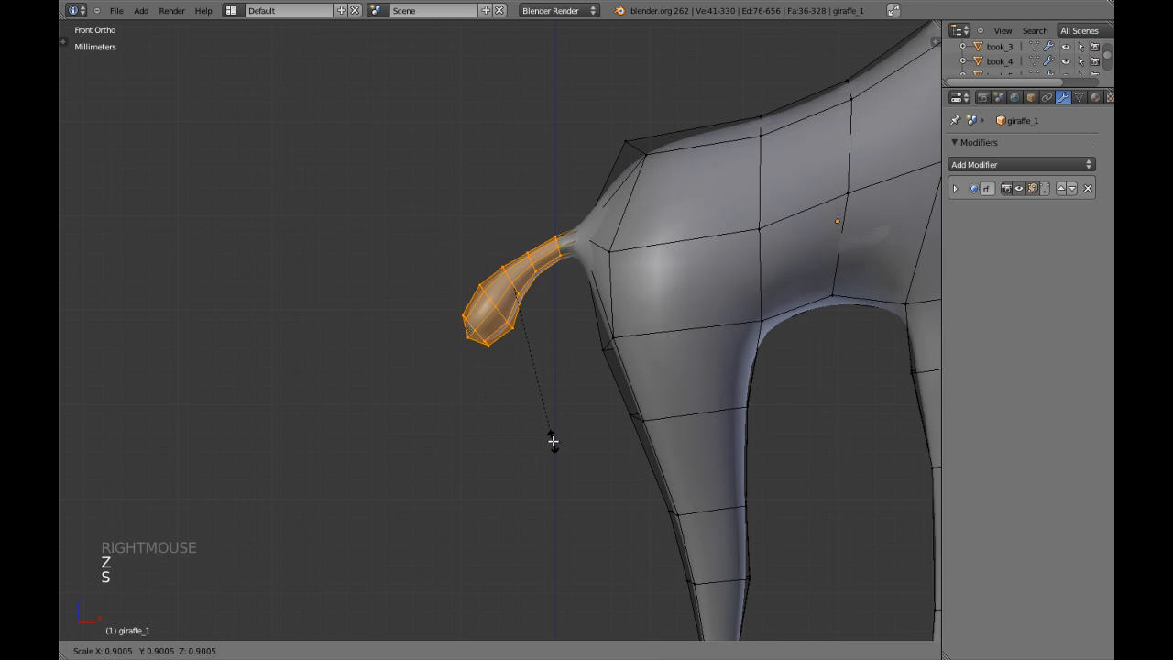
pyautogui.click(553, 435)
# Step: Move the scaled tail slightly toward the rump along X, adjust its height minutely, and leave edit mode with nothing selected
pyautogui.moveTo(566, 285); pyautogui.dragTo(574, 285)
pyautogui.moveTo(530, 240); pyautogui.dragTo(531, 240)
pyautogui.press('Tab')
pyautogui.scroll(-3, 592, 268)
pyautogui.press('a')
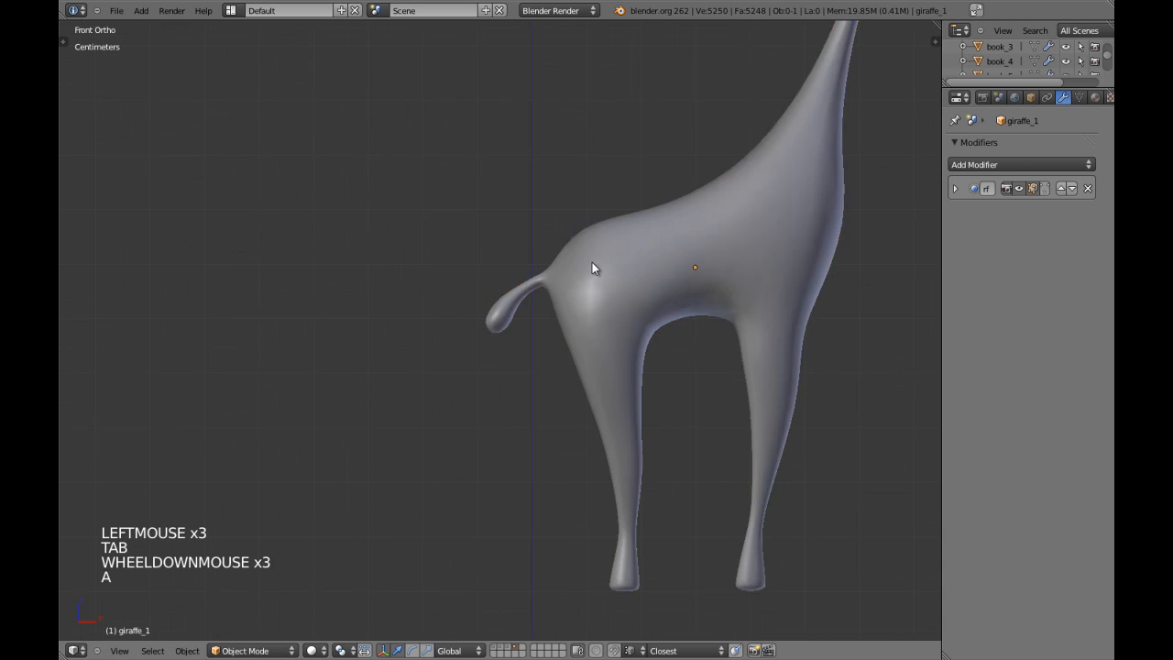
# Step: Examine the smoothed giraffe and its smaller tail in top and front views
pyautogui.scroll(-3, 592, 275)
pyautogui.press('KP_7')
pyautogui.scroll(3, 591, 303)
pyautogui.scroll(-2, 560, 378)
pyautogui.keyDown('shift'); pyautogui.moveTo(559, 372); pyautogui.dragTo(535, 252, button='middle'); pyautogui.keyUp('shift')
pyautogui.scroll(-3, 509, 371)
pyautogui.press('KP_1')
pyautogui.scroll(-3, 539, 252)
pyautogui.scroll(-1, 539, 250)
pyautogui.scroll(3, 600, 342)
pyautogui.keyDown('shift'); pyautogui.moveTo(600, 342); pyautogui.dragTo(649, 364, button='middle'); pyautogui.keyUp('shift')
# Step: Reopen the giraffe's mesh for editing, circle-select the tail's base ring in wireframe, and snap the 3D cursor to it
pyautogui.rightClick(609, 328)
pyautogui.scroll(2, 611, 328)
pyautogui.press('Tab')
pyautogui.scroll(2, 612, 328)
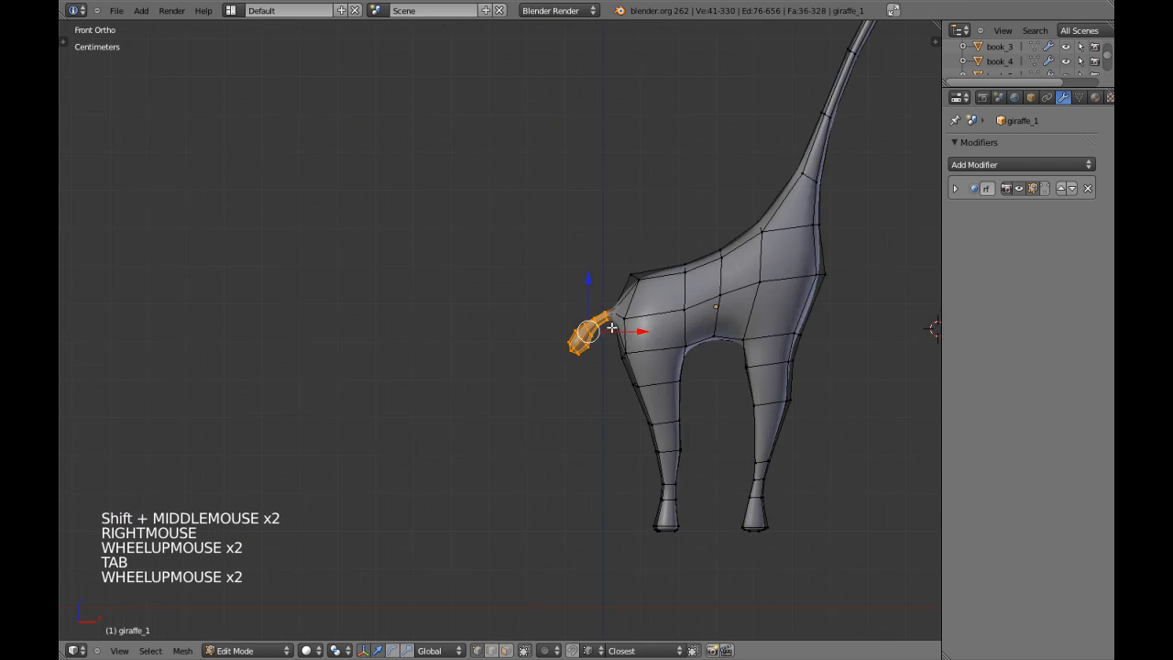
pyautogui.scroll(5, 611, 328)
pyautogui.press('z')
pyautogui.scroll(3, 569, 316)
pyautogui.keyDown('shift'); pyautogui.moveTo(611, 328); pyautogui.dragTo(488, 350, button='middle'); pyautogui.keyUp('shift')
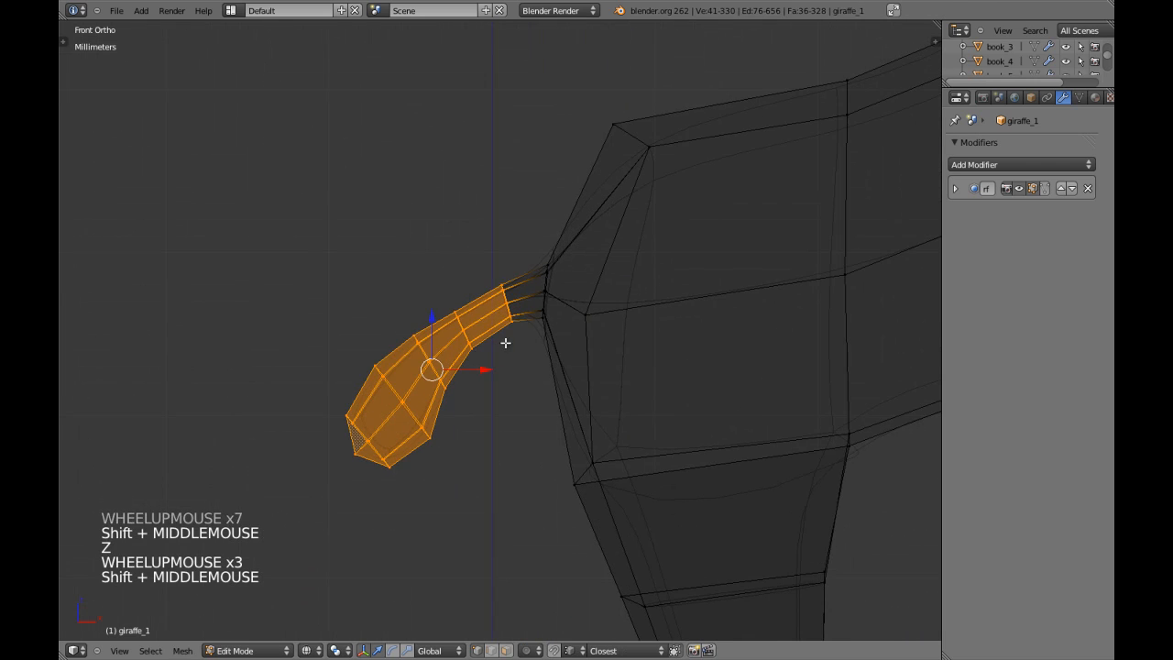
pyautogui.press('a')
pyautogui.press('c')
pyautogui.moveTo(544, 309); pyautogui.dragTo(542, 253)
pyautogui.rightClick(553, 258)
pyautogui.hotkey('shift', 's')
pyautogui.click(553, 258)
# Step: Circle-select the whole tail without its base ring, set the pivot to the 3D cursor, and return to solid shading
pyautogui.press('z')
pyautogui.press('z')
pyautogui.press('a')
pyautogui.press('c')
pyautogui.scroll(5, 352, 428)
pyautogui.moveTo(352, 428)
pyautogui.mouseDown()
pyautogui.moveTo(419, 340)
pyautogui.moveTo(495, 302)
pyautogui.mouseUp()
pyautogui.rightClick(495, 303)
pyautogui.press('.')
pyautogui.scroll(-2, 475, 351)
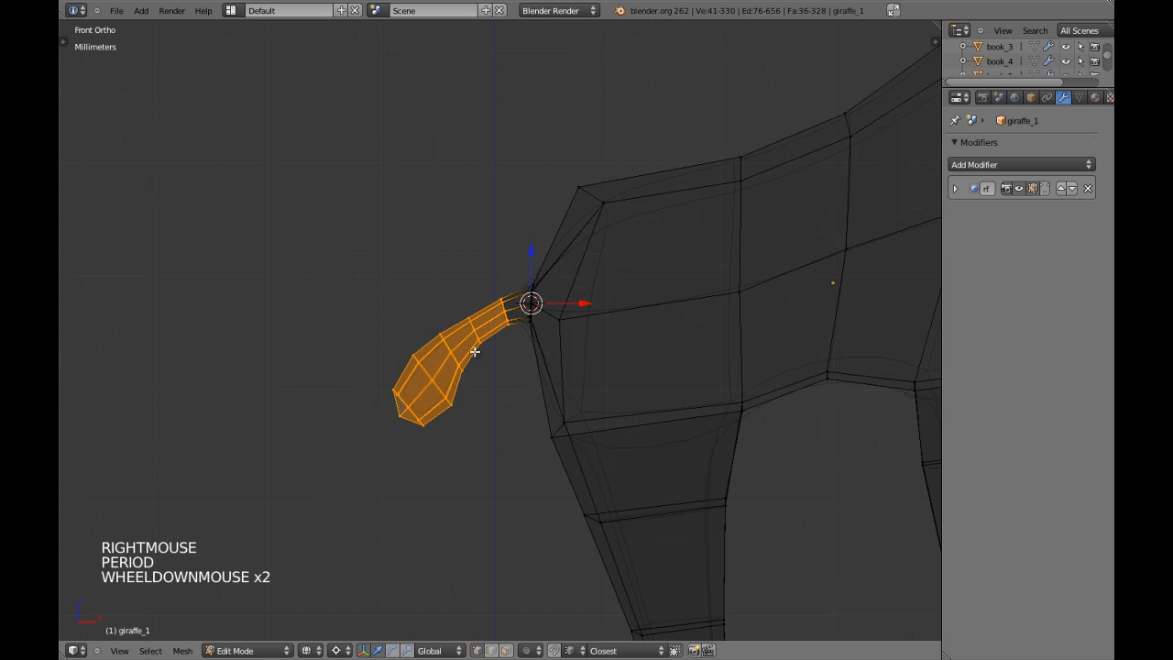
pyautogui.press('z')
pyautogui.scroll(-6, 476, 362)
pyautogui.keyDown('shift'); pyautogui.moveTo(479, 373); pyautogui.dragTo(474, 358, button='middle'); pyautogui.keyUp('shift')
pyautogui.press('s')
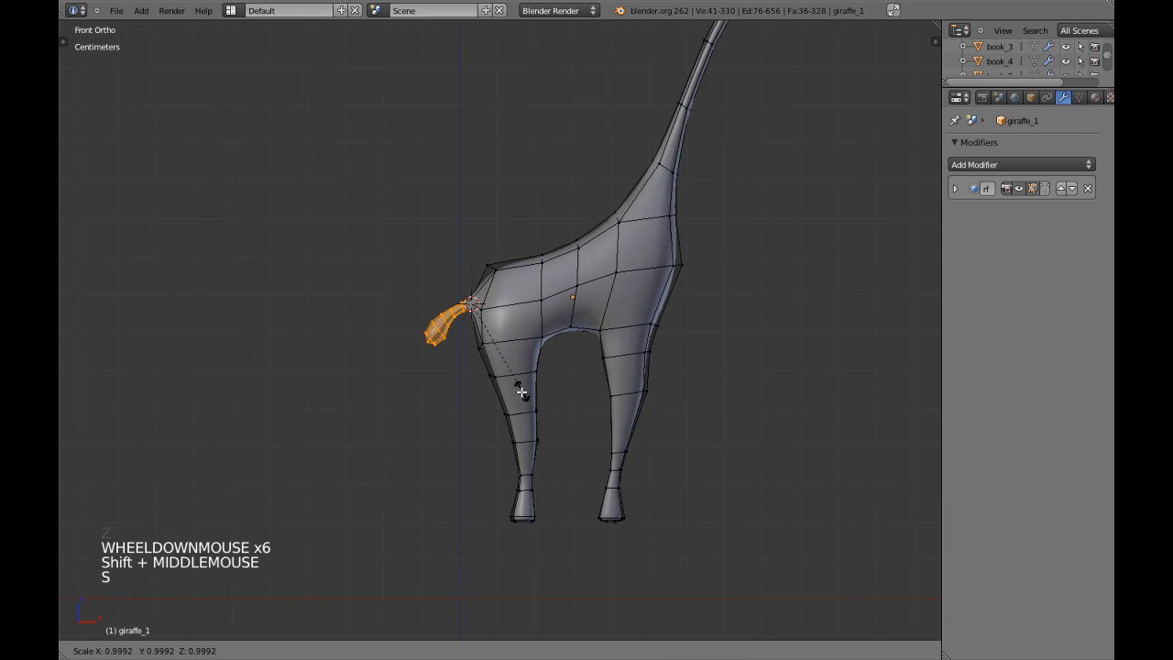
pyautogui.keyDown('shift'); pyautogui.rightClick(539, 428); pyautogui.keyUp('shift')
# Step: Bend the tail slightly toward negative Y in top view by rotating it and progressively smaller end sections about the 3D cursor
pyautogui.press('KP_7')
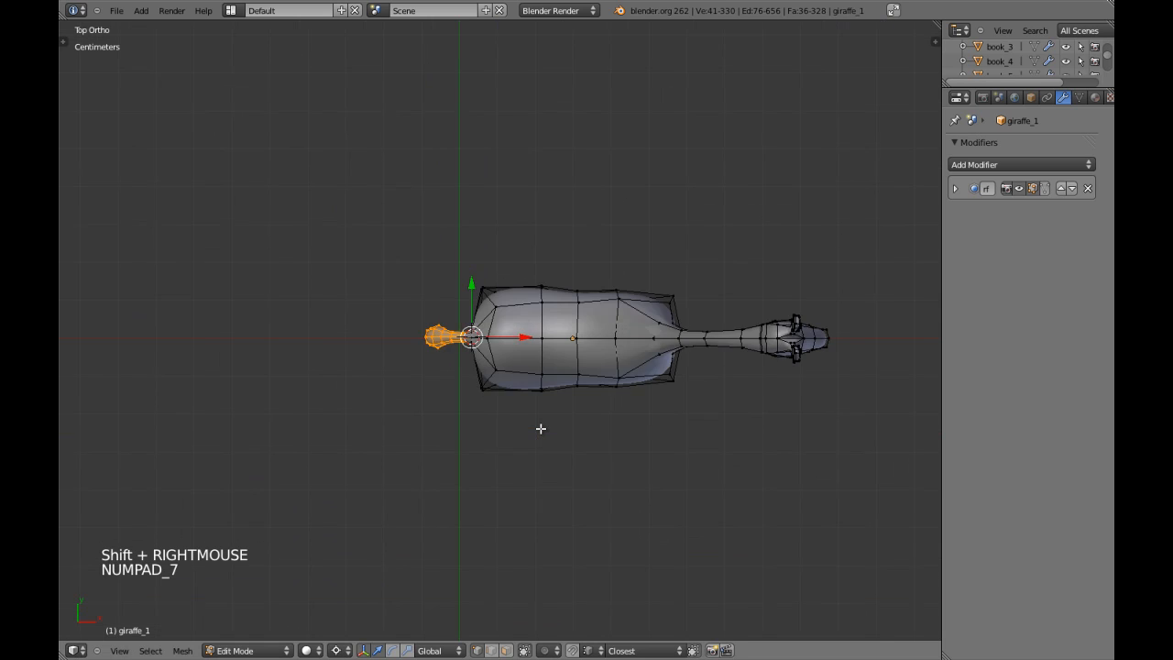
pyautogui.scroll(5, 539, 428)
pyautogui.press('r')
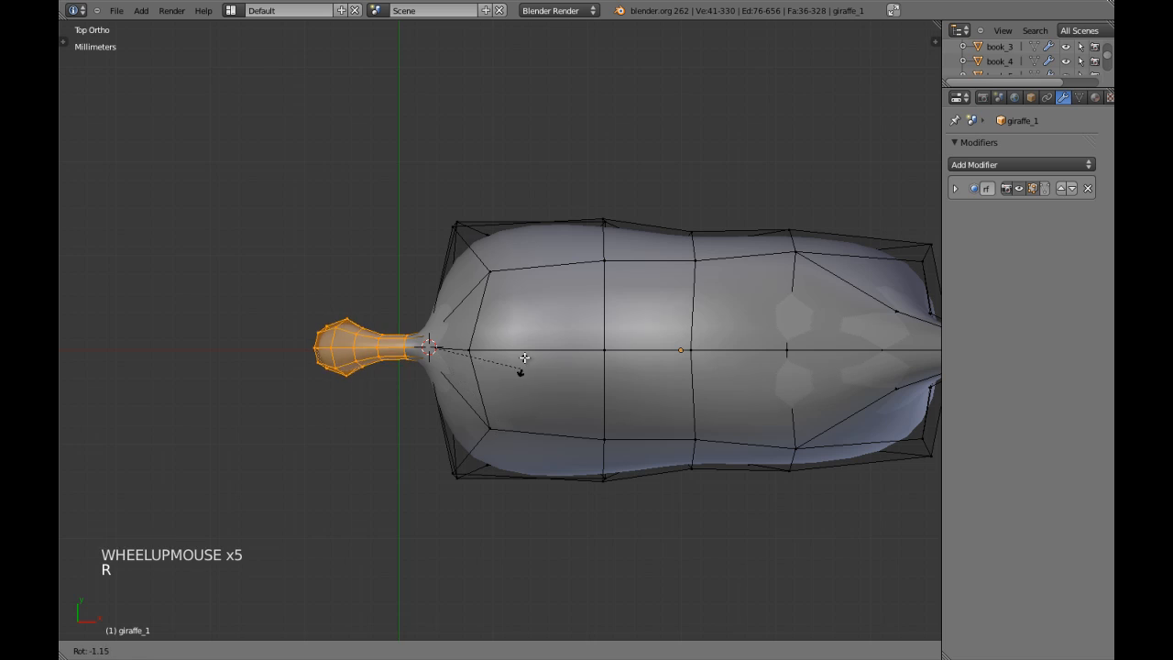
pyautogui.keyDown('shift'); pyautogui.click(523, 282); pyautogui.keyUp('shift')
pyautogui.press('r')
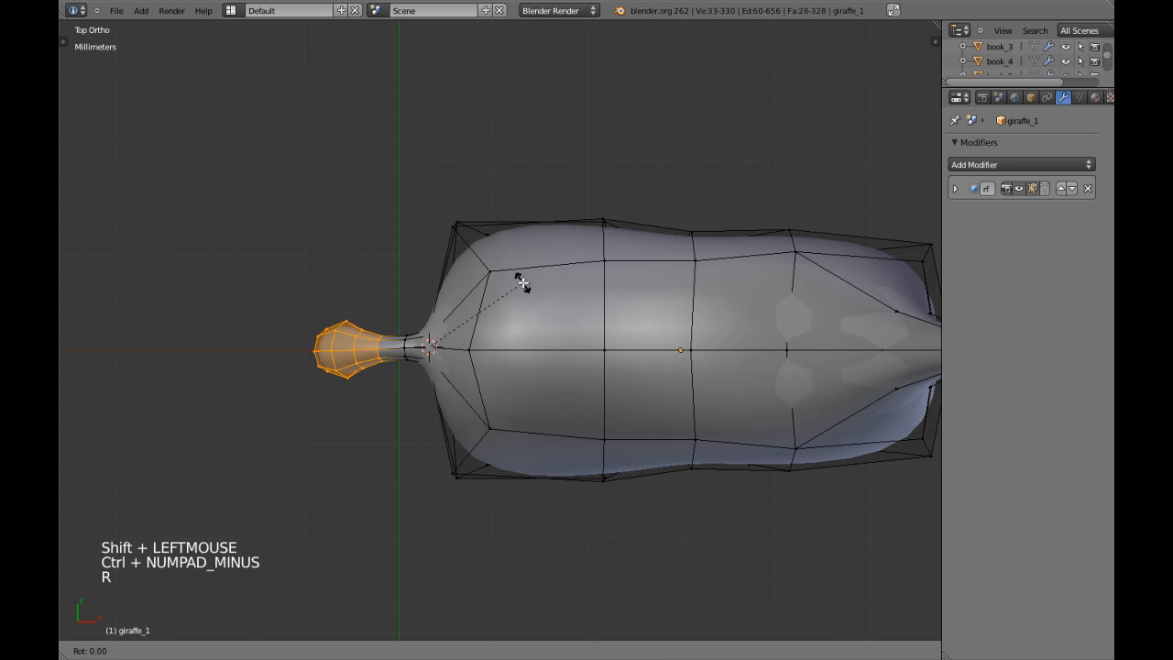
pyautogui.keyDown('shift'); pyautogui.click(375, 160); pyautogui.keyUp('shift')
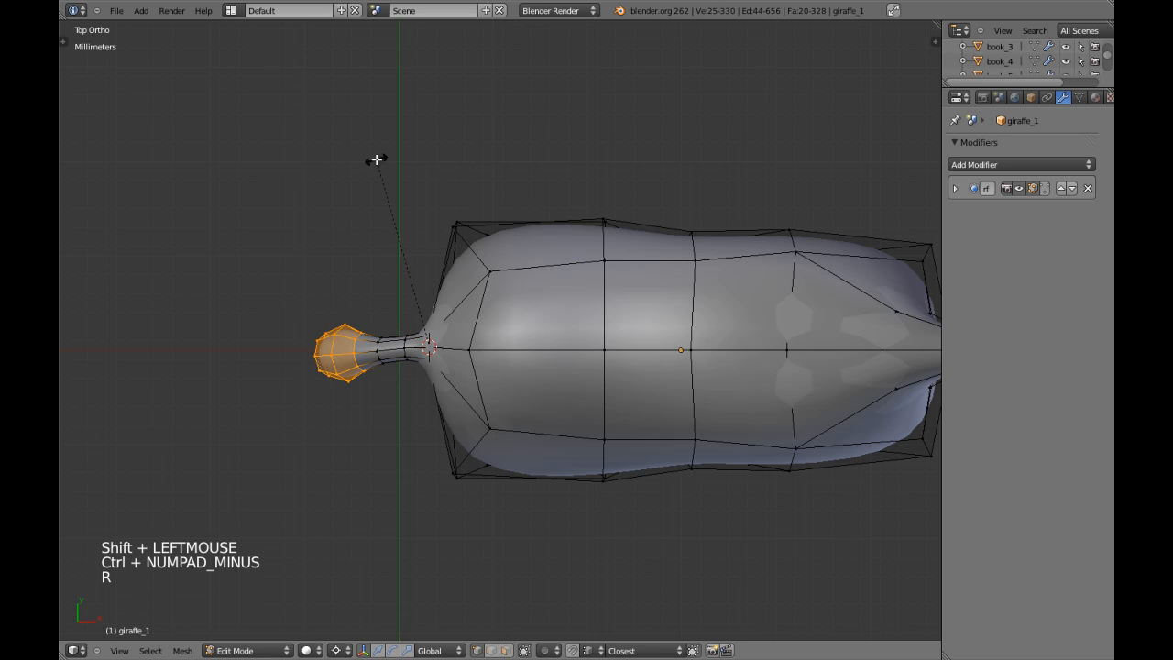
pyautogui.keyDown('shift'); pyautogui.click(223, 401); pyautogui.keyUp('shift')
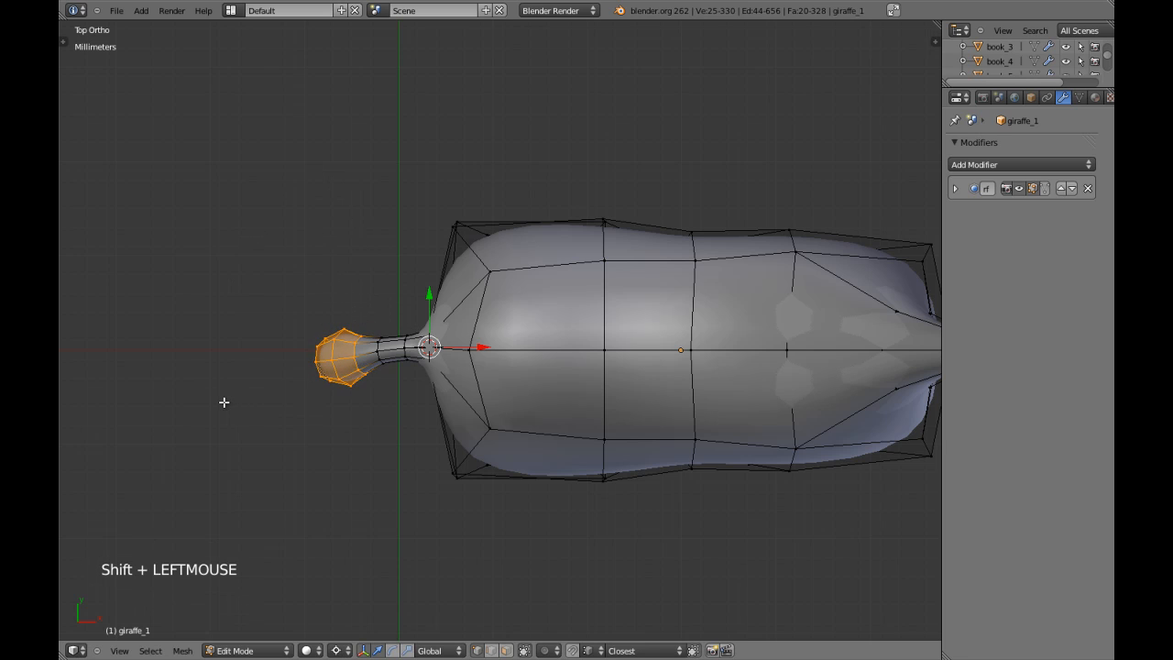
pyautogui.press('ctrl+KP_Subtract')
pyautogui.press('r')
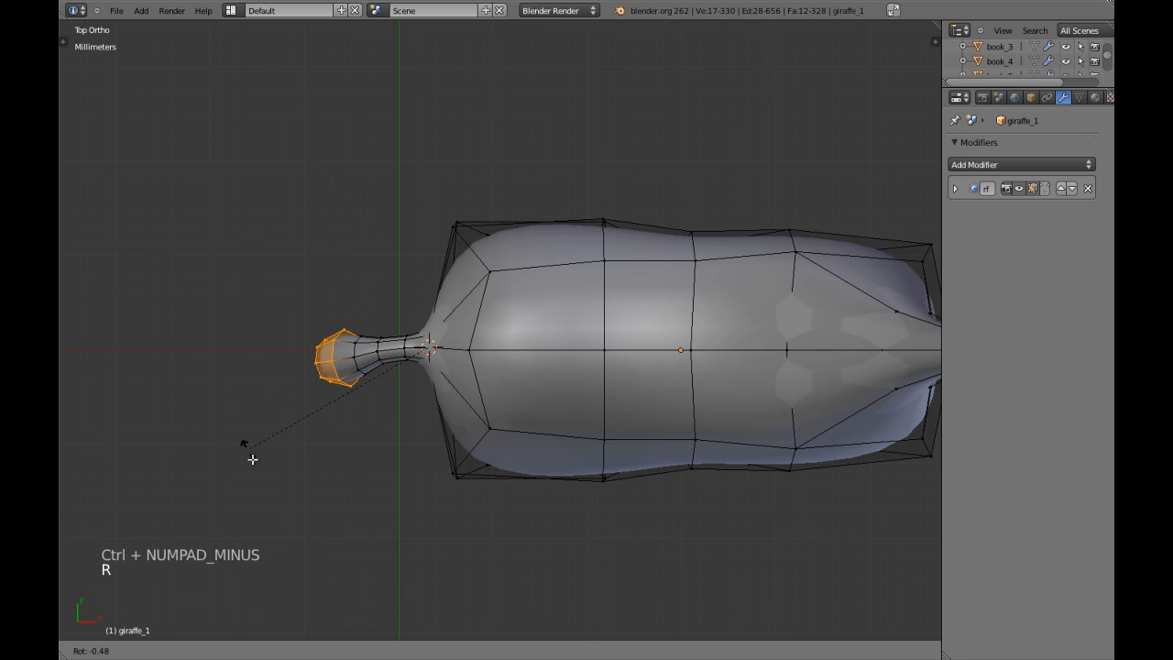
pyautogui.keyDown('shift'); pyautogui.click(335, 544); pyautogui.keyUp('shift')
pyautogui.press('Tab')
pyautogui.scroll(-3, 449, 469)
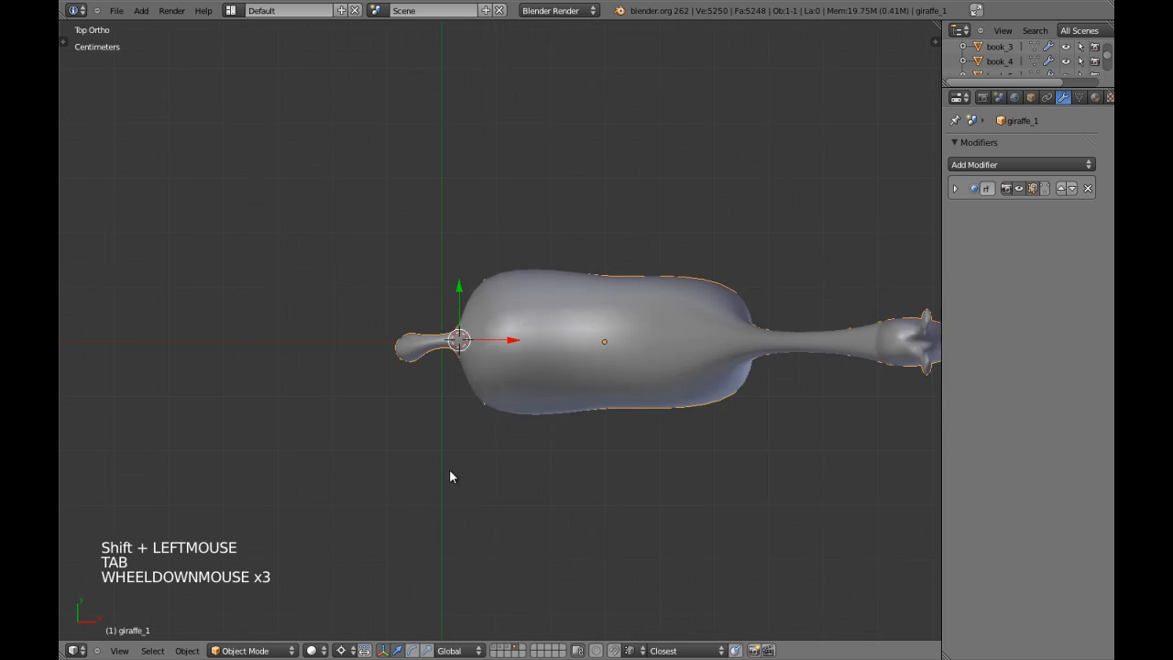
pyautogui.press('a')
pyautogui.scroll(-4, 538, 416)
# Step: In front view edit mode, grow the selection to the whole tail and rotate it down toward the hind leg
pyautogui.press('KP_1')
pyautogui.scroll(5, 536, 418)
pyautogui.press('Tab')
pyautogui.scroll(2, 414, 329)
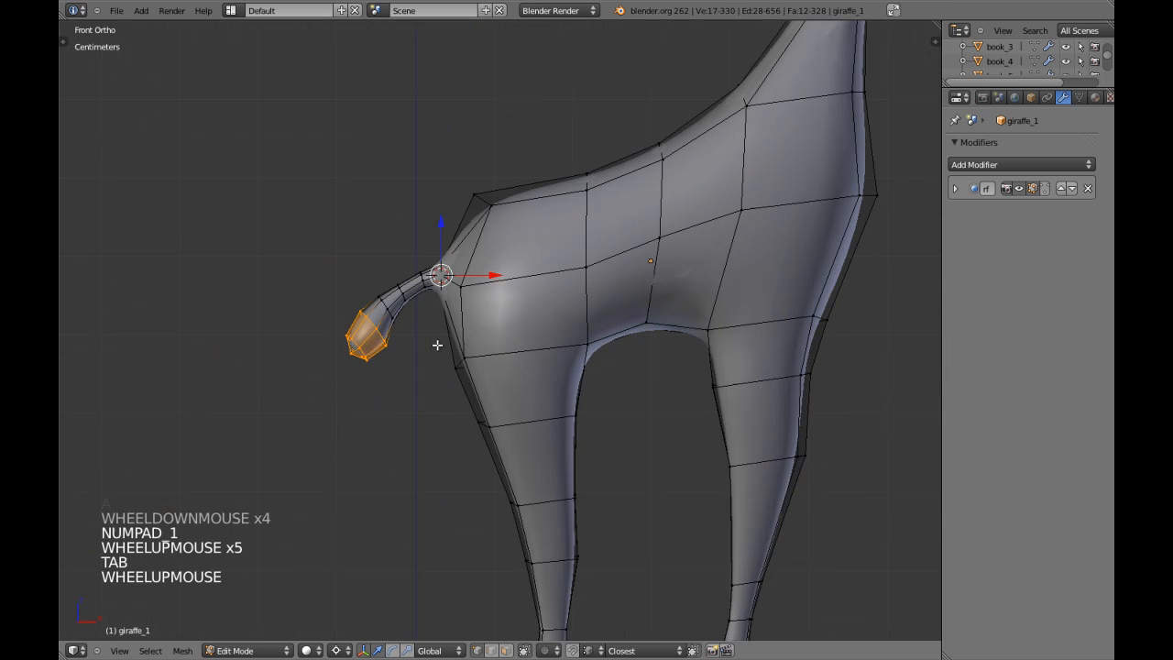
pyautogui.press('ctrl+KP_Add')
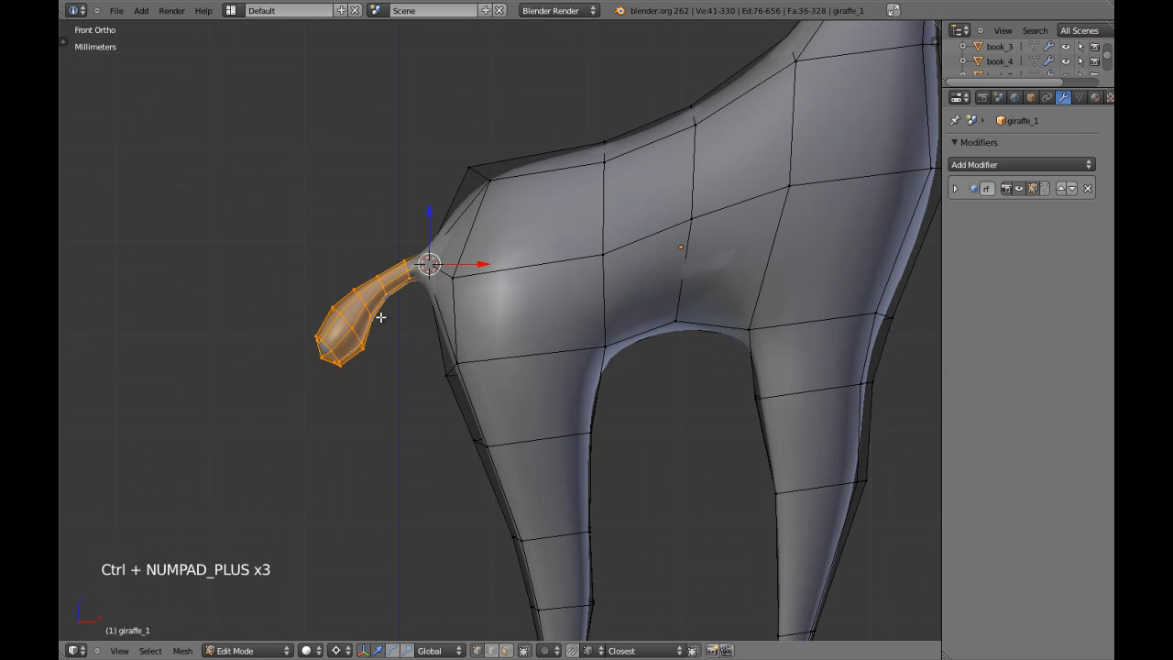
pyautogui.press('r')
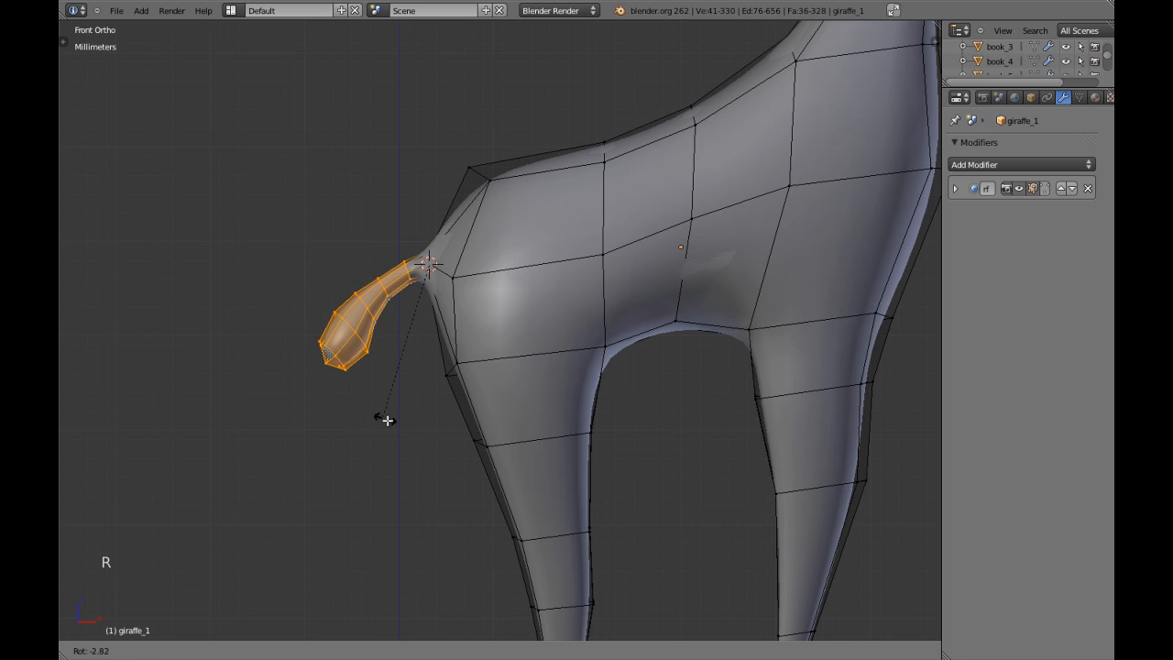
pyautogui.keyDown('shift'); pyautogui.click(656, 282); pyautogui.keyUp('shift')
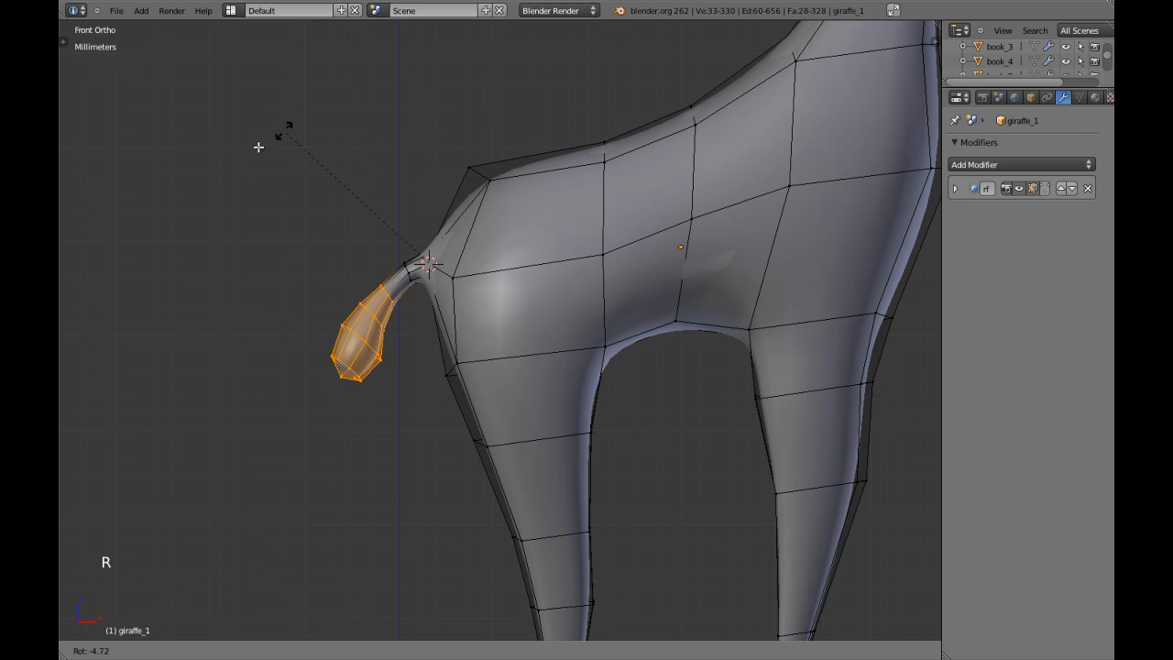
# Step: Curve the tail further downward by shrinking the selection toward its tip and rotating each smaller section about the 3D cursor
pyautogui.click(188, 225)
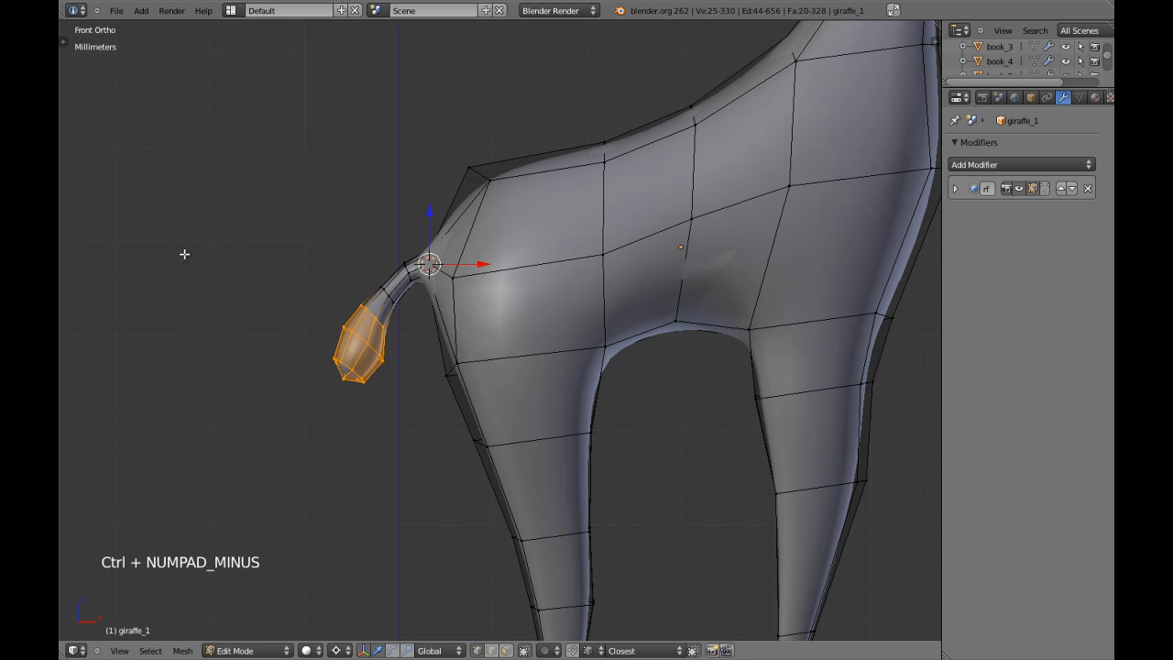
pyautogui.press('r')
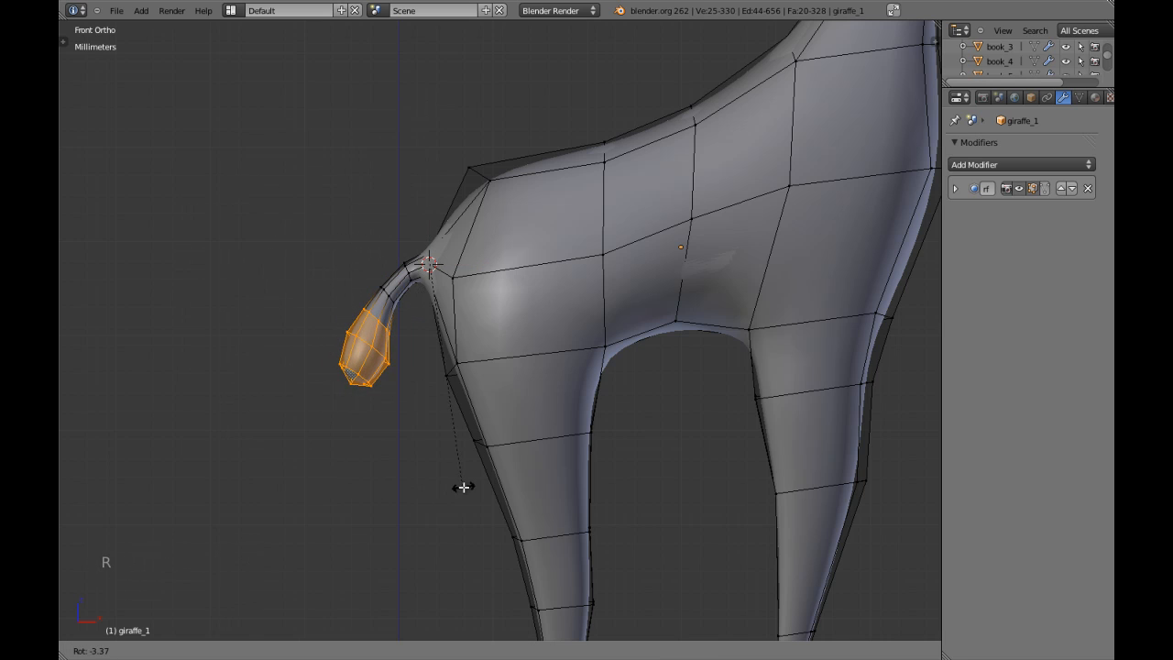
pyautogui.keyDown('shift'); pyautogui.click(463, 487); pyautogui.keyUp('shift')
pyautogui.press('r')
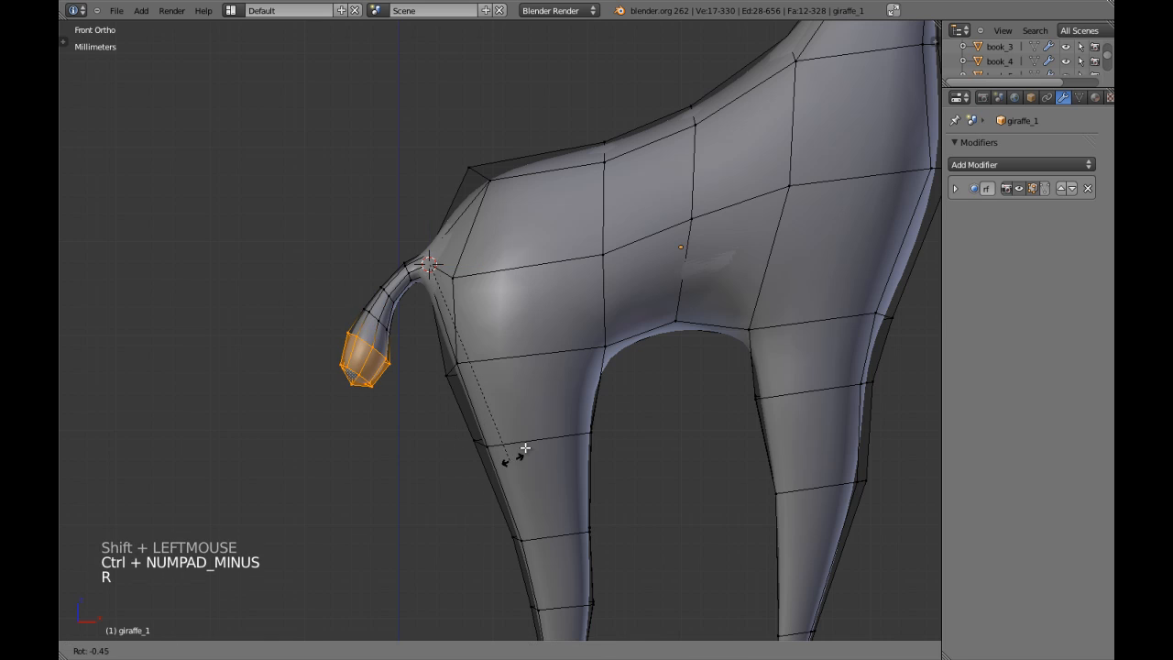
pyautogui.keyDown('shift'); pyautogui.click(607, 350); pyautogui.keyUp('shift')
pyautogui.press('ctrl+KP_Subtract')
pyautogui.press('r')
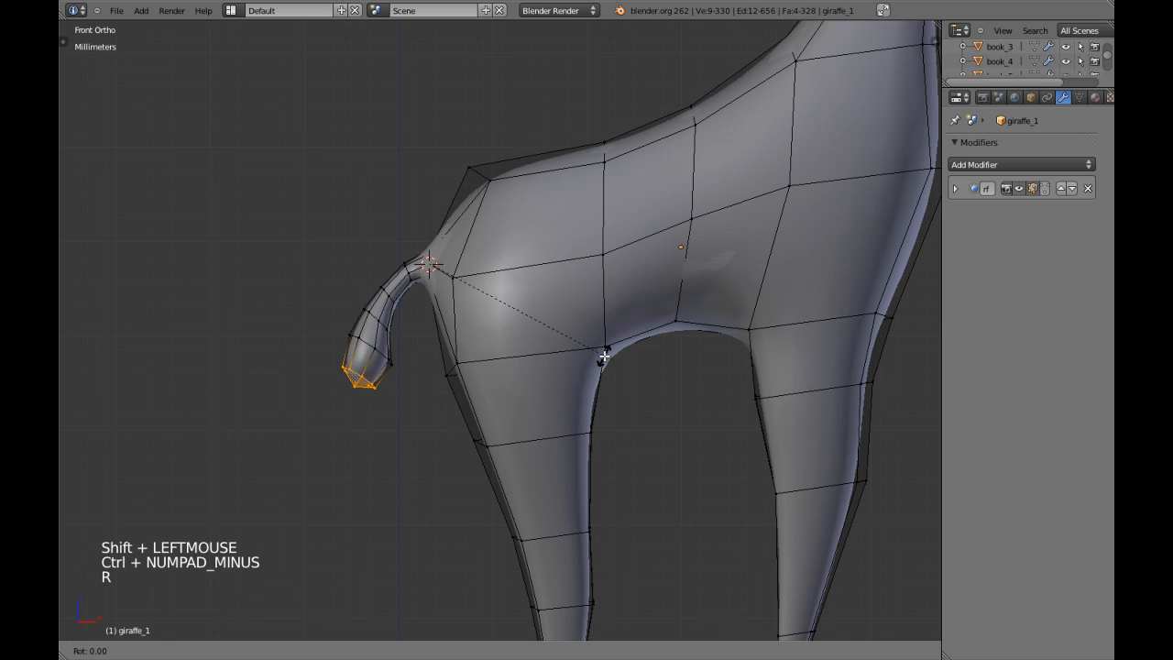
pyautogui.keyDown('shift'); pyautogui.click(602, 220); pyautogui.keyUp('shift')
# Step: Set the pivot to the median point, rotate the tail's end vertices to follow the curve, and leave edit mode
pyautogui.hotkey('ctrl', ',')
pyautogui.press('r')
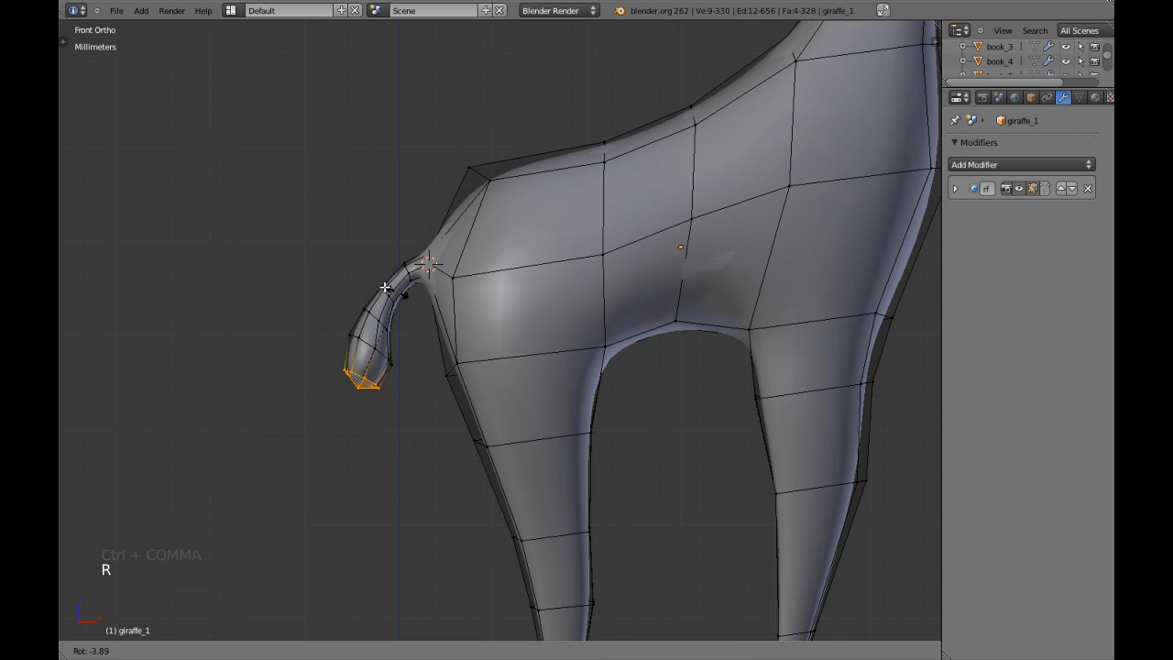
pyautogui.keyDown('shift'); pyautogui.click(282, 453); pyautogui.keyUp('shift')
pyautogui.press('Tab')
pyautogui.scroll(-6, 367, 450)
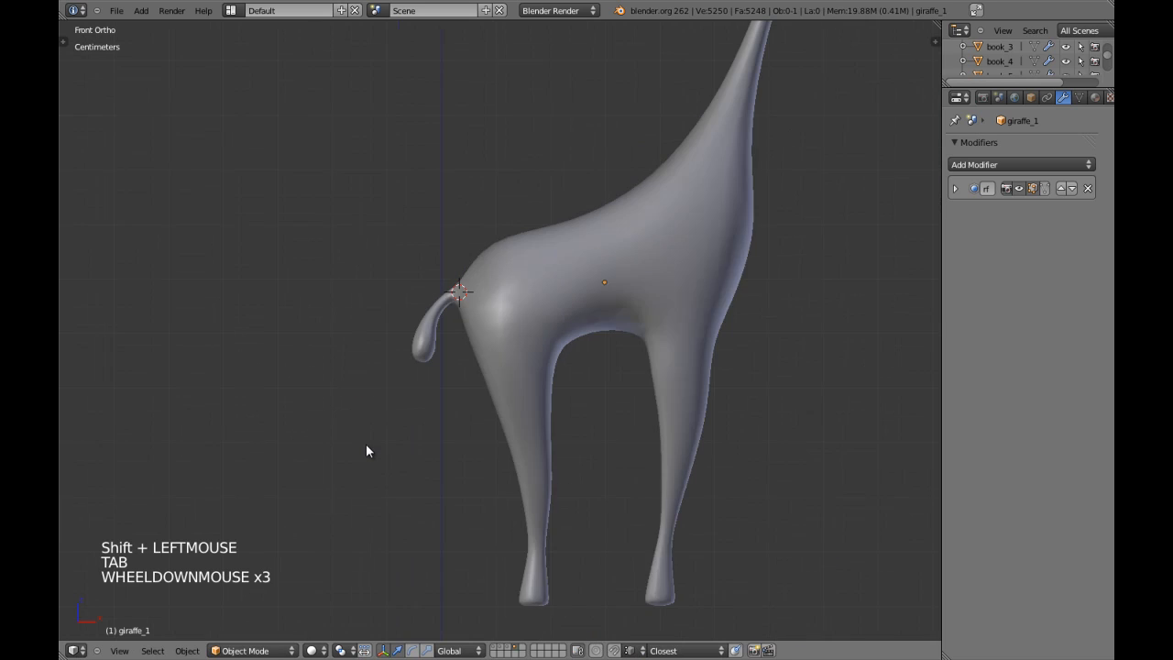
# Step: Examine the curved tail against the giraffe's overall silhouette in front and top views
pyautogui.press('a')
pyautogui.scroll(4, 595, 408)
pyautogui.press('a')
pyautogui.scroll(-7, 596, 407)
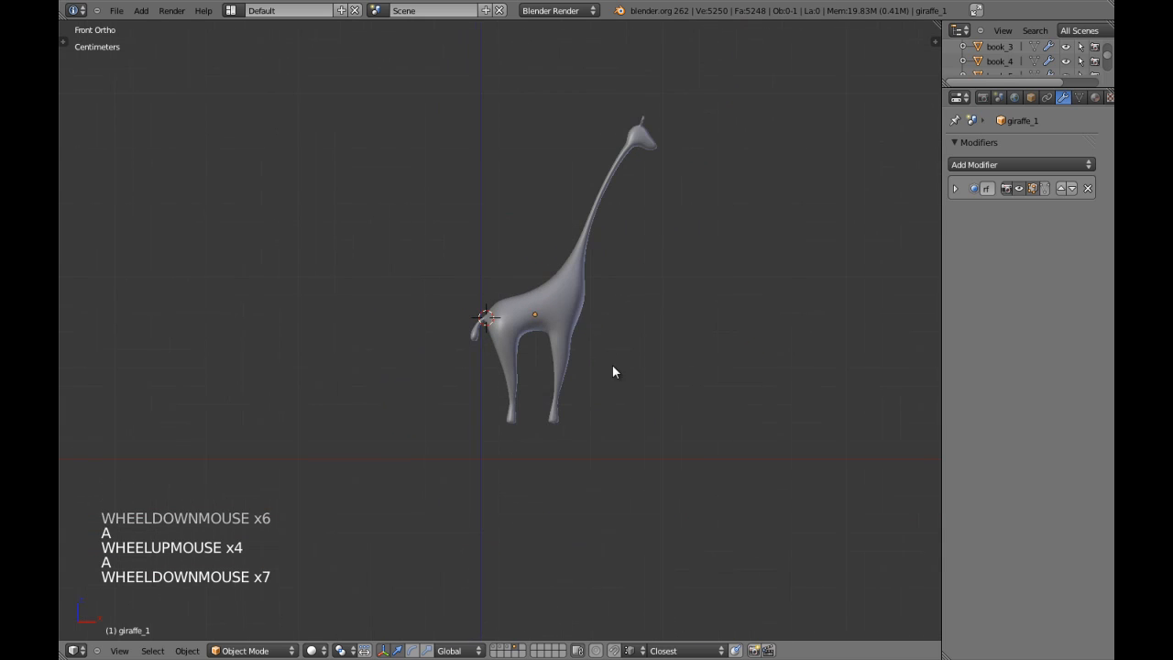
pyautogui.keyDown('shift'); pyautogui.moveTo(615, 369); pyautogui.dragTo(566, 395, button='middle'); pyautogui.keyUp('shift')
pyautogui.scroll(1, 563, 396)
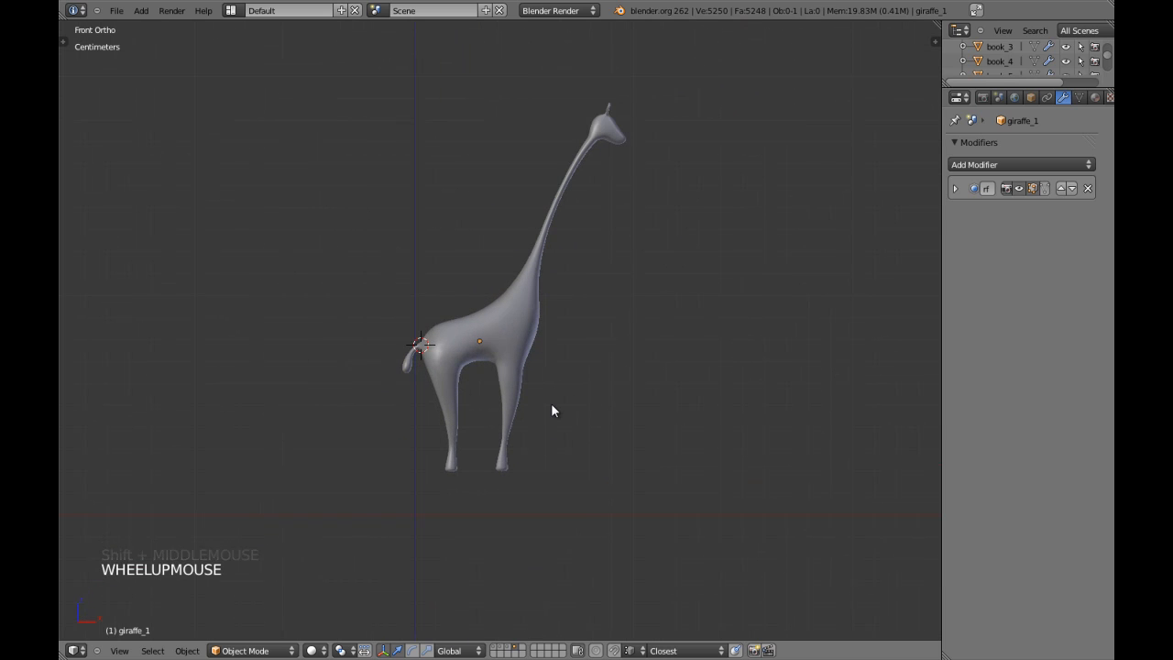
pyautogui.press('KP_7')
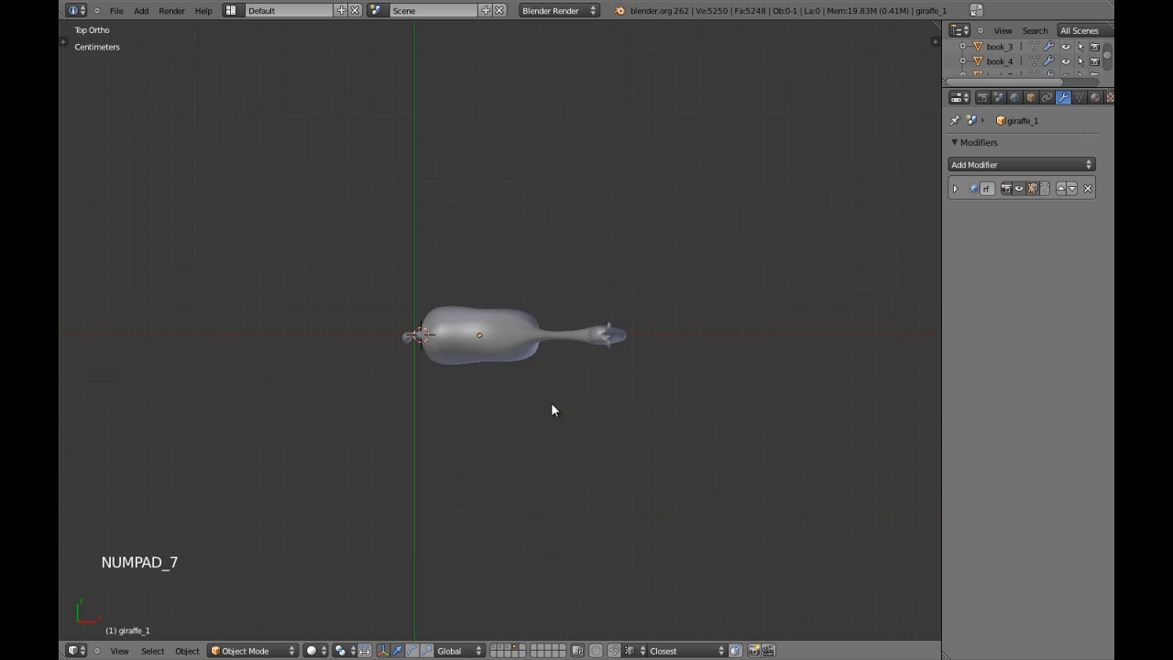
pyautogui.press('KP_1')
pyautogui.scroll(4, 550, 409)
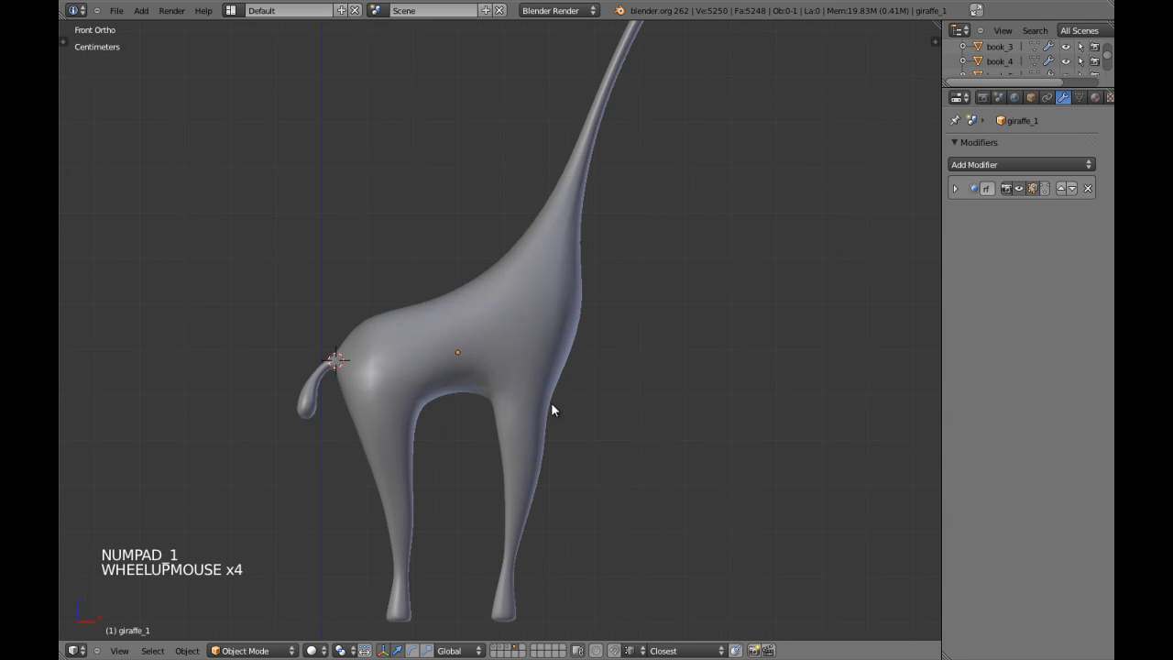
# Step: Raise two vertices along the middle of the giraffe's back slightly in edit mode, and return to object mode
pyautogui.rightClick(550, 410)
pyautogui.press('Tab')
pyautogui.moveTo(459, 283); pyautogui.dragTo(455, 273, button='right')
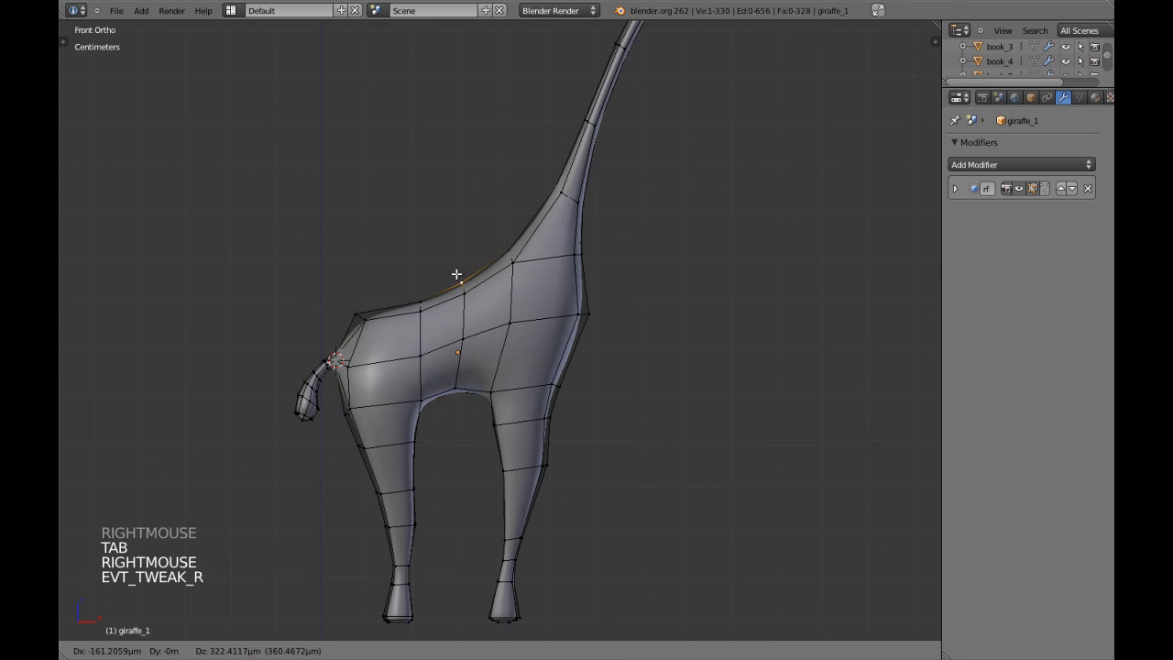
pyautogui.click(456, 265)
pyautogui.rightClick(423, 296)
pyautogui.click(423, 276)
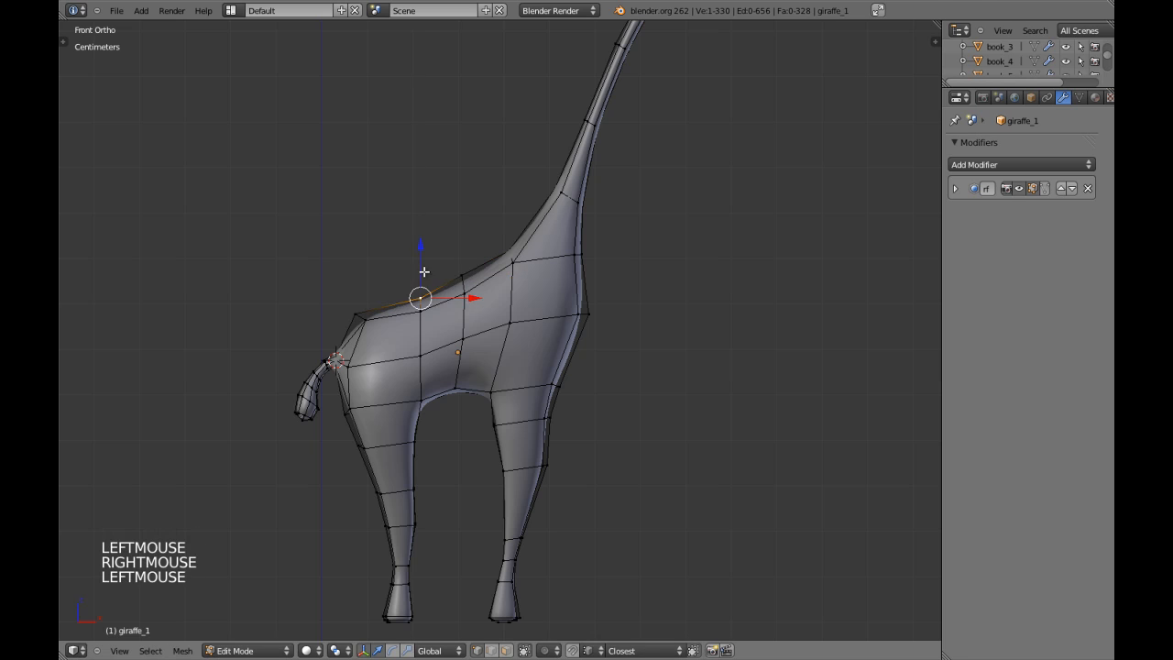
pyautogui.scroll(-3, 540, 342)
pyautogui.press('Tab')
pyautogui.scroll(-4, 539, 341)
pyautogui.press('a')
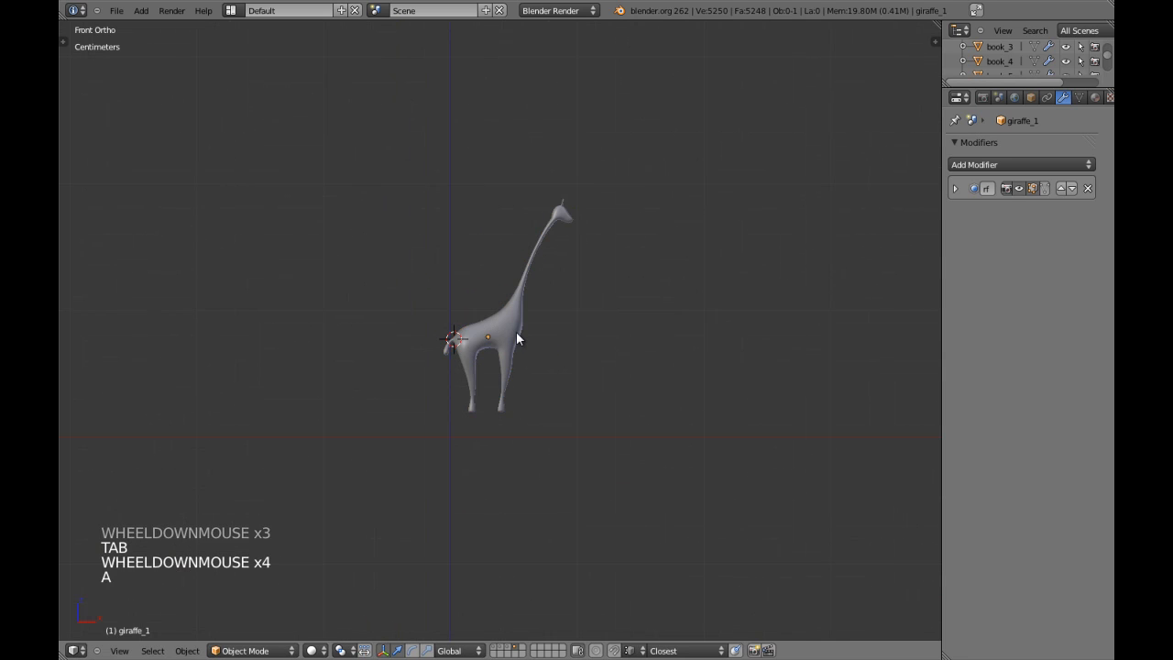
# Step: Select the giraffe and turn on the subdivision modifier's edit cage display on the smoothed surface
pyautogui.rightClick(516, 339)
pyautogui.click(1042, 184)
pyautogui.press('a')
pyautogui.scroll(3, 564, 316)
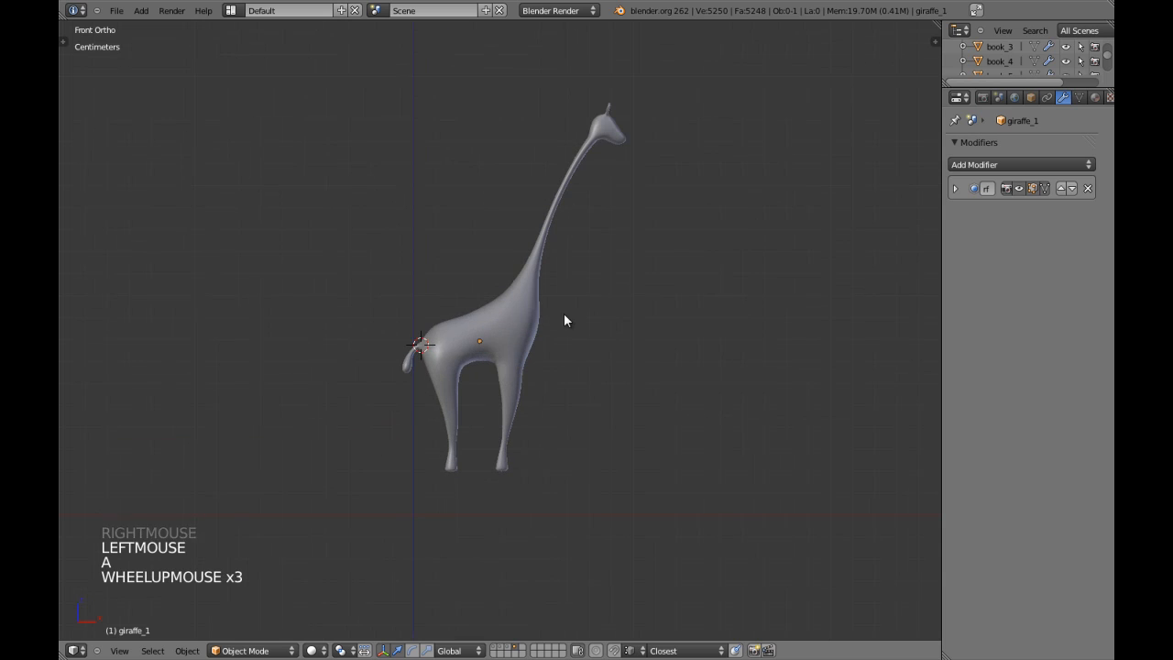
# Step: Snap the 3D cursor to the selected giraffe, clear the selection, and save the file
pyautogui.rightClick(542, 336)
pyautogui.hotkey('shift', 's')
pyautogui.click(542, 332)
pyautogui.press('a')
pyautogui.hotkey('ctrl', 'w')
# Step: Maximize the 3D view and open the giraffe's mesh for editing at the feet in solid shading
pyautogui.hotkey('shift', 'space')
pyautogui.moveTo(613, 346)
pyautogui.keyDown('shift'); pyautogui.mouseDown(button='middle')
pyautogui.moveTo(538, 382)
pyautogui.moveTo(554, 395)
pyautogui.moveTo(668, 215)
pyautogui.mouseUp(button='middle'); pyautogui.keyUp('shift')
pyautogui.press('z')
pyautogui.scroll(2, 569, 398)
pyautogui.rightClick(550, 398)
pyautogui.press('Tab')
pyautogui.scroll(3, 550, 397)
pyautogui.press('z')
pyautogui.scroll(4, 650, 269)
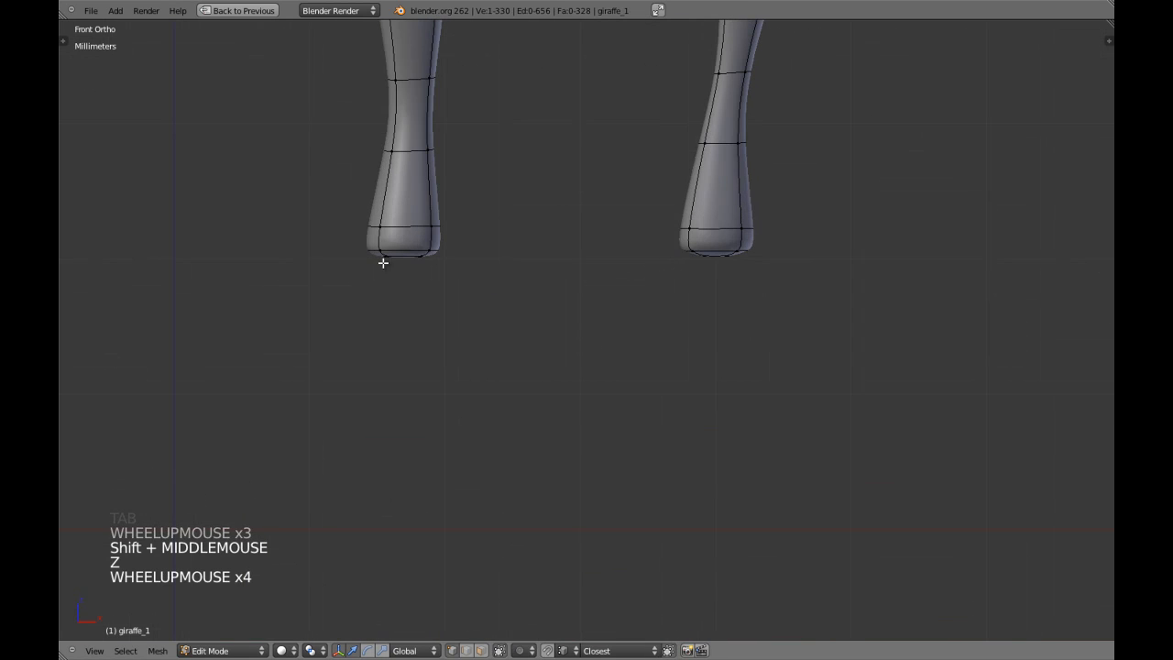
# Step: Select the sole faces of all four feet and flatten them to one level by scaling to 0 along Z
pyautogui.press('z')
pyautogui.press('b')
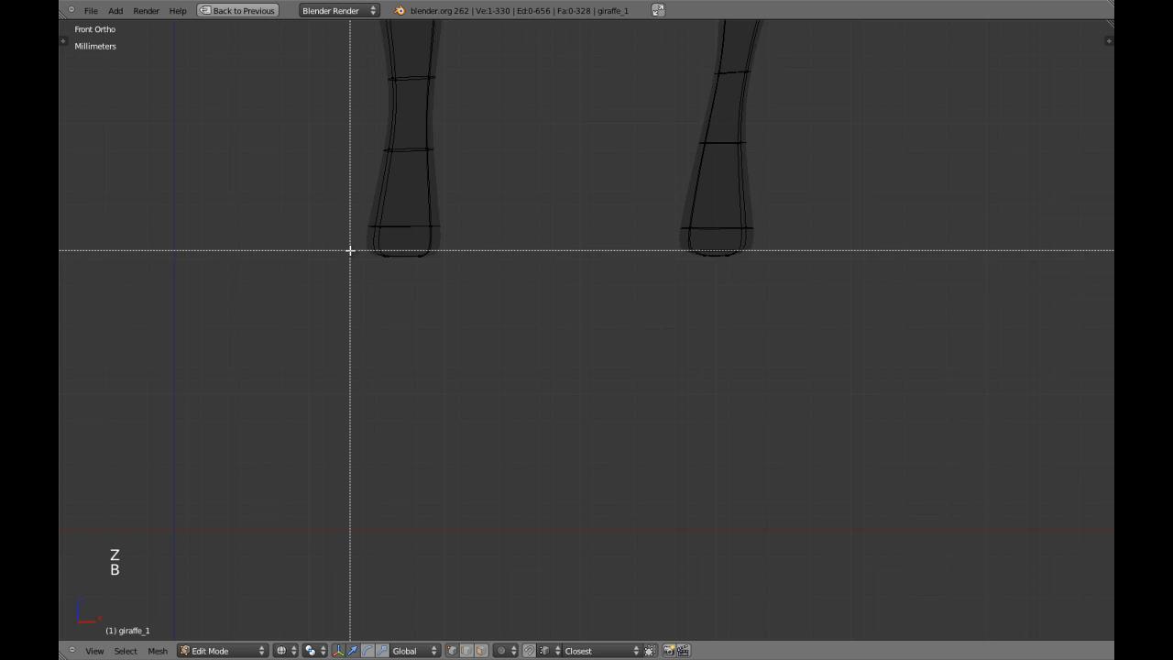
pyautogui.moveTo(347, 249); pyautogui.dragTo(879, 332)
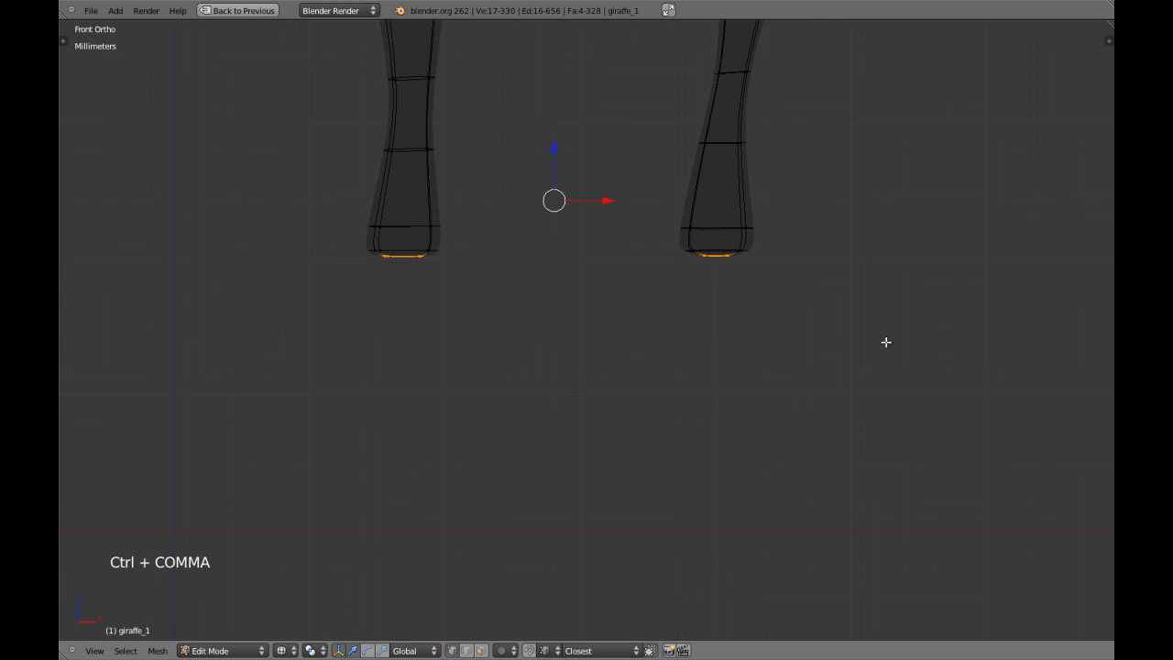
pyautogui.scroll(-9, 886, 342)
pyautogui.scroll(-3, 644, 196)
pyautogui.press('c')
pyautogui.rightClick(573, 181)
pyautogui.press('KP_Decimal')
pyautogui.press('z')
pyautogui.press('s')
pyautogui.press('z')
pyautogui.press('0')
pyautogui.press('Return')
# Step: Snap the 3D cursor to the selected sole faces and return to object mode
pyautogui.hotkey('shift', 's')
pyautogui.click(574, 180)
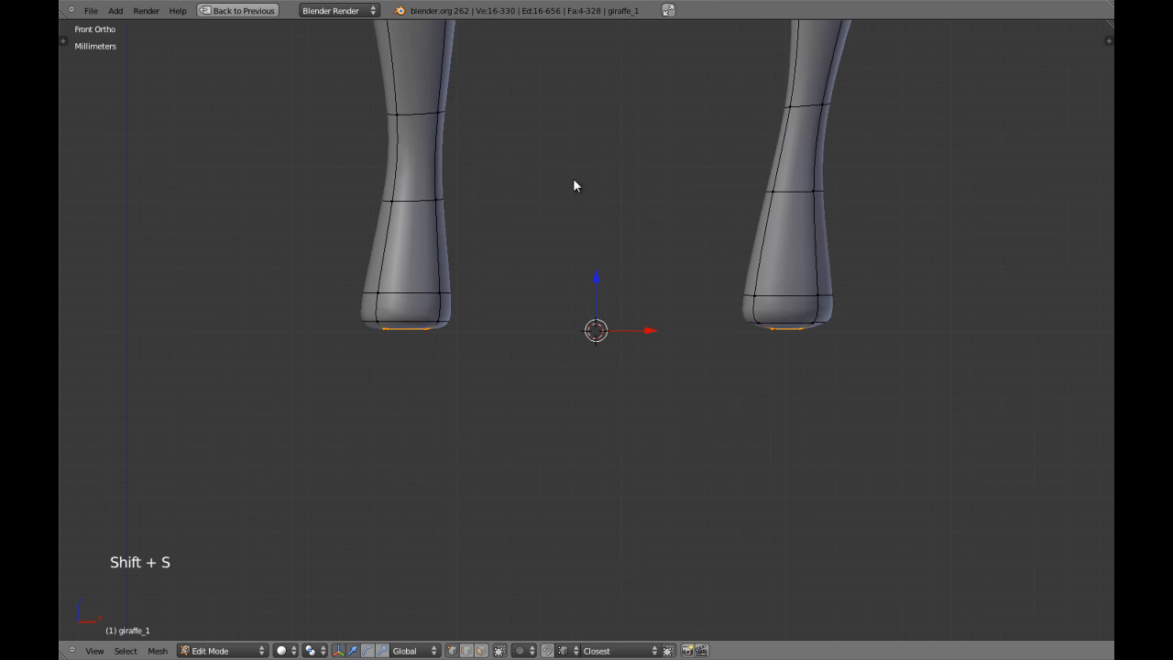
pyautogui.press('Tab')
pyautogui.scroll(-2, 617, 212)
pyautogui.press('z')
pyautogui.scroll(-4, 657, 180)
pyautogui.press('z')
# Step: Set the giraffe's origin to the 3D cursor between the feet and clear the selection
pyautogui.rightClick(667, 170)
pyautogui.hotkey('ctrl', 'alt', 'shift', 'c')
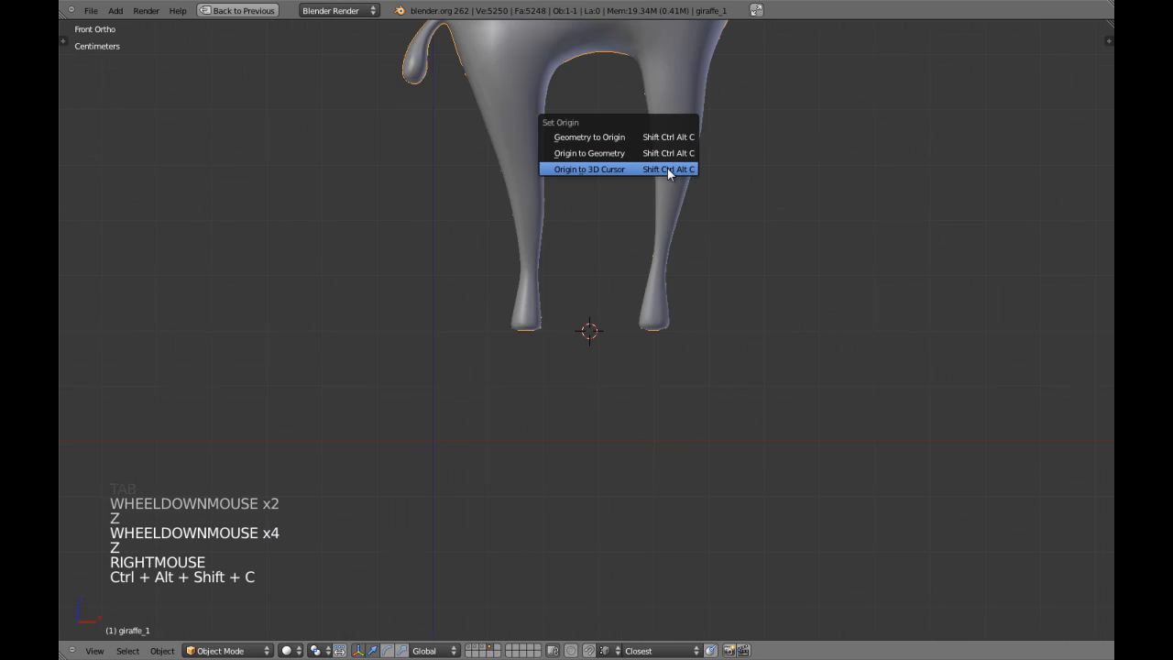
pyautogui.click(667, 168)
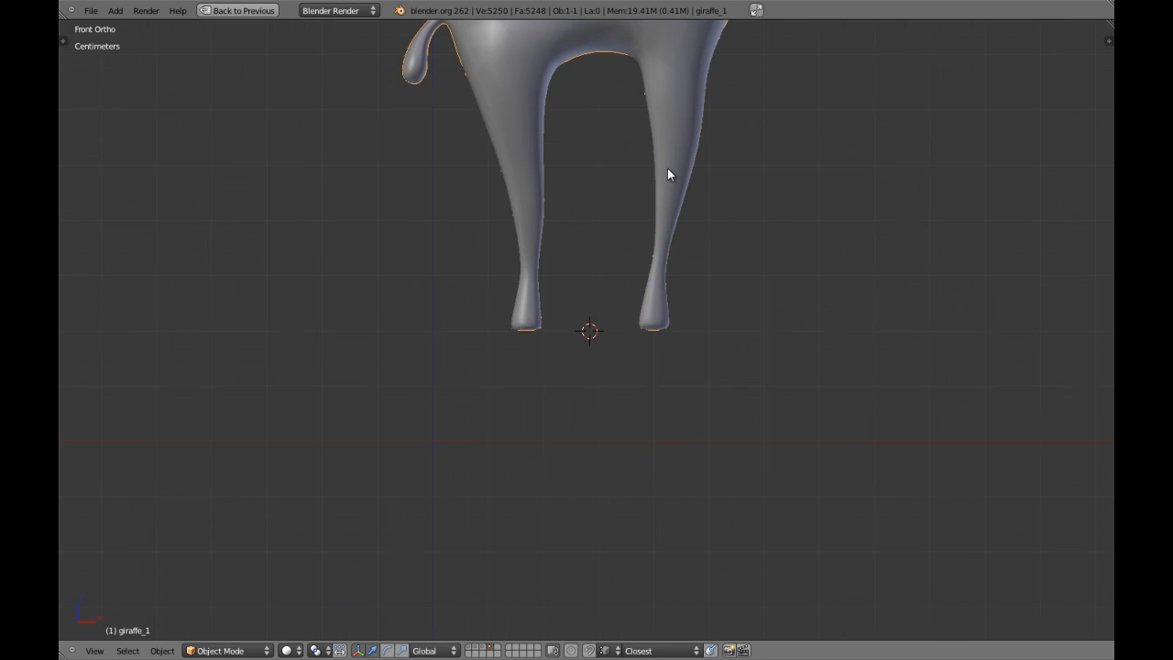
pyautogui.scroll(-4, 667, 169)
pyautogui.moveTo(669, 174); pyautogui.dragTo(612, 263, button='middle')
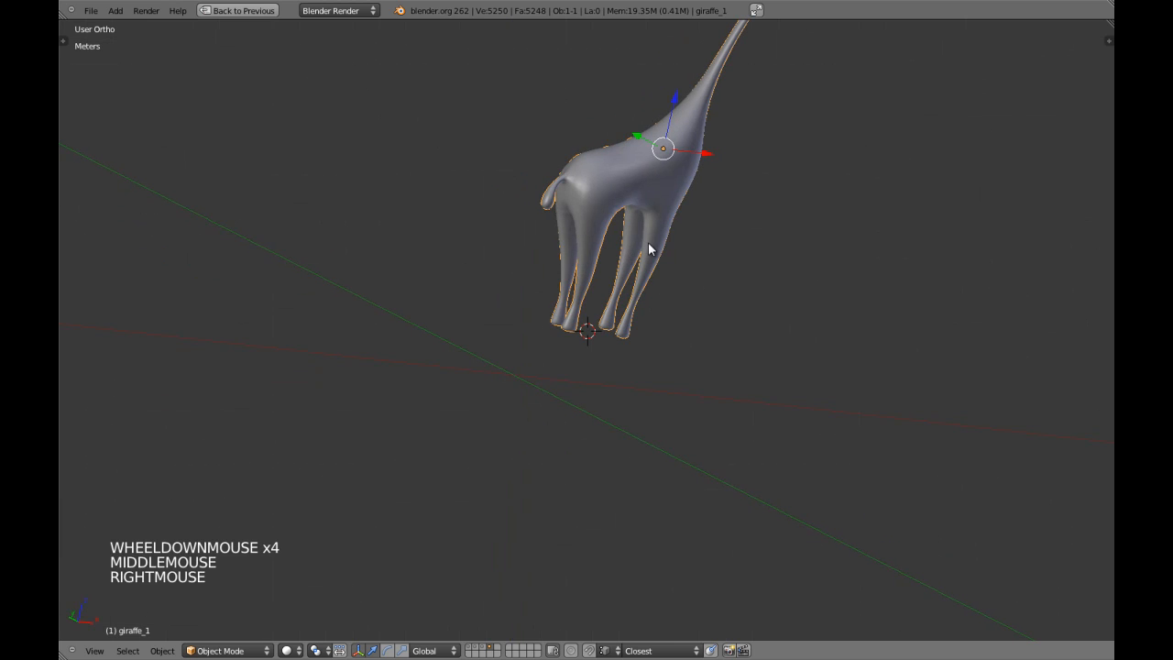
pyautogui.hotkey('ctrl', 'alt', 'shift', 'c')
pyautogui.click(650, 257)
pyautogui.press('a')
# Step: Inspect the giraffe's feet and overall stance from the side and at an angle
pyautogui.moveTo(649, 263); pyautogui.dragTo(522, 321, button='middle')
pyautogui.press('KP_1')
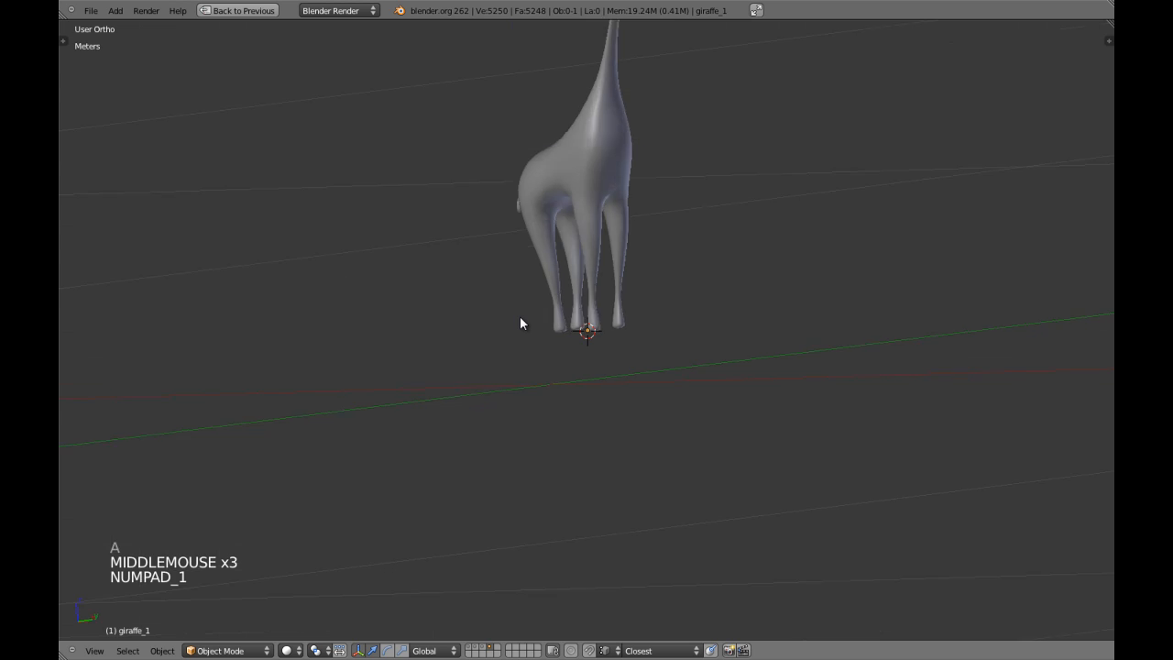
pyautogui.press('z')
pyautogui.press('KP_3')
pyautogui.press('z')
pyautogui.scroll(3, 576, 294)
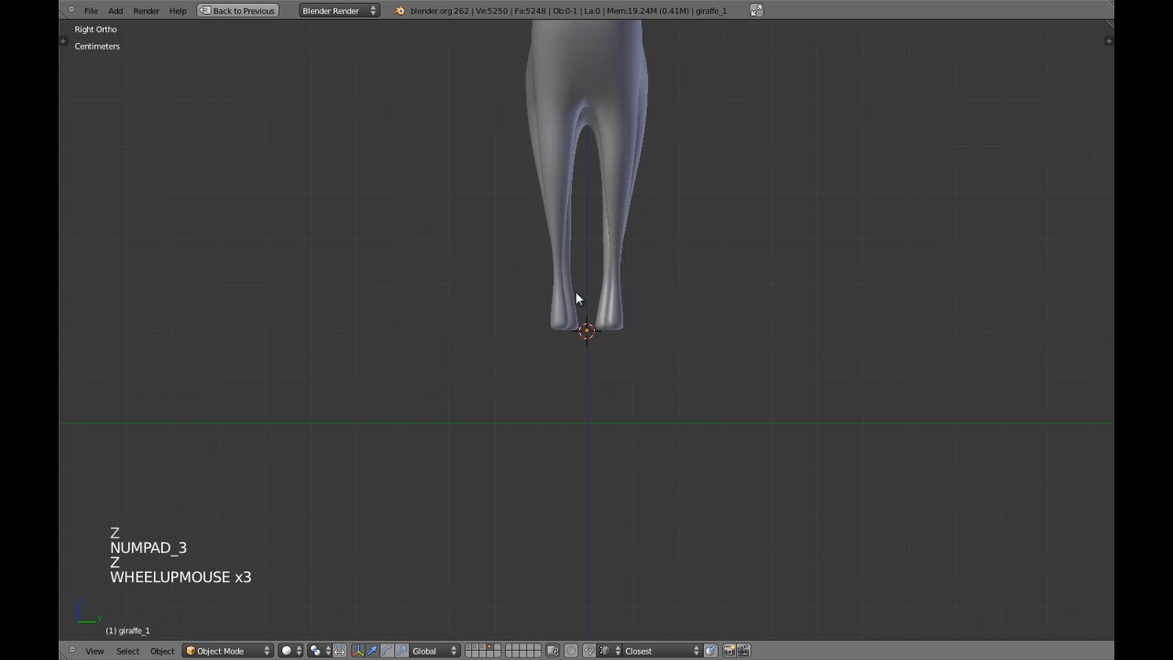
pyautogui.scroll(4, 575, 293)
pyautogui.press('a')
pyautogui.press('a')
pyautogui.press('a')
pyautogui.press('a')
pyautogui.keyDown('shift'); pyautogui.moveTo(562, 259); pyautogui.dragTo(652, 368, button='middle'); pyautogui.keyUp('shift')
pyautogui.scroll(-3, 573, 277)
pyautogui.scroll(-5, 575, 280)
pyautogui.press('KP_3')
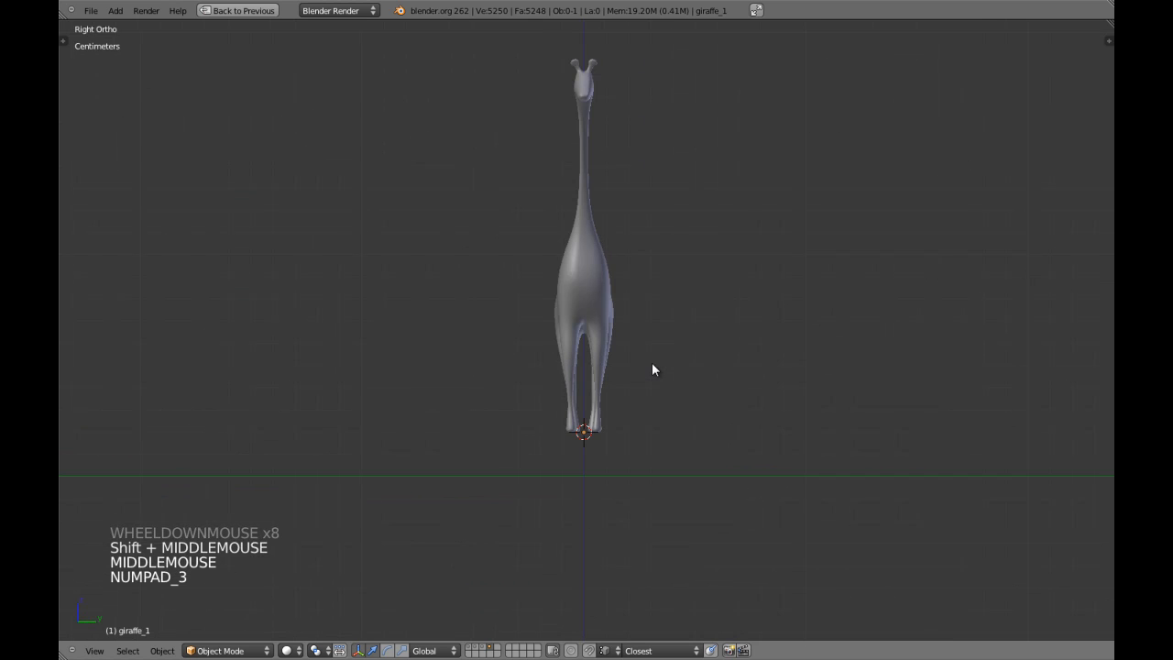
# Step: Duplicate the giraffe in front view and place the copy ahead of the original
pyautogui.rightClick(594, 275)
pyautogui.press('KP_1')
pyautogui.press('Tab')
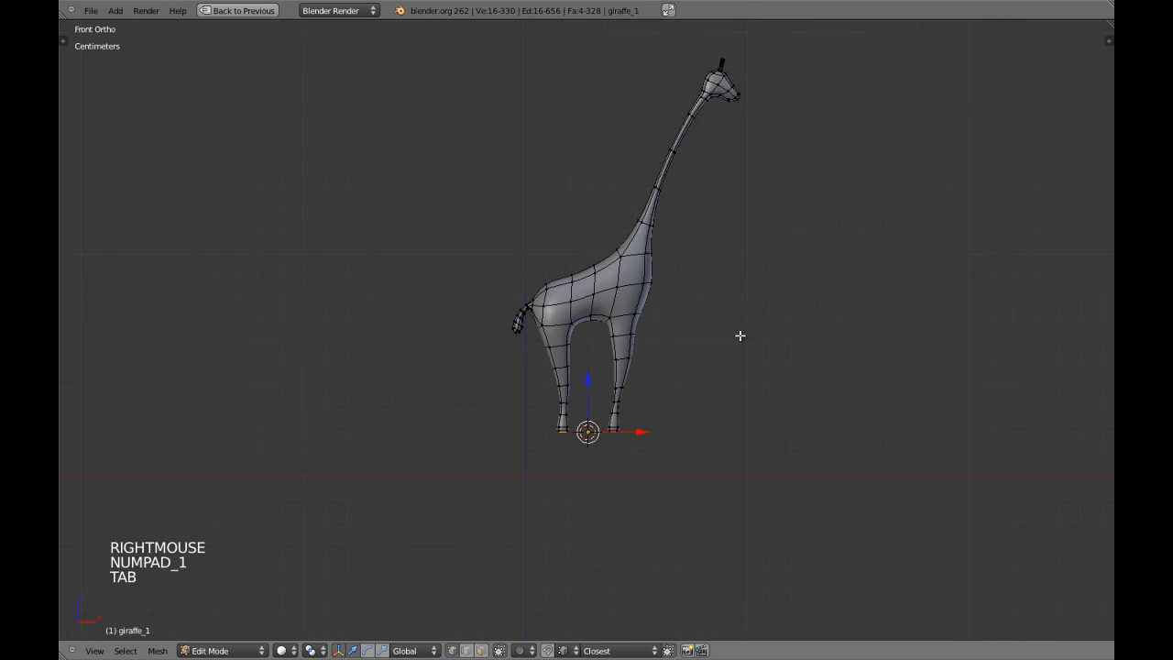
pyautogui.press('a')
pyautogui.press('a')
pyautogui.press('a')
pyautogui.press('Tab')
pyautogui.keyDown('shift'); pyautogui.moveTo(661, 324); pyautogui.dragTo(614, 330, button='middle'); pyautogui.keyUp('shift')
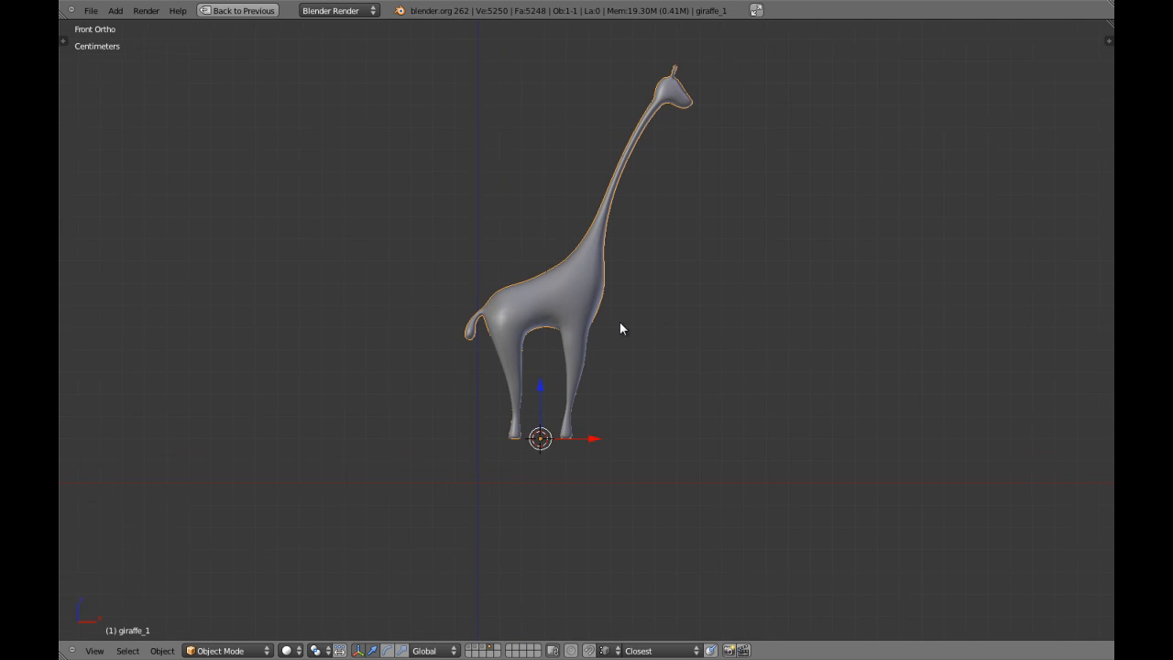
pyautogui.hotkey('shift', 'd')
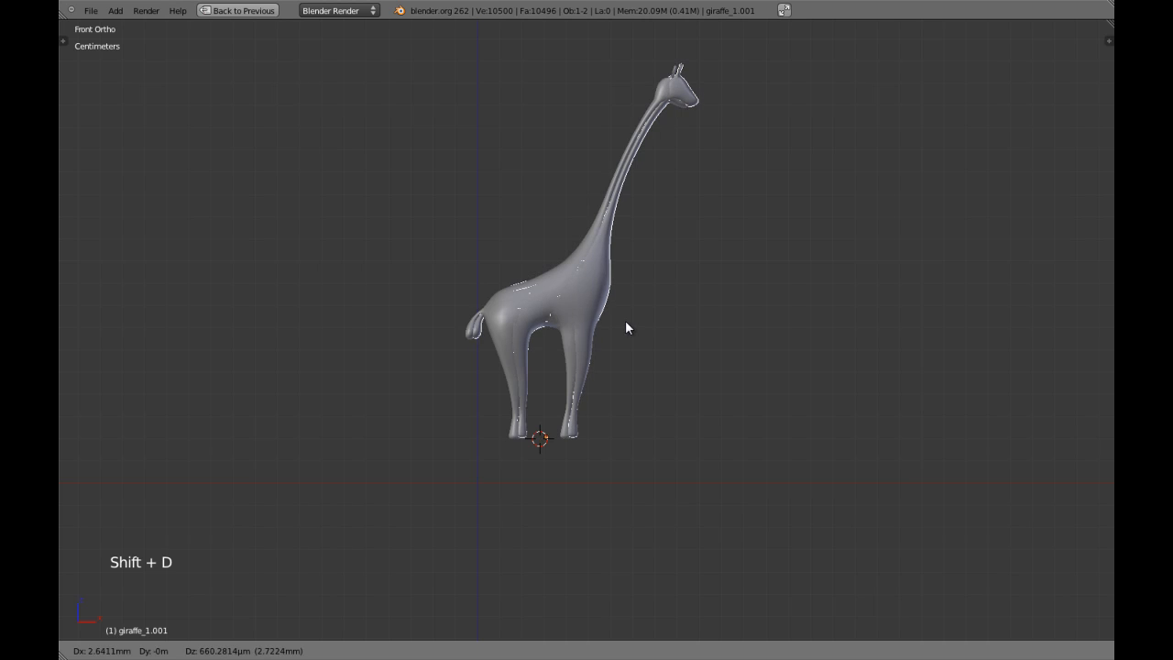
pyautogui.click(774, 343)
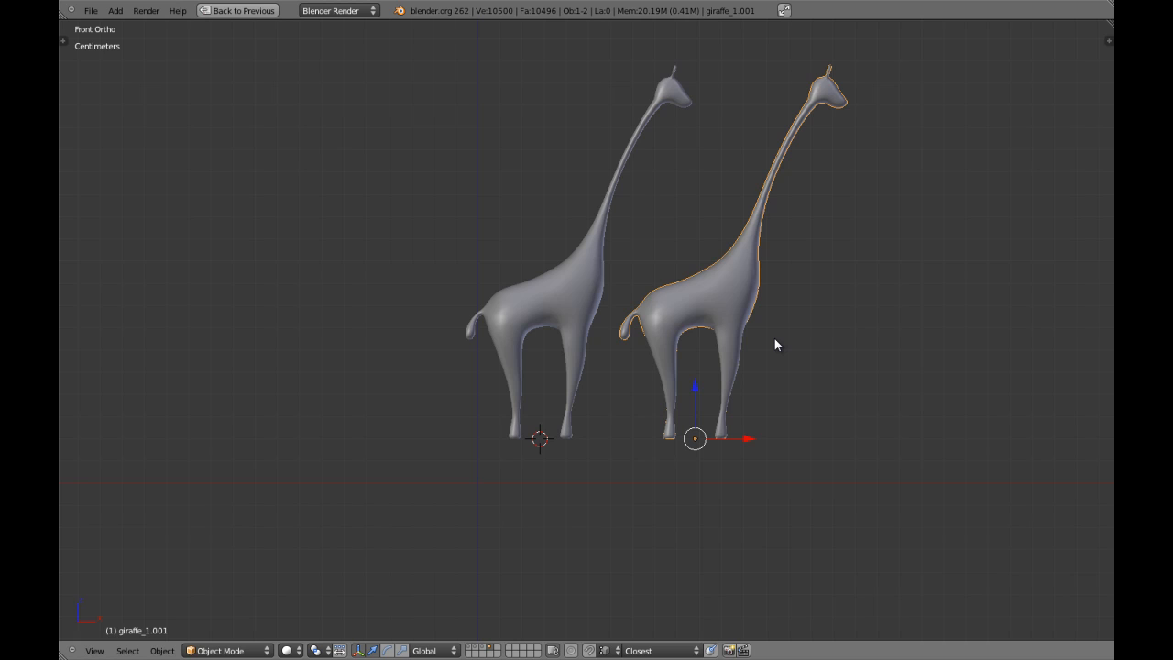
# Step: Rotate the giraffe copy 180 degrees in top view so it faces the original
pyautogui.press('KP_7')
pyautogui.write('r180')
pyautogui.press('Return')
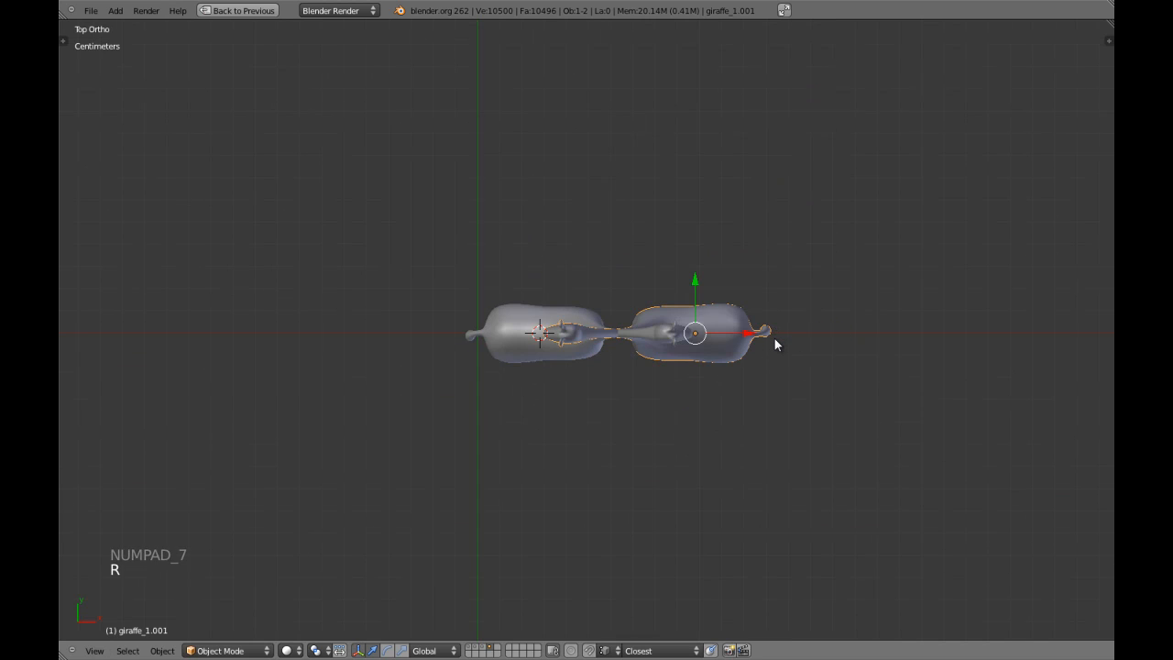
pyautogui.press('KP_1')
pyautogui.scroll(1, 779, 350)
pyautogui.scroll(1, 778, 349)
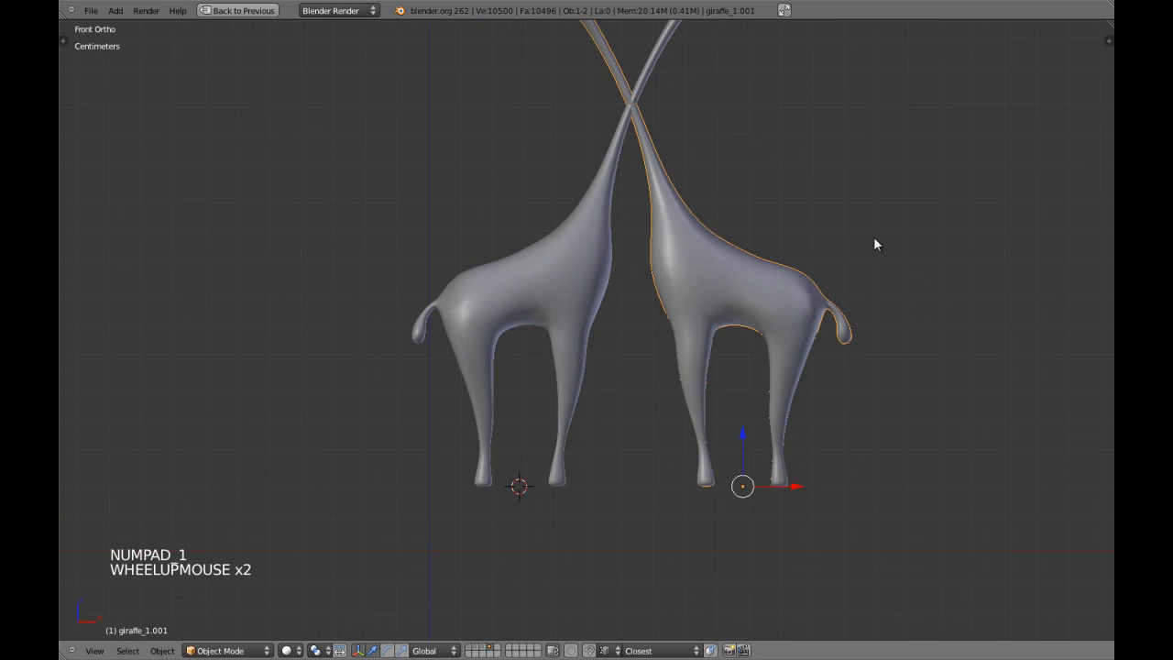
# Step: Shift the giraffe copy along X and scale it down so its head sits below the original's
pyautogui.moveTo(796, 486); pyautogui.dragTo(844, 485)
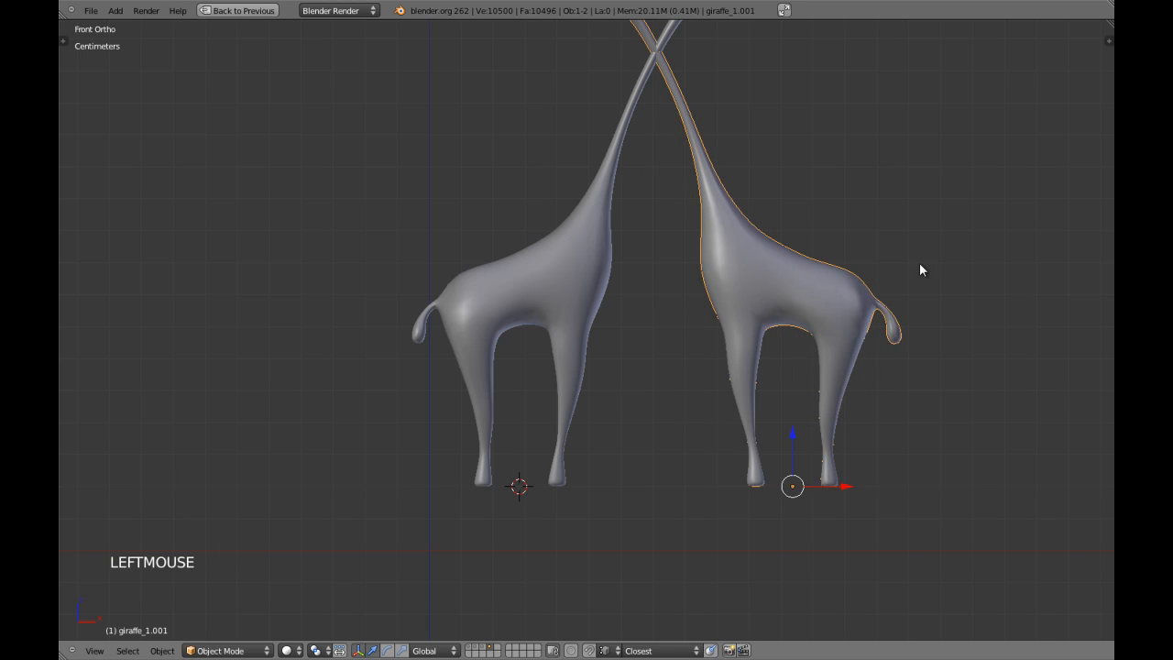
pyautogui.scroll(-1, 936, 220)
pyautogui.keyDown('shift'); pyautogui.moveTo(936, 223); pyautogui.dragTo(922, 178, button='middle'); pyautogui.keyUp('shift')
pyautogui.press('s')
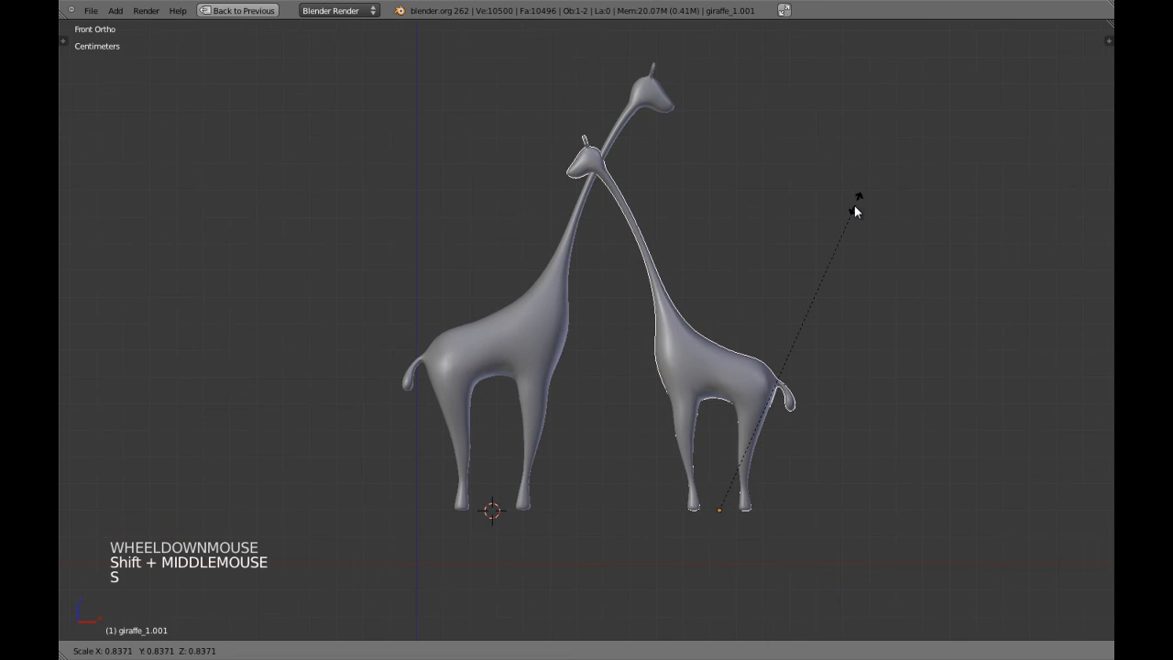
pyautogui.click(836, 235)
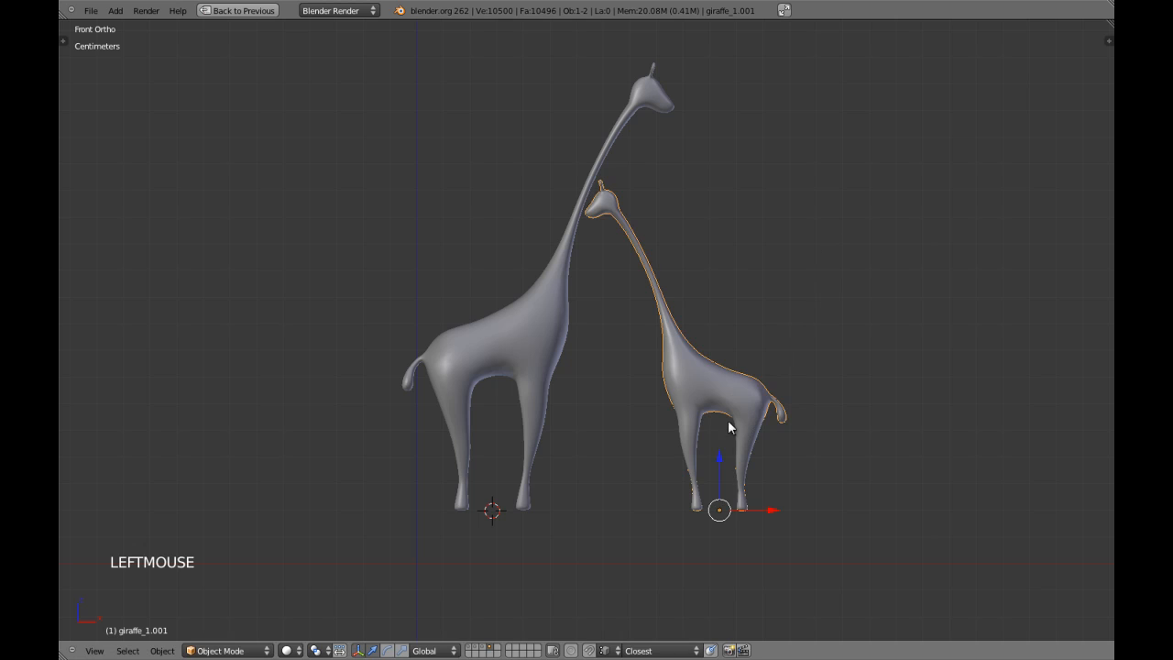
pyautogui.moveTo(767, 492); pyautogui.dragTo(709, 490)
# Step: Delete the smaller giraffe copy
pyautogui.keyDown('shift'); pyautogui.moveTo(709, 490); pyautogui.dragTo(585, 423, button='middle'); pyautogui.keyUp('shift')
pyautogui.scroll(3, 570, 373)
pyautogui.press('x')
pyautogui.click(667, 358)
# Step: Open the original giraffe's mesh for editing, clear the selection, and switch to face select mode
pyautogui.rightClick(489, 269)
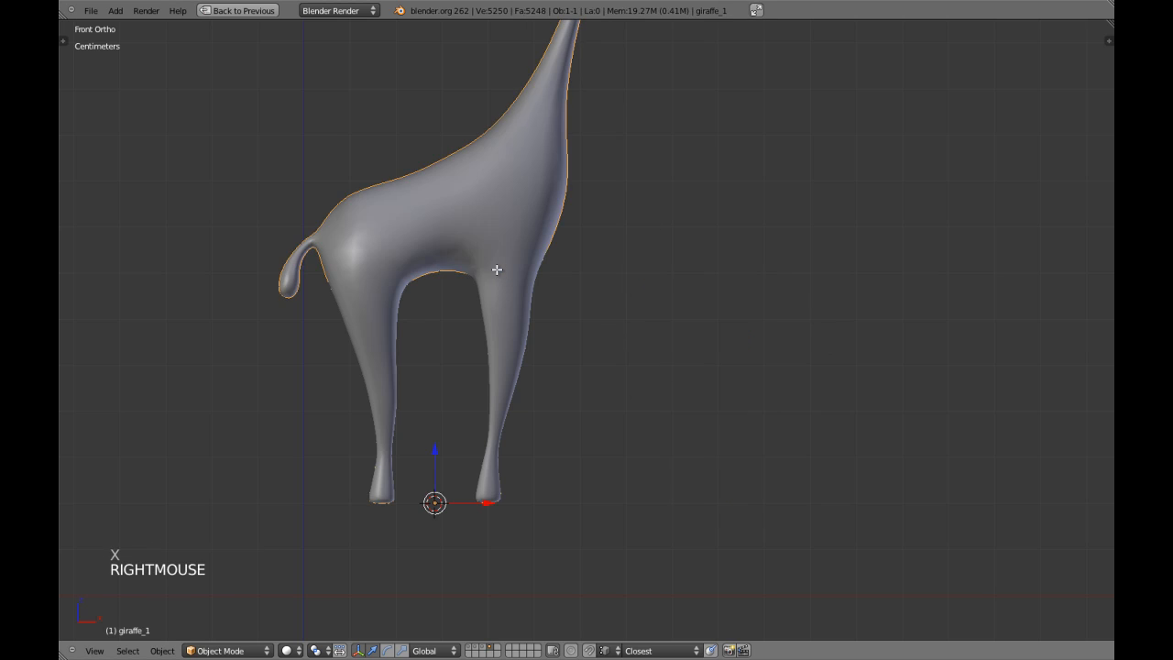
pyautogui.press('Tab')
pyautogui.scroll(3, 504, 268)
pyautogui.press('a')
pyautogui.press('z')
pyautogui.scroll(-2, 513, 347)
pyautogui.press('z')
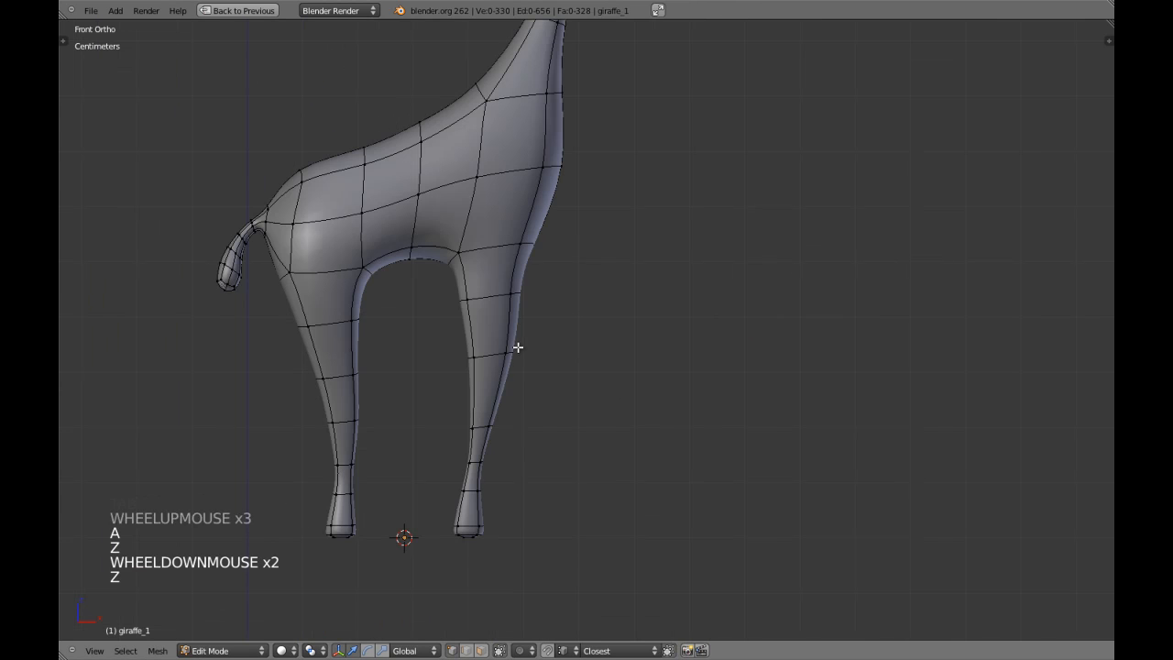
pyautogui.hotkey('ctrl', 'Tab')
pyautogui.click(490, 375)
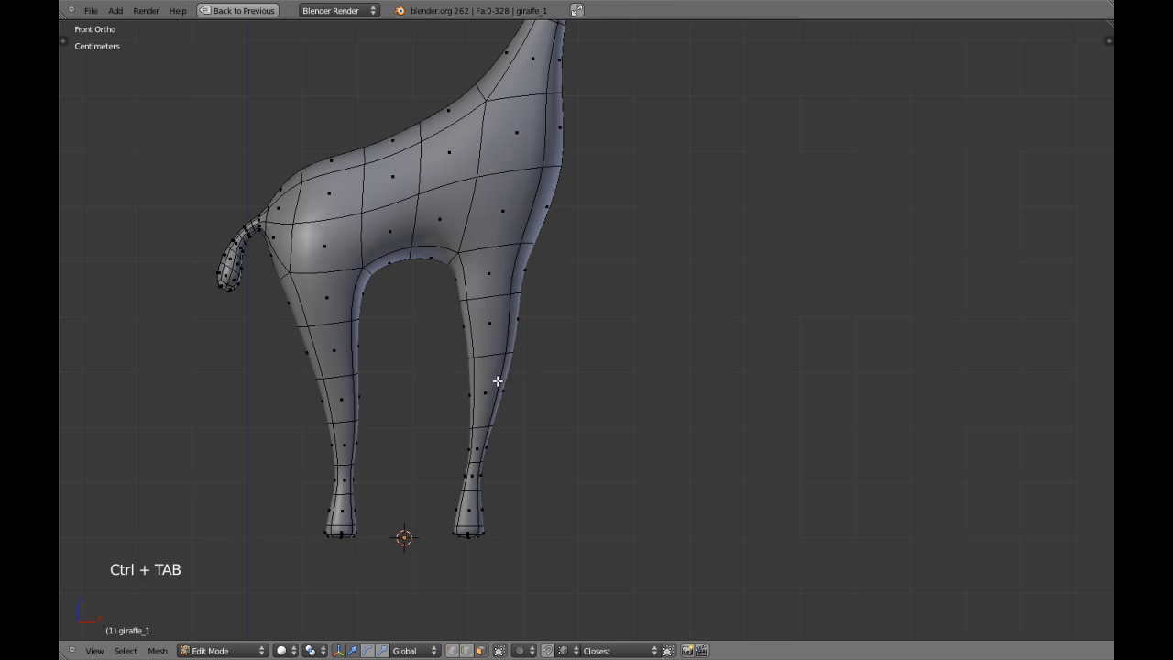
# Step: Select the near front leg's faces from a face loop and include all the faces down to the foot
pyautogui.keyDown('alt'); pyautogui.keyDown('shift'); pyautogui.rightClick(498, 386); pyautogui.keyUp('shift'); pyautogui.keyUp('alt')
pyautogui.press('ctrl+KP_Add')
pyautogui.press('ctrl+KP_Add')
pyautogui.press('z')
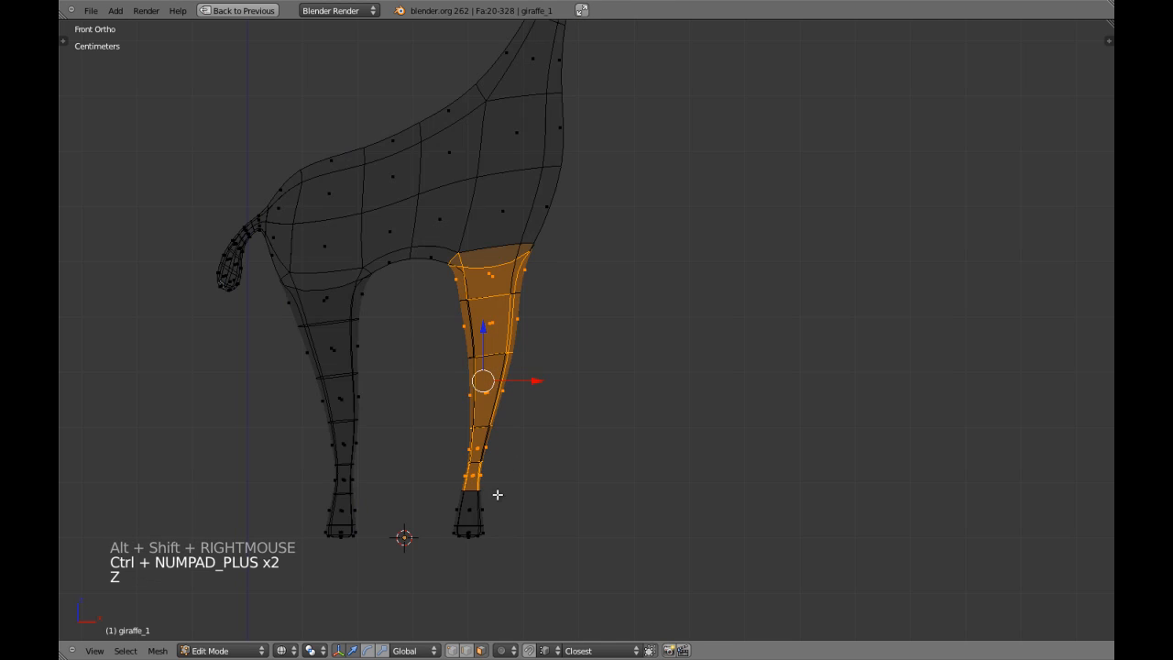
pyautogui.press('c')
pyautogui.moveTo(486, 502); pyautogui.dragTo(484, 513)
pyautogui.rightClick(489, 527)
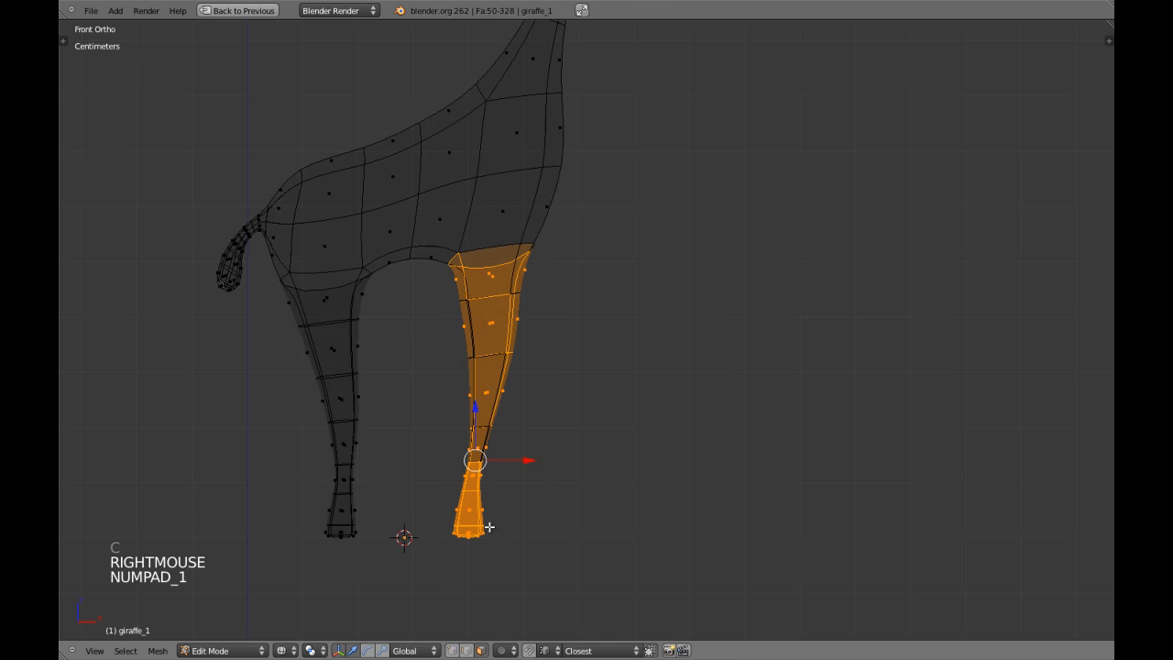
# Step: Deselect the opposite front foot's faces in side view and check that only the near front leg is selected
pyautogui.press('KP_3')
pyautogui.press('b')
pyautogui.moveTo(589, 430); pyautogui.dragTo(651, 492, button='middle')
pyautogui.press('z')
pyautogui.scroll(-3, 506, 416)
pyautogui.moveTo(507, 417); pyautogui.dragTo(610, 427, button='middle')
pyautogui.scroll(3, 610, 427)
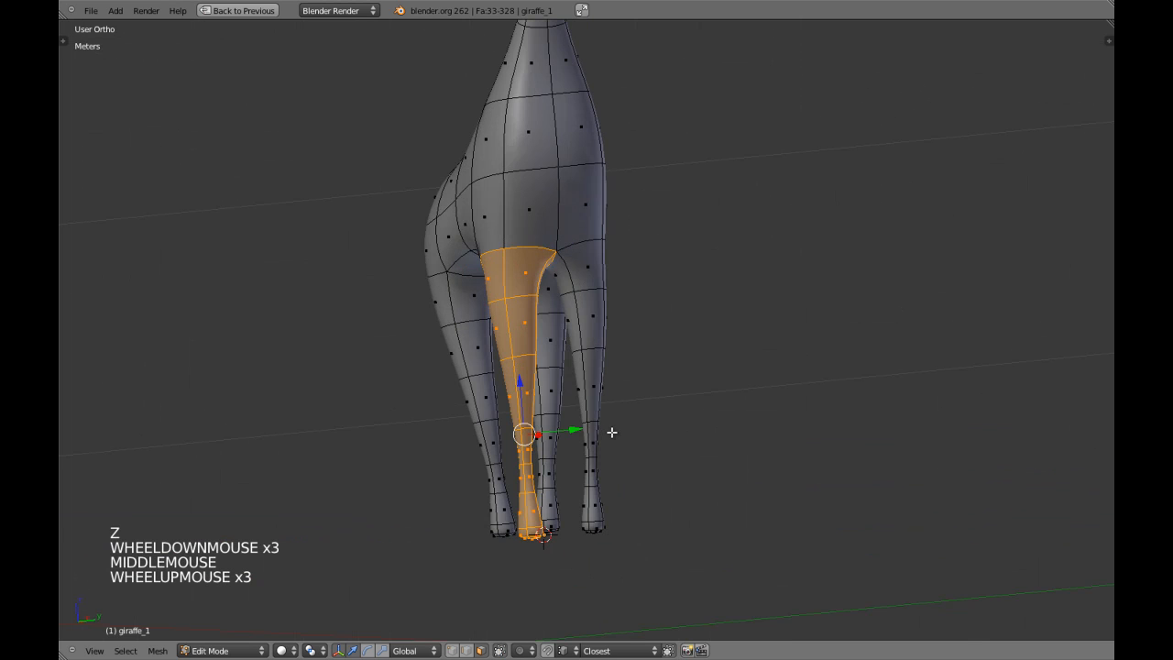
pyautogui.press('KP_1')
pyautogui.moveTo(487, 417); pyautogui.dragTo(480, 348, button='middle')
pyautogui.press('KP_1')
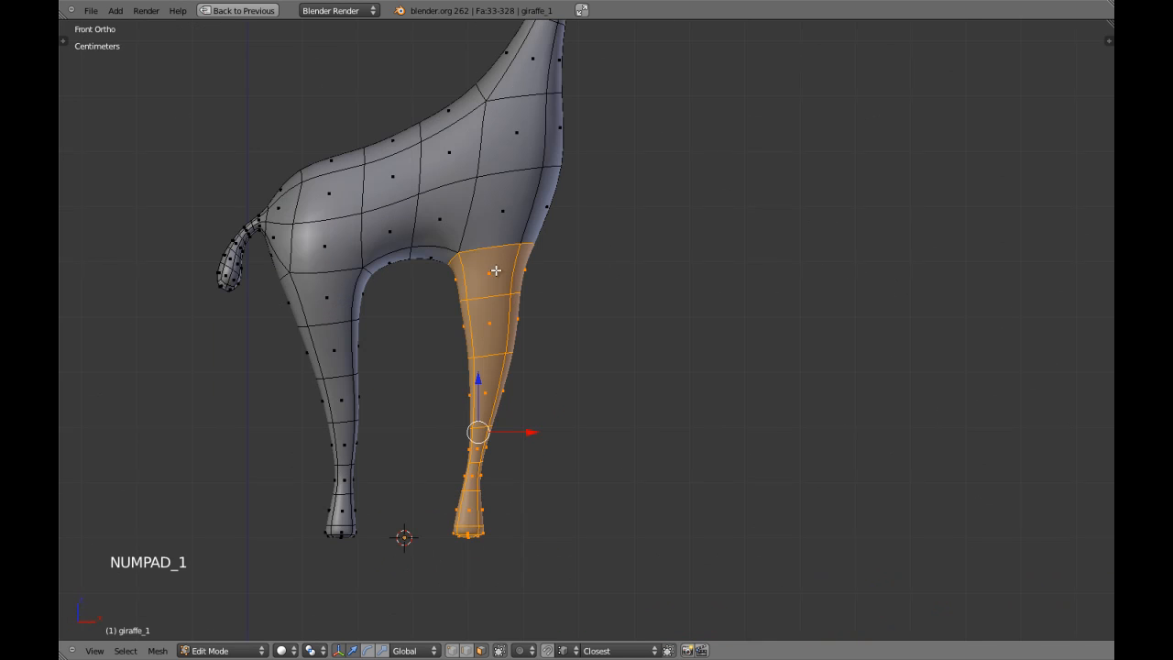
pyautogui.press('ctrl+KP_1')
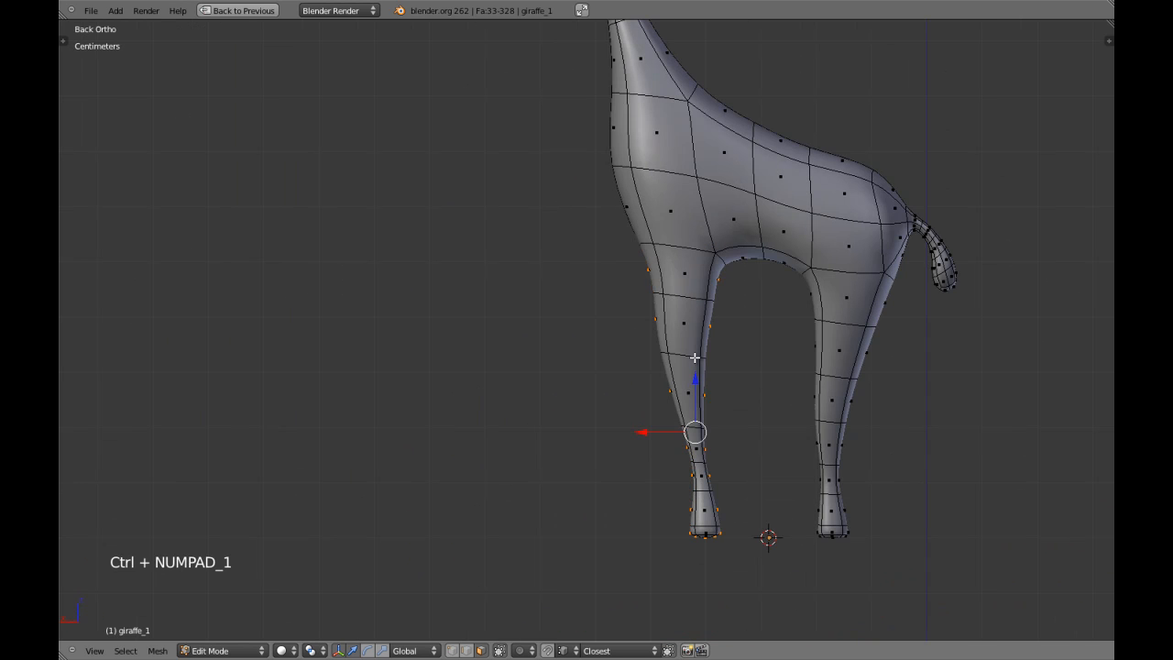
# Step: Place the 3D cursor at the top of the near front leg and rotate the leg forward about 11.5 degrees around it
pyautogui.press('KP_1')
pyautogui.press('z')
pyautogui.scroll(2, 335, 204)
pyautogui.press('z')
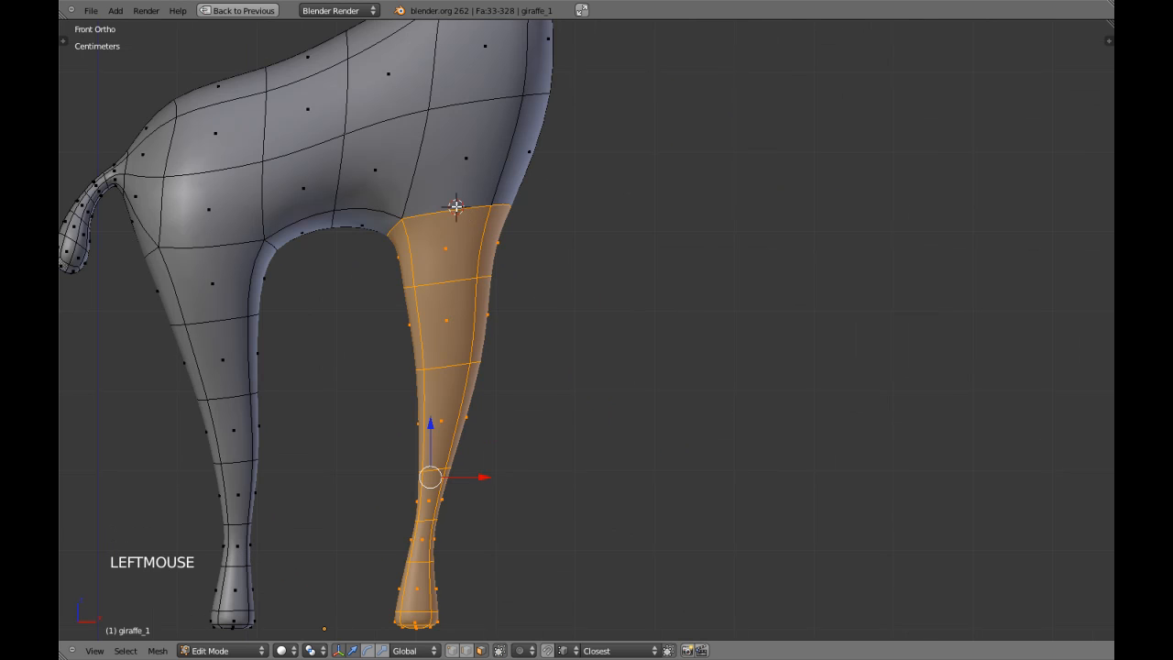
pyautogui.press('r')
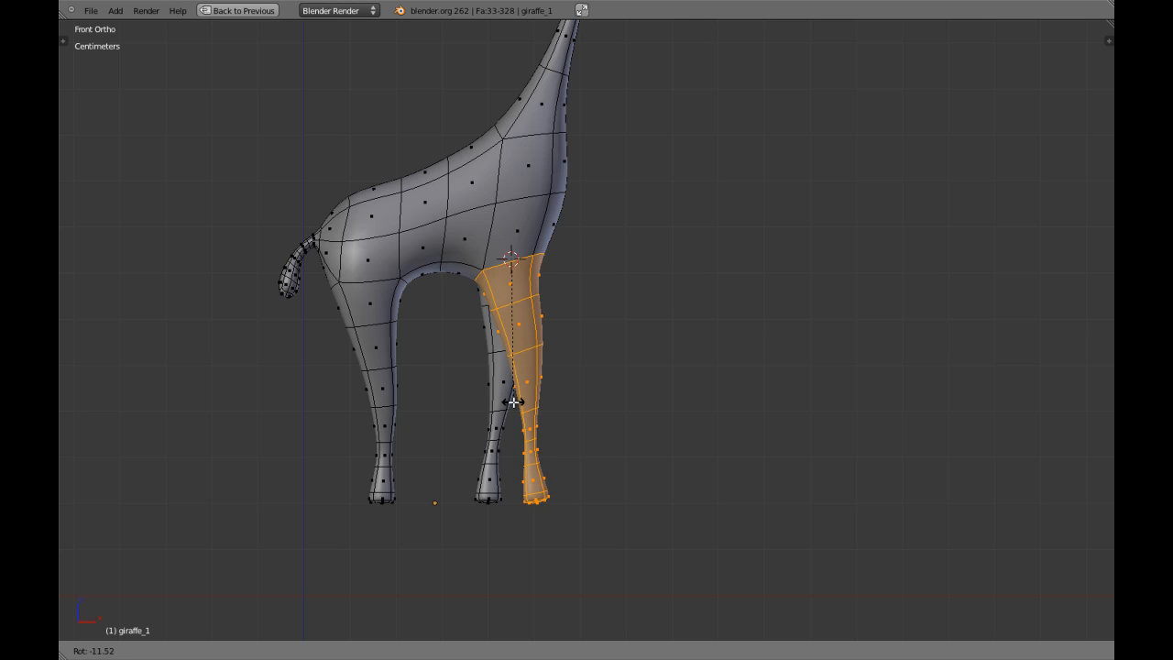
pyautogui.click(514, 401)
# Step: Select all faces of the near hind leg by growing a face loop, and set the pivot to the median point
pyautogui.press('a')
pyautogui.keyDown('alt'); pyautogui.keyDown('shift'); pyautogui.rightClick(380, 444); pyautogui.keyUp('shift'); pyautogui.keyUp('alt')
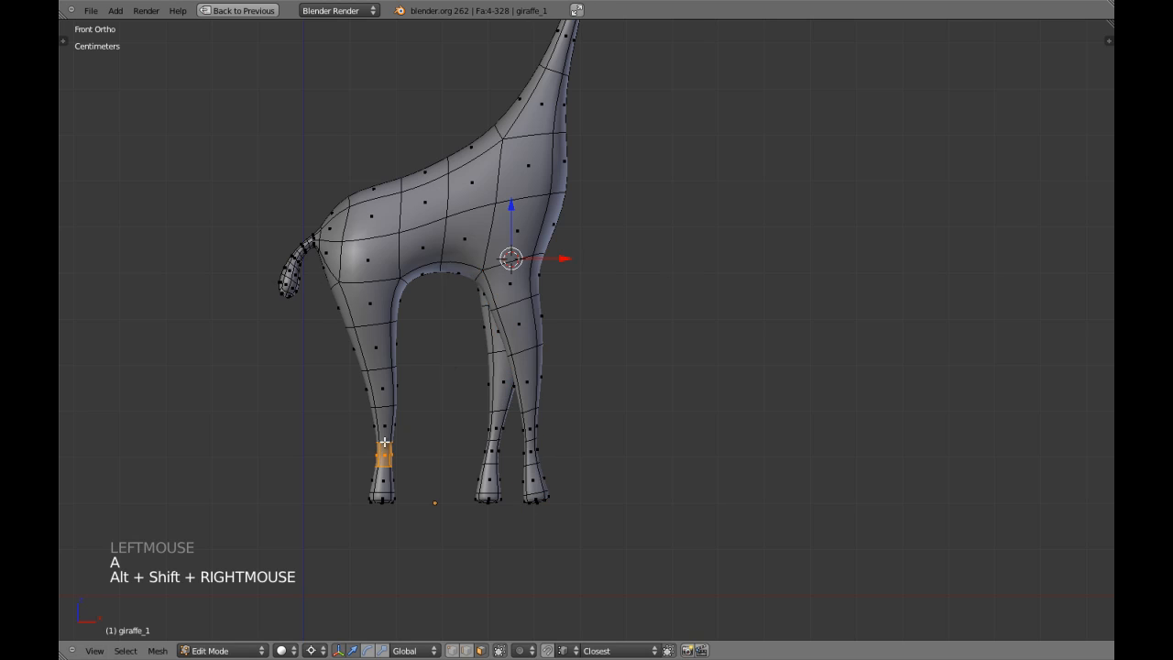
pyautogui.press('ctrl+KP_Add')
pyautogui.press('ctrl+KP_Add')
pyautogui.press('ctrl+KP_Add')
pyautogui.press('ctrl+KP_Add')
pyautogui.hotkey('ctrl', ',')
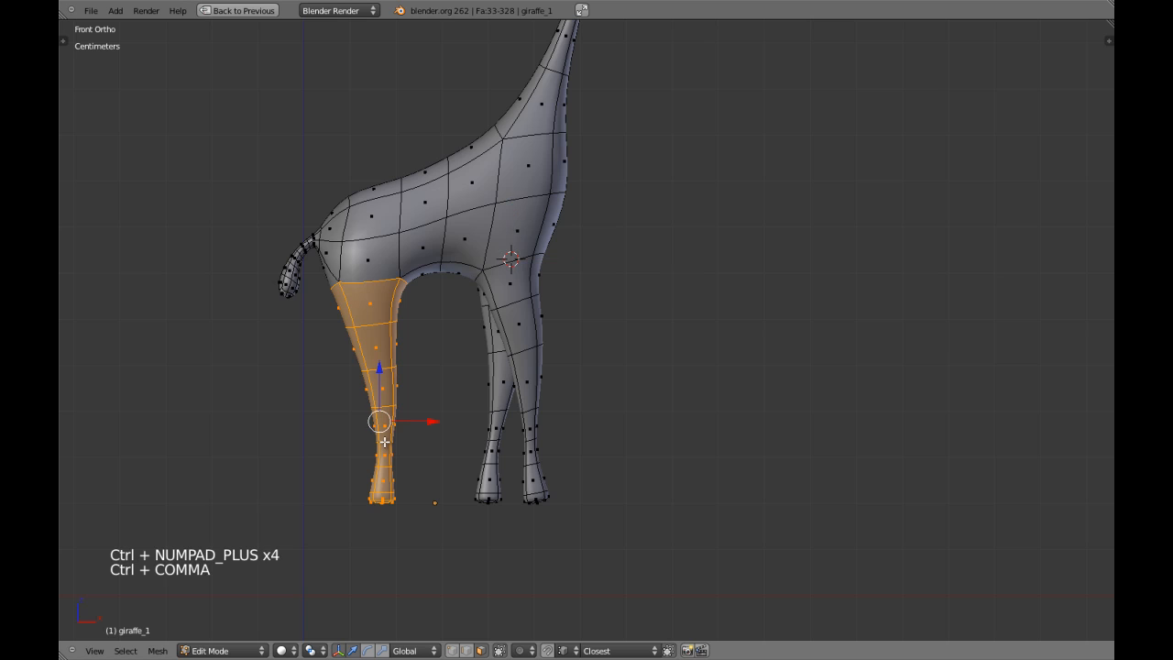
# Step: Place the 3D cursor at the top of the near hind leg and rotate the leg forward about 9 degrees around it
pyautogui.click(364, 278)
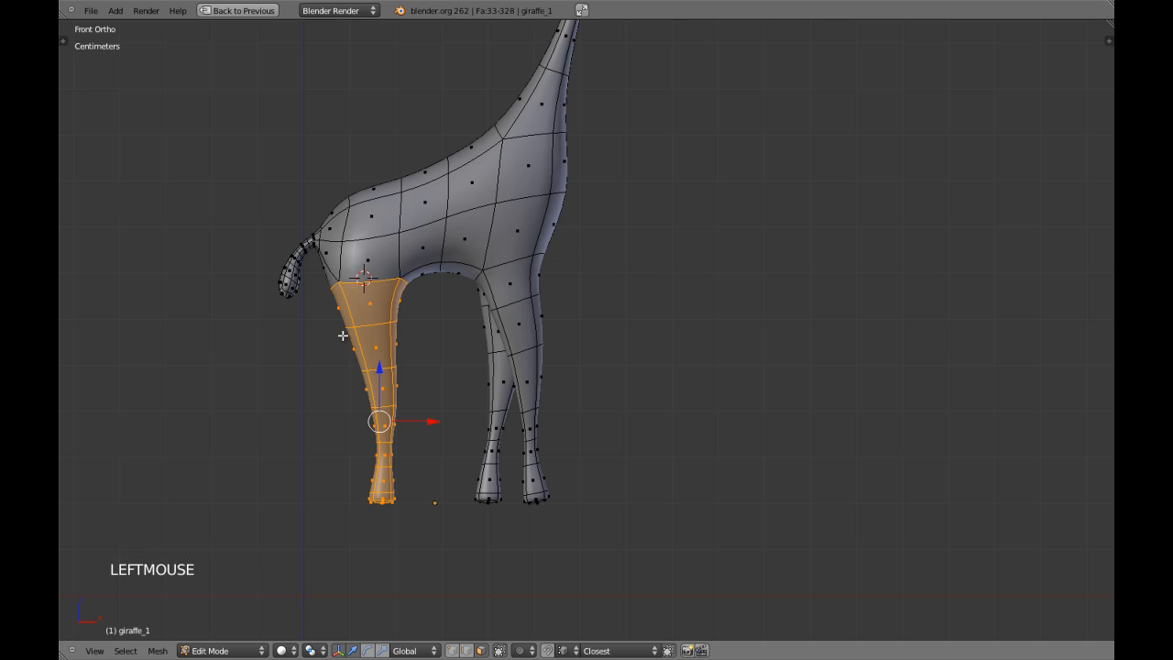
pyautogui.press('r')
pyautogui.keyDown('shift'); pyautogui.rightClick(380, 341); pyautogui.keyUp('shift')
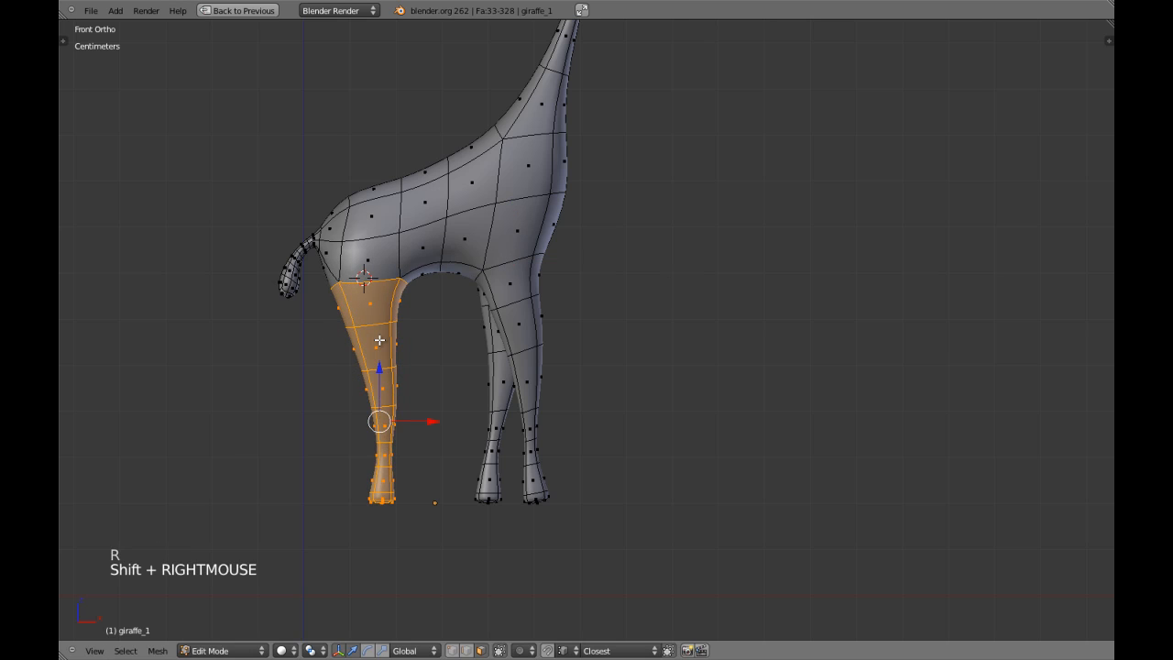
pyautogui.press('.')
pyautogui.press('r')
pyautogui.press('r')
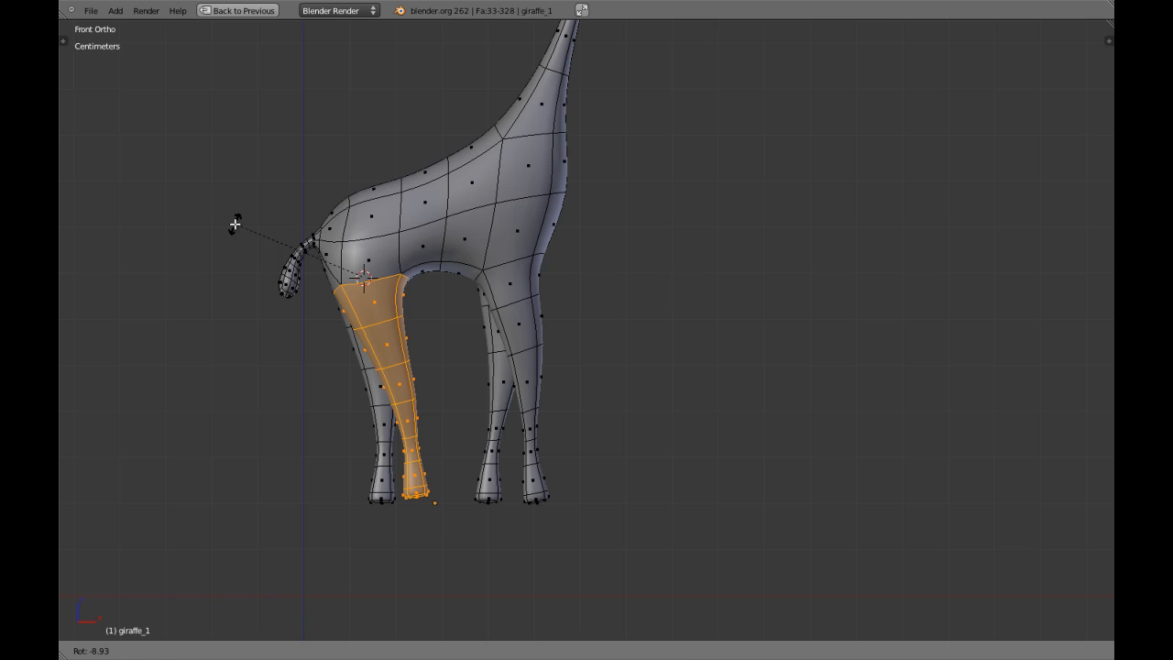
pyautogui.keyDown('shift'); pyautogui.click(234, 224); pyautogui.keyUp('shift')
# Step: Select the far hind leg by growing a face loop and rotate it backward about 5.6 degrees around the 3D cursor
pyautogui.press('a')
pyautogui.keyDown('alt'); pyautogui.keyDown('shift'); pyautogui.rightClick(376, 482); pyautogui.keyUp('shift'); pyautogui.keyUp('alt')
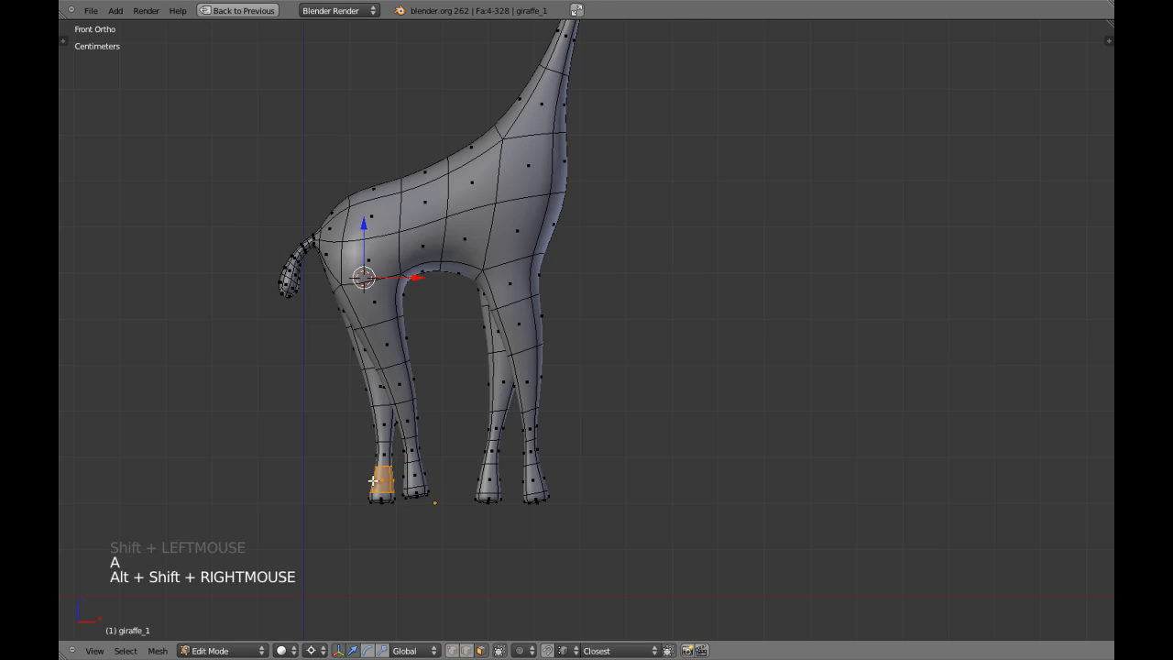
pyautogui.press('ctrl+KP_Add')
pyautogui.press('ctrl+KP_Add')
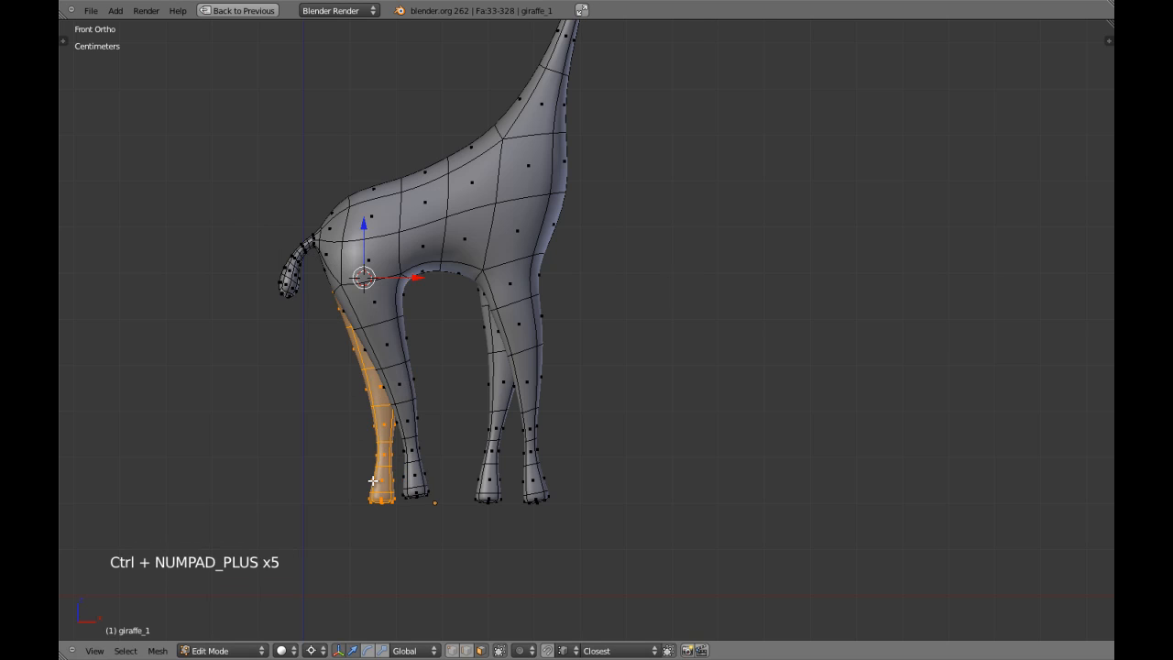
pyautogui.press('r')
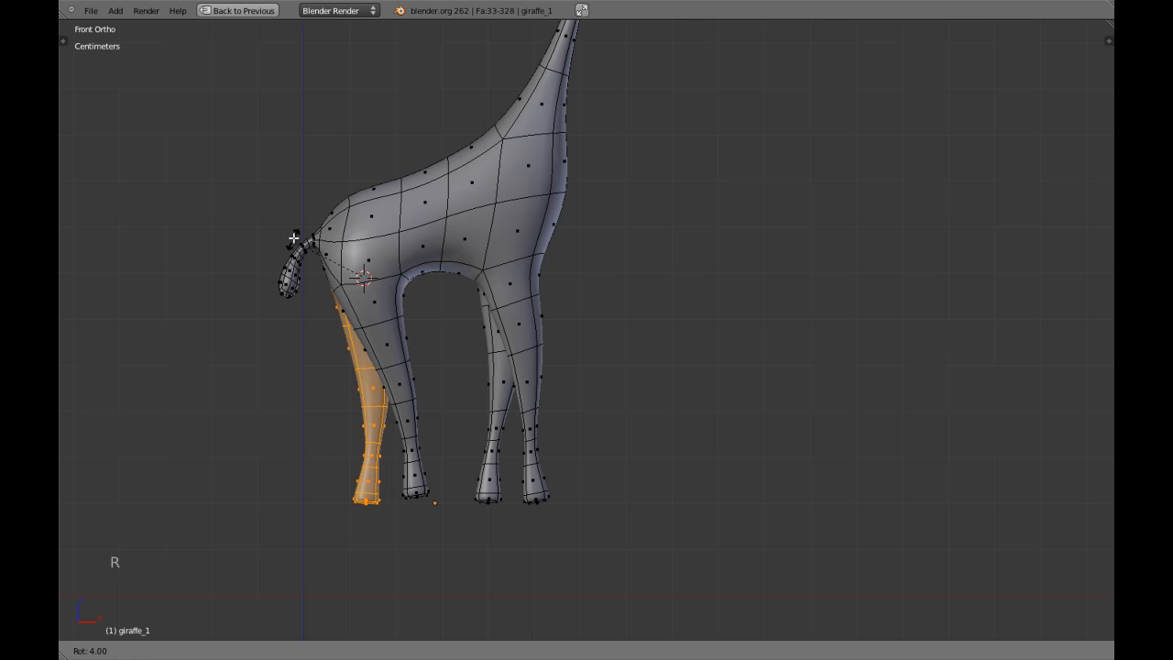
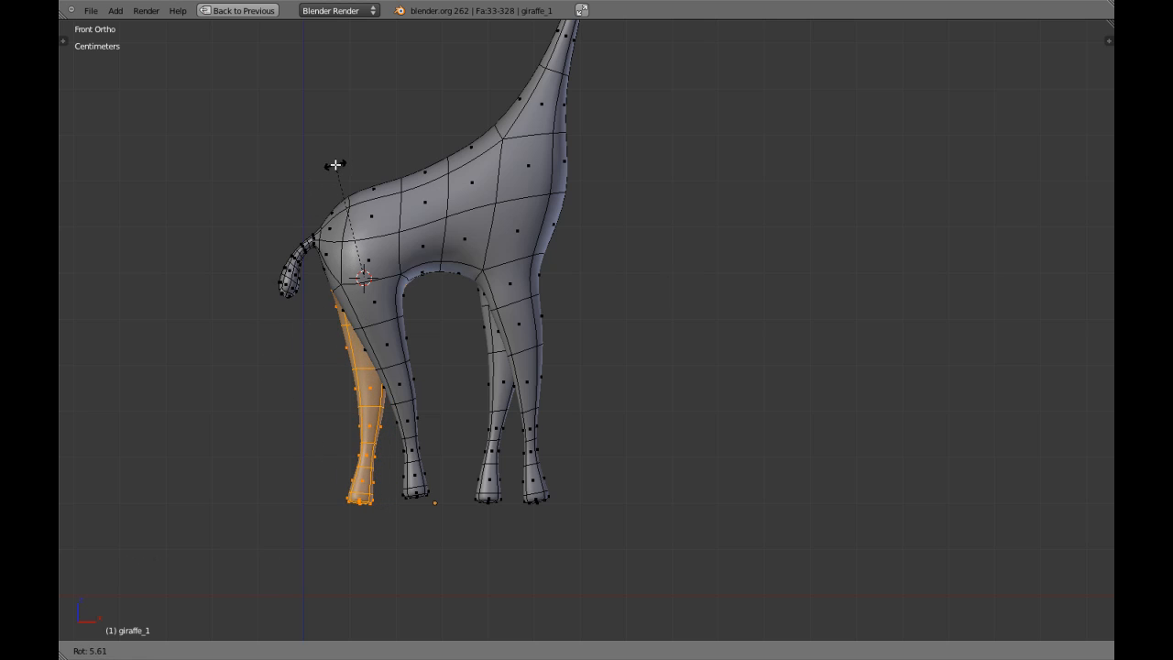
pyautogui.keyDown('shift'); pyautogui.click(432, 388); pyautogui.keyUp('shift')
pyautogui.press('a')
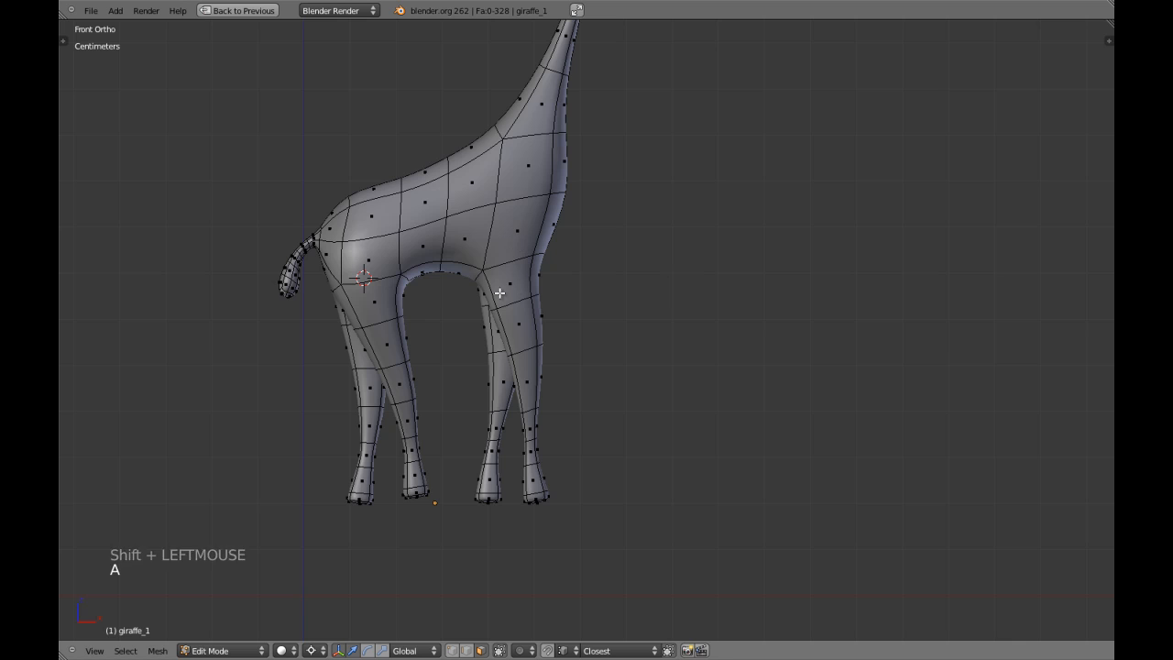
# Step: Select all faces of the far front leg by growing a face loop from its foot
pyautogui.keyDown('alt'); pyautogui.keyDown('shift'); pyautogui.rightClick(495, 385); pyautogui.keyUp('shift'); pyautogui.keyUp('alt')
pyautogui.press('a')
pyautogui.keyDown('alt'); pyautogui.keyDown('shift'); pyautogui.rightClick(487, 470); pyautogui.keyUp('shift'); pyautogui.keyUp('alt')
pyautogui.press('ctrl+KP_Add')
pyautogui.press('ctrl+KP_Add')
pyautogui.press('ctrl+KP_Add')
pyautogui.press('ctrl+KP_Add')
pyautogui.press('ctrl+KP_Add')
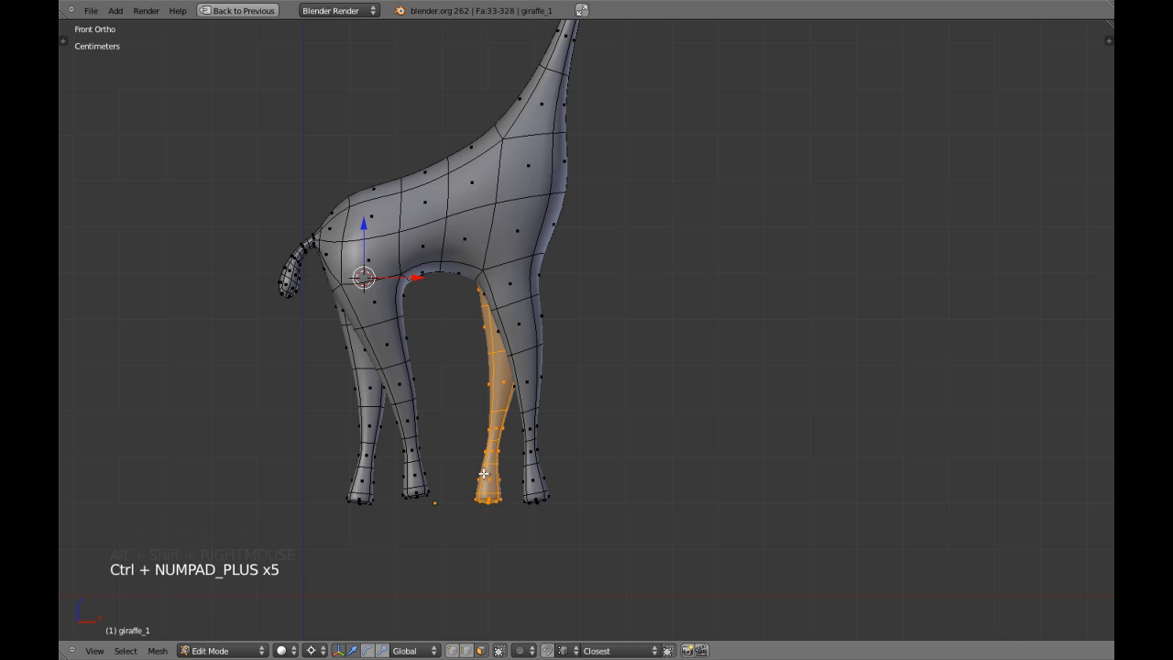
# Step: Place the 3D cursor at the top of the front legs and rotate the far front leg backward about 3.4 degrees around it
pyautogui.press('z')
pyautogui.press('z')
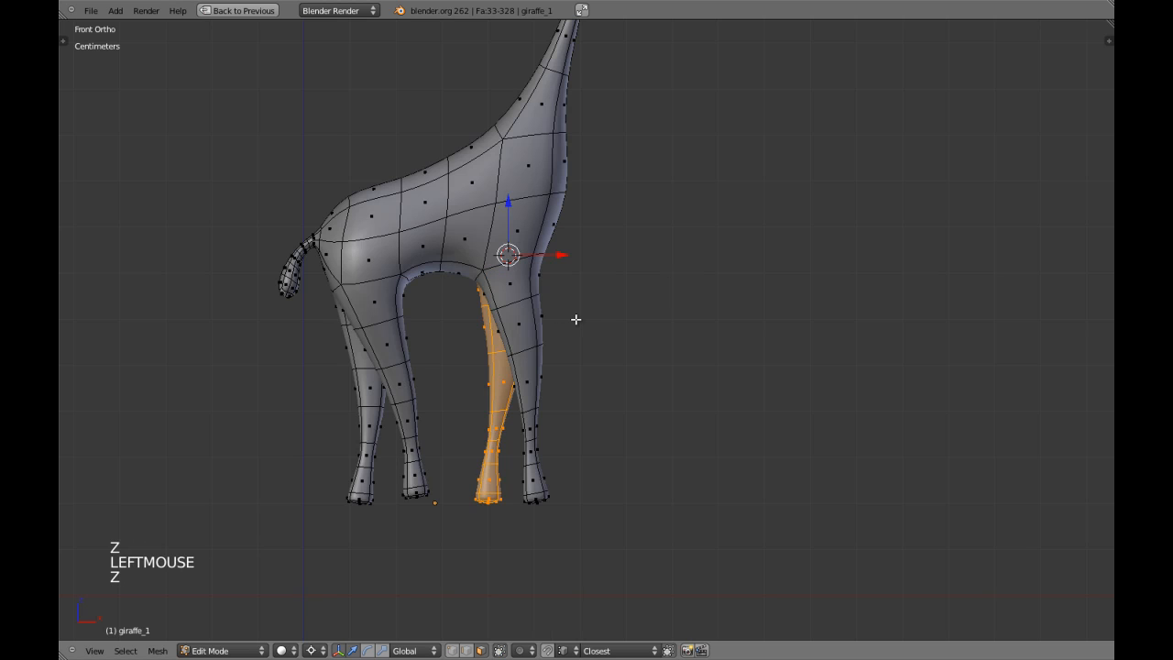
pyautogui.press('r')
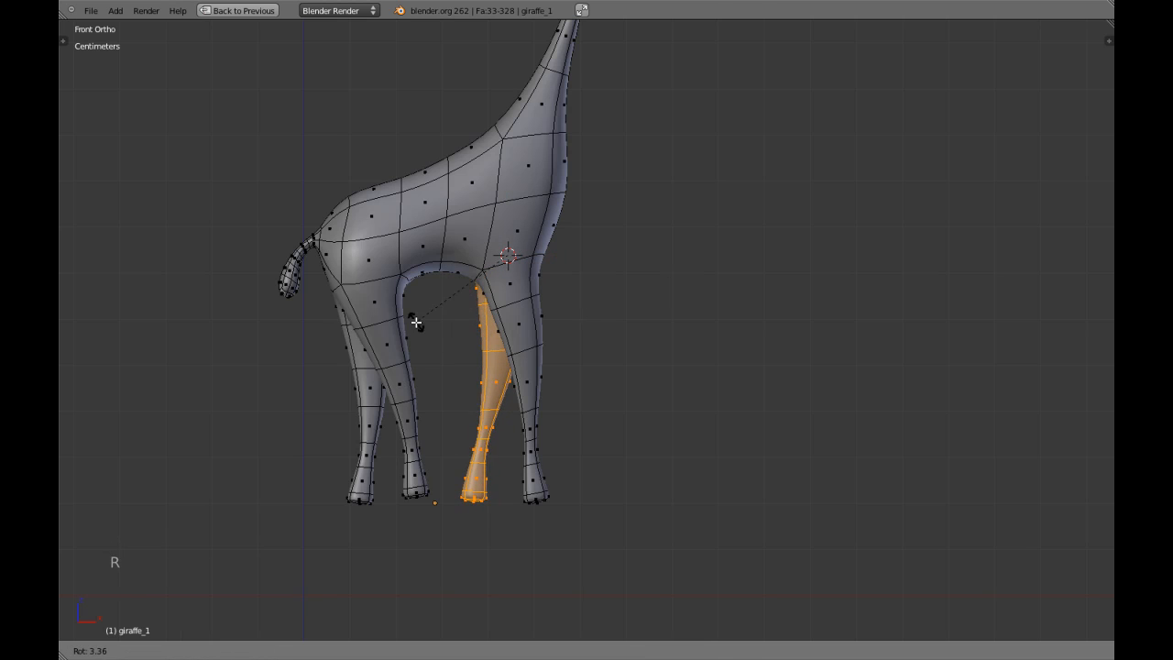
pyautogui.keyDown('shift'); pyautogui.click(415, 323); pyautogui.keyUp('shift')
# Step: Leave Edit Mode and examine closely how the four feet sit relative to the ground level
pyautogui.press('Tab')
pyautogui.scroll(-7, 607, 307)
pyautogui.press('a')
pyautogui.scroll(2, 607, 307)
pyautogui.keyDown('shift'); pyautogui.moveTo(608, 273); pyautogui.dragTo(563, 348, button='middle'); pyautogui.keyUp('shift')
pyautogui.scroll(1, 599, 315)
pyautogui.scroll(2, 600, 314)
pyautogui.scroll(3, 565, 288)
pyautogui.keyDown('shift'); pyautogui.moveTo(566, 287); pyautogui.dragTo(569, 312, button='middle'); pyautogui.keyUp('shift')
pyautogui.scroll(2, 569, 313)
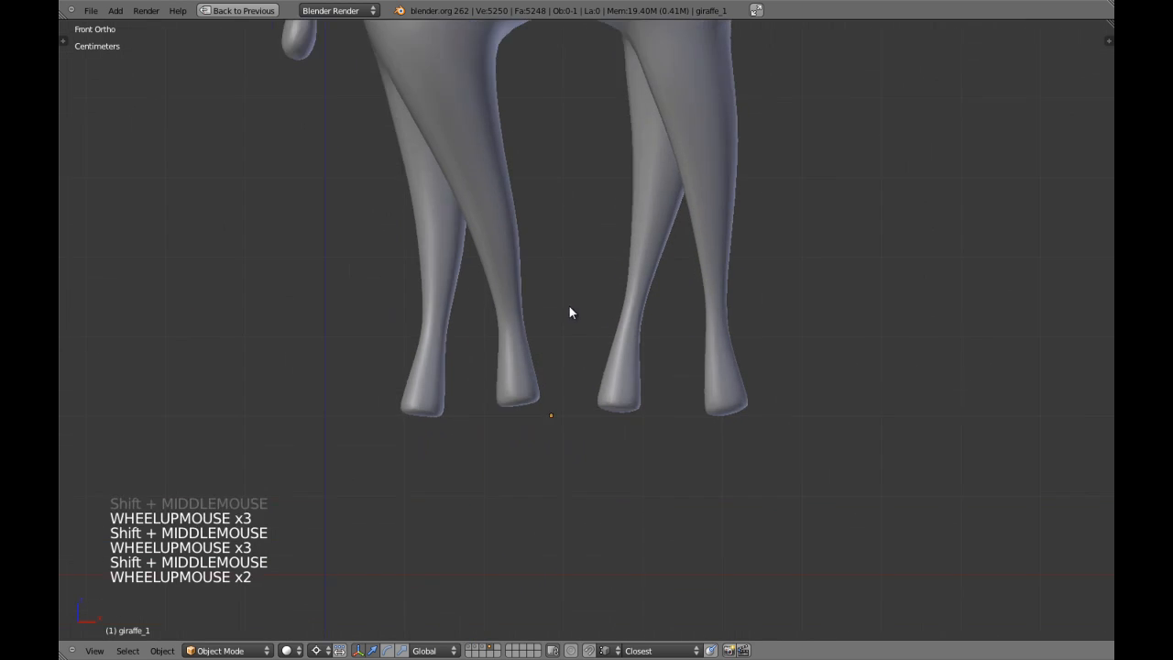
pyautogui.scroll(1, 569, 313)
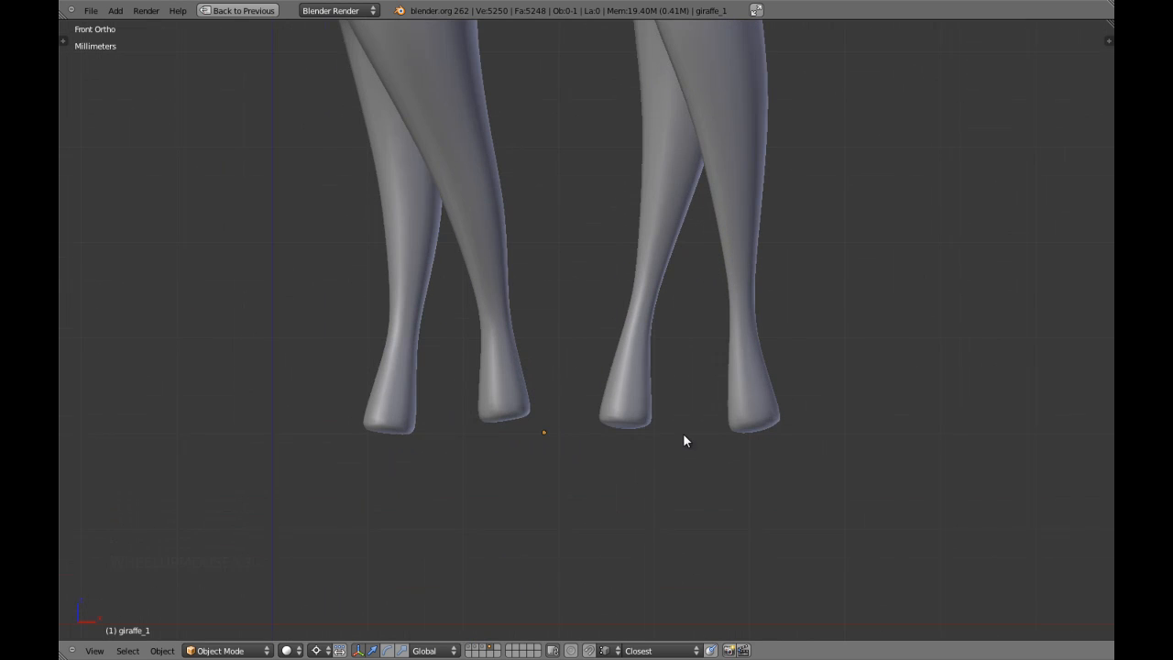
pyautogui.scroll(-2, 683, 432)
pyautogui.scroll(3, 604, 362)
# Step: Return to Edit Mode, restore the full window layout and turn off the Subsurf modifier's edit cage display
pyautogui.press('Tab')
pyautogui.press('a')
pyautogui.press('a')
pyautogui.hotkey('shift', 'space')
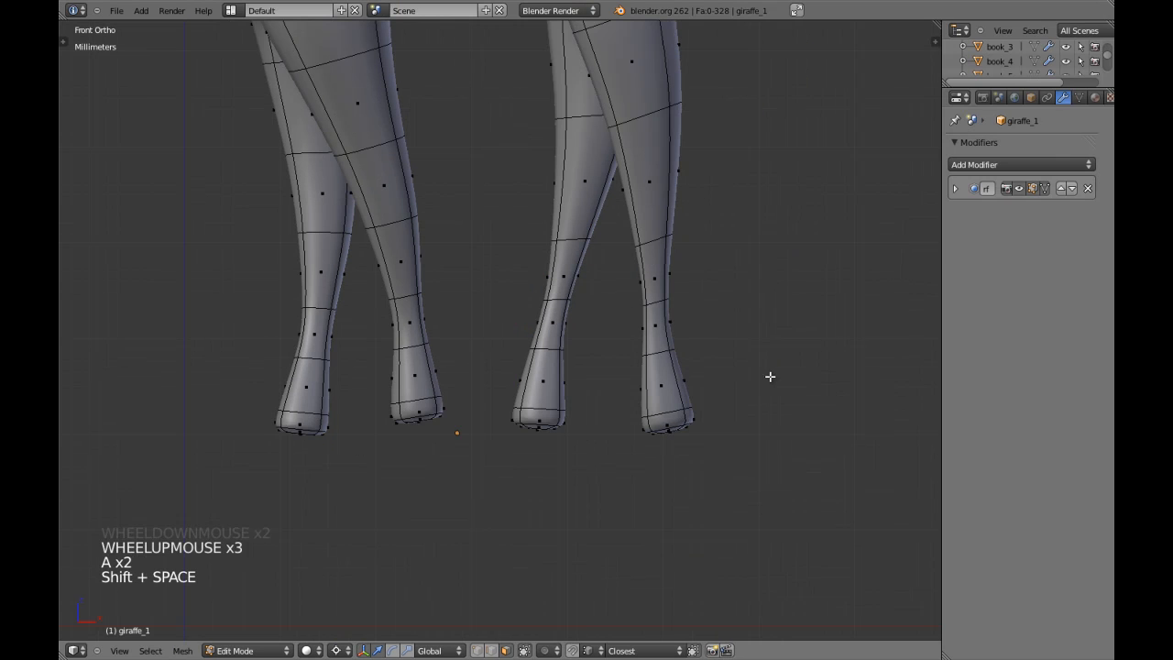
pyautogui.click(1044, 189)
# Step: Switch to vertex selection in wireframe and circle-select only the bottom vertices of the near hind foot
pyautogui.keyDown('shift'); pyautogui.moveTo(381, 442); pyautogui.dragTo(440, 410, button='middle'); pyautogui.keyUp('shift')
pyautogui.scroll(2, 440, 409)
pyautogui.scroll(1, 440, 410)
pyautogui.press('z')
pyautogui.press('c')
pyautogui.click(457, 422)
pyautogui.rightClick(460, 420)
pyautogui.hotkey('ctrl', 'Tab')
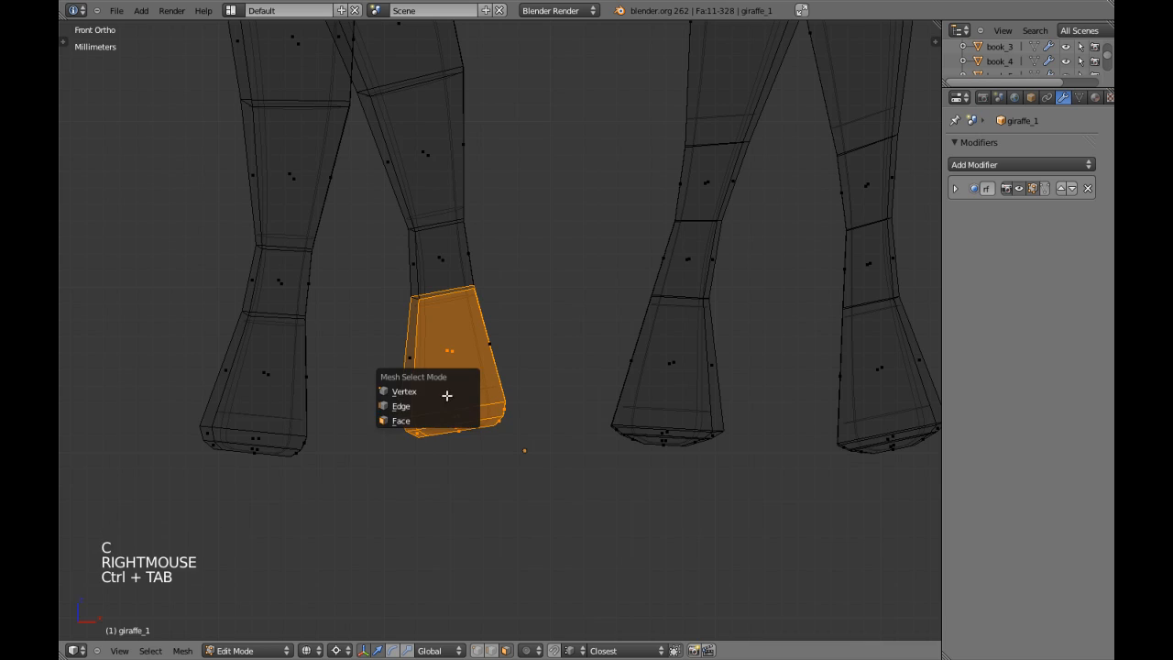
pyautogui.click(445, 391)
pyautogui.press('c')
pyautogui.moveTo(432, 314); pyautogui.dragTo(418, 262, button='middle')
pyautogui.rightClick(452, 359)
# Step: Set the pivot to the median point, lower the near hind foot's sole and rotate it parallel to the ground
pyautogui.press('z')
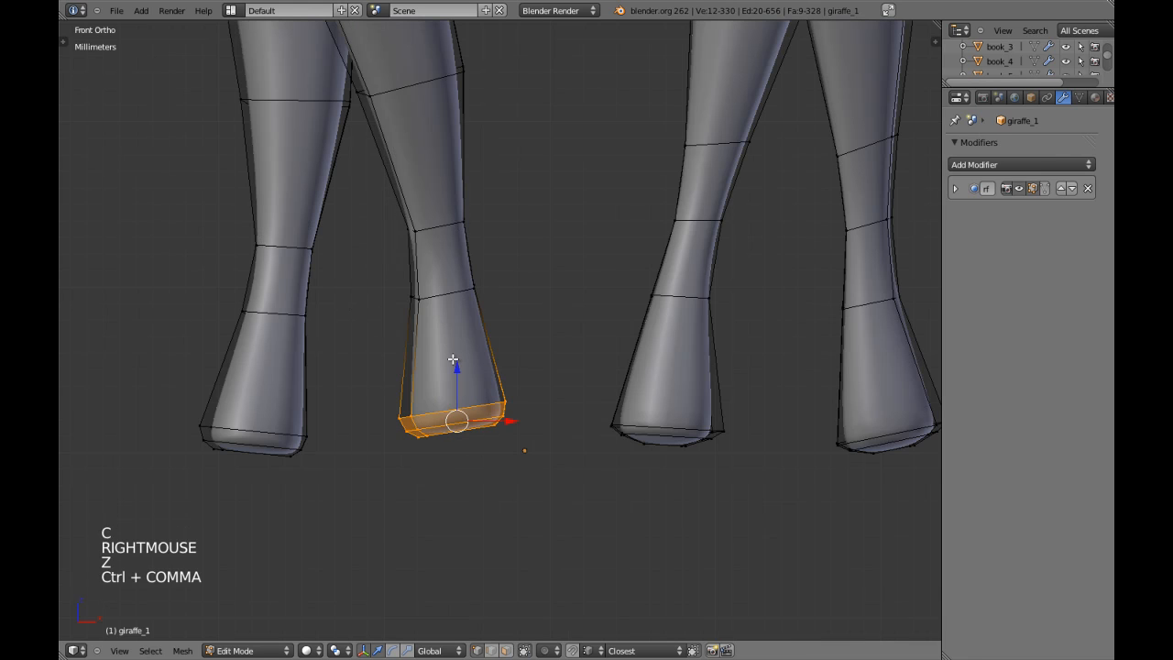
pyautogui.moveTo(452, 359); pyautogui.dragTo(458, 388)
pyautogui.press('r')
pyautogui.click(538, 388)
pyautogui.press('a')
# Step: Circle-select the far hind foot's bottom vertices and rotate them parallel to the ground
pyautogui.press('z')
pyautogui.press('c')
pyautogui.moveTo(217, 424); pyautogui.dragTo(262, 438)
pyautogui.rightClick(265, 446)
pyautogui.press('z')
pyautogui.press('r')
pyautogui.click(451, 441)
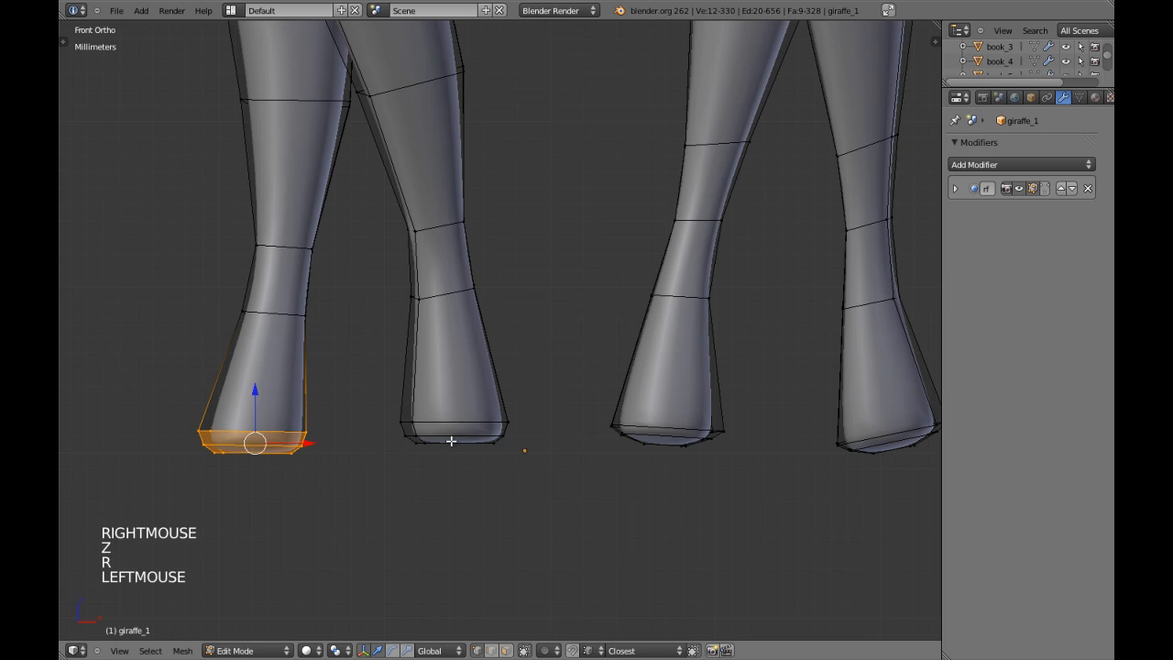
pyautogui.press('a')
# Step: Circle-select the far front foot's bottom vertices and rotate them parallel to the ground
pyautogui.keyDown('shift'); pyautogui.moveTo(647, 451); pyautogui.dragTo(456, 453, button='middle'); pyautogui.keyUp('shift')
pyautogui.press('z')
pyautogui.press('c')
pyautogui.moveTo(461, 453); pyautogui.dragTo(486, 446)
pyautogui.rightClick(486, 446)
pyautogui.press('z')
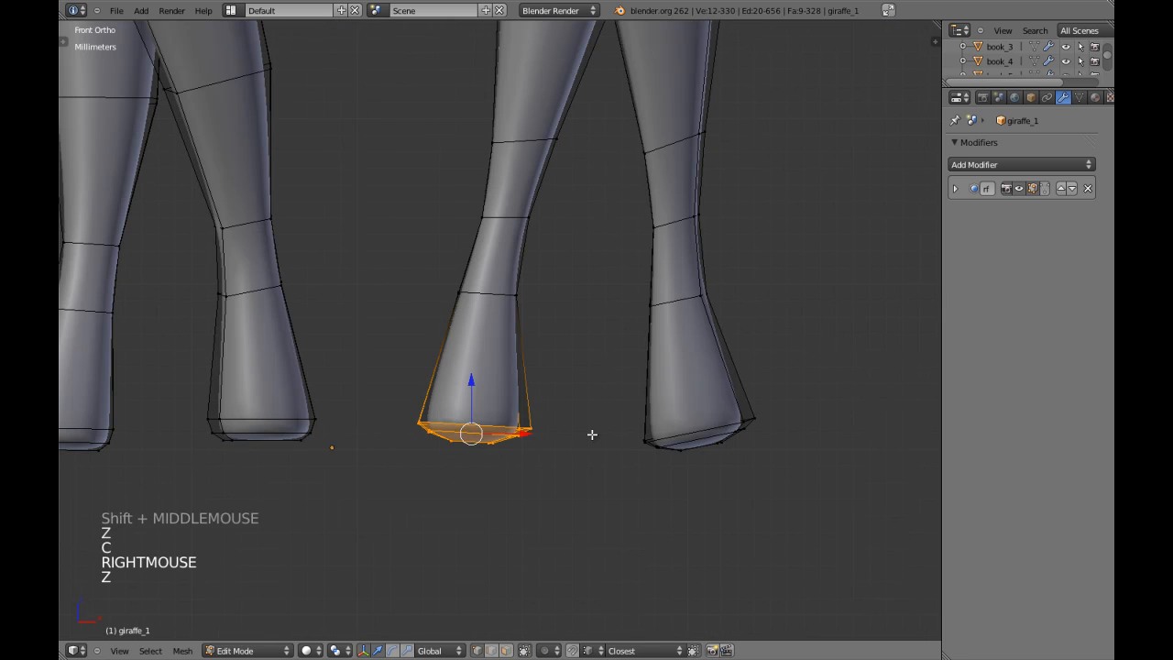
pyautogui.press('r')
pyautogui.click(592, 424)
pyautogui.press('z')
pyautogui.press('a')
# Step: Circle-select the near front foot's bottom vertices and rotate them parallel to the ground
pyautogui.keyDown('shift'); pyautogui.moveTo(592, 430); pyautogui.dragTo(436, 431, button='middle'); pyautogui.keyUp('shift')
pyautogui.press('c')
pyautogui.moveTo(628, 450); pyautogui.dragTo(560, 449)
pyautogui.rightClick(561, 449)
pyautogui.press('z')
pyautogui.press('r')
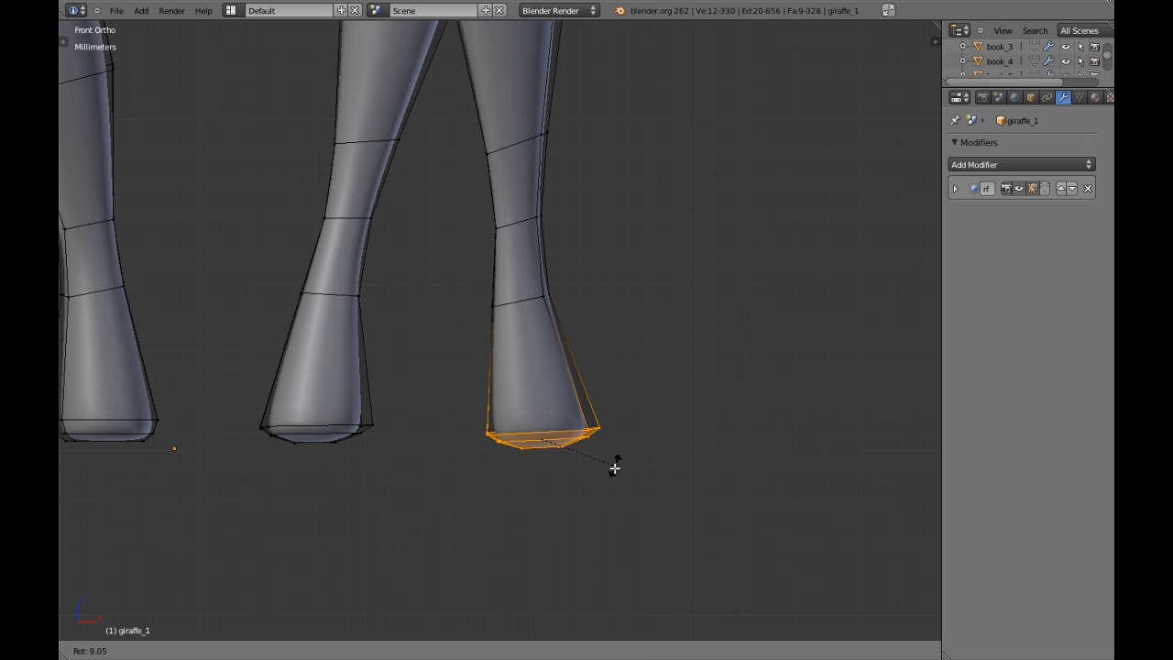
pyautogui.keyDown('shift'); pyautogui.click(553, 496); pyautogui.keyUp('shift')
# Step: Leave Edit Mode and check the whole giraffe's stance in solid shading
pyautogui.press('z')
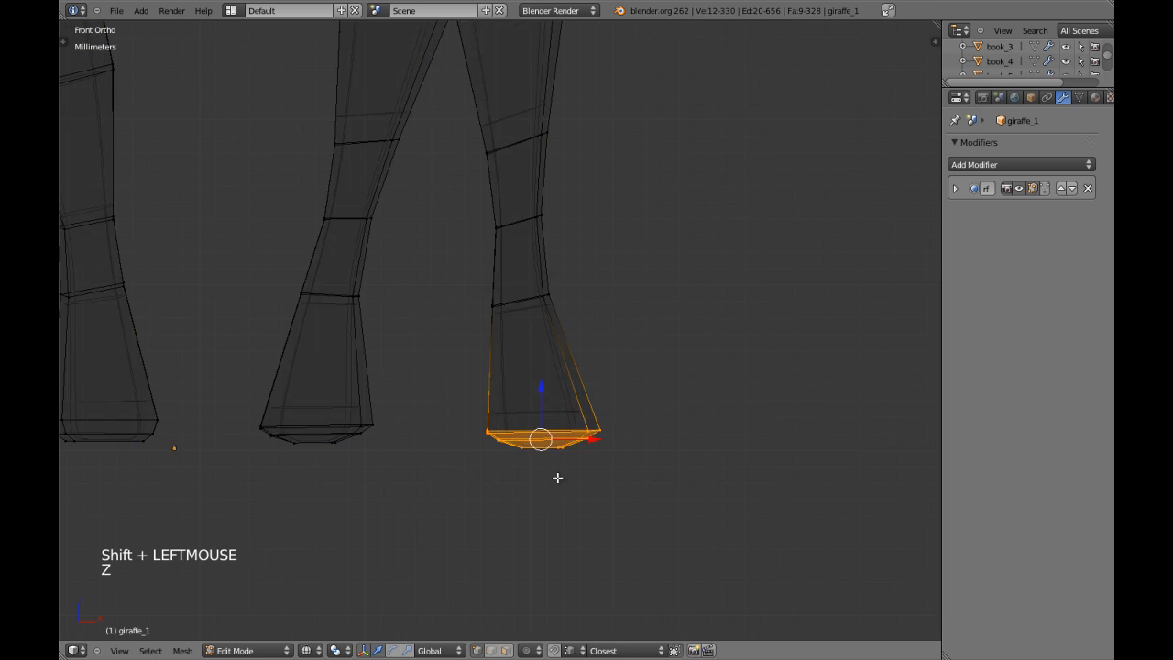
pyautogui.scroll(-4, 569, 445)
pyautogui.press('Tab')
pyautogui.scroll(-3, 569, 444)
pyautogui.press('z')
pyautogui.press('a')
pyautogui.press('a')
pyautogui.scroll(-3, 509, 314)
pyautogui.keyDown('shift'); pyautogui.moveTo(508, 314); pyautogui.dragTo(541, 363, button='middle'); pyautogui.keyUp('shift')
pyautogui.scroll(3, 526, 352)
pyautogui.scroll(-4, 540, 323)
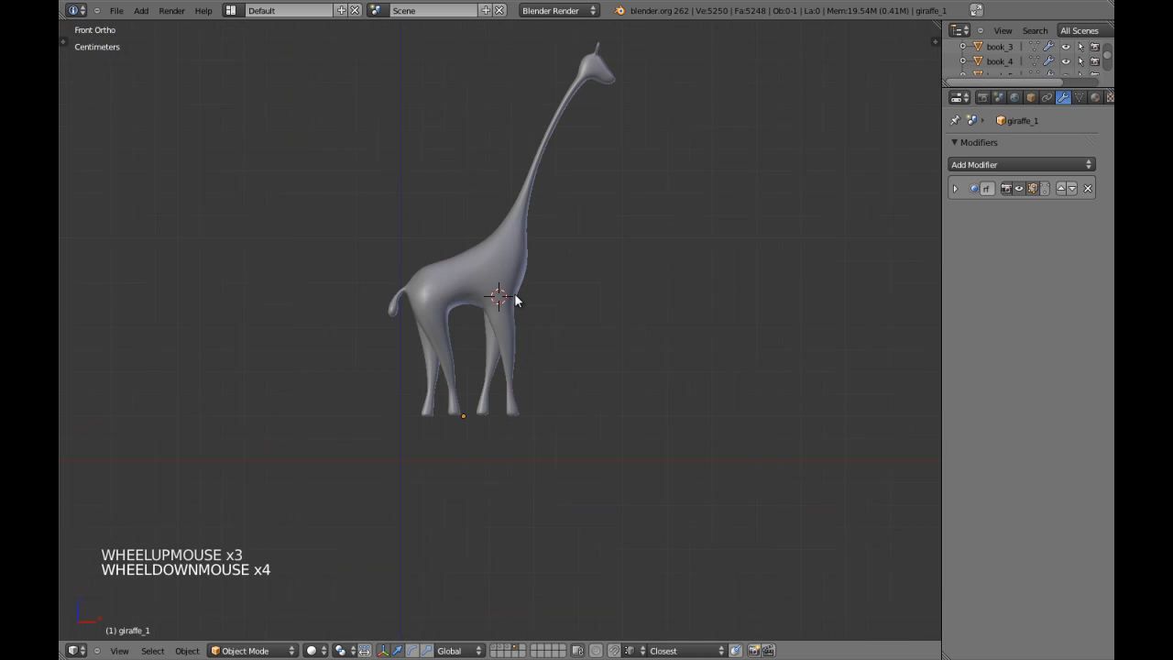
# Step: Save the file with the posed giraffe and clear the selection
pyautogui.scroll(3, 515, 299)
pyautogui.keyDown('shift'); pyautogui.moveTo(471, 332); pyautogui.dragTo(510, 314, button='middle'); pyautogui.keyUp('shift')
pyautogui.rightClick(585, 261)
pyautogui.scroll(-2, 508, 312)
pyautogui.hotkey('ctrl', 'w')
pyautogui.scroll(-3, 577, 315)
pyautogui.press('a')
pyautogui.scroll(3, 526, 324)
# Step: Duplicate the giraffe and place the copy directly in front of the original along the X axis
pyautogui.rightClick(522, 328)
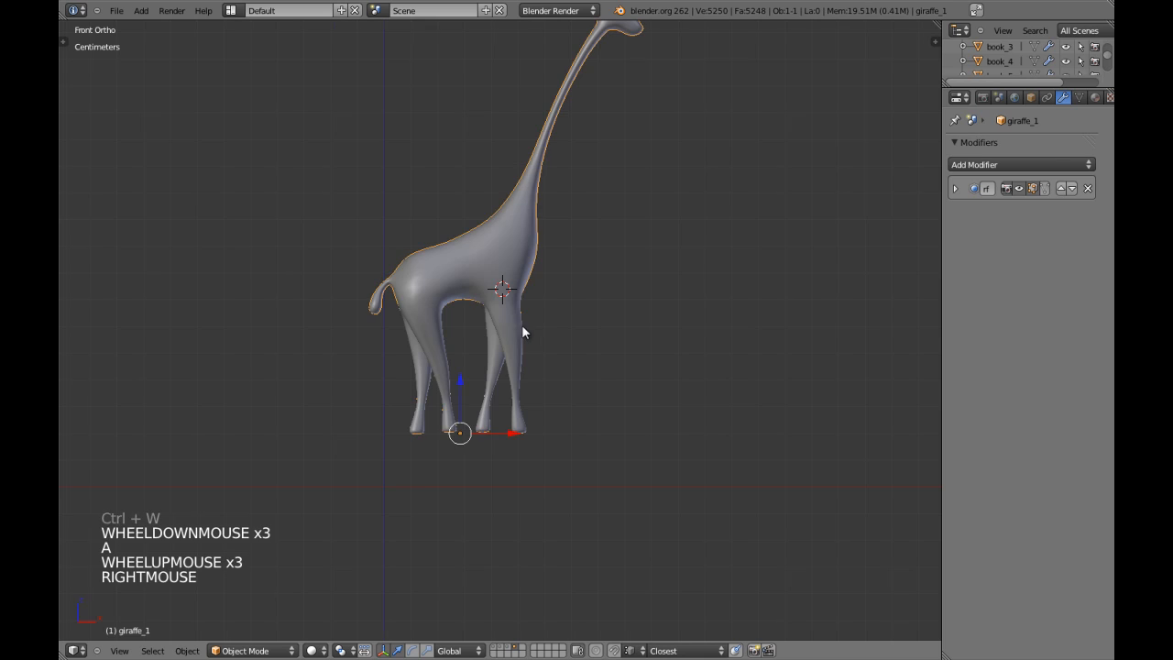
pyautogui.keyDown('shift'); pyautogui.moveTo(523, 331); pyautogui.dragTo(446, 331, button='middle'); pyautogui.keyUp('shift')
pyautogui.hotkey('shift', 'd')
pyautogui.hotkey('shift', 'd')
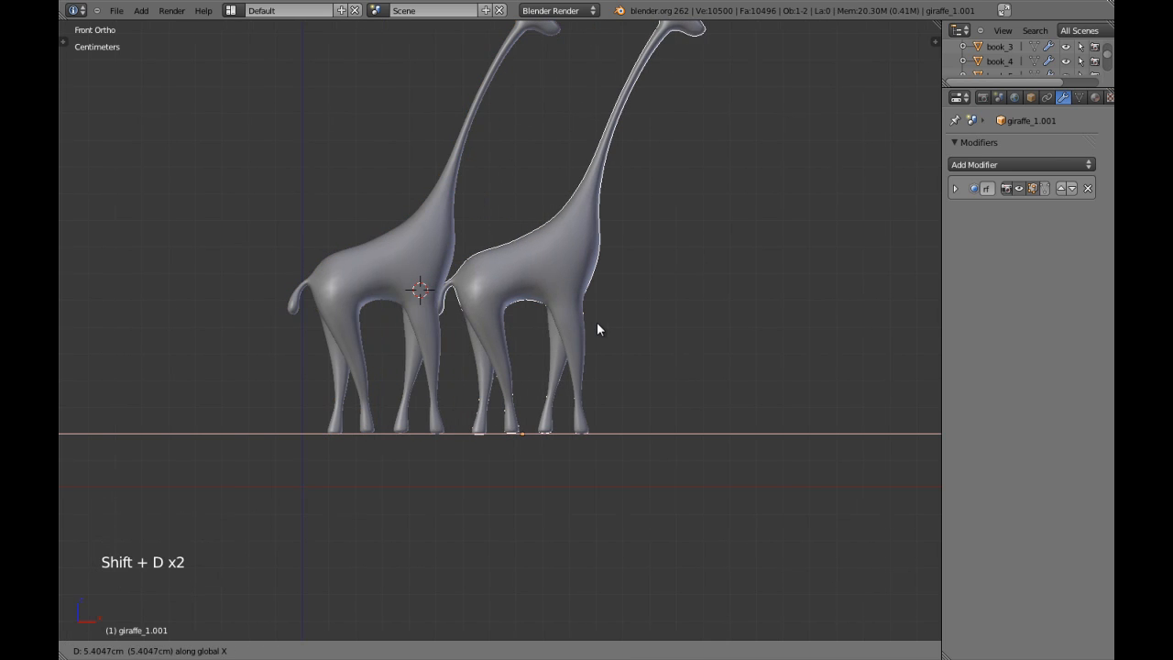
pyautogui.click(605, 328)
pyautogui.press('z')
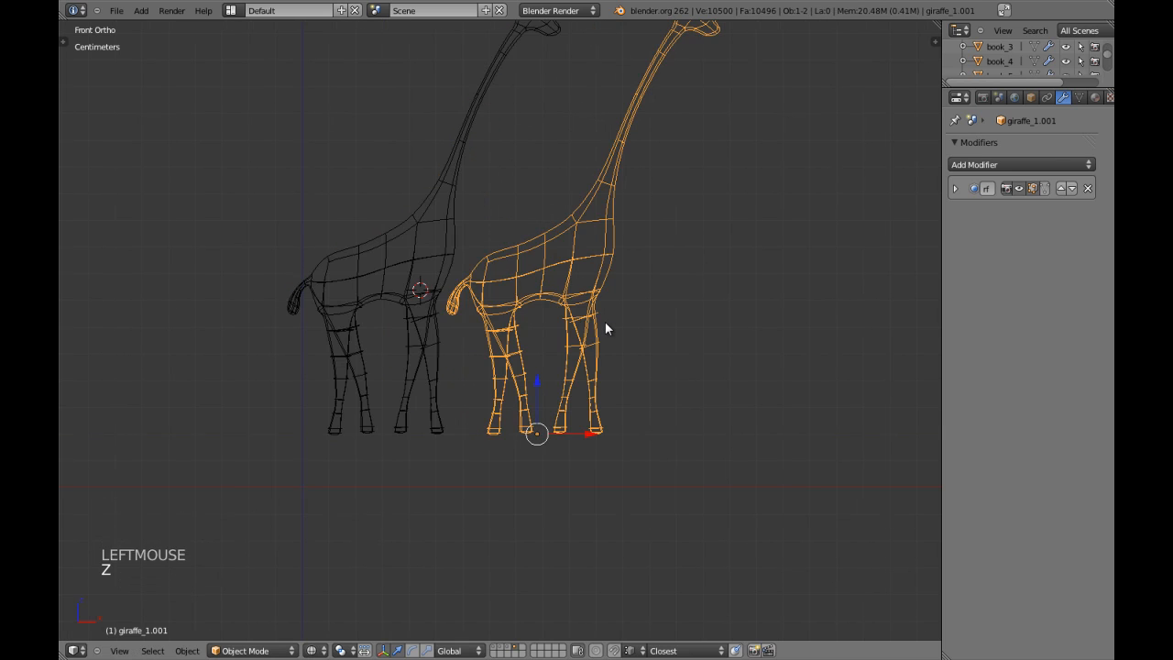
# Step: Rotate the duplicate 180 degrees in top view to face the original, then move it away along X in front view
pyautogui.press('KP_7')
pyautogui.press('r')
pyautogui.press('Escape')
pyautogui.press('KP_1')
pyautogui.press('z')
pyautogui.keyDown('shift'); pyautogui.moveTo(606, 322); pyautogui.dragTo(610, 355, button='middle'); pyautogui.keyUp('shift')
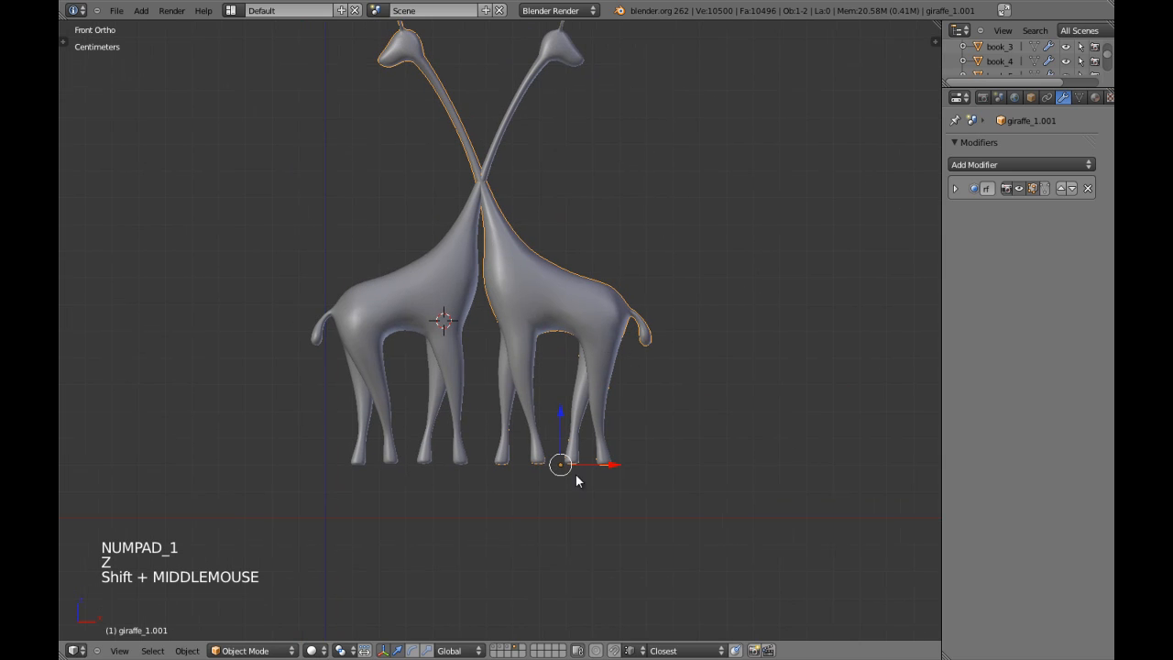
pyautogui.moveTo(606, 472); pyautogui.dragTo(666, 466)
# Step: Scale the duplicate down to a smaller giraffe and slide it along X toward the original until their necks cross
pyautogui.keyDown('shift'); pyautogui.moveTo(540, 324); pyautogui.dragTo(490, 379, button='middle'); pyautogui.keyUp('shift')
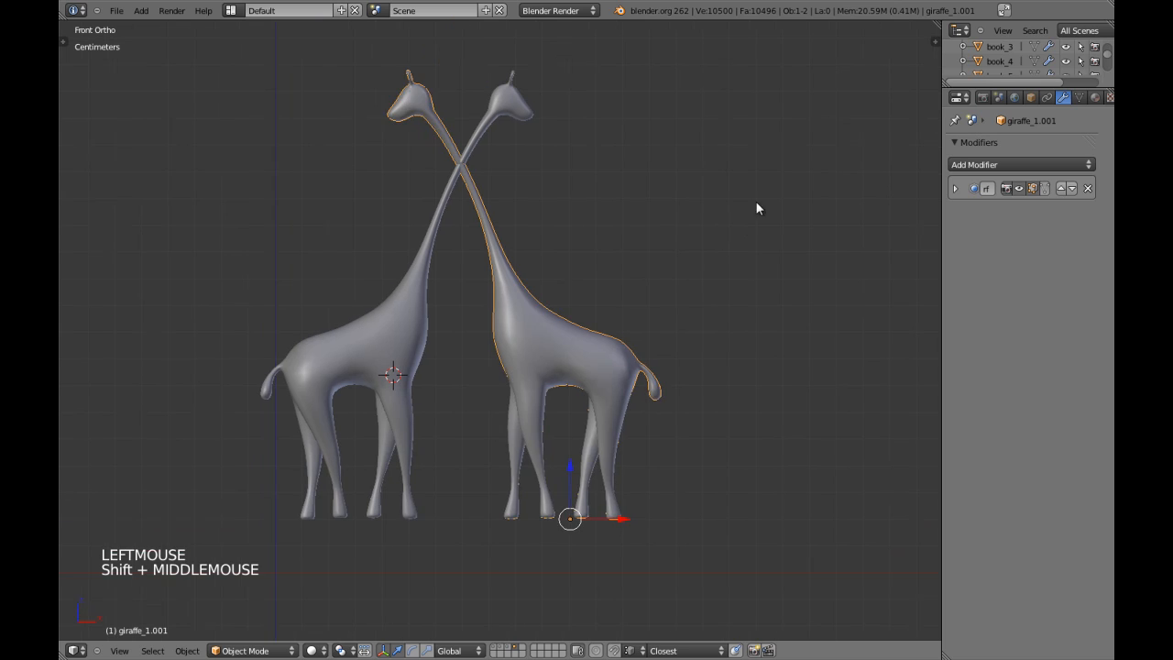
pyautogui.press('s')
pyautogui.click(715, 259)
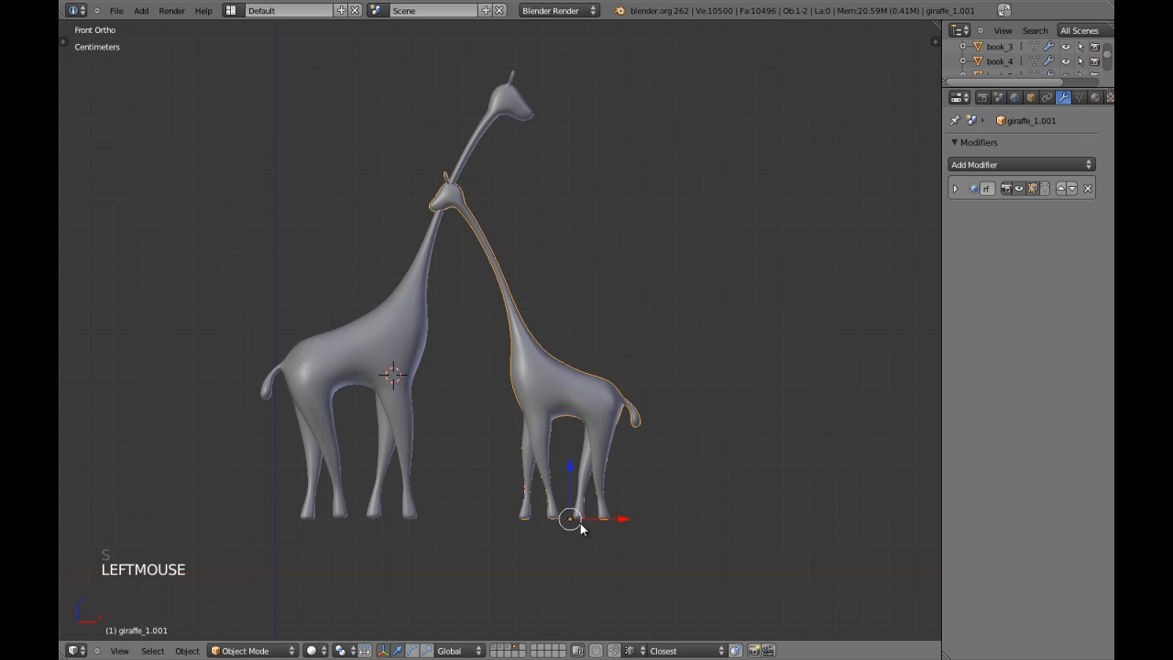
pyautogui.moveTo(620, 523); pyautogui.dragTo(565, 512)
# Step: Examine in right view how the two giraffes' necks and bodies overlap, including the larger one's mesh
pyautogui.press('KP_3')
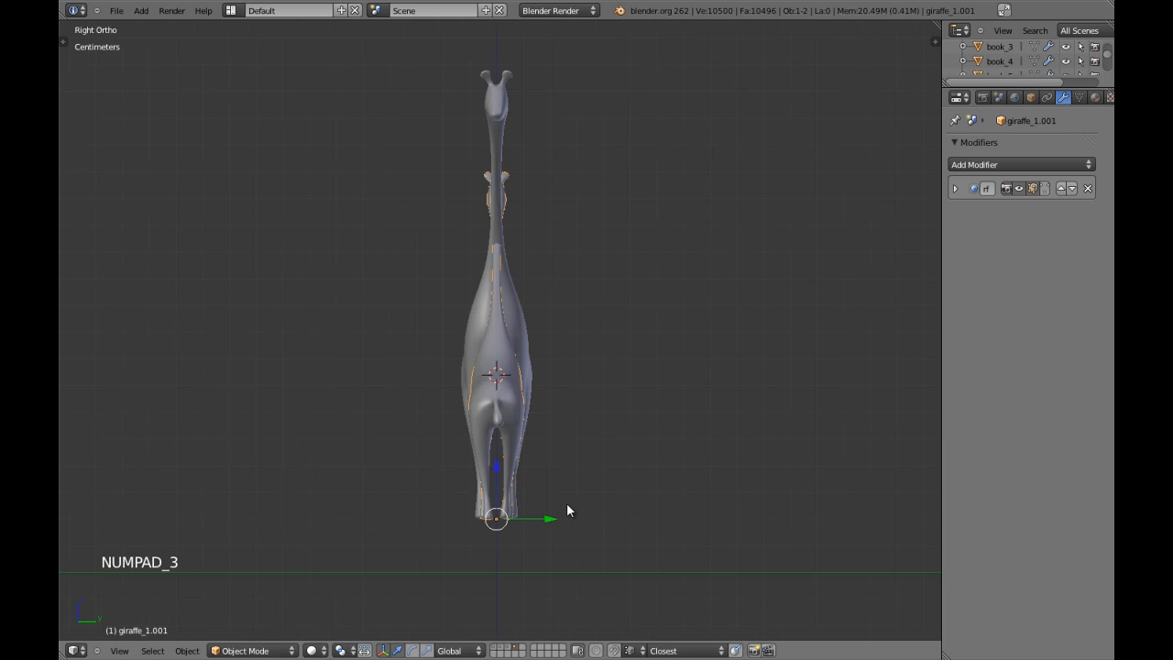
pyautogui.scroll(3, 566, 502)
pyautogui.keyDown('shift'); pyautogui.moveTo(557, 343); pyautogui.dragTo(482, 267, button='middle'); pyautogui.keyUp('shift')
pyautogui.scroll(3, 522, 273)
pyautogui.scroll(-2, 518, 229)
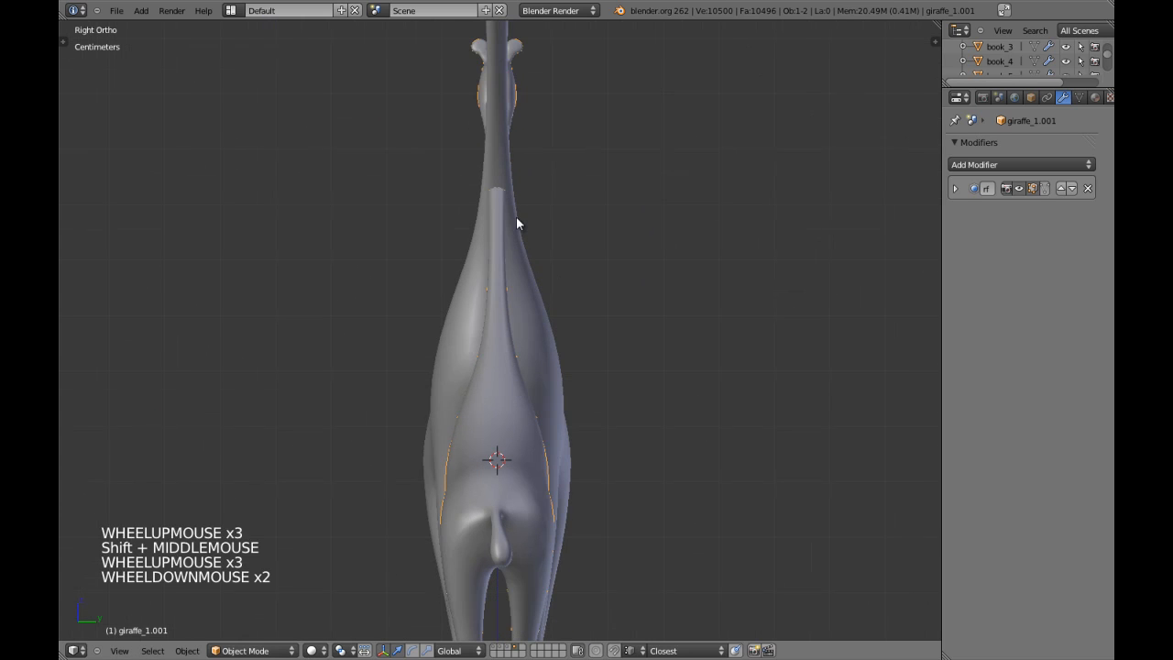
pyautogui.rightClick(526, 278)
pyautogui.press('Tab')
pyautogui.press('a')
pyautogui.press('a')
pyautogui.press('a')
pyautogui.scroll(-3, 524, 266)
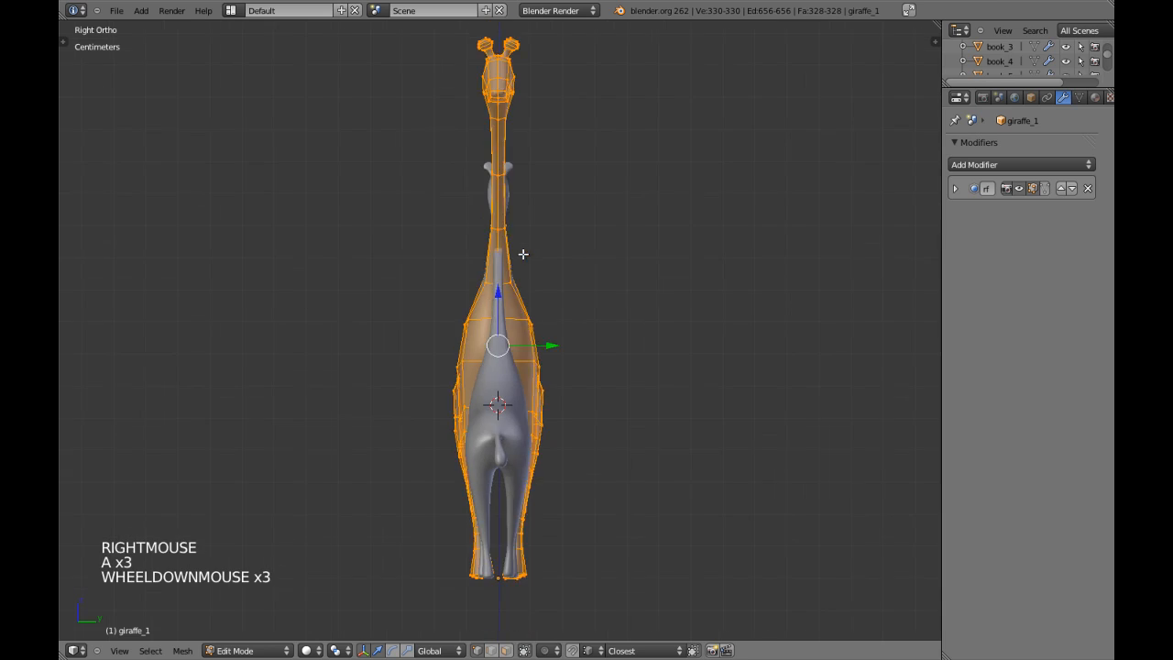
pyautogui.press('Tab')
pyautogui.moveTo(523, 254); pyautogui.dragTo(547, 393, button='middle')
# Step: Deselect everything, return to front view and save the file with both giraffes
pyautogui.press('a')
pyautogui.press('KP_1')
pyautogui.hotkey('ctrl', 'w')
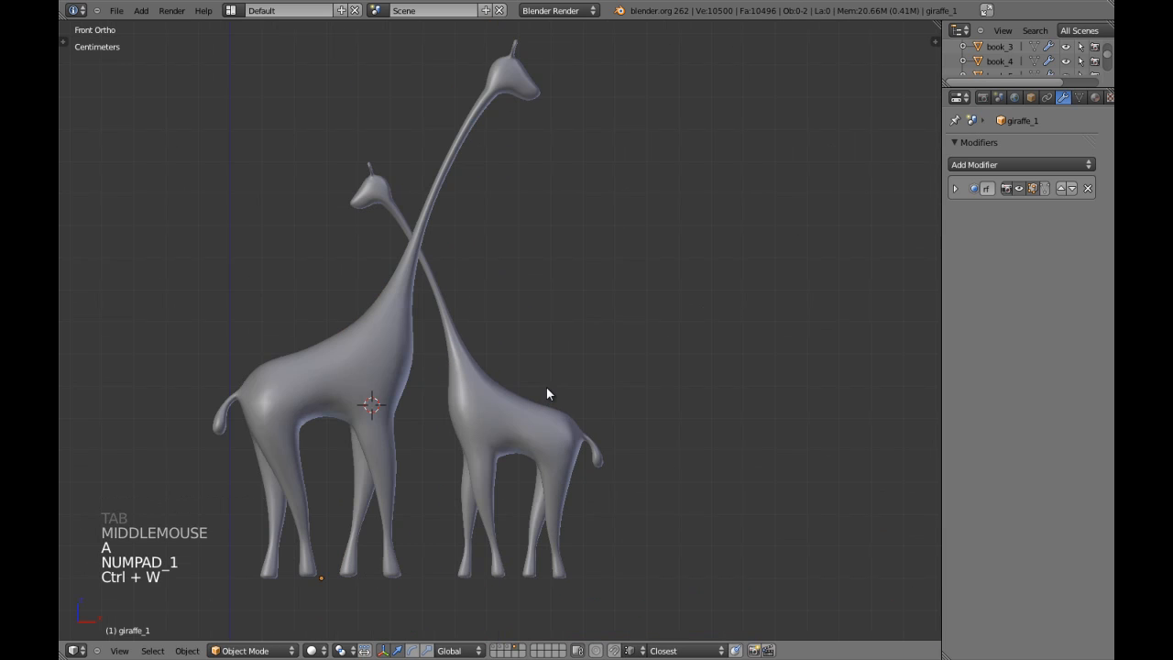
pyautogui.scroll(-4, 550, 388)
pyautogui.scroll(-1, 553, 385)
# Step: Show layers 1 and 2 as well, select both giraffes and move them along X past the book stack
pyautogui.hotkey('shift', '1')
pyautogui.hotkey('shift', '2')
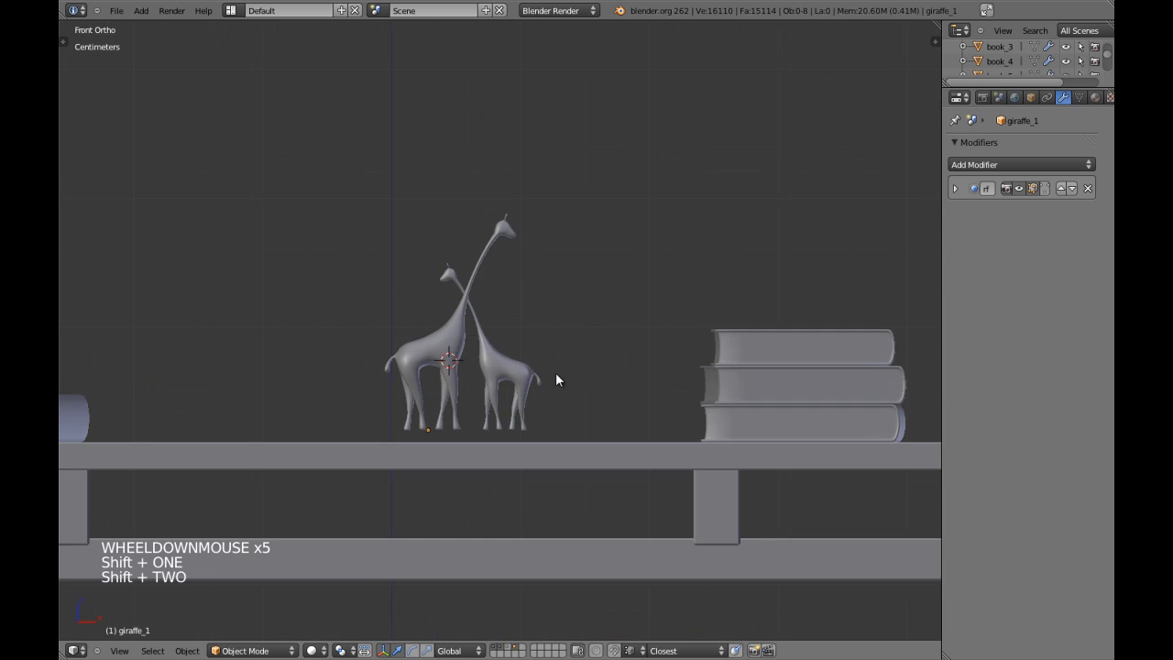
pyautogui.scroll(-5, 555, 375)
pyautogui.press('z')
pyautogui.rightClick(513, 350)
pyautogui.keyDown('shift'); pyautogui.rightClick(508, 361); pyautogui.keyUp('shift')
pyautogui.moveTo(536, 369); pyautogui.dragTo(756, 375)
# Step: Move both giraffes in top view toward the back of the shelf, behind and beside the books
pyautogui.press('KP_7')
pyautogui.scroll(2, 756, 375)
pyautogui.press('z')
pyautogui.keyDown('shift'); pyautogui.moveTo(749, 355); pyautogui.dragTo(511, 486, button='middle'); pyautogui.keyUp('shift')
pyautogui.press('z')
pyautogui.press('g')
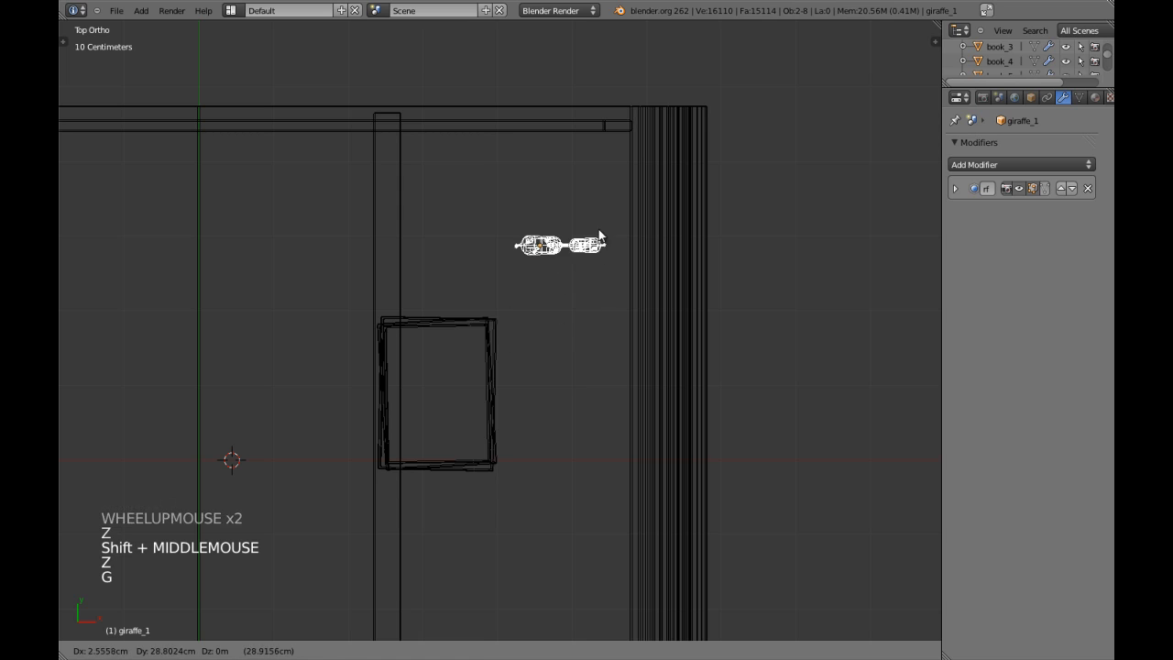
pyautogui.click(587, 193)
# Step: Show only layer 4 in front view, select both giraffes and scale them up together
pyautogui.press('4')
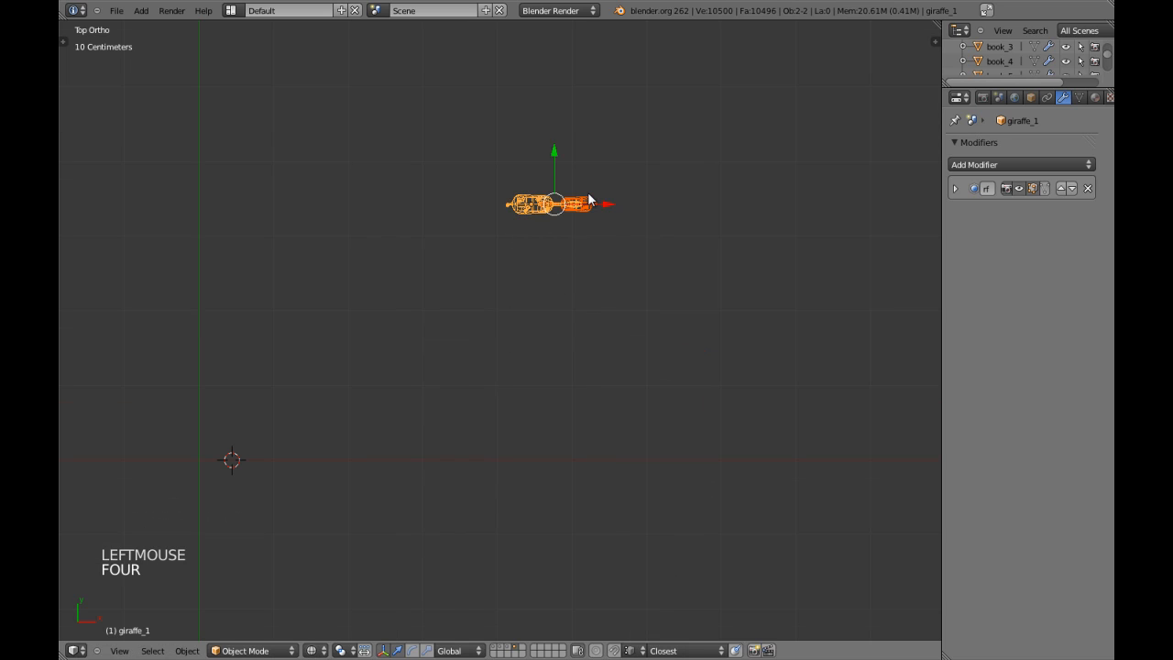
pyautogui.press('KP_1')
pyautogui.press('z')
pyautogui.scroll(4, 596, 198)
pyautogui.press('a')
pyautogui.rightClick(609, 403)
pyautogui.keyDown('shift'); pyautogui.rightClick(653, 401); pyautogui.keyUp('shift')
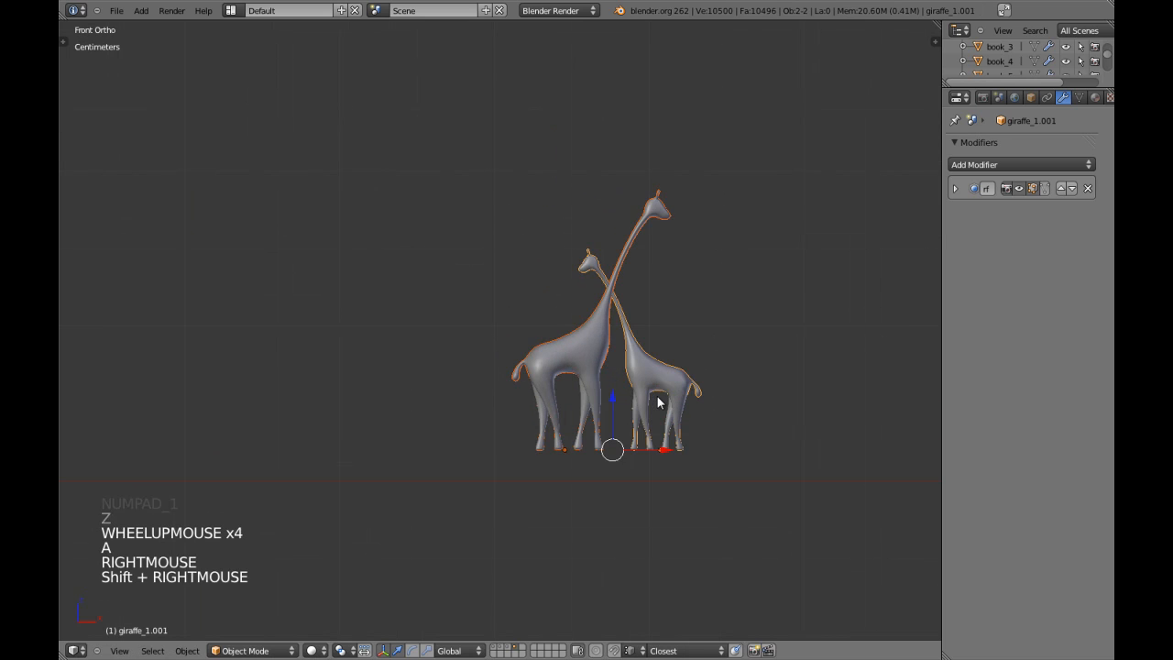
pyautogui.keyDown('shift'); pyautogui.moveTo(653, 400); pyautogui.dragTo(654, 369, button='middle'); pyautogui.keyUp('shift')
pyautogui.press('s')
pyautogui.click(676, 344)
# Step: Toggle the edit-cage display of the smaller giraffe's Subsurf modifier, and deselect everything
pyautogui.press('a')
pyautogui.rightClick(530, 309)
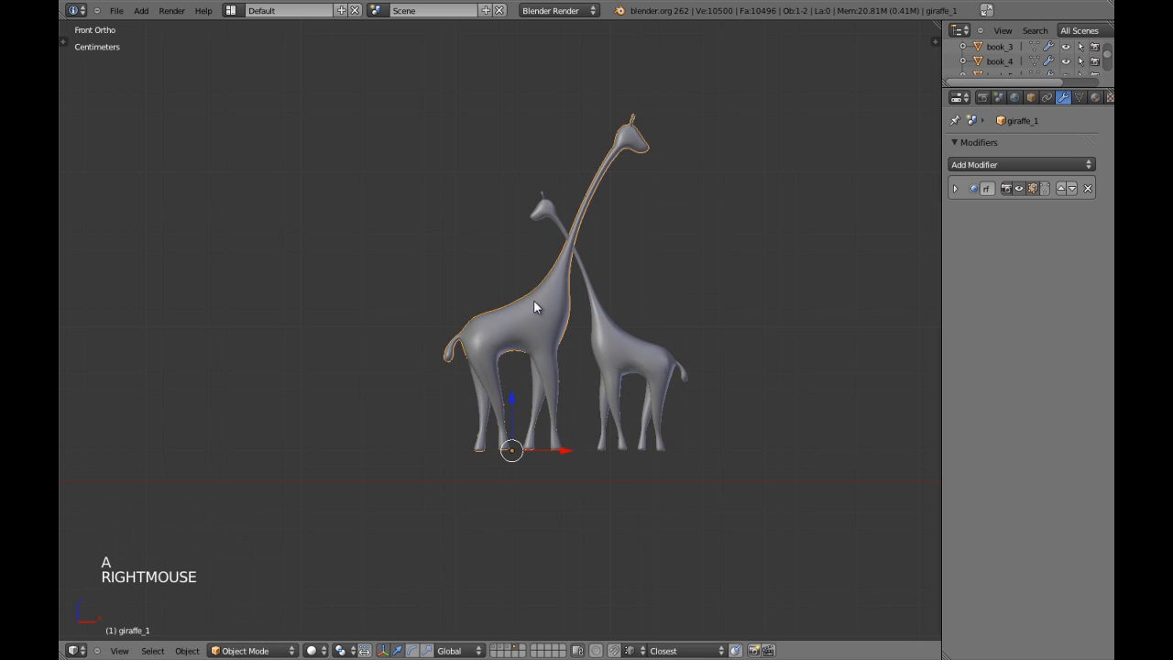
pyautogui.rightClick(660, 339)
pyautogui.click(1046, 188)
pyautogui.press('a')
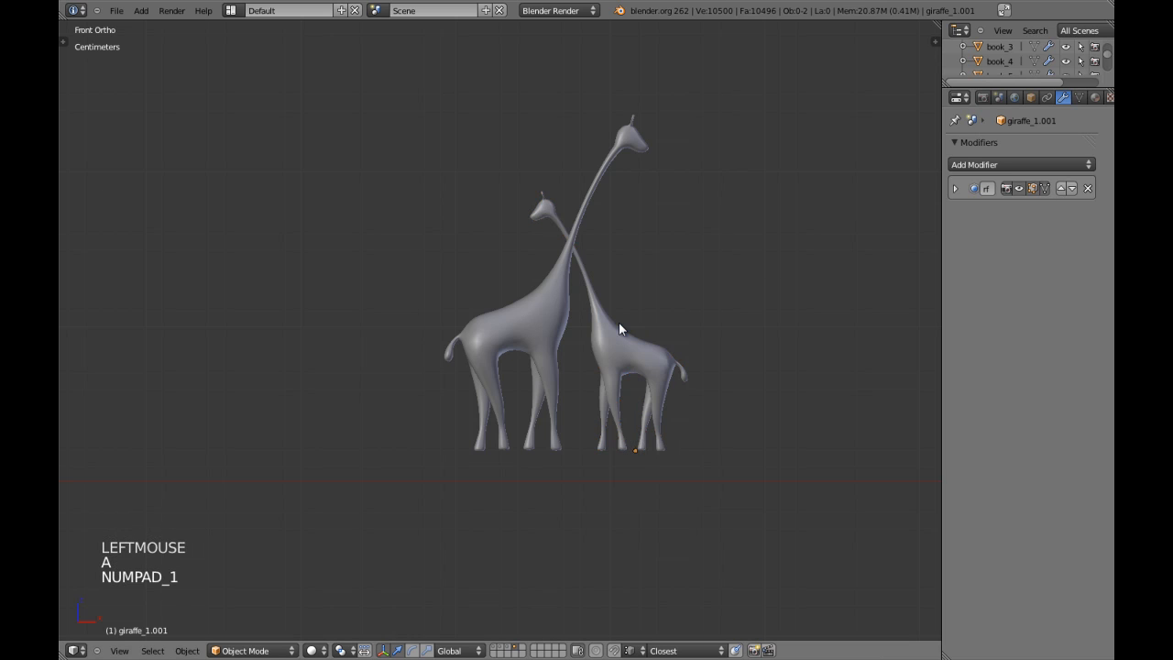
# Step: Select the smaller giraffe in right view and move it slightly along Y, off the taller giraffe's centre line
pyautogui.press('KP_3')
pyautogui.keyDown('shift'); pyautogui.moveTo(740, 275); pyautogui.dragTo(695, 321, button='middle'); pyautogui.keyUp('shift')
pyautogui.rightClick(698, 321)
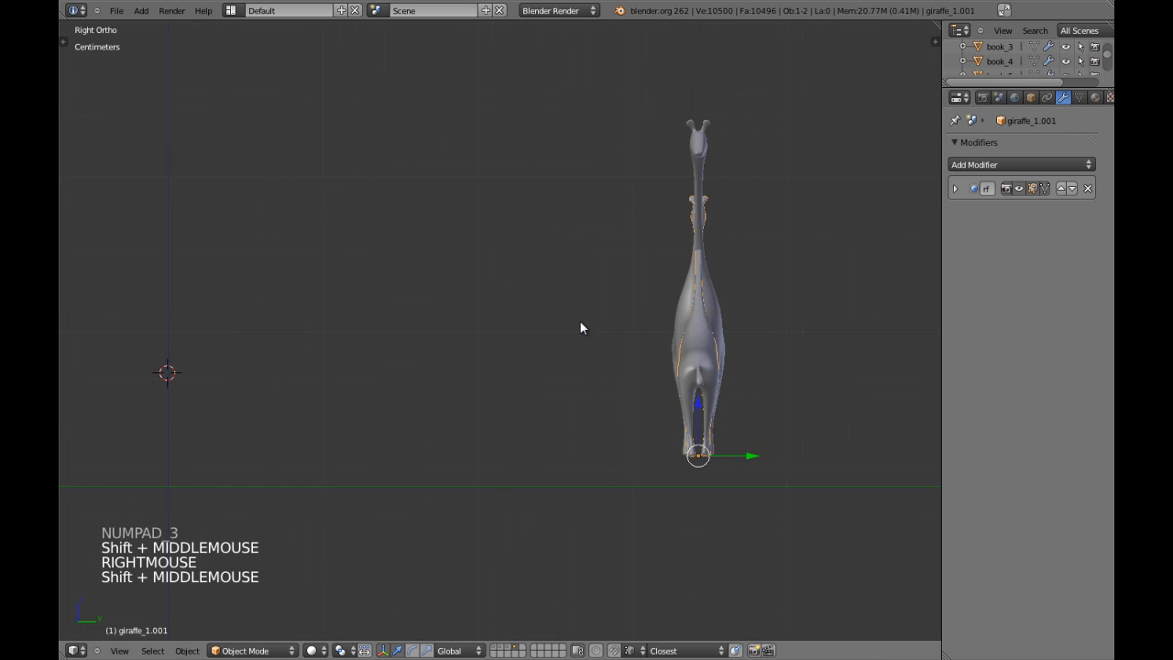
pyautogui.scroll(1, 579, 327)
pyautogui.moveTo(640, 485); pyautogui.dragTo(640, 479)
# Step: In edit mode on the taller giraffe, circle-select its head and neck and shift them slightly along negative Y
pyautogui.rightClick(574, 352)
pyautogui.rightClick(581, 295)
pyautogui.press('Tab')
pyautogui.scroll(4, 581, 290)
pyautogui.press('a')
pyautogui.press('z')
pyautogui.keyDown('shift'); pyautogui.moveTo(629, 204); pyautogui.dragTo(457, 301, button='middle'); pyautogui.keyUp('shift')
pyautogui.scroll(-4, 456, 300)
pyautogui.press('c')
pyautogui.moveTo(513, 193)
pyautogui.mouseDown()
pyautogui.moveTo(503, 189)
pyautogui.moveTo(500, 248)
pyautogui.mouseUp()
pyautogui.rightClick(499, 249)
pyautogui.press('z')
pyautogui.scroll(7, 558, 283)
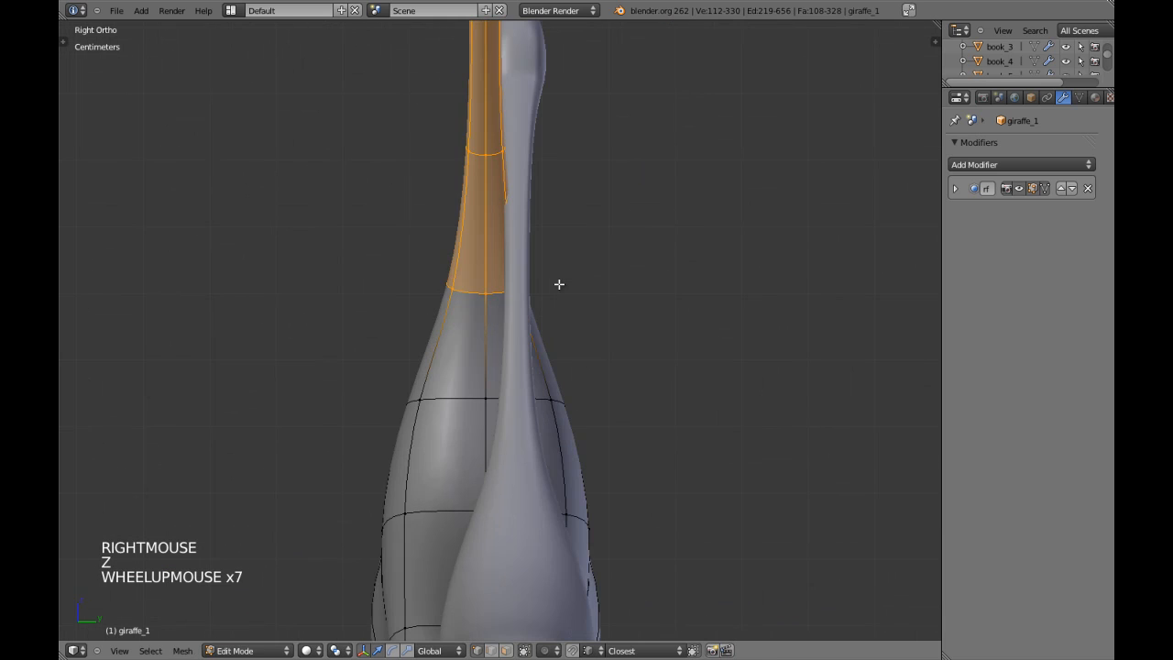
pyautogui.press('g')
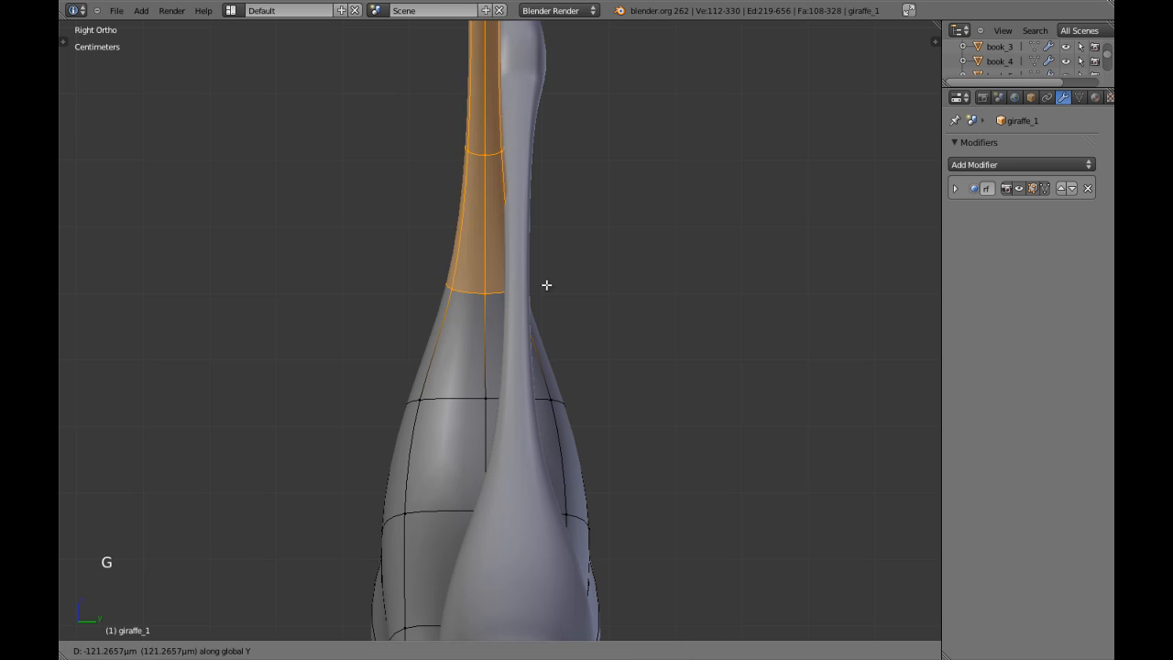
pyautogui.keyDown('shift'); pyautogui.click(498, 303); pyautogui.keyUp('shift')
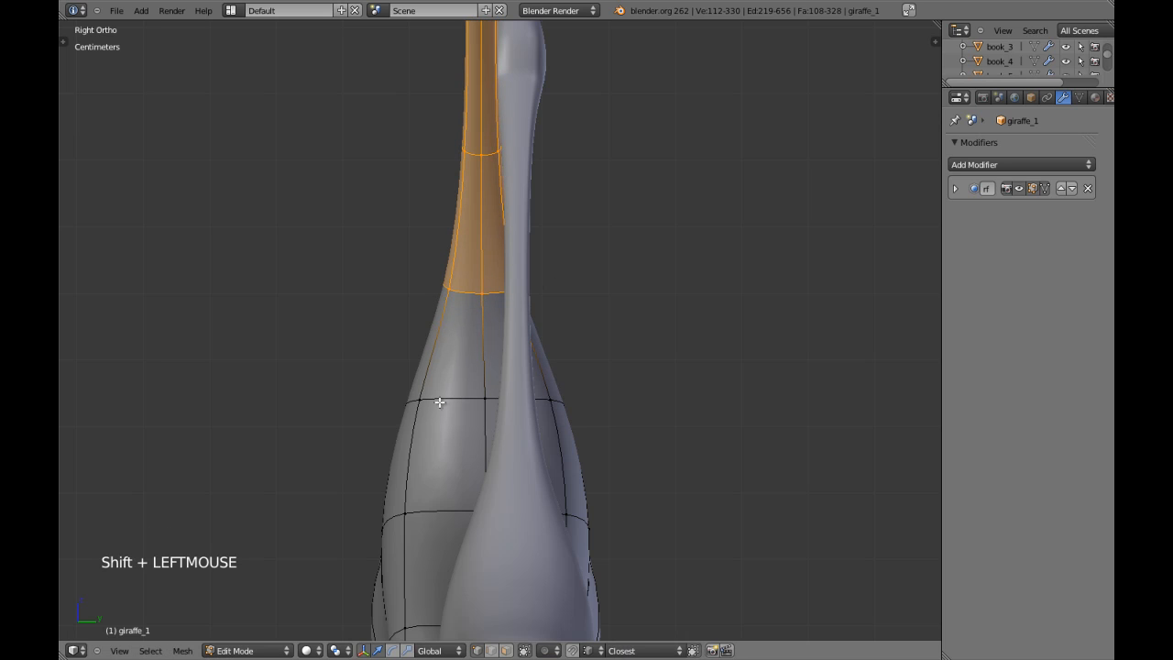
# Step: Snap the 3D cursor to the taller giraffe's neck-base loop, restore the head-and-neck selection and make the cursor the pivot point
pyautogui.press('a')
pyautogui.keyDown('alt'); pyautogui.keyDown('shift'); pyautogui.rightClick(455, 292); pyautogui.keyUp('shift'); pyautogui.keyUp('alt')
pyautogui.hotkey('shift', 's')
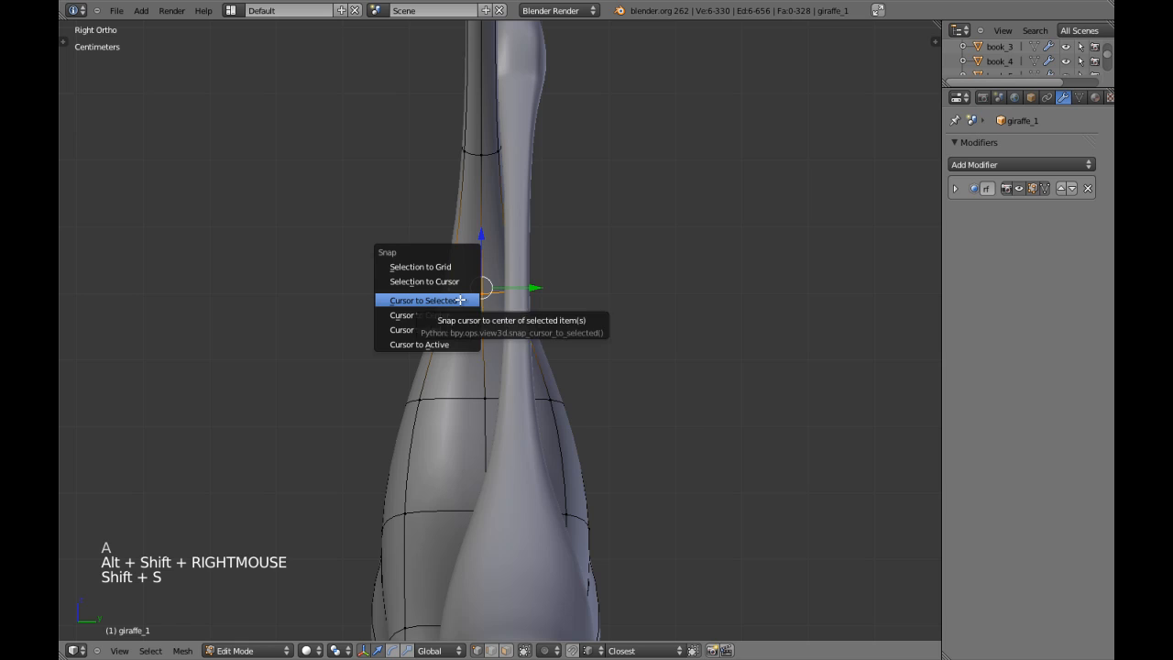
pyautogui.click(459, 300)
pyautogui.scroll(-5, 550, 349)
pyautogui.hotkey('ctrl', 'z')
pyautogui.hotkey('ctrl', 'z')
pyautogui.press('z')
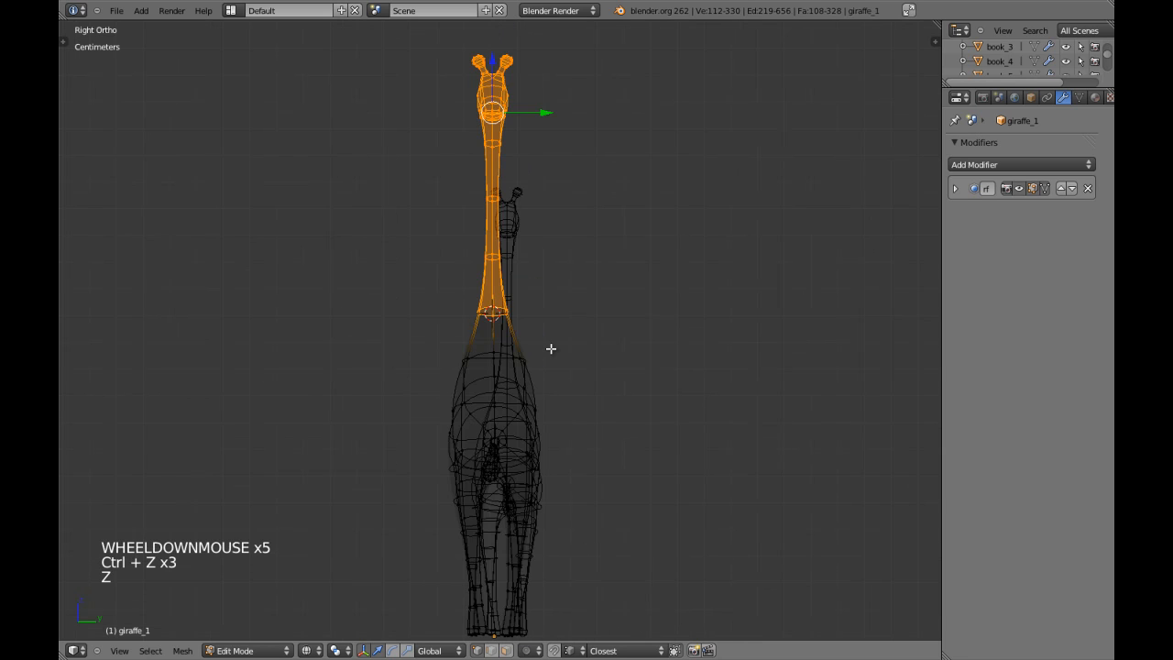
pyautogui.press('z')
# Step: Rotate the taller giraffe's head and neck slightly around the 3D cursor, away from the smaller giraffe
pyautogui.scroll(2, 551, 348)
pyautogui.keyDown('shift'); pyautogui.moveTo(550, 348); pyautogui.dragTo(544, 375, button='middle'); pyautogui.keyUp('shift')
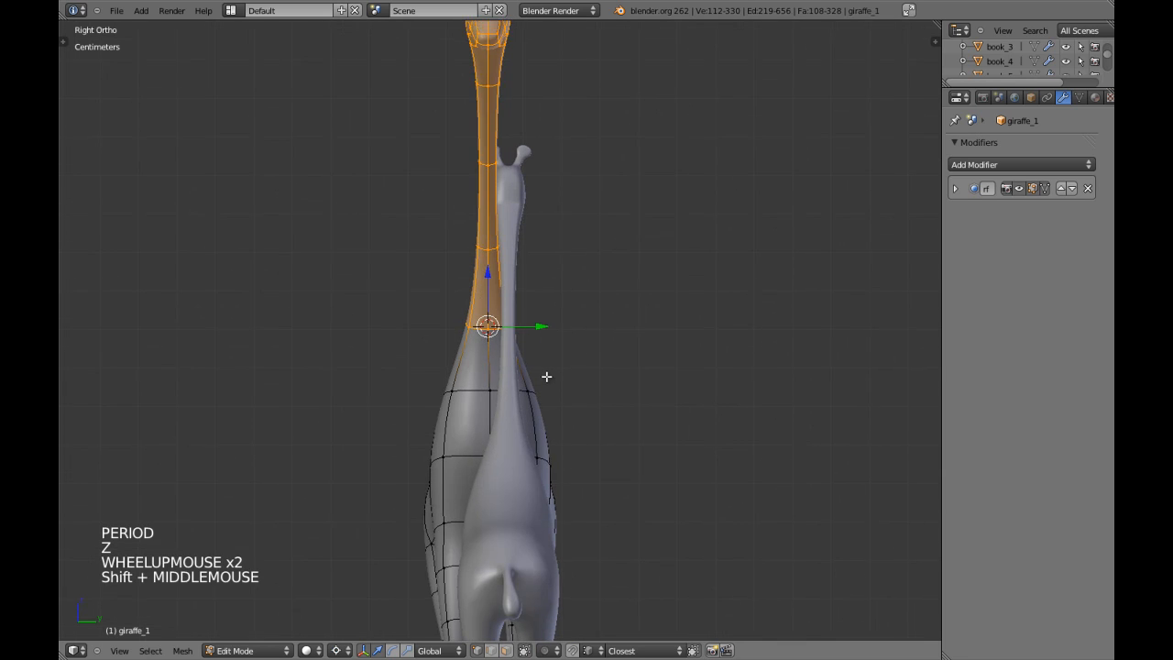
pyautogui.scroll(1, 577, 344)
pyautogui.press('r')
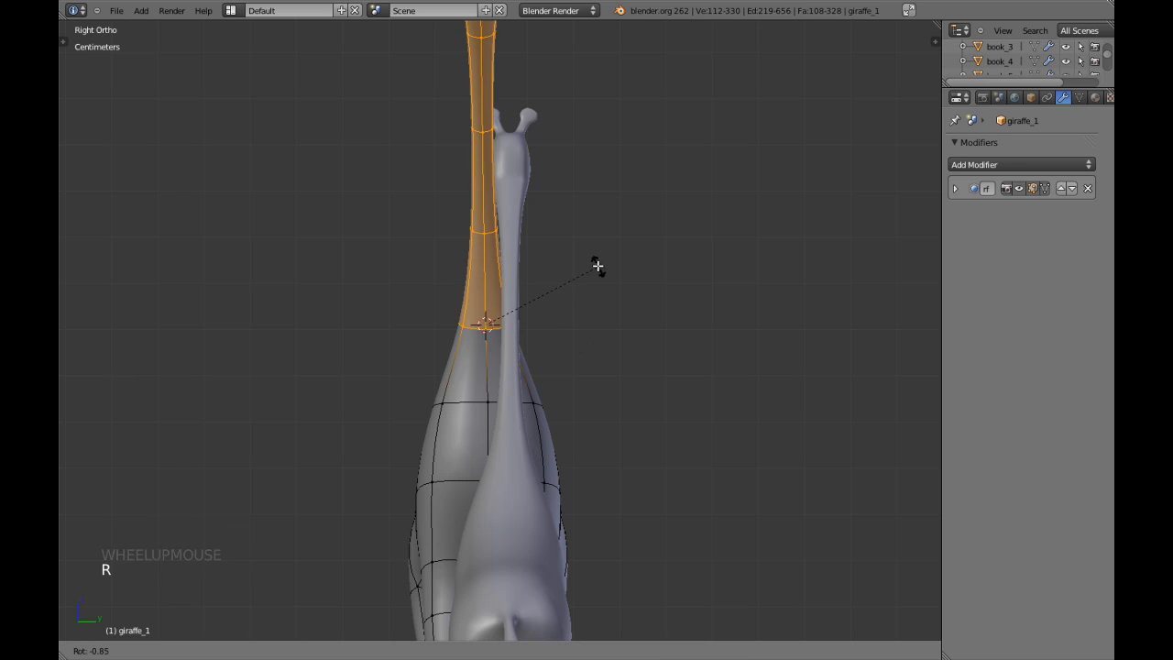
pyautogui.keyDown('shift'); pyautogui.click(595, 257); pyautogui.keyUp('shift')
# Step: Shrink the neck selection by one loop twice, slightly rotating the remaining neck and head each time to bend the neck
pyautogui.press('ctrl+KP_Subtract')
pyautogui.press('r')
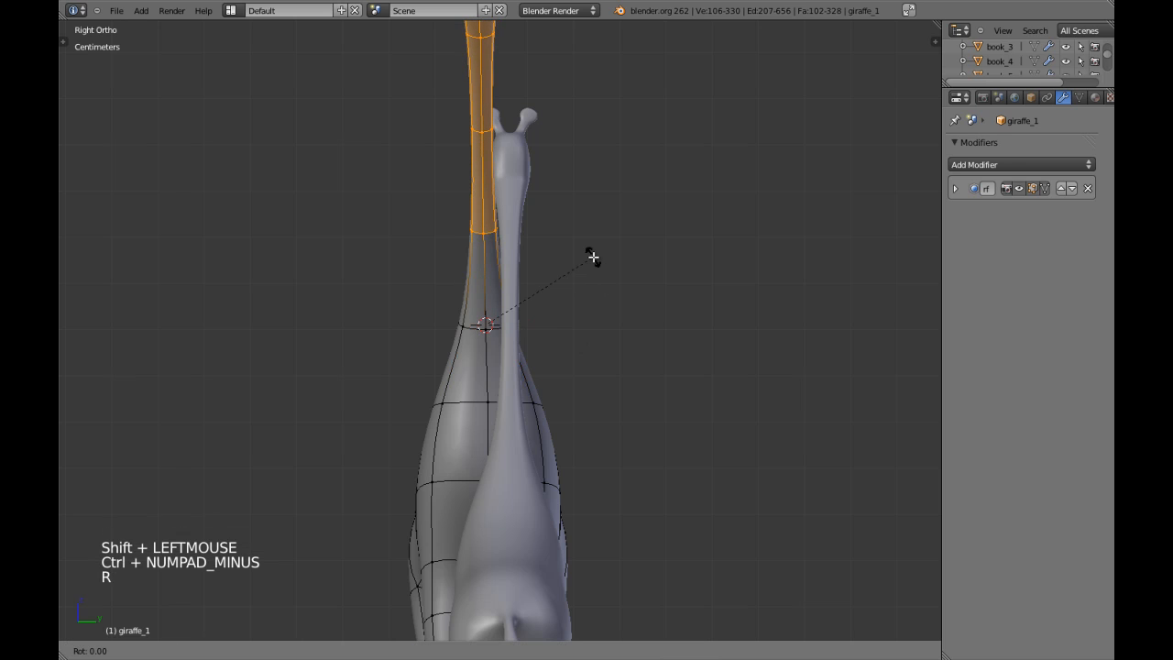
pyautogui.keyDown('shift'); pyautogui.click(615, 274); pyautogui.keyUp('shift')
pyautogui.press('ctrl+KP_Subtract')
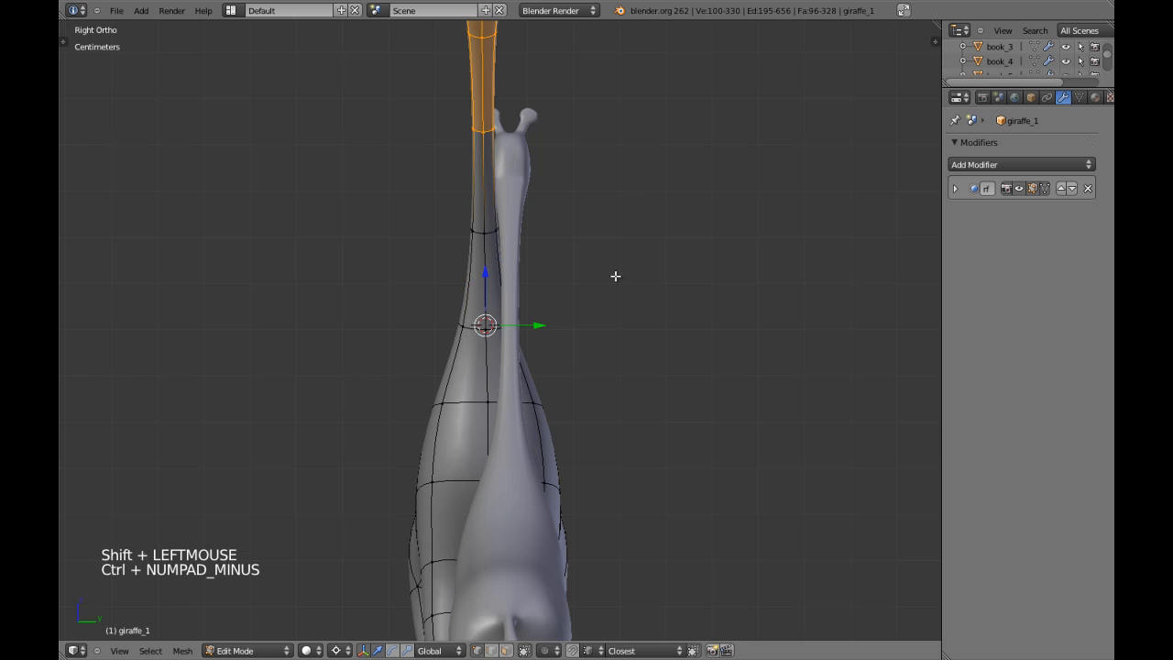
pyautogui.keyDown('shift'); pyautogui.moveTo(617, 275); pyautogui.dragTo(602, 340, button='middle'); pyautogui.keyUp('shift')
pyautogui.press('r')
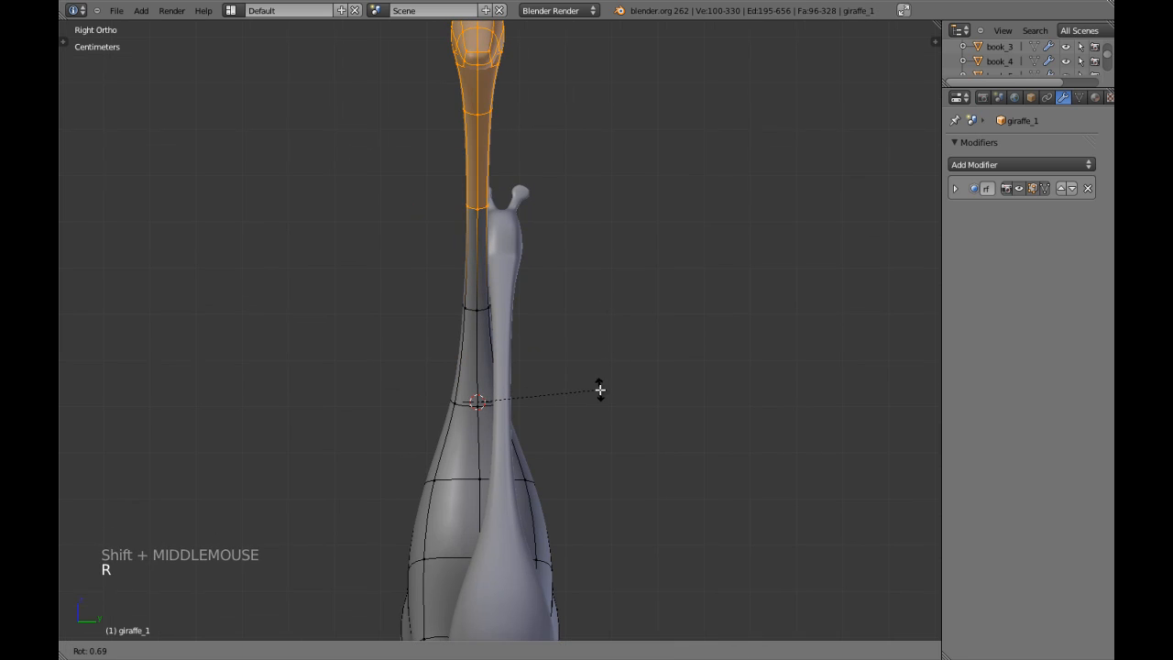
pyautogui.keyDown('shift'); pyautogui.click(605, 412); pyautogui.keyUp('shift')
# Step: Shrink the selection twice more up to the head, rotating the remaining part slightly clockwise each time to finish the neck curve
pyautogui.press('ctrl+KP_Subtract')
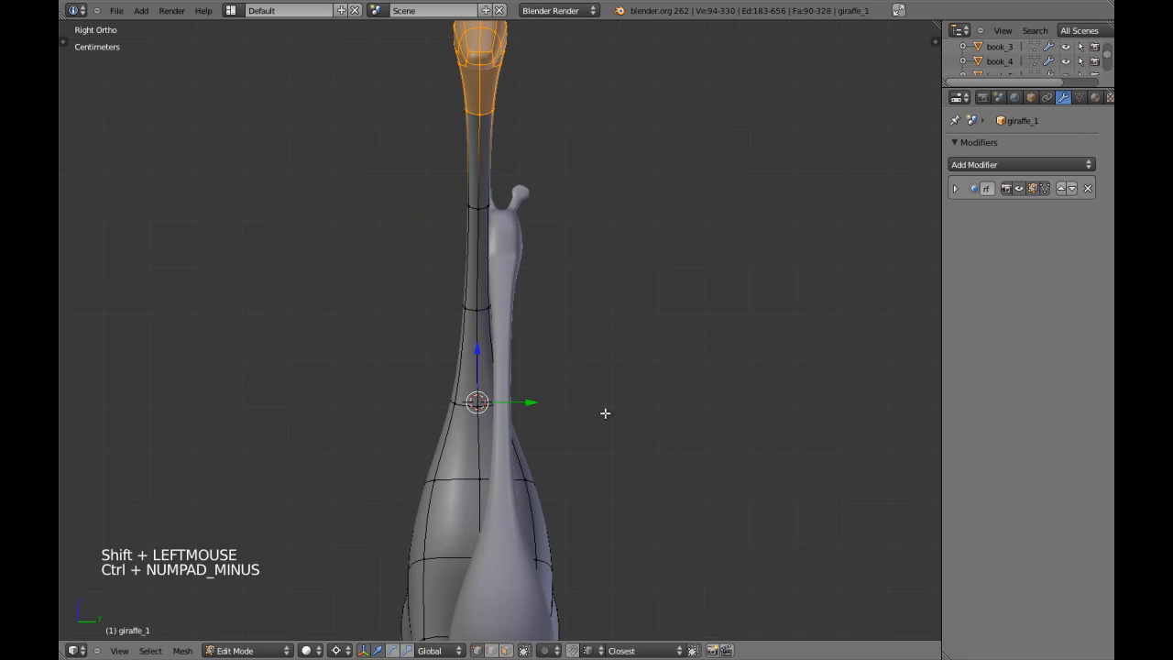
pyautogui.keyDown('shift'); pyautogui.moveTo(604, 413); pyautogui.dragTo(557, 403, button='middle'); pyautogui.keyUp('shift')
pyautogui.press('r')
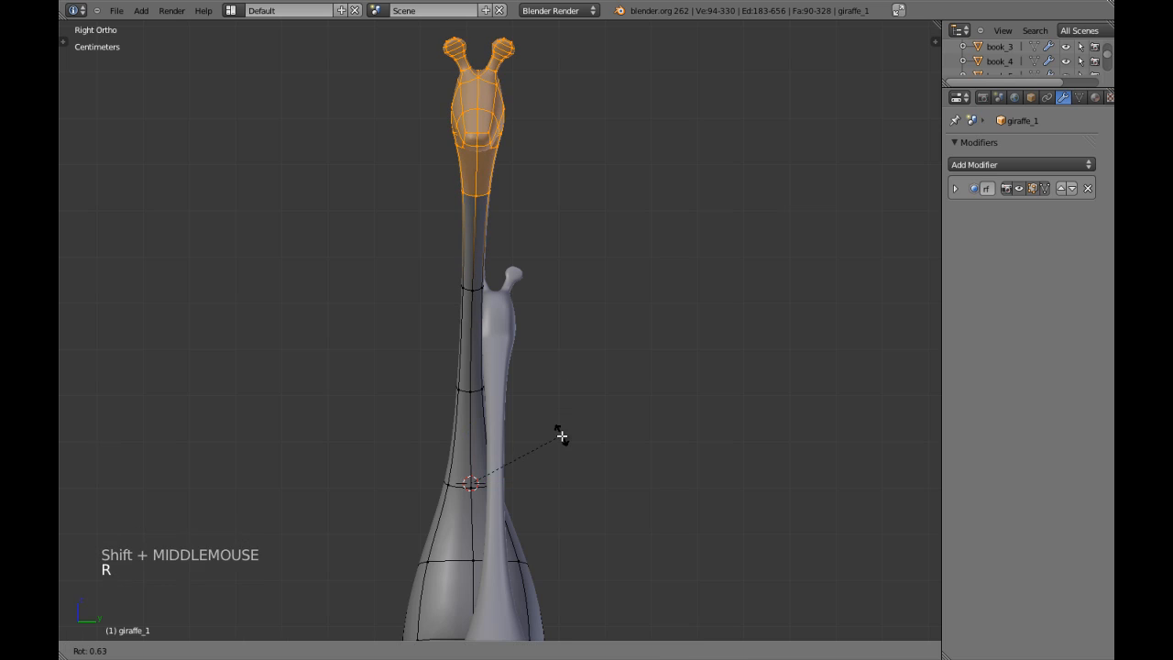
pyautogui.keyDown('shift'); pyautogui.click(561, 437); pyautogui.keyUp('shift')
pyautogui.press('ctrl+KP_Subtract')
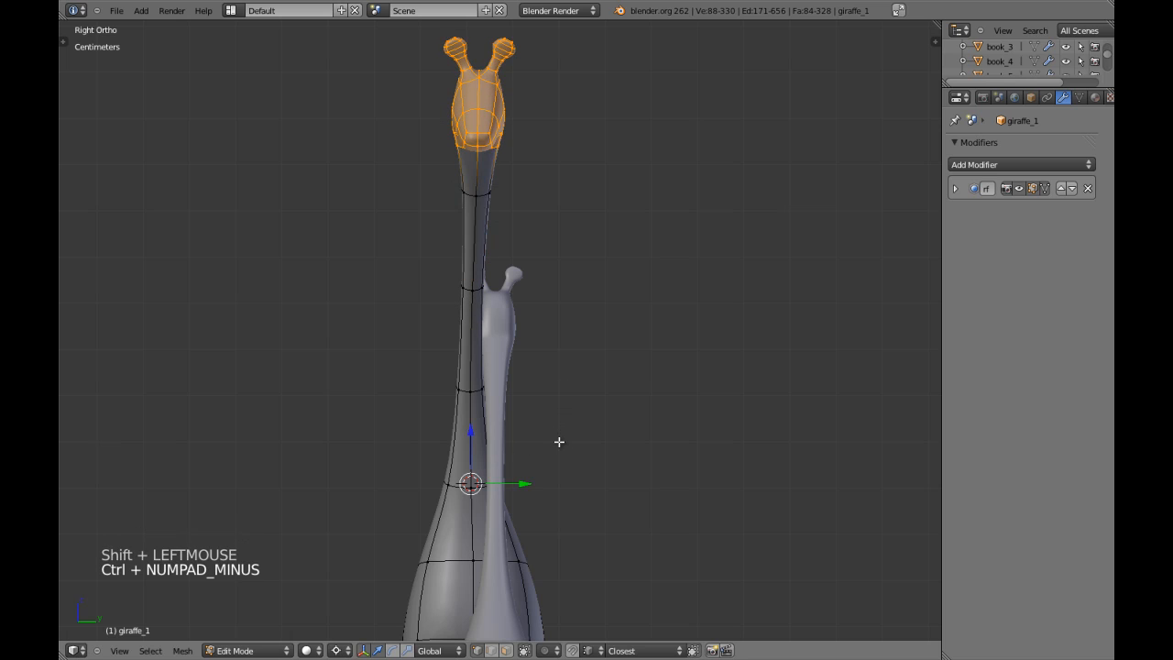
pyautogui.press('r')
pyautogui.keyDown('shift'); pyautogui.click(563, 455); pyautogui.keyUp('shift')
# Step: Leave edit mode, deselect the taller giraffe and return to front view
pyautogui.press('Tab')
pyautogui.scroll(-4, 565, 458)
pyautogui.press('a')
pyautogui.moveTo(566, 461); pyautogui.dragTo(511, 349, button='middle')
pyautogui.press('KP_1')
pyautogui.press('KP_7')
pyautogui.press('KP_1')
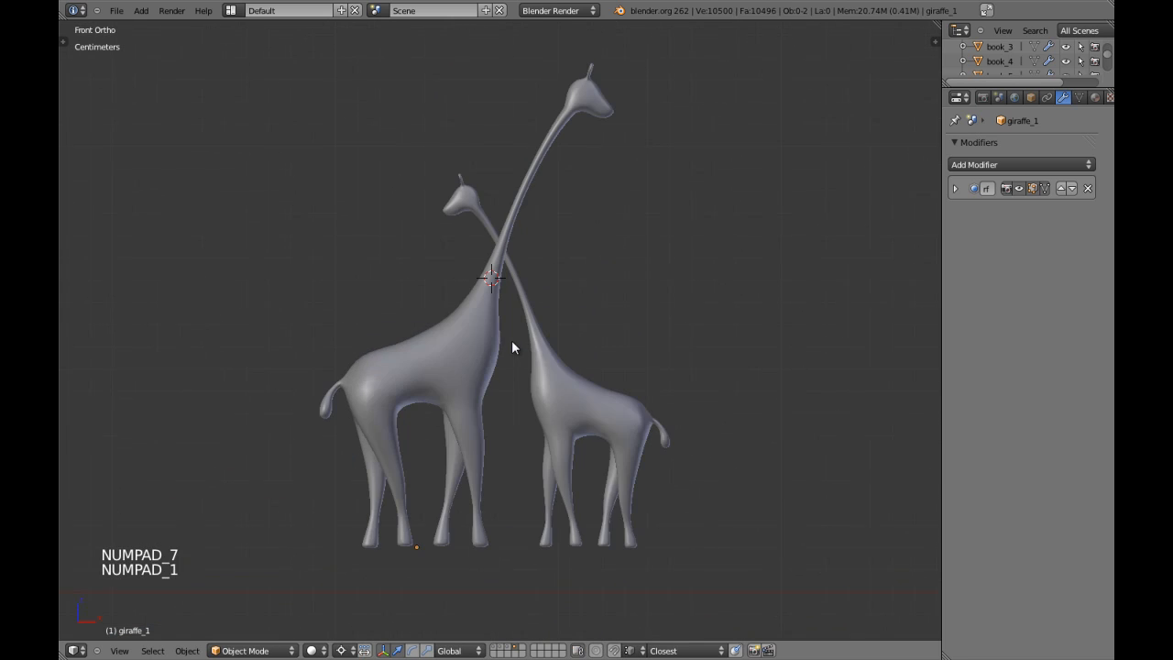
# Step: Open the smaller giraffe in edit mode, select its neck-base edge loop and snap the 3D cursor to it
pyautogui.rightClick(473, 342)
pyautogui.rightClick(561, 357)
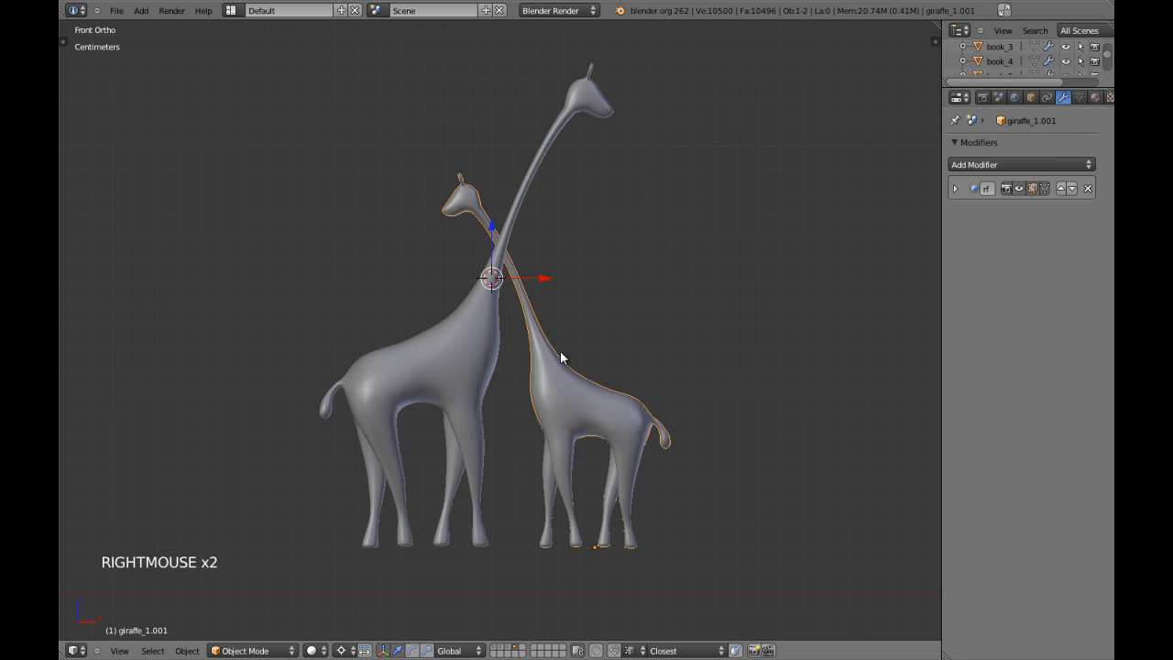
pyautogui.press('a')
pyautogui.rightClick(550, 359)
pyautogui.press('Tab')
pyautogui.scroll(5, 586, 355)
pyautogui.press('a')
pyautogui.press('a')
pyautogui.press('a')
pyautogui.keyDown('alt'); pyautogui.keyDown('shift'); pyautogui.rightClick(596, 351); pyautogui.keyUp('shift'); pyautogui.keyUp('alt')
pyautogui.hotkey('shift', 's')
pyautogui.click(577, 308)
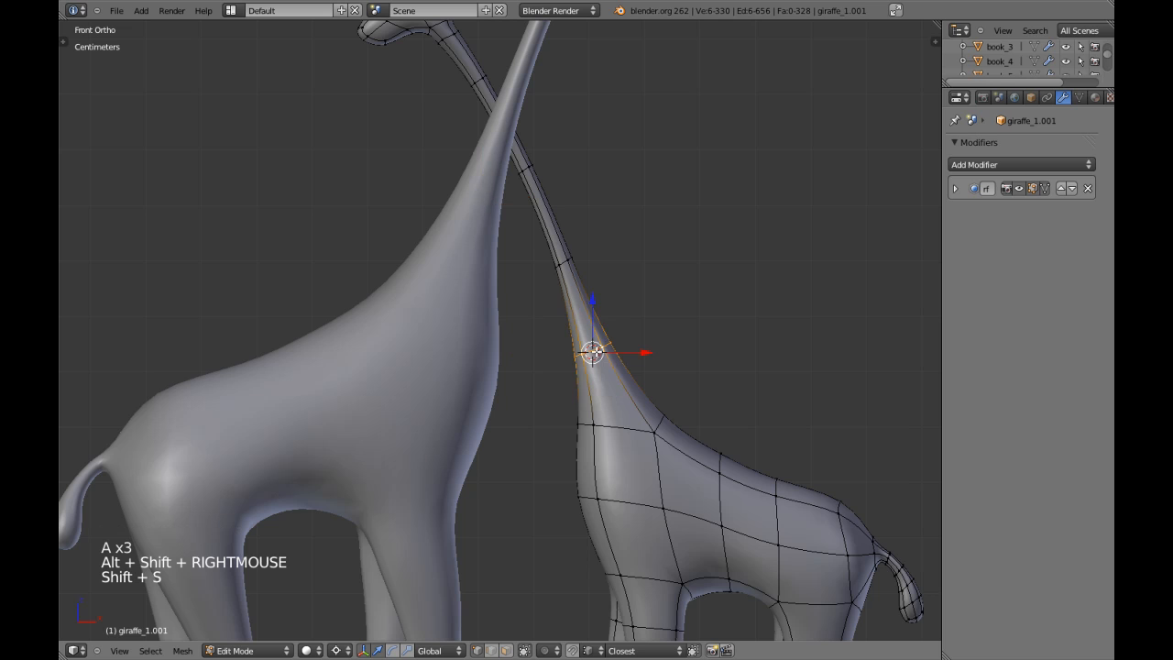
# Step: Circle-select the smaller giraffe's head and upper neck in wireframe display
pyautogui.press('z')
pyautogui.scroll(-4, 511, 298)
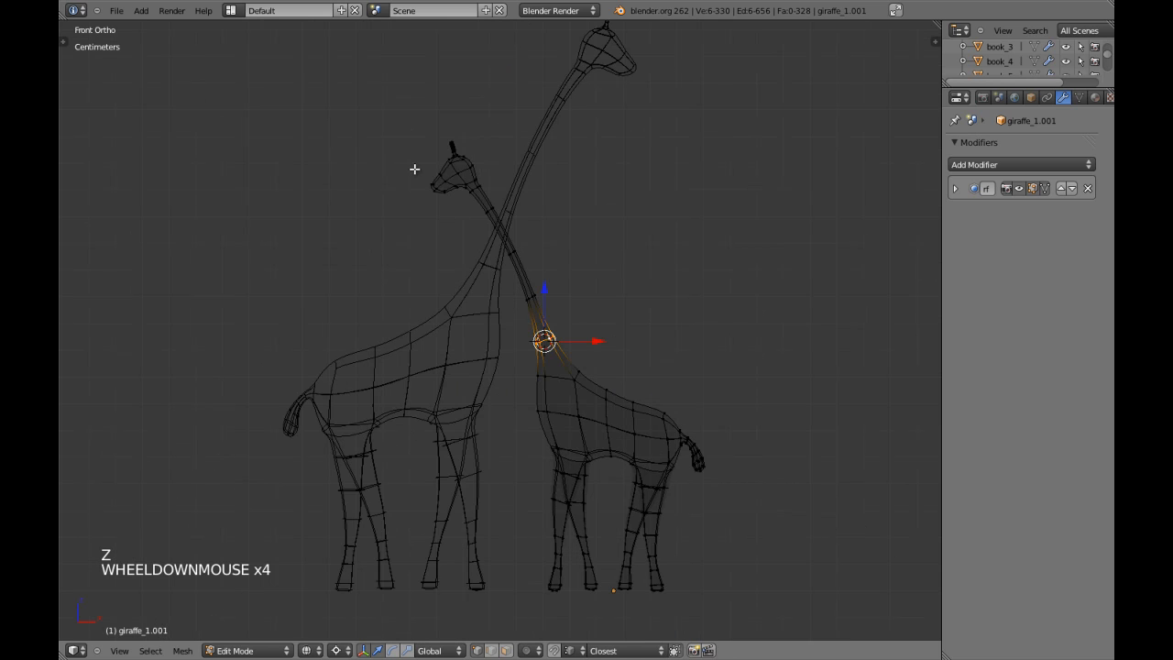
pyautogui.press('c')
pyautogui.moveTo(450, 181); pyautogui.dragTo(490, 230)
pyautogui.rightClick(490, 235)
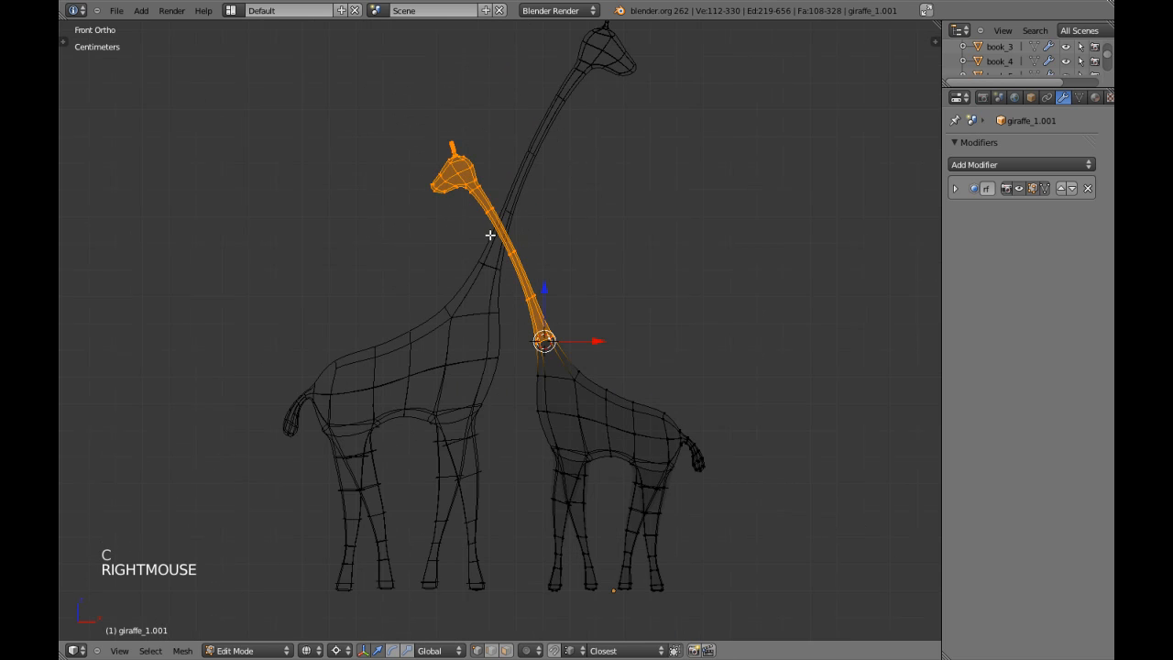
# Step: Return to object mode in right view and move the whole smaller giraffe about -2.4 mm along Y
pyautogui.press('KP_3')
pyautogui.press('z')
pyautogui.scroll(4, 490, 235)
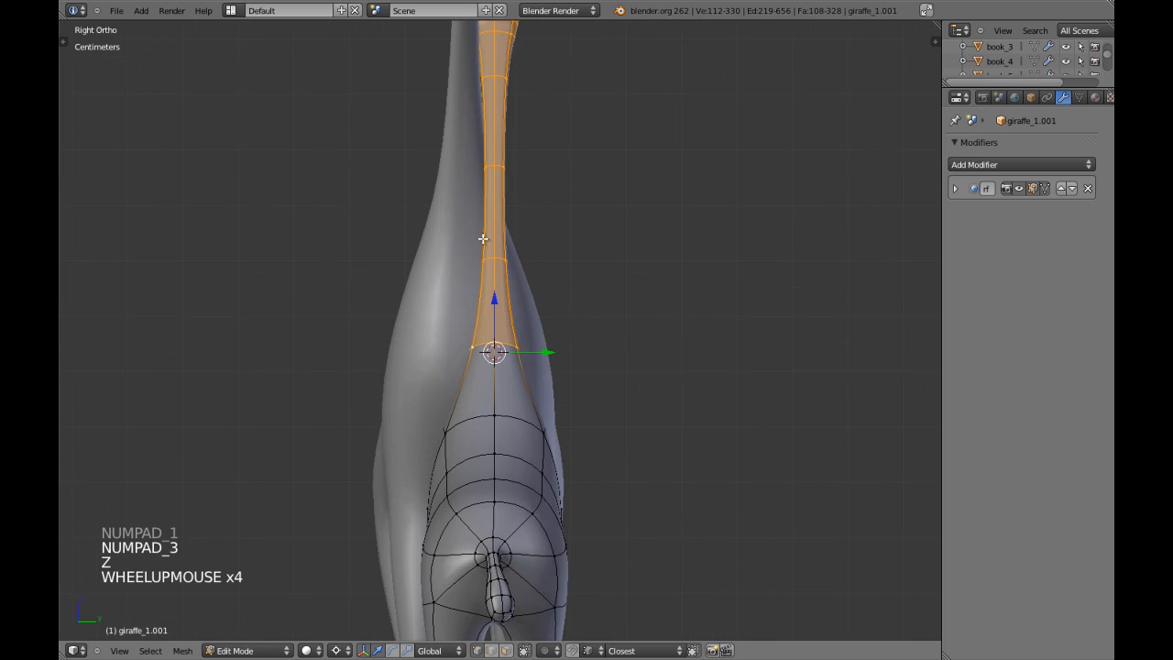
pyautogui.press('z')
pyautogui.press('z')
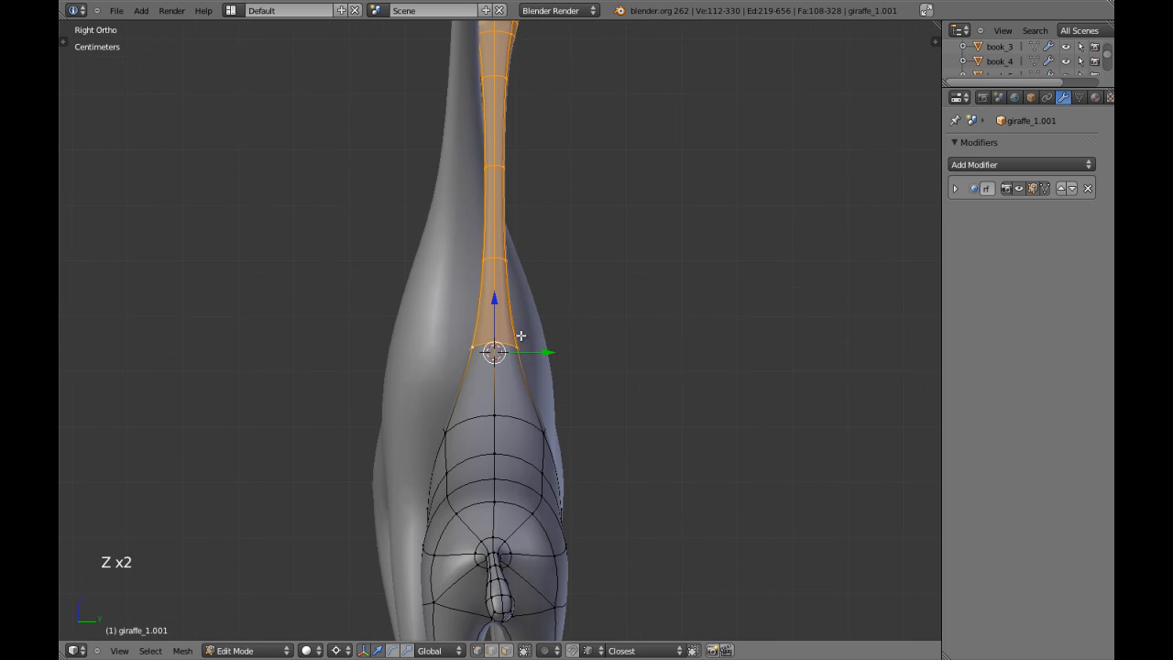
pyautogui.press('Tab')
pyautogui.click(538, 353)
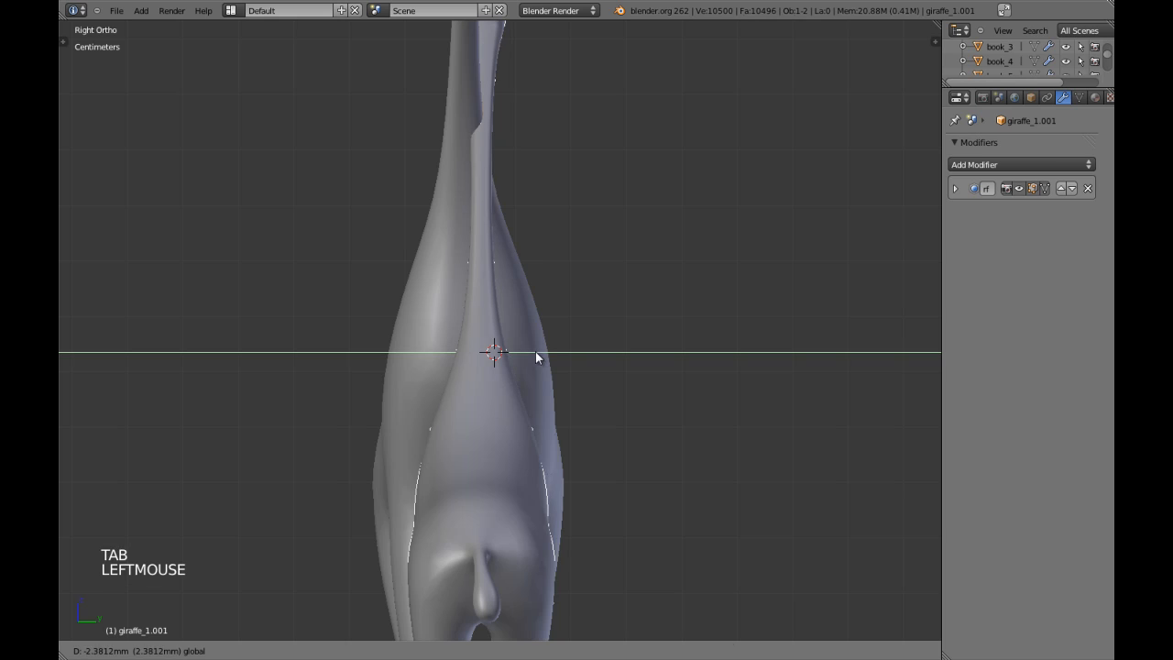
# Step: Re-snap the 3D cursor to the smaller giraffe's neck-base loop in edit mode and restore the head-and-neck selection
pyautogui.press('Tab')
pyautogui.keyDown('shift'); pyautogui.moveTo(525, 335); pyautogui.dragTo(532, 374, button='middle'); pyautogui.keyUp('shift')
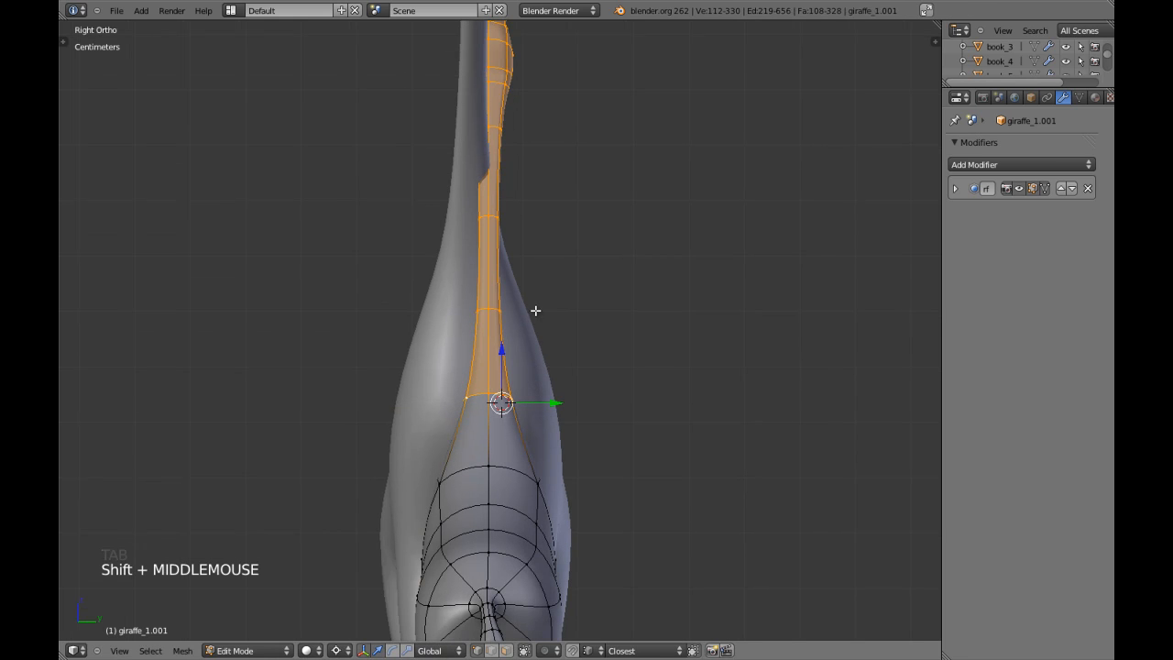
pyautogui.press('a')
pyautogui.keyDown('alt'); pyautogui.keyDown('shift'); pyautogui.rightClick(490, 395); pyautogui.keyUp('shift'); pyautogui.keyUp('alt')
pyautogui.press('s')
pyautogui.rightClick(495, 381)
pyautogui.hotkey('shift', 's')
pyautogui.click(495, 380)
pyautogui.hotkey('ctrl', 'z')
# Step: Rotate the smaller giraffe's head and neck slightly clockwise around the 3D cursor, away from the taller giraffe's neck
pyautogui.press('z')
pyautogui.press('z')
pyautogui.keyDown('shift'); pyautogui.moveTo(534, 281); pyautogui.dragTo(537, 301, button='middle'); pyautogui.keyUp('shift')
pyautogui.press('r')
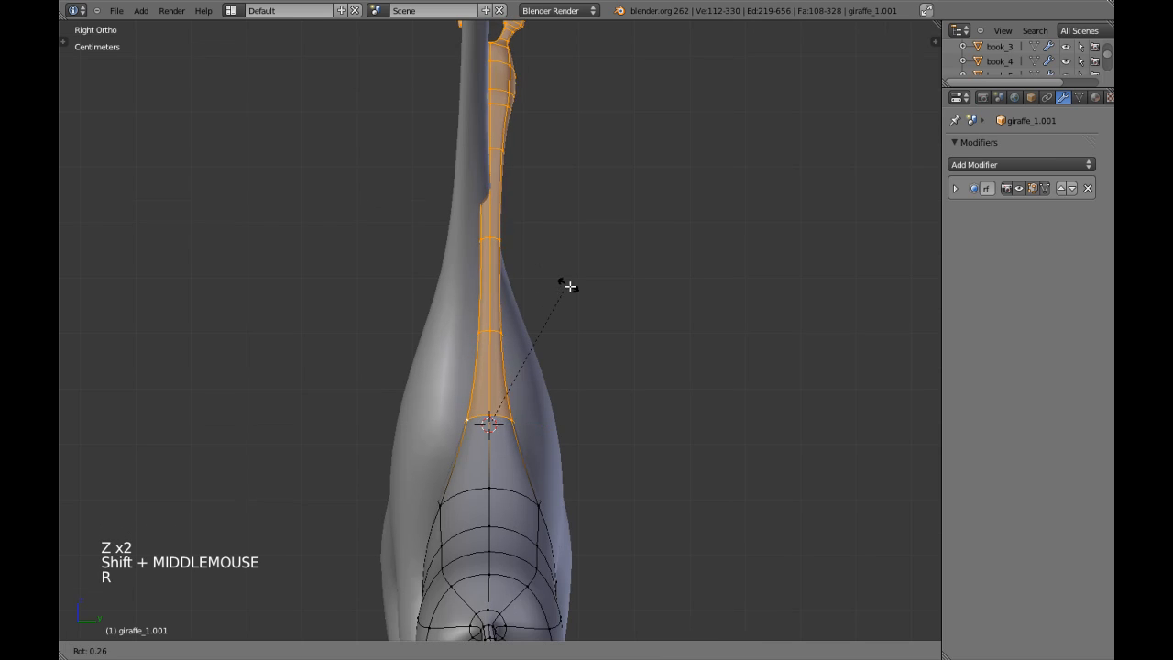
pyautogui.keyDown('shift'); pyautogui.click(618, 360); pyautogui.keyUp('shift')
# Step: Shrink the smaller giraffe's neck selection by one loop twice, rotating the remaining neck and head slightly clockwise each time
pyautogui.press('ctrl+KP_Subtract')
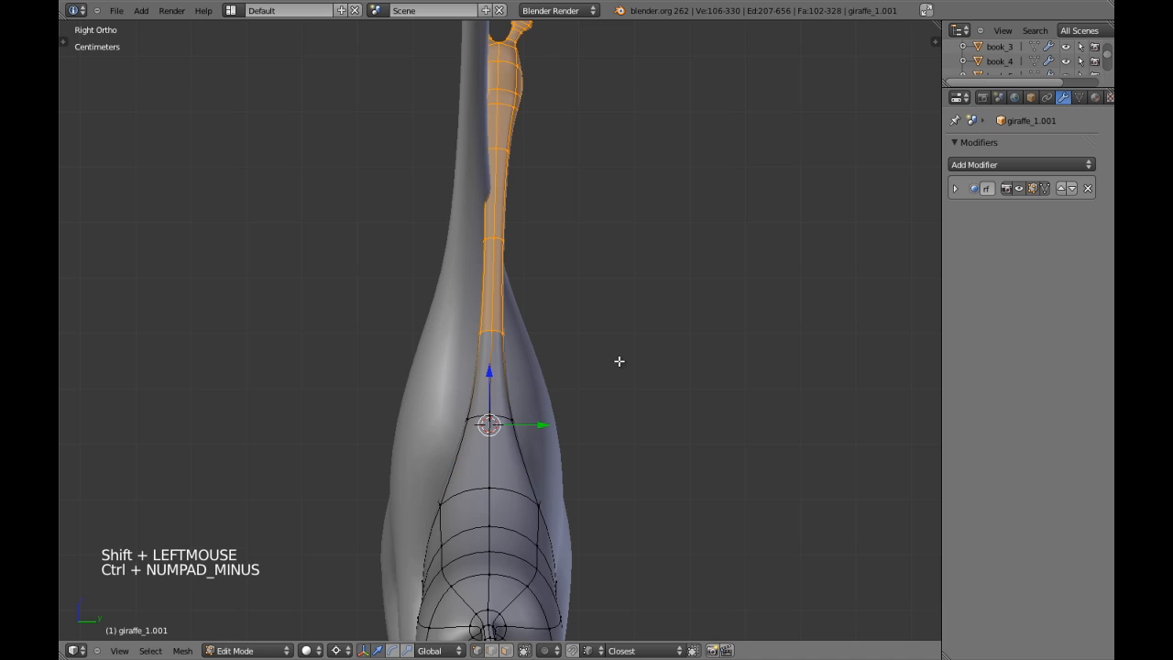
pyautogui.press('r')
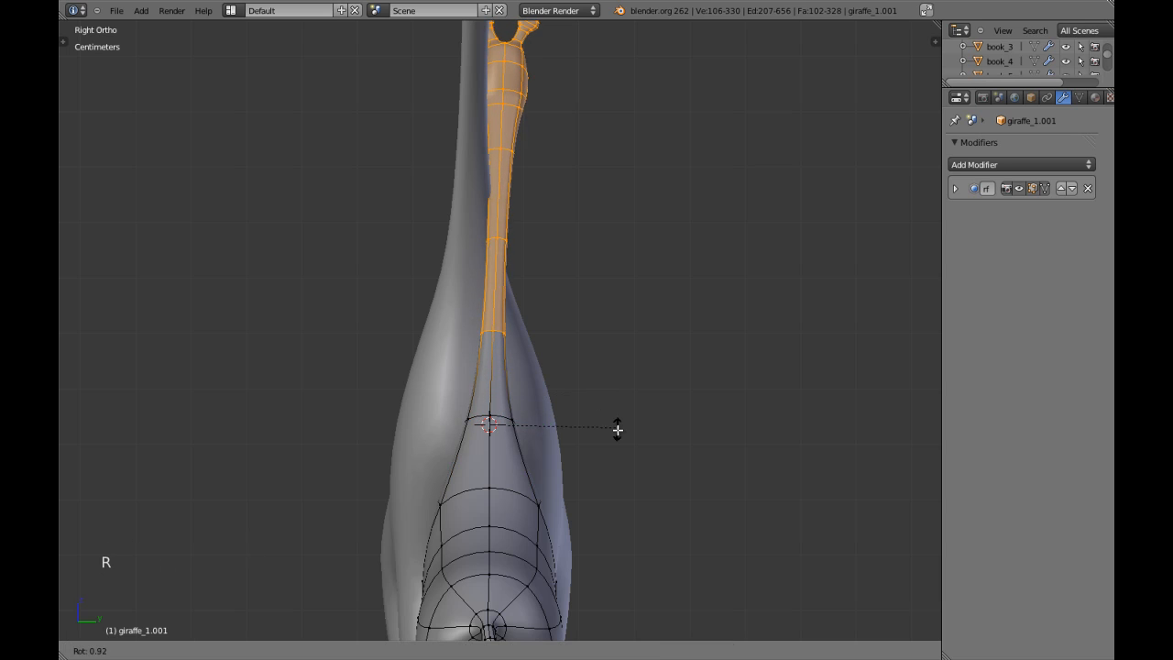
pyautogui.keyDown('shift'); pyautogui.click(617, 428); pyautogui.keyUp('shift')
pyautogui.press('ctrl+KP_Subtract')
pyautogui.press('r')
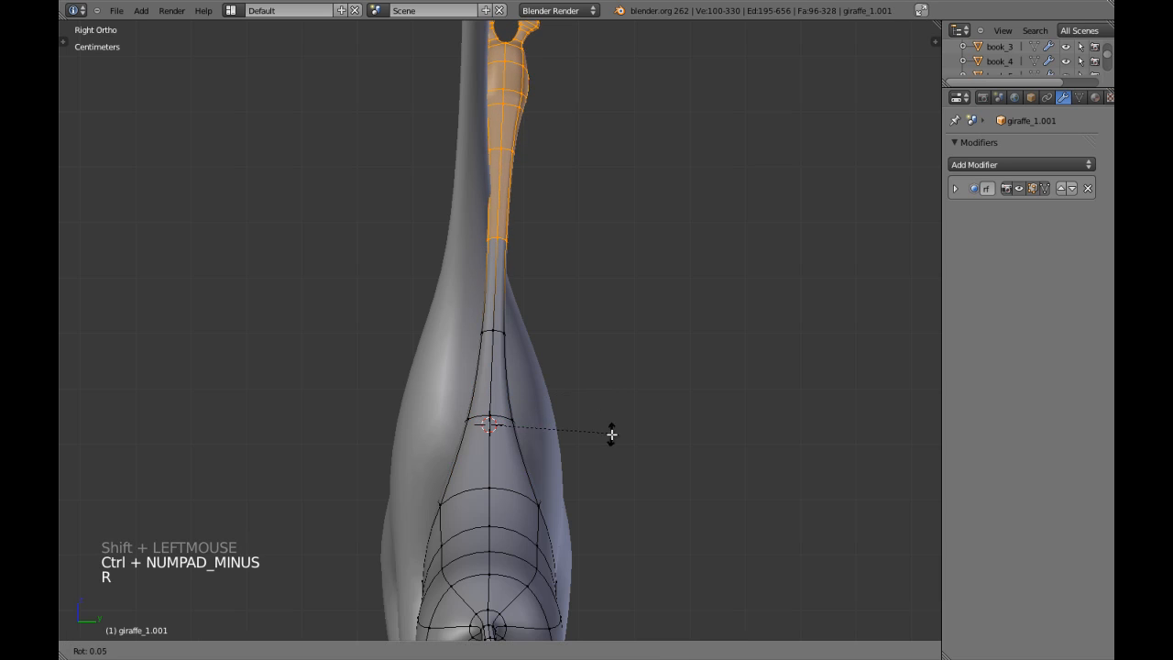
pyautogui.keyDown('shift'); pyautogui.click(570, 453); pyautogui.keyUp('shift')
# Step: Shrink the selection by another loop and rotate the smaller giraffe's head and upper neck slightly in top view
pyautogui.press('ctrl+KP_Subtract')
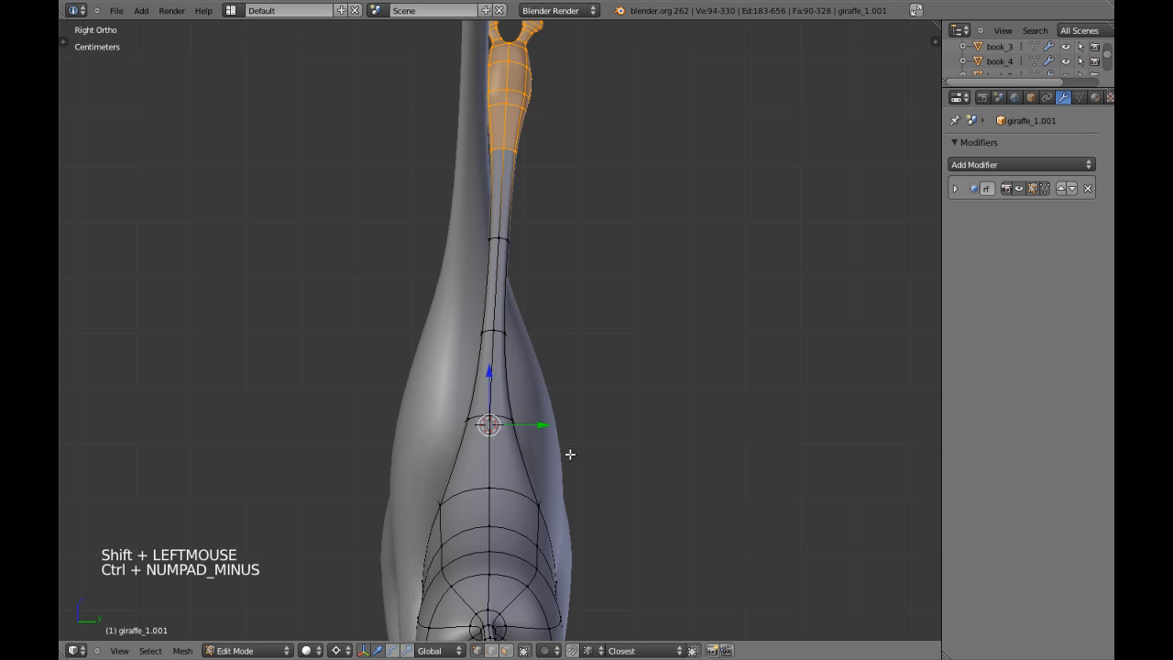
pyautogui.press('KP_7')
pyautogui.scroll(2, 569, 453)
pyautogui.press('z')
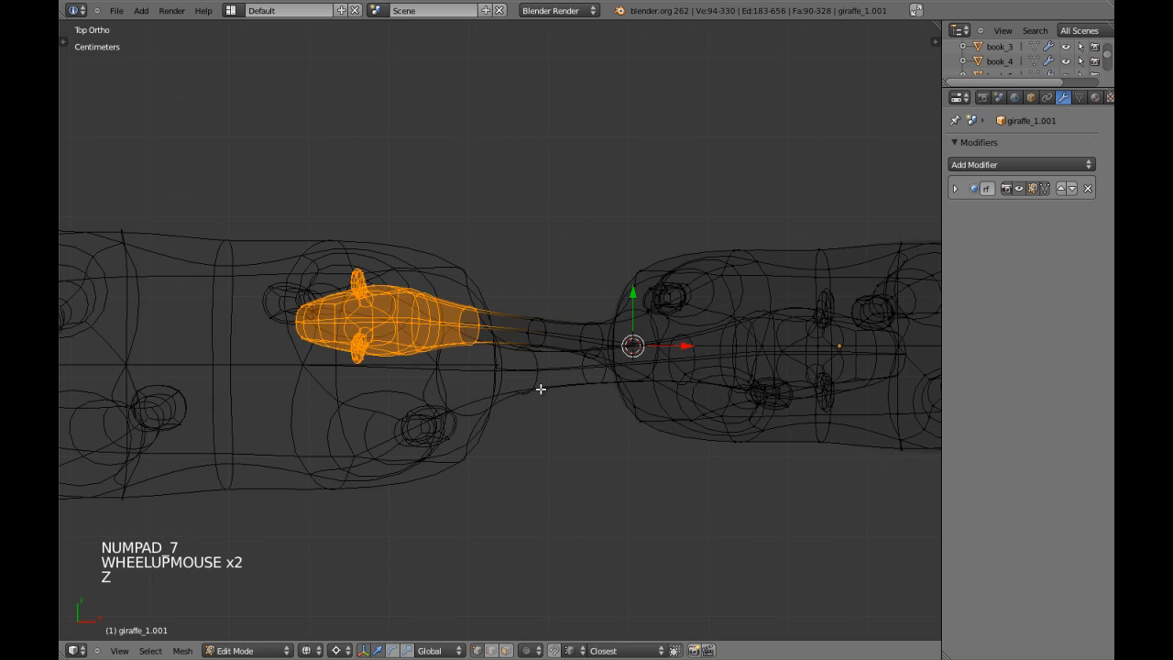
pyautogui.press('z')
pyautogui.scroll(1, 508, 247)
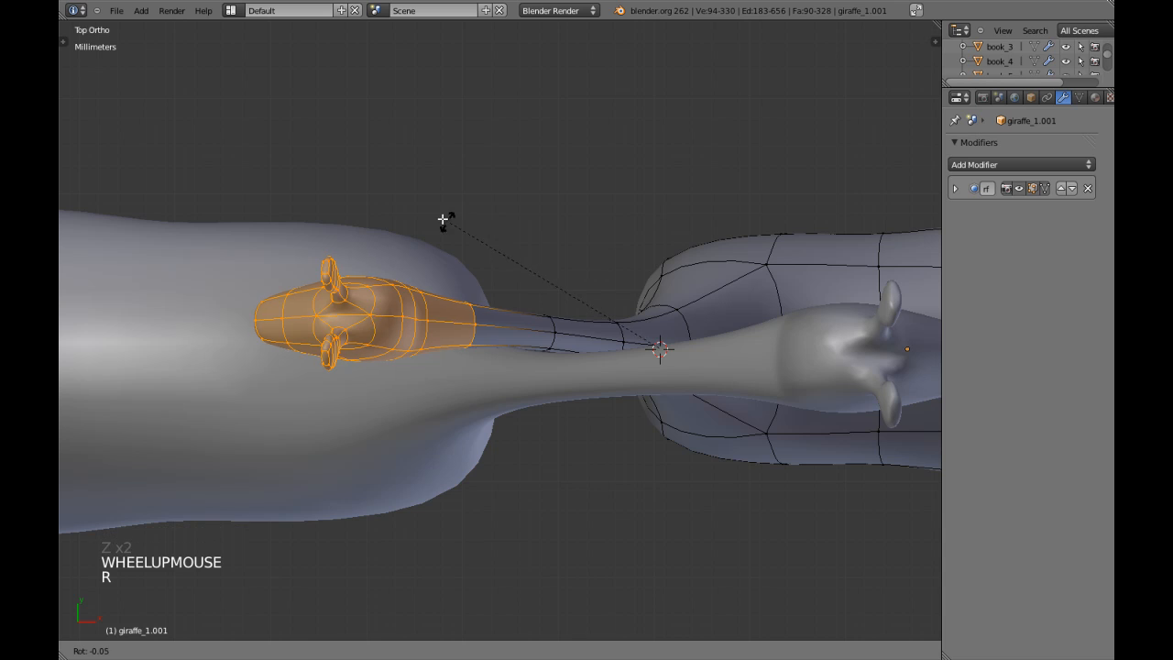
pyautogui.keyDown('shift'); pyautogui.click(346, 222); pyautogui.keyUp('shift')
pyautogui.scroll(-1, 440, 251)
# Step: Leave edit mode and examine the crossed necks of both giraffes from the front
pyautogui.press('KP_1')
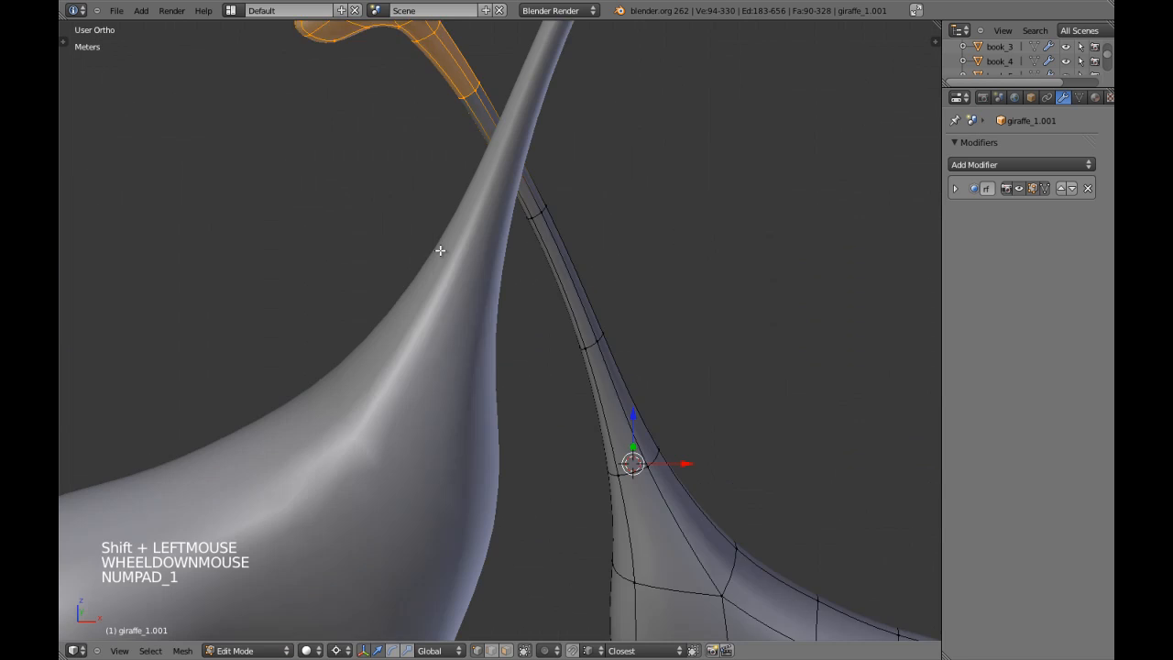
pyautogui.scroll(2, 440, 249)
pyautogui.scroll(-5, 440, 249)
pyautogui.press('Tab')
pyautogui.scroll(-5, 439, 250)
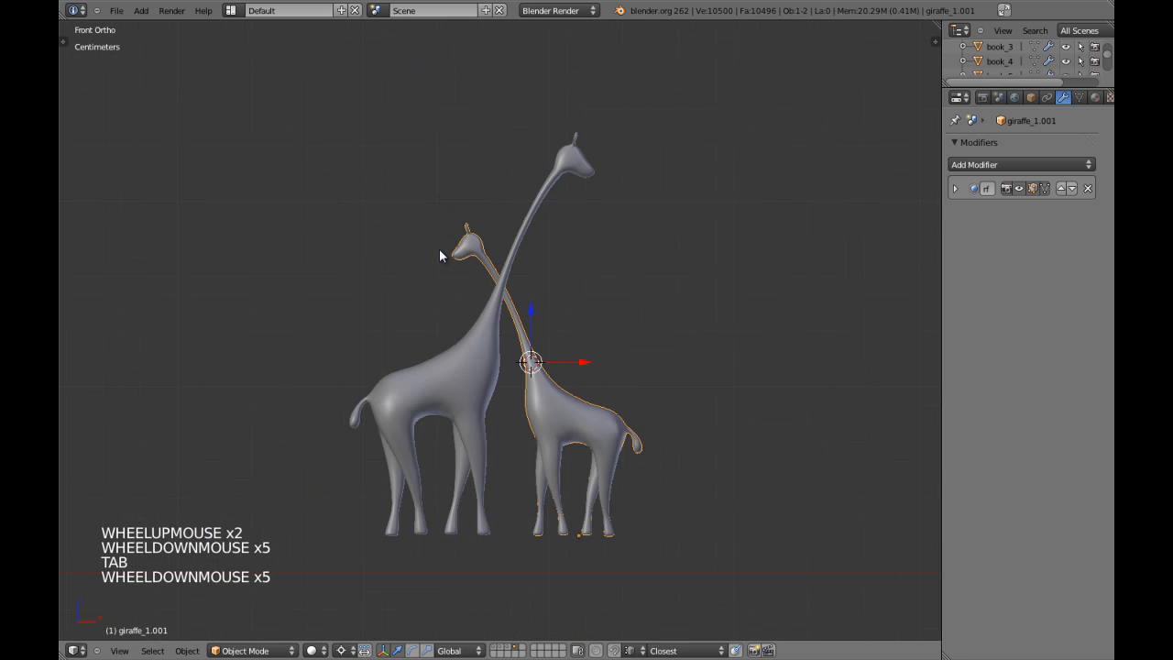
pyautogui.scroll(3, 482, 274)
pyautogui.scroll(-3, 499, 267)
pyautogui.scroll(3, 507, 293)
# Step: Shrink the smaller giraffe's selection by one loop to its head and rotate the head slightly in top view
pyautogui.press('KP_7')
pyautogui.press('z')
pyautogui.scroll(5, 507, 298)
pyautogui.press('z')
pyautogui.scroll(-1, 510, 302)
pyautogui.press('Tab')
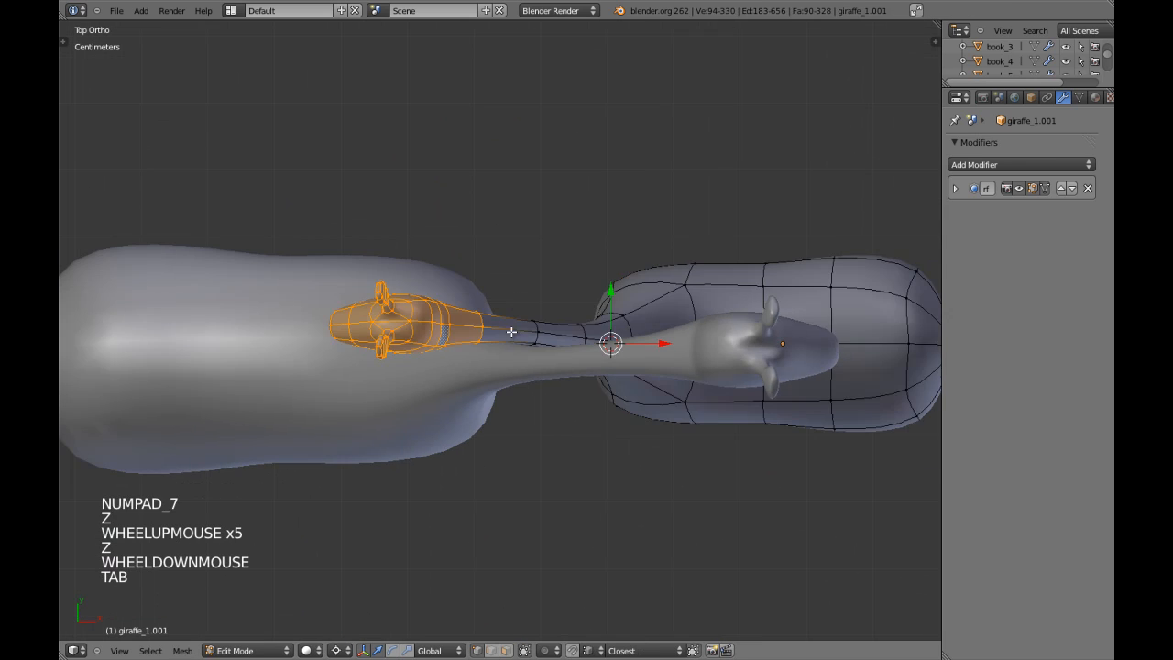
pyautogui.moveTo(510, 331); pyautogui.dragTo(476, 340, button='middle')
pyautogui.press('KP_7')
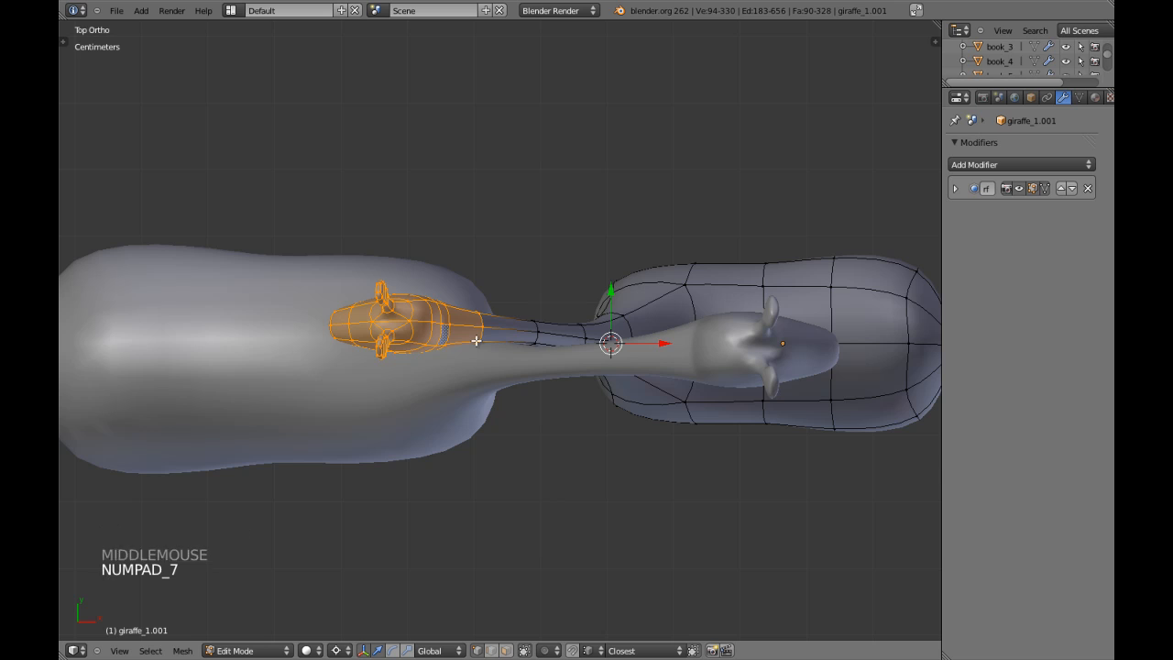
pyautogui.press('ctrl+KP_Subtract')
pyautogui.scroll(1, 503, 248)
pyautogui.press('r')
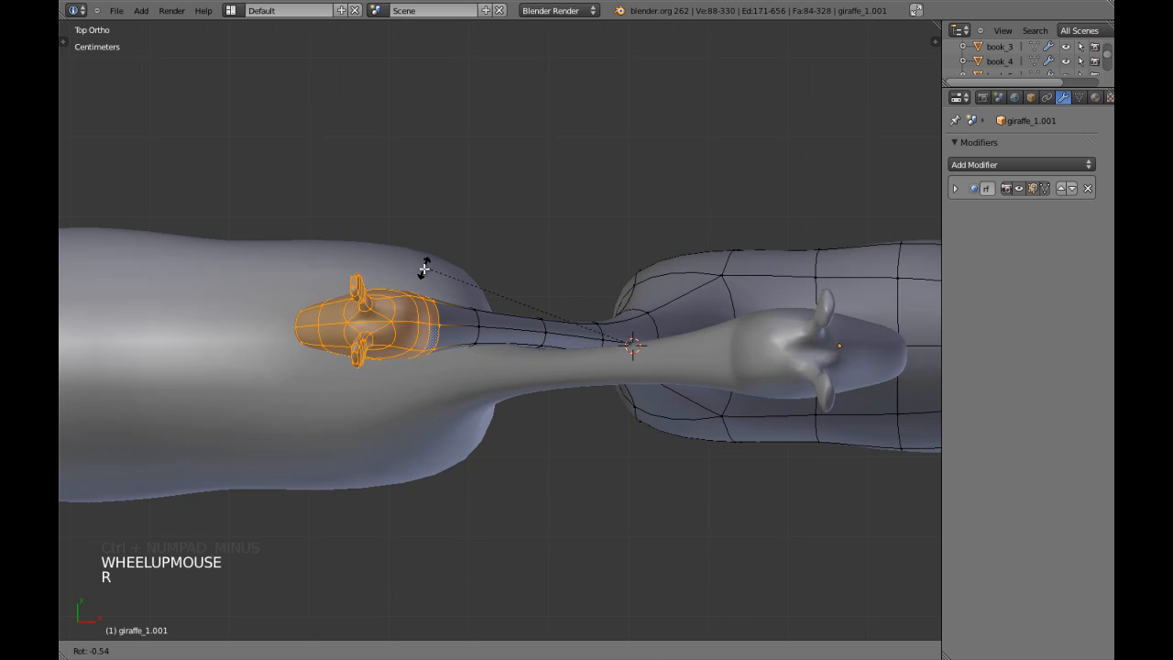
pyautogui.keyDown('shift'); pyautogui.click(403, 336); pyautogui.keyUp('shift')
# Step: In front view, set the pivot to the selection's median point and tilt the smaller giraffe's head nose-down
pyautogui.press('KP_1')
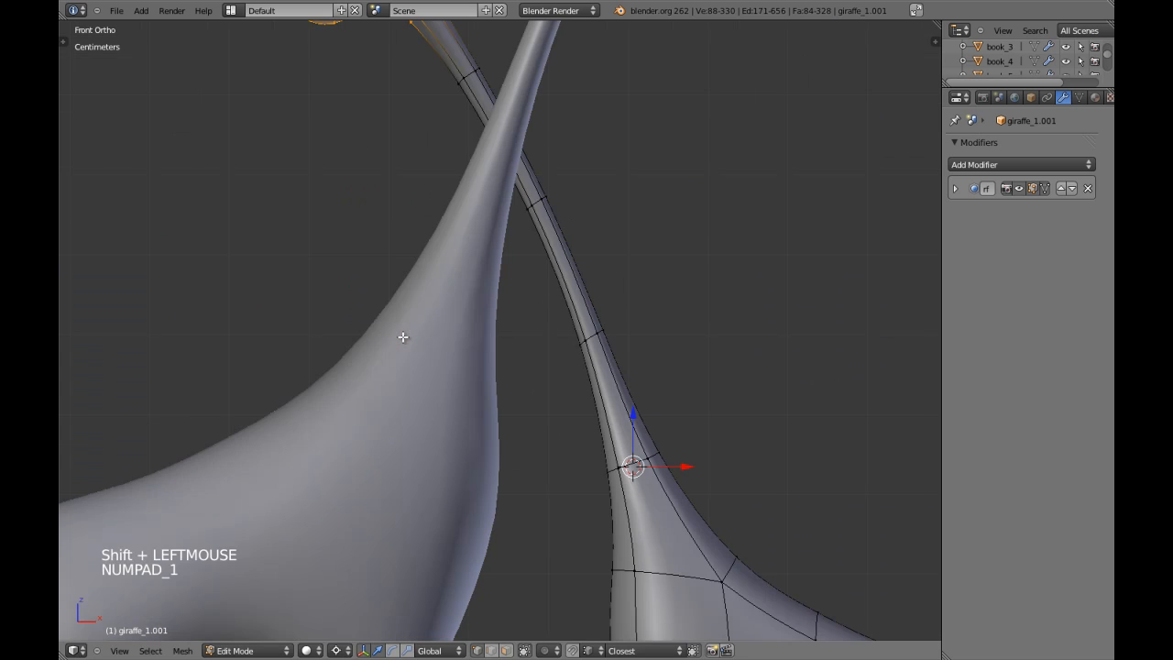
pyautogui.scroll(-4, 404, 336)
pyautogui.hotkey('ctrl', ',')
pyautogui.press('z')
pyautogui.keyDown('shift'); pyautogui.moveTo(406, 330); pyautogui.dragTo(461, 377, button='middle'); pyautogui.keyUp('shift')
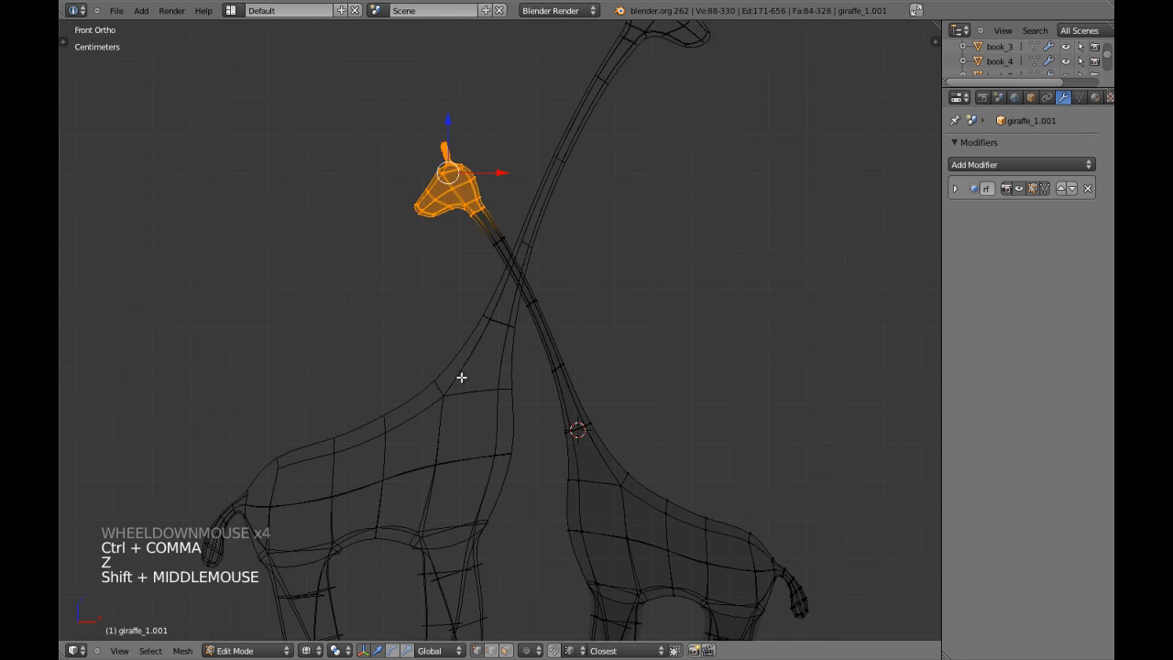
pyautogui.scroll(1, 472, 376)
pyautogui.press('r')
pyautogui.click(665, 225)
# Step: Move the smaller giraffe's head slightly down towards its neck in front view and leave edit mode
pyautogui.keyDown('shift'); pyautogui.moveTo(665, 224); pyautogui.dragTo(611, 216, button='middle'); pyautogui.keyUp('shift')
pyautogui.scroll(2, 611, 214)
pyautogui.press('g')
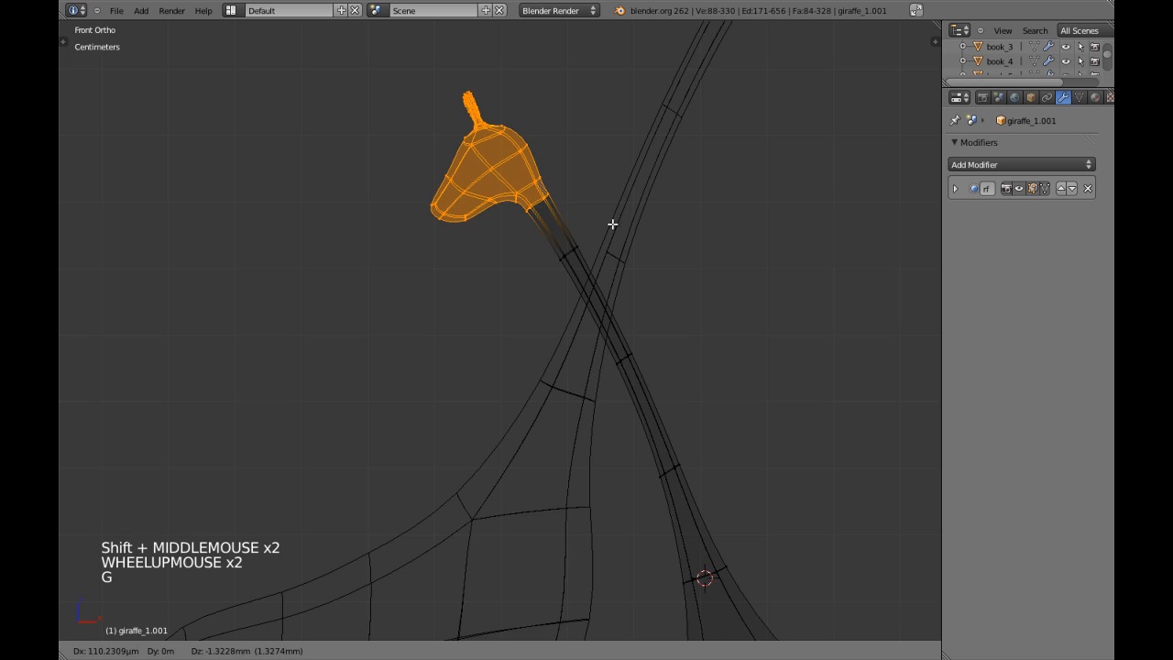
pyautogui.click(613, 224)
pyautogui.press('z')
pyautogui.scroll(-4, 654, 273)
pyautogui.press('Tab')
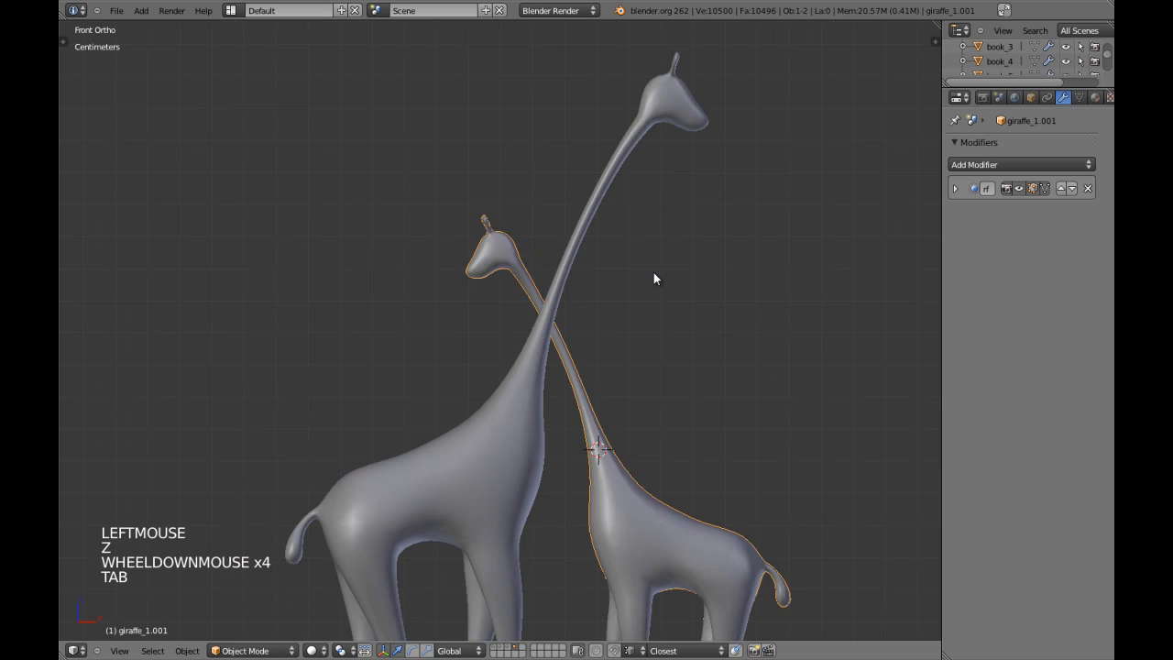
# Step: Deselect everything and examine the giraffe pair from an angled view and from the right side
pyautogui.scroll(-3, 653, 273)
pyautogui.keyDown('shift'); pyautogui.moveTo(653, 273); pyautogui.dragTo(620, 294, button='middle'); pyautogui.keyUp('shift')
pyautogui.press('a')
pyautogui.moveTo(598, 393); pyautogui.dragTo(707, 403, button='middle')
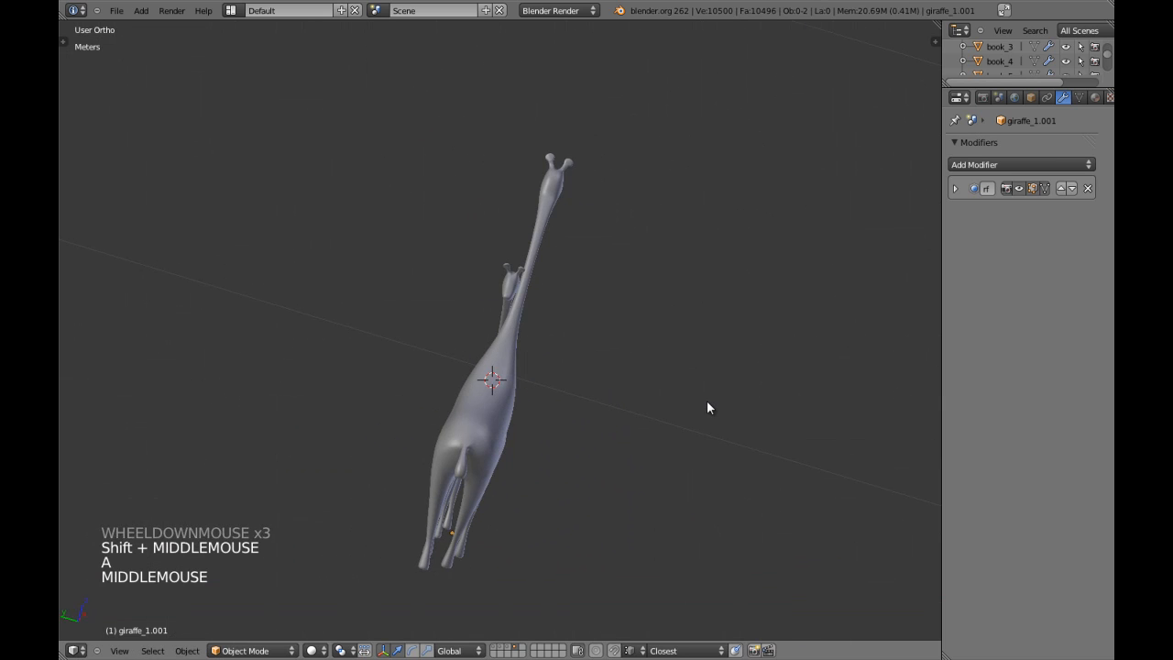
pyautogui.press('KP_1')
pyautogui.press('KP_3')
pyautogui.scroll(2, 707, 401)
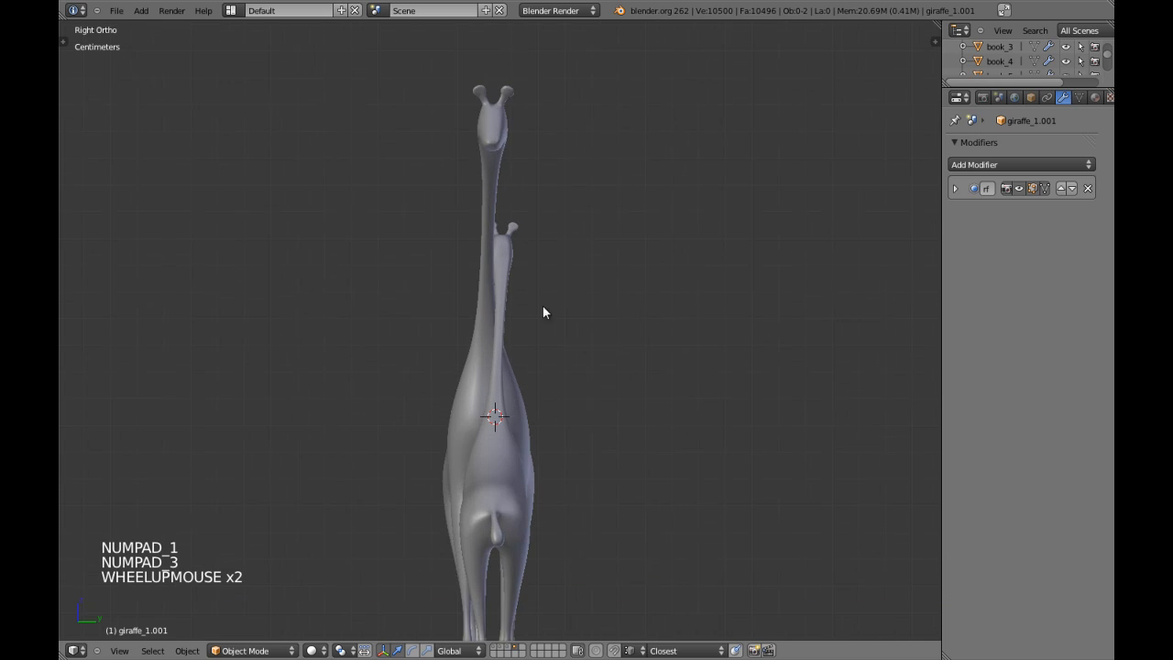
# Step: Open the taller giraffe's mesh for editing and snap the 3D cursor to the loop at its lower neck
pyautogui.rightClick(483, 339)
pyautogui.press('Tab')
pyautogui.scroll(4, 482, 335)
pyautogui.hotkey('shift', 's')
pyautogui.click(457, 363)
pyautogui.scroll(-2, 471, 356)
# Step: Select the taller giraffe's head and upper neck in wireframe and grow the selection to include the loop at the 3D cursor
pyautogui.press('a')
pyautogui.scroll(-3, 516, 282)
pyautogui.press('z')
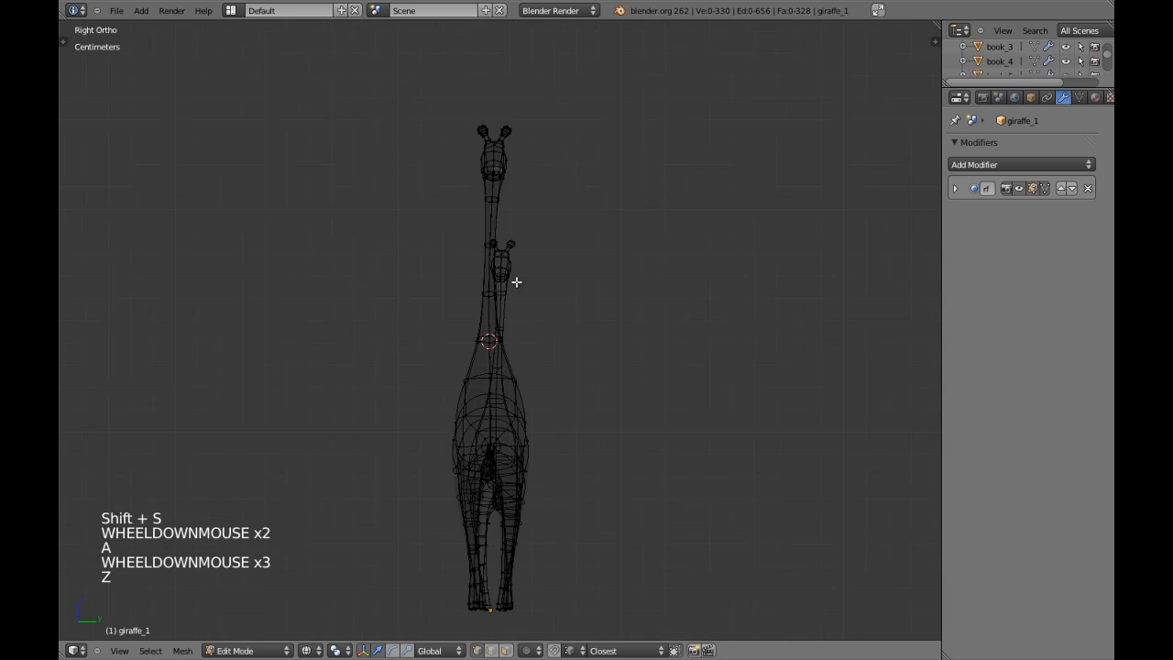
pyautogui.press('c')
pyautogui.moveTo(482, 225); pyautogui.dragTo(491, 223)
pyautogui.rightClick(491, 222)
pyautogui.press('z')
pyautogui.scroll(3, 522, 274)
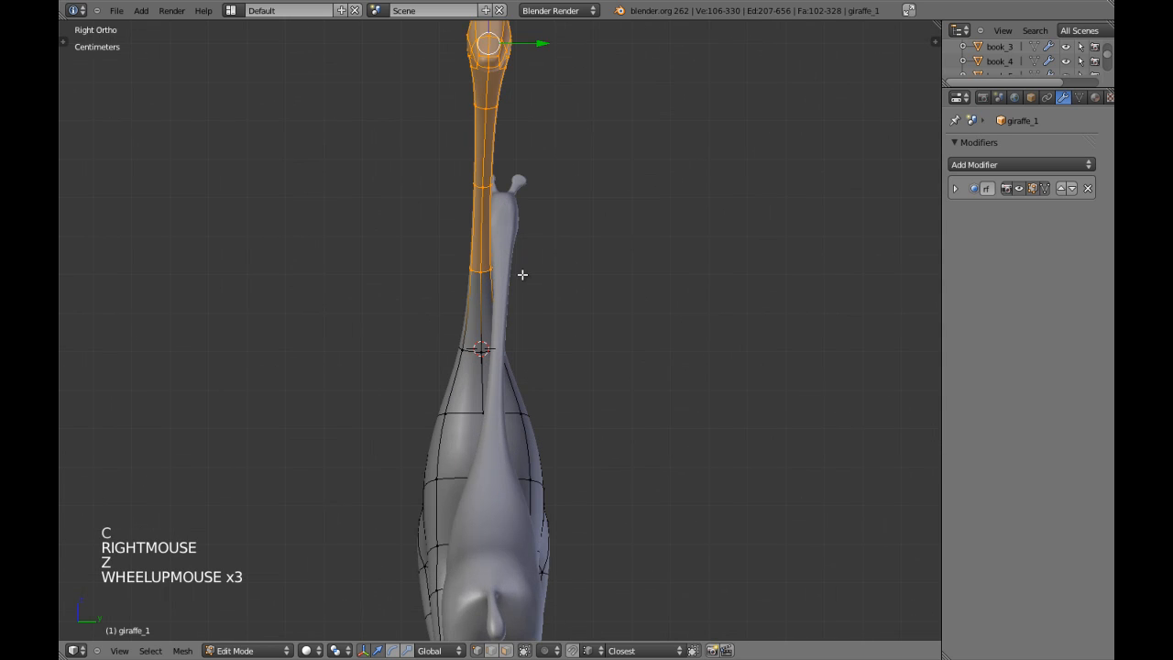
pyautogui.press('ctrl+KP_Add')
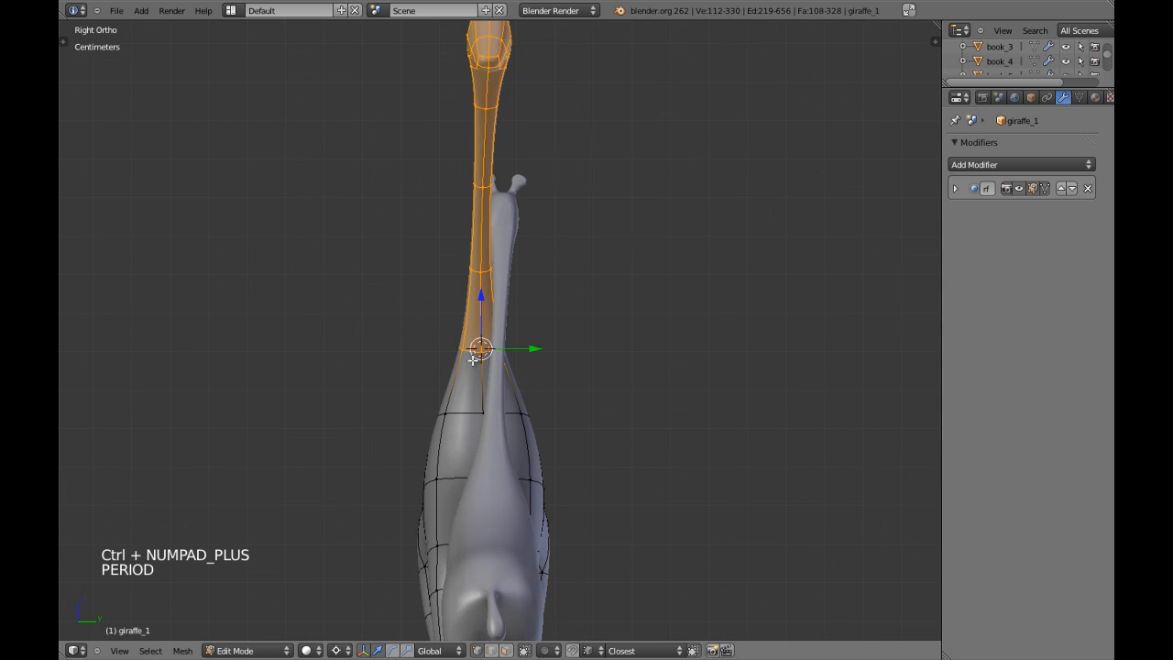
# Step: Rotate the taller giraffe's neck slightly counterclockwise around the 3D cursor, and shrink the selection by one loop and rotate it slightly clockwise
pyautogui.scroll(2, 473, 359)
pyautogui.press('r')
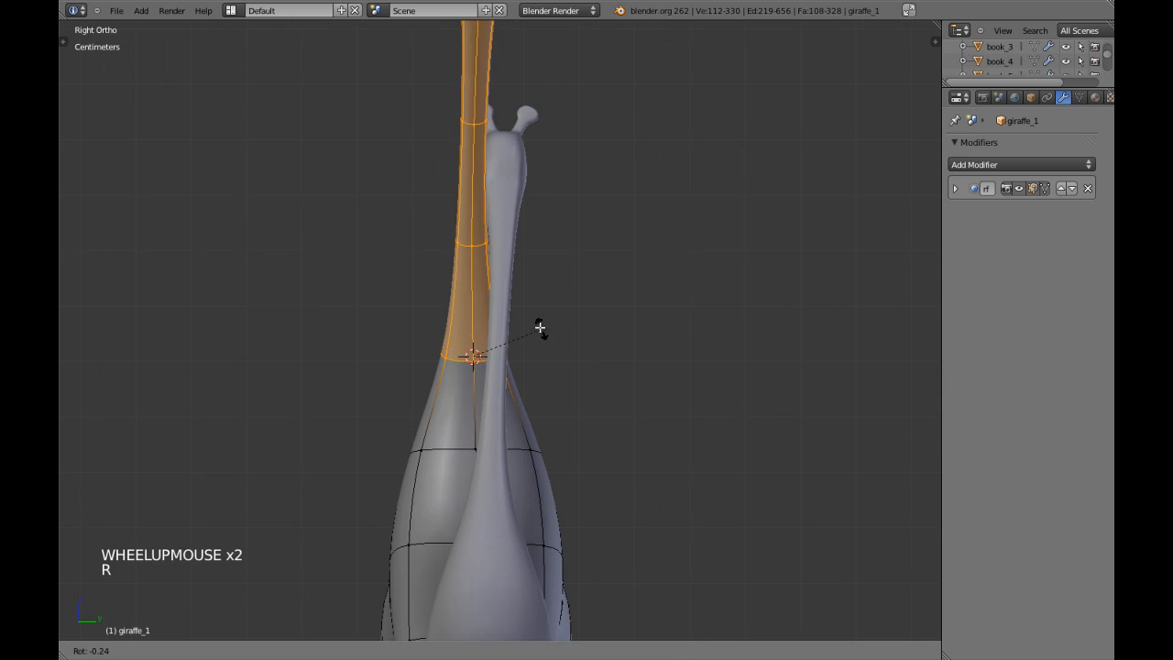
pyautogui.keyDown('shift'); pyautogui.click(520, 325); pyautogui.keyUp('shift')
pyautogui.press('ctrl+KP_Subtract')
pyautogui.press('r')
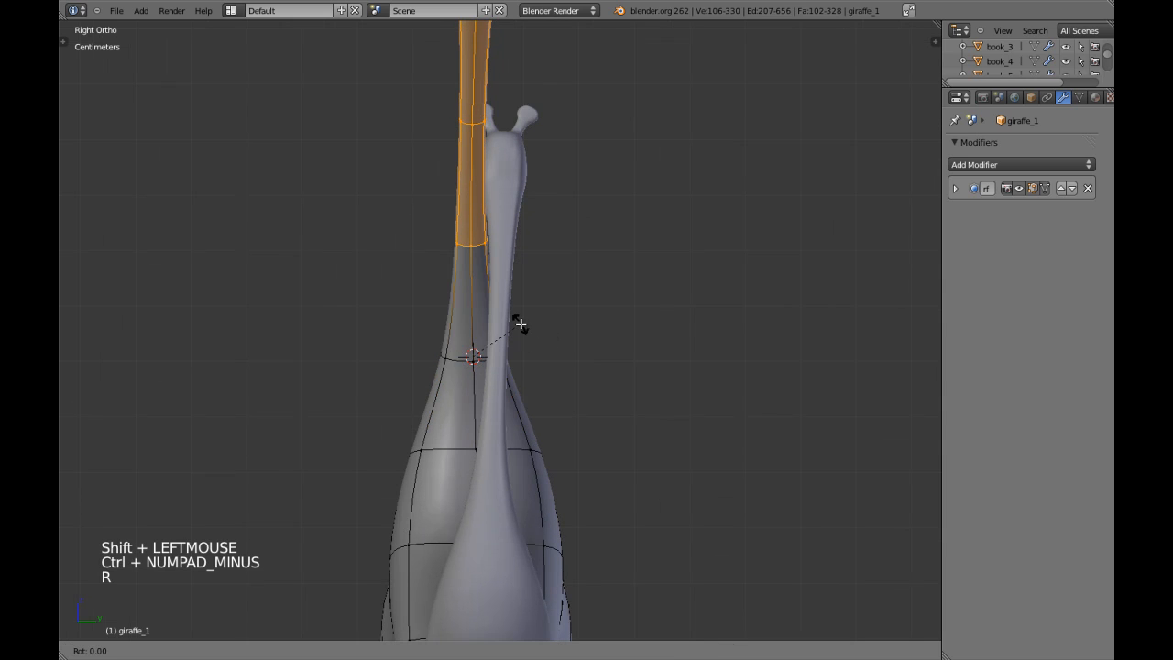
pyautogui.keyDown('shift'); pyautogui.click(523, 357); pyautogui.keyUp('shift')
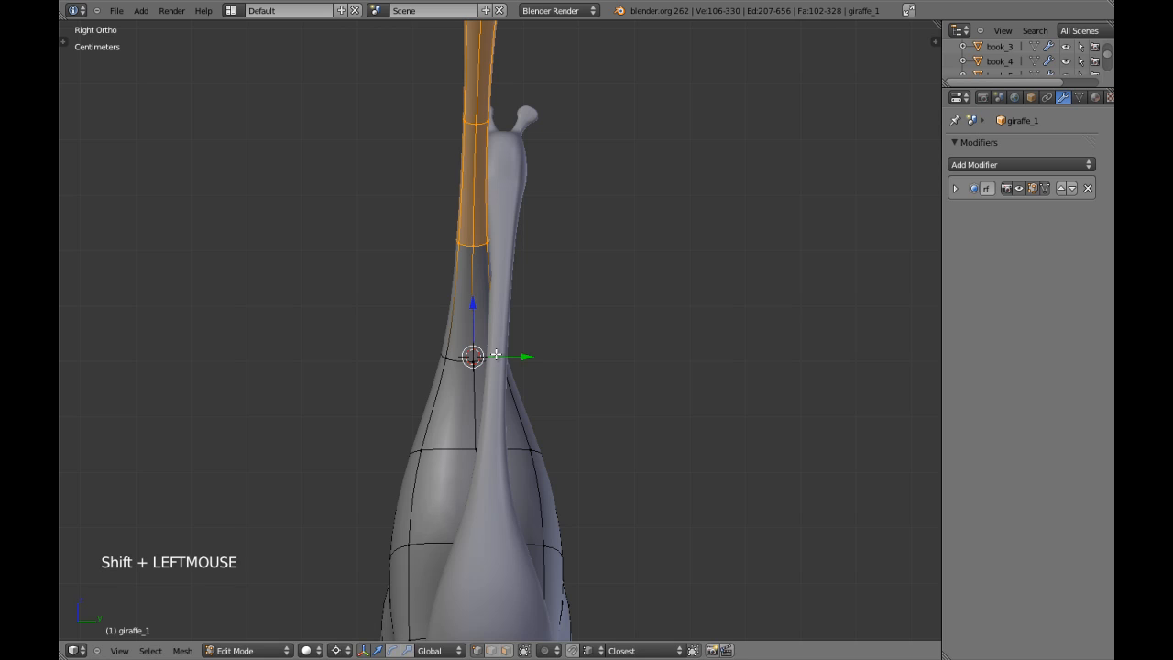
# Step: Shrink the selection by another loop and rotate the taller giraffe's upper neck and head slightly clockwise
pyautogui.press('ctrl+KP_Subtract')
pyautogui.keyDown('shift'); pyautogui.moveTo(547, 243); pyautogui.dragTo(534, 366, button='middle'); pyautogui.keyUp('shift')
pyautogui.scroll(-1, 536, 358)
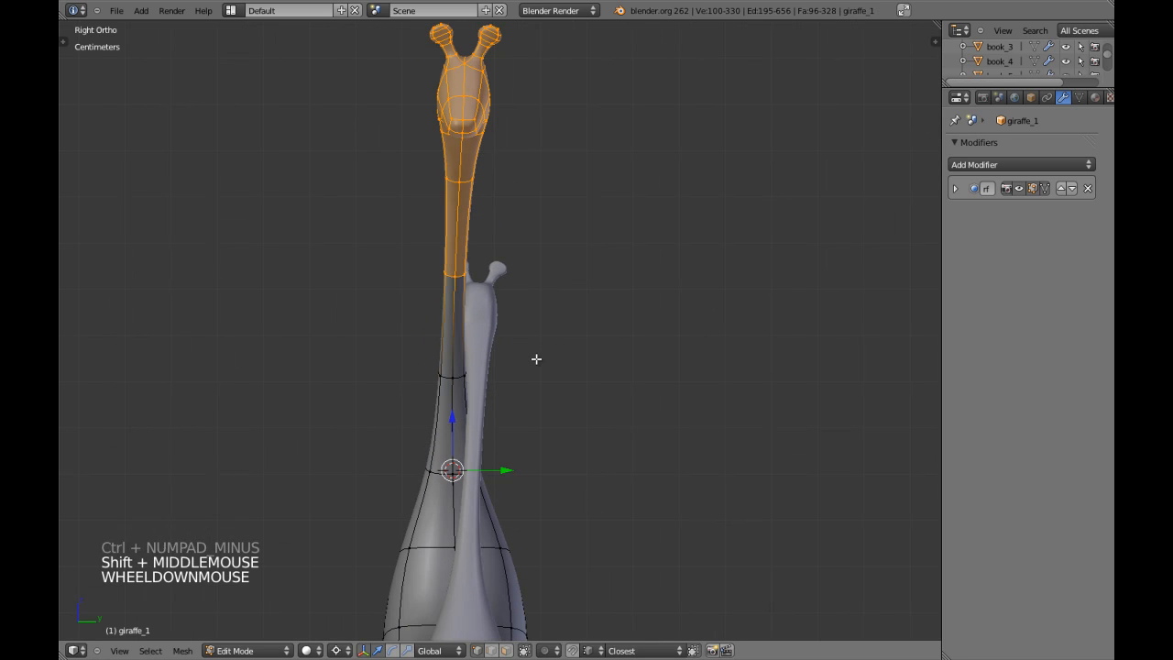
pyautogui.press('r')
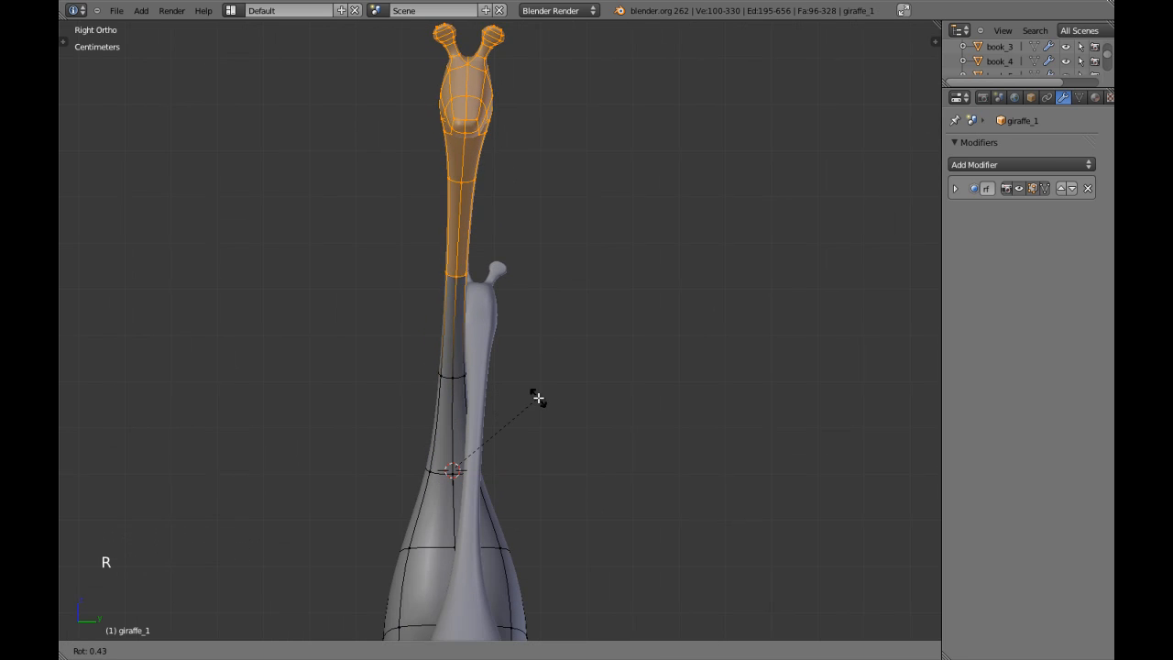
pyautogui.keyDown('shift'); pyautogui.click(547, 405); pyautogui.keyUp('shift')
# Step: Shrink the taller giraffe's selection by one loop twice, rotating slightly clockwise each time, and leave edit mode in front view
pyautogui.press('ctrl+KP_Subtract')
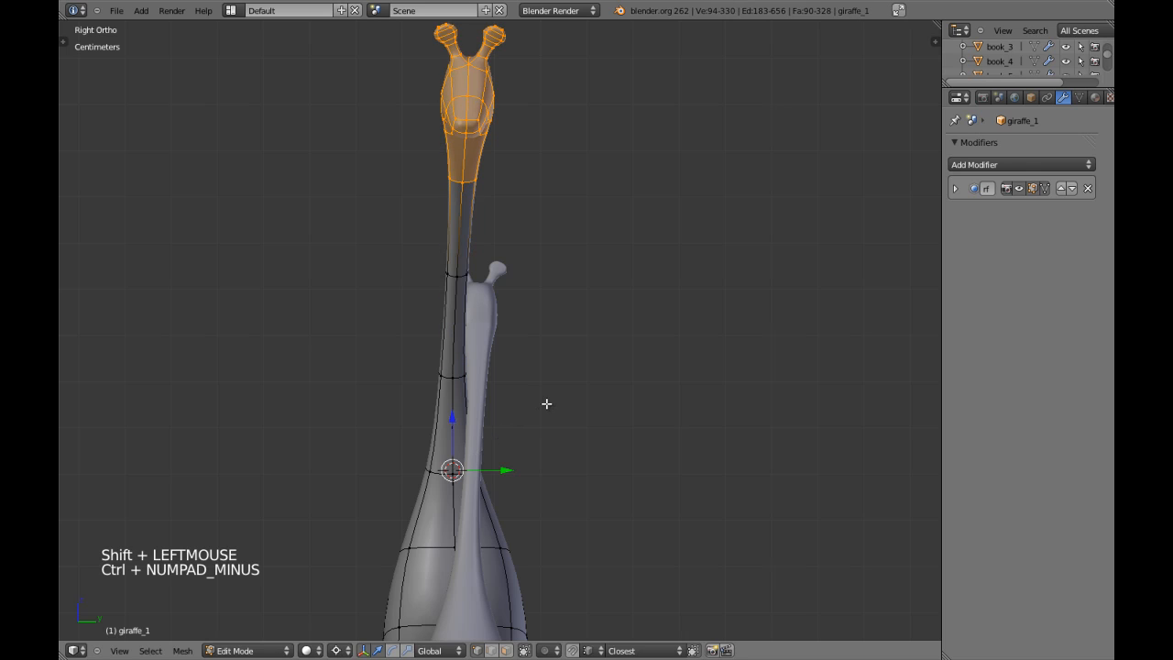
pyautogui.press('r')
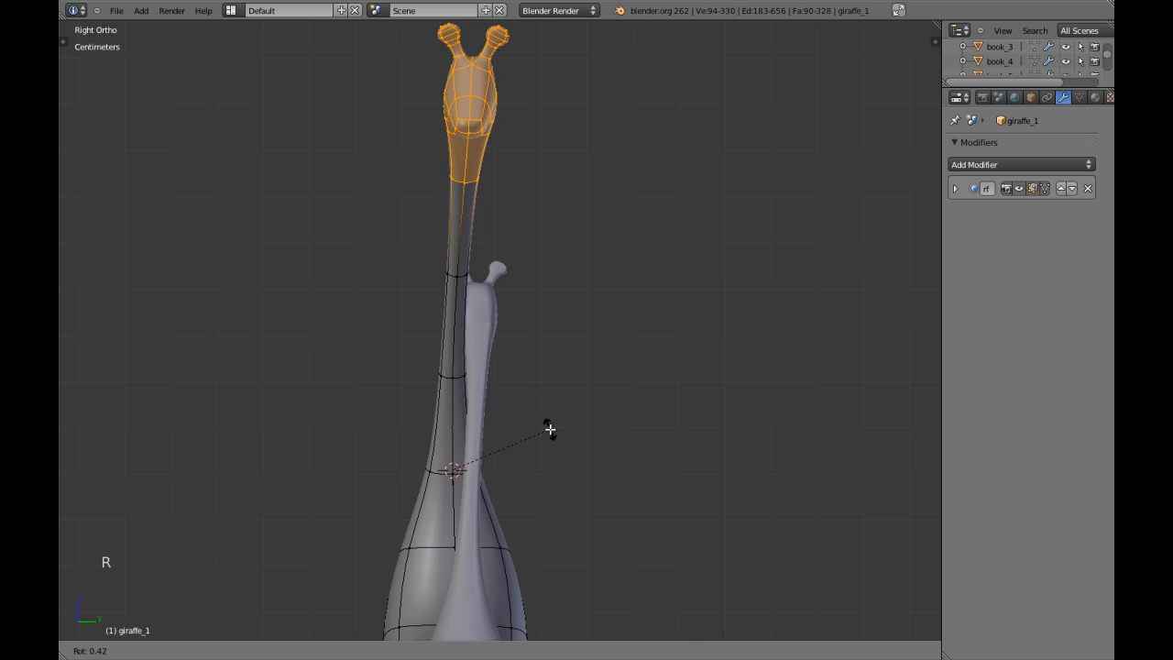
pyautogui.keyDown('shift'); pyautogui.click(550, 429); pyautogui.keyUp('shift')
pyautogui.press('ctrl+KP_Subtract')
pyautogui.press('r')
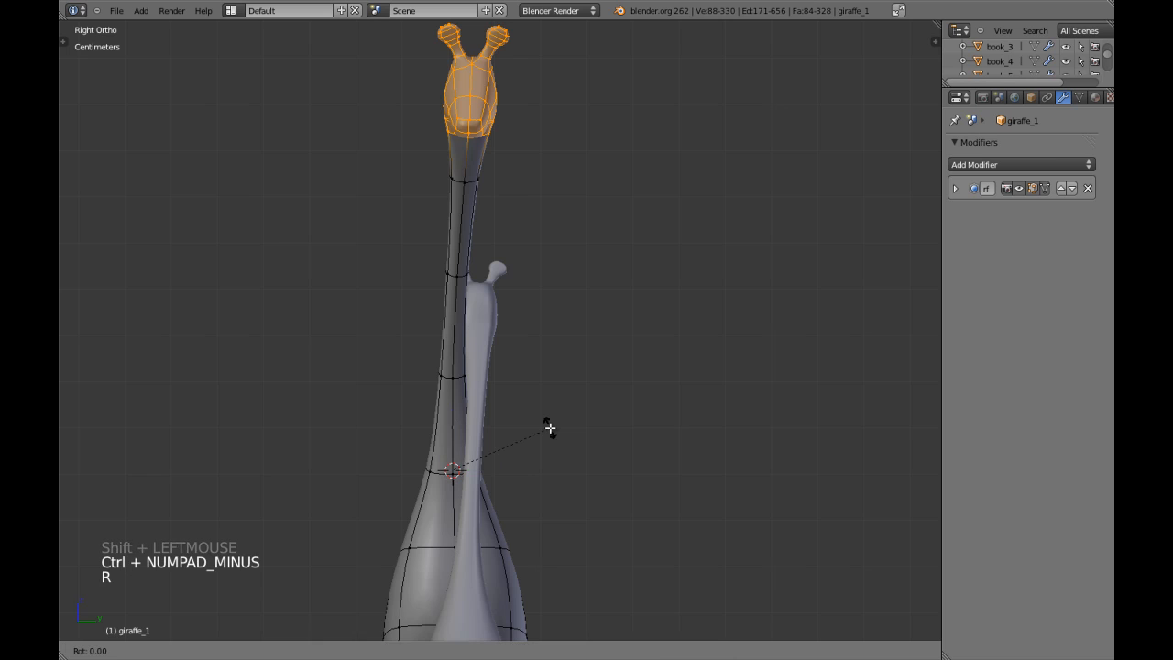
pyautogui.keyDown('shift'); pyautogui.click(546, 435); pyautogui.keyUp('shift')
pyautogui.press('KP_1')
pyautogui.press('Tab')
pyautogui.scroll(-3, 548, 435)
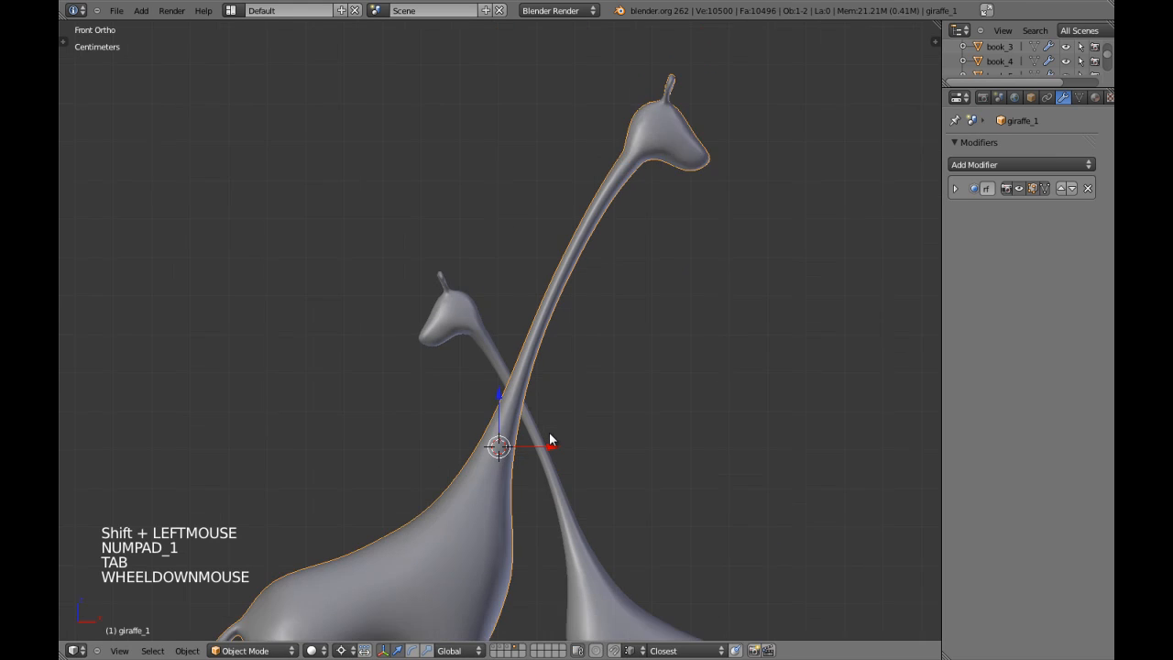
# Step: Select the smaller giraffe and move it slightly along positive Y and negative X in top view
pyautogui.press('a')
pyautogui.rightClick(553, 480)
pyautogui.press('z')
pyautogui.scroll(6, 552, 479)
pyautogui.press('z')
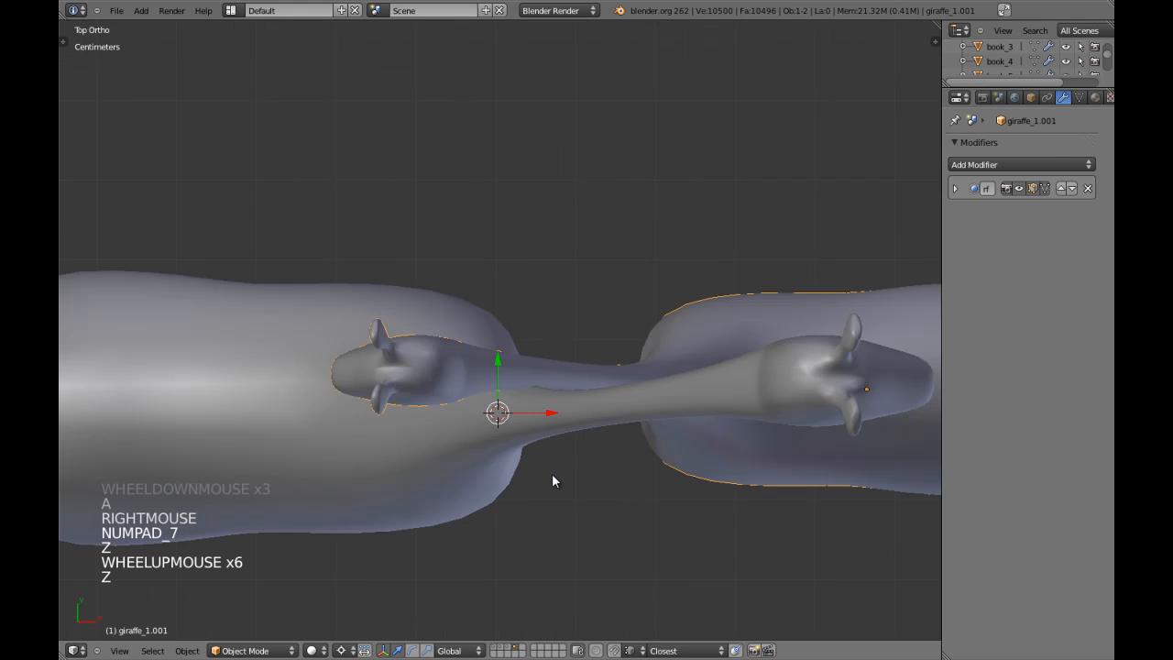
pyautogui.moveTo(499, 369); pyautogui.dragTo(501, 369)
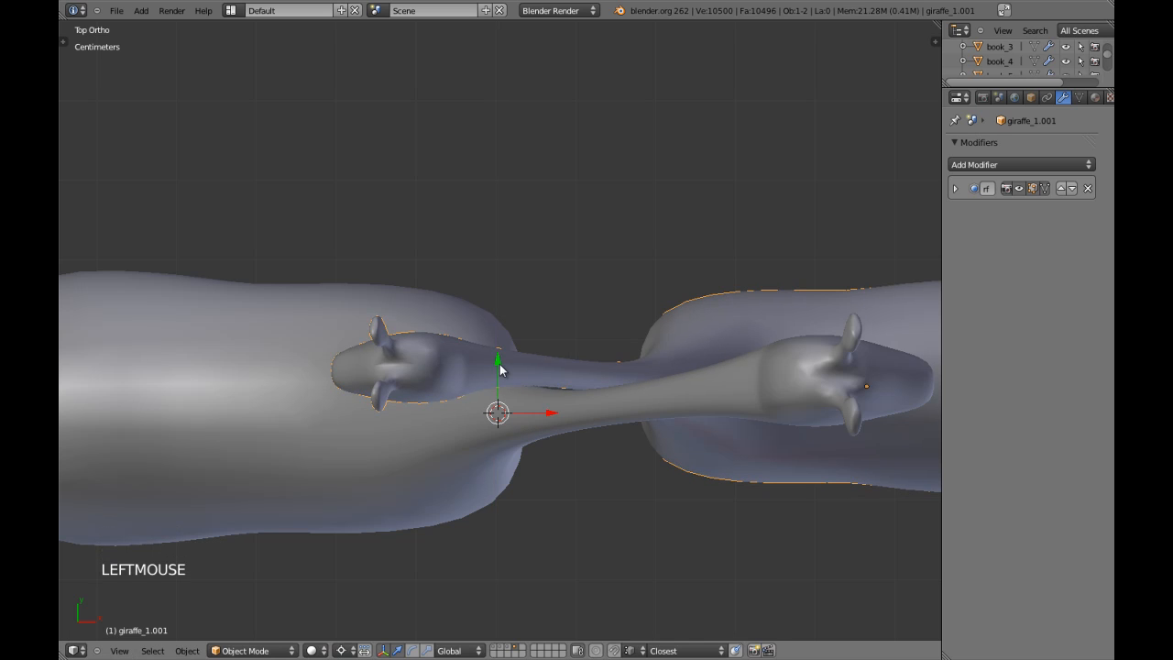
pyautogui.moveTo(551, 418); pyautogui.dragTo(536, 414)
# Step: Deselect everything and check the clearance between the crossed necks from an angle, the front and the right side
pyautogui.press('a')
pyautogui.scroll(-3, 550, 408)
pyautogui.moveTo(532, 412); pyautogui.dragTo(513, 349, button='middle')
pyautogui.press('KP_1')
pyautogui.scroll(-3, 593, 375)
pyautogui.scroll(2, 513, 349)
pyautogui.press('KP_3')
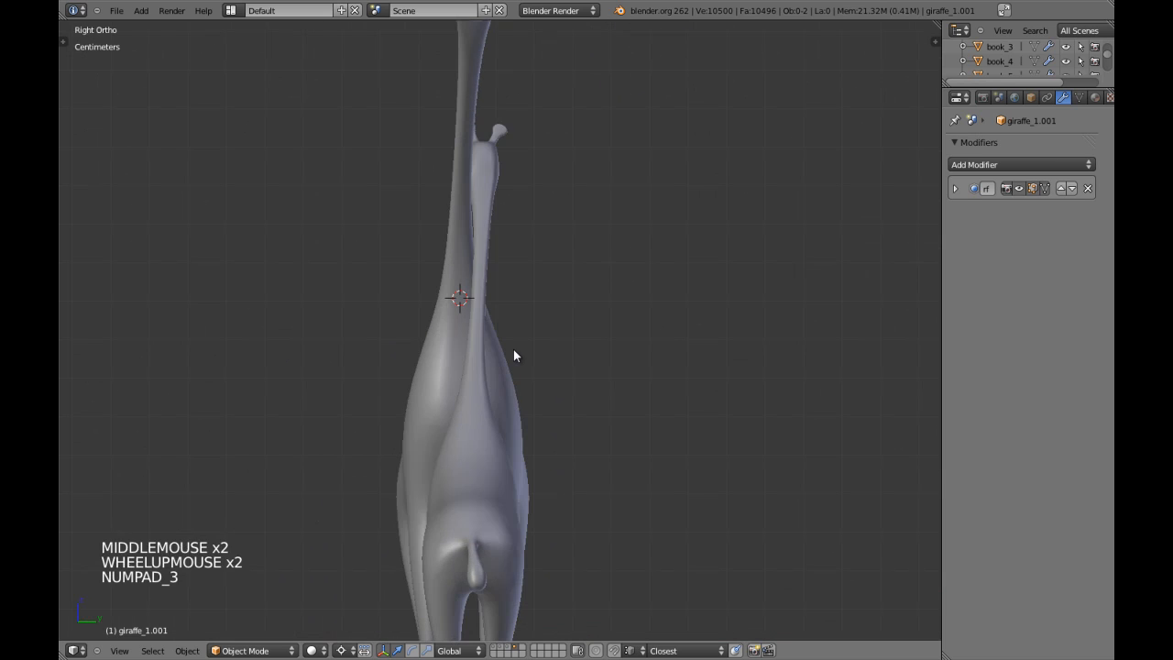
# Step: Open the smaller giraffe's mesh for editing
pyautogui.rightClick(471, 387)
pyautogui.press('Tab')
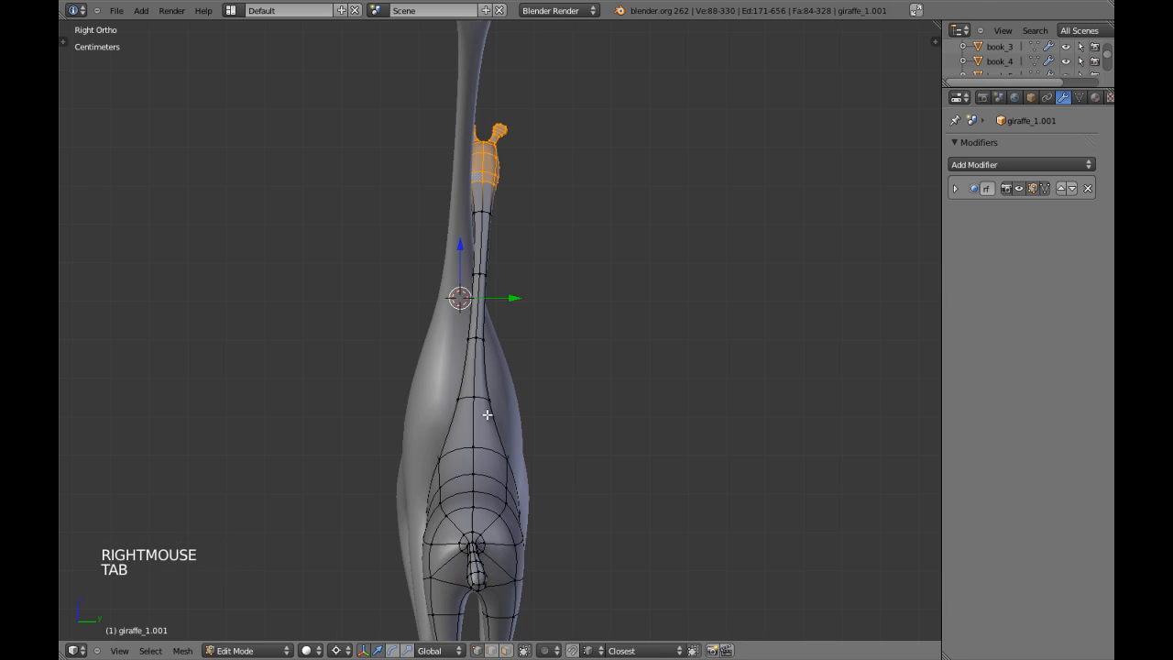
pyautogui.press('ctrl+KP_Add')
pyautogui.press('ctrl+KP_Add')
pyautogui.press('ctrl+KP_Add')
pyautogui.press('ctrl+KP_Add')
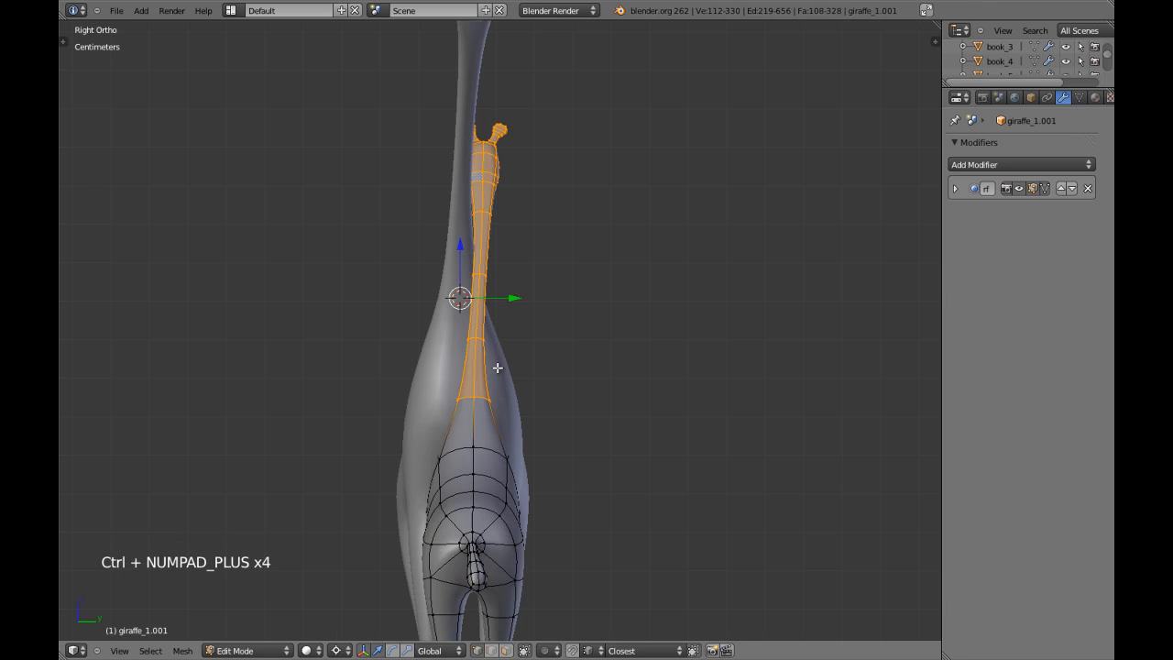
pyautogui.press('a')
# Step: Select the edge loop at the base of the smaller giraffe's neck and snap the 3D cursor to it
pyautogui.keyDown('alt'); pyautogui.keyDown('shift'); pyautogui.rightClick(484, 400); pyautogui.keyUp('shift'); pyautogui.keyUp('alt')
pyautogui.hotkey('shift', 's')
pyautogui.click(500, 394)
# Step: Select the smaller giraffe's head and neck above the base loop and rotate them clockwise around the 3D cursor in right view
pyautogui.press('z')
pyautogui.press('a')
pyautogui.press('c')
pyautogui.moveTo(495, 285); pyautogui.dragTo(494, 214)
pyautogui.rightClick(497, 199)
pyautogui.press('z')
pyautogui.press('r')
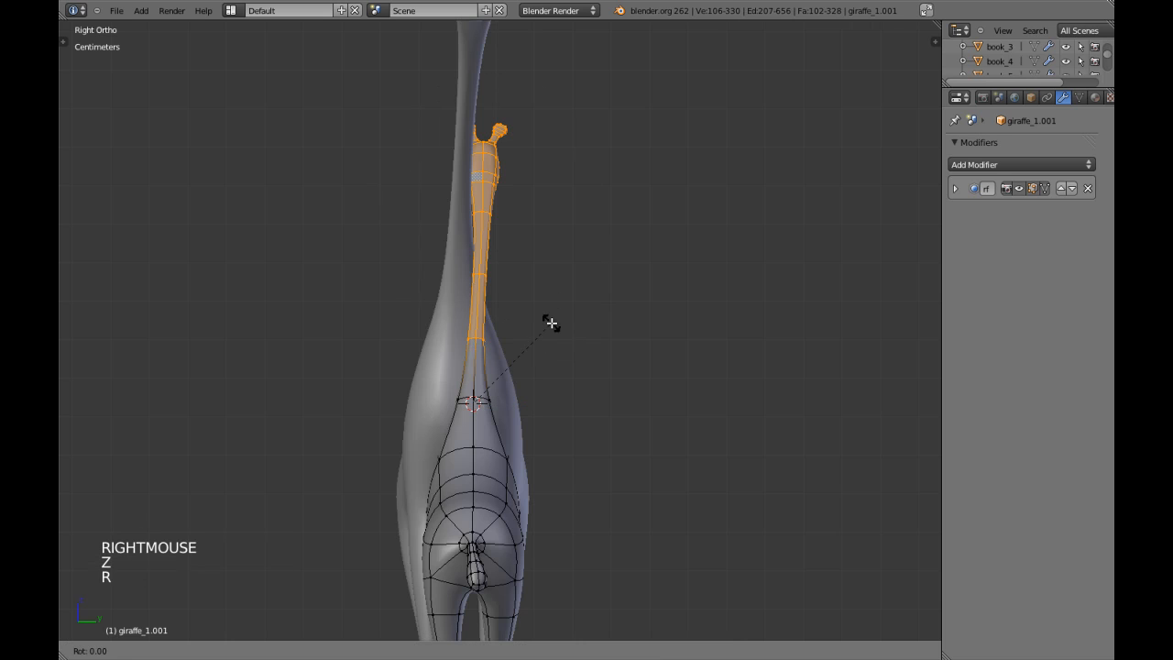
pyautogui.keyDown('shift'); pyautogui.click(585, 474); pyautogui.keyUp('shift')
# Step: Shrink the selection by one loop twice, rotating the smaller giraffe's upper neck slightly clockwise and the remaining part slightly counterclockwise
pyautogui.press('ctrl+KP_Subtract')
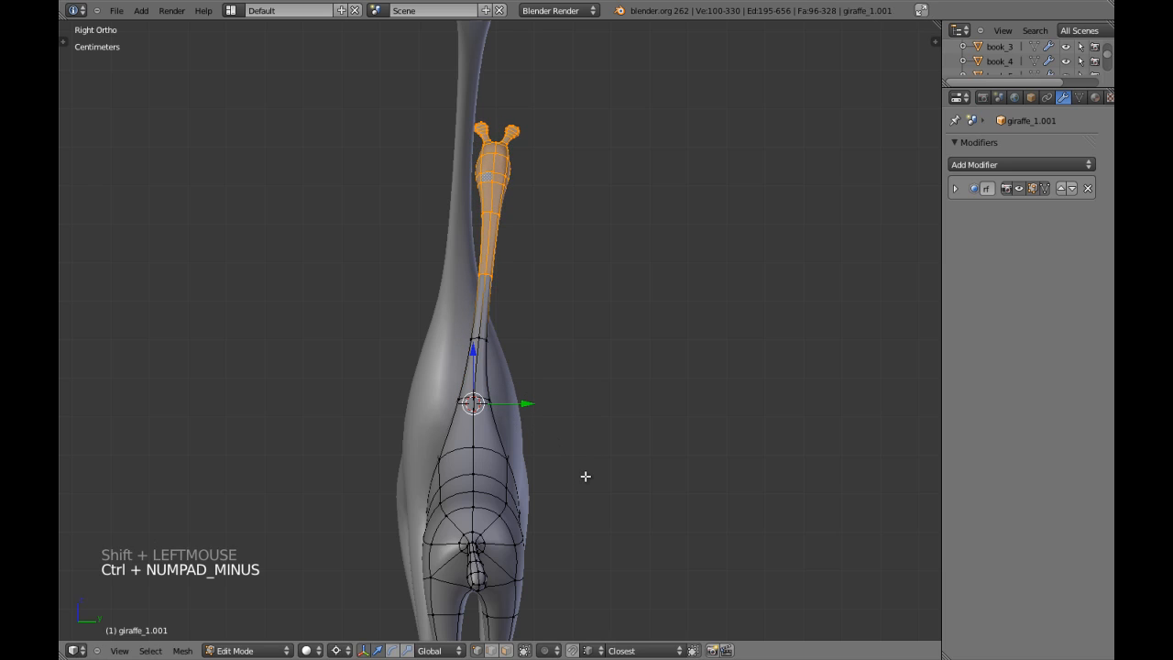
pyautogui.press('r')
pyautogui.keyDown('shift'); pyautogui.click(537, 499); pyautogui.keyUp('shift')
pyautogui.press('ctrl+KP_Subtract')
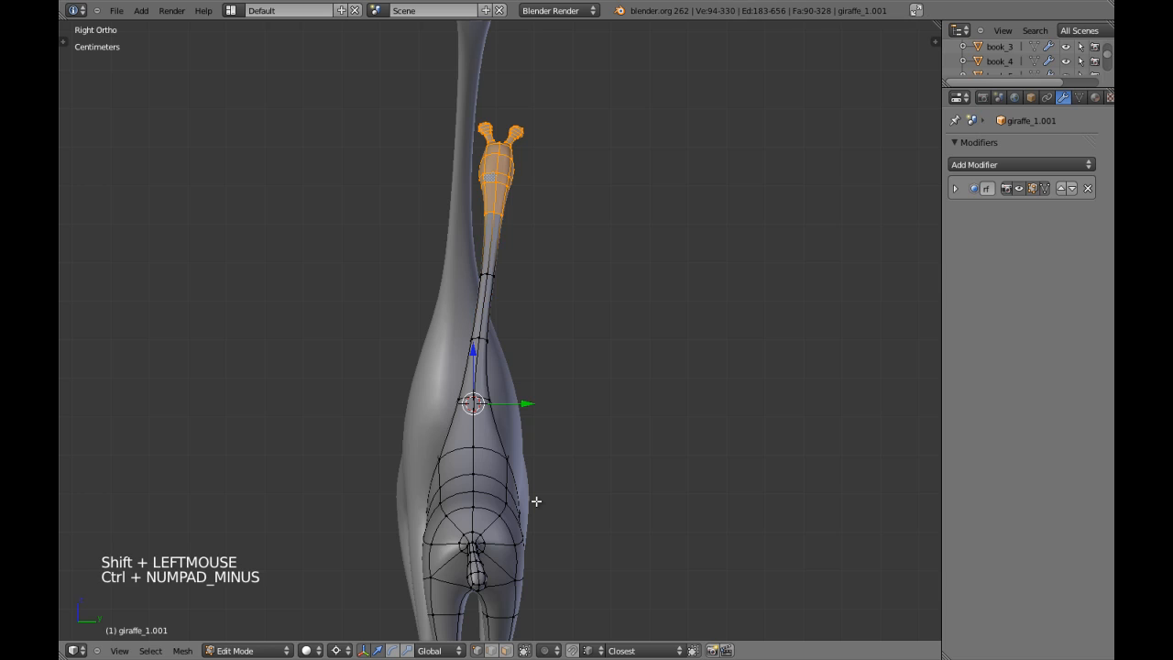
pyautogui.press('r')
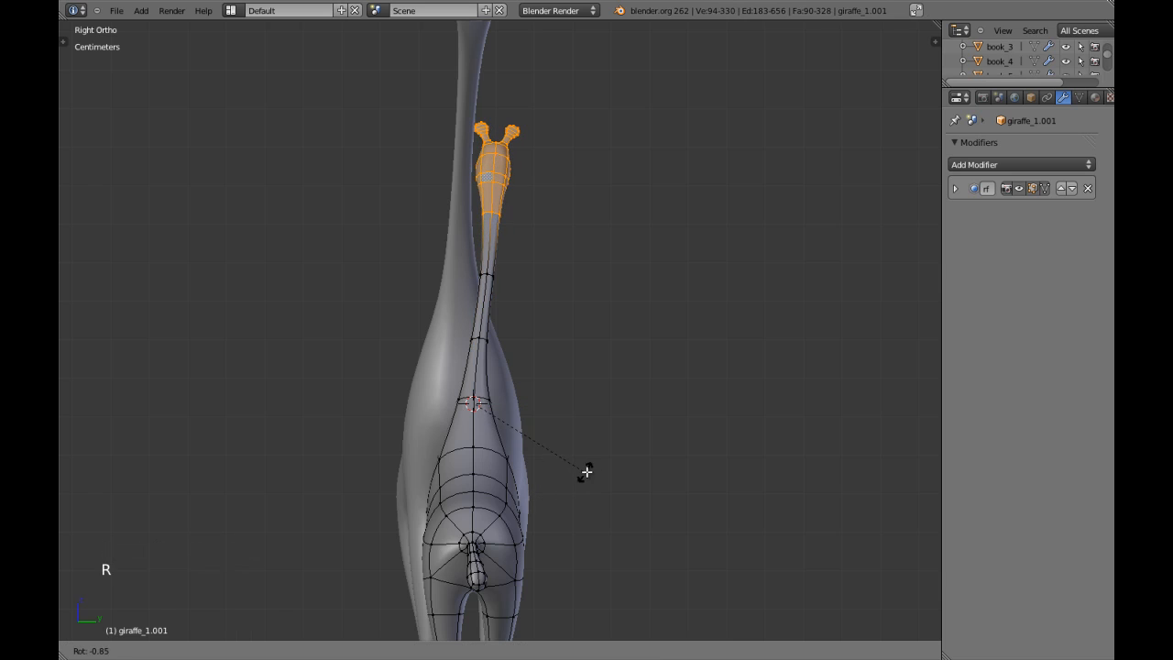
pyautogui.keyDown('shift'); pyautogui.click(604, 460); pyautogui.keyUp('shift')
# Step: Shrink the selection to the smaller giraffe's head and rotate it counterclockwise around the 3D cursor, and again around its own median point
pyautogui.press('ctrl+KP_Subtract')
pyautogui.press('r')
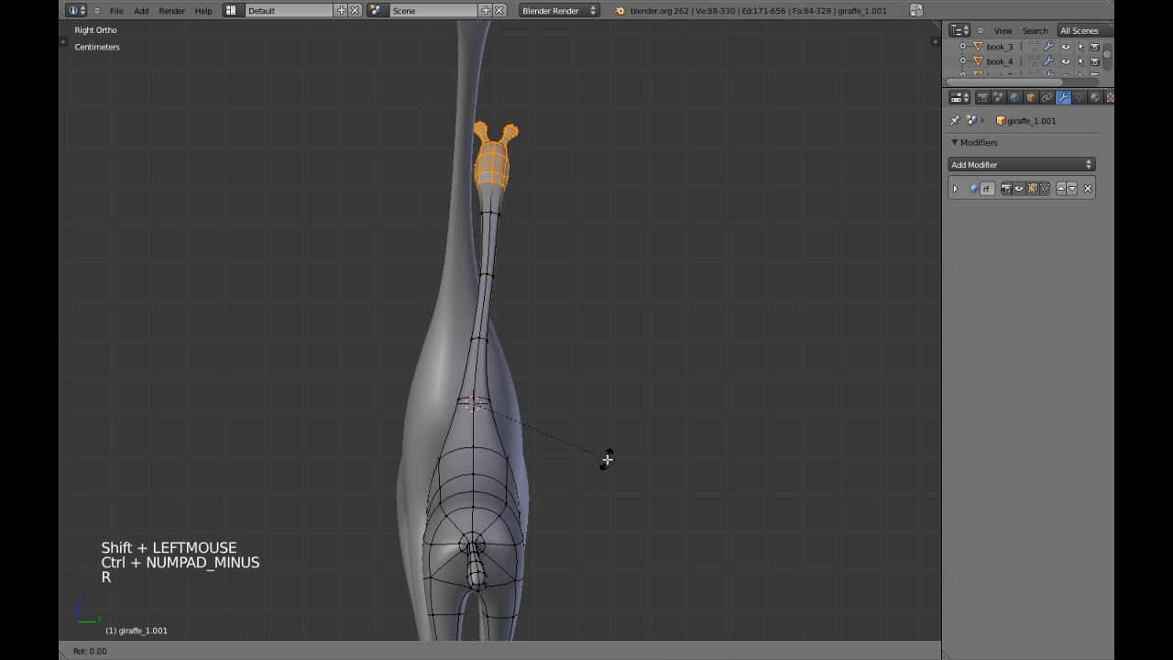
pyautogui.keyDown('shift'); pyautogui.click(685, 376); pyautogui.keyUp('shift')
pyautogui.hotkey('ctrl', ',')
pyautogui.press('r')
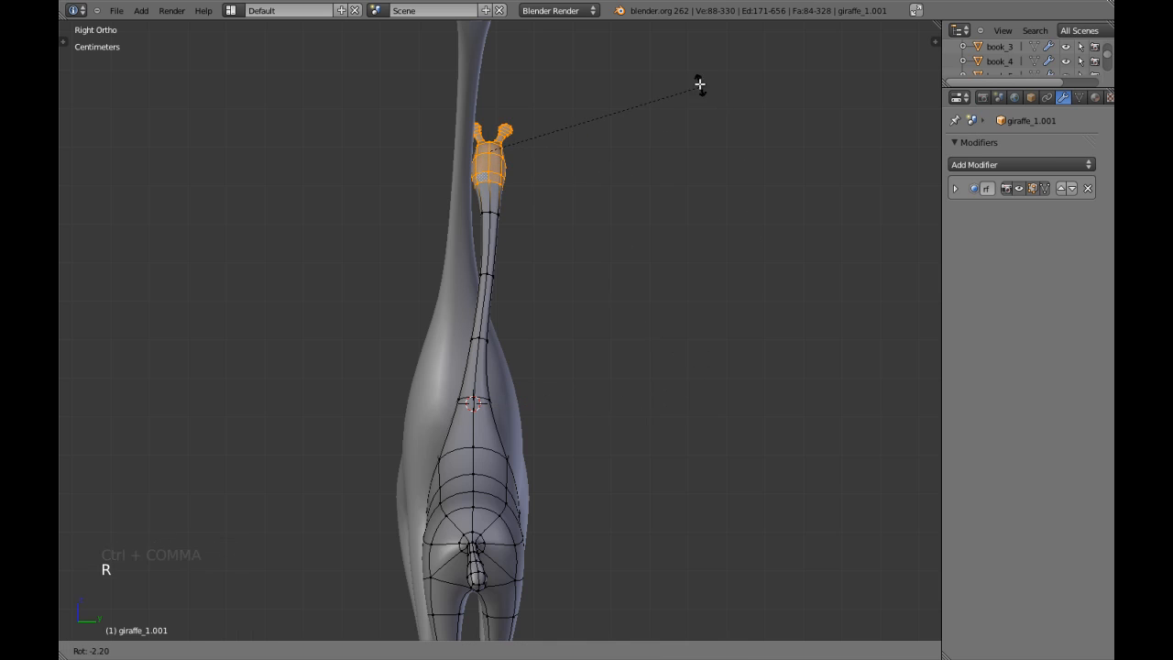
pyautogui.keyDown('shift'); pyautogui.click(670, 59); pyautogui.keyUp('shift')
# Step: In front view, tilt the smaller giraffe's head further nose-down, lower it slightly along Z and leave edit mode
pyautogui.press('KP_1')
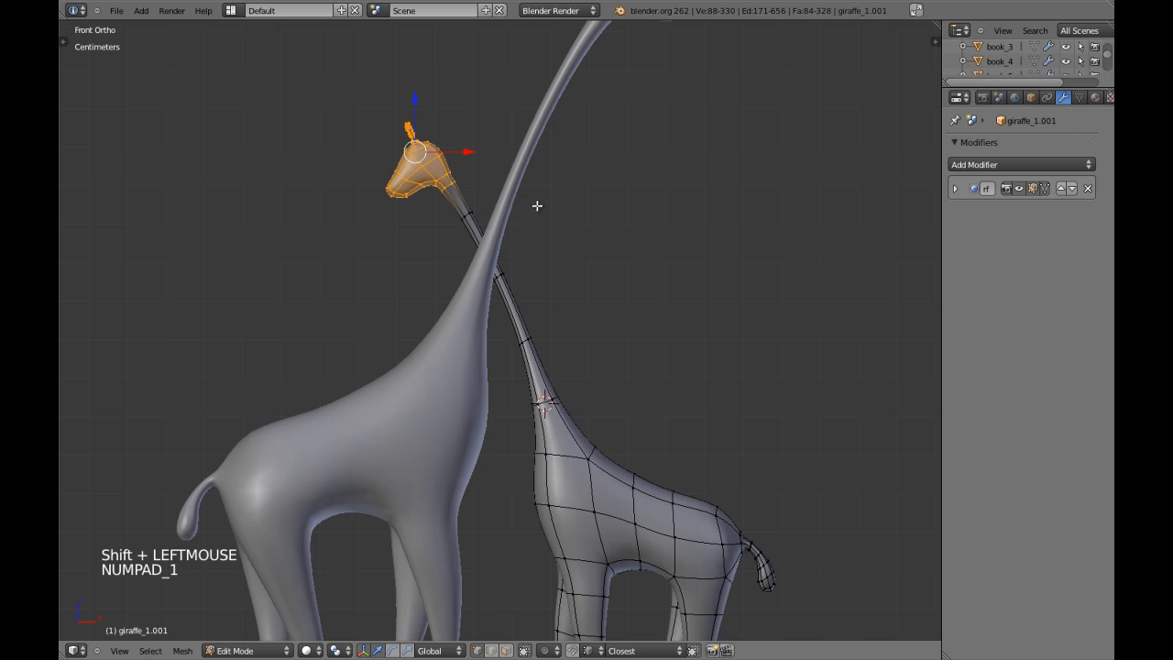
pyautogui.press('r')
pyautogui.click(558, 175)
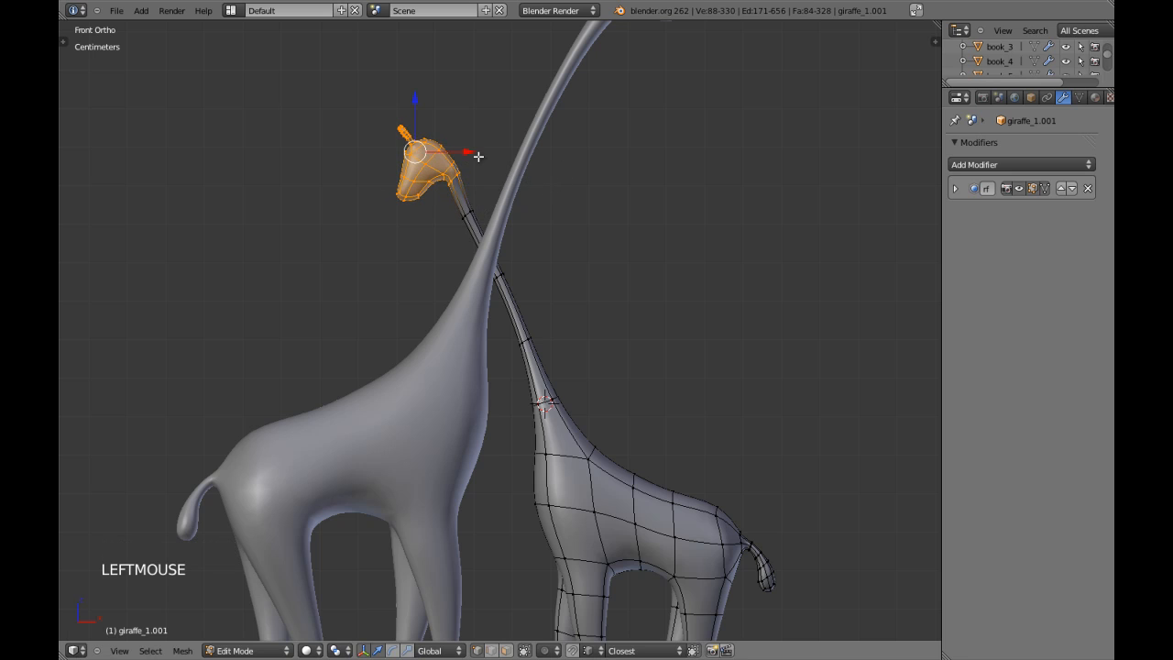
pyautogui.moveTo(415, 99); pyautogui.dragTo(416, 117)
pyautogui.press('Tab')
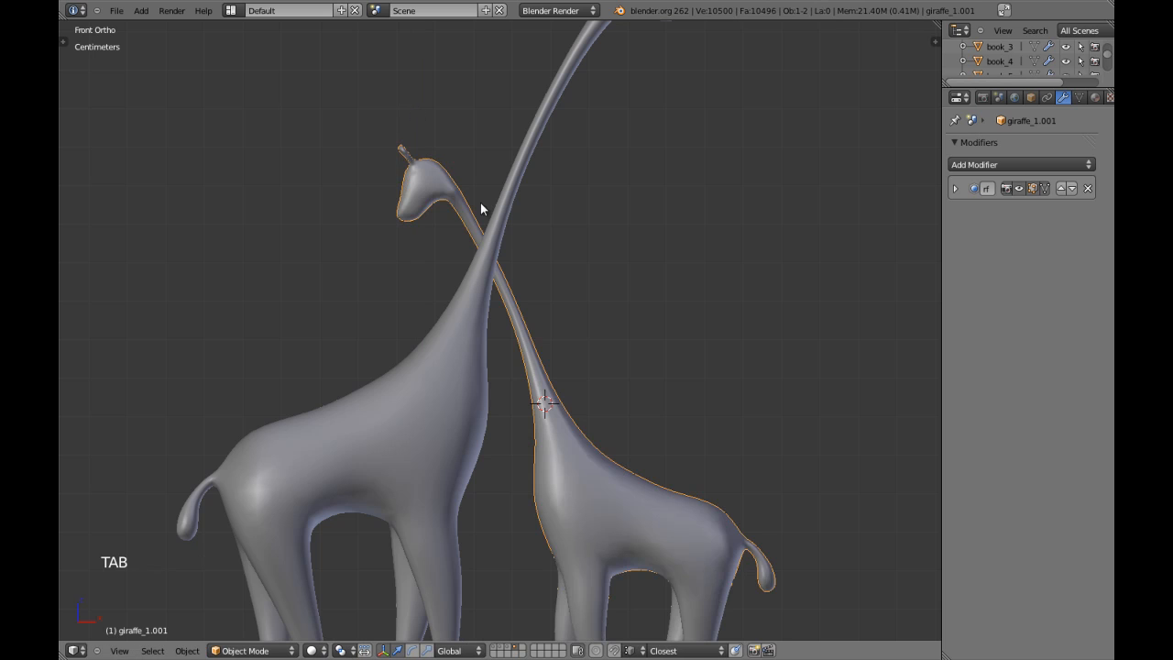
# Step: In right view, move the smaller giraffe about 1.8 mm along negative Y
pyautogui.scroll(-3, 528, 227)
pyautogui.press('KP_3')
pyautogui.scroll(3, 529, 229)
pyautogui.press('o')
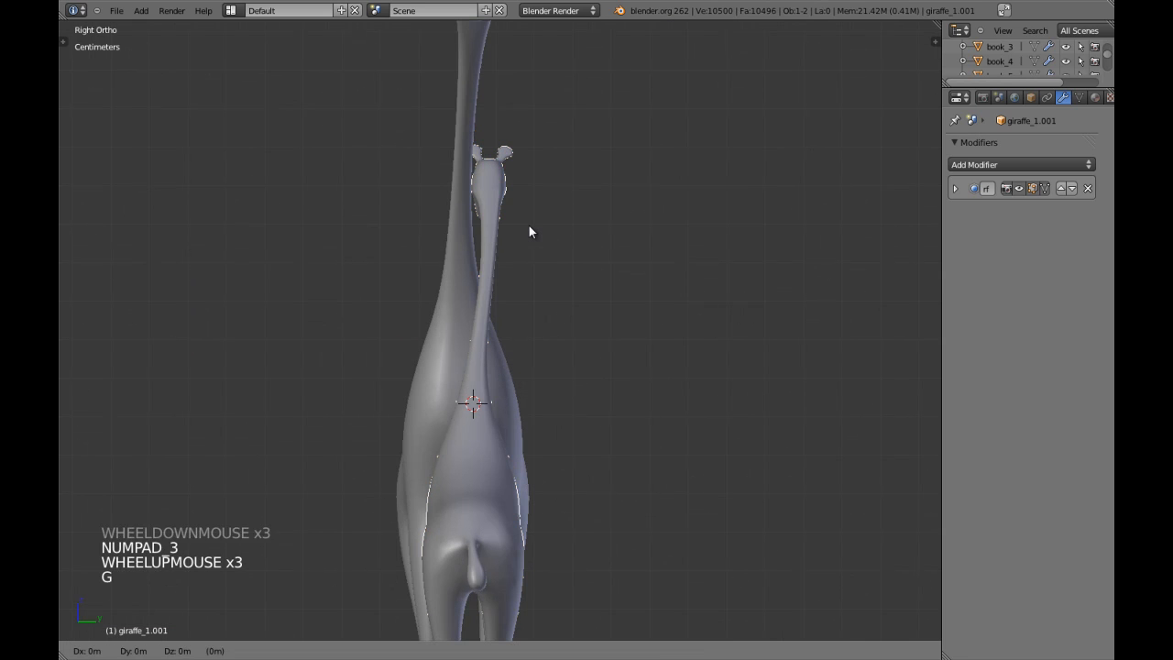
pyautogui.press('g')
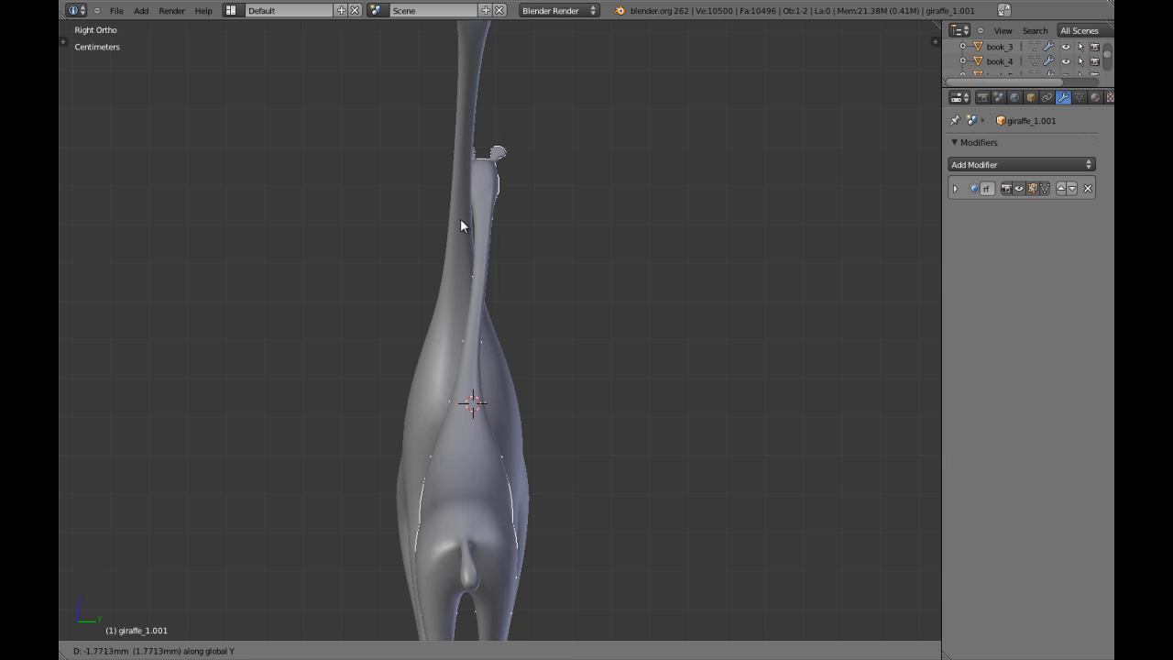
pyautogui.keyDown('shift'); pyautogui.click(461, 221); pyautogui.keyUp('shift')
# Step: Edit the larger giraffe's mesh and circle-select its head and upper neck in wireframe display
pyautogui.rightClick(454, 243)
pyautogui.press('Tab')
pyautogui.keyDown('alt'); pyautogui.keyDown('shift'); pyautogui.rightClick(446, 308); pyautogui.keyUp('shift'); pyautogui.keyUp('alt')
pyautogui.hotkey('shift', 's')
pyautogui.click(446, 306)
pyautogui.press('z')
pyautogui.scroll(-3, 456, 273)
pyautogui.press('a')
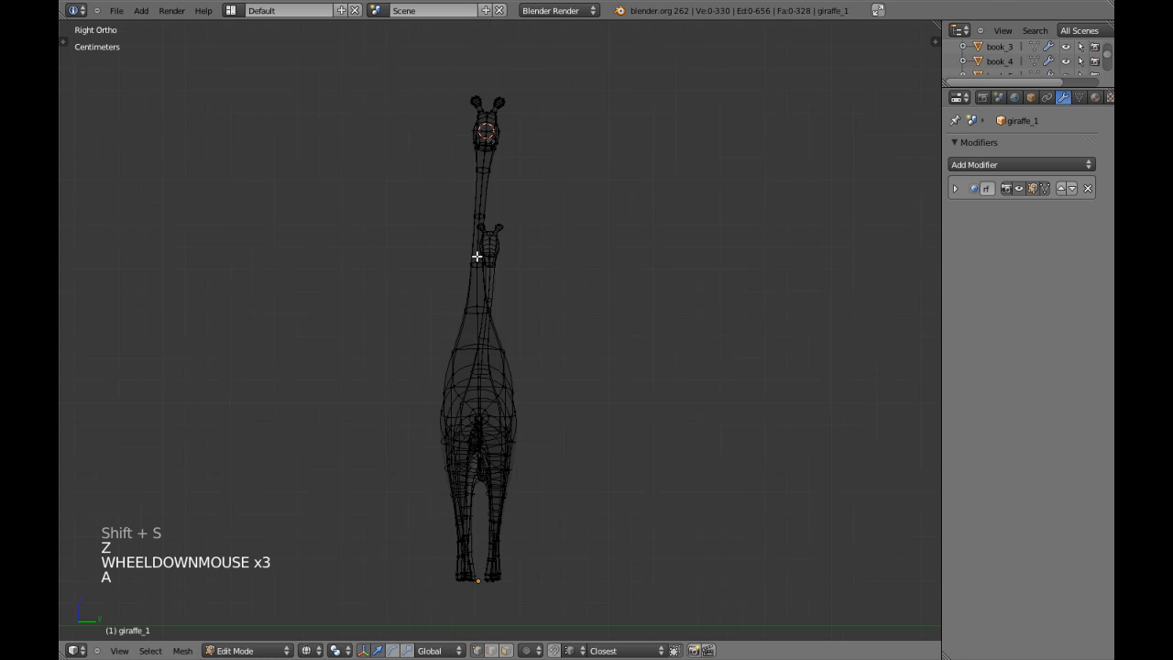
pyautogui.press('c')
pyautogui.moveTo(483, 210); pyautogui.dragTo(490, 186)
pyautogui.rightClick(485, 206)
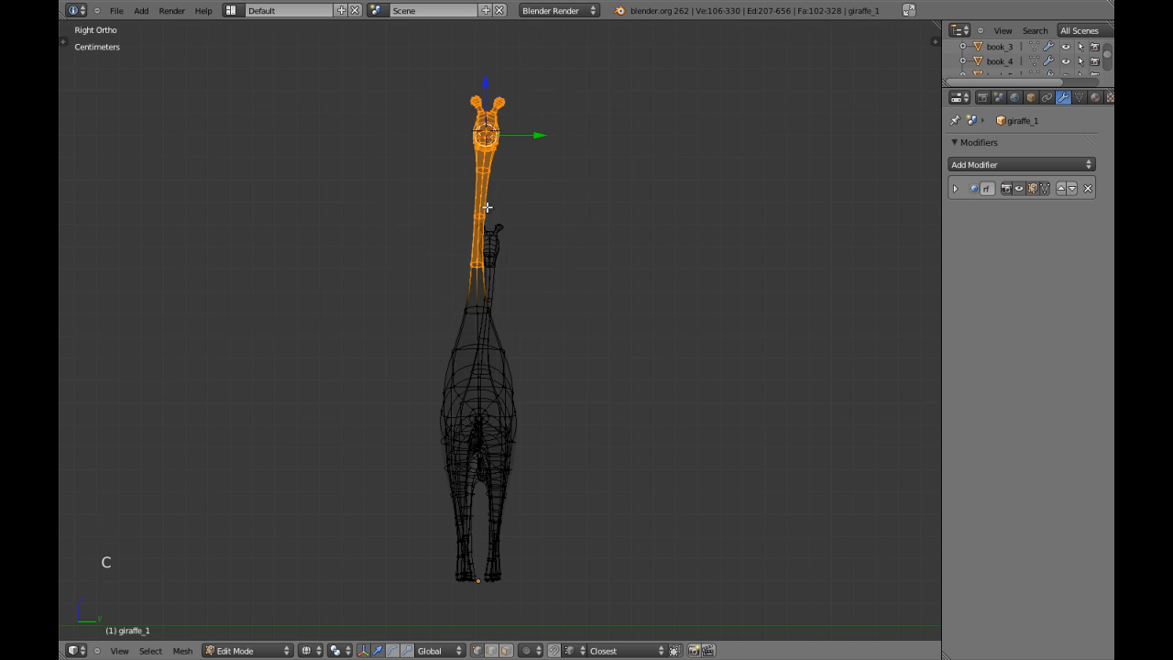
# Step: Snap the 3D cursor to the larger giraffe's lower neck loop, restore the head-and-neck selection and grow it by one loop
pyautogui.scroll(2, 492, 278)
pyautogui.press('z')
pyautogui.press('a')
pyautogui.keyDown('alt'); pyautogui.keyDown('shift'); pyautogui.rightClick(458, 304); pyautogui.keyUp('shift'); pyautogui.keyUp('alt')
pyautogui.hotkey('shift', 's')
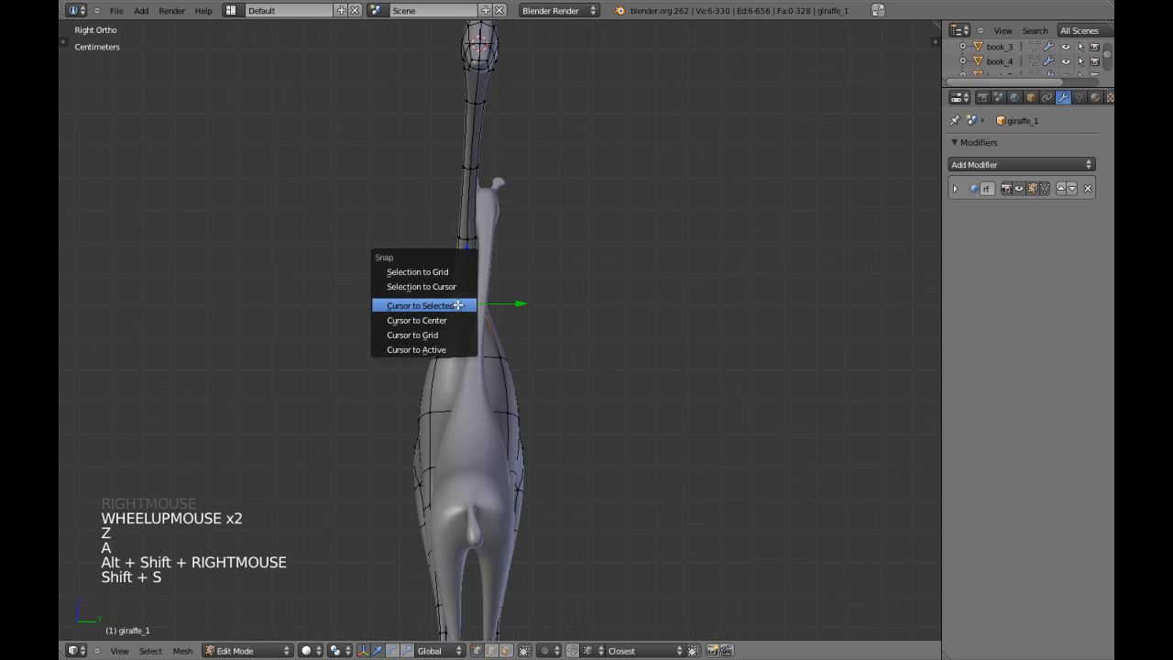
pyautogui.click(459, 304)
pyautogui.hotkey('ctrl', 'z')
pyautogui.hotkey('ctrl', 'z')
pyautogui.hotkey('ctrl', 'z')
pyautogui.press('ctrl+KP_Add')
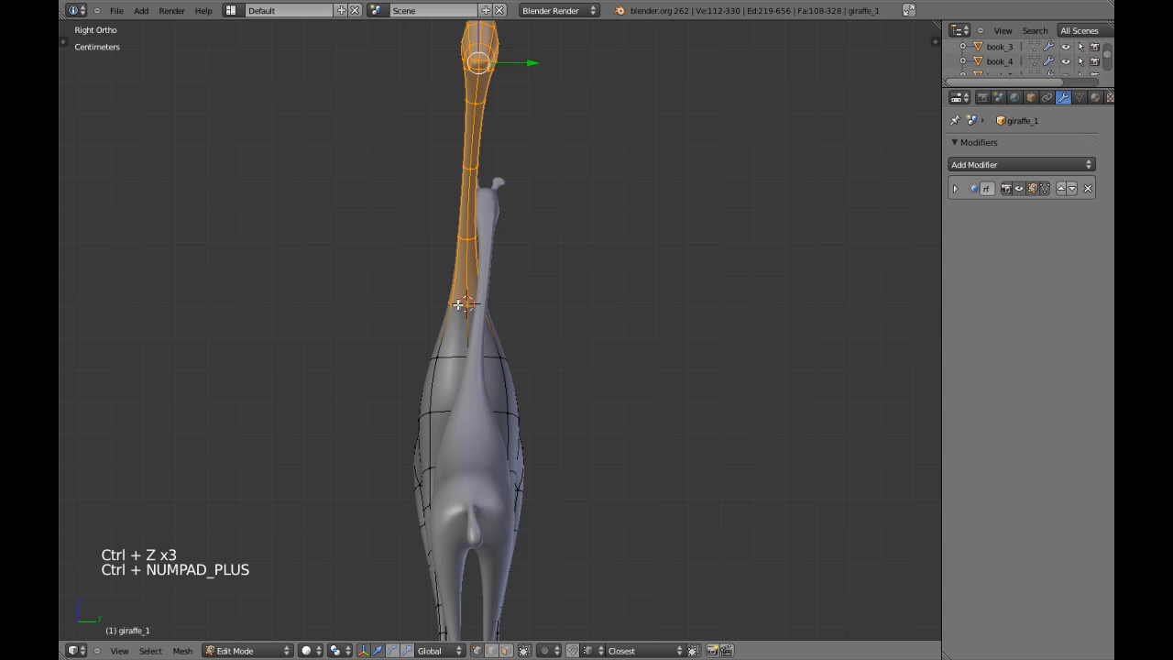
# Step: Pivot around the 3D cursor, shift the larger giraffe's selected head and neck slightly along negative Y and rotate them slightly counterclockwise
pyautogui.scroll(2, 465, 304)
pyautogui.press('r')
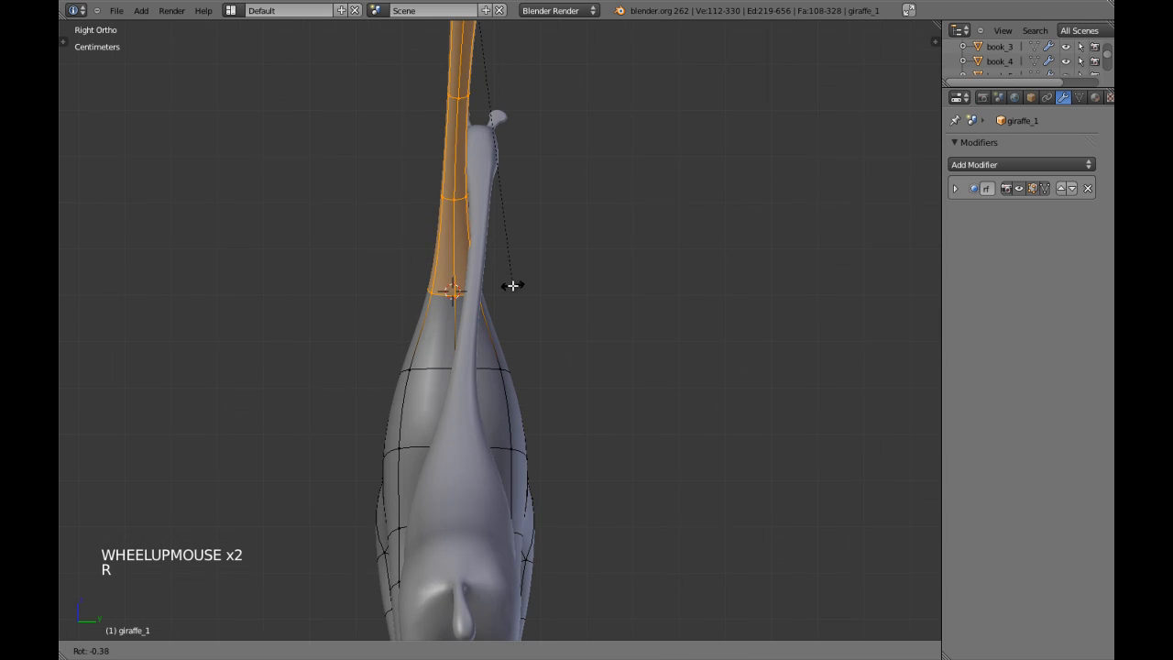
pyautogui.keyDown('shift'); pyautogui.rightClick(513, 285); pyautogui.keyUp('shift')
pyautogui.press('.')
pyautogui.press('r')
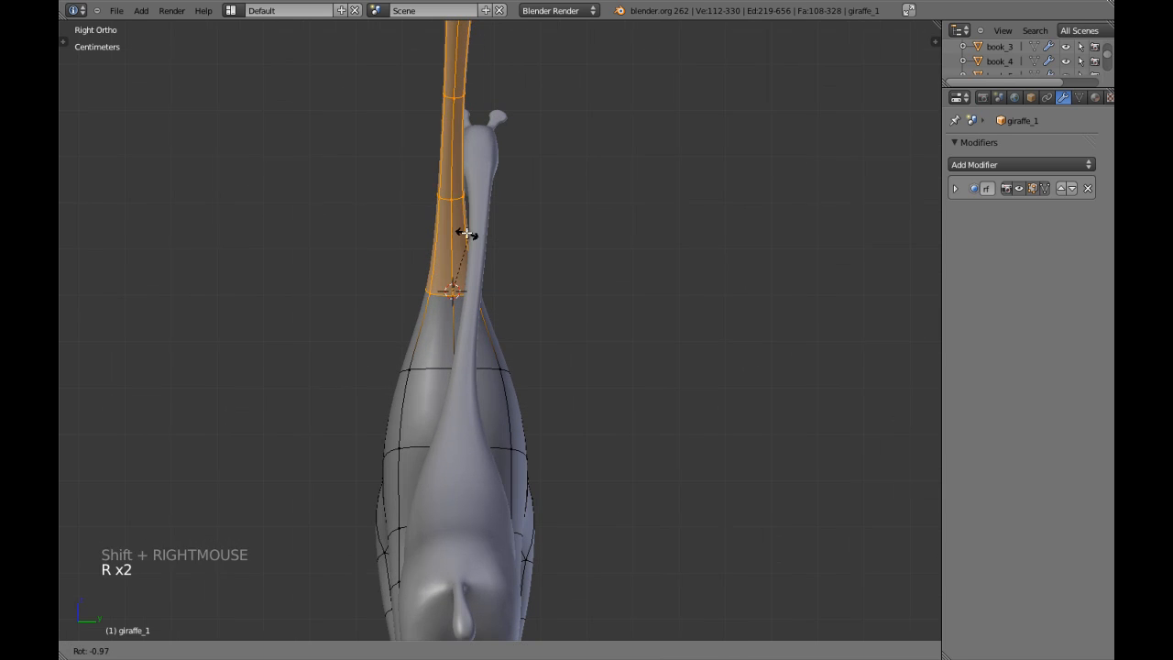
pyautogui.keyDown('shift'); pyautogui.rightClick(383, 232); pyautogui.keyUp('shift')
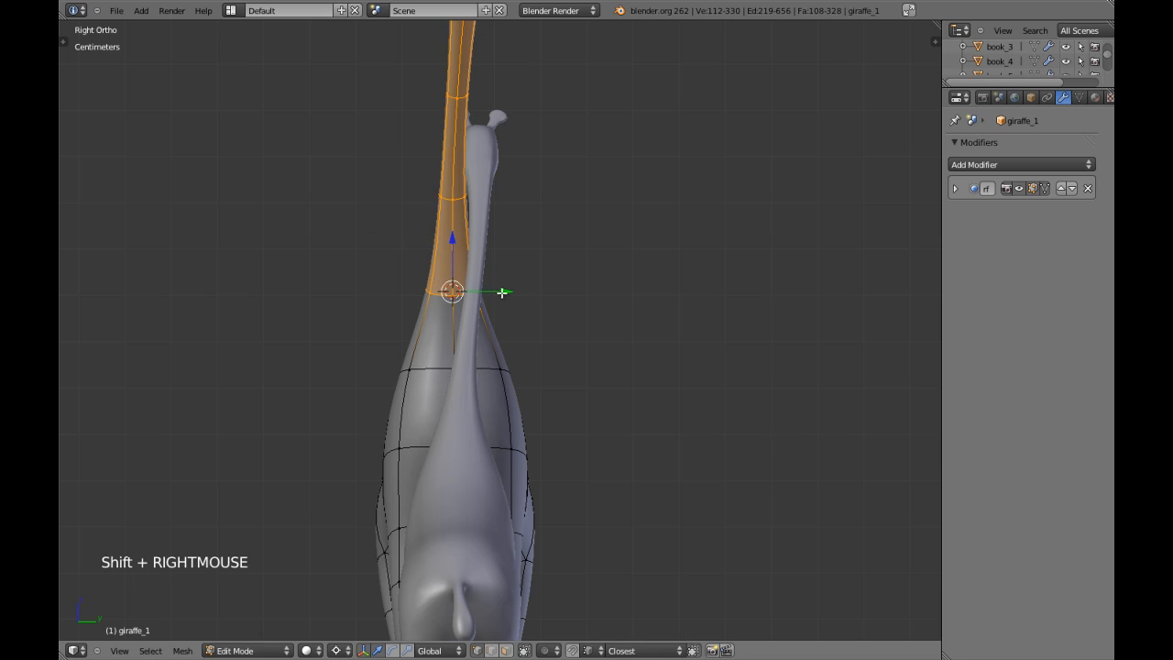
pyautogui.press('g')
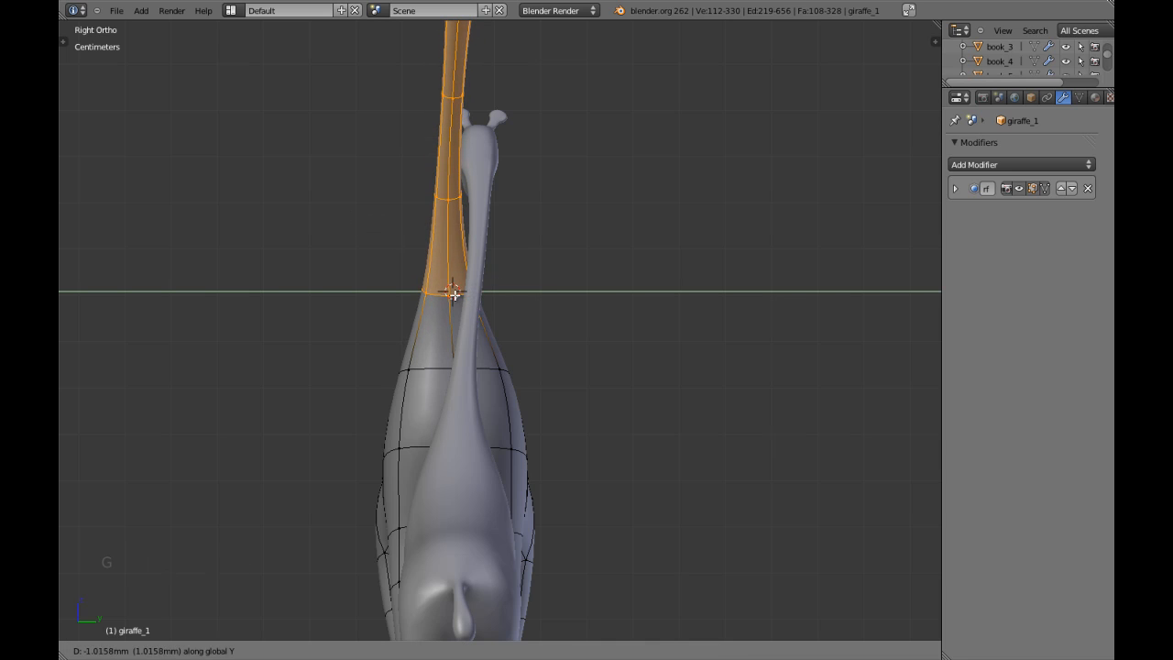
pyautogui.keyDown('shift'); pyautogui.click(449, 291); pyautogui.keyUp('shift')
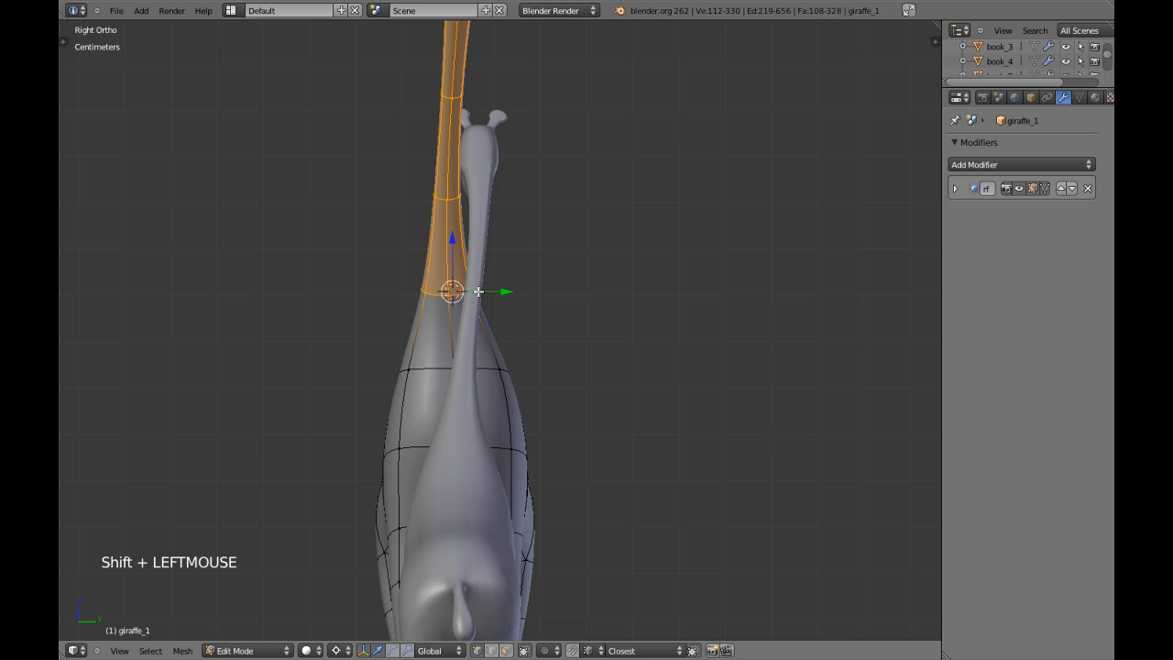
pyautogui.press('r')
pyautogui.click(500, 224)
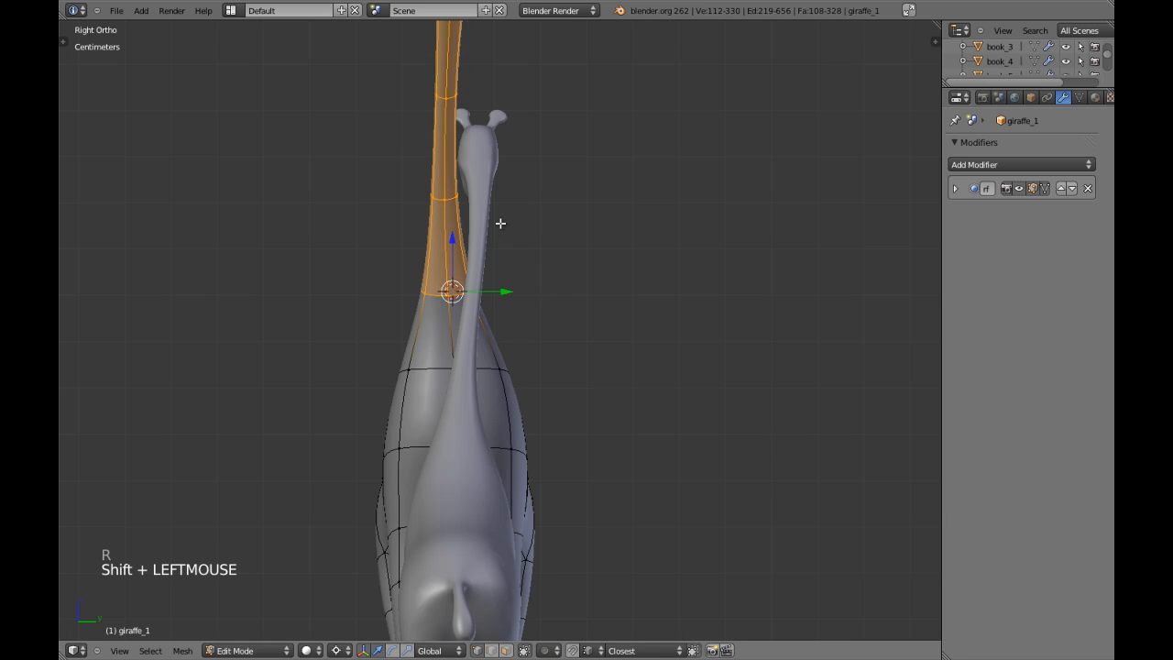
# Step: Shrink the larger giraffe's neck selection by one loop twice, rotating the remaining part slightly around the 3D cursor each time
pyautogui.press('ctrl+KP_Subtract')
pyautogui.press('r')
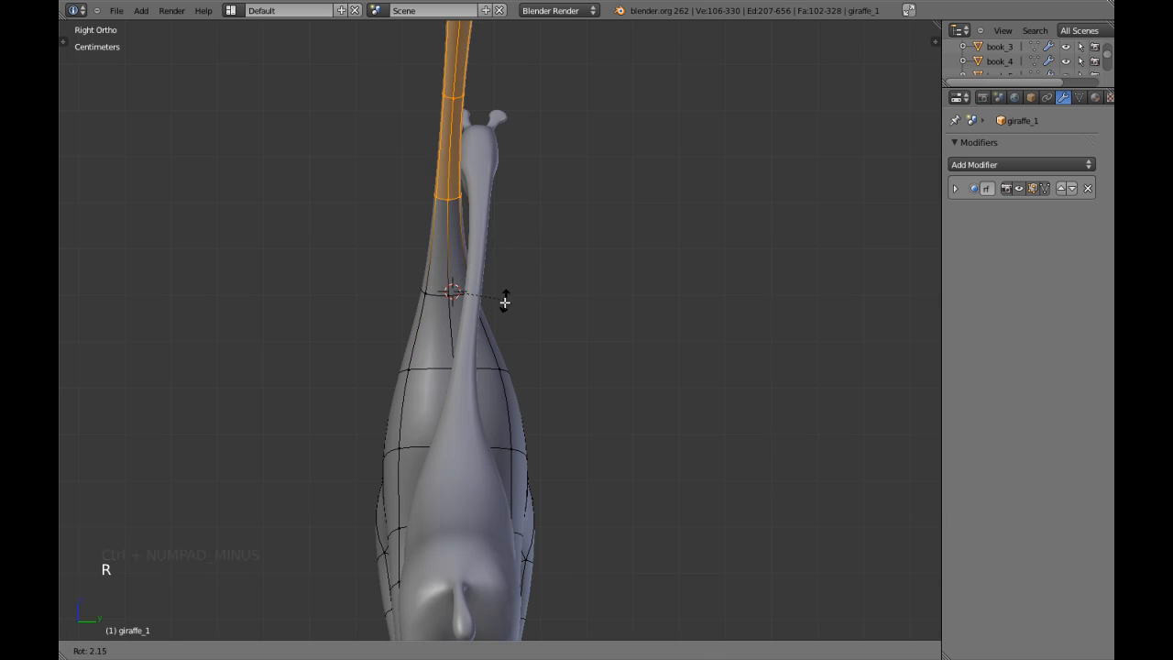
pyautogui.keyDown('shift'); pyautogui.click(478, 350); pyautogui.keyUp('shift')
pyautogui.press('ctrl+KP_Subtract')
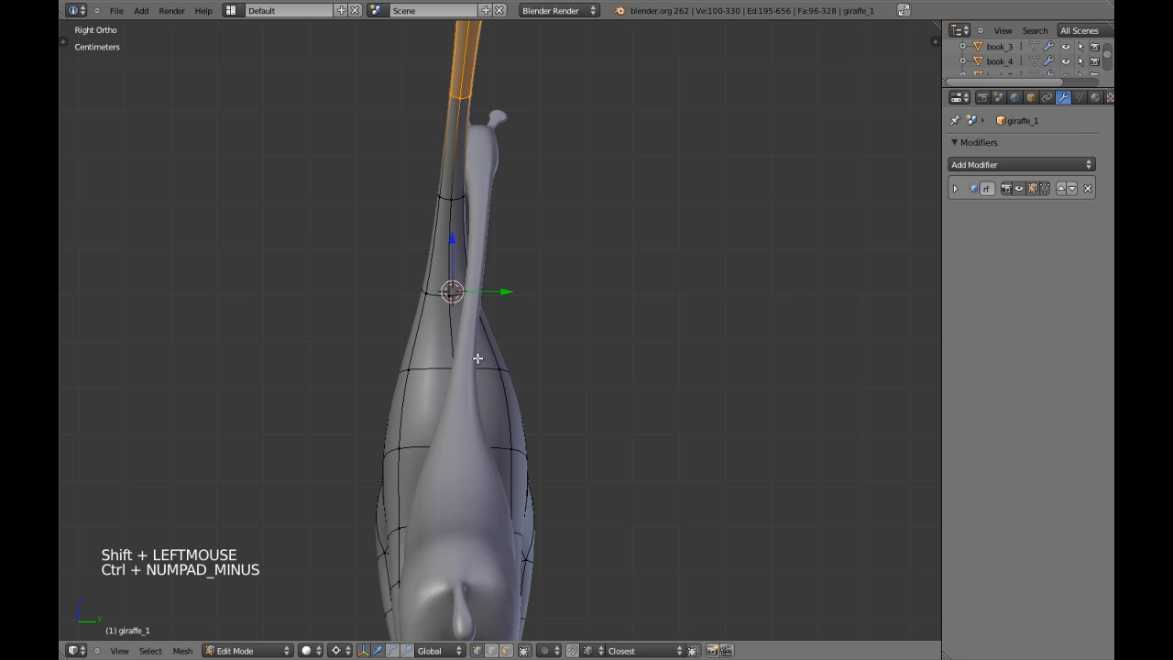
pyautogui.scroll(-1, 477, 359)
pyautogui.press('r')
pyautogui.keyDown('shift'); pyautogui.click(476, 359); pyautogui.keyUp('shift')
# Step: Shrink the selection by another loop and slightly rotate the larger giraffe's head and uppermost neck around the 3D cursor
pyautogui.keyDown('shift'); pyautogui.moveTo(493, 252); pyautogui.dragTo(497, 390, button='middle'); pyautogui.keyUp('shift')
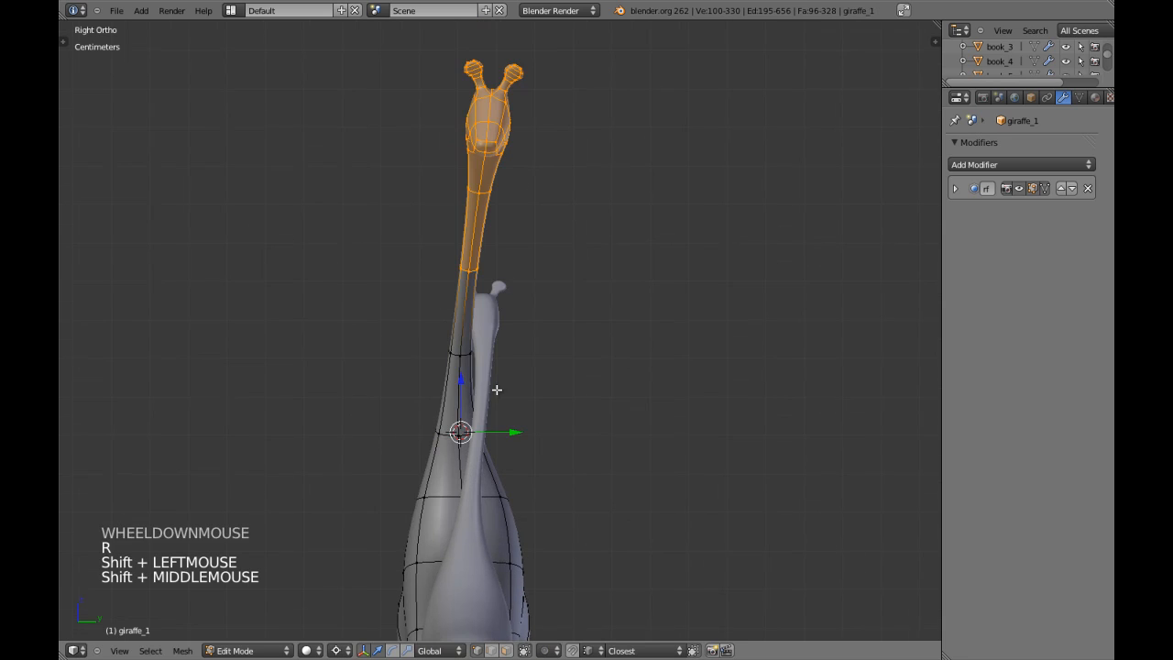
pyautogui.scroll(-2, 496, 390)
pyautogui.press('ctrl+KP_Subtract')
pyautogui.press('r')
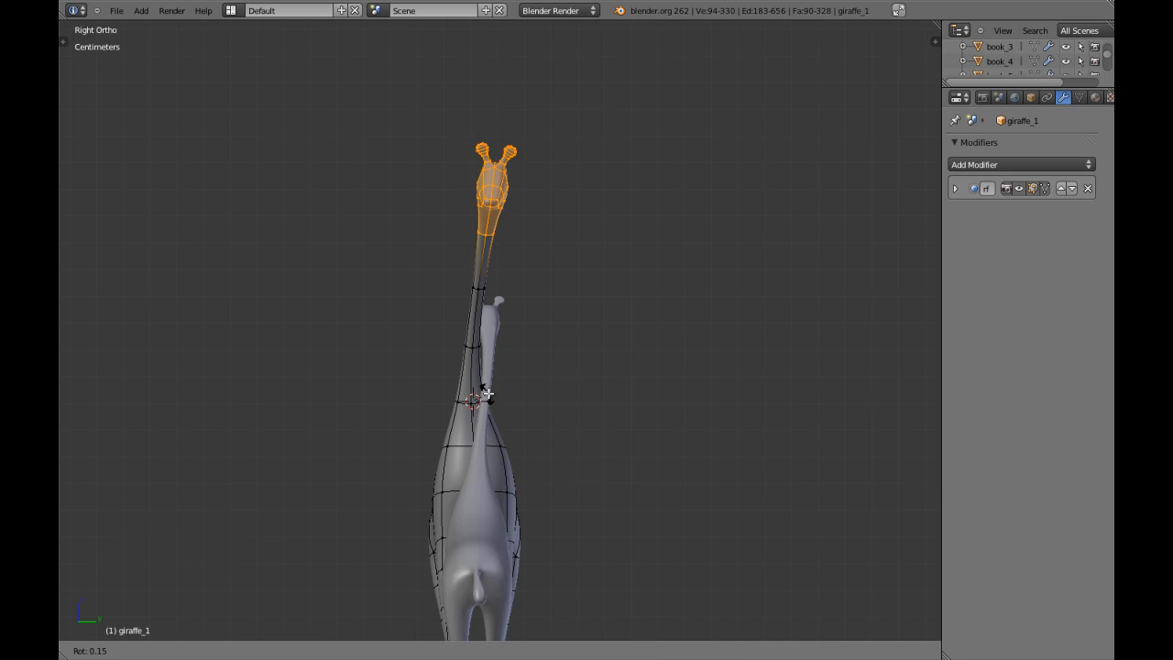
pyautogui.keyDown('shift'); pyautogui.click(486, 395); pyautogui.keyUp('shift')
# Step: Shrink the selection to the larger giraffe's head and rotate it counterclockwise around the 3D cursor, and again around its median point
pyautogui.press('ctrl+KP_Subtract')
pyautogui.press('r')
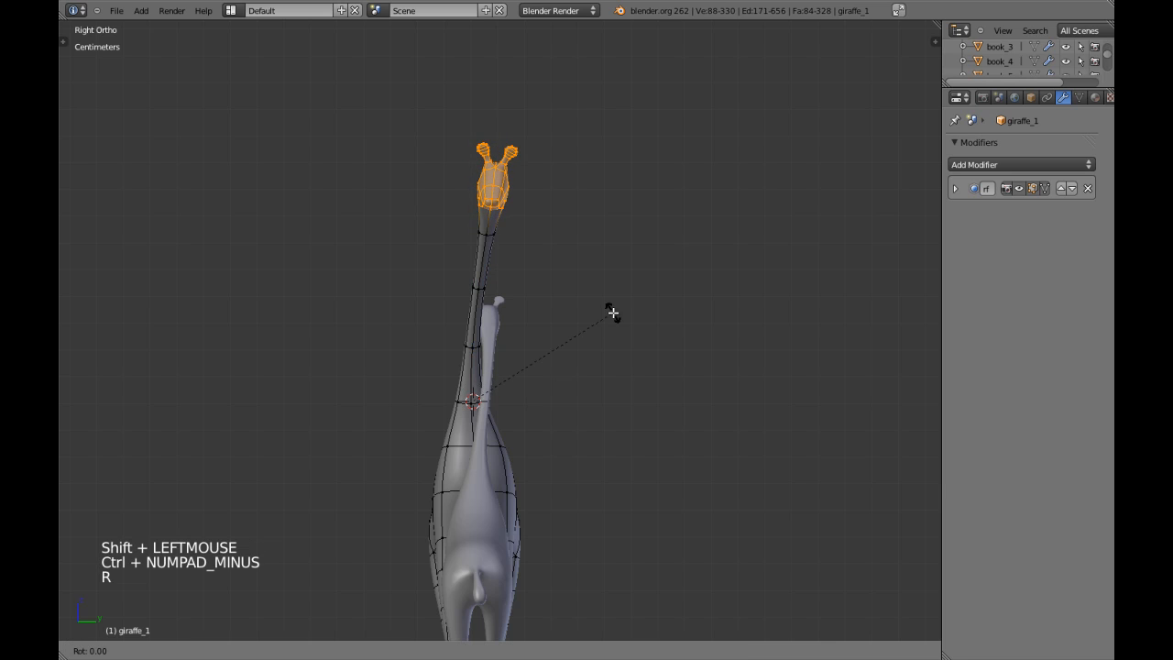
pyautogui.keyDown('shift'); pyautogui.click(615, 258); pyautogui.keyUp('shift')
pyautogui.hotkey('ctrl', ',')
pyautogui.press('r')
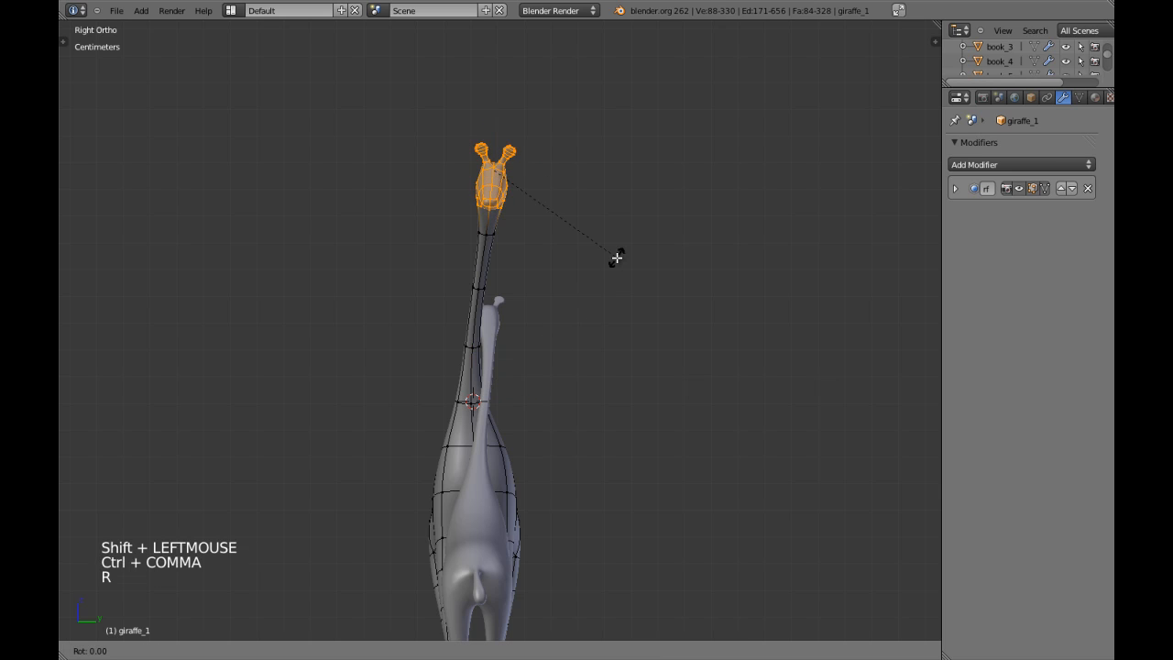
pyautogui.keyDown('shift'); pyautogui.click(609, 127); pyautogui.keyUp('shift')
# Step: In front view, tilt the larger giraffe's head nose-down, move it about 4 mm forward and 4 mm down, and leave edit mode
pyautogui.press('KP_1')
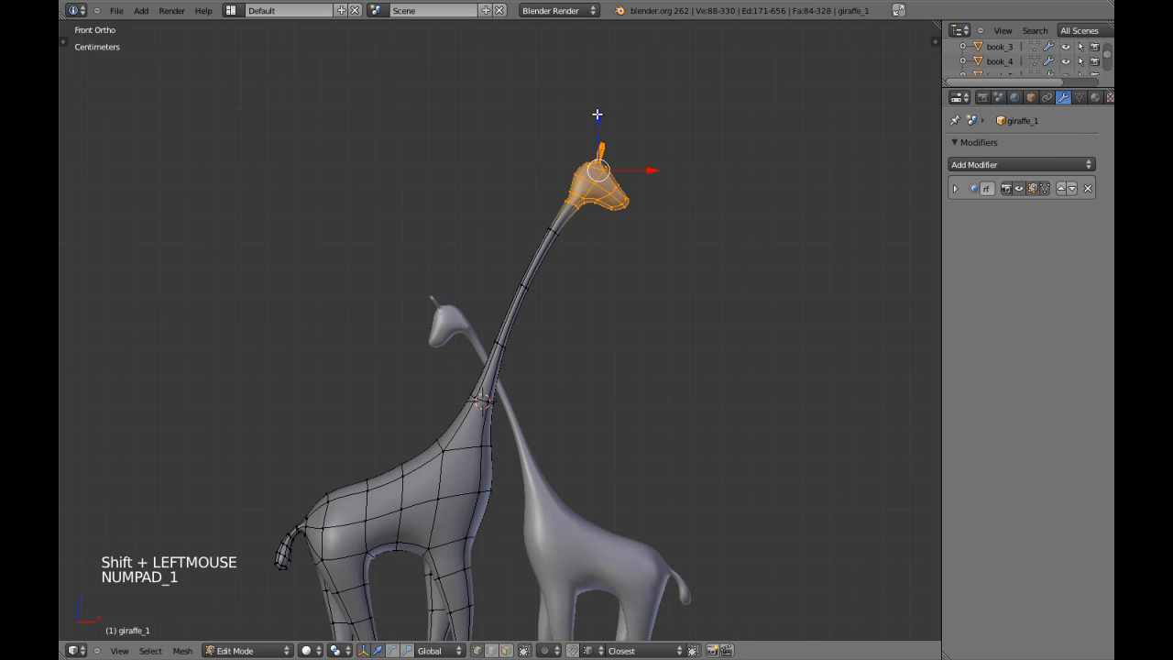
pyautogui.press('r')
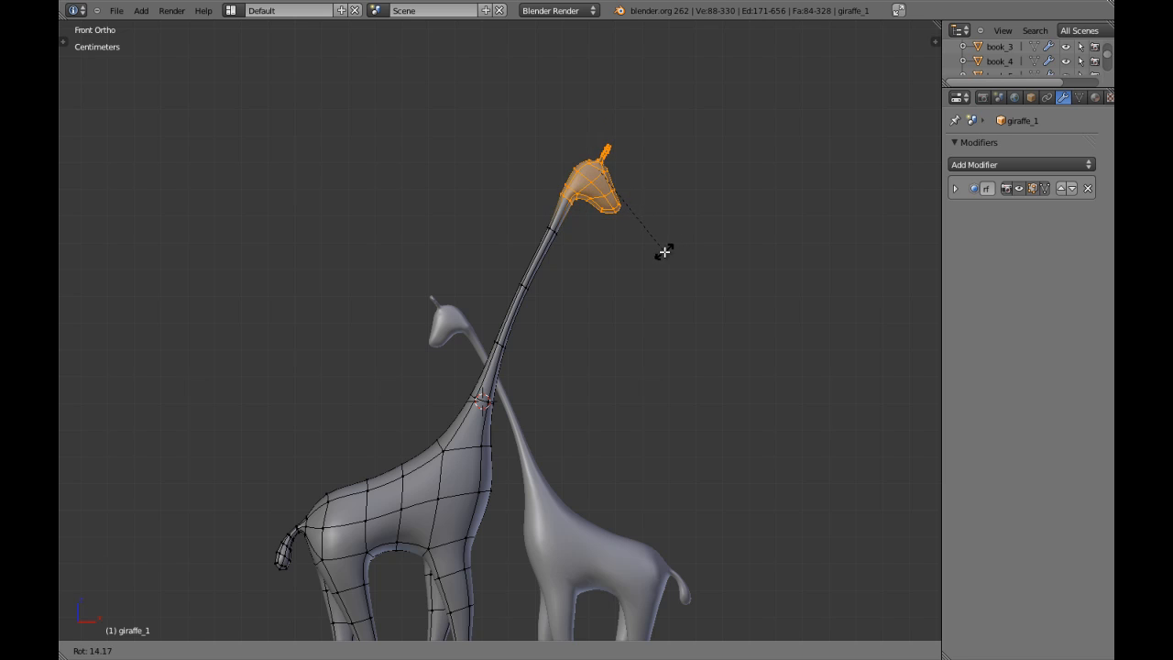
pyautogui.click(664, 252)
pyautogui.keyDown('shift'); pyautogui.moveTo(664, 252); pyautogui.dragTo(611, 278, button='middle'); pyautogui.keyUp('shift')
pyautogui.scroll(1, 574, 247)
pyautogui.press('r')
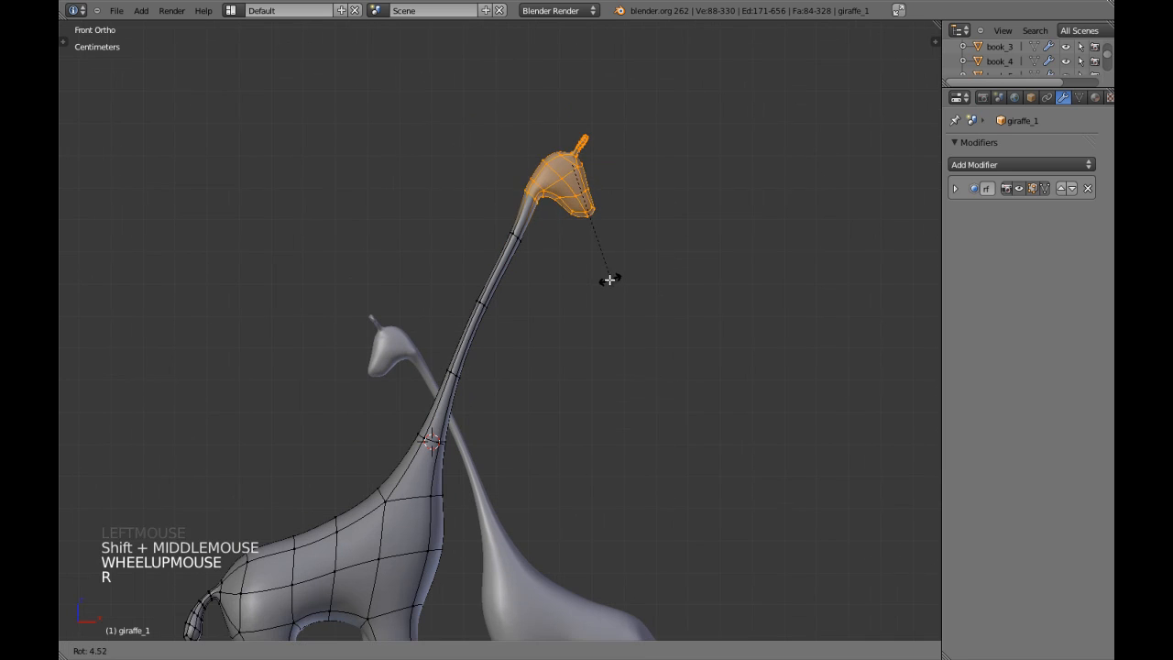
pyautogui.click(602, 240)
pyautogui.press('g')
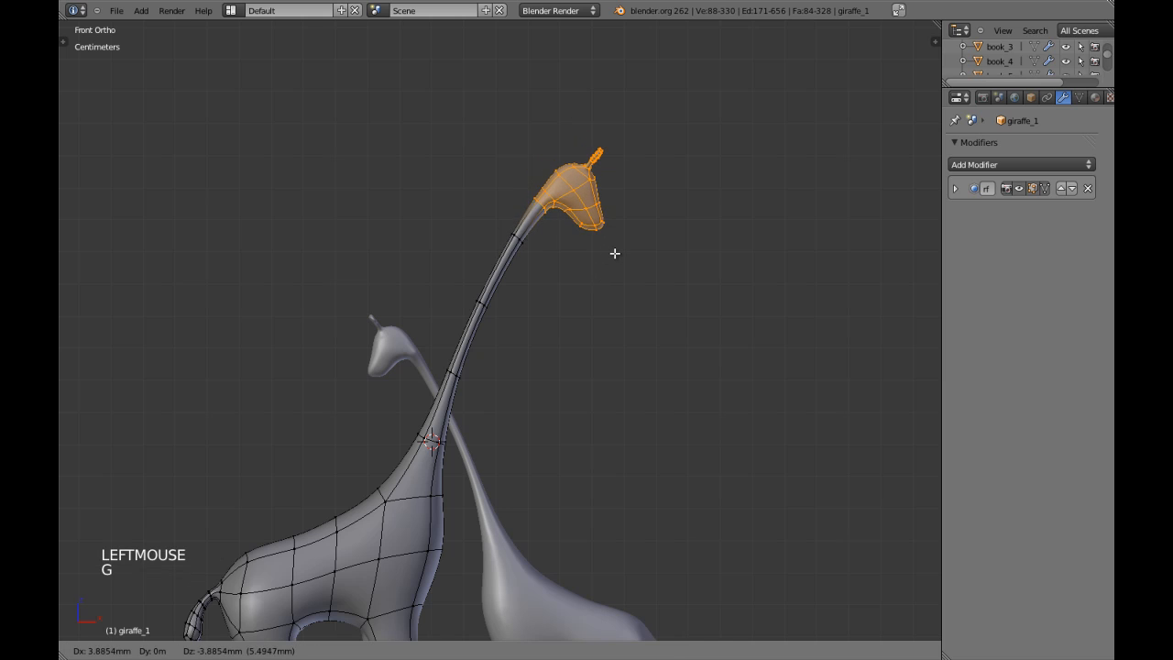
pyautogui.click(615, 253)
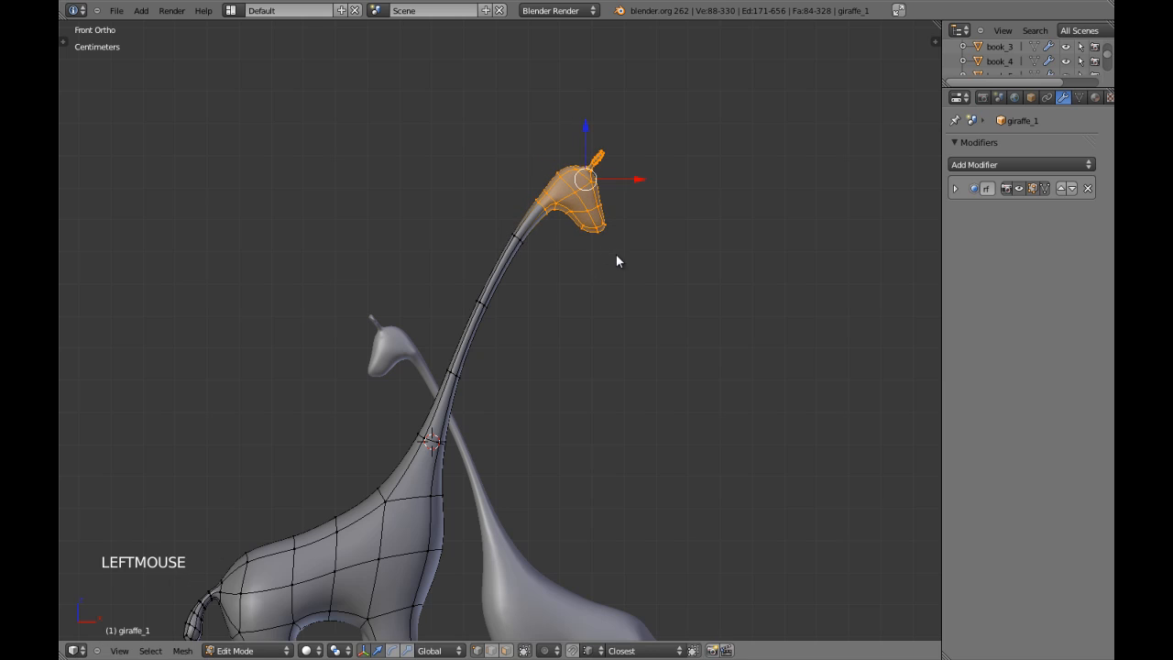
pyautogui.press('Tab')
pyautogui.scroll(-4, 615, 257)
pyautogui.press('a')
# Step: Tilt the smaller giraffe's head about 9° further nose-down, move it slightly forward and down, and leave edit mode
pyautogui.keyDown('shift'); pyautogui.moveTo(578, 300); pyautogui.dragTo(552, 250, button='middle'); pyautogui.keyUp('shift')
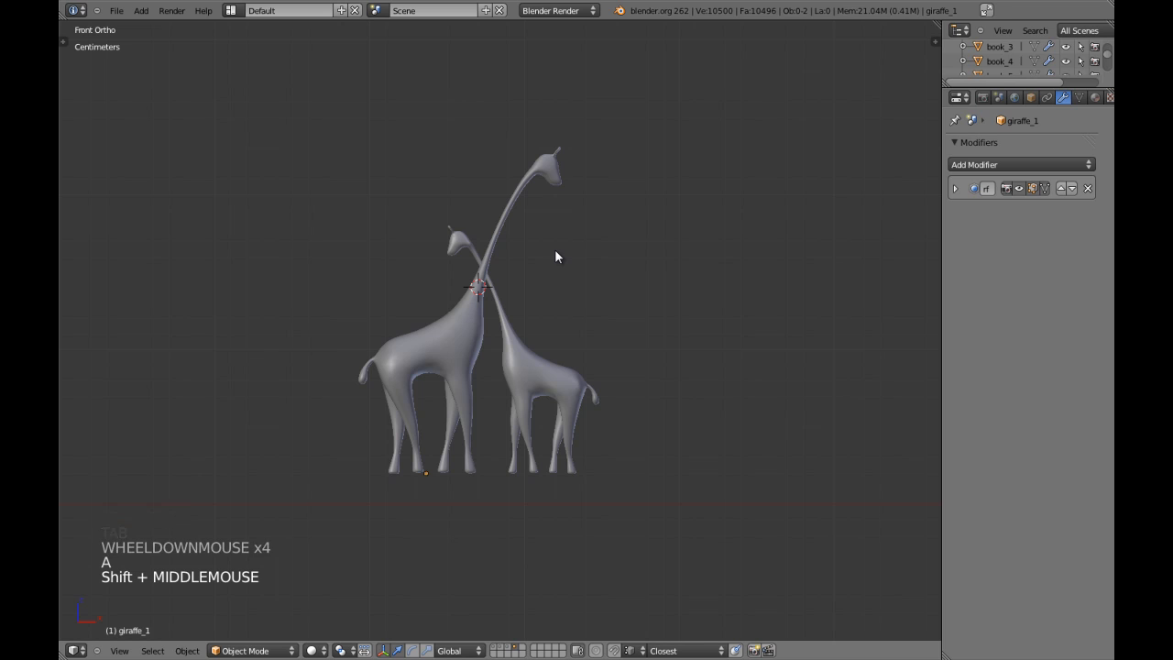
pyautogui.rightClick(556, 433)
pyautogui.scroll(2, 449, 245)
pyautogui.press('Tab')
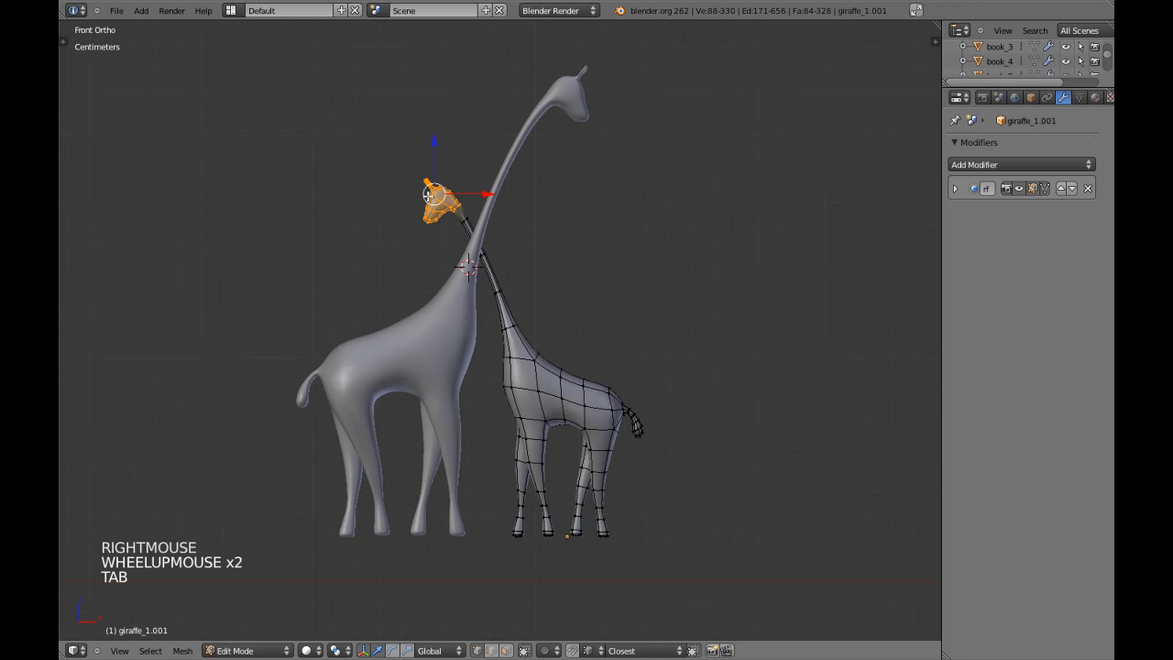
pyautogui.scroll(3, 409, 168)
pyautogui.keyDown('shift'); pyautogui.moveTo(548, 153); pyautogui.dragTo(560, 196, button='middle'); pyautogui.keyUp('shift')
pyautogui.press('r')
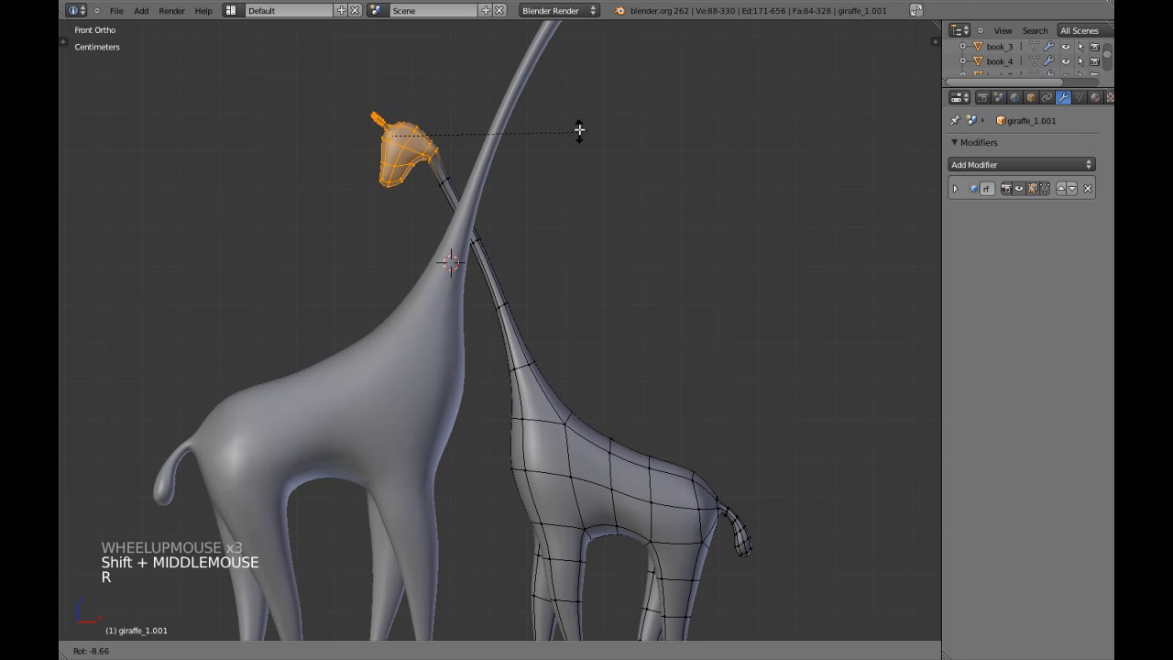
pyautogui.click(579, 130)
pyautogui.press('g')
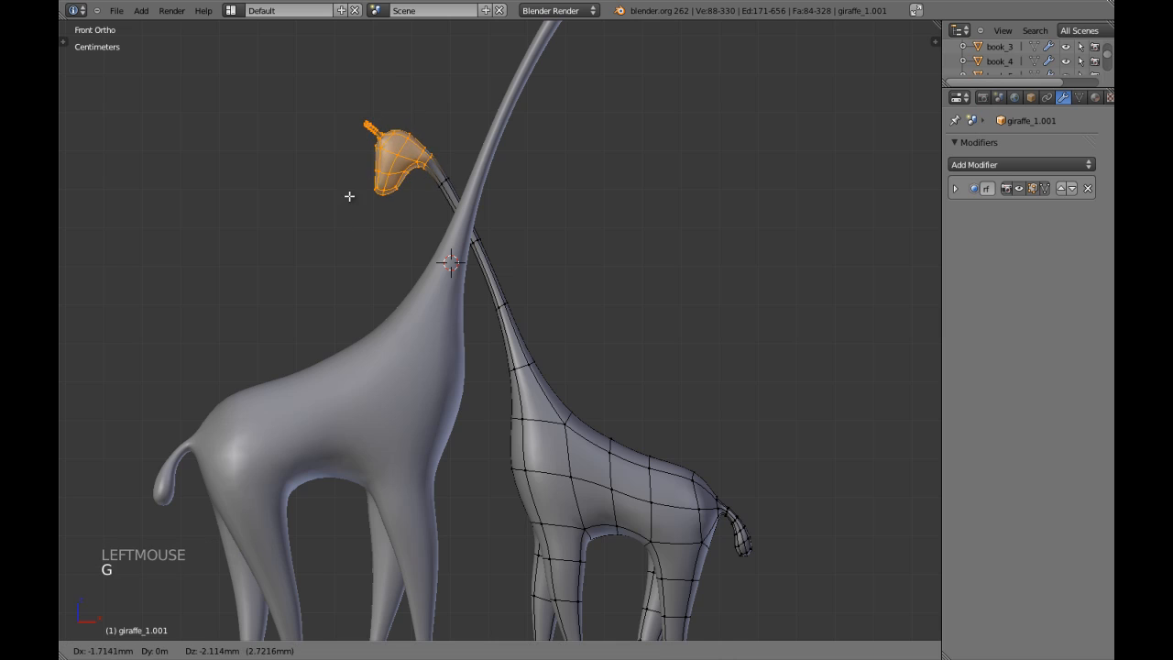
pyautogui.keyDown('shift'); pyautogui.click(345, 221); pyautogui.keyUp('shift')
pyautogui.press('Tab')
# Step: Rename the smaller giraffe object giraffe_2 and save the file
pyautogui.click(1030, 97)
pyautogui.doubleClick(1039, 145)
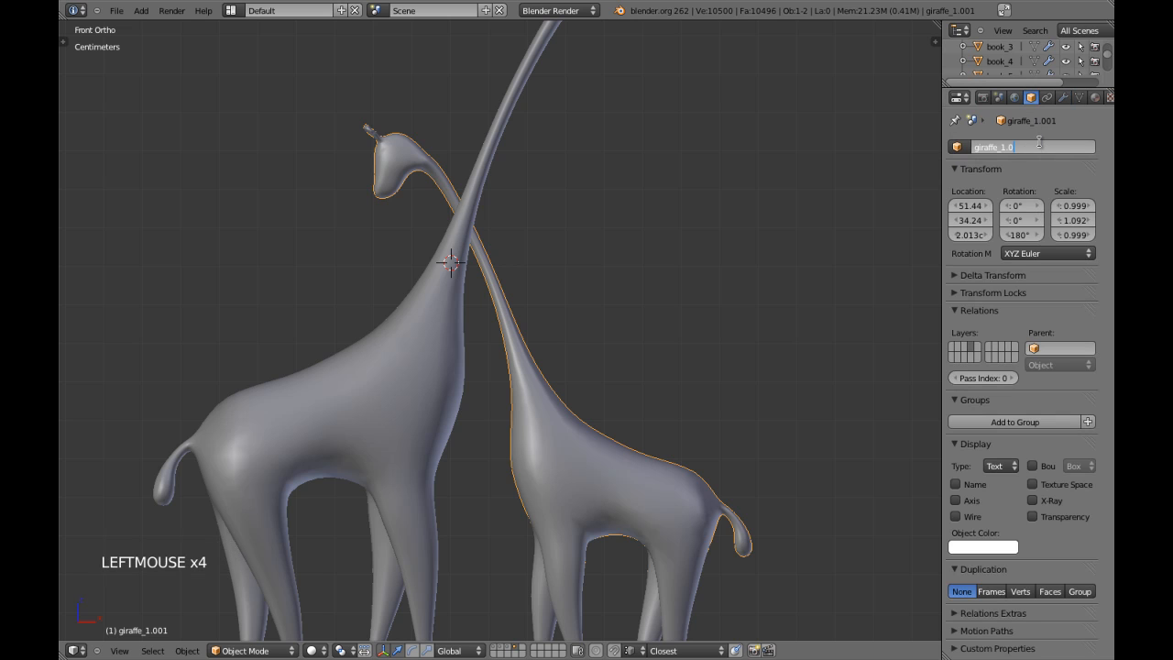
pyautogui.write('giraffe_2')
pyautogui.press('Return')
pyautogui.scroll(-1, 497, 406)
pyautogui.press('a')
pyautogui.hotkey('ctrl', 'w')
# Step: Edit the smaller giraffe's mesh, clear the selection and turn off the modifier's effect on the editing cage
pyautogui.scroll(1, 498, 406)
pyautogui.press('Tab')
pyautogui.keyDown('shift'); pyautogui.moveTo(497, 406); pyautogui.dragTo(519, 440, button='middle'); pyautogui.keyUp('shift')
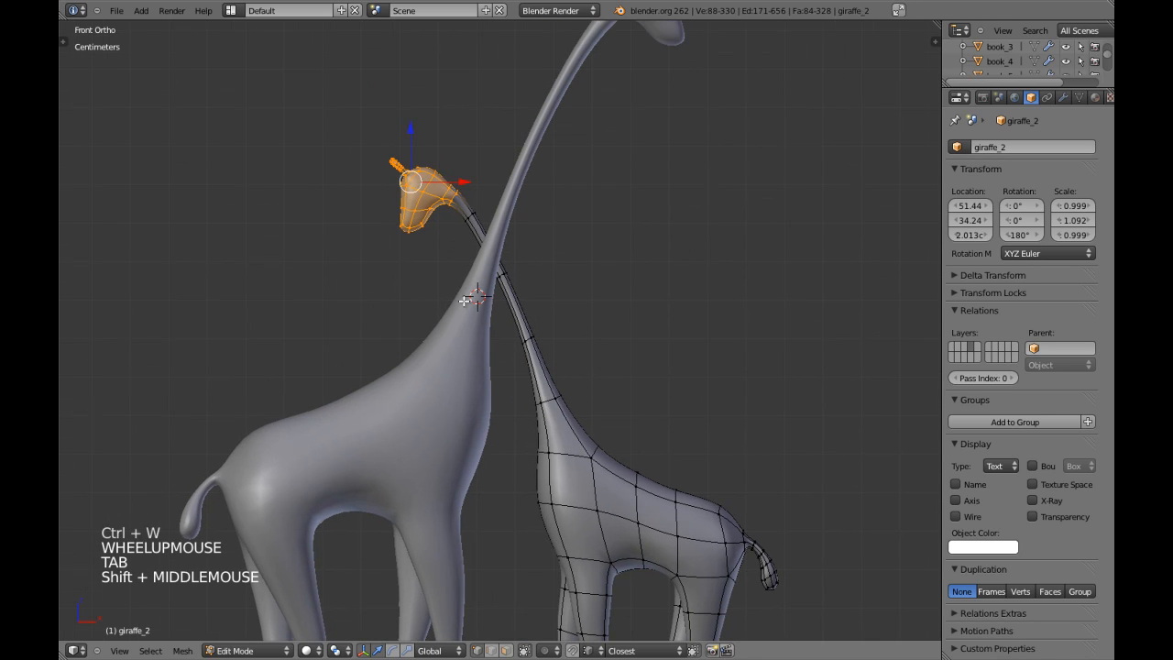
pyautogui.press('a')
pyautogui.click(1062, 97)
pyautogui.click(1045, 188)
# Step: Select the smaller giraffe's neck loop below the head, move it about 1.2 mm along X and 2 mm down, and leave edit mode
pyautogui.keyDown('shift'); pyautogui.moveTo(504, 204); pyautogui.dragTo(545, 268, button='middle'); pyautogui.keyUp('shift')
pyautogui.scroll(3, 546, 268)
pyautogui.press('z')
pyautogui.press('a')
pyautogui.press('a')
pyautogui.press('c')
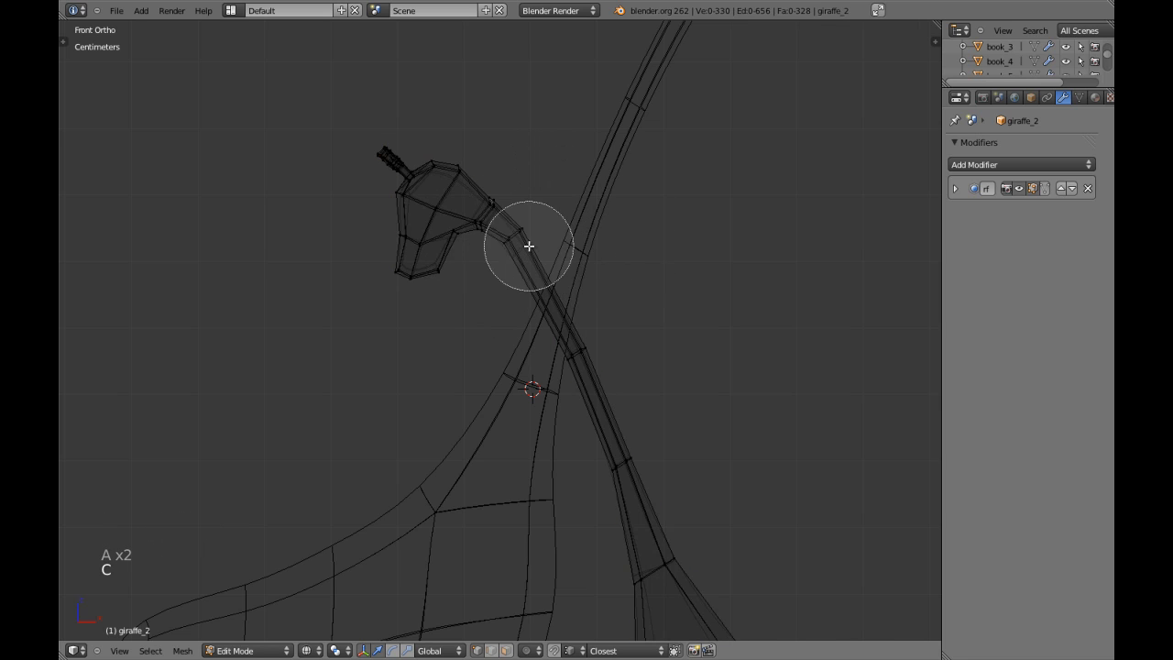
pyautogui.rightClick(519, 233)
pyautogui.press('z')
pyautogui.press('g')
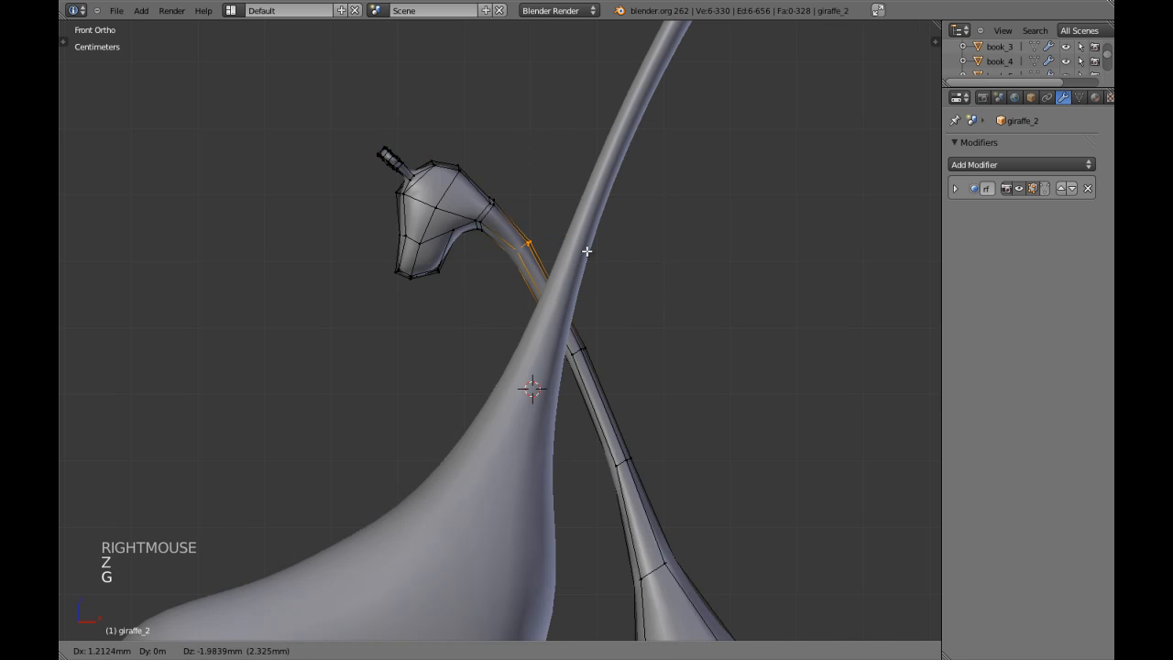
pyautogui.click(587, 252)
pyautogui.press('Tab')
# Step: In right view, select the larger giraffe and move it slightly along positive Y
pyautogui.scroll(-2, 581, 287)
pyautogui.press('a')
pyautogui.scroll(-4, 581, 288)
pyautogui.press('a')
pyautogui.press('KP_3')
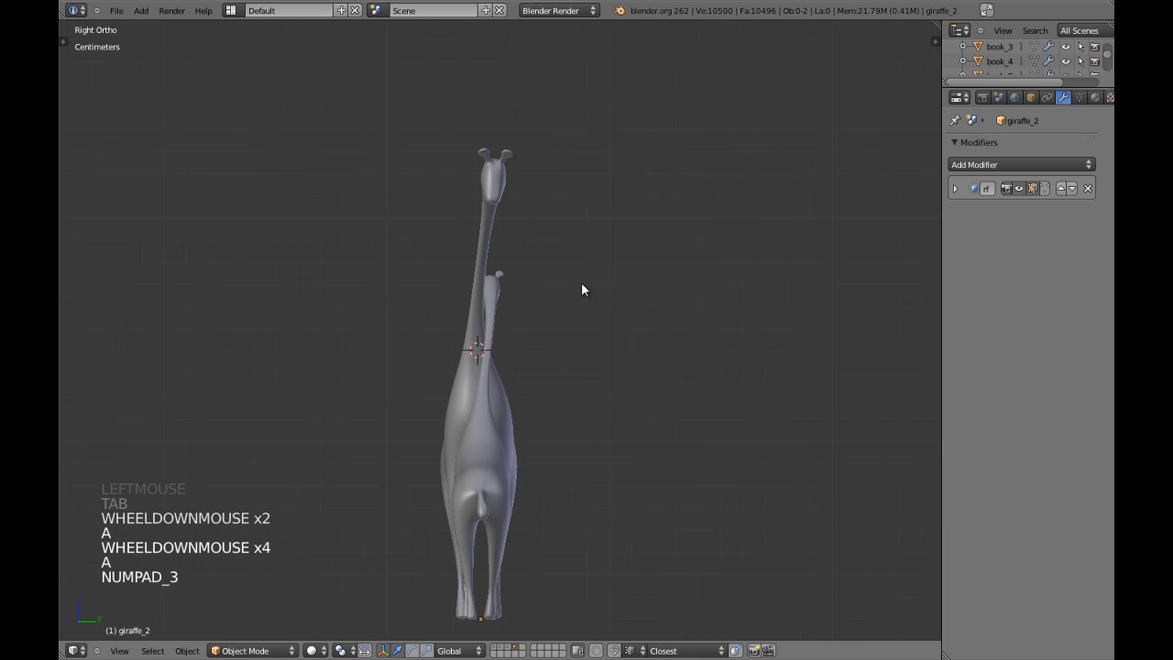
pyautogui.rightClick(478, 326)
pyautogui.scroll(3, 489, 380)
pyautogui.press('g')
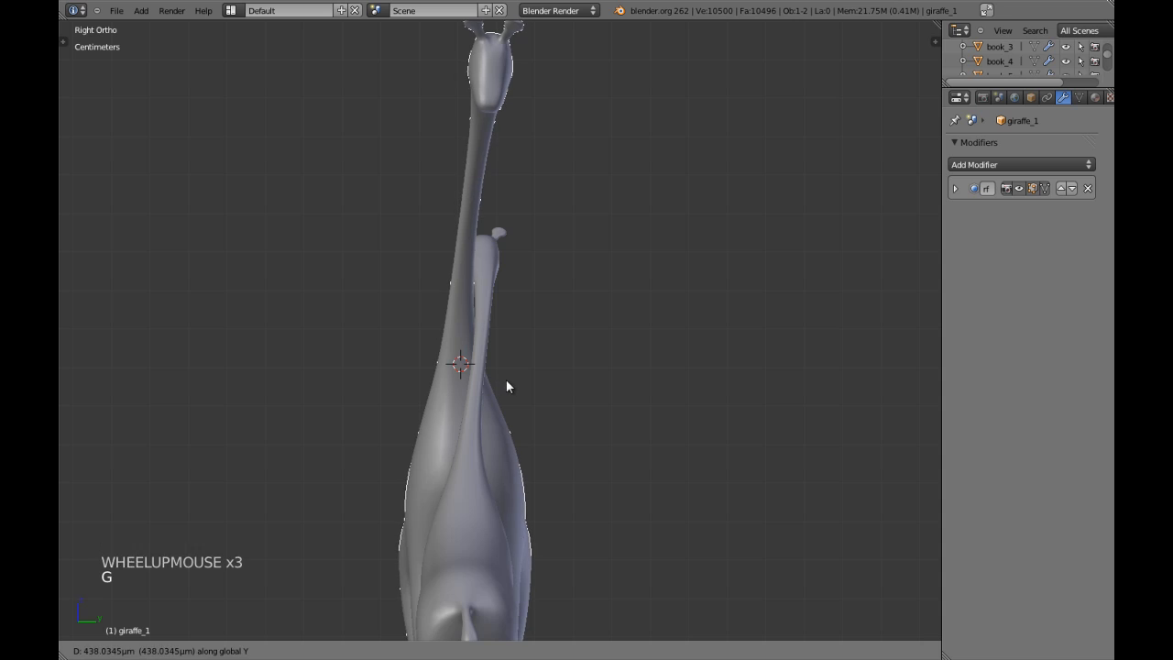
pyautogui.keyDown('shift'); pyautogui.click(518, 383); pyautogui.keyUp('shift')
# Step: Examine the crossed-neck giraffe pair from an angled view and from the front
pyautogui.scroll(-5, 519, 383)
pyautogui.press('a')
pyautogui.scroll(-3, 519, 383)
pyautogui.moveTo(516, 384); pyautogui.dragTo(637, 447, button='middle')
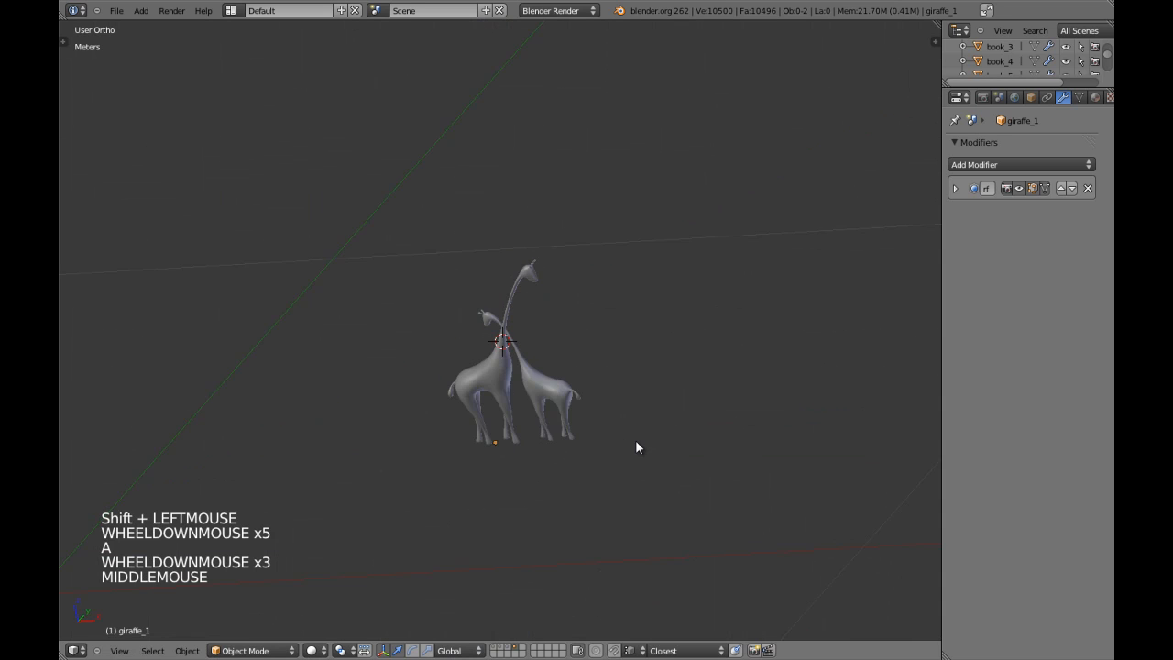
pyautogui.press('KP_1')
pyautogui.scroll(3, 635, 442)
pyautogui.scroll(-3, 630, 444)
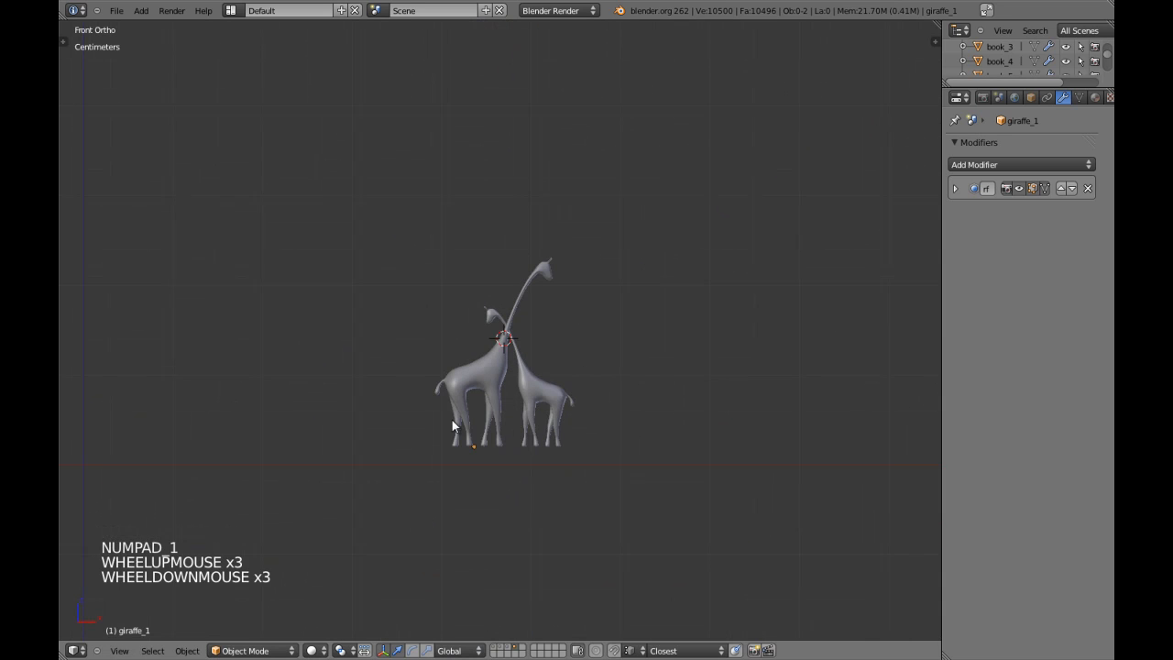
# Step: Show layers 1, 2 and 3 together with the giraffes so the table and books are visible
pyautogui.hotkey('shift', '1')
pyautogui.hotkey('shift', '2')
pyautogui.hotkey('shift', '3')
pyautogui.scroll(-4, 499, 387)
# Step: Select both giraffes and lower them along Z until their hooves meet the tabletop
pyautogui.rightClick(490, 373)
pyautogui.keyDown('shift'); pyautogui.rightClick(521, 371); pyautogui.keyUp('shift')
pyautogui.scroll(2, 521, 371)
pyautogui.keyDown('shift'); pyautogui.moveTo(507, 398); pyautogui.dragTo(533, 321, button='middle'); pyautogui.keyUp('shift')
pyautogui.scroll(5, 532, 320)
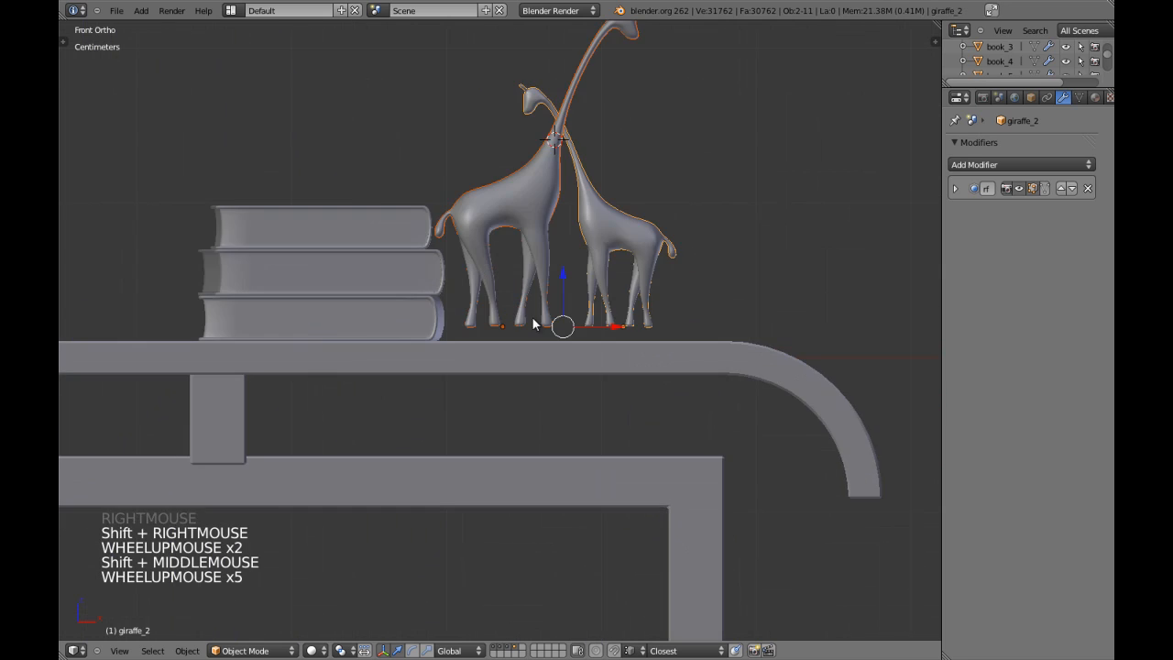
pyautogui.scroll(6, 536, 323)
pyautogui.scroll(3, 550, 318)
pyautogui.press('g')
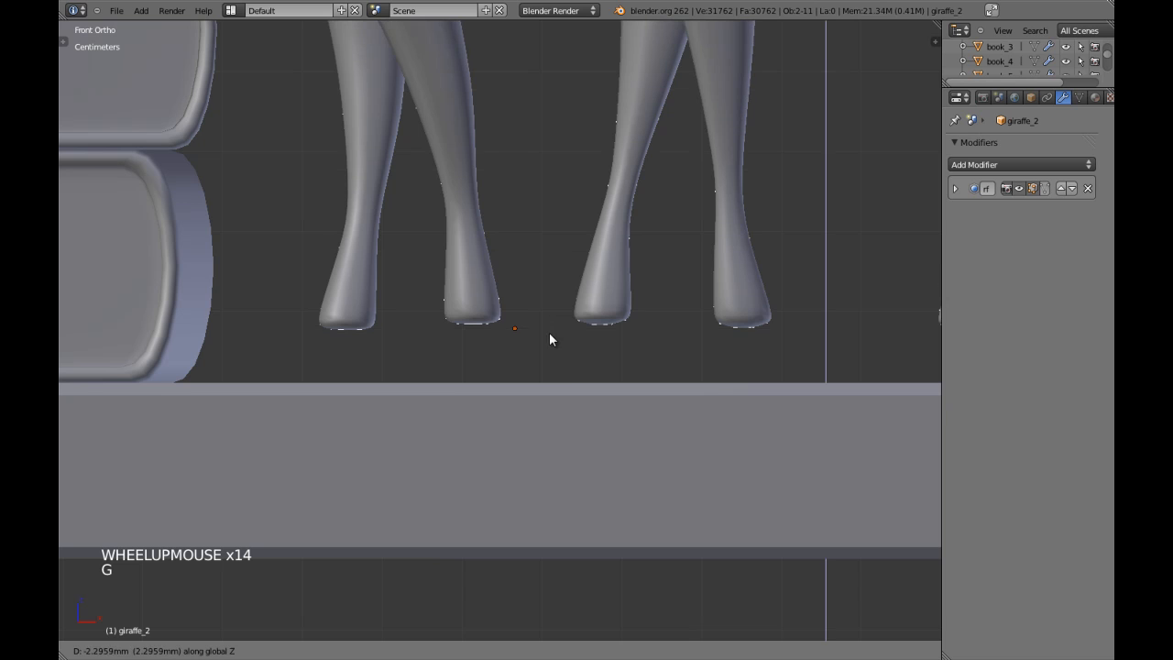
pyautogui.keyDown('shift'); pyautogui.click(553, 390); pyautogui.keyUp('shift')
# Step: In wireframe, raise both giraffes about 0.27 mm along Z to level the lowest hooves with the tabletop
pyautogui.scroll(-6, 554, 389)
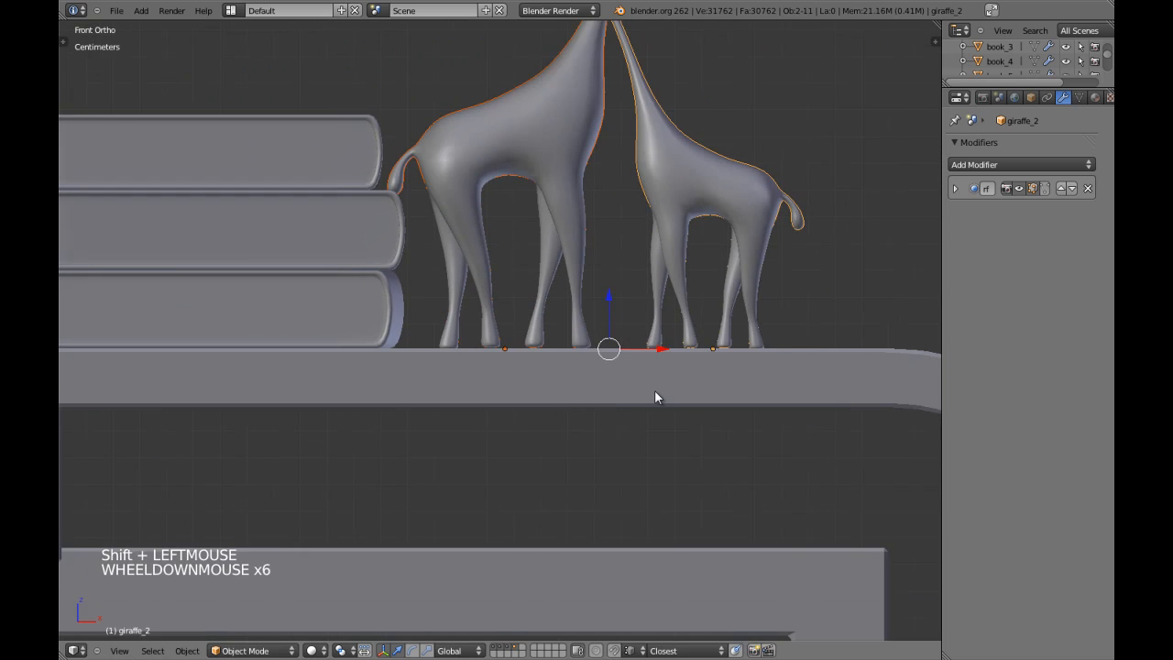
pyautogui.scroll(10, 655, 397)
pyautogui.press('z')
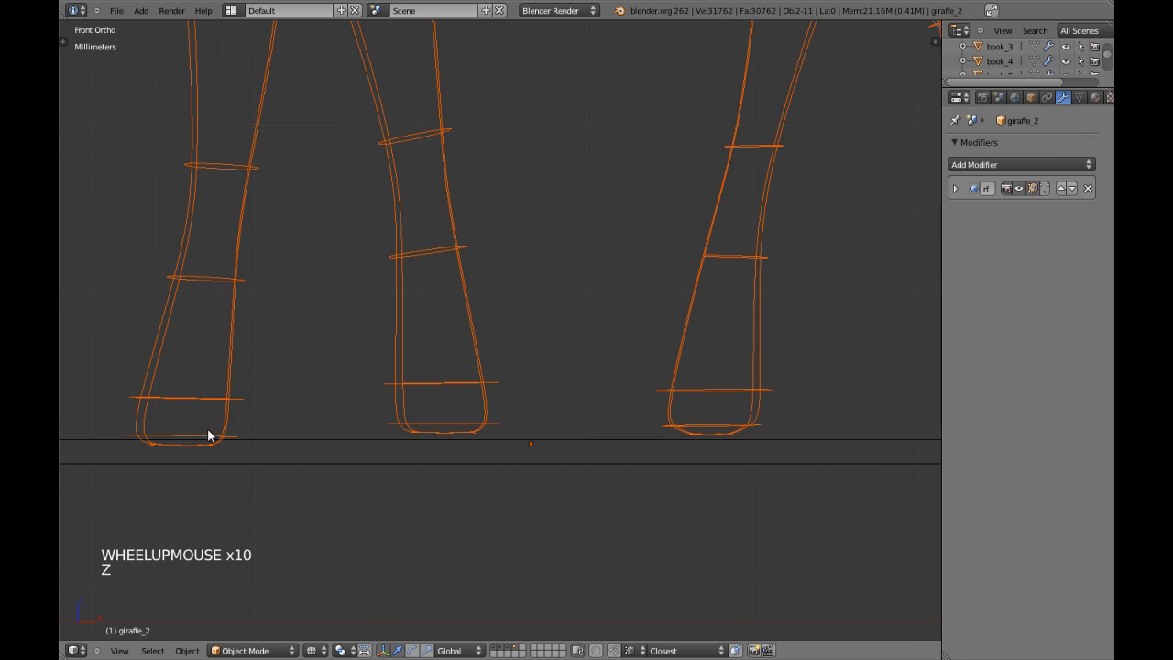
pyautogui.press('g')
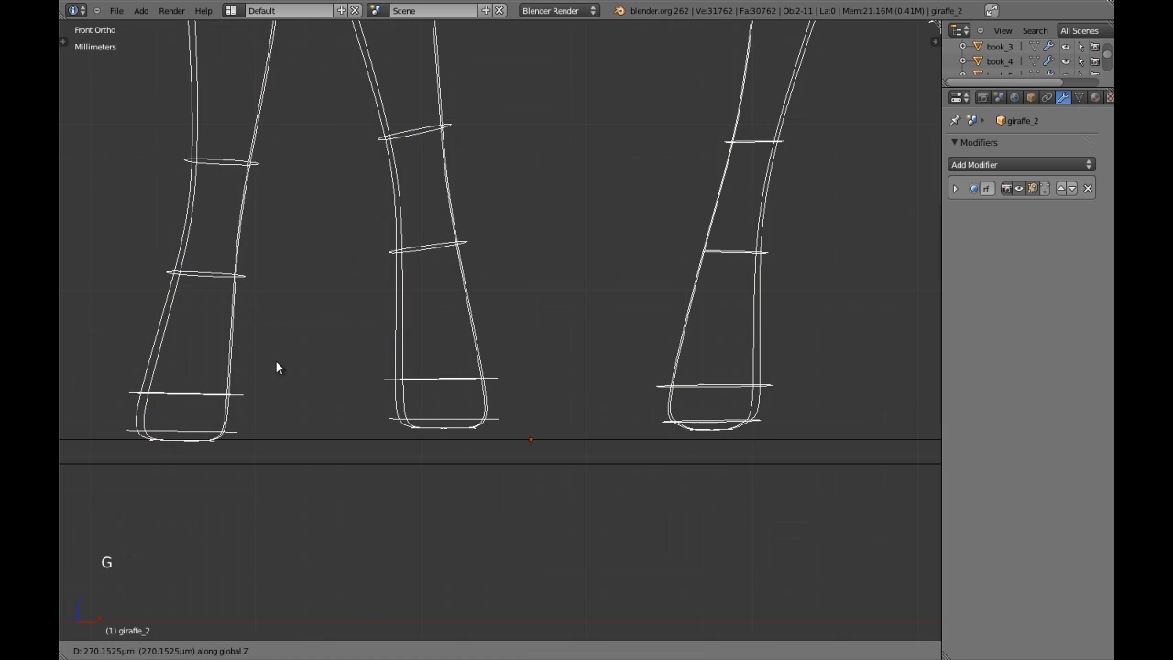
# Step: Edit the larger giraffe's mesh, turn off the modifier's effect on the editing cage and clear the selection
pyautogui.press('Tab')
pyautogui.rightClick(457, 354)
pyautogui.press('Tab')
pyautogui.rightClick(457, 354)
pyautogui.press('Tab')
pyautogui.press('Tab')
pyautogui.press('Tab')
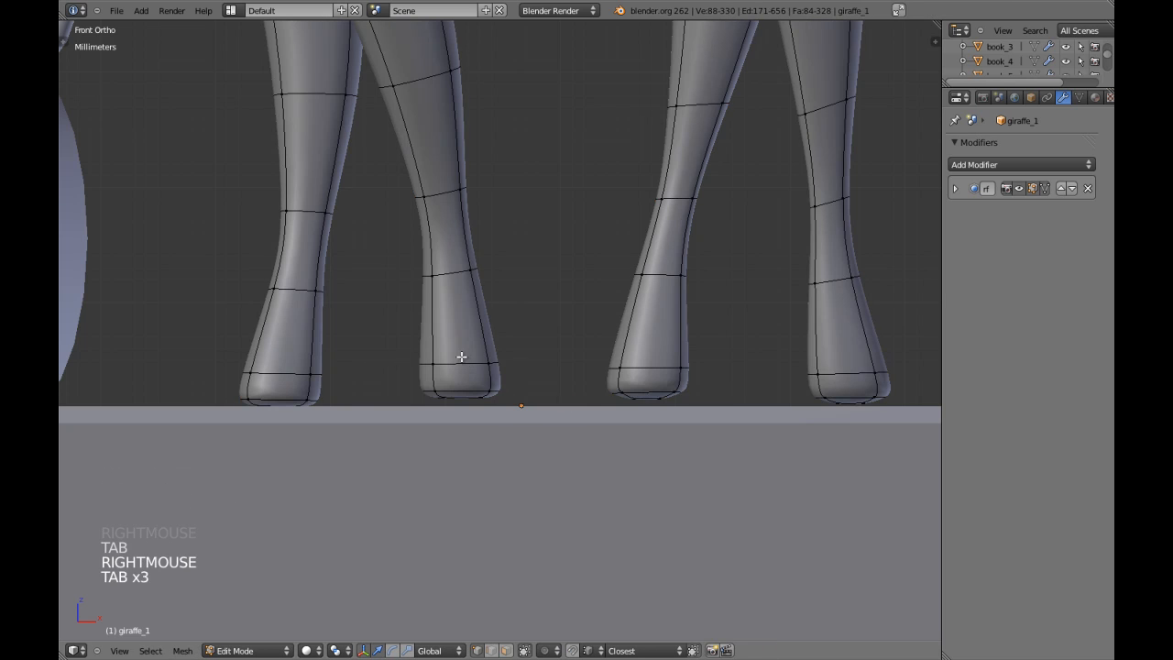
pyautogui.press('z')
pyautogui.press('a')
pyautogui.press('a')
pyautogui.press('z')
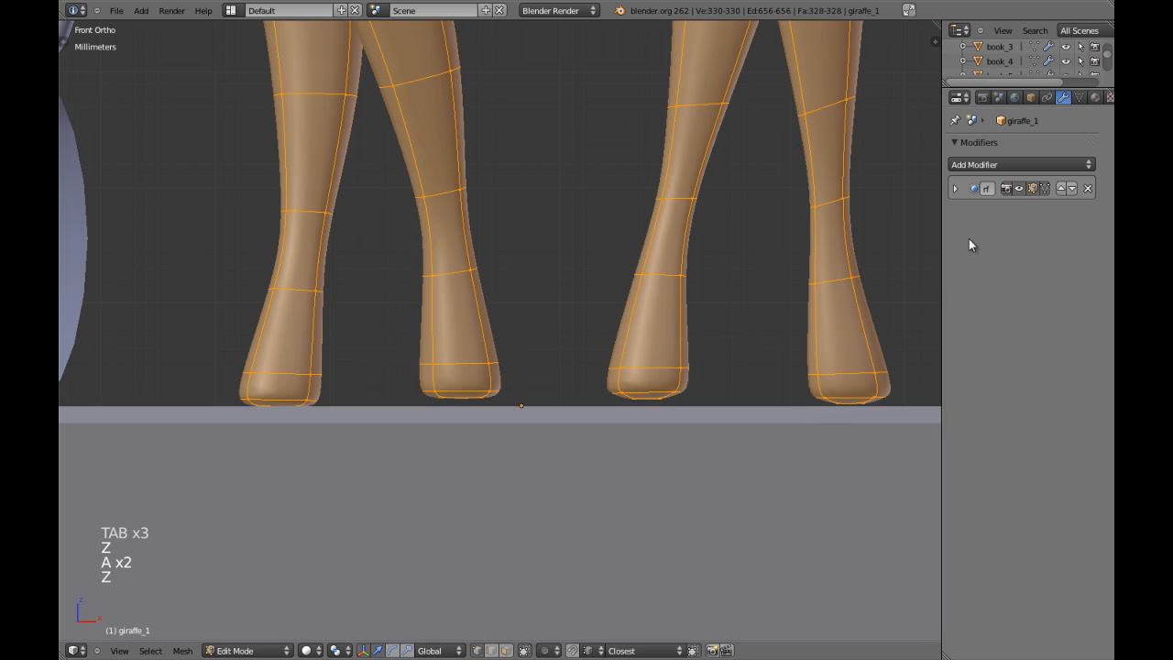
pyautogui.click(1039, 194)
pyautogui.press('z')
pyautogui.press('a')
# Step: Circle-select the larger giraffe's inner rear hoof, lower it to the tabletop and clear the selection
pyautogui.press('c')
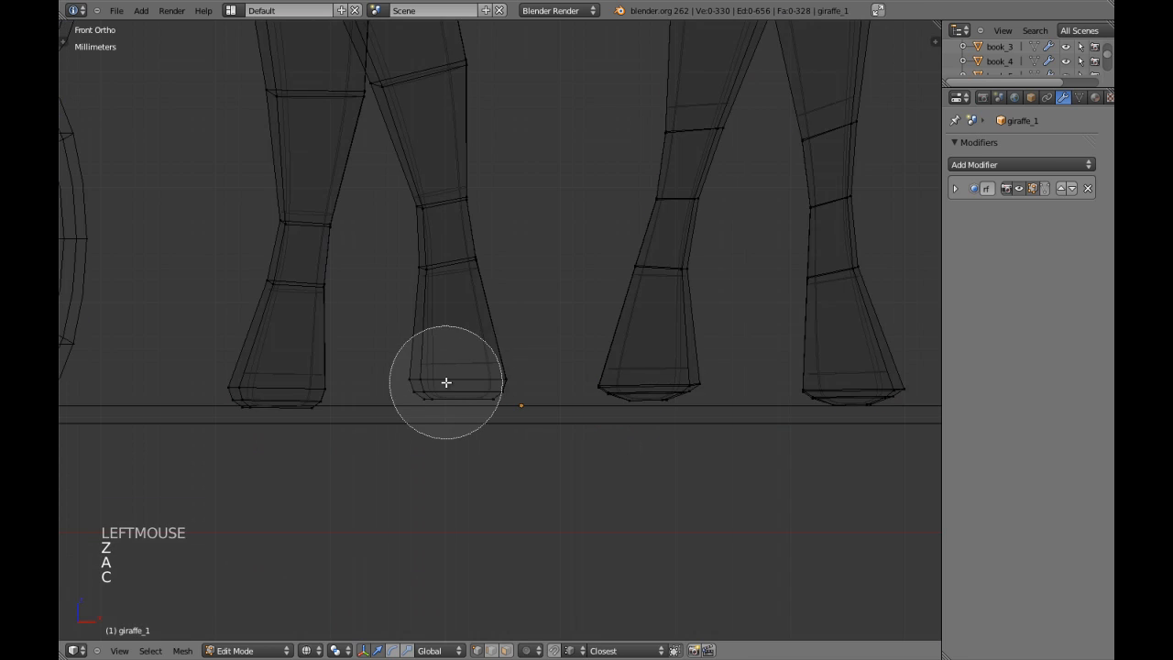
pyautogui.click(447, 382)
pyautogui.rightClick(453, 366)
pyautogui.press('z')
pyautogui.click(469, 335)
pyautogui.moveTo(469, 341); pyautogui.dragTo(471, 346)
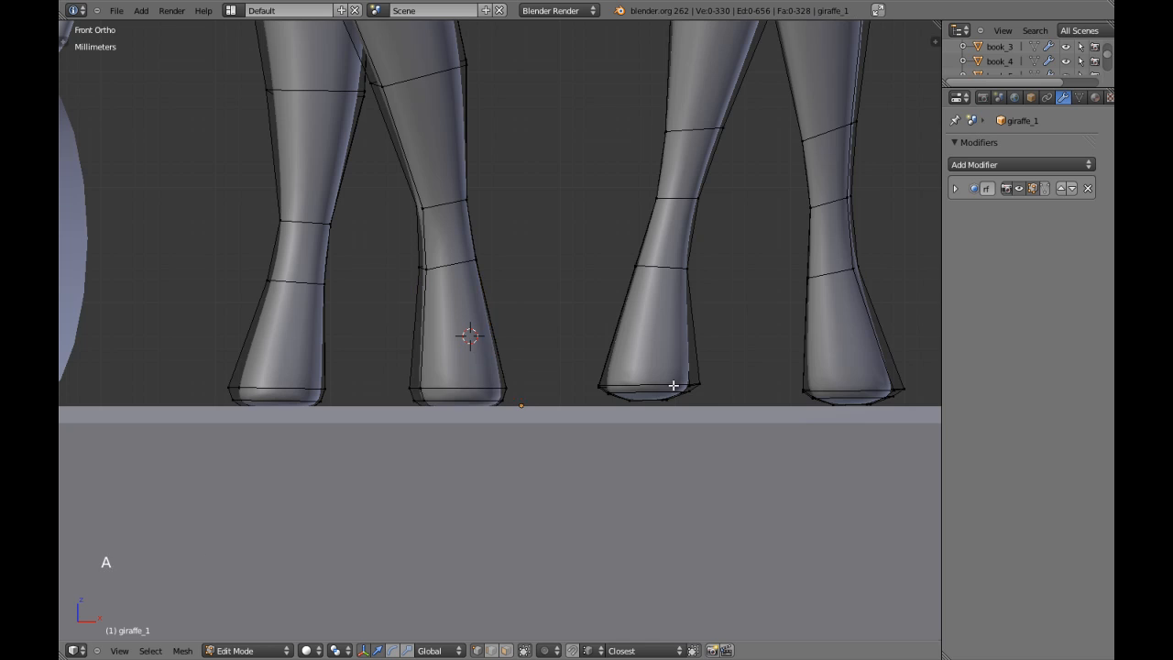
# Step: Circle-select the larger giraffe's inner front hoof, then lower and rotate it slightly to rest on the tabletop
pyautogui.keyDown('shift'); pyautogui.moveTo(673, 386); pyautogui.dragTo(472, 384, button='middle'); pyautogui.keyUp('shift')
pyautogui.press('z')
pyautogui.press('c')
pyautogui.rightClick(447, 389)
pyautogui.press('z')
pyautogui.moveTo(446, 339); pyautogui.dragTo(447, 347)
pyautogui.press('r')
pyautogui.keyDown('shift'); pyautogui.click(492, 427); pyautogui.keyUp('shift')
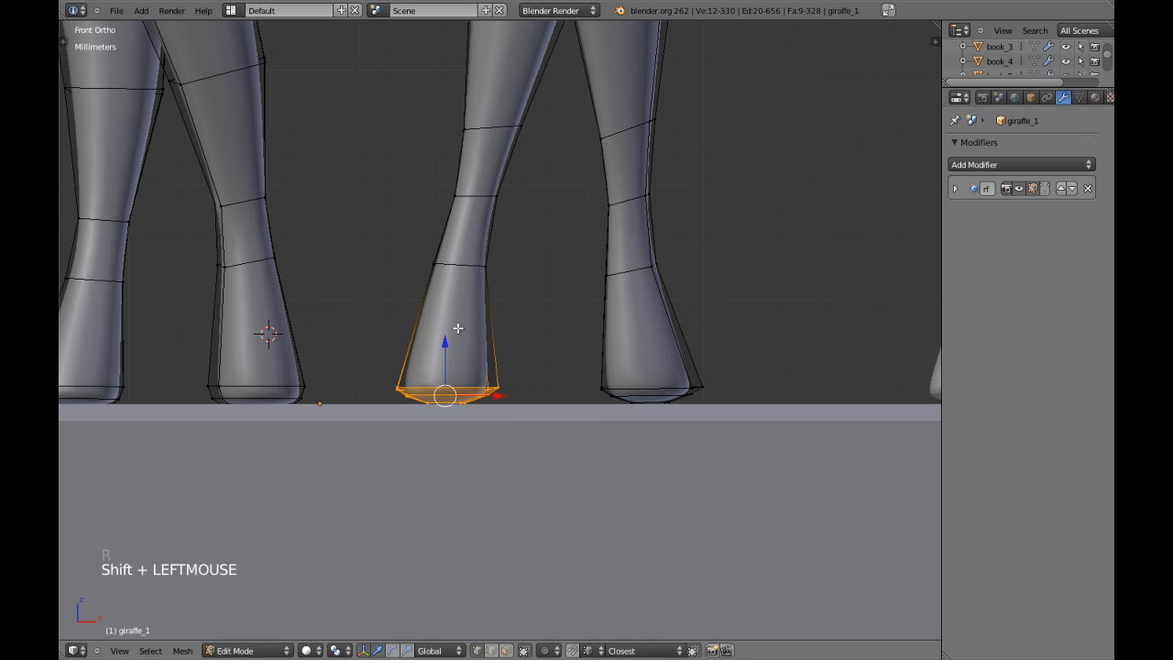
pyautogui.press('g')
pyautogui.keyDown('shift'); pyautogui.click(457, 337); pyautogui.keyUp('shift')
pyautogui.press('a')
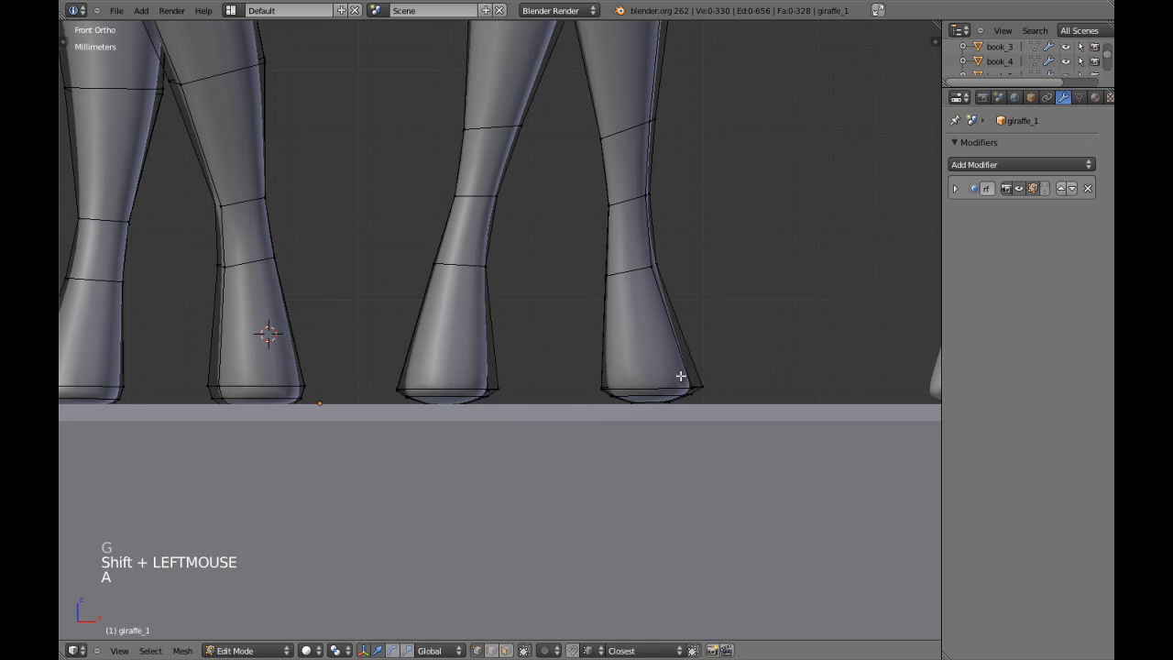
# Step: Circle-select the larger giraffe's foremost hoof, lower it slightly to the tabletop and leave edit mode
pyautogui.press('z')
pyautogui.press('c')
pyautogui.click(656, 386)
pyautogui.rightClick(657, 386)
pyautogui.press('z')
pyautogui.press('g')
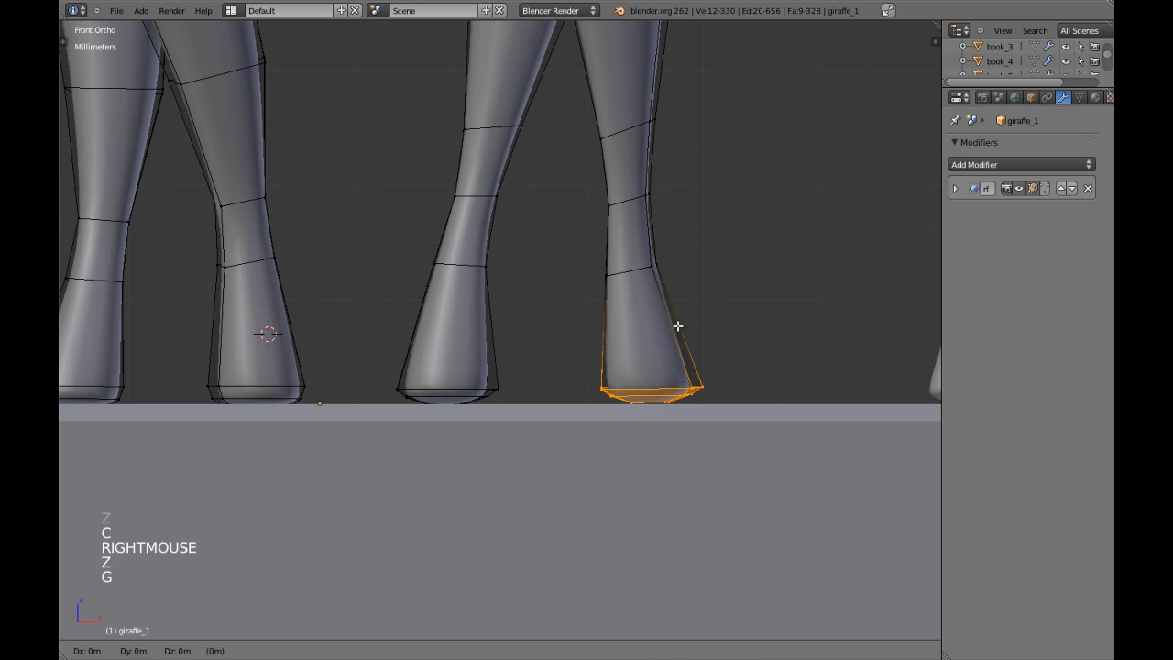
pyautogui.keyDown('shift'); pyautogui.click(678, 340); pyautogui.keyUp('shift')
pyautogui.keyDown('shift'); pyautogui.scroll(-3, 682, 338); pyautogui.keyUp('shift')
pyautogui.scroll(-2, 682, 338)
pyautogui.press('Tab')
pyautogui.scroll(-5, 683, 340)
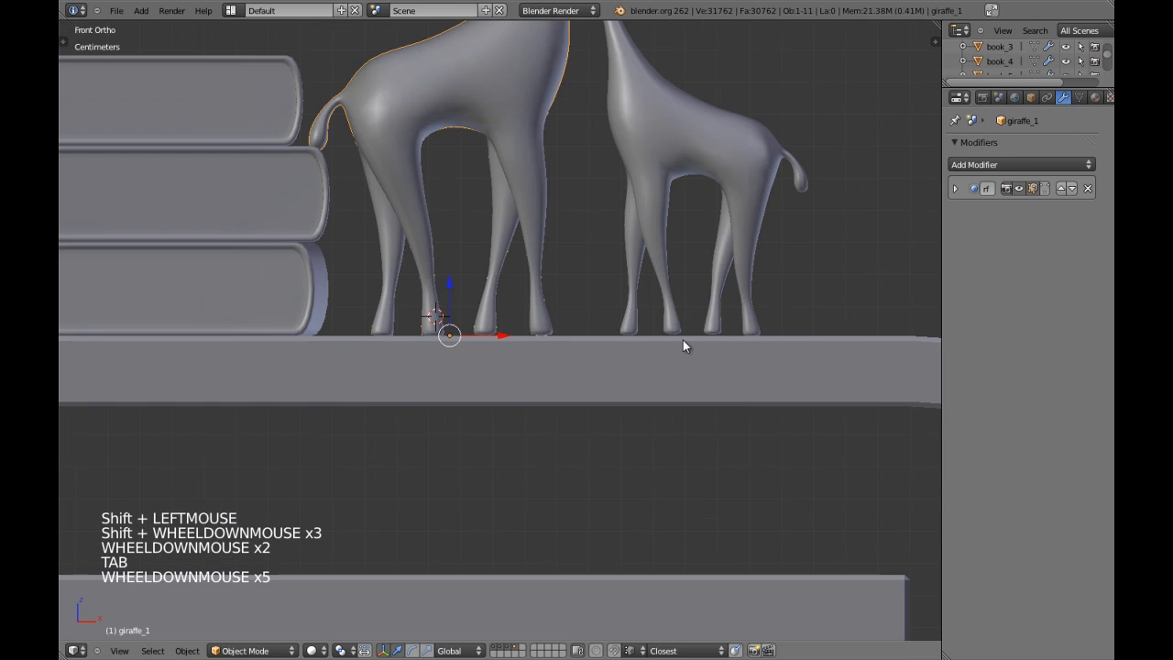
# Step: Select the smaller giraffe, edit its mesh in wireframe and clear the vertex selection
pyautogui.press('a')
pyautogui.keyDown('shift'); pyautogui.moveTo(687, 335); pyautogui.dragTo(571, 340, button='middle'); pyautogui.keyUp('shift')
pyautogui.rightClick(623, 323)
pyautogui.scroll(2, 642, 325)
pyautogui.press('Tab')
pyautogui.press('z')
pyautogui.press('a')
pyautogui.scroll(4, 571, 340)
pyautogui.press('a')
pyautogui.press('a')
# Step: Circle-select the smaller giraffe's foremost hoof and lower it slightly along Z onto the tabletop
pyautogui.press('c')
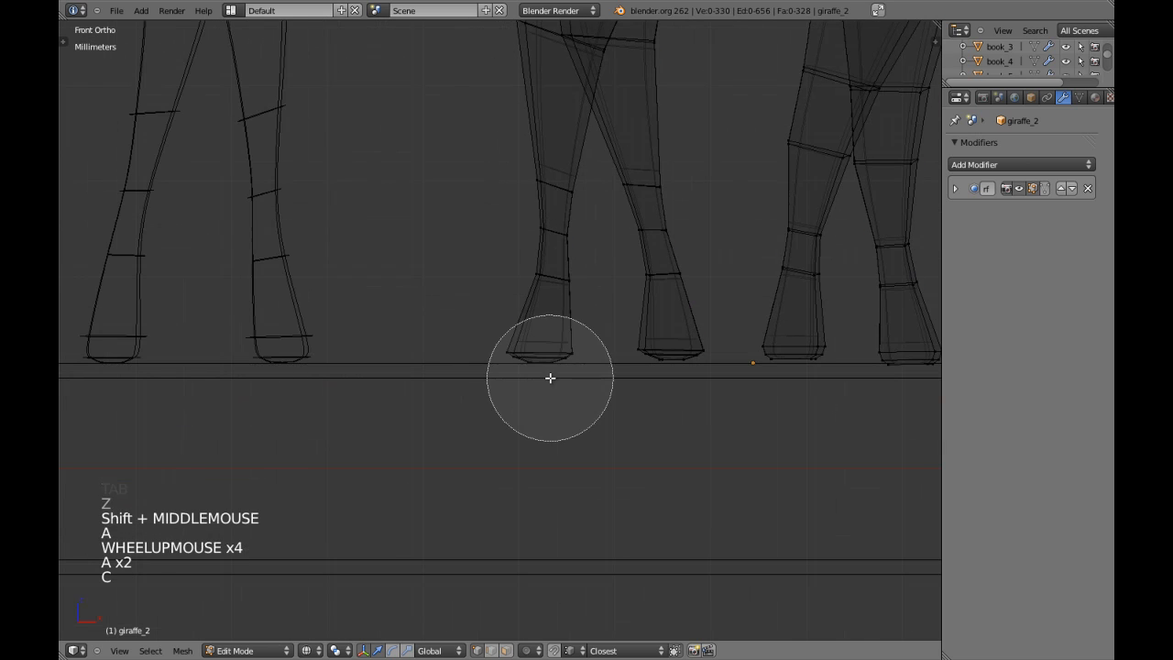
pyautogui.moveTo(550, 380); pyautogui.dragTo(537, 379)
pyautogui.rightClick(550, 349)
pyautogui.press('z')
pyautogui.press('g')
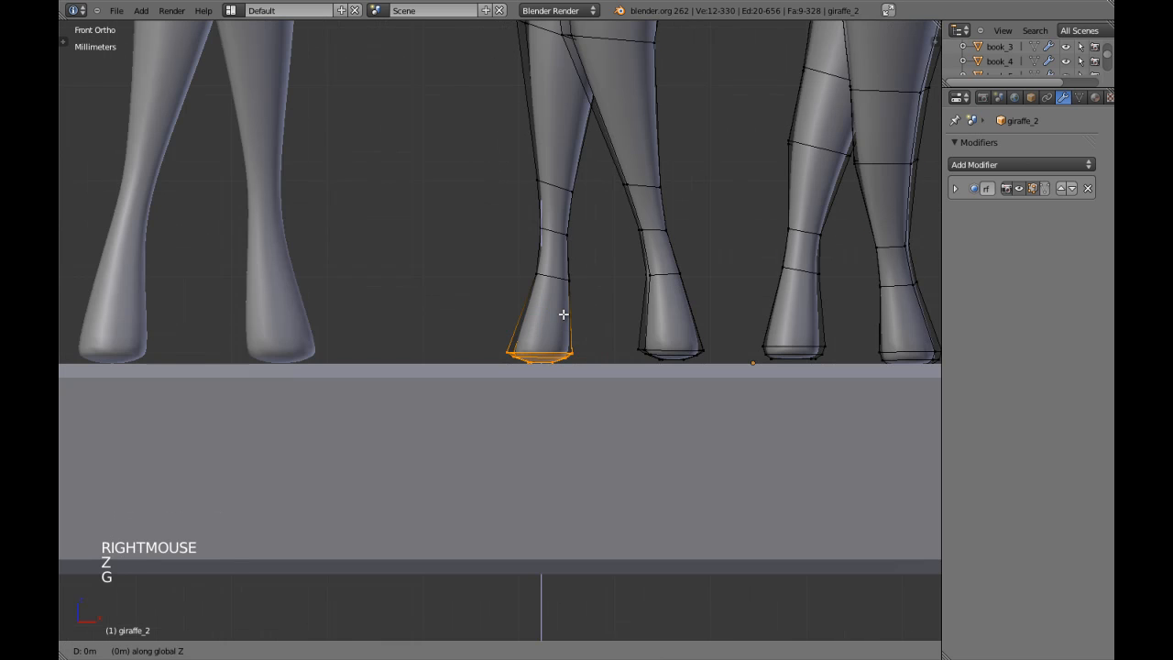
pyautogui.keyDown('shift'); pyautogui.click(563, 328); pyautogui.keyUp('shift')
# Step: Circle-select the smaller giraffe's other front hoof and lower it along Z to meet the tabletop
pyautogui.press('z')
pyautogui.press('c')
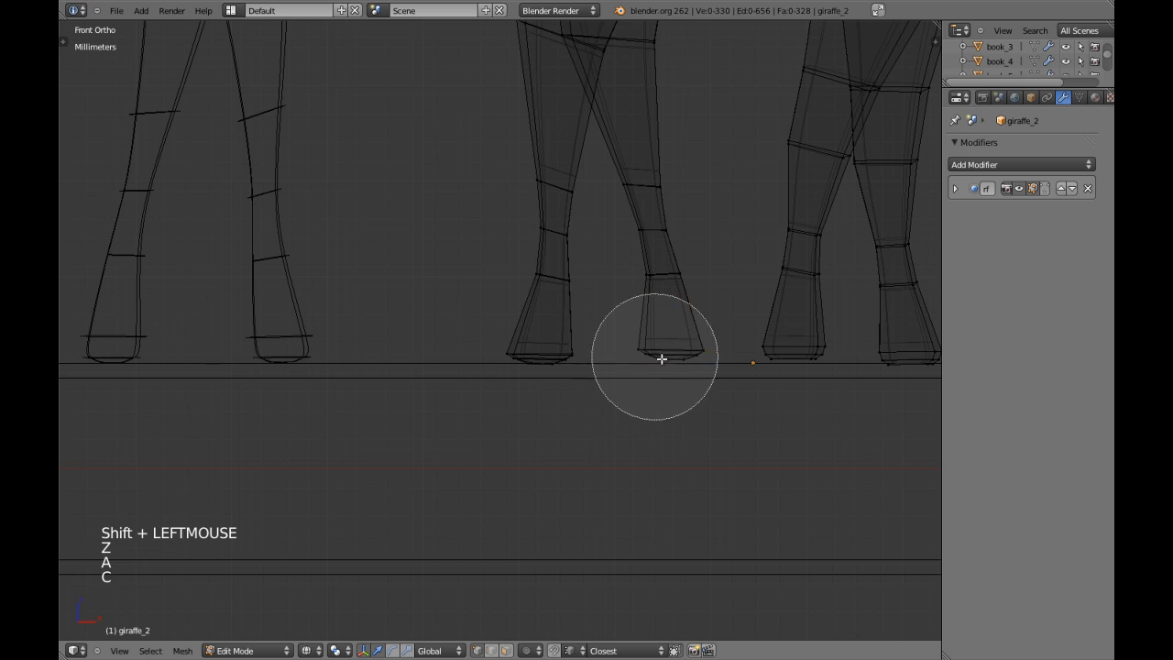
pyautogui.click(654, 358)
pyautogui.rightClick(656, 272)
pyautogui.press('z')
pyautogui.press('g')
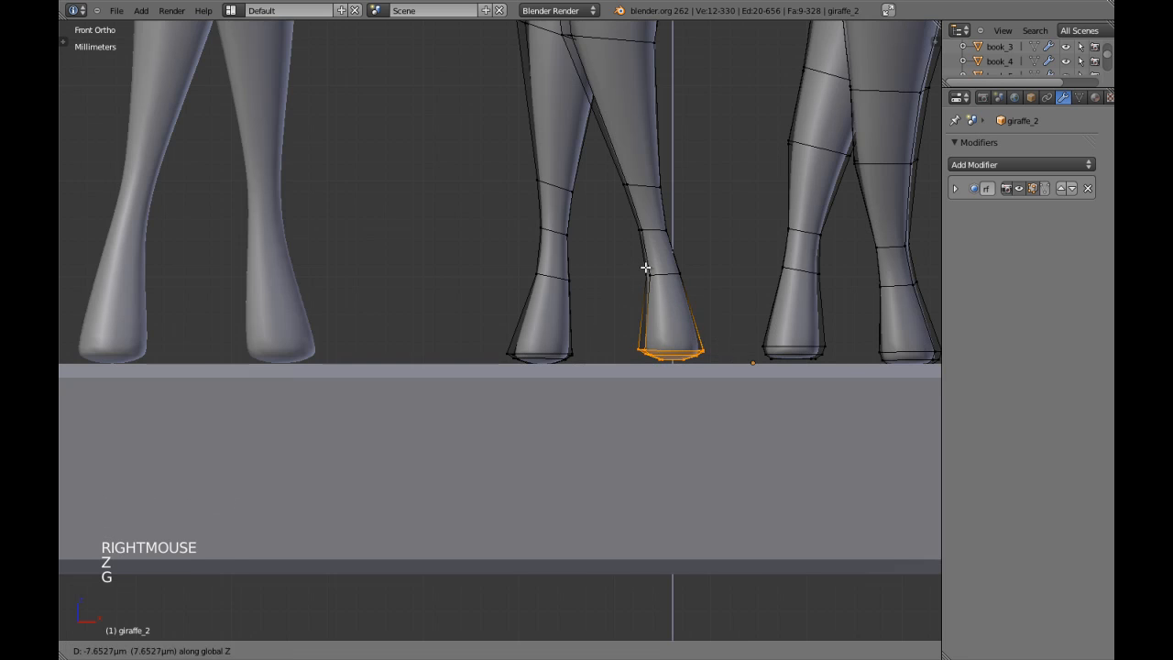
pyautogui.keyDown('shift'); pyautogui.click(645, 290); pyautogui.keyUp('shift')
# Step: Circle-select the smaller giraffe's inner rear hoof and lower it along Z until it touches the tabletop
pyautogui.keyDown('shift'); pyautogui.moveTo(645, 290); pyautogui.dragTo(464, 285, button='middle'); pyautogui.keyUp('shift')
pyautogui.press('a')
pyautogui.scroll(3, 555, 314)
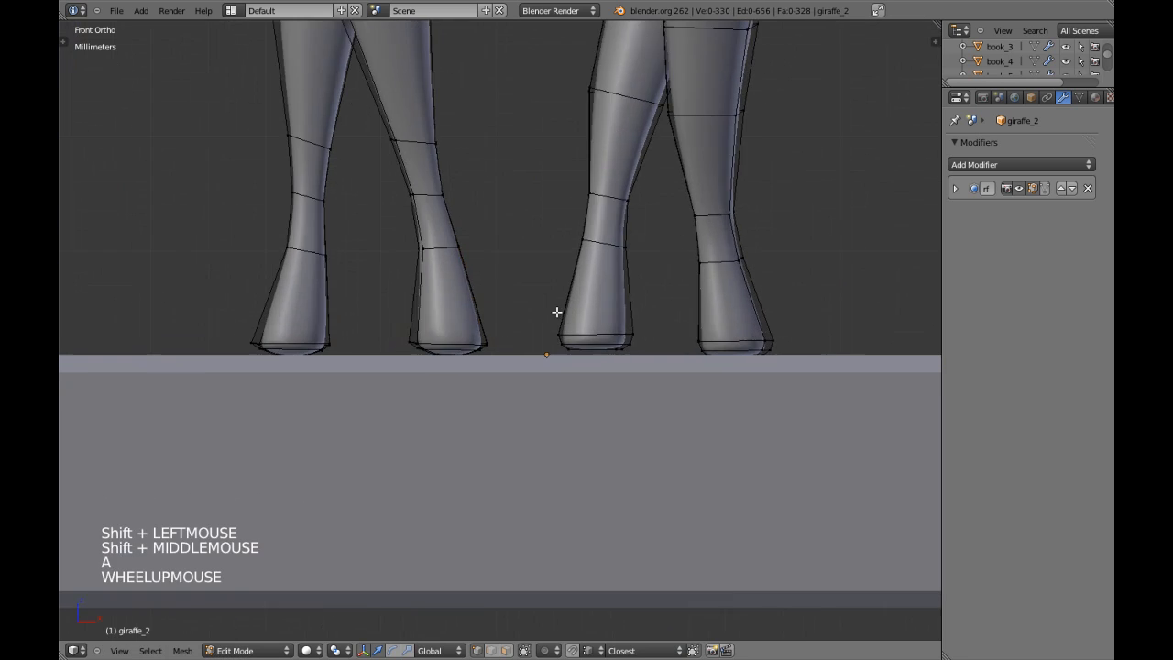
pyautogui.press('z')
pyautogui.keyDown('shift'); pyautogui.moveTo(556, 314); pyautogui.dragTo(471, 320, button='middle'); pyautogui.keyUp('shift')
pyautogui.press('a')
pyautogui.press('a')
pyautogui.press('c')
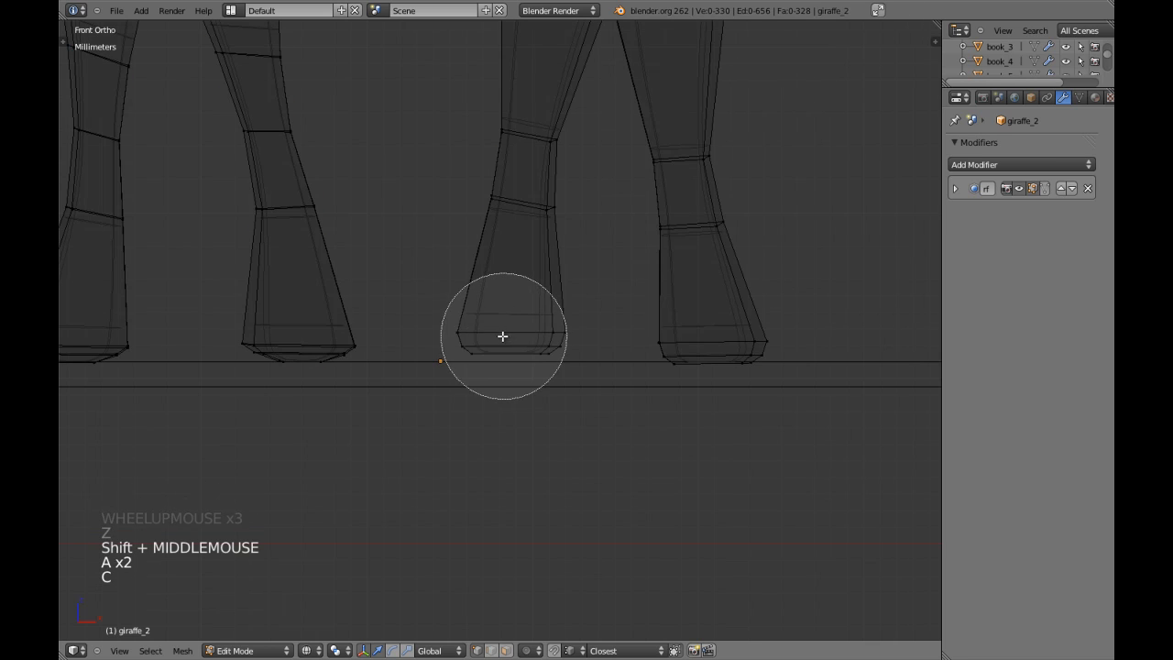
pyautogui.click(500, 336)
pyautogui.rightClick(520, 341)
pyautogui.press('z')
pyautogui.press('g')
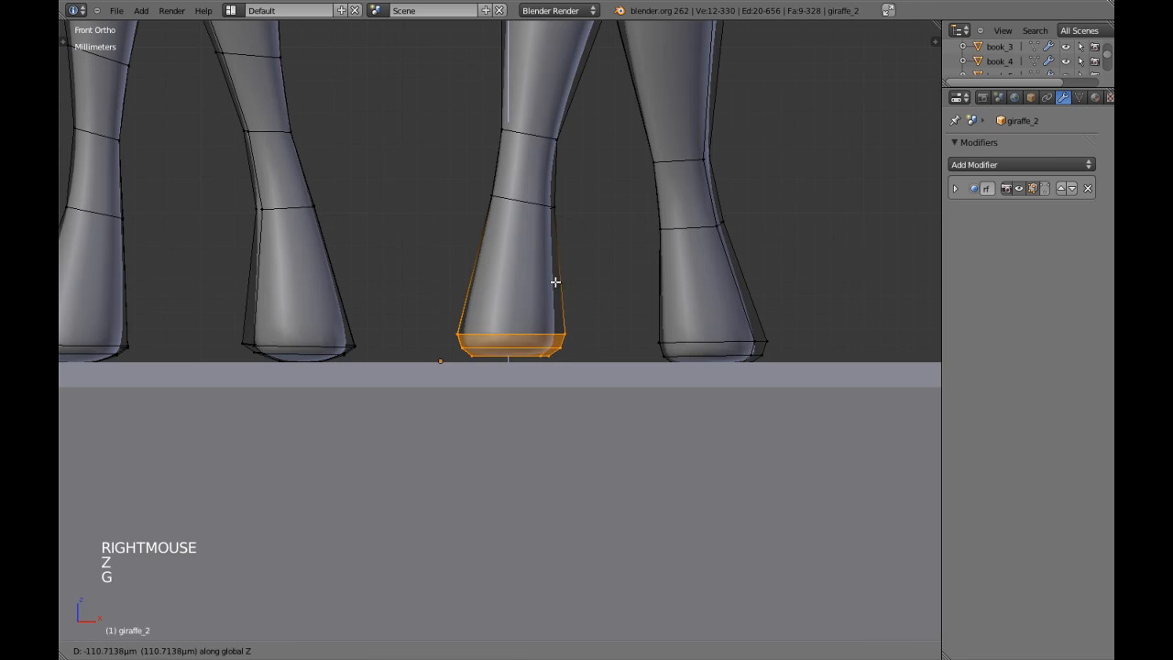
pyautogui.keyDown('shift'); pyautogui.click(559, 336); pyautogui.keyUp('shift')
# Step: Circle-select the smaller giraffe's rearmost hoof, adjust its position slightly against the tabletop and leave edit mode
pyautogui.press('a')
pyautogui.press('z')
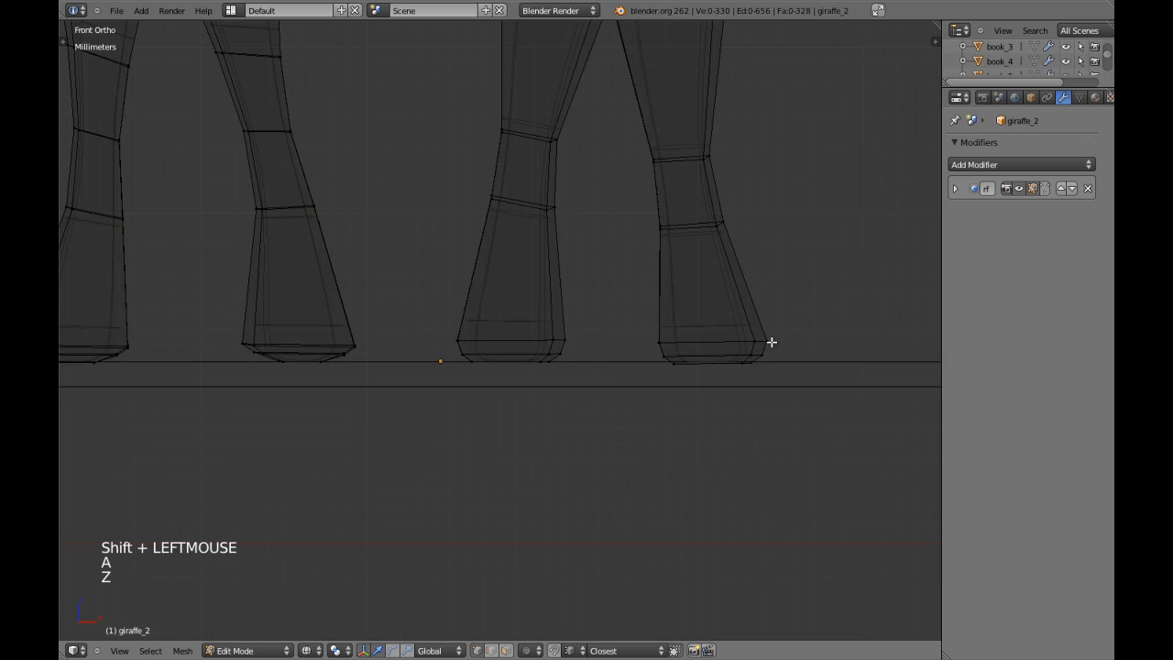
pyautogui.press('c')
pyautogui.click(719, 348)
pyautogui.rightClick(740, 324)
pyautogui.press('z')
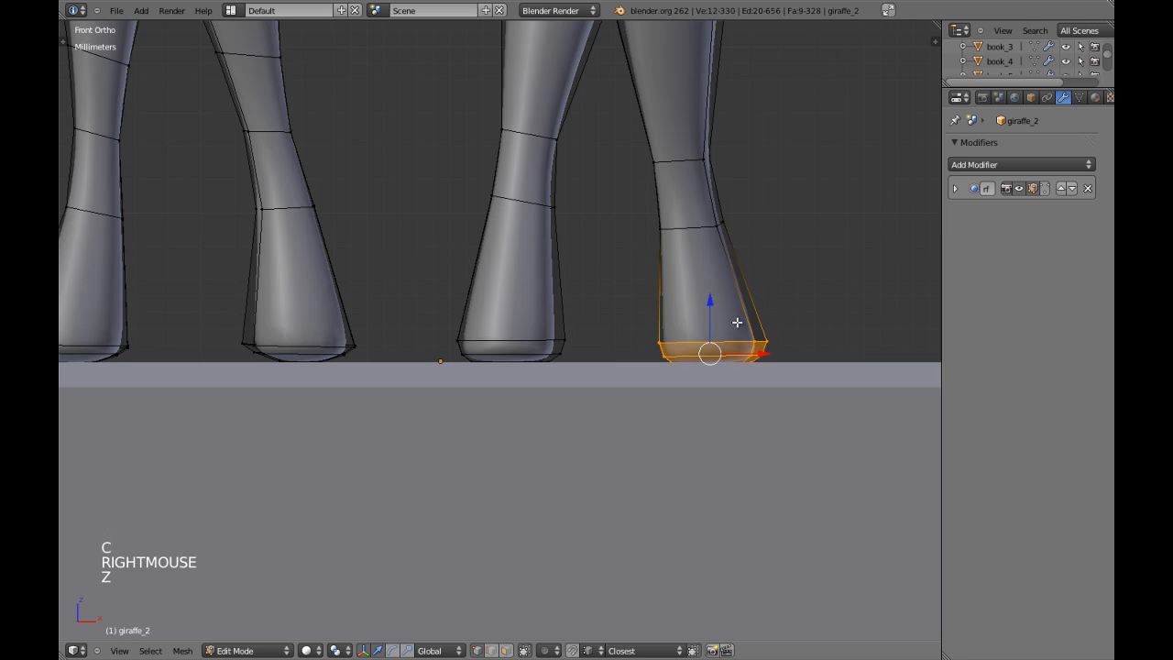
pyautogui.press('g')
pyautogui.keyDown('shift'); pyautogui.click(761, 321); pyautogui.keyUp('shift')
pyautogui.press('Tab')
# Step: Examine the giraffes and the whole table arrangement in front, top and angled orthographic views
pyautogui.scroll(-8, 624, 304)
pyautogui.press('a')
pyautogui.scroll(-4, 624, 303)
pyautogui.moveTo(624, 303); pyautogui.dragTo(439, 380, button='middle')
pyautogui.press('KP_7')
pyautogui.press('KP_1')
pyautogui.scroll(-10, 474, 340)
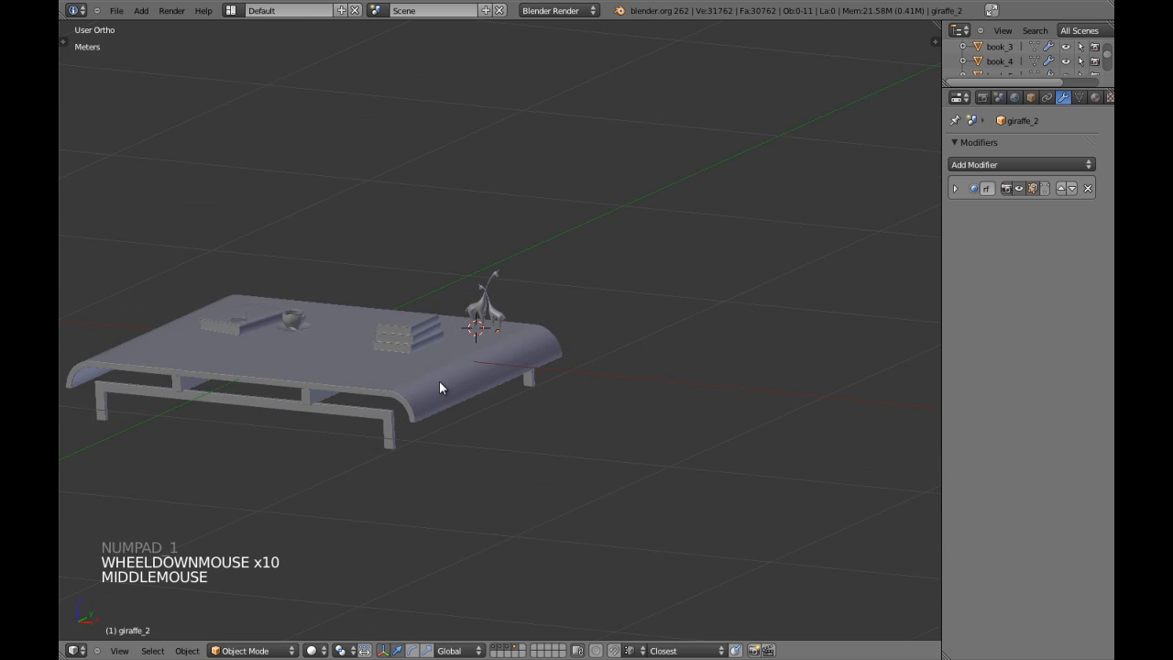
# Step: Centre the view on the larger giraffe and examine the decorated table from several perspective angles
pyautogui.scroll(1, 441, 381)
pyautogui.rightClick(485, 296)
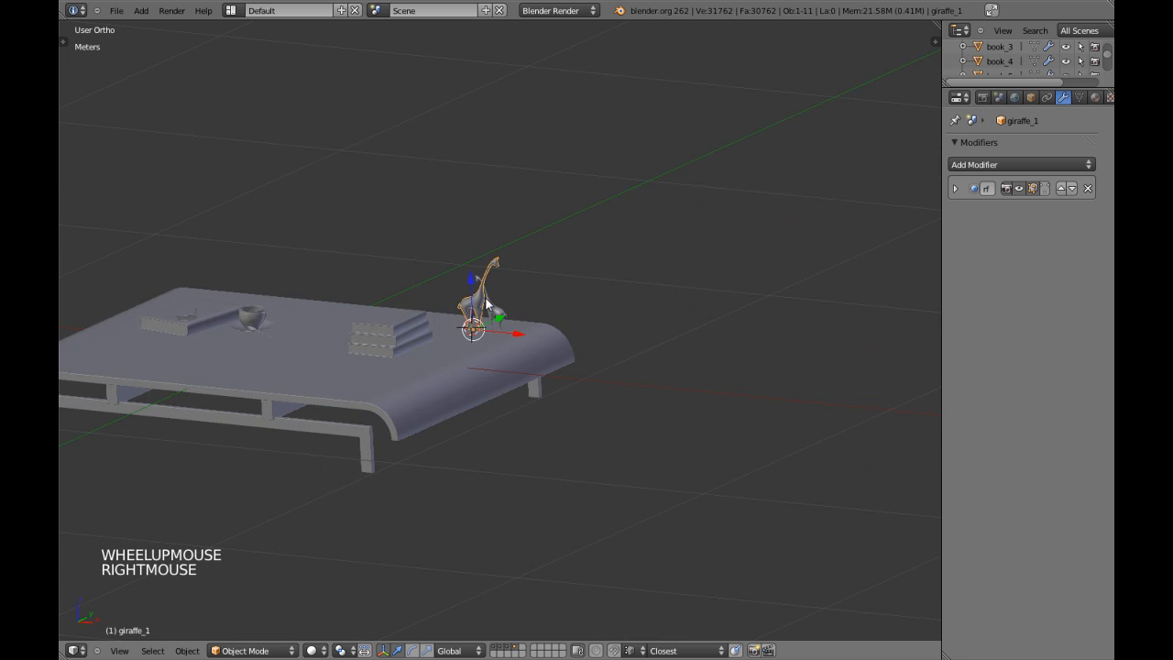
pyautogui.press('KP_5')
pyautogui.press('KP_Decimal')
pyautogui.press('a')
pyautogui.press('a')
pyautogui.scroll(-5, 376, 400)
pyautogui.scroll(-4, 403, 395)
pyautogui.moveTo(376, 400); pyautogui.dragTo(496, 385, button='middle')
pyautogui.scroll(-3, 490, 382)
pyautogui.scroll(1, 509, 345)
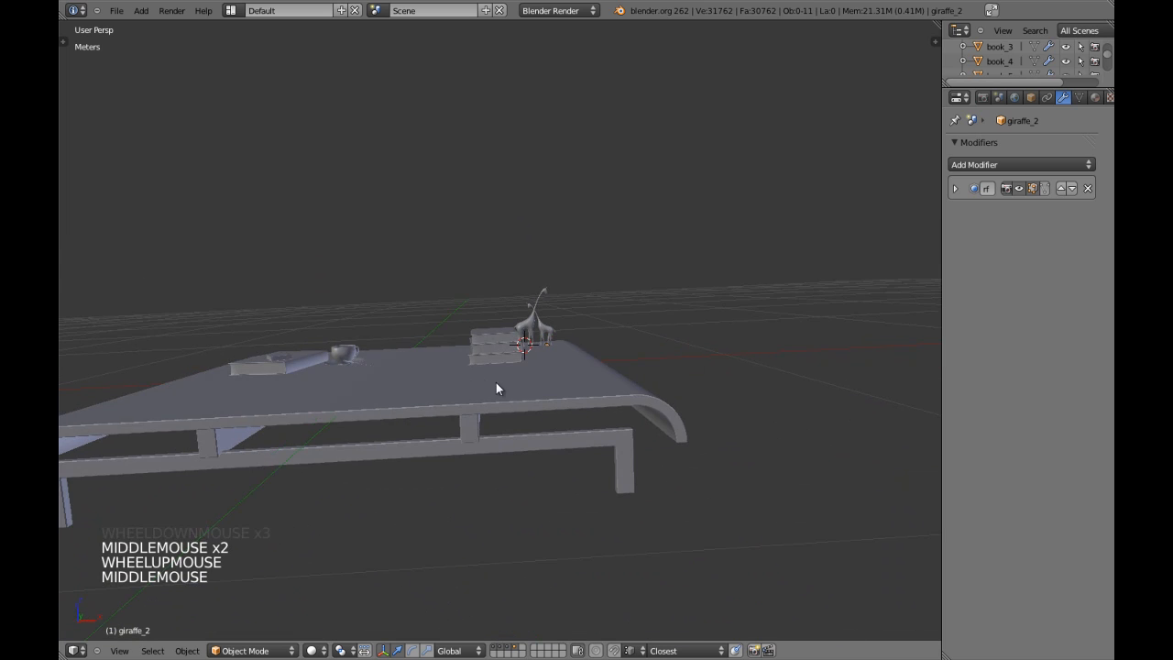
pyautogui.scroll(4, 620, 376)
pyautogui.moveTo(621, 376); pyautogui.dragTo(595, 388, button='middle')
pyautogui.scroll(-3, 582, 384)
# Step: Clear the selection after picking the table and save the file
pyautogui.rightClick(488, 403)
pyautogui.press('a')
pyautogui.keyDown('shift'); pyautogui.moveTo(488, 403); pyautogui.dragTo(450, 451, button='middle'); pyautogui.keyUp('shift')
pyautogui.hotkey('ctrl', 'w')
pyautogui.moveTo(596, 409); pyautogui.dragTo(642, 391, button='middle')
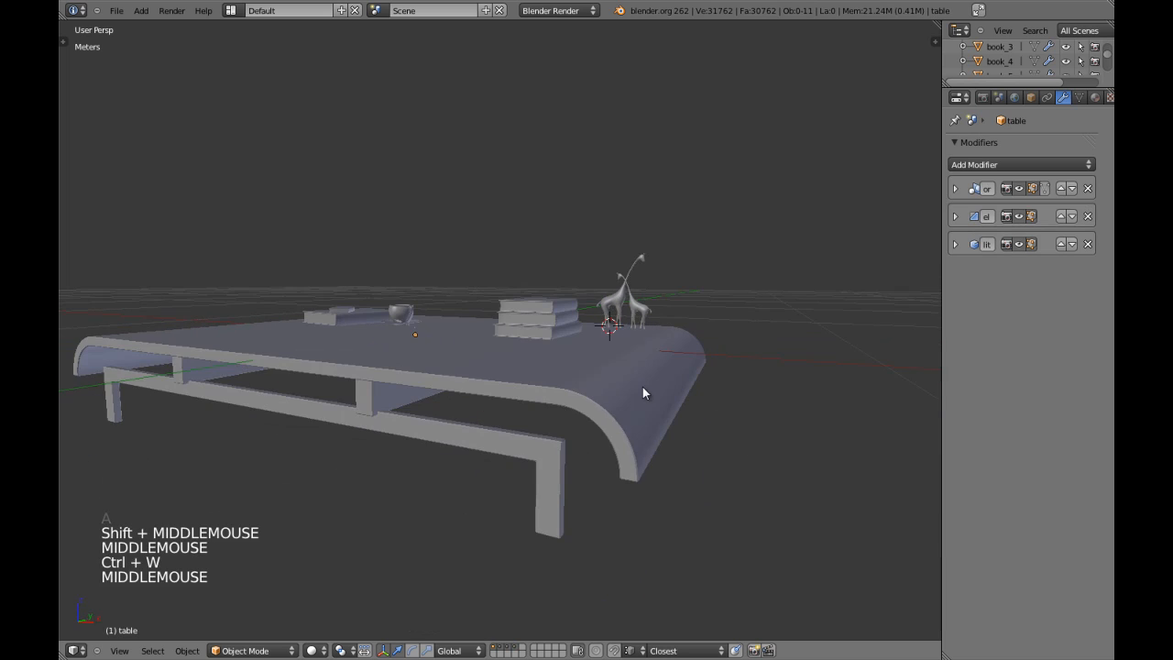
# Step: Check the arrangement in front orthographic view and maximize the 3D viewport
pyautogui.scroll(3, 643, 391)
pyautogui.press('KP_1')
pyautogui.press('KP_5')
pyautogui.scroll(4, 643, 392)
pyautogui.press('a')
pyautogui.scroll(-2, 701, 366)
pyautogui.press('a')
pyautogui.hotkey('shift', 'space')
# Step: Examine the table with its books, cup and giraffes from several angled perspective views in the maximized viewport
pyautogui.scroll(-4, 561, 367)
pyautogui.moveTo(635, 332); pyautogui.dragTo(596, 345, button='middle')
pyautogui.press('KP_5')
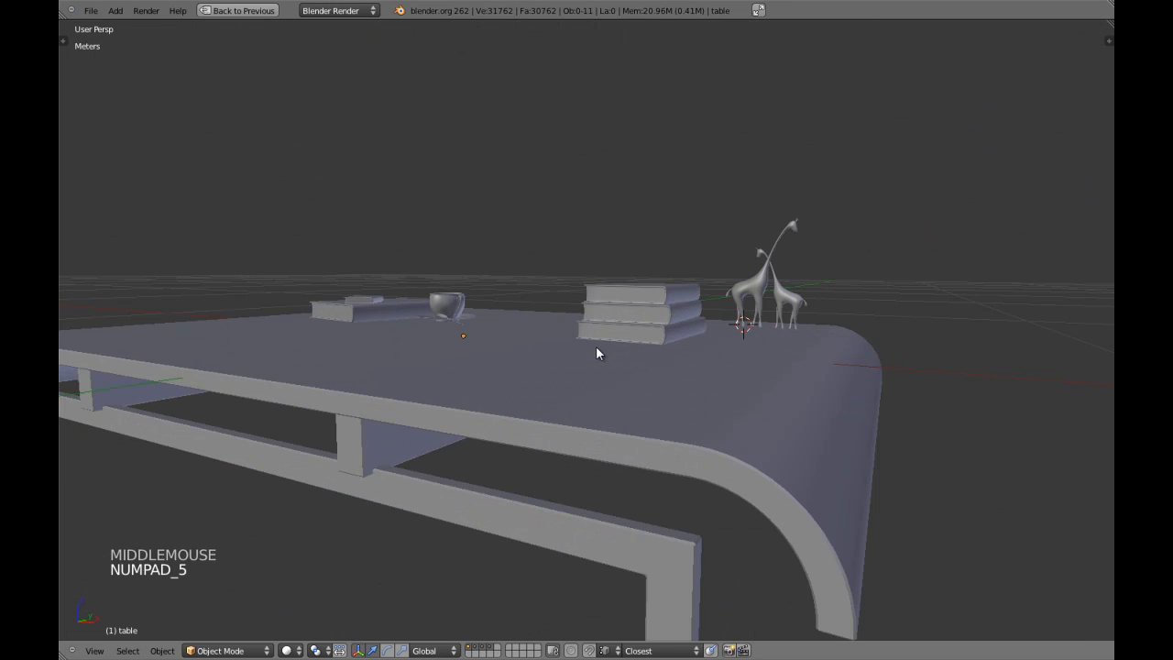
pyautogui.scroll(-2, 596, 353)
pyautogui.moveTo(435, 357); pyautogui.dragTo(577, 401, button='middle')
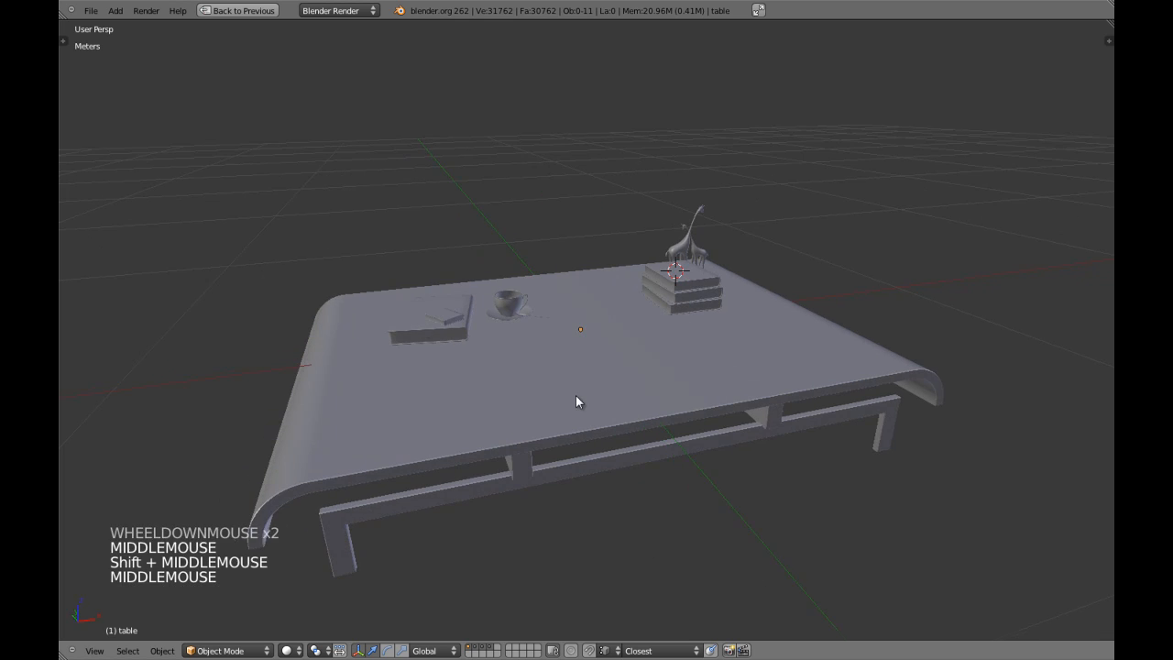
pyautogui.rightClick(502, 307)
pyautogui.moveTo(502, 306); pyautogui.dragTo(645, 323, button='middle')
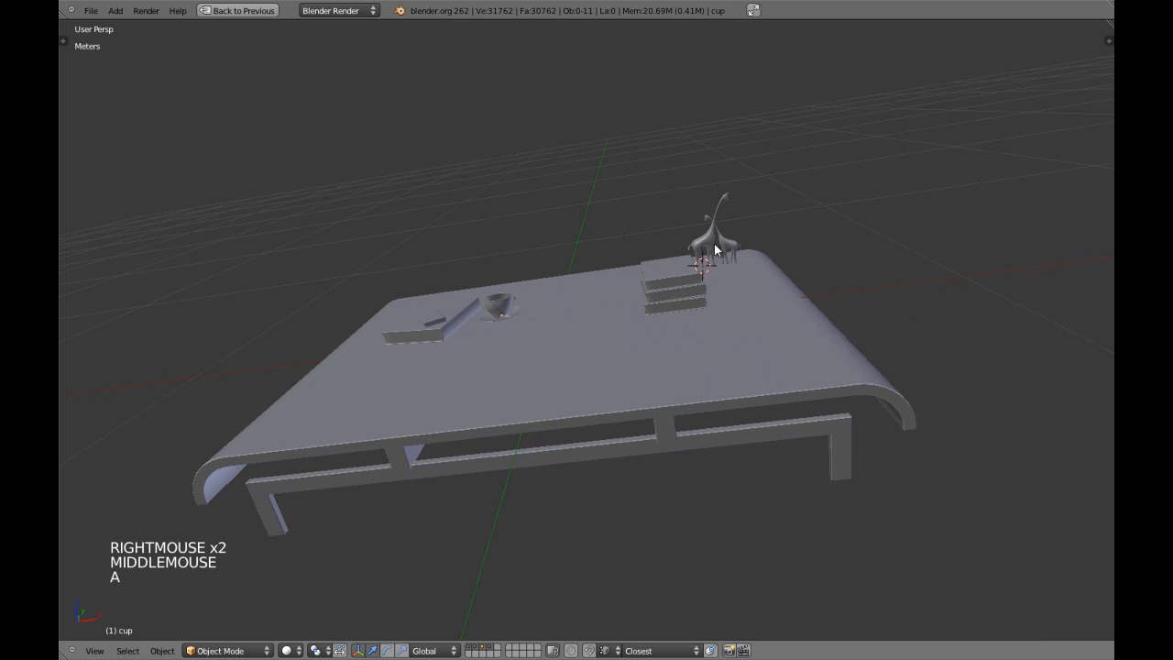
pyautogui.press('a')
pyautogui.press('a')
pyautogui.scroll(-3, 733, 320)
pyautogui.moveTo(735, 327); pyautogui.dragTo(715, 357, button='middle')
pyautogui.moveTo(715, 357); pyautogui.dragTo(563, 411, button='middle')
# Step: Inspect the giraffe pair up close in right and left orthographic views
pyautogui.press('KP_3')
pyautogui.press('KP_5')
pyautogui.scroll(3, 651, 423)
pyautogui.scroll(4, 563, 412)
pyautogui.scroll(4, 543, 400)
pyautogui.press('z')
pyautogui.press('z')
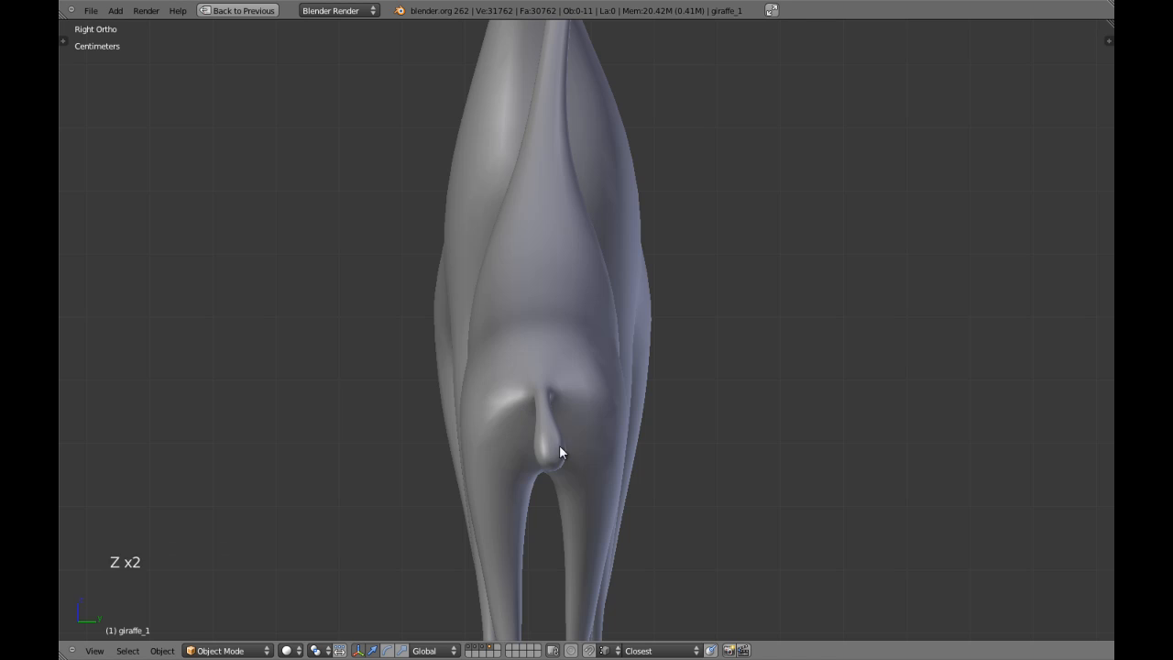
pyautogui.scroll(-3, 584, 448)
pyautogui.press('ctrl+KP_3')
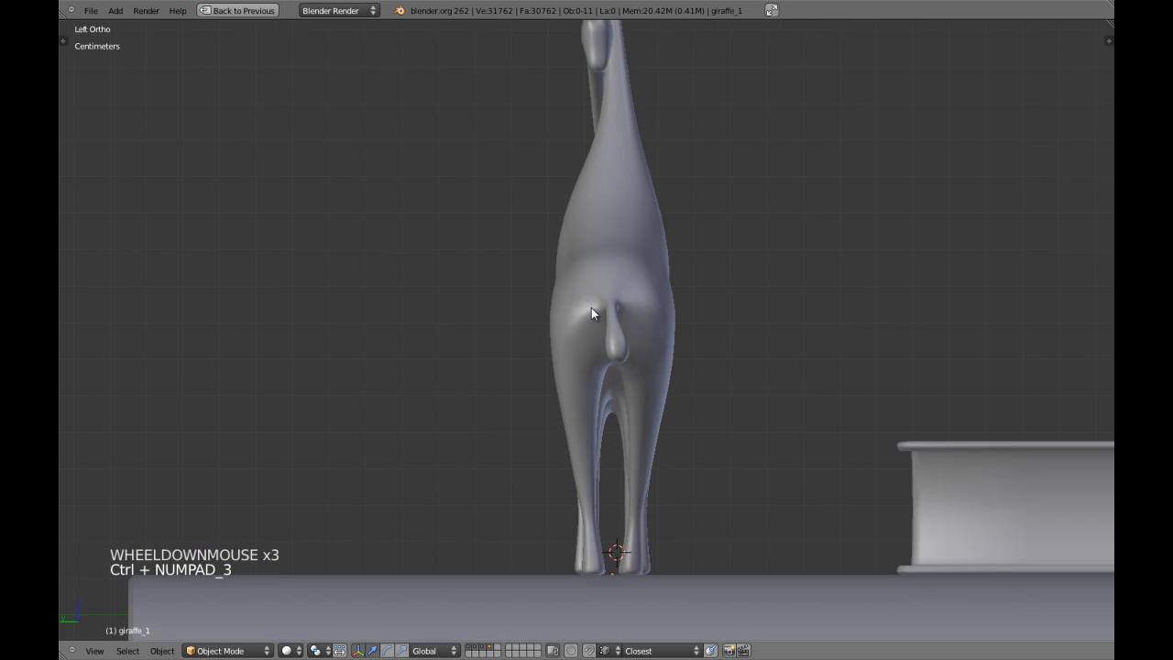
# Step: Review the giraffes beside the stacked books in front orthographic view, and the whole table from an angled view
pyautogui.scroll(-3, 605, 343)
pyautogui.press('KP_1')
pyautogui.scroll(-1, 604, 343)
pyautogui.scroll(-3, 605, 344)
pyautogui.press('a')
pyautogui.scroll(-3, 604, 343)
pyautogui.press('a')
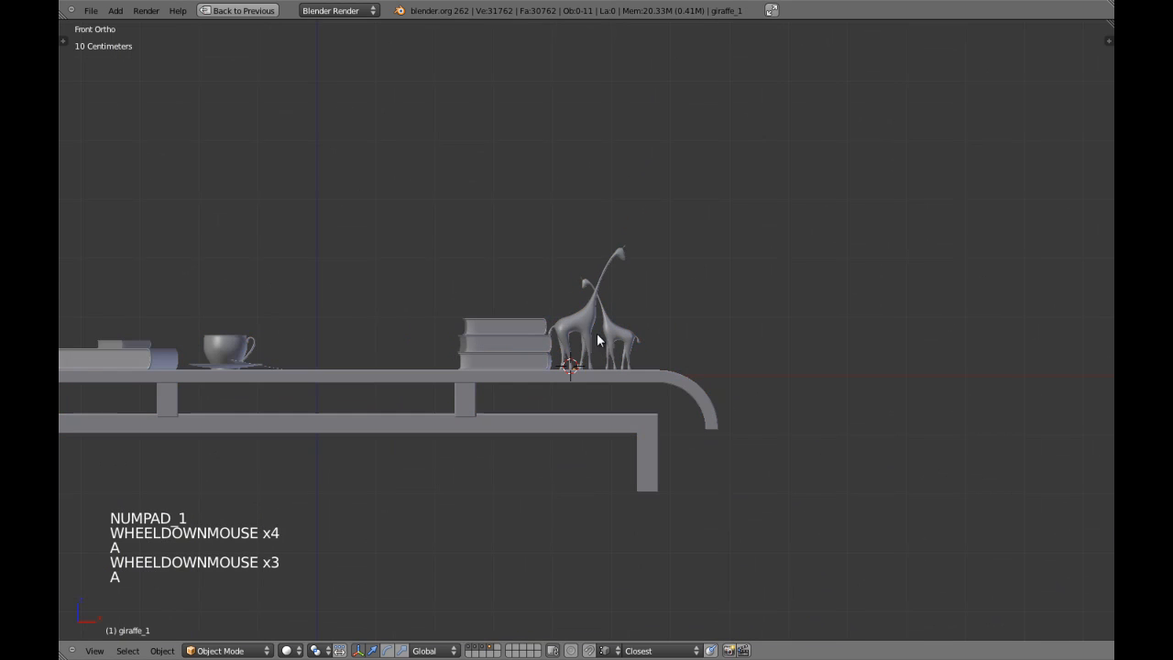
pyautogui.scroll(-5, 571, 322)
pyautogui.keyDown('shift'); pyautogui.moveTo(572, 323); pyautogui.dragTo(584, 344, button='middle'); pyautogui.keyUp('shift')
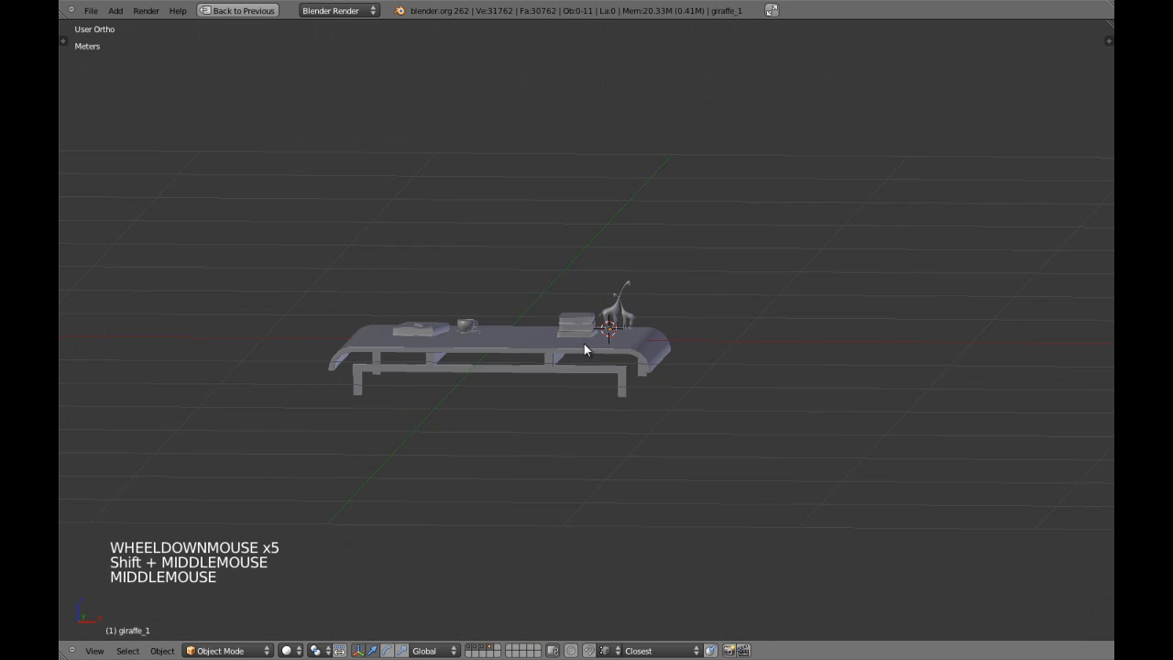
# Step: Clear the selection of all objects and save the file
pyautogui.press('a')
pyautogui.press('a')
pyautogui.press('a')
pyautogui.hotkey('ctrl', 'w')
# Step: Inspect the full table arrangement in wireframe and solid shading from the front and from a raised angle
pyautogui.moveTo(665, 329); pyautogui.dragTo(403, 407, button='middle')
pyautogui.press('z')
pyautogui.press('KP_1')
pyautogui.press('KP_5')
pyautogui.scroll(5, 624, 369)
pyautogui.press('z')
pyautogui.scroll(-2, 623, 348)
pyautogui.press('z')
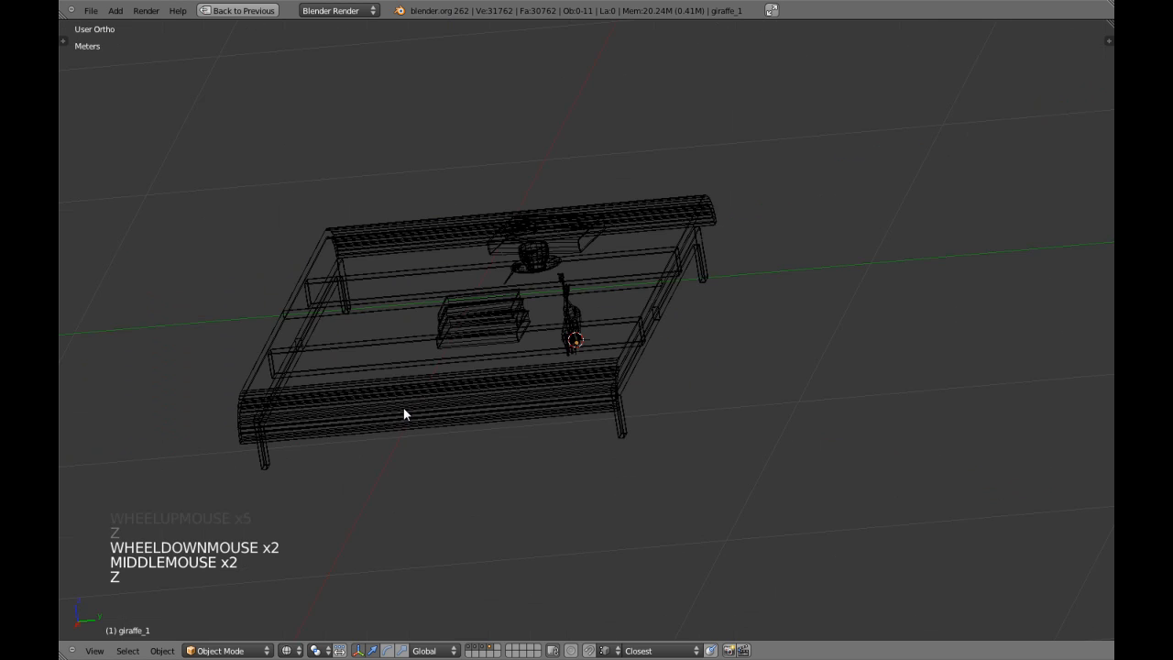
# Step: Examine the table and its decorations from a low perspective angle in solid shading with nothing selected
pyautogui.press('a')
pyautogui.press('KP_5')
pyautogui.press('KP_Decimal')
pyautogui.press('z')
pyautogui.moveTo(392, 448); pyautogui.dragTo(573, 368, button='middle')
pyautogui.press('a')
pyautogui.scroll(4, 556, 376)
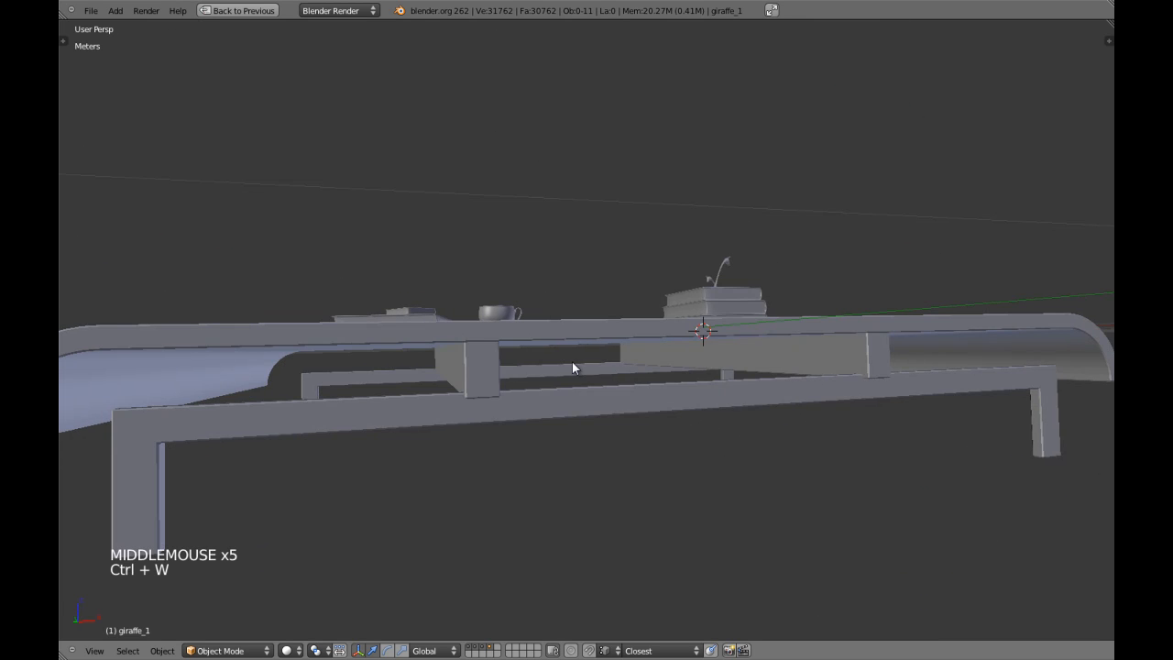